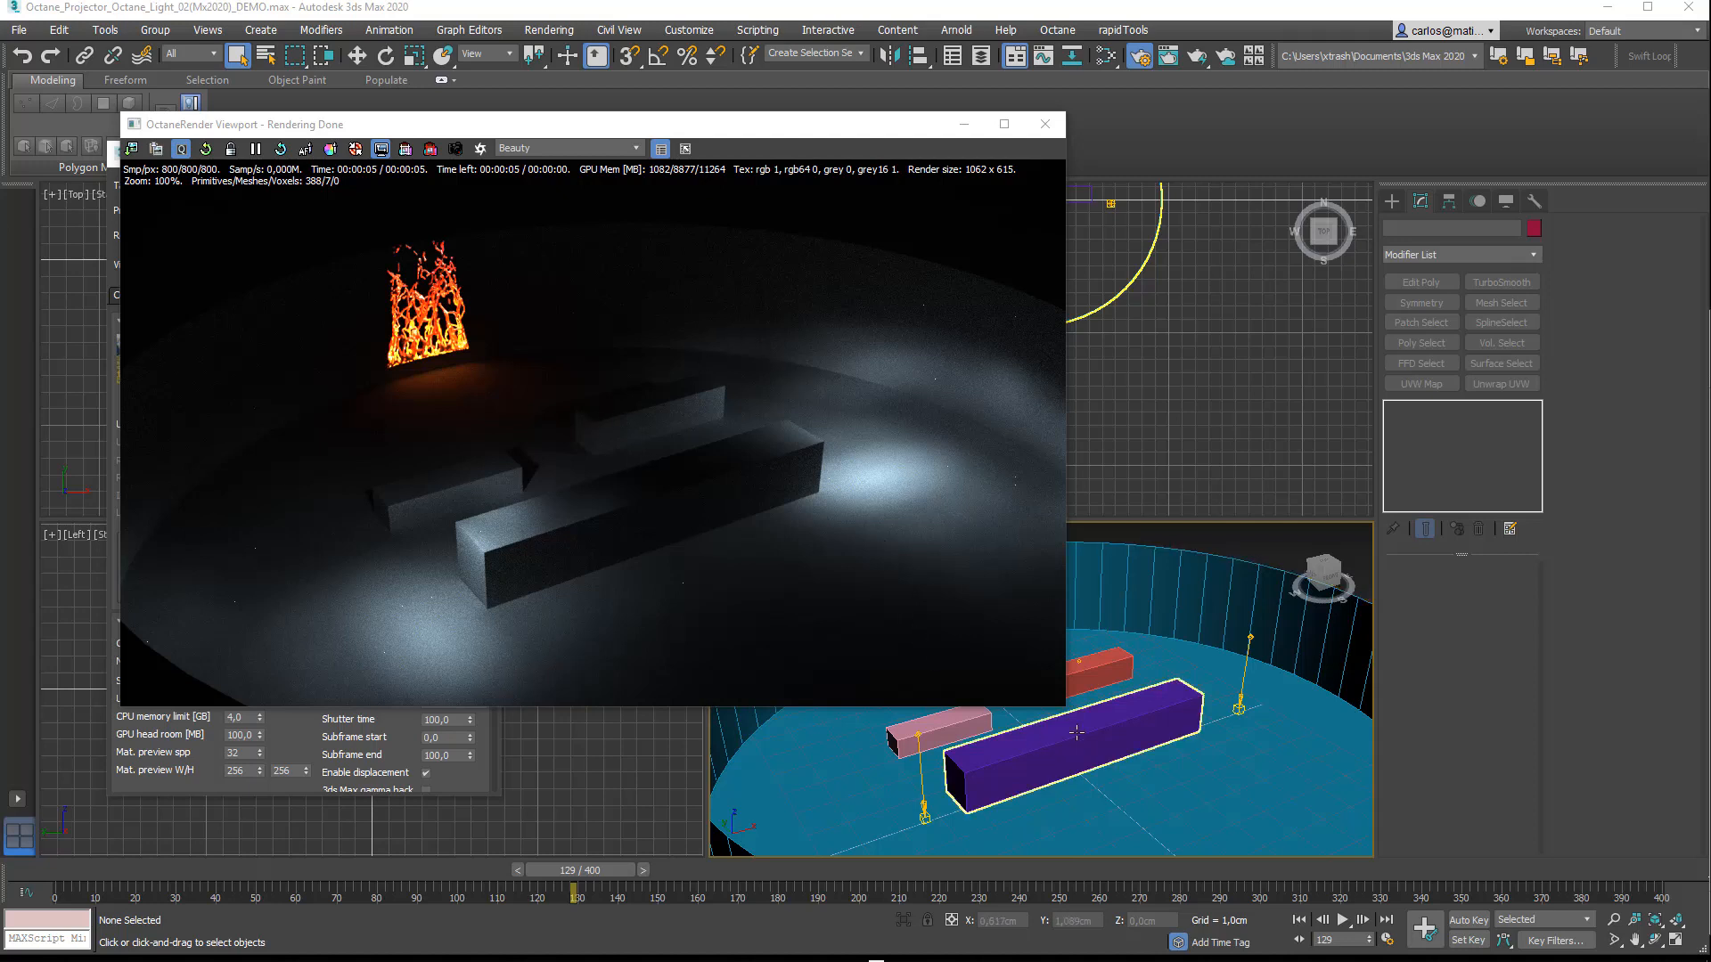
Step: Shrink the Octane render window and scrub the animation to frames 87 and 176 to compare the projected fire
{"action": "left_click_drag", "start_coordinate": [1065, 706], "coordinate": [877, 602]}
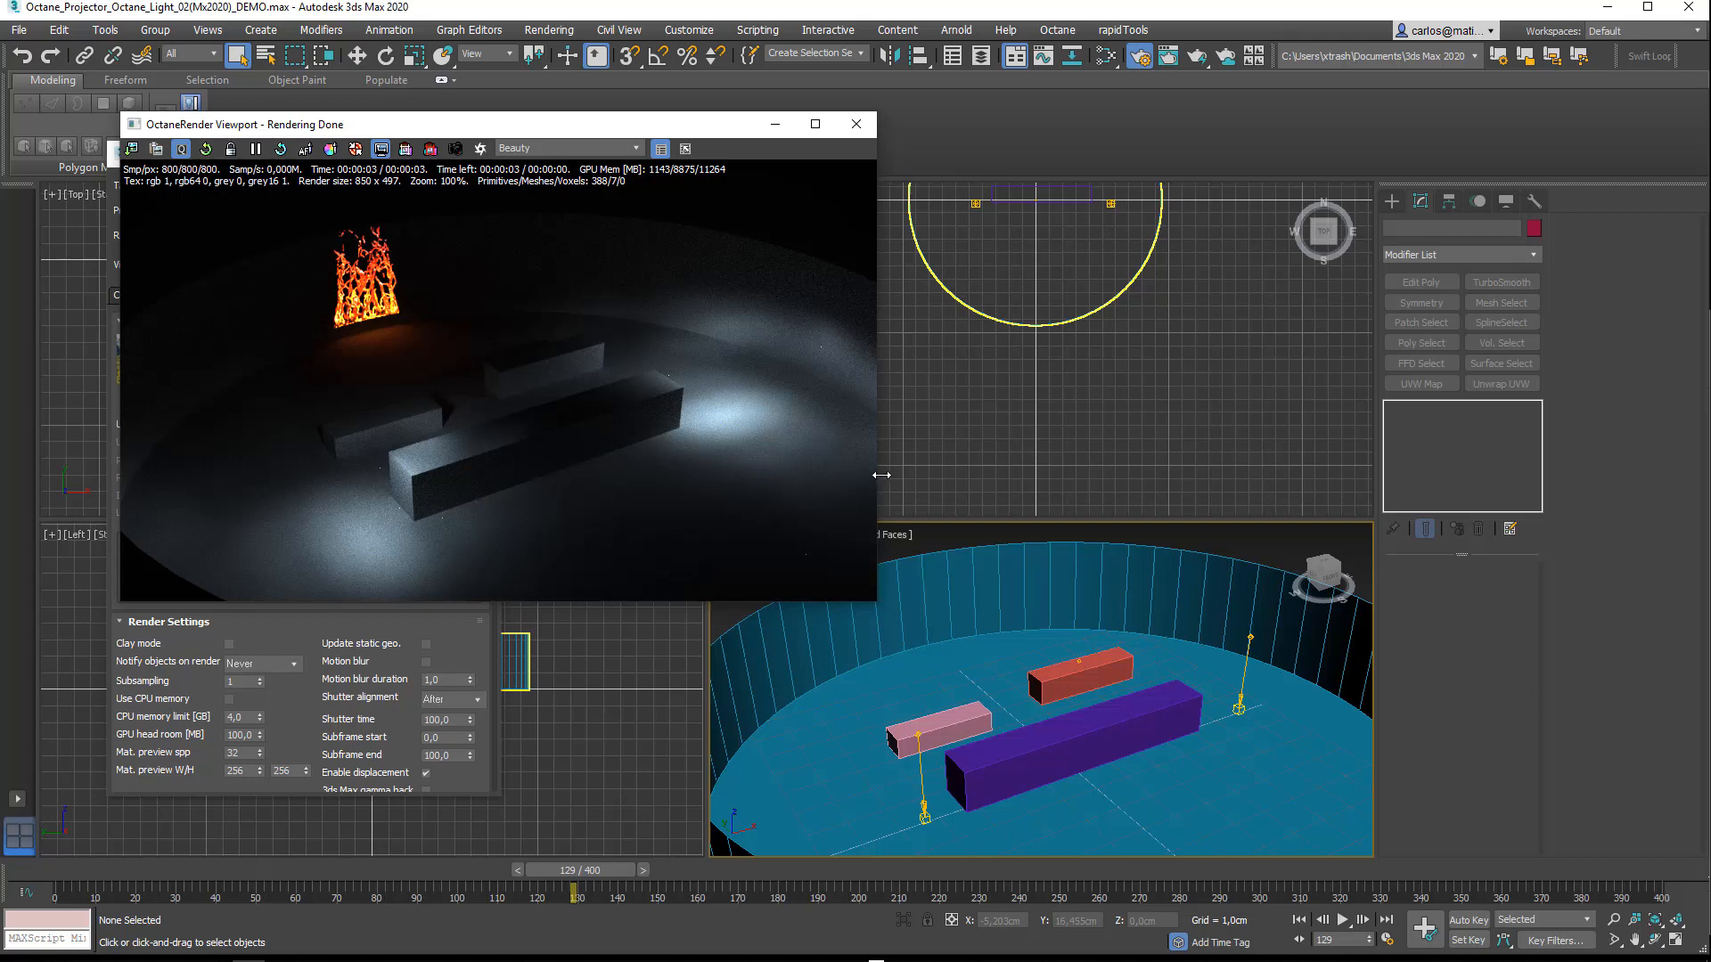
{"action": "left_click_drag", "start_coordinate": [875, 474], "coordinate": [822, 470]}
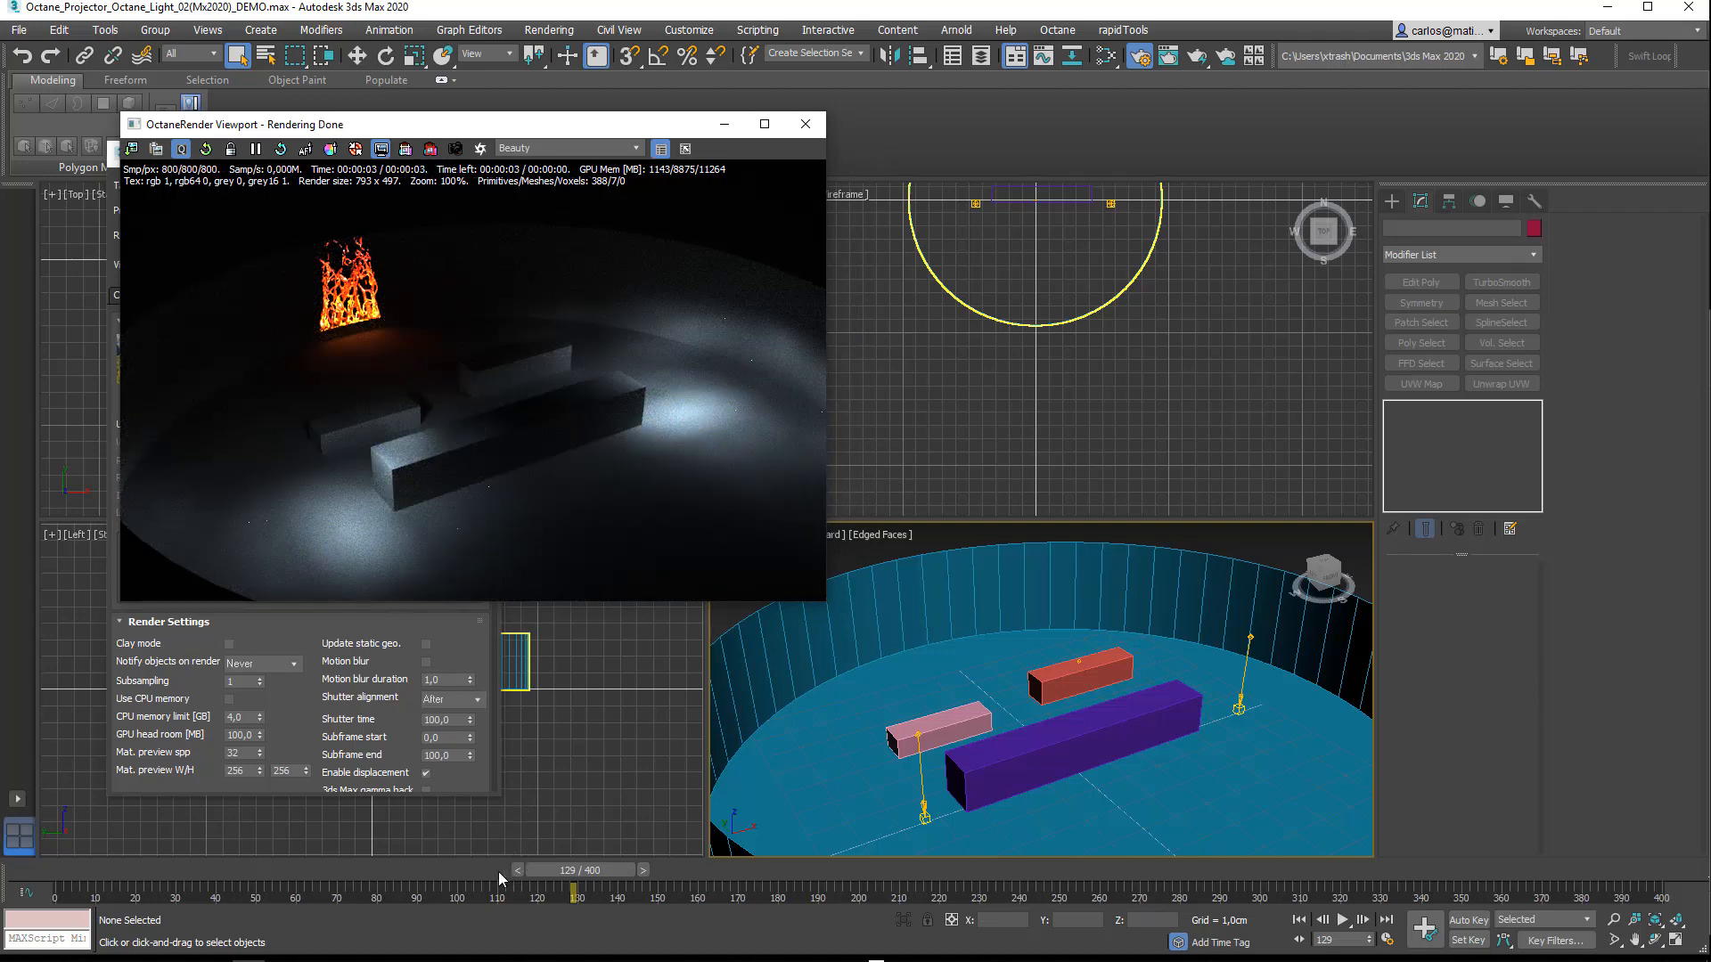
{"action": "left_click_drag", "start_coordinate": [480, 872], "coordinate": [420, 872]}
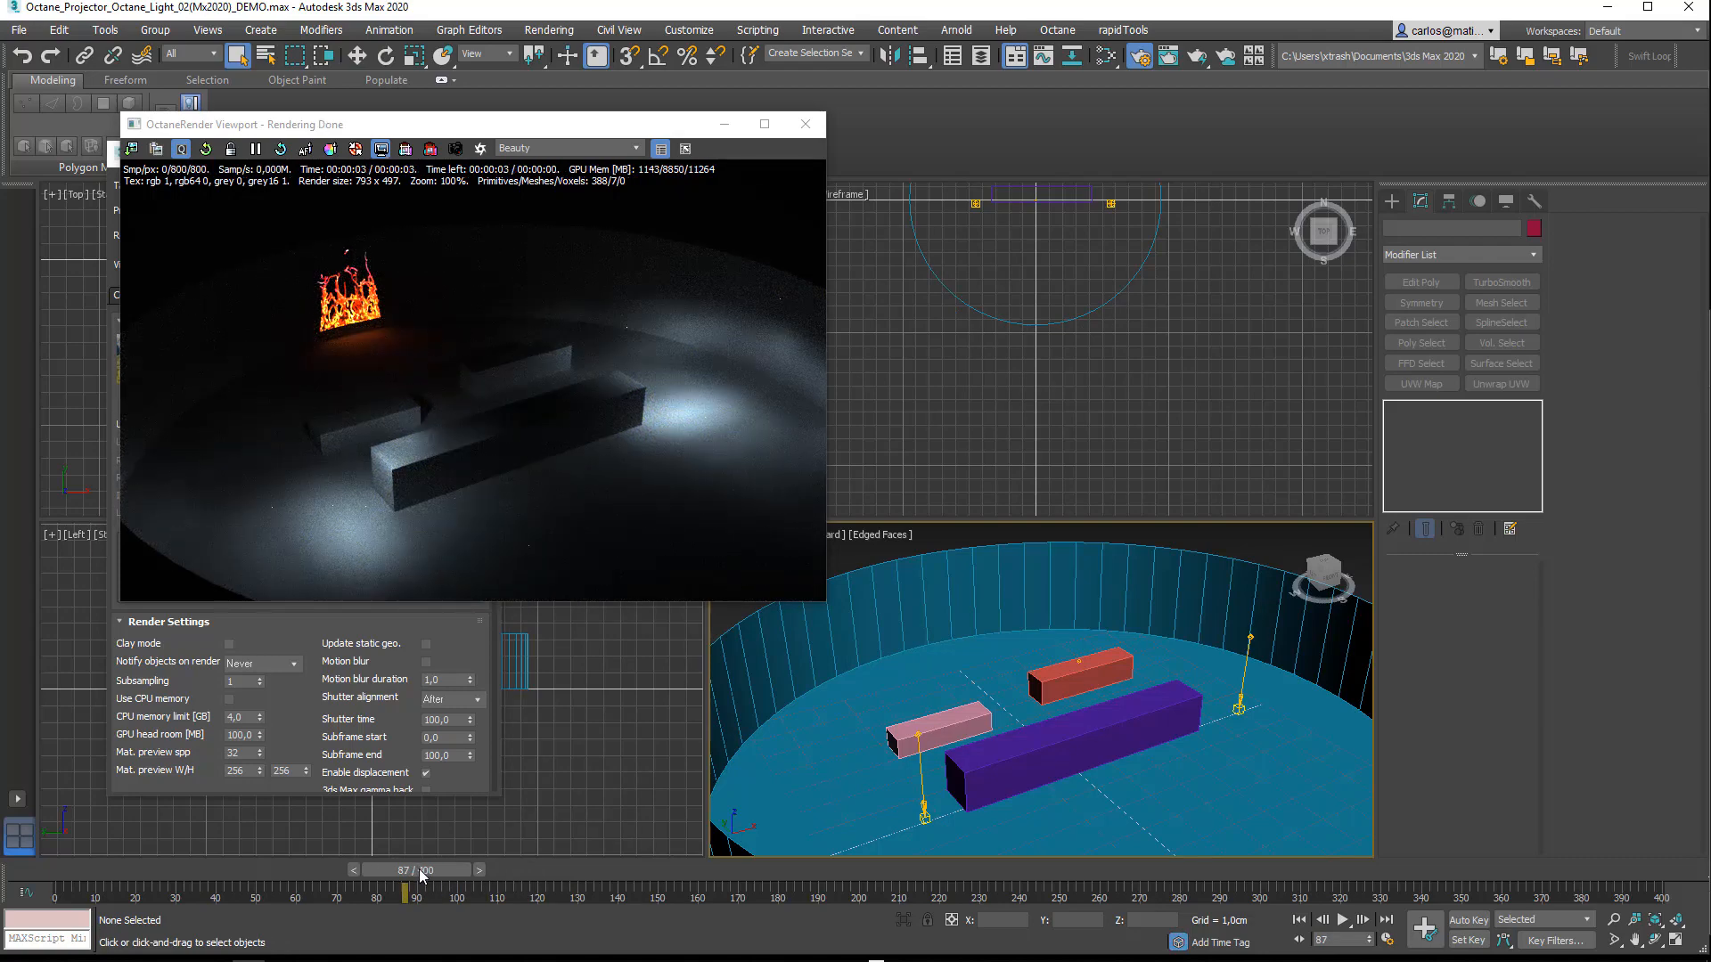
{"action": "left_click_drag", "start_coordinate": [420, 875], "coordinate": [749, 882]}
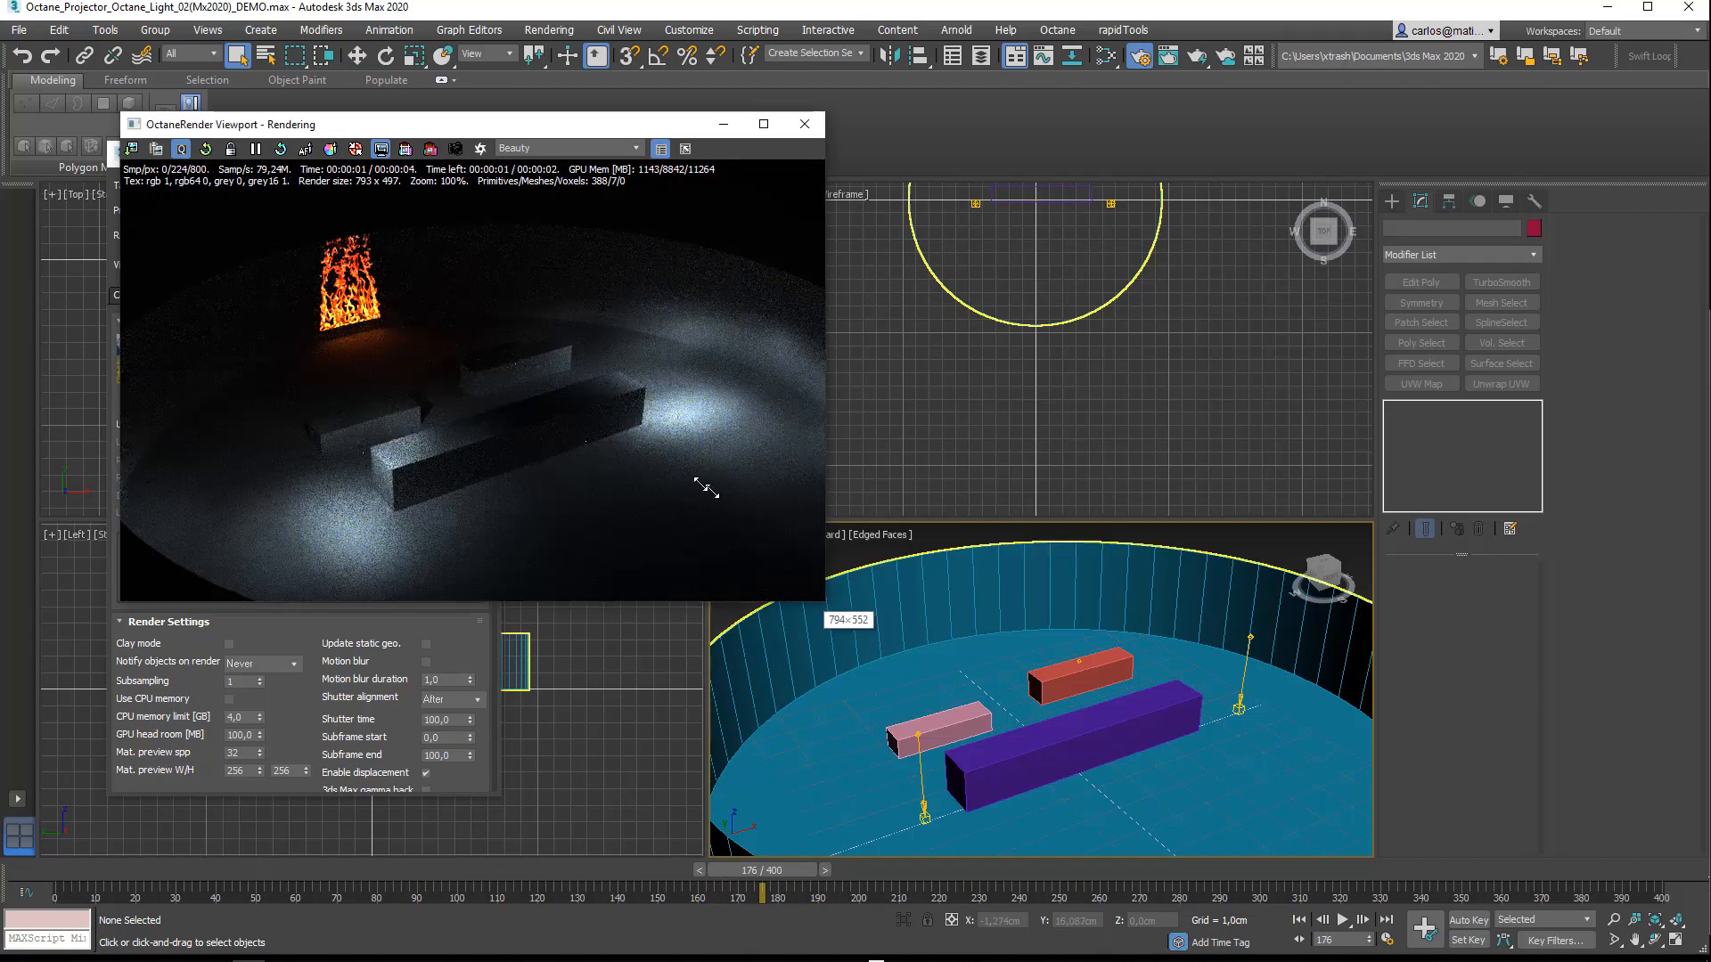
Step: Make the Octane render window smaller, shift it clear of the Perspective view, and scrub the animation back to frame 83
{"action": "left_click_drag", "start_coordinate": [824, 604], "coordinate": [653, 442]}
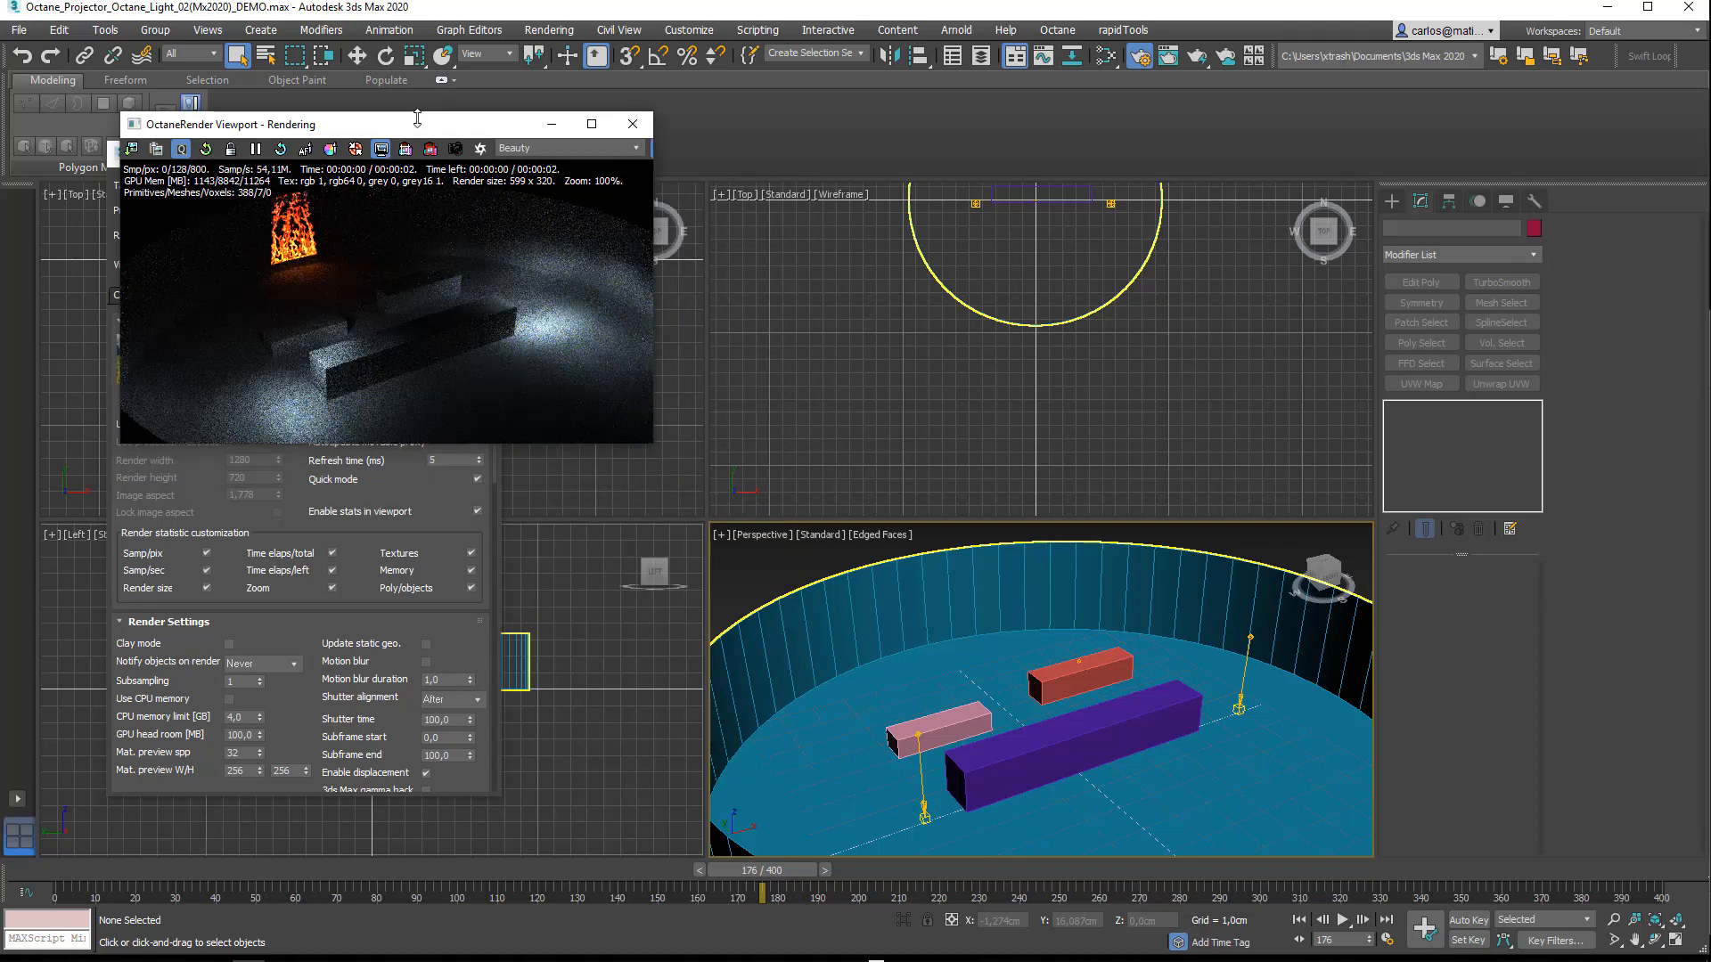
{"action": "left_click_drag", "start_coordinate": [426, 127], "coordinate": [539, 221]}
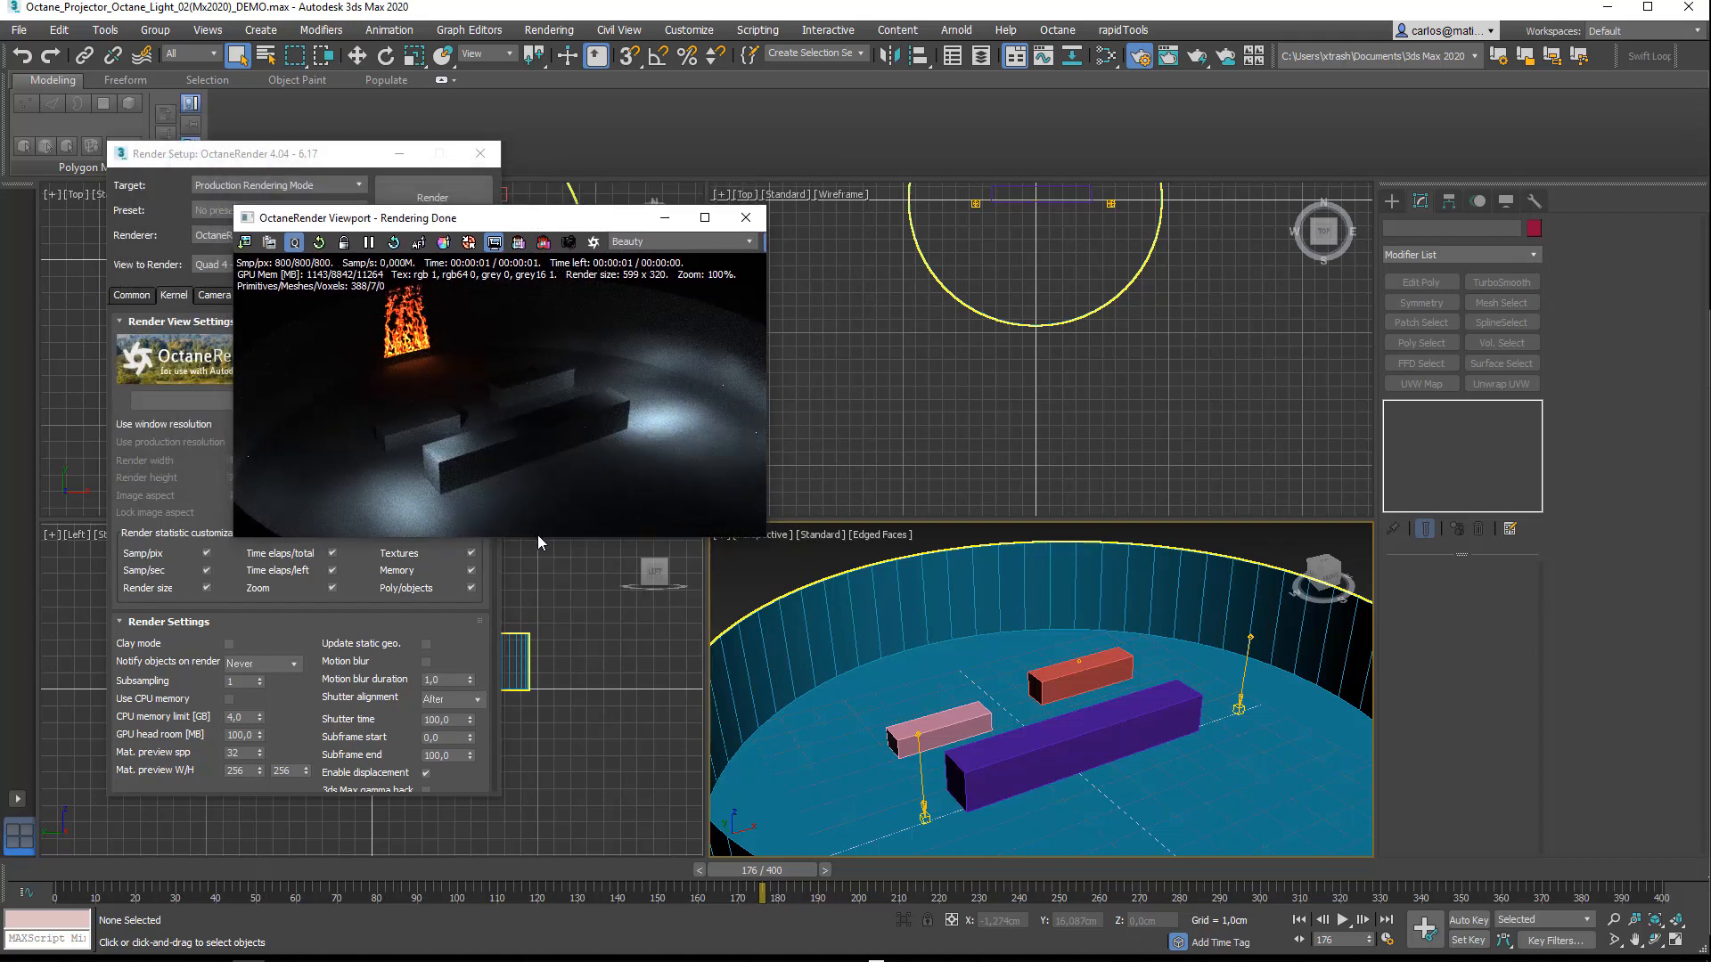
{"action": "left_click_drag", "start_coordinate": [536, 536], "coordinate": [535, 656]}
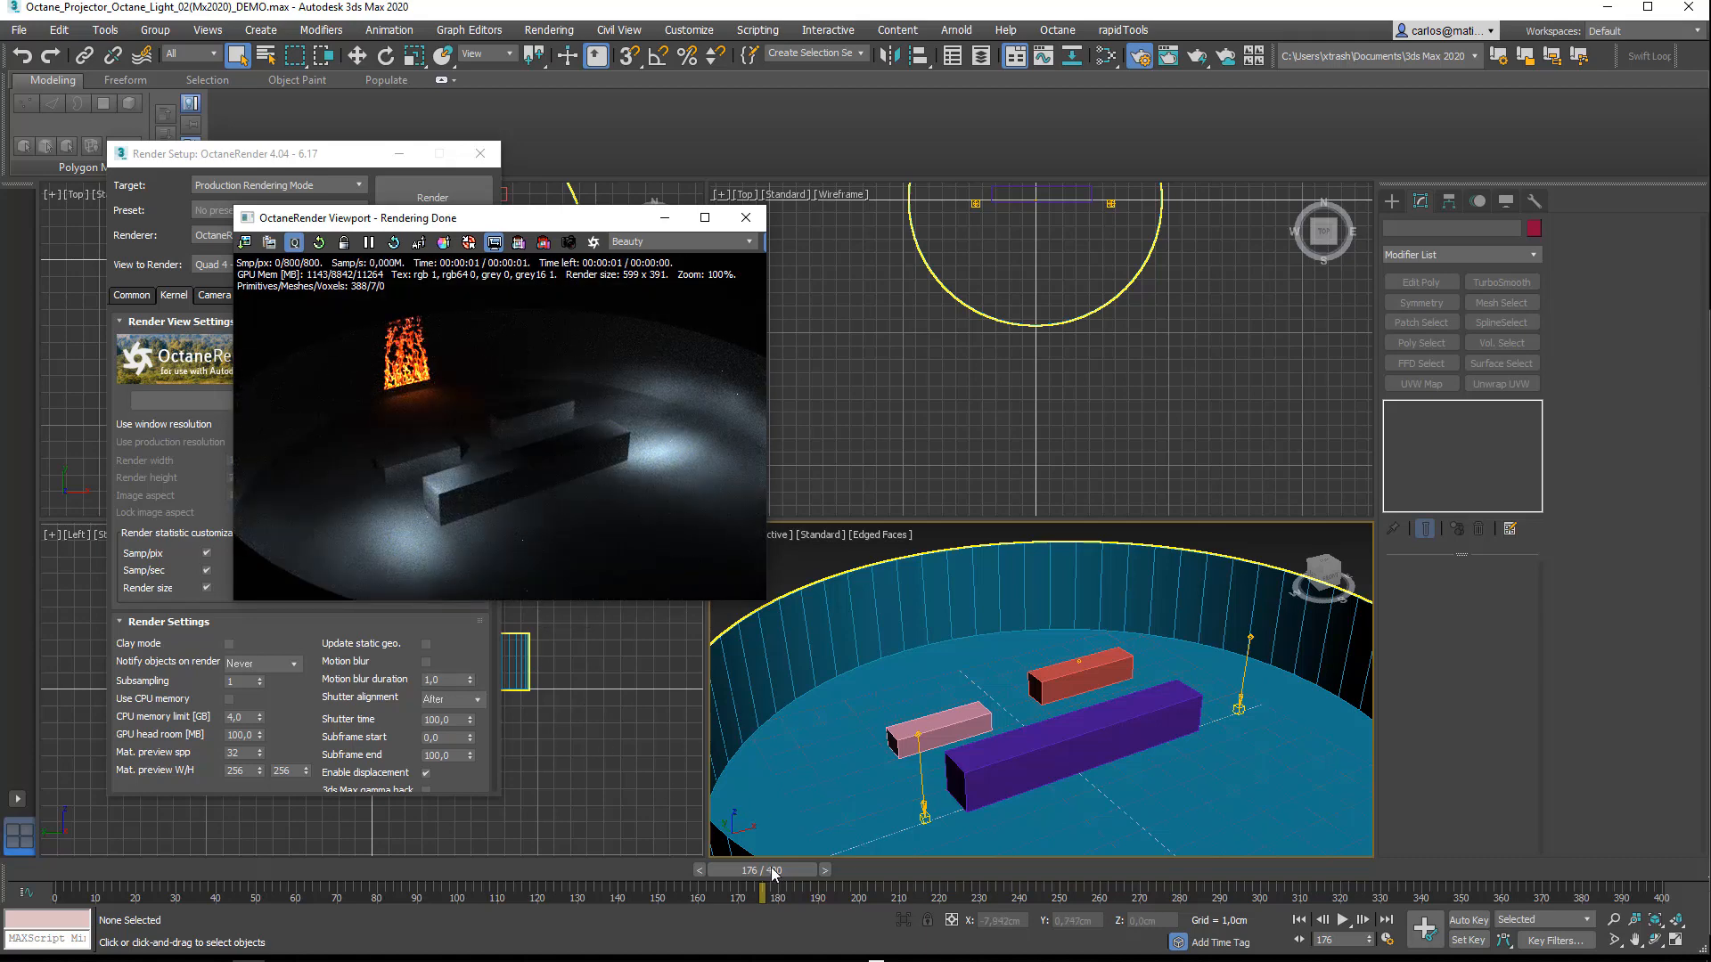
{"action": "left_click_drag", "start_coordinate": [771, 874], "coordinate": [1152, 882]}
{"action": "left_click_drag", "start_coordinate": [732, 876], "coordinate": [412, 870]}
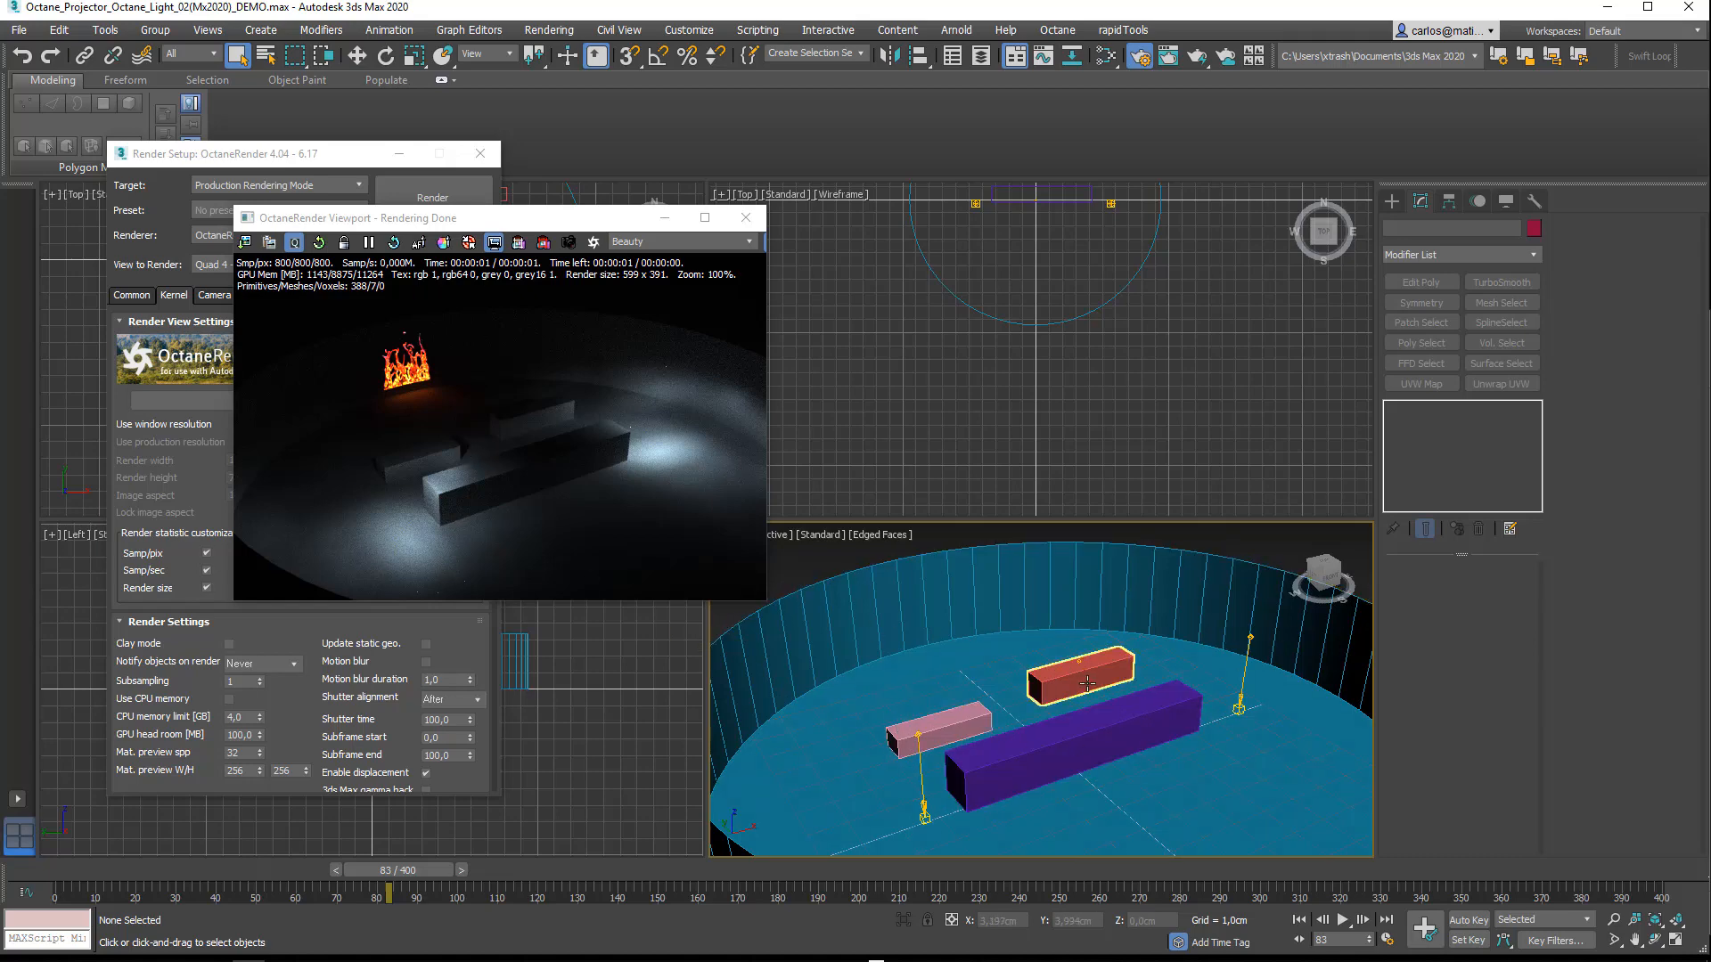
Step: Select the small plane light OctaneLight_001 above the red box in the Perspective view to inspect its parameters
{"action": "scroll", "coordinate": [1085, 664], "scroll_direction": "up", "scroll_amount": 10}
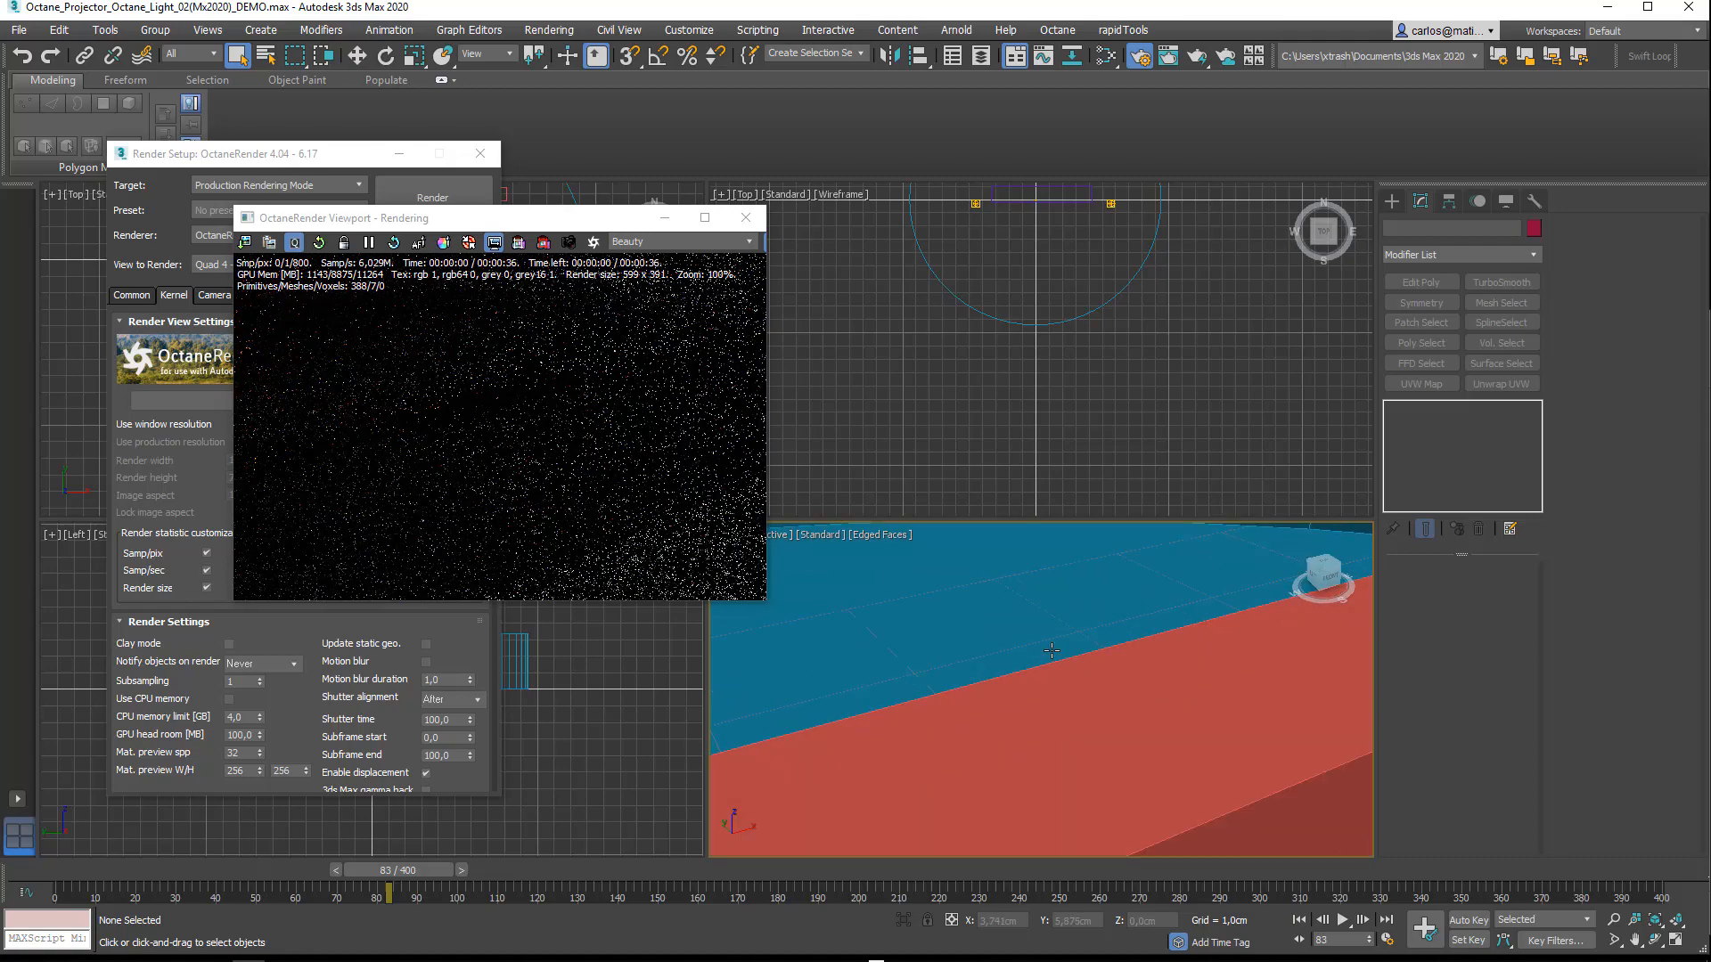
{"action": "scroll", "coordinate": [1051, 650], "scroll_direction": "down", "scroll_amount": 8}
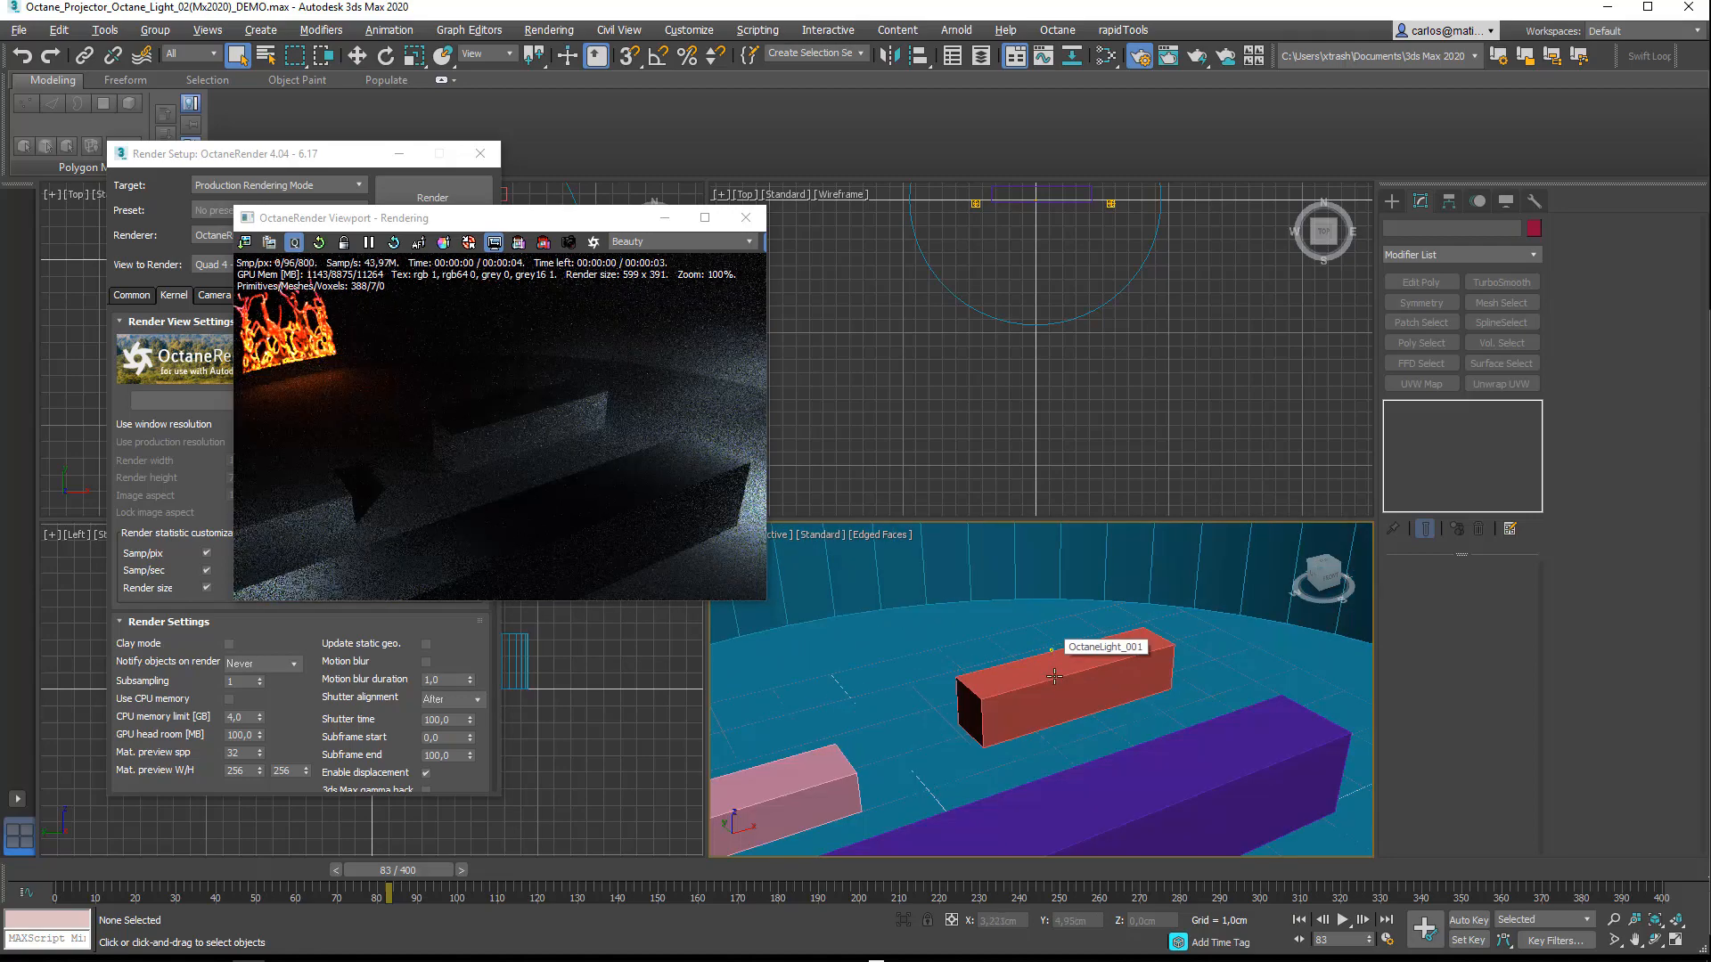
{"action": "scroll", "coordinate": [1050, 665], "scroll_direction": "up", "scroll_amount": 1}
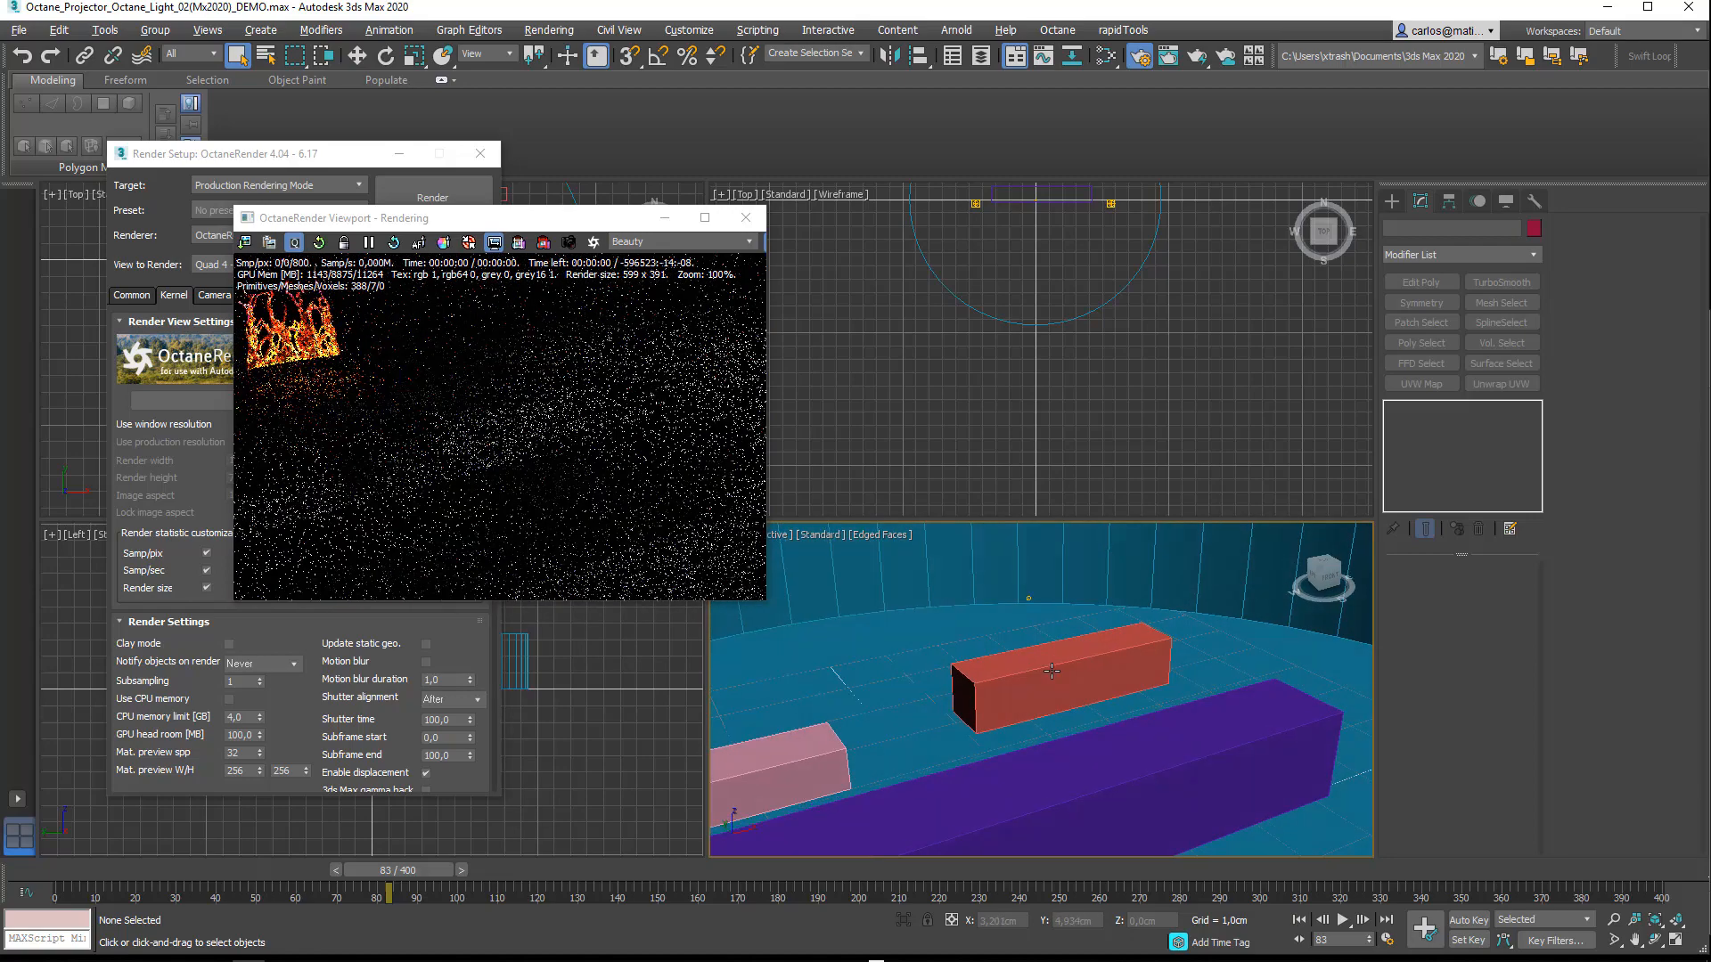
{"action": "right_click", "coordinate": [1031, 596]}
{"action": "left_click", "coordinate": [1032, 602]}
{"action": "left_click", "coordinate": [1030, 597]}
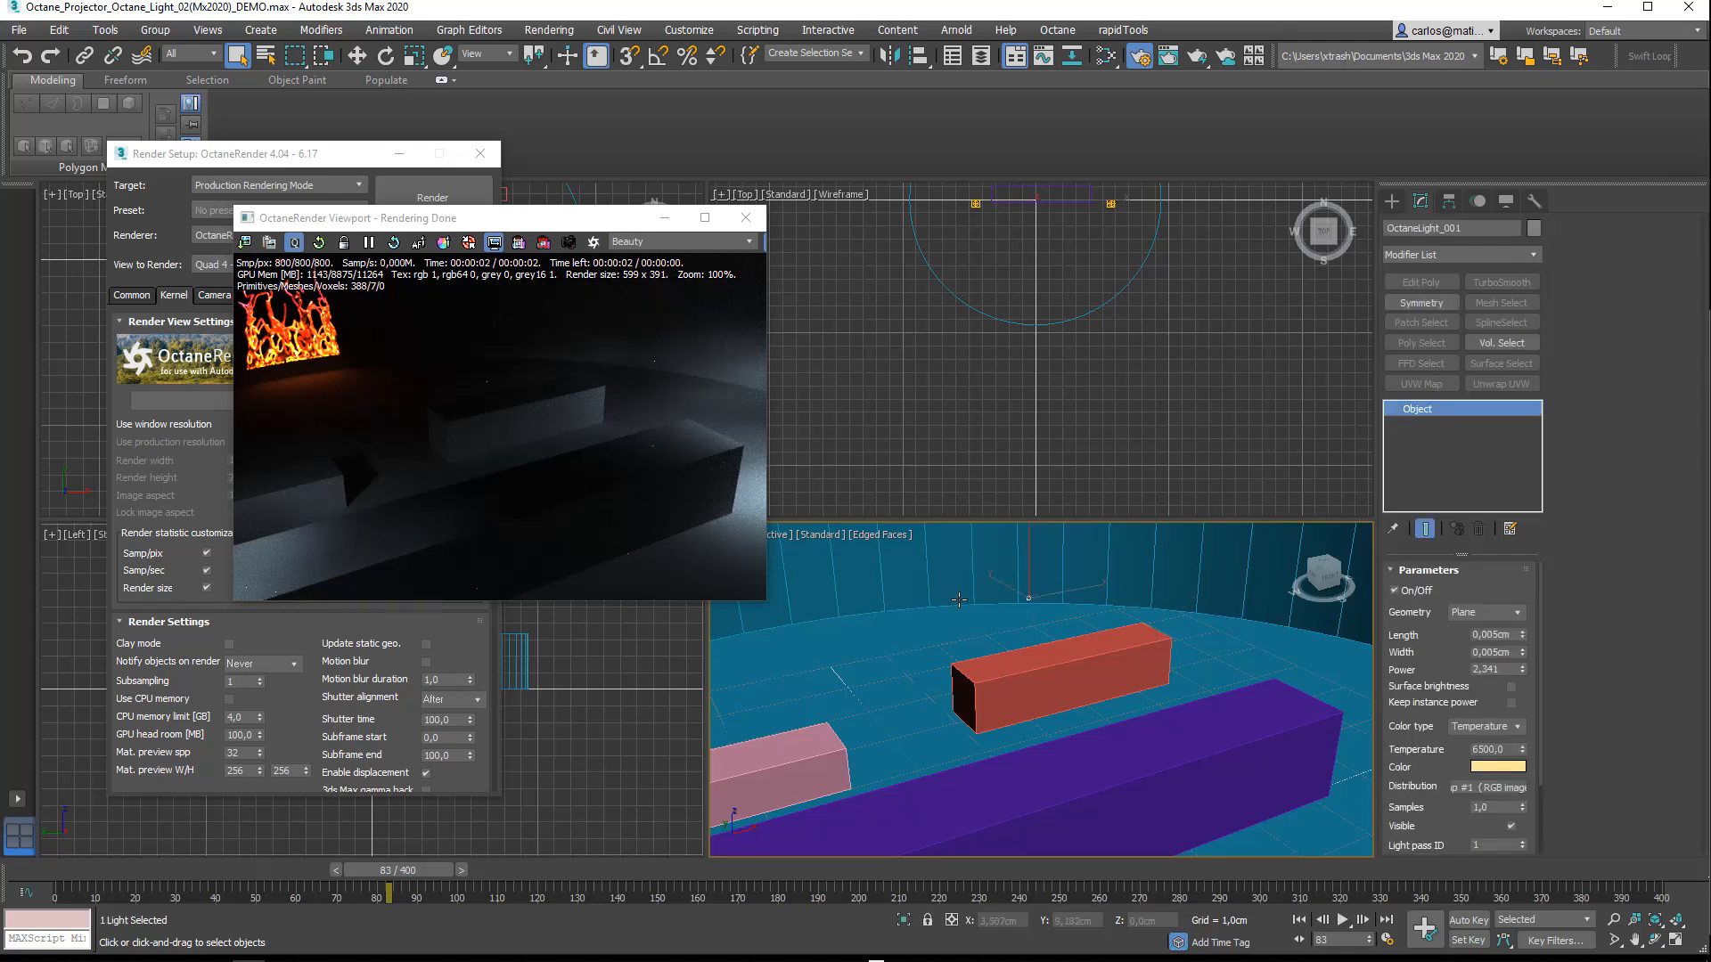
Step: Rotate OctaneLight_001 slightly about its X axis to test how its orientation affects the projected fire
{"action": "middle_click_drag", "start_coordinate": [894, 598], "coordinate": [1038, 668], "text": "alt"}
{"action": "scroll", "coordinate": [947, 670], "scroll_direction": "down", "scroll_amount": 3}
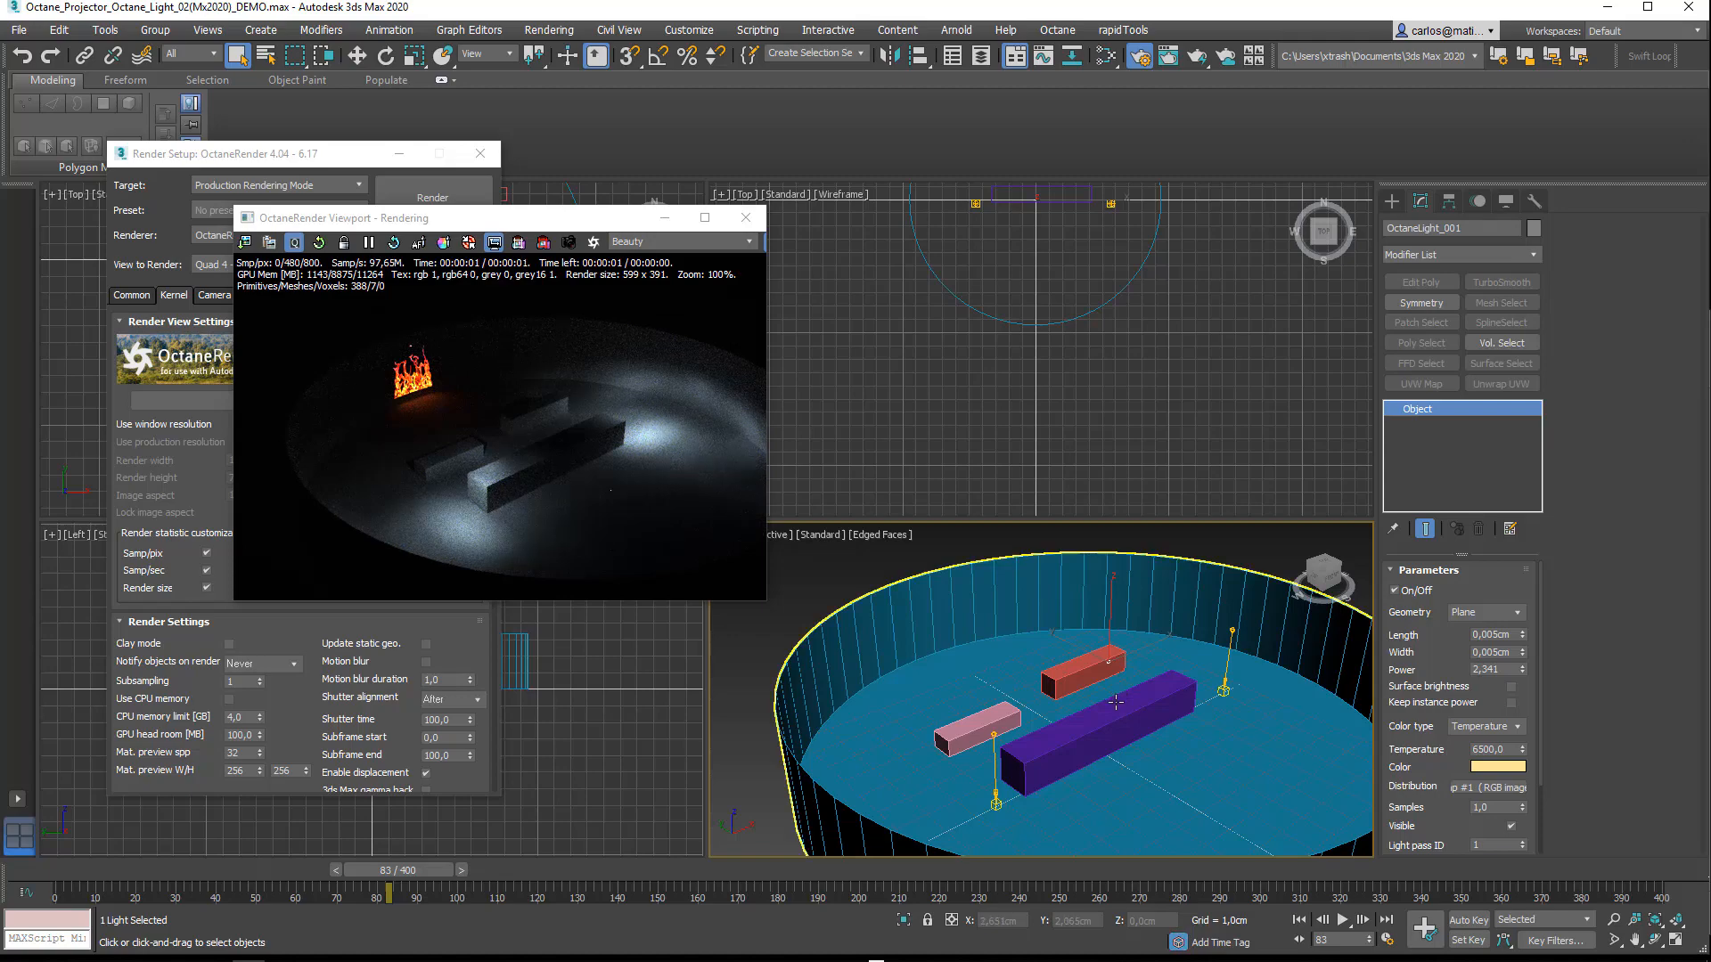
{"action": "key", "text": "e"}
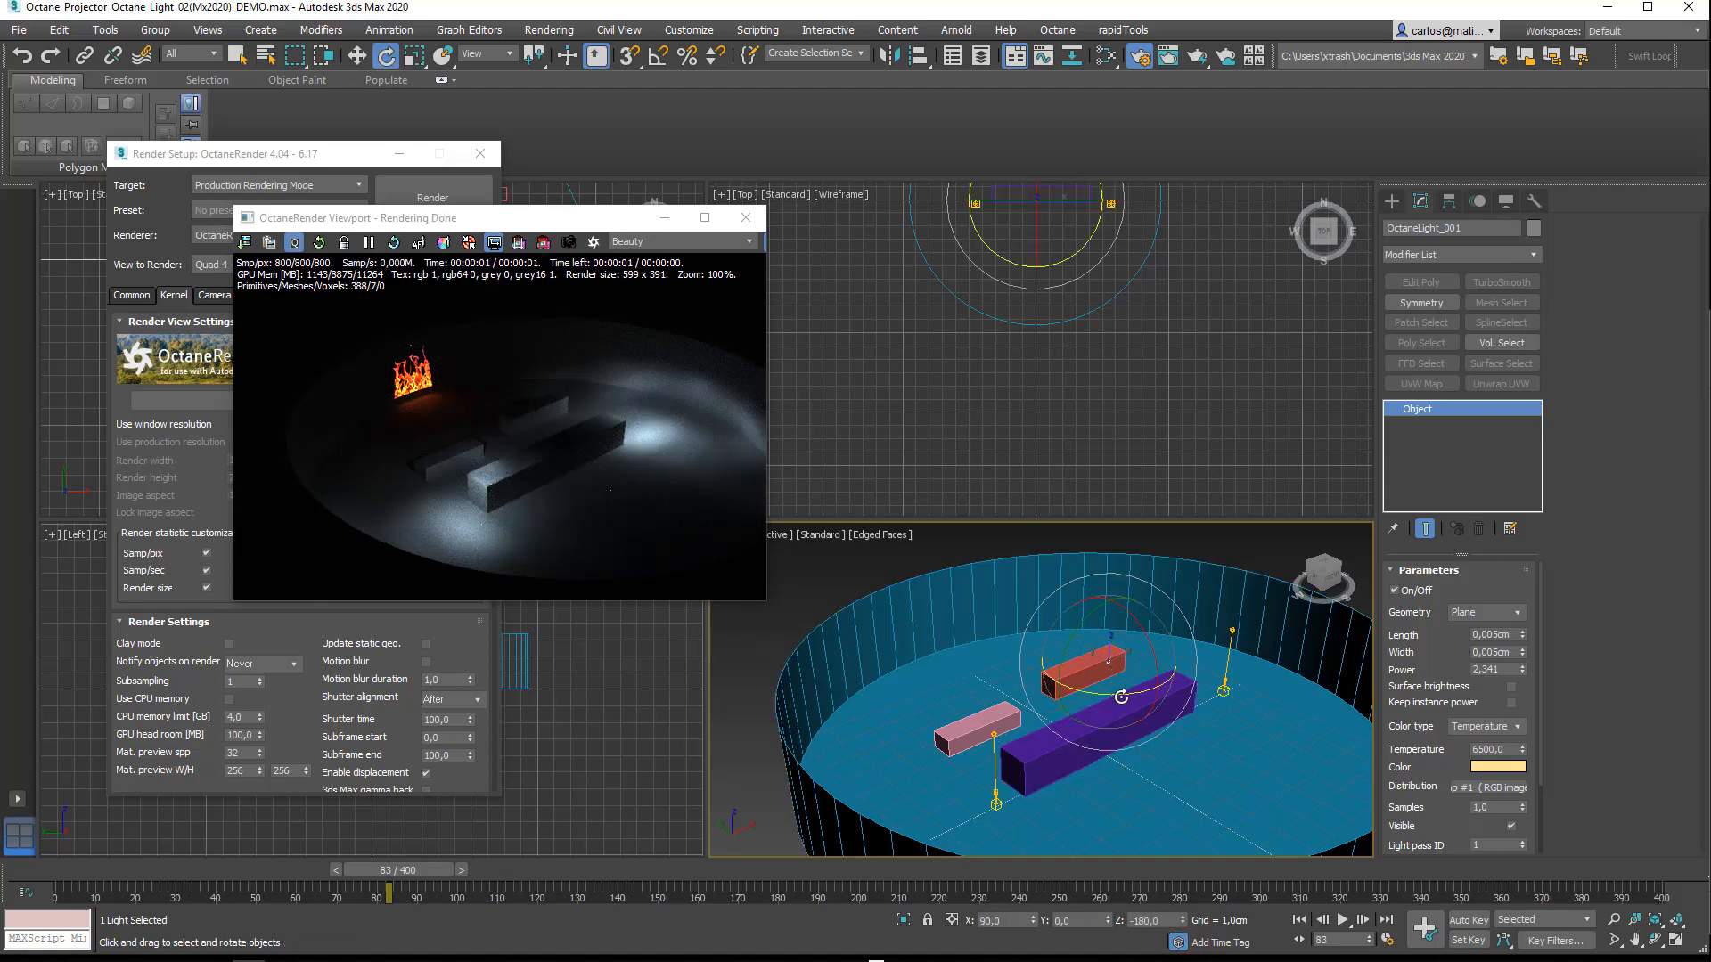
{"action": "left_click_drag", "start_coordinate": [1121, 697], "coordinate": [1180, 651]}
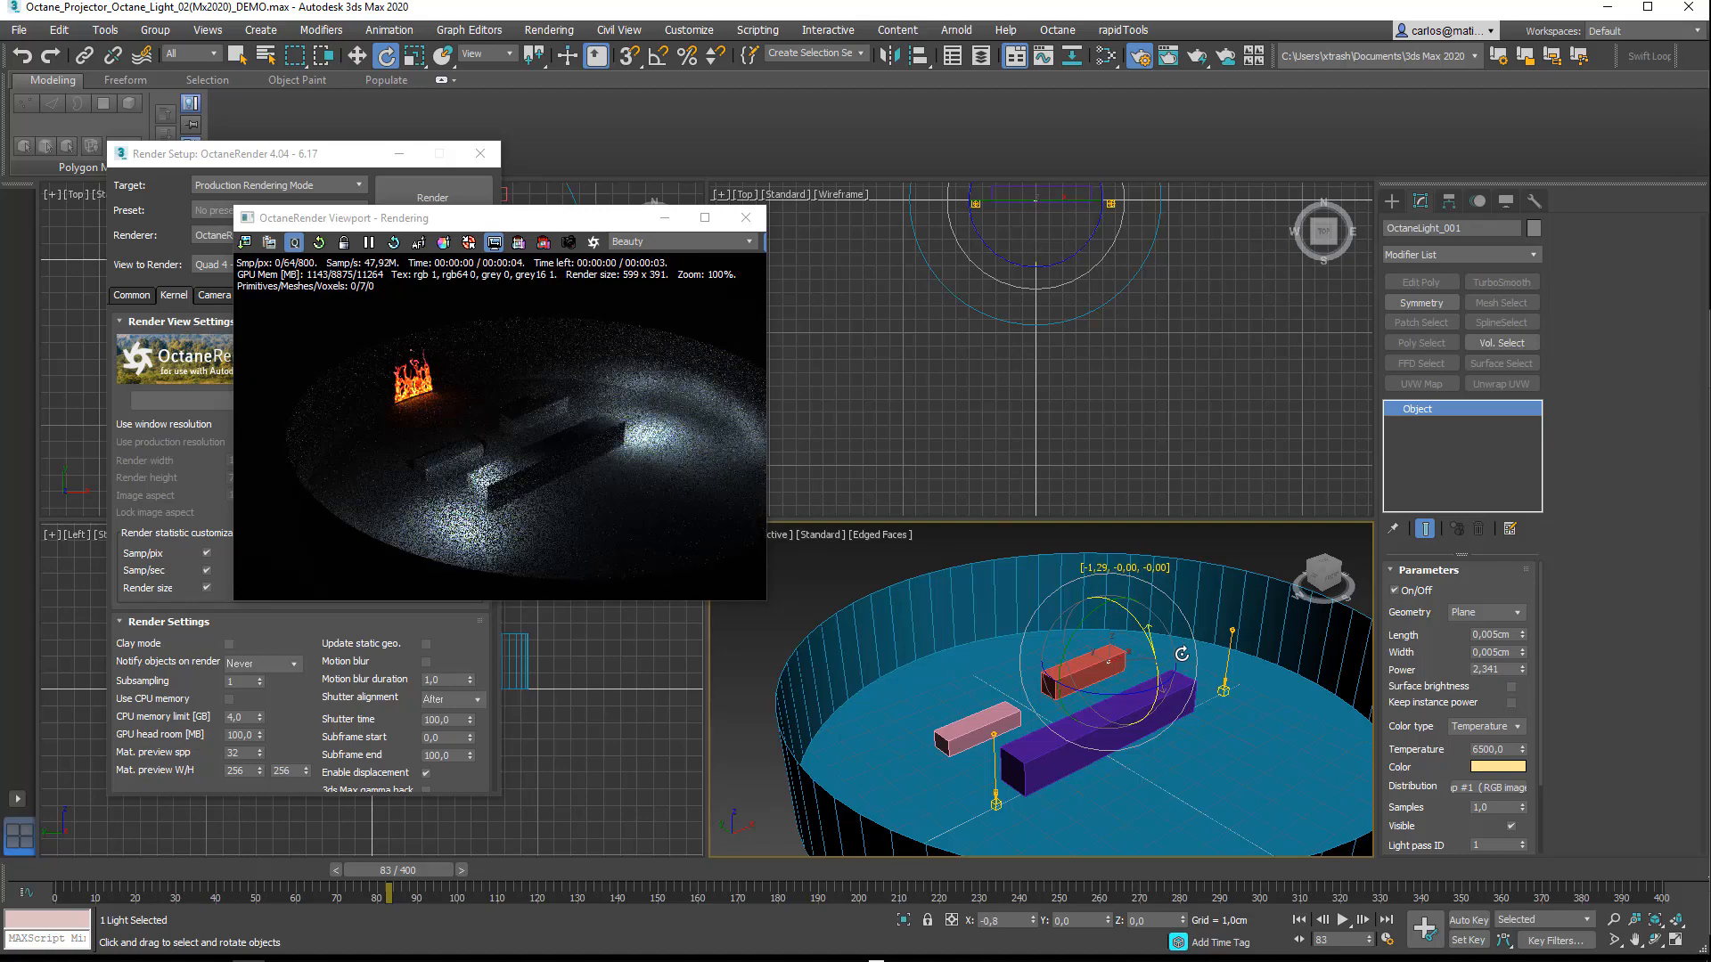
Step: Lock the Octane render to the Perspective view so that working in the Top view does not change it
{"action": "scroll", "coordinate": [1091, 283], "scroll_direction": "down", "scroll_amount": 4}
{"action": "scroll", "coordinate": [1089, 281], "scroll_direction": "down", "scroll_amount": 4}
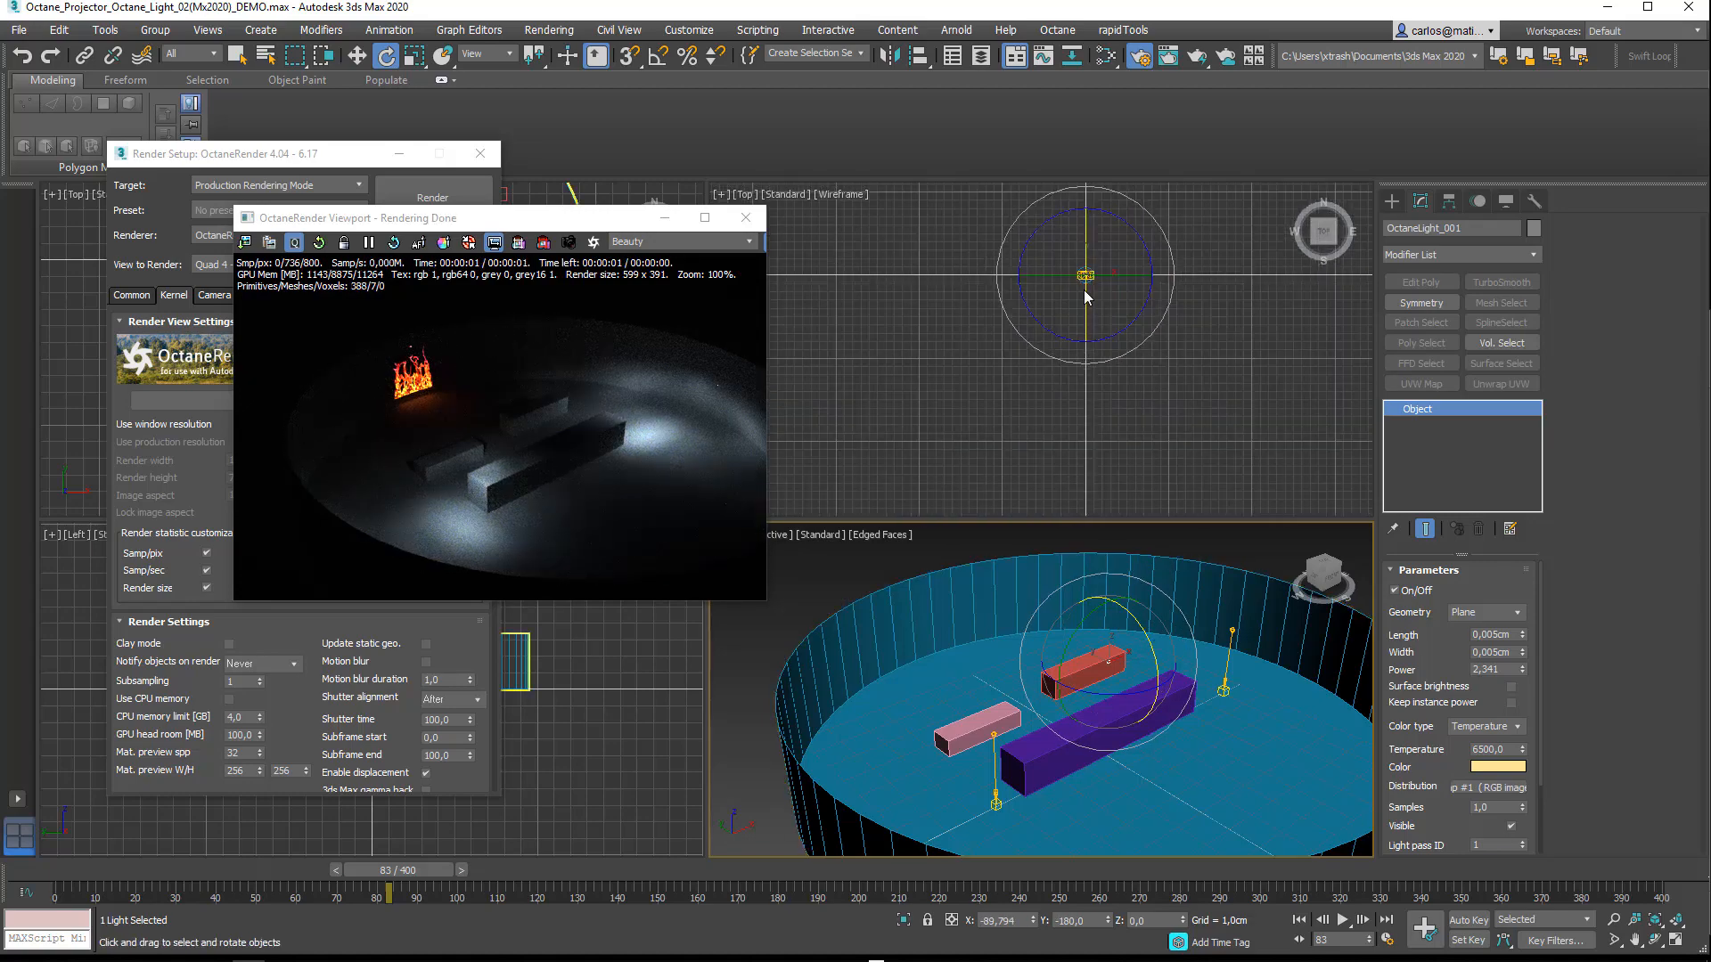
{"action": "scroll", "coordinate": [1083, 290], "scroll_direction": "down", "scroll_amount": 2}
{"action": "middle_click", "coordinate": [1074, 310]}
{"action": "key", "text": "z"}
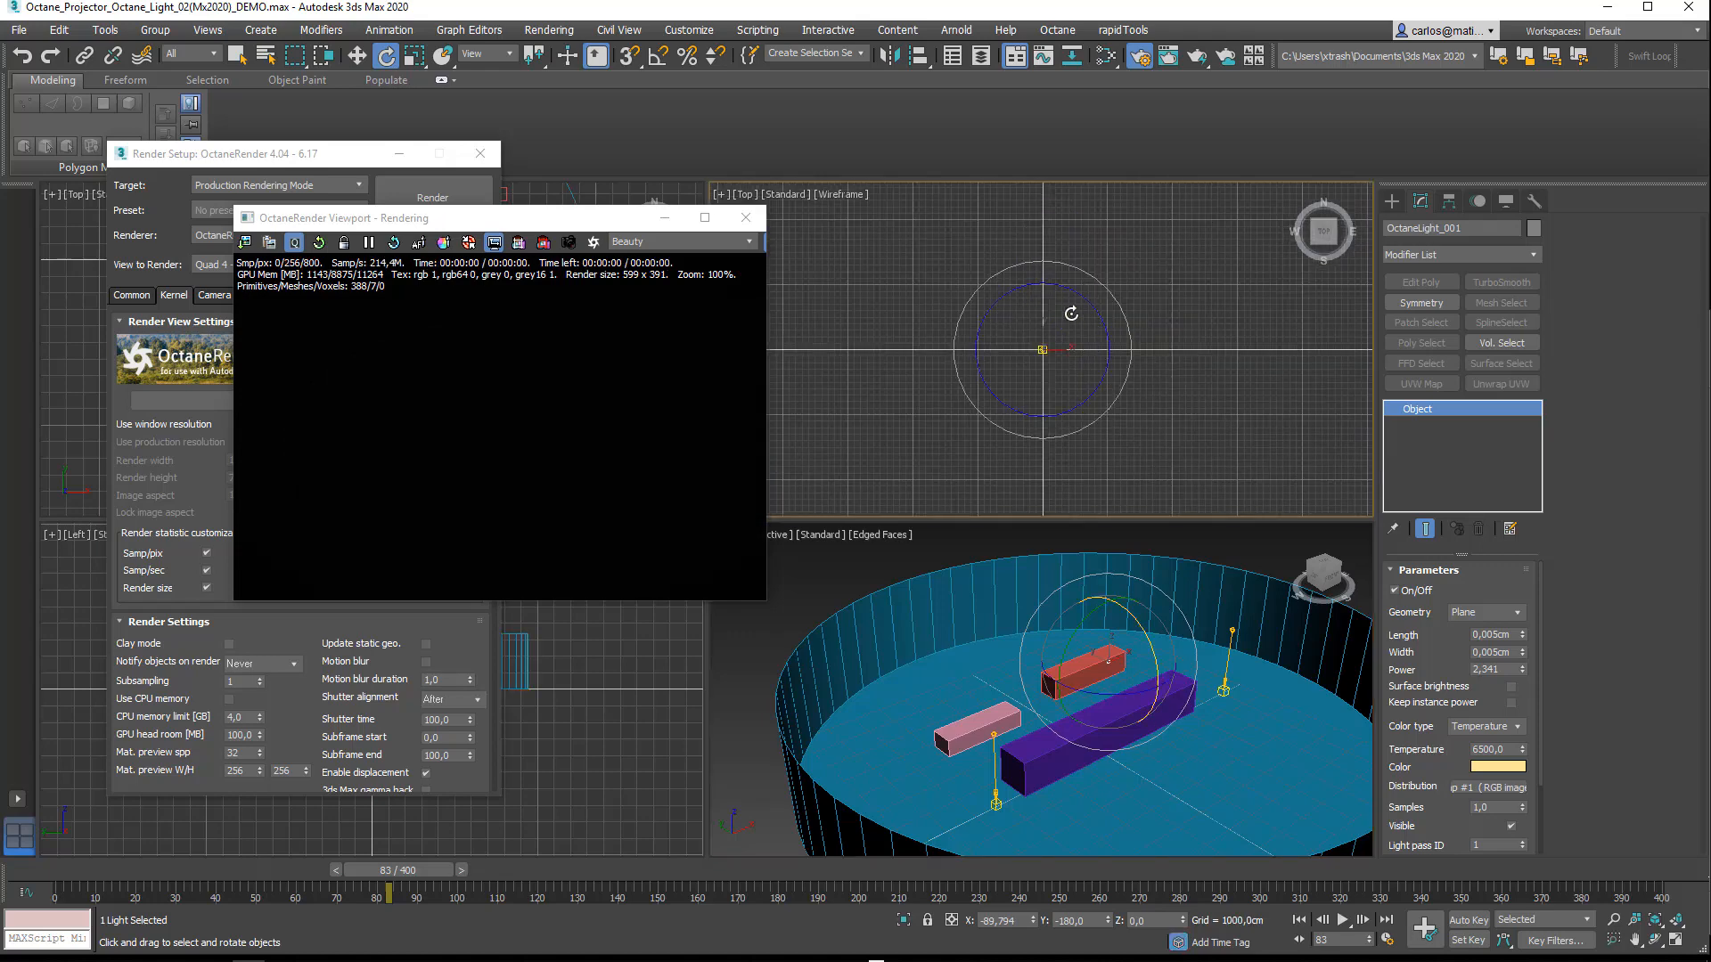
{"action": "scroll", "coordinate": [1040, 352], "scroll_direction": "up", "scroll_amount": 5}
{"action": "scroll", "coordinate": [1032, 349], "scroll_direction": "down", "scroll_amount": 8}
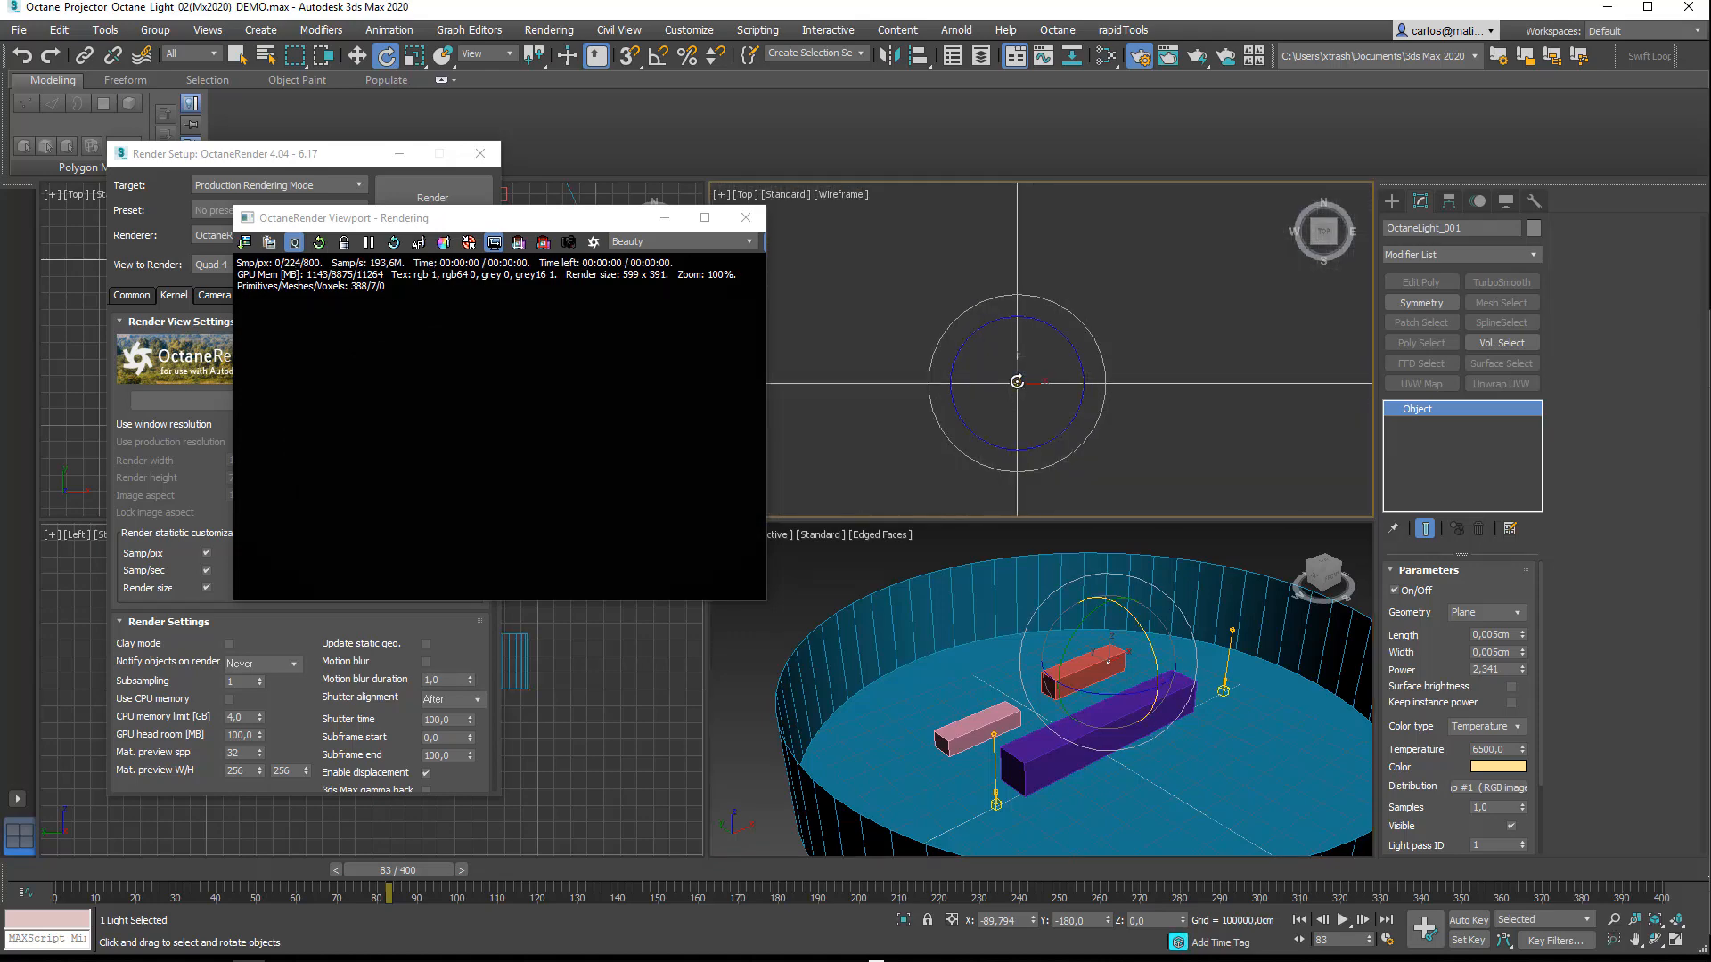
{"action": "scroll", "coordinate": [1012, 368], "scroll_direction": "up", "scroll_amount": 4}
{"action": "scroll", "coordinate": [1013, 378], "scroll_direction": "up", "scroll_amount": 6}
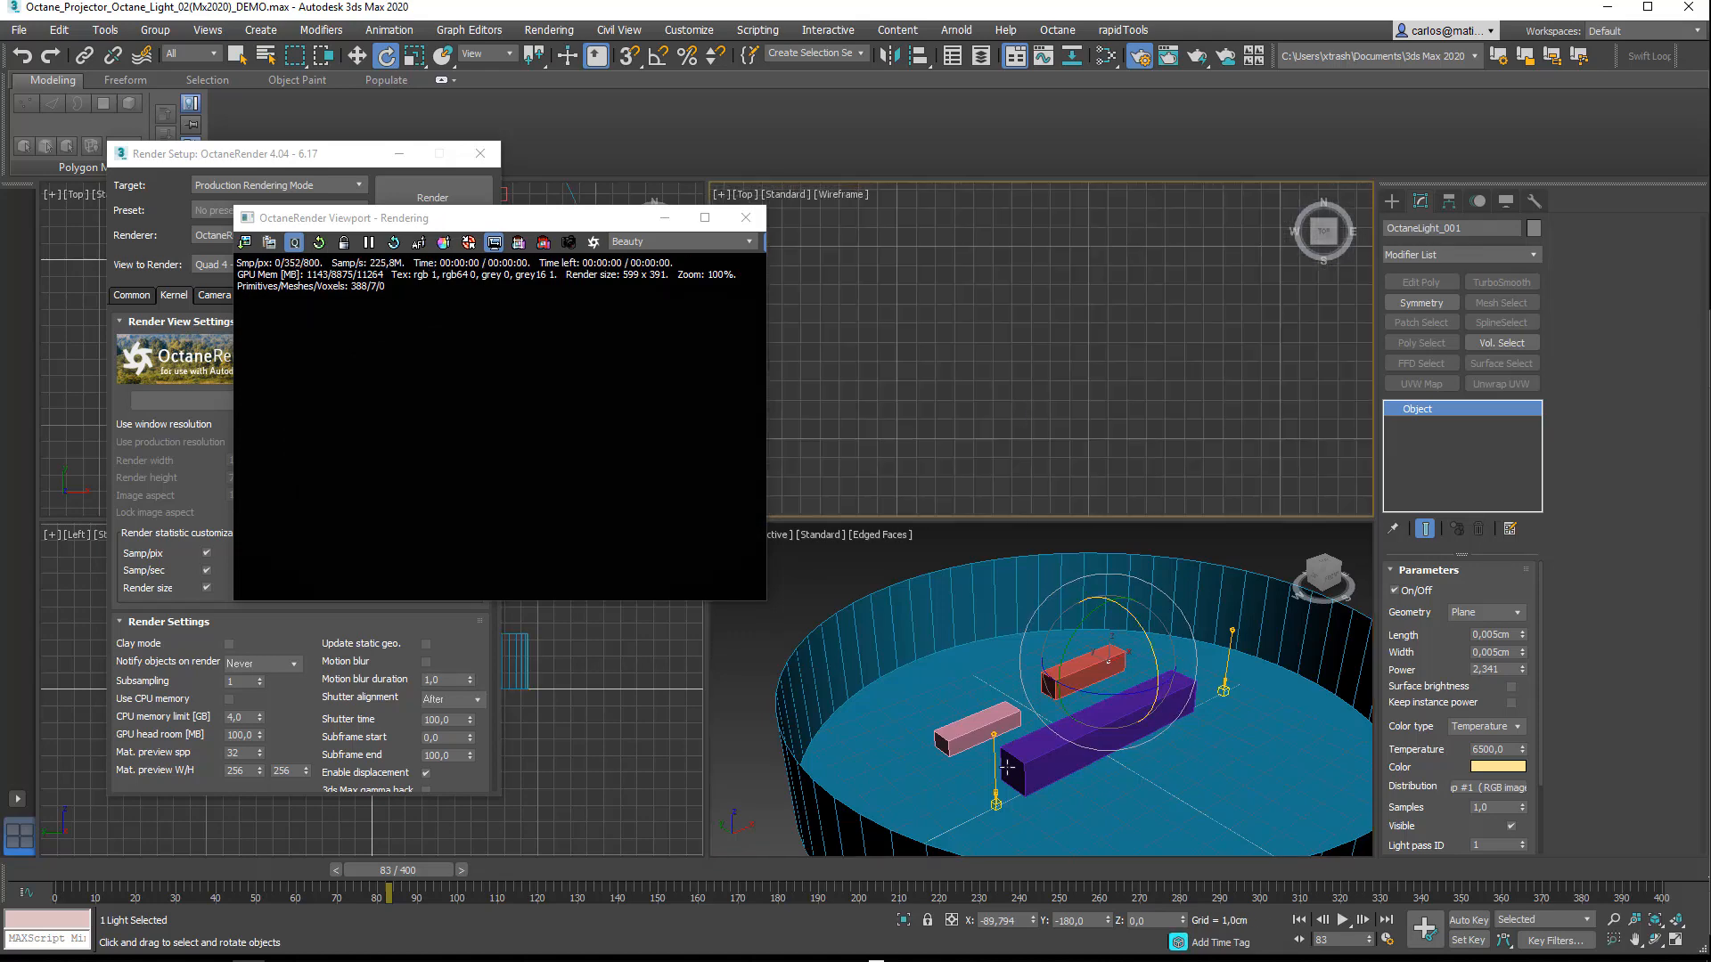
{"action": "middle_click", "coordinate": [1060, 740]}
{"action": "left_click", "coordinate": [571, 244]}
Step: Examine where OctaneLight_001 sits relative to the boxes and cylinder in the Top view and Front view
{"action": "scroll", "coordinate": [1133, 371], "scroll_direction": "down", "scroll_amount": 6}
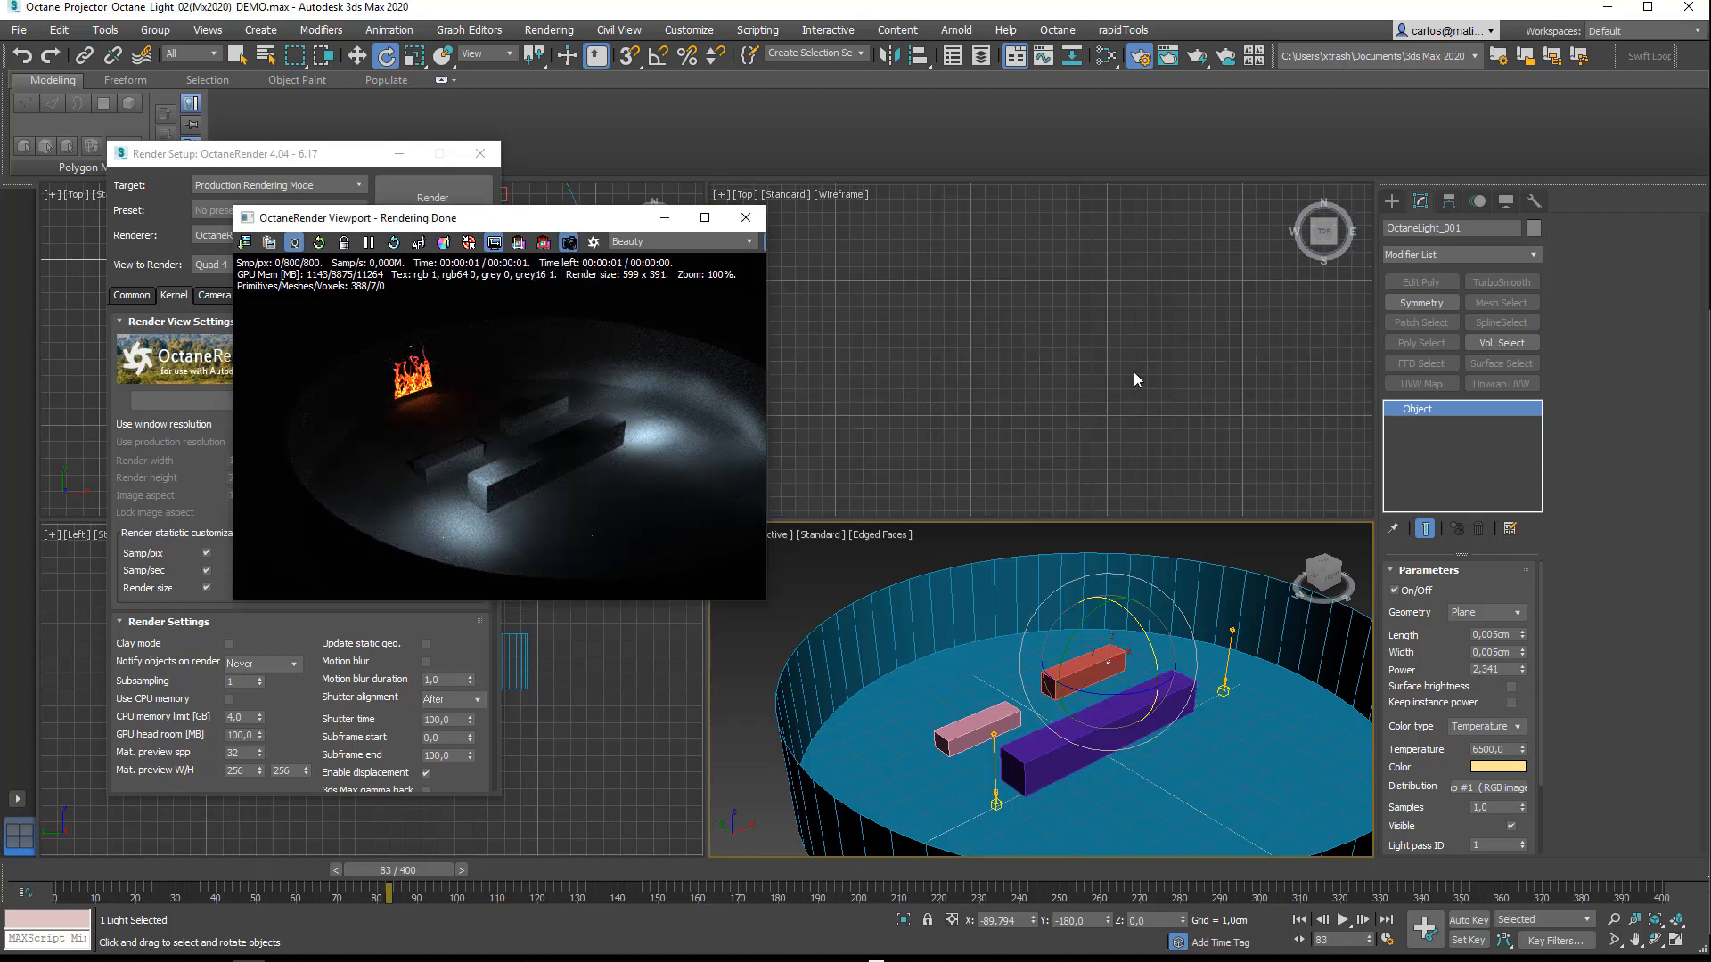
{"action": "scroll", "coordinate": [1129, 373], "scroll_direction": "down", "scroll_amount": 8}
{"action": "scroll", "coordinate": [1060, 387], "scroll_direction": "up", "scroll_amount": 6}
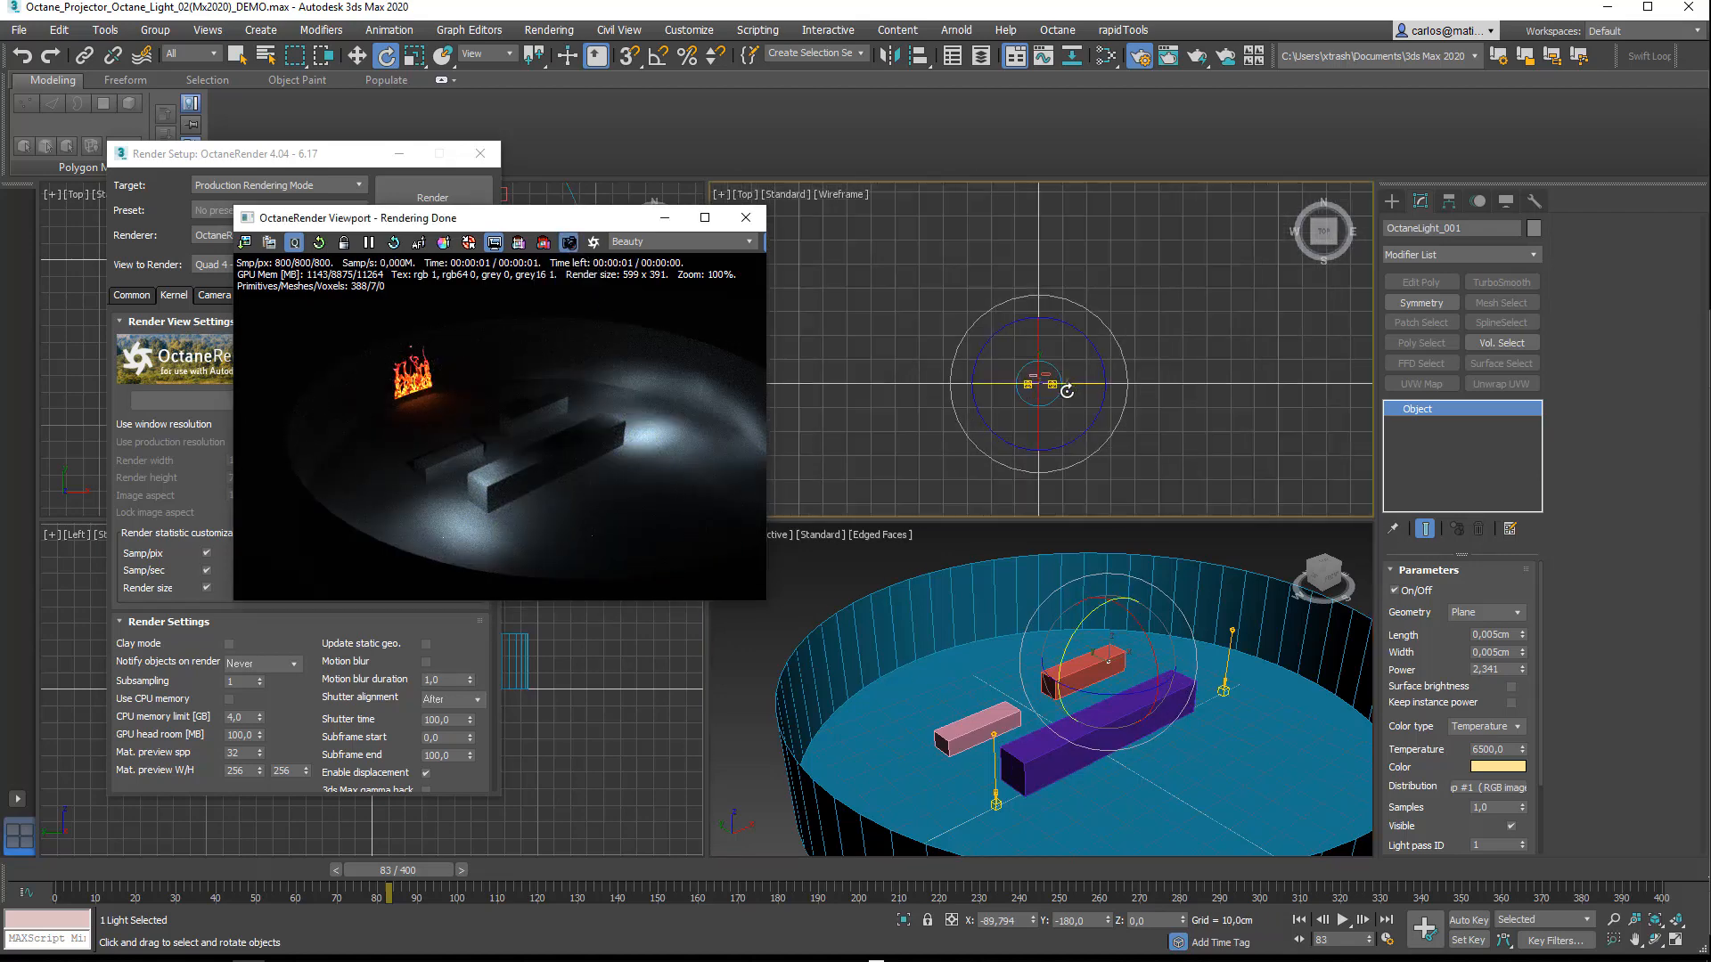
{"action": "scroll", "coordinate": [997, 352], "scroll_direction": "up", "scroll_amount": 2}
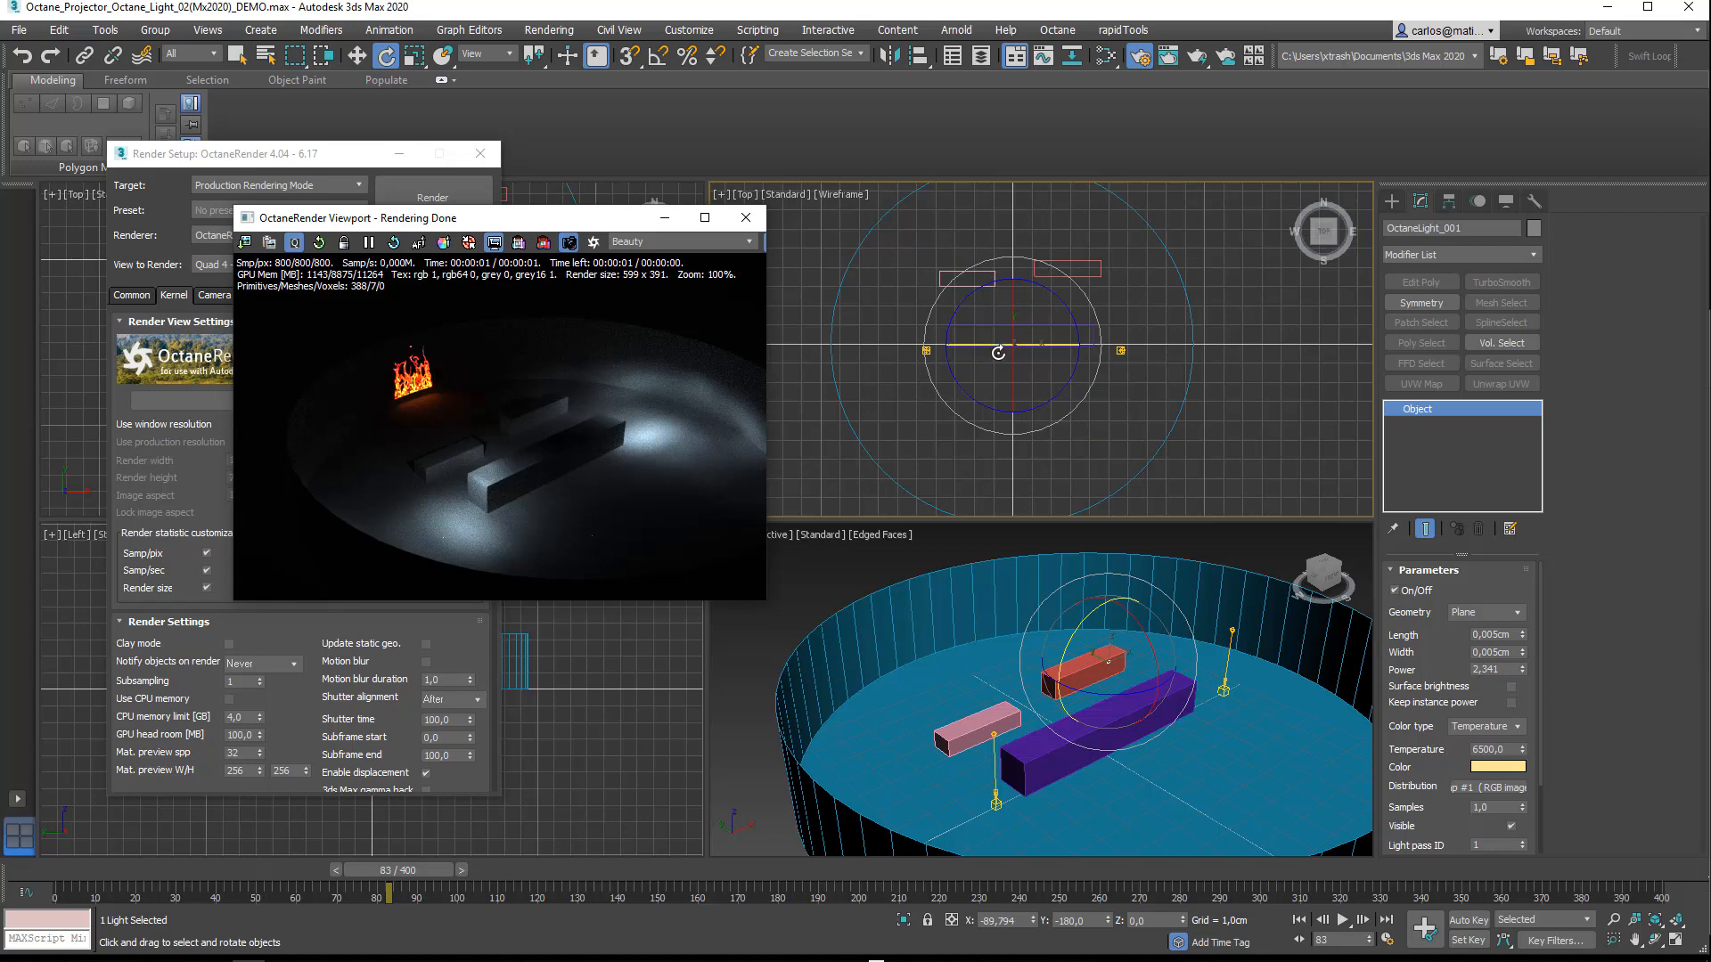
{"action": "key", "text": "f"}
{"action": "scroll", "coordinate": [1039, 277], "scroll_direction": "up", "scroll_amount": 3}
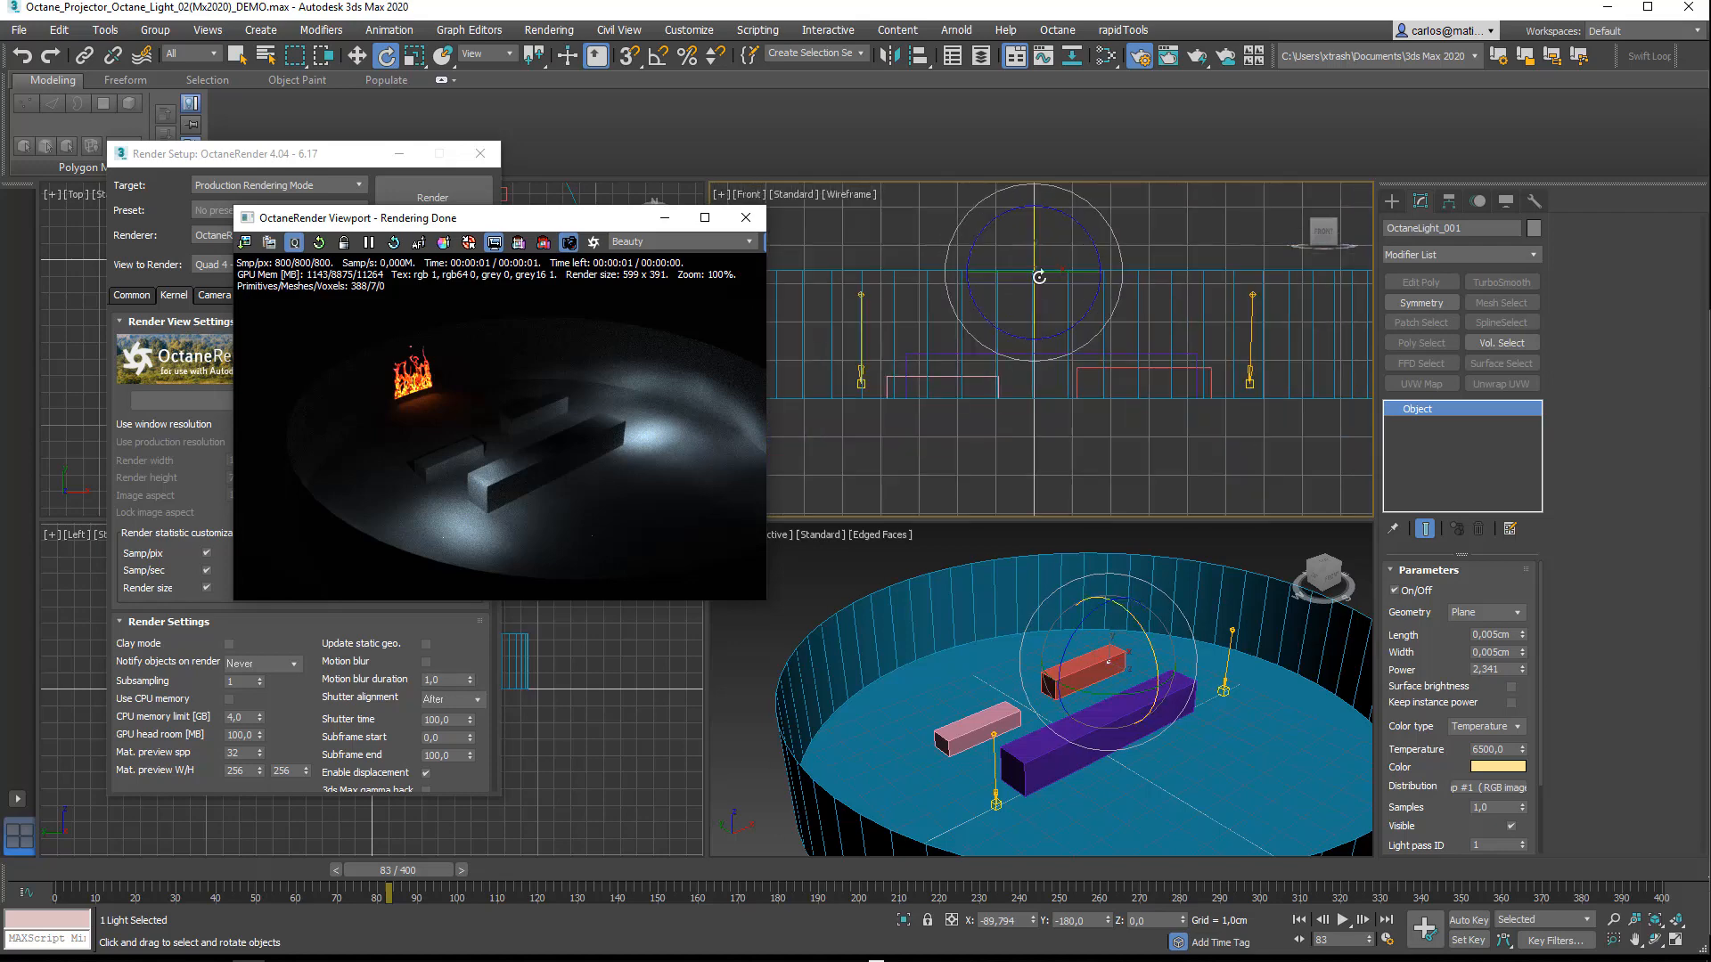
{"action": "scroll", "coordinate": [1039, 277], "scroll_direction": "down", "scroll_amount": 1}
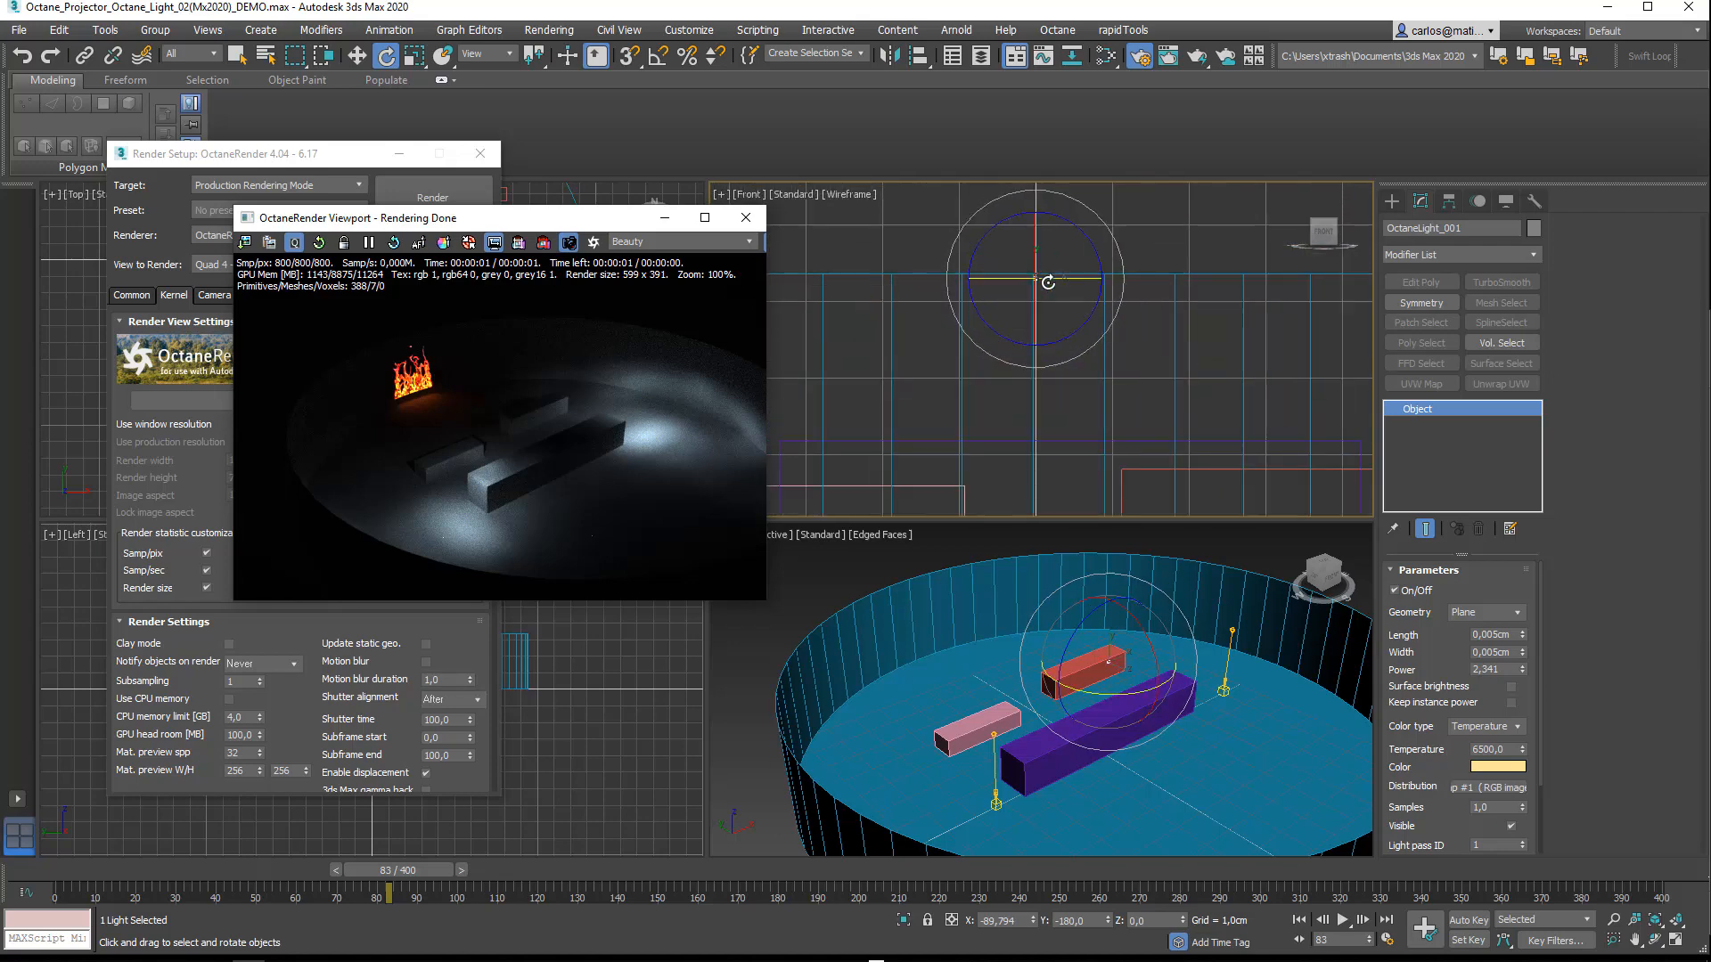
{"action": "scroll", "coordinate": [1039, 277], "scroll_direction": "down", "scroll_amount": 1}
Step: Reselect OctaneLight_001 at the cylinder's top edge in the Front view and scrub the animation to frame 165
{"action": "left_click", "coordinate": [880, 305]}
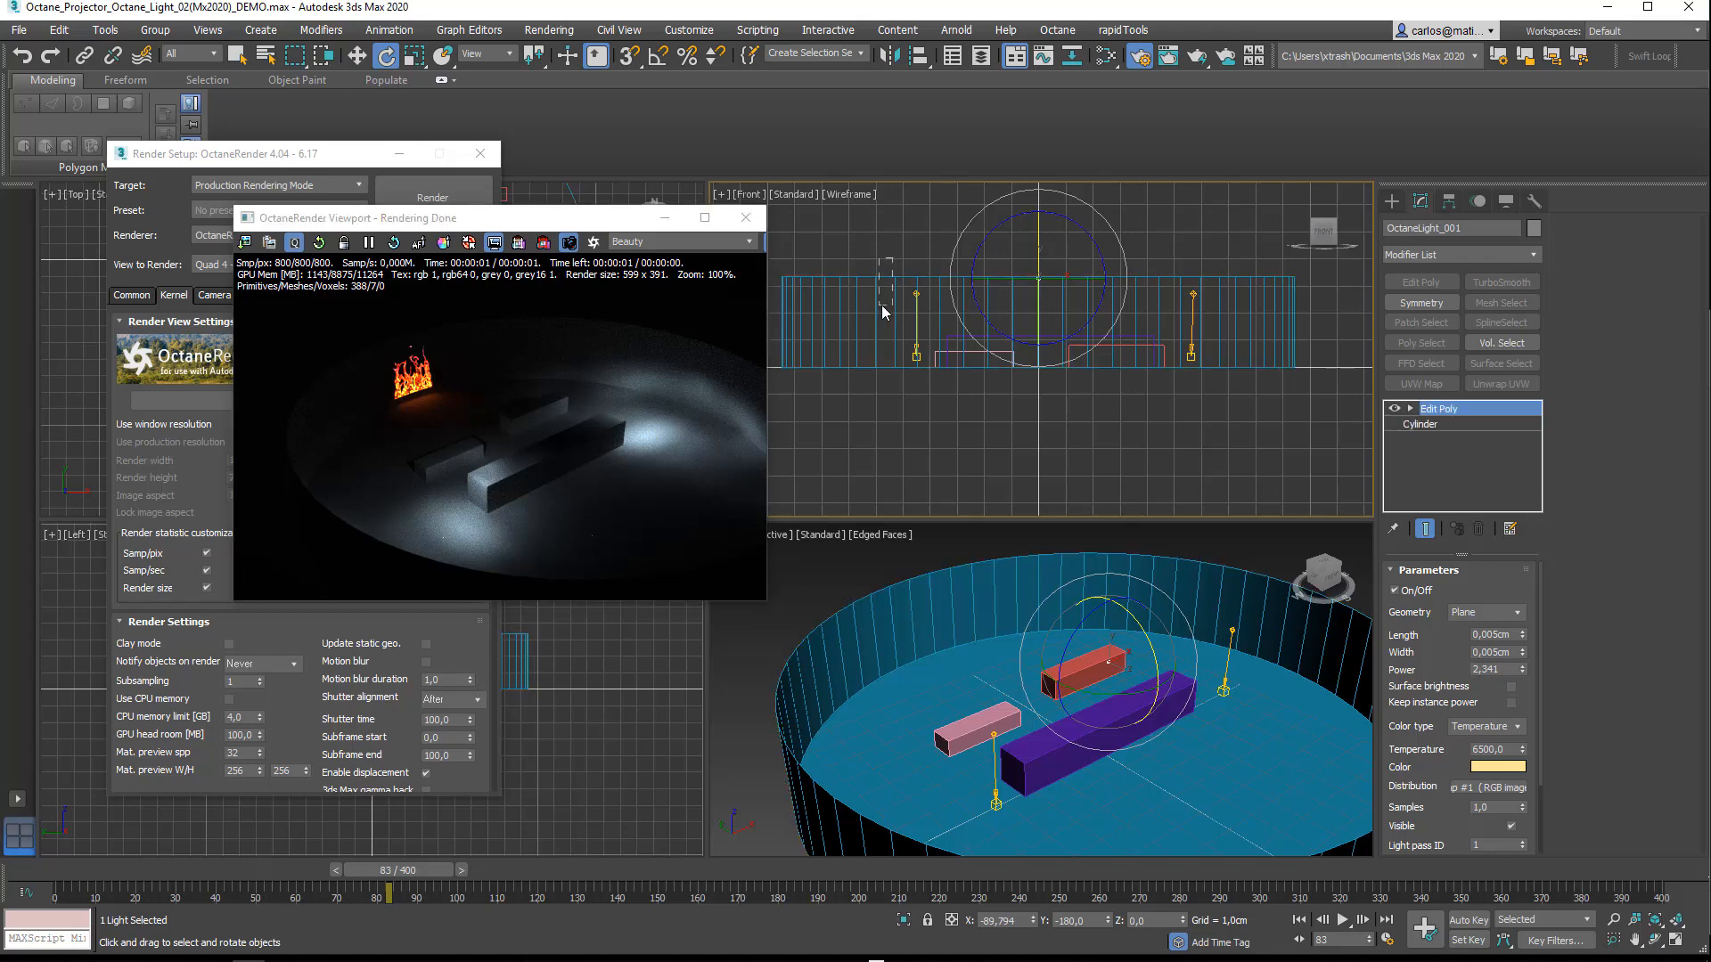
{"action": "key", "text": "F3"}
{"action": "key", "text": "F3"}
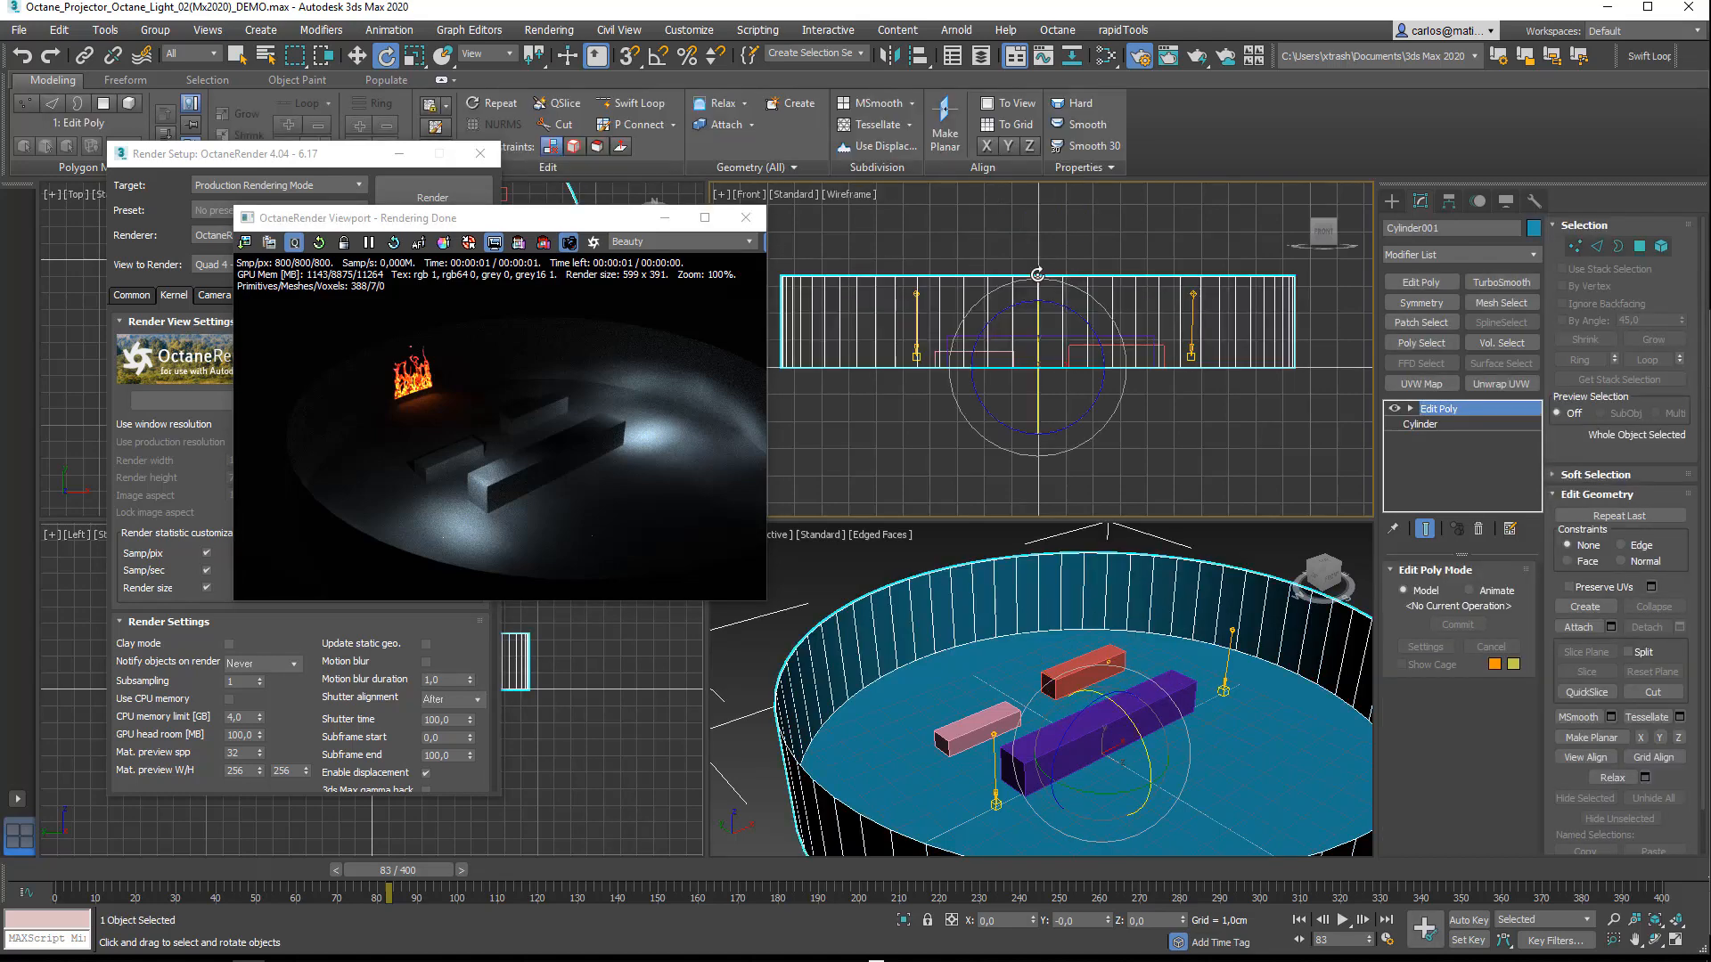
{"action": "left_click", "coordinate": [1039, 283]}
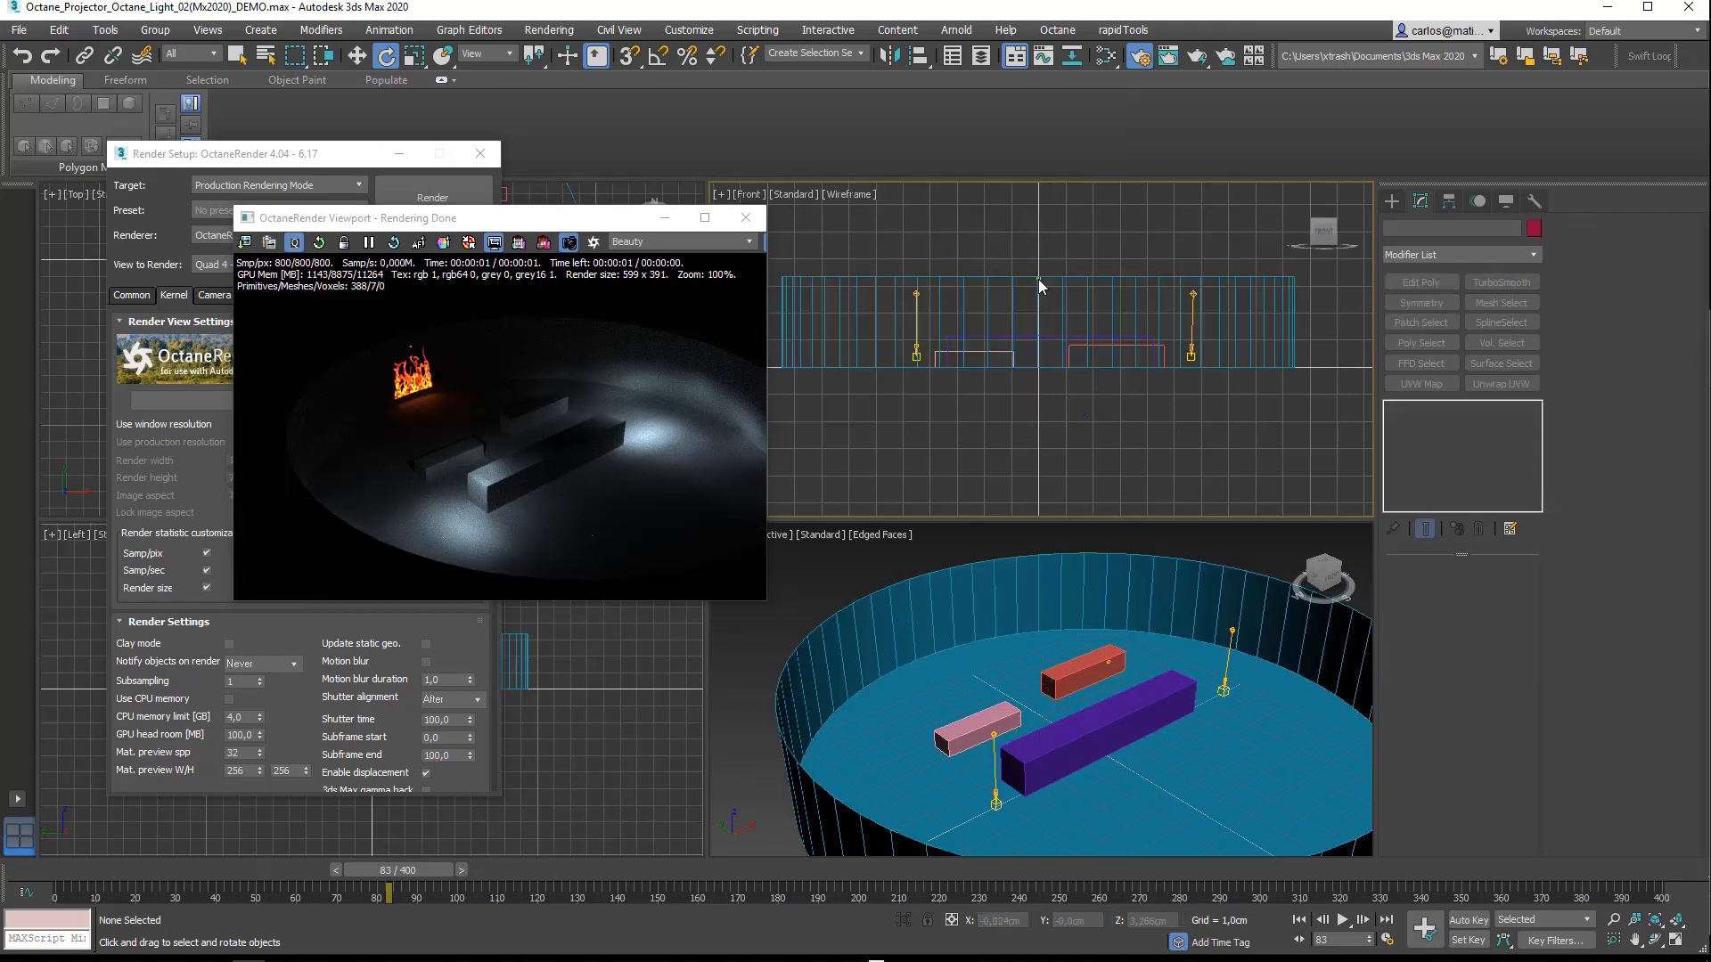
{"action": "left_click", "coordinate": [1039, 279]}
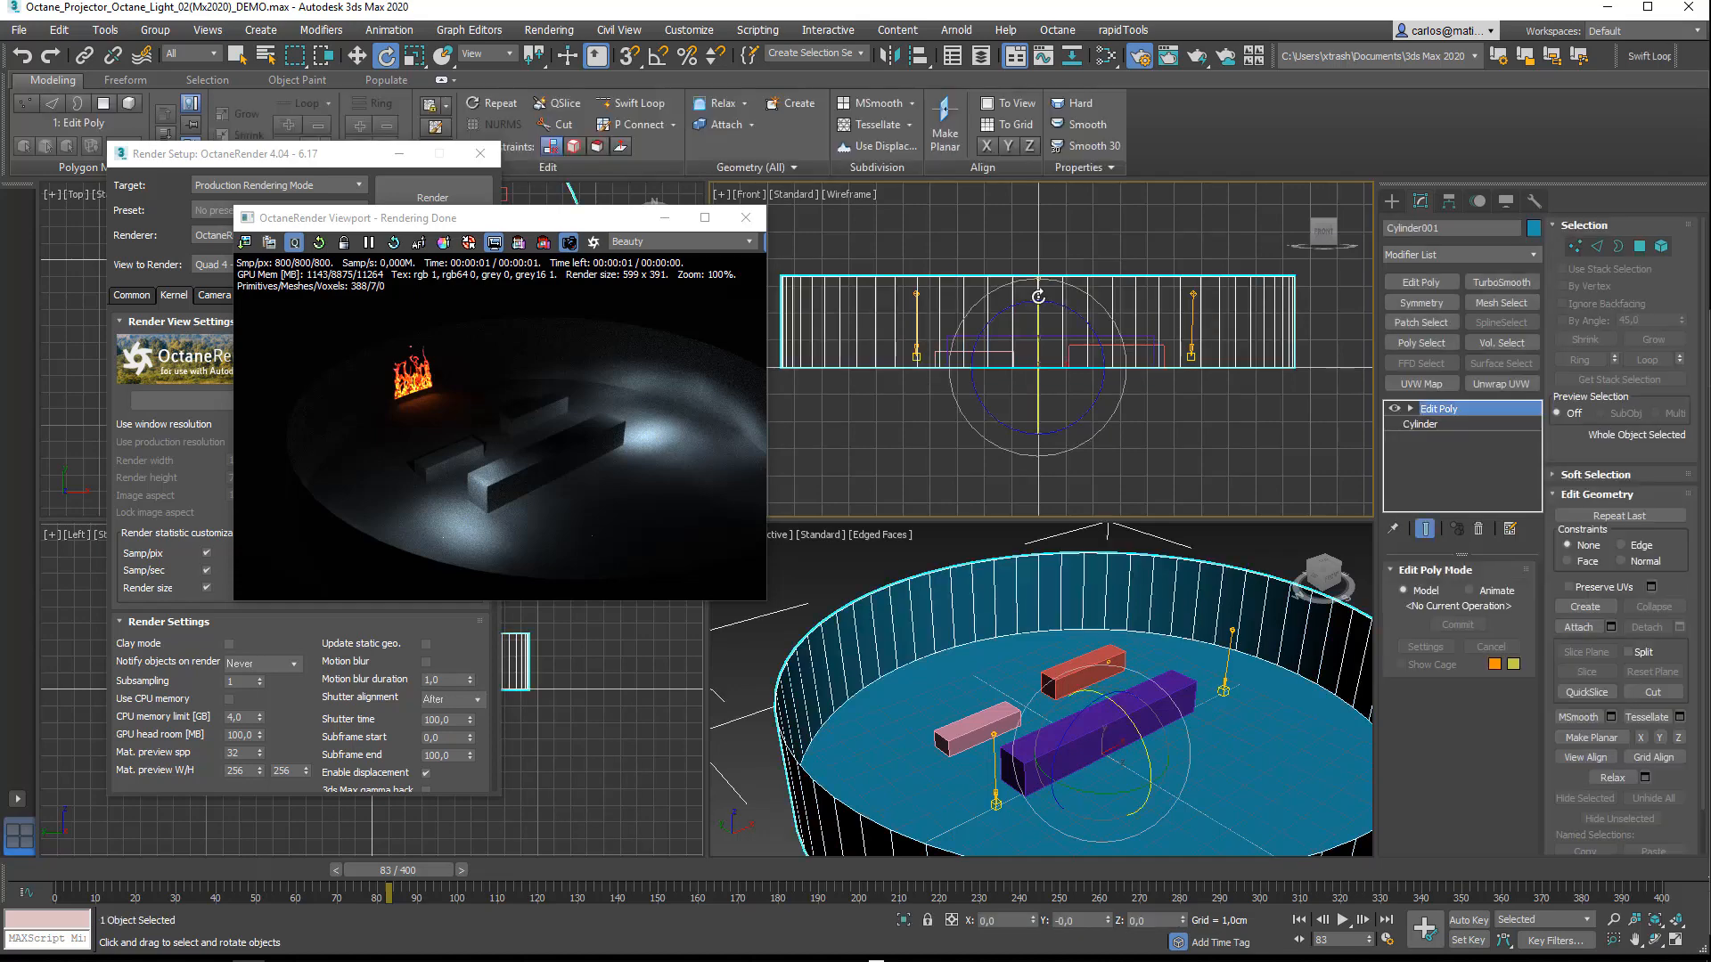
{"action": "left_click", "coordinate": [1039, 279]}
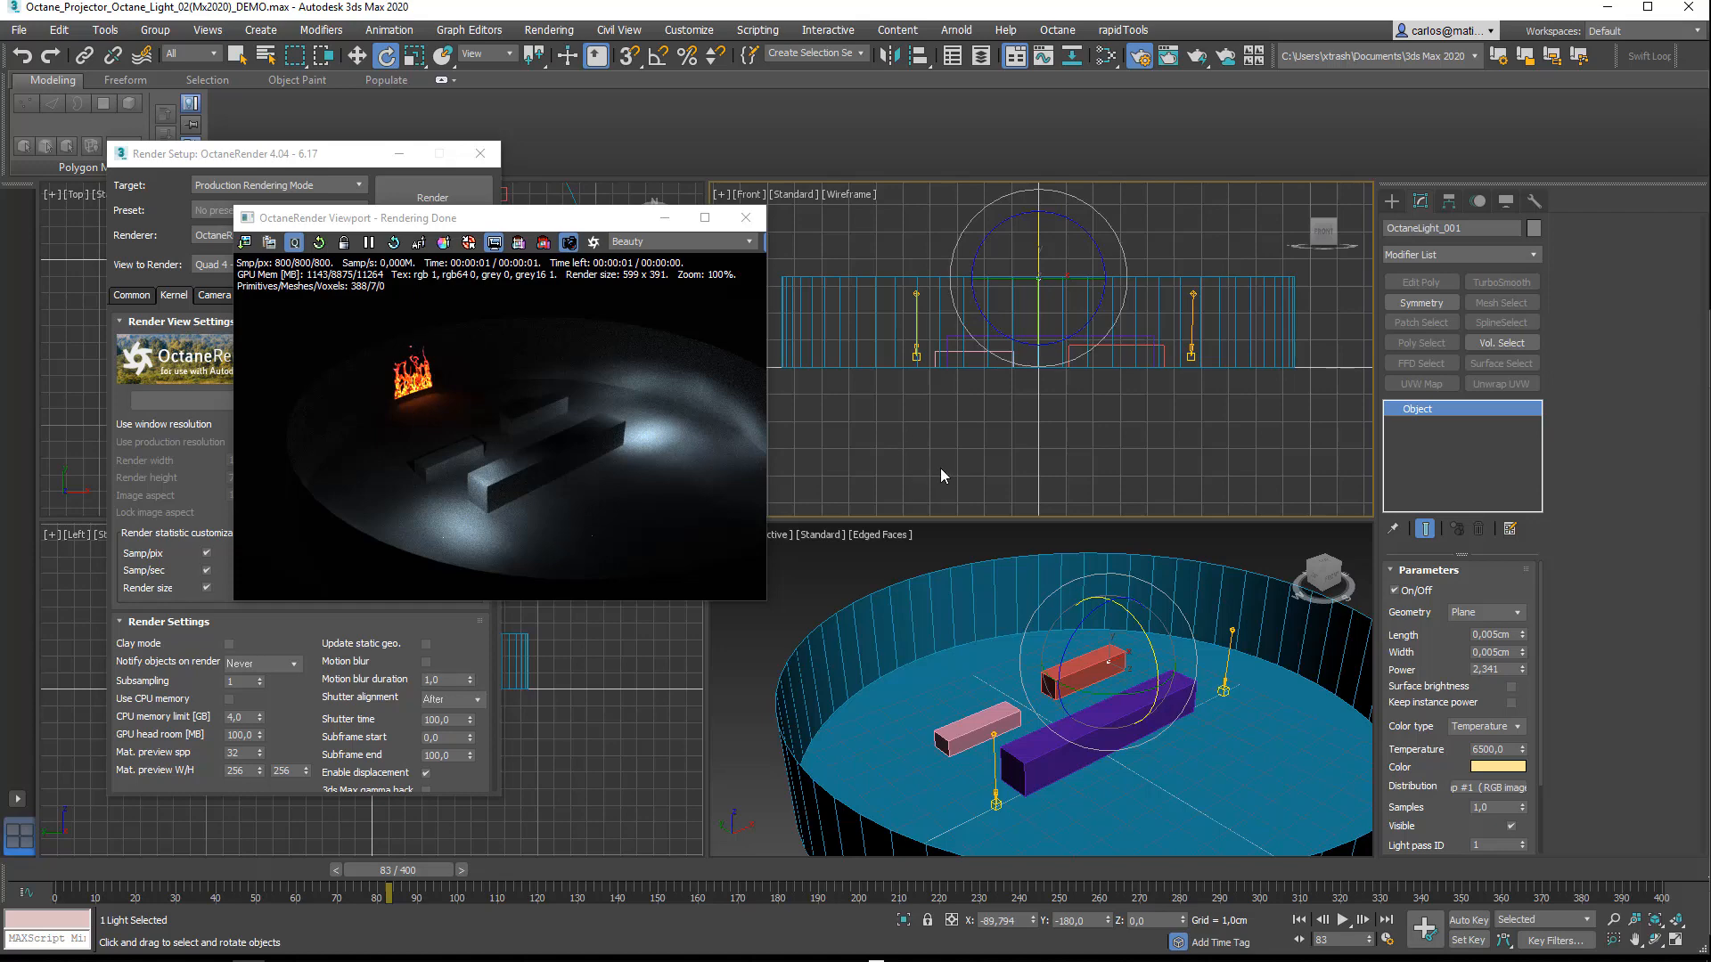
{"action": "left_click_drag", "start_coordinate": [368, 875], "coordinate": [718, 883]}
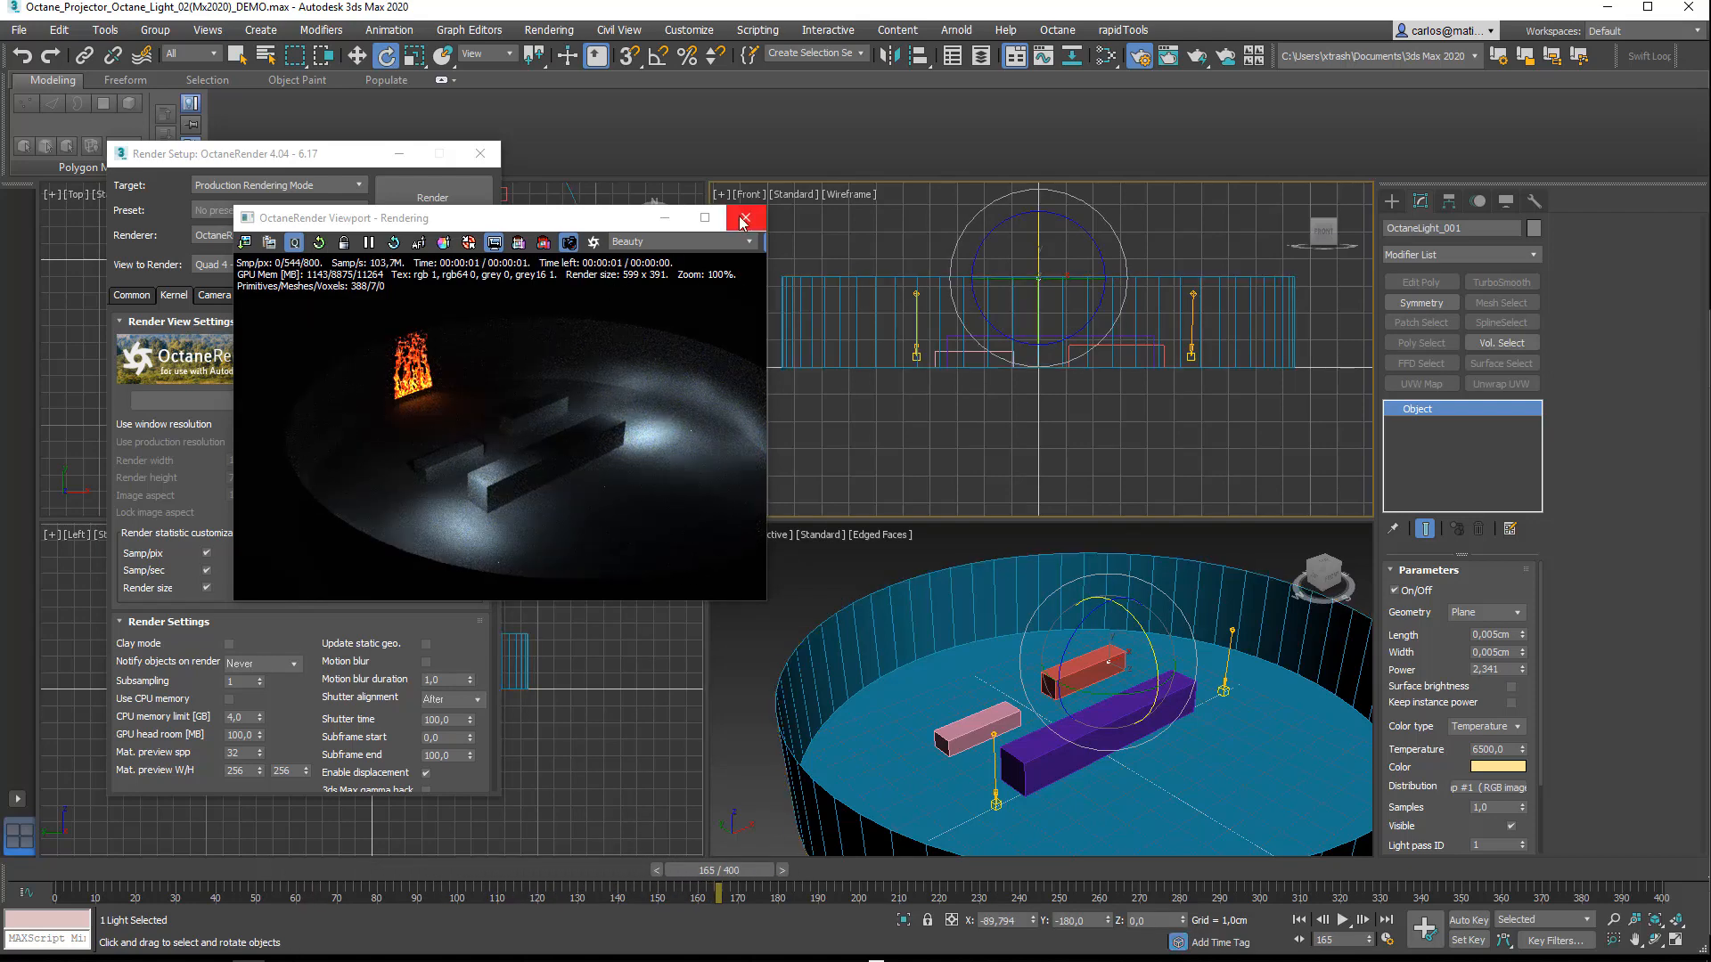
Step: Reset 3ds Max to an empty scene without saving the demo file
{"action": "left_click", "coordinate": [18, 33]}
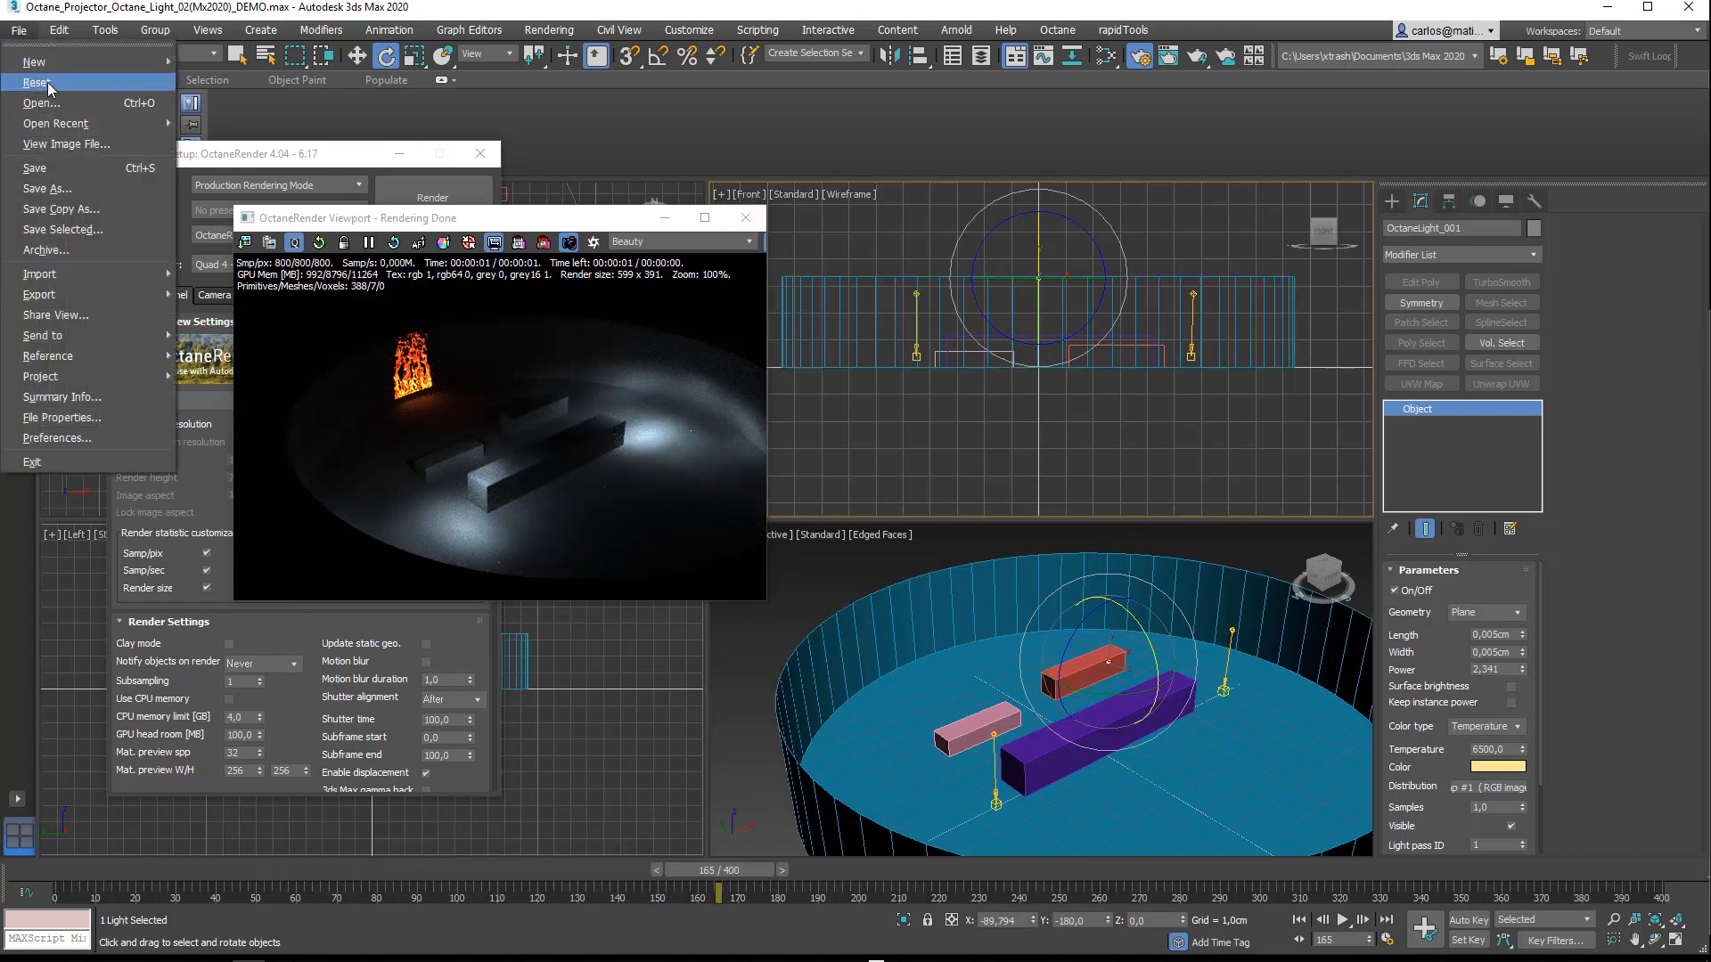
{"action": "left_click", "coordinate": [40, 64]}
{"action": "left_click", "coordinate": [891, 516]}
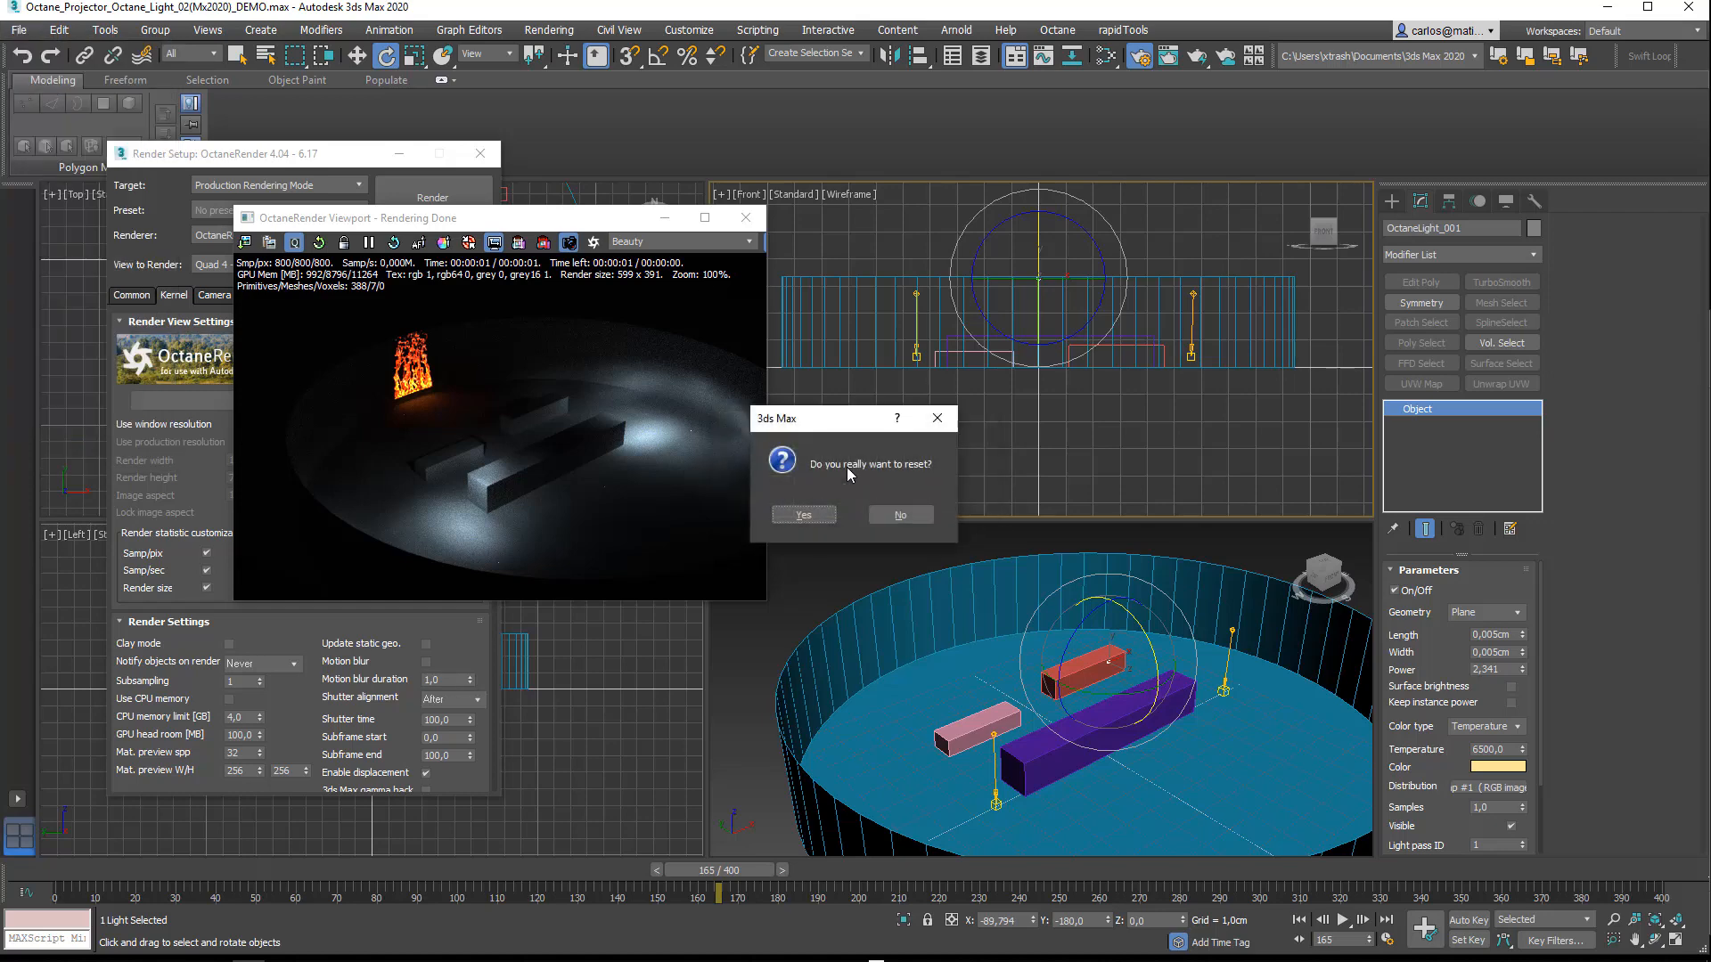
{"action": "left_click", "coordinate": [793, 513]}
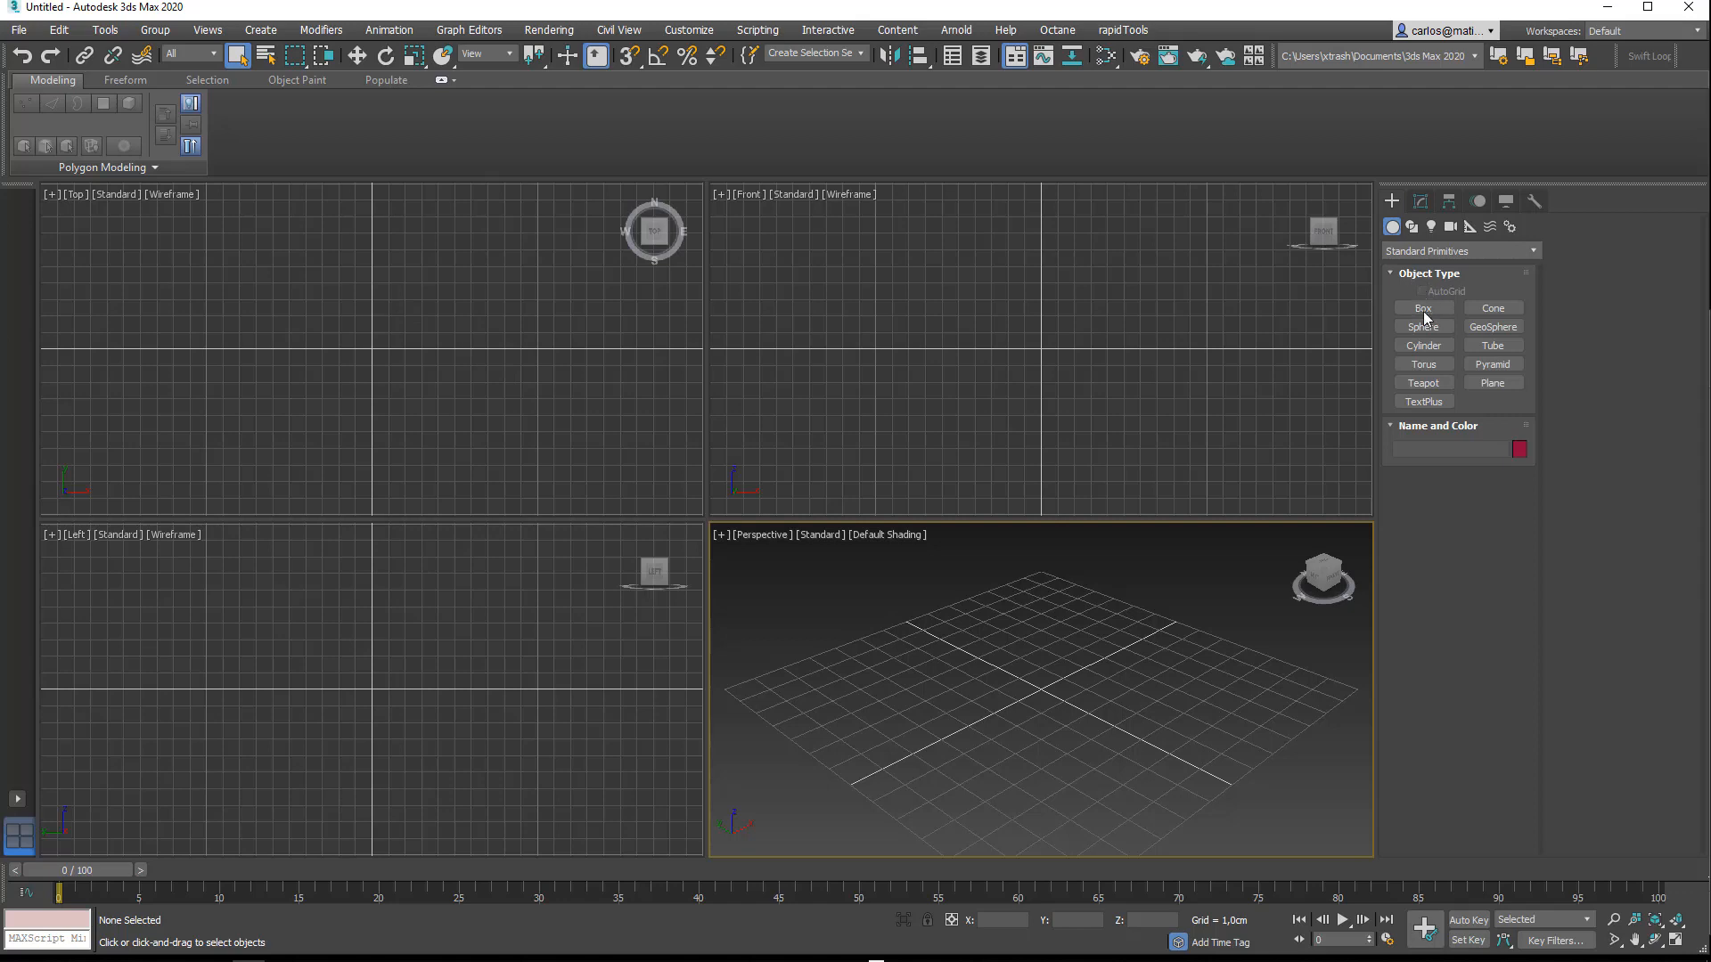
Step: Create a cylinder from the origin in the Top view, about 706.6 cm in radius and about 250 cm high
{"action": "left_click", "coordinate": [1431, 328]}
{"action": "left_click", "coordinate": [1424, 346]}
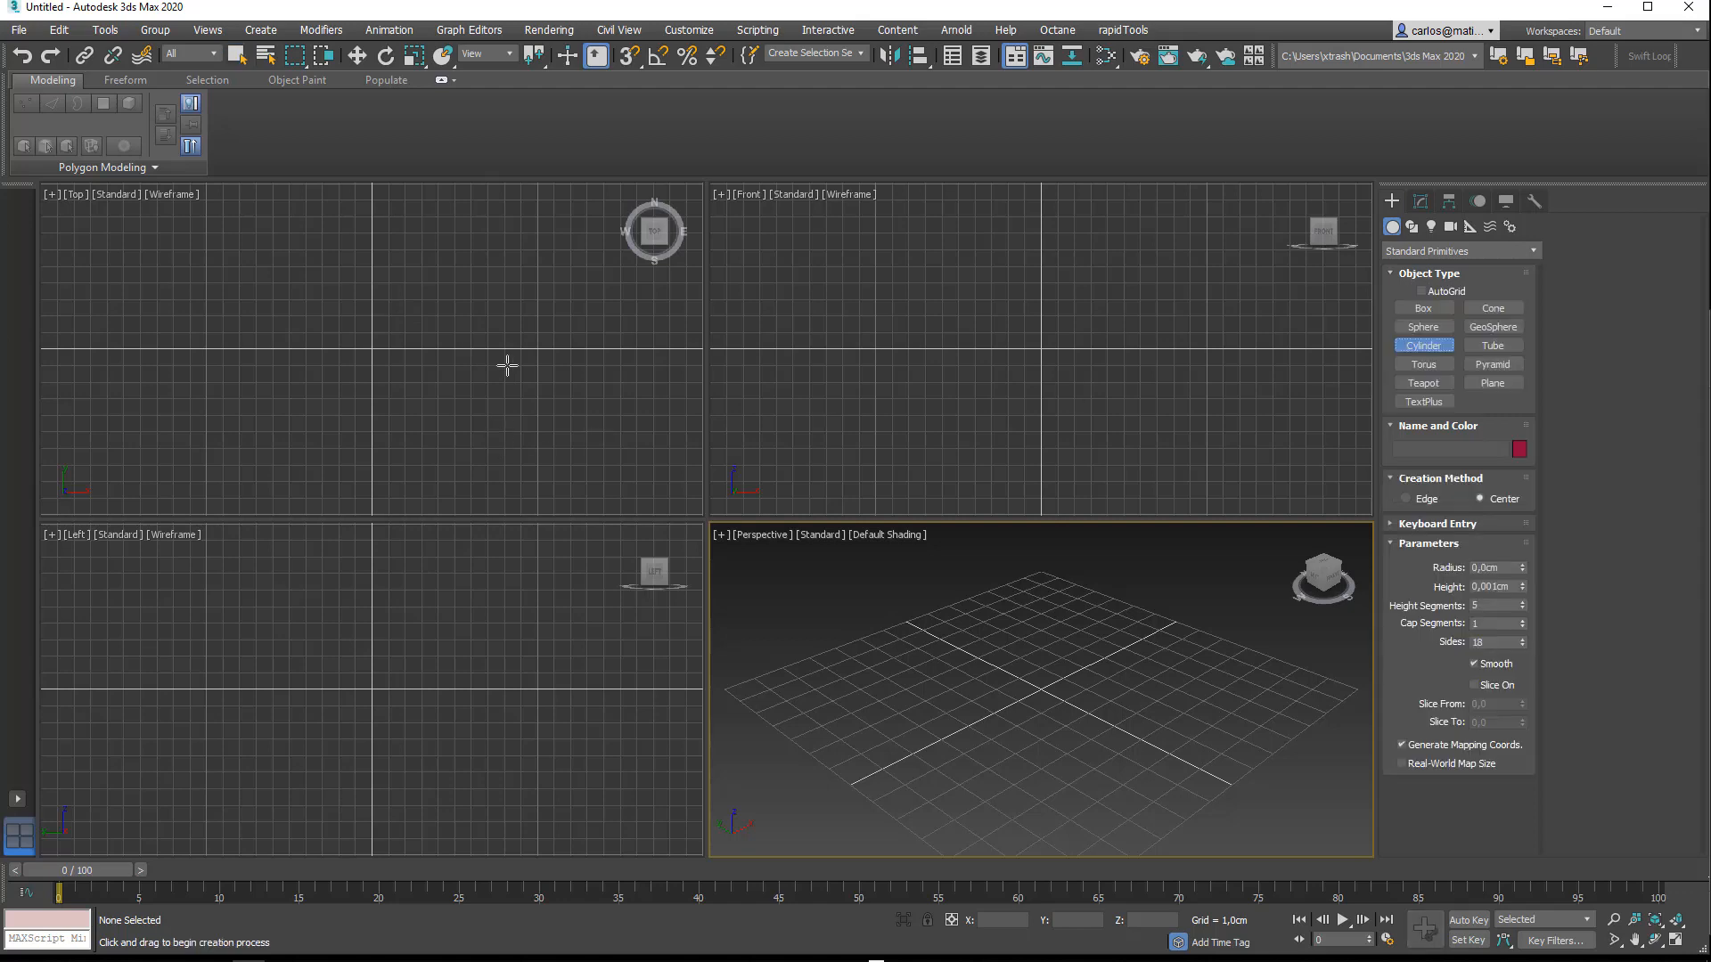
{"action": "scroll", "coordinate": [378, 346], "scroll_direction": "up", "scroll_amount": 3}
{"action": "left_click_drag", "start_coordinate": [376, 346], "coordinate": [1681, 853]}
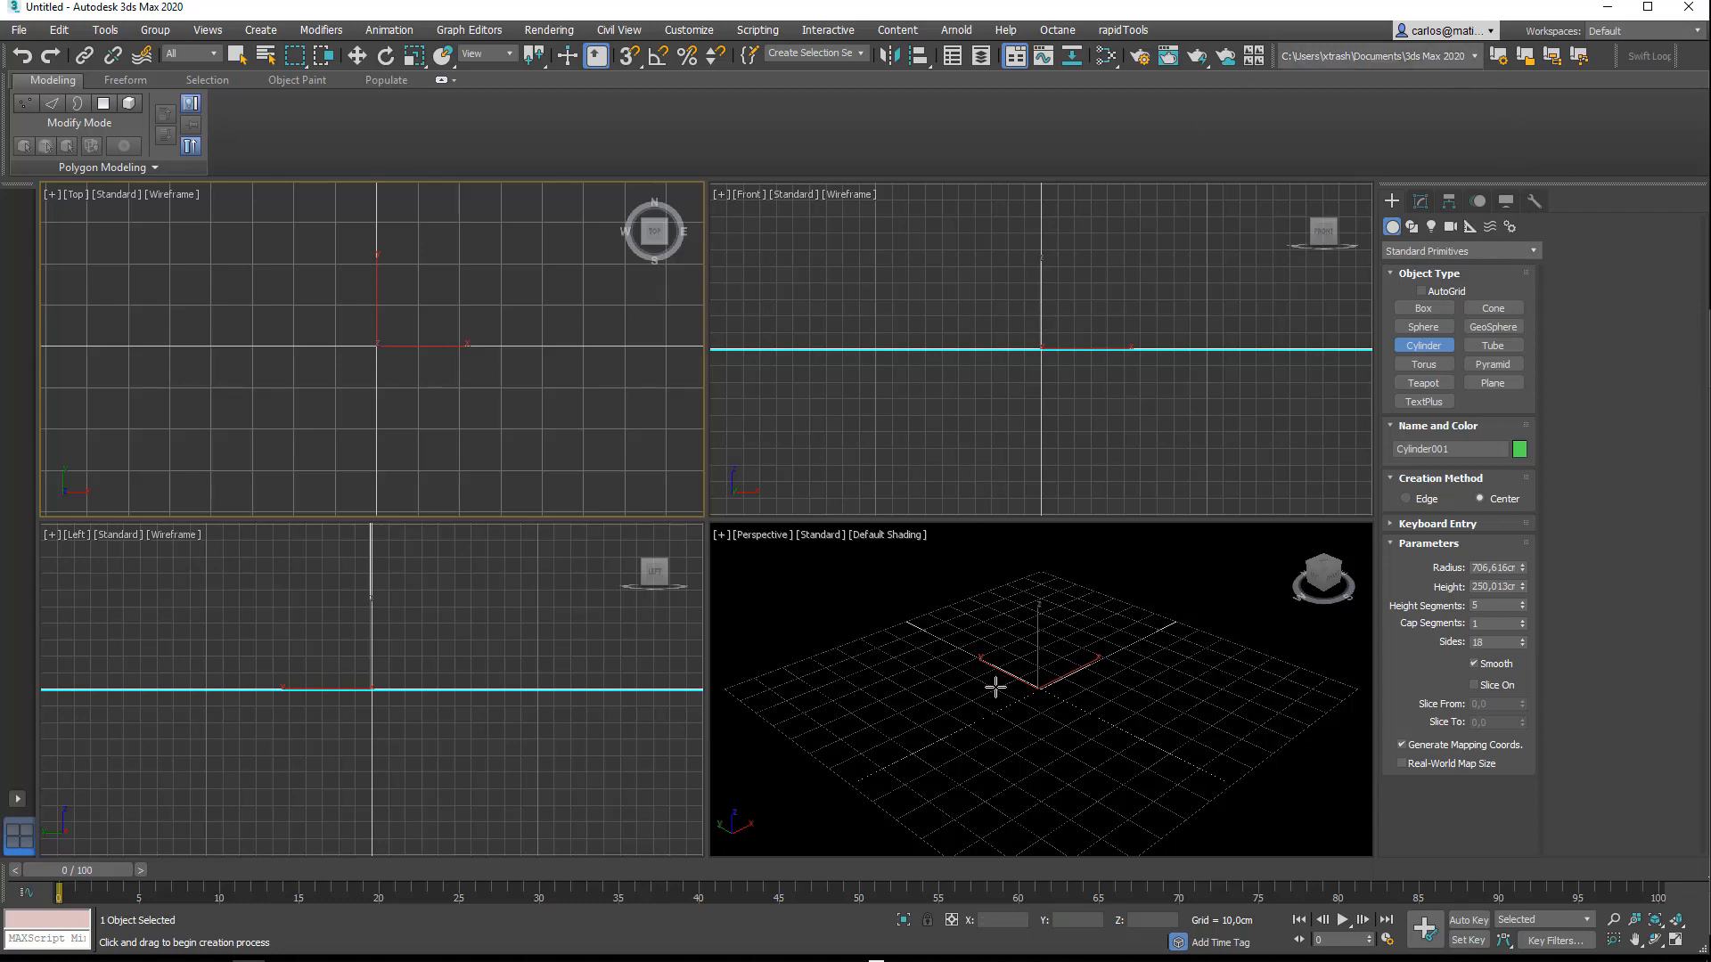
Step: Frame the whole cylinder in the Perspective, Front, Top and Left views
{"action": "middle_click", "coordinate": [995, 688]}
{"action": "key", "text": "z"}
{"action": "middle_click", "coordinate": [938, 312]}
{"action": "key", "text": "z"}
{"action": "middle_click", "coordinate": [552, 343]}
{"action": "key", "text": "z"}
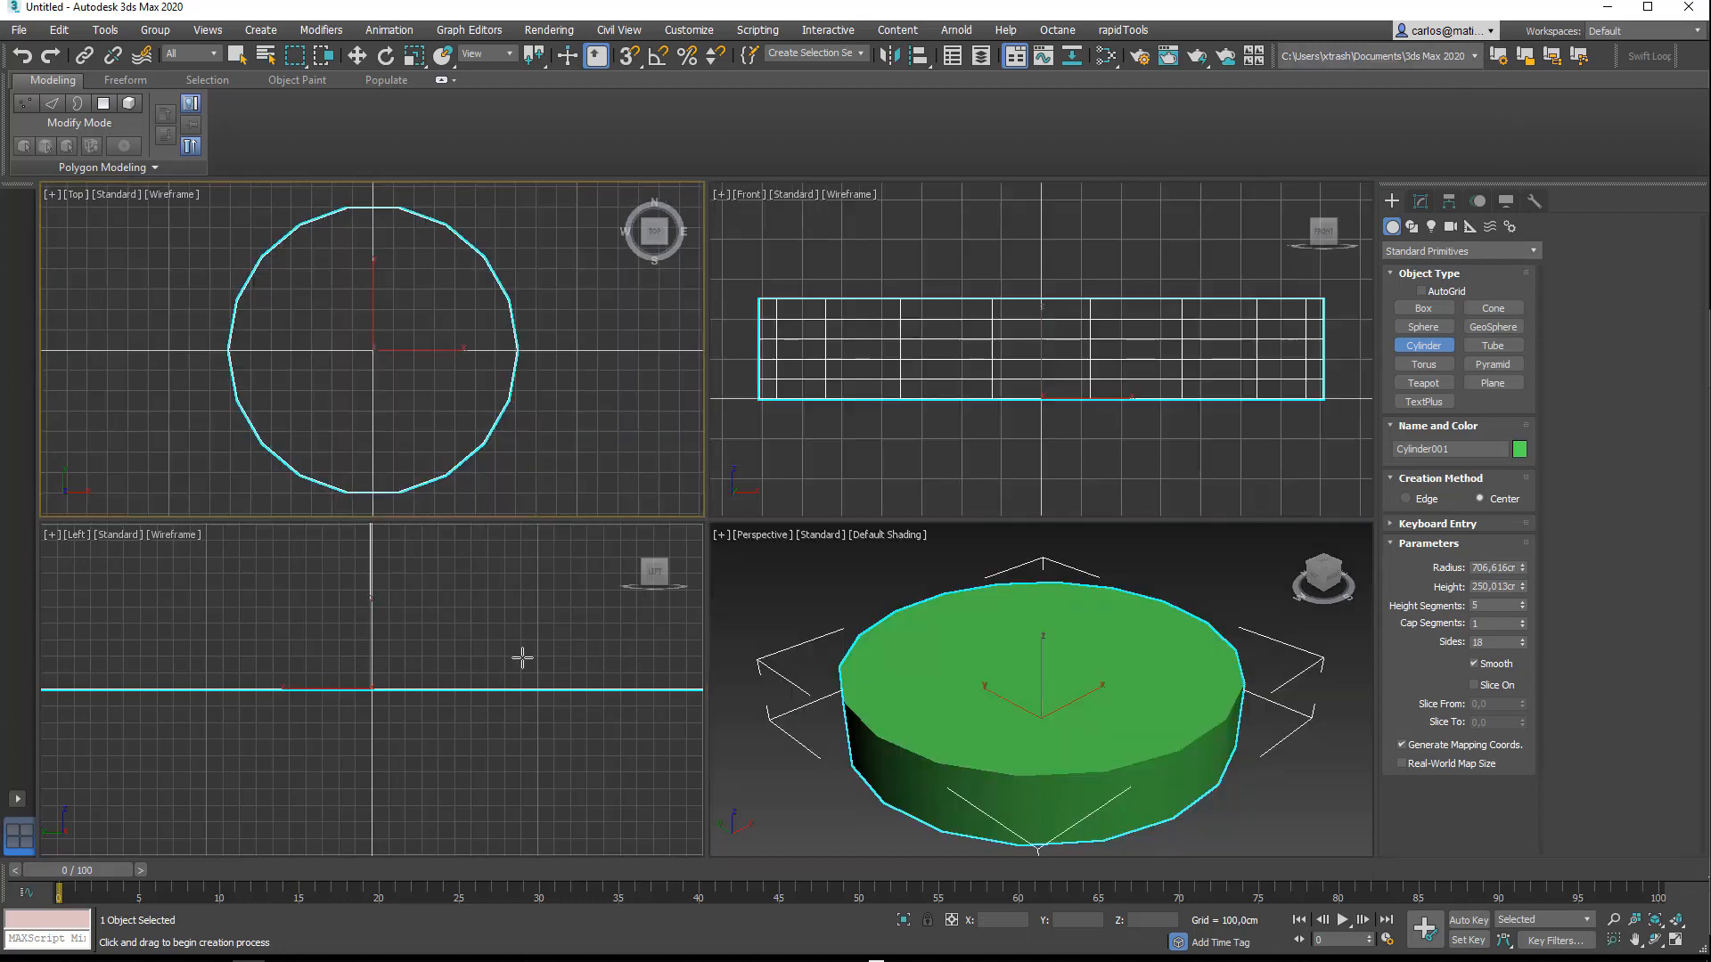
{"action": "middle_click", "coordinate": [523, 658]}
{"action": "key", "text": "z"}
Step: Set the cylinder's height segments to 1 and its sides to 64
{"action": "left_click", "coordinate": [1420, 201]}
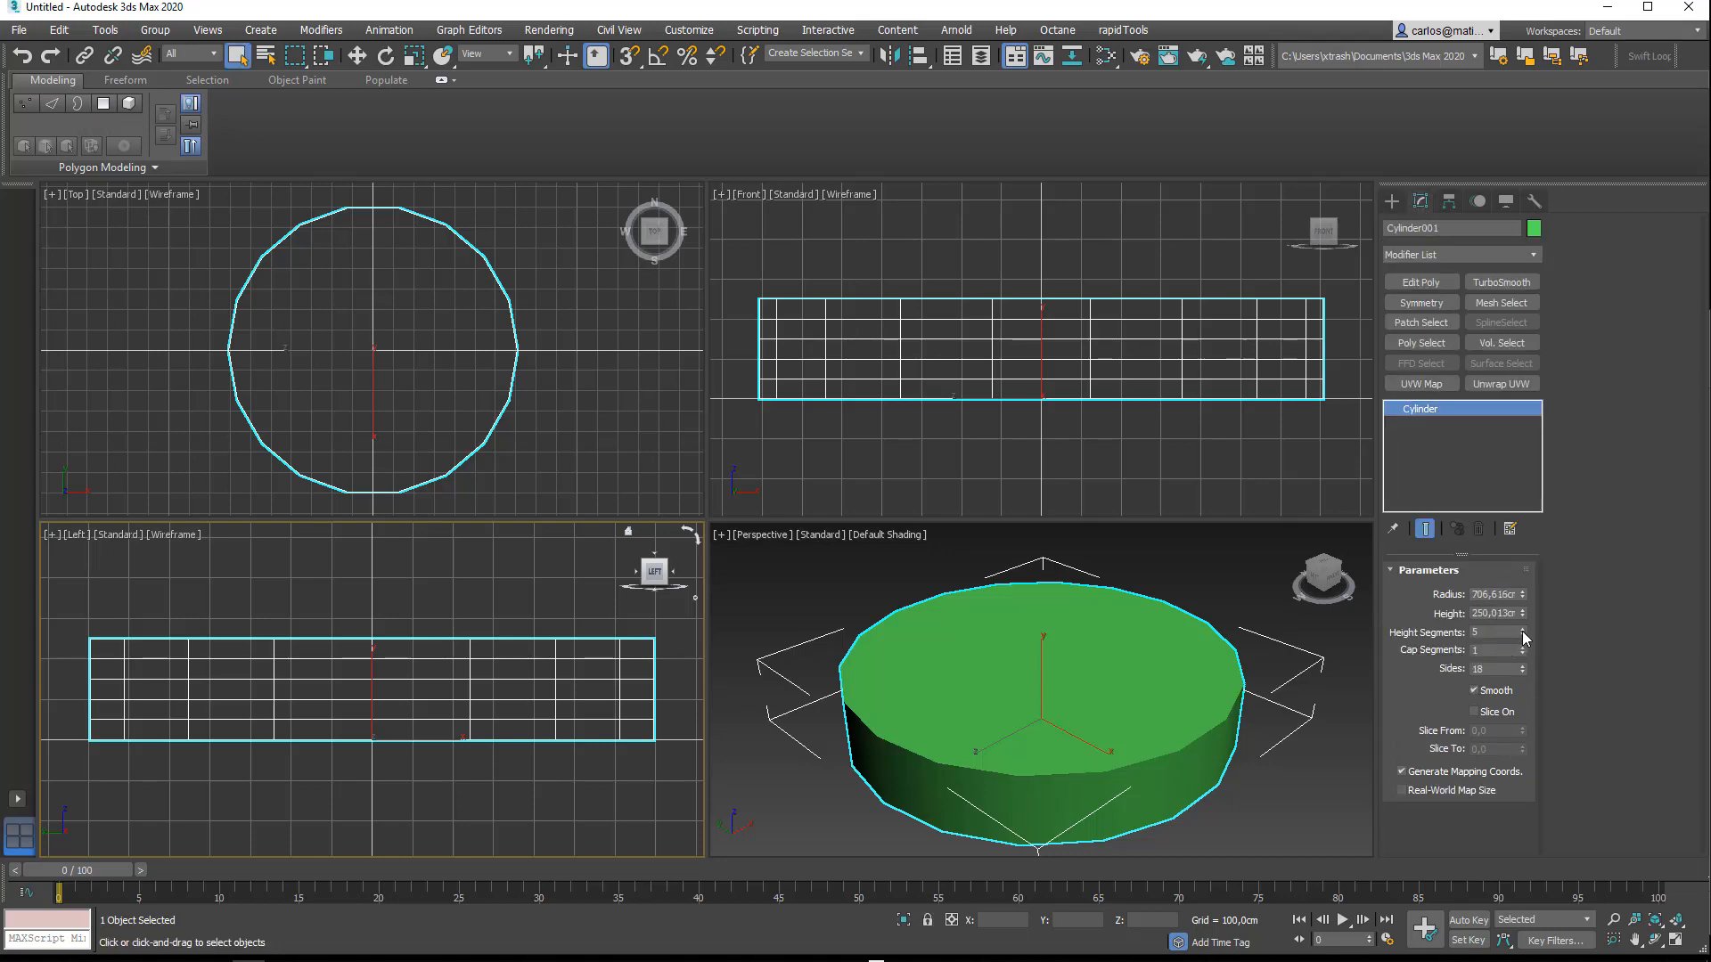
{"action": "left_click_drag", "start_coordinate": [1522, 631], "coordinate": [1527, 657]}
{"action": "double_click", "coordinate": [1479, 669]}
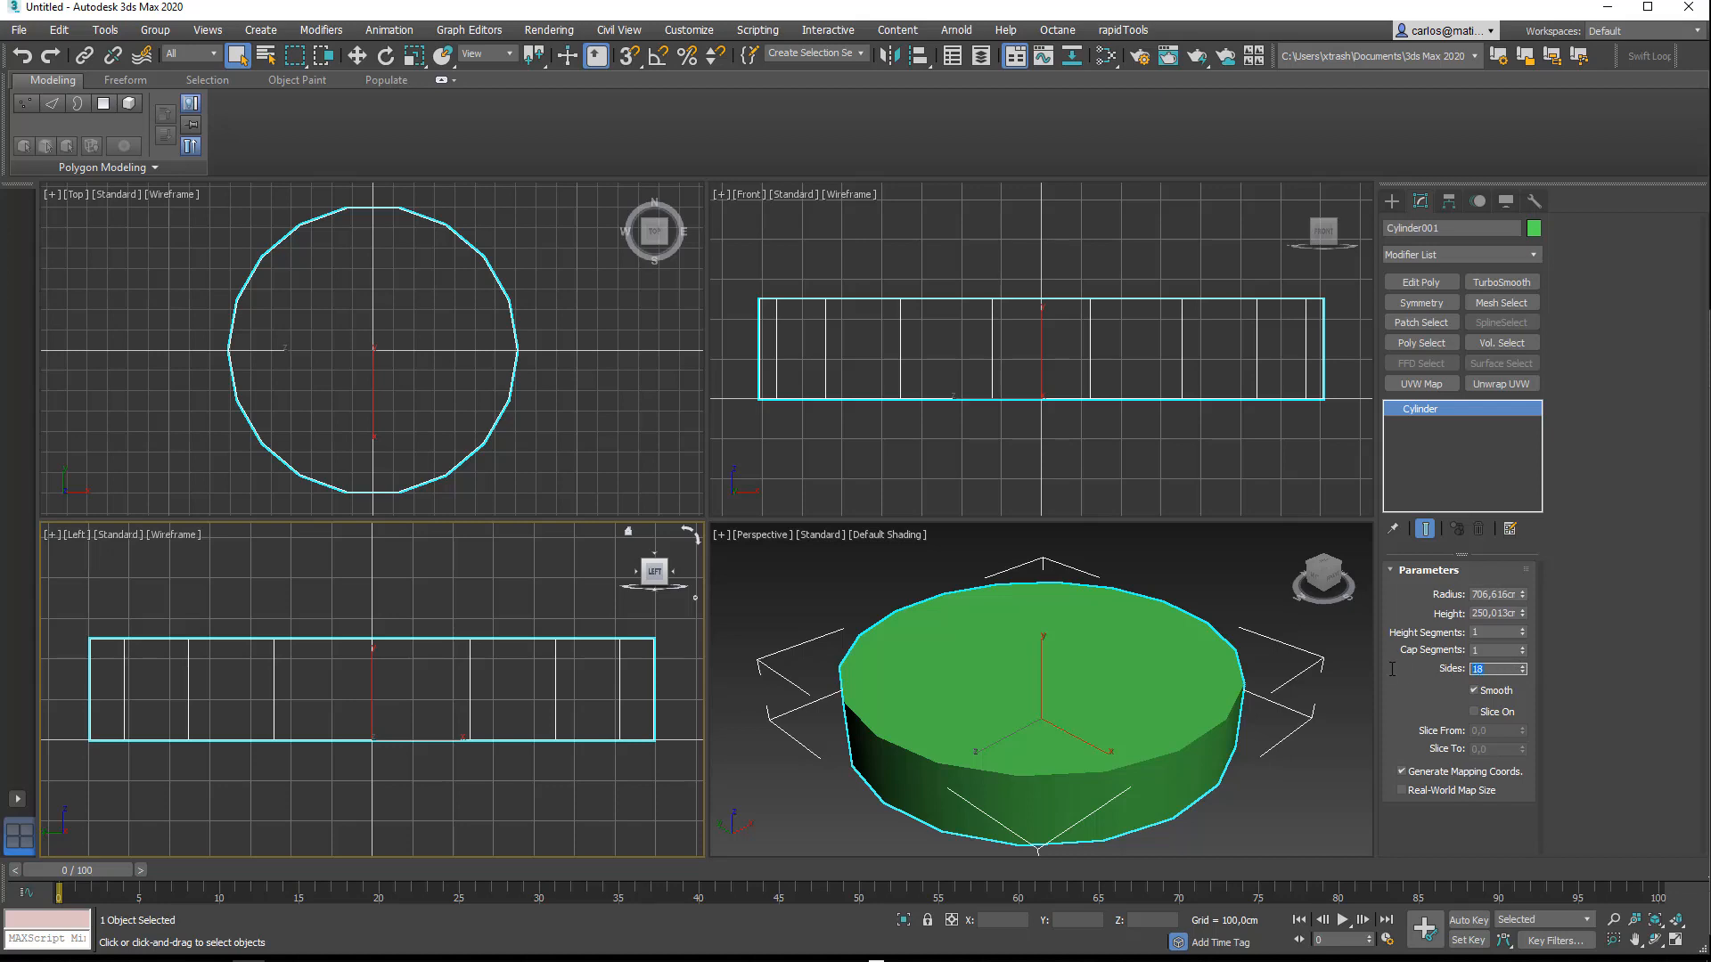
{"action": "type", "text": "64"}
{"action": "key", "text": "Return"}
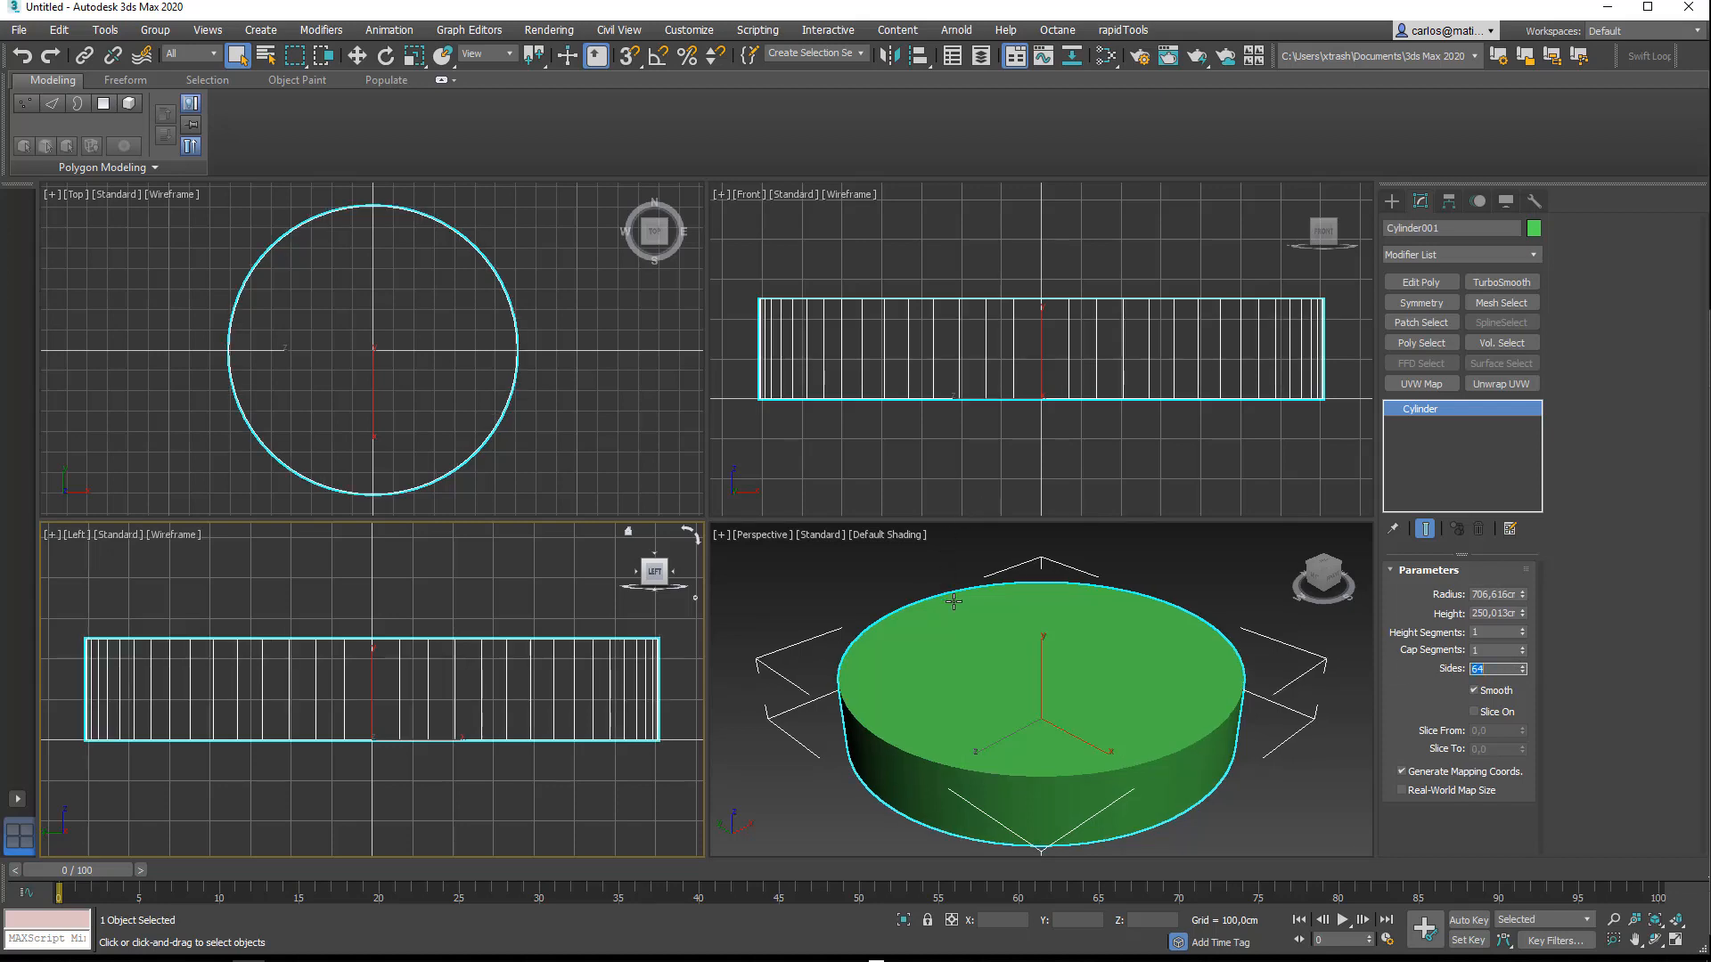
Step: Convert the cylinder to an Editable Poly and delete its top cap polygon
{"action": "right_click", "coordinate": [1426, 414]}
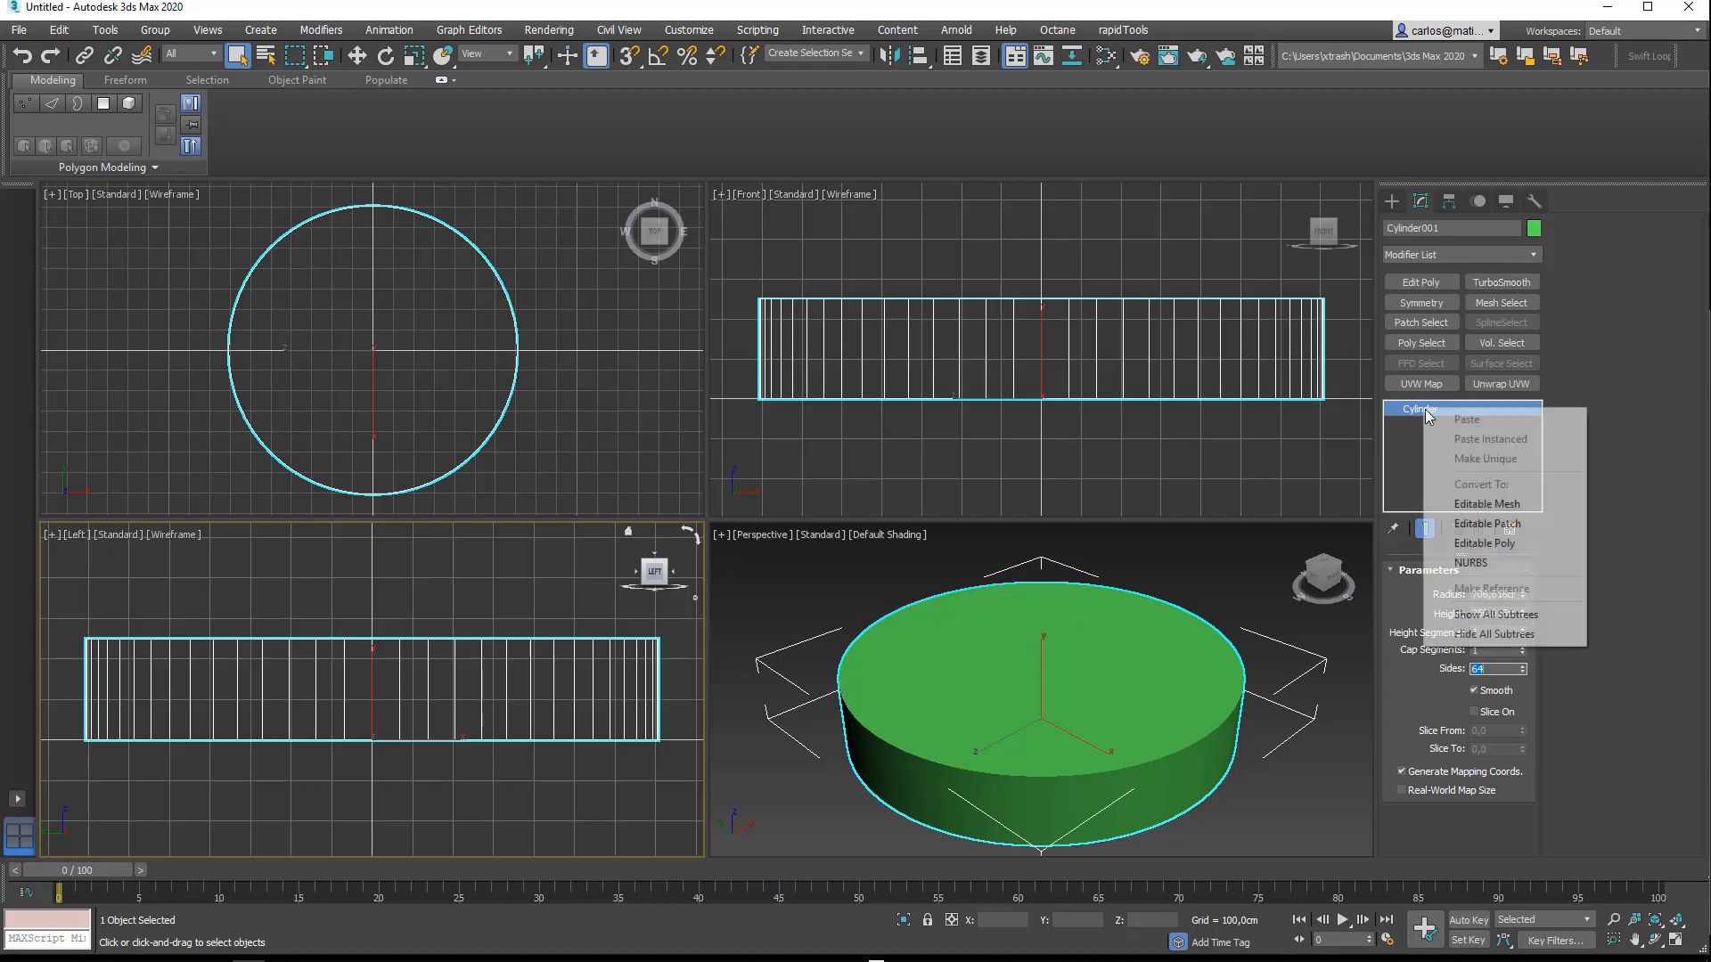
{"action": "left_click", "coordinate": [1484, 544]}
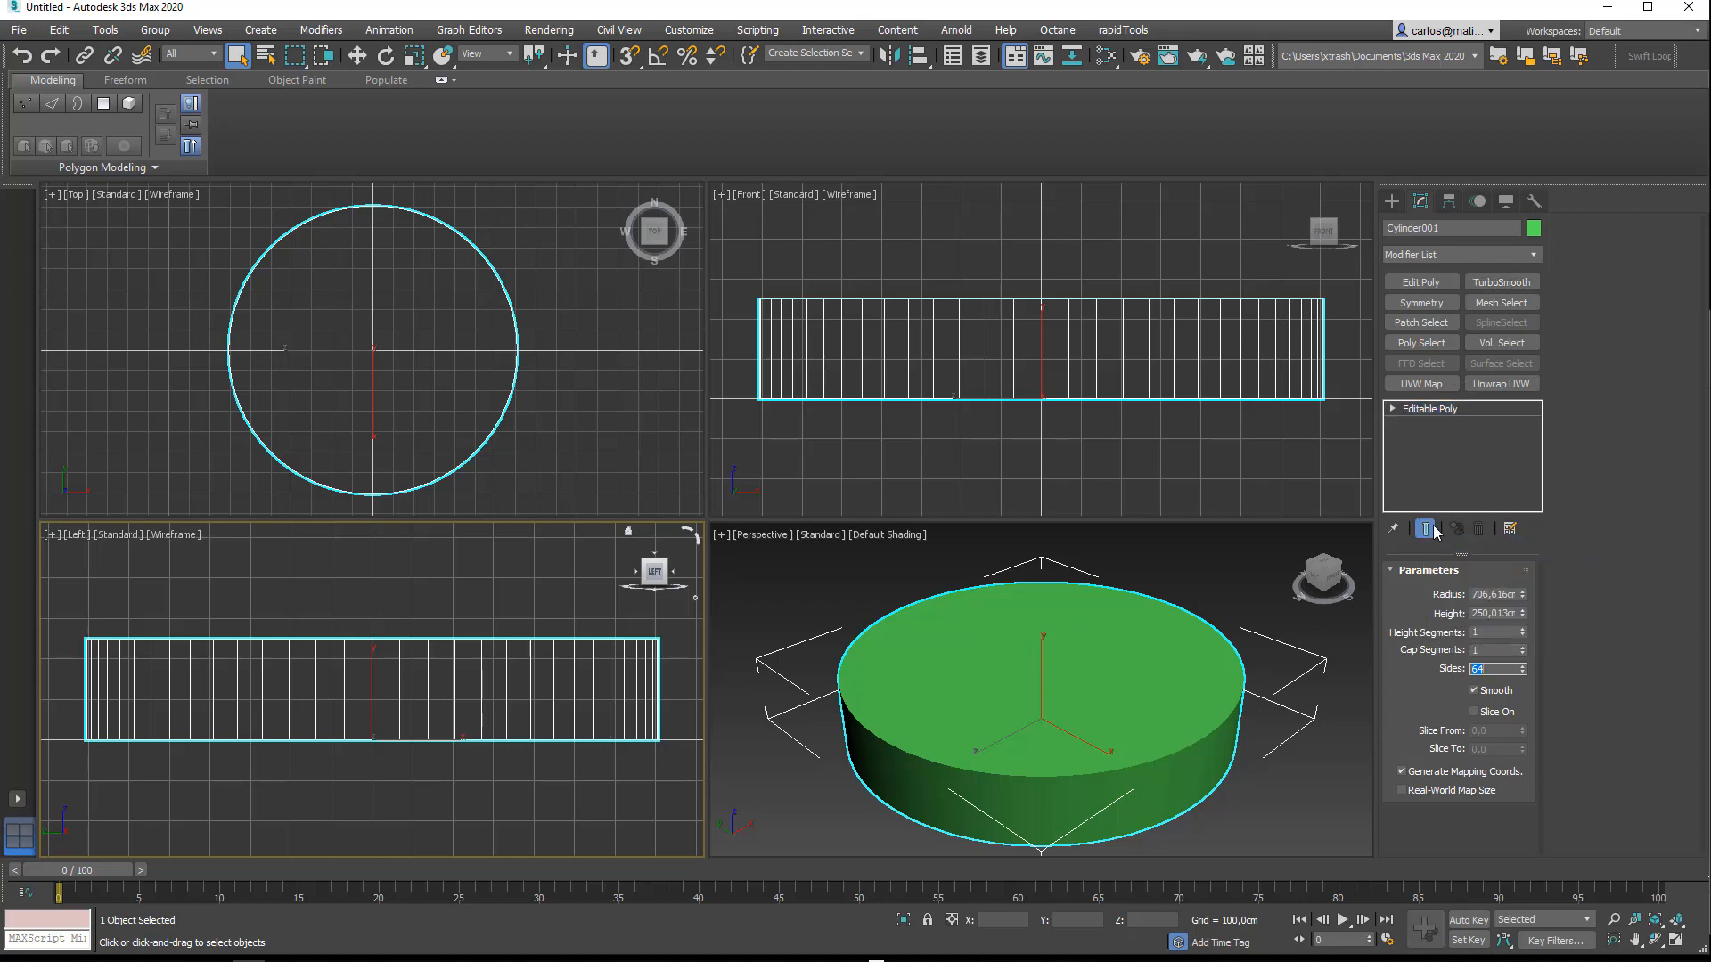
{"action": "left_click", "coordinate": [1392, 410]}
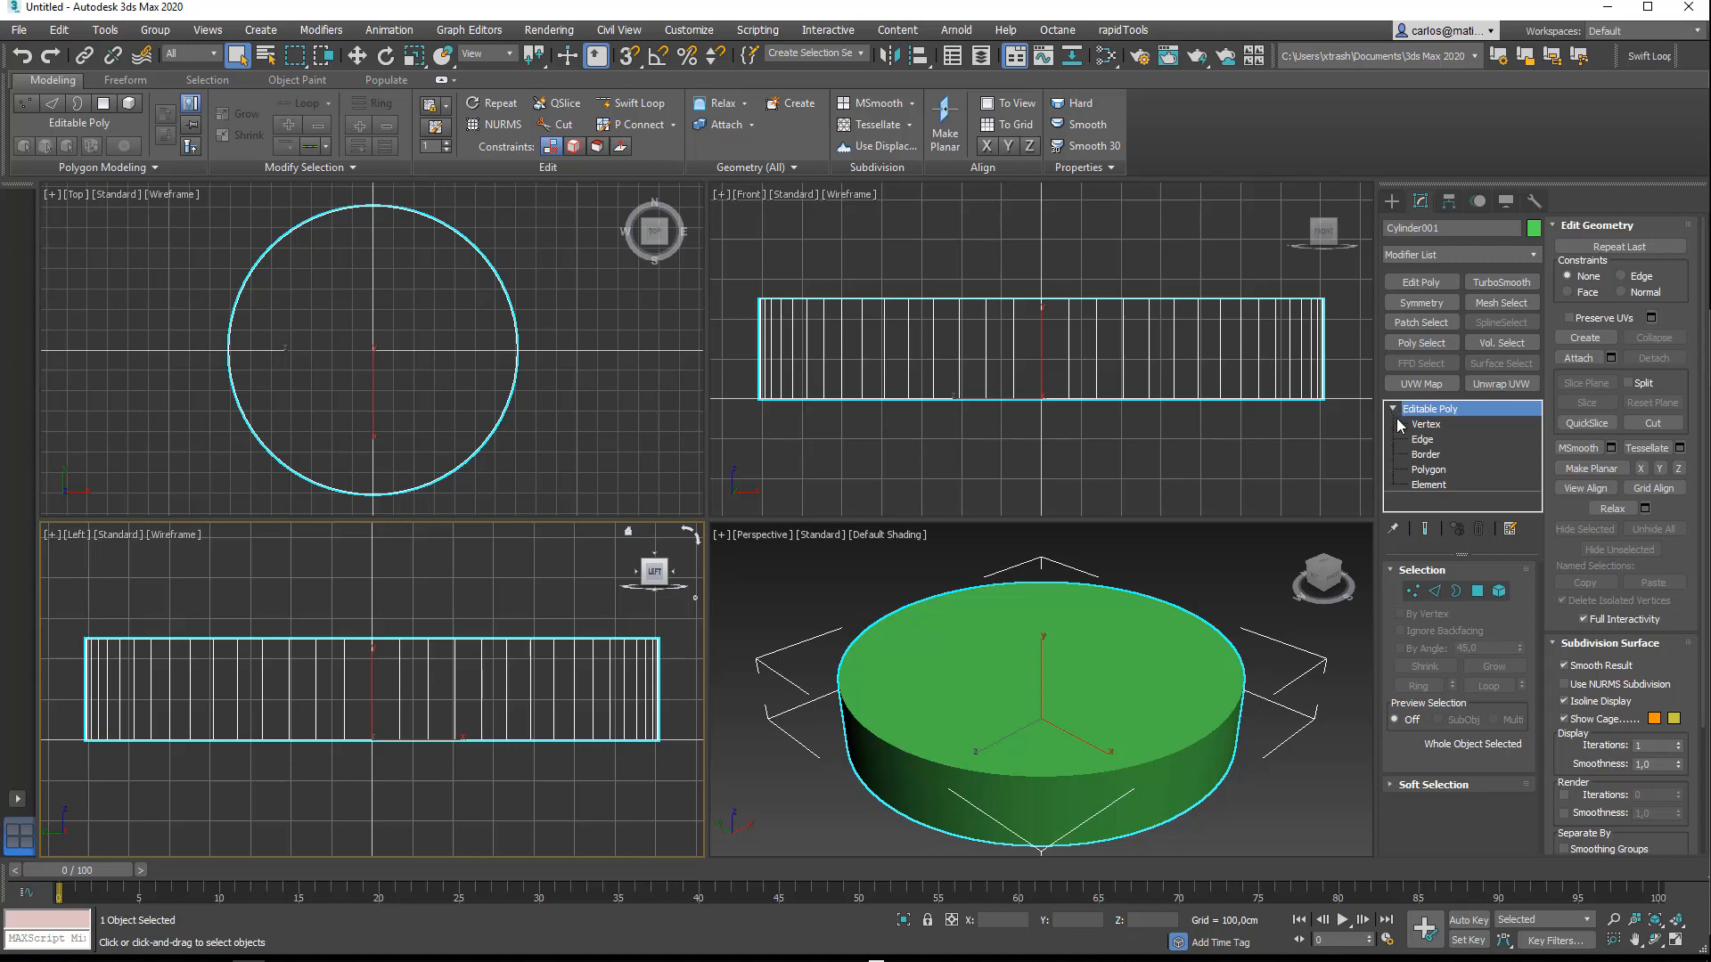
{"action": "left_click", "coordinate": [1477, 592]}
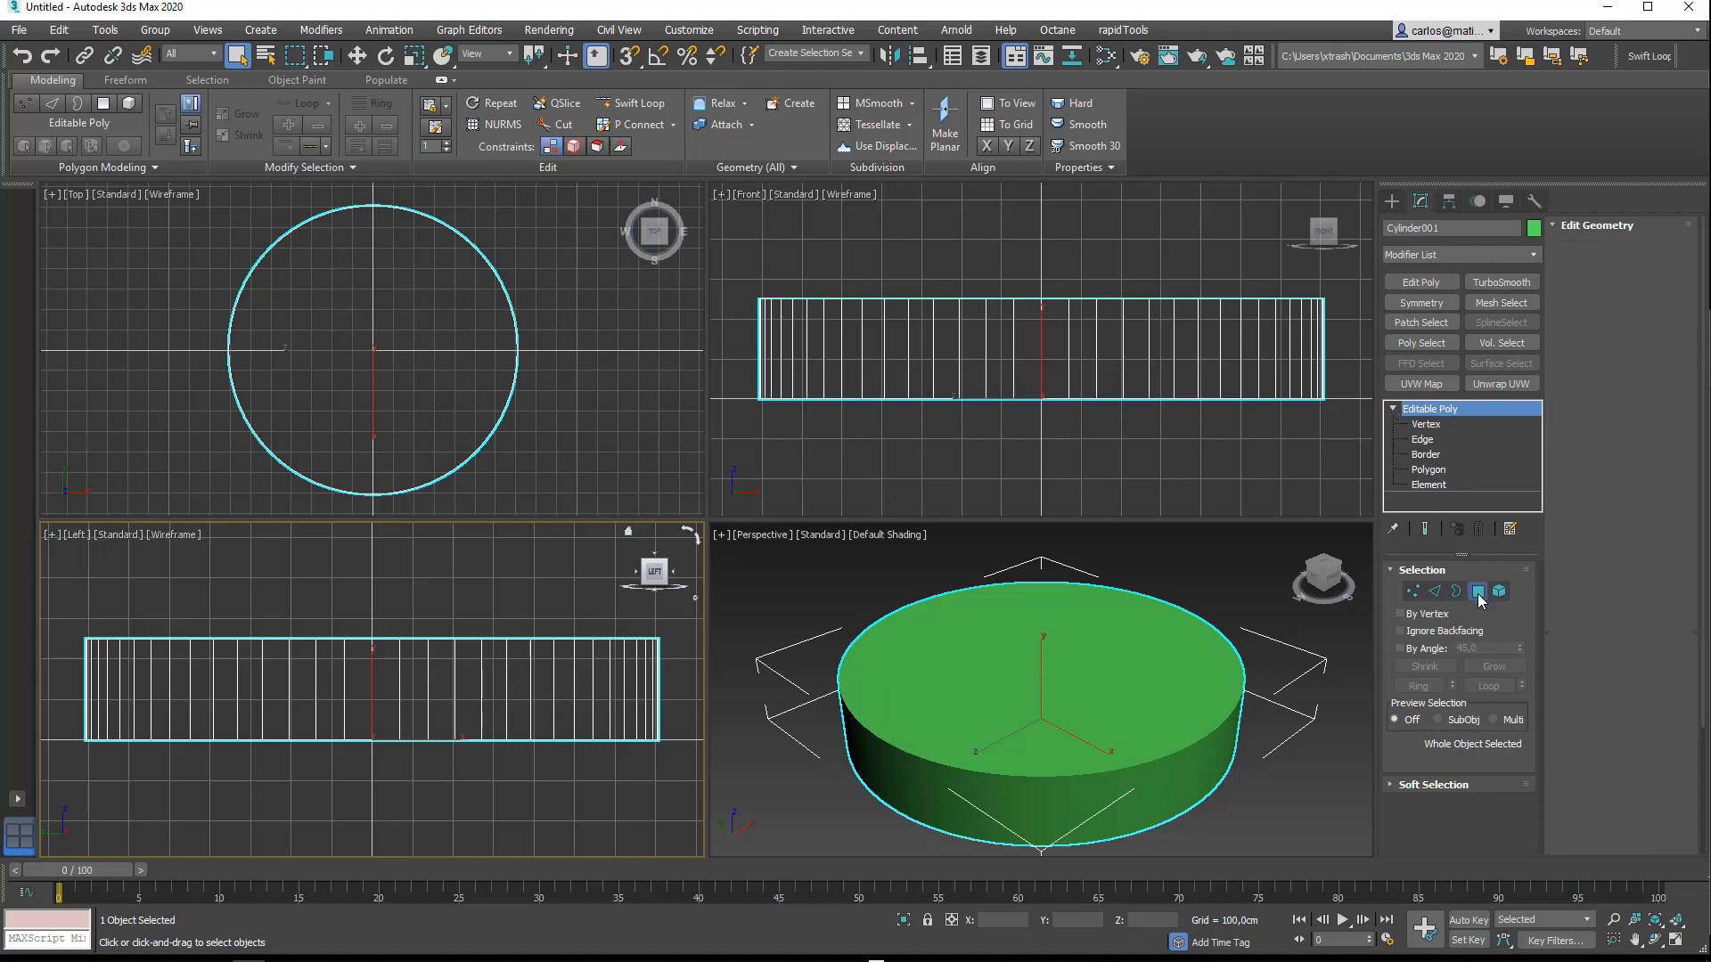
{"action": "left_click", "coordinate": [989, 648]}
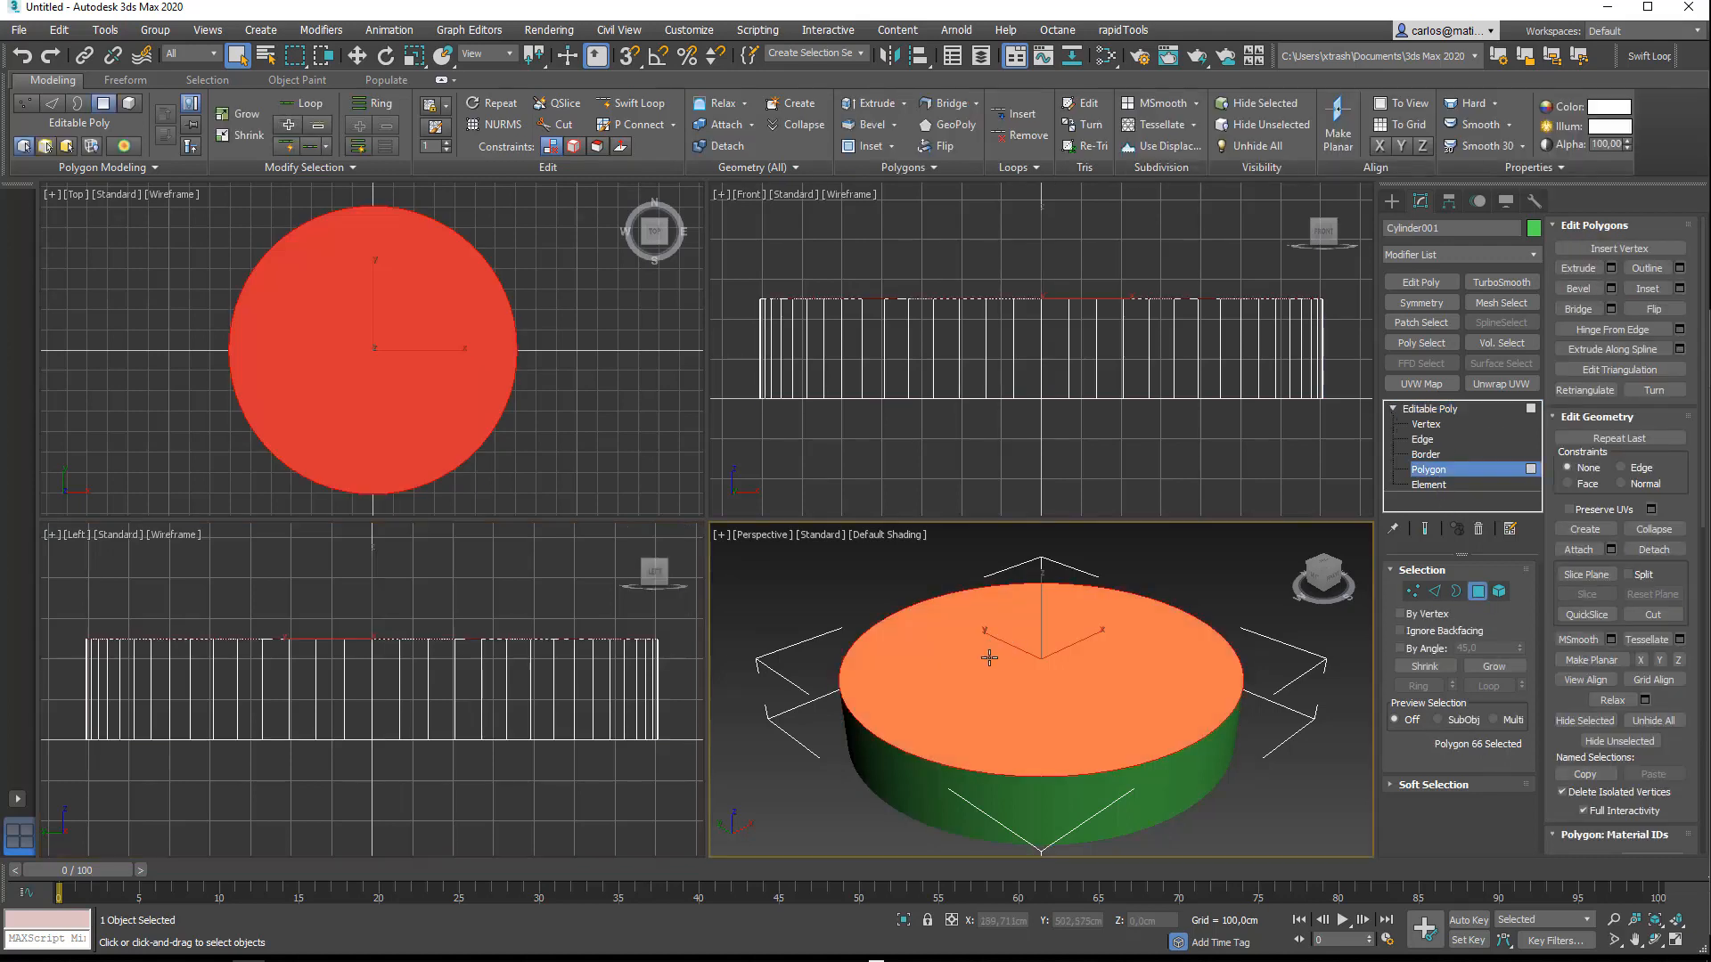
{"action": "key", "text": "Delete"}
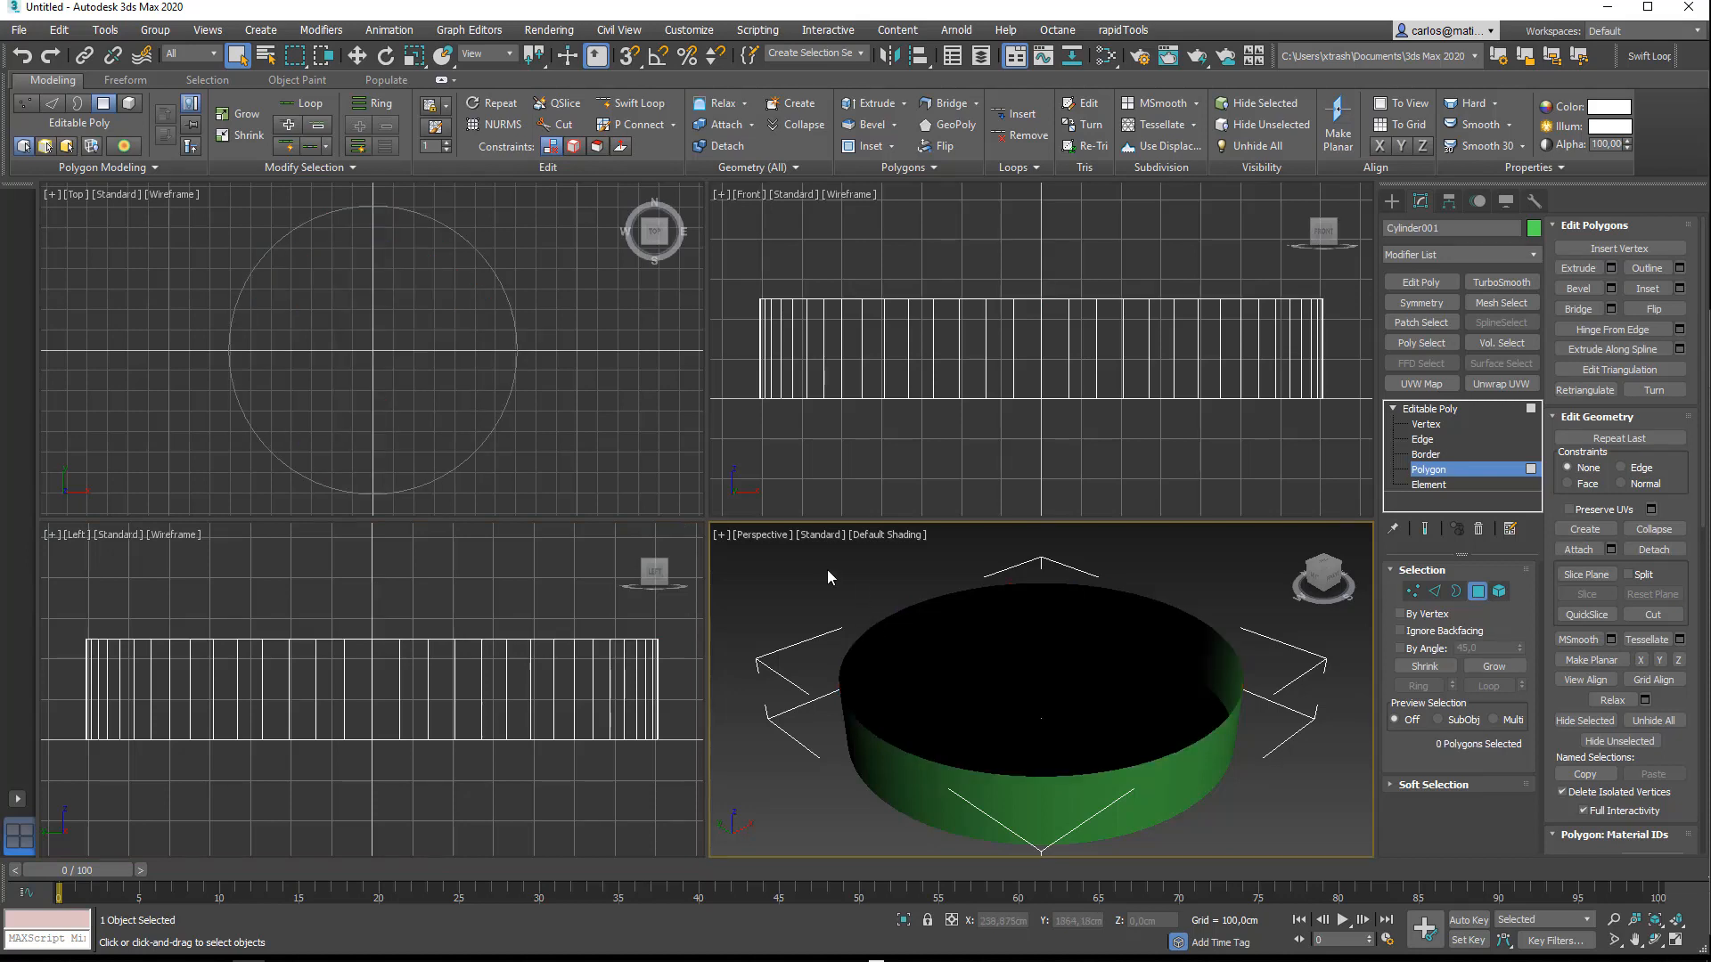
Step: Flip all remaining cylinder polygons so they face inward, and return to the Editable Poly object level
{"action": "left_click_drag", "start_coordinate": [816, 568], "coordinate": [1312, 902]}
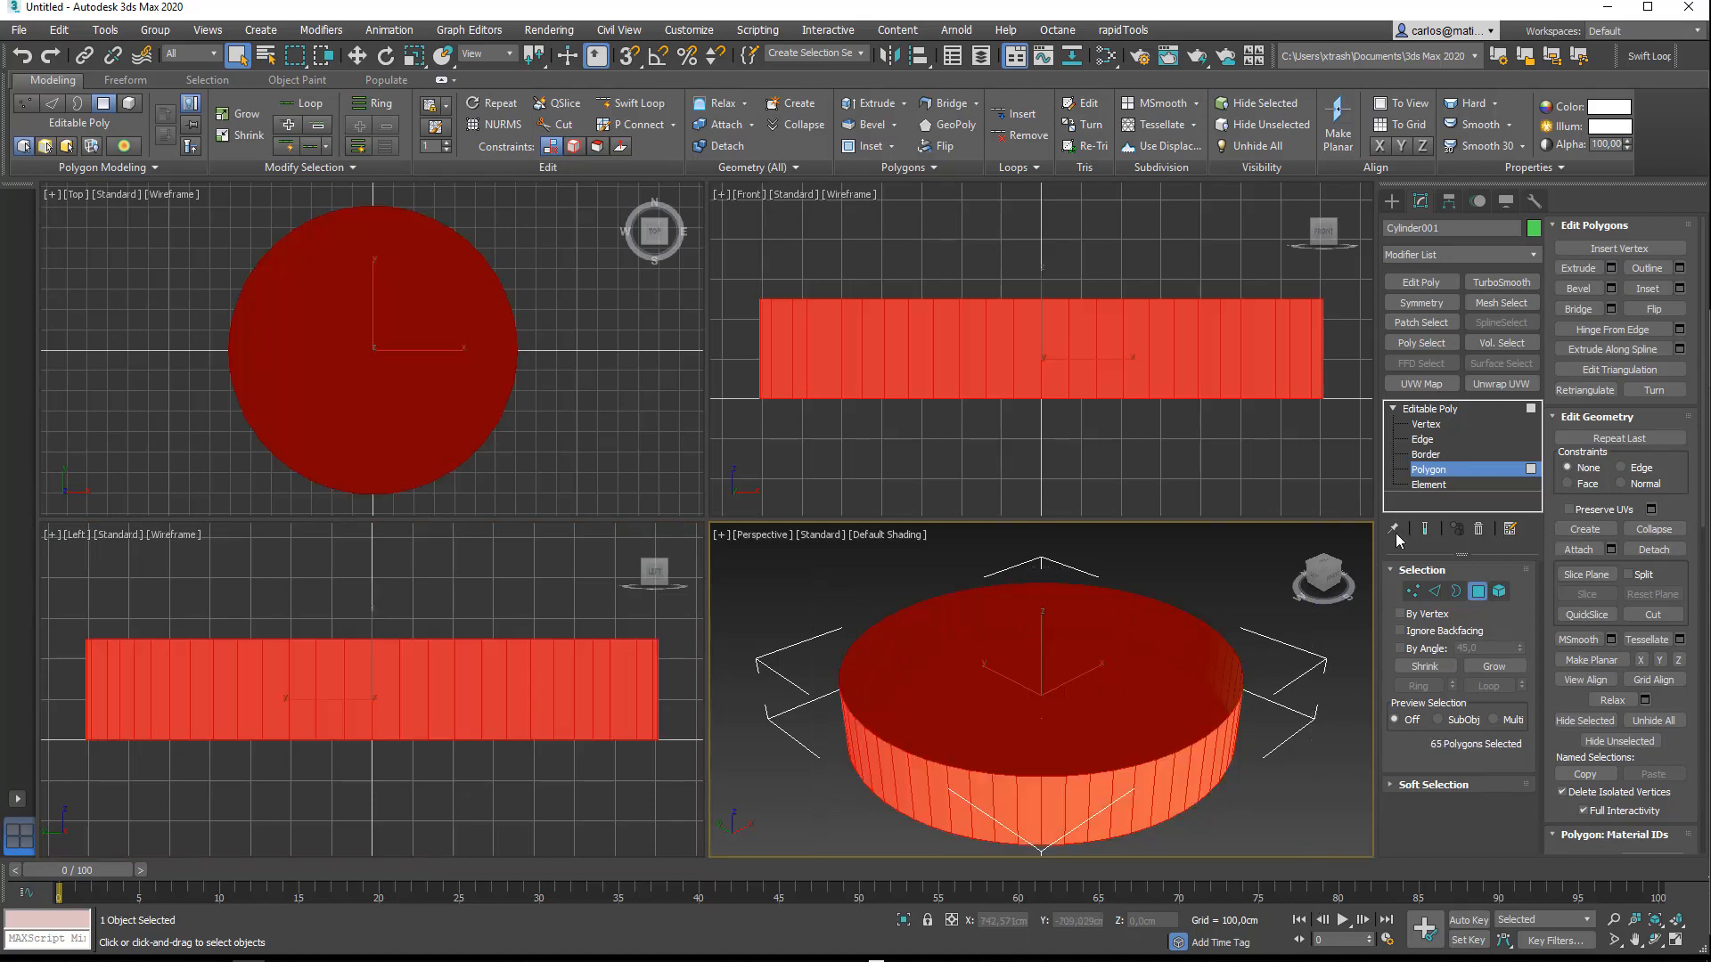
{"action": "left_click", "coordinate": [1653, 310]}
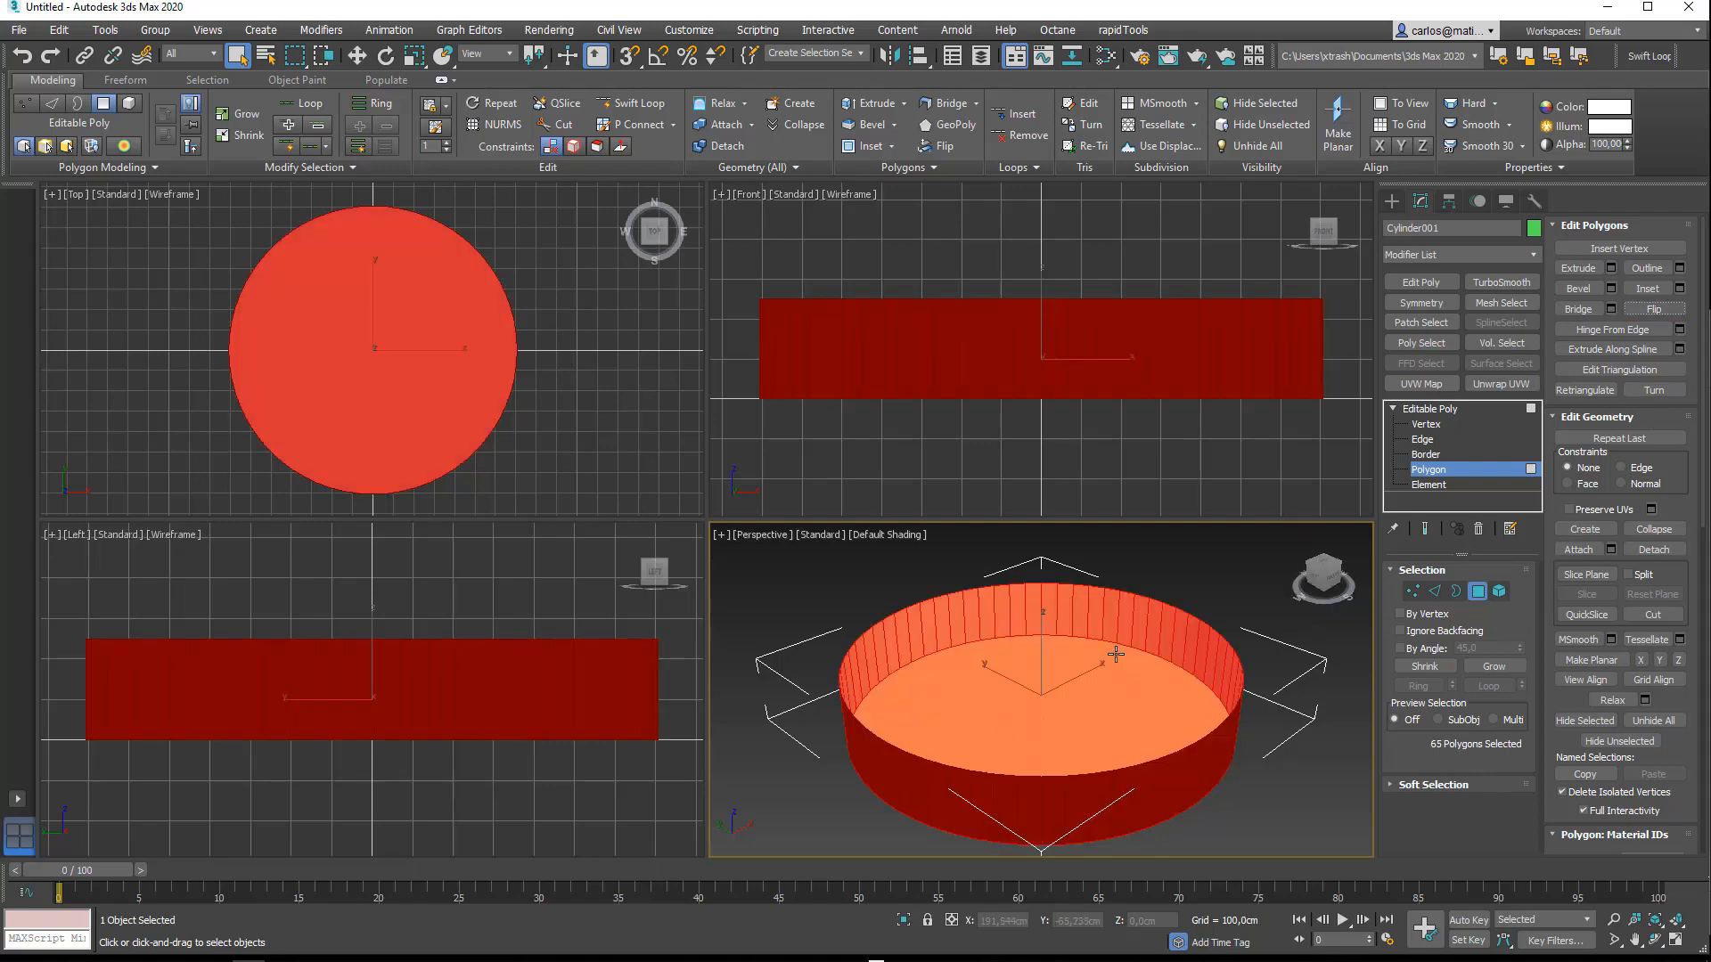
{"action": "left_click", "coordinate": [1430, 408]}
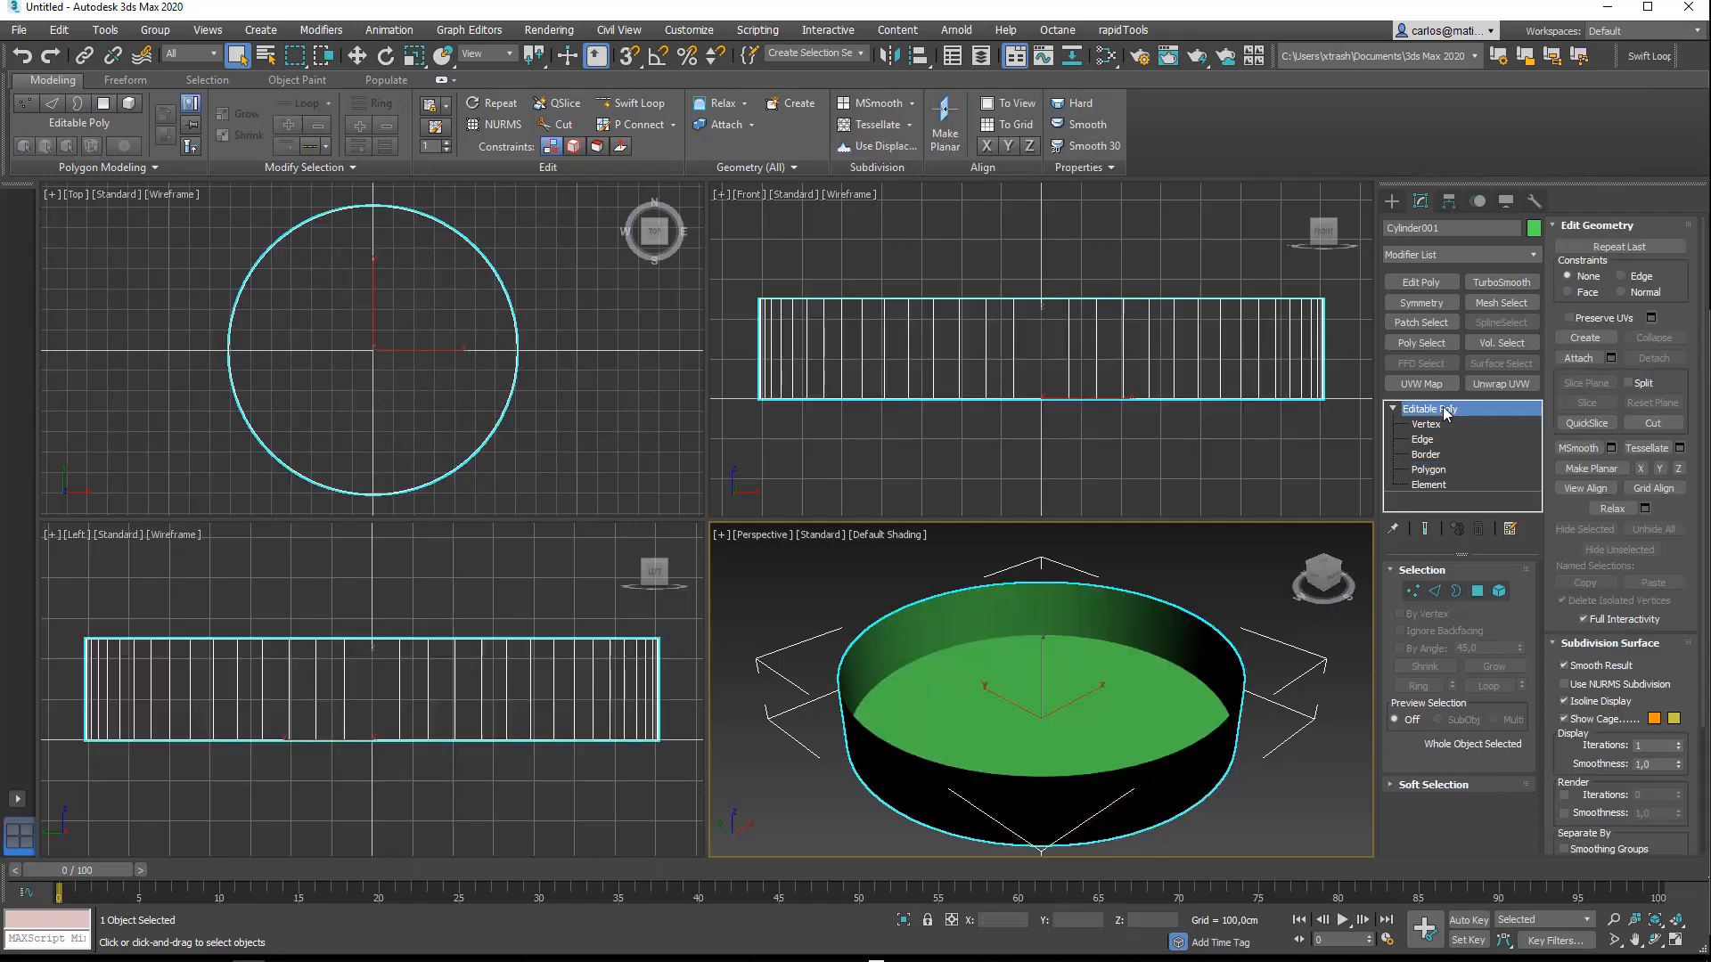
{"action": "key", "text": "4"}
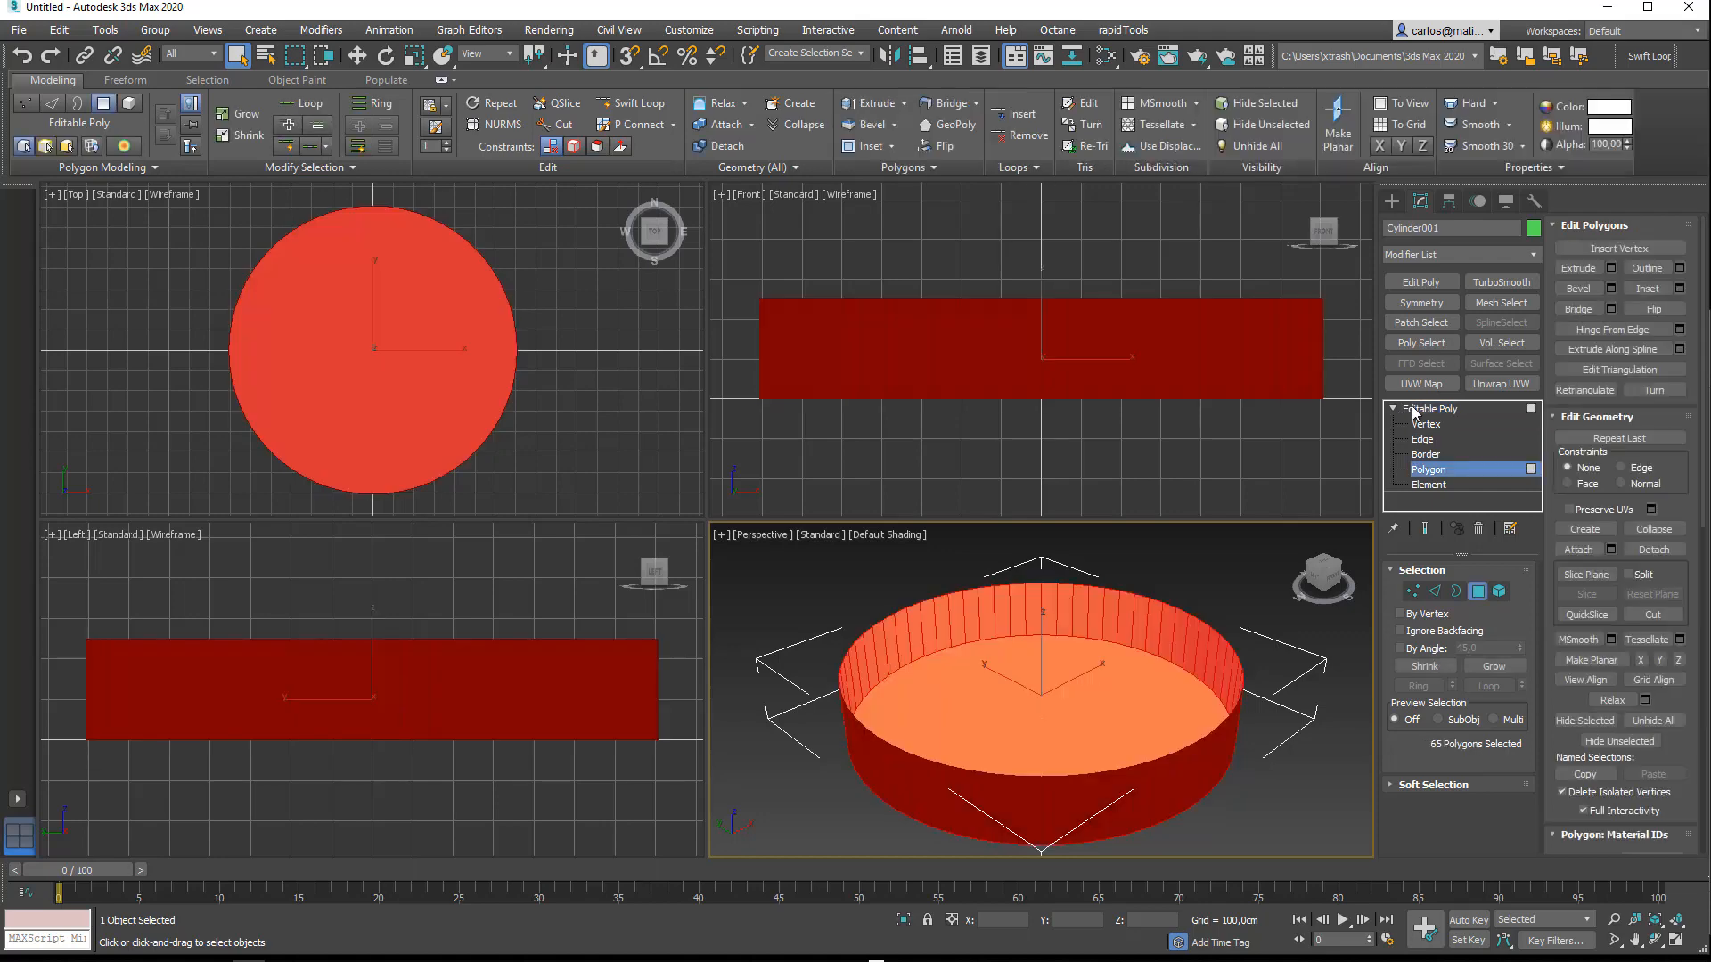
{"action": "left_click", "coordinate": [1417, 409]}
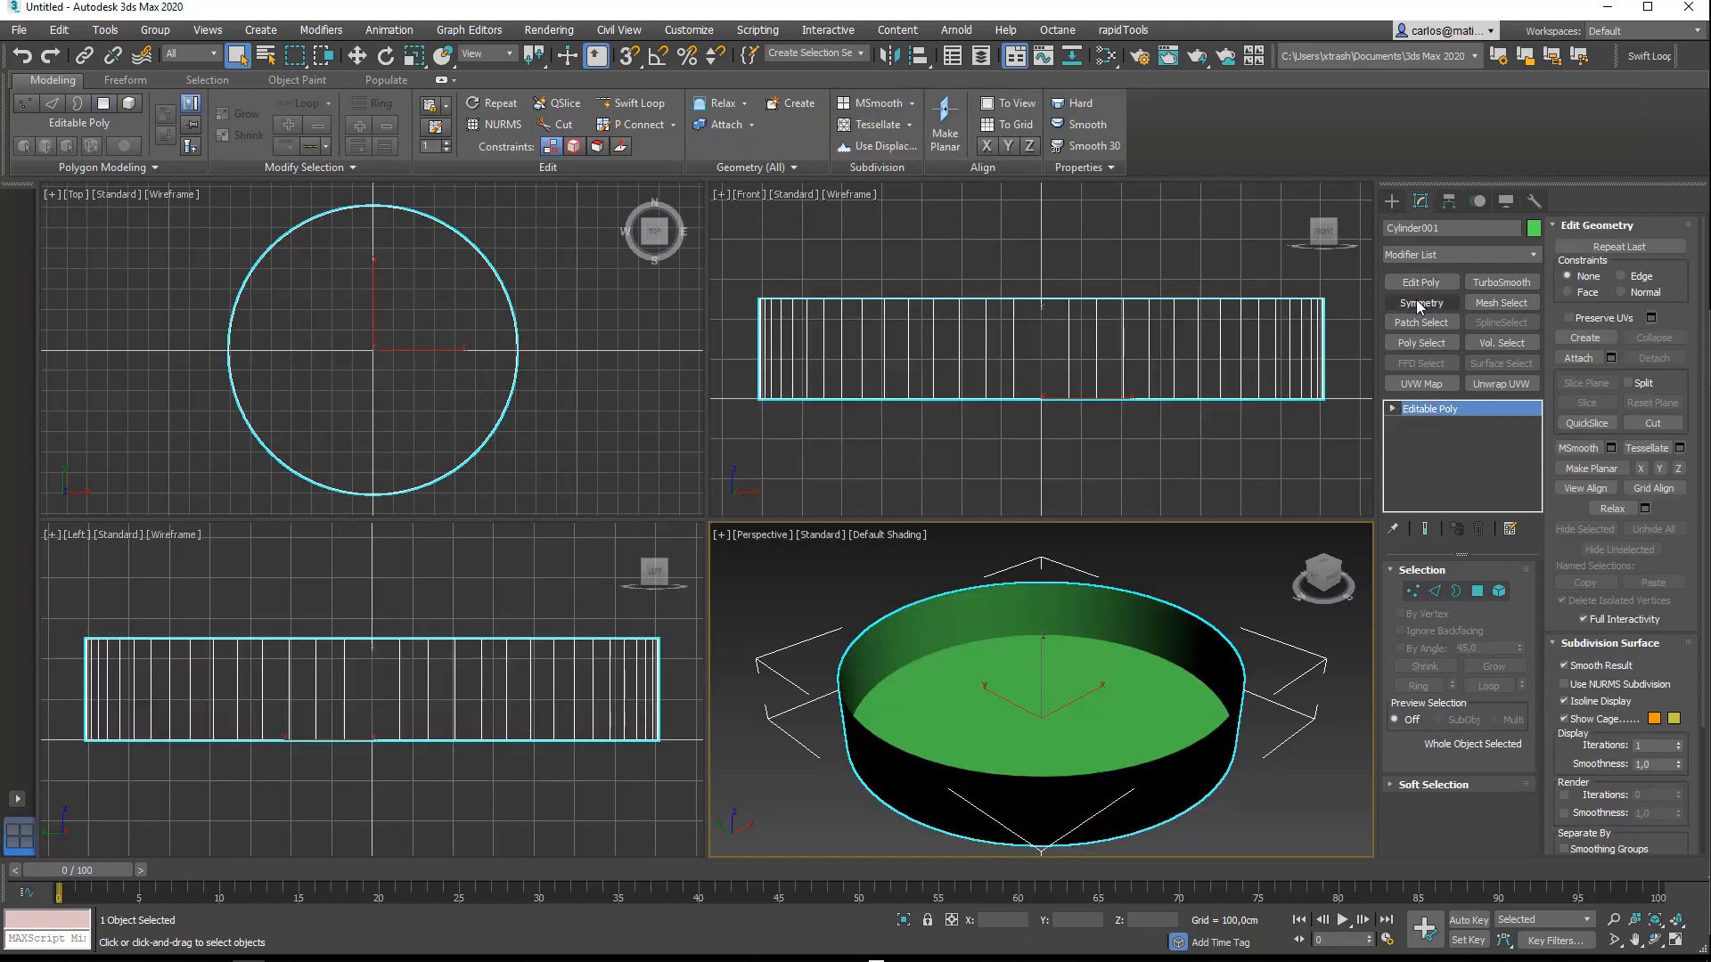
Step: Create two small boxes in the cylinder's back half in the Top view, about 236 × 61 × 52 cm and 275 × 65 × 57 cm
{"action": "left_click", "coordinate": [1391, 201]}
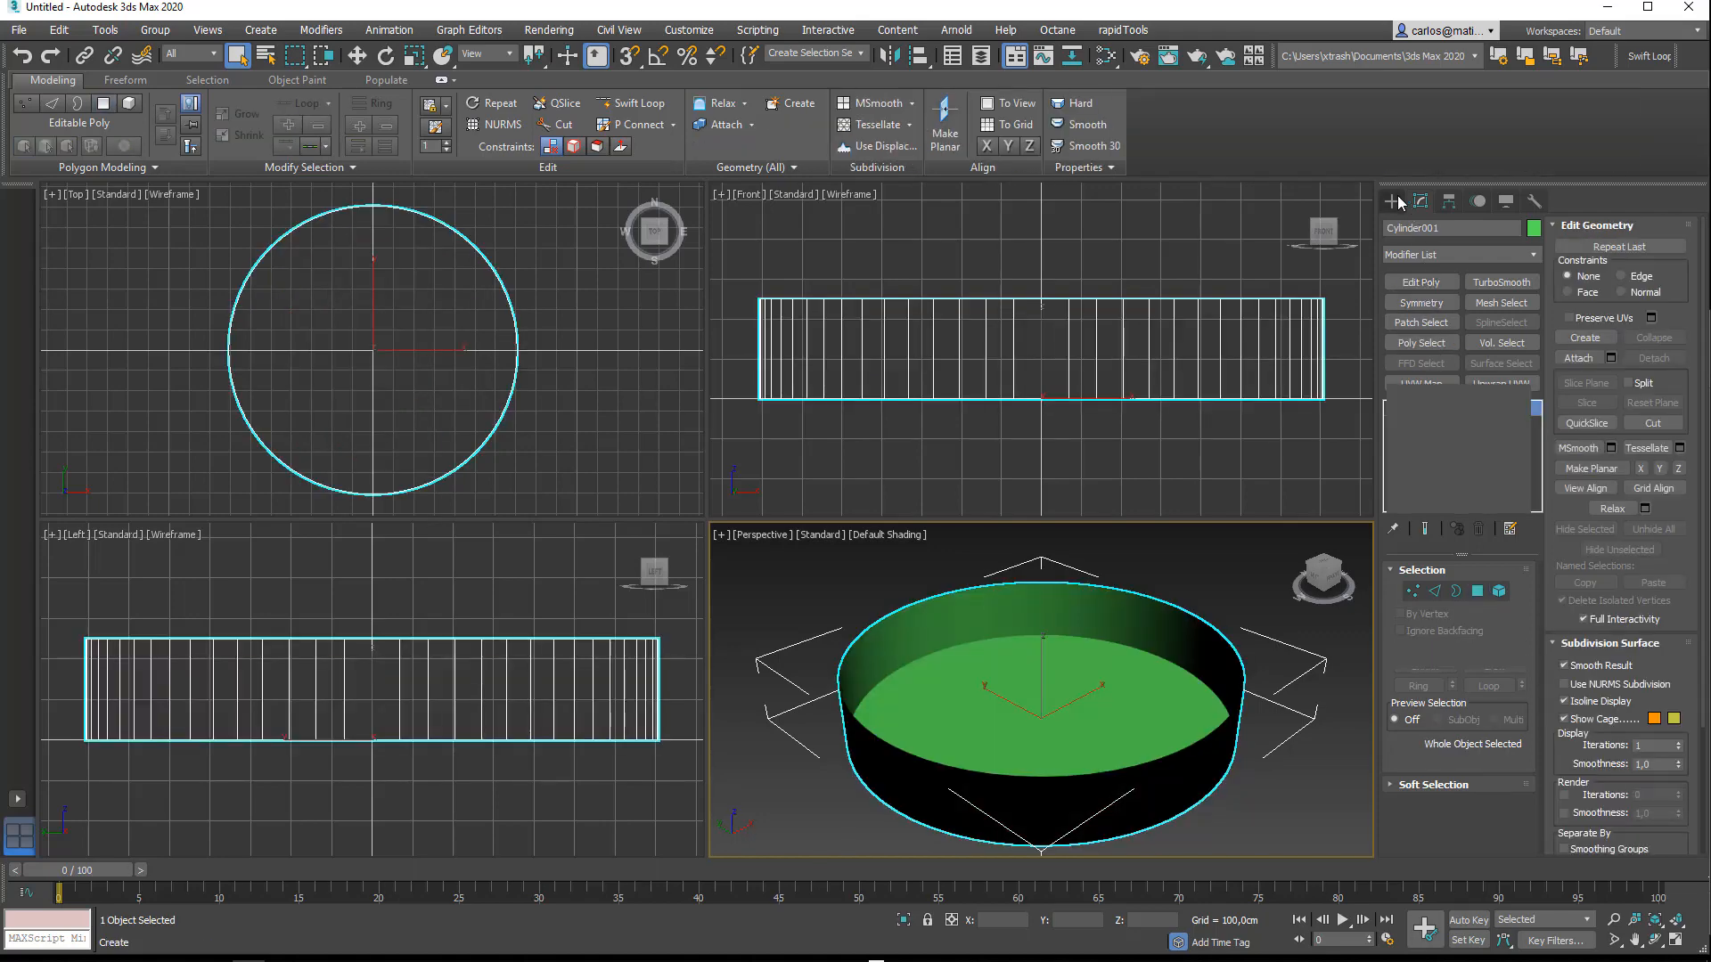
{"action": "left_click", "coordinate": [1423, 307]}
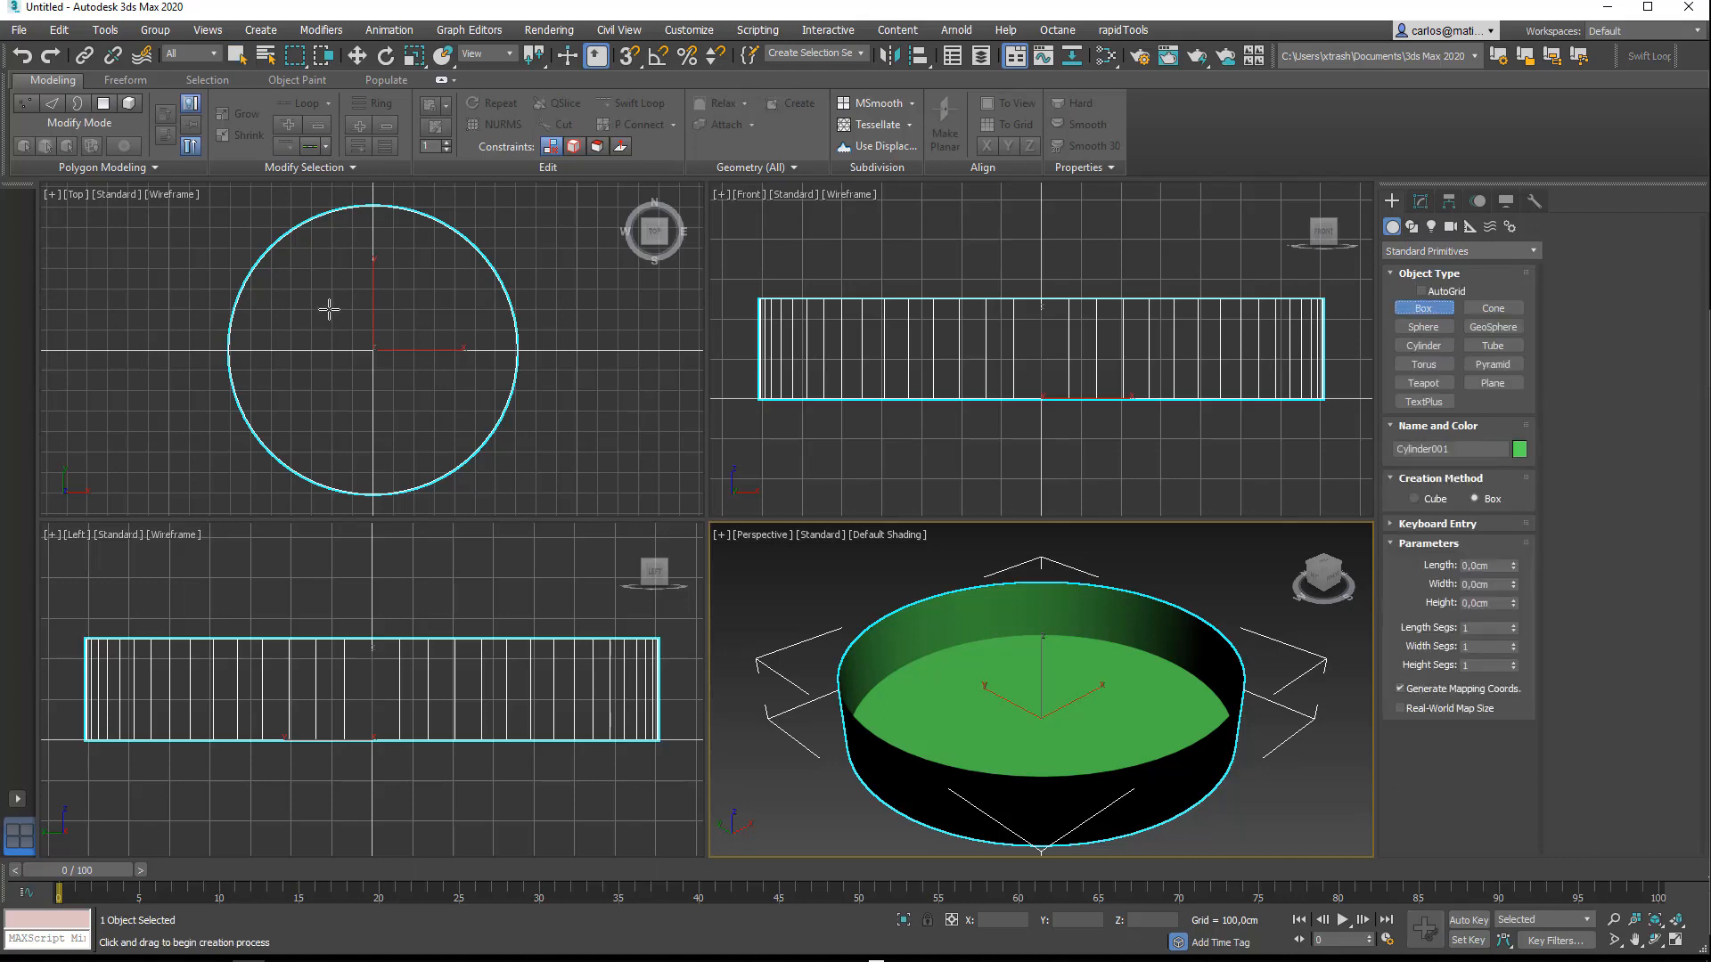
{"action": "left_click_drag", "start_coordinate": [319, 289], "coordinate": [369, 304]}
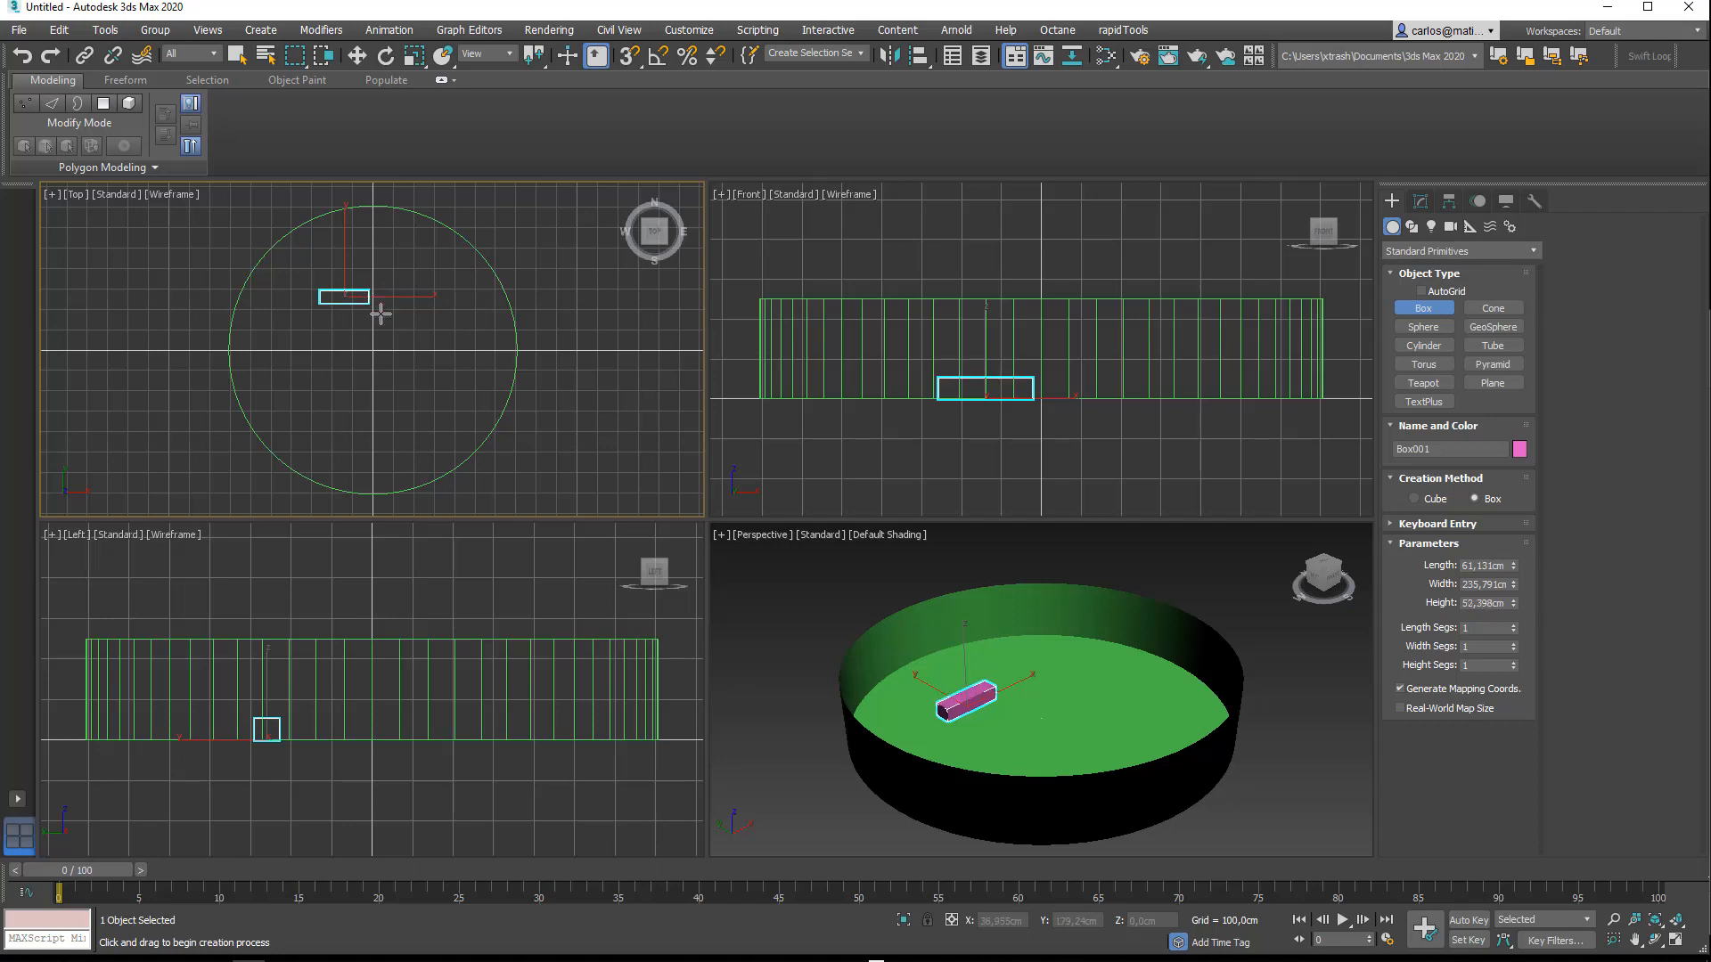
{"action": "left_click_drag", "start_coordinate": [389, 311], "coordinate": [449, 319]}
{"action": "left_click", "coordinate": [425, 317]}
{"action": "key", "text": "ctrl+z"}
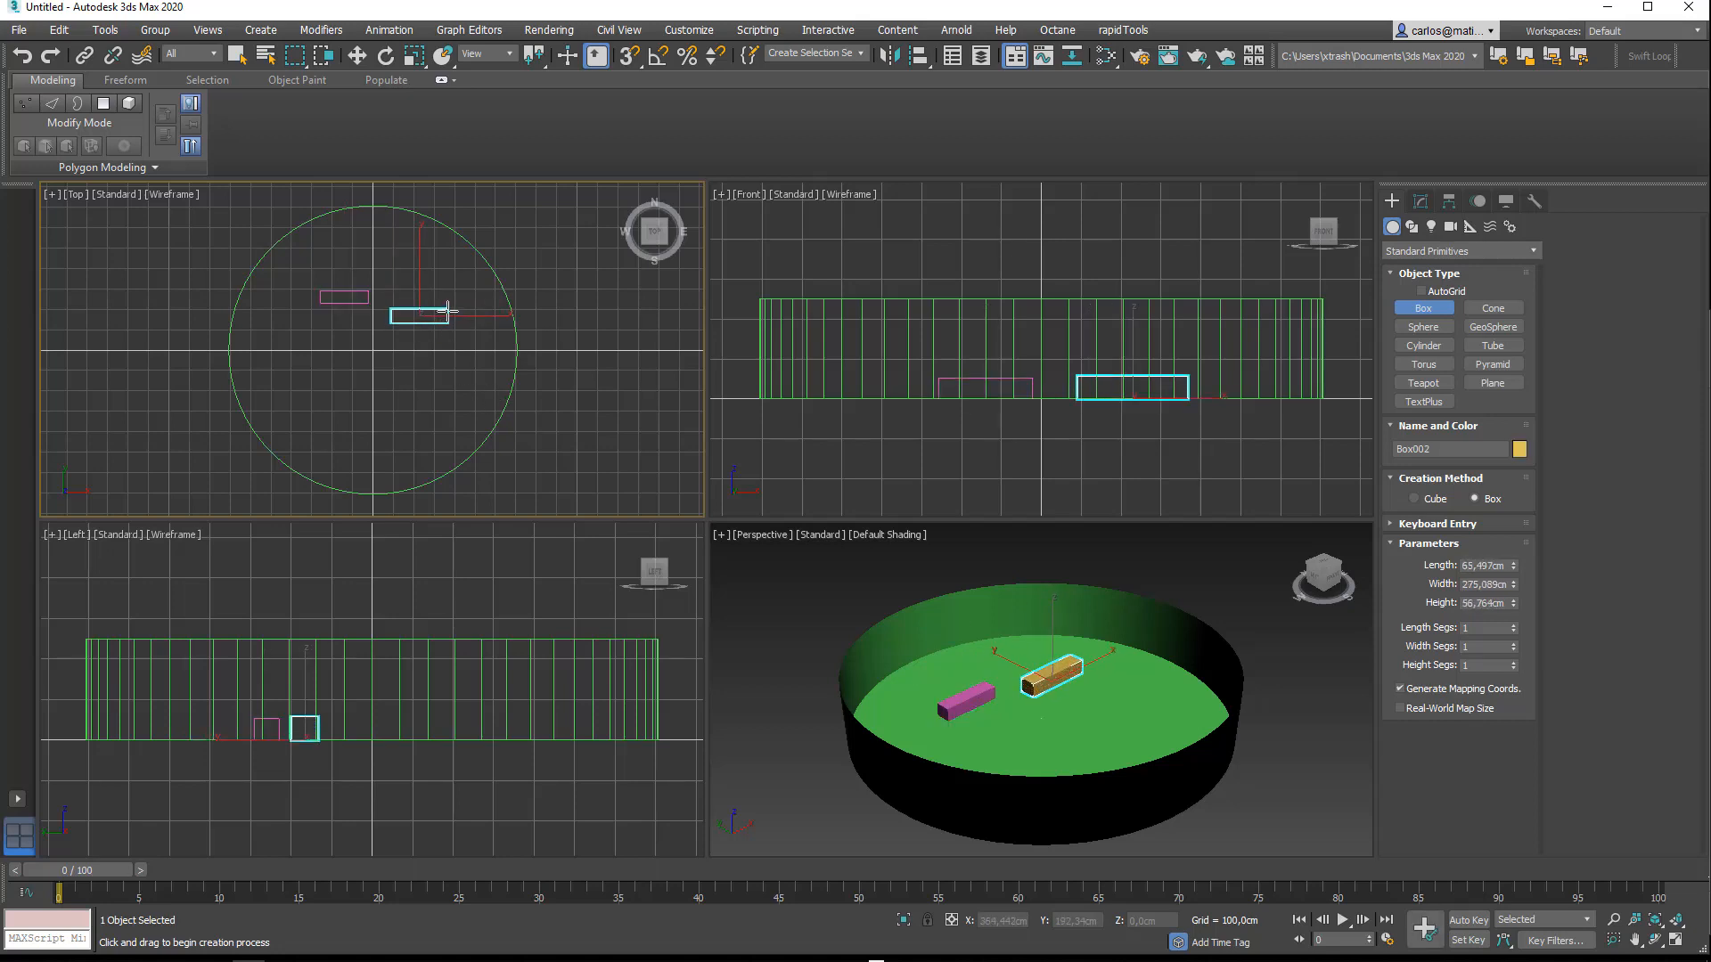
{"action": "left_click", "coordinate": [449, 309]}
Step: Create a long box in front of the two small ones in the Top view, about 638 × 79 cm and 65 cm high
{"action": "left_click_drag", "start_coordinate": [318, 363], "coordinate": [452, 381]}
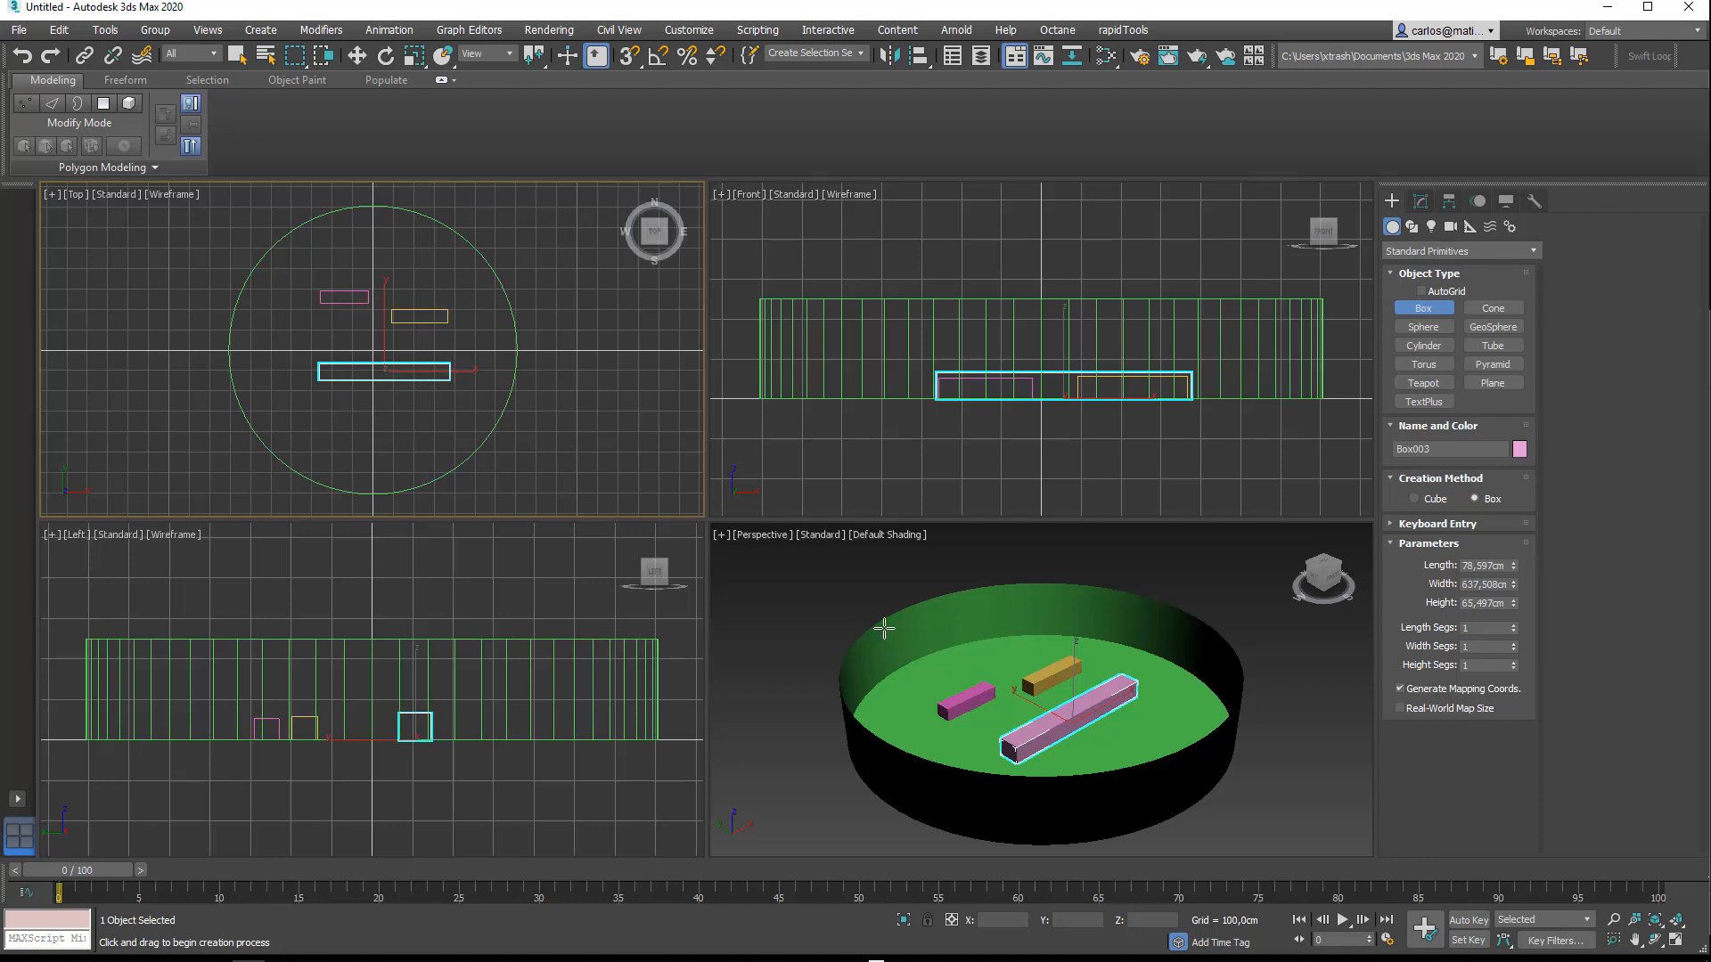
{"action": "key", "text": "alt+w"}
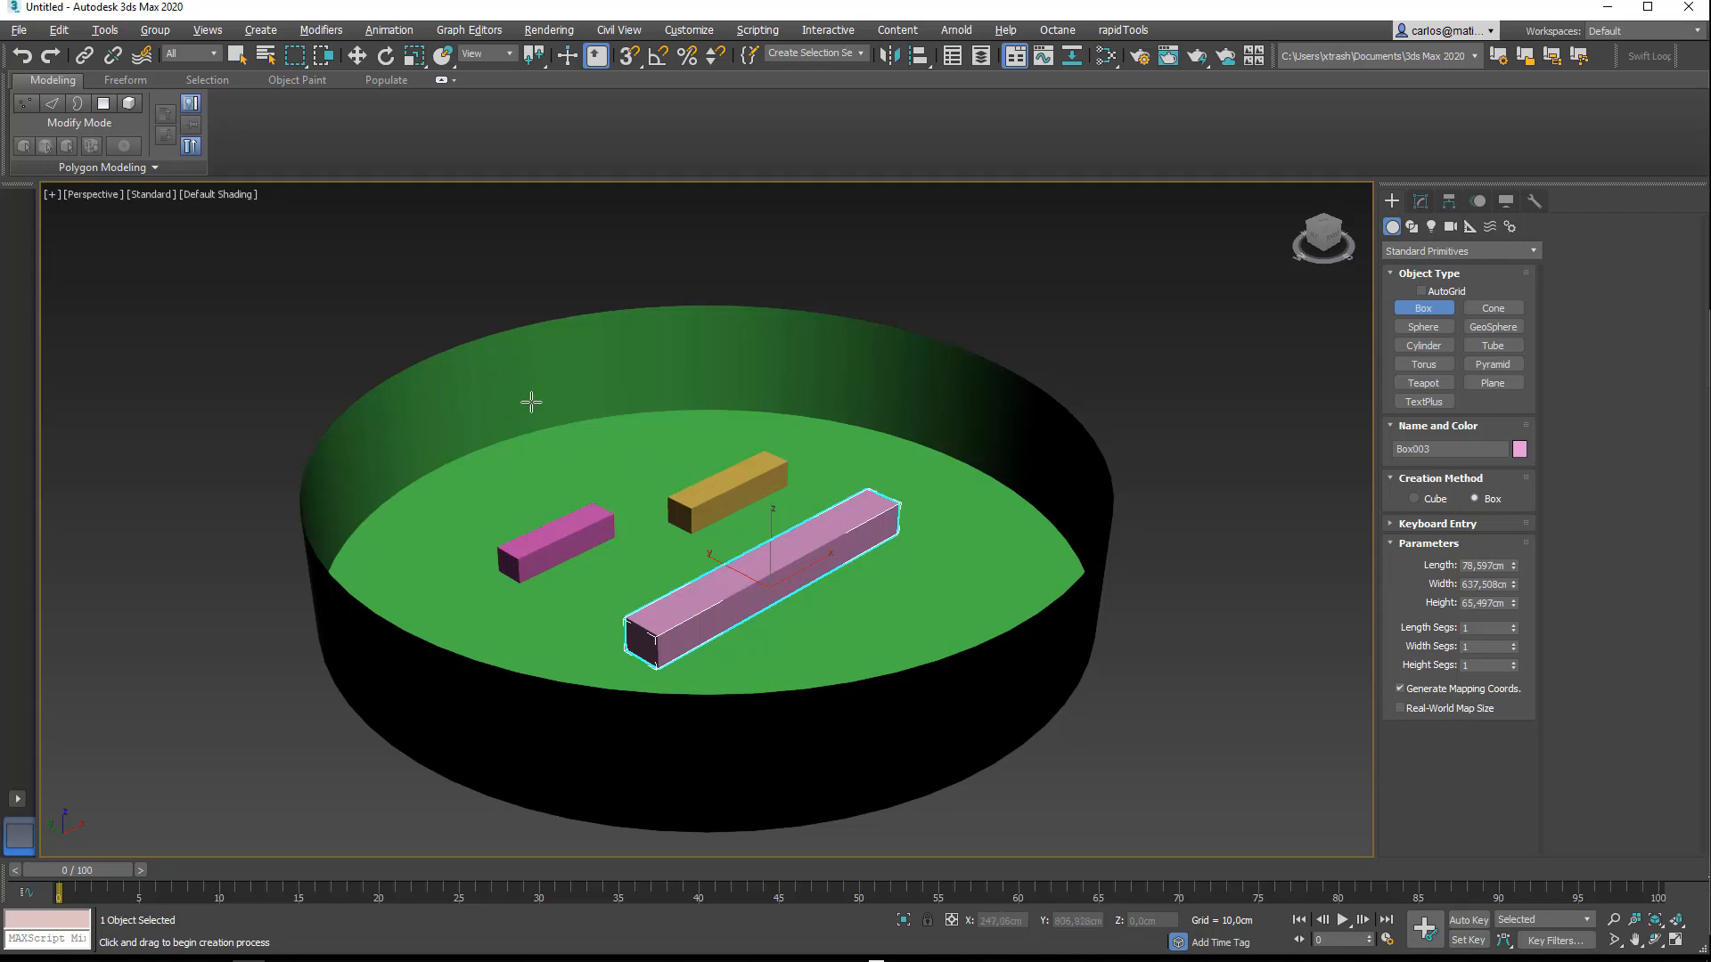
{"action": "key", "text": "alt+w"}
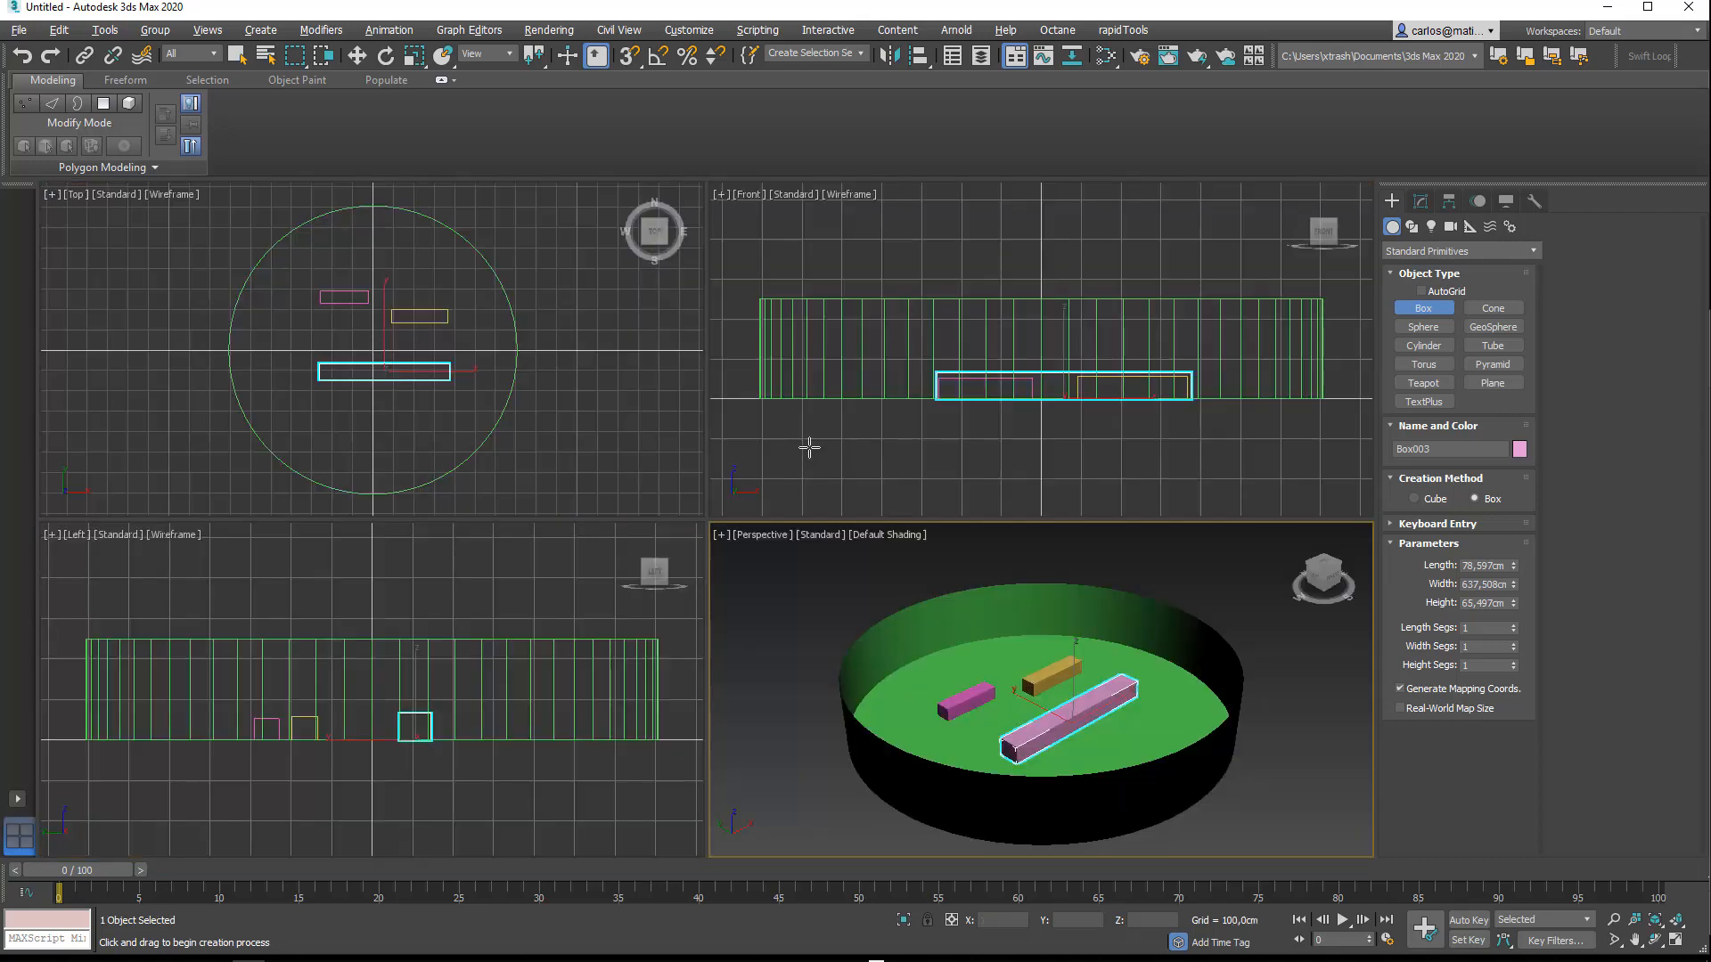
{"action": "right_click", "coordinate": [1135, 162]}
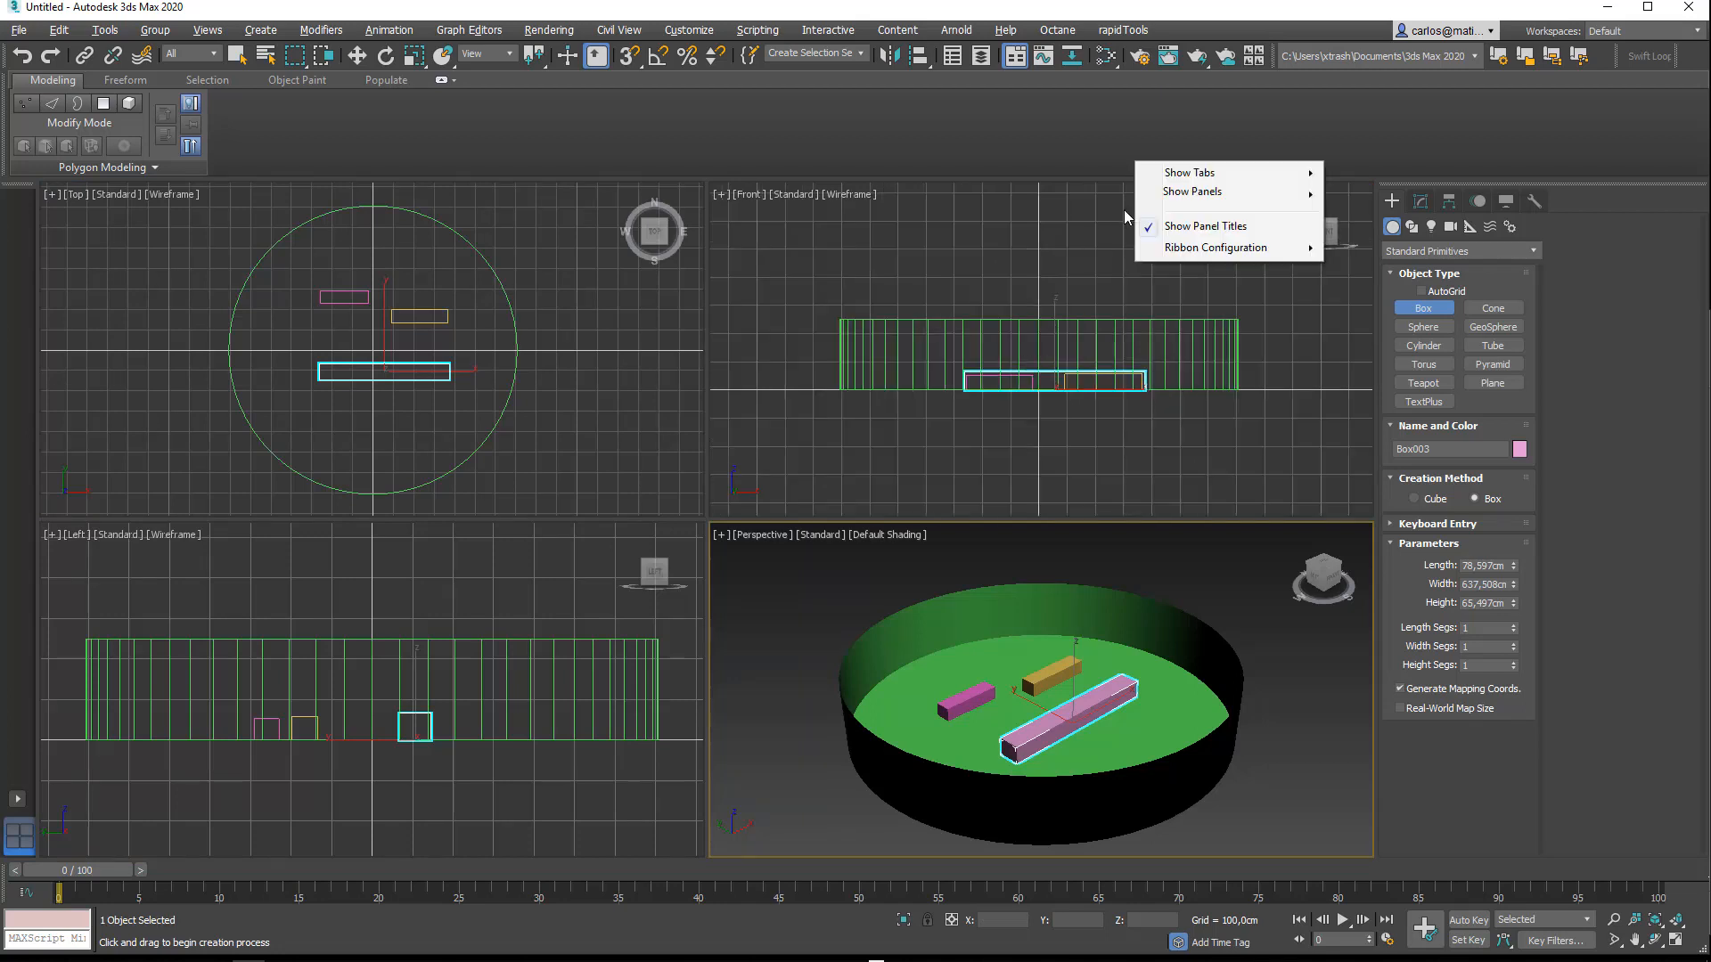
{"action": "right_click", "coordinate": [1126, 212]}
{"action": "right_click", "coordinate": [1101, 227]}
{"action": "right_click", "coordinate": [1101, 230]}
{"action": "right_click", "coordinate": [1101, 230]}
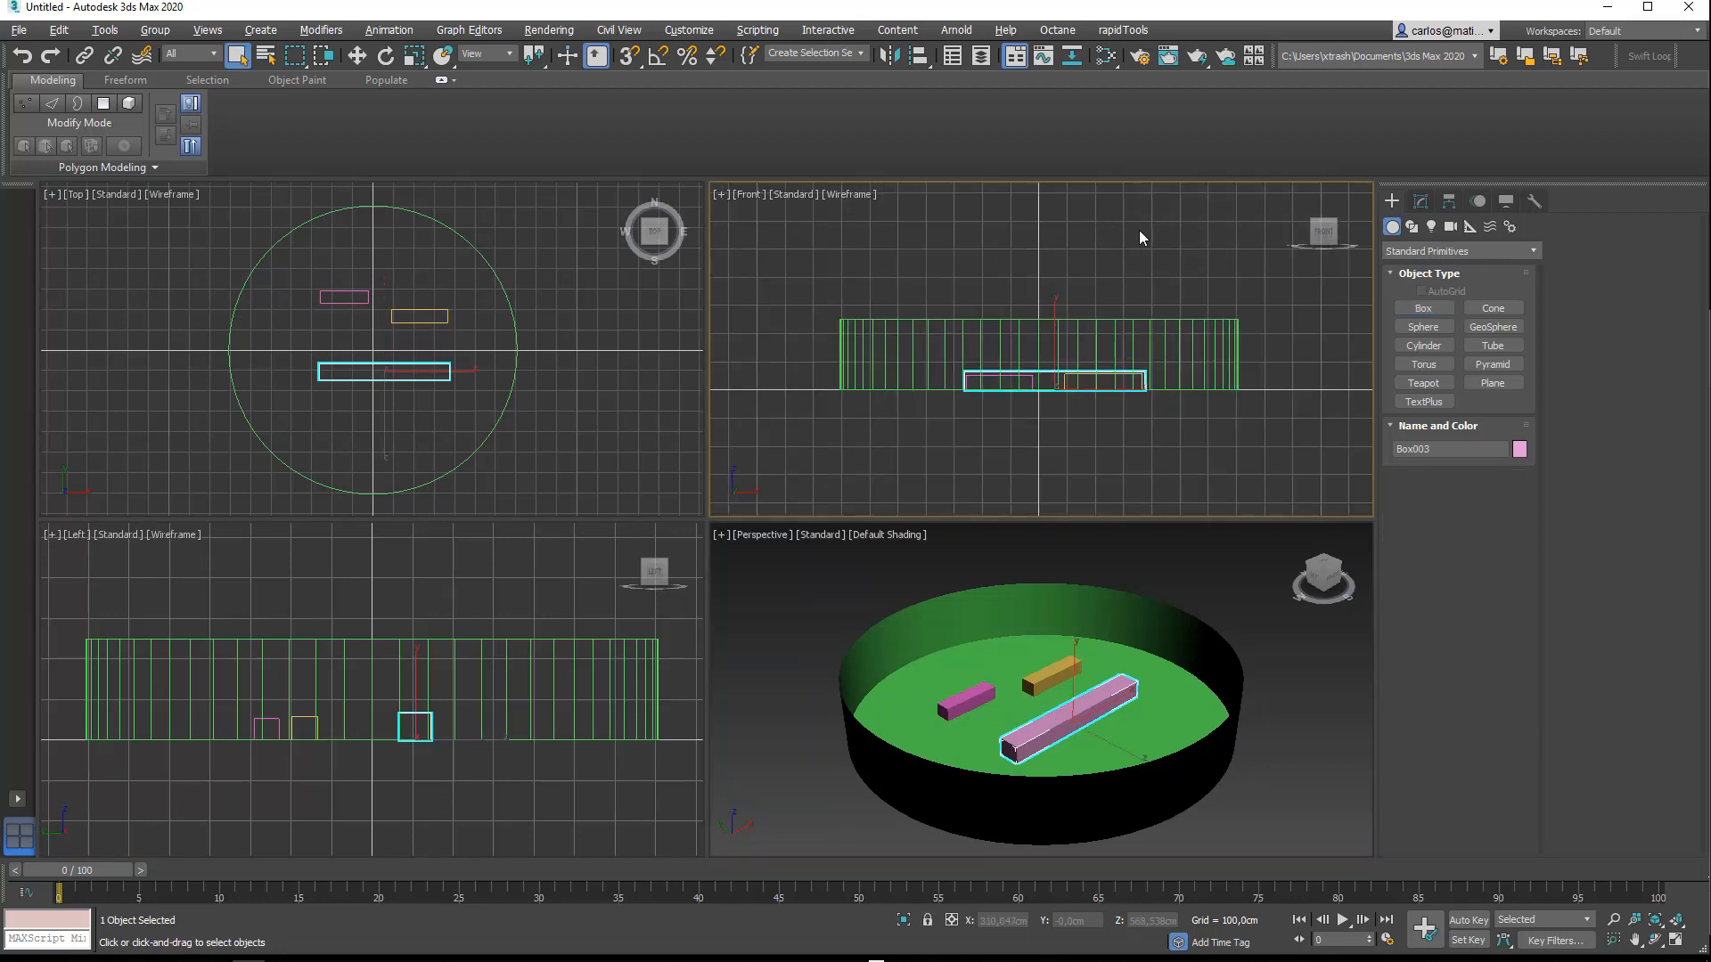
Step: Create a plane-shaped OctaneLight above the boxes in the Front view, about 45.8 cm long and 37.9 cm wide
{"action": "left_click", "coordinate": [1432, 227]}
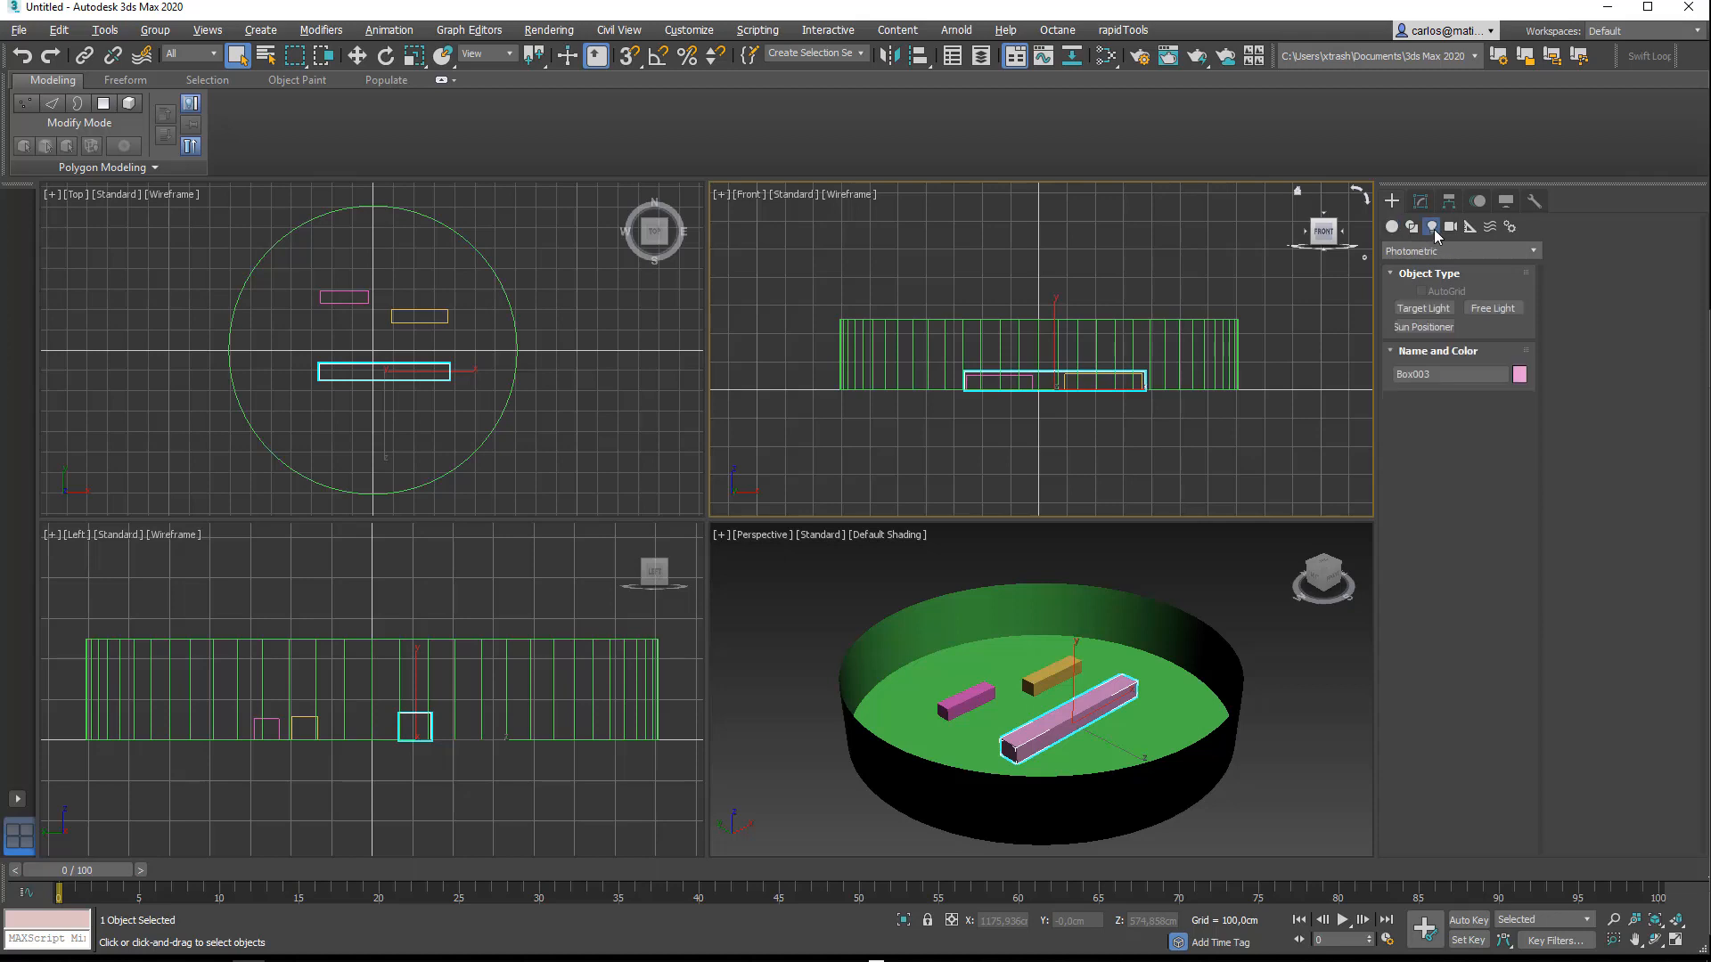
{"action": "left_click", "coordinate": [1431, 253]}
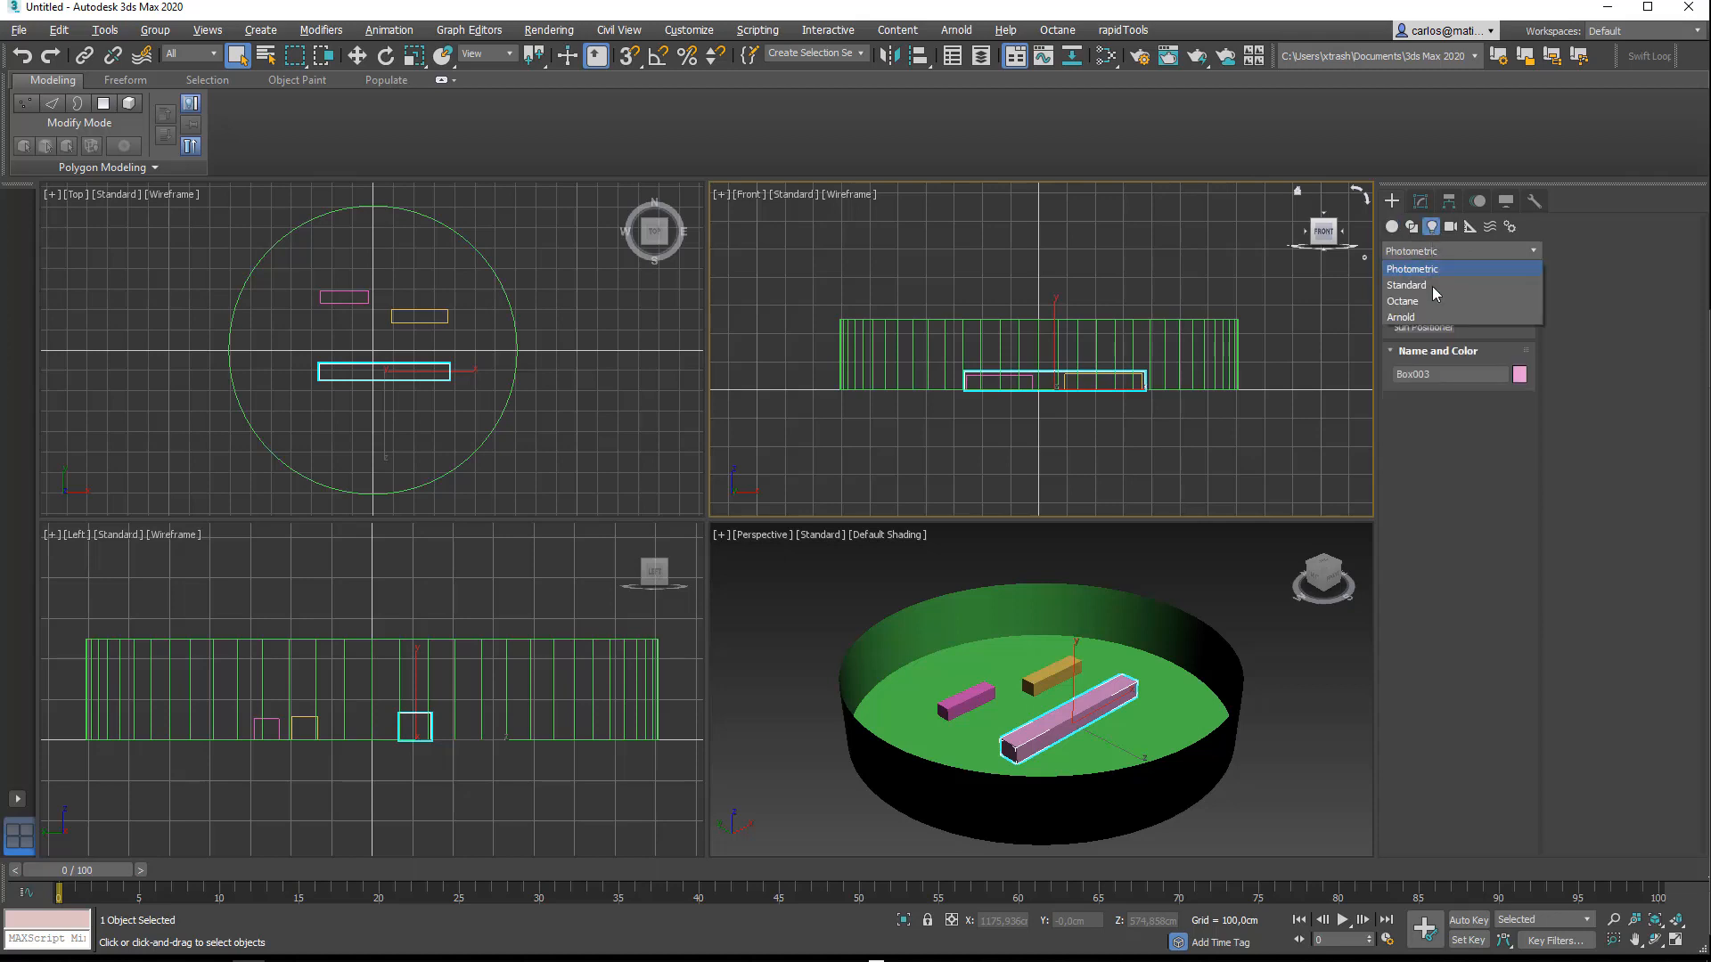
{"action": "left_click", "coordinate": [1433, 303]}
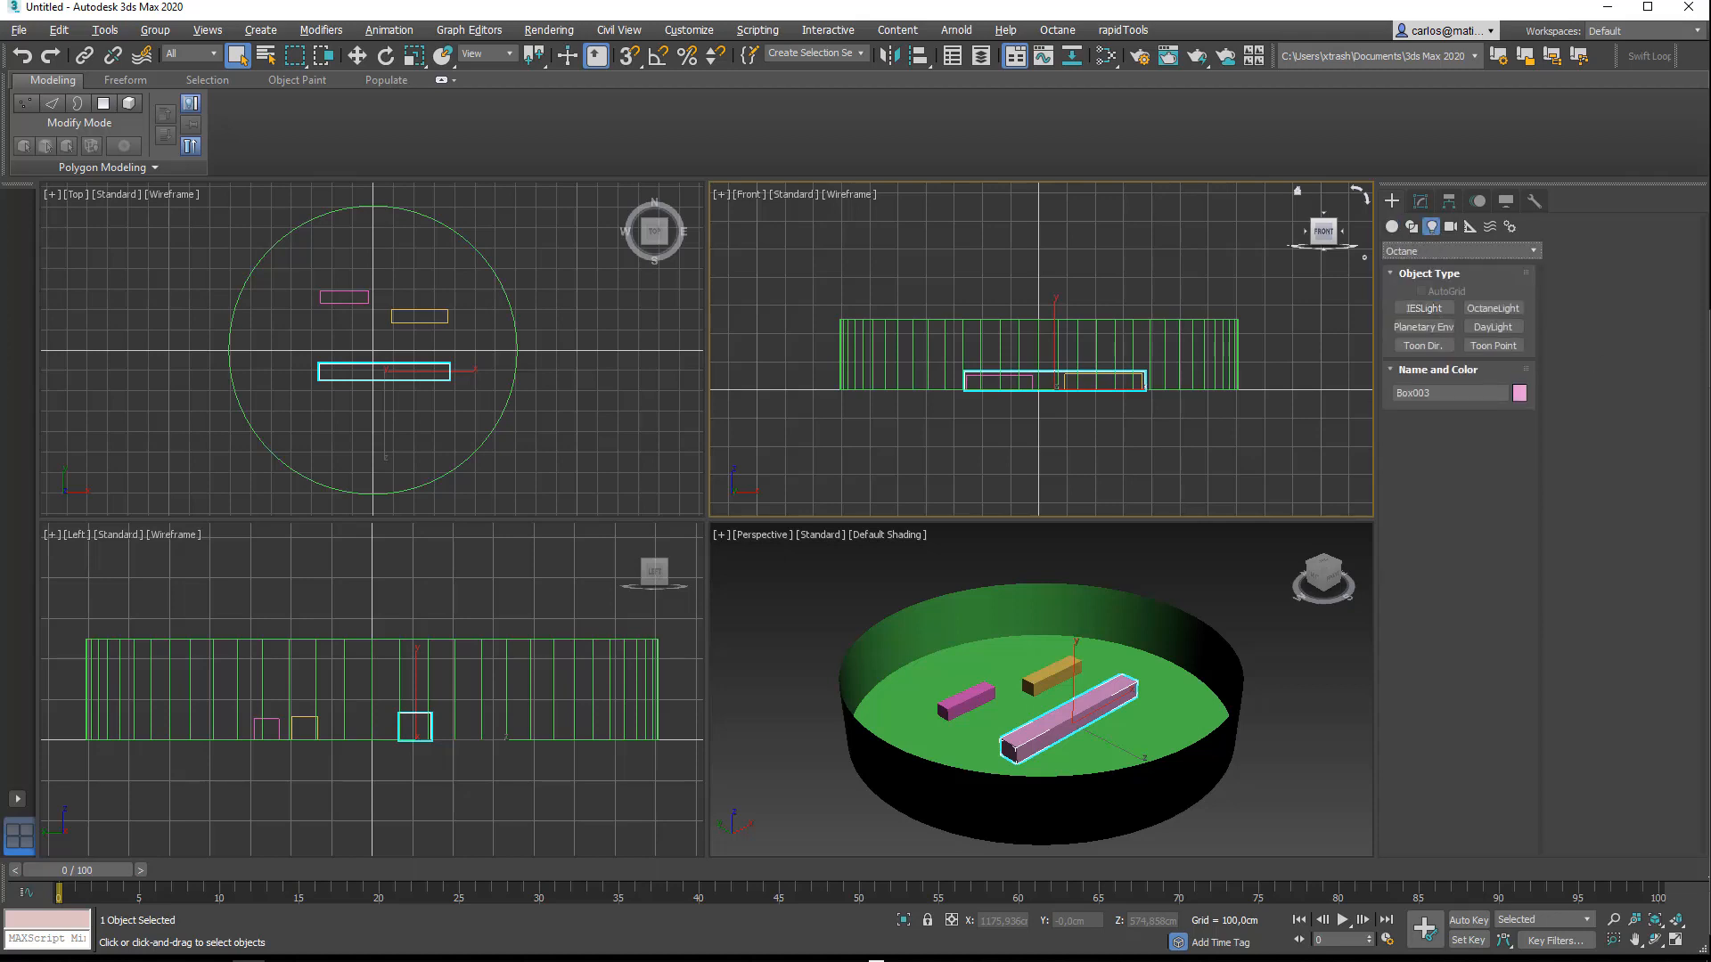
{"action": "left_click", "coordinate": [1494, 308]}
{"action": "scroll", "coordinate": [1017, 356], "scroll_direction": "up", "scroll_amount": 4}
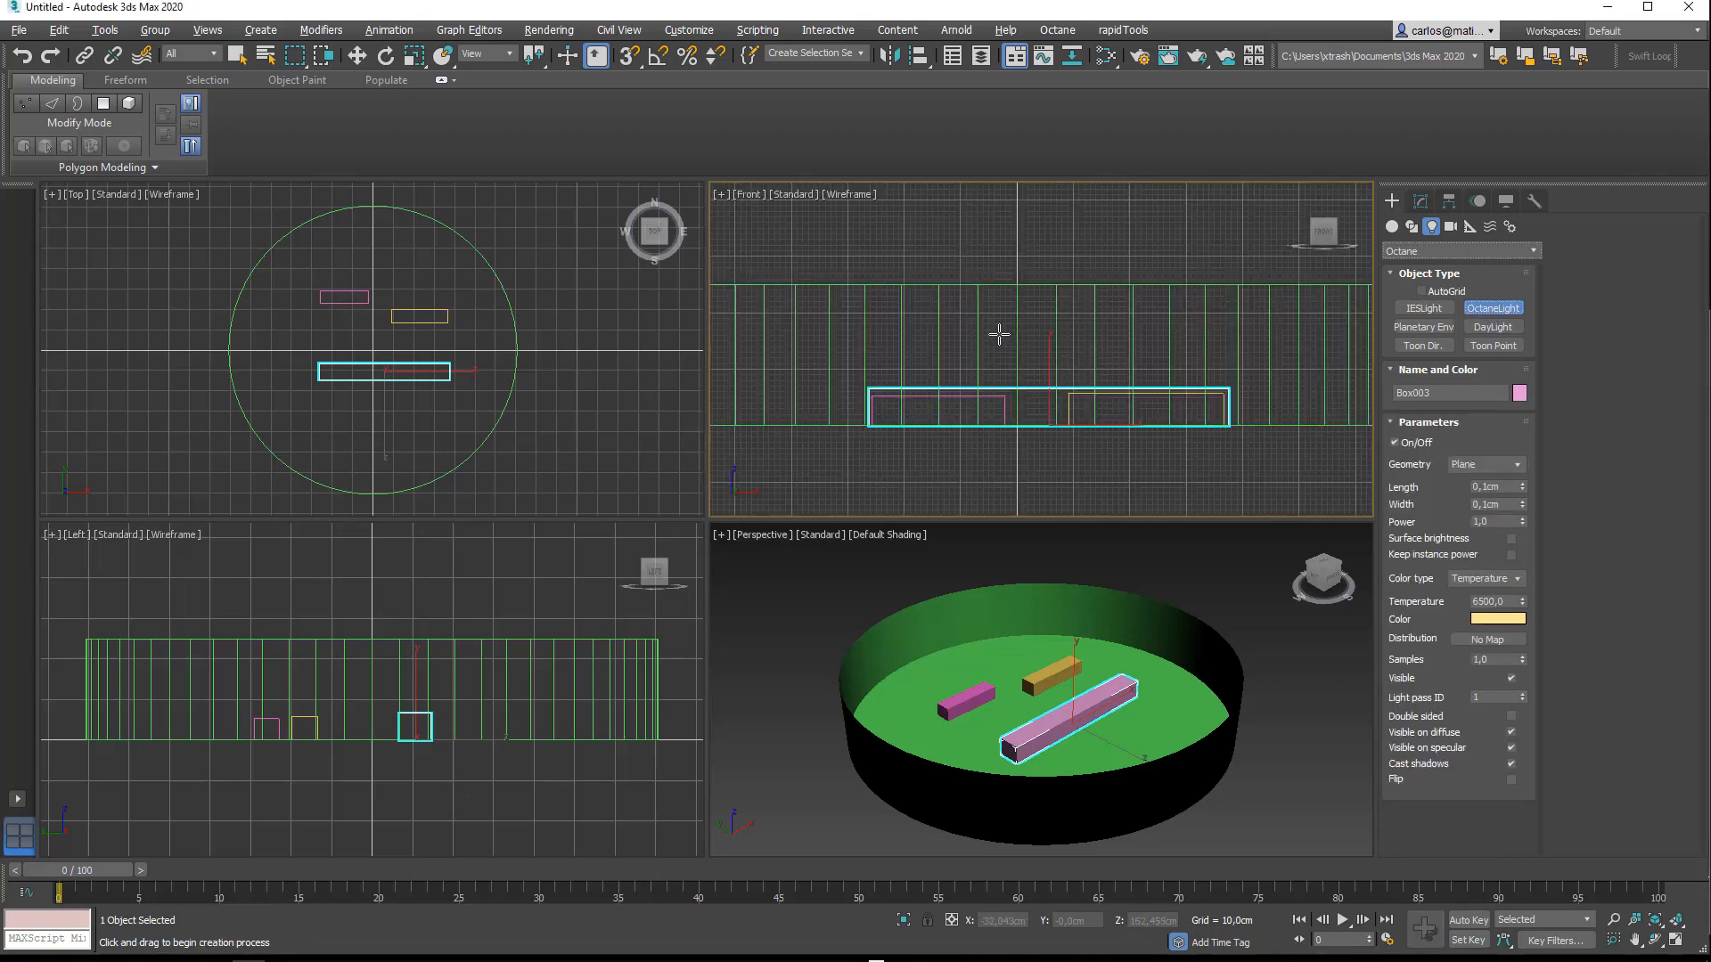
{"action": "left_click_drag", "start_coordinate": [1002, 333], "coordinate": [1030, 355]}
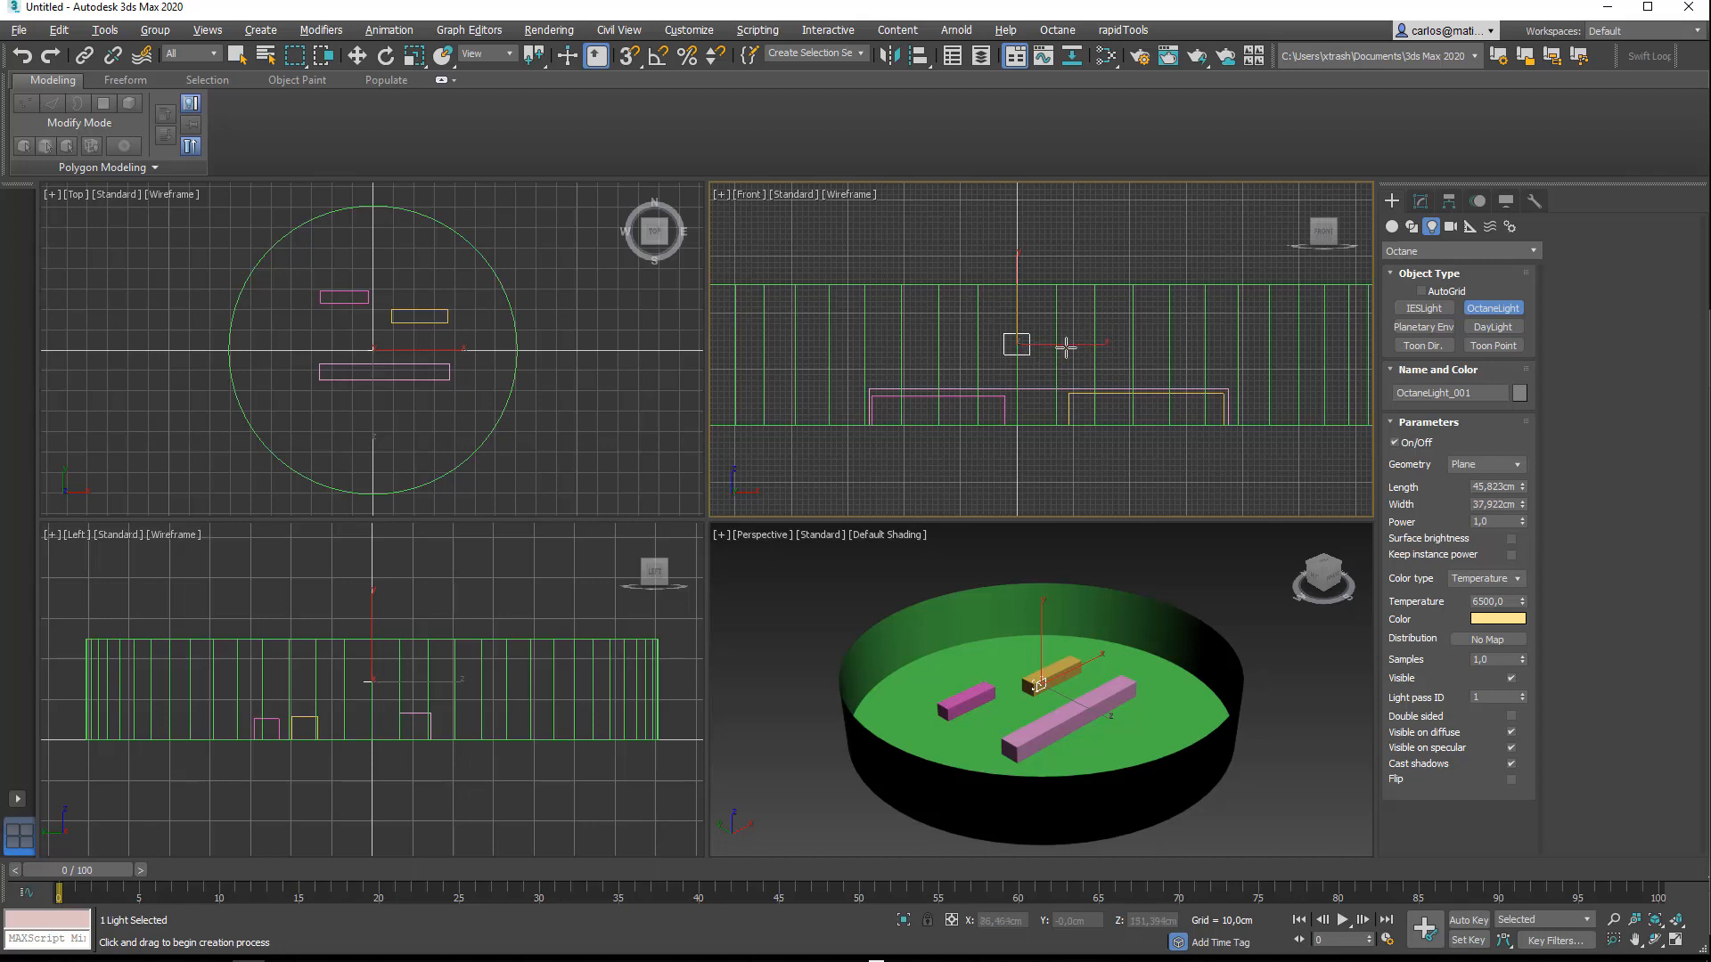
Step: Move the OctaneLight in the Top view to about X -0.5 cm, Y 65.2 cm, and make the Perspective view active
{"action": "right_click", "coordinate": [385, 335]}
{"action": "scroll", "coordinate": [383, 341], "scroll_direction": "up", "scroll_amount": 5}
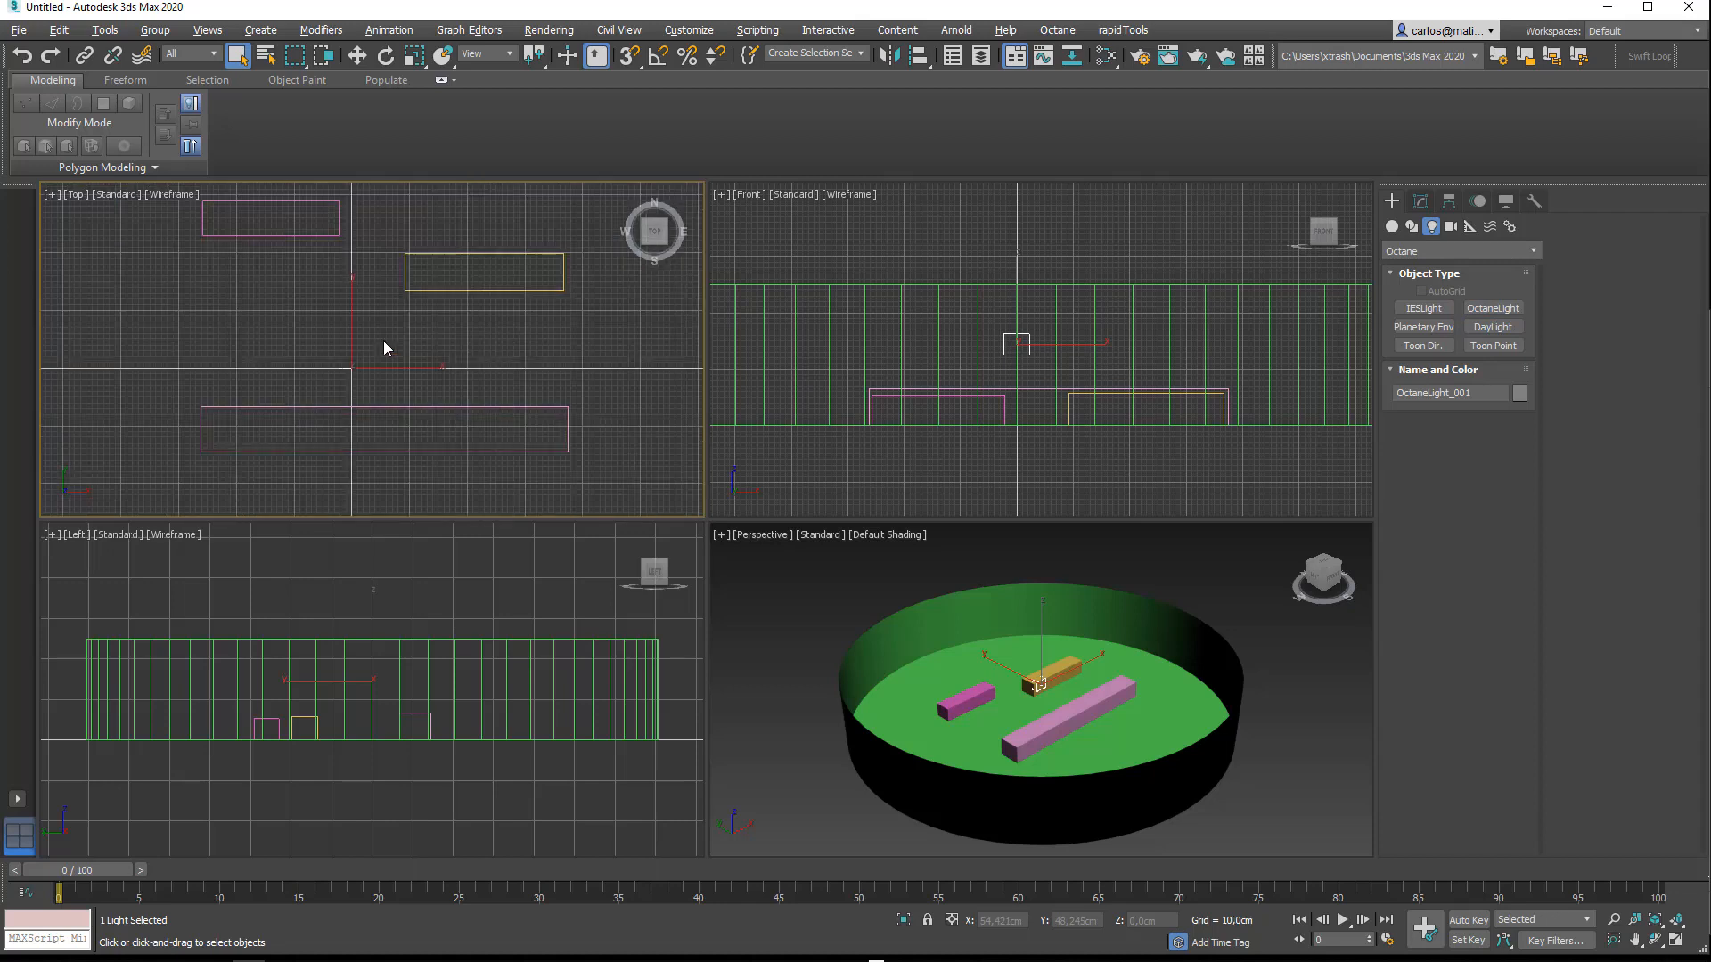
{"action": "key", "text": "w"}
{"action": "left_click_drag", "start_coordinate": [399, 343], "coordinate": [411, 333]}
{"action": "scroll", "coordinate": [373, 363], "scroll_direction": "up", "scroll_amount": 4}
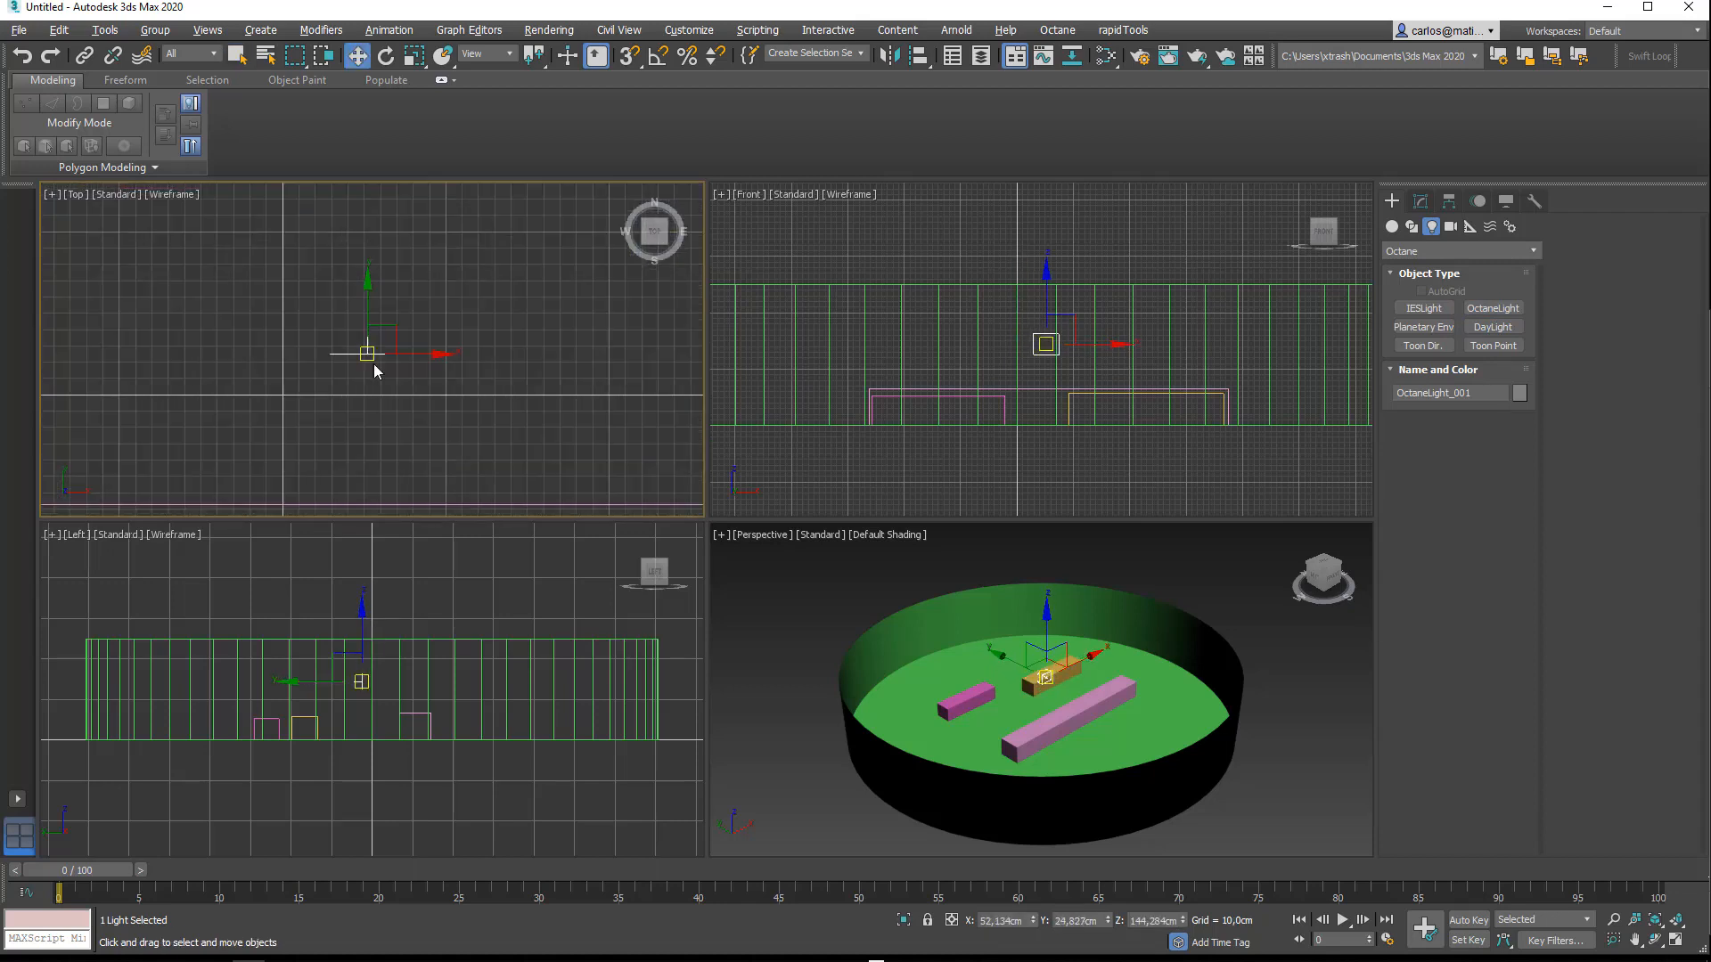
{"action": "left_click", "coordinate": [376, 363]}
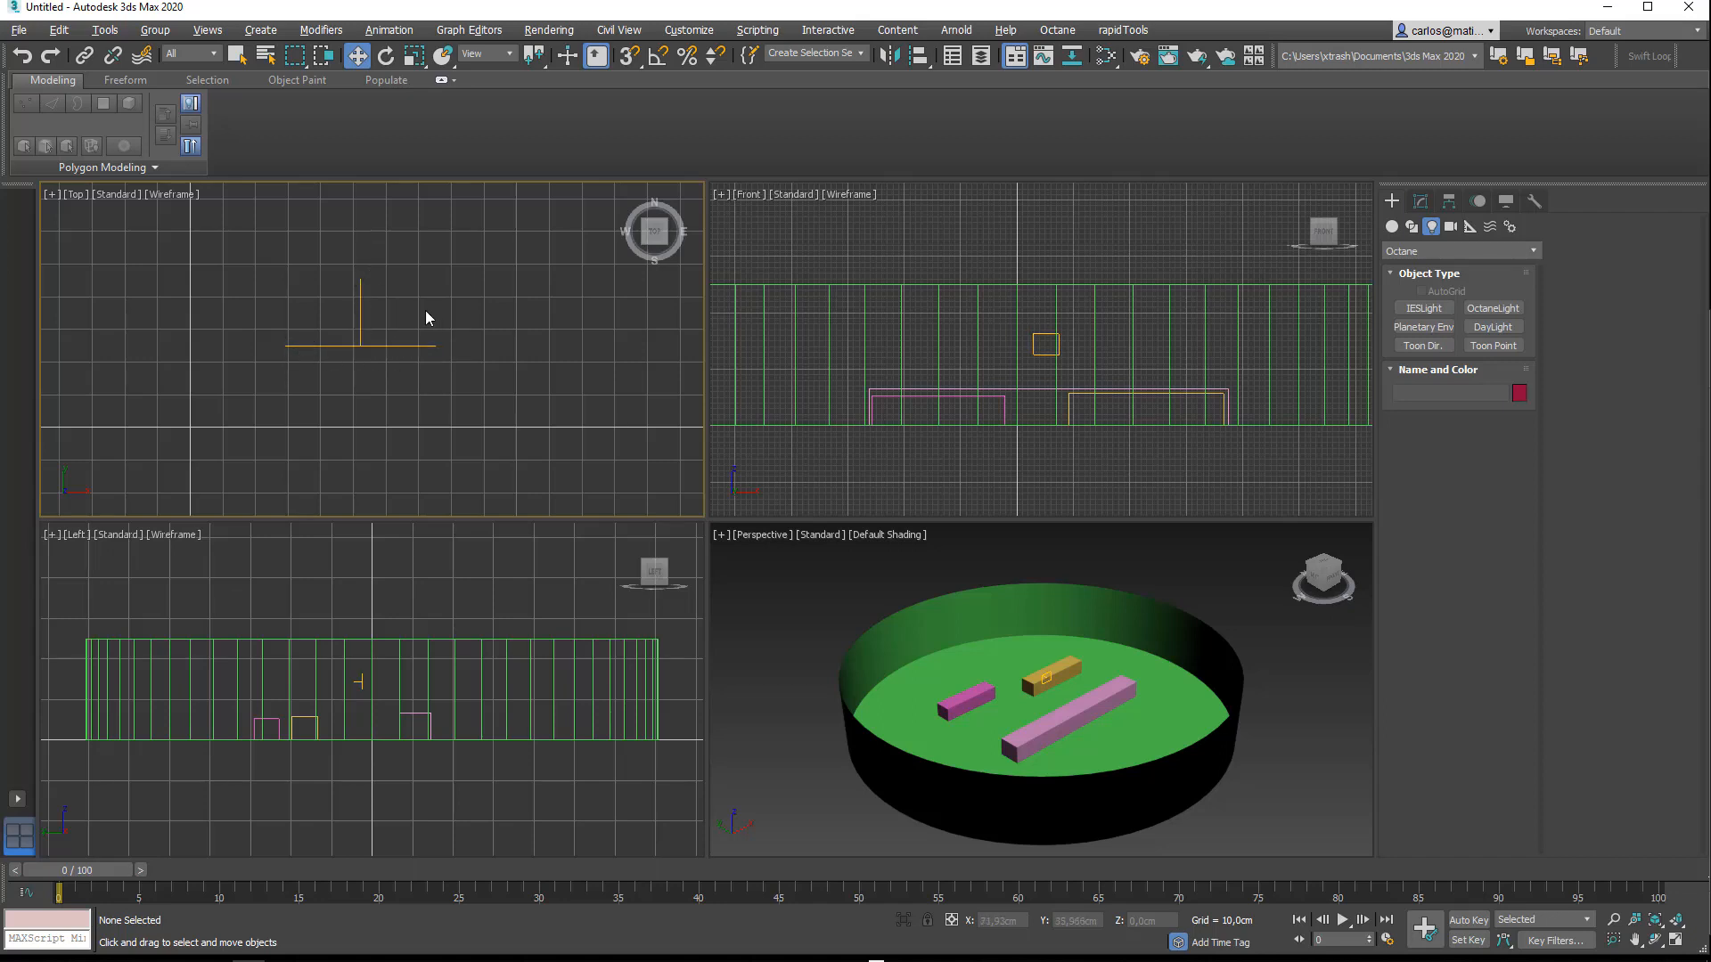
{"action": "scroll", "coordinate": [436, 367], "scroll_direction": "down", "scroll_amount": 6}
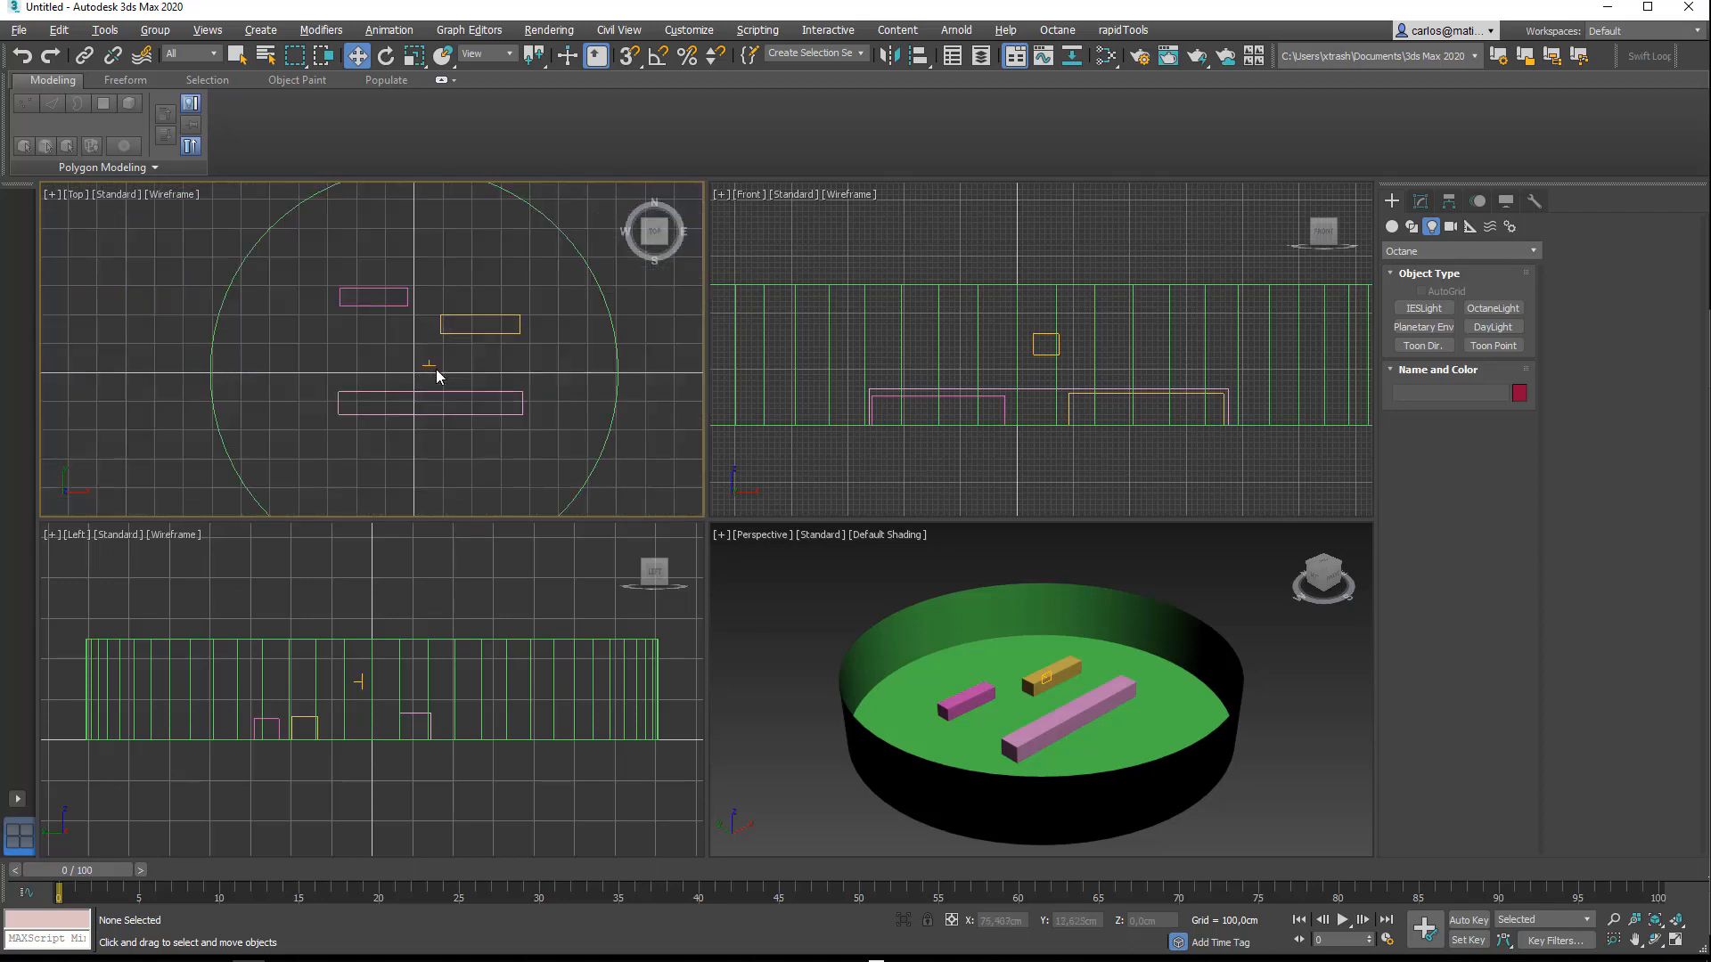
{"action": "left_click_drag", "start_coordinate": [426, 366], "coordinate": [441, 330]}
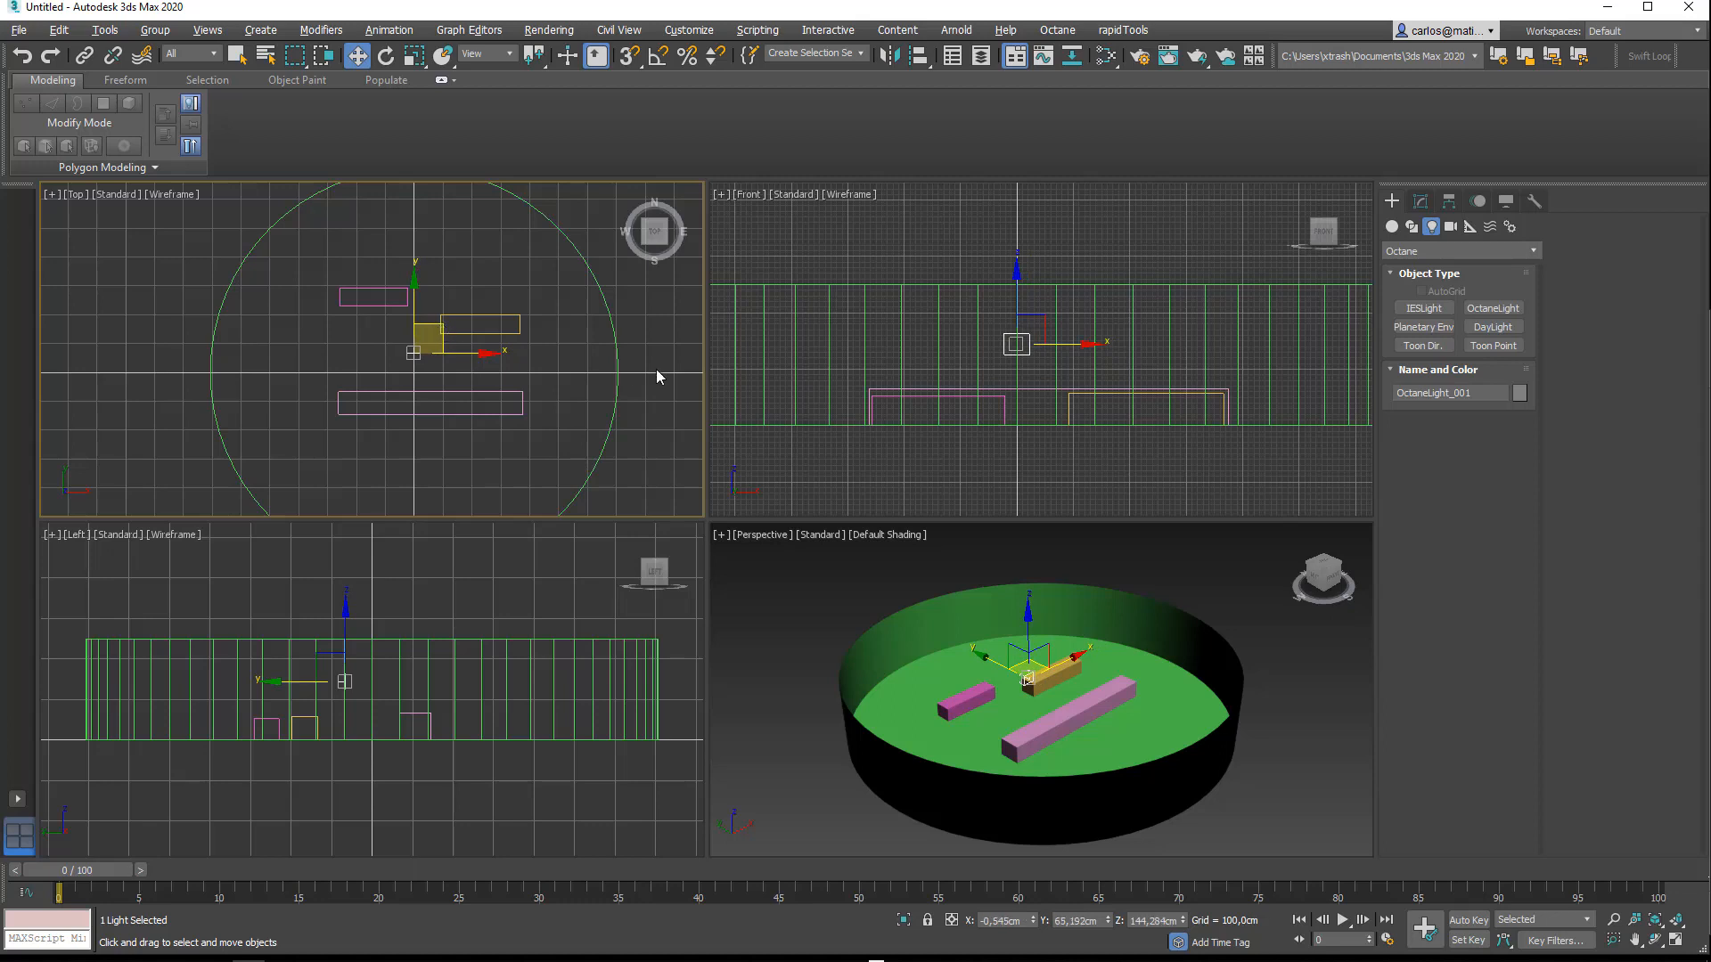
{"action": "right_click", "coordinate": [849, 636]}
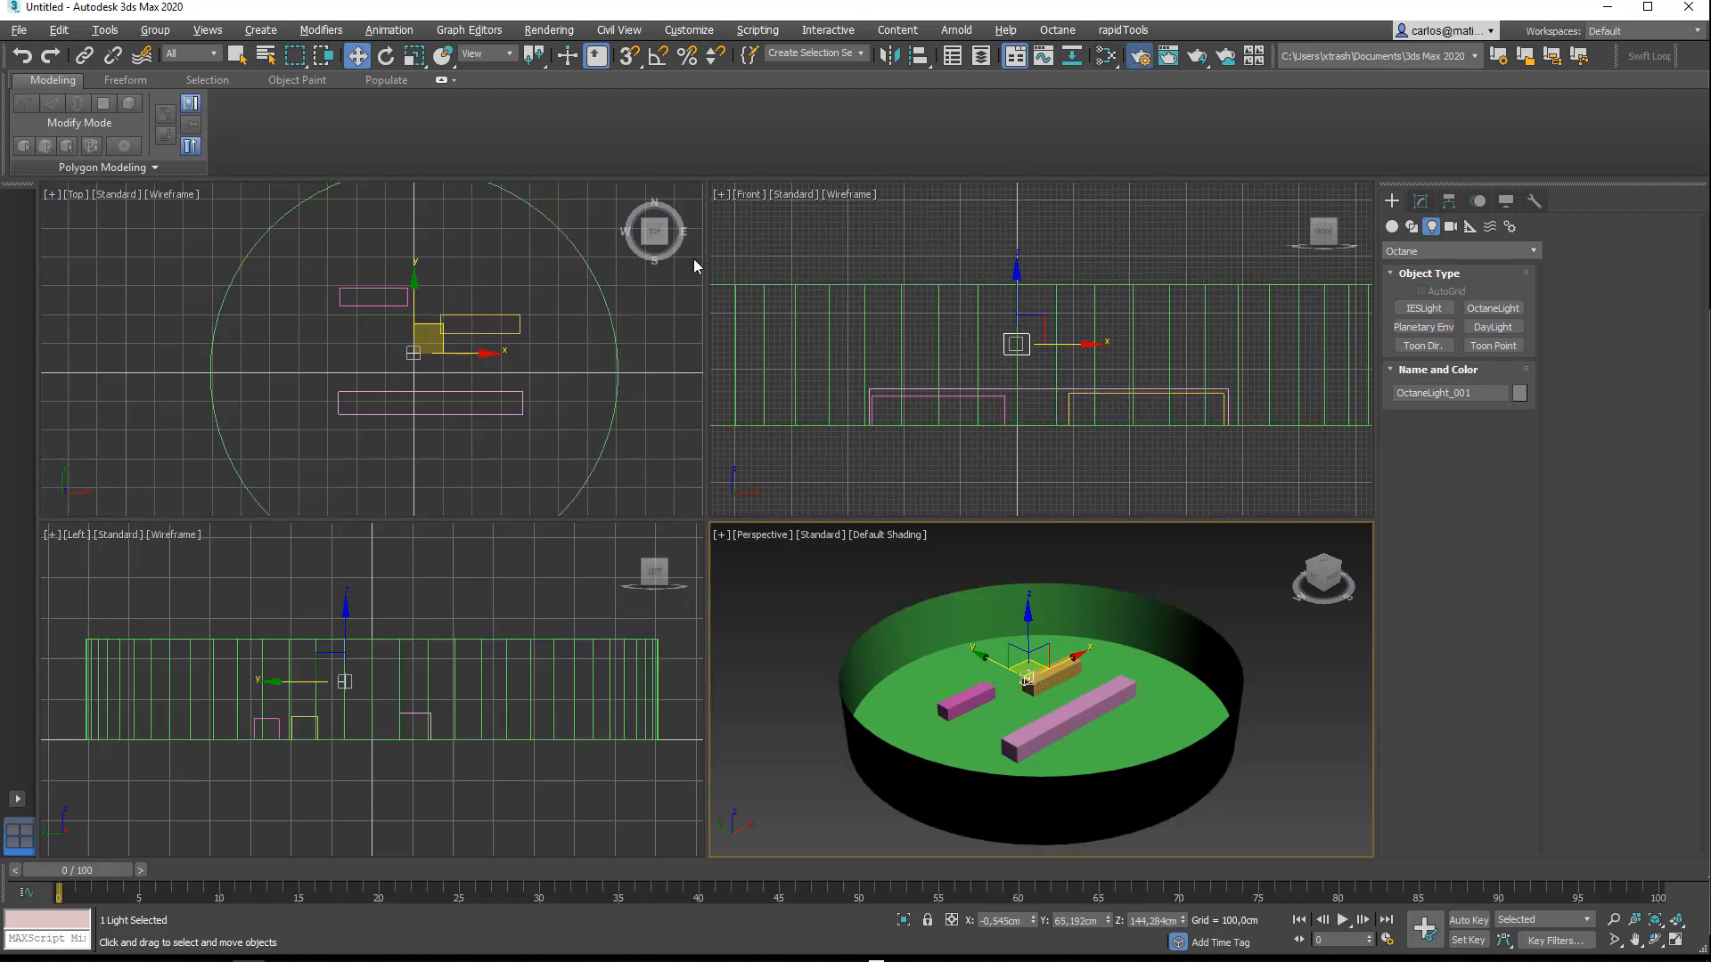
Step: Set the Octane render view size to 1280 × 720 in the render setup and enable use of the window resolution
{"action": "key", "text": "F10"}
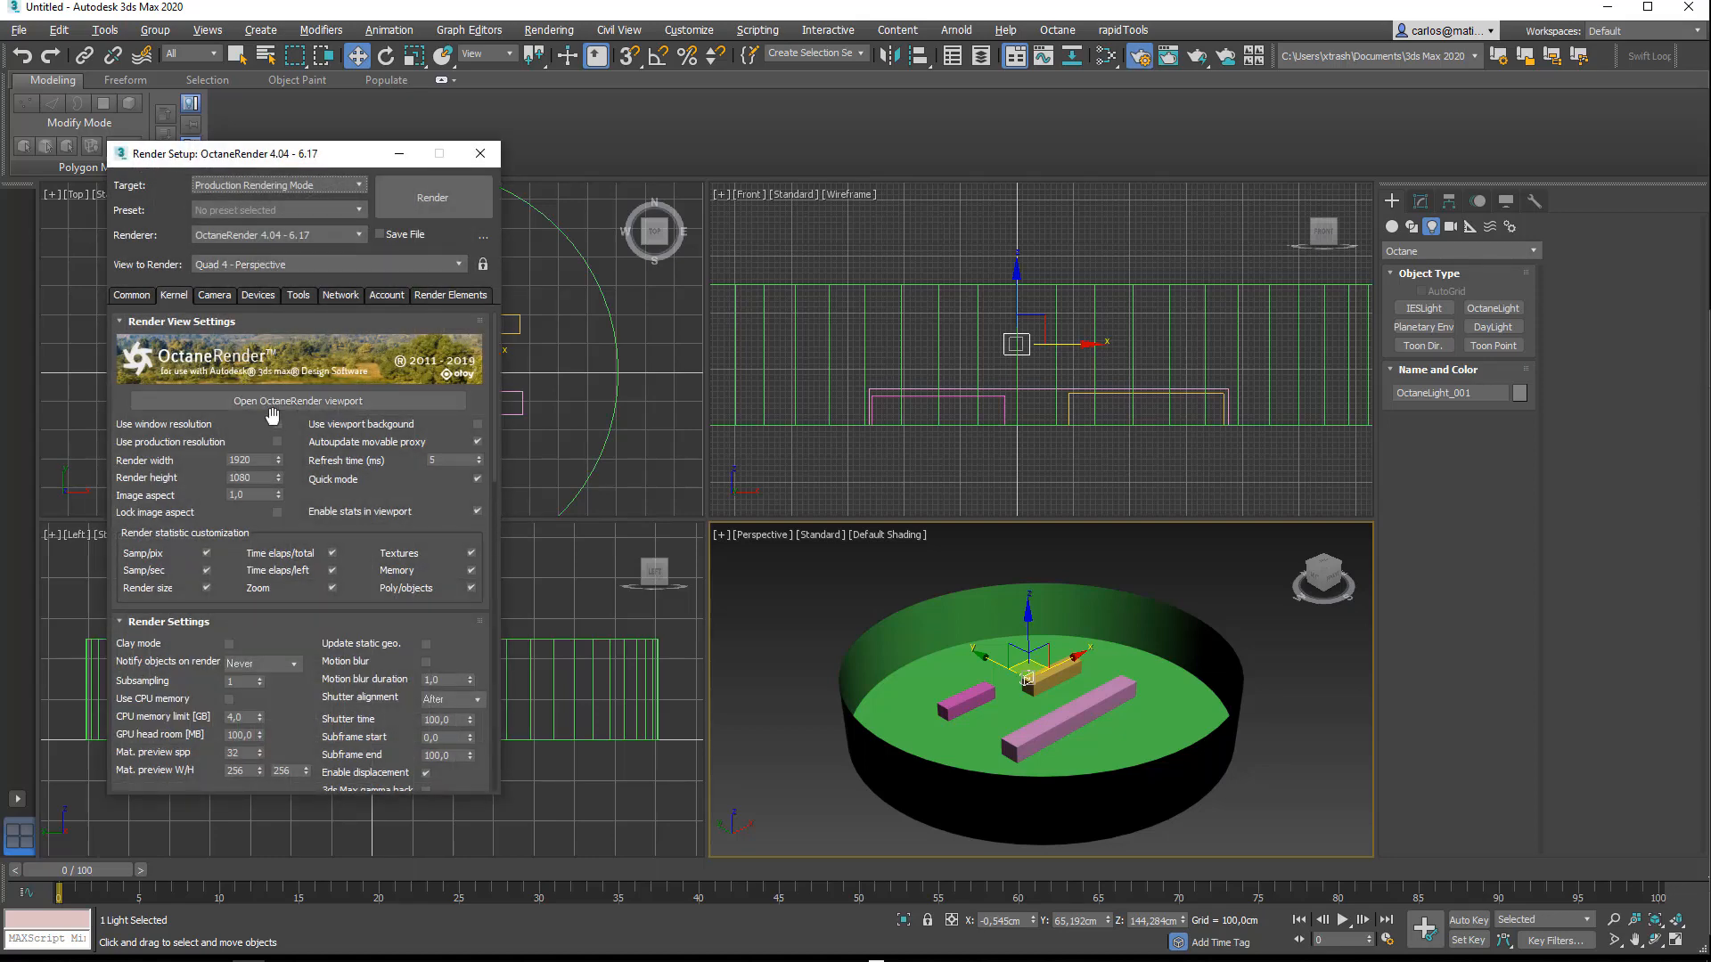
{"action": "double_click", "coordinate": [250, 458]}
{"action": "type", "text": "1280"}
{"action": "key", "text": "Tab"}
{"action": "key", "text": "Tab"}
{"action": "left_click", "coordinate": [277, 424]}
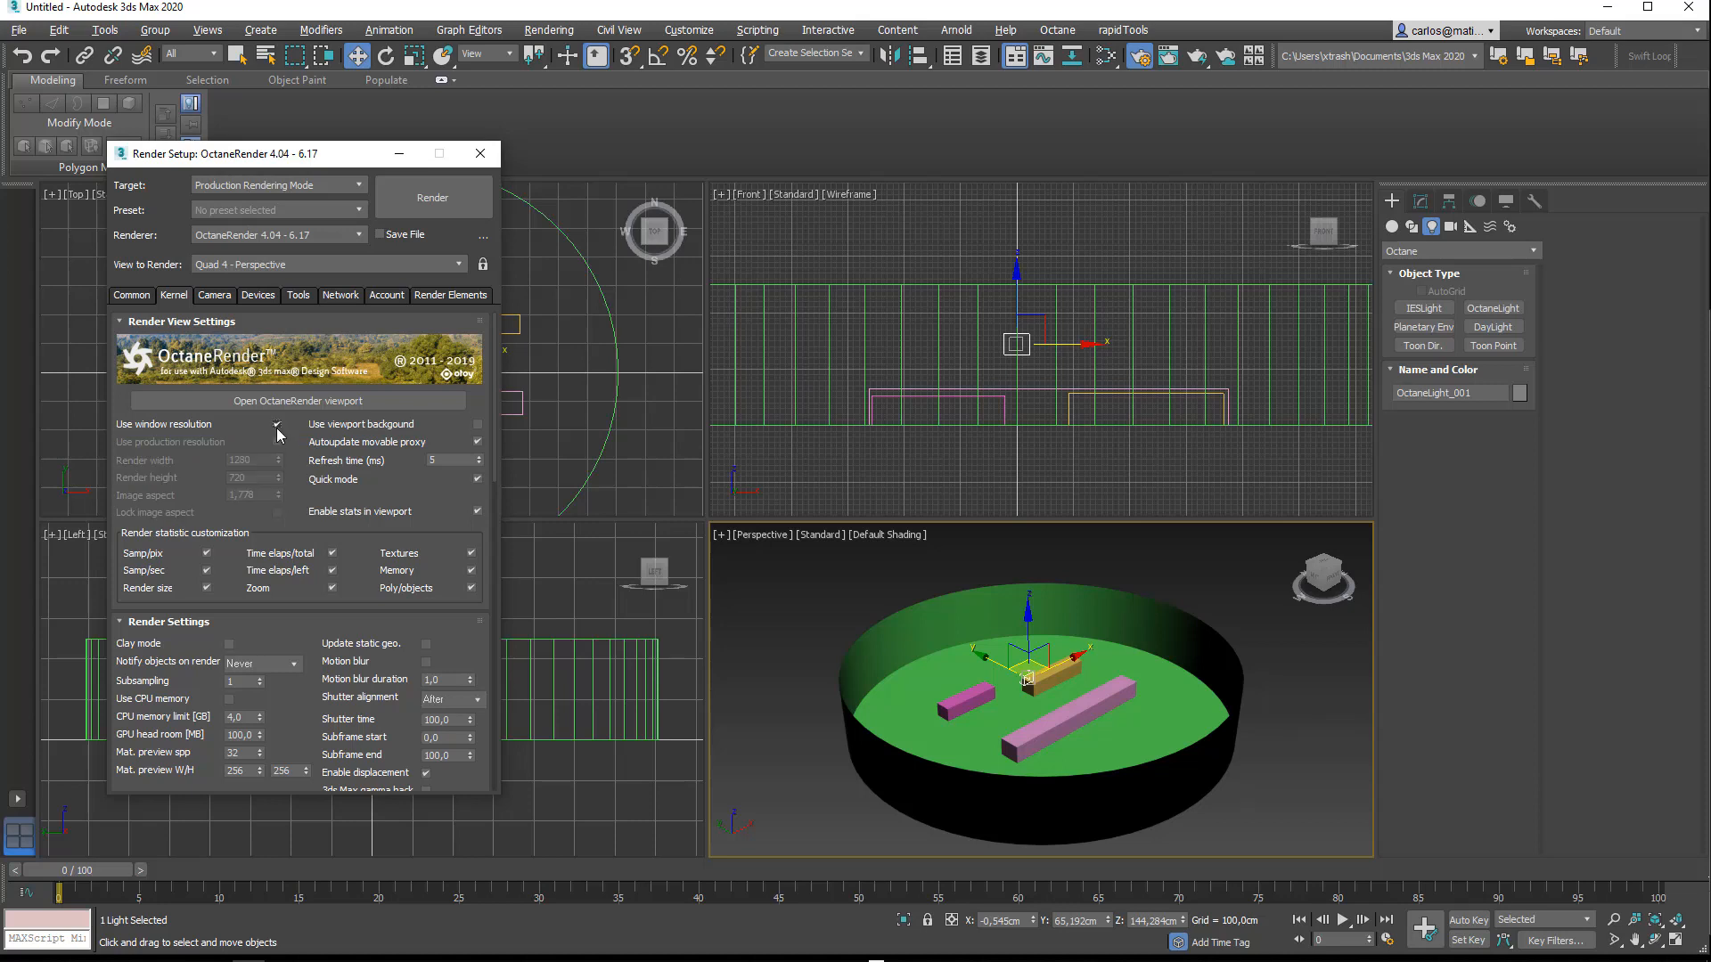
Step: Open the OctaneRender viewport and arrange and resize it so that the Perspective view stays uncovered
{"action": "left_click", "coordinate": [298, 401]}
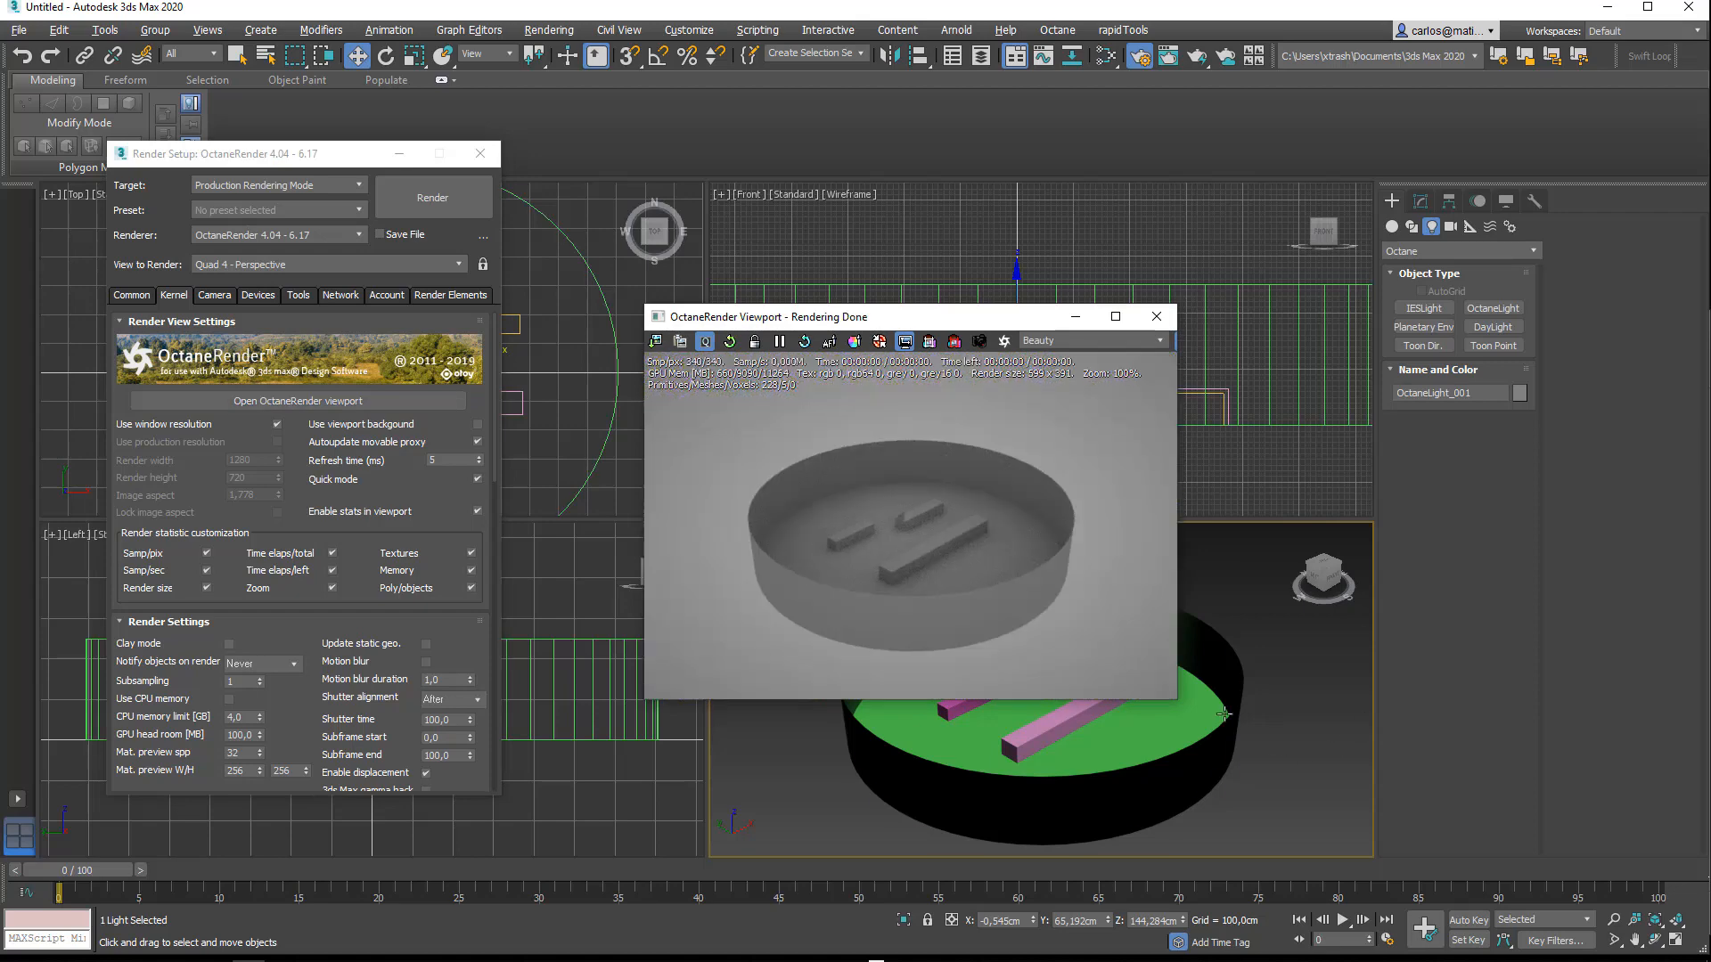
{"action": "left_click_drag", "start_coordinate": [1176, 700], "coordinate": [1035, 569]}
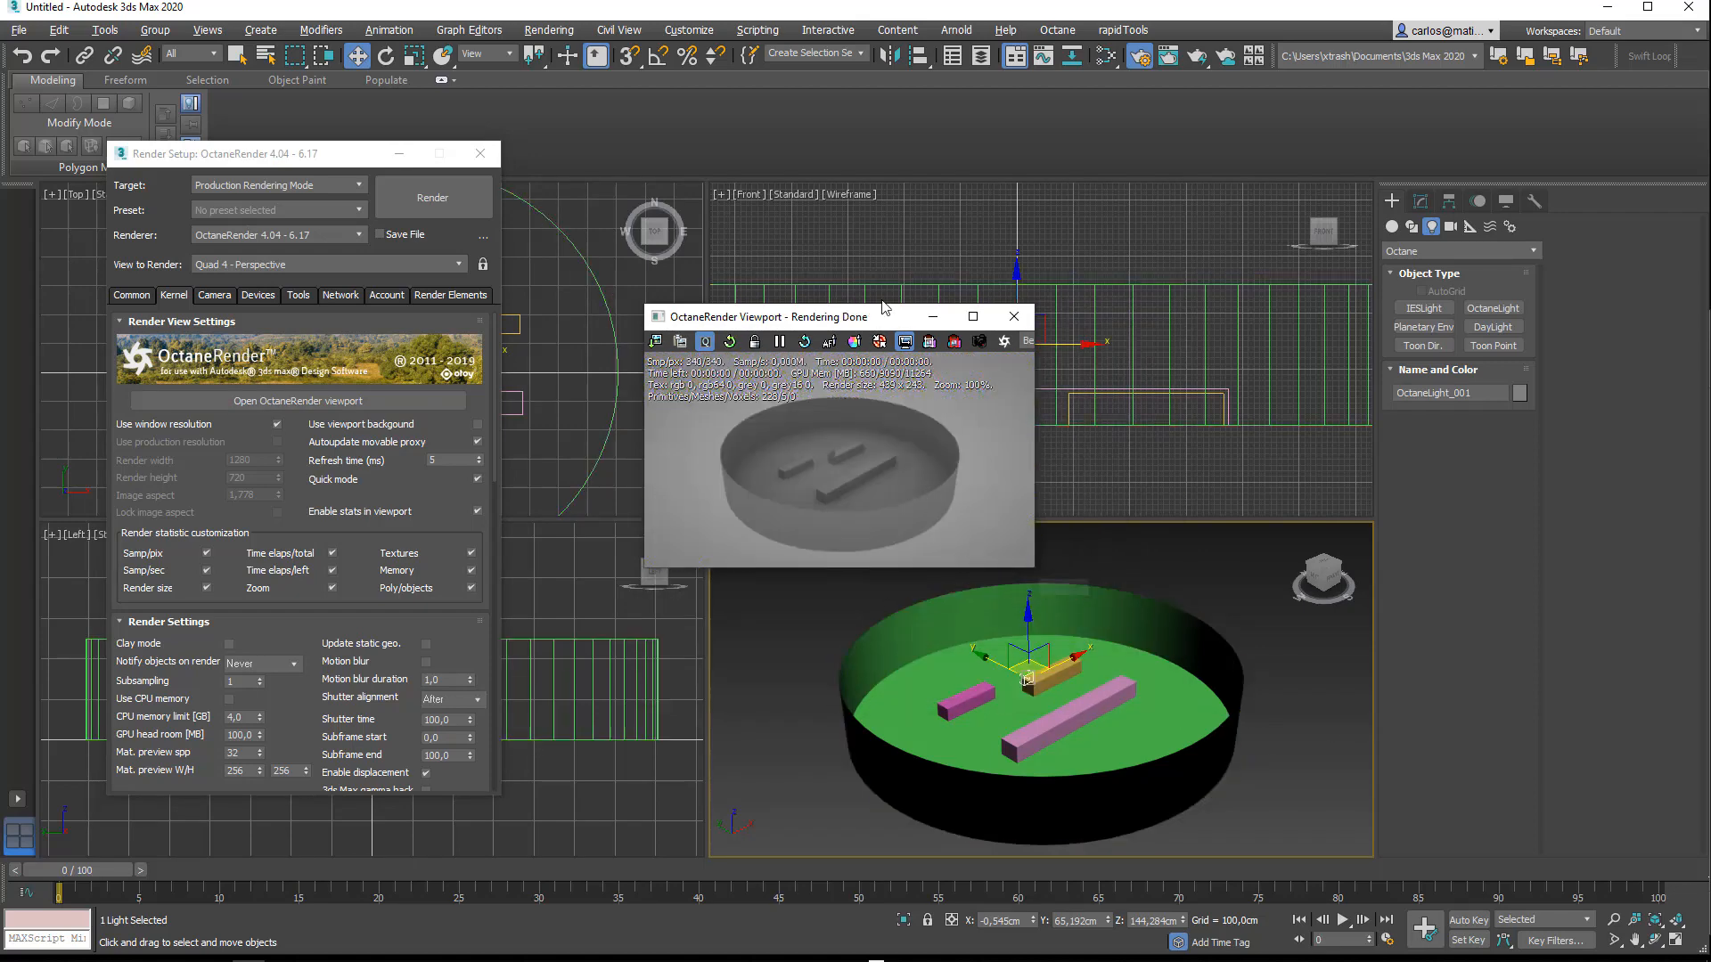
{"action": "left_click_drag", "start_coordinate": [873, 318], "coordinate": [430, 304]}
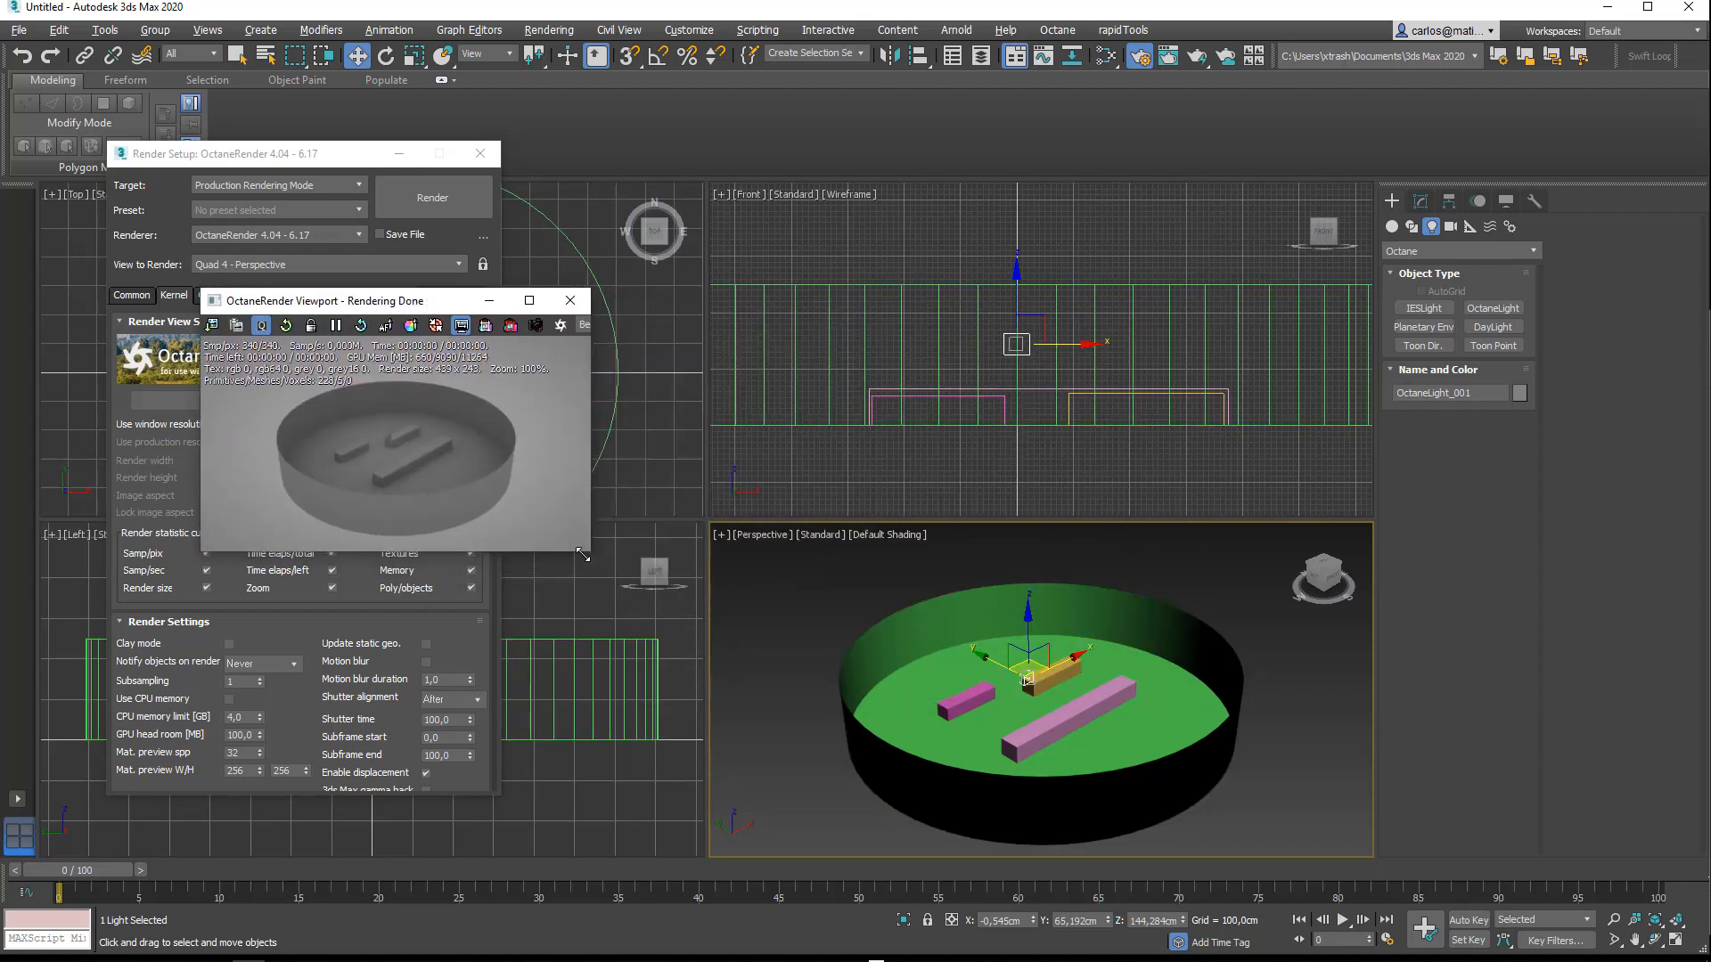
{"action": "left_click_drag", "start_coordinate": [582, 555], "coordinate": [695, 616]}
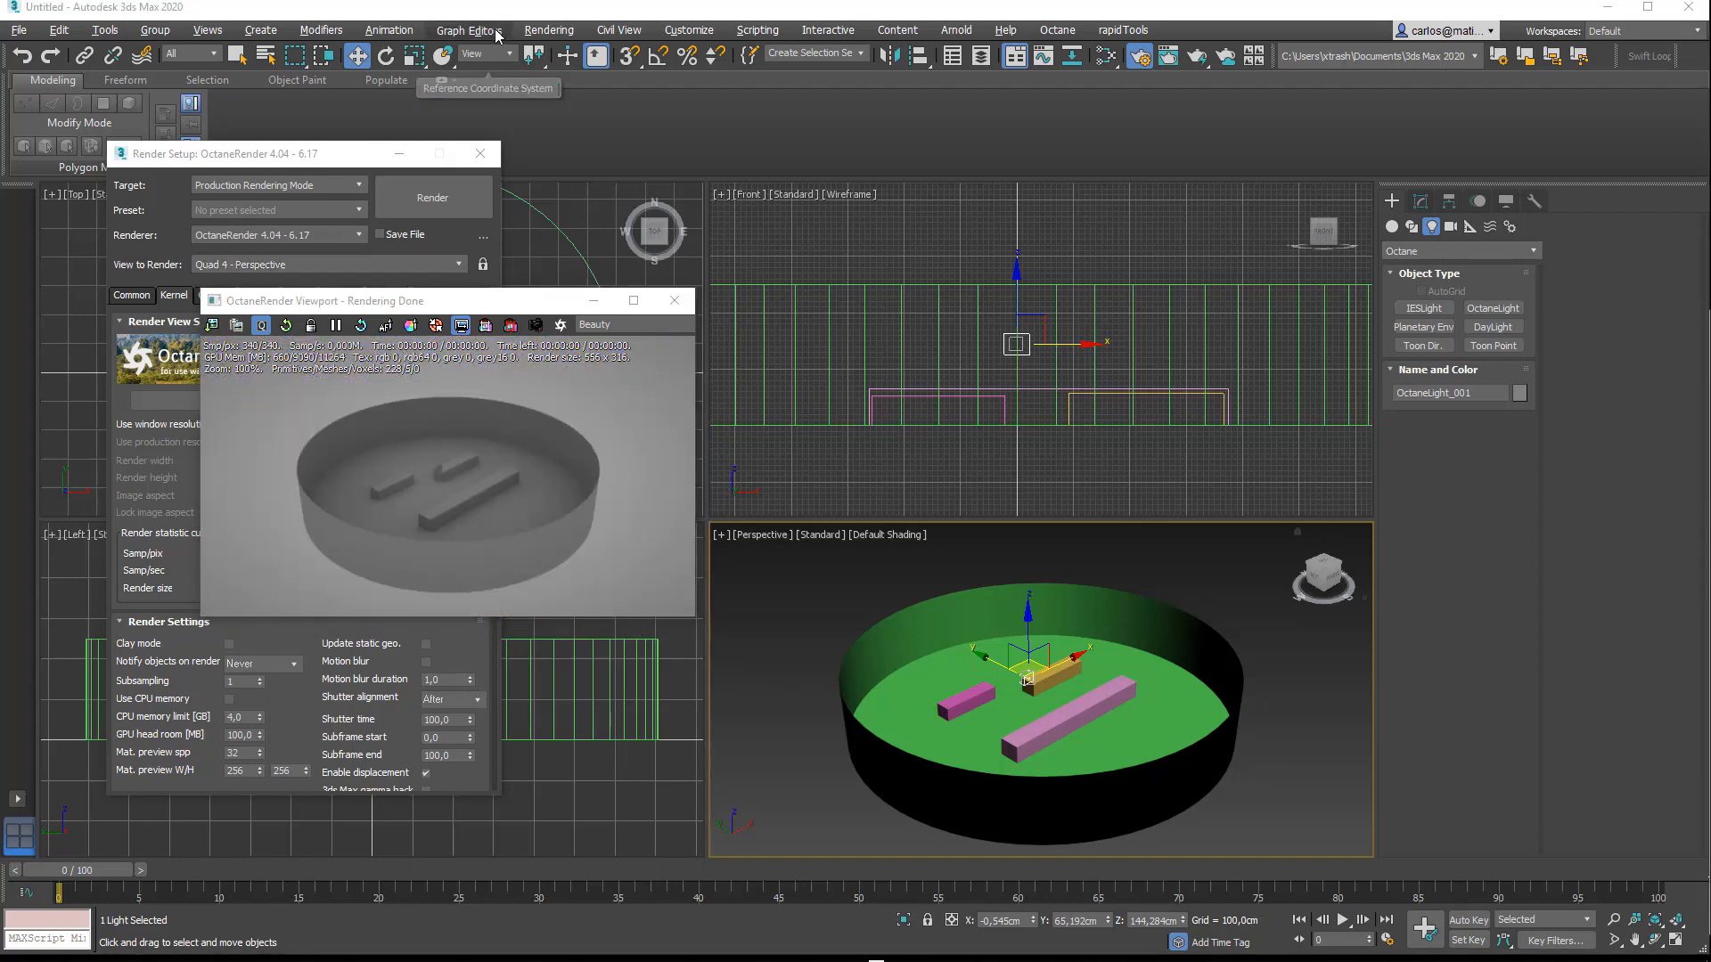
Step: Set the environment background color to black and refresh the Octane render
{"action": "left_click", "coordinate": [549, 30]}
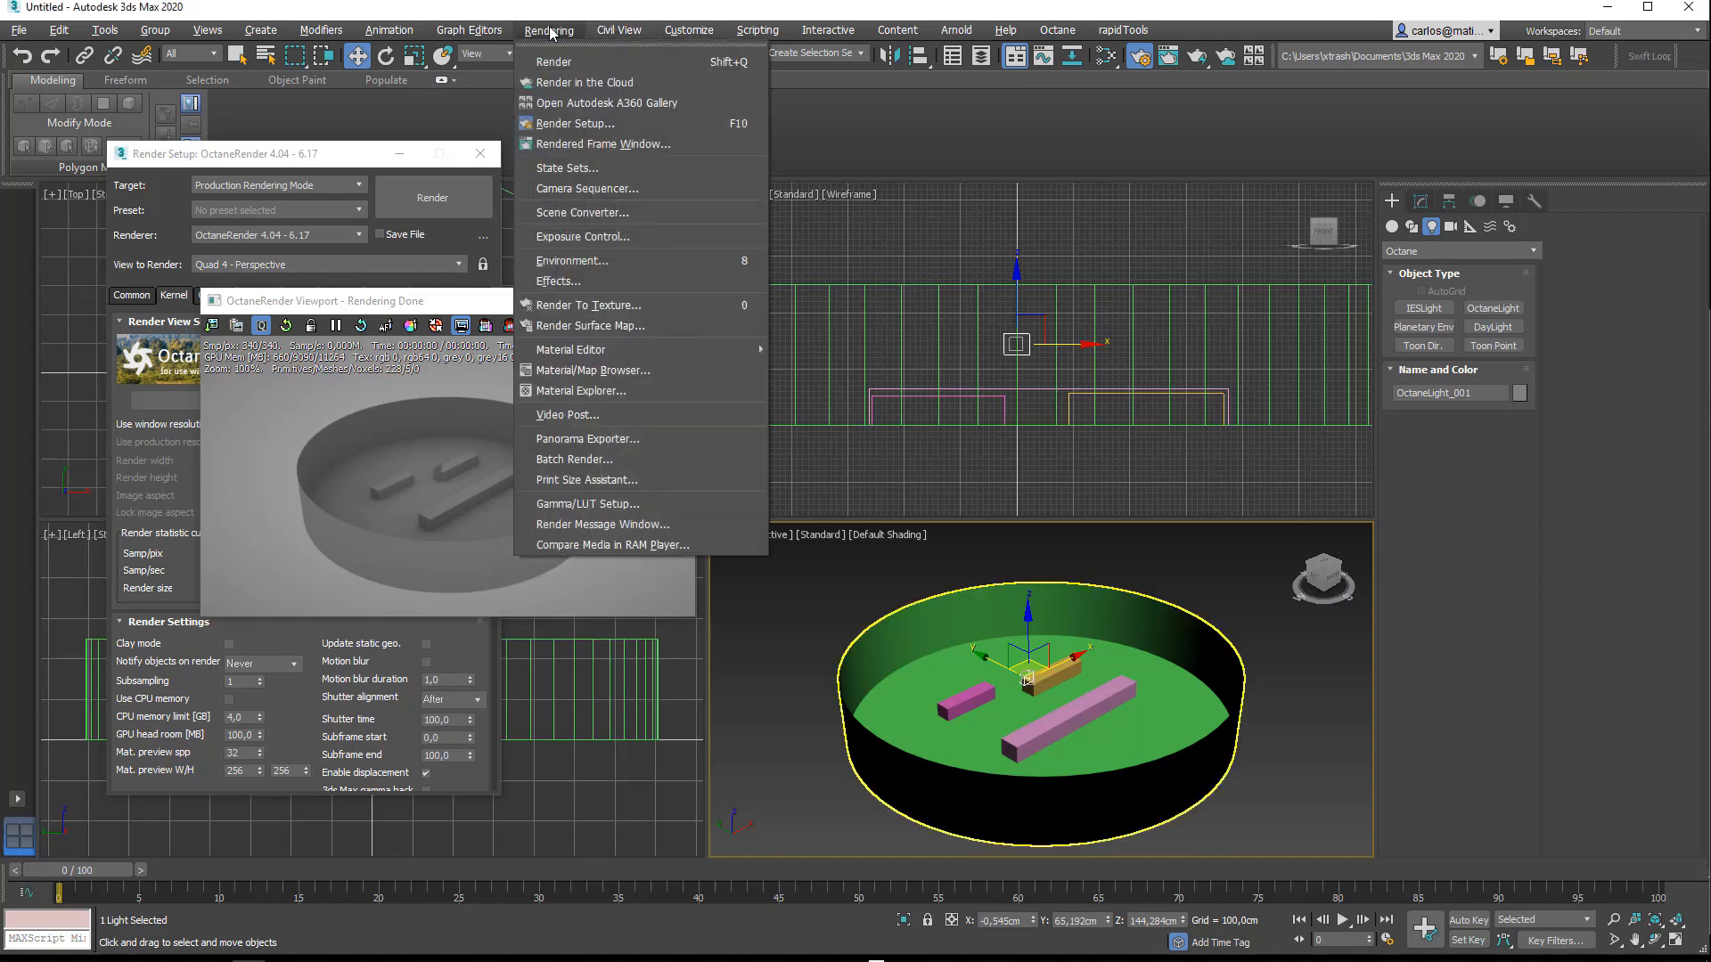
{"action": "left_click", "coordinate": [559, 262]}
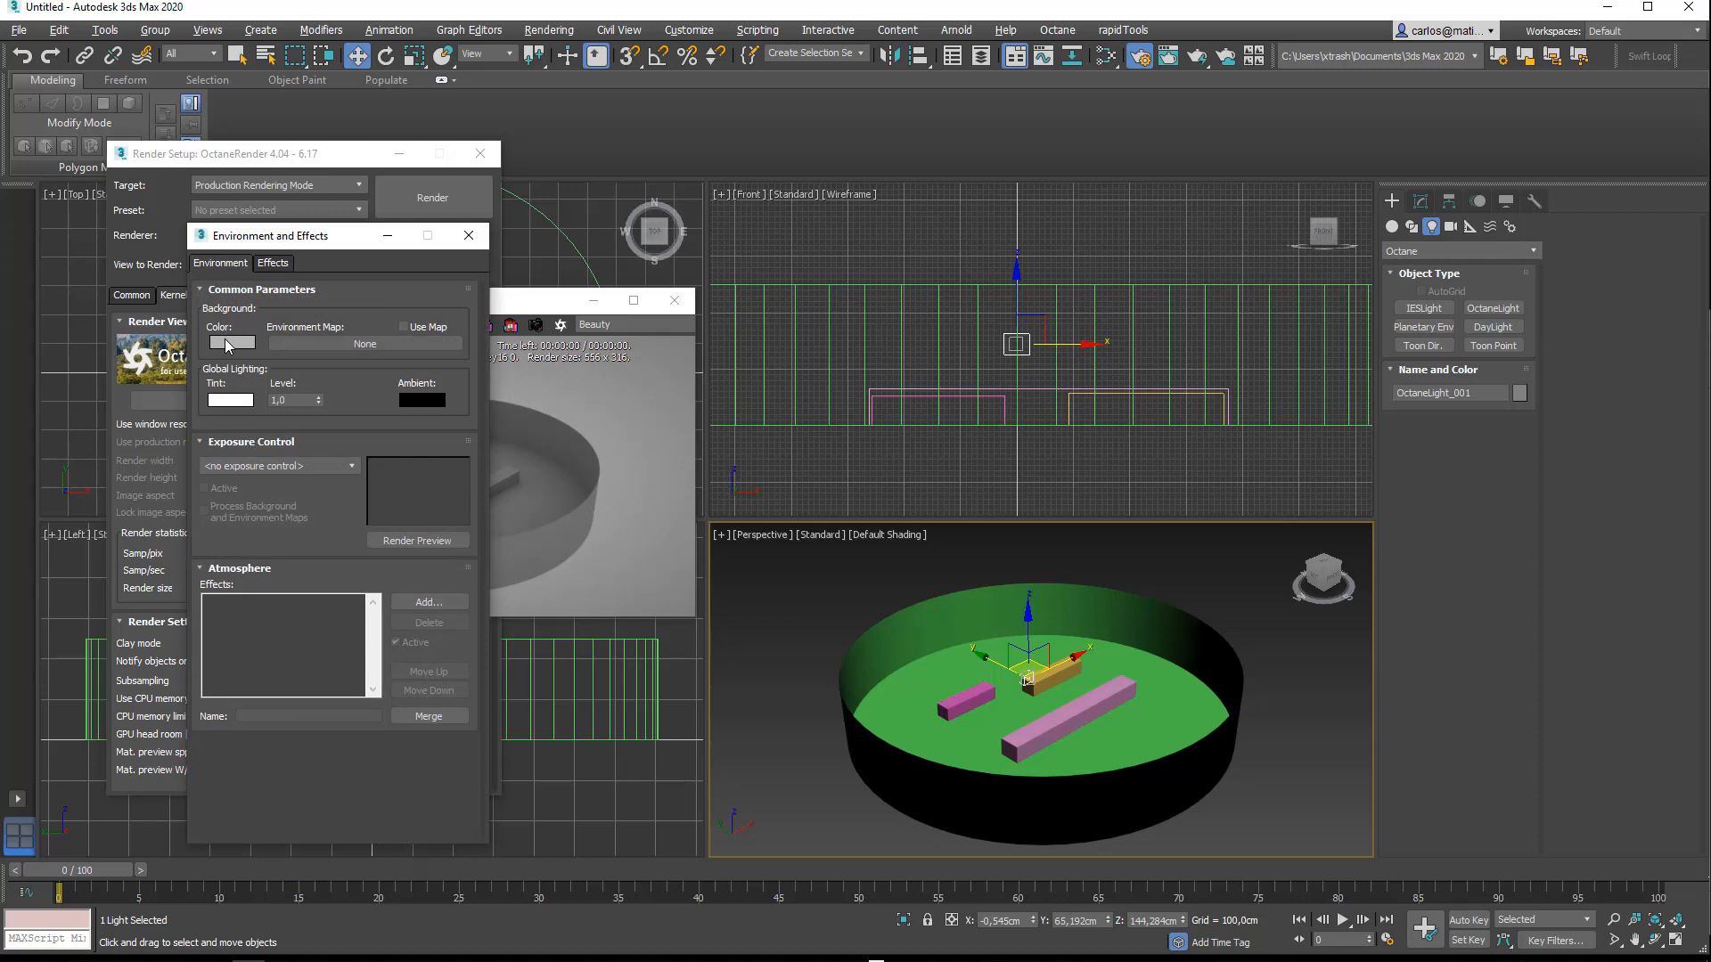
{"action": "left_click", "coordinate": [228, 342]}
{"action": "left_click_drag", "start_coordinate": [518, 158], "coordinate": [517, 120]}
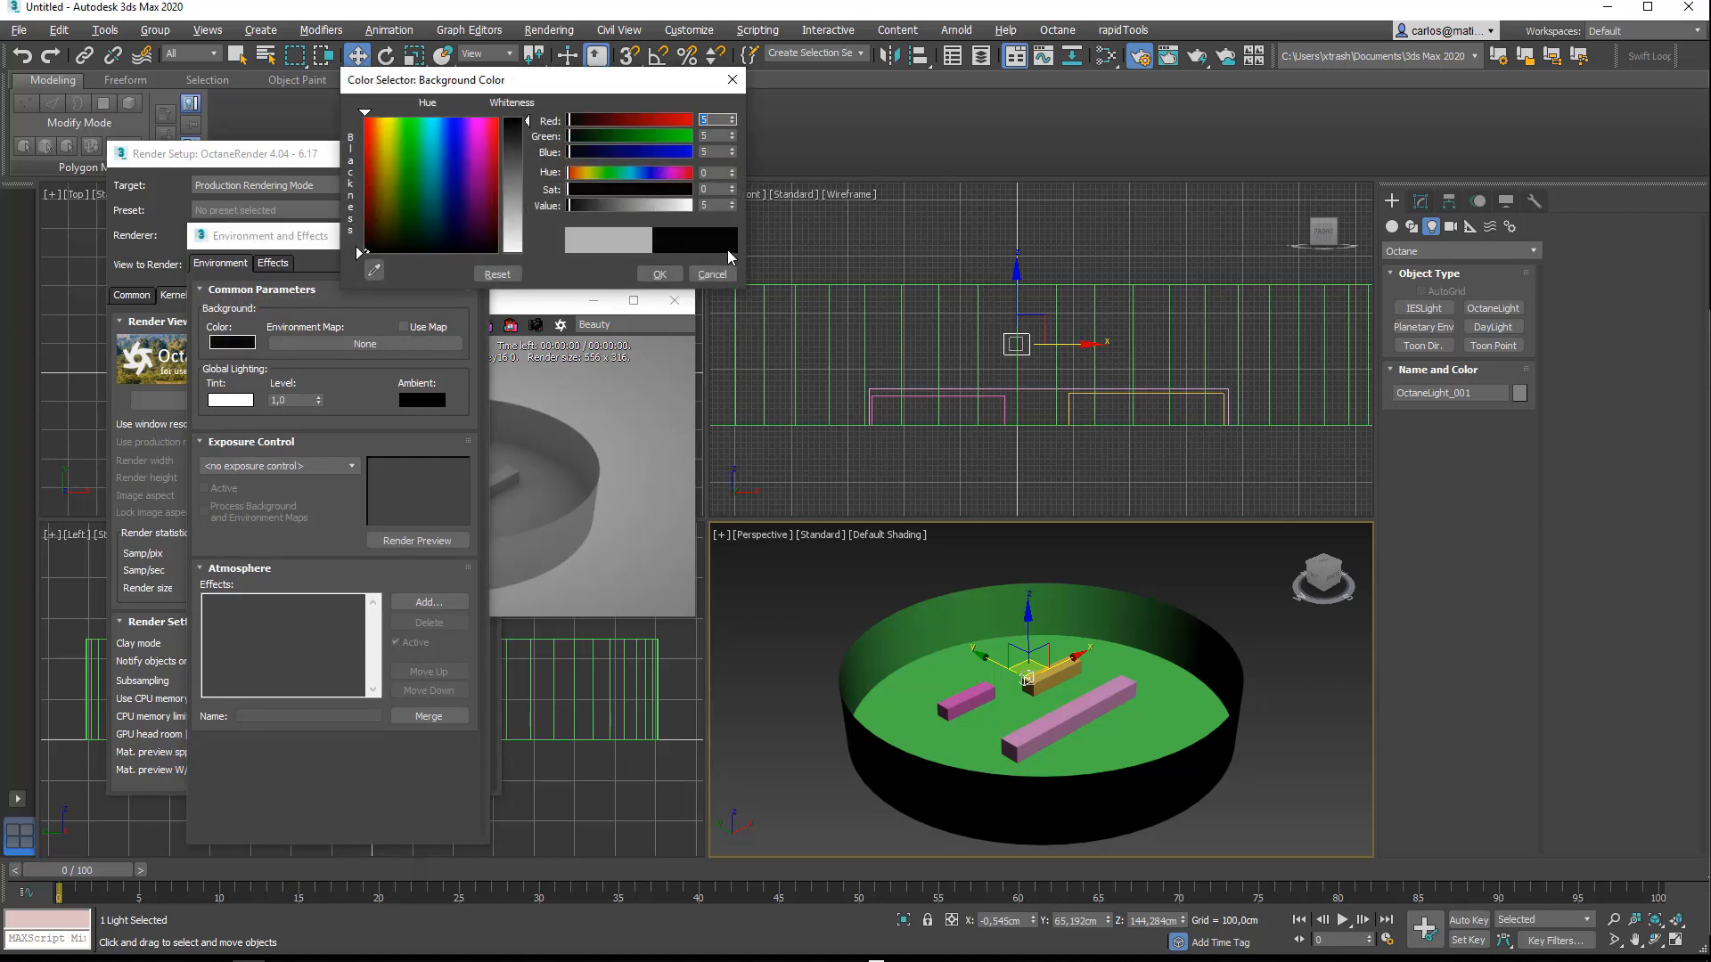
{"action": "left_click", "coordinate": [733, 202]}
{"action": "left_click", "coordinate": [660, 276]}
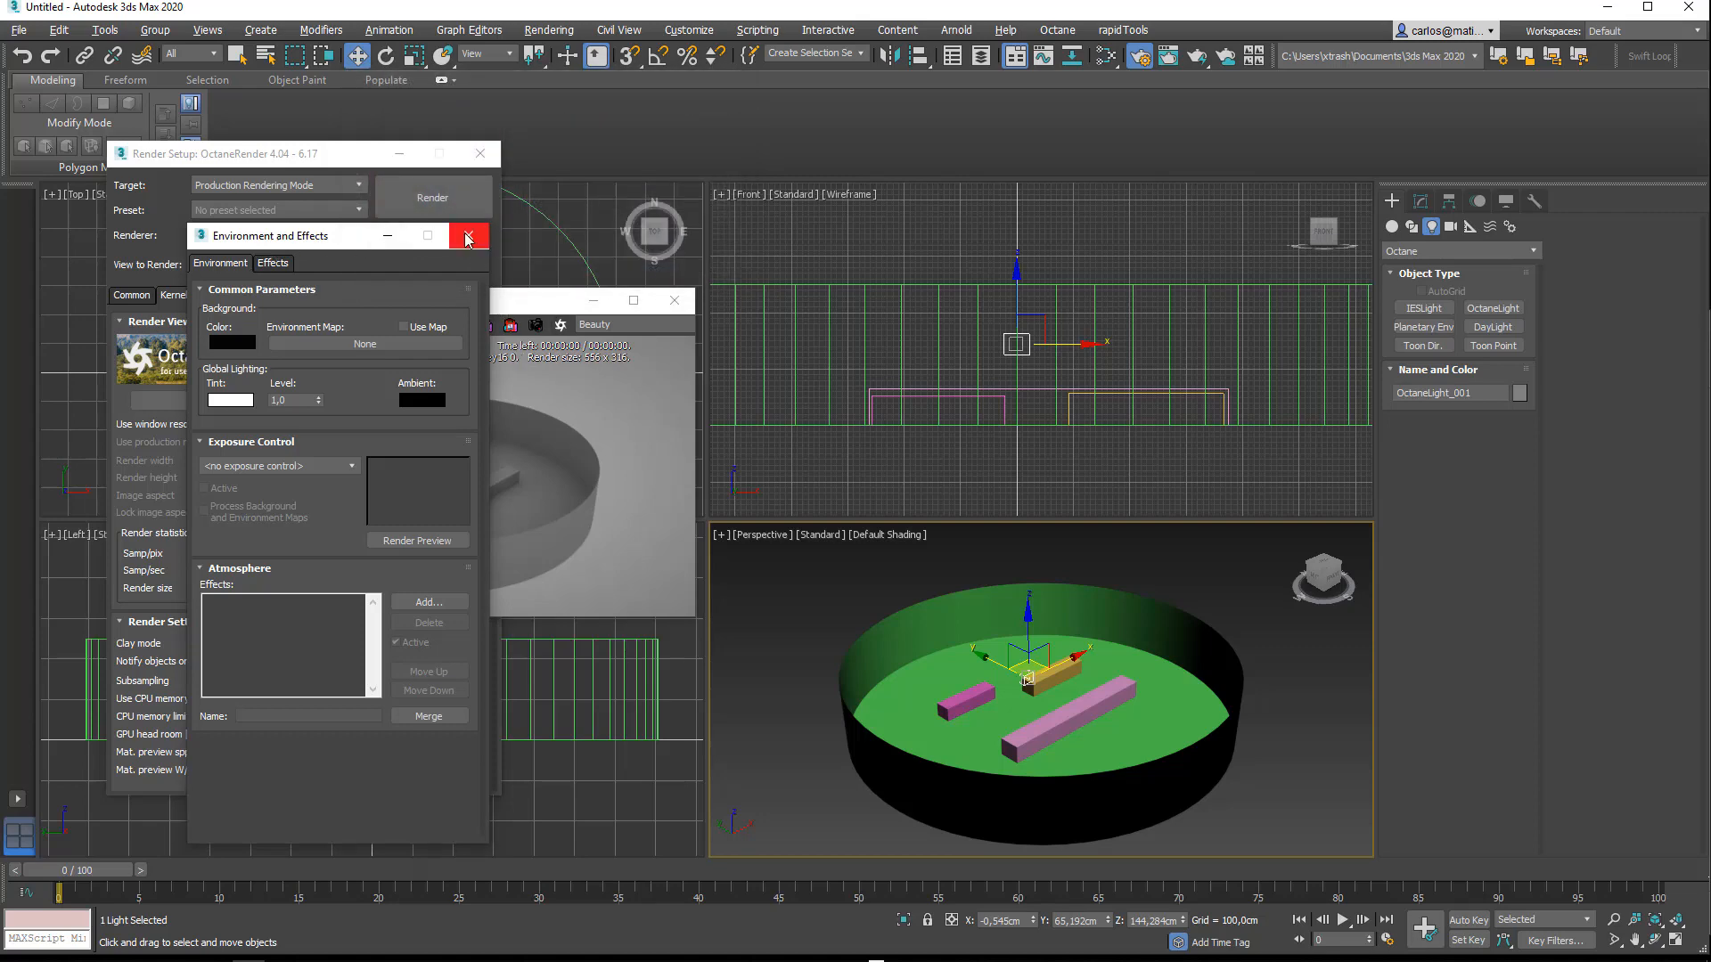
{"action": "left_click", "coordinate": [468, 236]}
{"action": "left_click", "coordinate": [286, 326]}
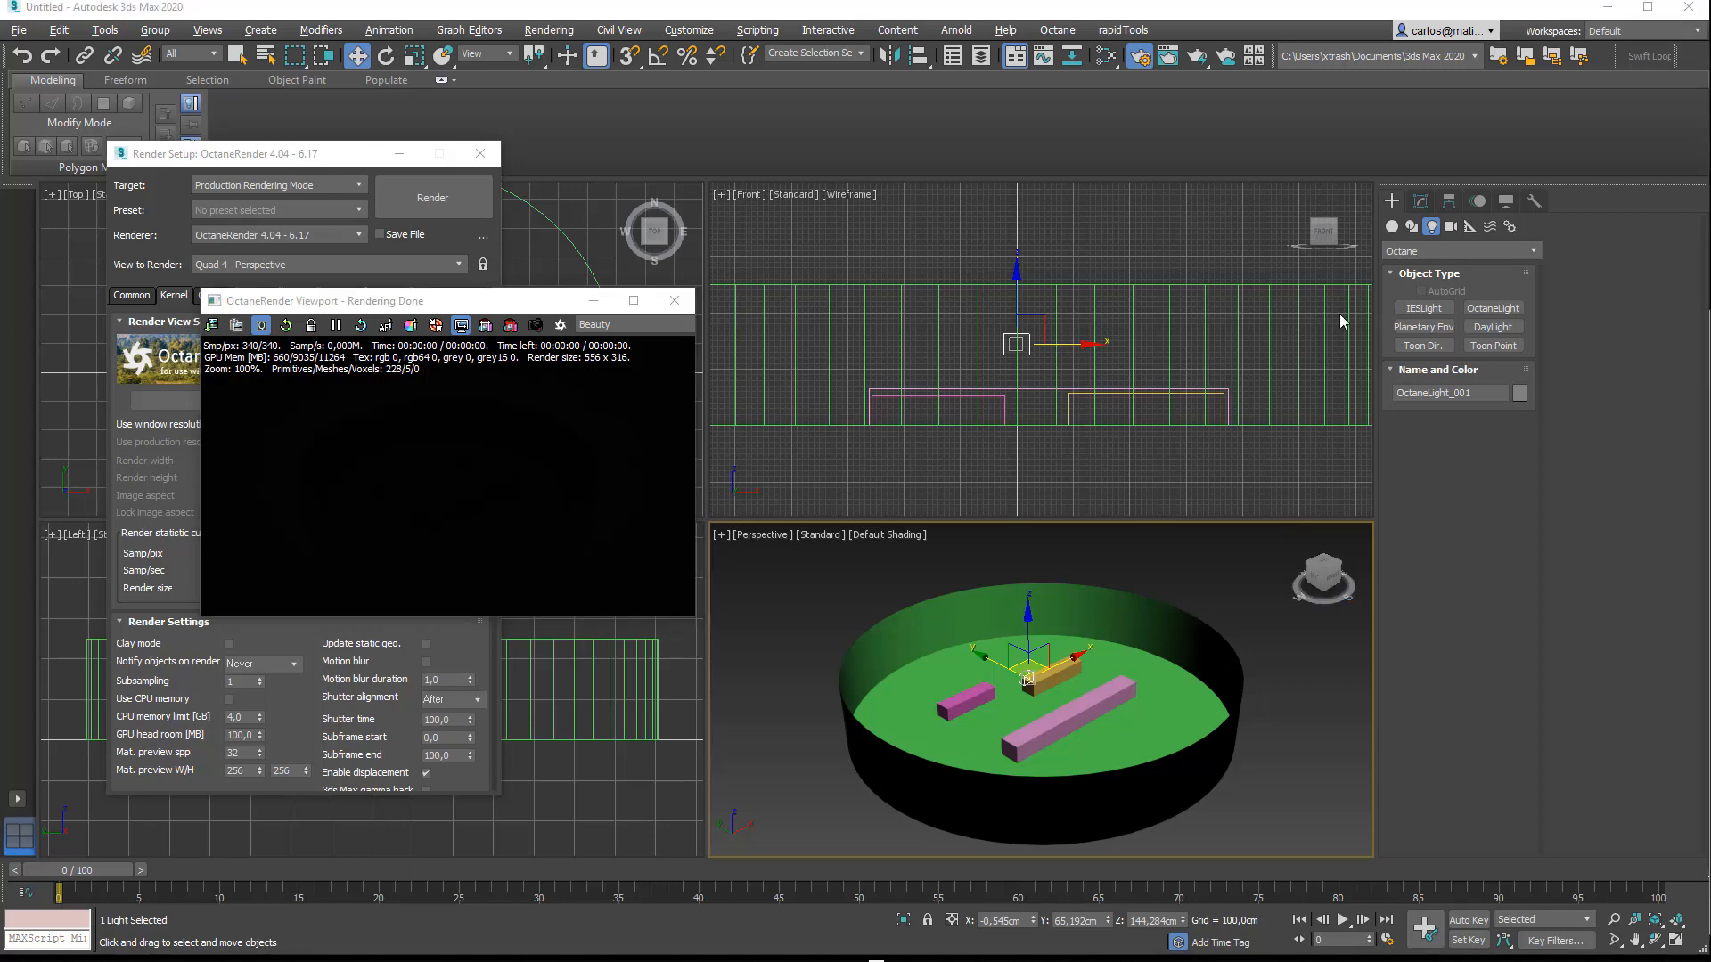
Step: Show the OctaneLight's parameters, keep the Perspective view active, and enlarge the Octane render view to about 745 × 461 pixels
{"action": "left_click", "coordinate": [1420, 201]}
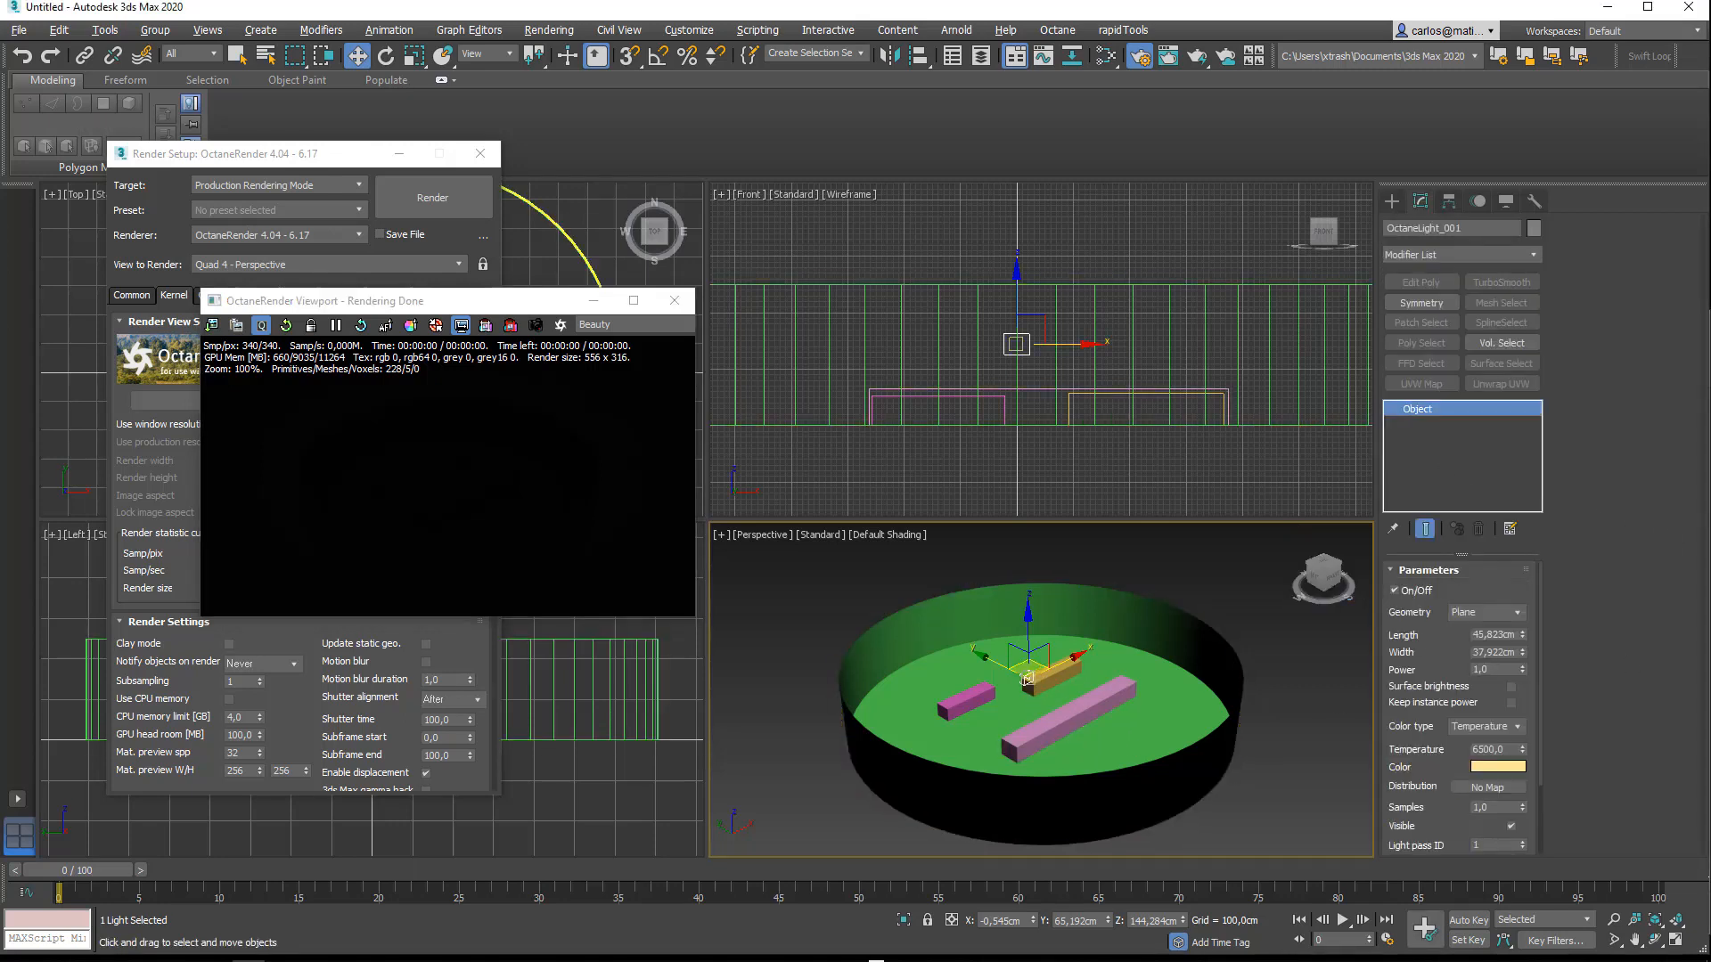
{"action": "left_click", "coordinate": [1031, 329]}
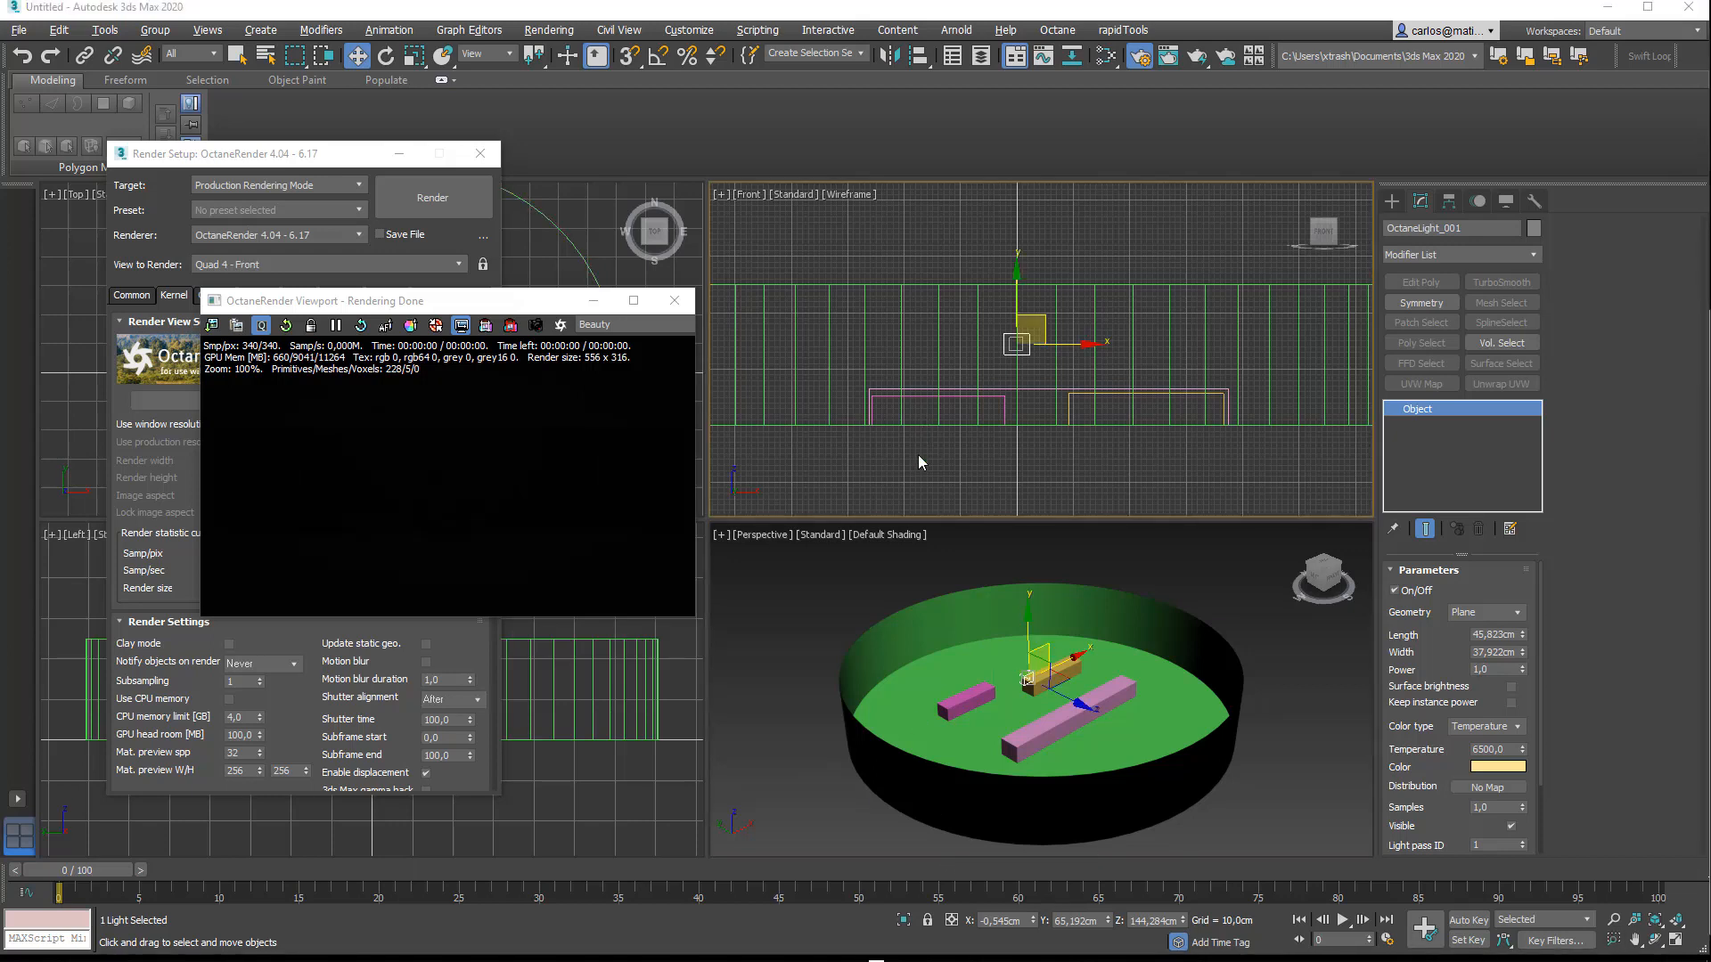
{"action": "right_click", "coordinate": [853, 590]}
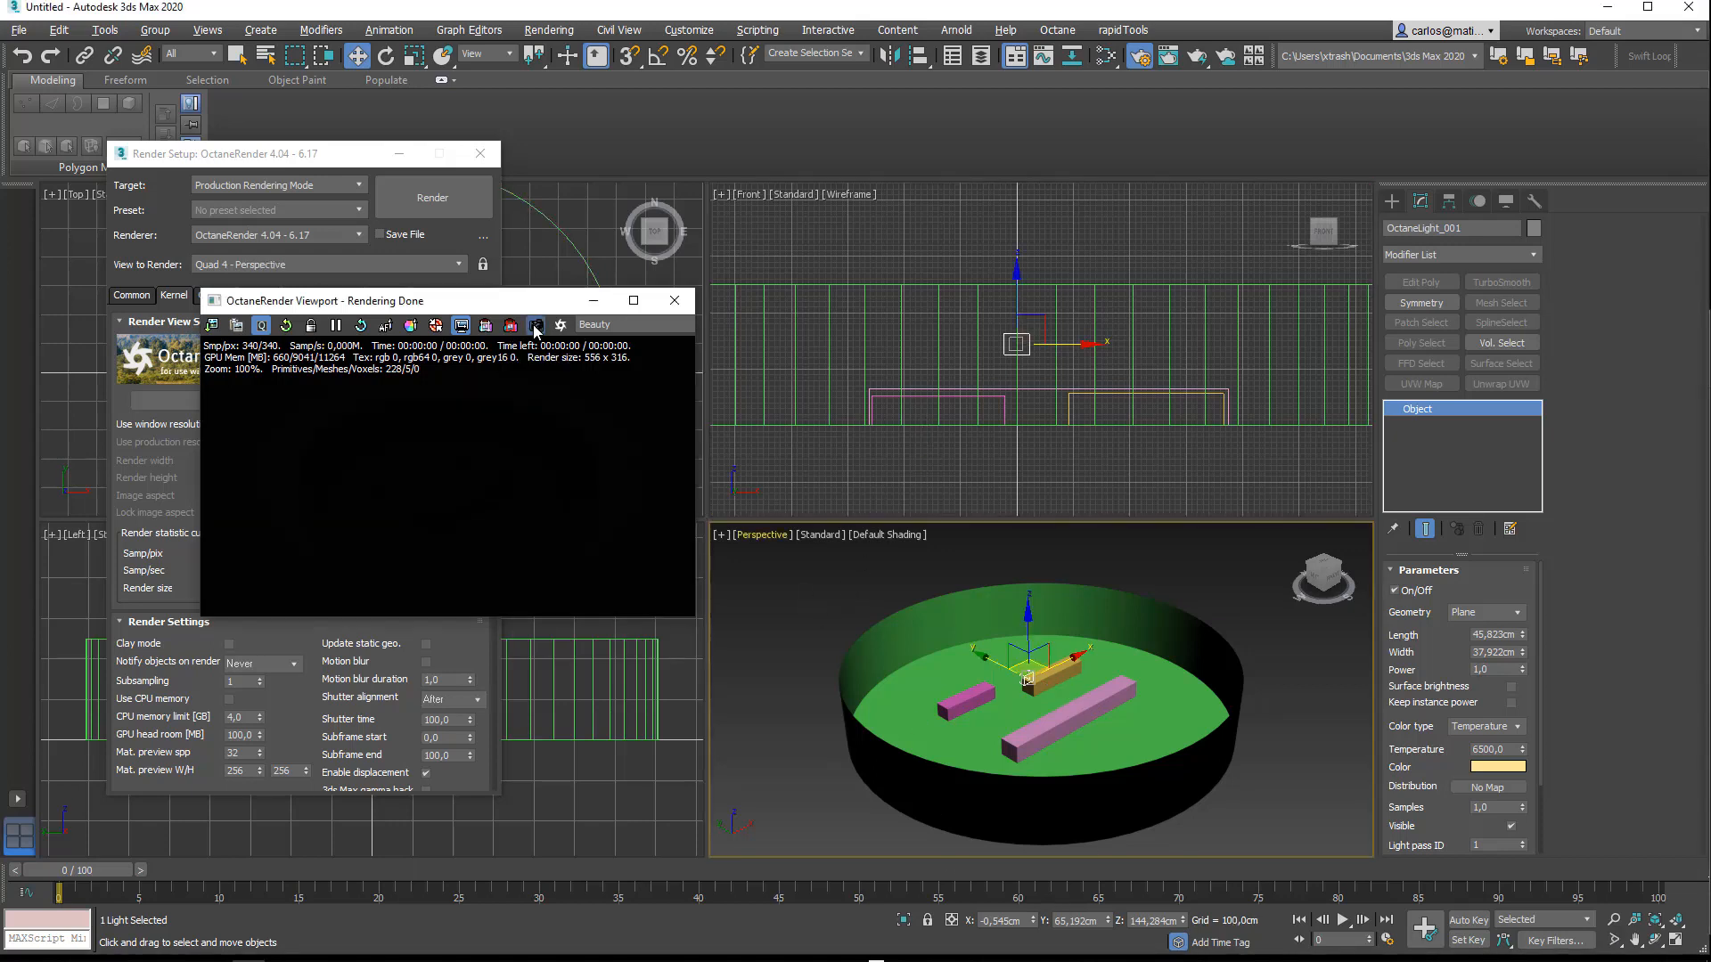
{"action": "left_click_drag", "start_coordinate": [539, 302], "coordinate": [389, 161]}
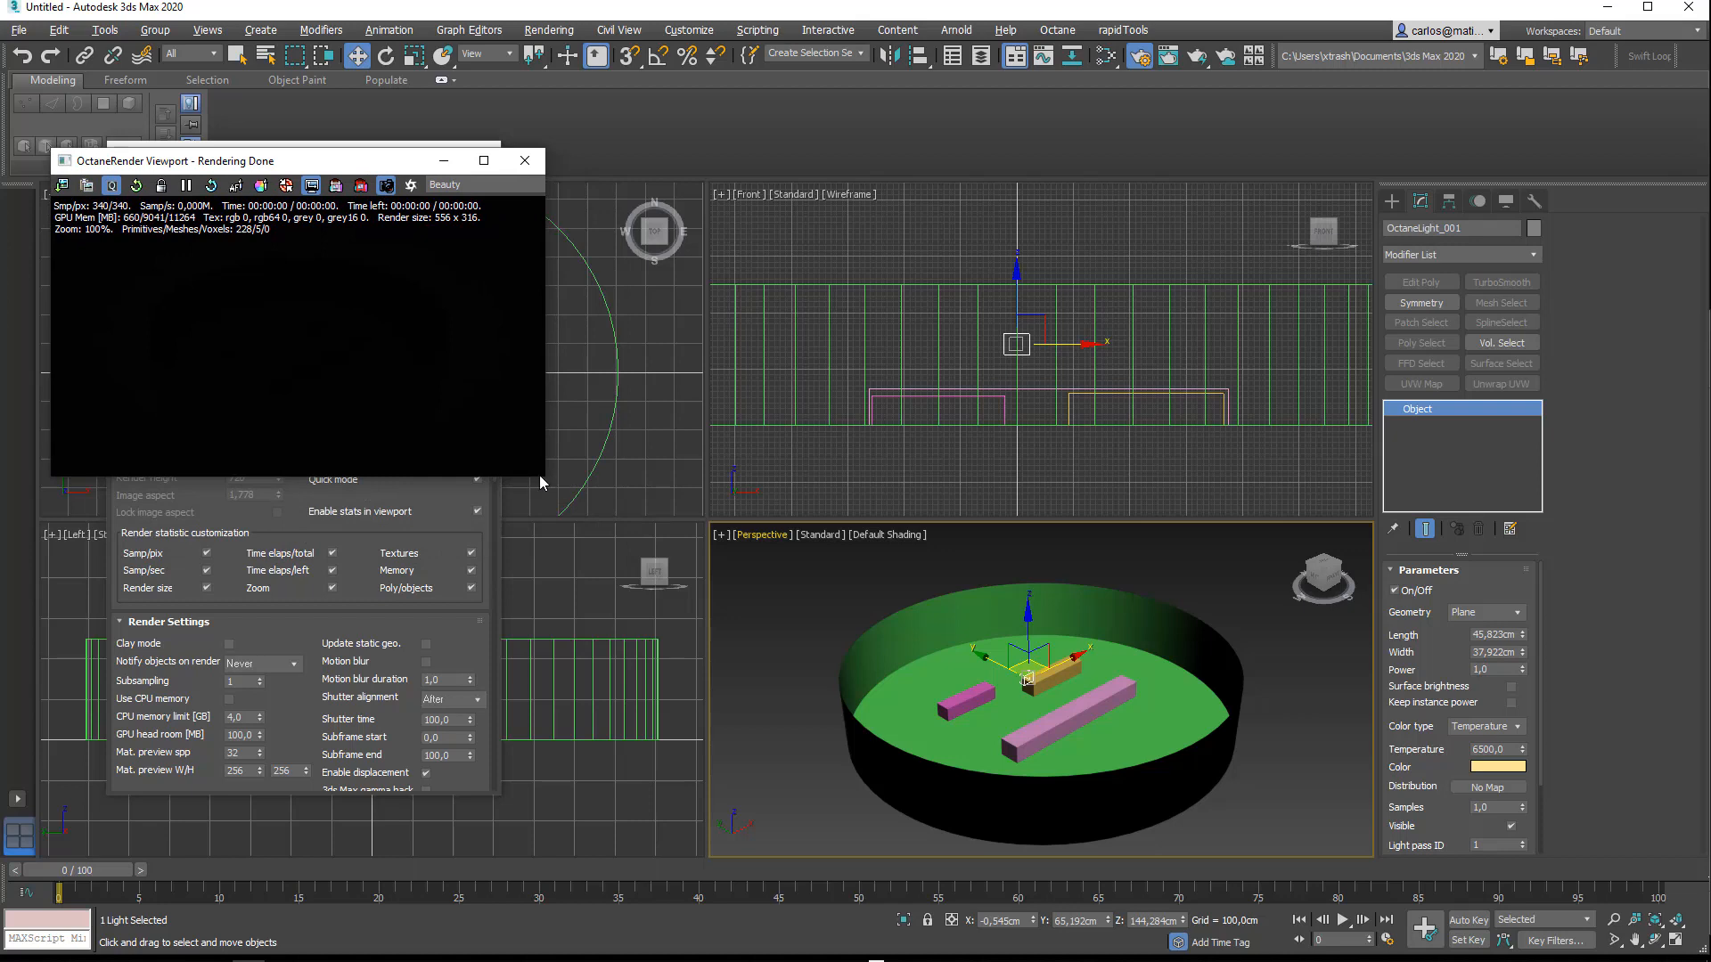
{"action": "left_click_drag", "start_coordinate": [540, 477], "coordinate": [714, 606]}
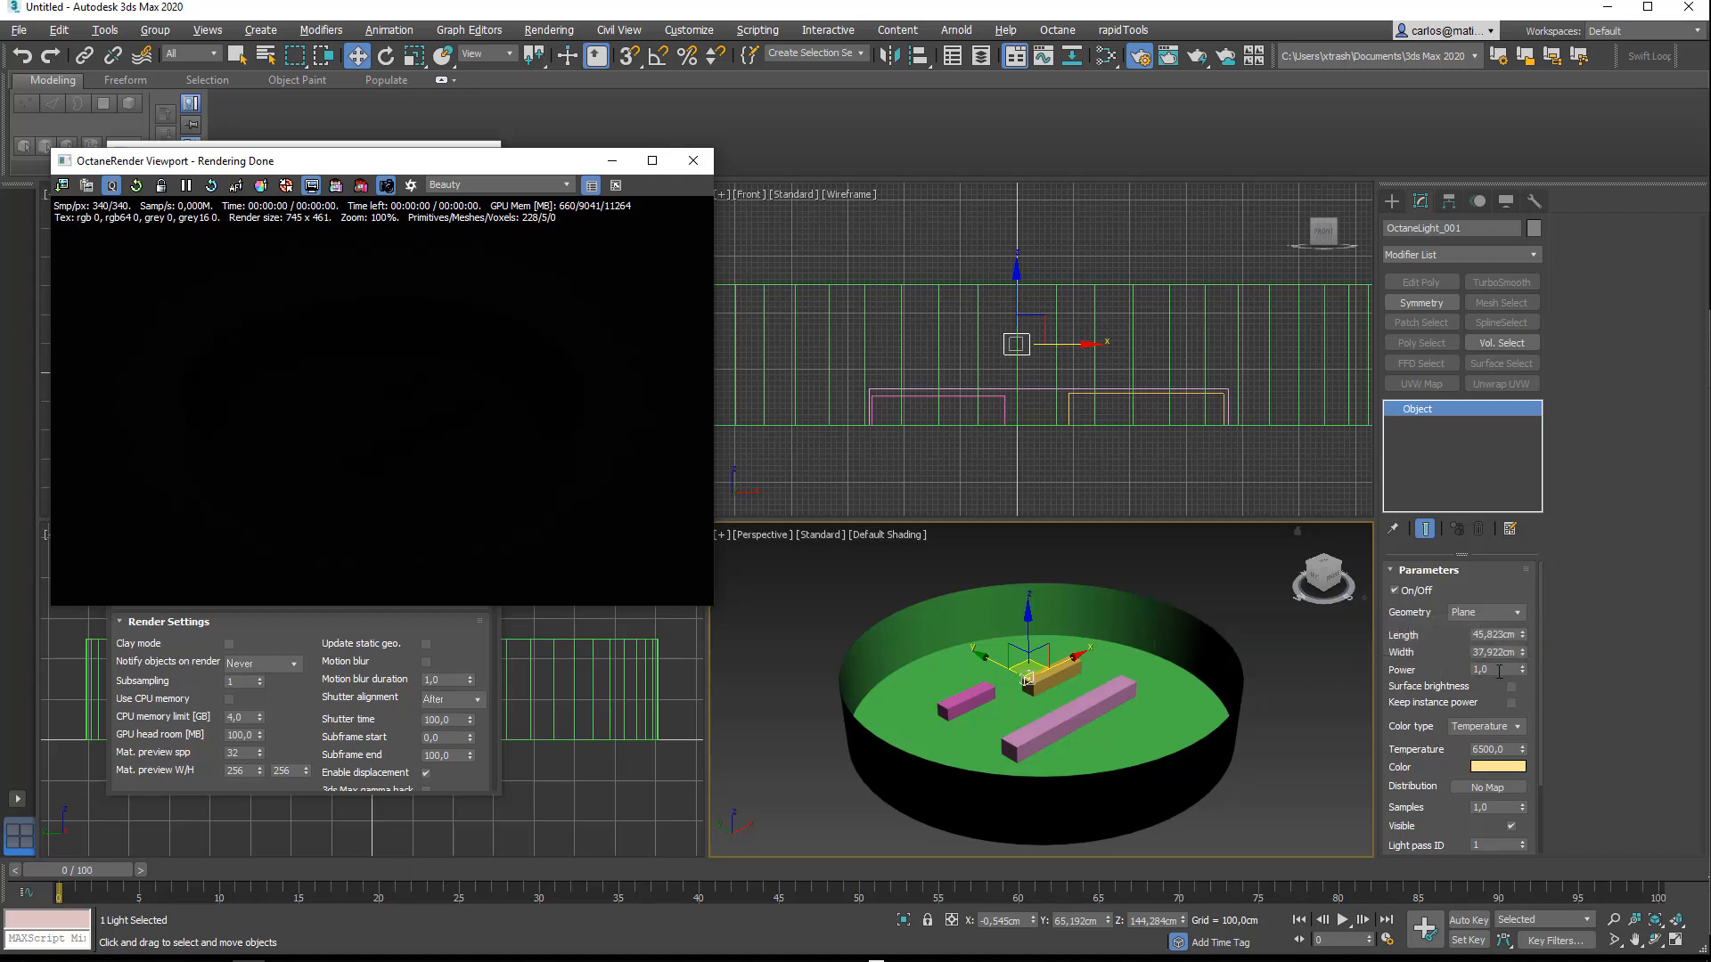
Step: Set the OctaneLight's power to 500
{"action": "left_click_drag", "start_coordinate": [1522, 670], "coordinate": [1515, 304]}
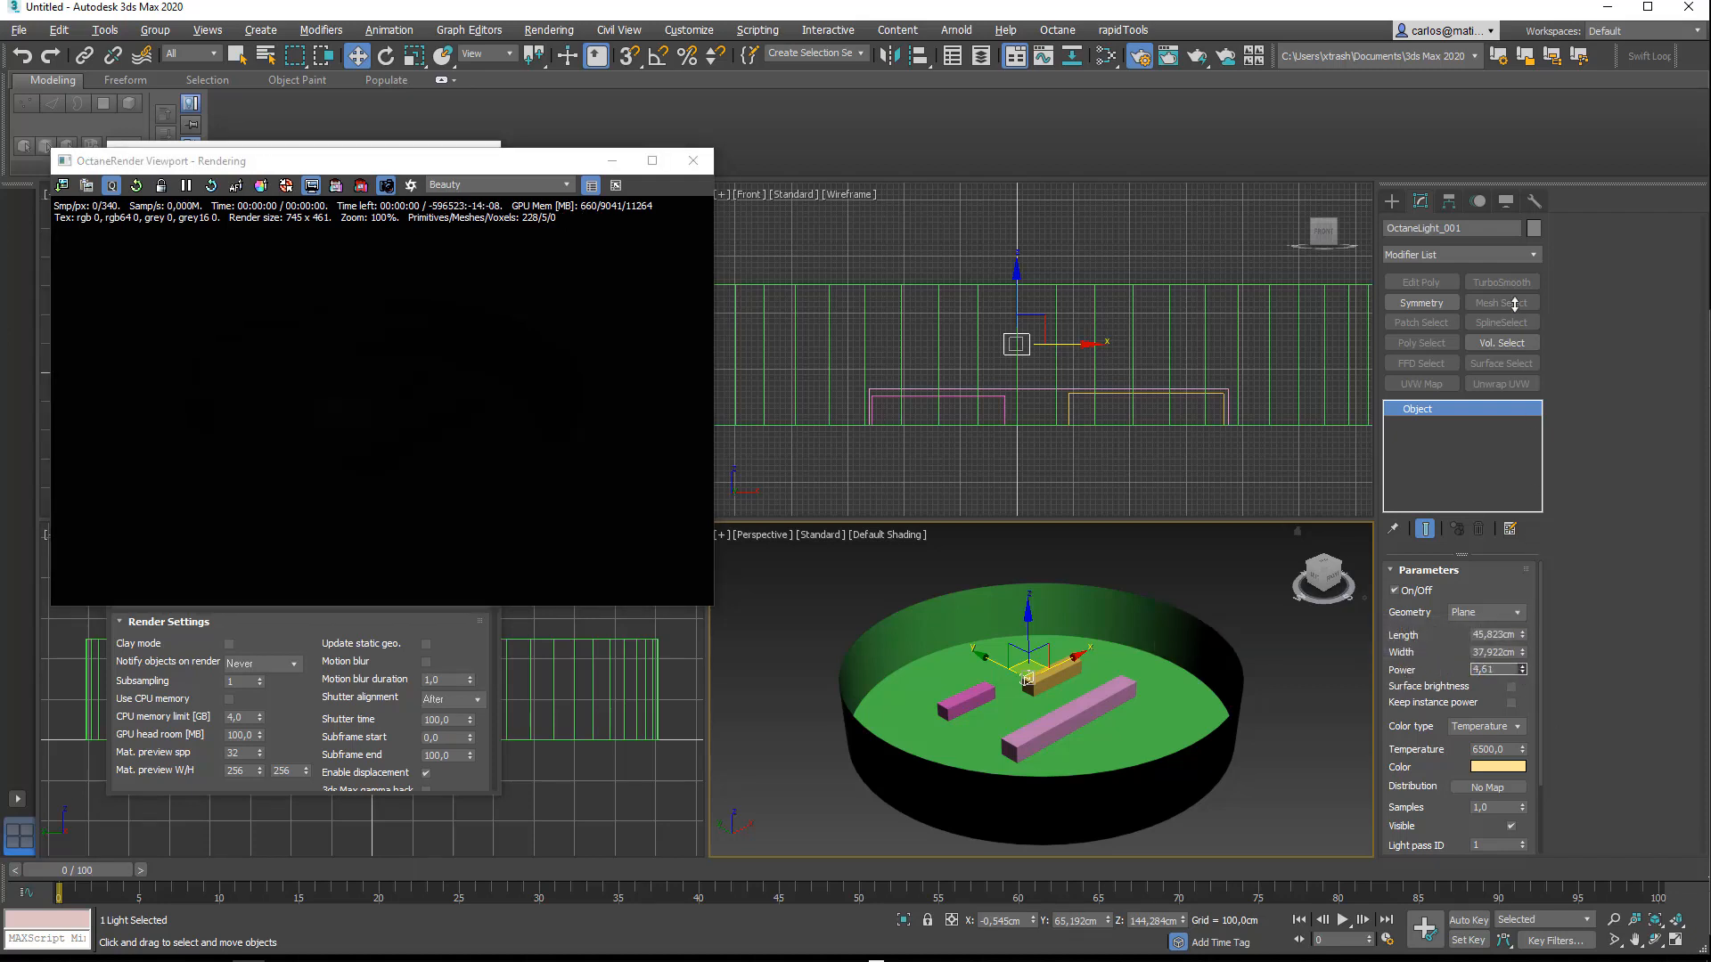
{"action": "left_click_drag", "start_coordinate": [1471, 729], "coordinate": [1061, 70]}
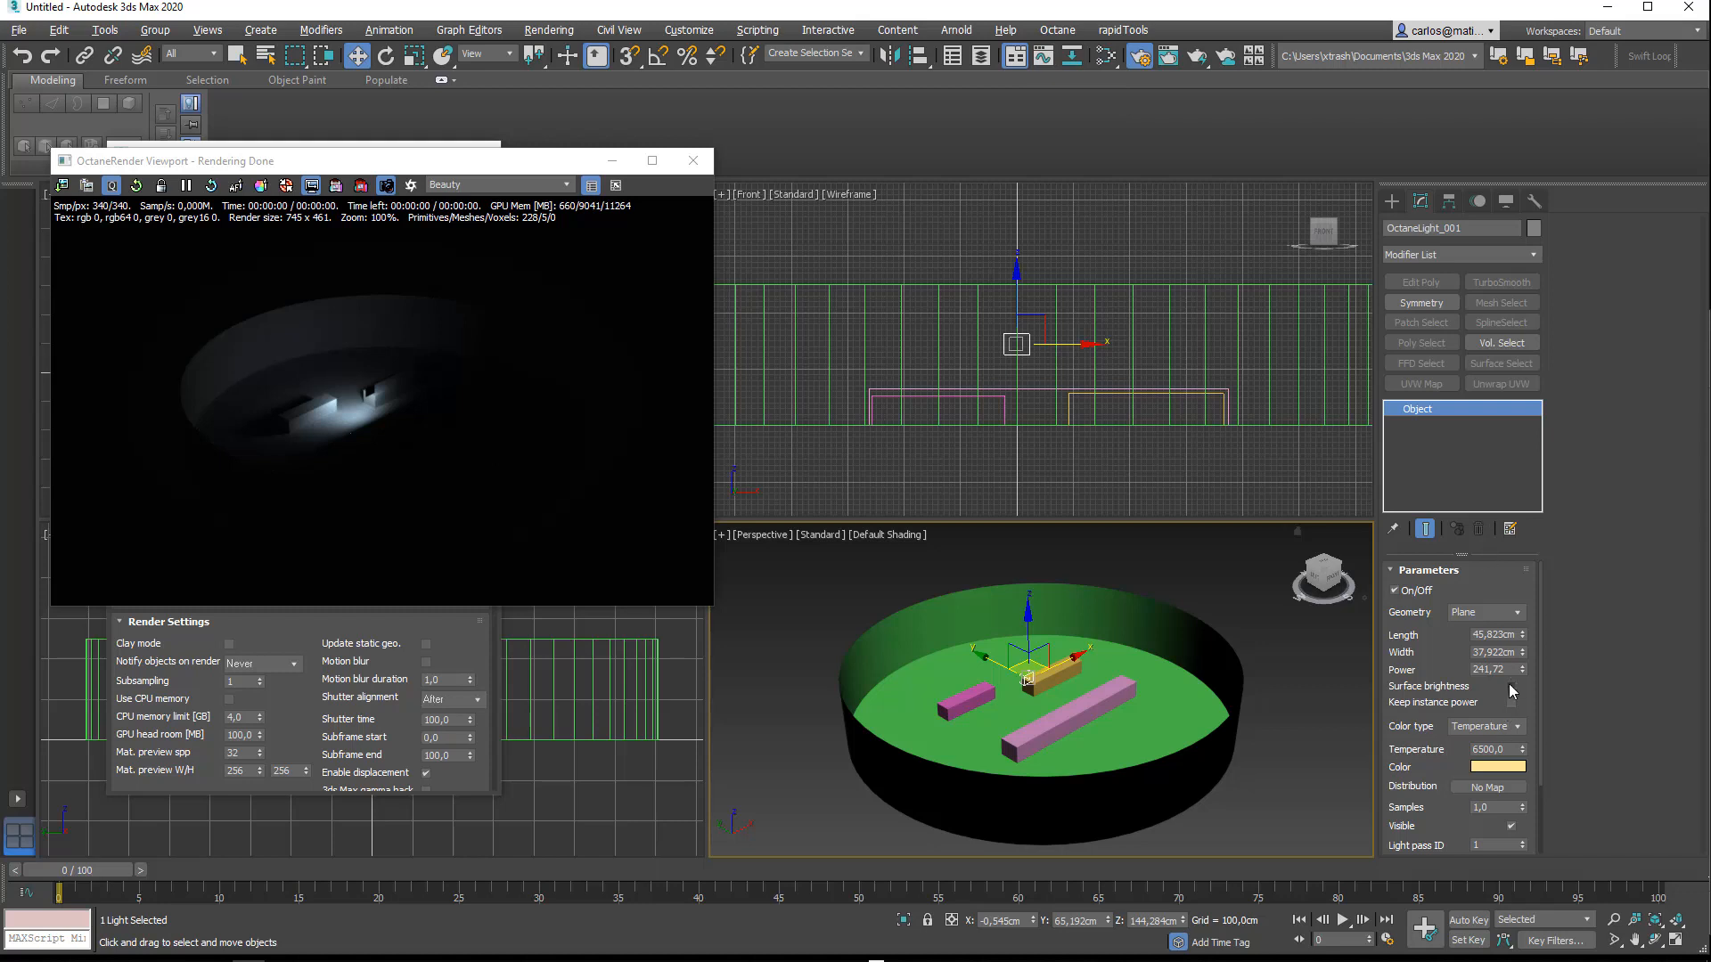
{"action": "left_click_drag", "start_coordinate": [1508, 670], "coordinate": [1339, 660]}
{"action": "type", "text": "500"}
{"action": "key", "text": "Return"}
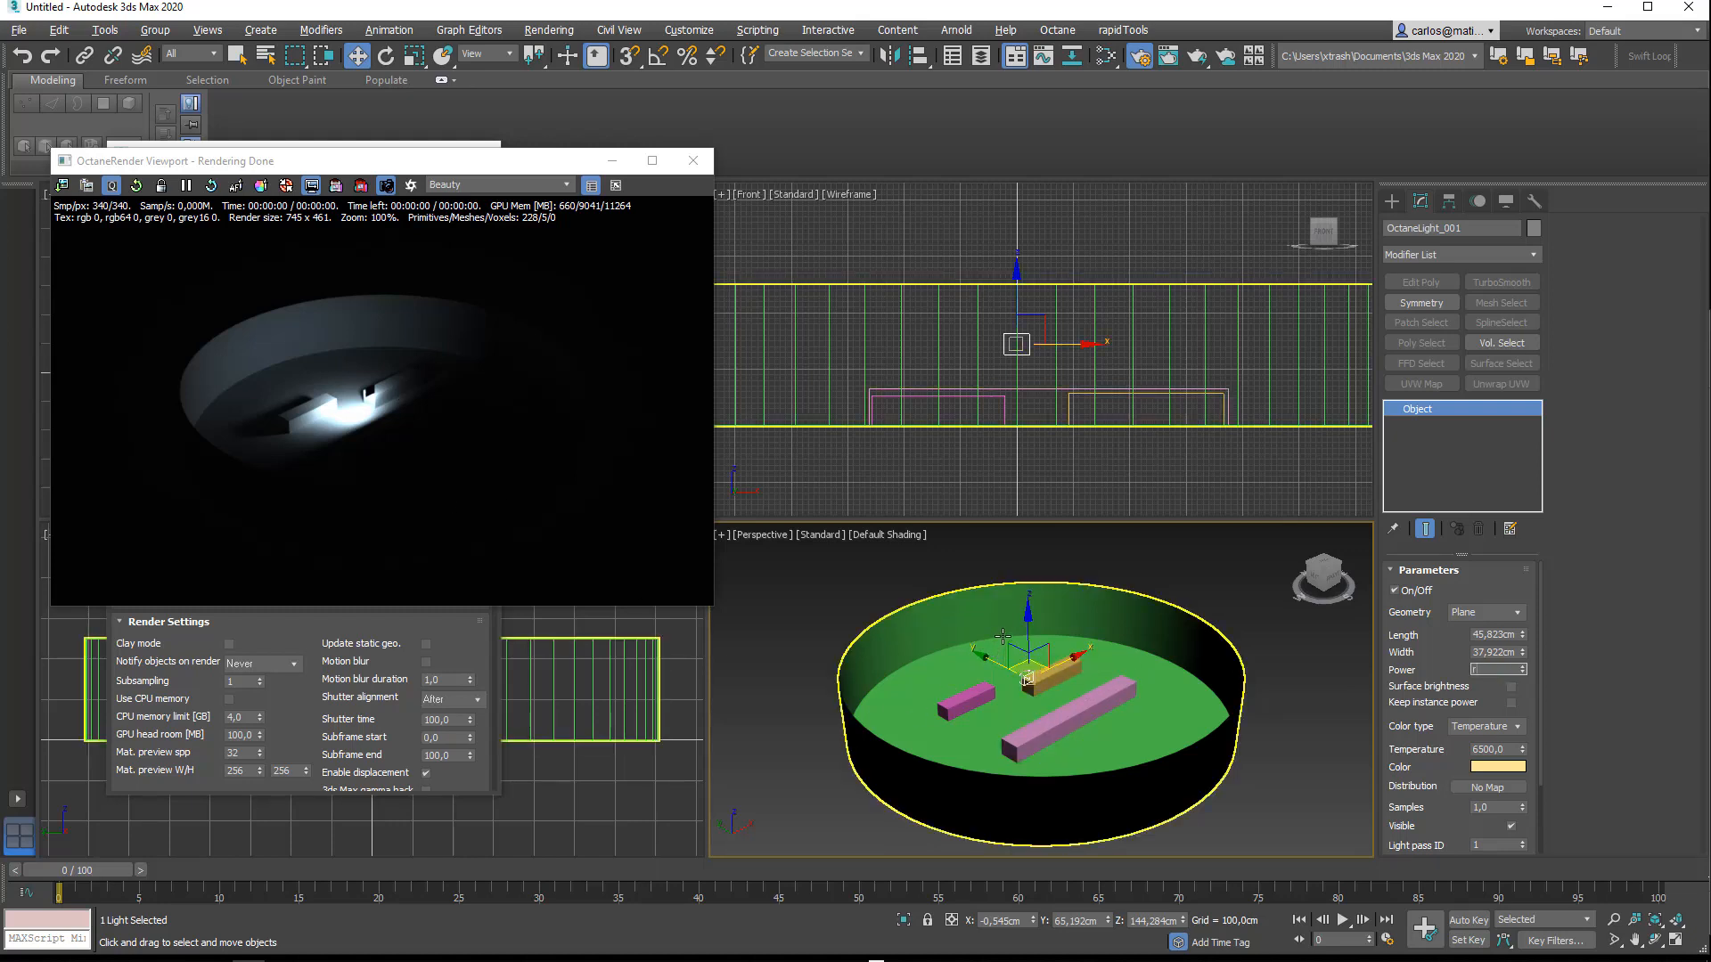
Step: Try rotating the OctaneLight about its X axis by about 18° in the Perspective view, checking the live render
{"action": "right_click", "coordinate": [1003, 636]}
{"action": "left_click", "coordinate": [1033, 660]}
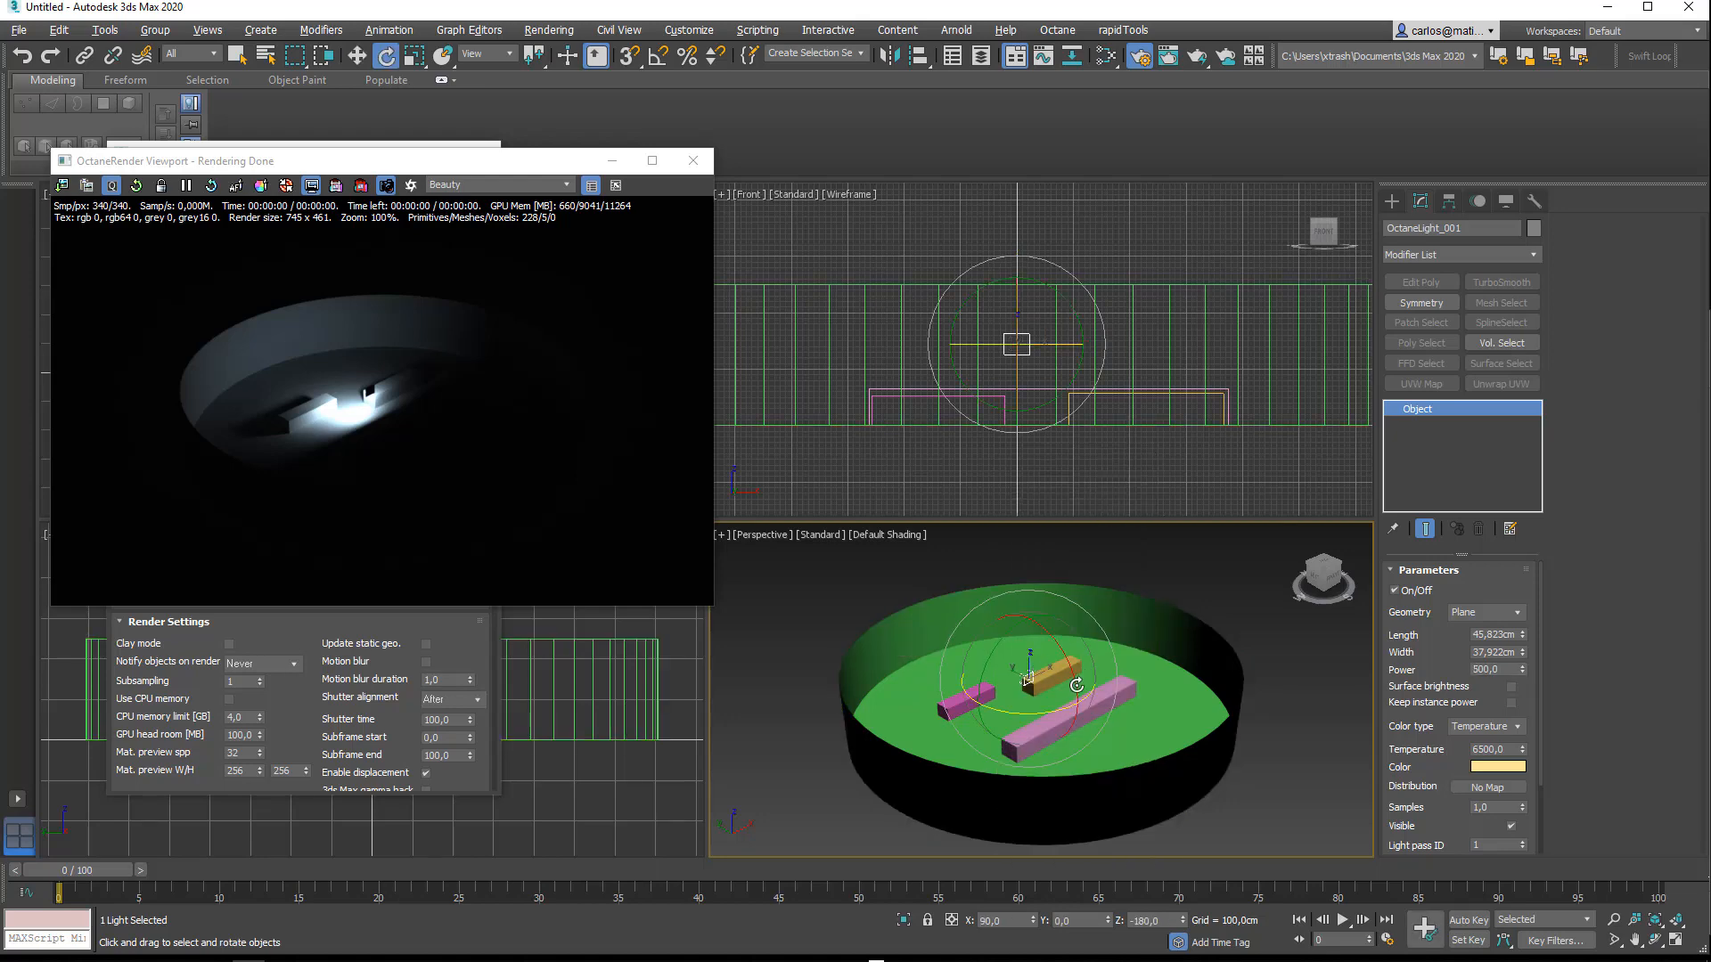
{"action": "left_click_drag", "start_coordinate": [1076, 685], "coordinate": [1127, 715]}
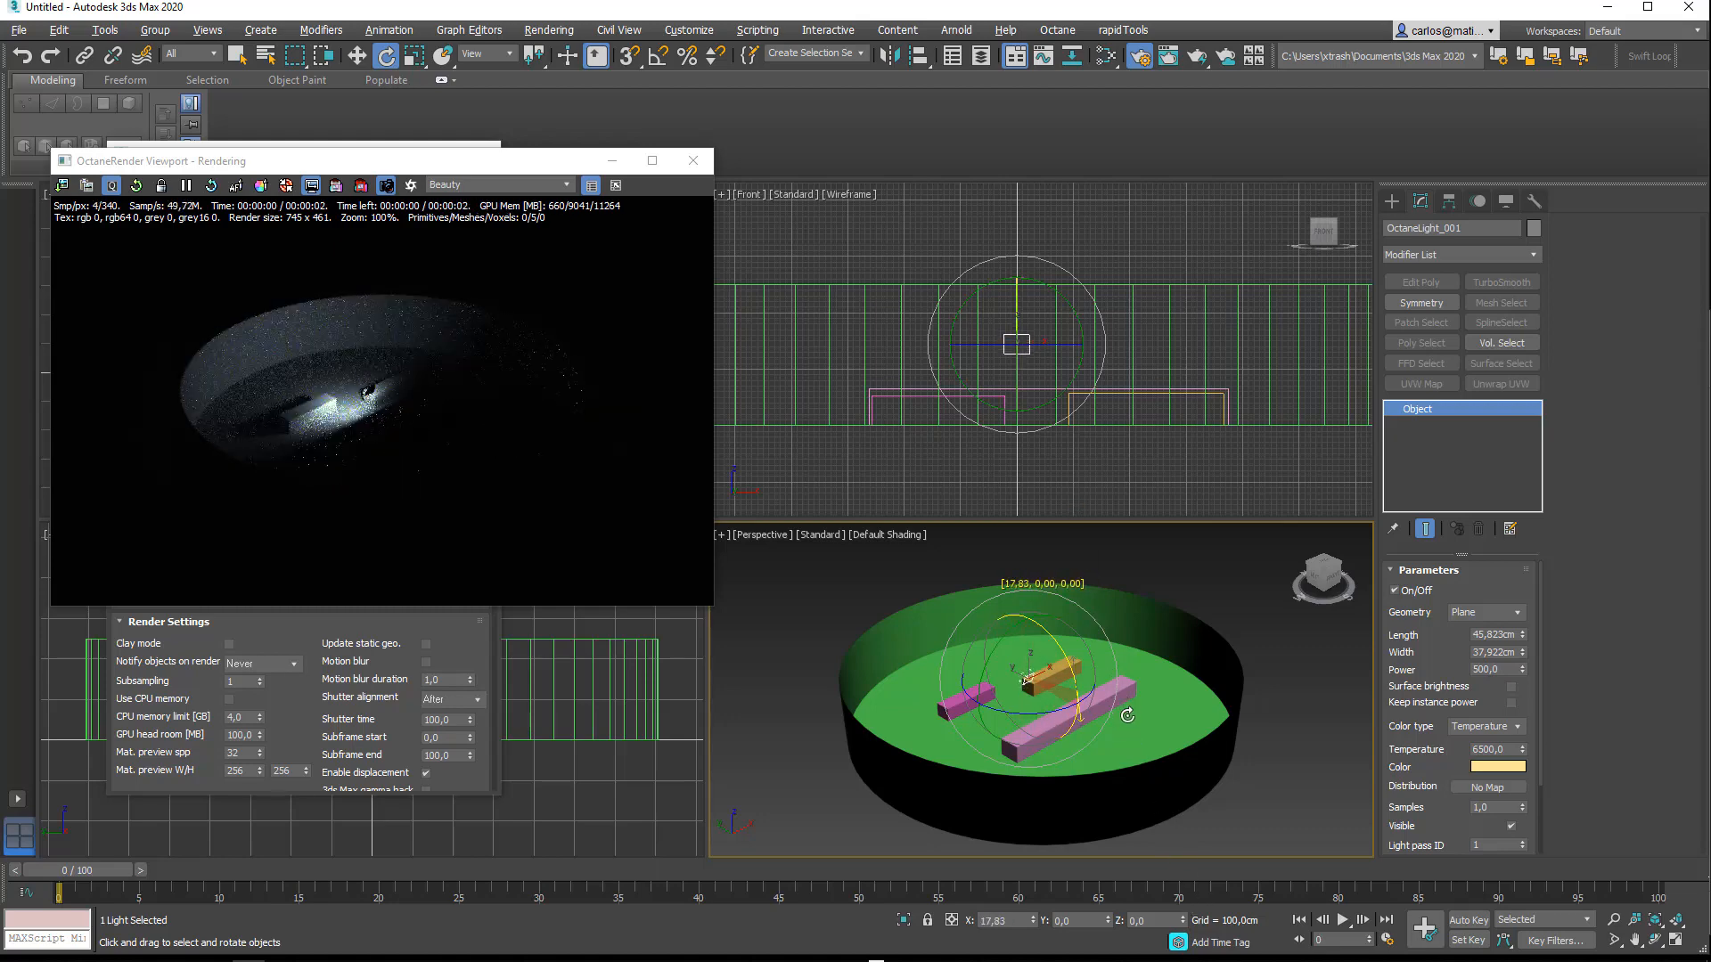
{"action": "key", "text": "r"}
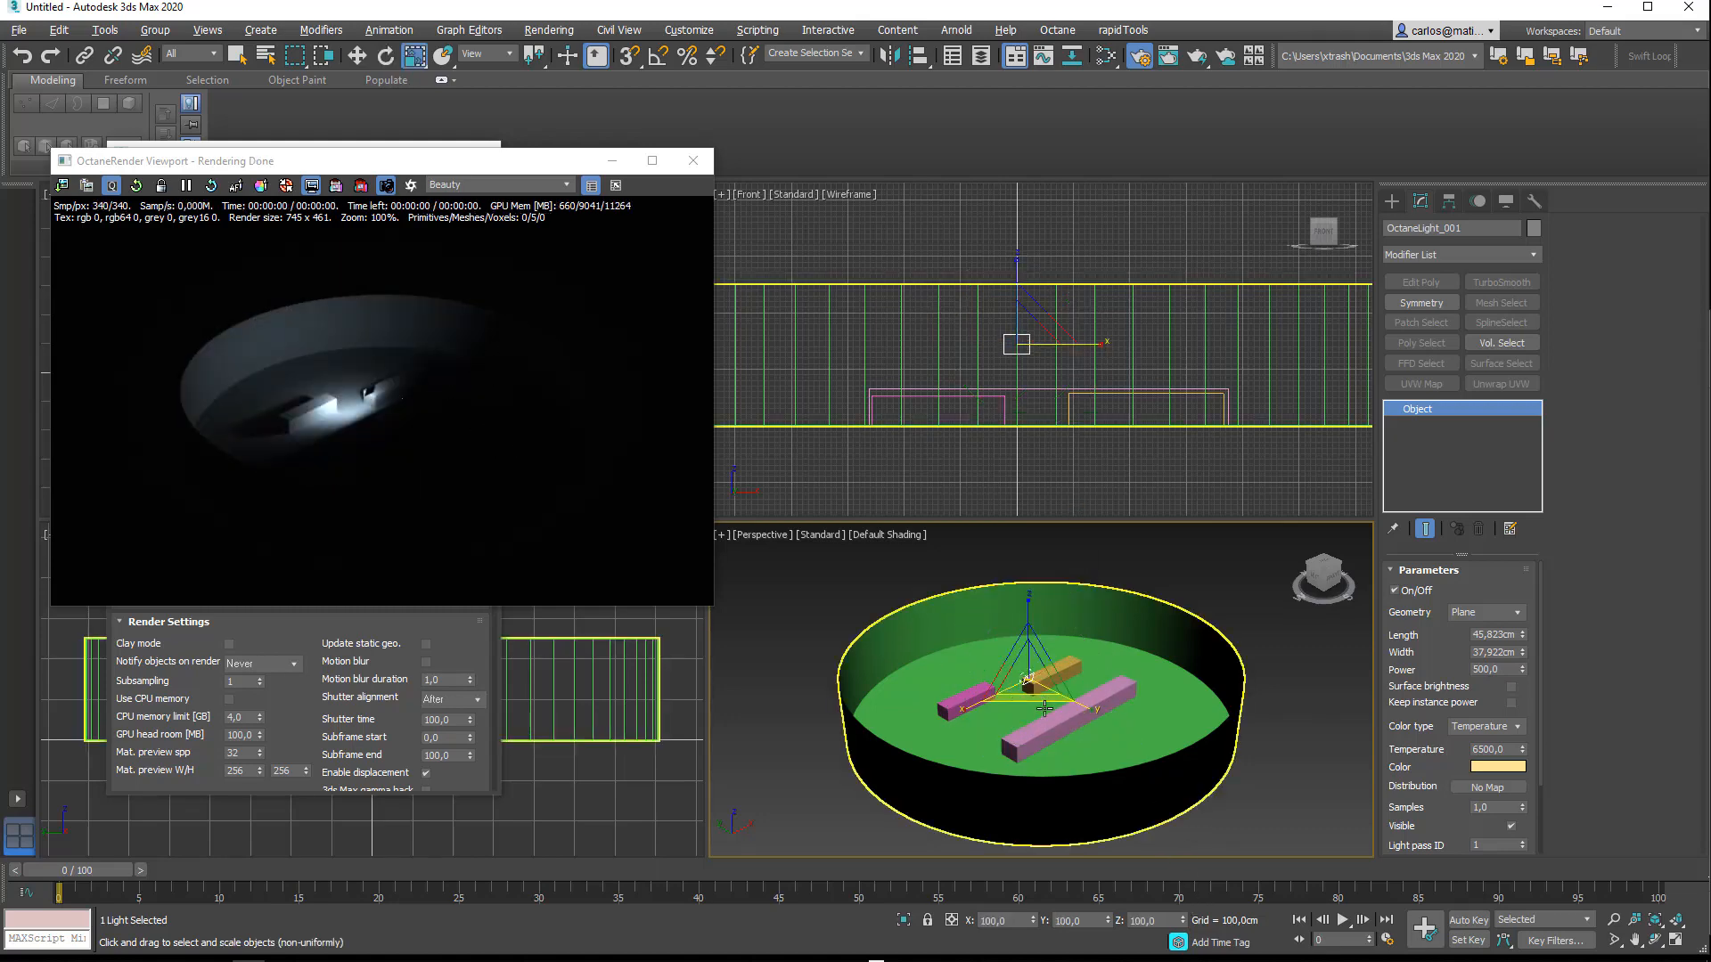
{"action": "key", "text": "e"}
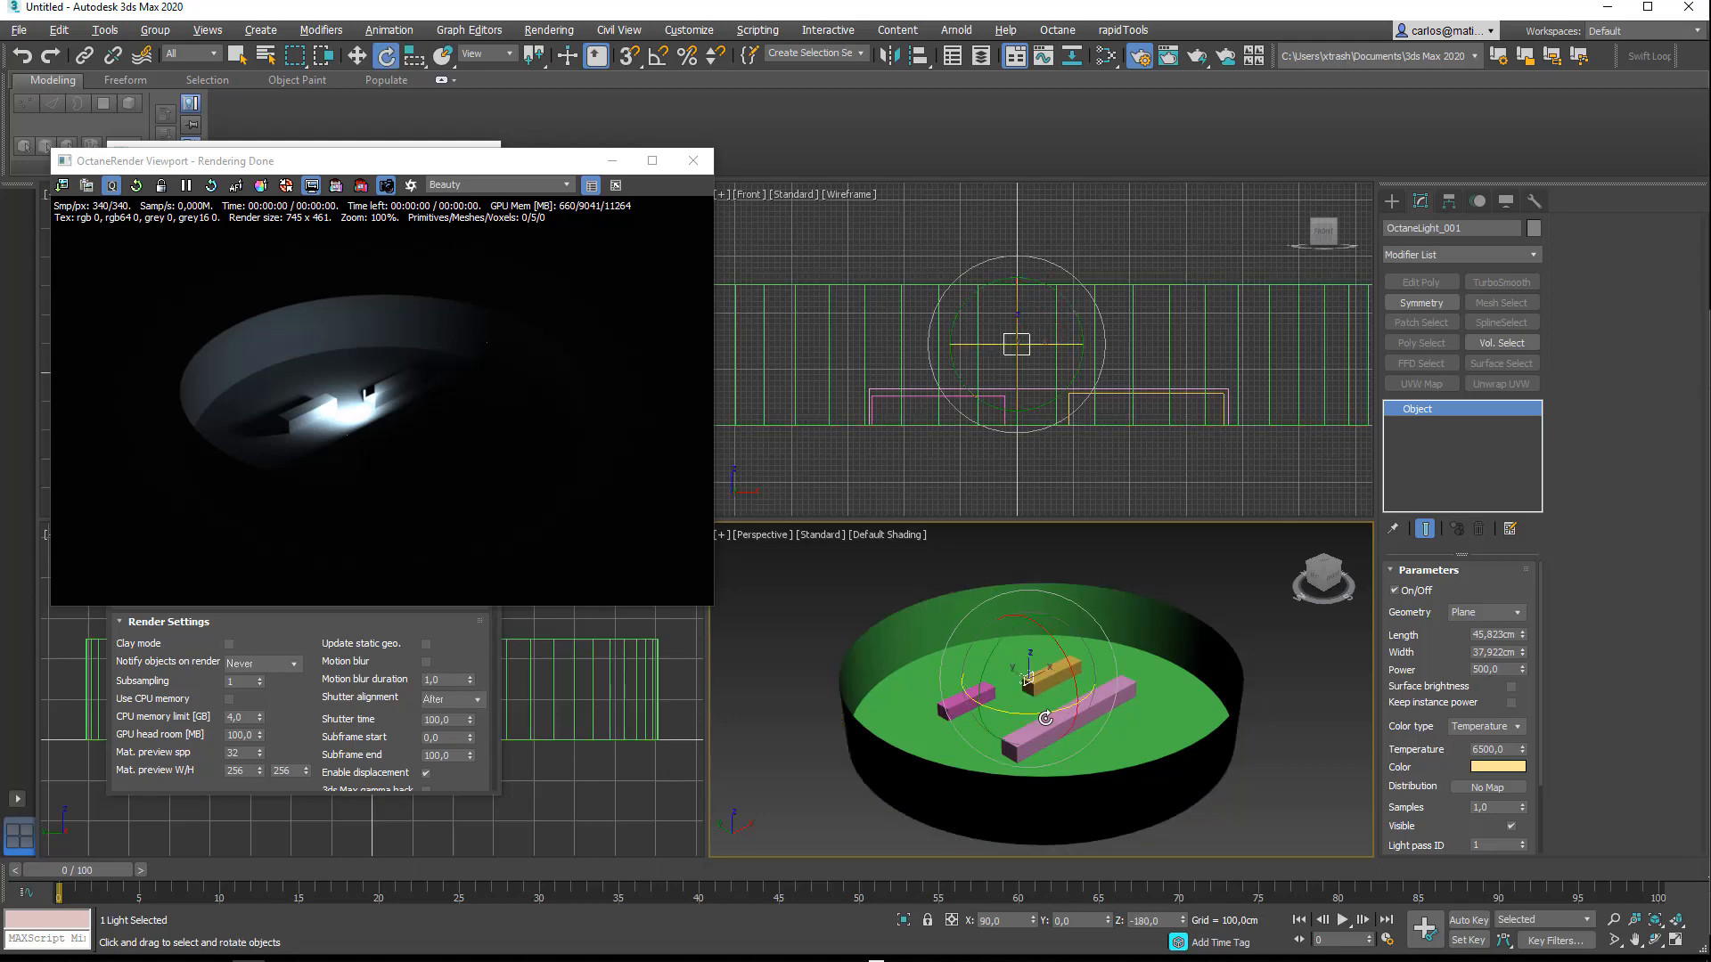
{"action": "left_click_drag", "start_coordinate": [1045, 719], "coordinate": [1026, 715]}
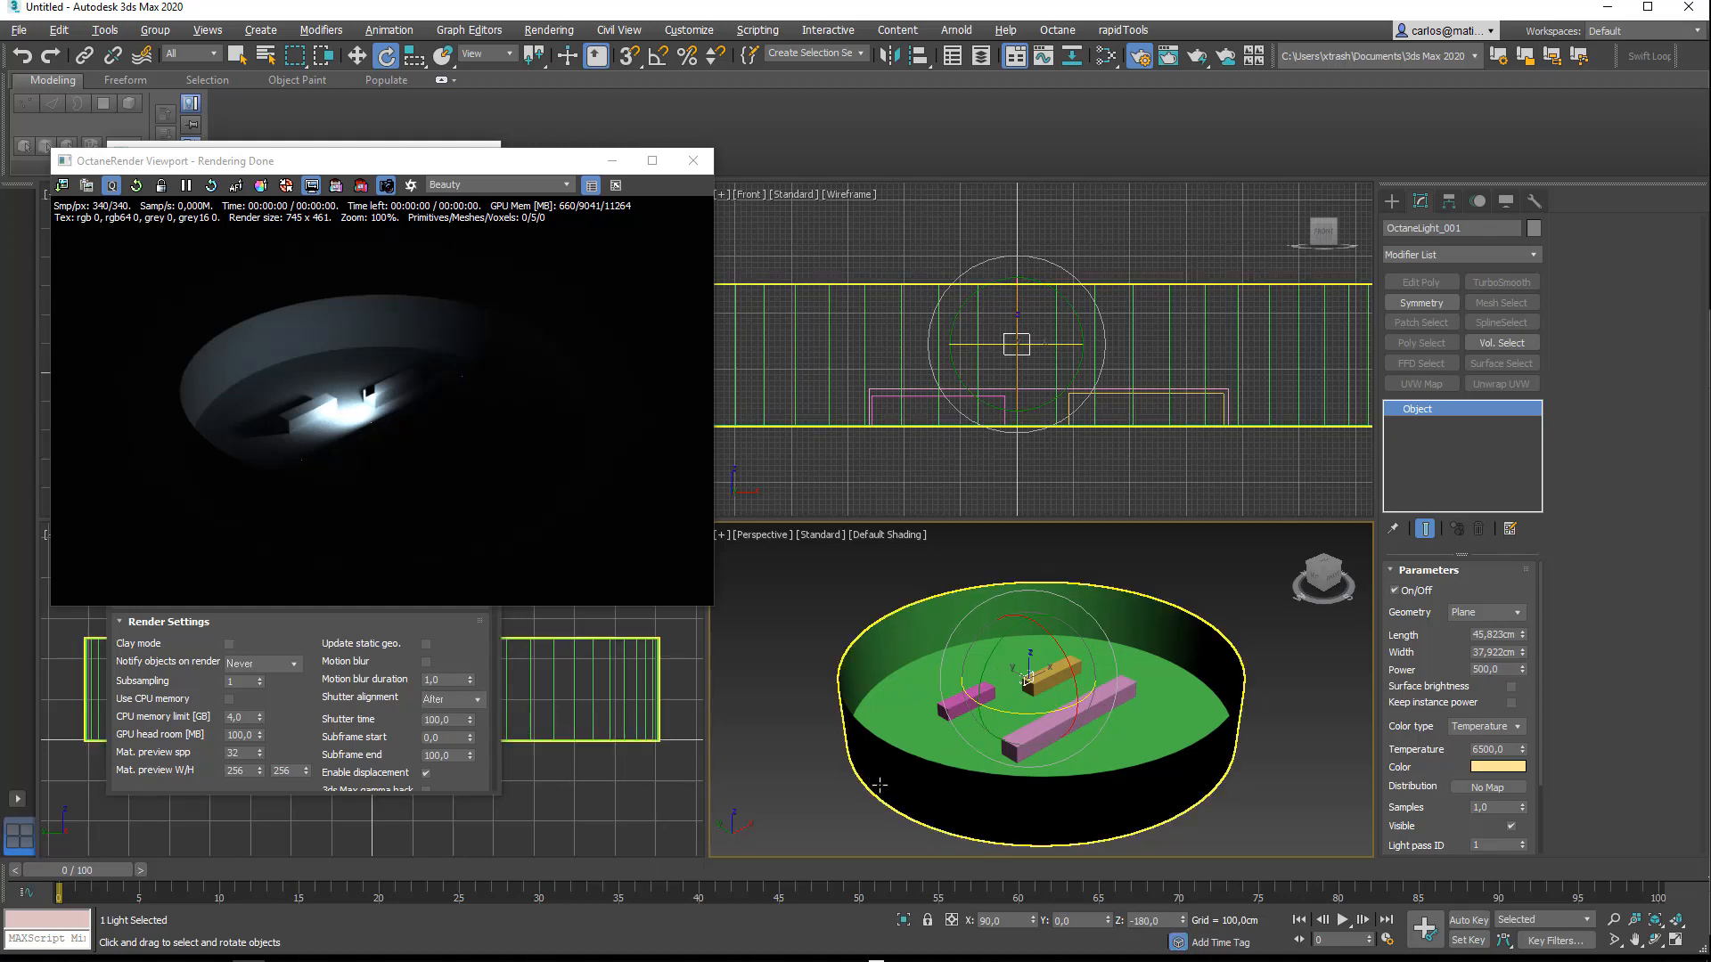
Step: Assign an OctaneRender RGB image map to the OctaneLight's distribution
{"action": "scroll", "coordinate": [1410, 709], "scroll_direction": "down", "scroll_amount": 3}
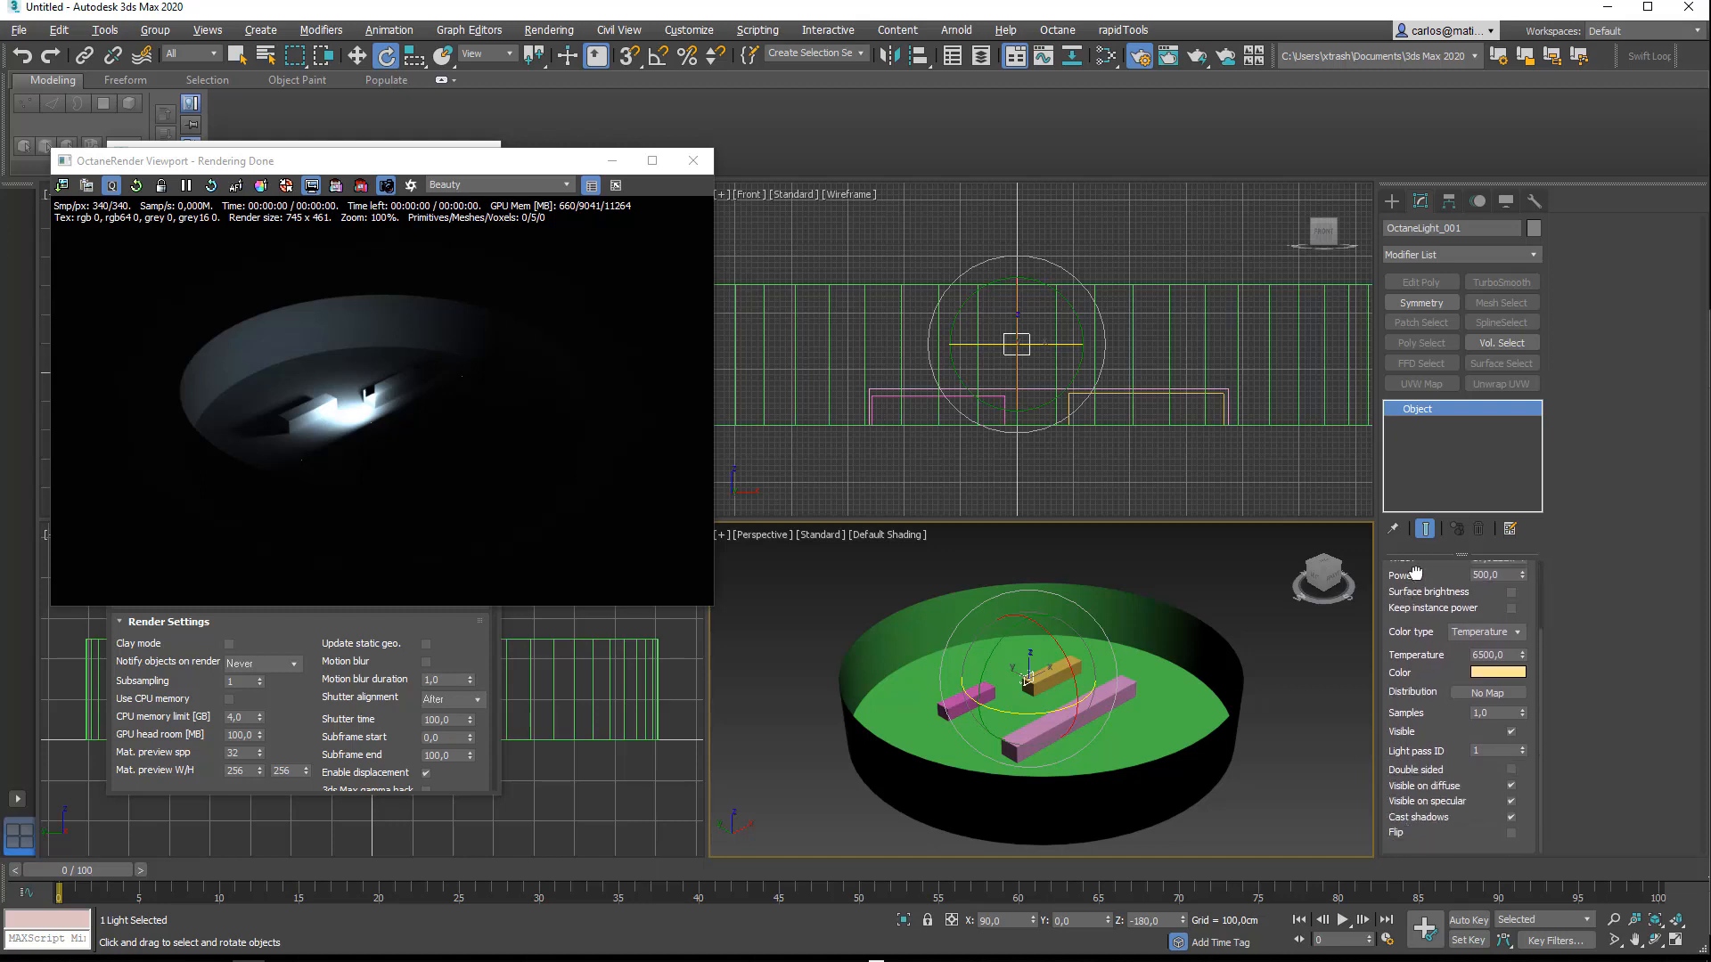
{"action": "left_click", "coordinate": [1495, 697]}
{"action": "left_click", "coordinate": [547, 232]}
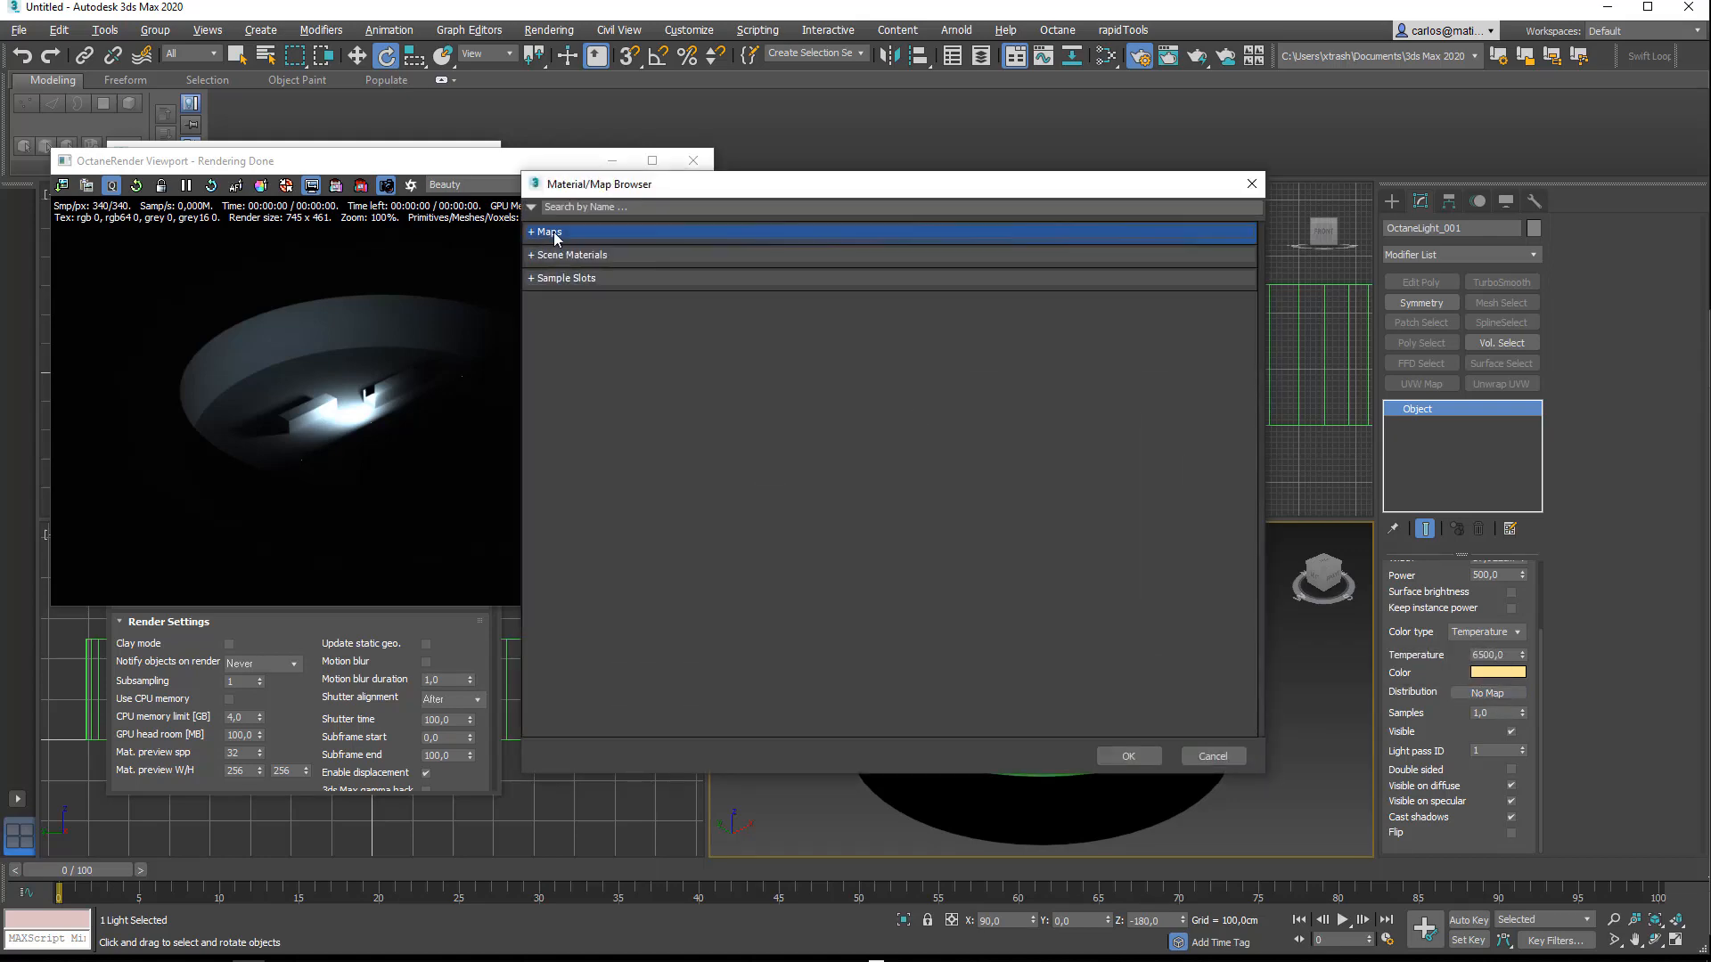
{"action": "left_click", "coordinate": [561, 253]}
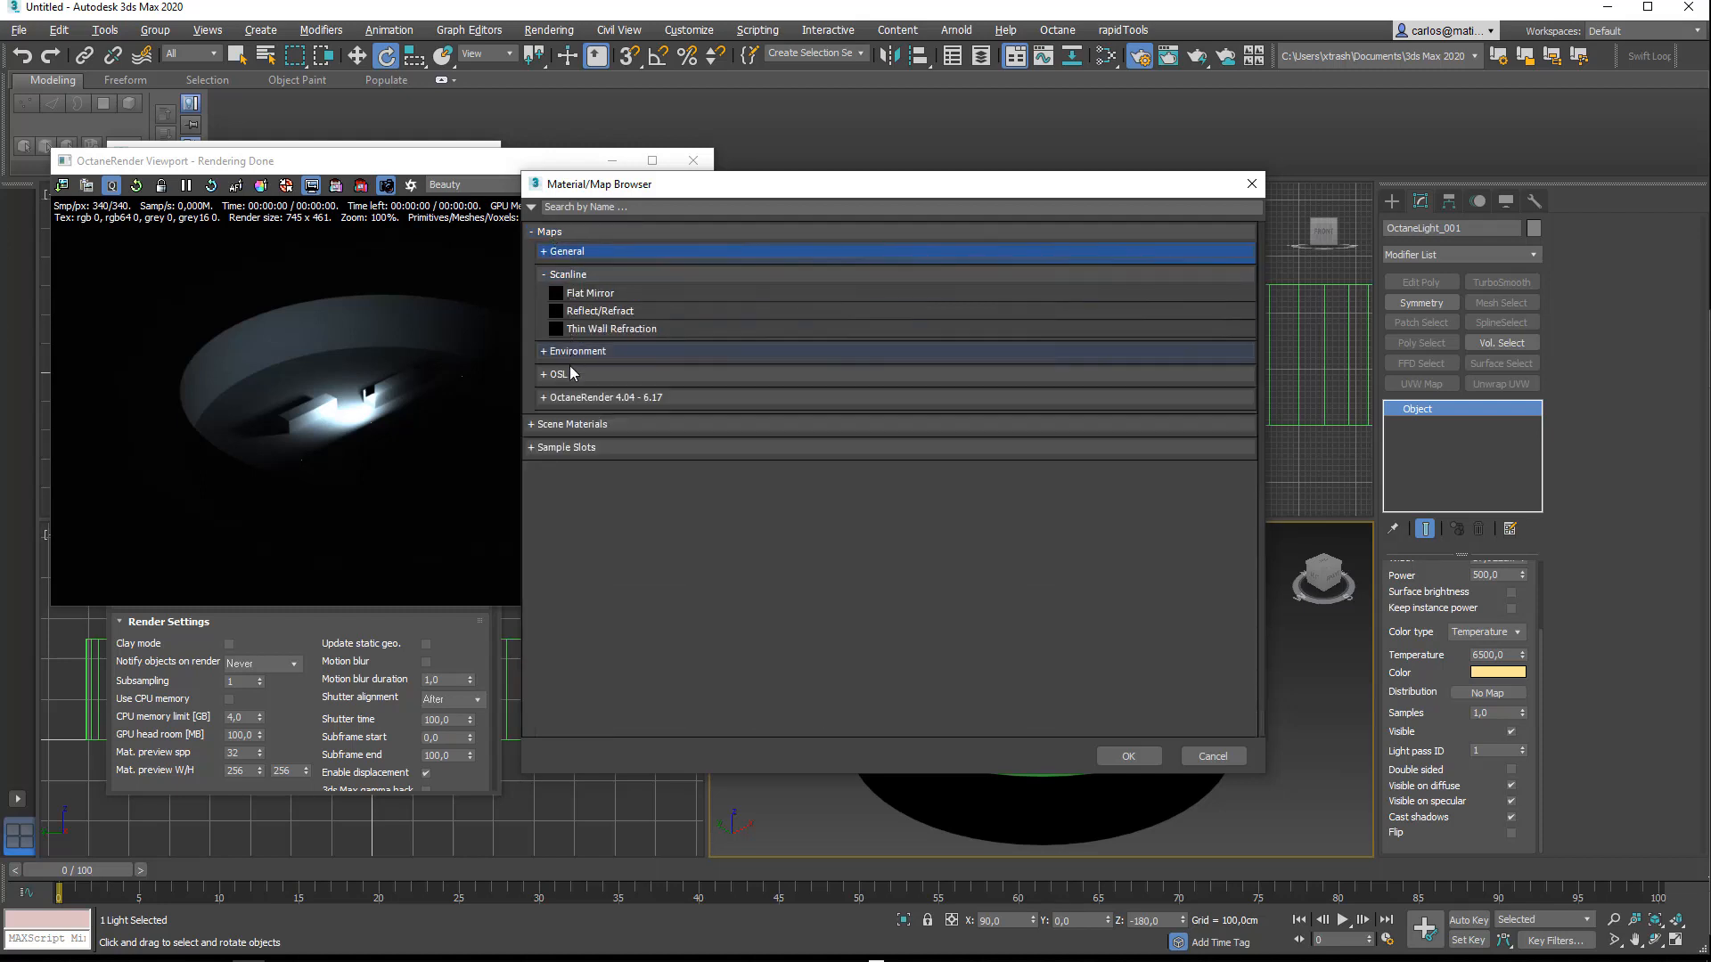
{"action": "left_click", "coordinate": [585, 271]}
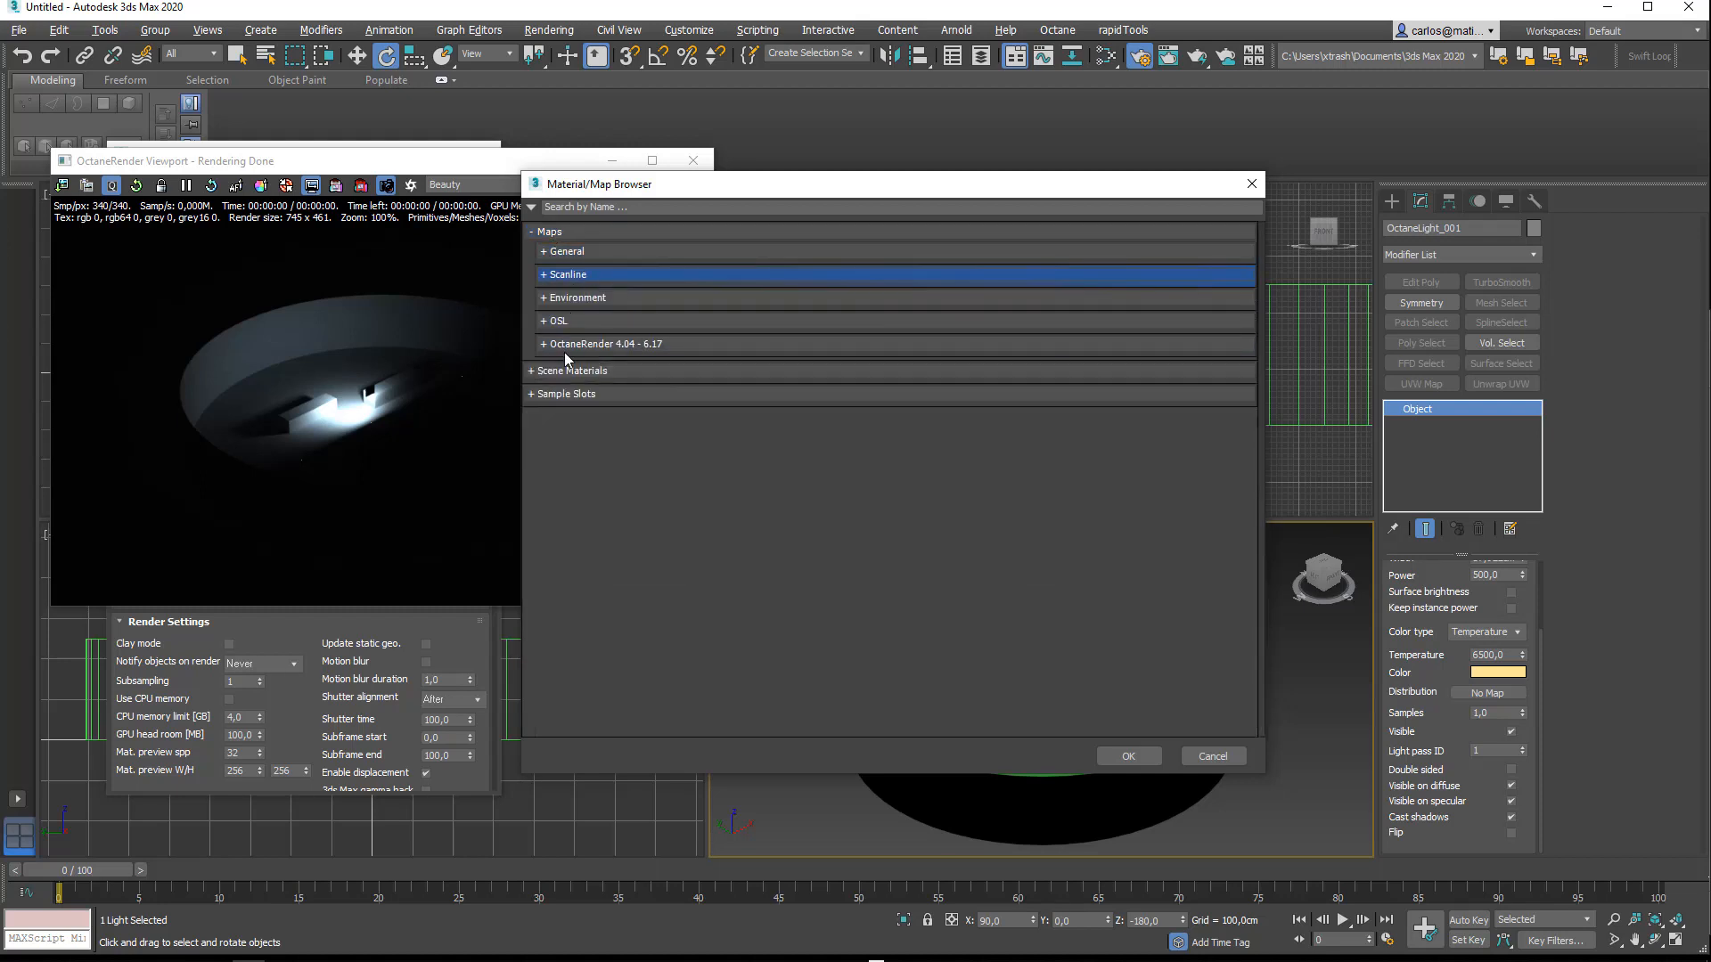
{"action": "left_click", "coordinate": [569, 345]}
{"action": "scroll", "coordinate": [628, 487], "scroll_direction": "down", "scroll_amount": 6}
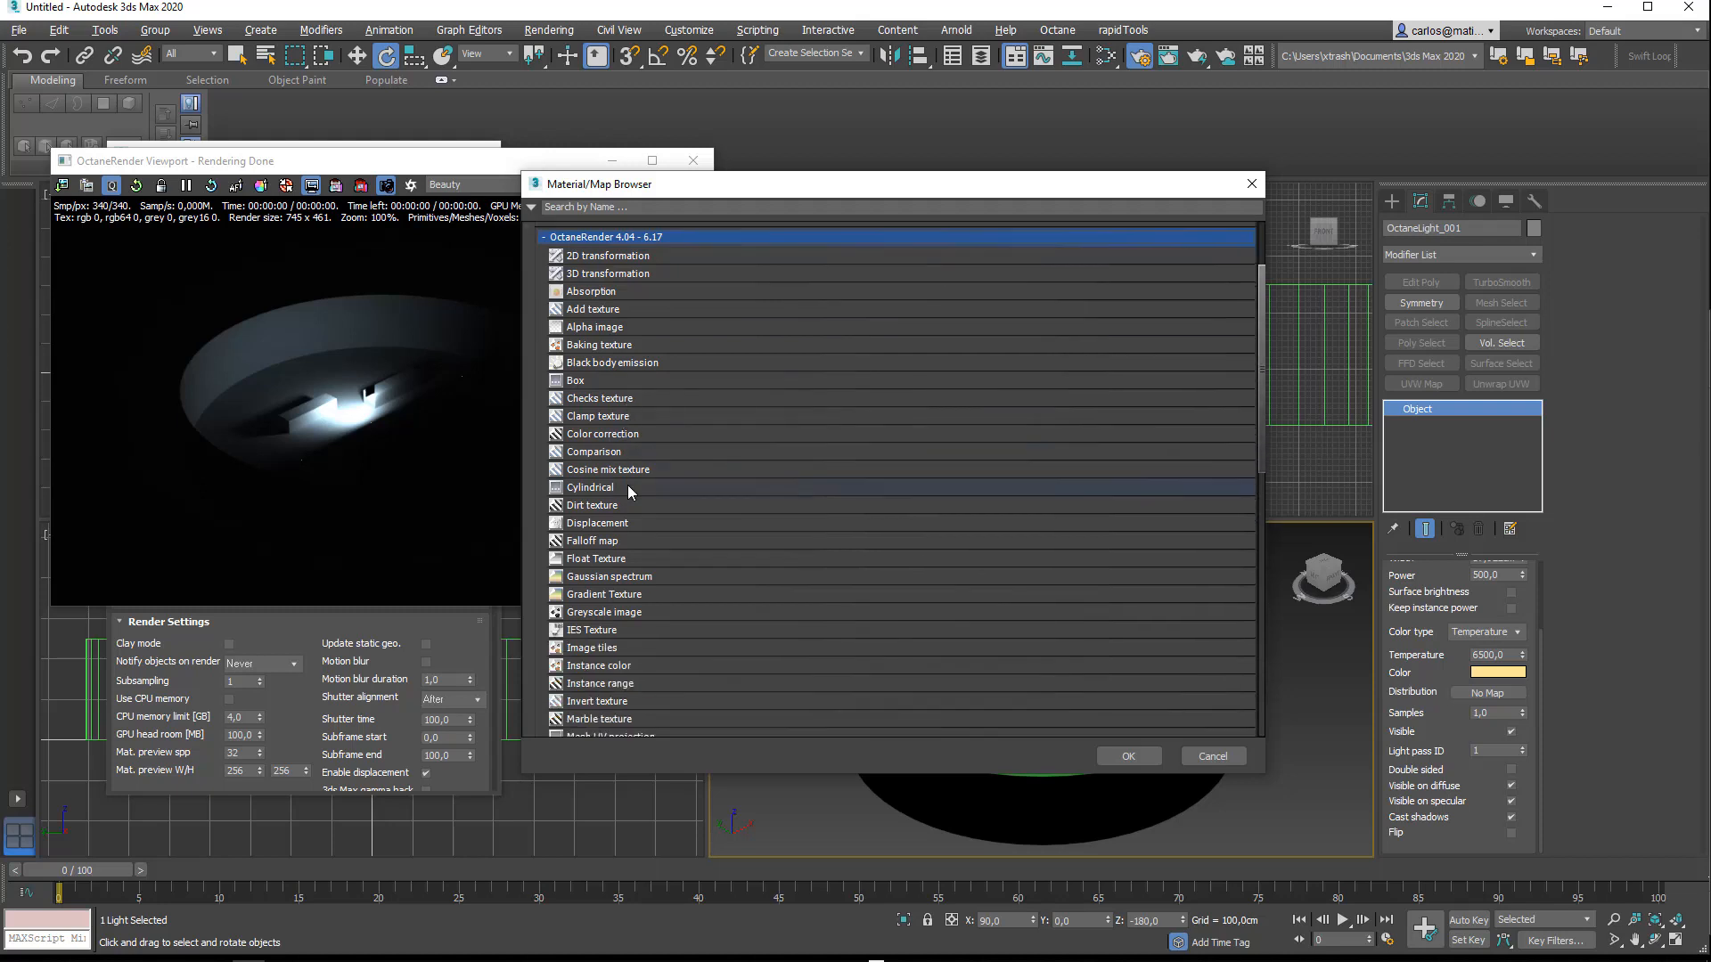
{"action": "scroll", "coordinate": [623, 535], "scroll_direction": "down", "scroll_amount": 2}
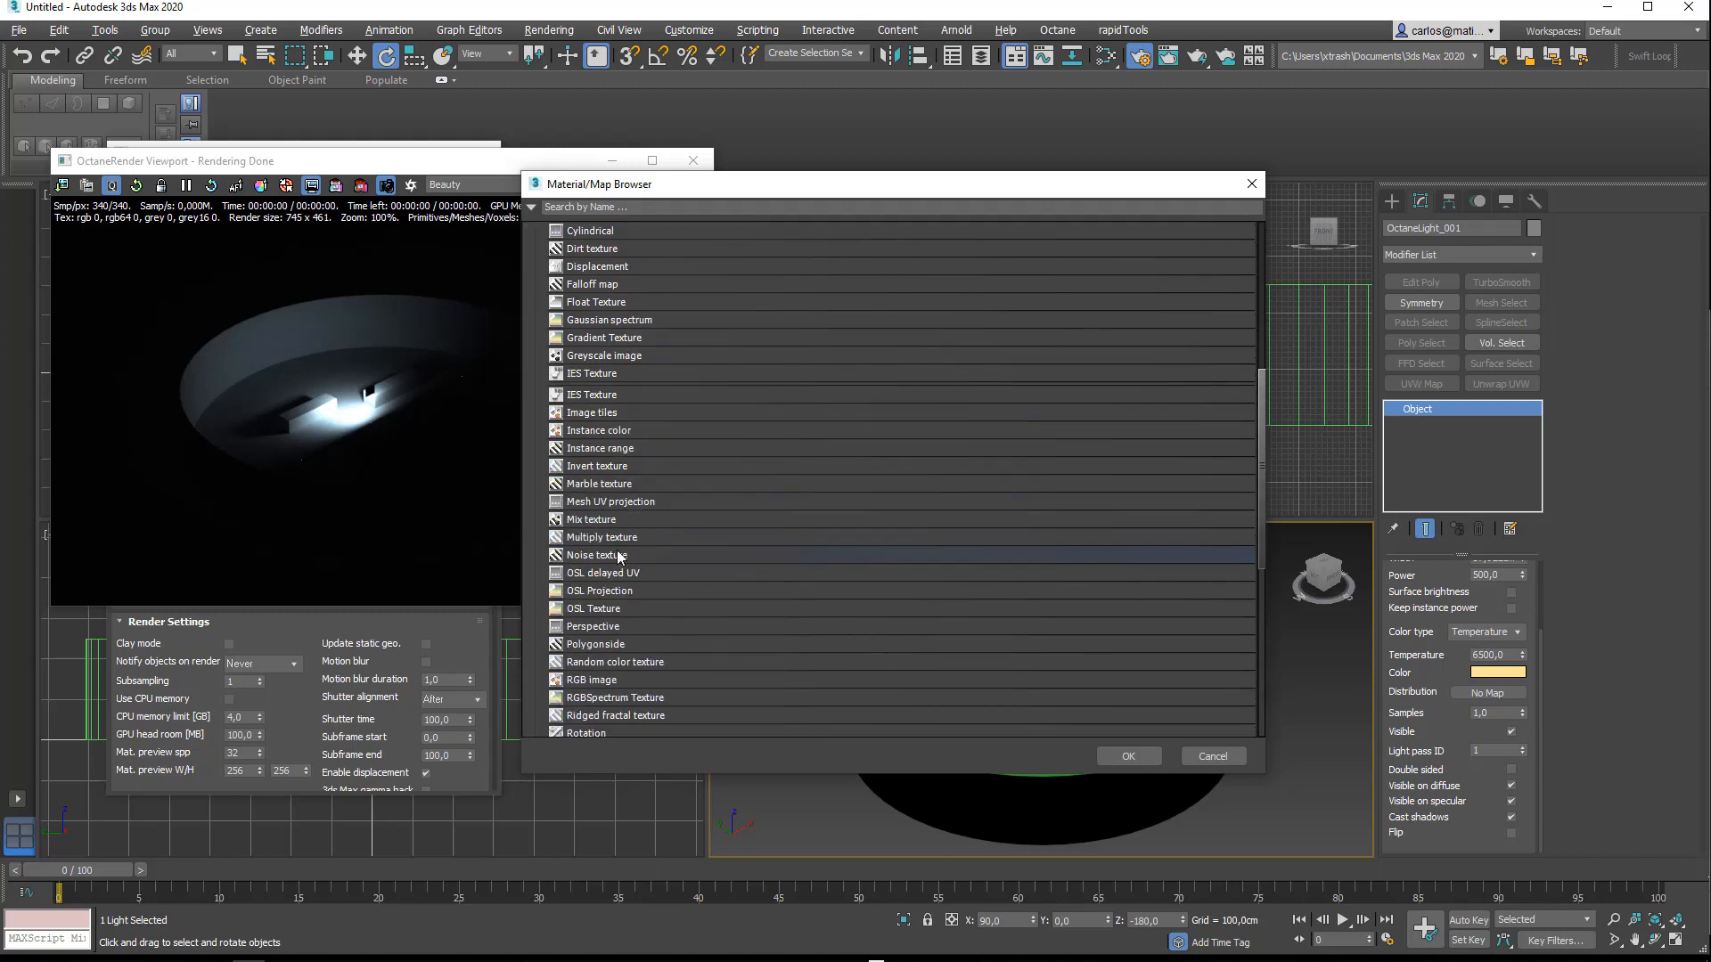
{"action": "left_click", "coordinate": [587, 617]}
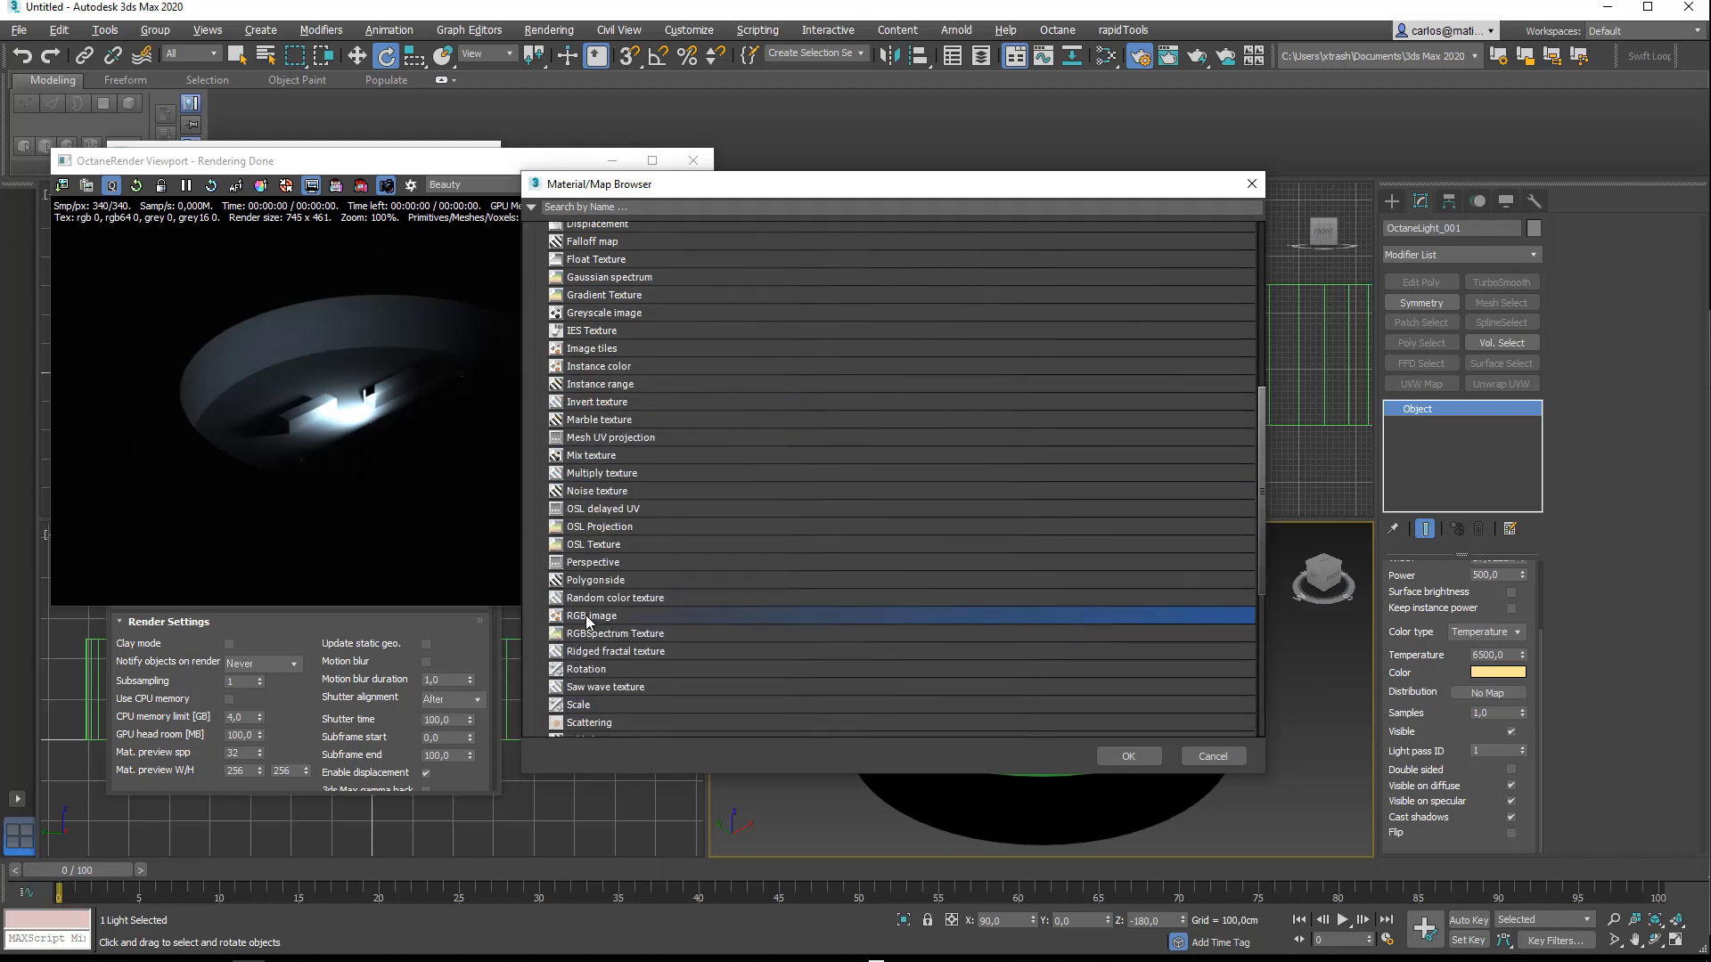
{"action": "double_click", "coordinate": [588, 616]}
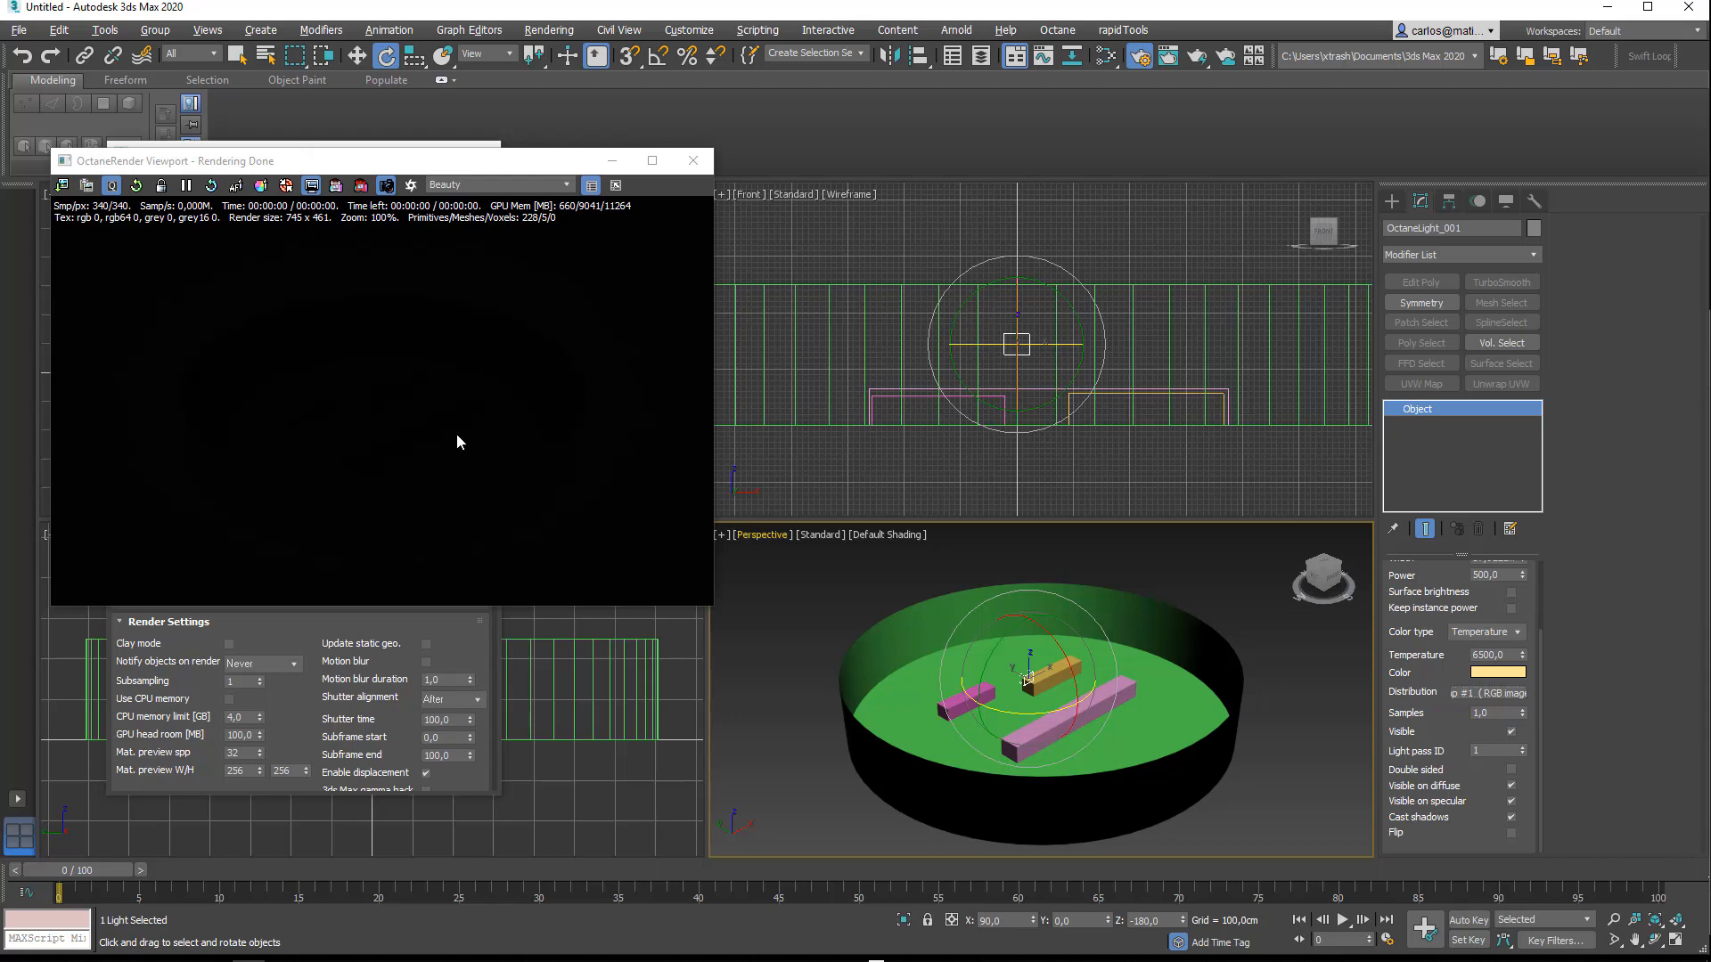
Step: Save the scene as videoproj03 in the scenes folder
{"action": "key", "text": "ctrl+s"}
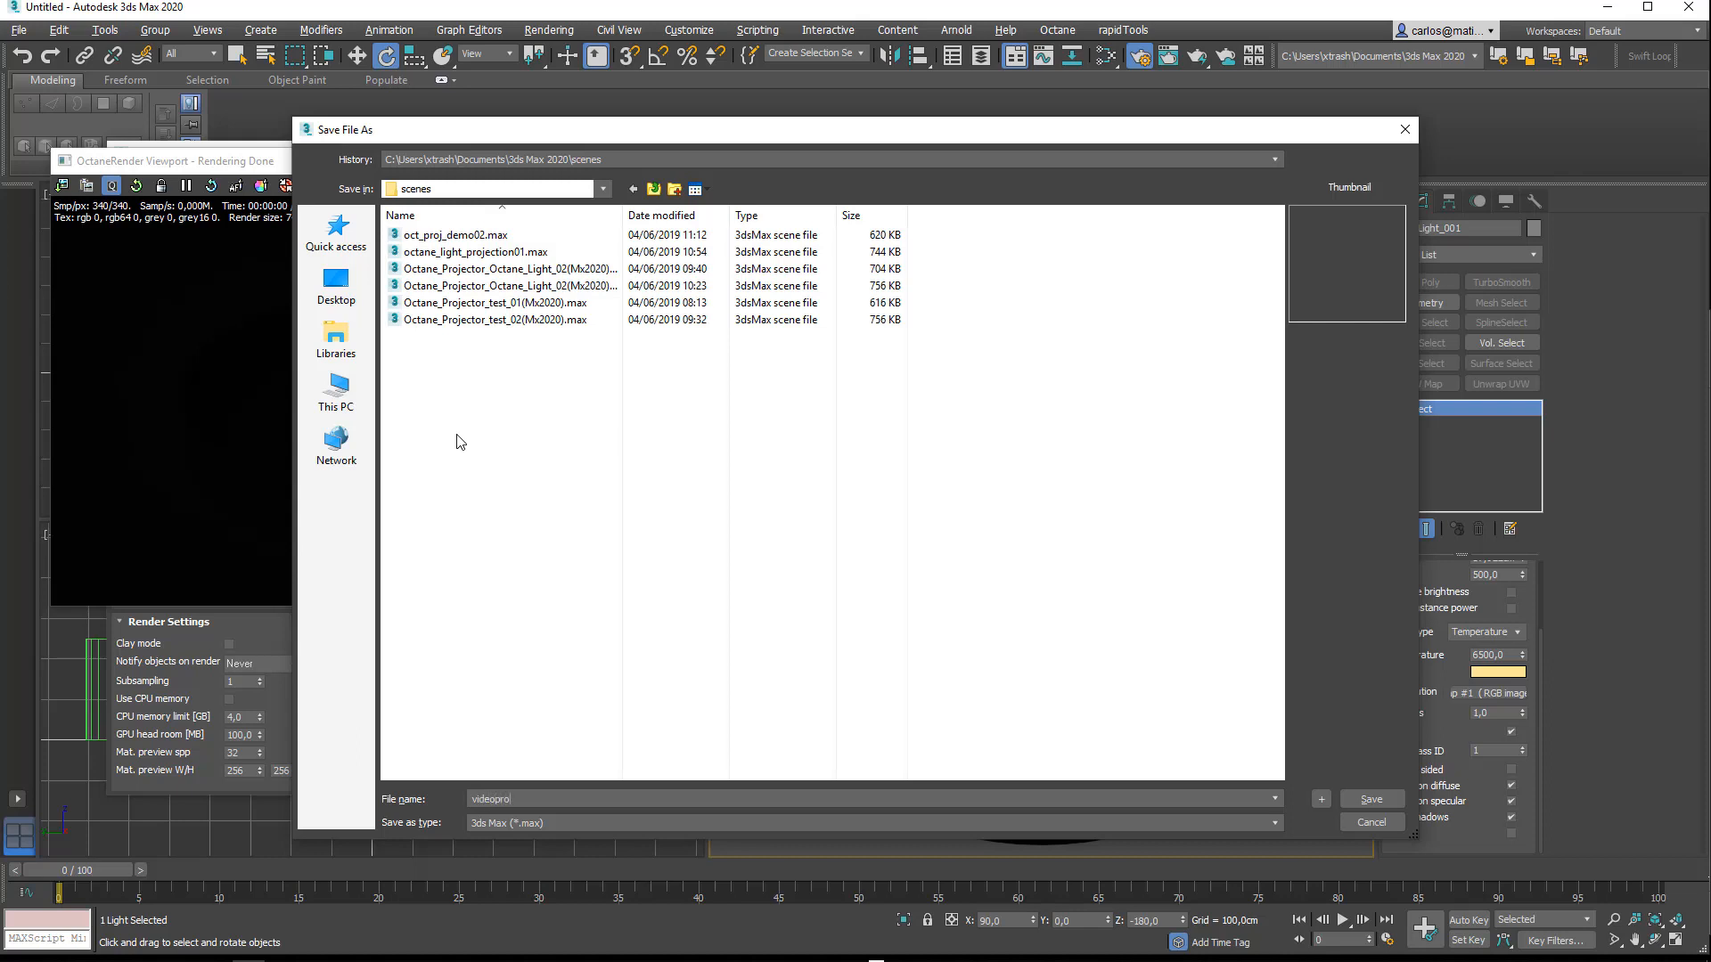
{"action": "type", "text": "videoproj03"}
{"action": "key", "text": "Return"}
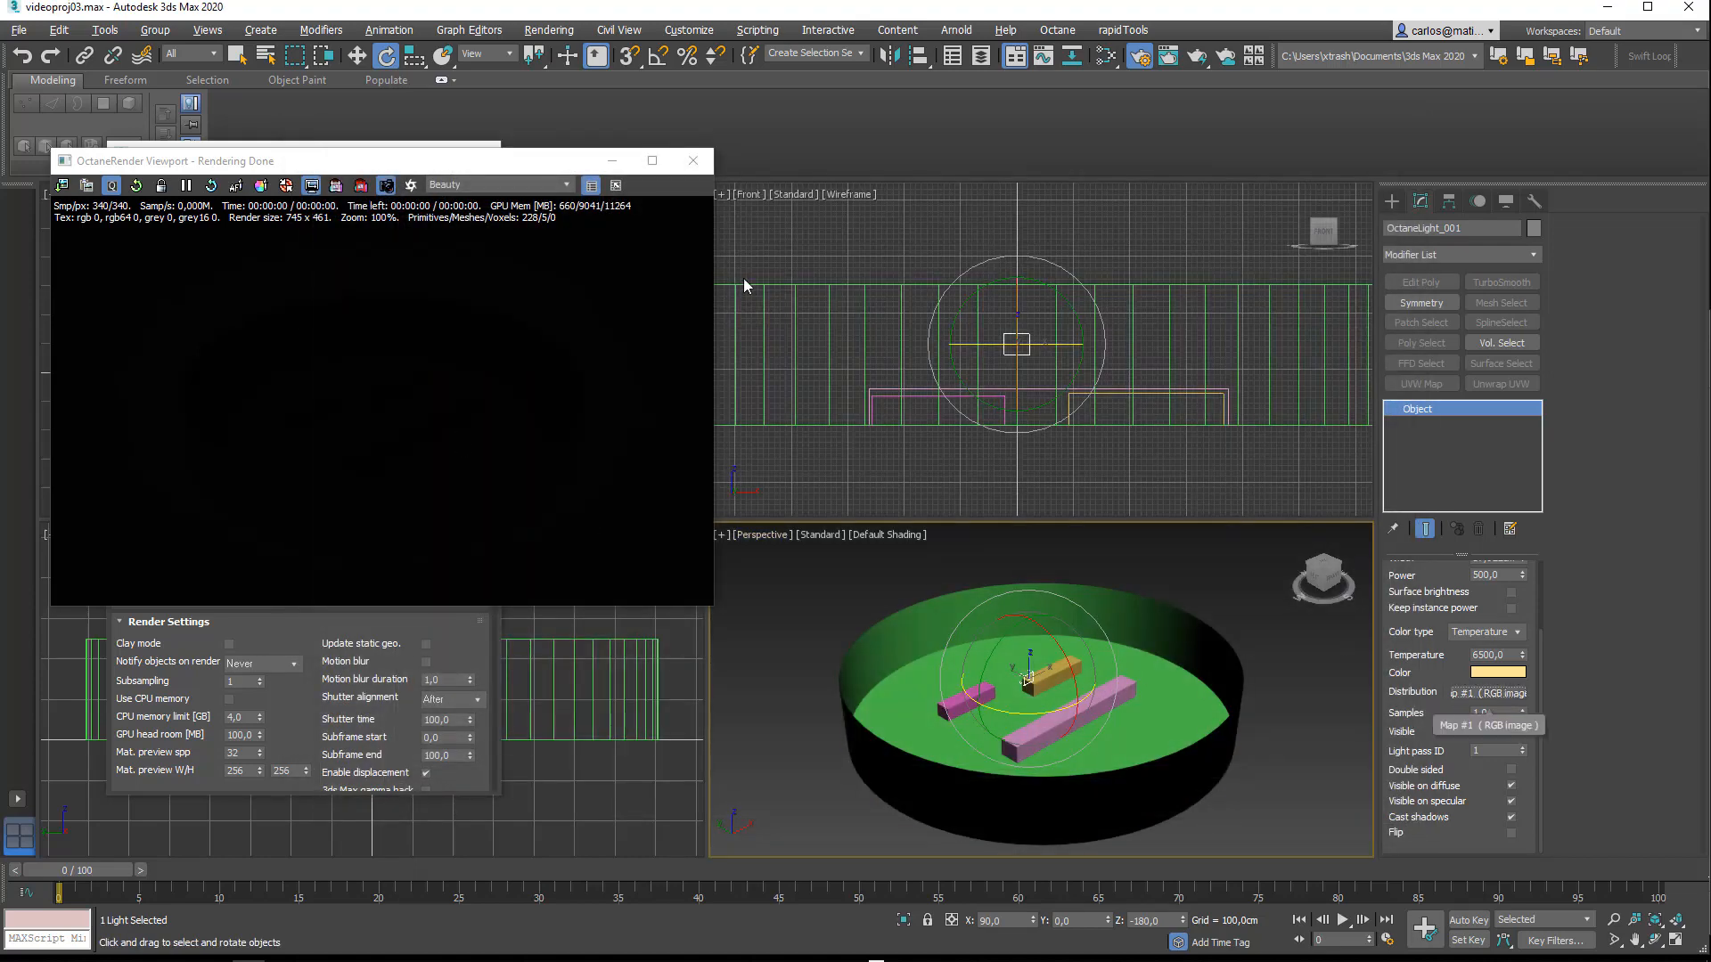
Step: Bring the OctaneLight's RGB image map into the Slate Material Editor view and display its parameters
{"action": "left_click", "coordinate": [1106, 55]}
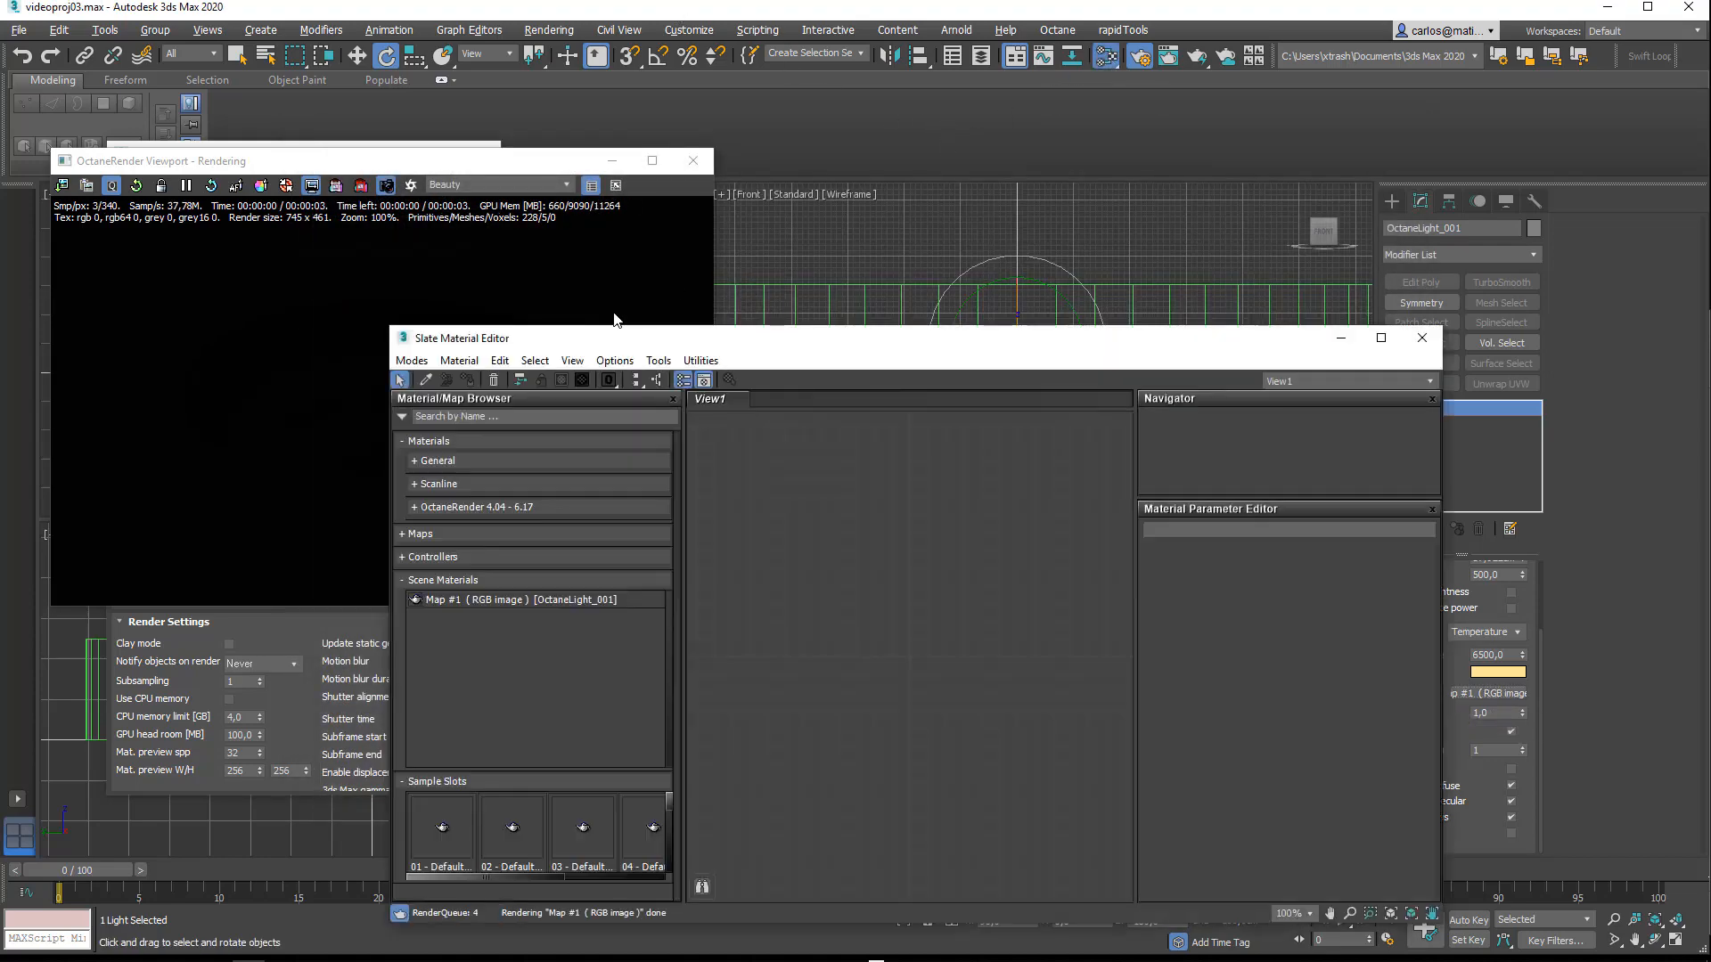
{"action": "left_click_drag", "start_coordinate": [709, 343], "coordinate": [375, 253]}
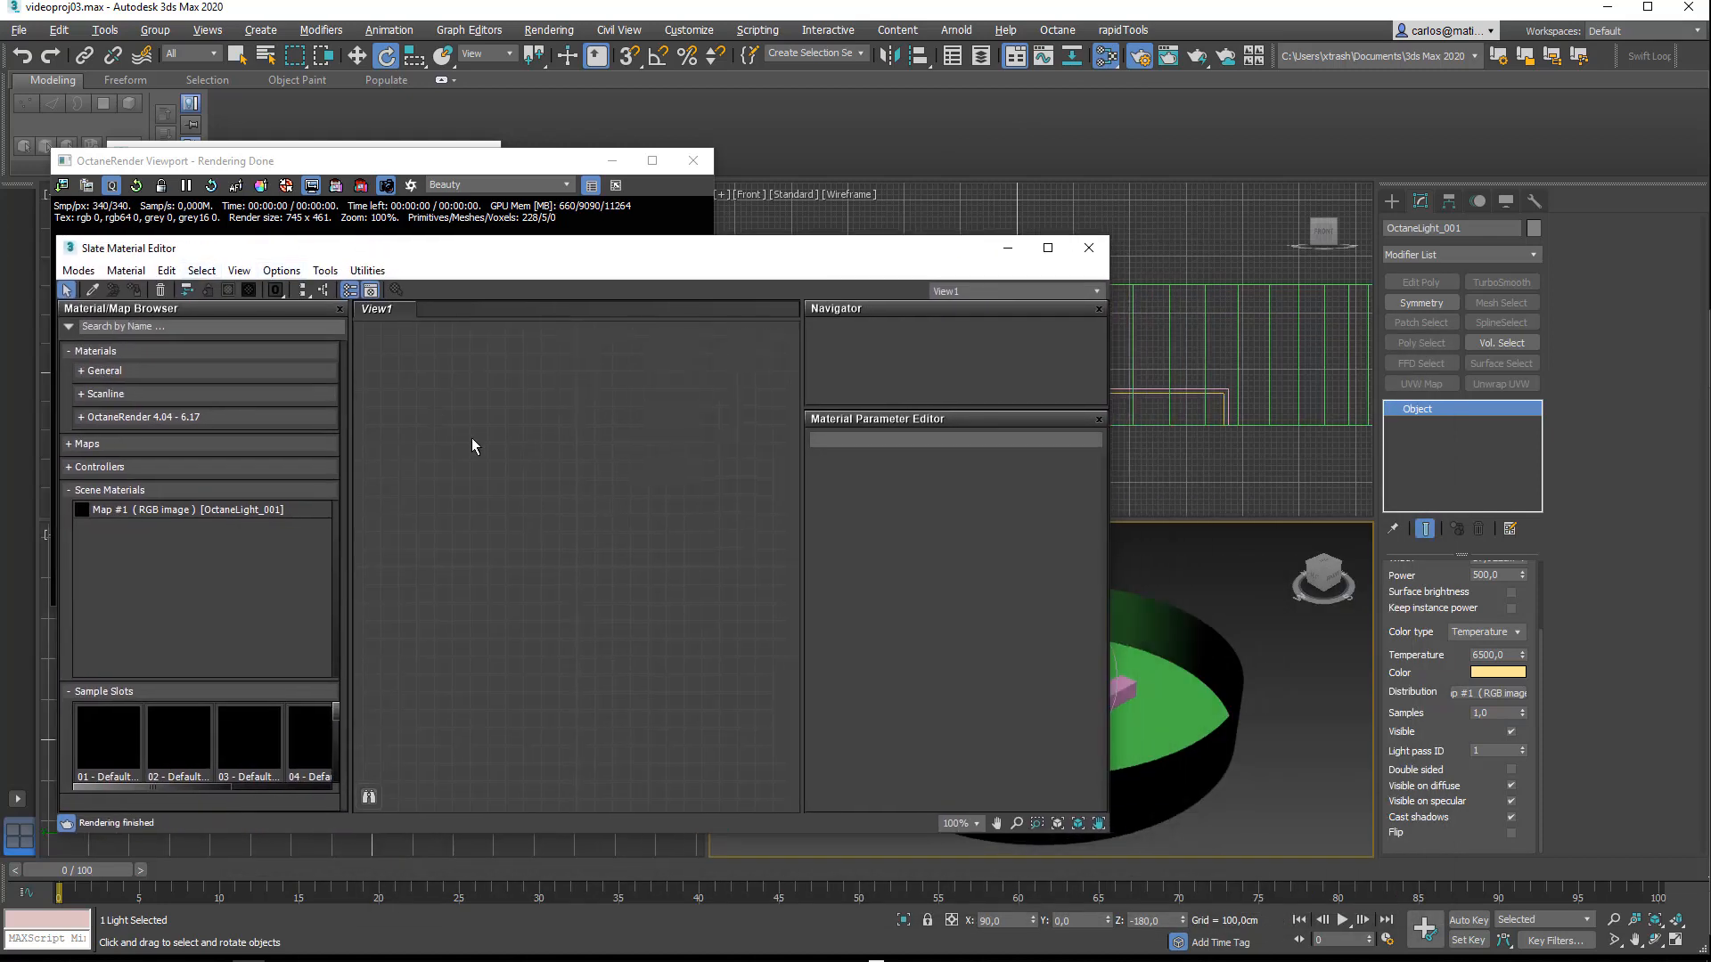
{"action": "left_click_drag", "start_coordinate": [125, 511], "coordinate": [517, 479]}
{"action": "left_click", "coordinate": [558, 593]}
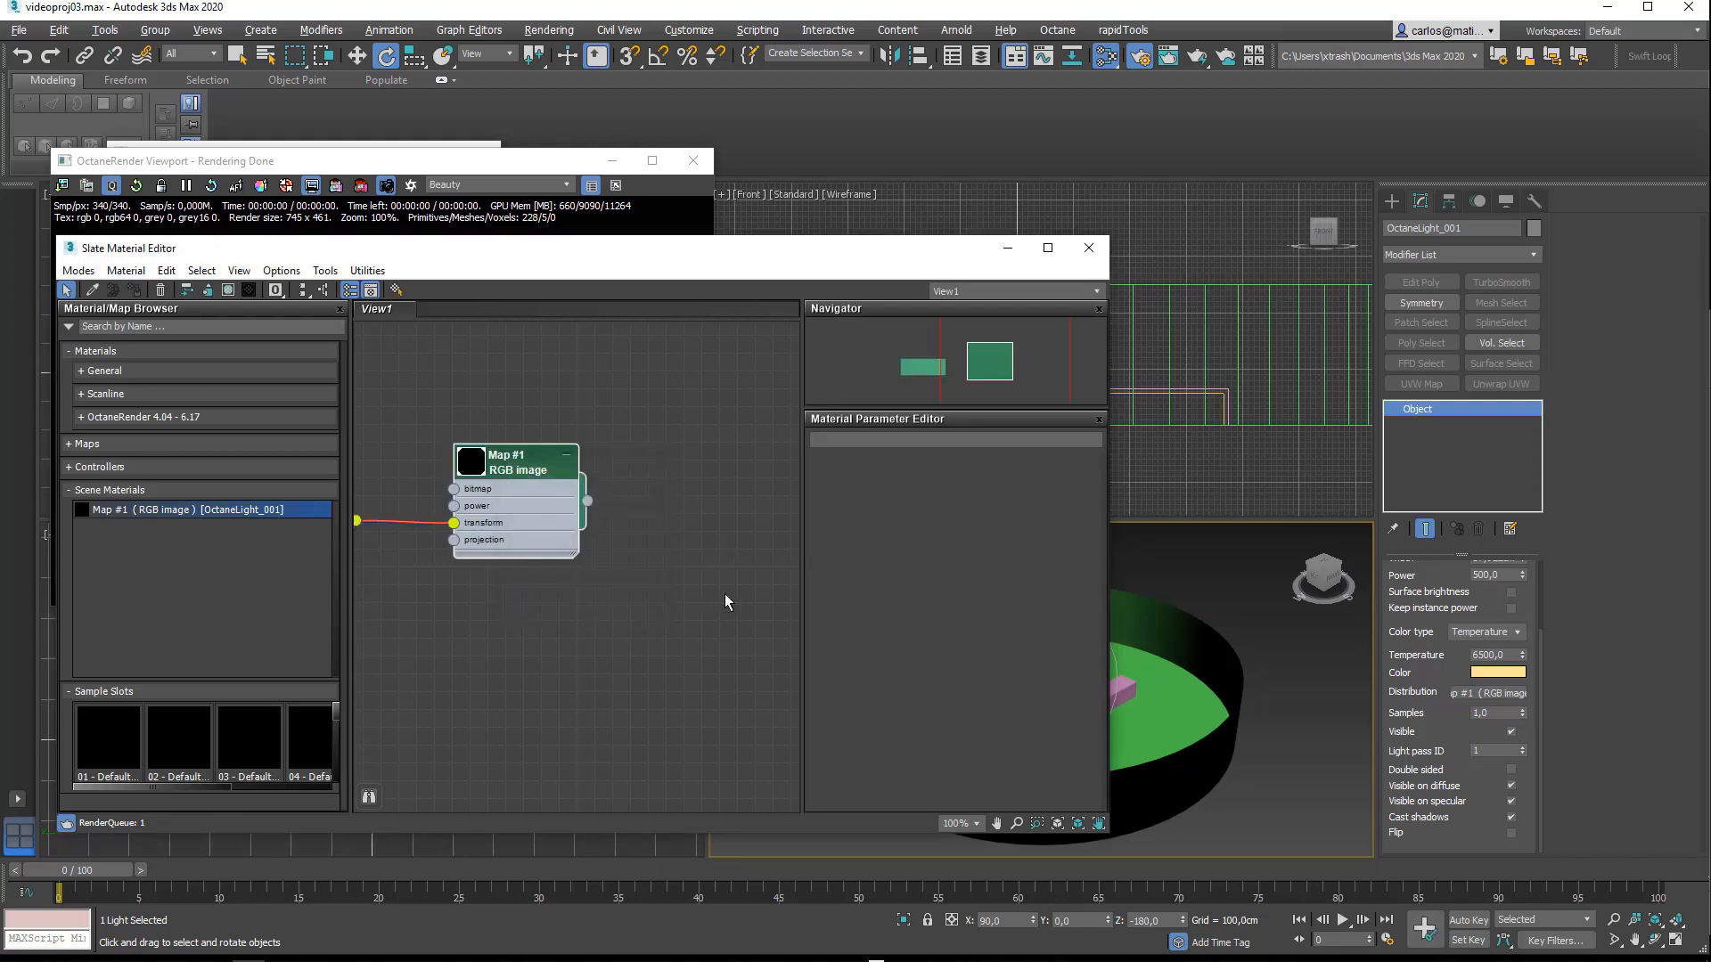
{"action": "middle_click_drag", "start_coordinate": [510, 592], "coordinate": [649, 600]}
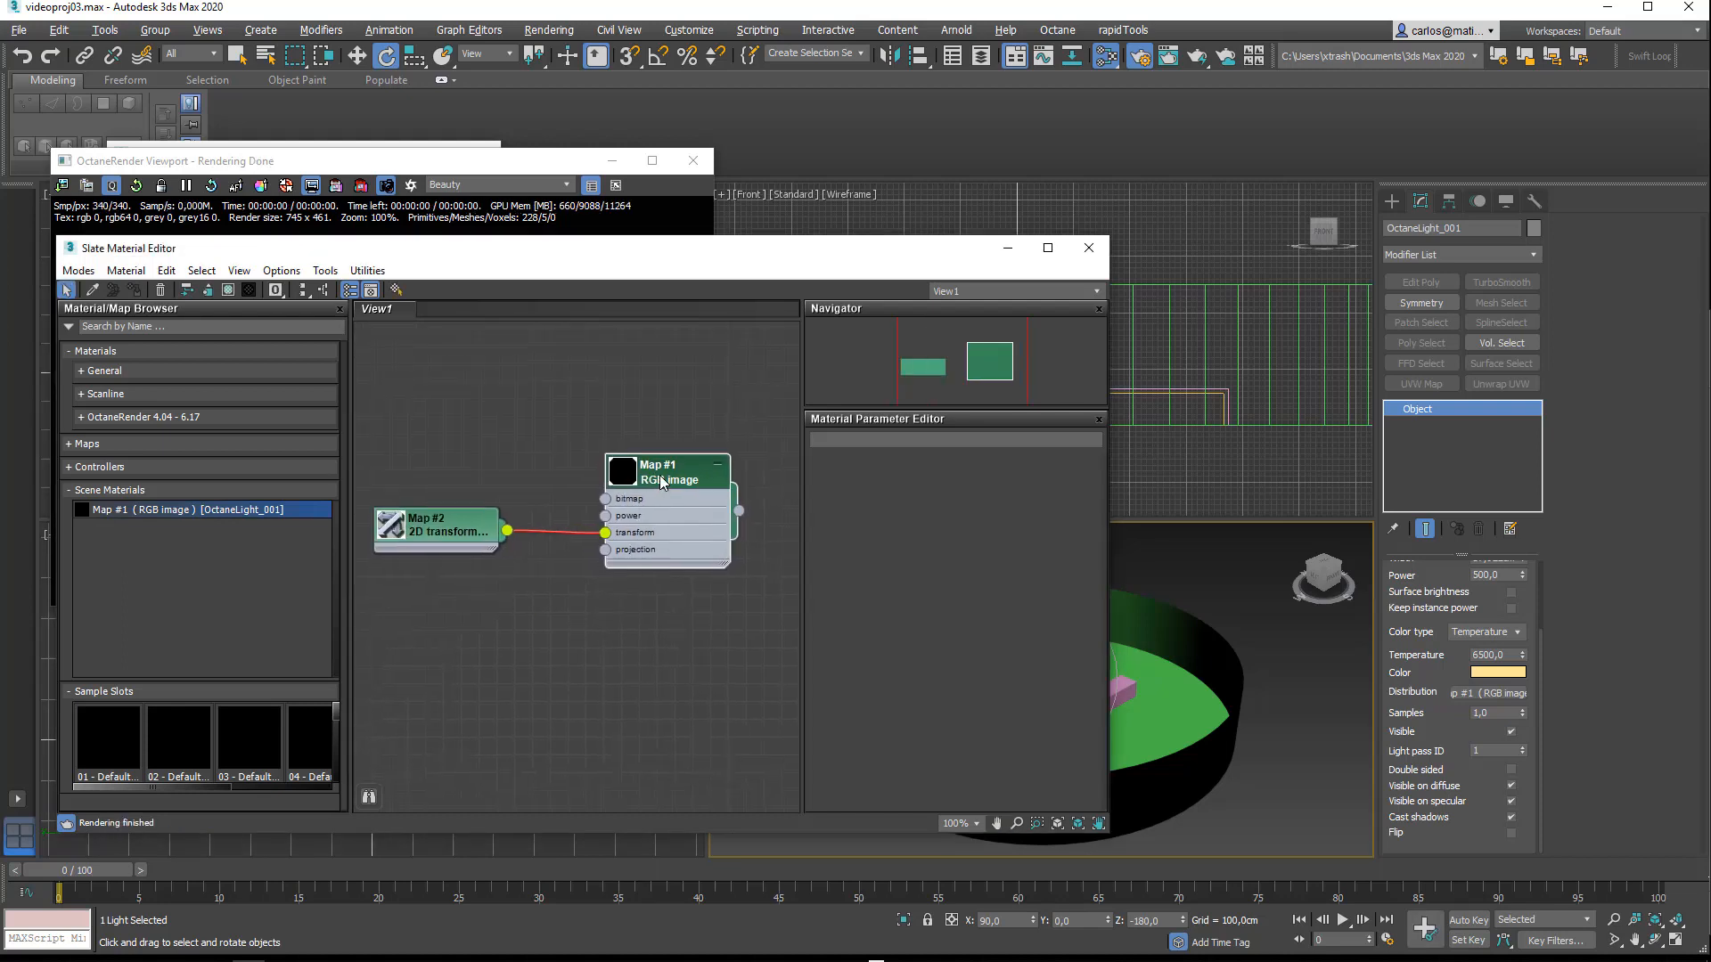
{"action": "double_click", "coordinate": [667, 474]}
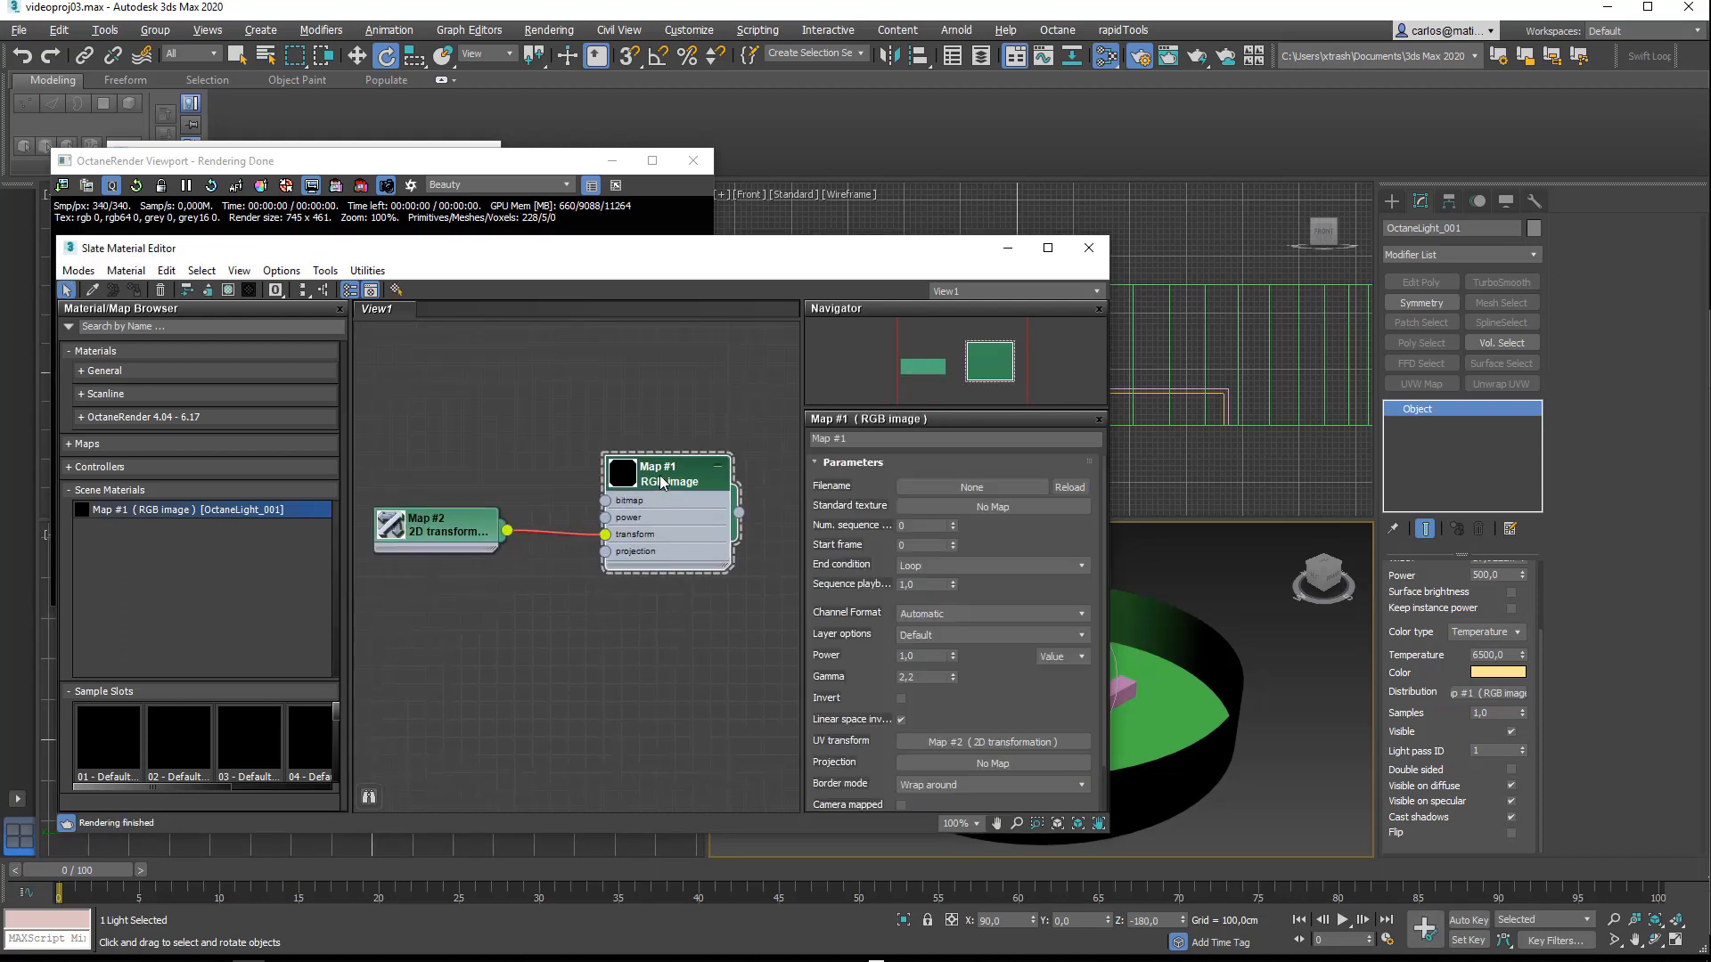
Step: Browse for the RGB image's bitmap and select Blob06_v2_0000.png in the Blob06_v02 render folder
{"action": "left_click", "coordinate": [972, 489]}
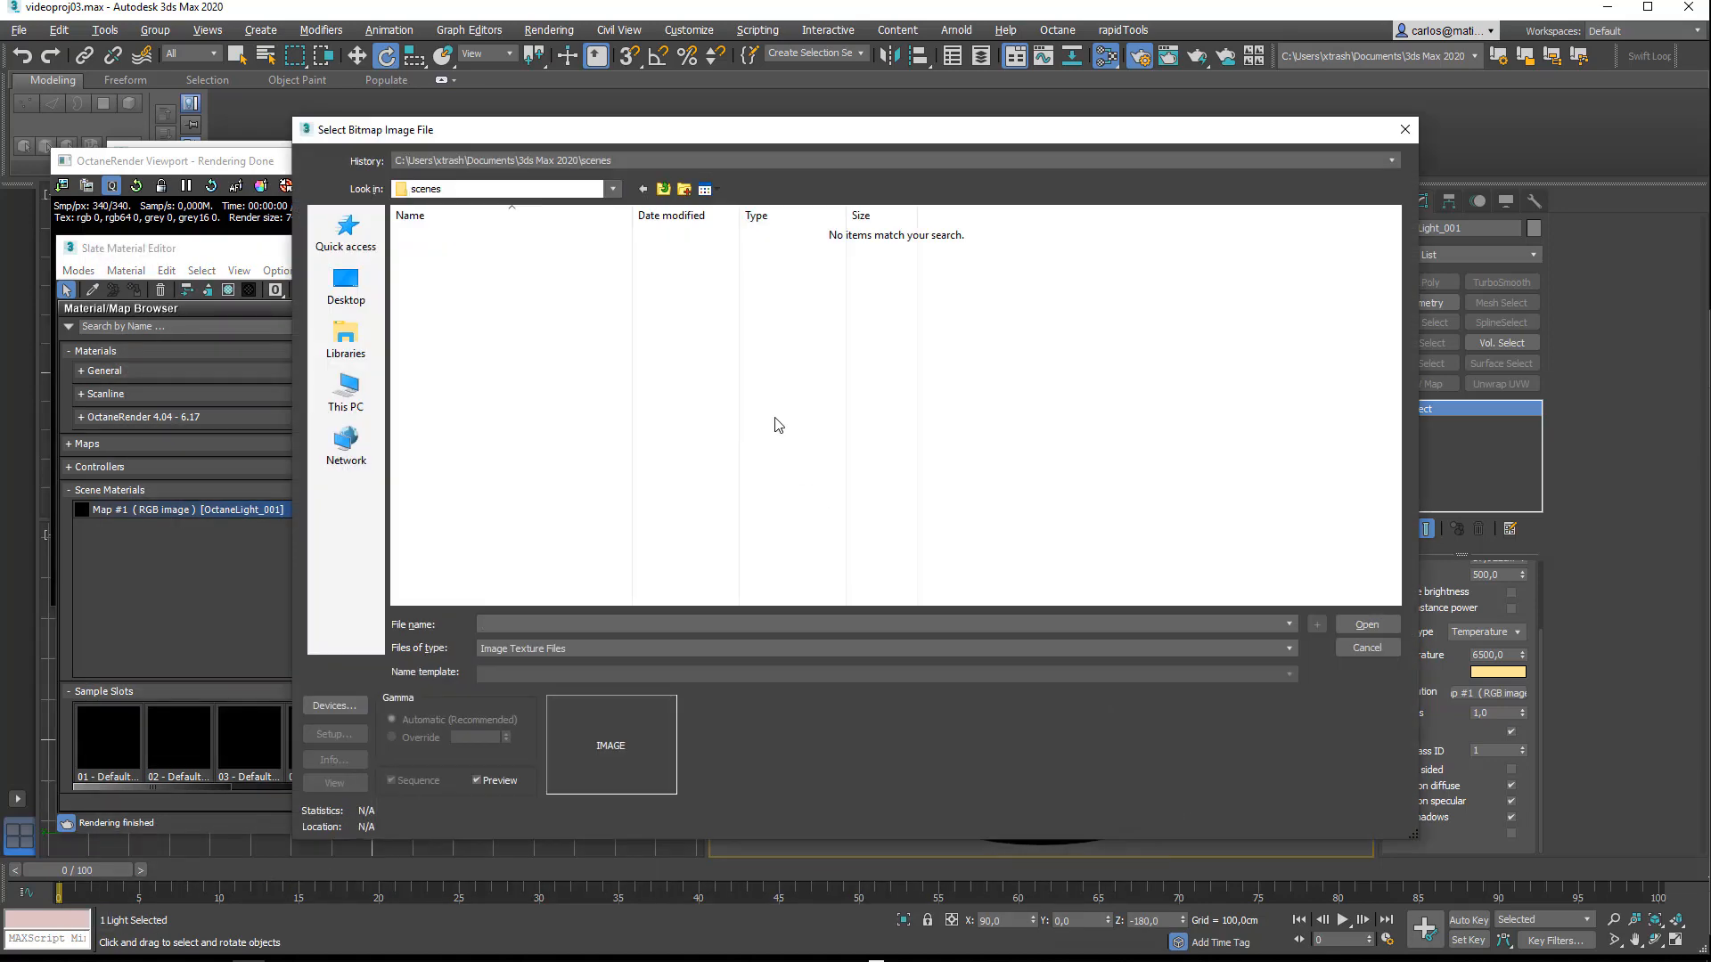
{"action": "left_click", "coordinate": [658, 162]}
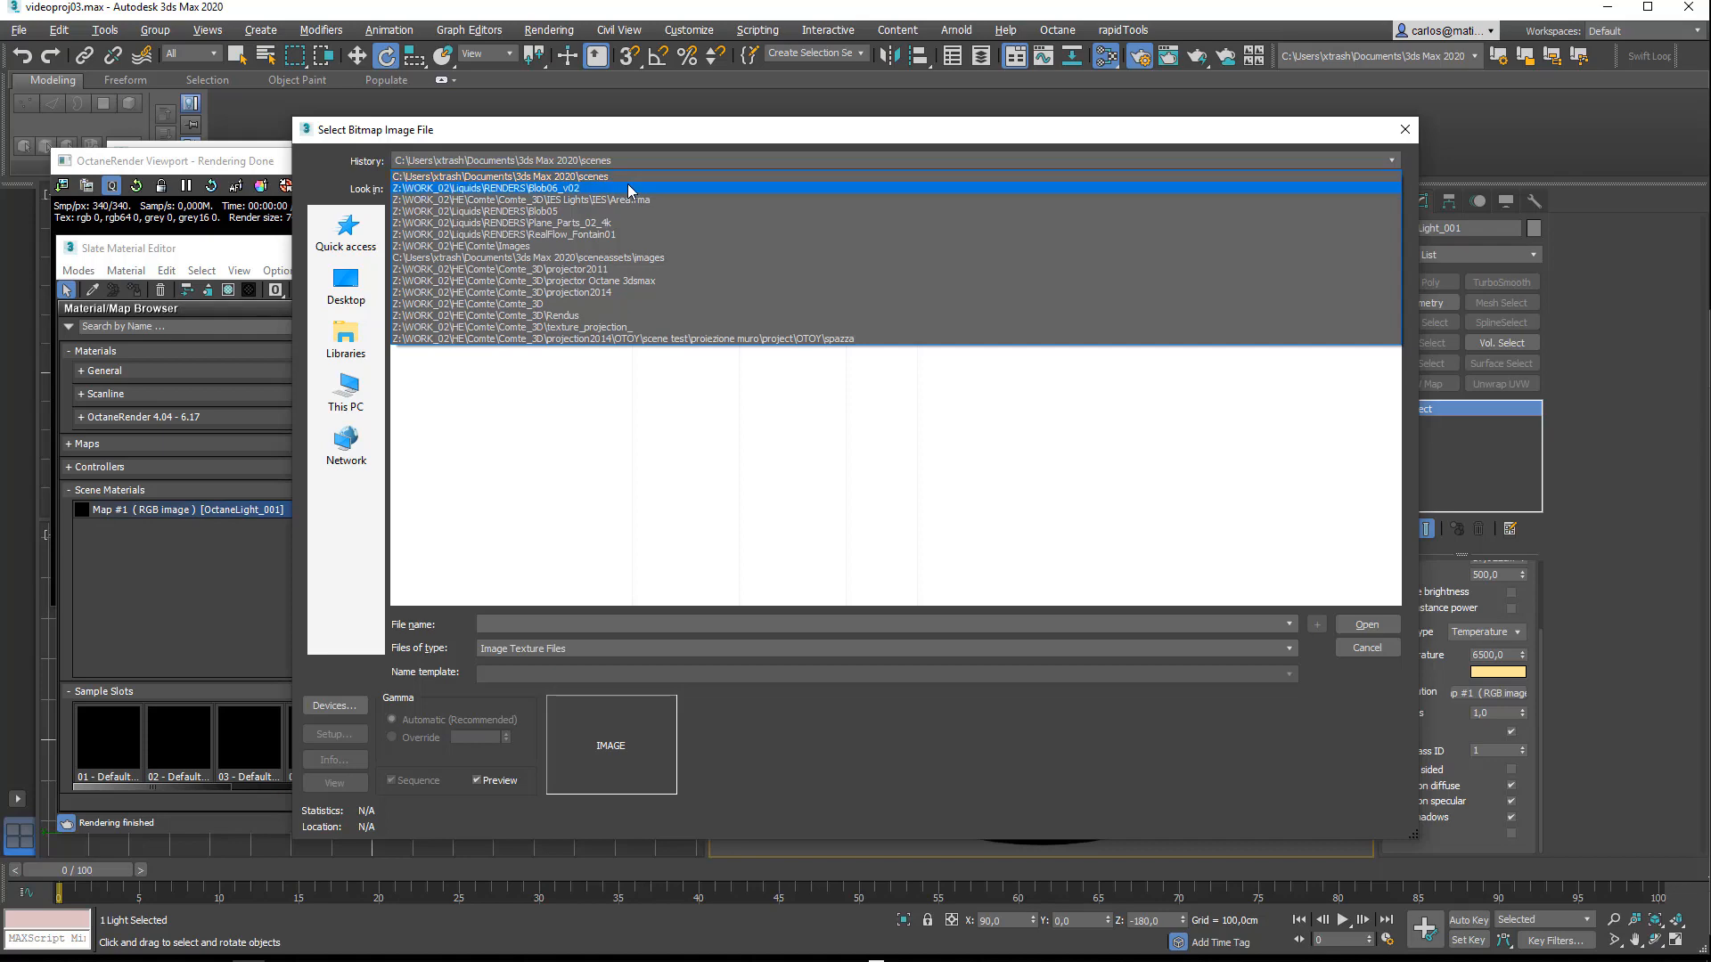
{"action": "left_click", "coordinate": [628, 187]}
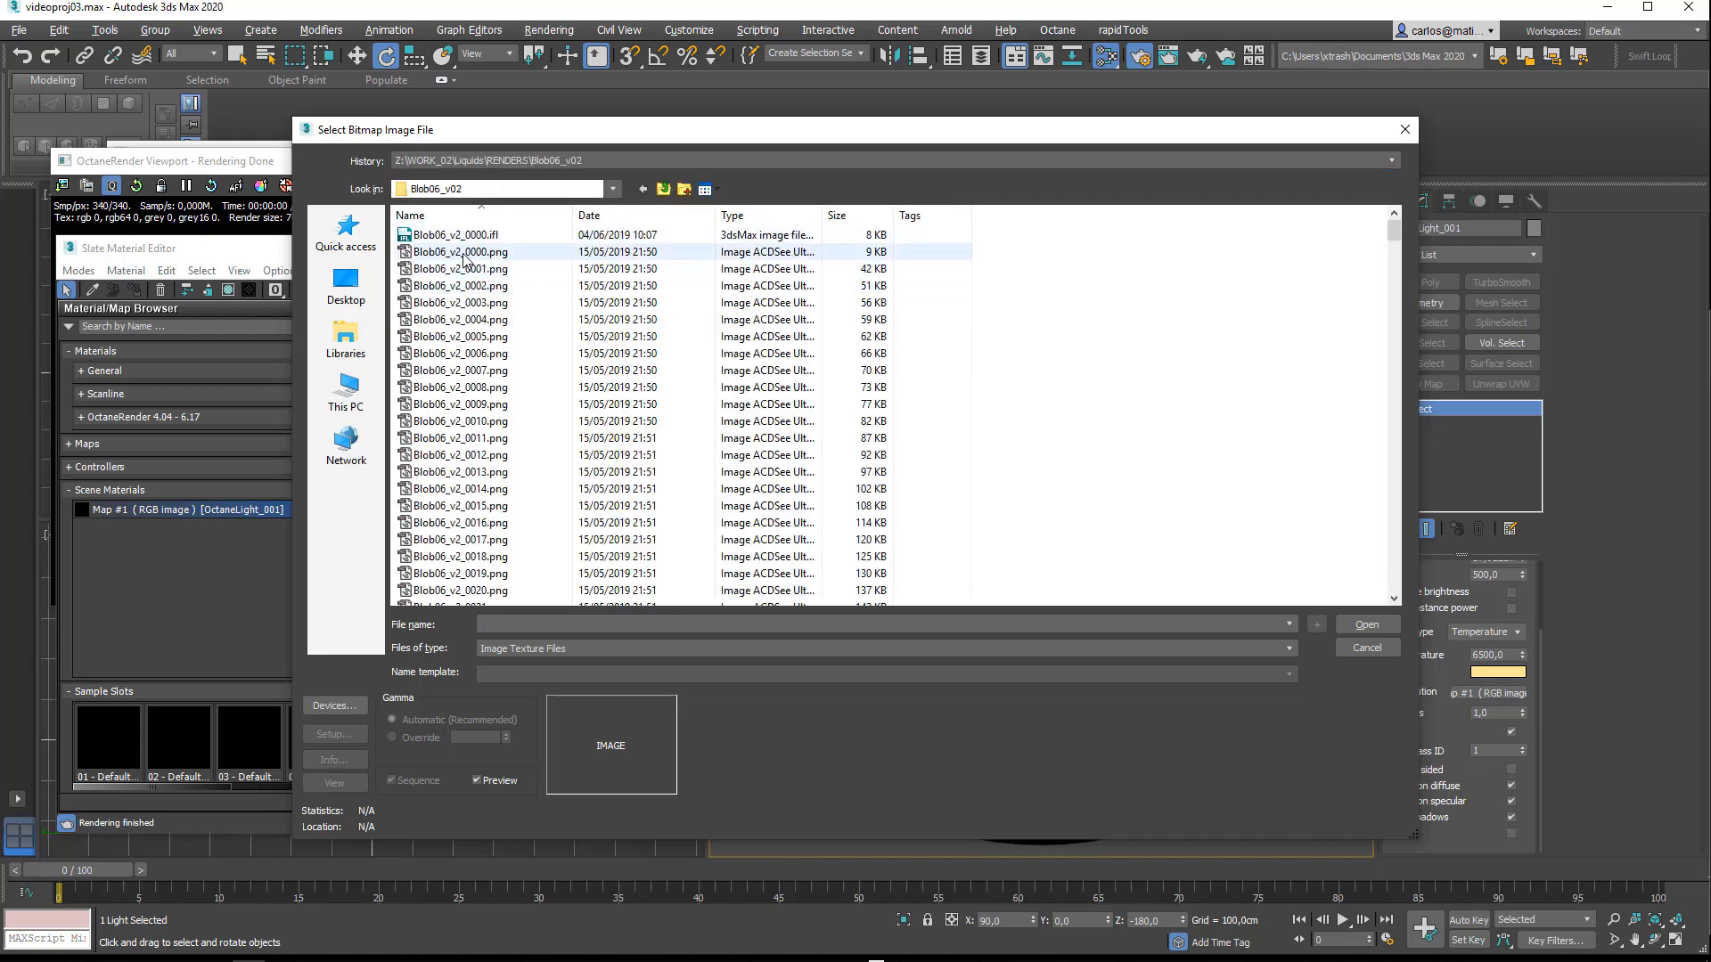
{"action": "left_click", "coordinate": [475, 253]}
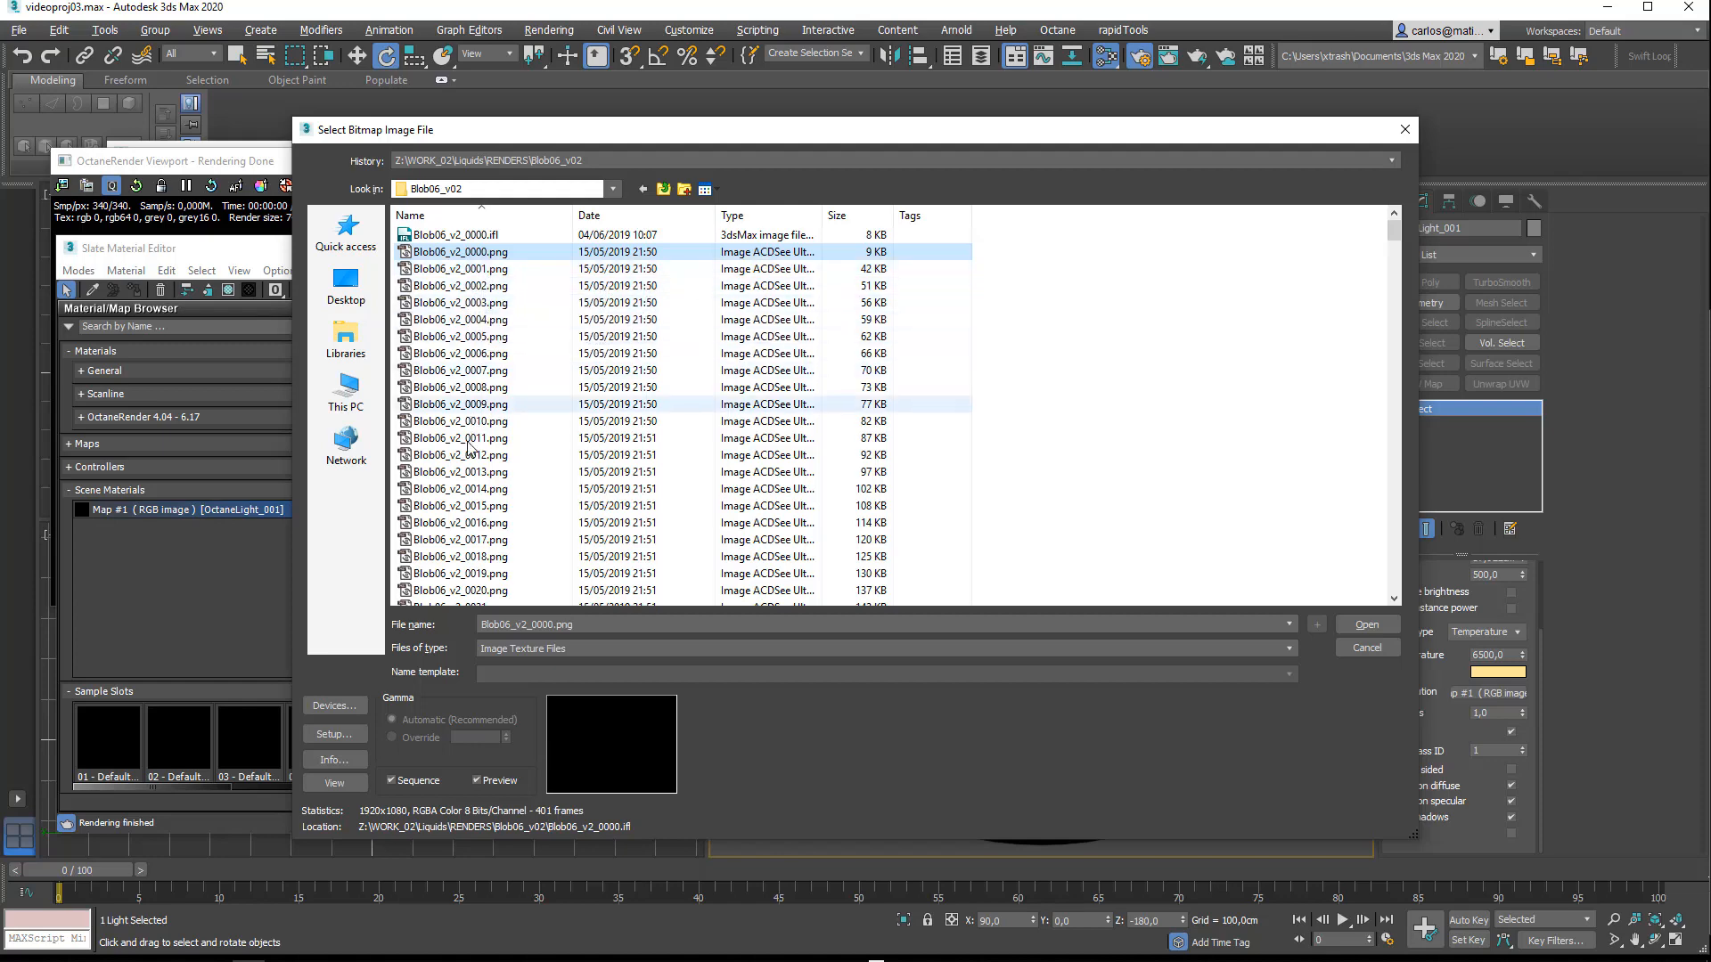
{"action": "scroll", "coordinate": [482, 526], "scroll_direction": "down", "scroll_amount": 20}
{"action": "scroll", "coordinate": [482, 526], "scroll_direction": "up", "scroll_amount": 20}
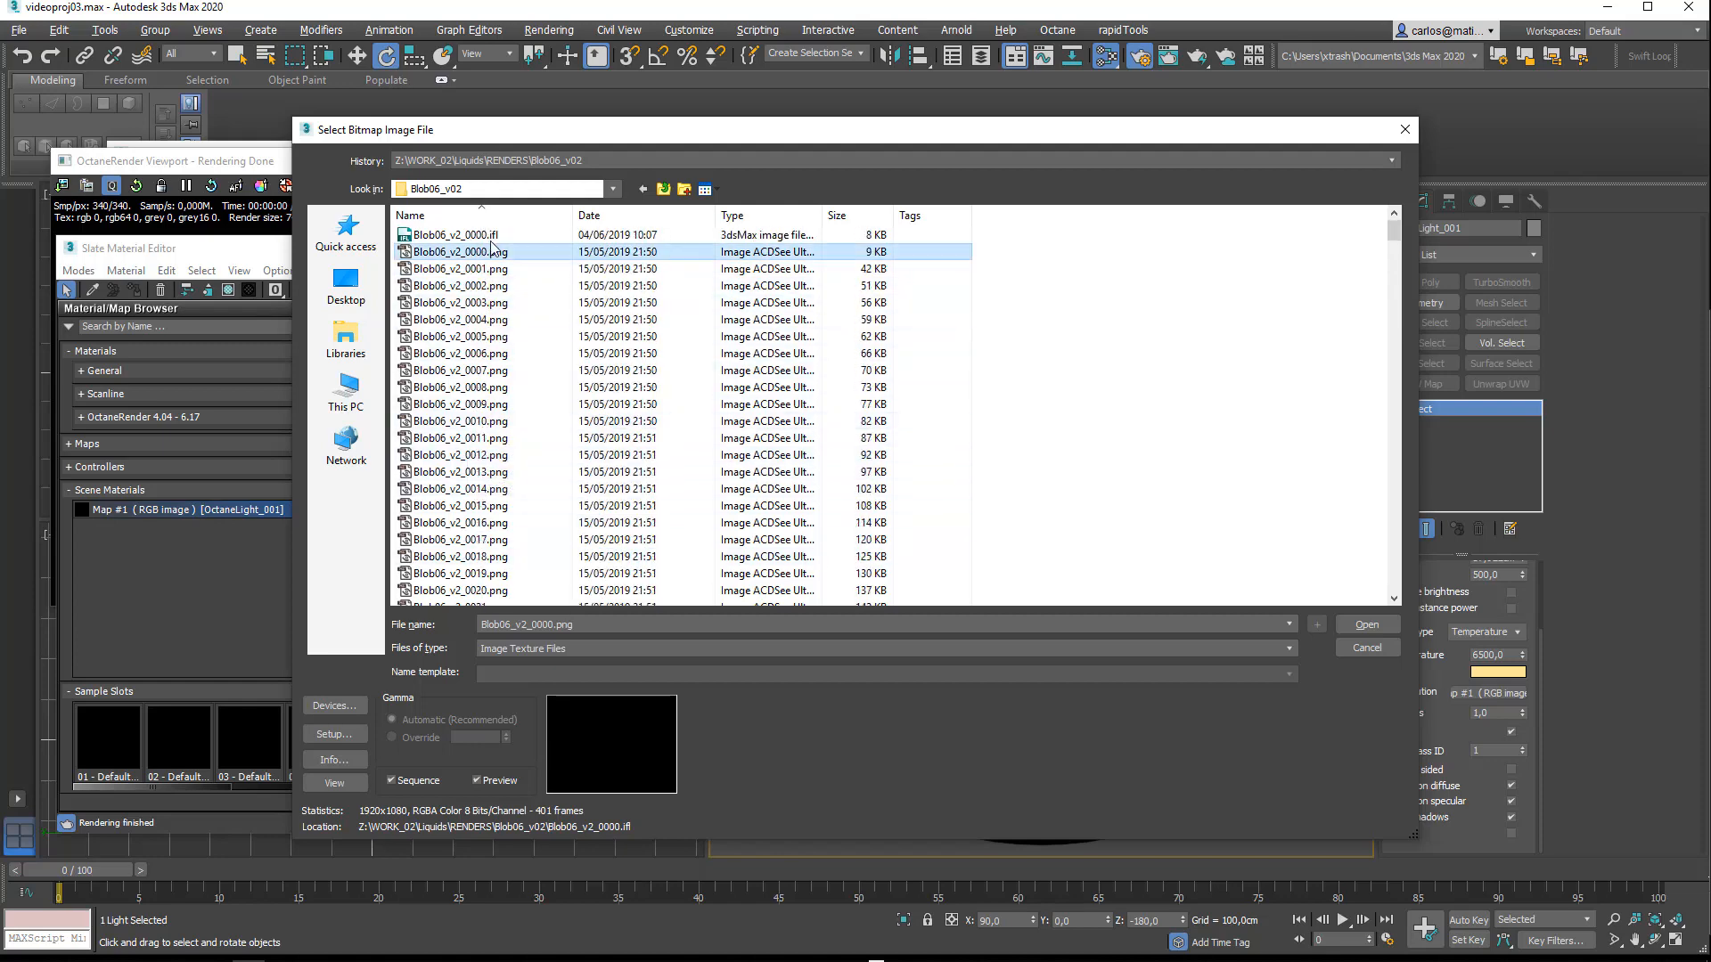
Step: Load the selected PNG as an image sequence with start frame 0 and end frame 400
{"action": "left_click", "coordinate": [394, 784]}
{"action": "left_click", "coordinate": [393, 784]}
{"action": "left_click", "coordinate": [391, 781]}
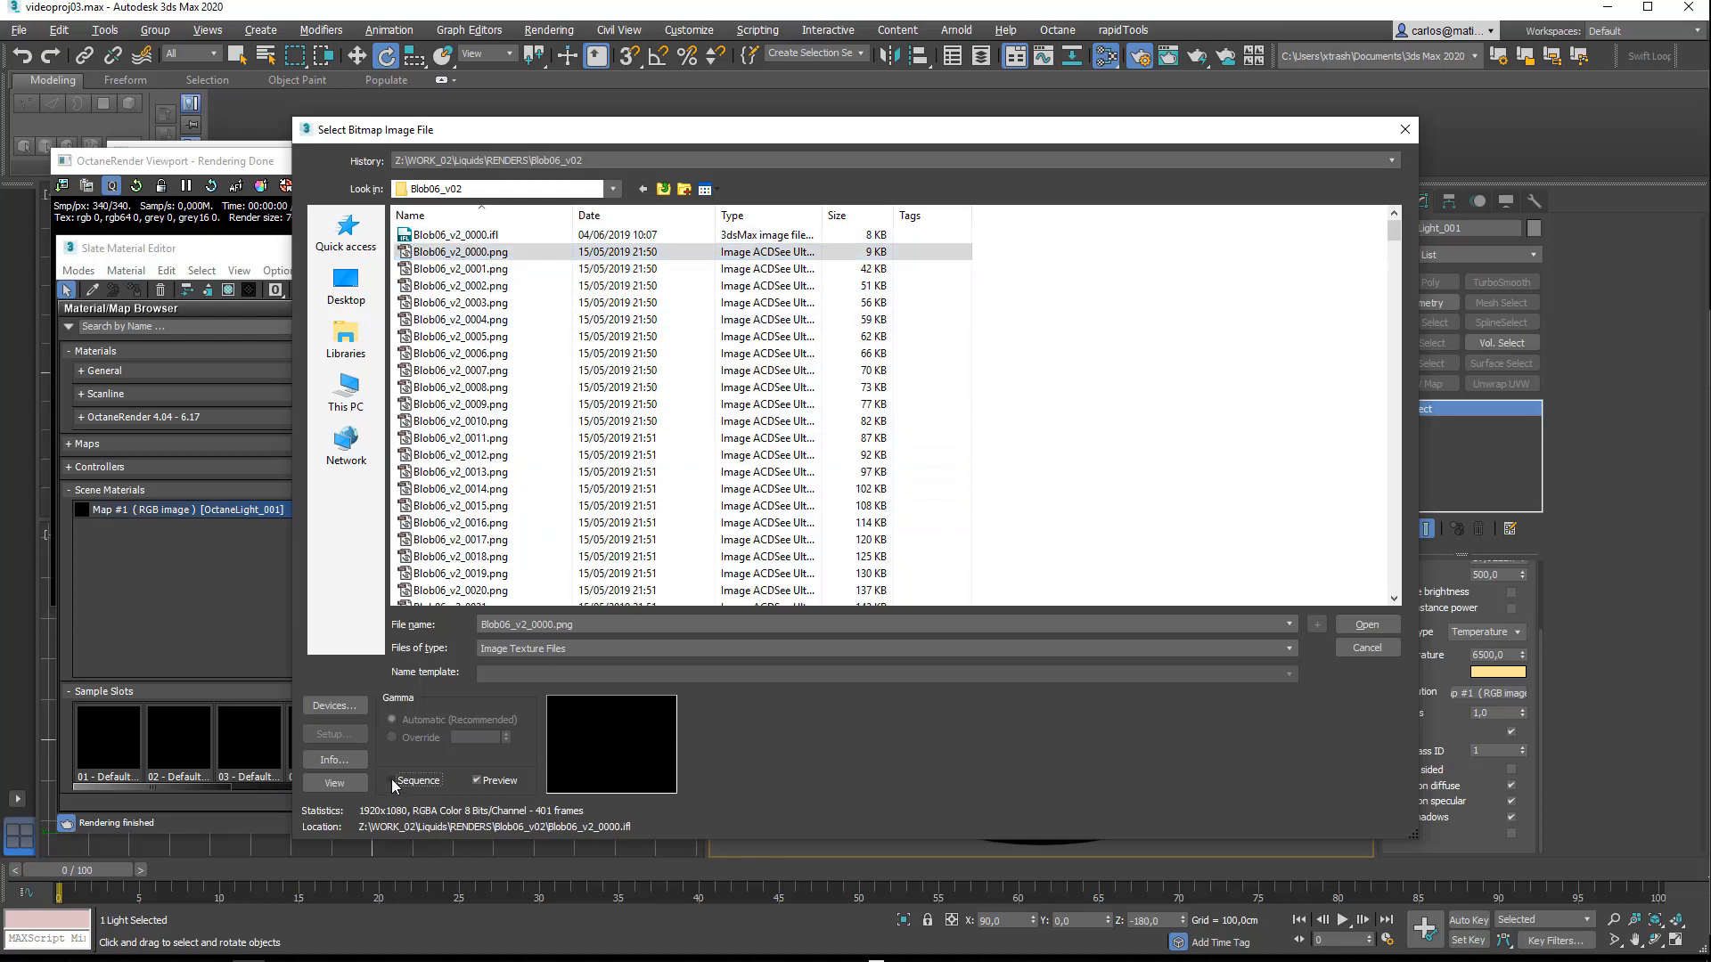
{"action": "left_click", "coordinate": [393, 783]}
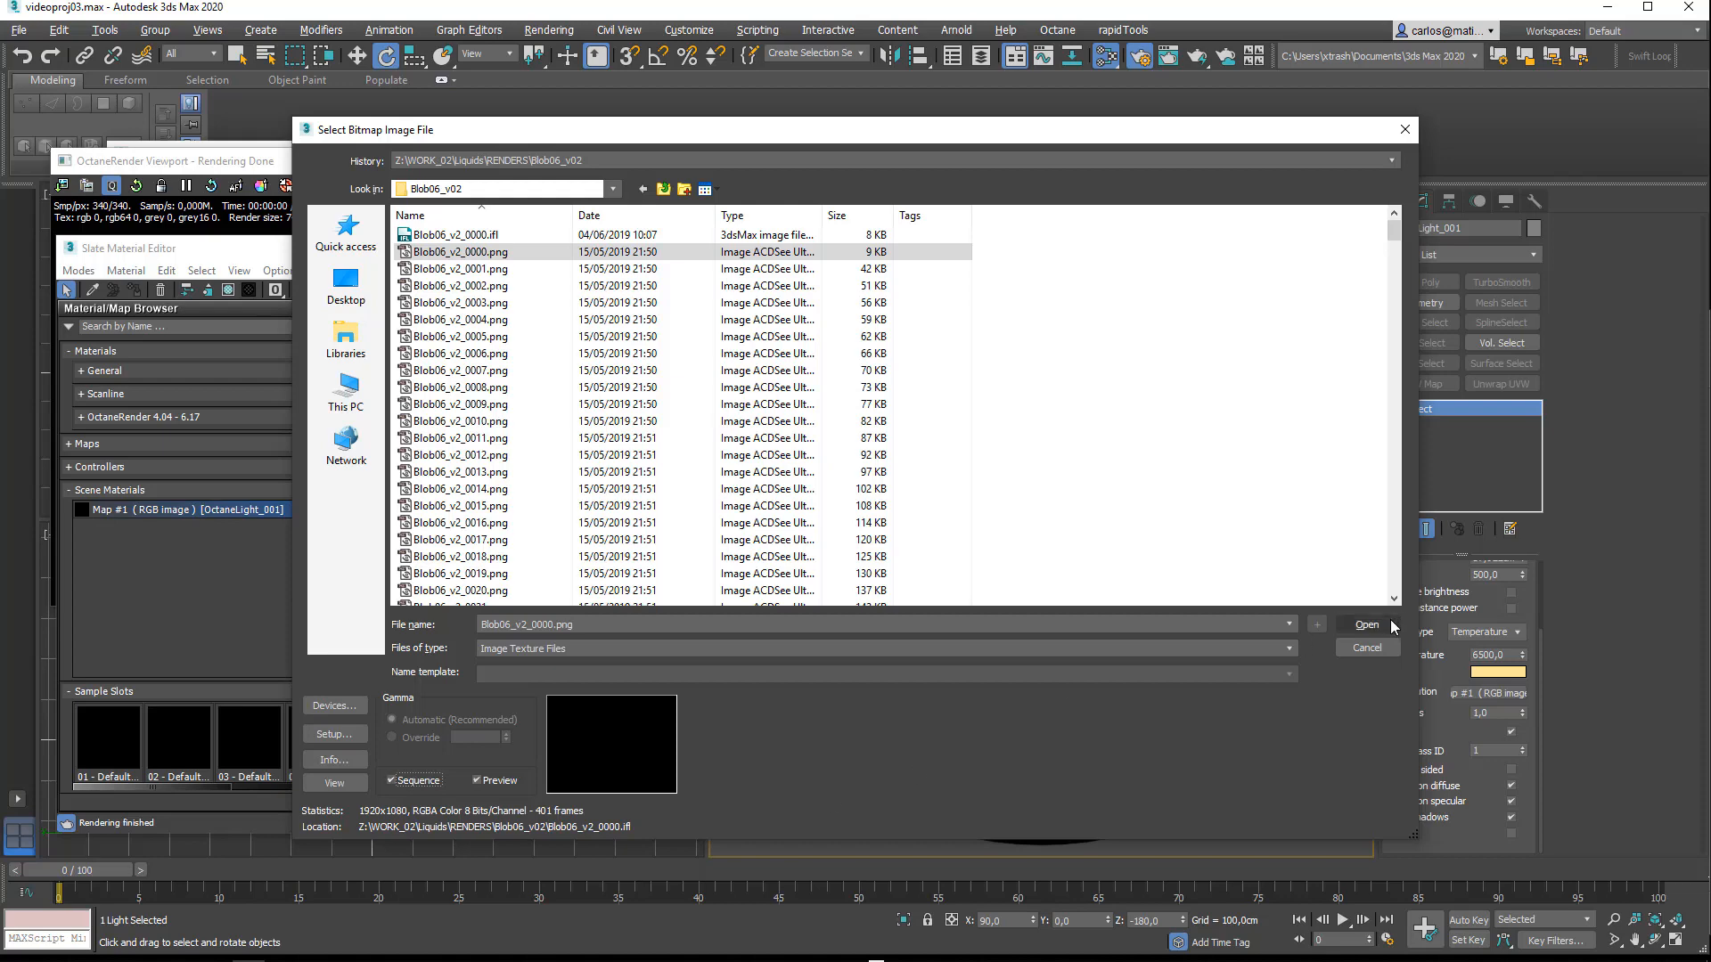
{"action": "left_click", "coordinate": [1362, 624]}
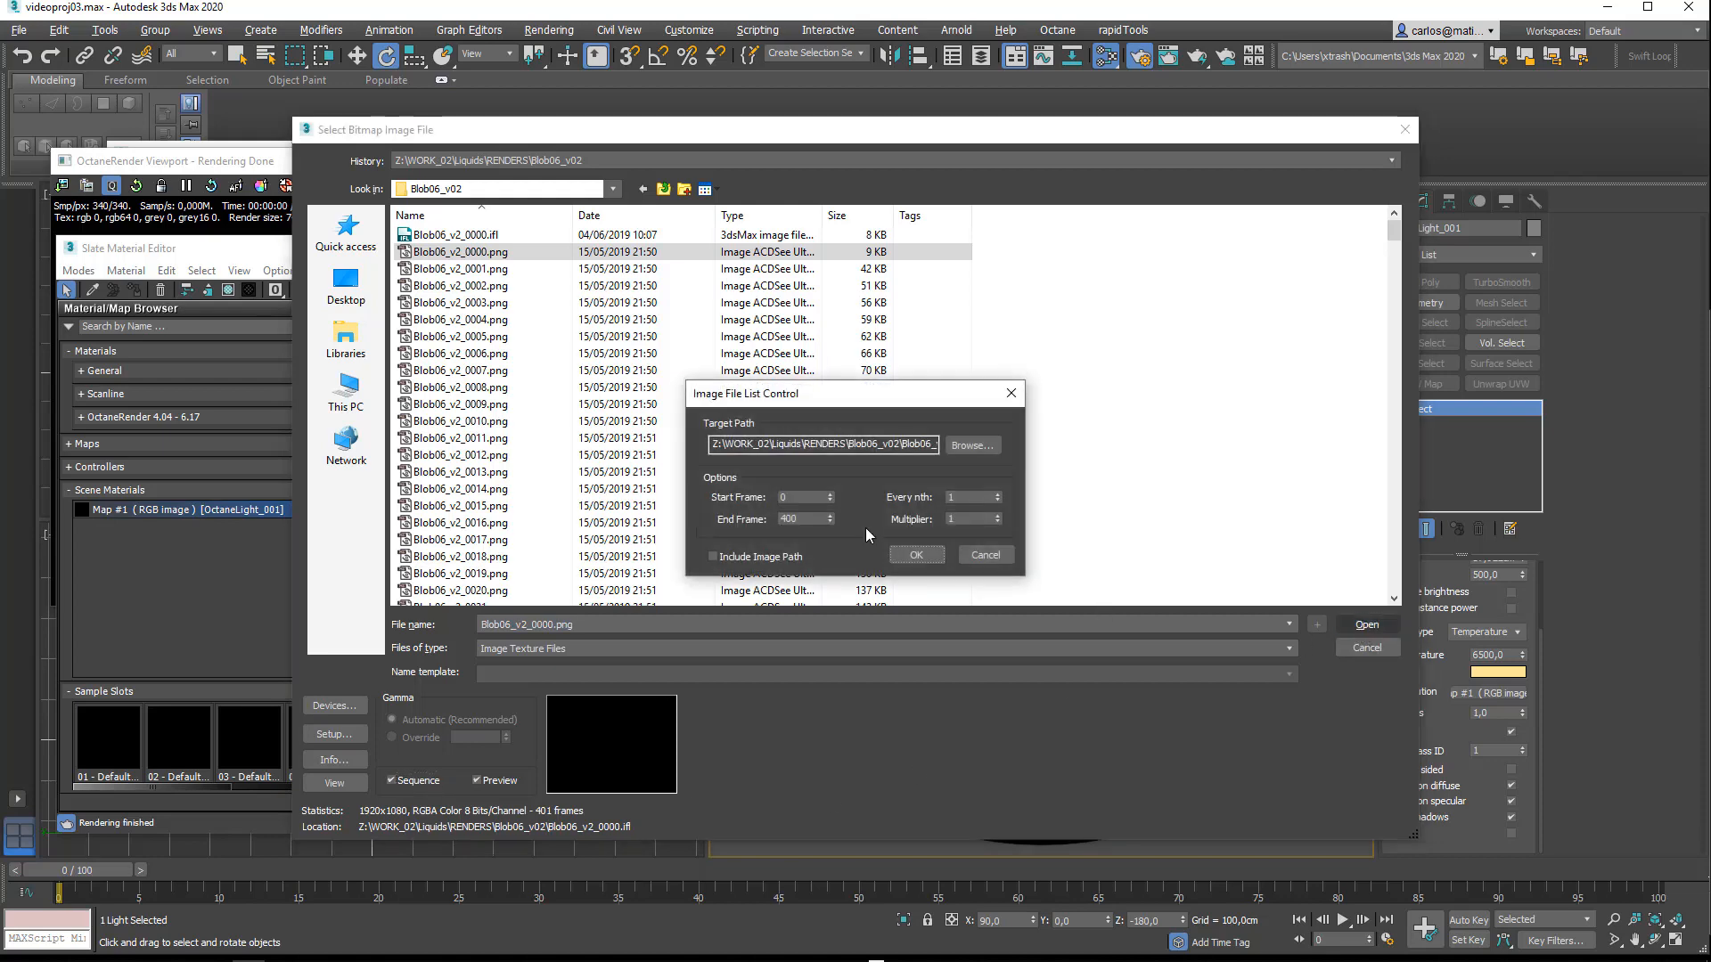
{"action": "double_click", "coordinate": [797, 497]}
{"action": "key", "text": "Tab"}
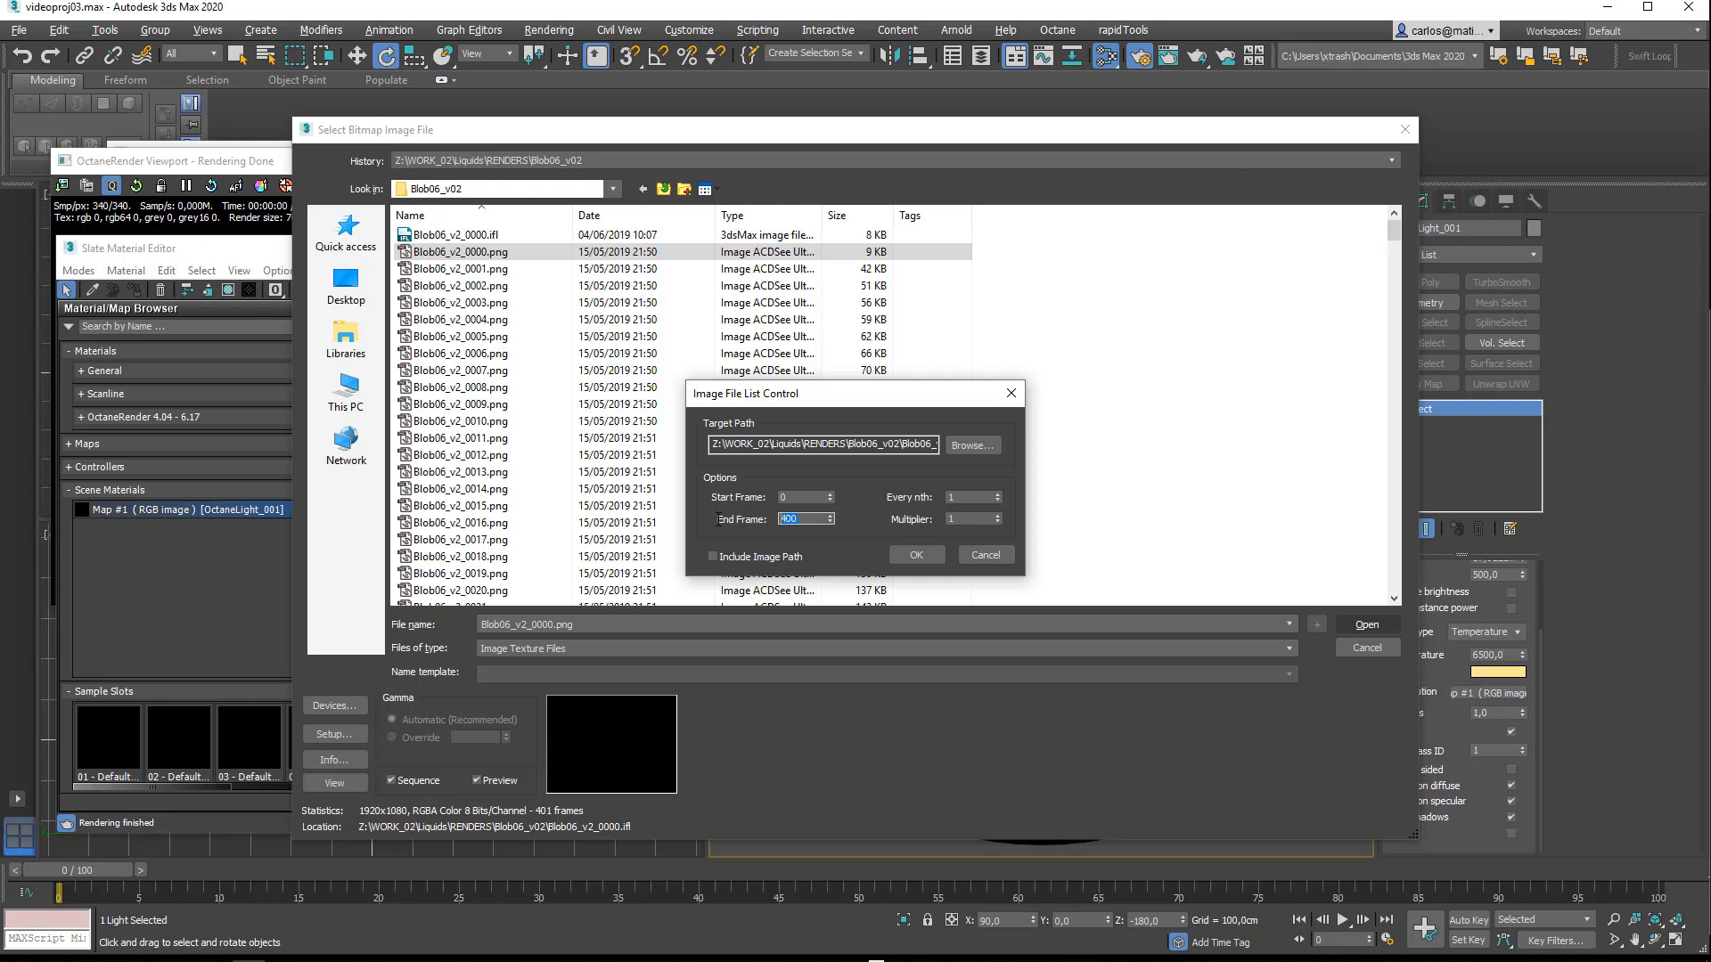
{"action": "left_click", "coordinate": [916, 556]}
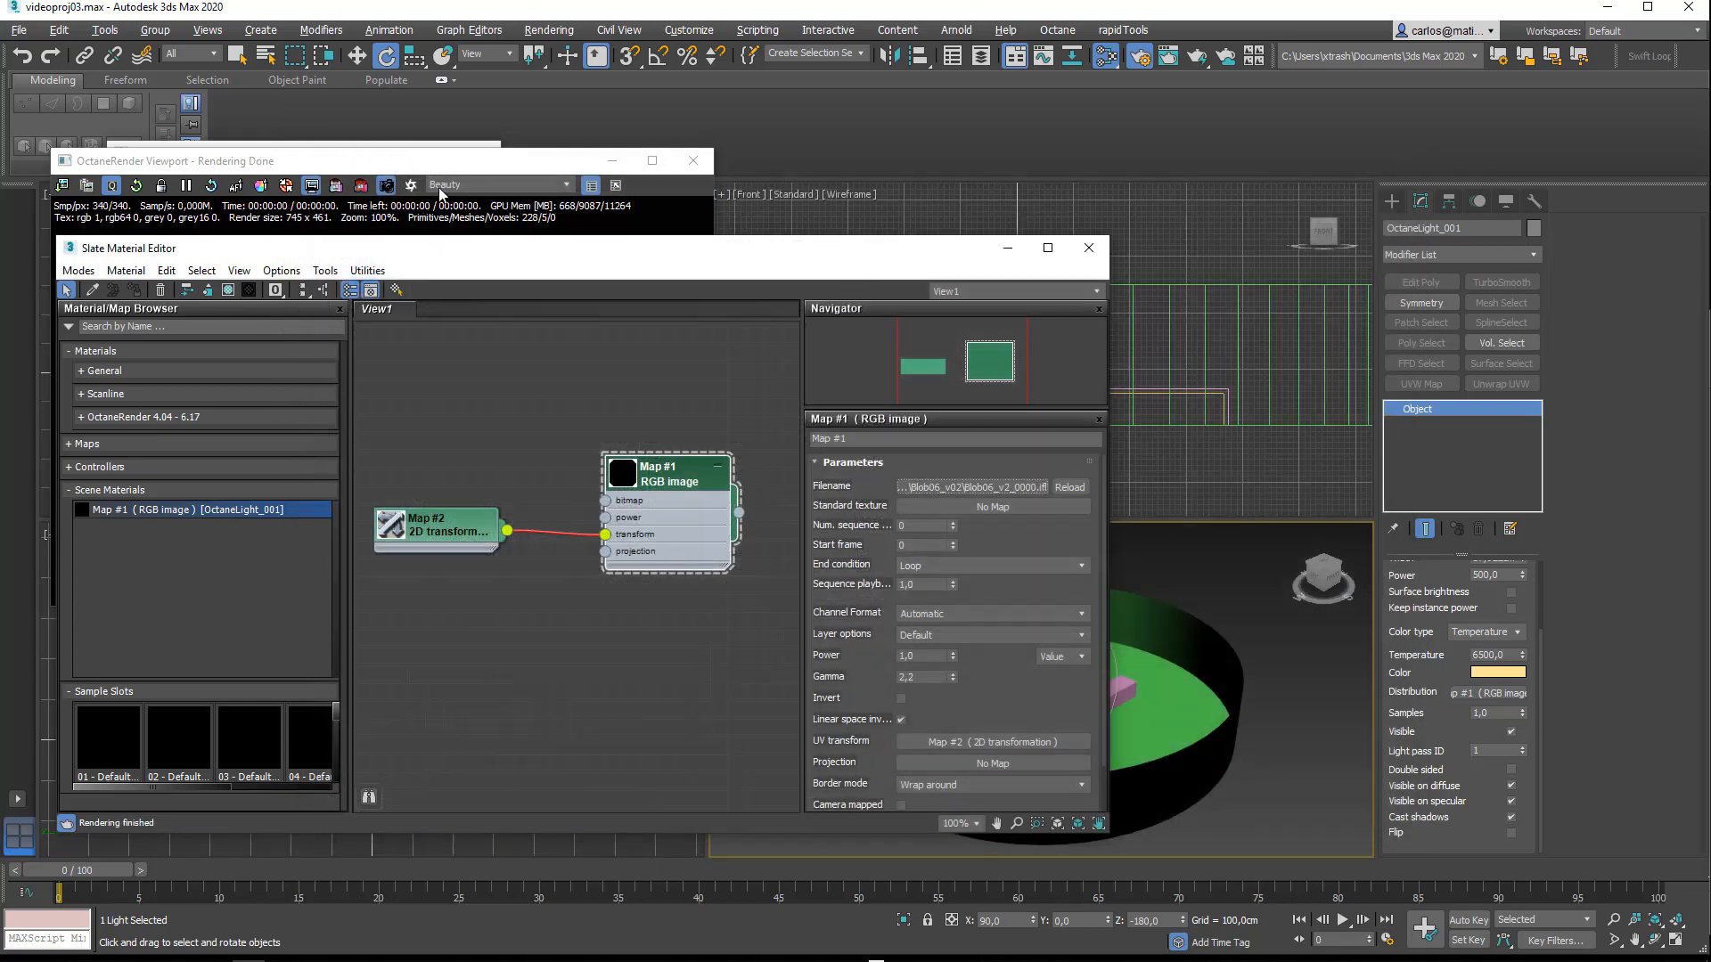
Step: Scrub the timeline to frame 31 and try raising the OctaneLight's power to 3670, watching the live render
{"action": "left_click", "coordinate": [449, 162]}
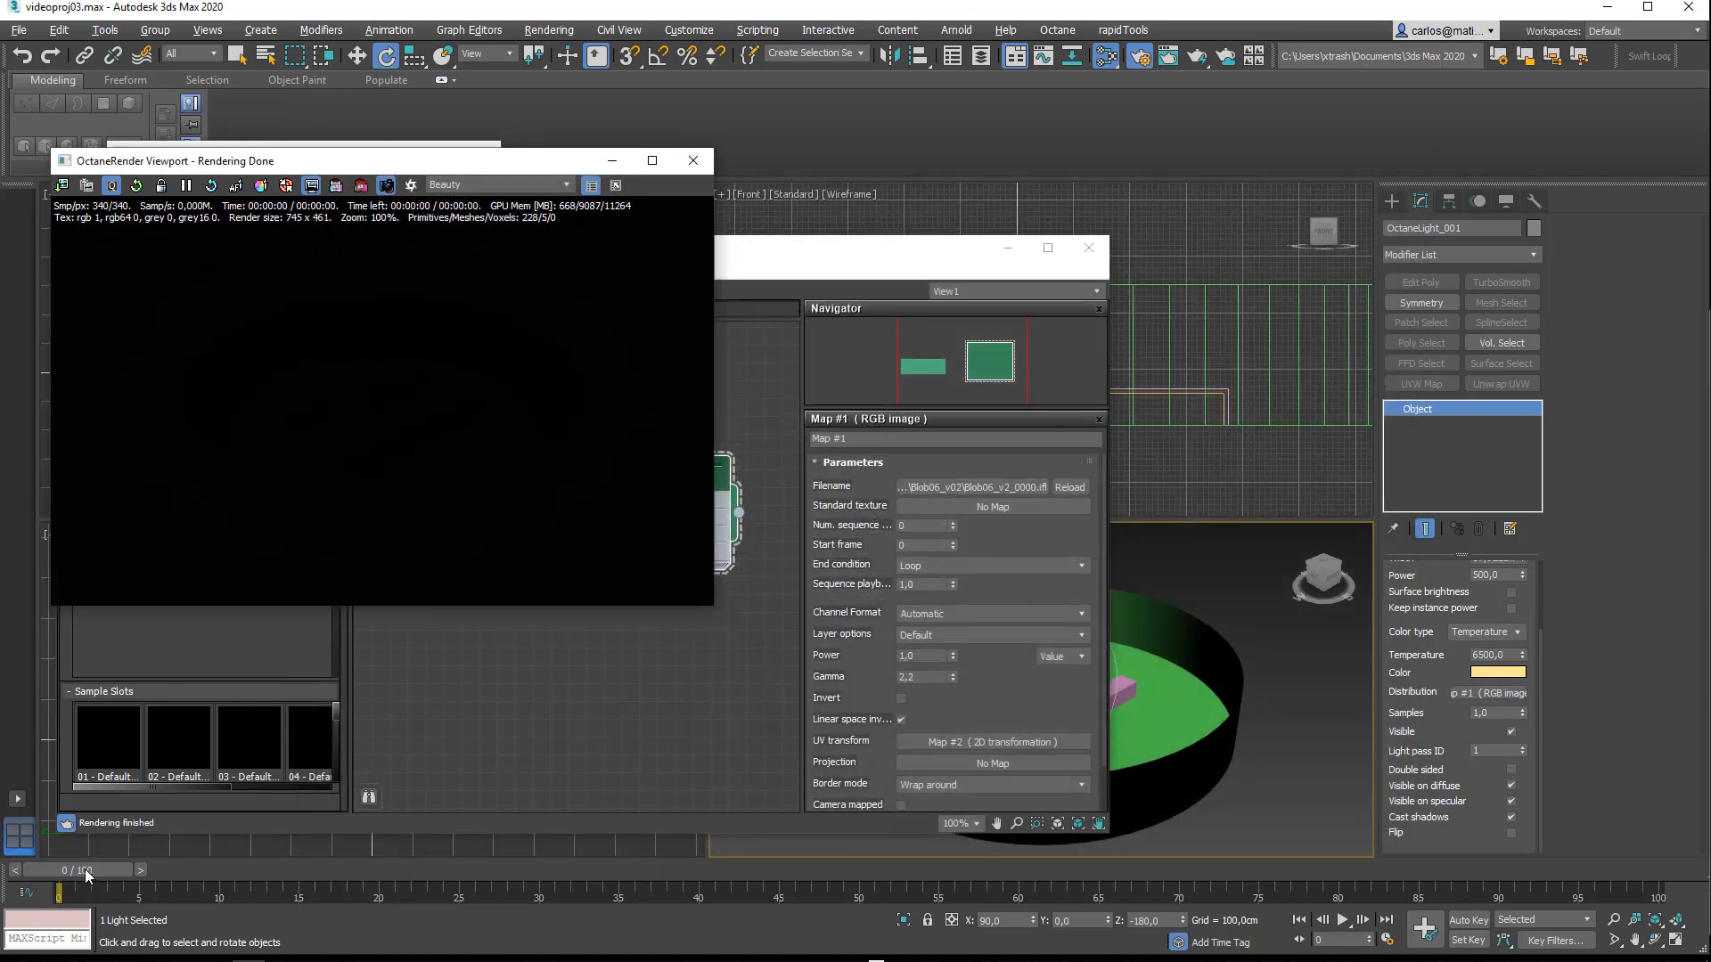
{"action": "left_click_drag", "start_coordinate": [87, 875], "coordinate": [603, 875]}
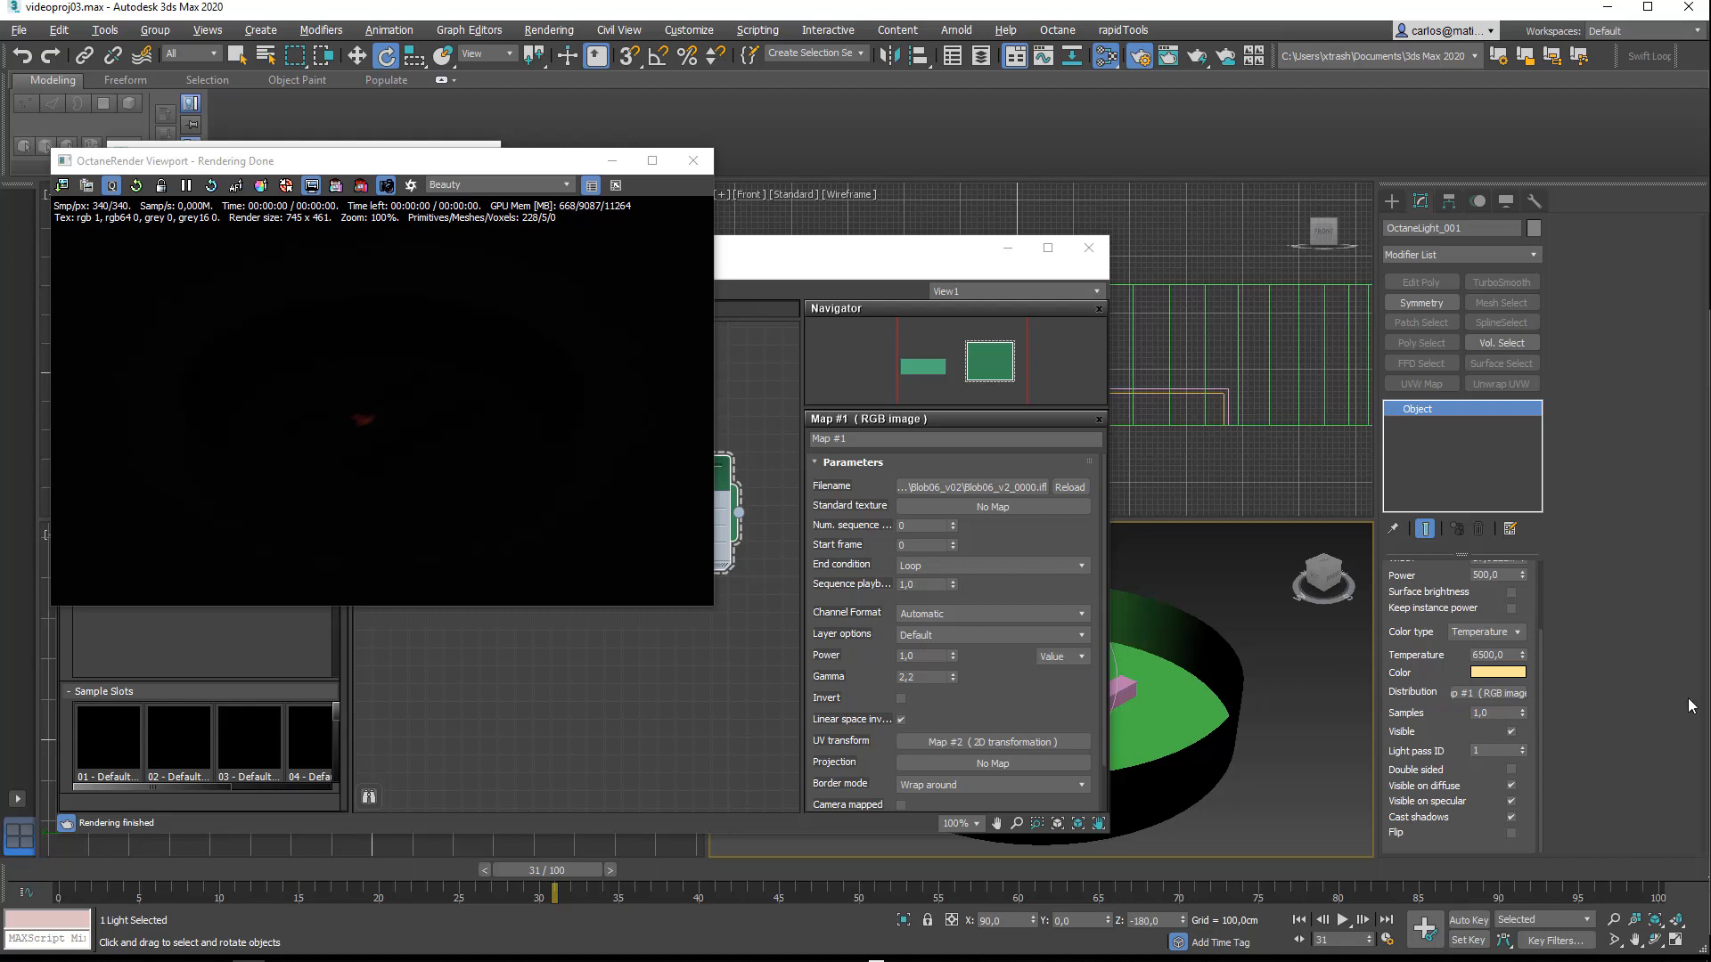
{"action": "left_click_drag", "start_coordinate": [1439, 588], "coordinate": [1550, 57]}
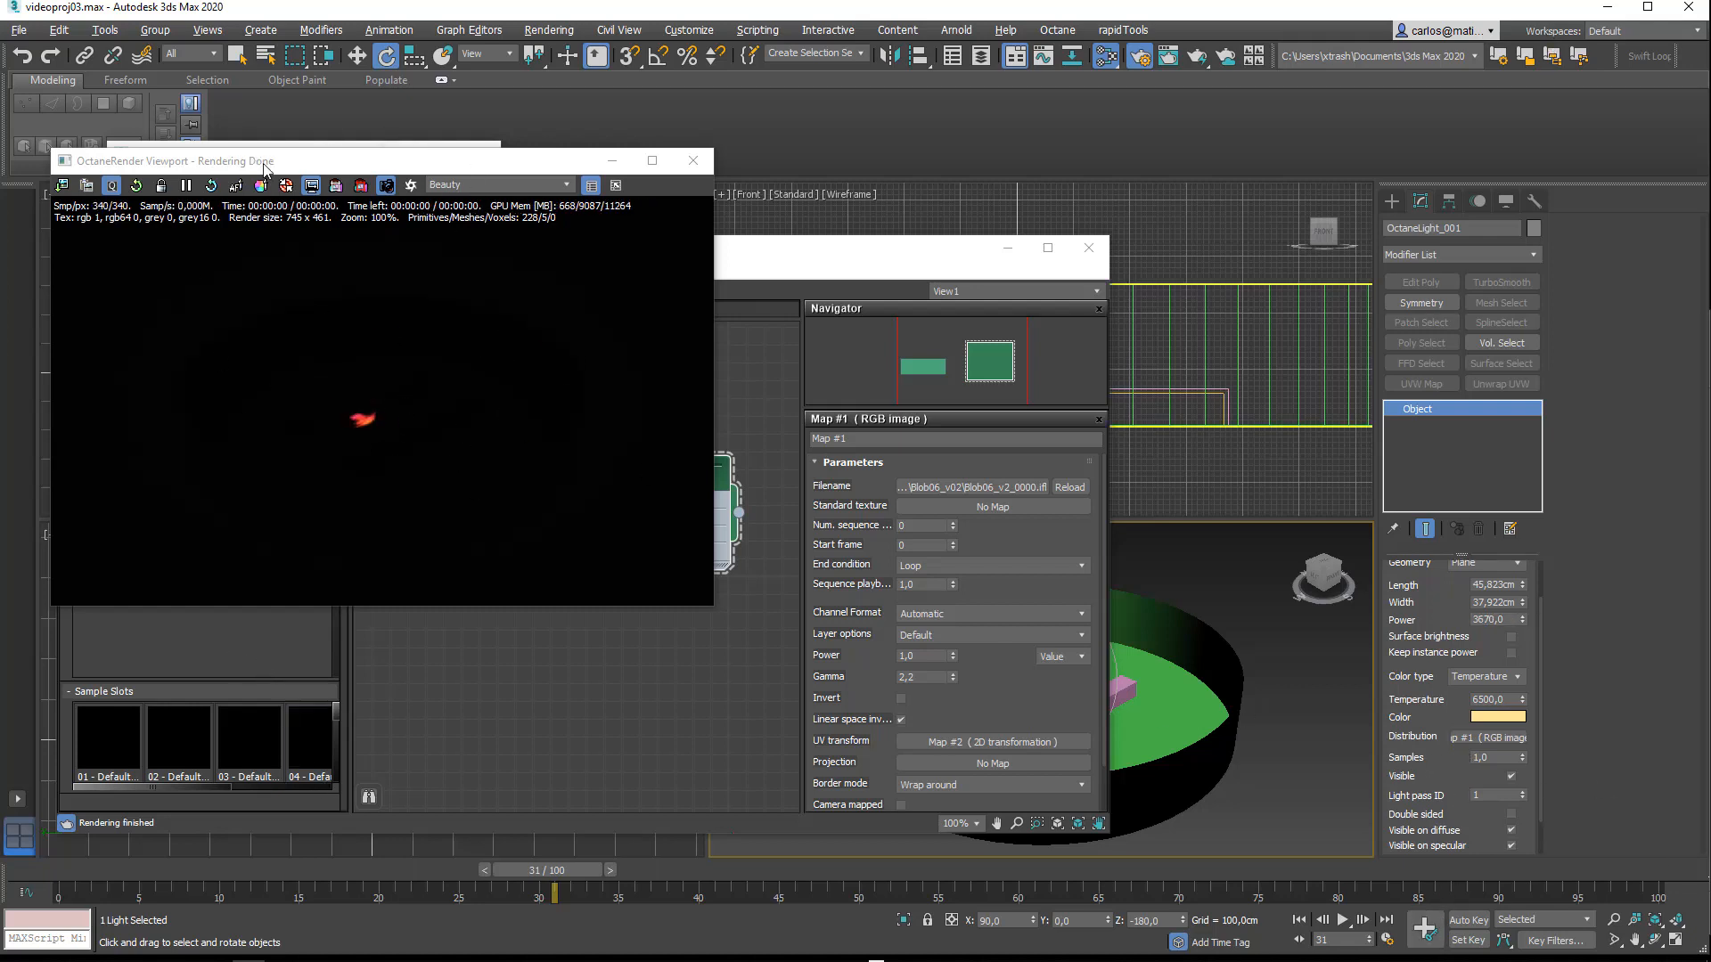
Step: Place the Octane camera render settings clear of the live render and raise the Imager exposure to 11.05
{"action": "key", "text": "F10"}
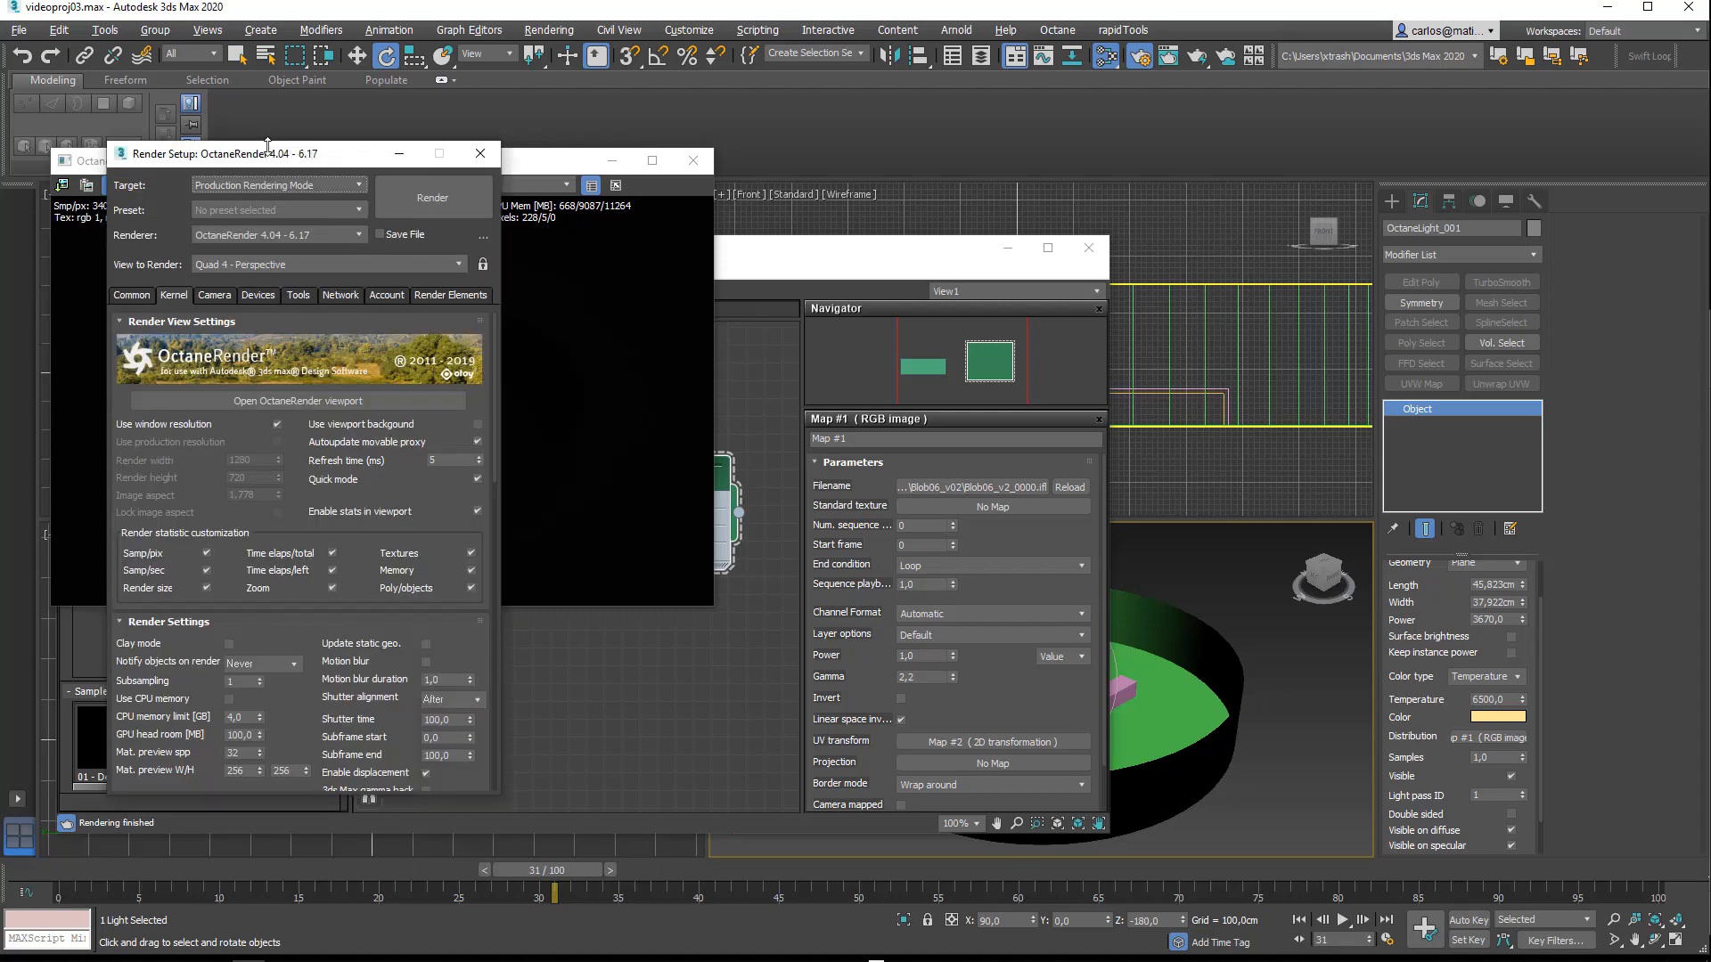
{"action": "left_click", "coordinate": [213, 295]}
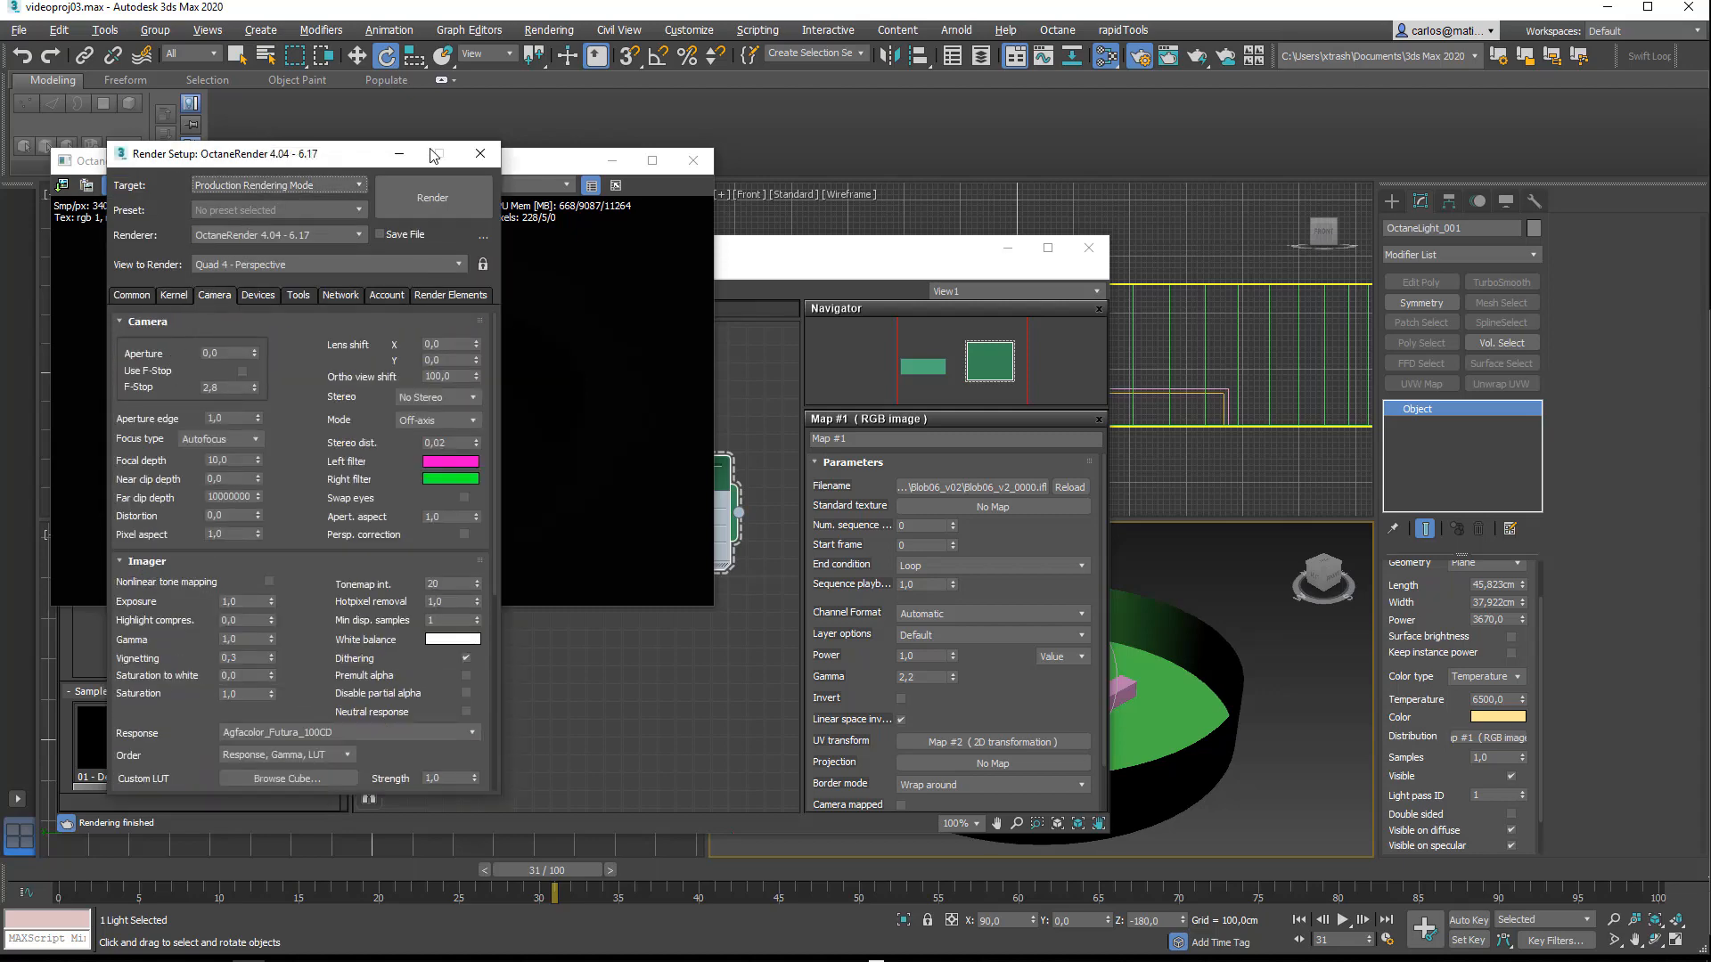
{"action": "left_click_drag", "start_coordinate": [340, 163], "coordinate": [1286, 172]}
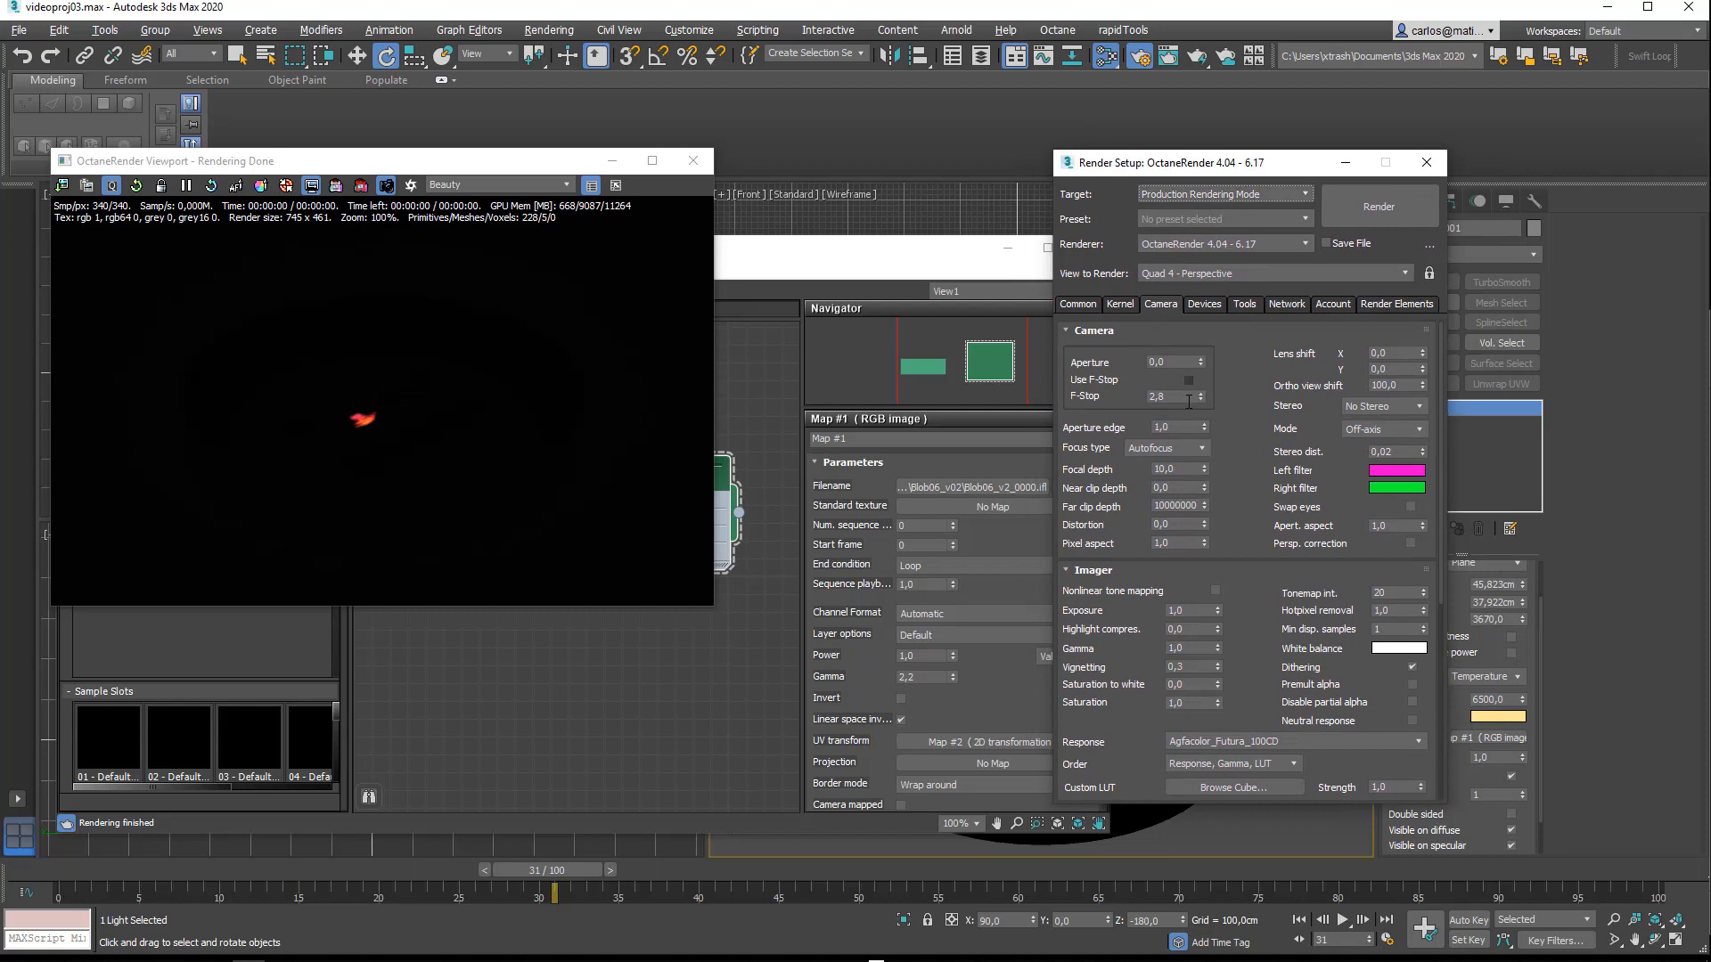
{"action": "mouse_move", "coordinate": [1221, 616]}
{"action": "left_mouse_down"}
{"action": "mouse_move", "coordinate": [1117, 12]}
{"action": "mouse_move", "coordinate": [1239, 621]}
{"action": "left_mouse_up"}
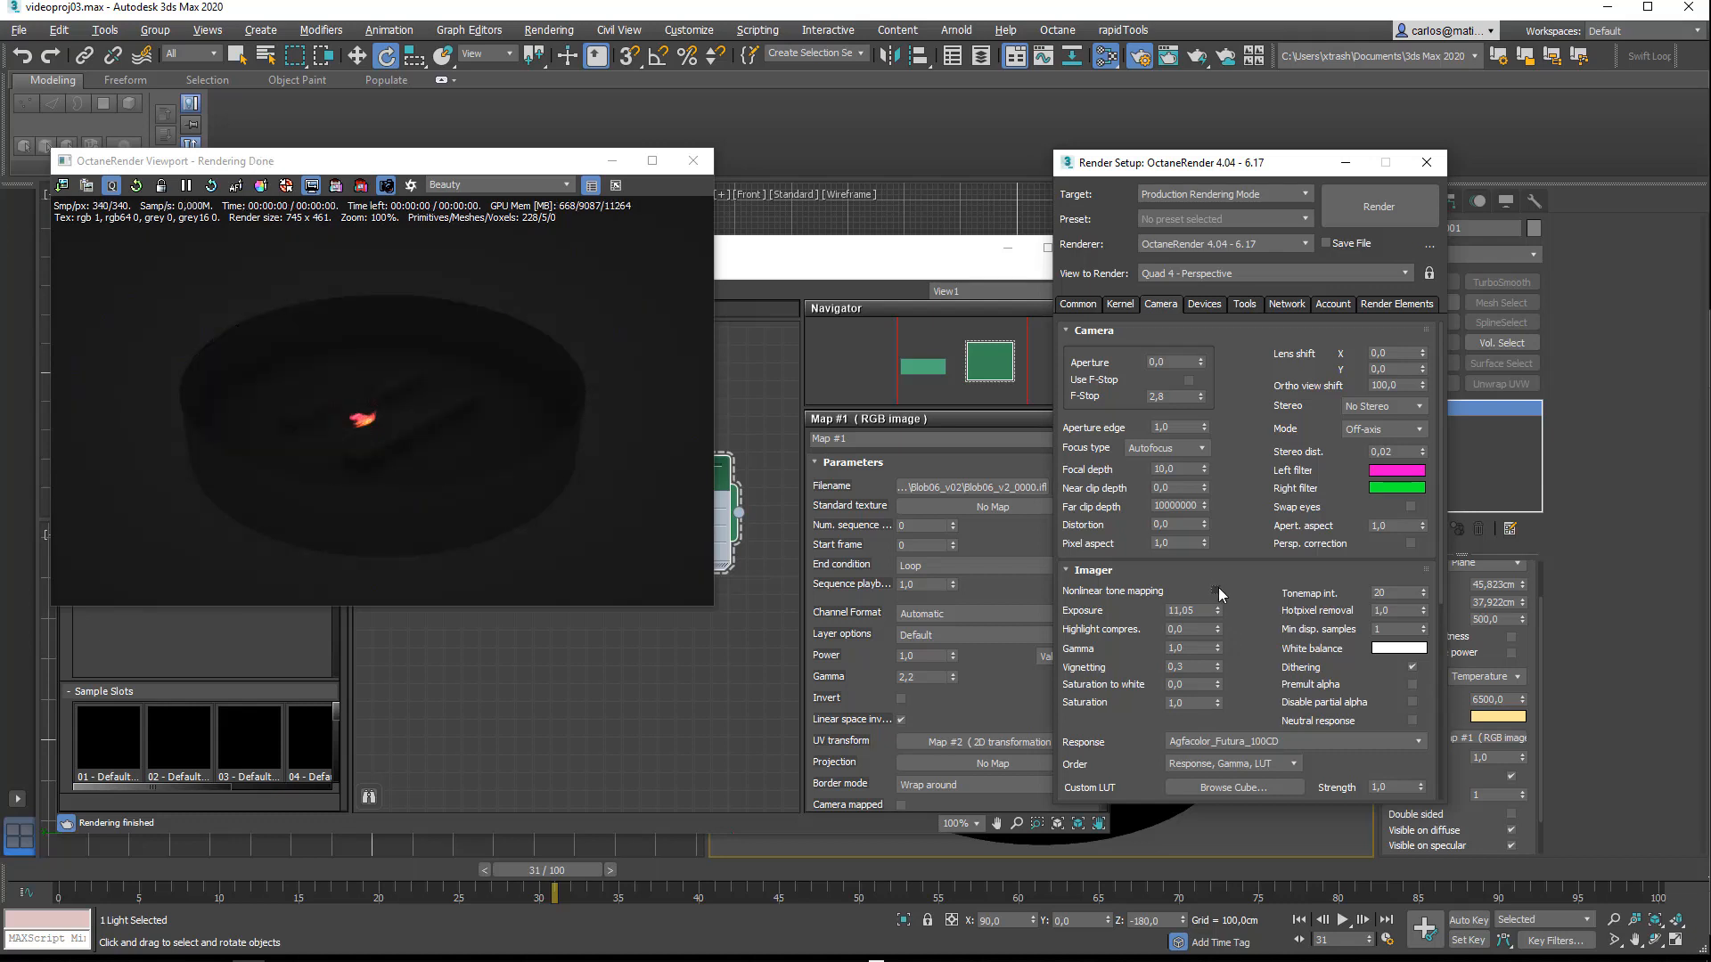
Step: Enable nonlinear tone mapping, set the Imager exposure to 4.862 and close the render setup
{"action": "left_click", "coordinate": [1215, 591]}
{"action": "left_click", "coordinate": [1215, 592]}
{"action": "left_click", "coordinate": [1215, 592]}
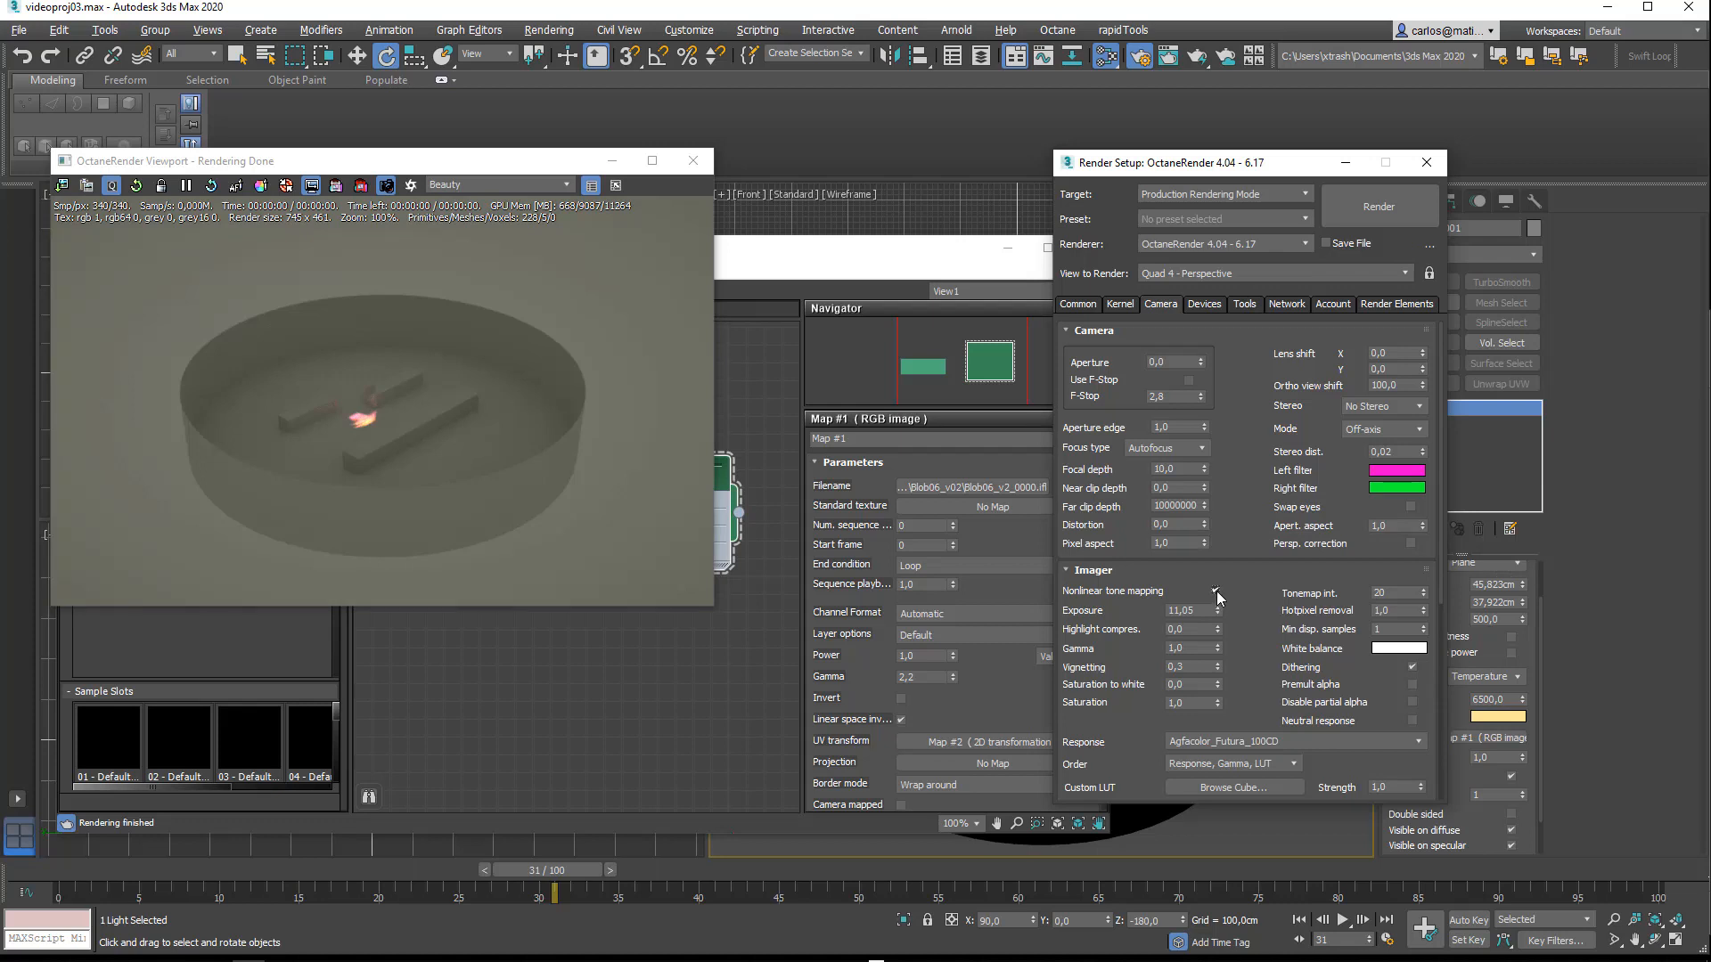
{"action": "left_click_drag", "start_coordinate": [1218, 611], "coordinate": [1220, 660]}
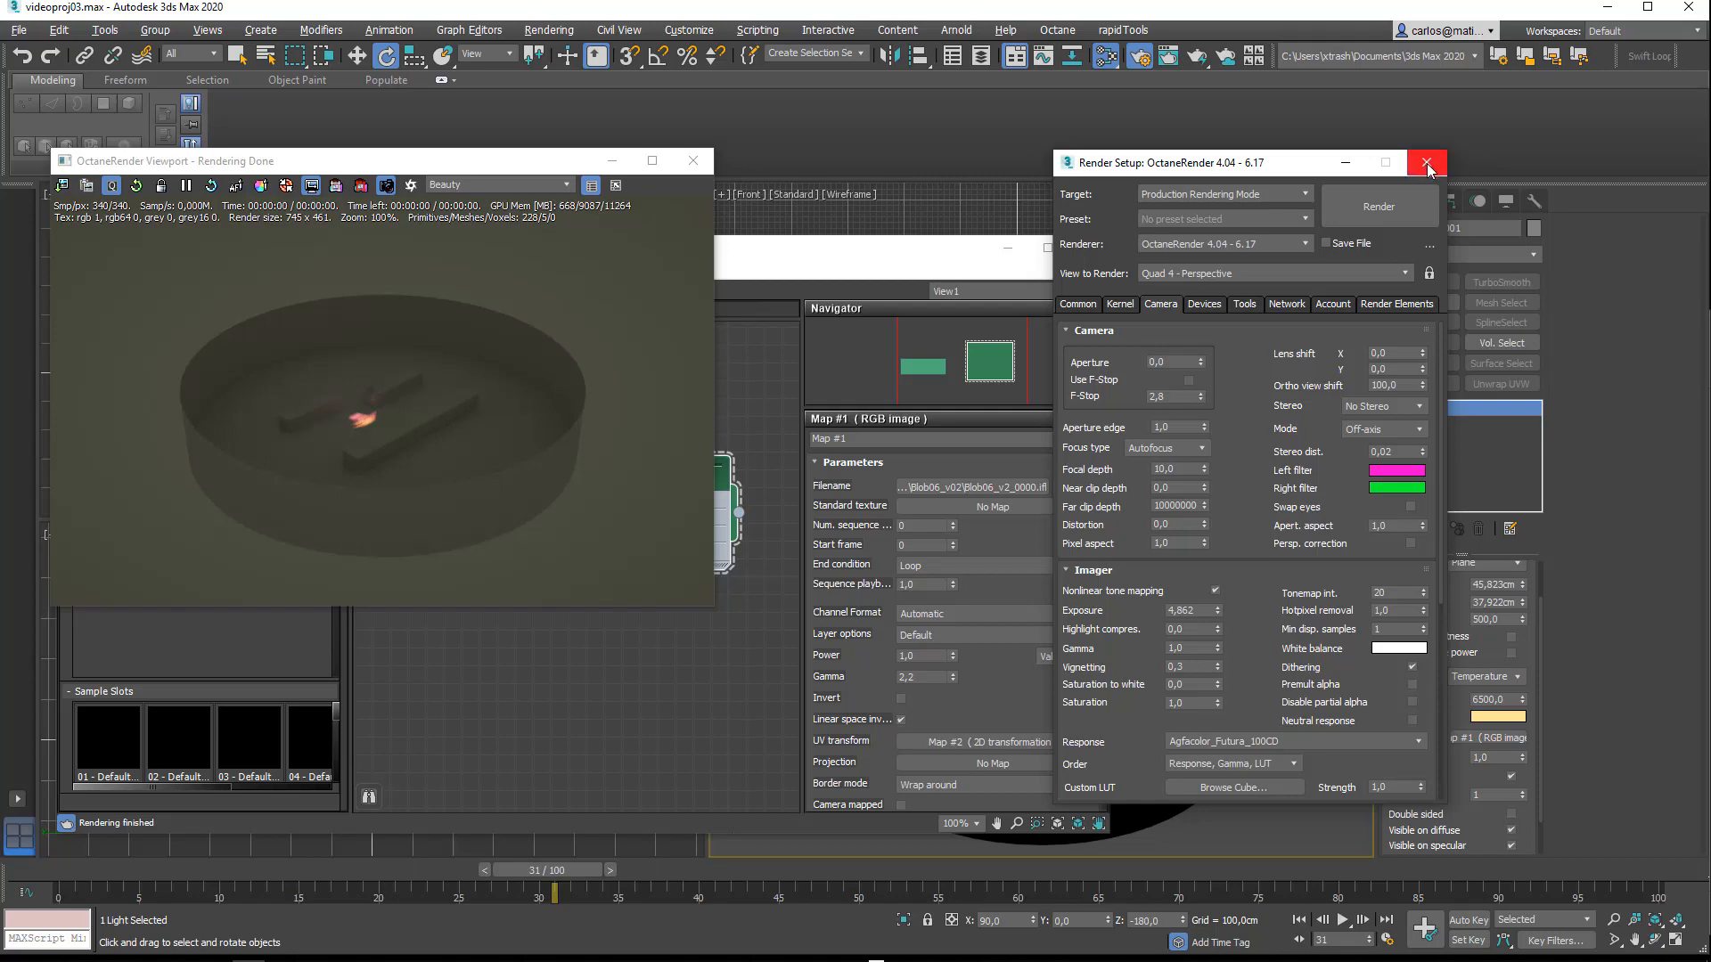
{"action": "left_click", "coordinate": [1426, 164]}
Step: Clear the Front view and move the OctaneLight up above the cylinder to a Z of about 402 cm
{"action": "left_click_drag", "start_coordinate": [947, 267], "coordinate": [968, 518]}
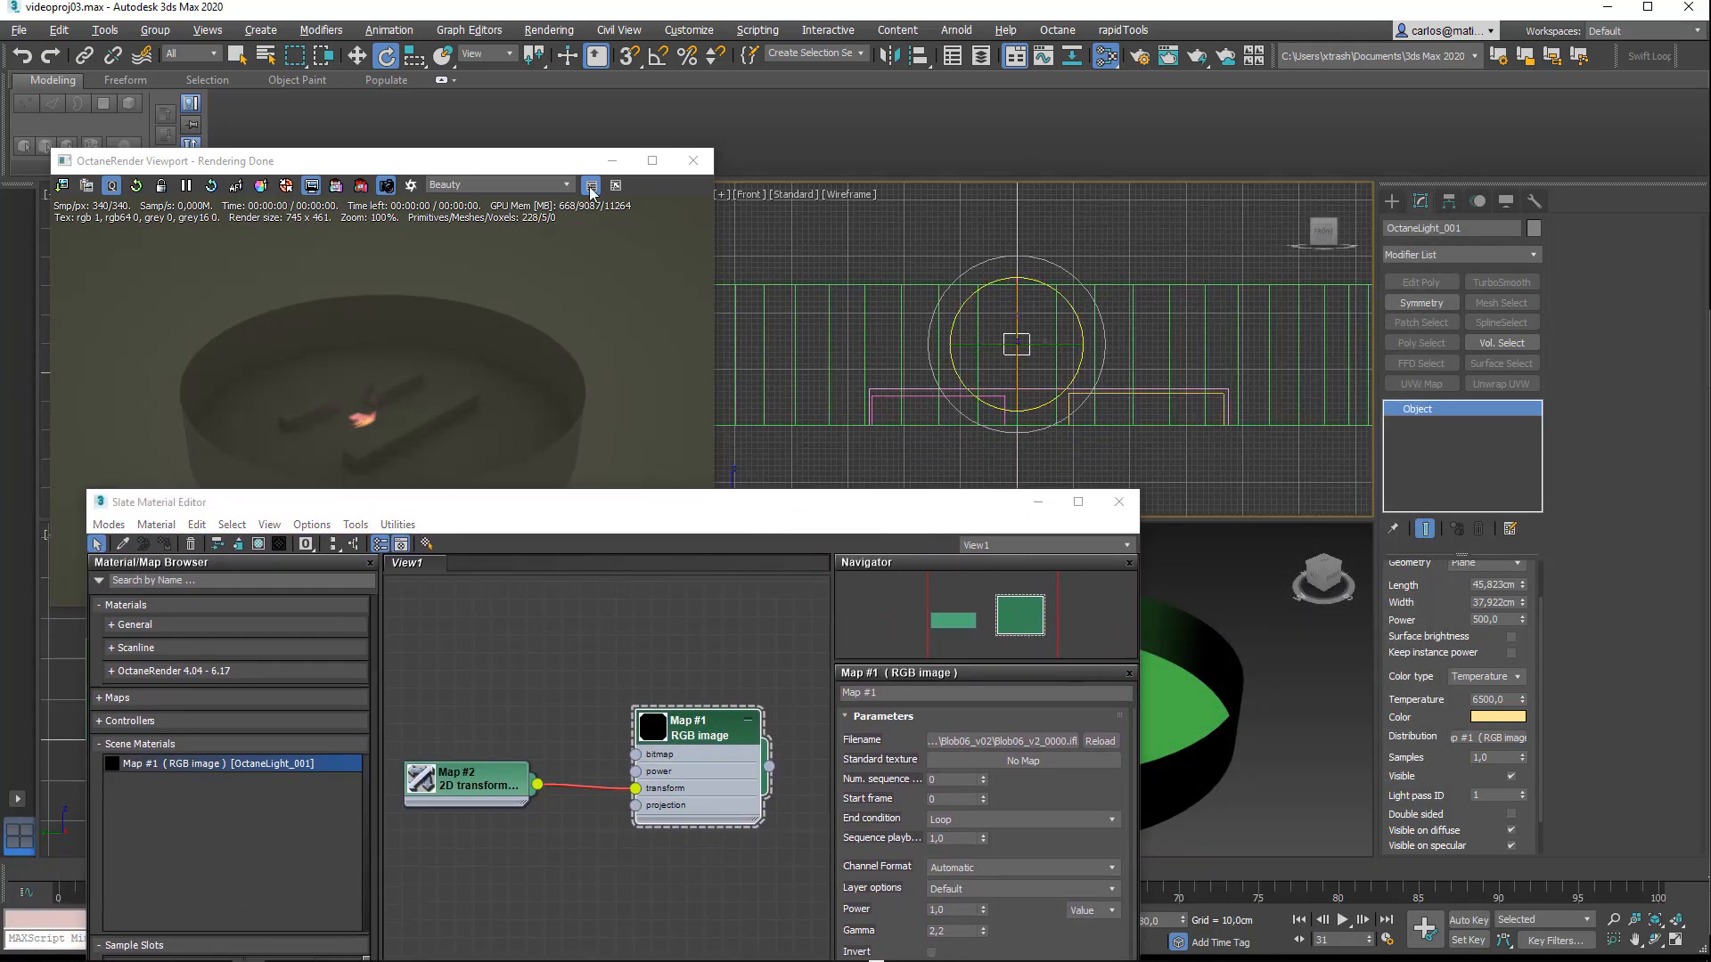
{"action": "left_click_drag", "start_coordinate": [529, 163], "coordinate": [488, 41]}
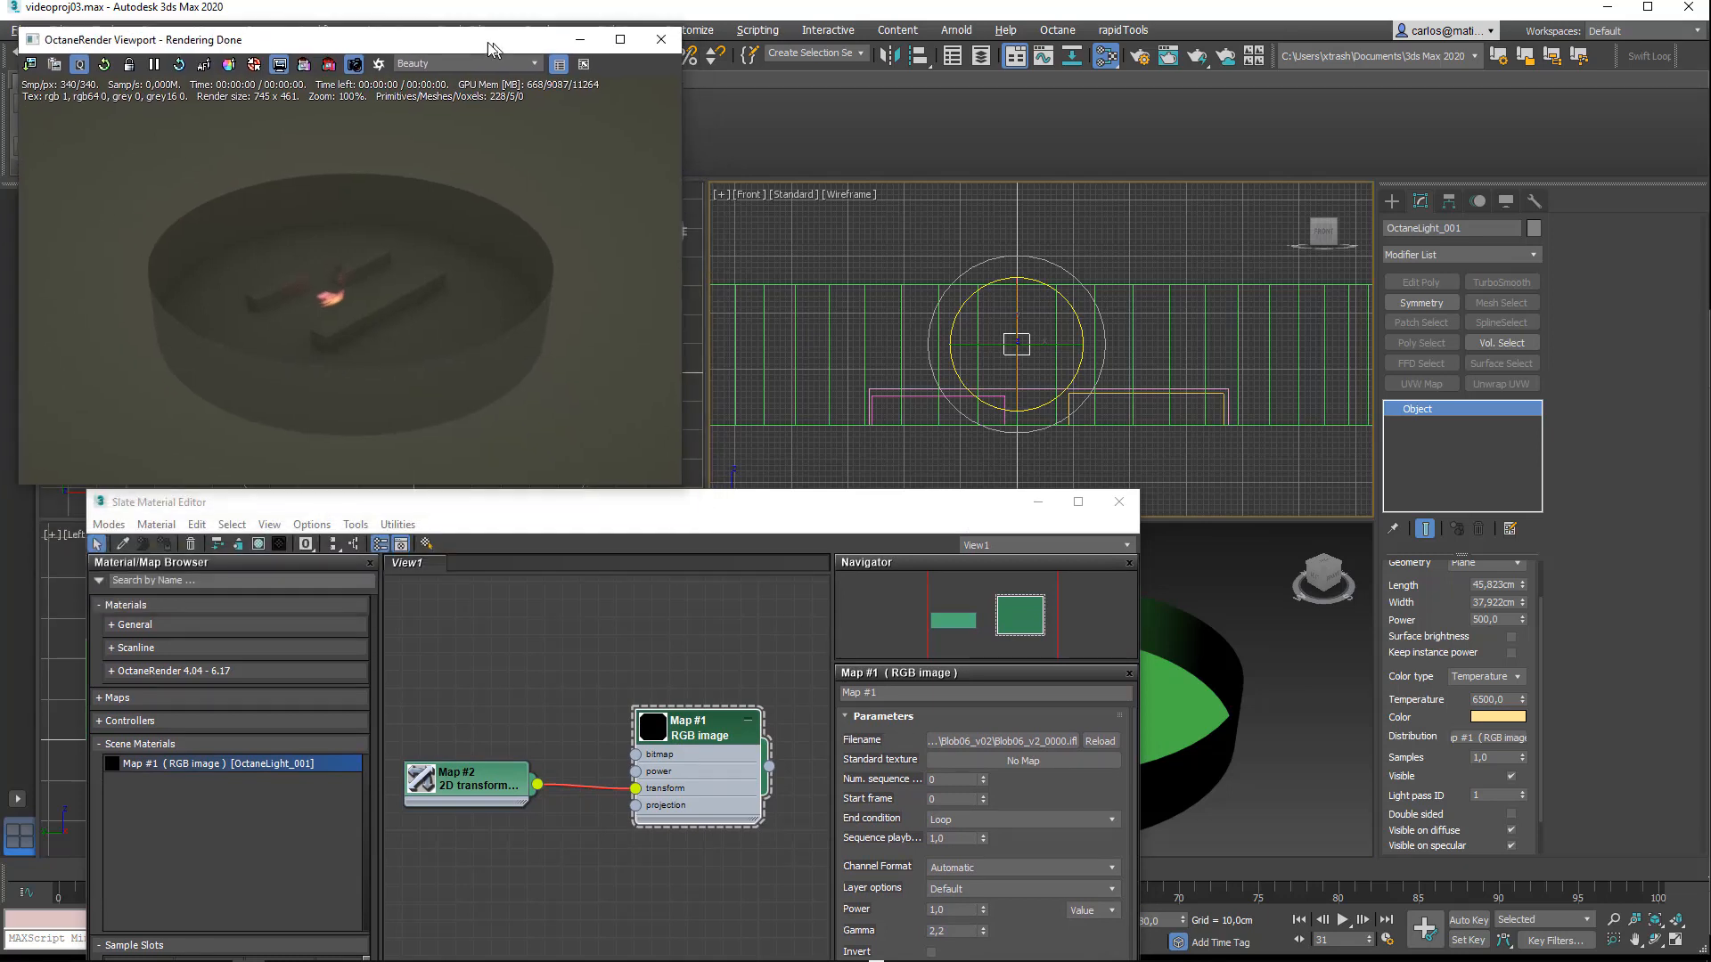
{"action": "right_click", "coordinate": [1012, 320]}
{"action": "left_click", "coordinate": [1038, 329]}
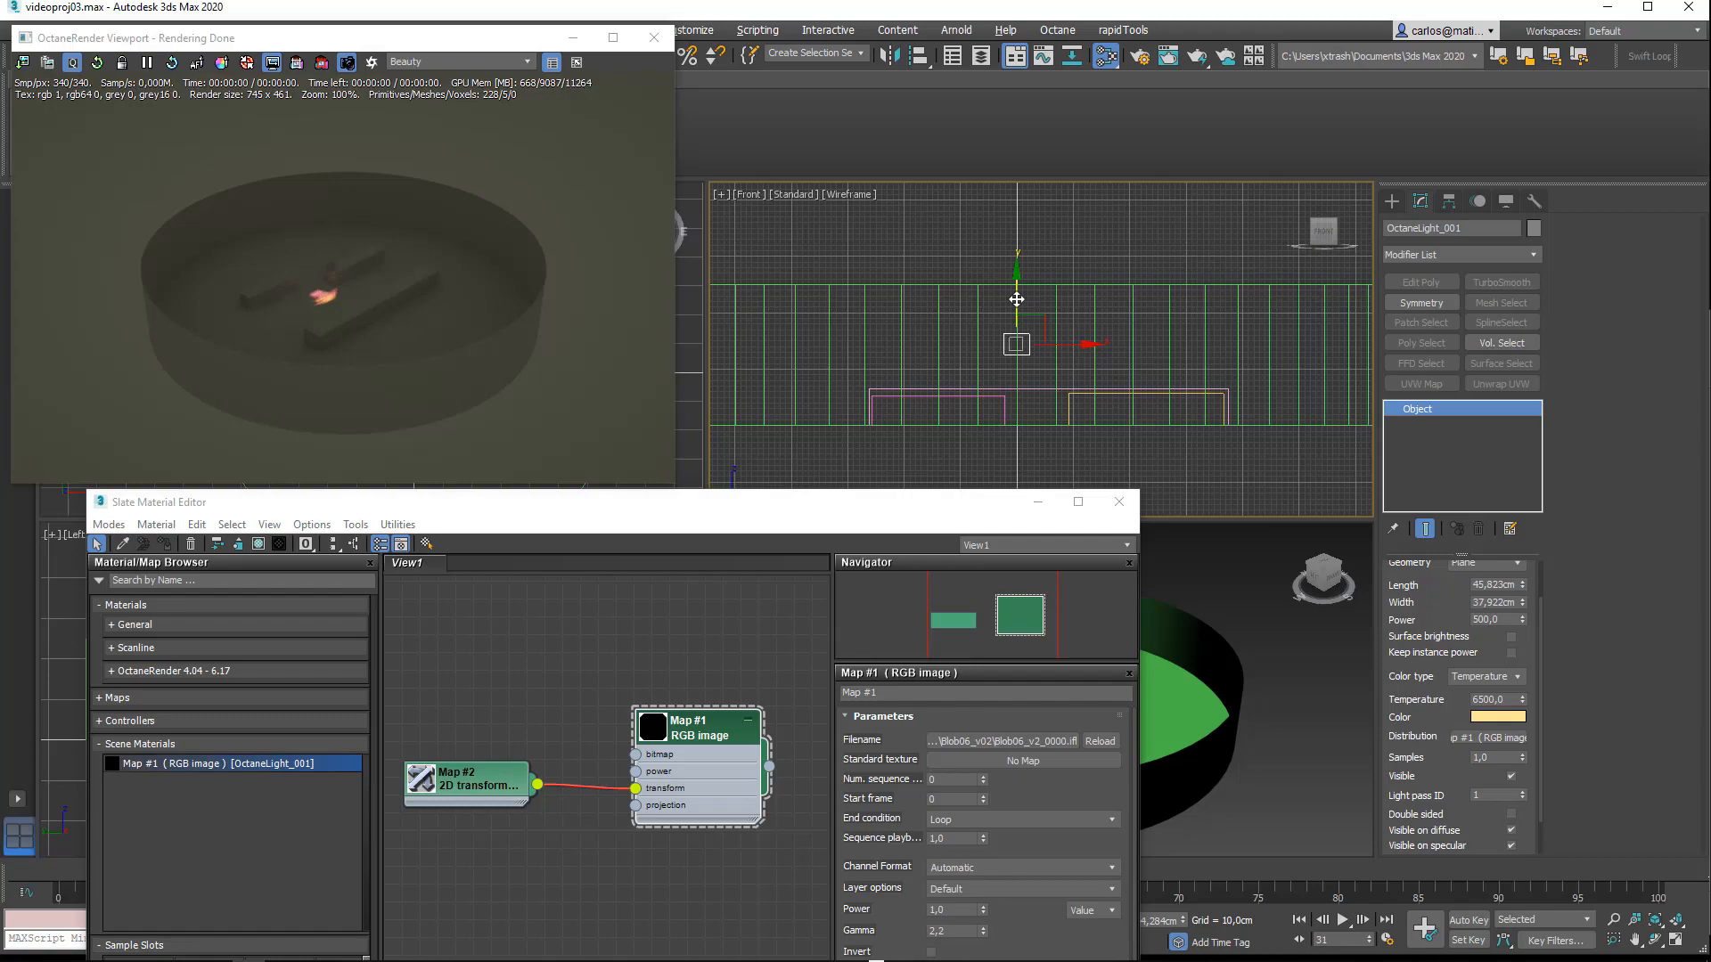
{"action": "left_click_drag", "start_coordinate": [1016, 299], "coordinate": [1040, 155]}
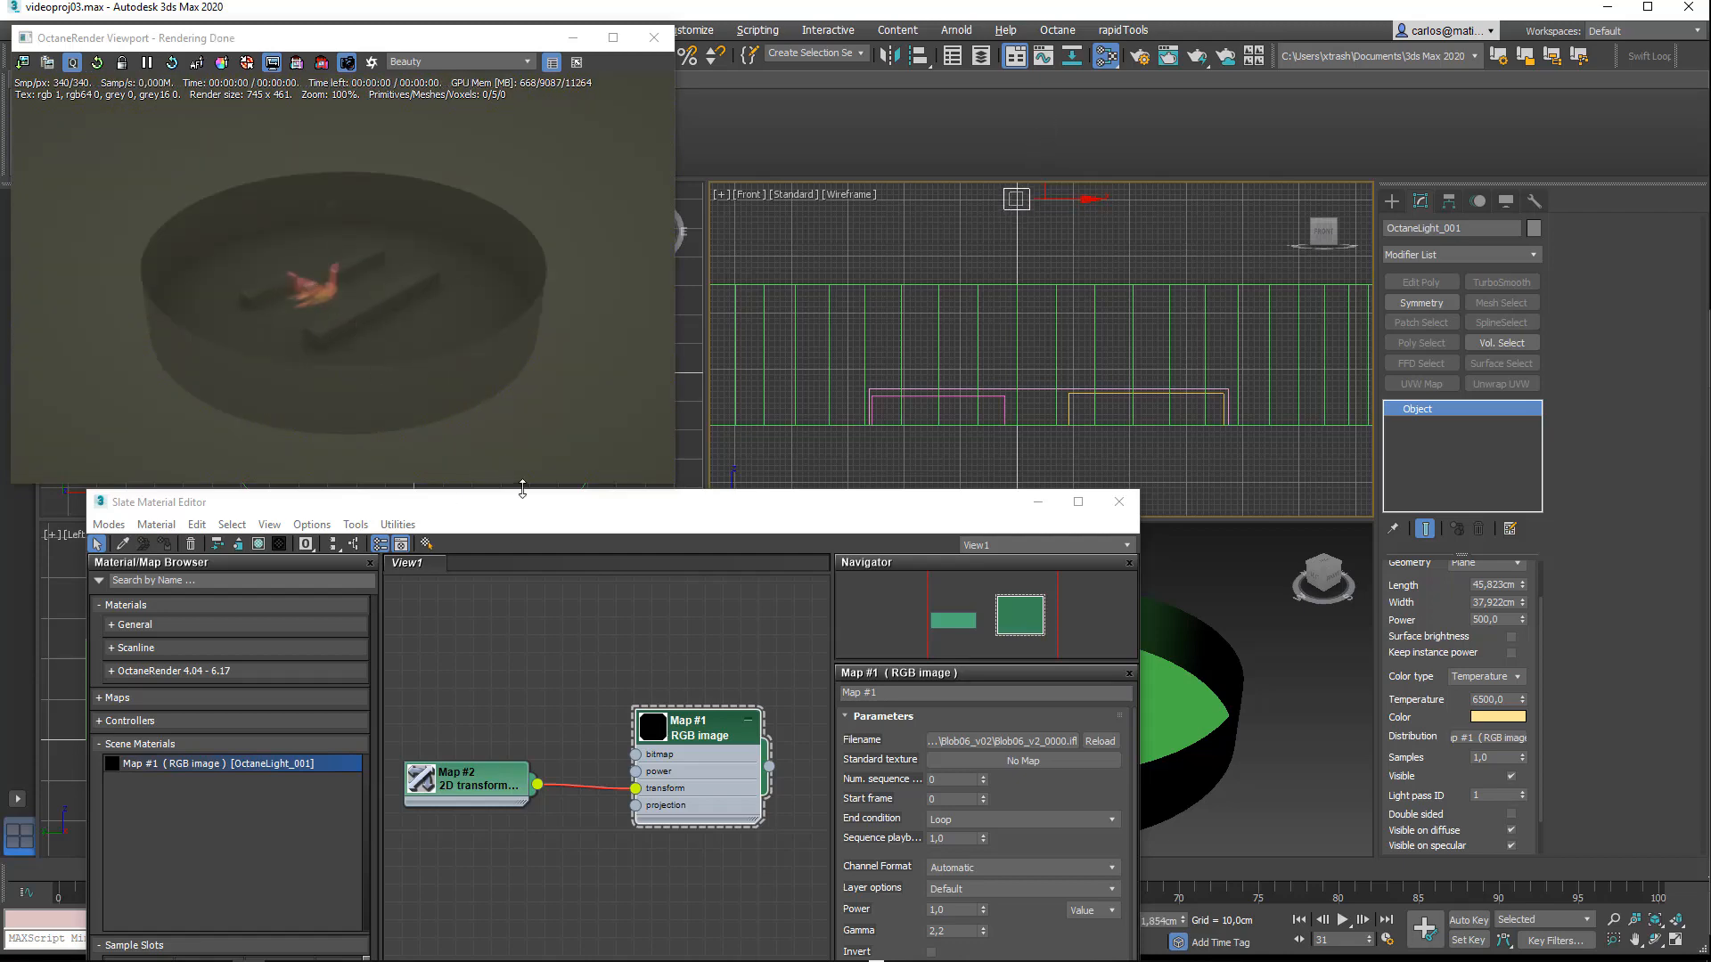
Step: Shift the material editor off the timeline and scrub to frame 83 to check the projected fire
{"action": "left_click_drag", "start_coordinate": [522, 488], "coordinate": [502, 428]}
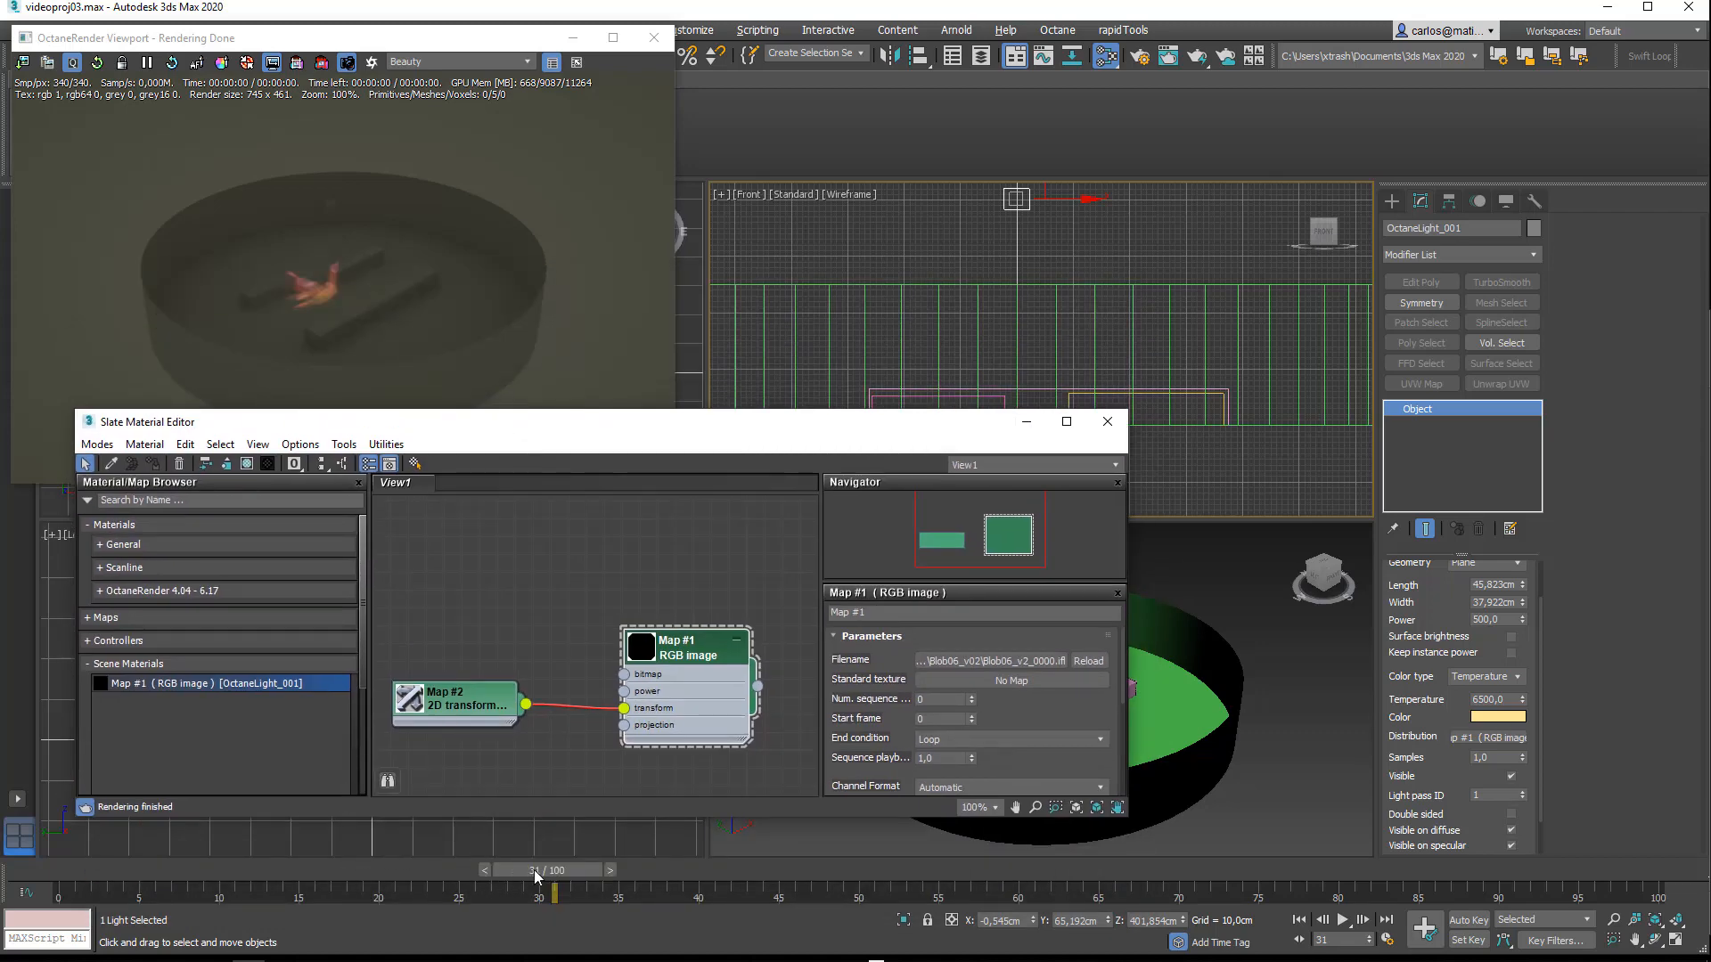
{"action": "left_click_drag", "start_coordinate": [535, 872], "coordinate": [1386, 889]}
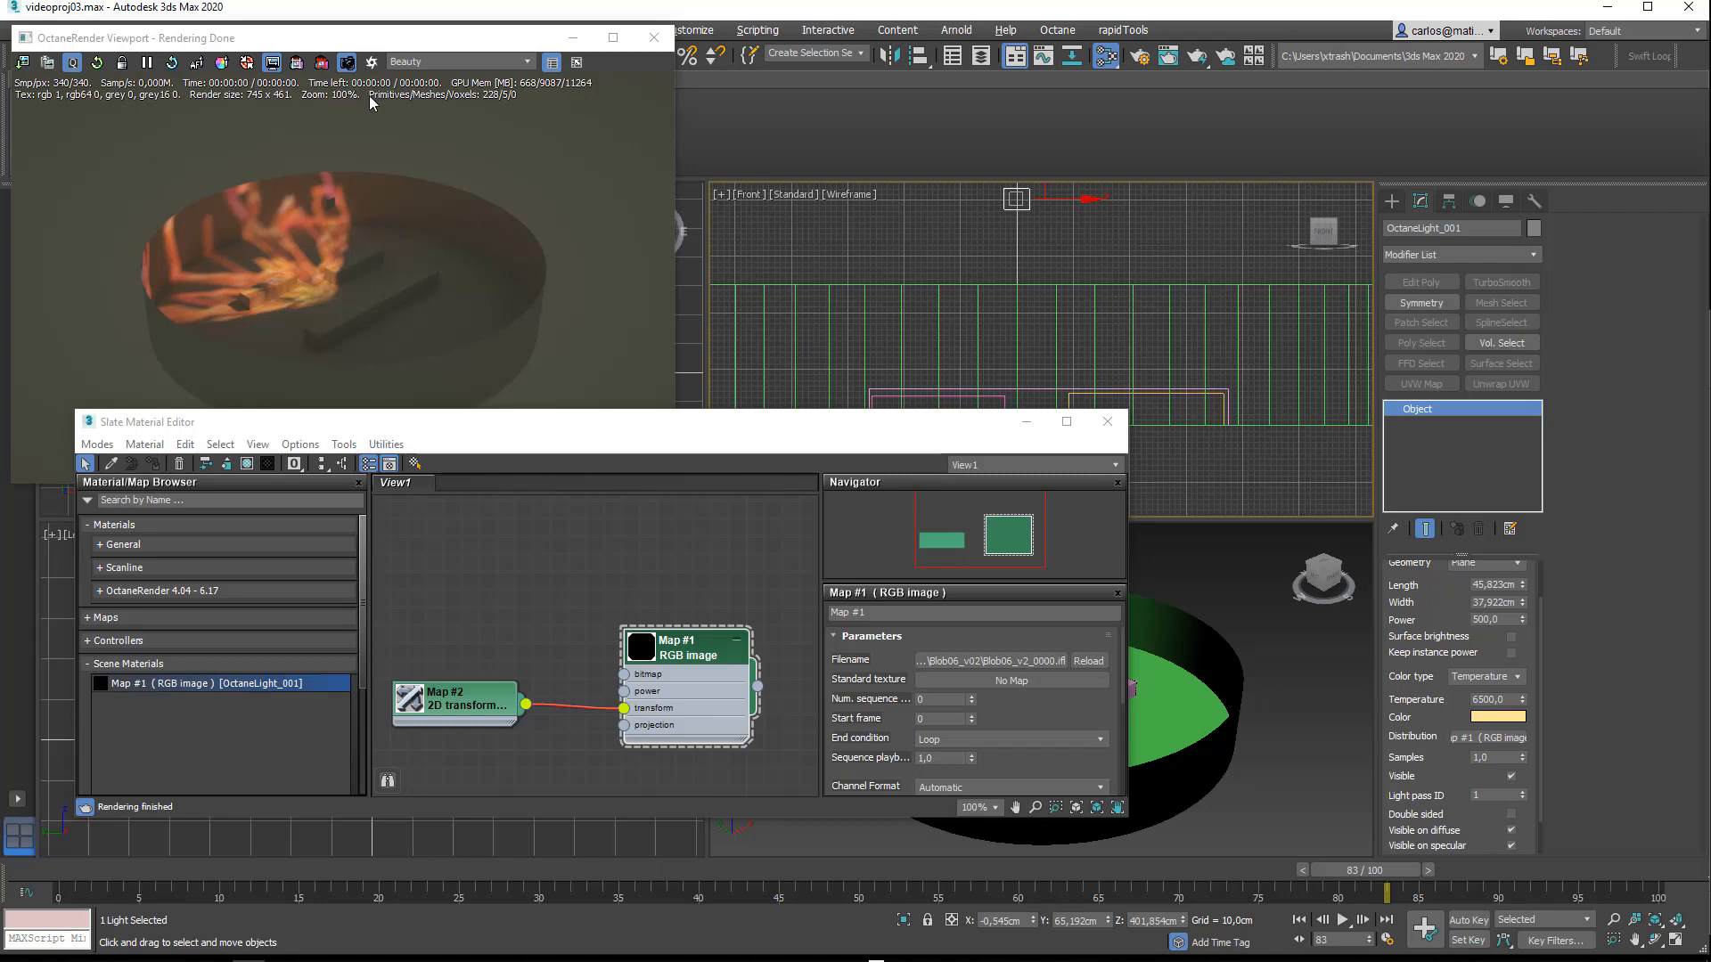
Step: Switch to Photoshop and brush a black L-shaped outline of a wall and a long floor on the canvas
{"action": "mouse_move", "coordinate": [351, 961]}
{"action": "mouse_move", "coordinate": [854, 961]}
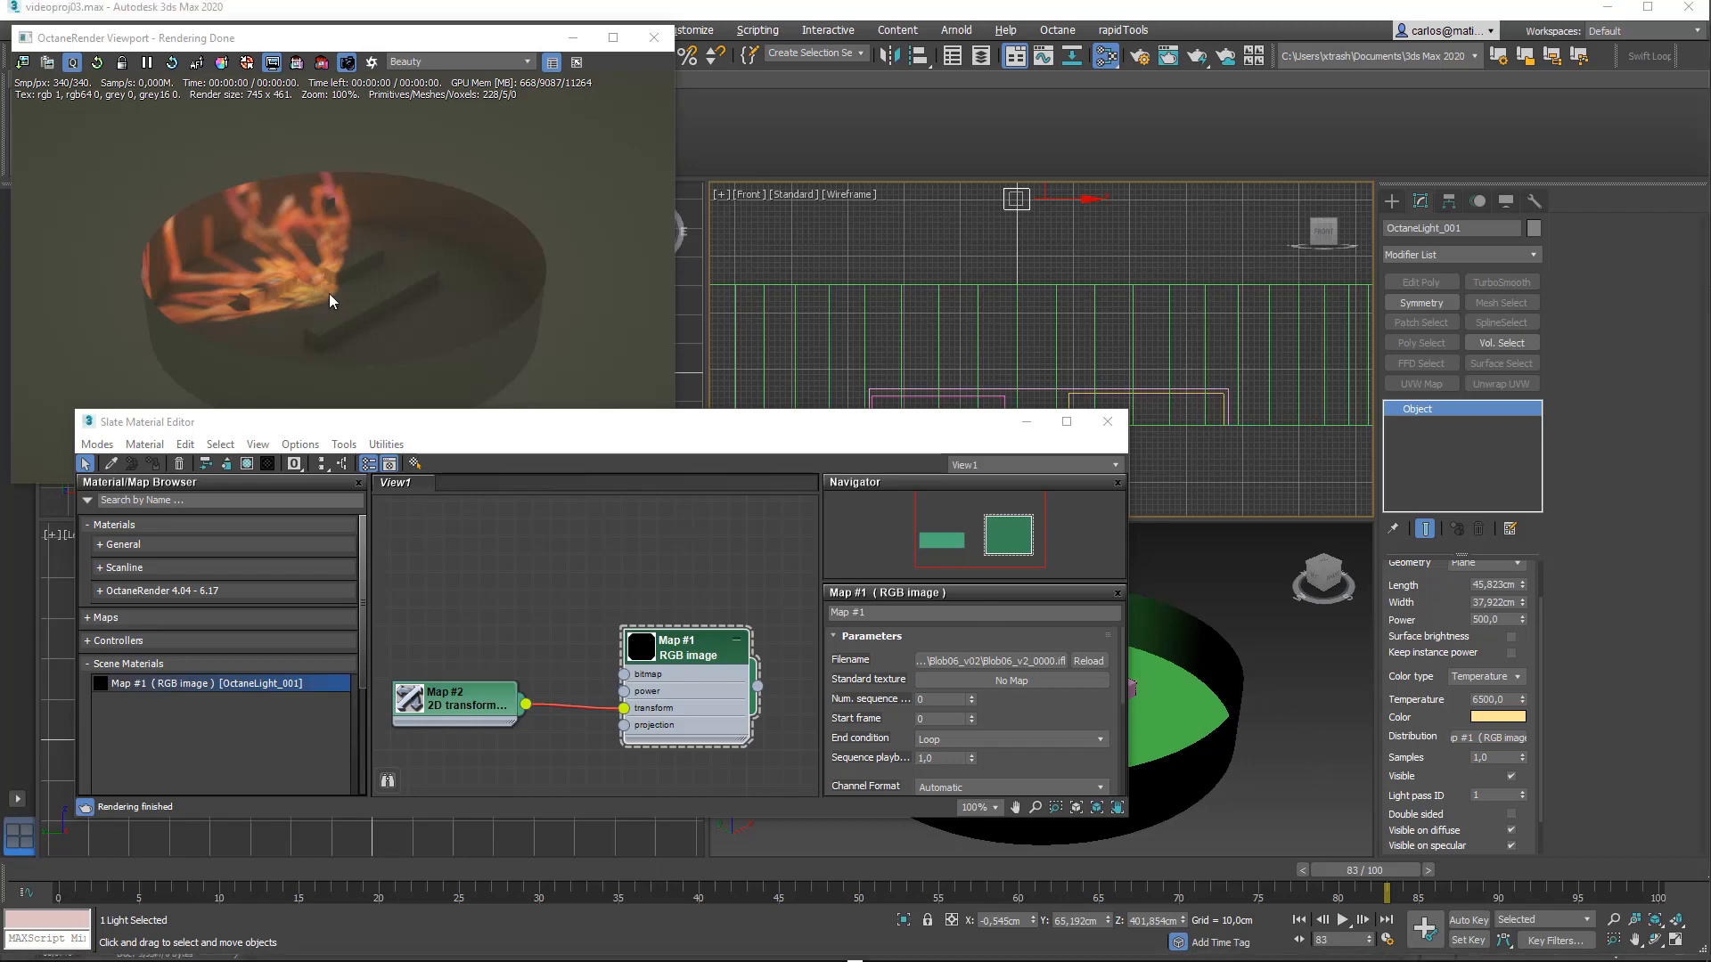
{"action": "key", "text": "alt+Tab"}
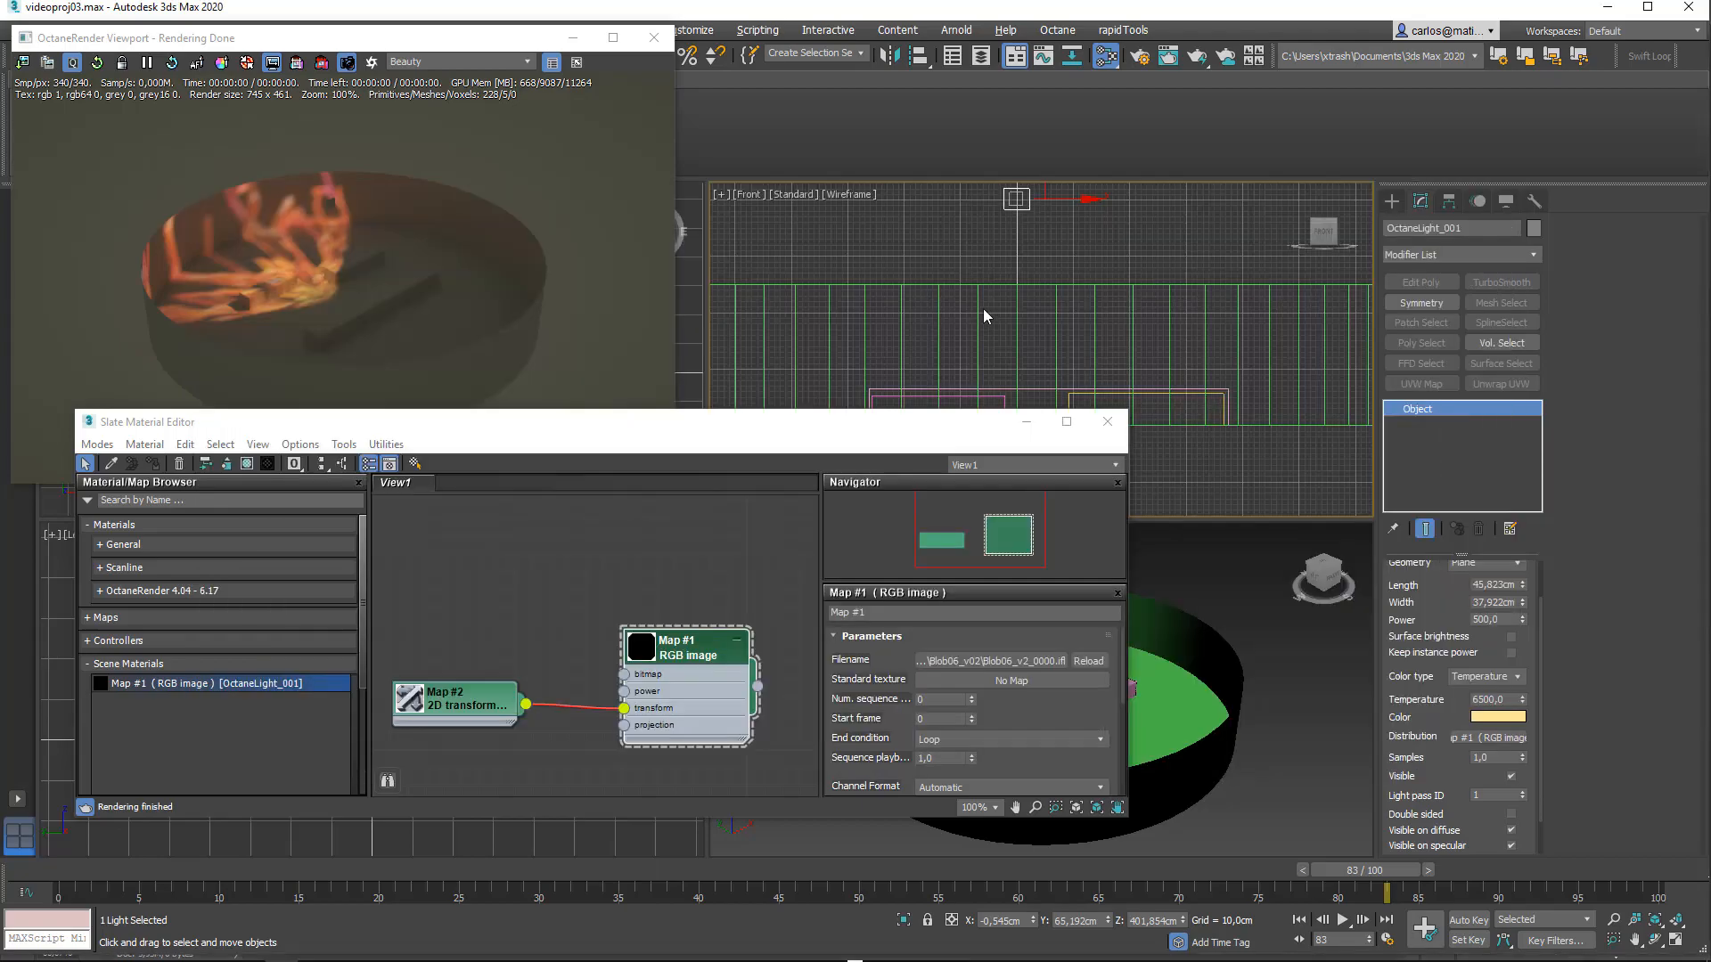
{"action": "key", "text": "alt+Tab"}
{"action": "left_click", "coordinate": [1025, 298]}
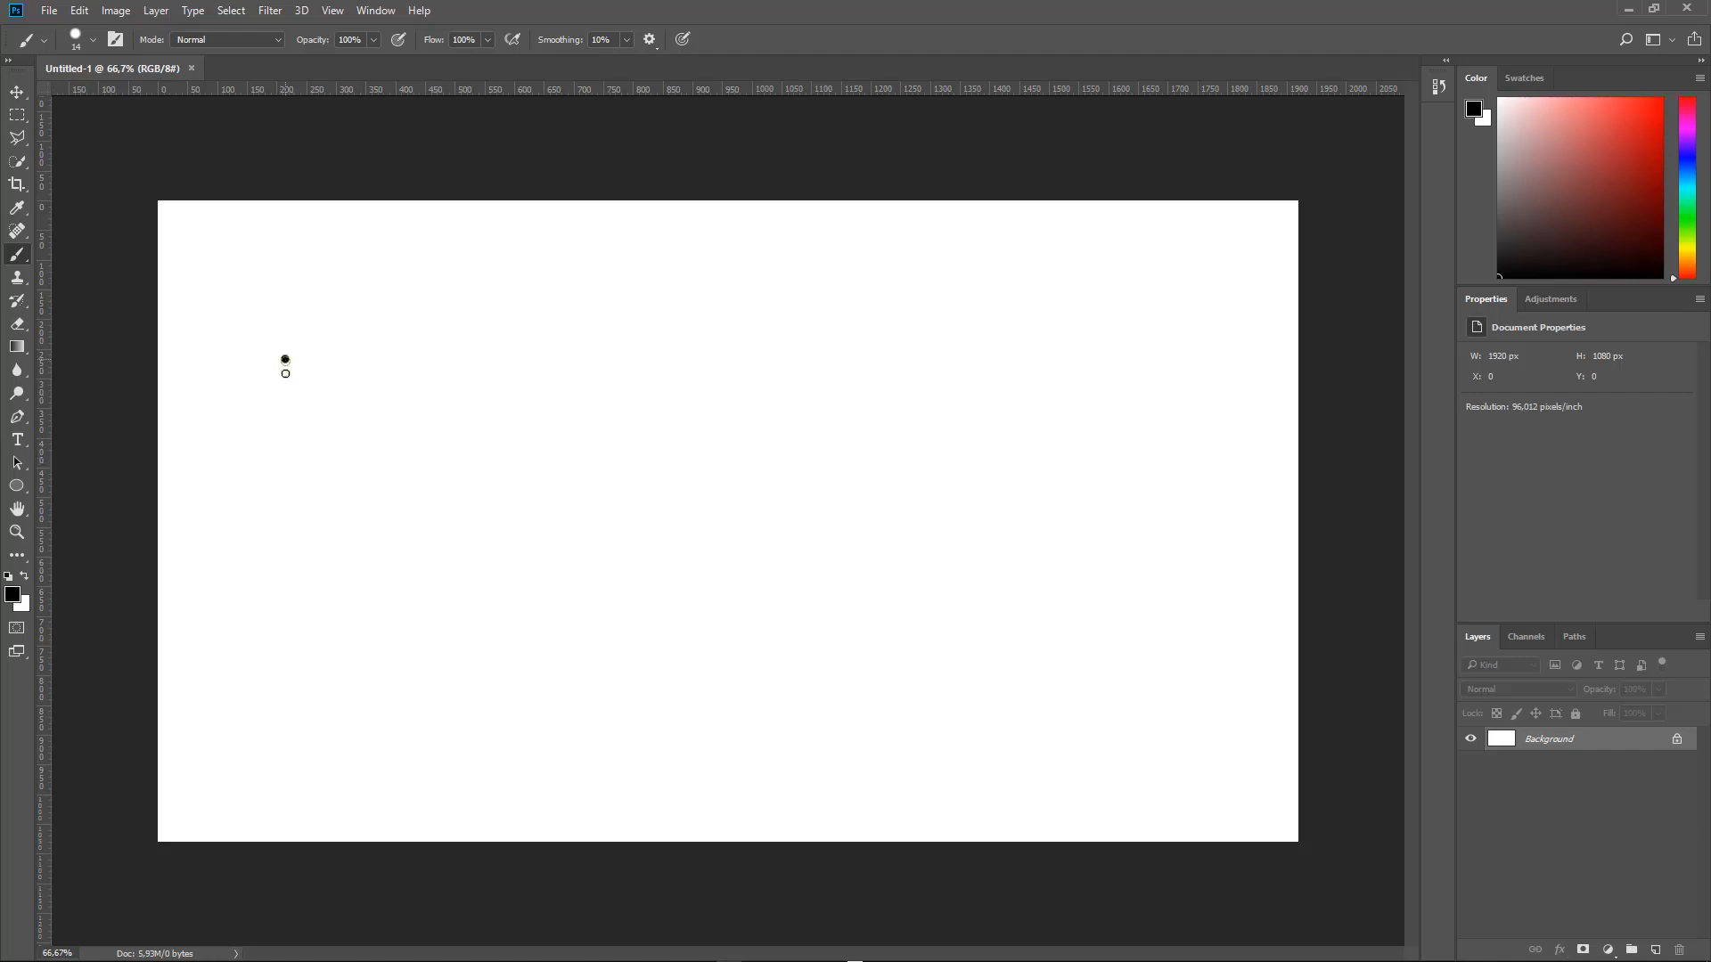
{"action": "mouse_move", "coordinate": [285, 374]}
{"action": "left_mouse_down"}
{"action": "mouse_move", "coordinate": [285, 687]}
{"action": "mouse_move", "coordinate": [1056, 709]}
{"action": "mouse_move", "coordinate": [1282, 694]}
{"action": "left_mouse_up"}
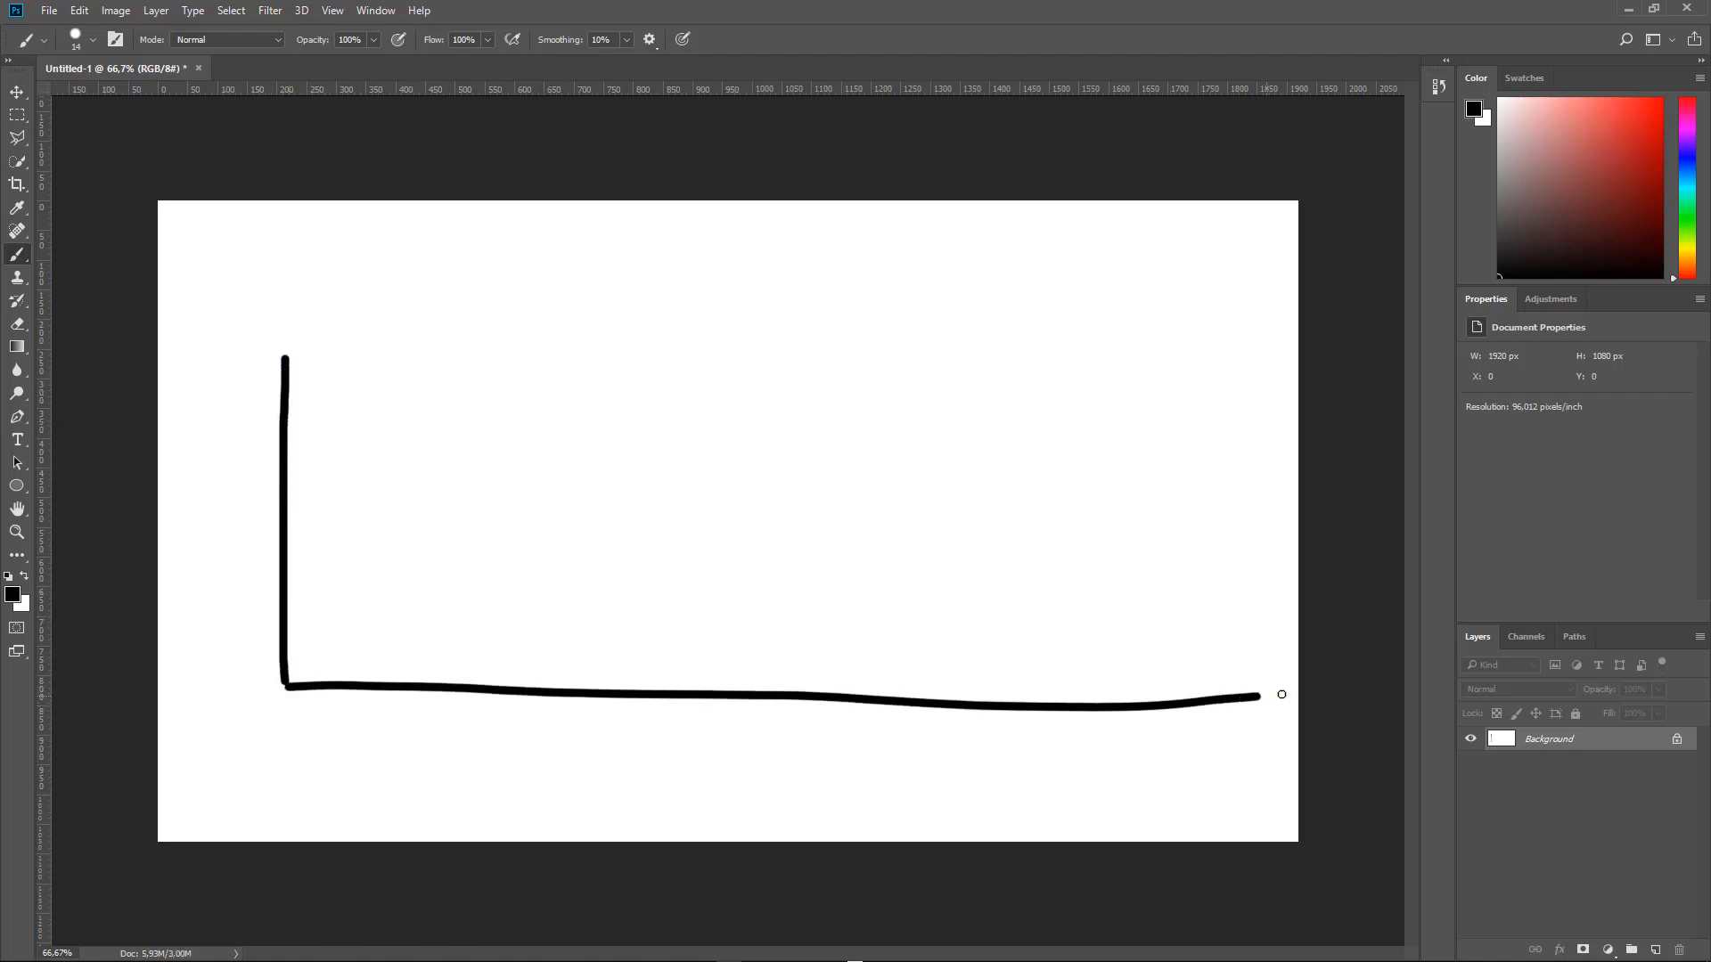
Step: Brush a short vertical line for the light above the floor, with an arrow pointing from it towards the wall
{"action": "left_click_drag", "start_coordinate": [856, 356], "coordinate": [857, 519]}
{"action": "key", "text": "ctrl+z"}
{"action": "mouse_move", "coordinate": [846, 473]}
{"action": "left_mouse_down"}
{"action": "mouse_move", "coordinate": [672, 469]}
{"action": "mouse_move", "coordinate": [690, 460]}
{"action": "mouse_move", "coordinate": [732, 503]}
{"action": "left_mouse_up"}
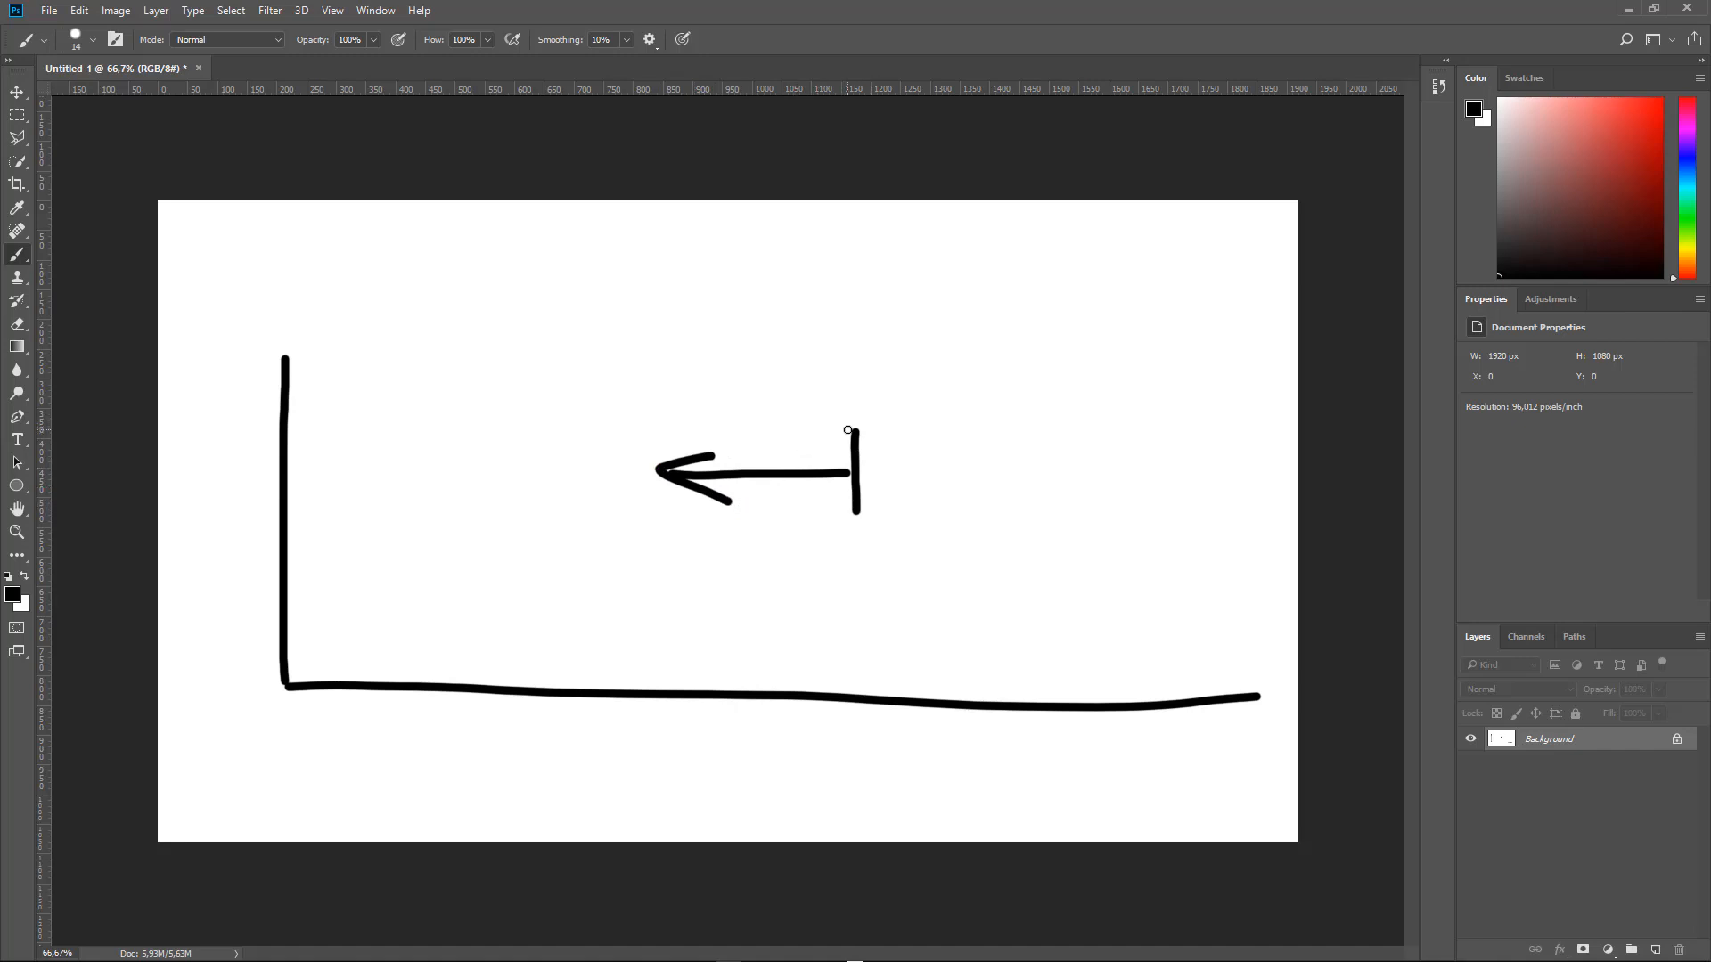
Step: Brush four more arrows fanning out from the light line: one upward, one steeply downward and two diagonally towards the wall
{"action": "mouse_move", "coordinate": [847, 430]}
{"action": "left_mouse_down"}
{"action": "mouse_move", "coordinate": [824, 283]}
{"action": "mouse_move", "coordinate": [850, 313]}
{"action": "left_mouse_up"}
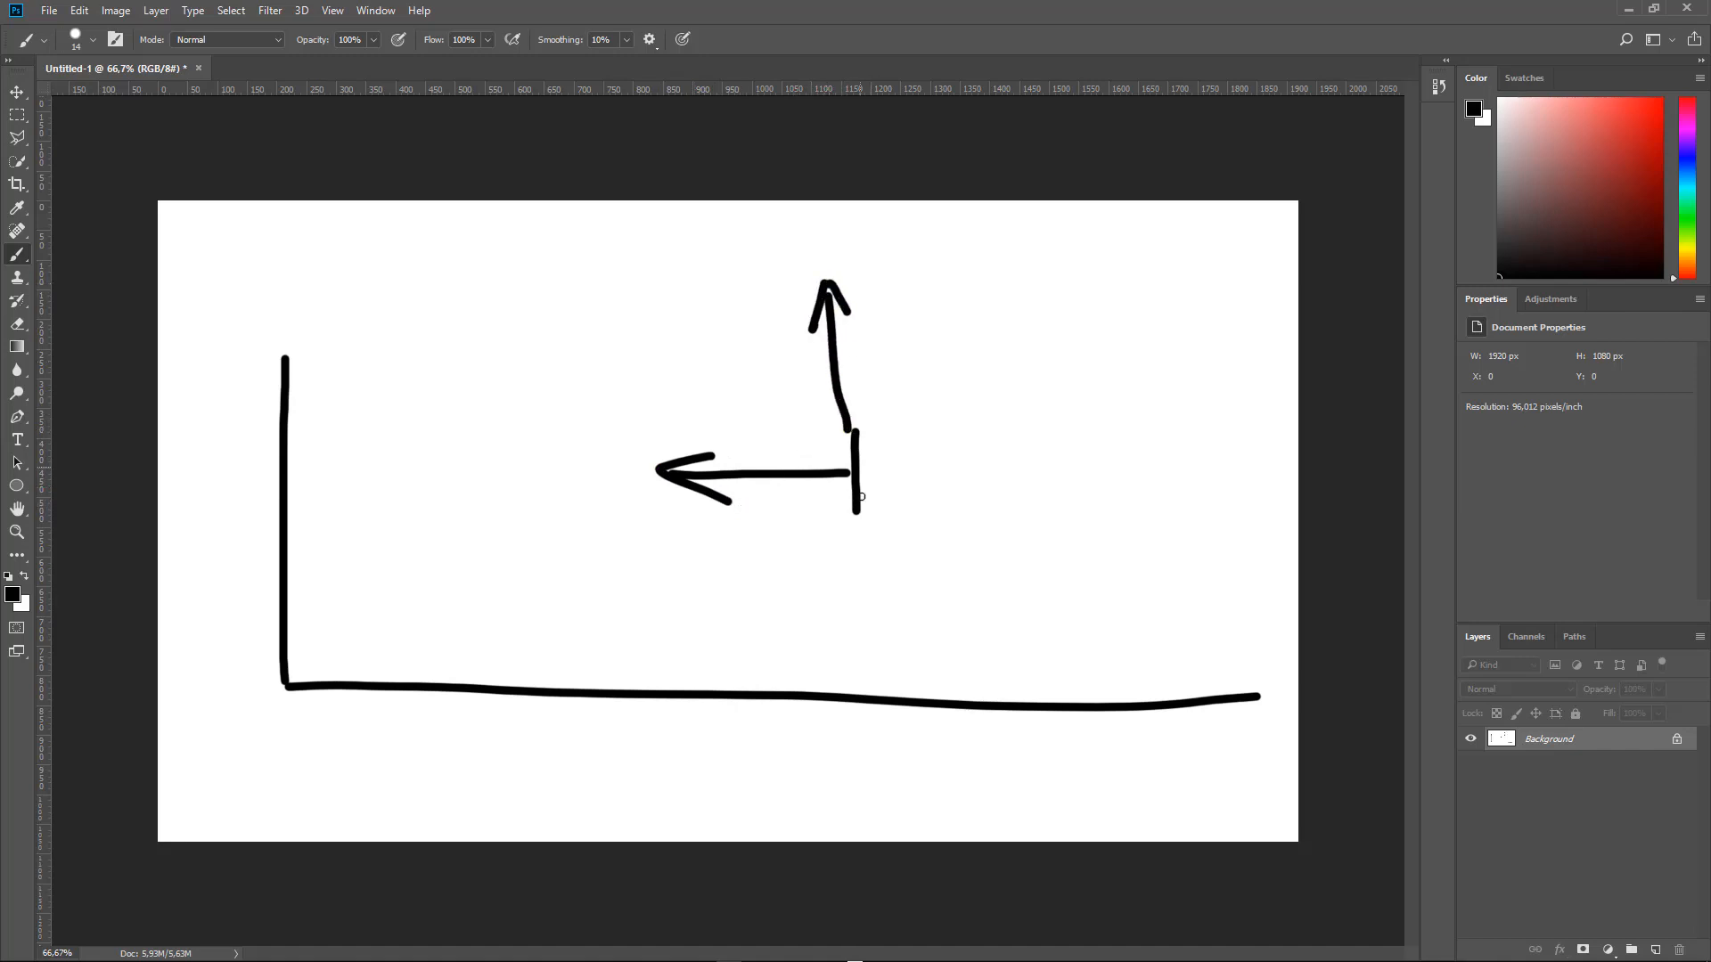
{"action": "mouse_move", "coordinate": [852, 521]}
{"action": "left_mouse_down"}
{"action": "mouse_move", "coordinate": [778, 666]}
{"action": "mouse_move", "coordinate": [810, 633]}
{"action": "left_mouse_up"}
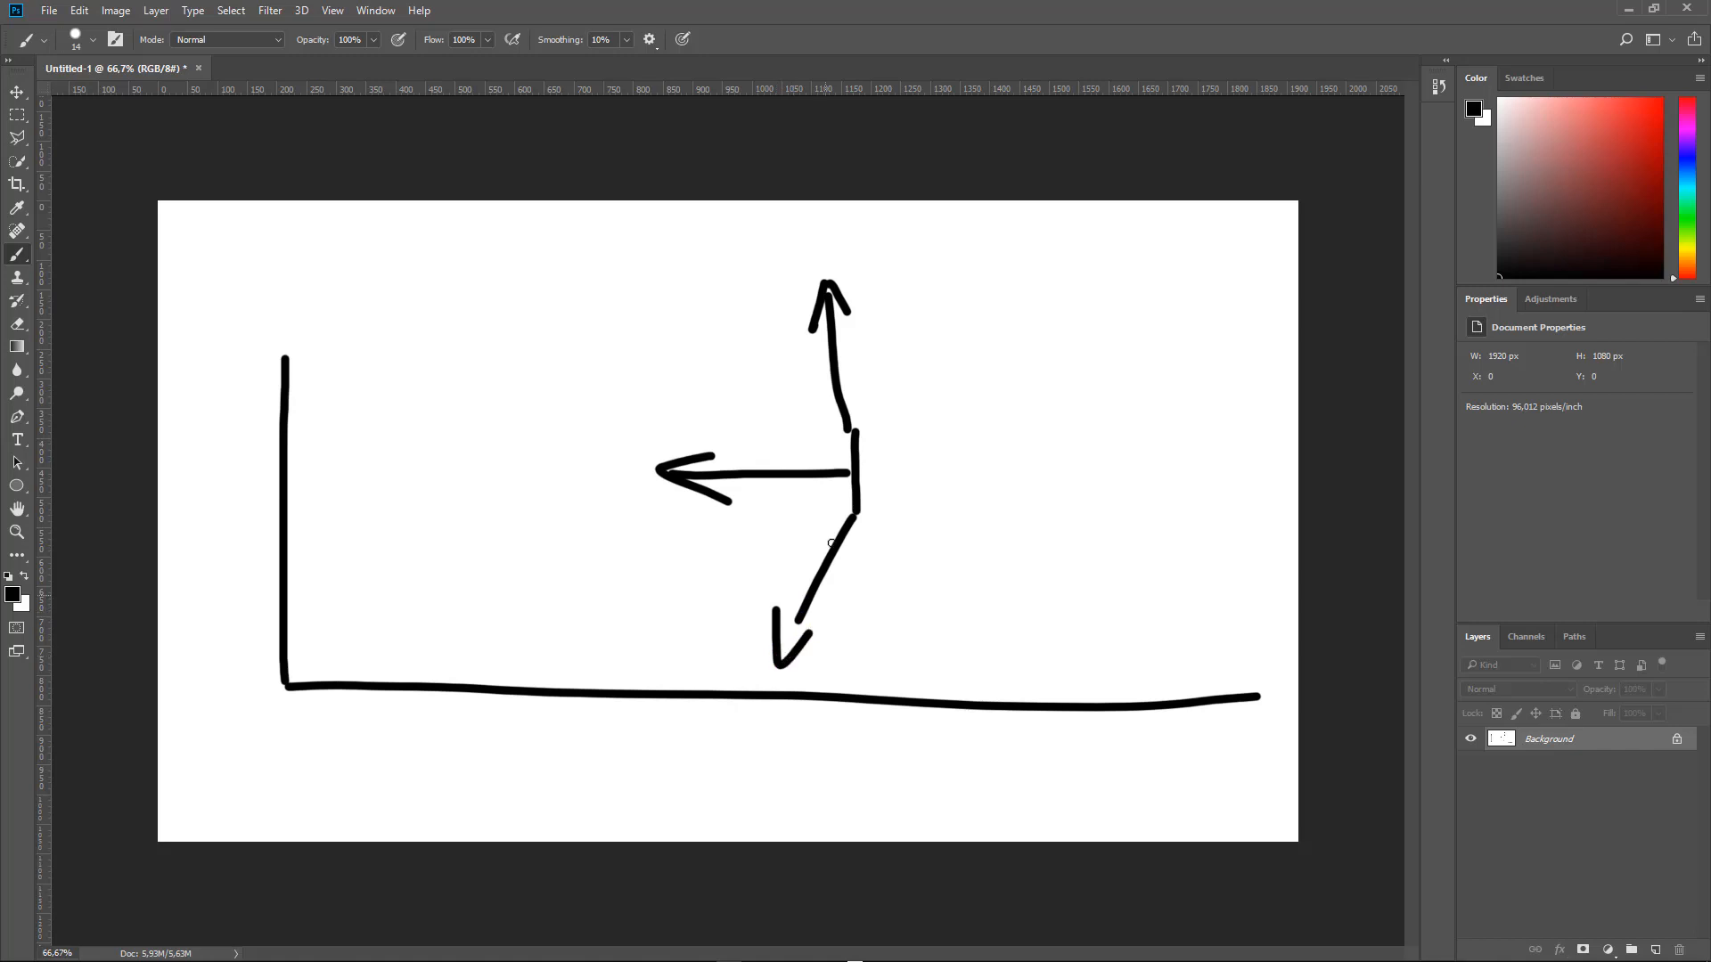
{"action": "mouse_move", "coordinate": [840, 493]}
{"action": "left_mouse_down"}
{"action": "mouse_move", "coordinate": [752, 545]}
{"action": "mouse_move", "coordinate": [710, 588]}
{"action": "mouse_move", "coordinate": [731, 592]}
{"action": "left_mouse_up"}
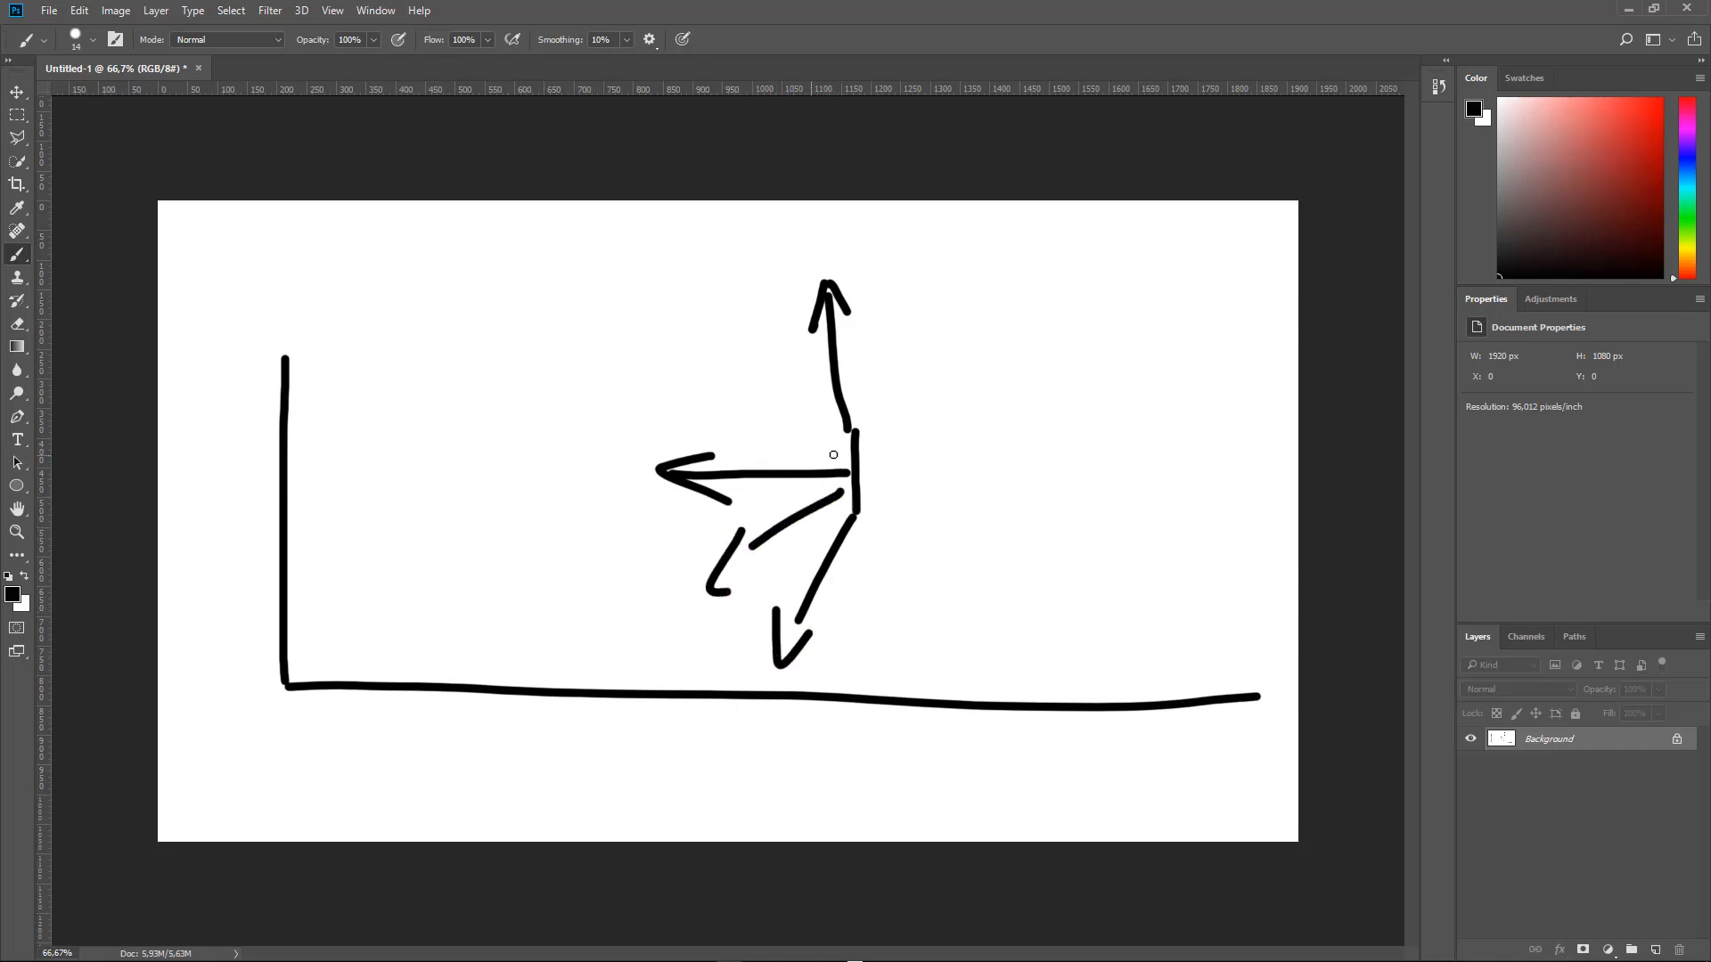
{"action": "mouse_move", "coordinate": [835, 446]}
{"action": "left_mouse_down"}
{"action": "mouse_move", "coordinate": [739, 404]}
{"action": "mouse_move", "coordinate": [825, 415]}
{"action": "mouse_move", "coordinate": [771, 456]}
{"action": "left_mouse_up"}
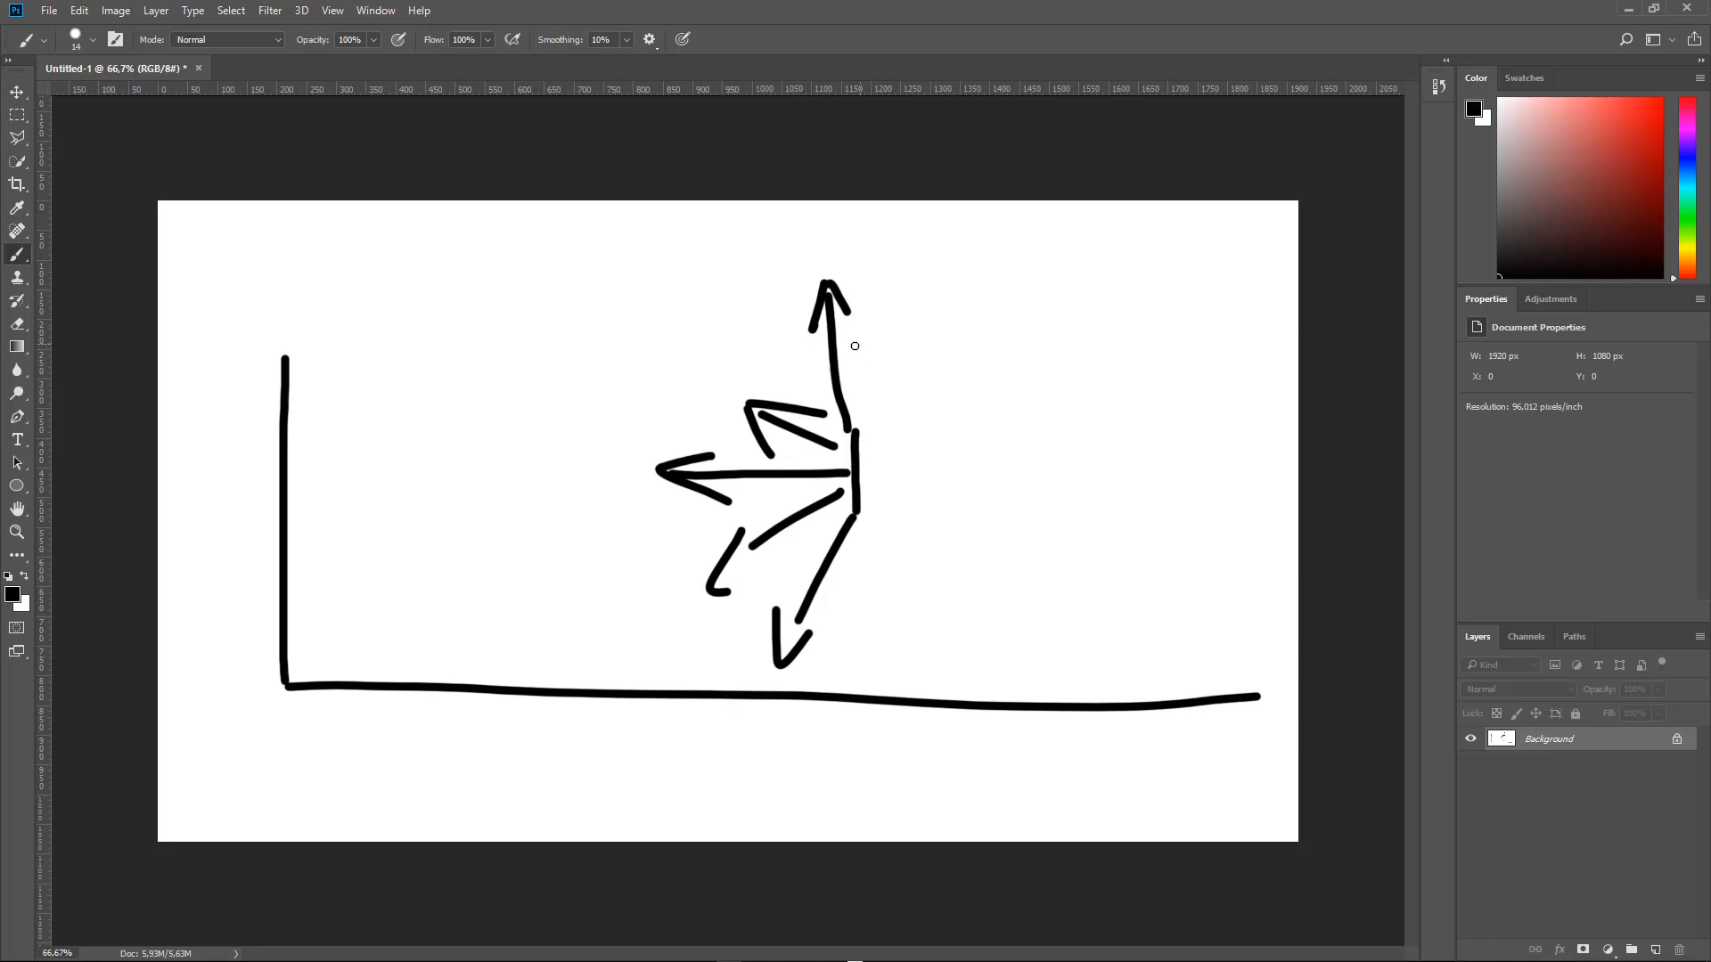
Step: Brush a large arc around the arrow tips on the wall side, redoing the first attempt, and mark both arc ends with small circles
{"action": "mouse_move", "coordinate": [764, 425]}
{"action": "left_mouse_down"}
{"action": "mouse_move", "coordinate": [772, 557]}
{"action": "mouse_move", "coordinate": [861, 626]}
{"action": "left_mouse_up"}
{"action": "key", "text": "ctrl+z"}
{"action": "mouse_move", "coordinate": [811, 269]}
{"action": "left_mouse_down"}
{"action": "mouse_move", "coordinate": [629, 502]}
{"action": "mouse_move", "coordinate": [736, 673]}
{"action": "mouse_move", "coordinate": [824, 702]}
{"action": "mouse_move", "coordinate": [809, 711]}
{"action": "left_mouse_up"}
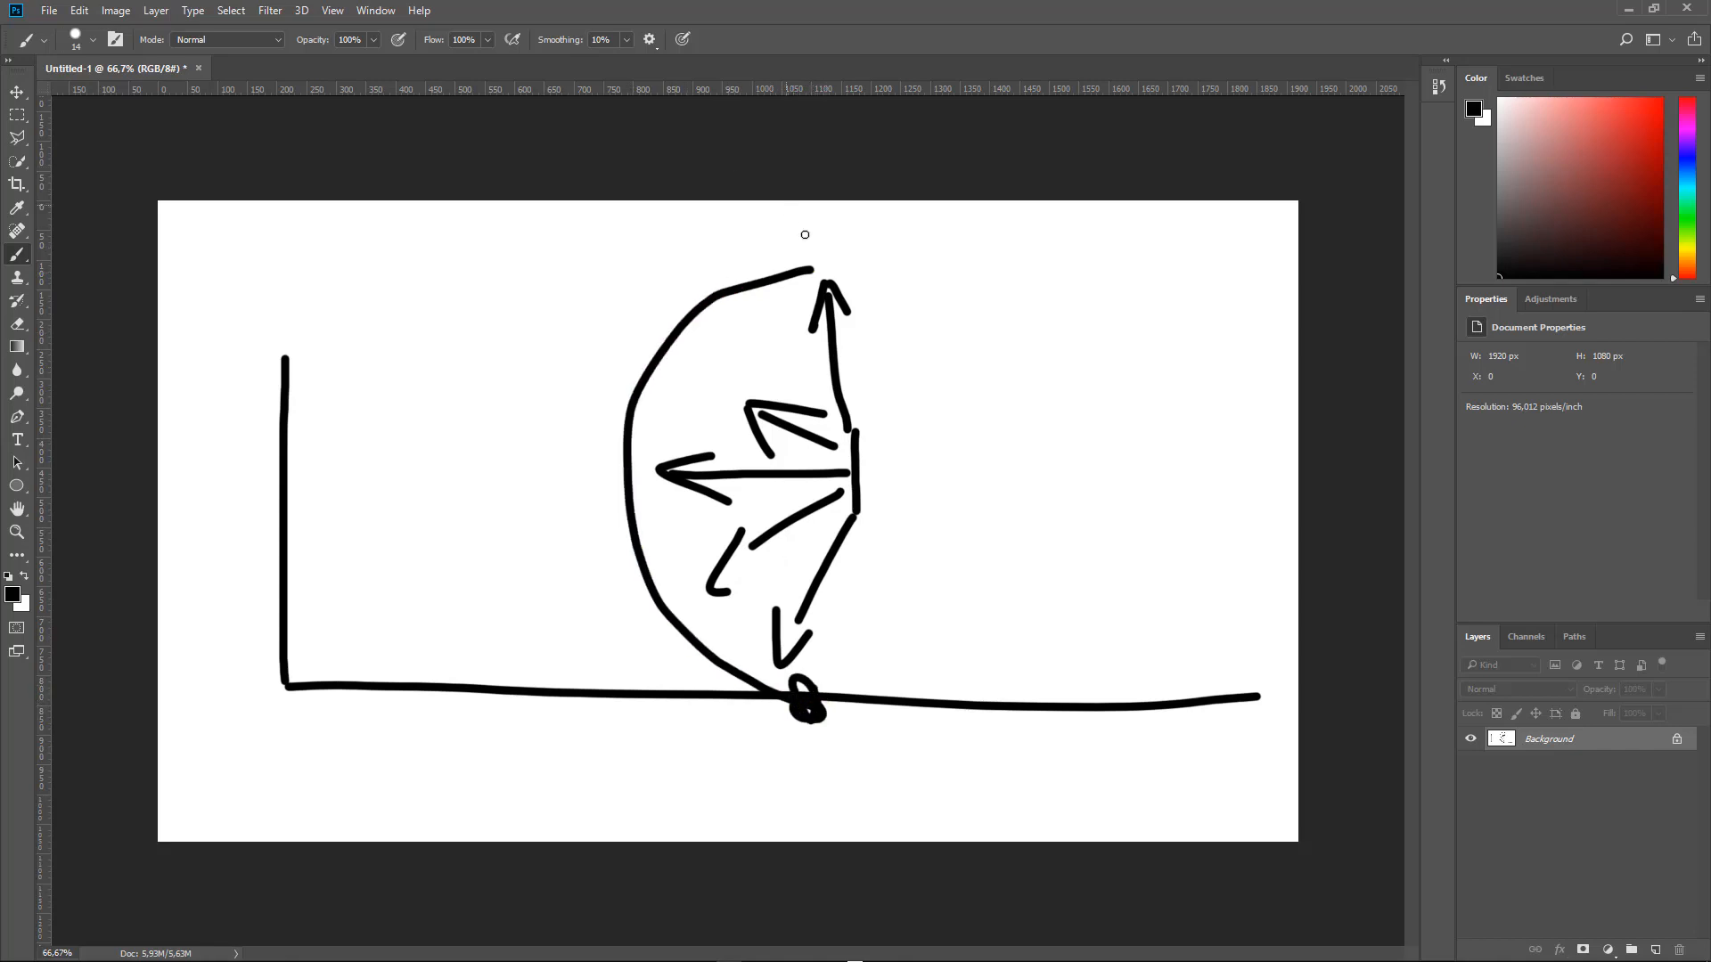
{"action": "mouse_move", "coordinate": [814, 260]}
{"action": "left_mouse_down"}
{"action": "mouse_move", "coordinate": [797, 285]}
{"action": "mouse_move", "coordinate": [807, 260]}
{"action": "left_mouse_up"}
Step: Brush straight rays spreading outward from the arc towards the wall, the floor and the area above
{"action": "left_click_drag", "start_coordinate": [615, 477], "coordinate": [290, 459]}
{"action": "left_click_drag", "start_coordinate": [599, 532], "coordinate": [434, 662]}
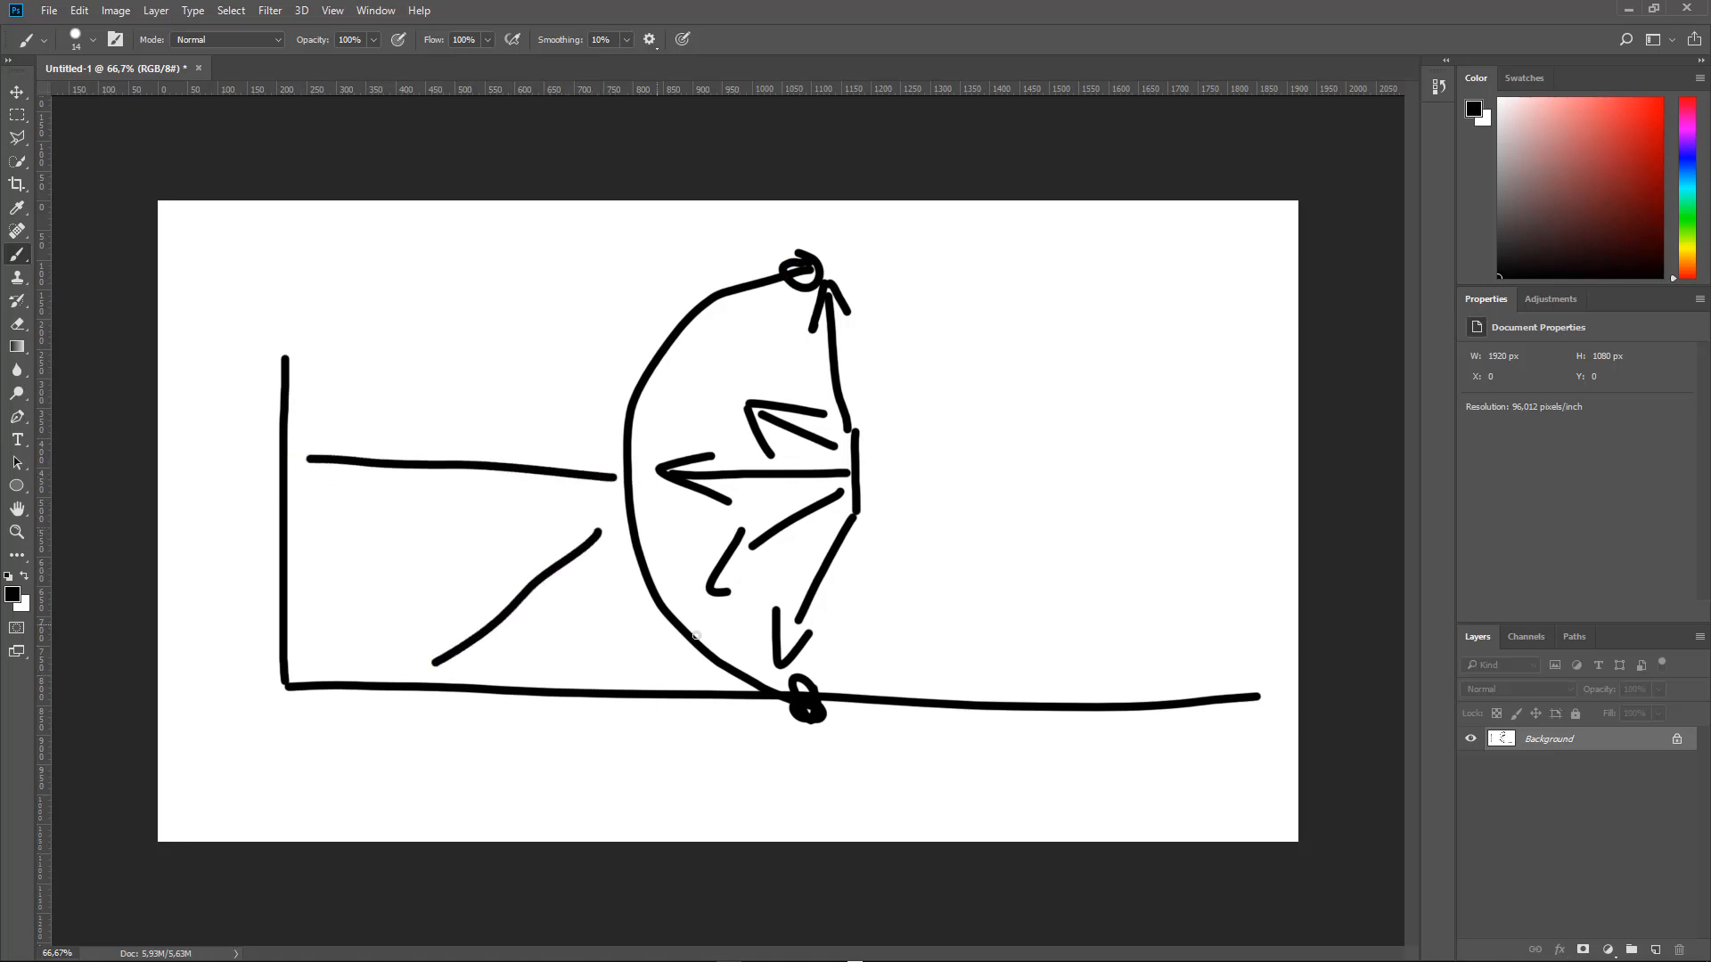
{"action": "left_click_drag", "start_coordinate": [692, 636], "coordinate": [643, 688]}
{"action": "left_click_drag", "start_coordinate": [623, 417], "coordinate": [454, 270]}
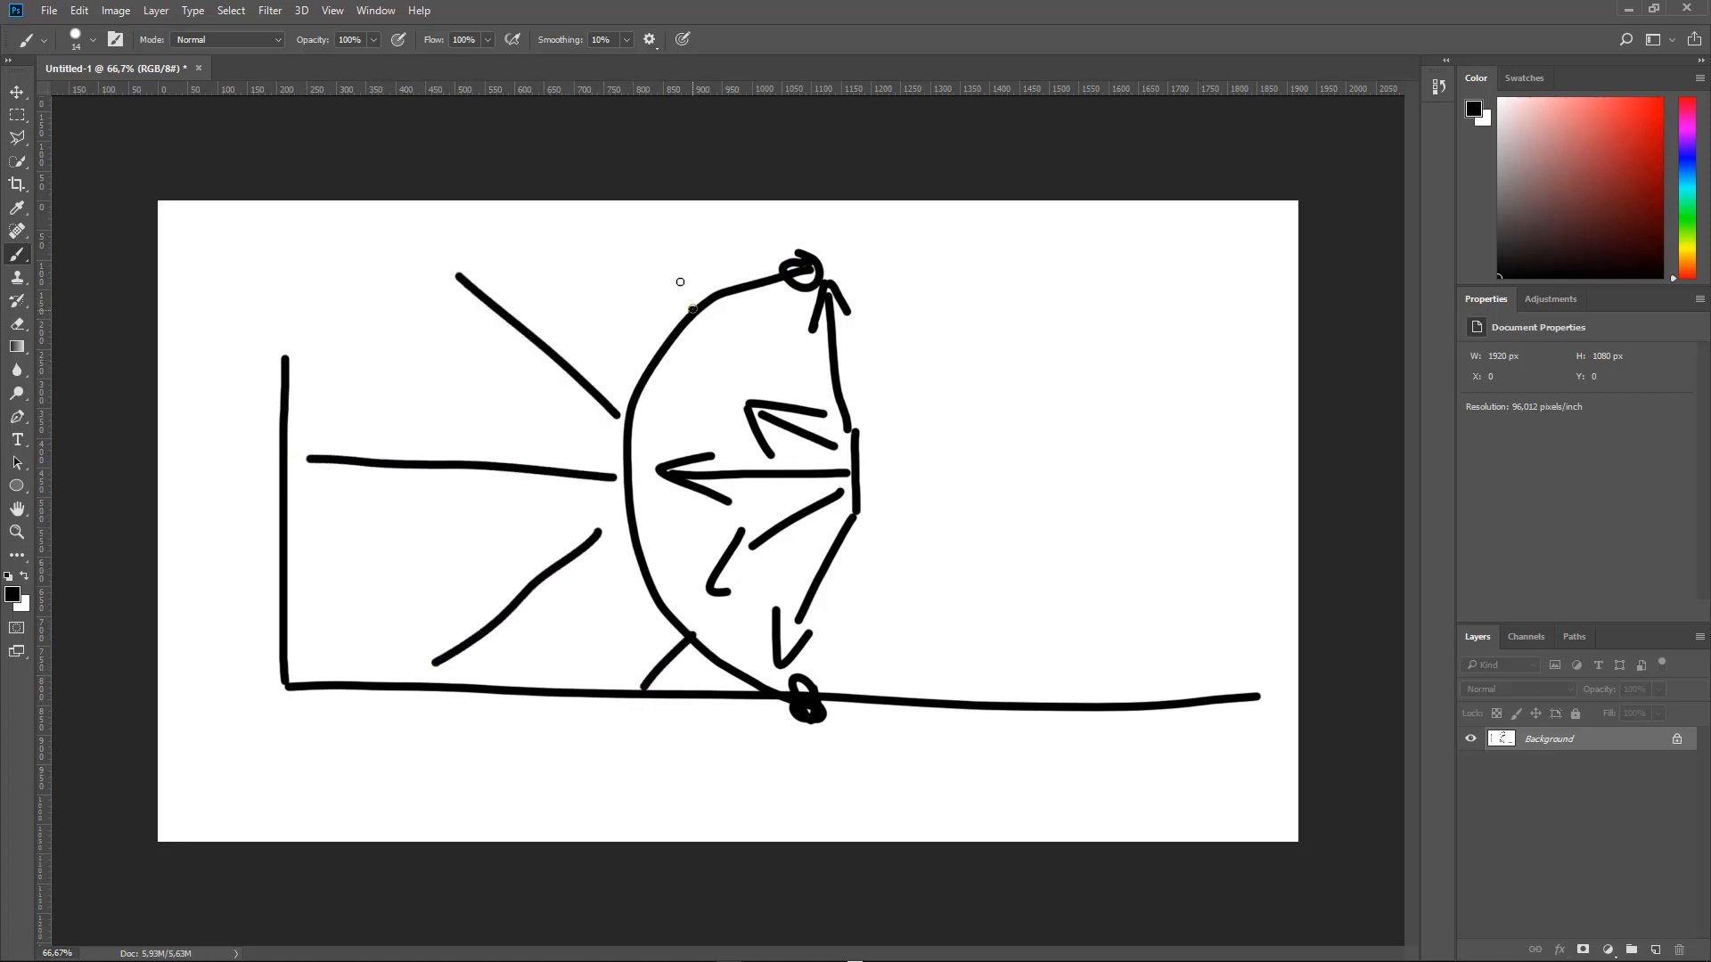
Step: Switch to 3ds Max and configure the animation time to the PAL frame rate with a length of 400 frames
{"action": "key", "text": "super+Tab"}
{"action": "left_click", "coordinate": [691, 235]}
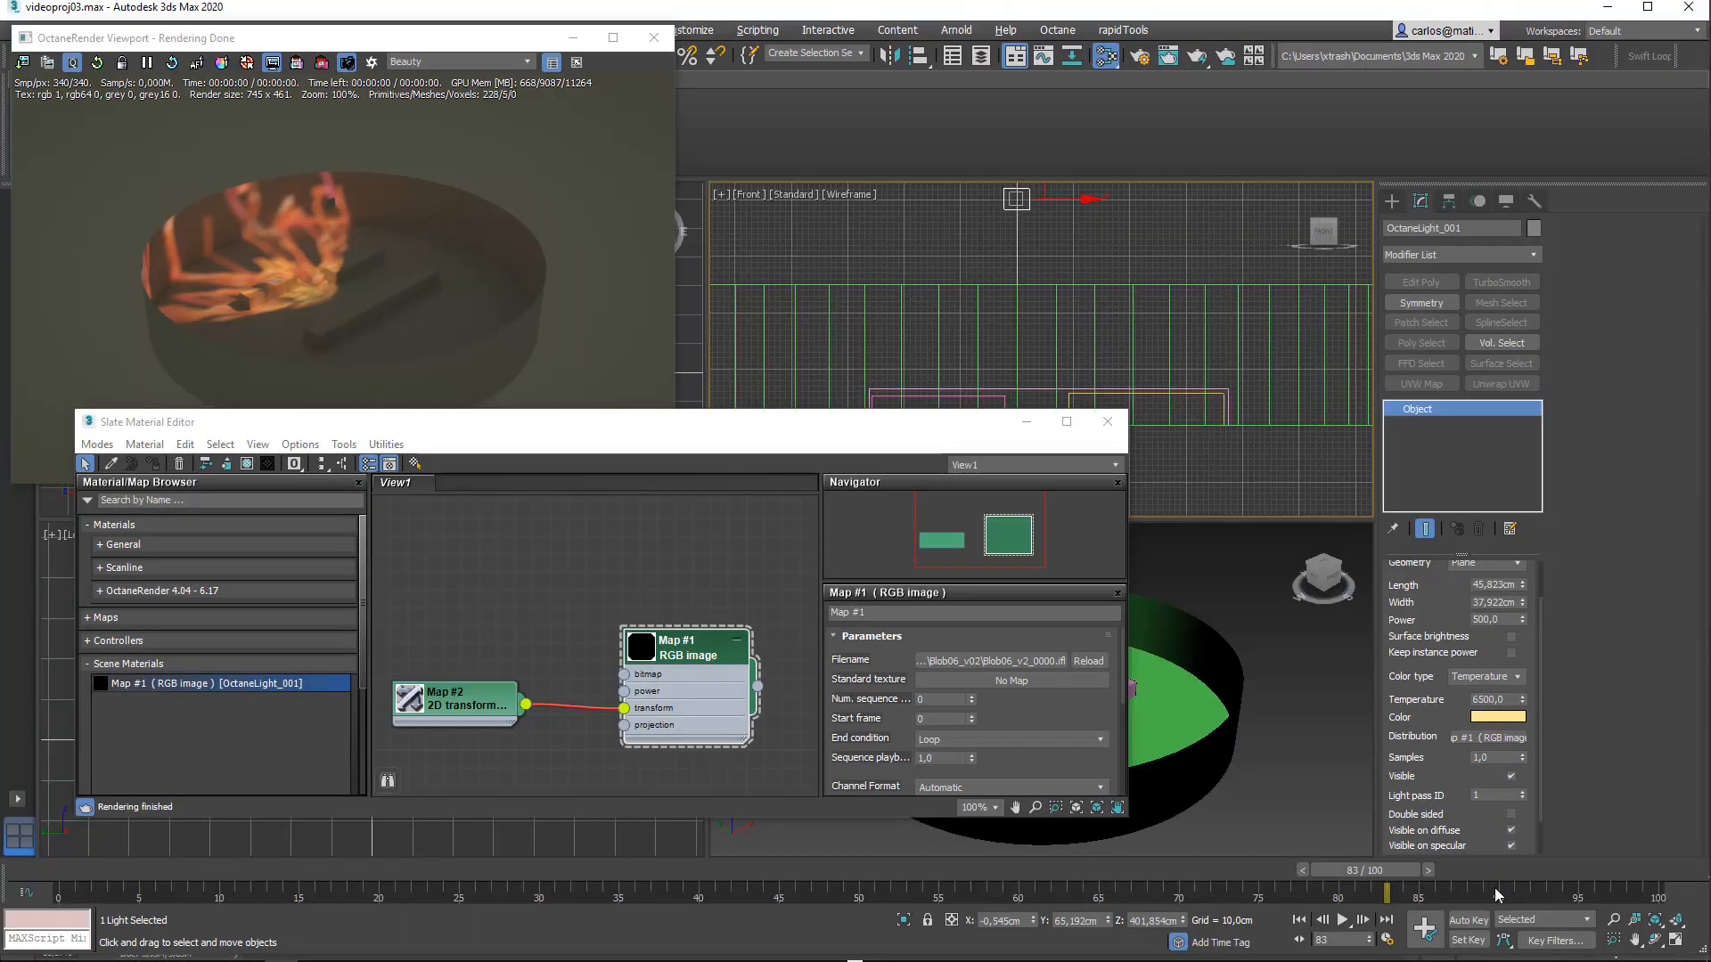
{"action": "left_click", "coordinate": [1387, 940]}
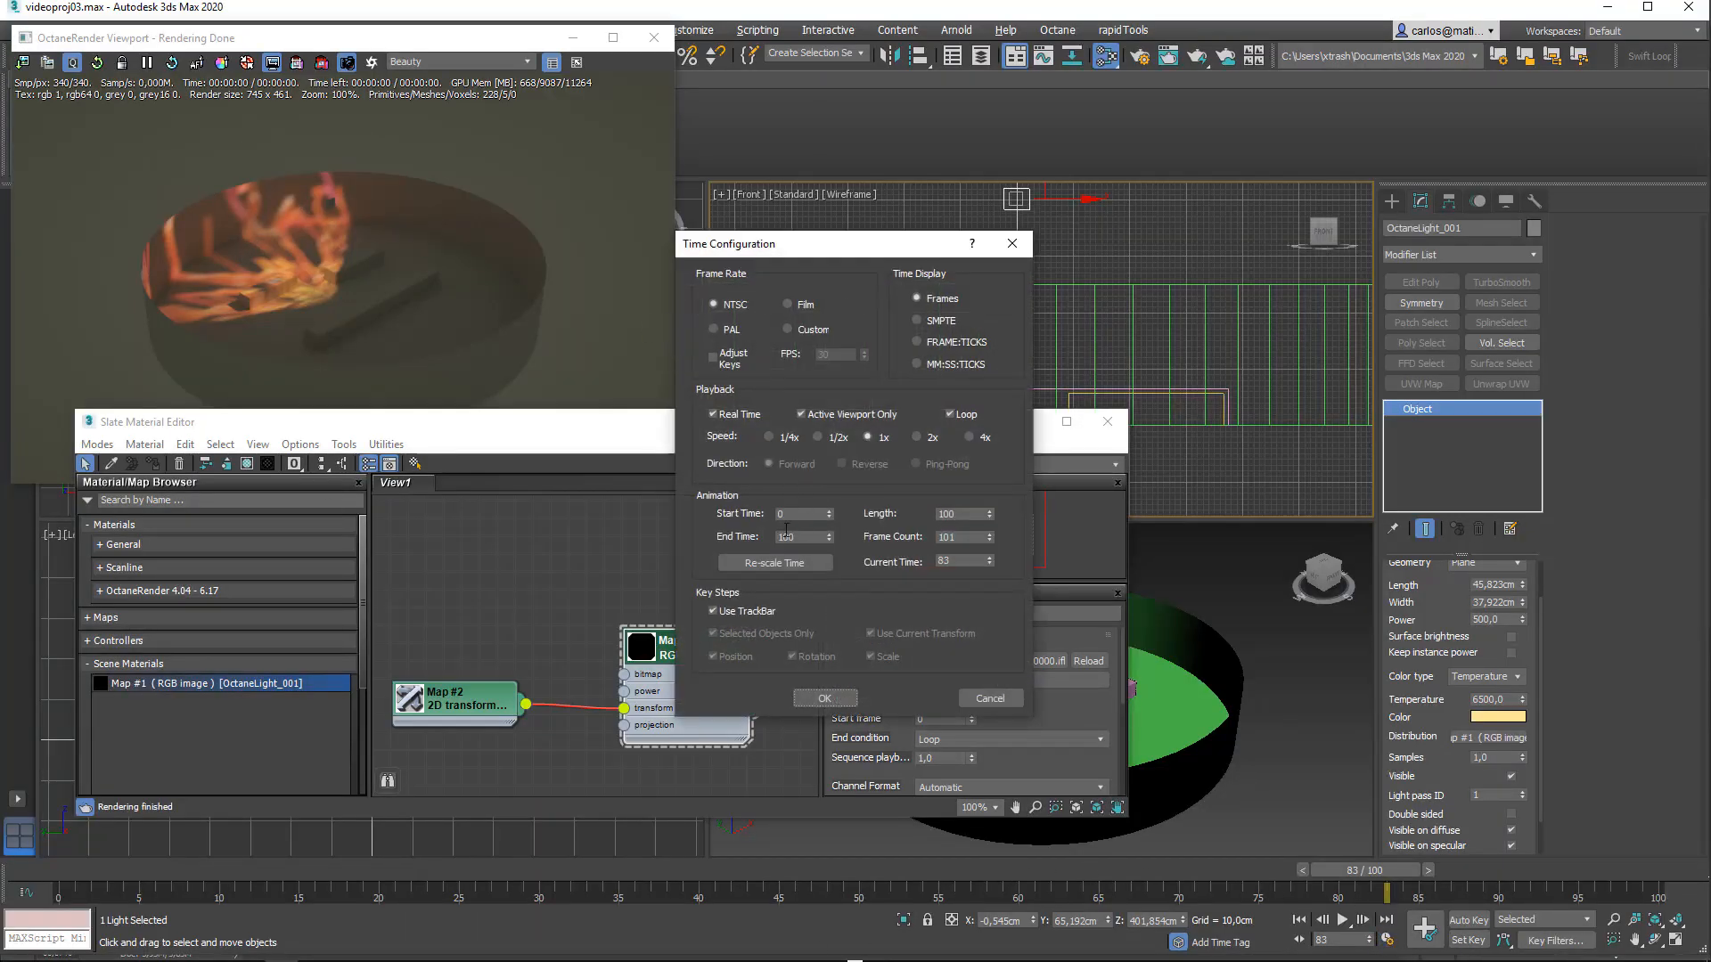
{"action": "left_click", "coordinate": [726, 328]}
{"action": "left_click_drag", "start_coordinate": [971, 517], "coordinate": [887, 509]}
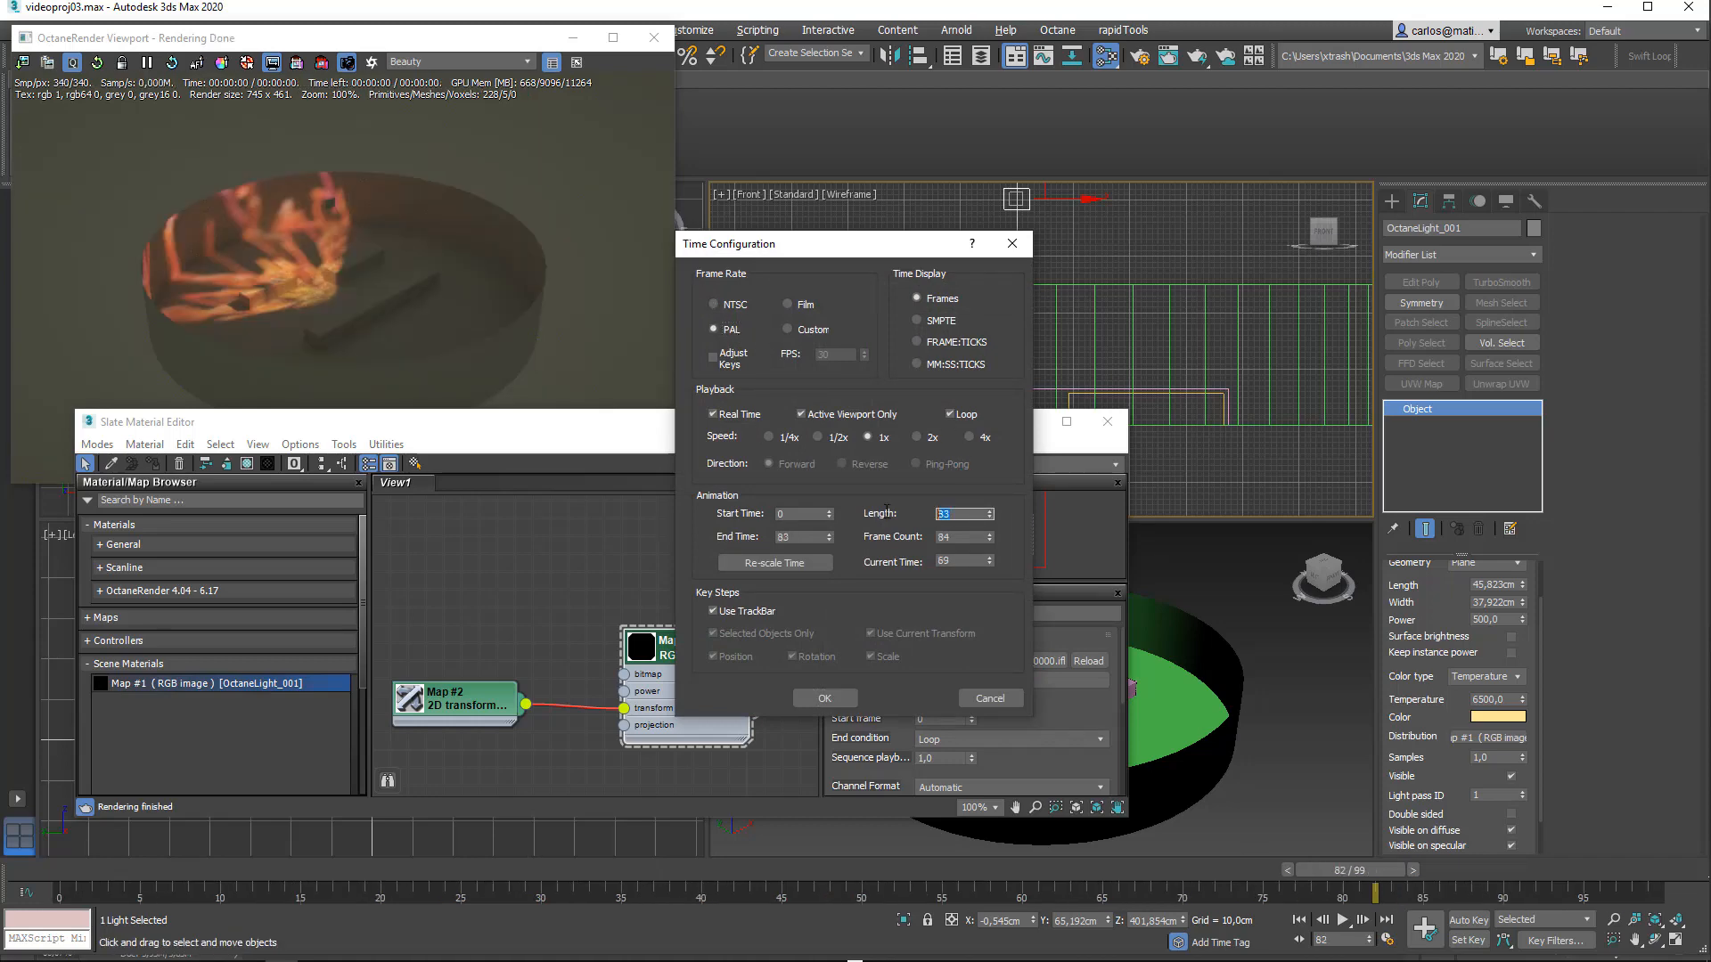
{"action": "type", "text": "400"}
{"action": "key", "text": "Return"}
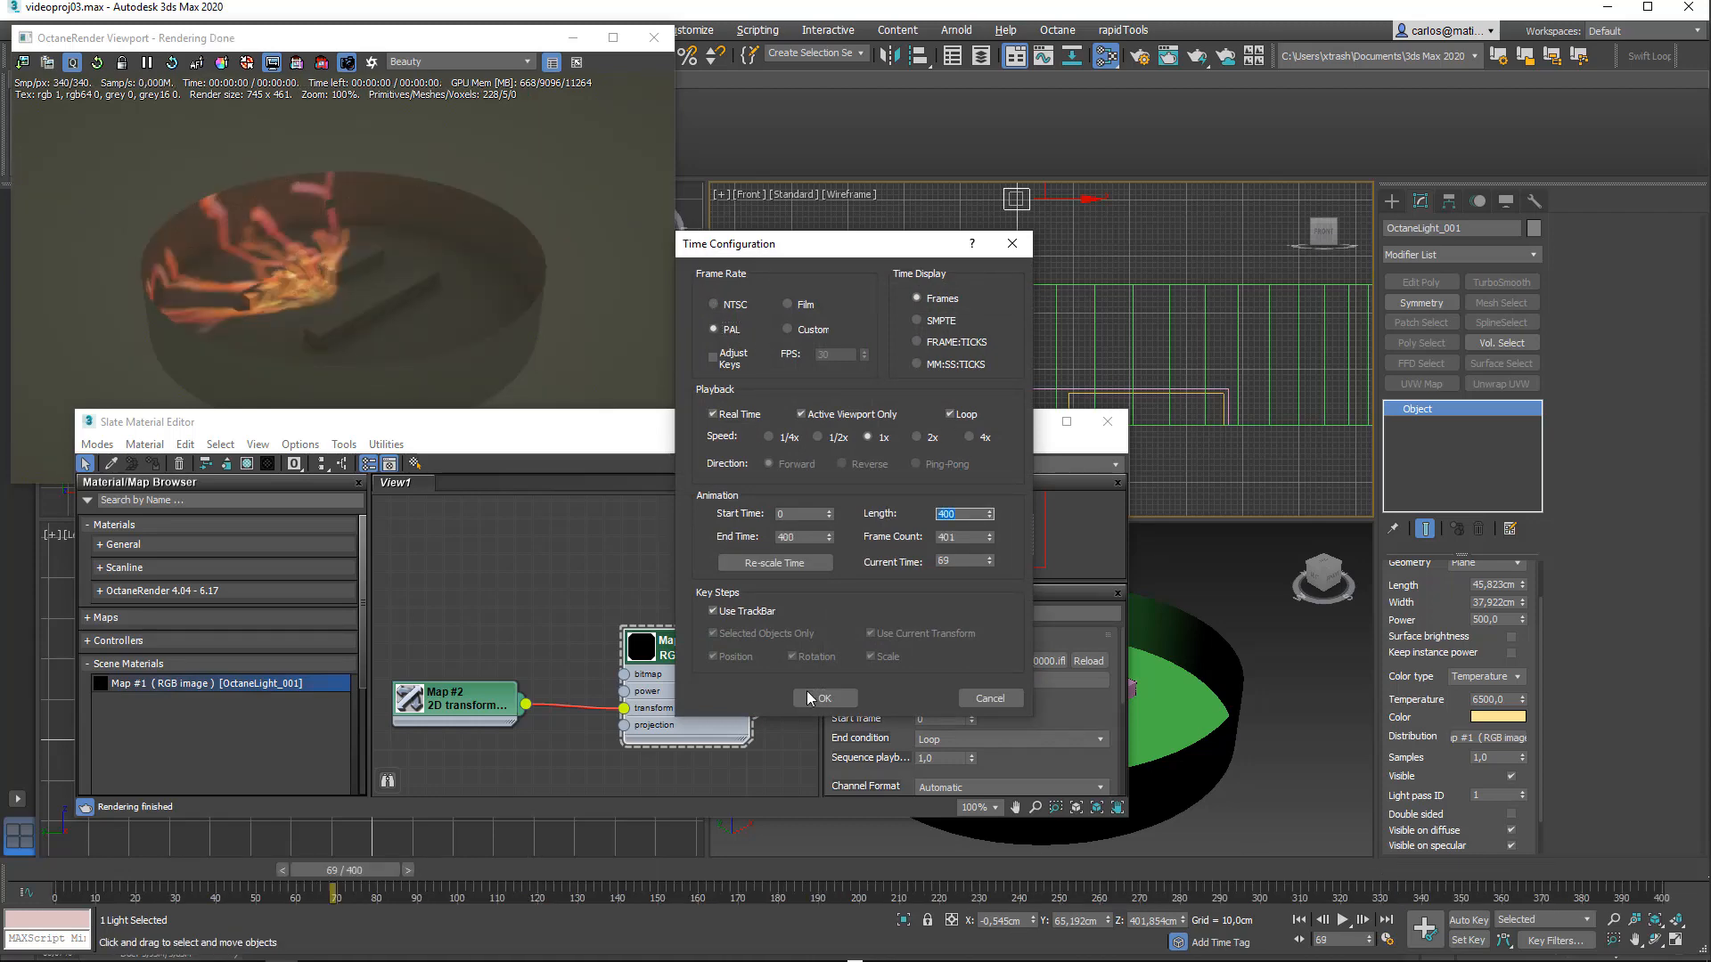
{"action": "left_click", "coordinate": [818, 699]}
Step: Scrub to frame 149 and fix the Octane viewport render at 1280 x 720 to inspect the projected fire up close
{"action": "left_click_drag", "start_coordinate": [294, 875], "coordinate": [664, 877]}
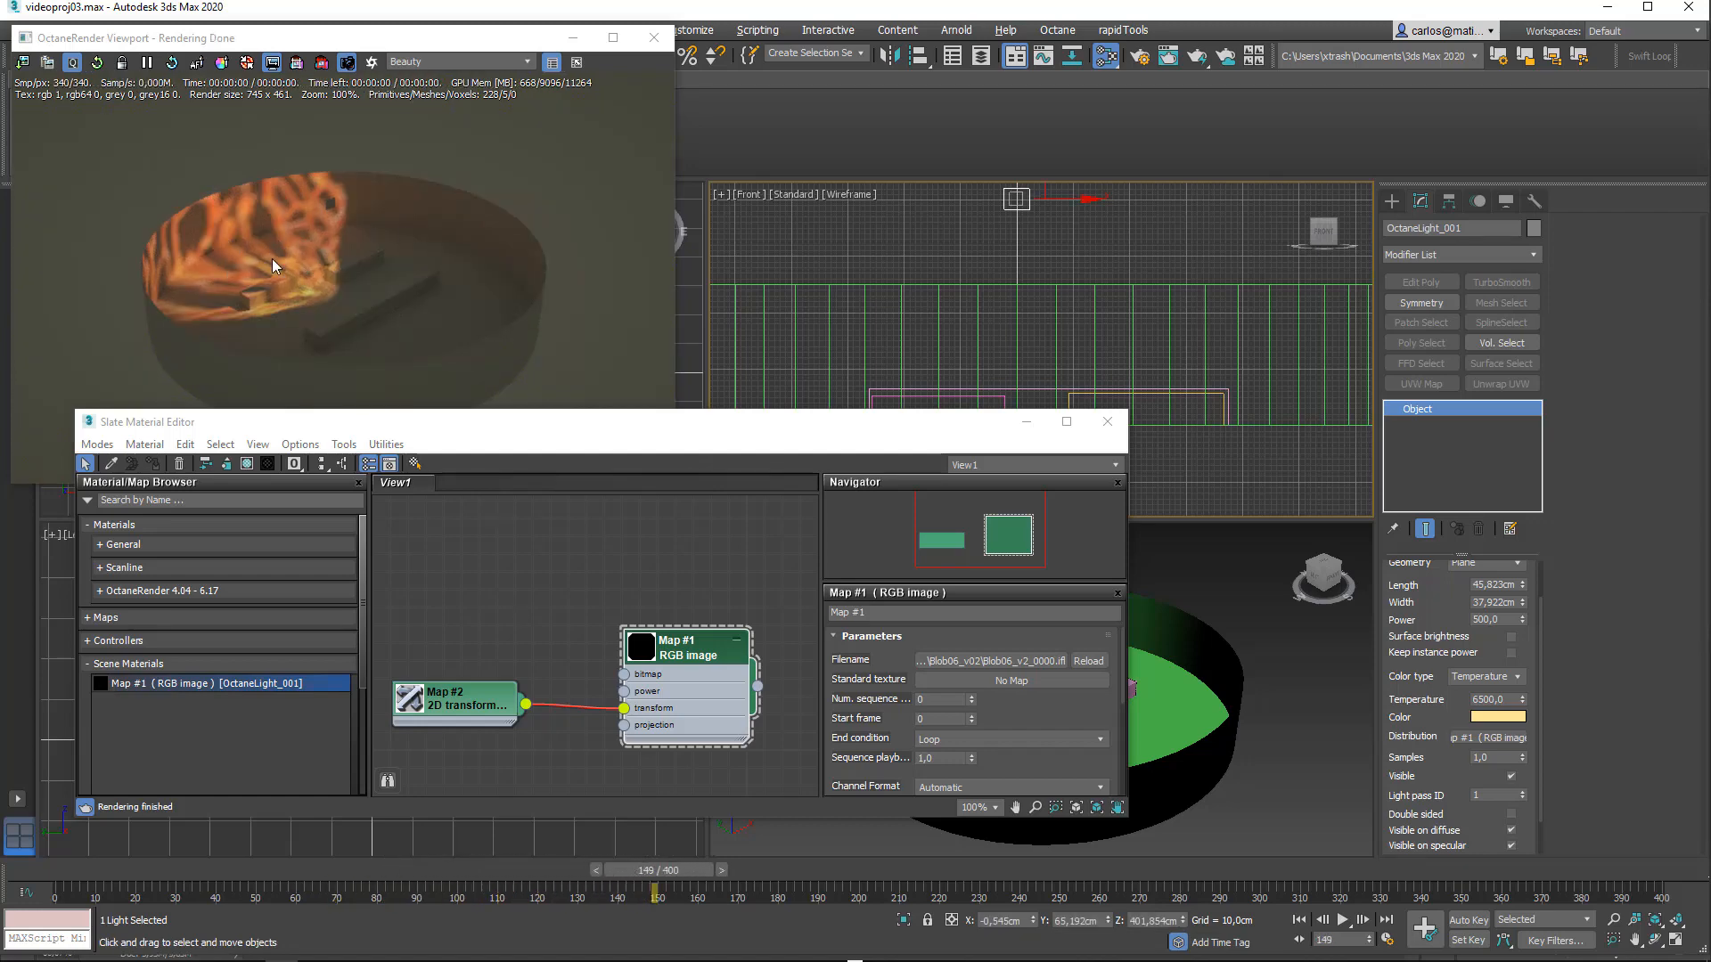
{"action": "left_click_drag", "start_coordinate": [344, 28], "coordinate": [518, 165]}
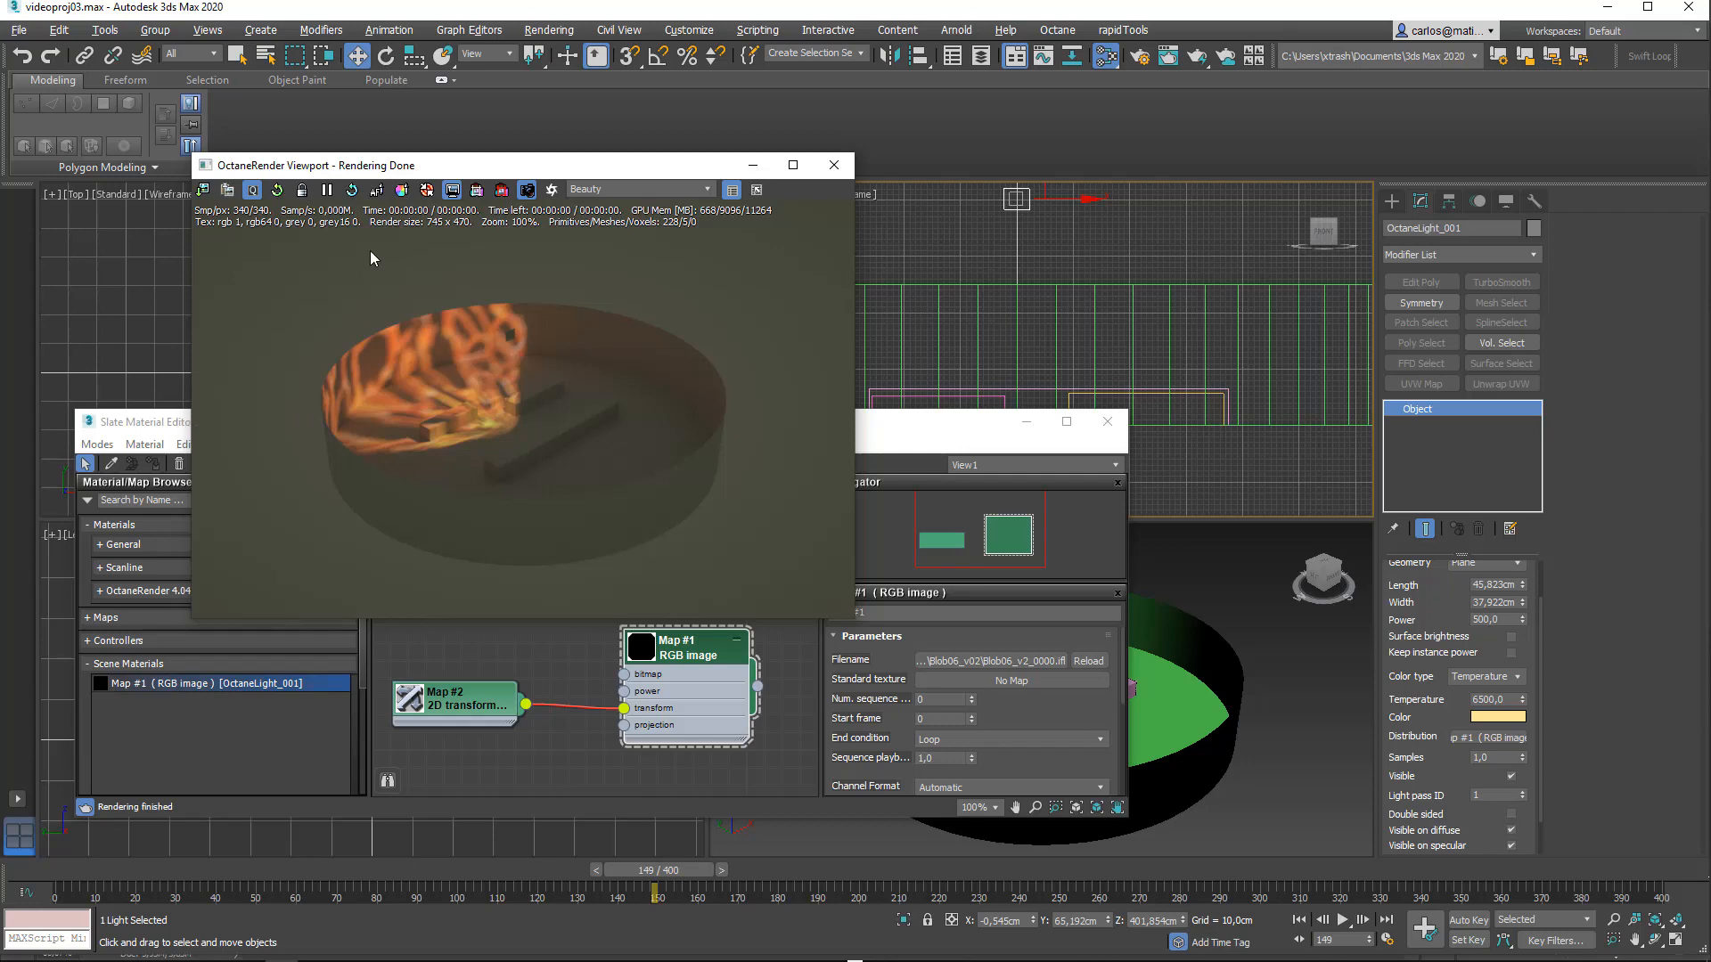
{"action": "left_click", "coordinate": [453, 190]}
{"action": "scroll", "coordinate": [369, 334], "scroll_direction": "up", "scroll_amount": 1}
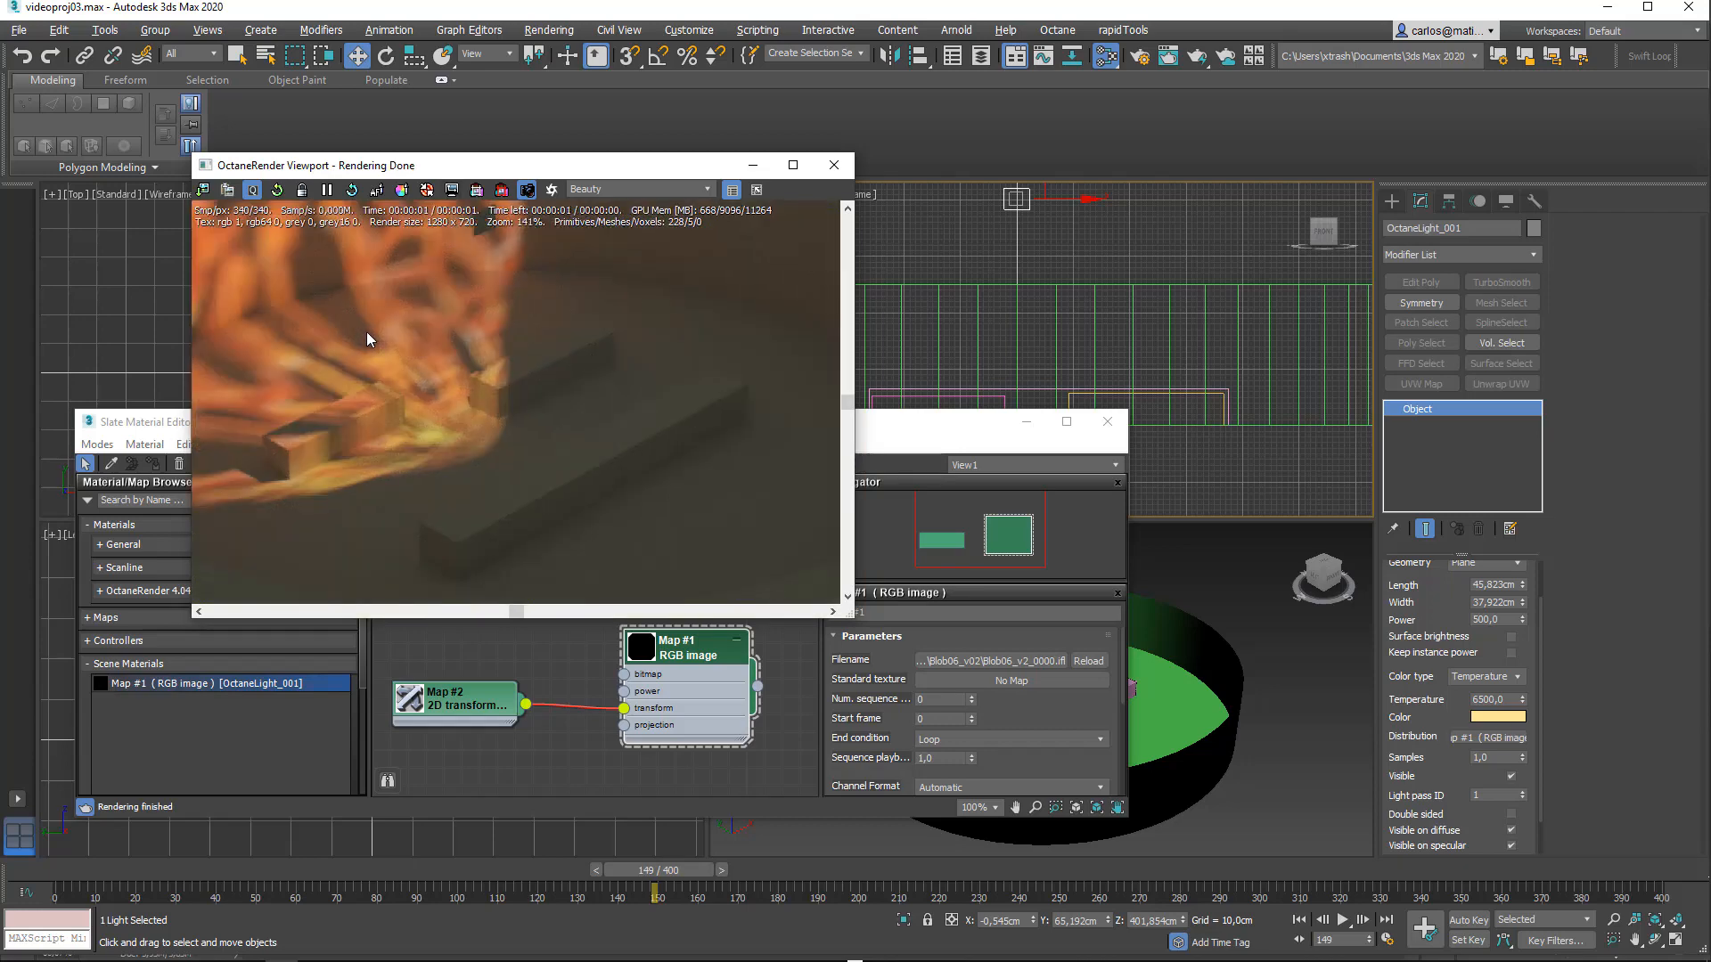
{"action": "left_click_drag", "start_coordinate": [410, 362], "coordinate": [510, 372]}
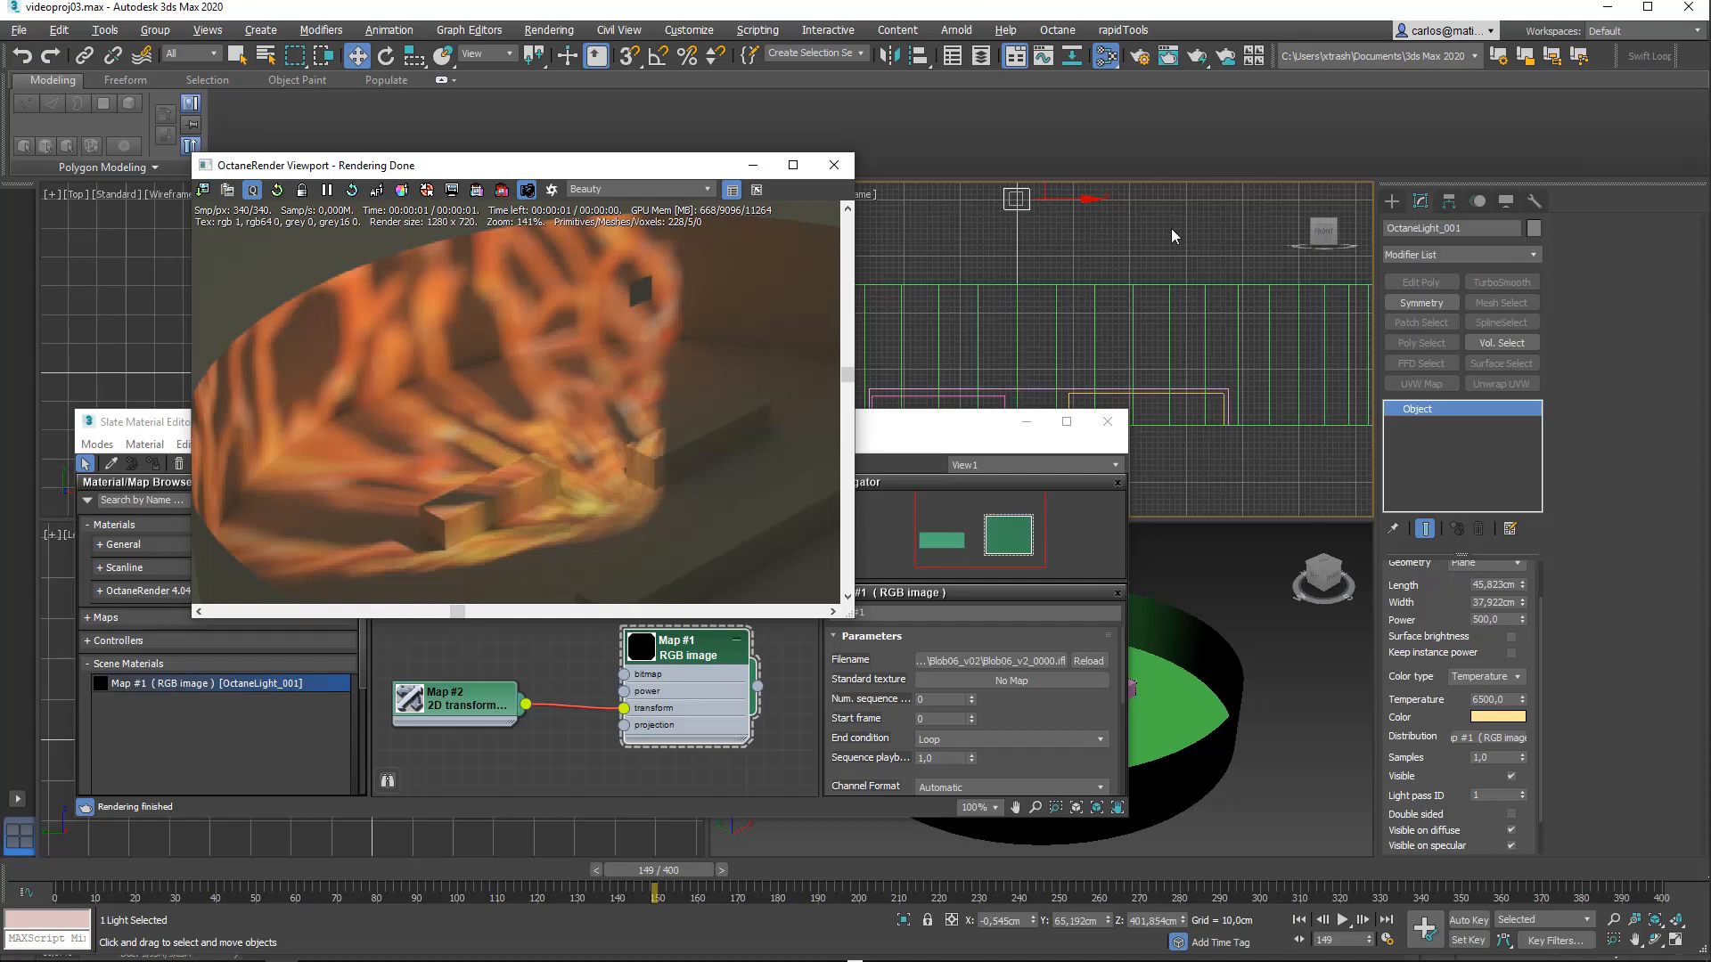
Step: Lower the OctaneLight in the Front view into the cylinder, to a Z of about 136 cm
{"action": "middle_click_drag", "start_coordinate": [975, 247], "coordinate": [1046, 279]}
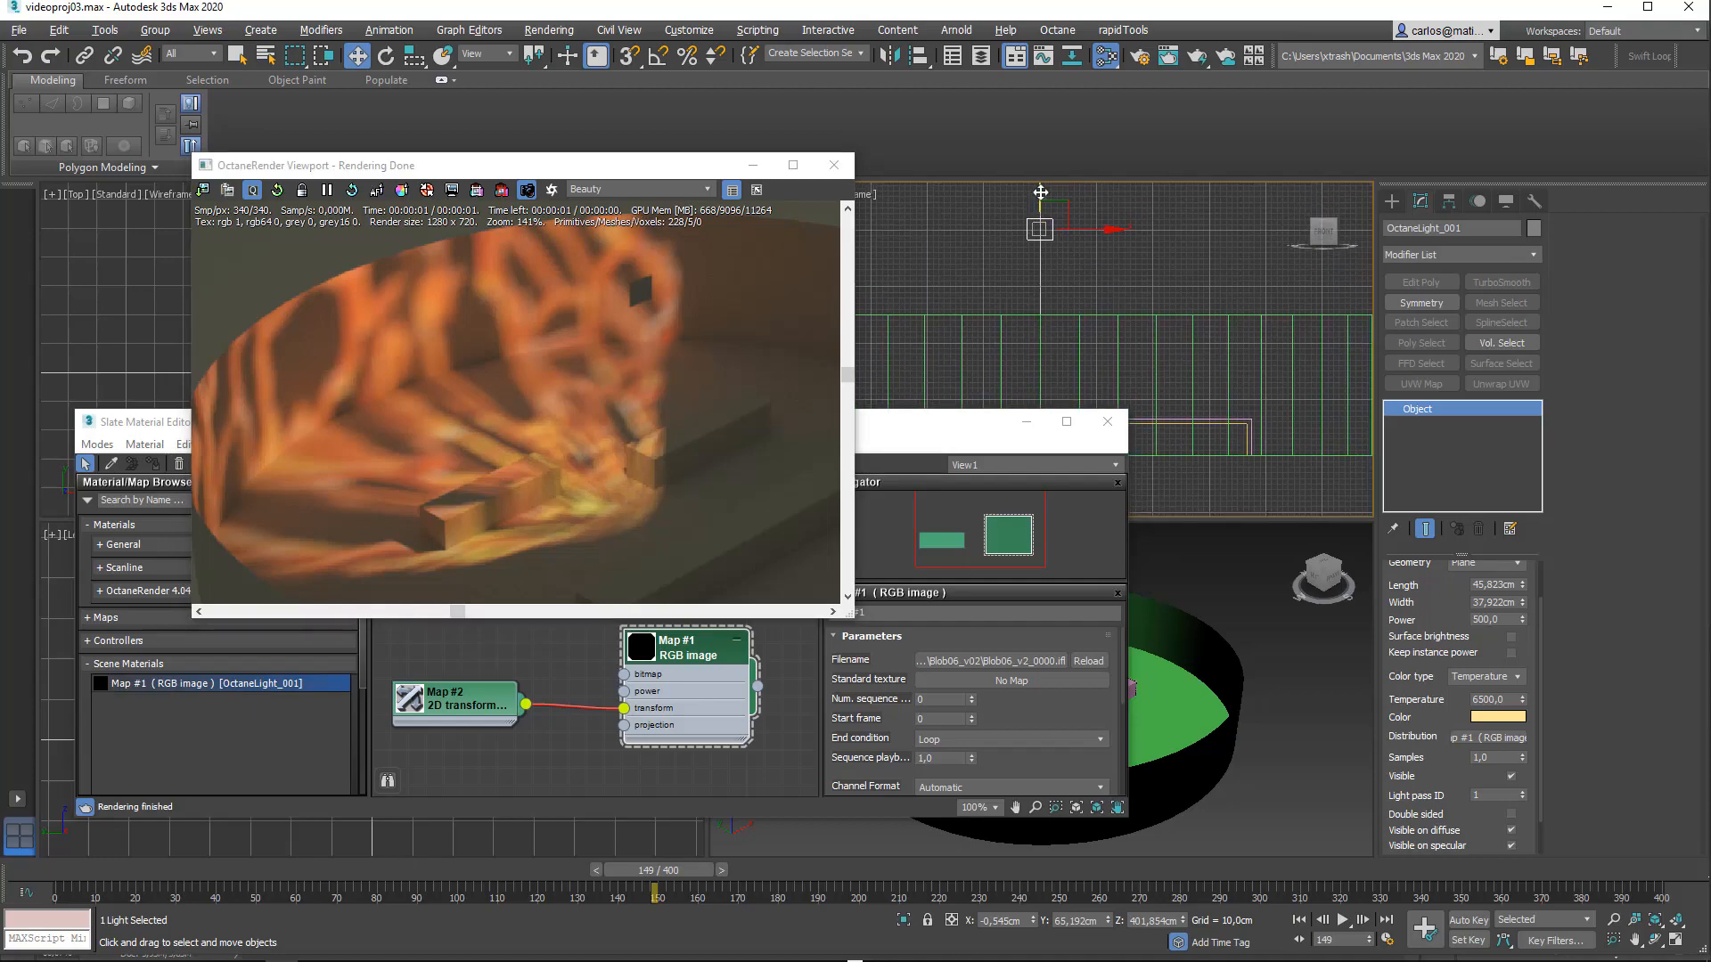
{"action": "left_click_drag", "start_coordinate": [1041, 190], "coordinate": [1055, 337]}
{"action": "middle_click_drag", "start_coordinate": [1077, 324], "coordinate": [1105, 250]}
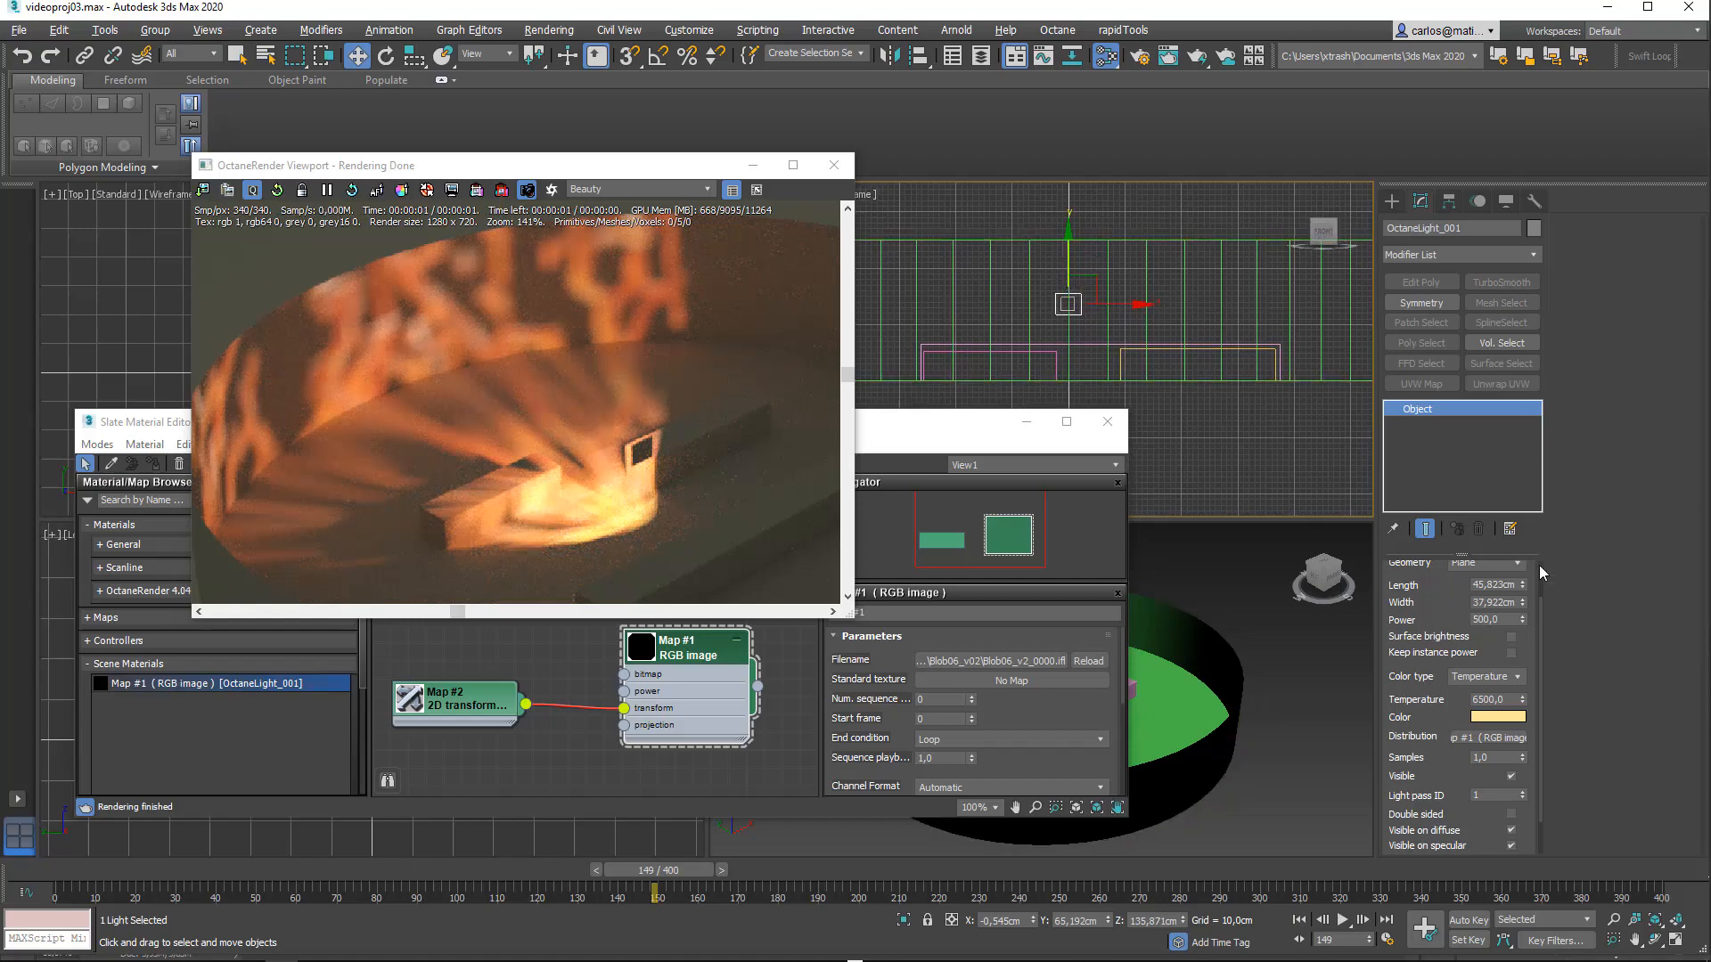
Step: Set the OctaneLight's length and width to 0,01 cm each
{"action": "left_click_drag", "start_coordinate": [1521, 590], "coordinate": [1532, 666]}
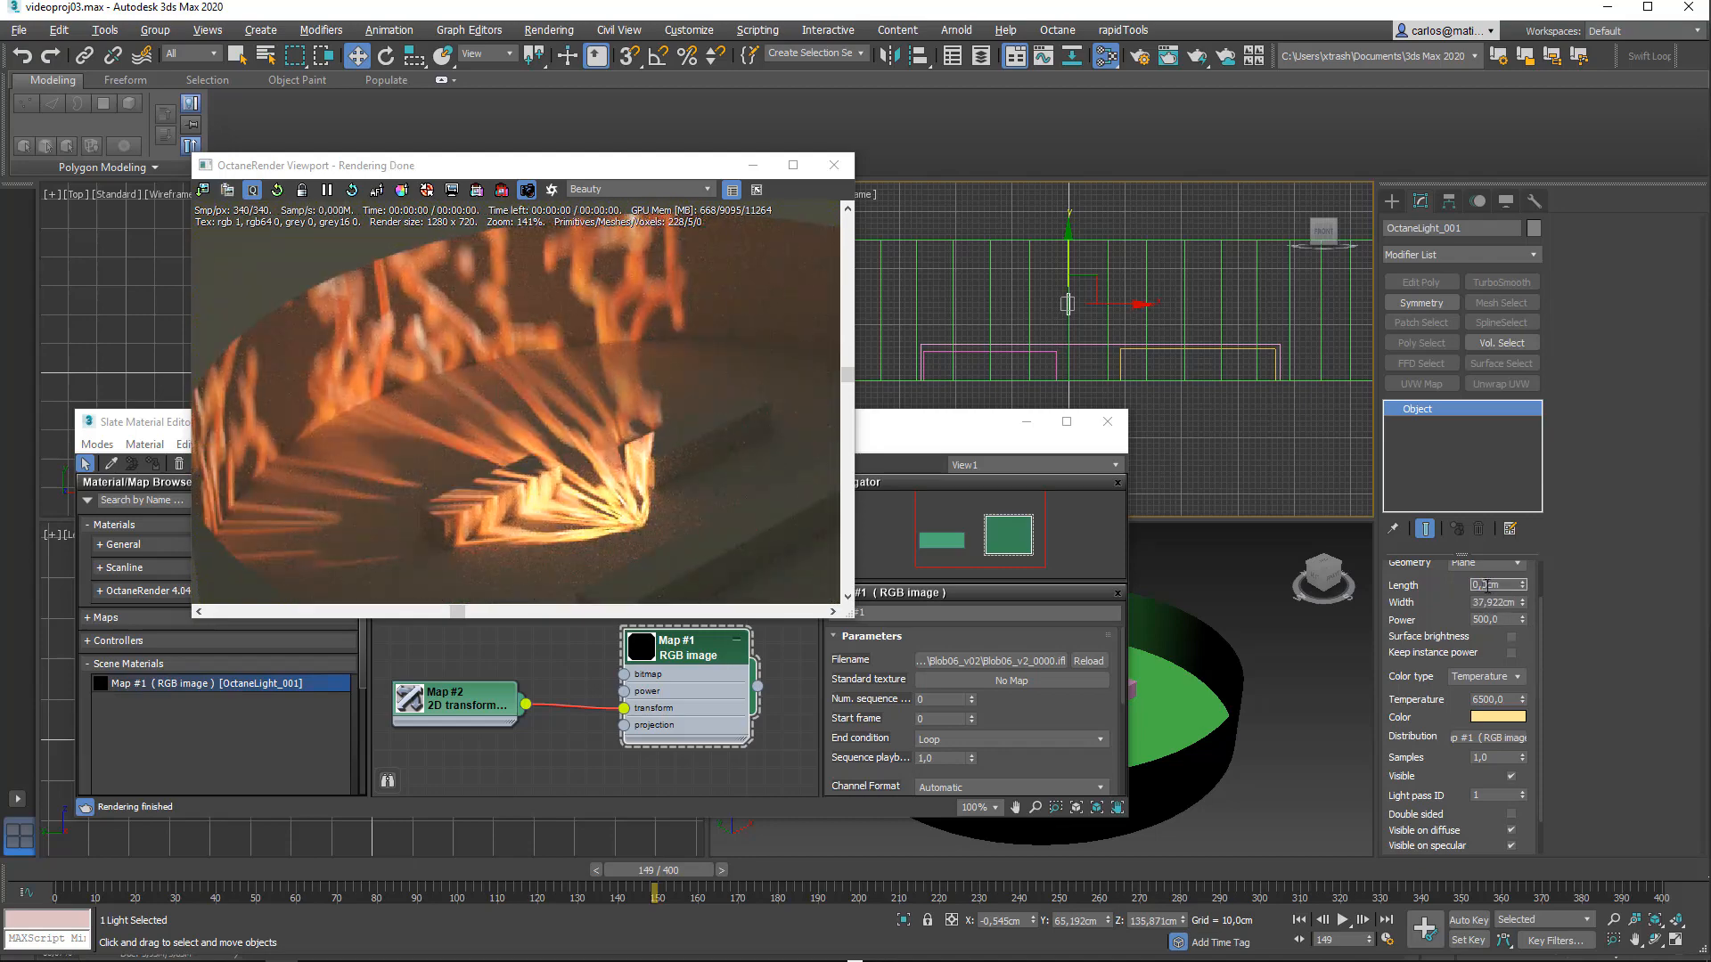
{"action": "left_click", "coordinate": [1523, 581]}
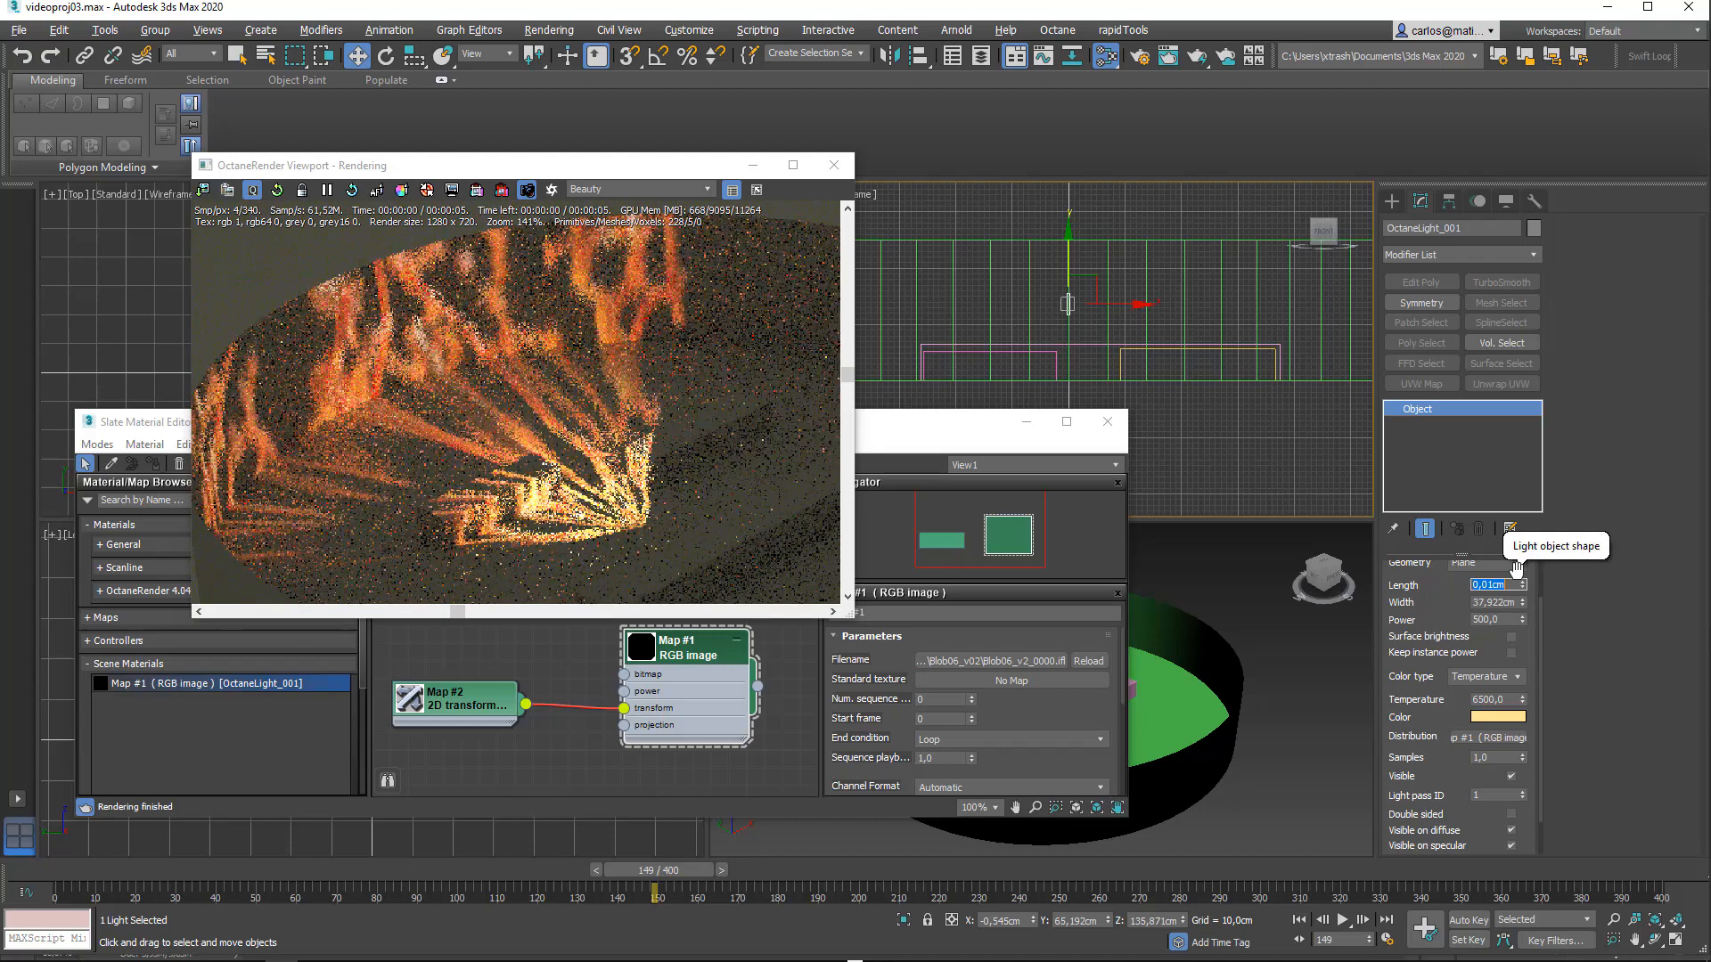
{"action": "left_click", "coordinate": [1506, 605]}
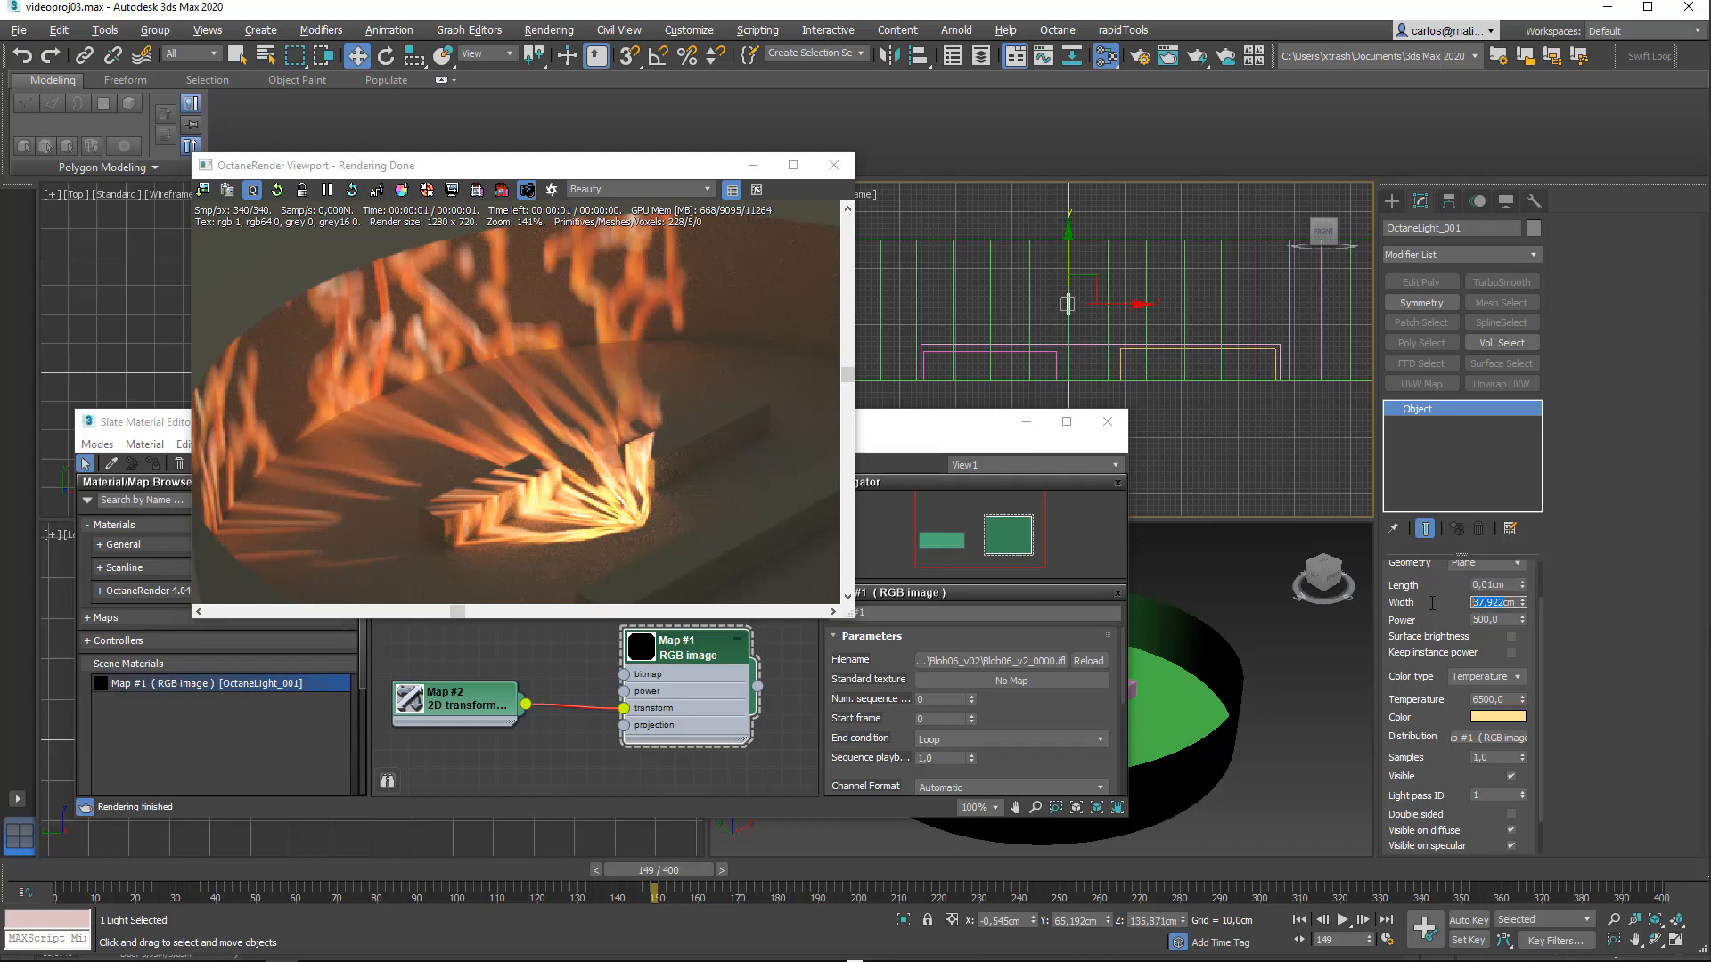
{"action": "type", "text": "0,01"}
{"action": "key", "text": "Return"}
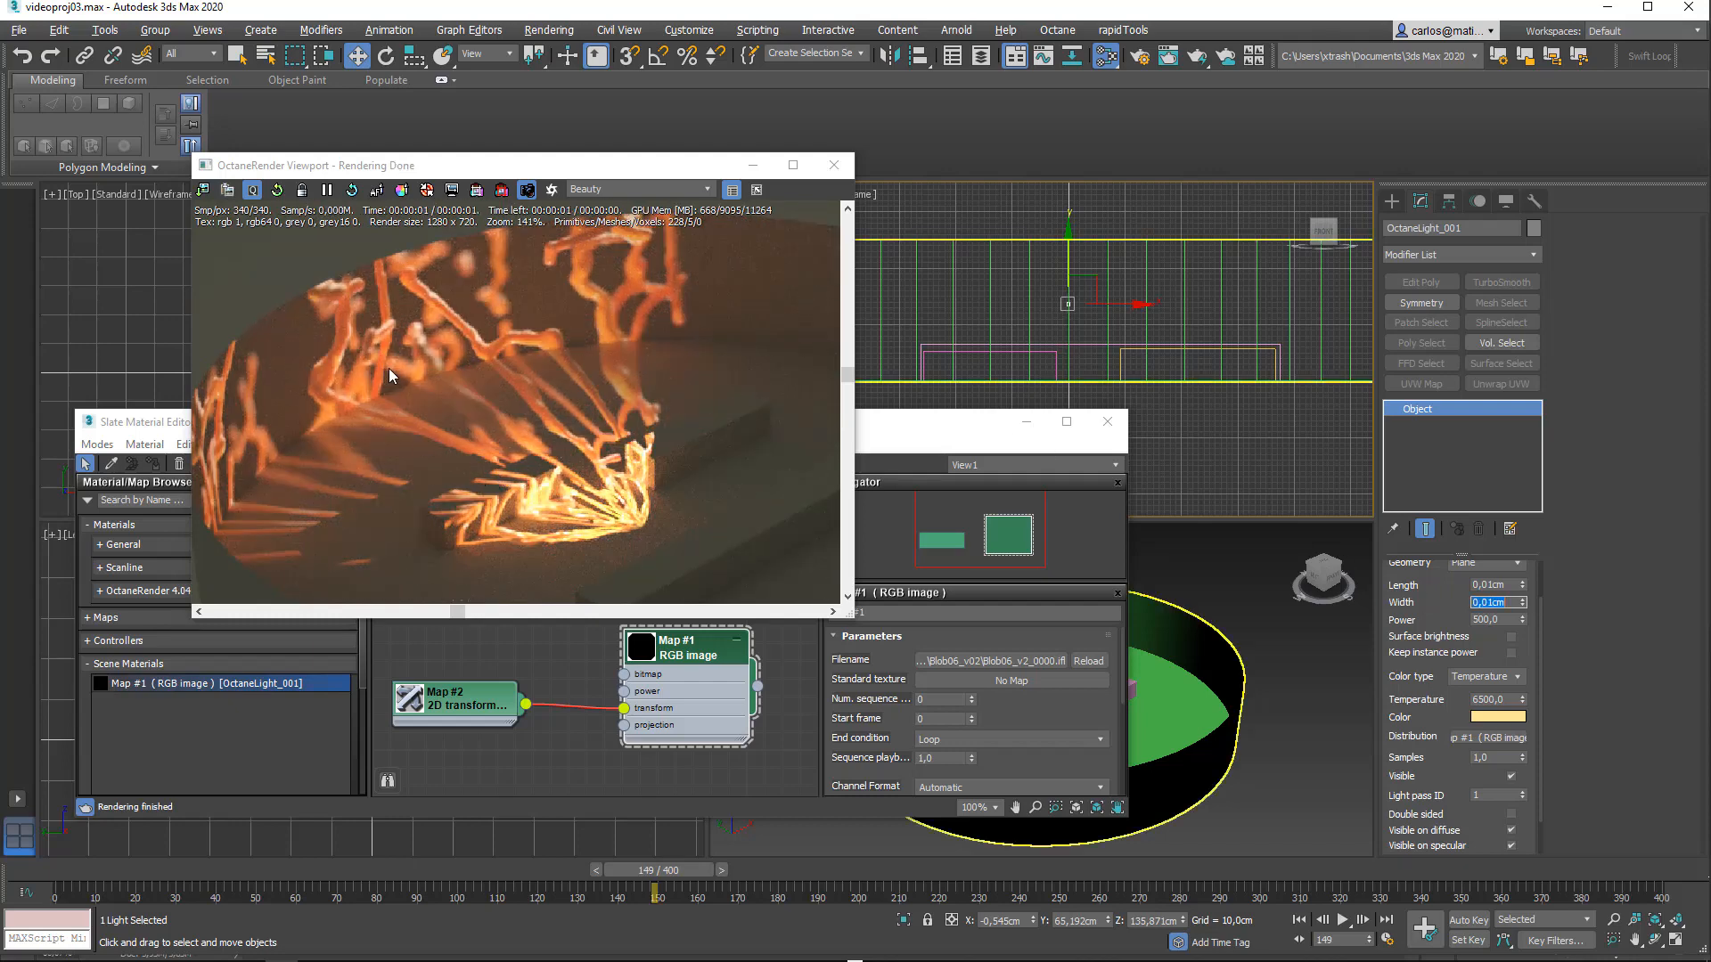
Step: Examine the sharpness of the projected fire on the boxes and cylinder wall in an enlarged Octane render window
{"action": "scroll", "coordinate": [499, 472], "scroll_direction": "down", "scroll_amount": 3}
{"action": "scroll", "coordinate": [526, 463], "scroll_direction": "up", "scroll_amount": 1}
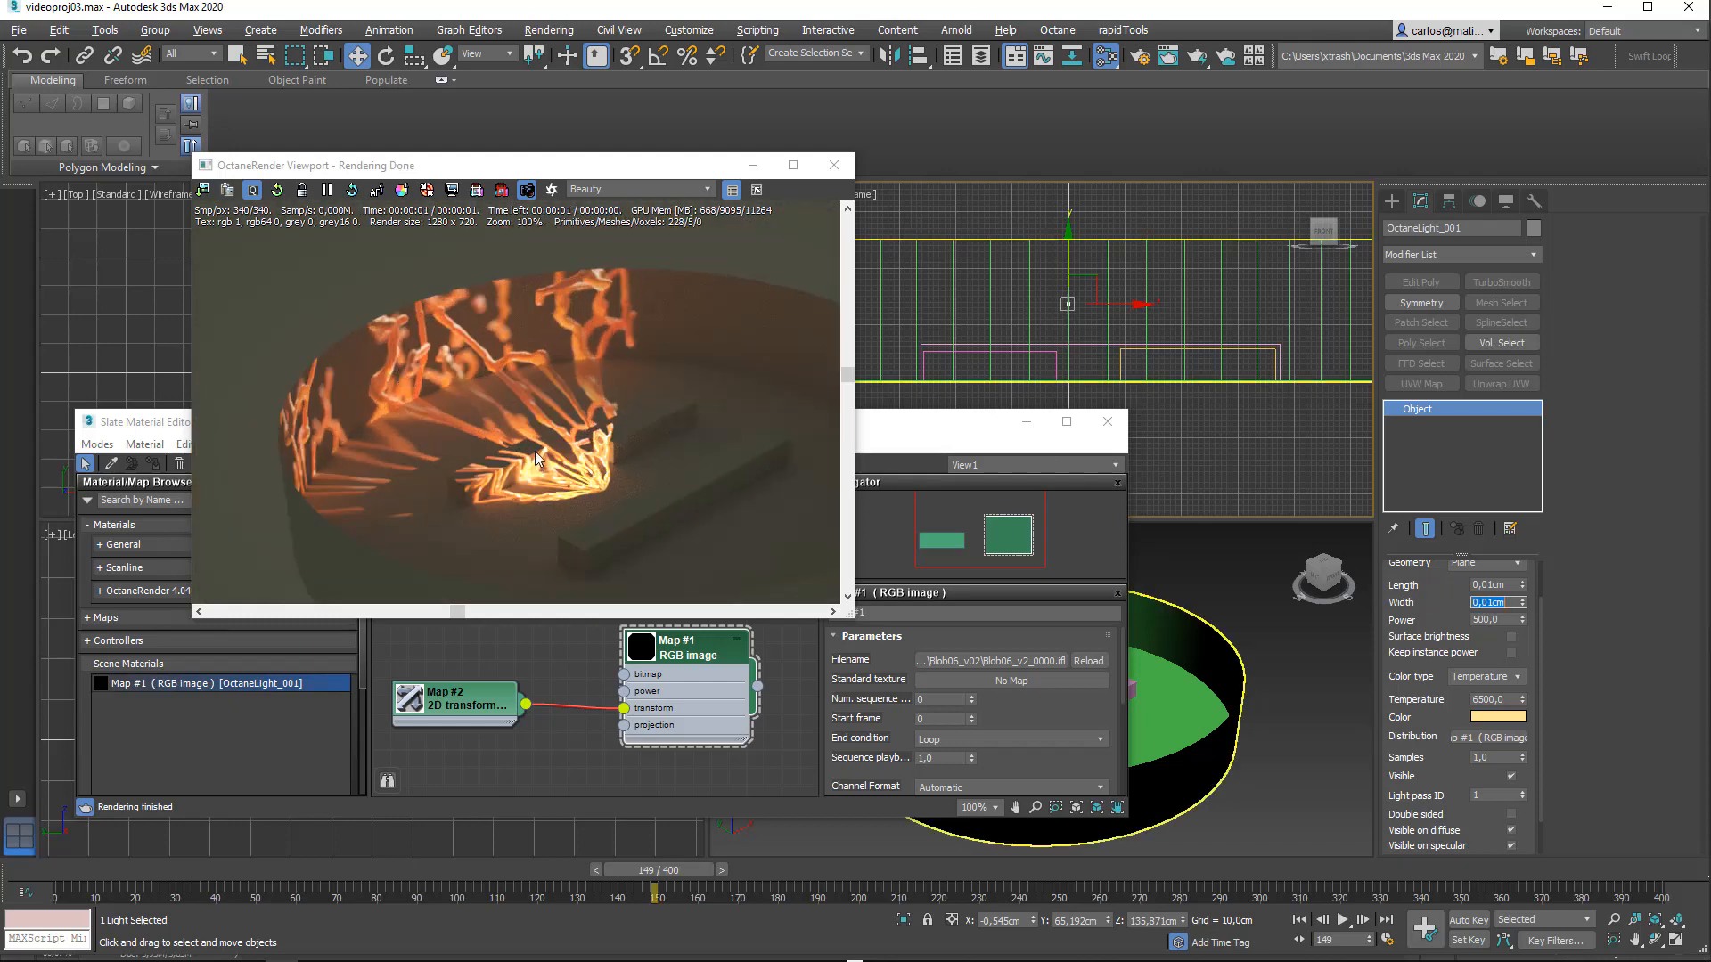
{"action": "left_click_drag", "start_coordinate": [535, 451], "coordinate": [436, 297]}
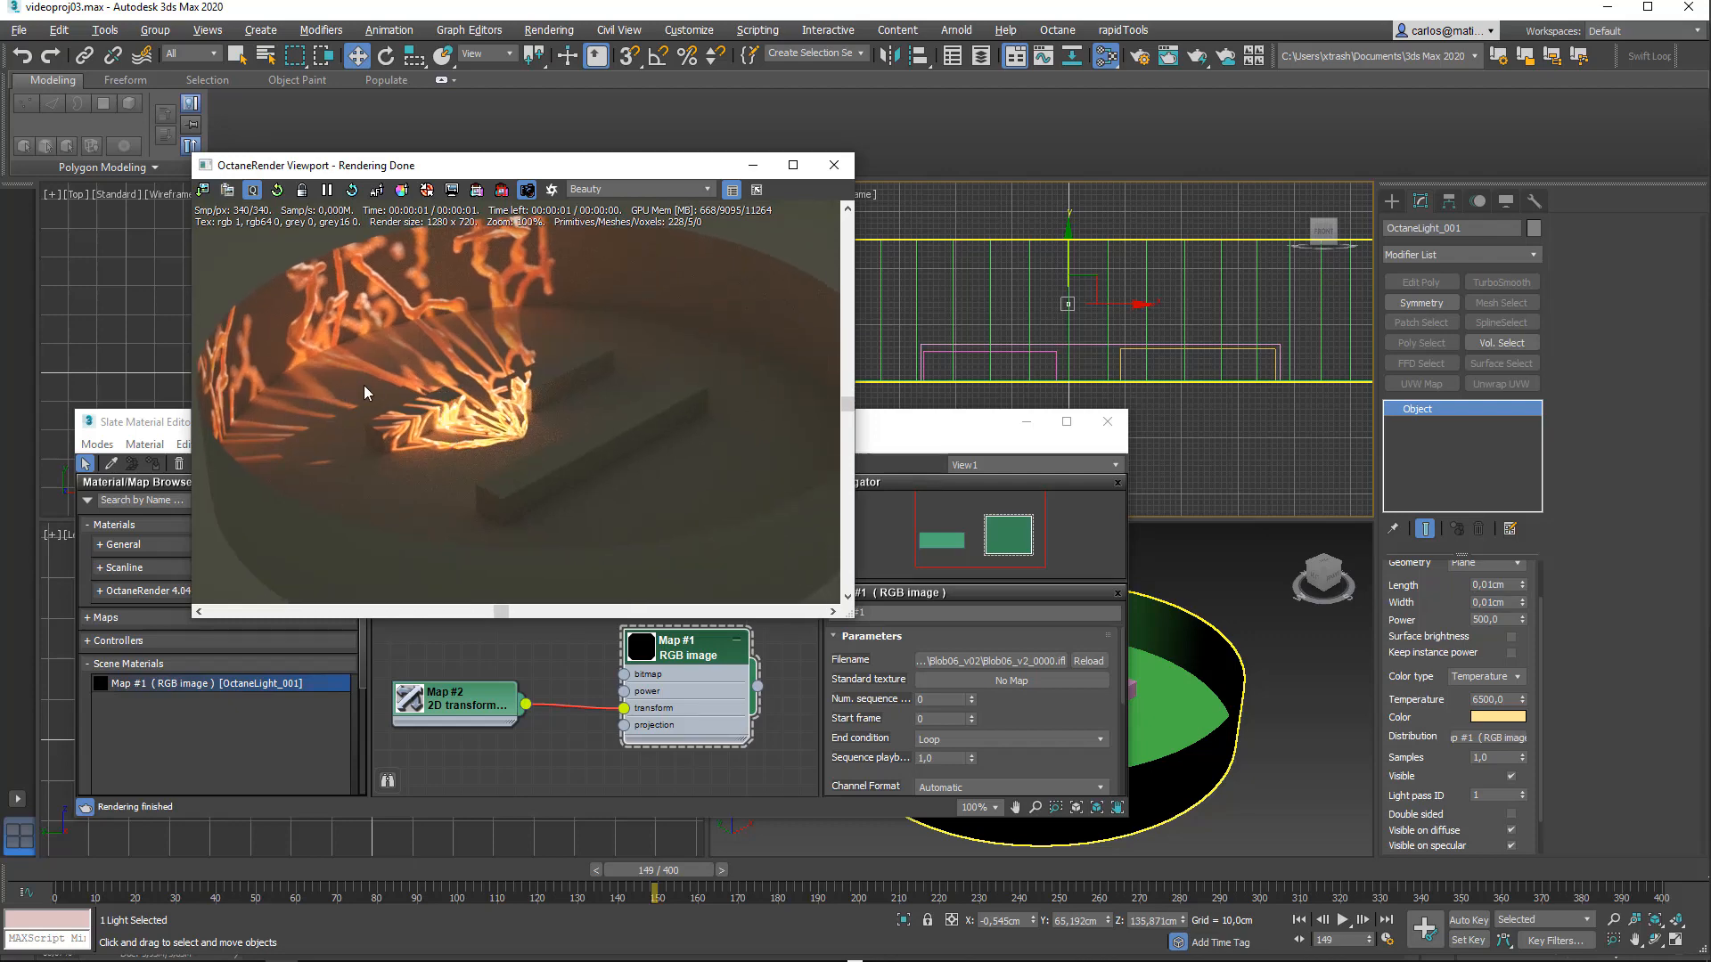
{"action": "scroll", "coordinate": [364, 385], "scroll_direction": "up", "scroll_amount": 6}
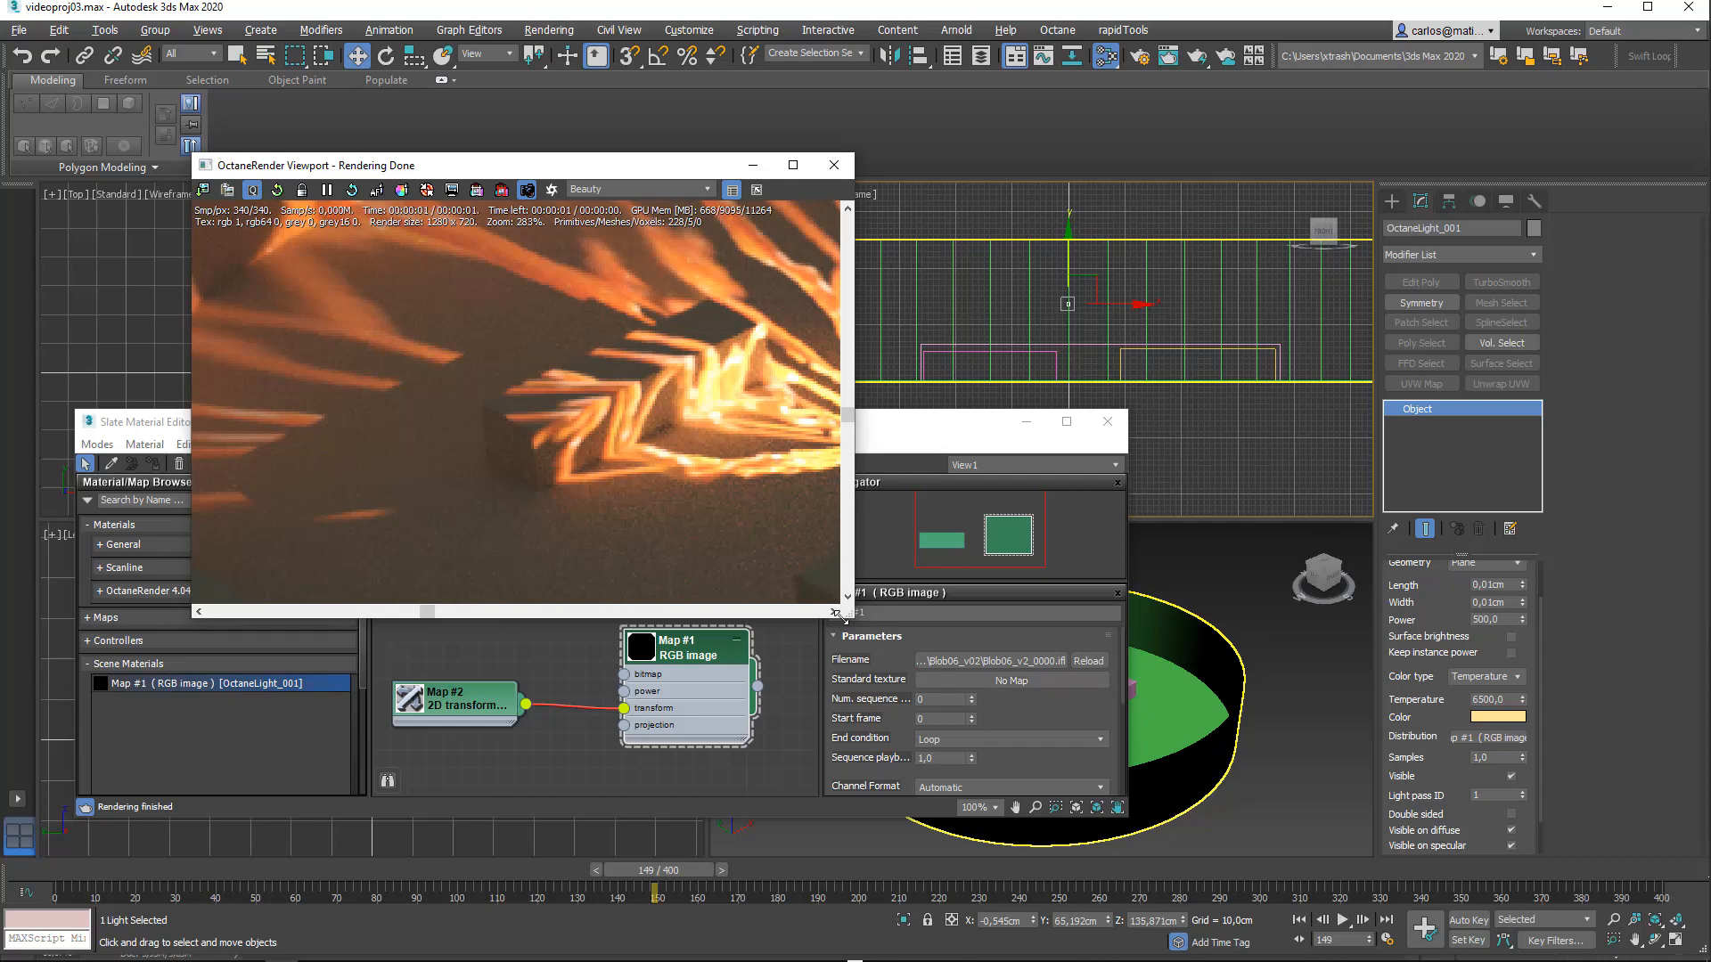
{"action": "left_click_drag", "start_coordinate": [851, 614], "coordinate": [1131, 753]}
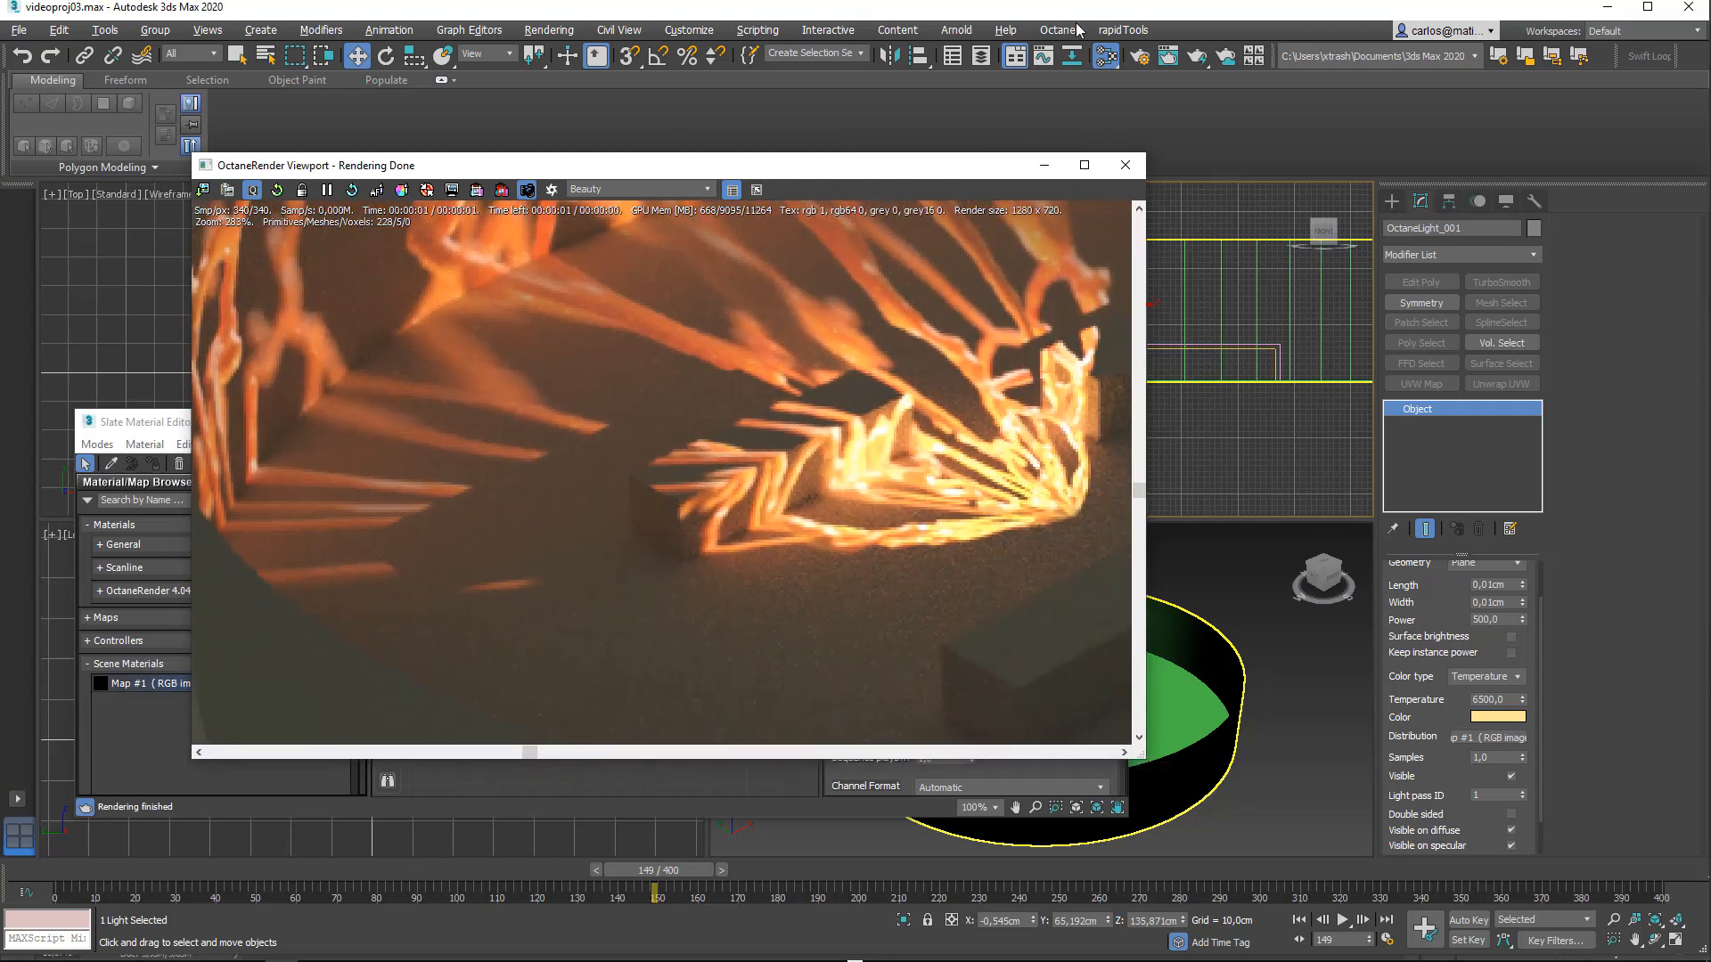
Step: Set the Path Tracing kernel's max. samples to 1024 in the render setup and bring the refreshed Octane render forward
{"action": "left_click", "coordinate": [1140, 55]}
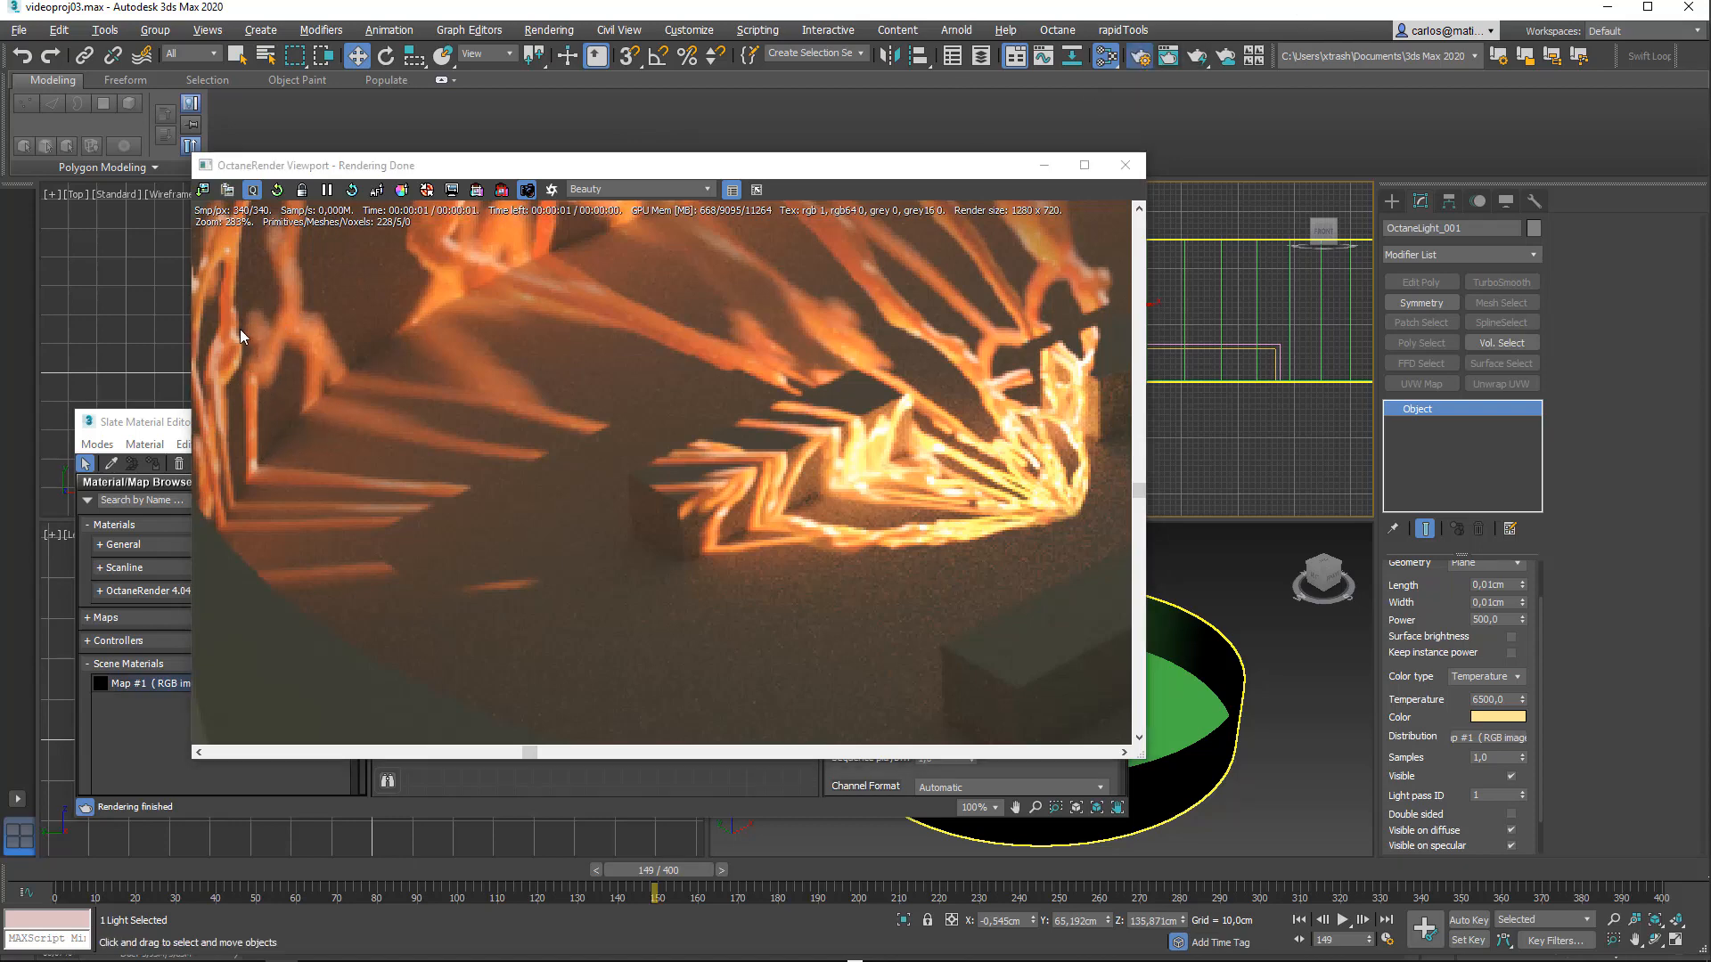
{"action": "left_click_drag", "start_coordinate": [1226, 174], "coordinate": [233, 135]}
{"action": "left_click", "coordinate": [211, 265]}
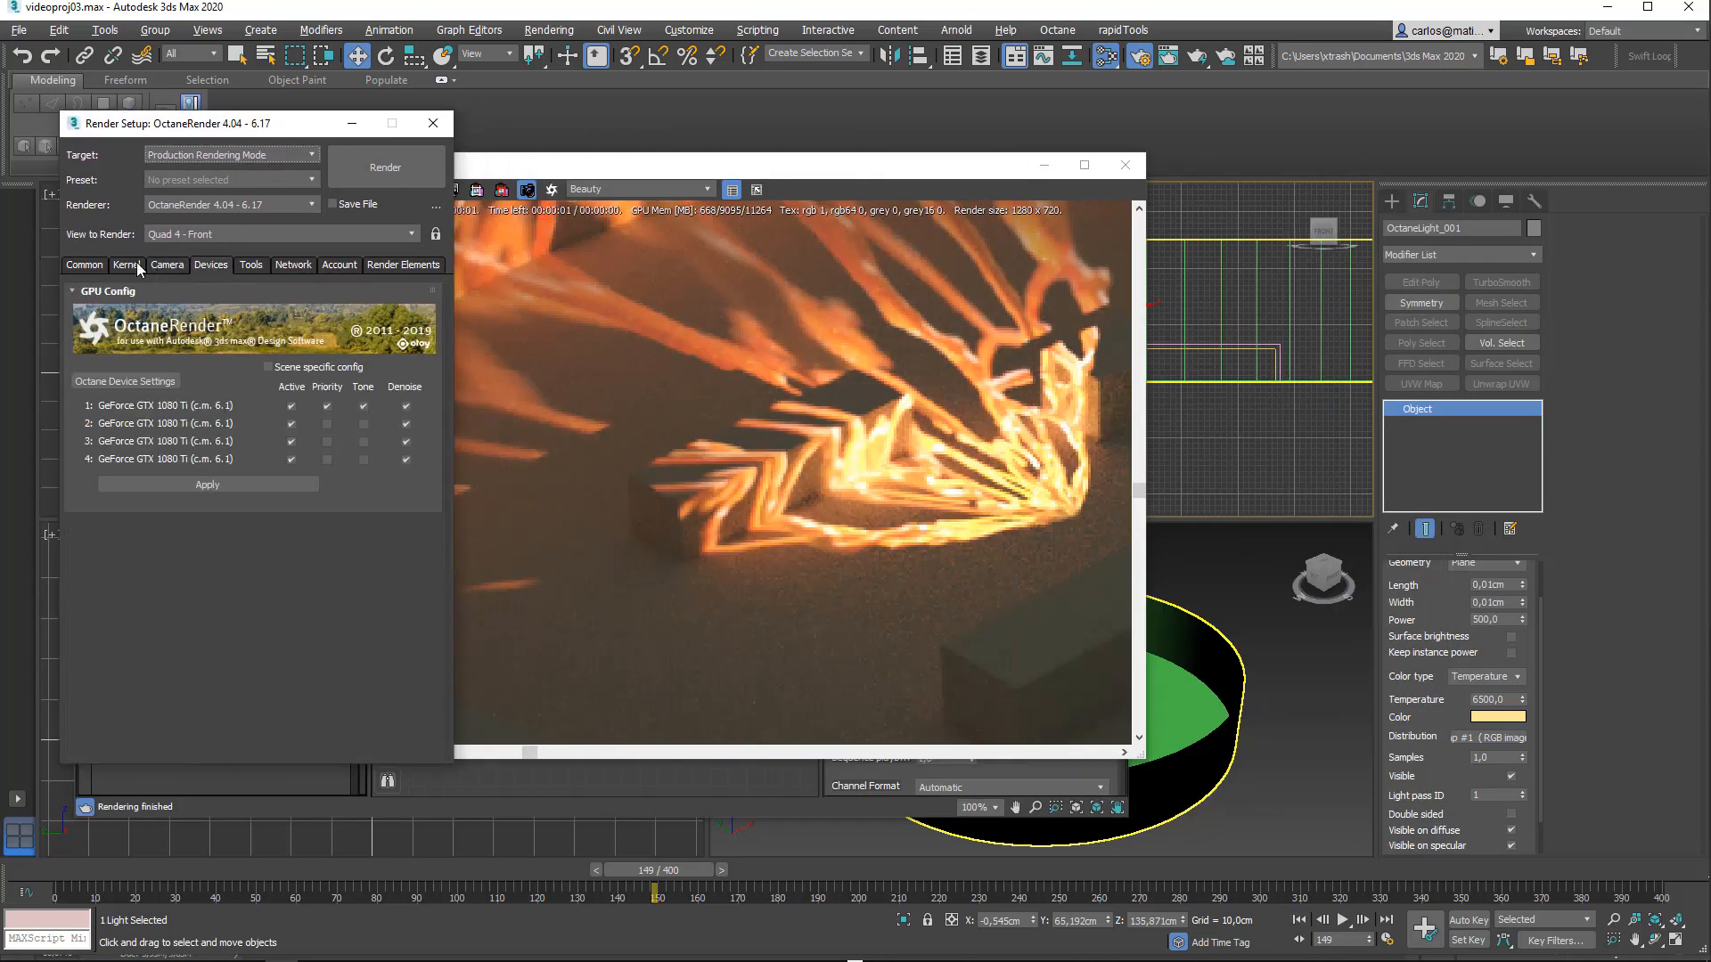
{"action": "left_click", "coordinate": [127, 266]}
{"action": "left_click_drag", "start_coordinate": [245, 607], "coordinate": [235, 188]}
{"action": "left_click_drag", "start_coordinate": [206, 525], "coordinate": [105, 509]}
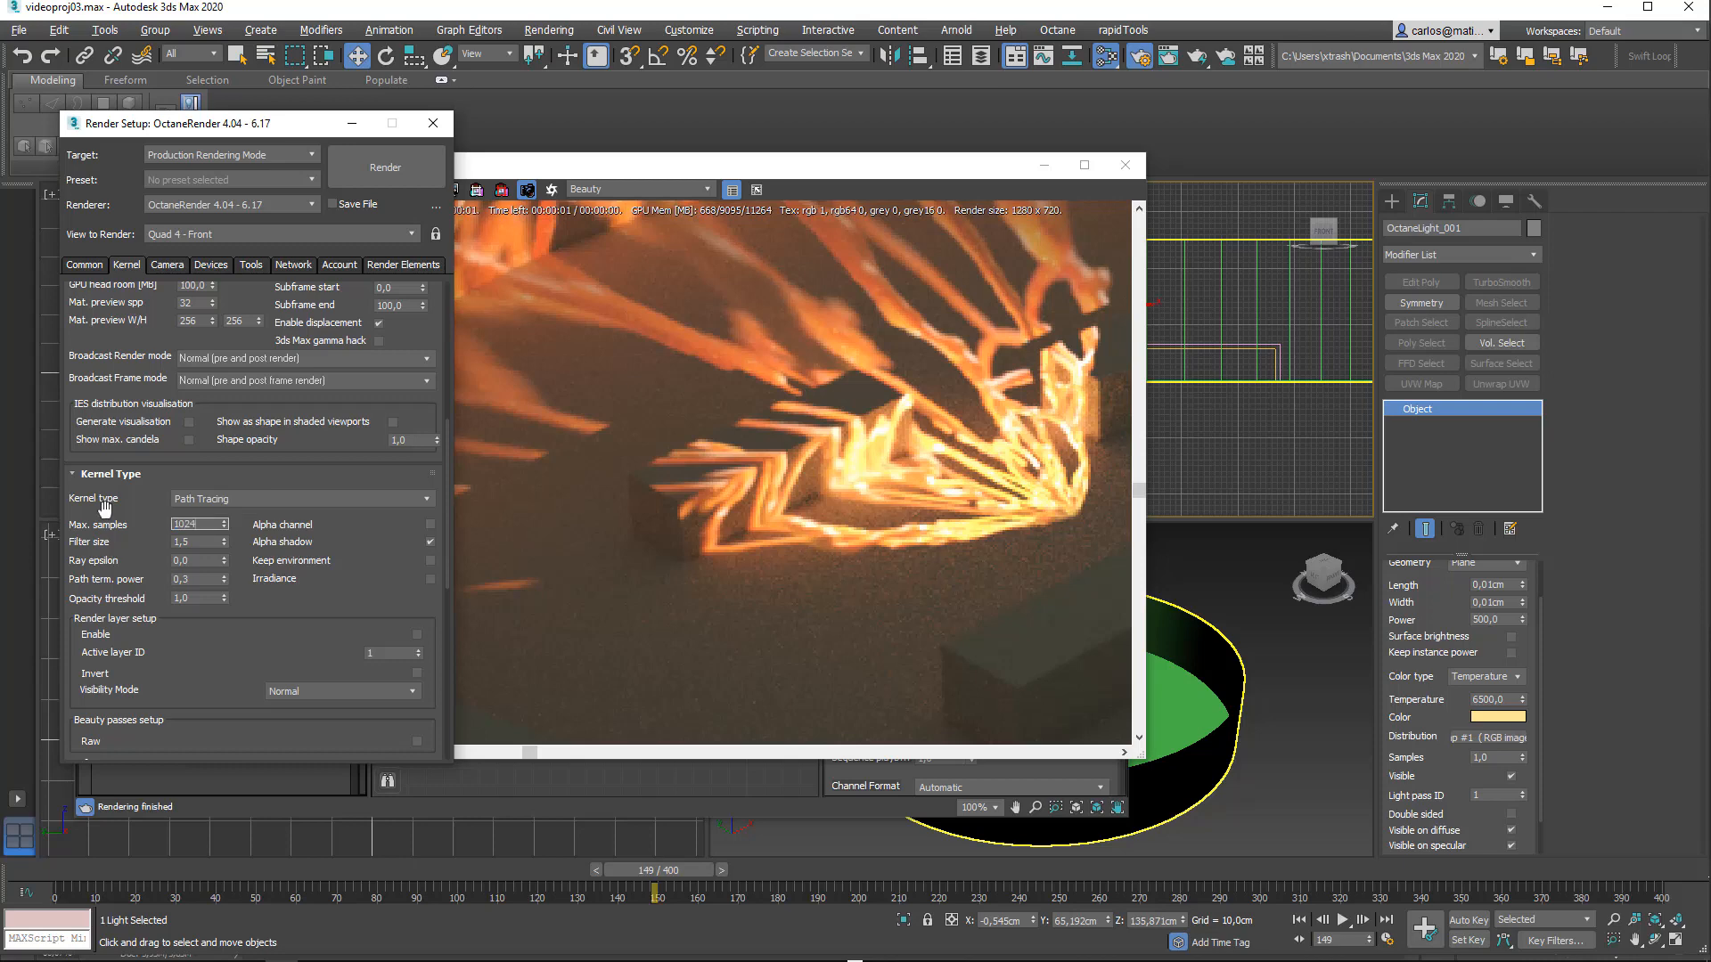
{"action": "type", "text": "1024"}
{"action": "key", "text": "Return"}
{"action": "left_click", "coordinate": [533, 172]}
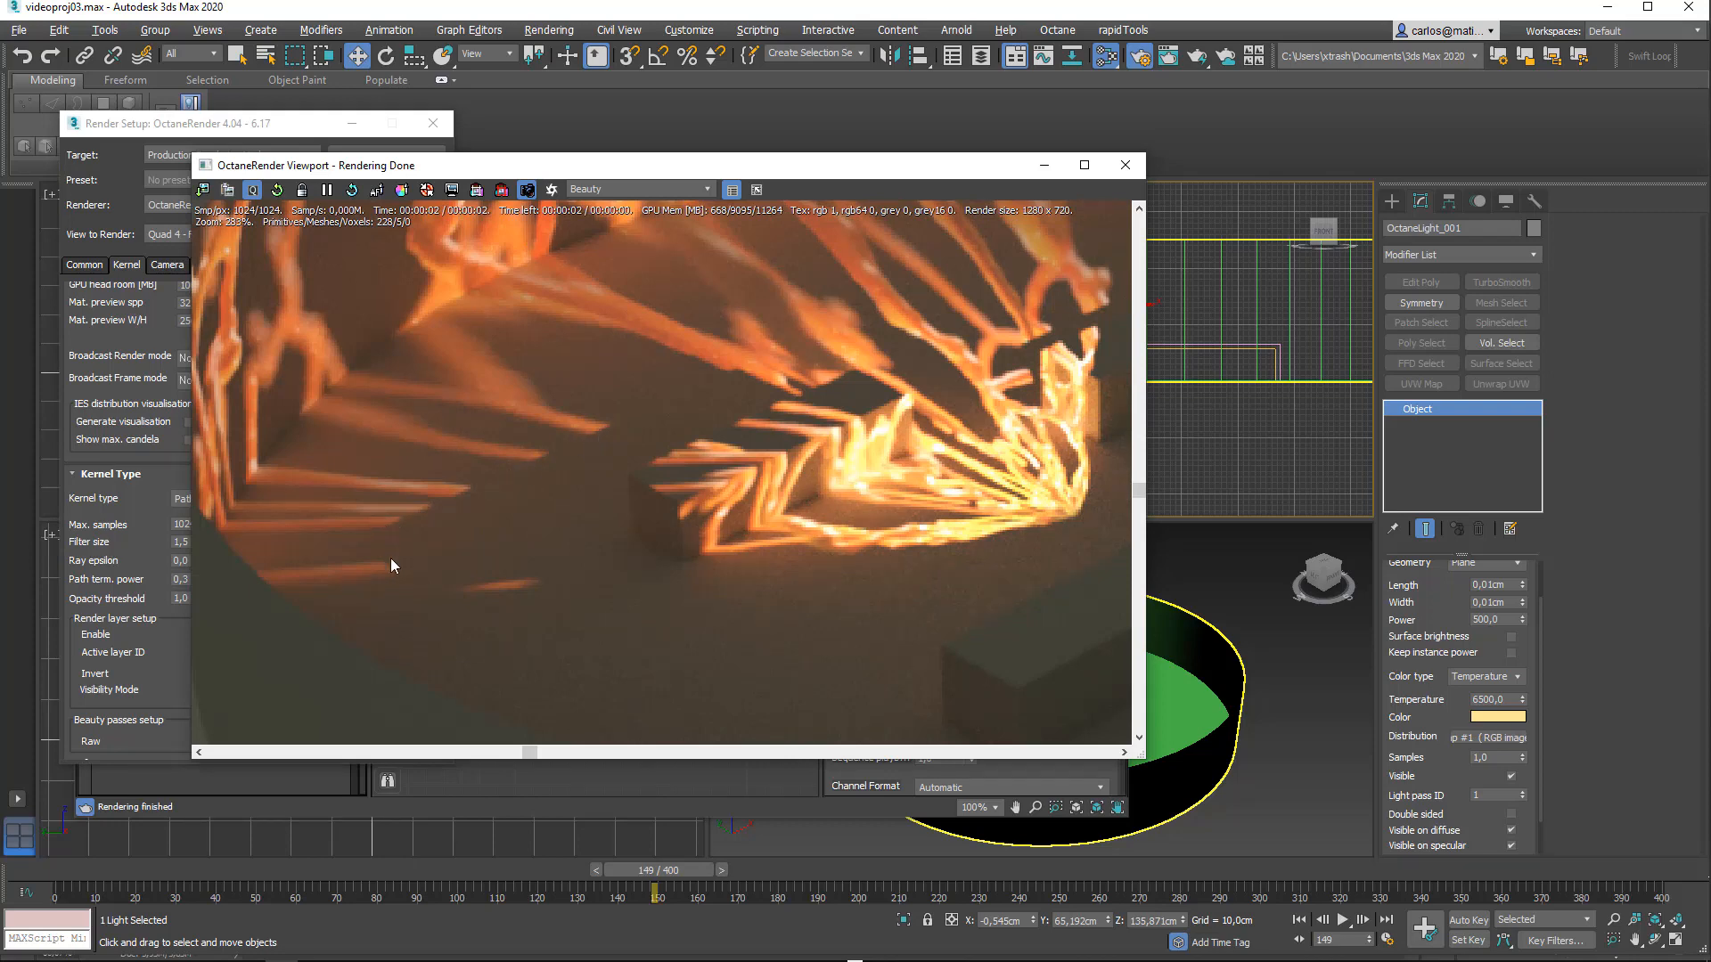
{"action": "left_click_drag", "start_coordinate": [967, 165], "coordinate": [826, 149]}
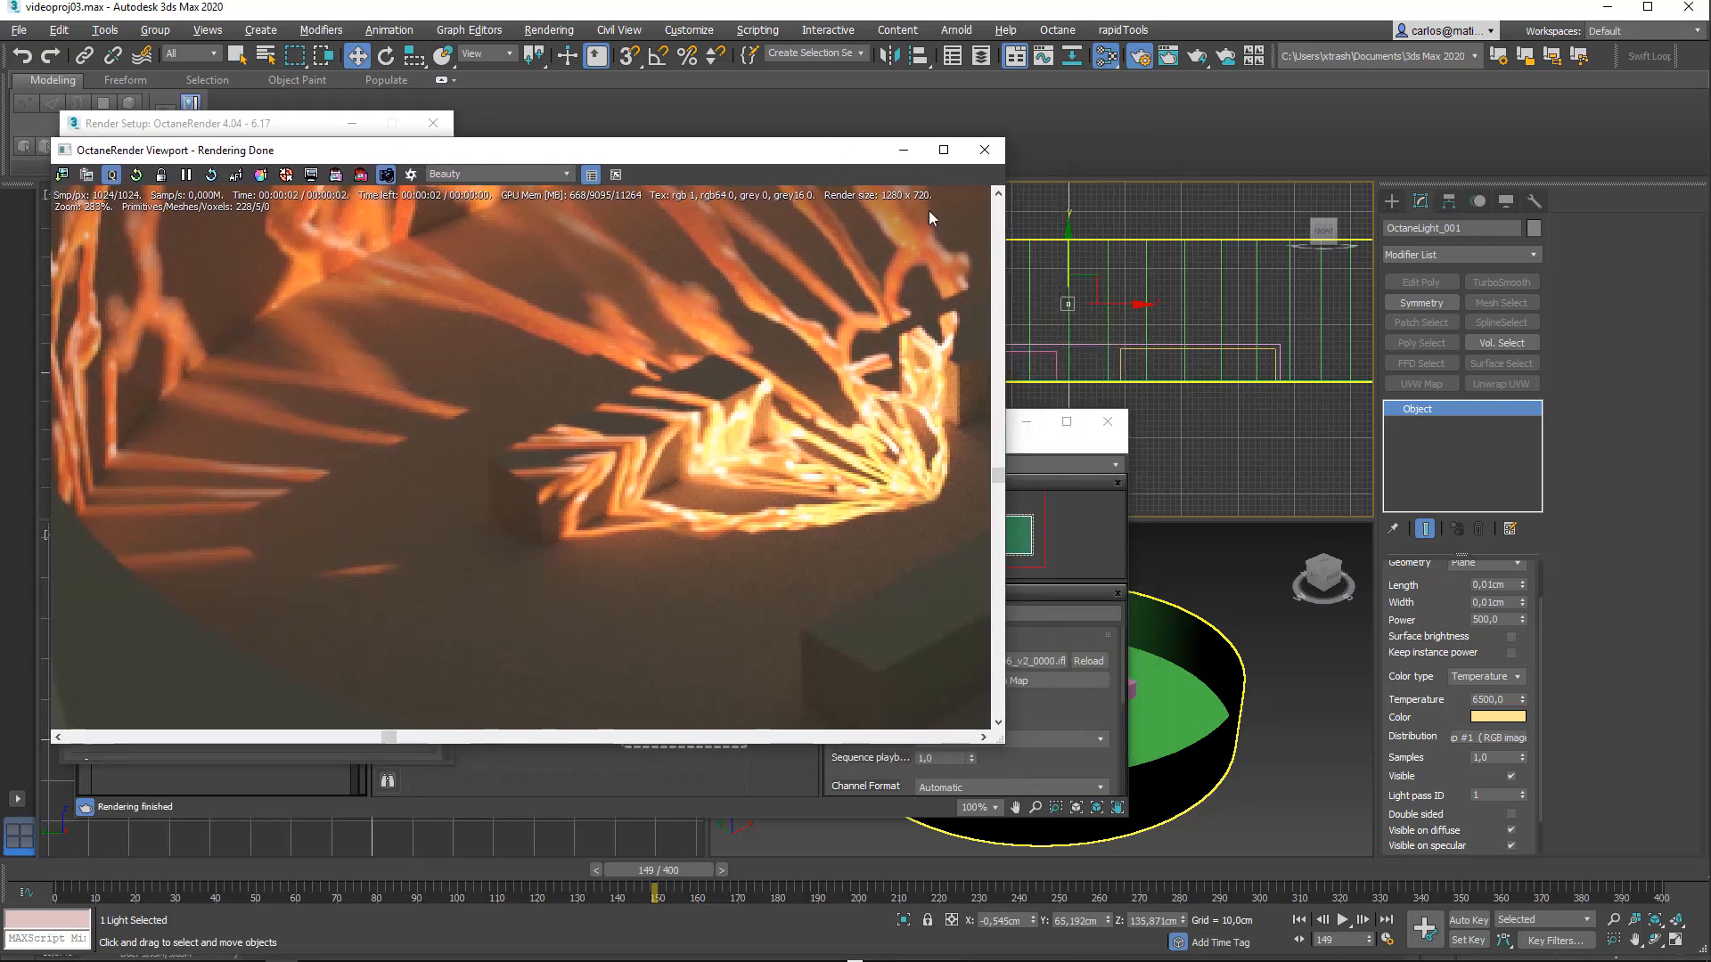
Step: Set the OctaneLight's length and width to 50 cm each
{"action": "left_click_drag", "start_coordinate": [1523, 586], "coordinate": [1513, 424]}
{"action": "left_click_drag", "start_coordinate": [1512, 586], "coordinate": [1400, 595]}
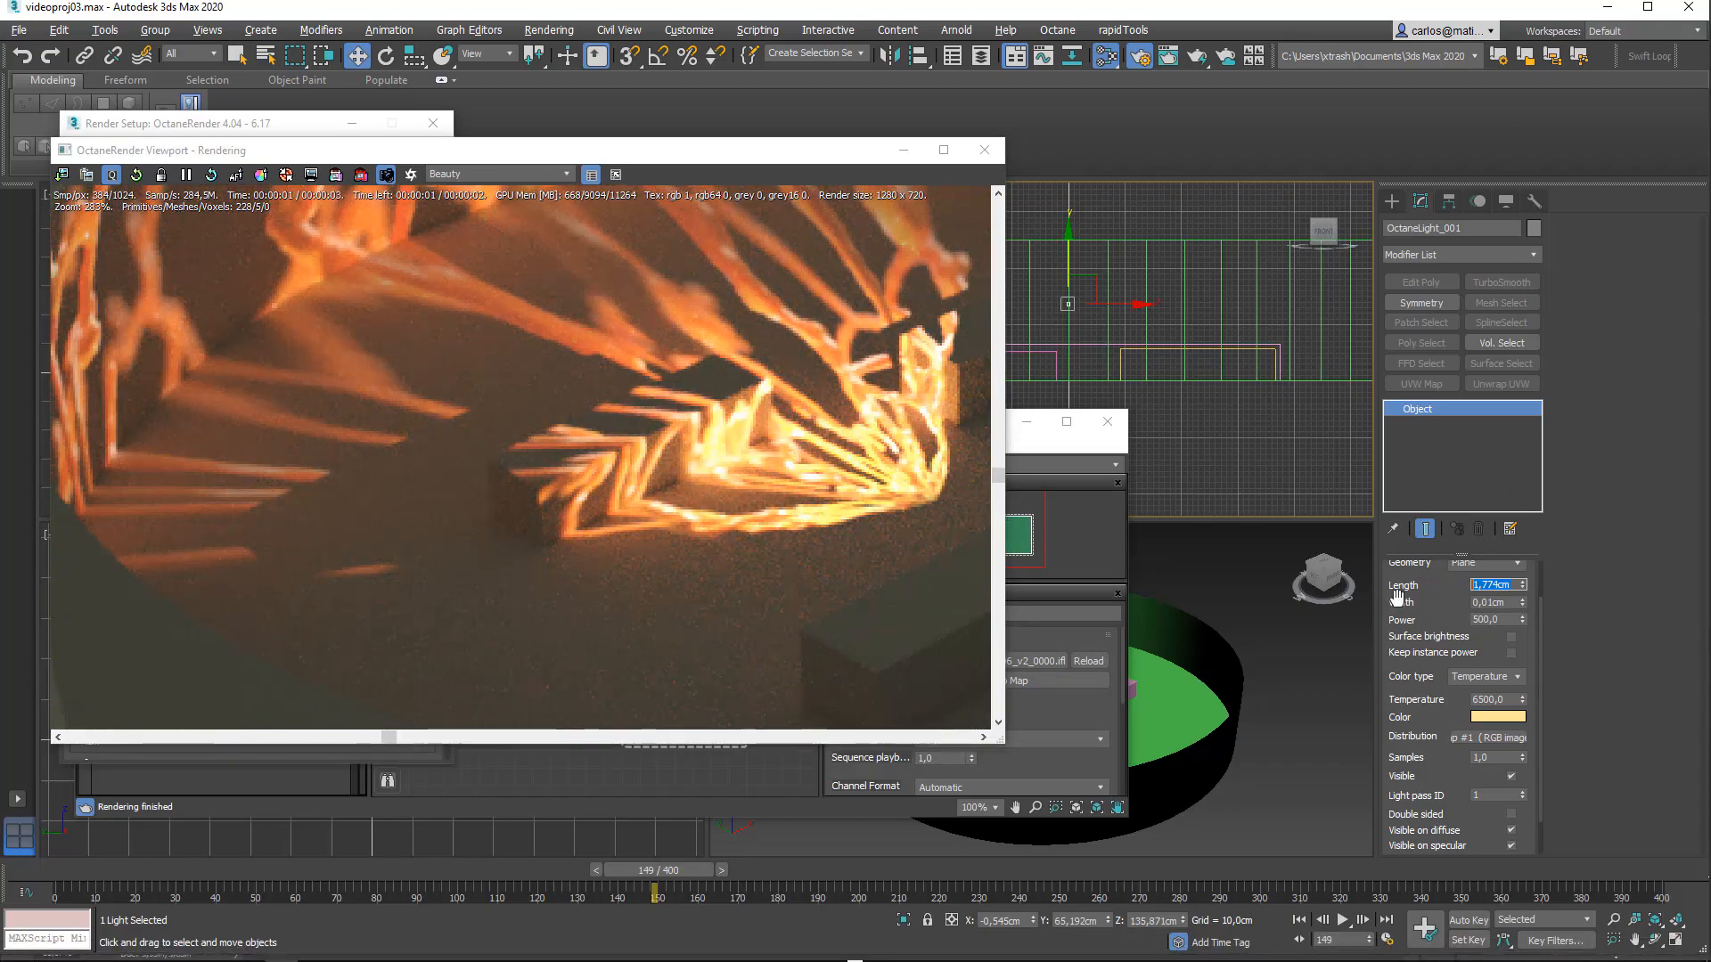
{"action": "type", "text": "50"}
{"action": "key", "text": "Tab"}
{"action": "type", "text": "50"}
{"action": "key", "text": "Tab"}
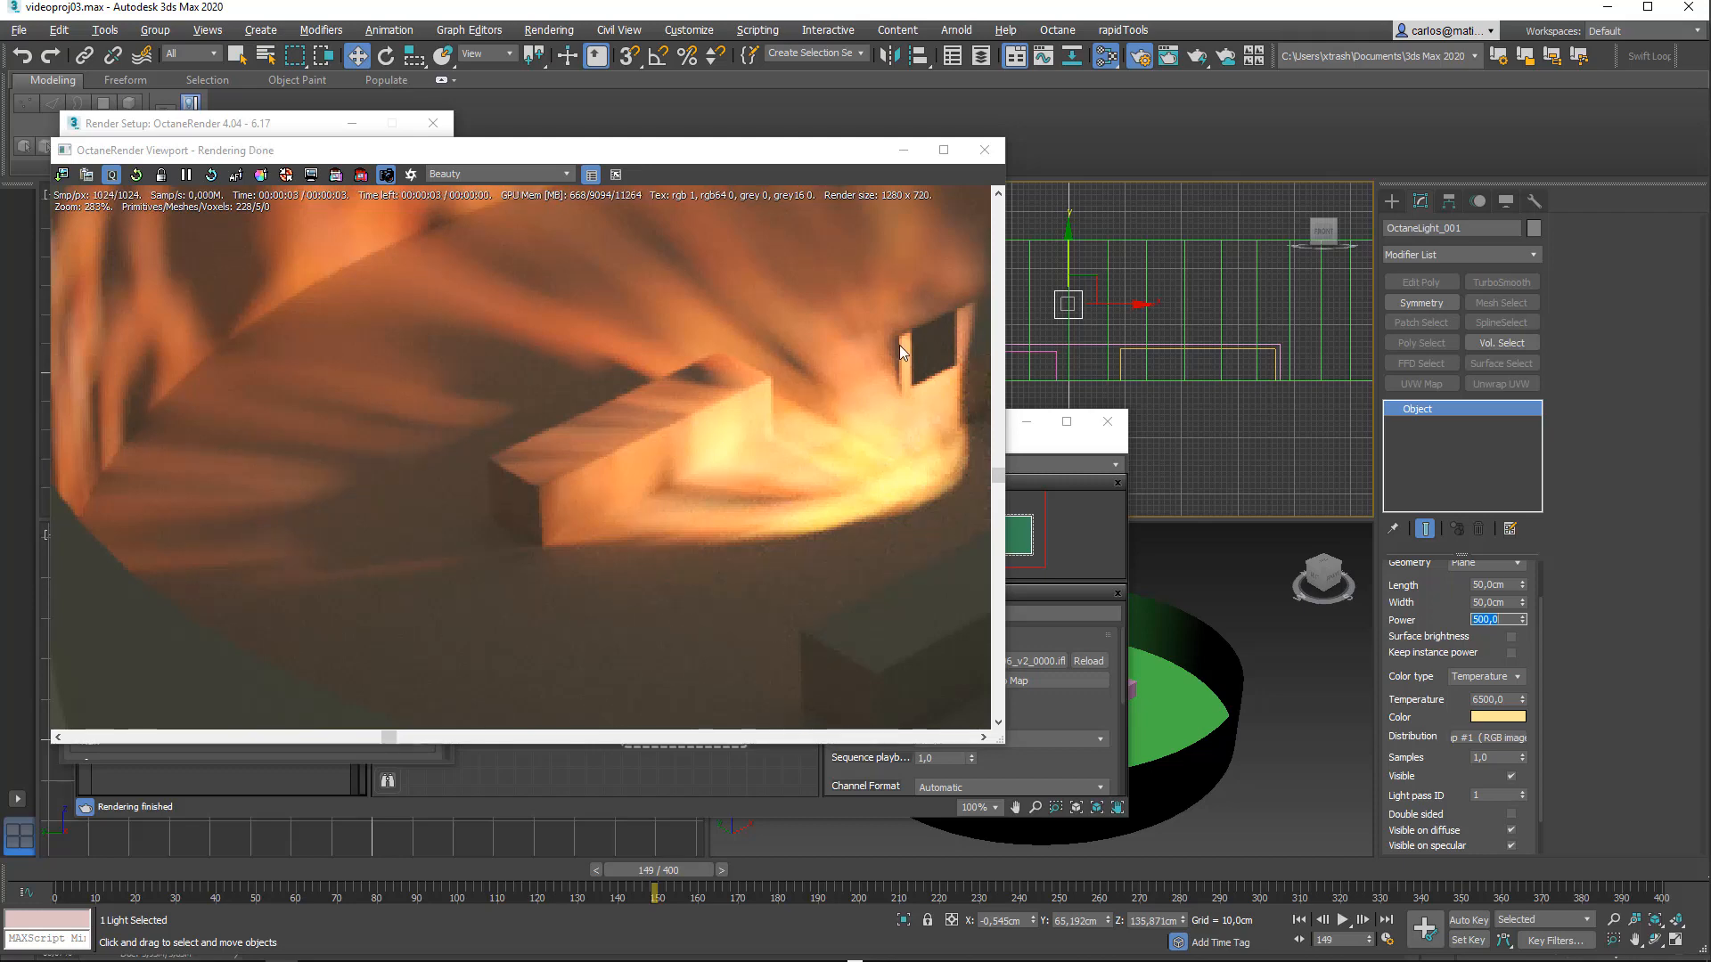
Step: Switch to Photoshop and brush a box on the floor plus a ray from the light's lower end over it to the wall
{"action": "key", "text": "alt+Tab"}
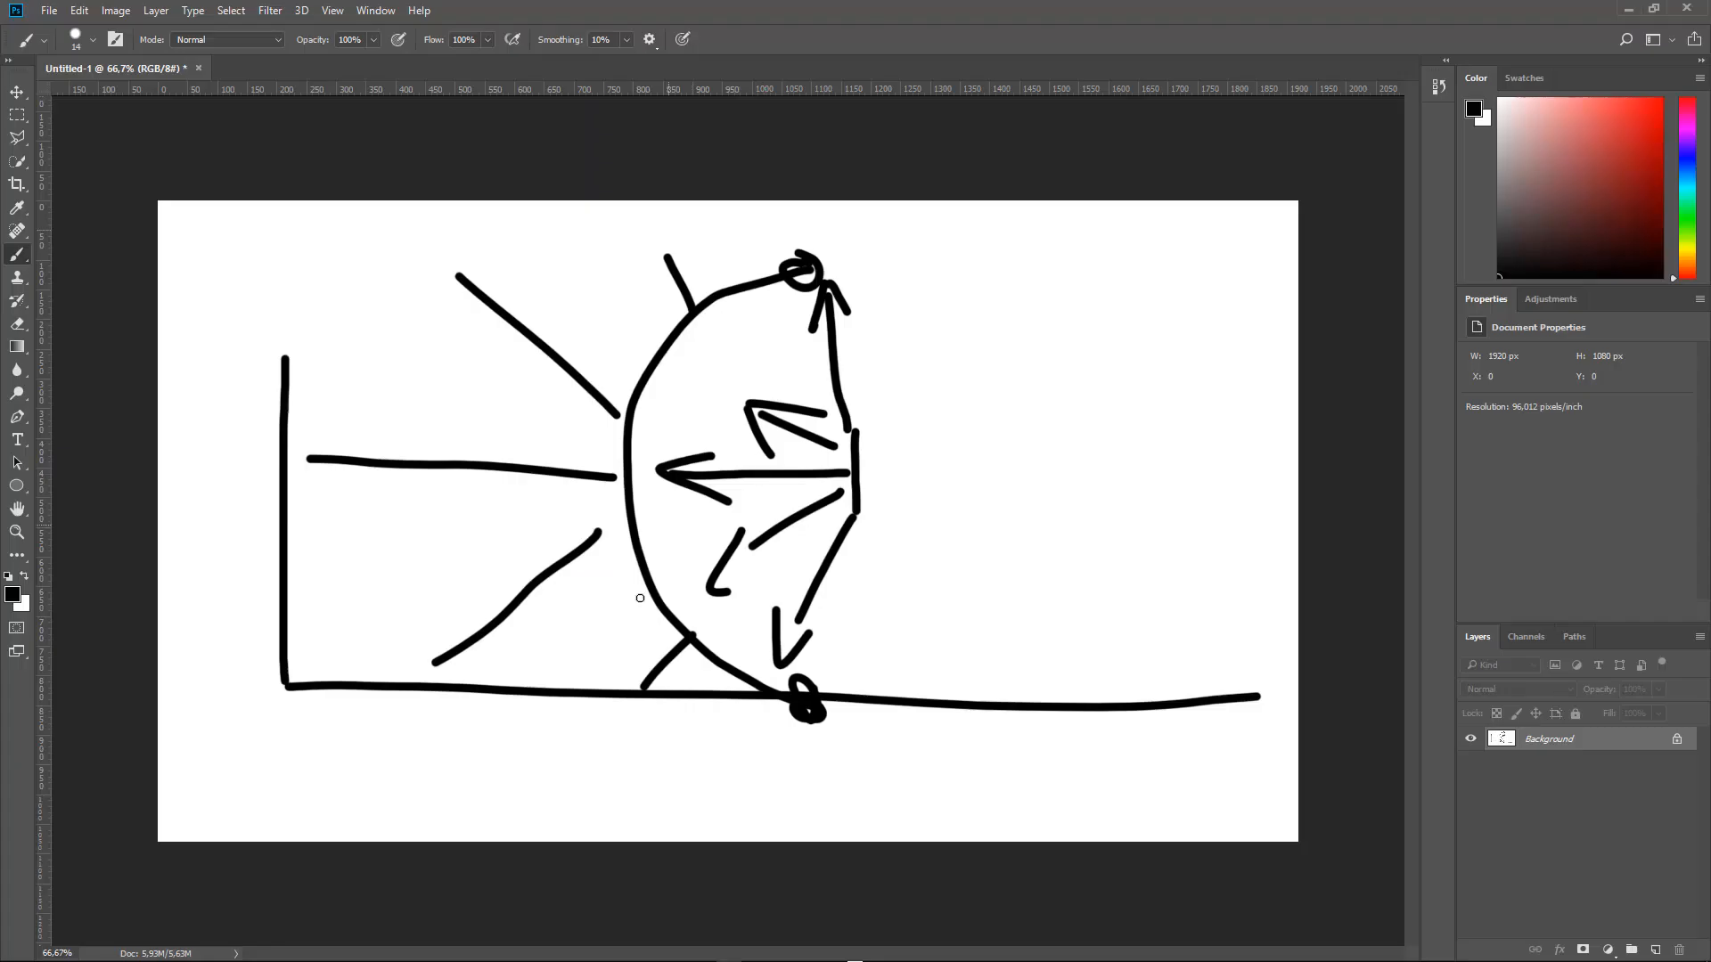
{"action": "mouse_move", "coordinate": [443, 677]}
{"action": "left_mouse_down"}
{"action": "mouse_move", "coordinate": [443, 590]}
{"action": "mouse_move", "coordinate": [561, 589]}
{"action": "mouse_move", "coordinate": [567, 688]}
{"action": "left_mouse_up"}
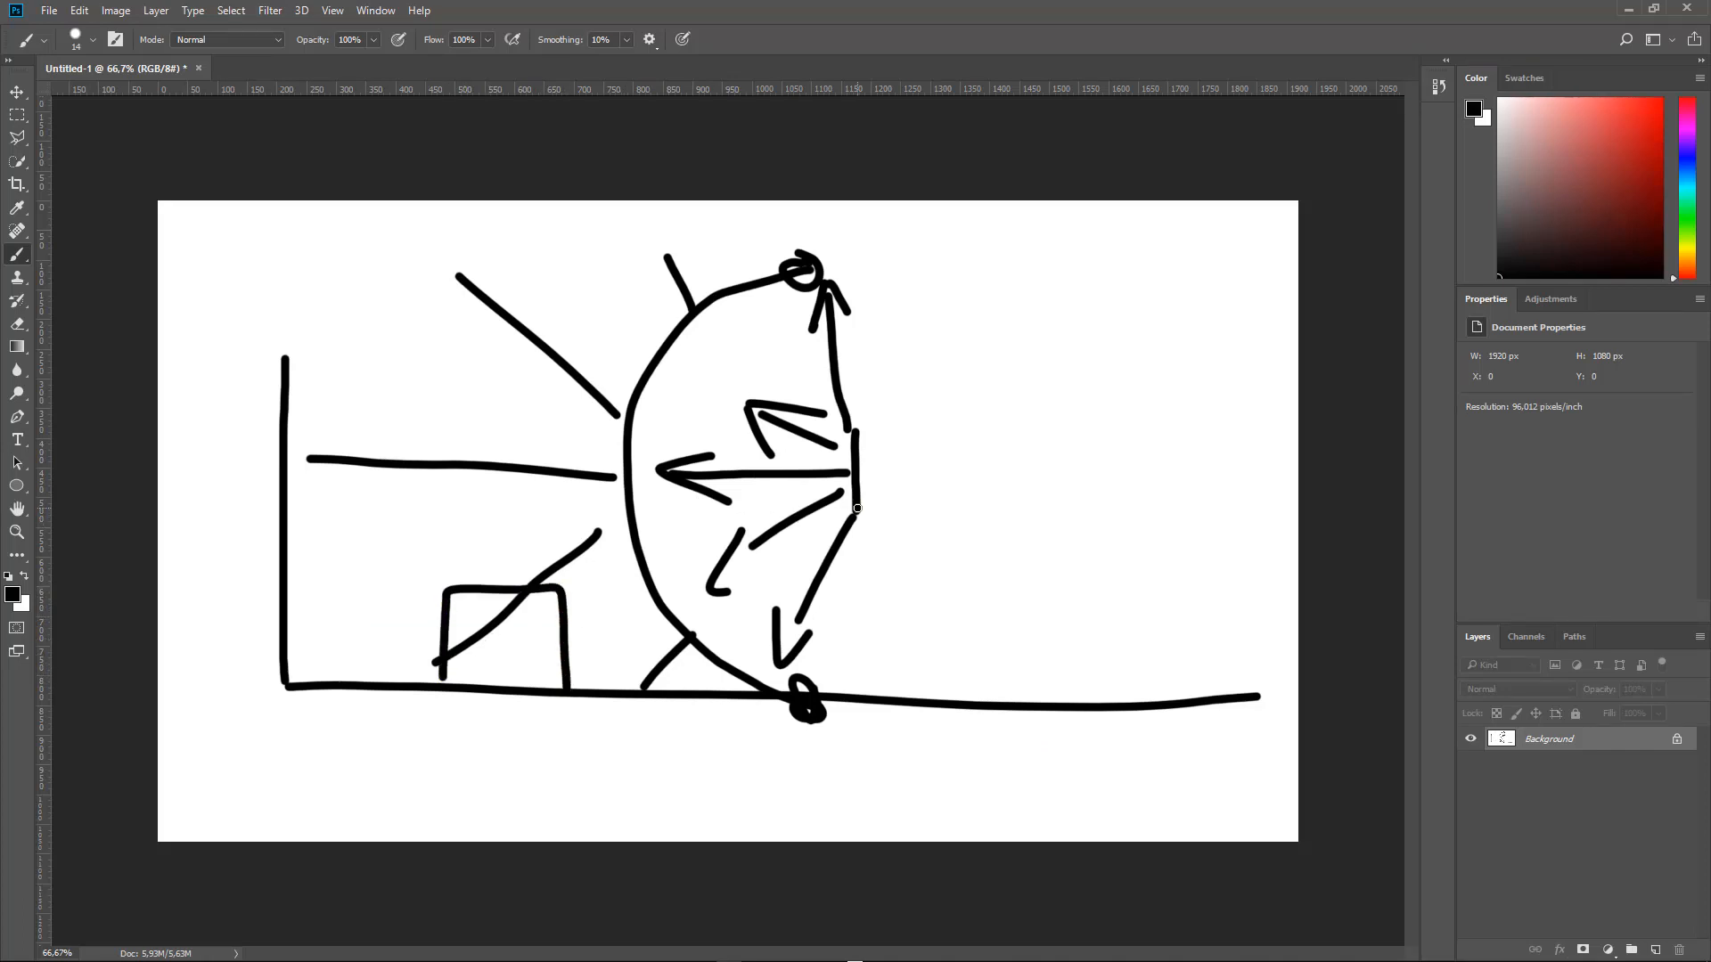
{"action": "mouse_move", "coordinate": [858, 509]}
{"action": "left_mouse_down"}
{"action": "mouse_move", "coordinate": [605, 541]}
{"action": "mouse_move", "coordinate": [270, 642]}
{"action": "left_mouse_up"}
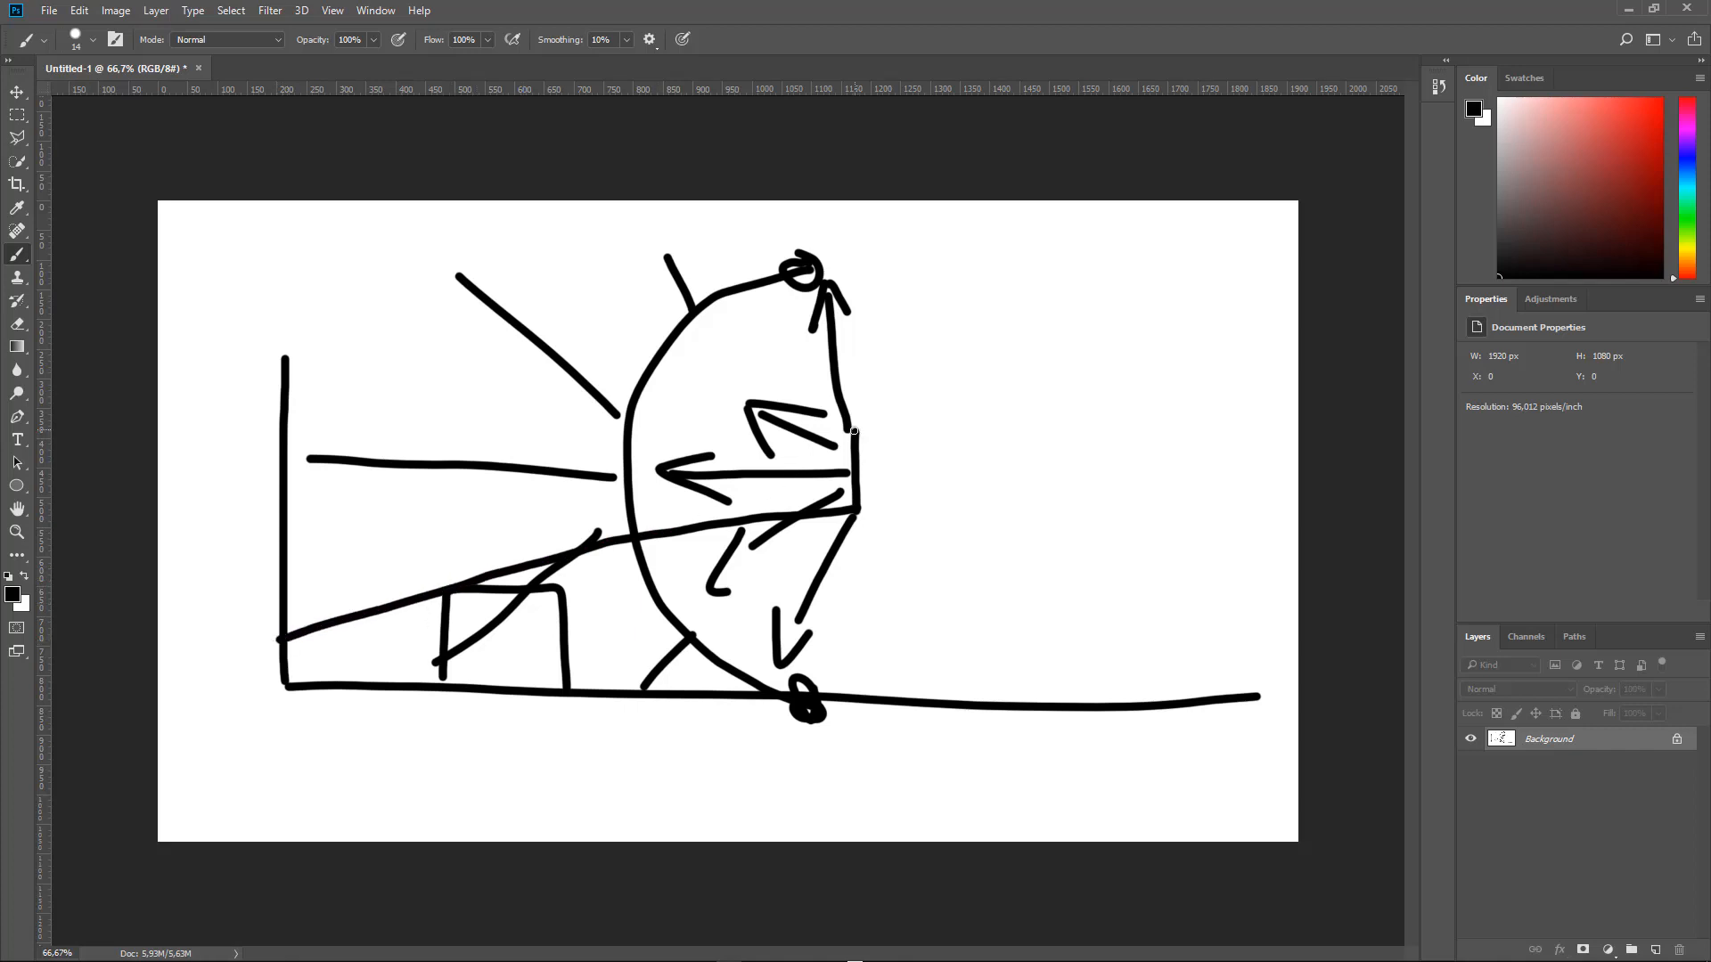
Step: Brush a ray from the light's upper end over the box to the wall and scribble over the wall's lit zone and the light
{"action": "mouse_move", "coordinate": [814, 442]}
{"action": "left_mouse_down"}
{"action": "mouse_move", "coordinate": [650, 492]}
{"action": "mouse_move", "coordinate": [272, 685]}
{"action": "mouse_move", "coordinate": [298, 640]}
{"action": "mouse_move", "coordinate": [249, 657]}
{"action": "mouse_move", "coordinate": [316, 679]}
{"action": "mouse_move", "coordinate": [267, 686]}
{"action": "left_mouse_up"}
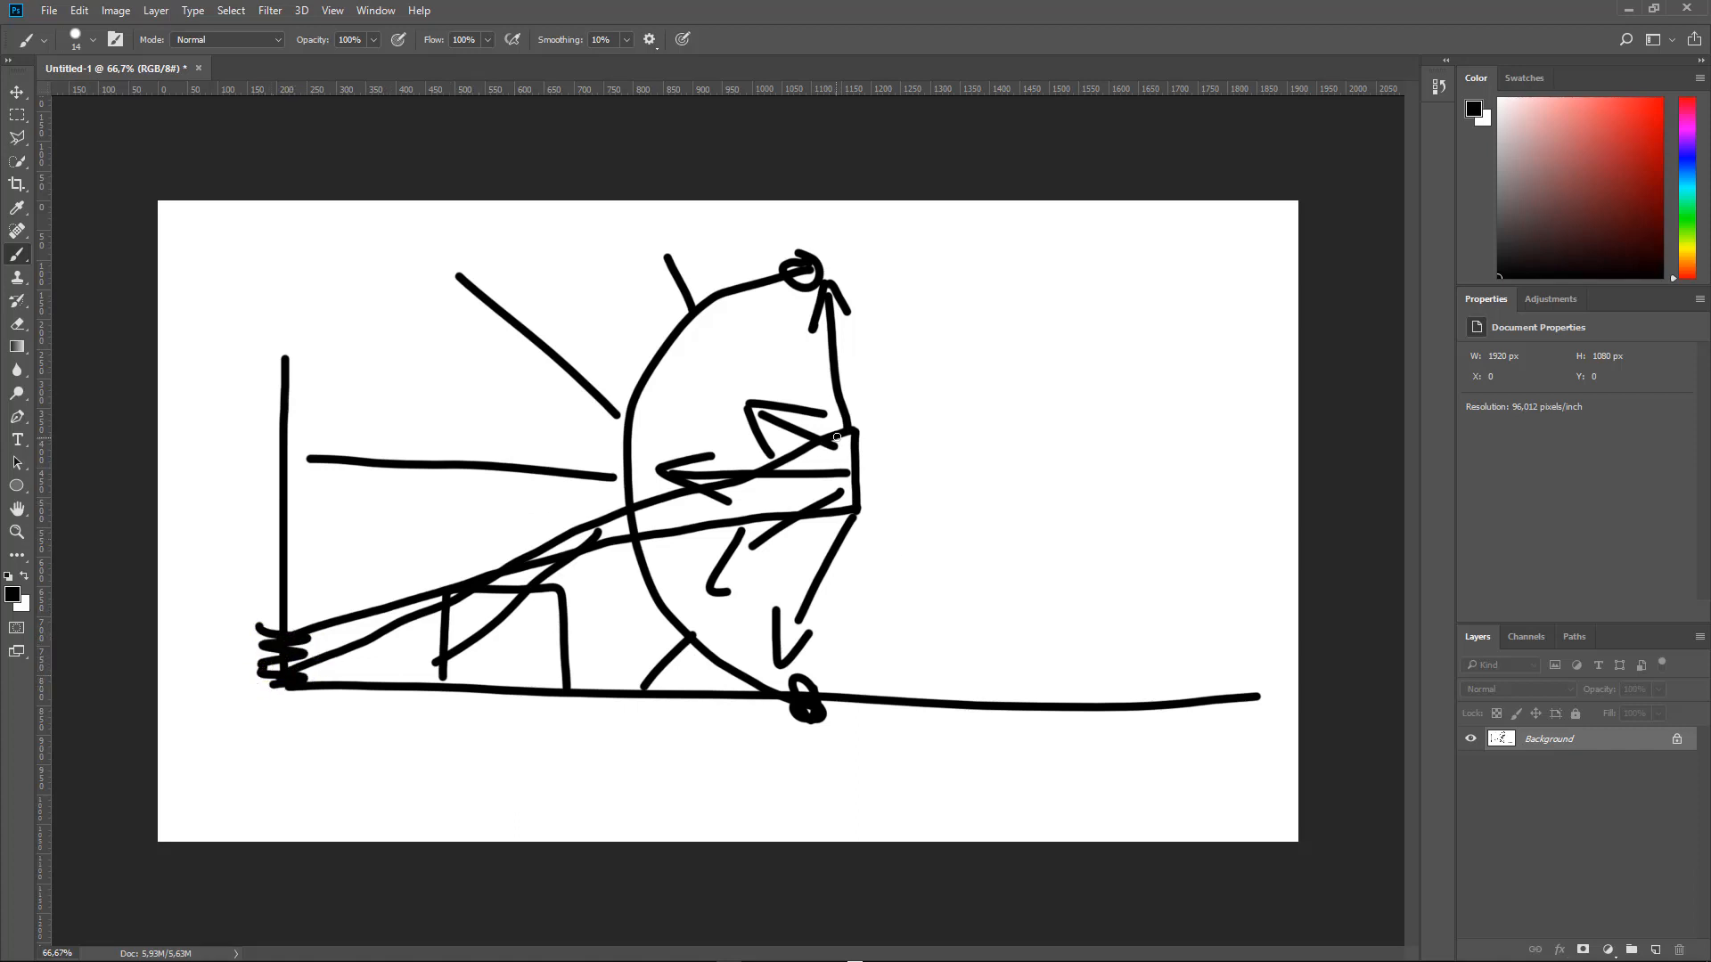
{"action": "mouse_move", "coordinate": [835, 447]}
{"action": "left_mouse_down"}
{"action": "mouse_move", "coordinate": [829, 488]}
{"action": "mouse_move", "coordinate": [869, 500]}
{"action": "left_mouse_up"}
{"action": "key", "text": "F5"}
Step: Brush a second diagram in the canvas's upper-right area: a tall light, a small box, a wall, and rays crossing between them
{"action": "left_click_drag", "start_coordinate": [1225, 274], "coordinate": [1227, 387]}
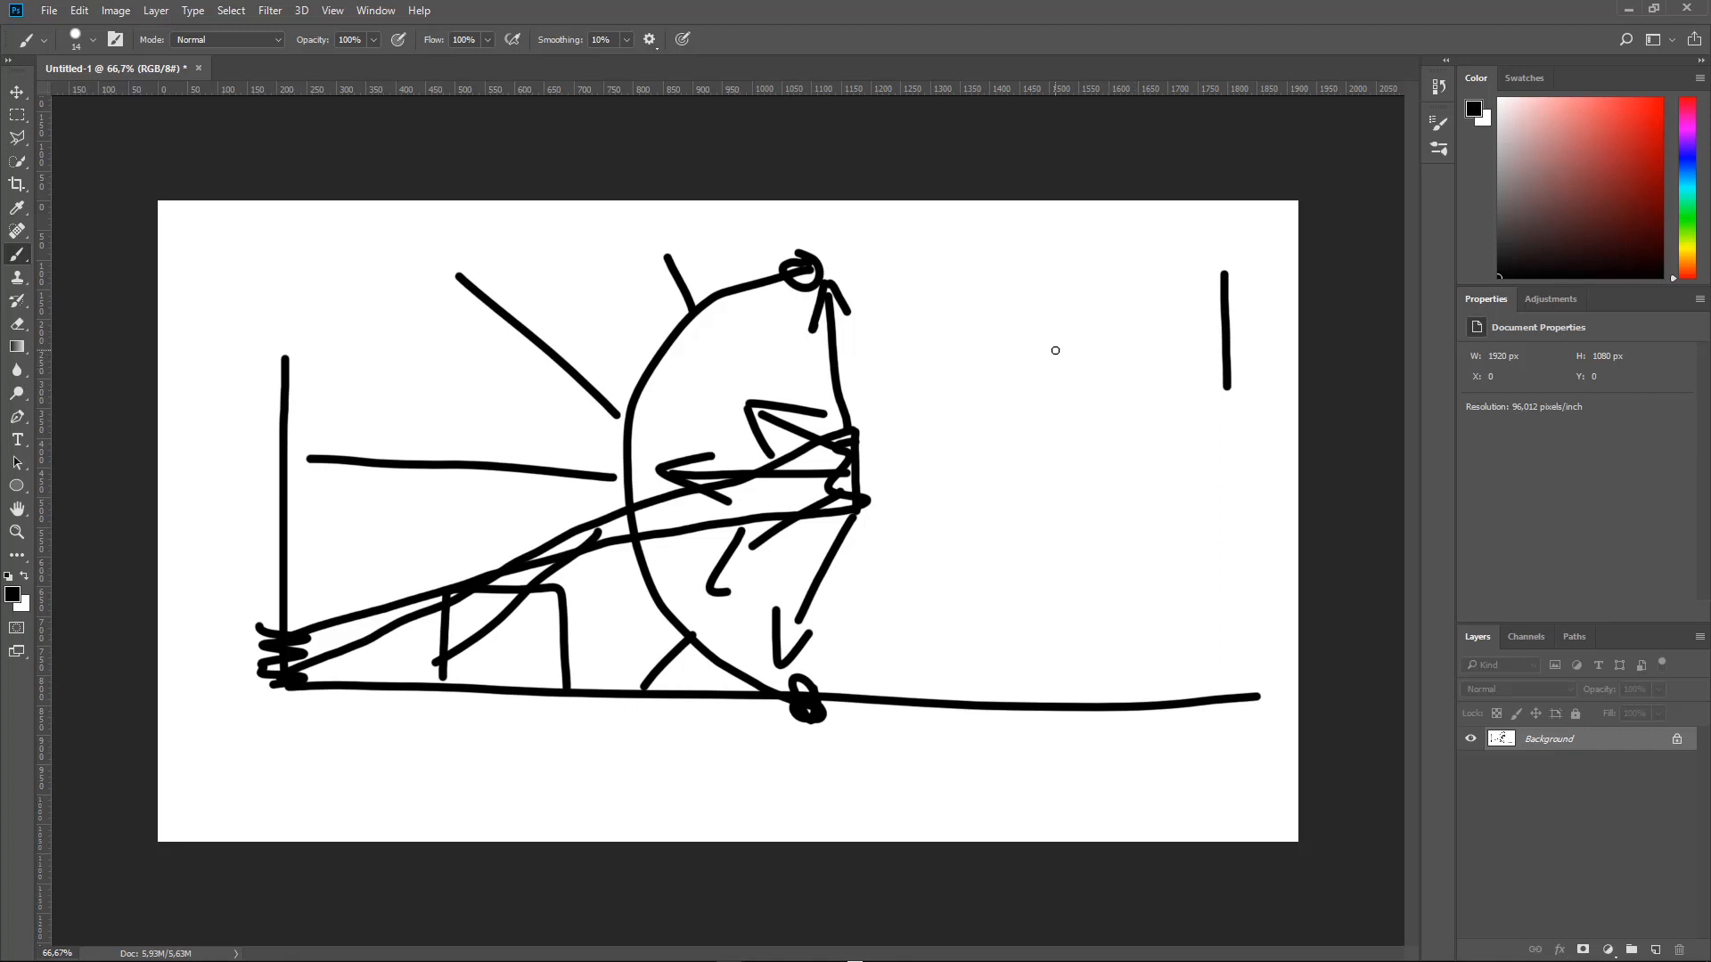
{"action": "mouse_move", "coordinate": [1045, 348]}
{"action": "left_mouse_down"}
{"action": "mouse_move", "coordinate": [1040, 324]}
{"action": "mouse_move", "coordinate": [1078, 328]}
{"action": "mouse_move", "coordinate": [1061, 378]}
{"action": "mouse_move", "coordinate": [1040, 356]}
{"action": "mouse_move", "coordinate": [1044, 370]}
{"action": "left_mouse_up"}
{"action": "left_click_drag", "start_coordinate": [1219, 273], "coordinate": [904, 358]}
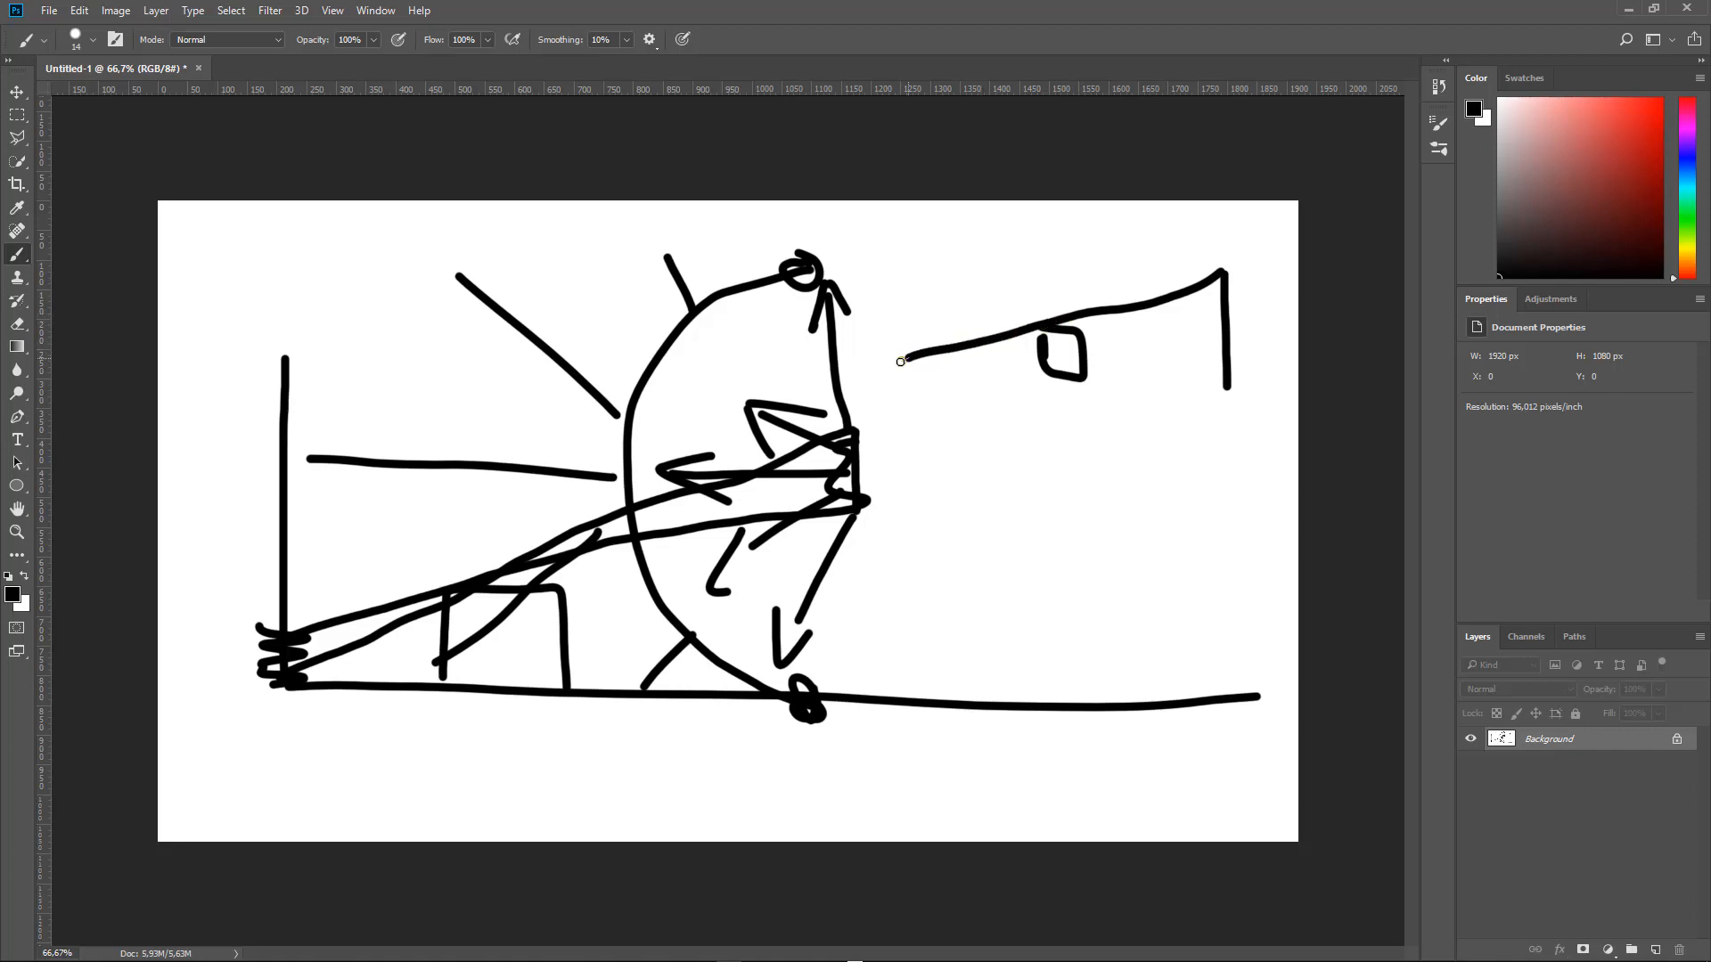
{"action": "left_click_drag", "start_coordinate": [915, 249], "coordinate": [917, 426]}
{"action": "left_click_drag", "start_coordinate": [1228, 385], "coordinate": [911, 362]}
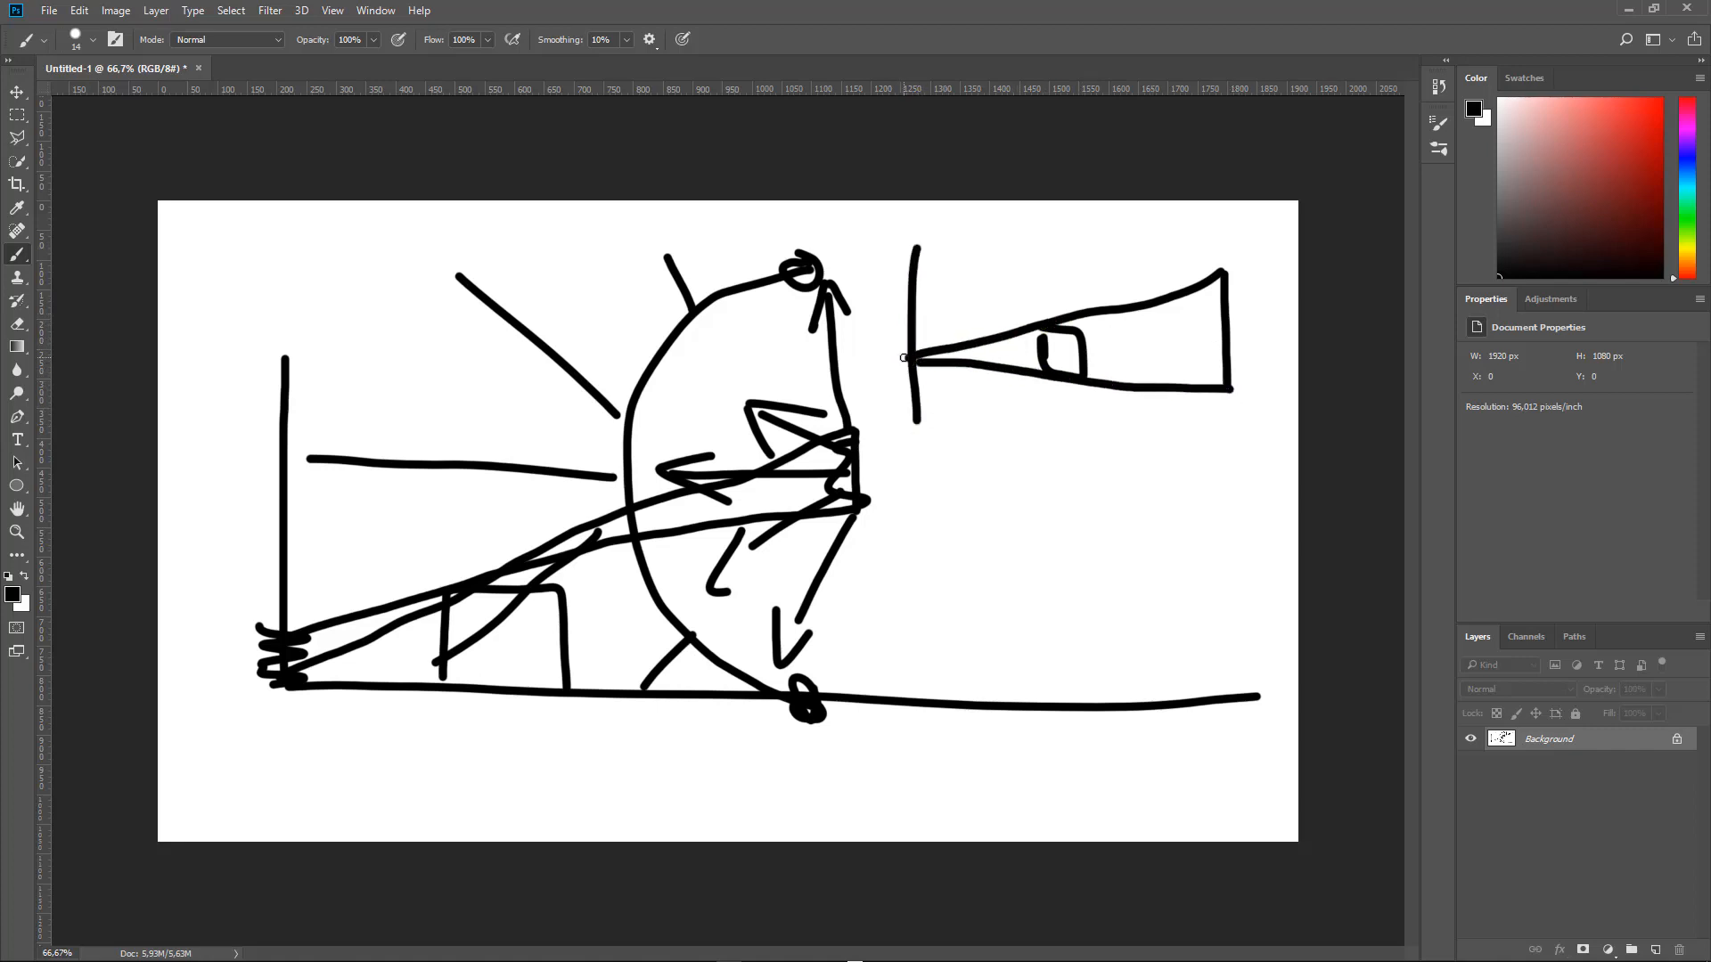
{"action": "left_click_drag", "start_coordinate": [1226, 338], "coordinate": [906, 360]}
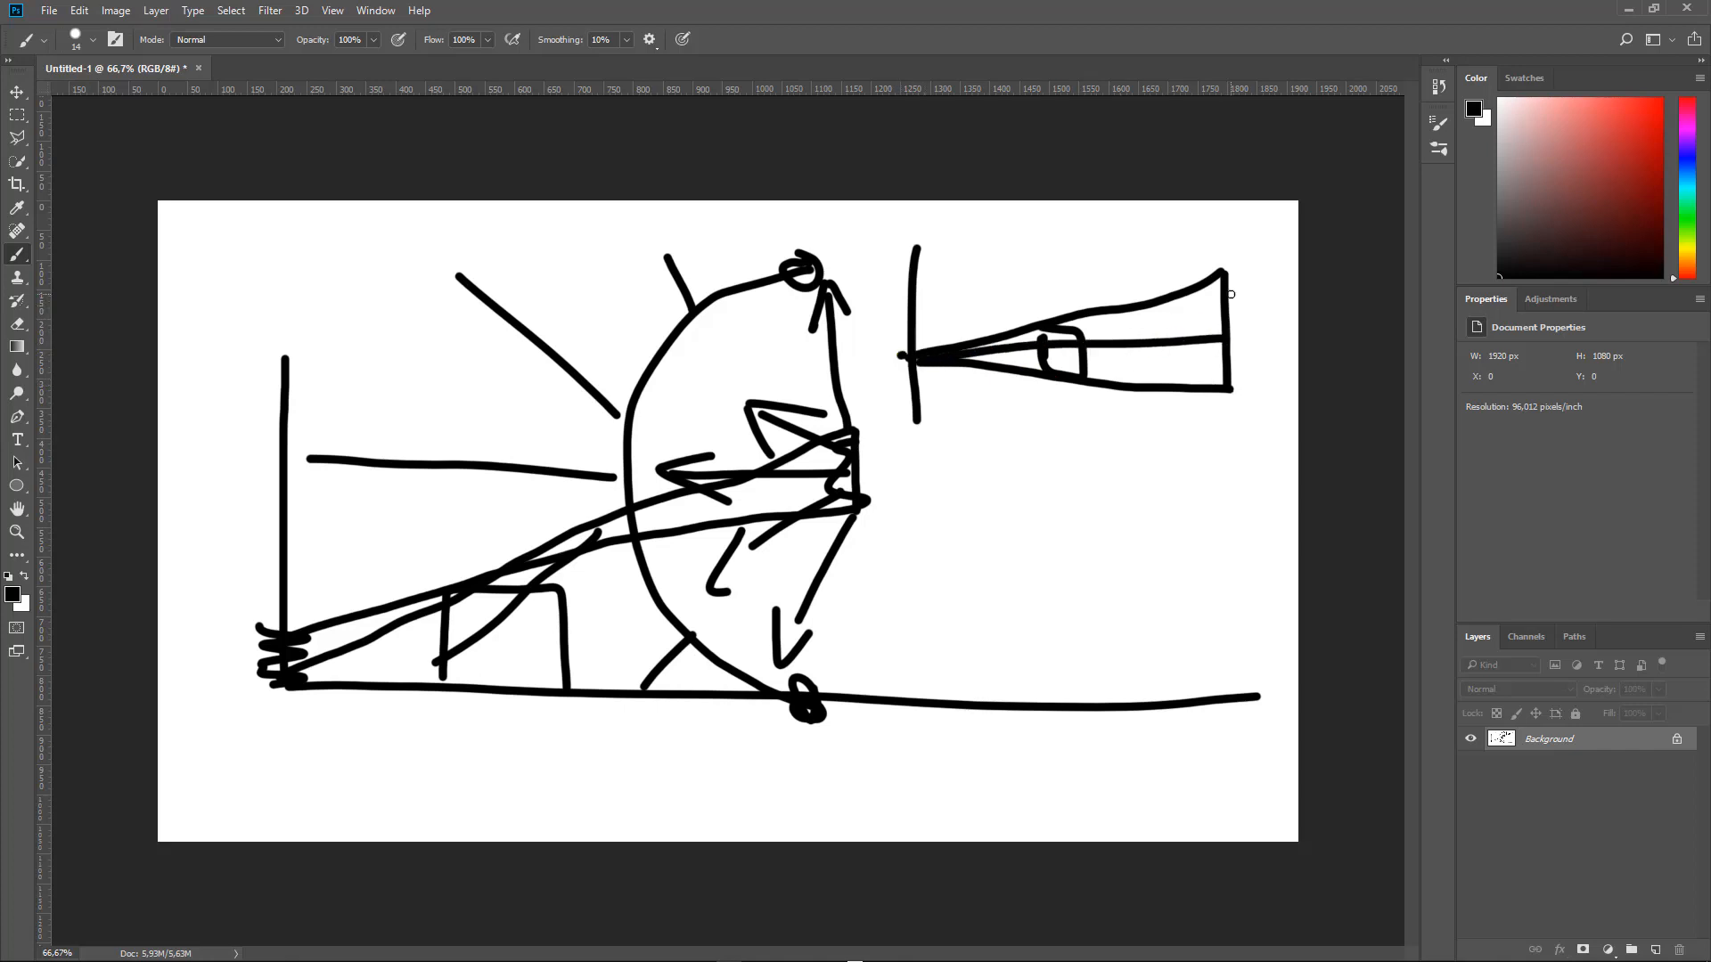
{"action": "mouse_move", "coordinate": [1222, 390]}
{"action": "left_mouse_down"}
{"action": "mouse_move", "coordinate": [915, 259]}
{"action": "mouse_move", "coordinate": [905, 326]}
{"action": "mouse_move", "coordinate": [927, 370]}
{"action": "mouse_move", "coordinate": [912, 392]}
{"action": "left_mouse_up"}
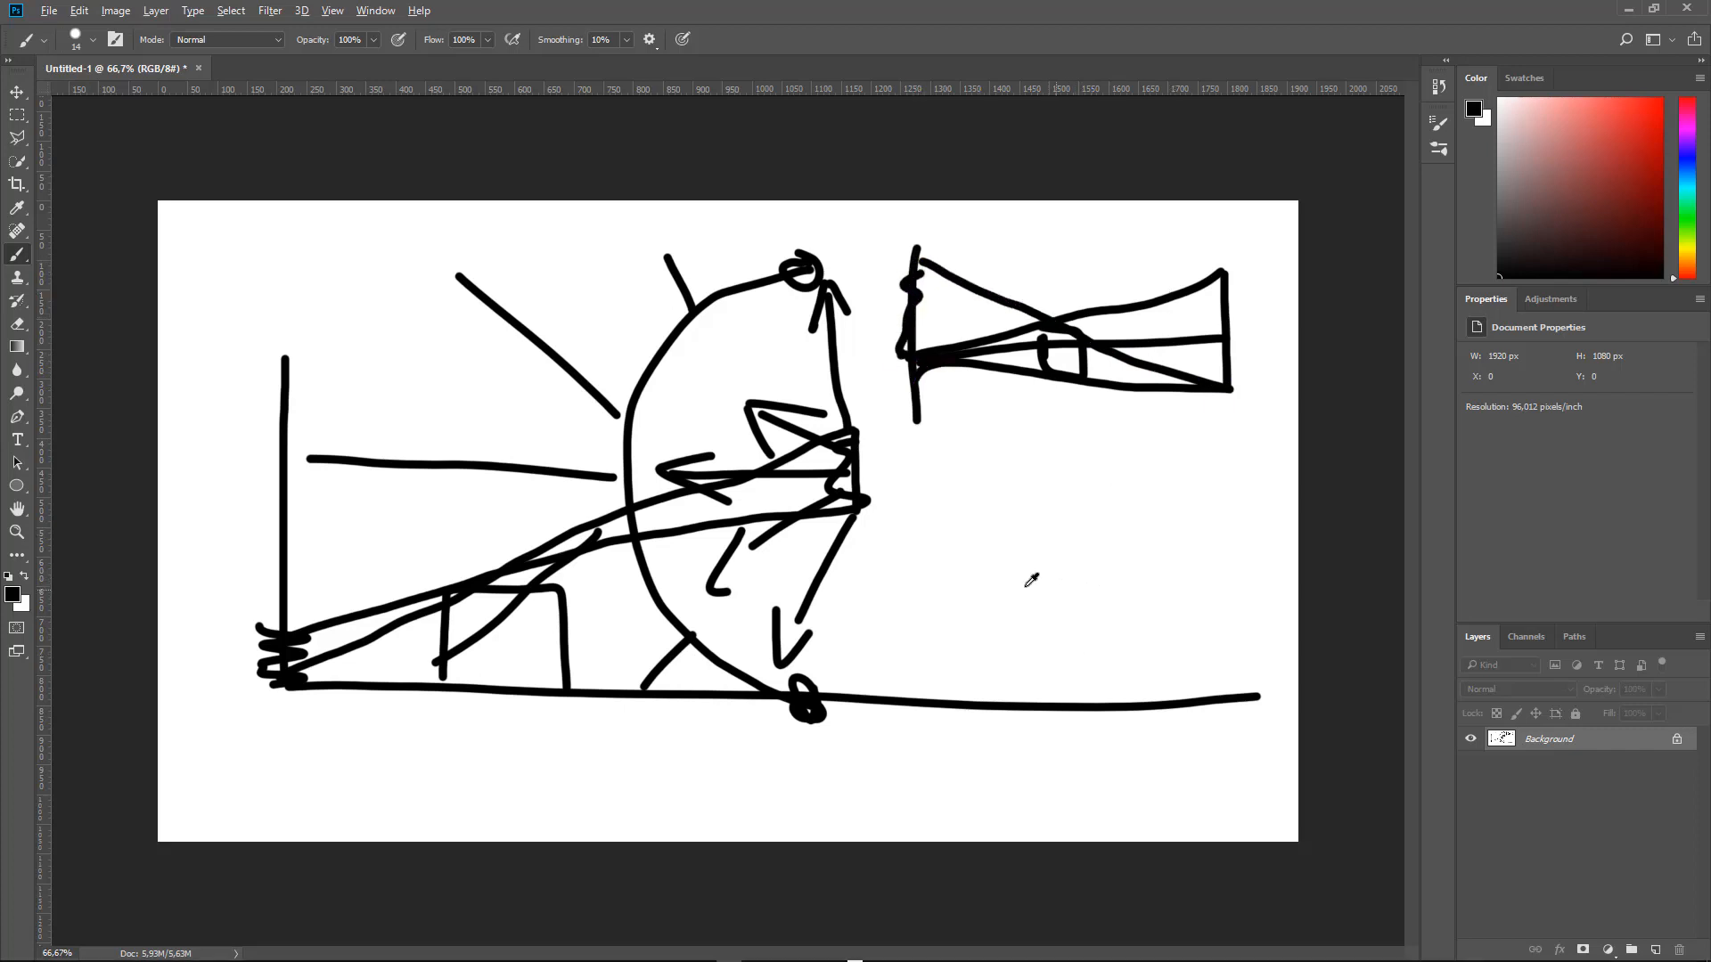
Step: Switch to 3ds Max and set the OctaneLight's length and width to 0,01 cm each
{"action": "key", "text": "alt+Tab"}
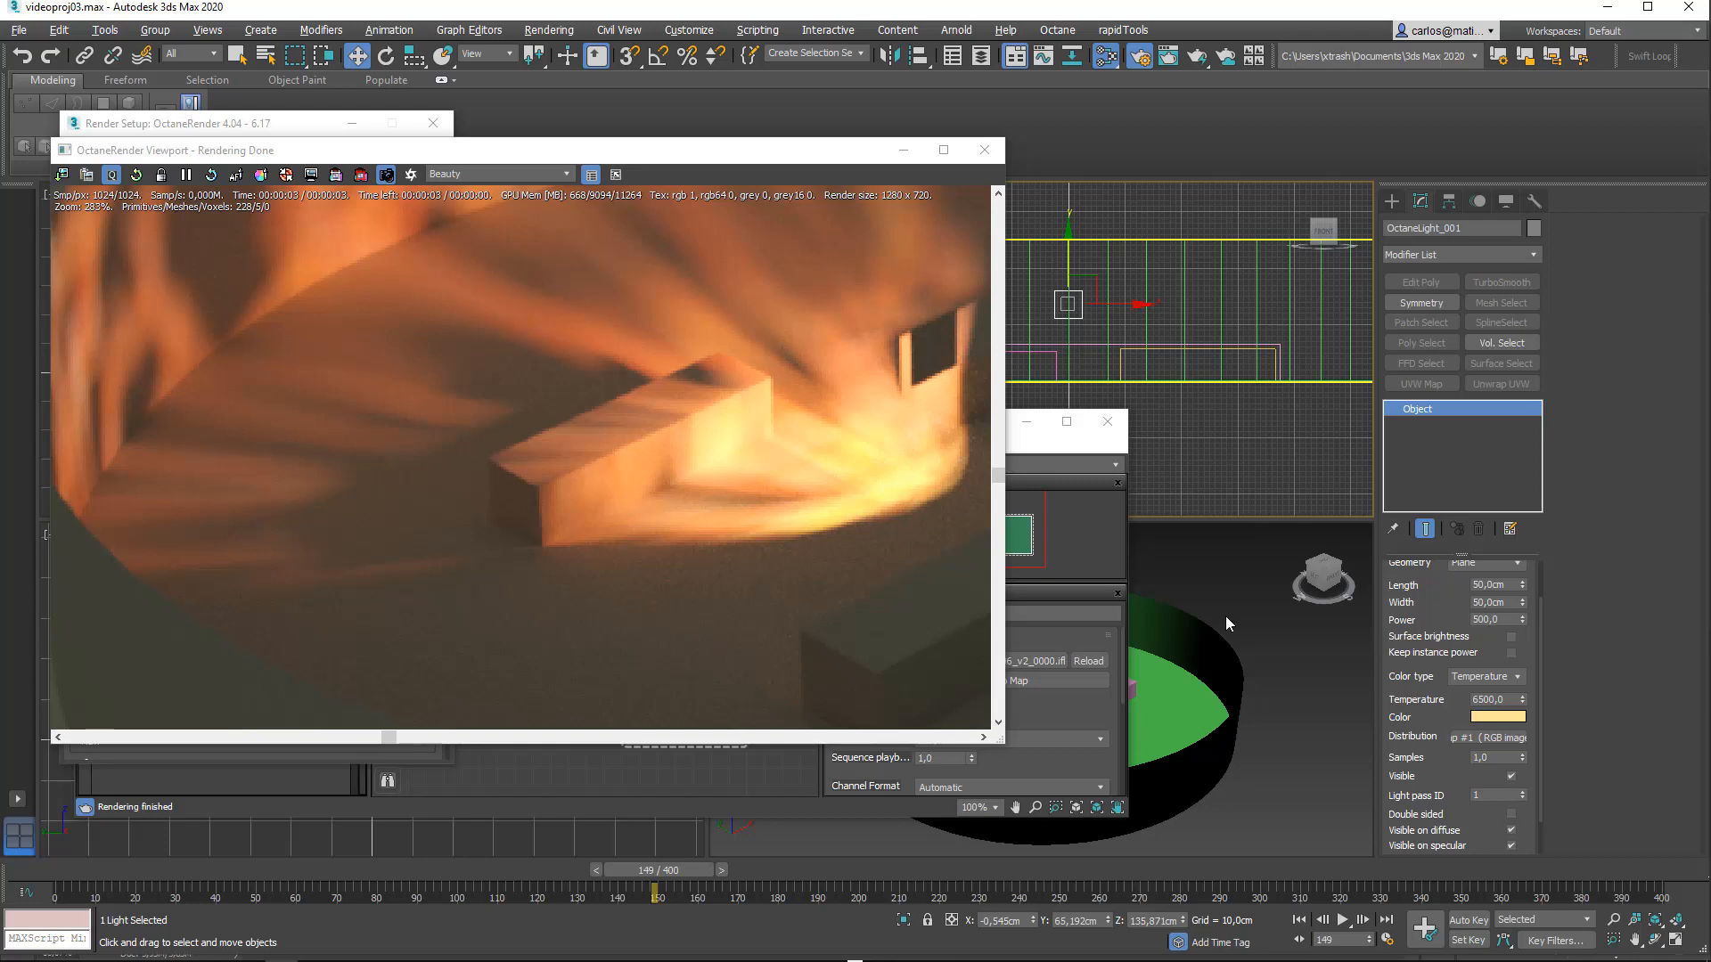
{"action": "left_click", "coordinate": [1504, 585]}
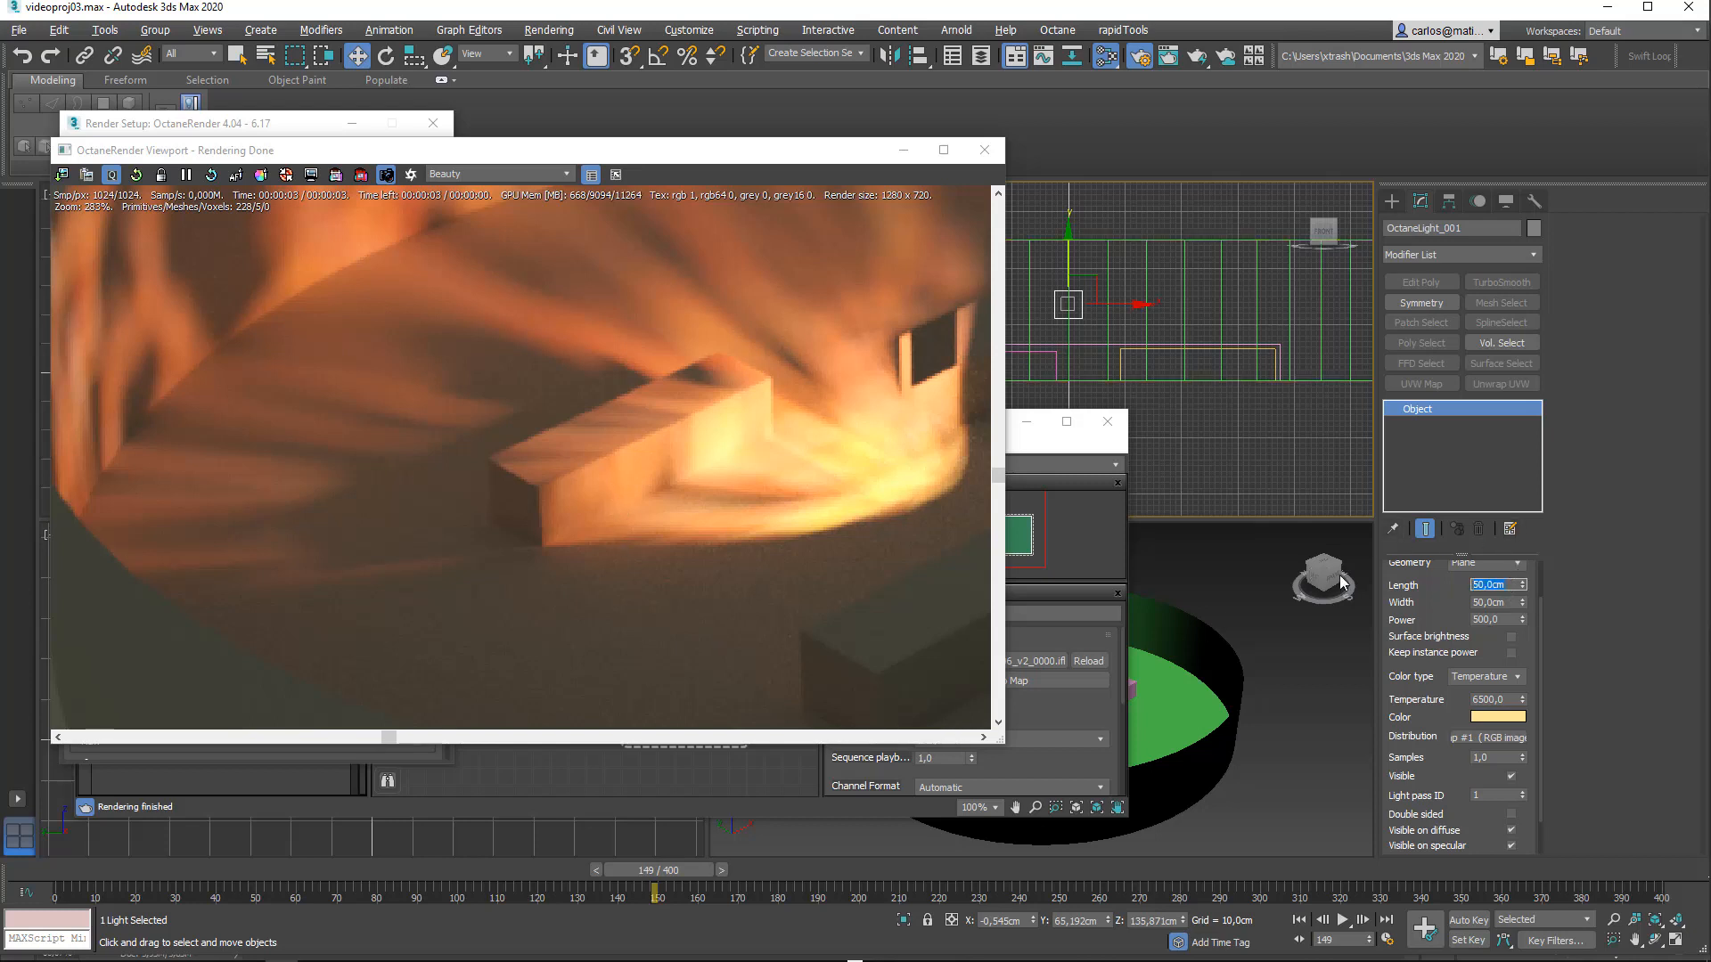
{"action": "type", "text": ",01"}
{"action": "key", "text": "Tab"}
{"action": "type", "text": ",01"}
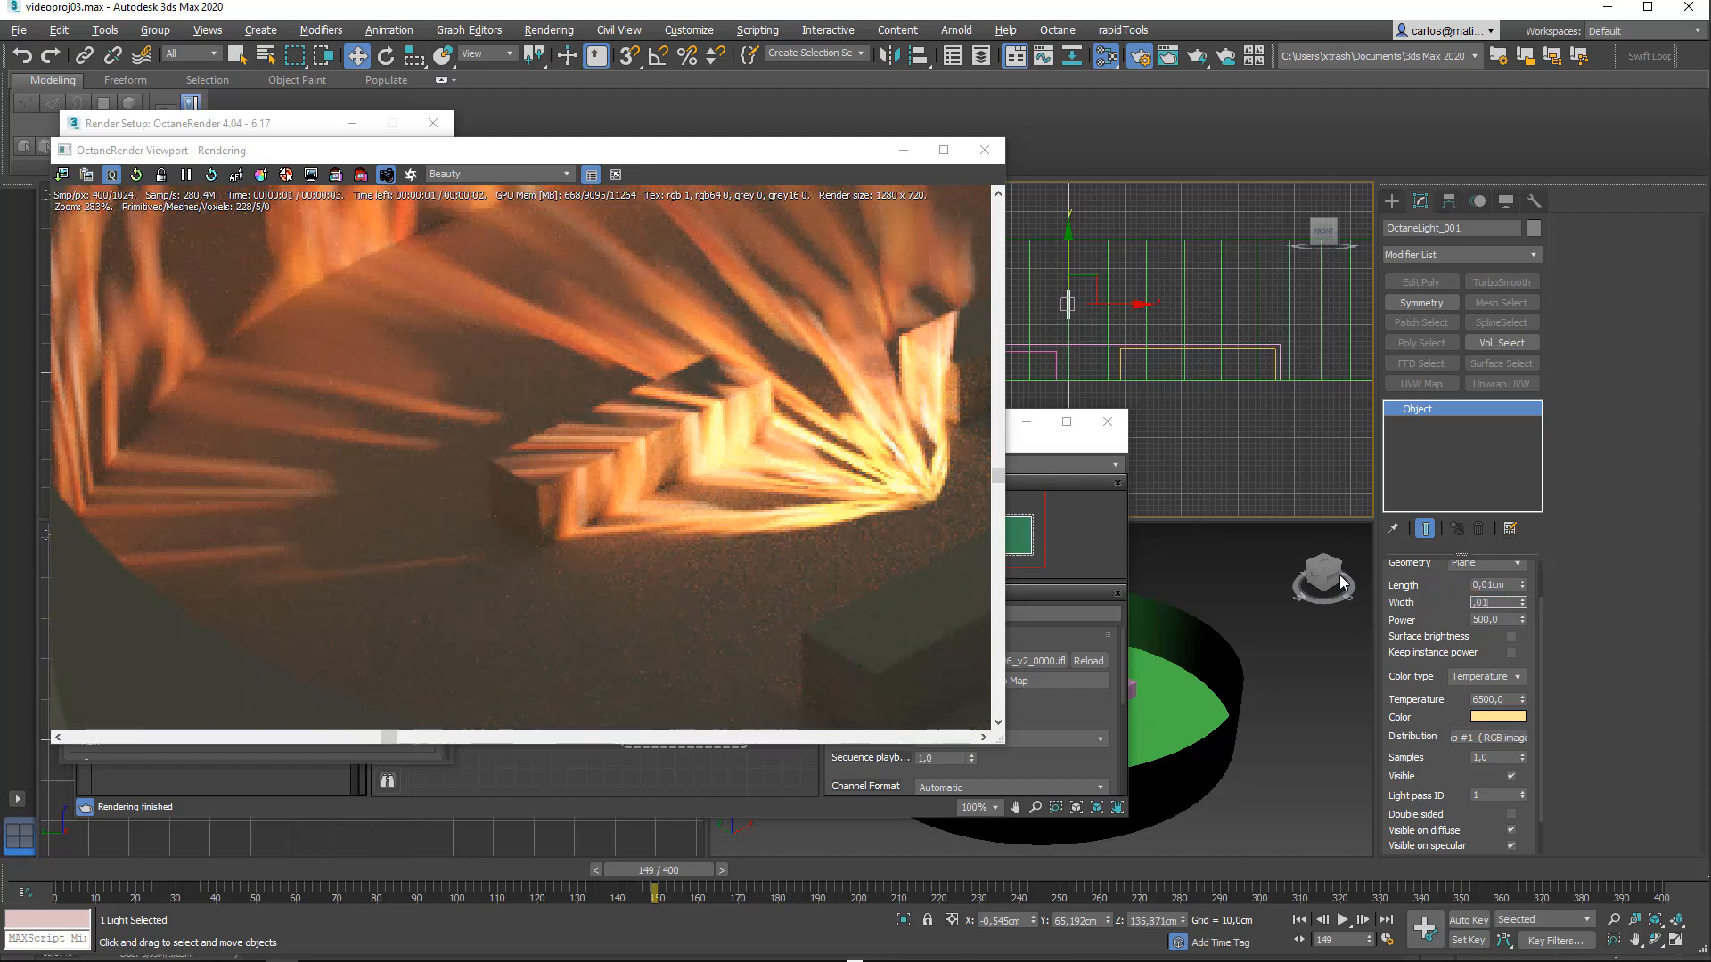
{"action": "key", "text": "Tab"}
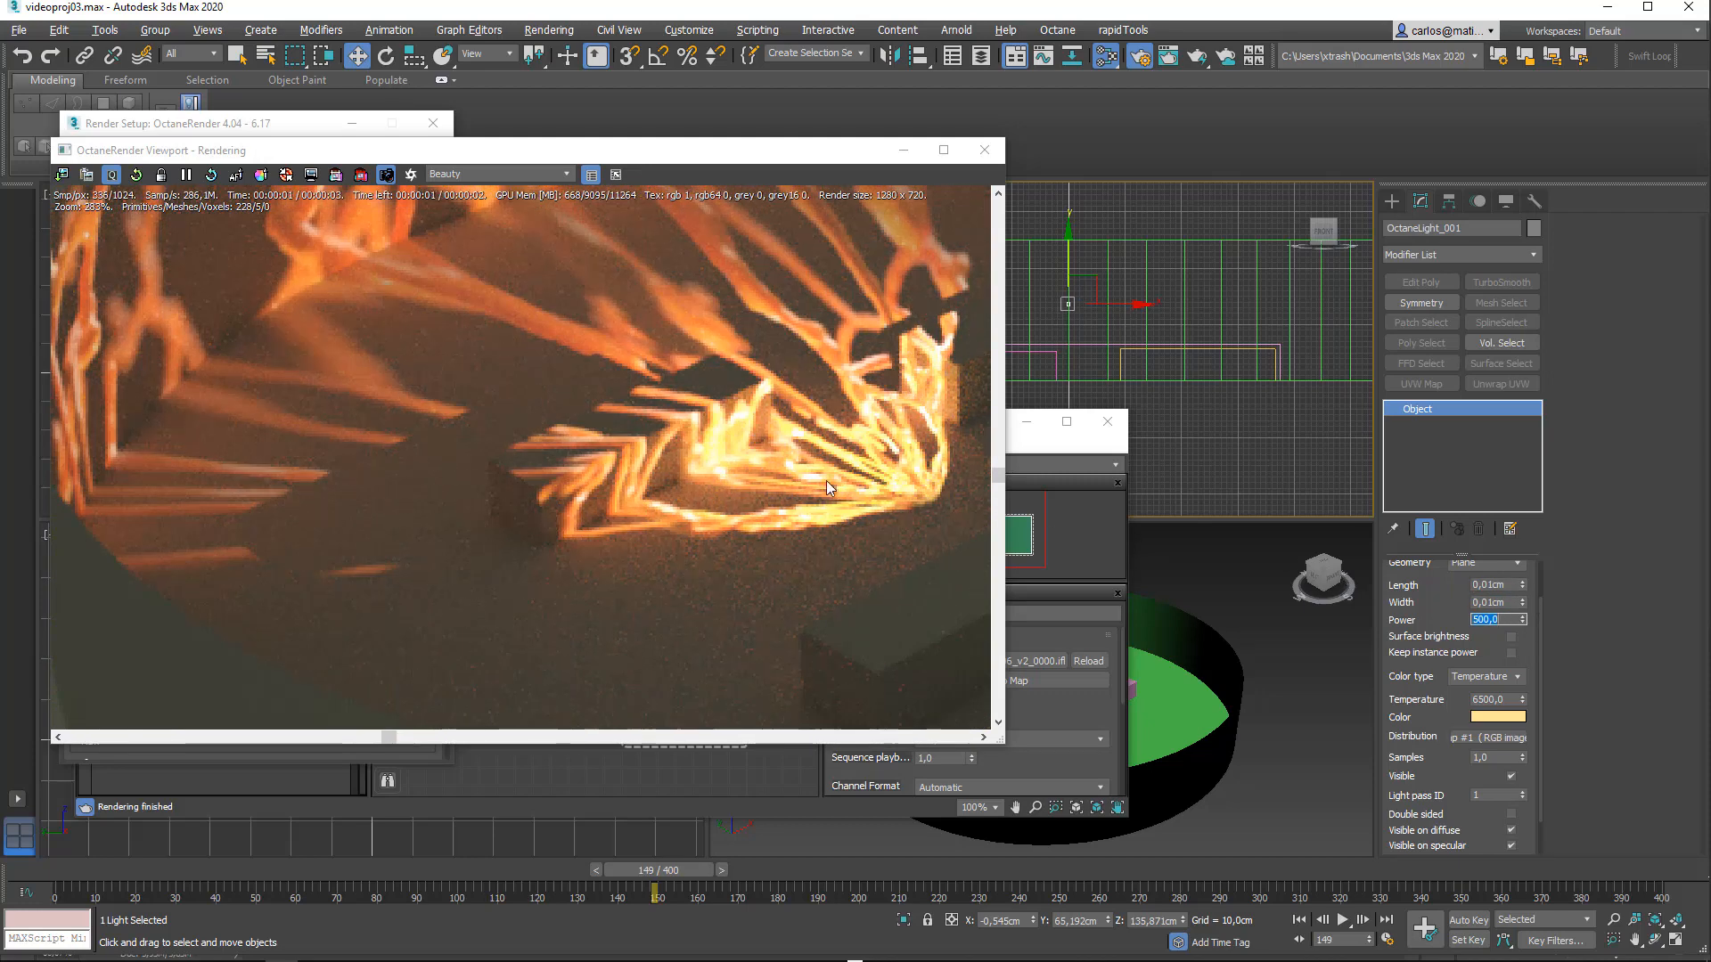
{"action": "scroll", "coordinate": [495, 433], "scroll_direction": "down", "scroll_amount": 3}
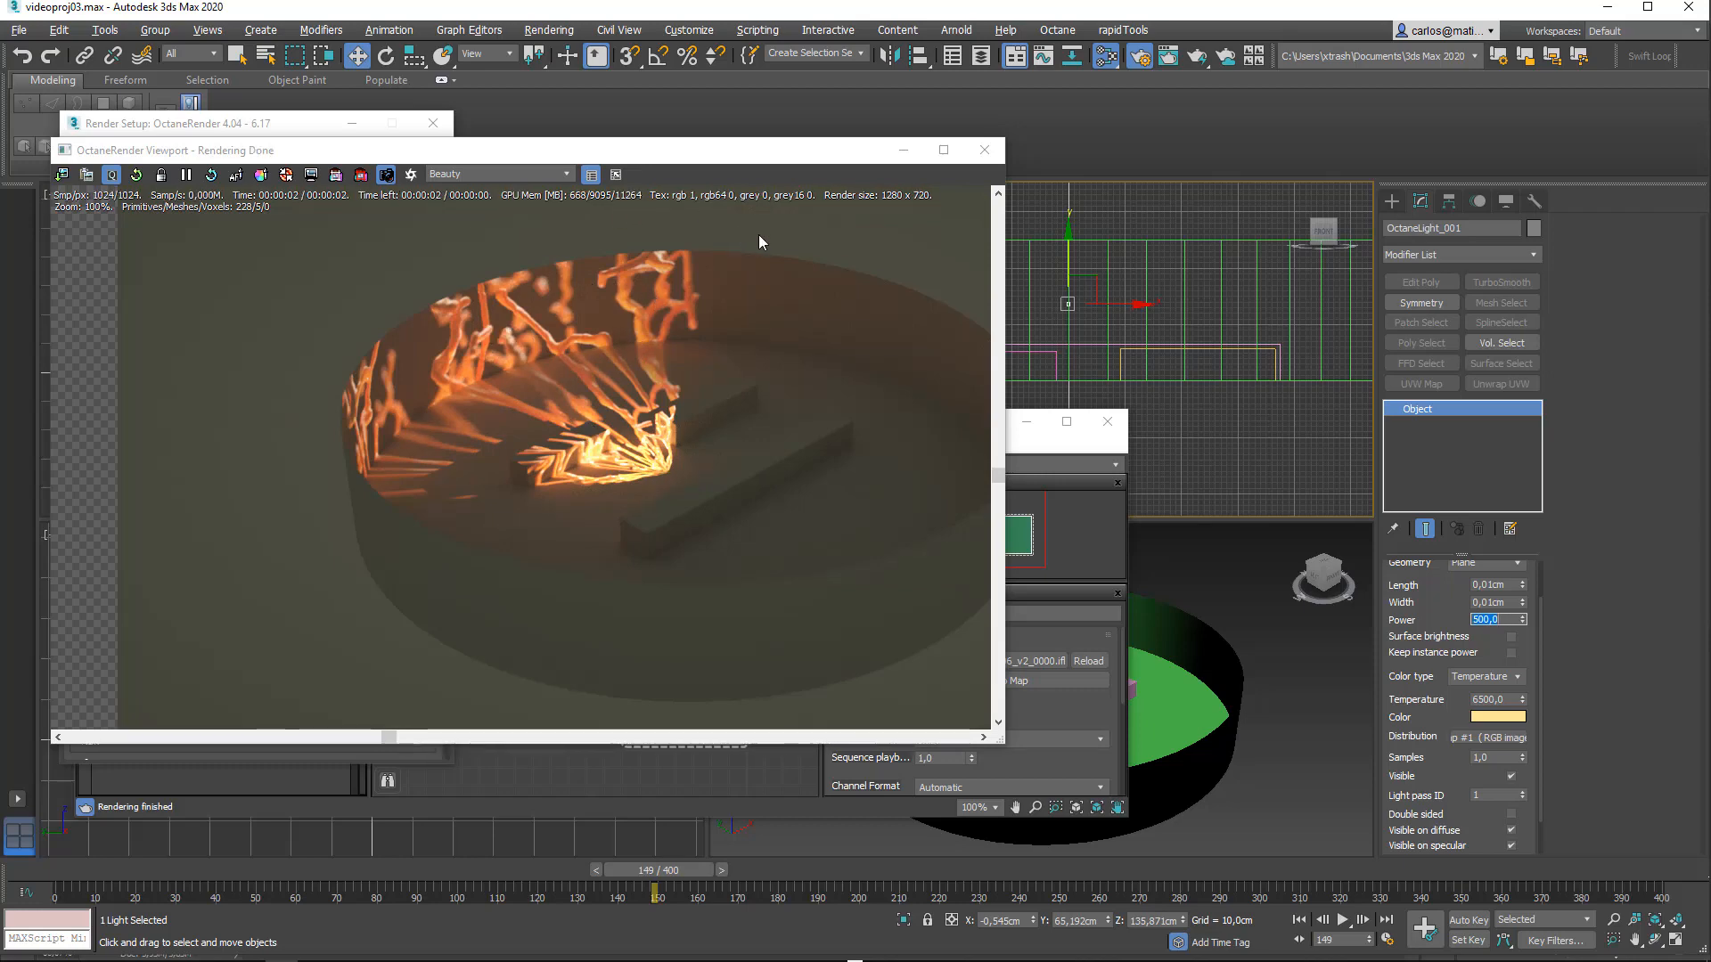
Step: Switch to Photoshop to review the path of the light's rays in the large diagram
{"action": "key", "text": "alt+Tab"}
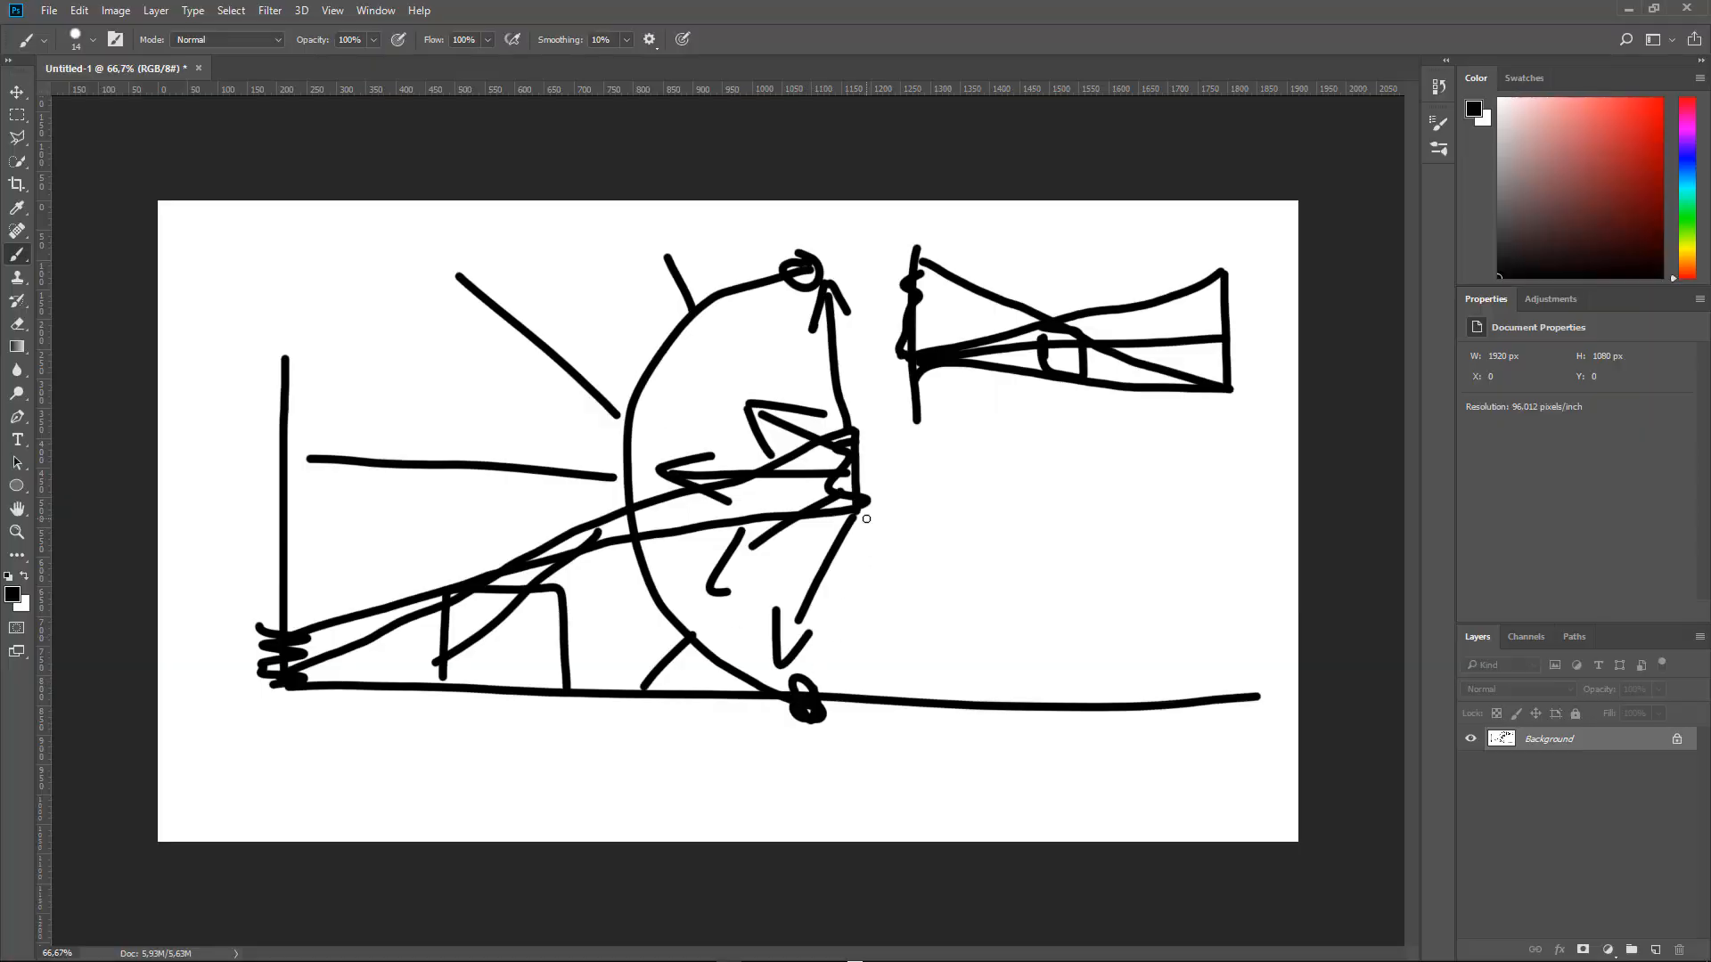
{"action": "mouse_move", "coordinate": [866, 518]}
{"action": "left_mouse_down"}
{"action": "mouse_move", "coordinate": [847, 678]}
{"action": "mouse_move", "coordinate": [699, 593]}
{"action": "mouse_move", "coordinate": [669, 320]}
{"action": "mouse_move", "coordinate": [822, 252]}
{"action": "mouse_move", "coordinate": [801, 272]}
{"action": "left_mouse_up"}
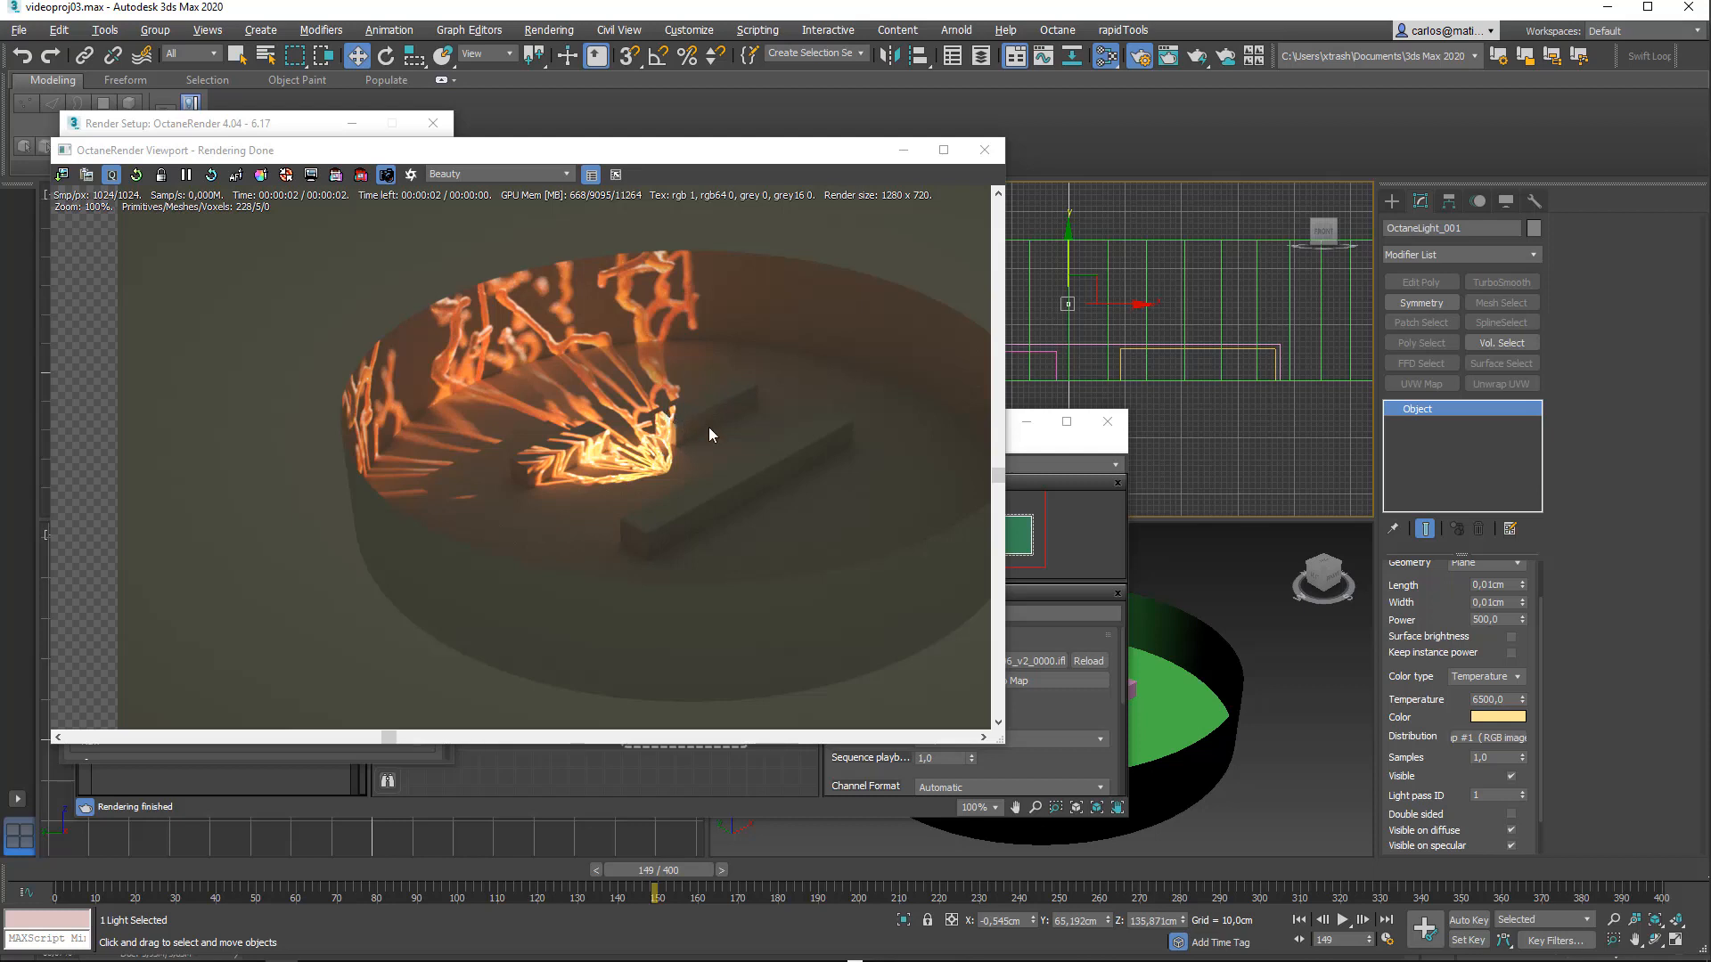
Step: In 3ds Max, rearrange the Map #1 and Map #2 nodes in the Slate Material Editor and open Map #2's 2D transformation parameters
{"action": "left_click", "coordinate": [1028, 446]}
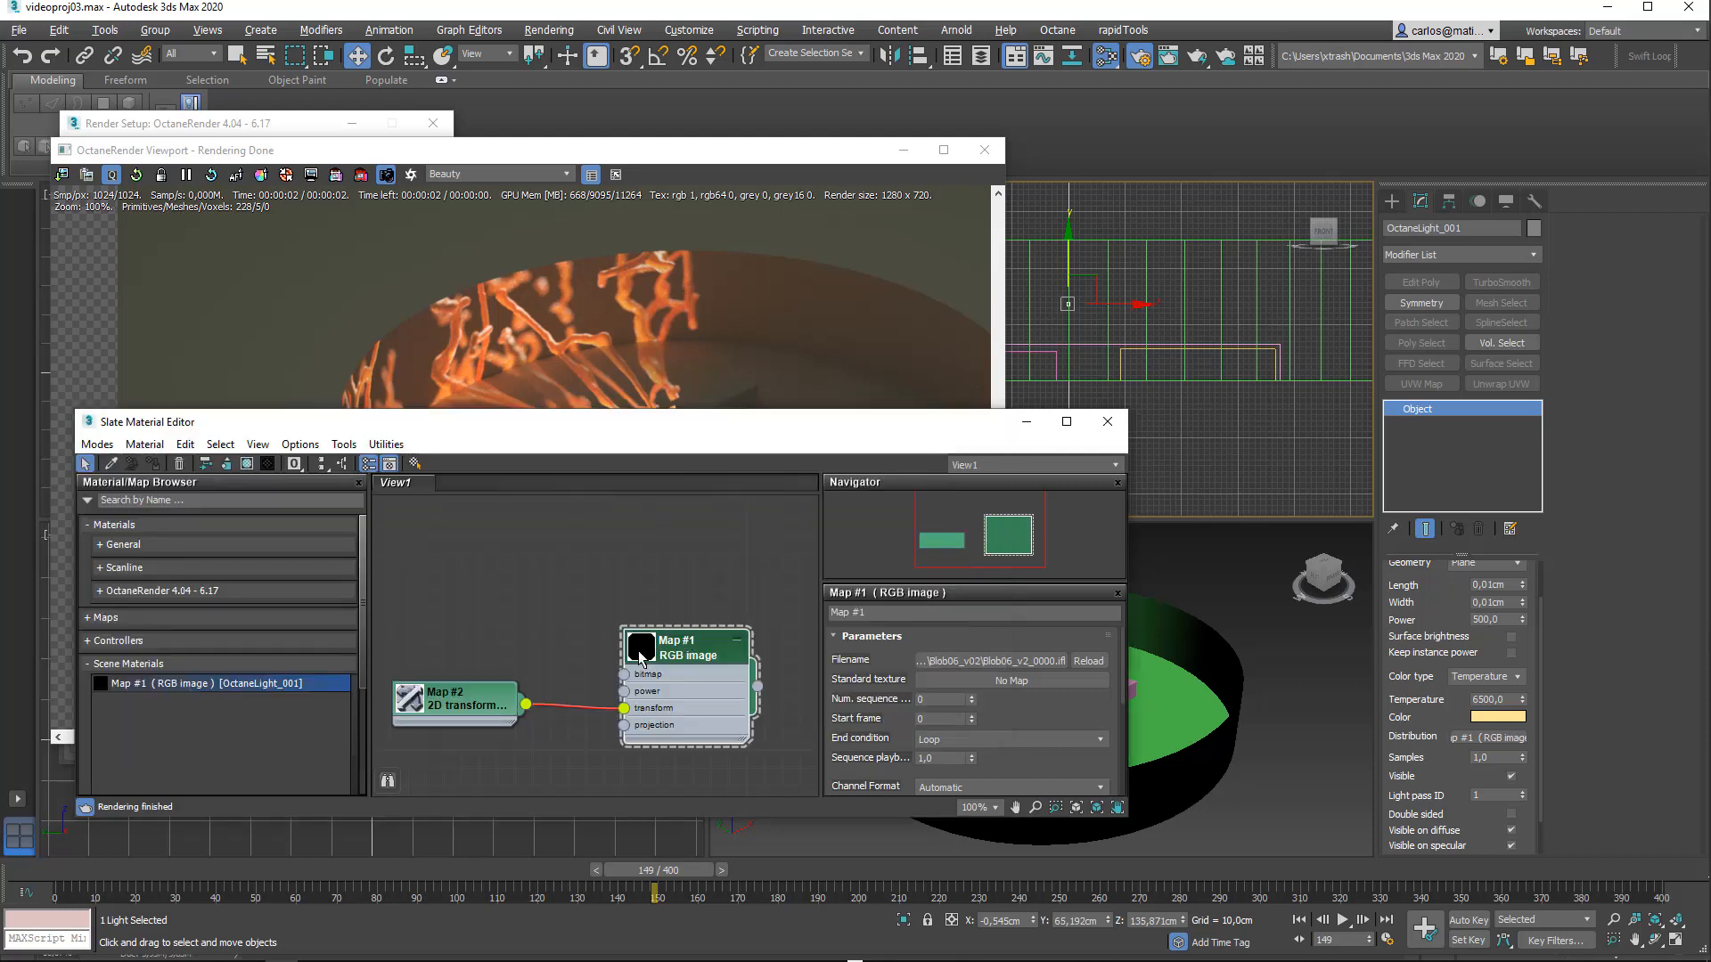
{"action": "left_click_drag", "start_coordinate": [695, 651], "coordinate": [713, 597]}
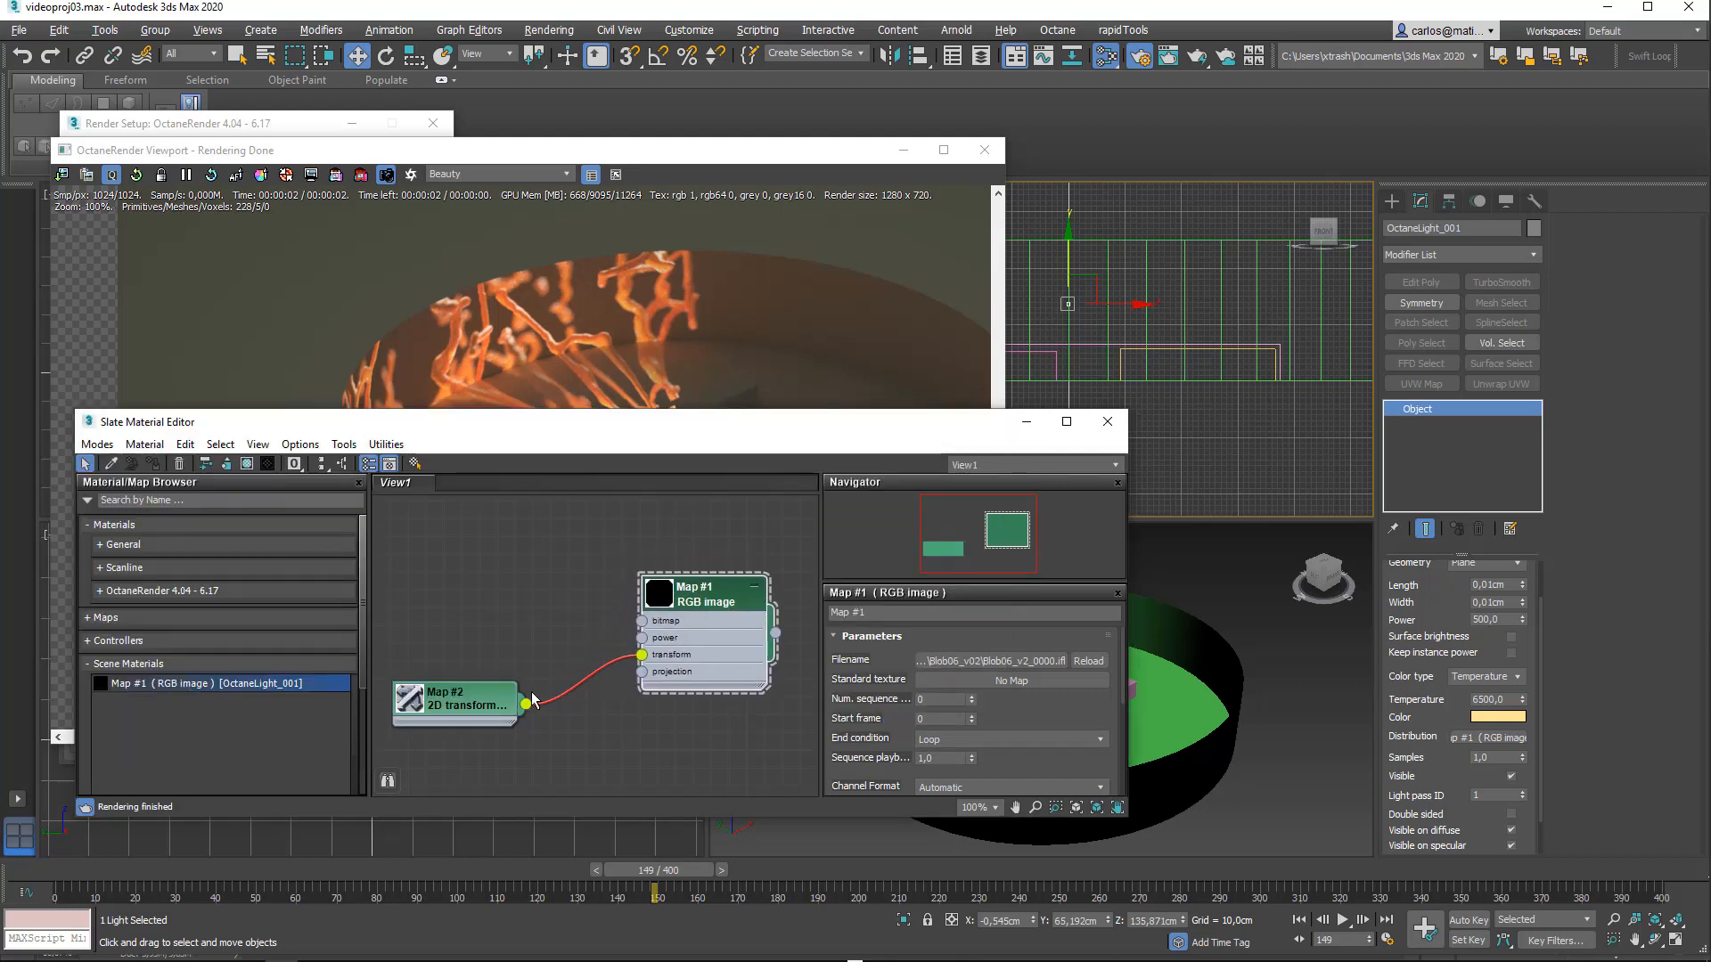
{"action": "left_click_drag", "start_coordinate": [454, 700], "coordinate": [490, 628]}
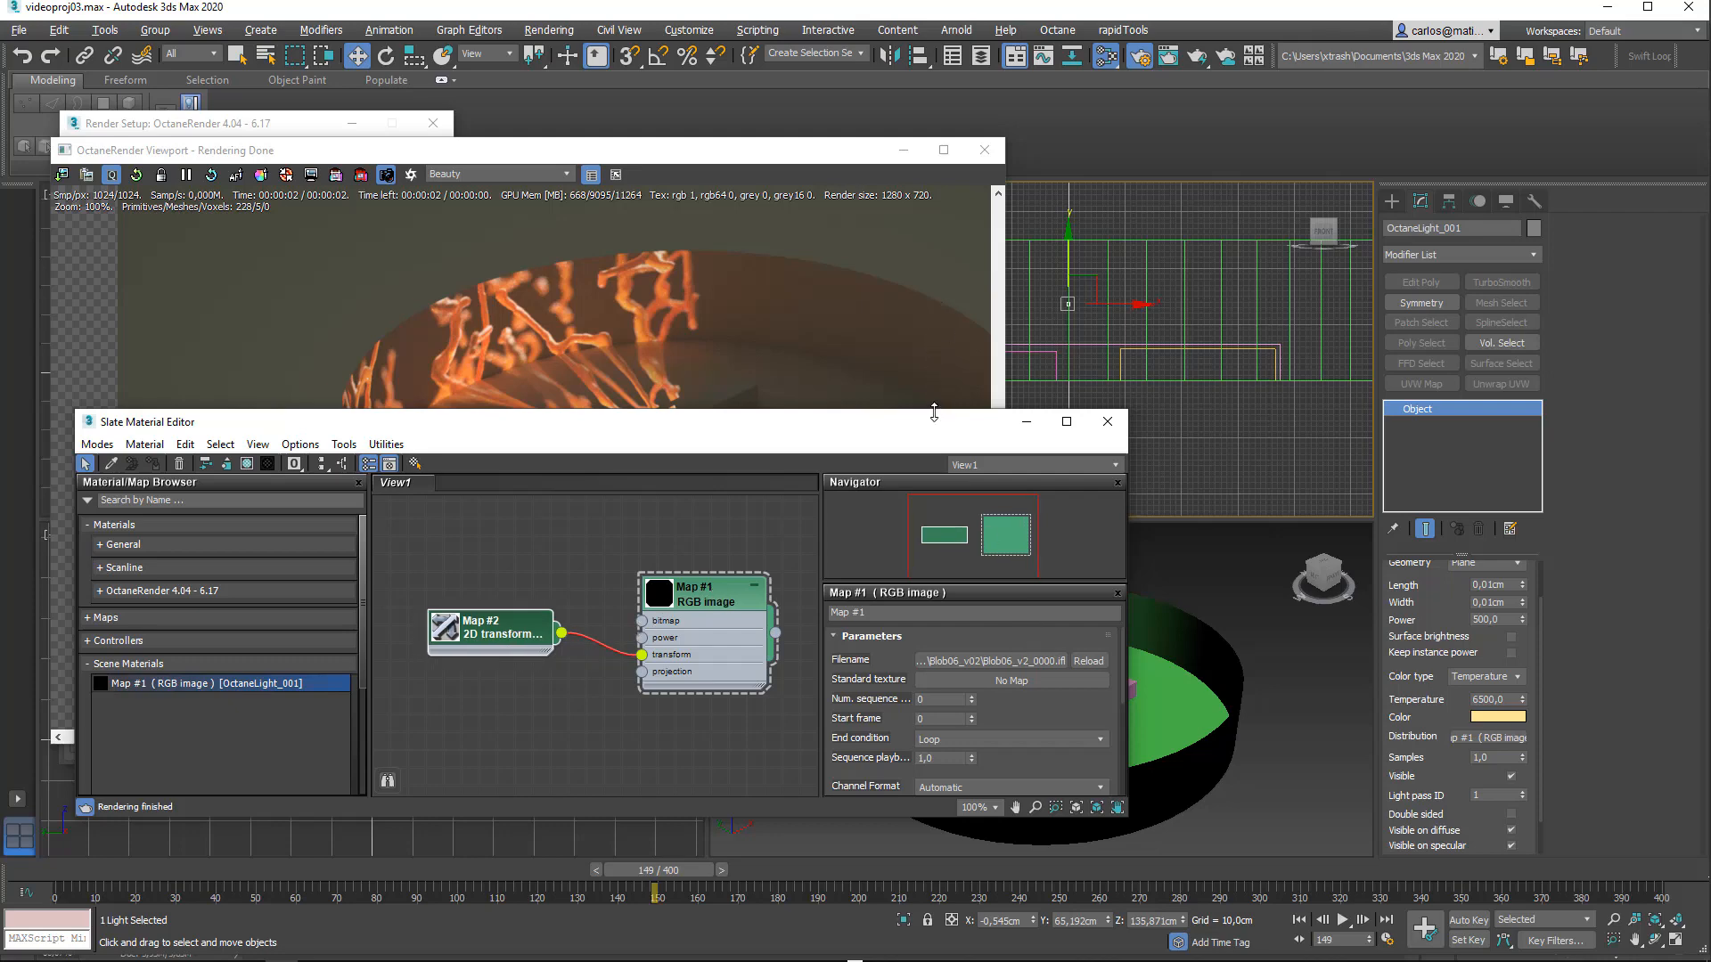
{"action": "left_click_drag", "start_coordinate": [936, 411], "coordinate": [918, 197]}
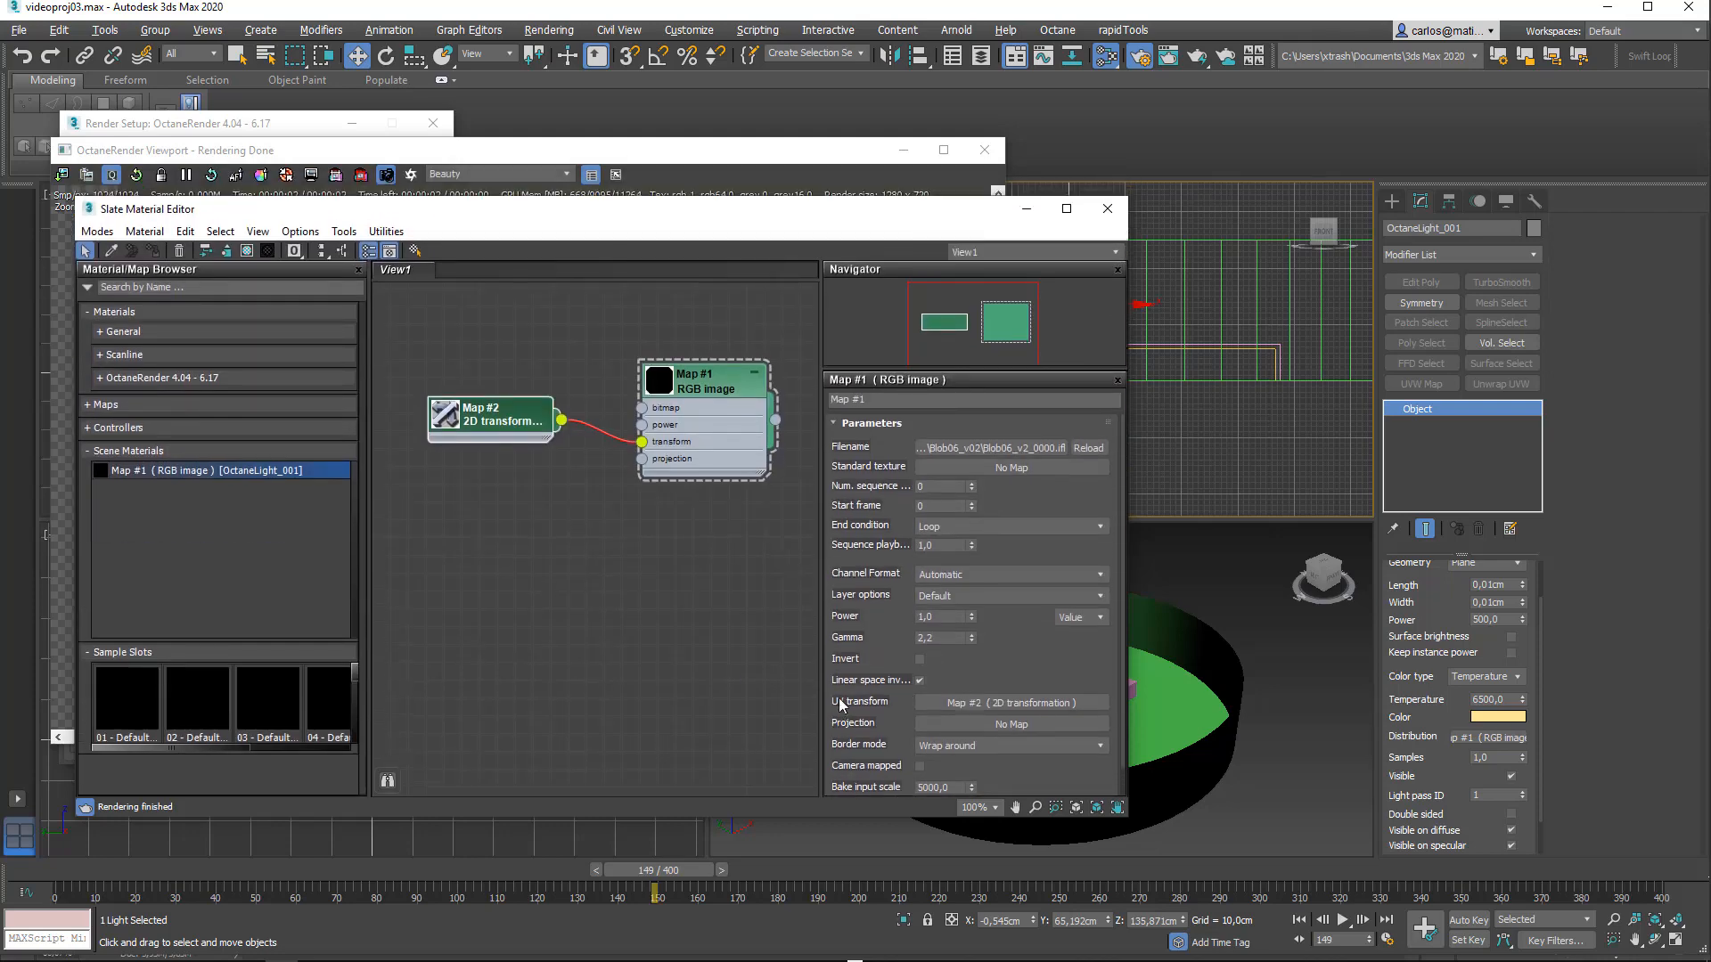
{"action": "left_click", "coordinate": [1025, 704]}
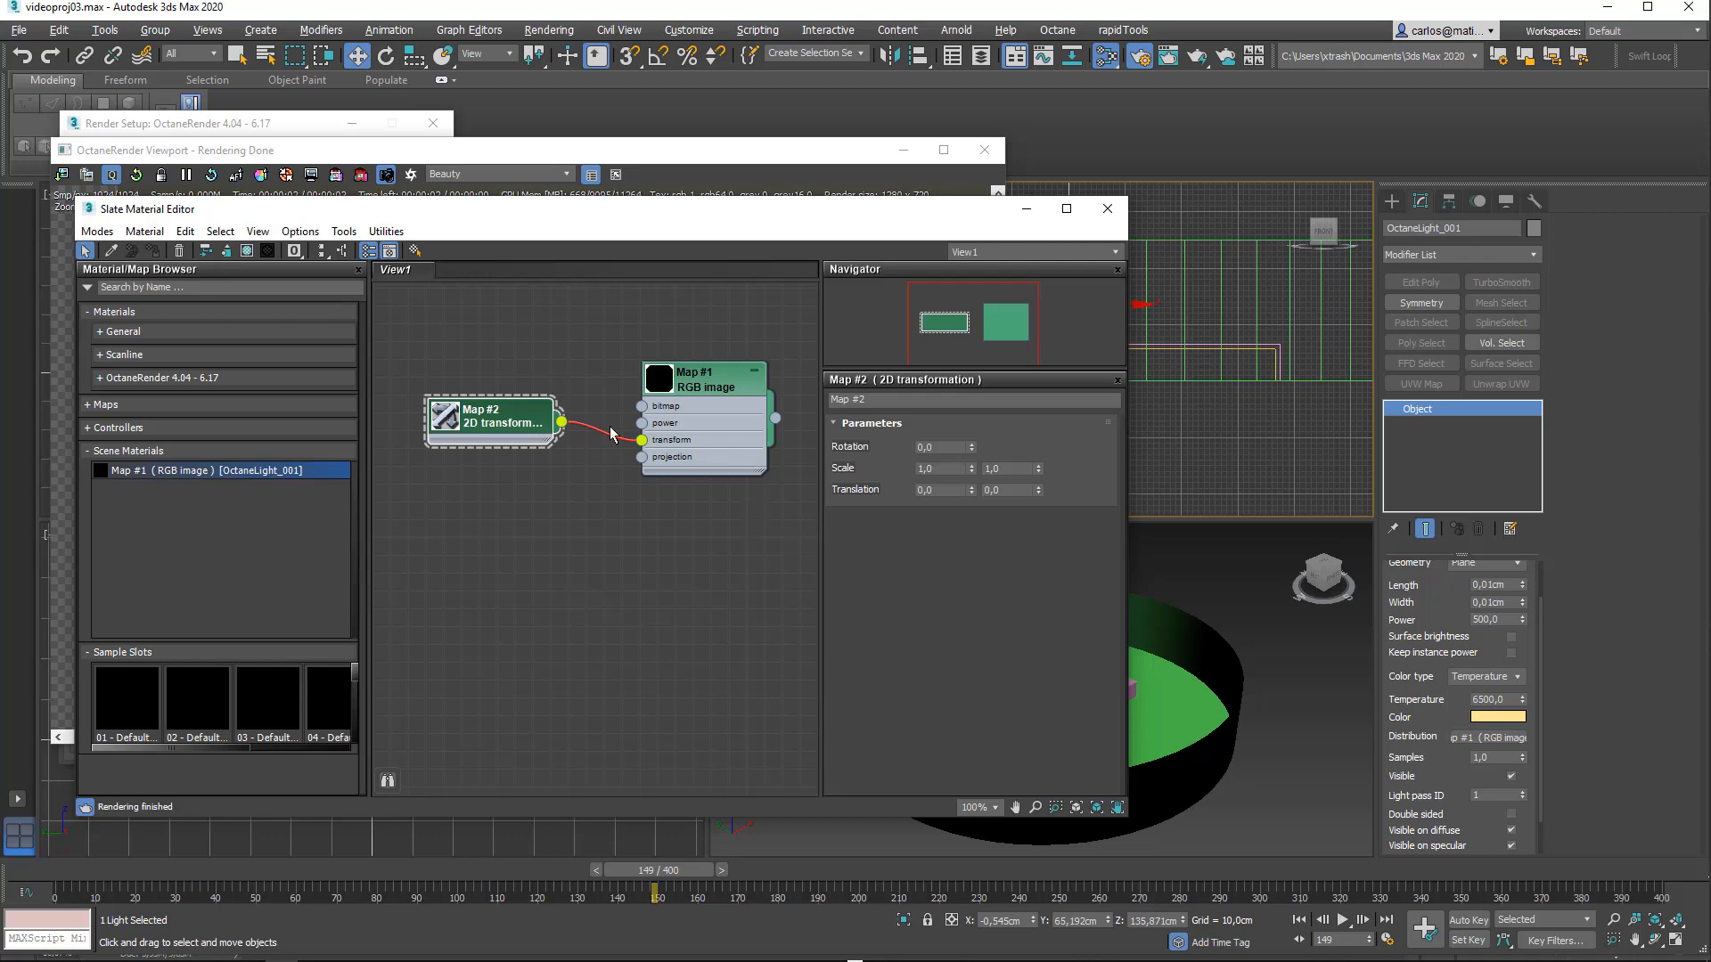
{"action": "left_click_drag", "start_coordinate": [638, 196], "coordinate": [638, 458]}
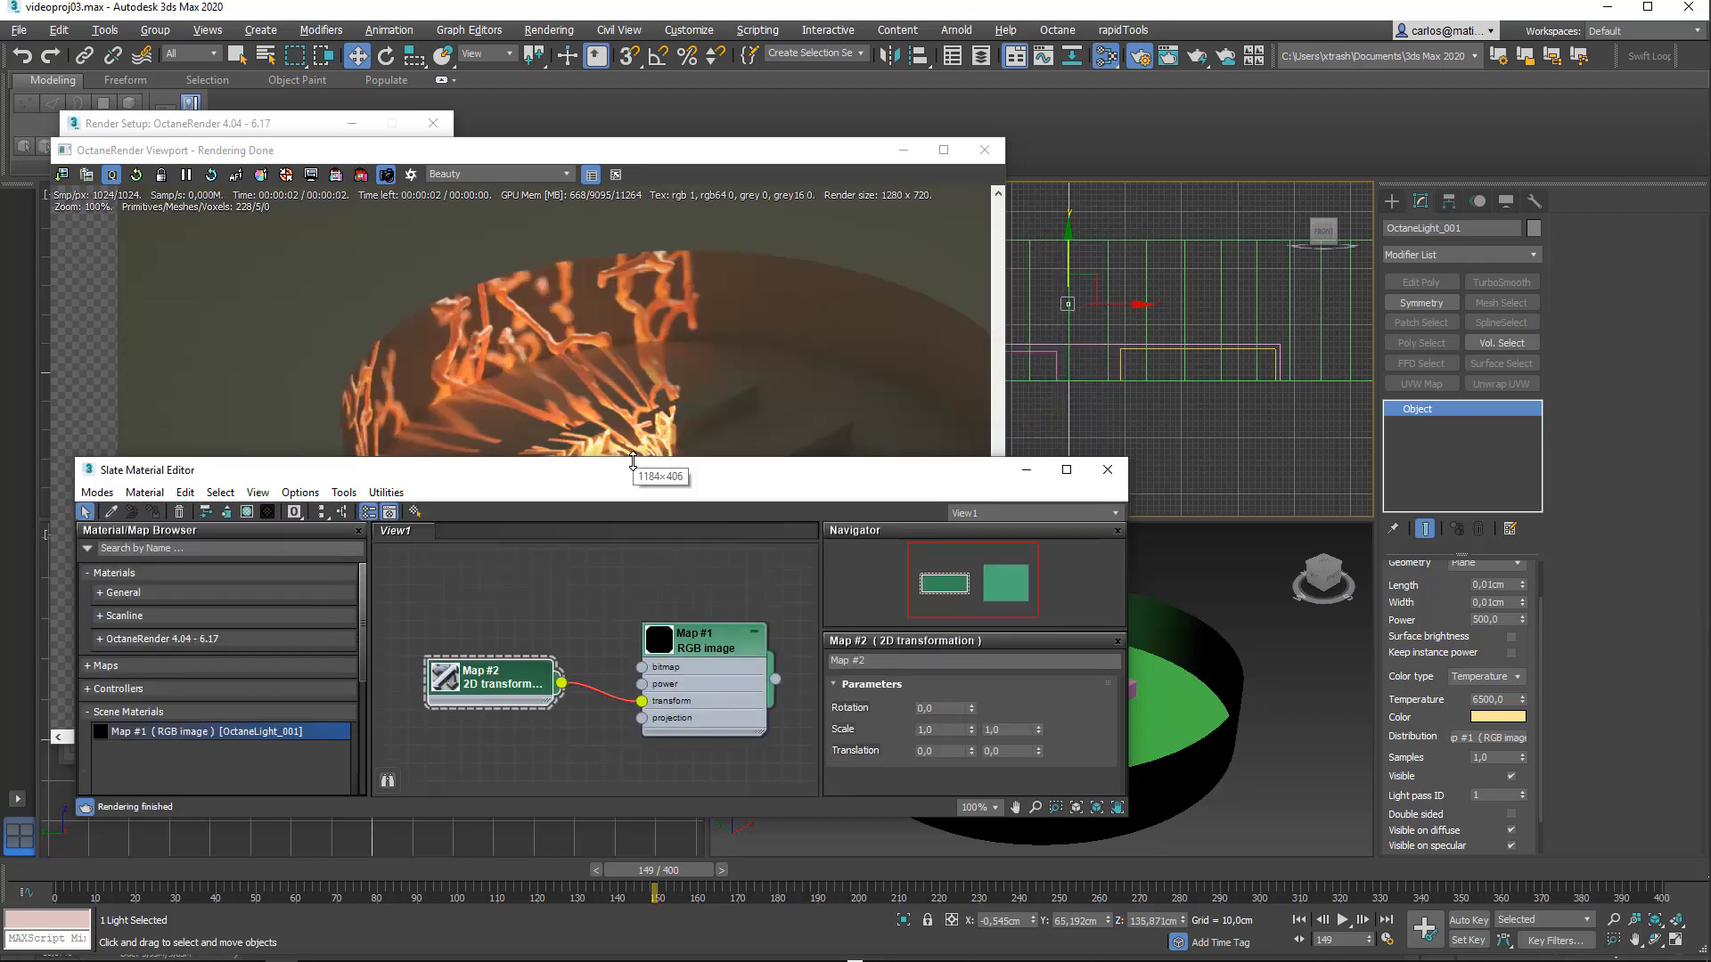
Step: Reduce Map #2's scale to 0,08 by 0,1 and move the material editor clear of the render
{"action": "left_click", "coordinate": [932, 731]}
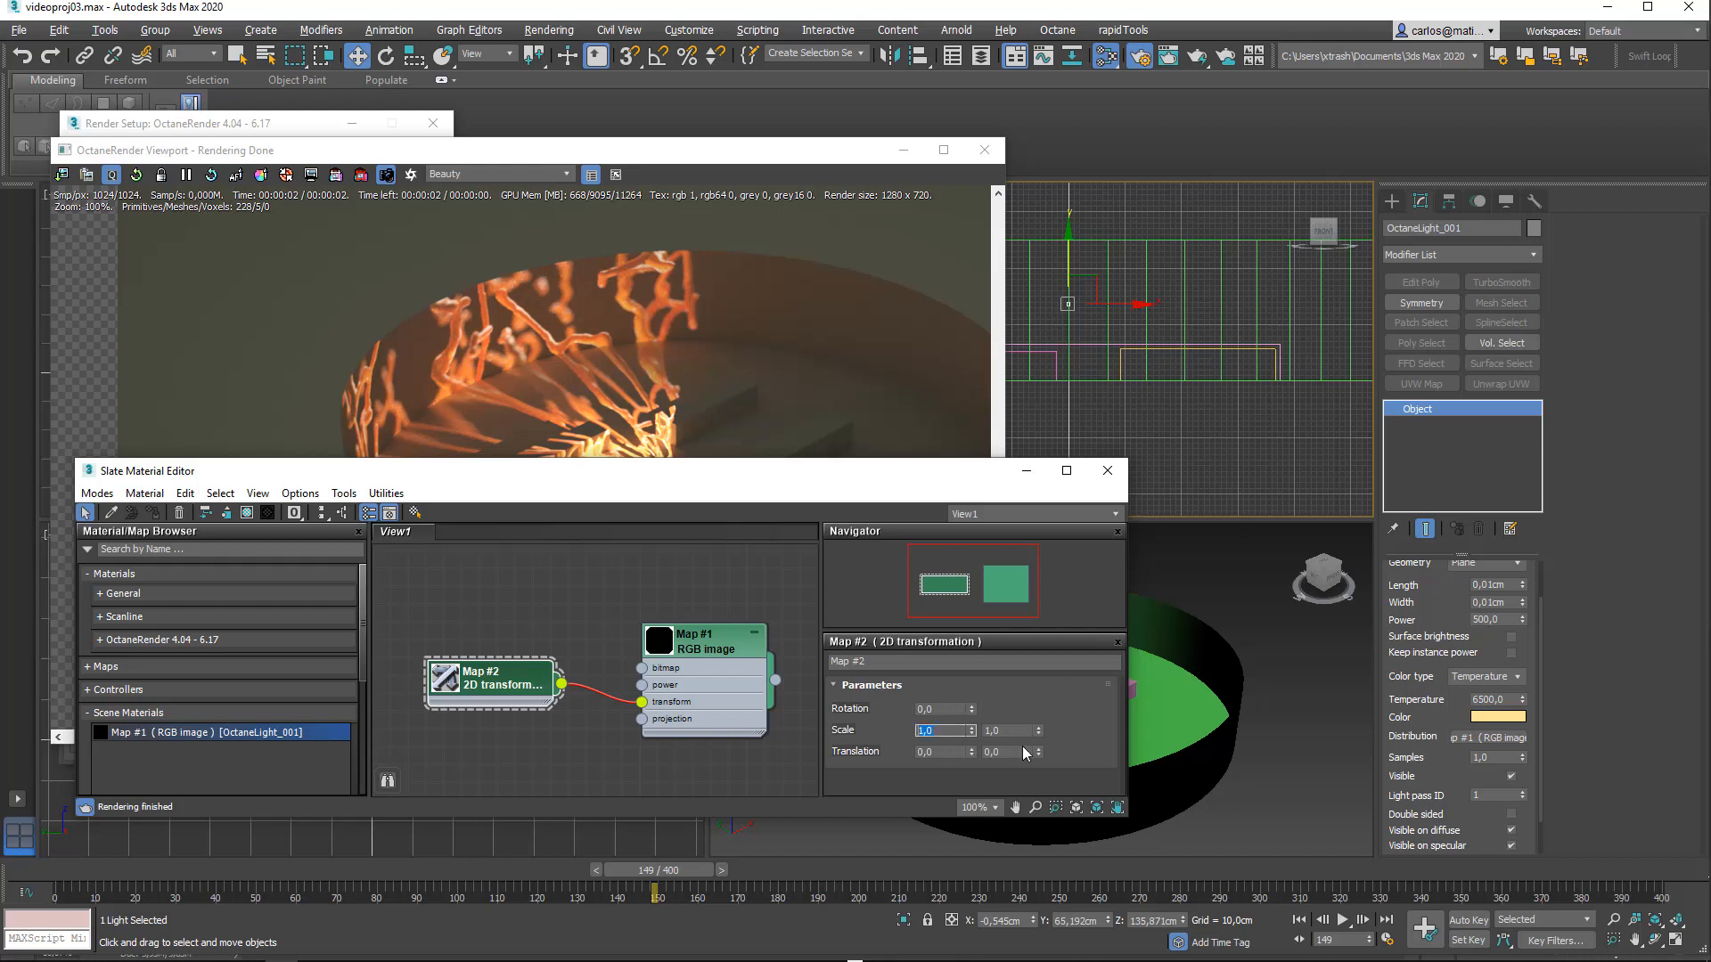
{"action": "left_click", "coordinate": [984, 730]}
{"action": "left_click_drag", "start_coordinate": [971, 729], "coordinate": [985, 812]}
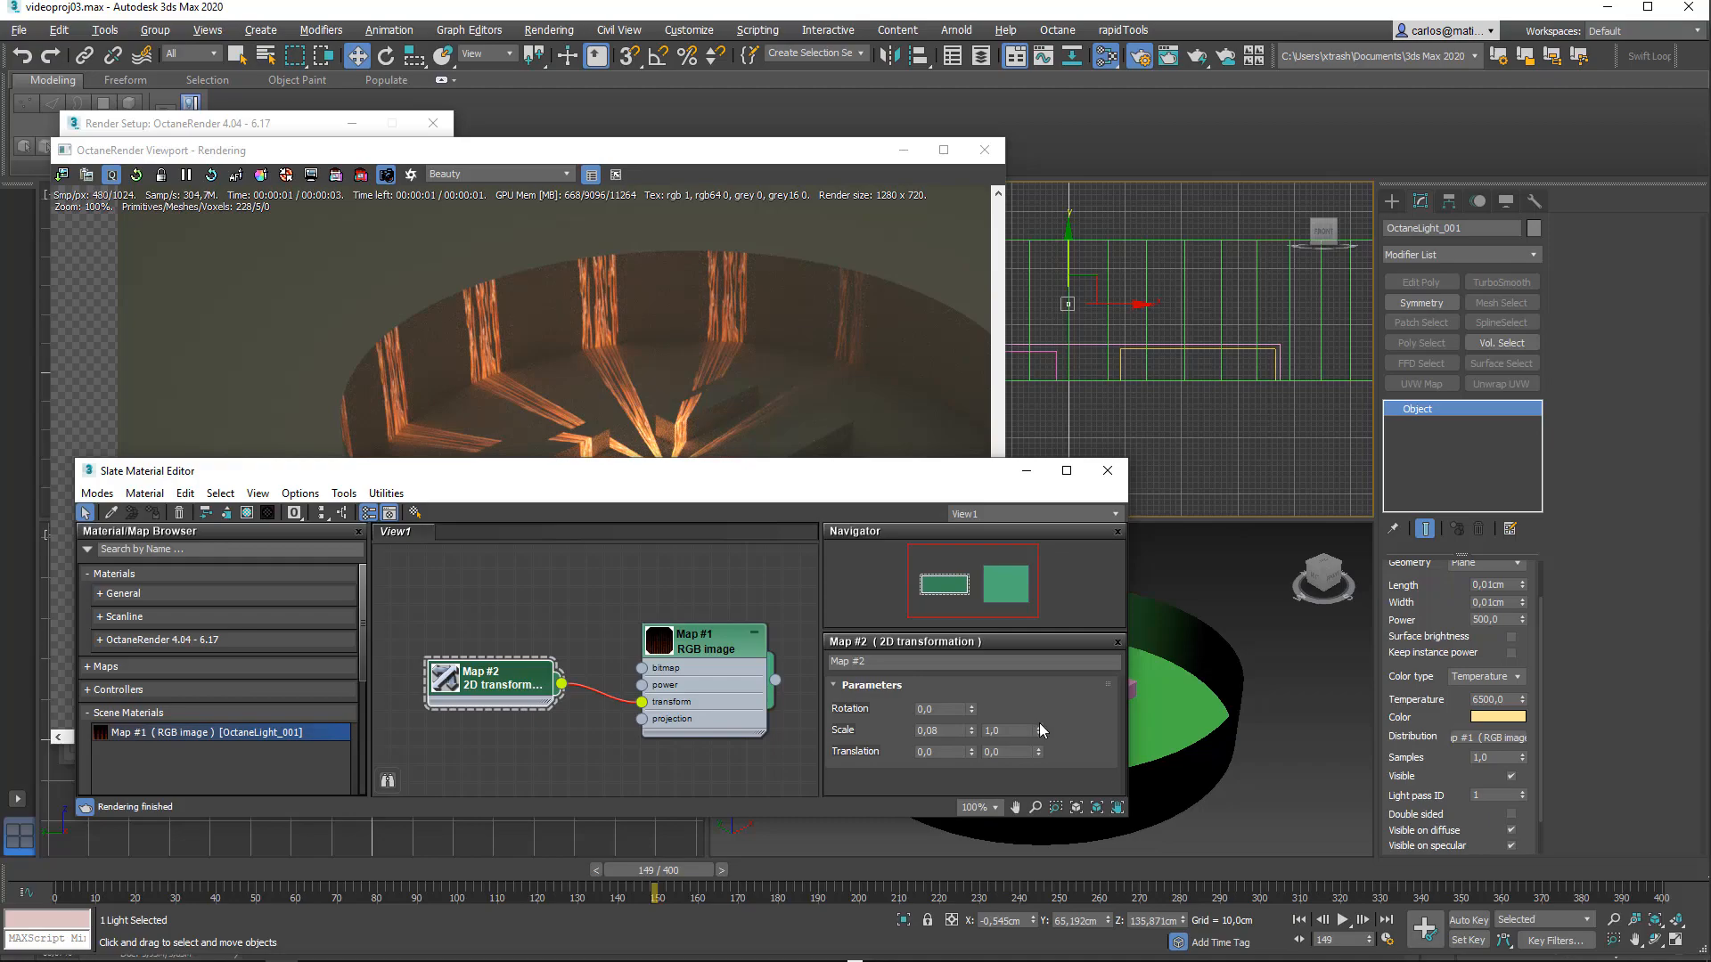
{"action": "left_click_drag", "start_coordinate": [1038, 739], "coordinate": [1039, 810]}
{"action": "left_click_drag", "start_coordinate": [721, 470], "coordinate": [717, 561]}
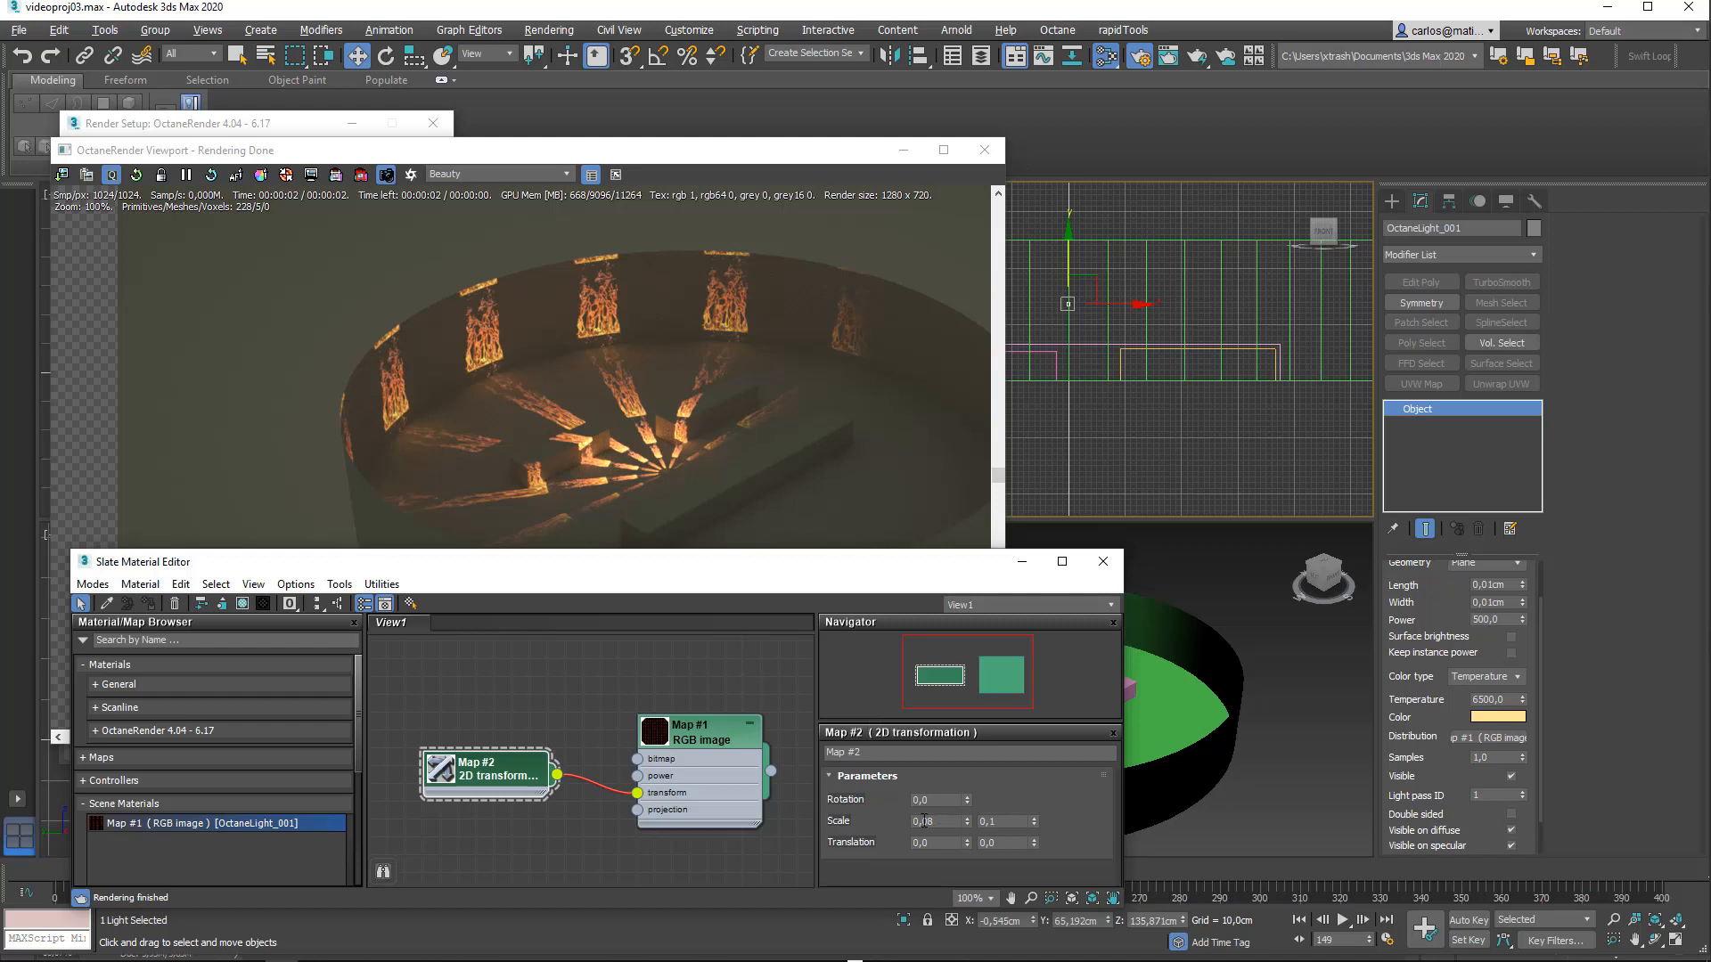
Step: Try a 2D transformation scale of 16 by 9 on Map #2
{"action": "left_click_drag", "start_coordinate": [948, 821], "coordinate": [897, 824]}
{"action": "type", "text": "16"}
{"action": "key", "text": "Tab"}
{"action": "type", "text": "9"}
{"action": "key", "text": "Tab"}
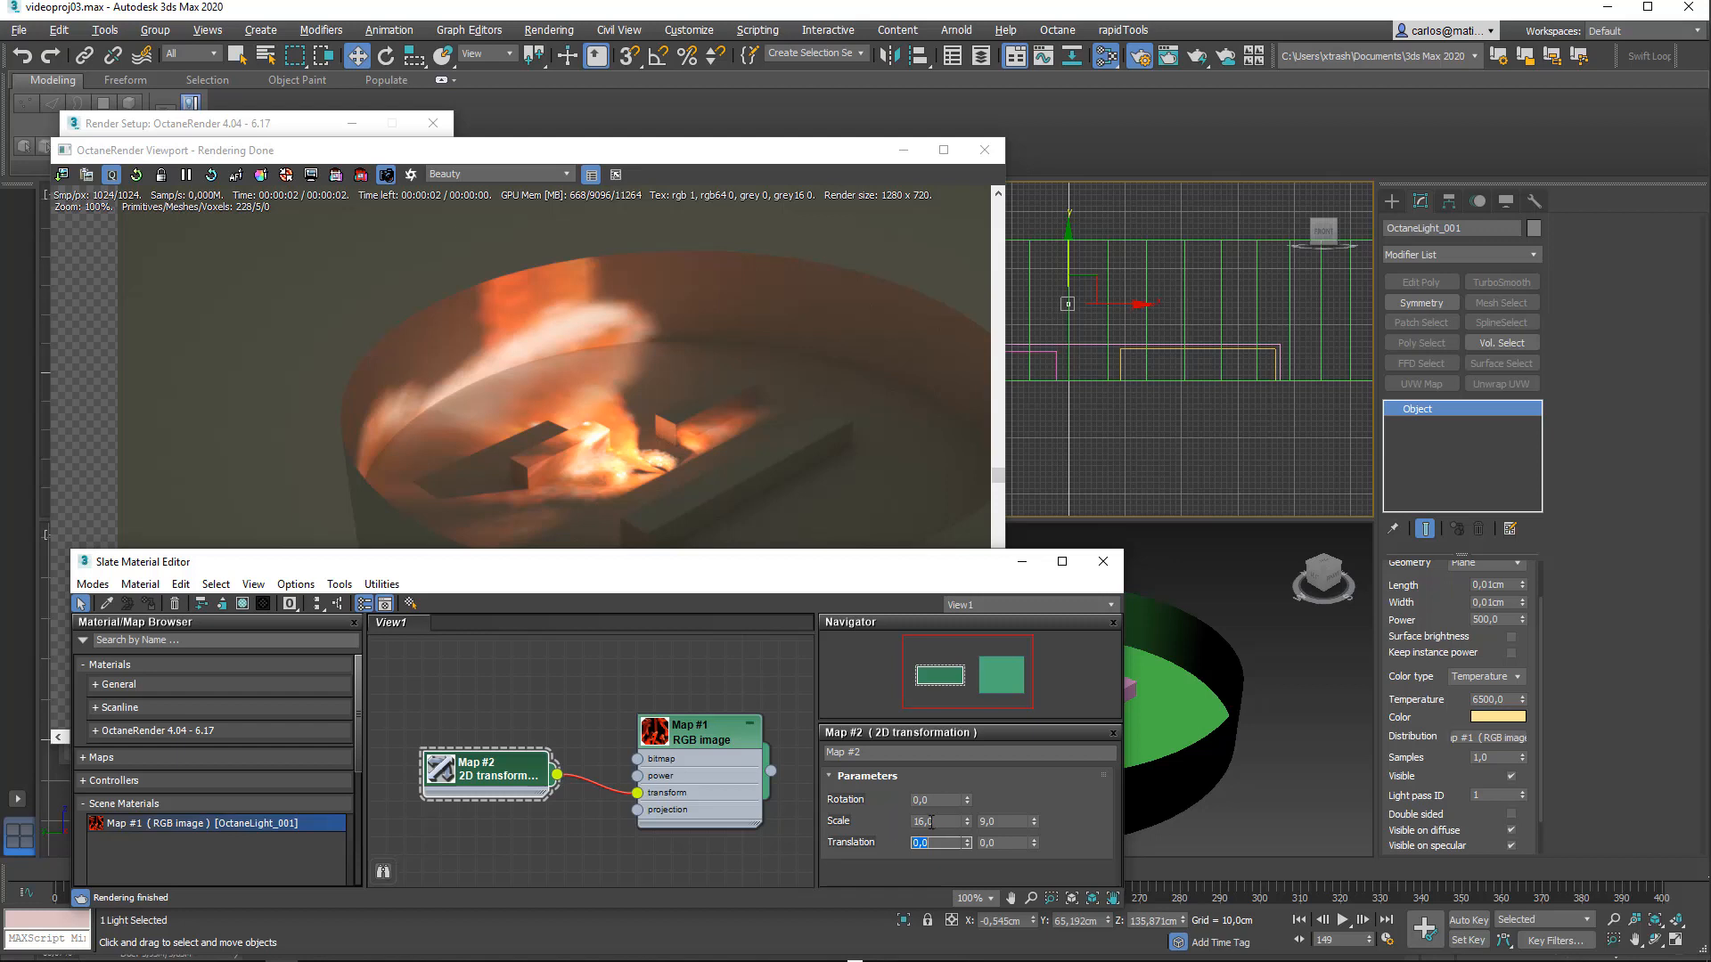
Step: Set Map #2's 2D transformation scale to 0,16 by 0,09
{"action": "left_click", "coordinate": [950, 821]}
{"action": "type", "text": "0,16"}
{"action": "key", "text": "Tab"}
{"action": "type", "text": "0,"}
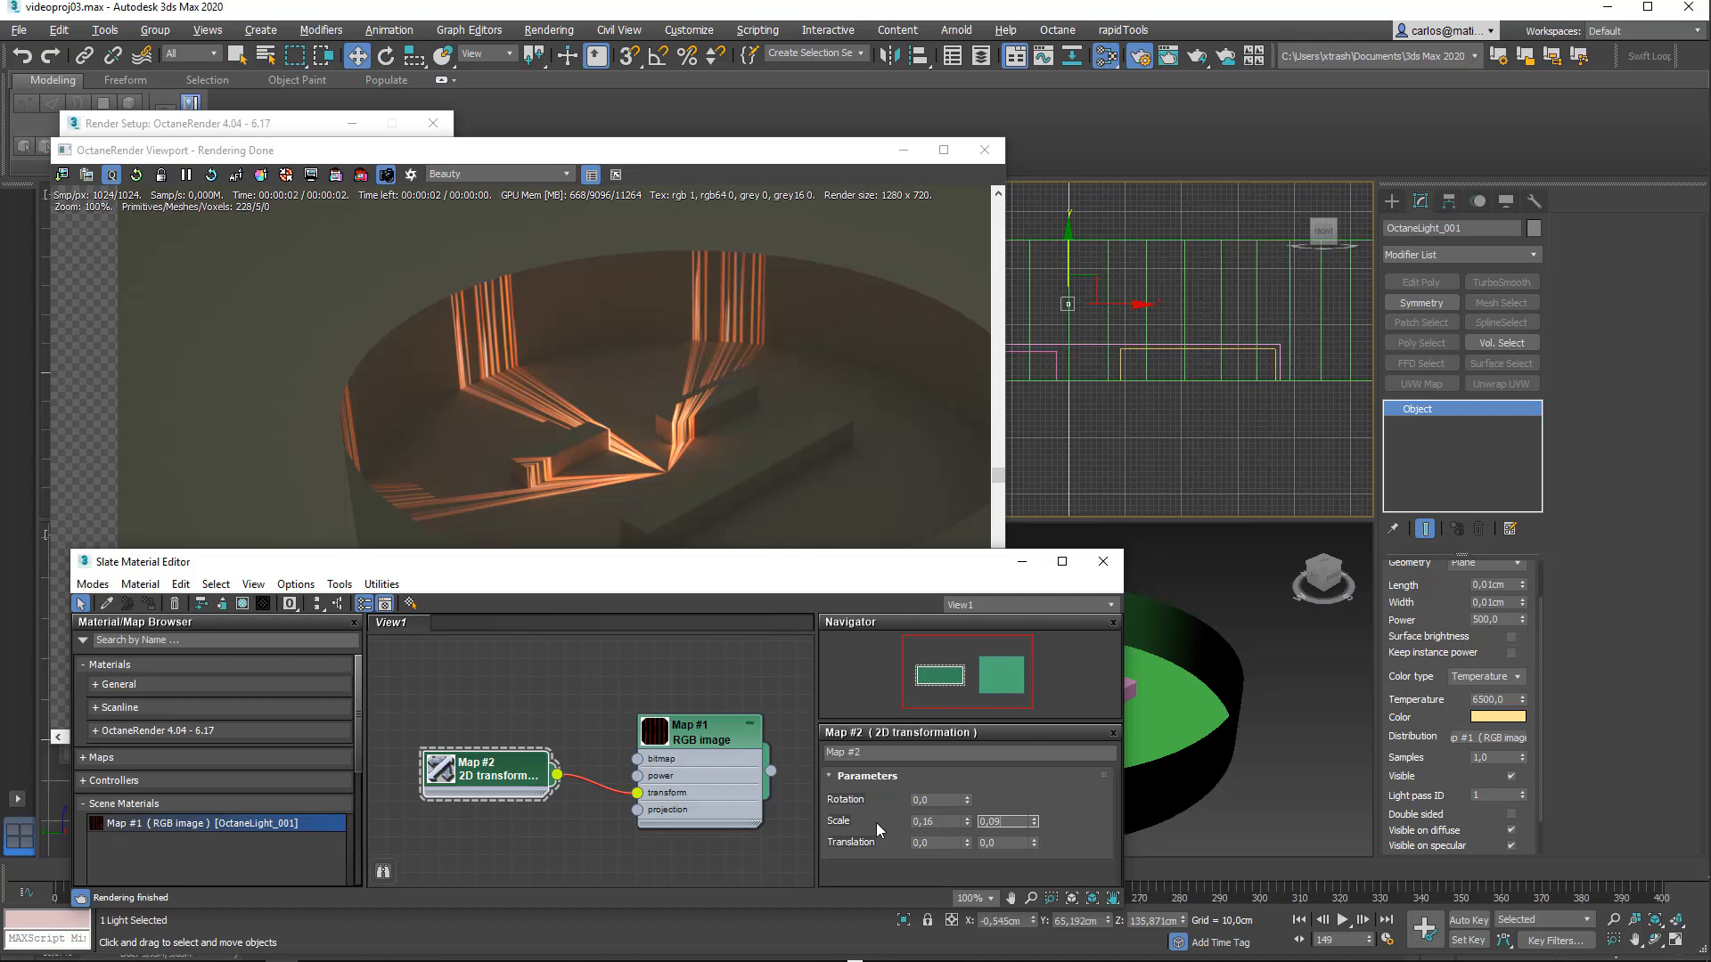
{"action": "mouse_move", "coordinate": [943, 824]}
{"action": "left_mouse_down"}
{"action": "mouse_move", "coordinate": [912, 825]}
{"action": "mouse_move", "coordinate": [974, 822]}
{"action": "left_mouse_up"}
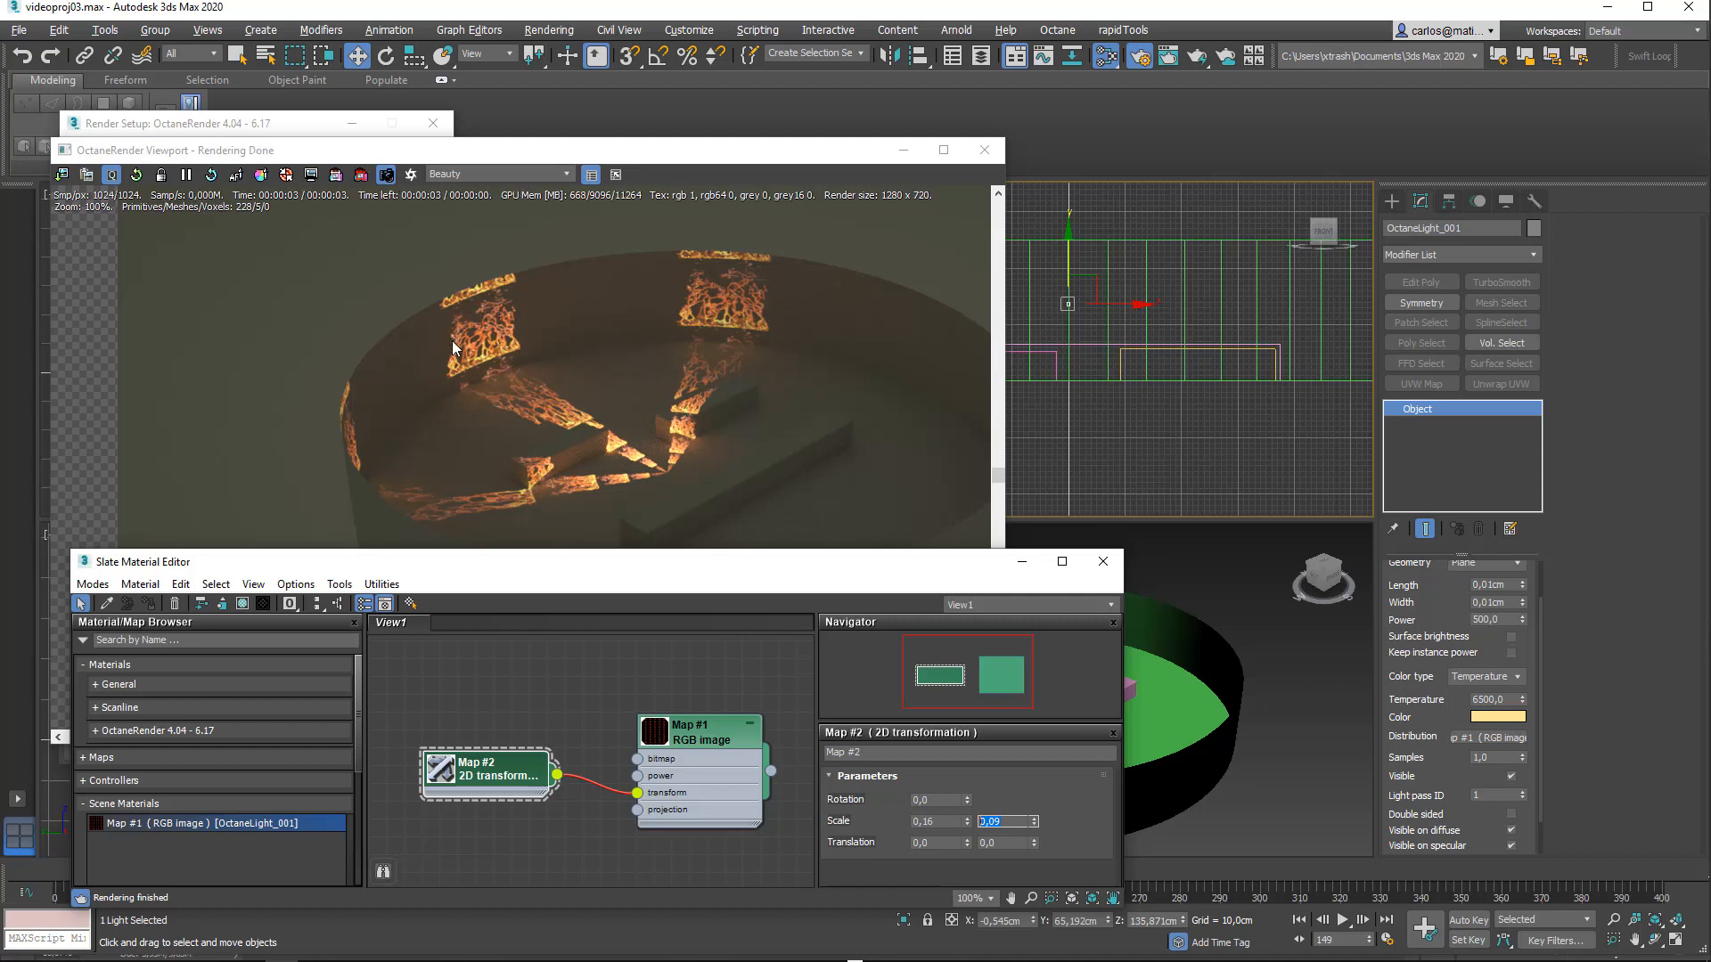
{"action": "key", "text": "Tab"}
Step: Open Map #1's RGB image parameters in a taller material editor and set the animation to frame 101
{"action": "left_click", "coordinate": [698, 740]}
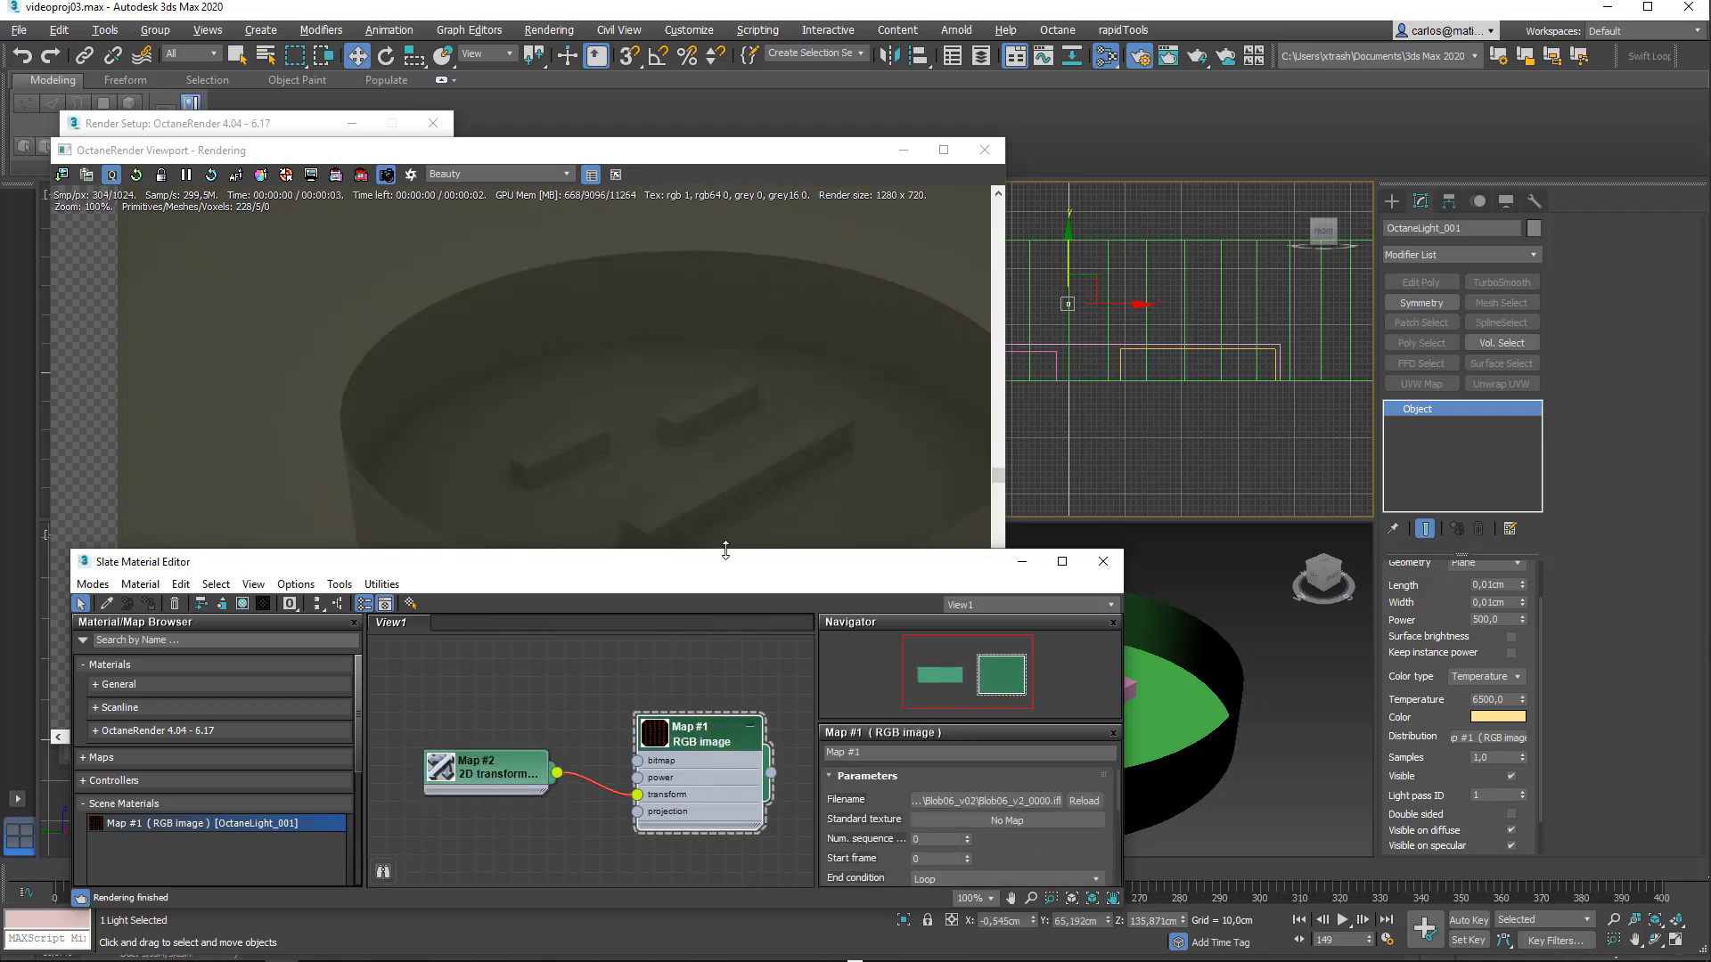
{"action": "left_click_drag", "start_coordinate": [729, 551], "coordinate": [727, 374]}
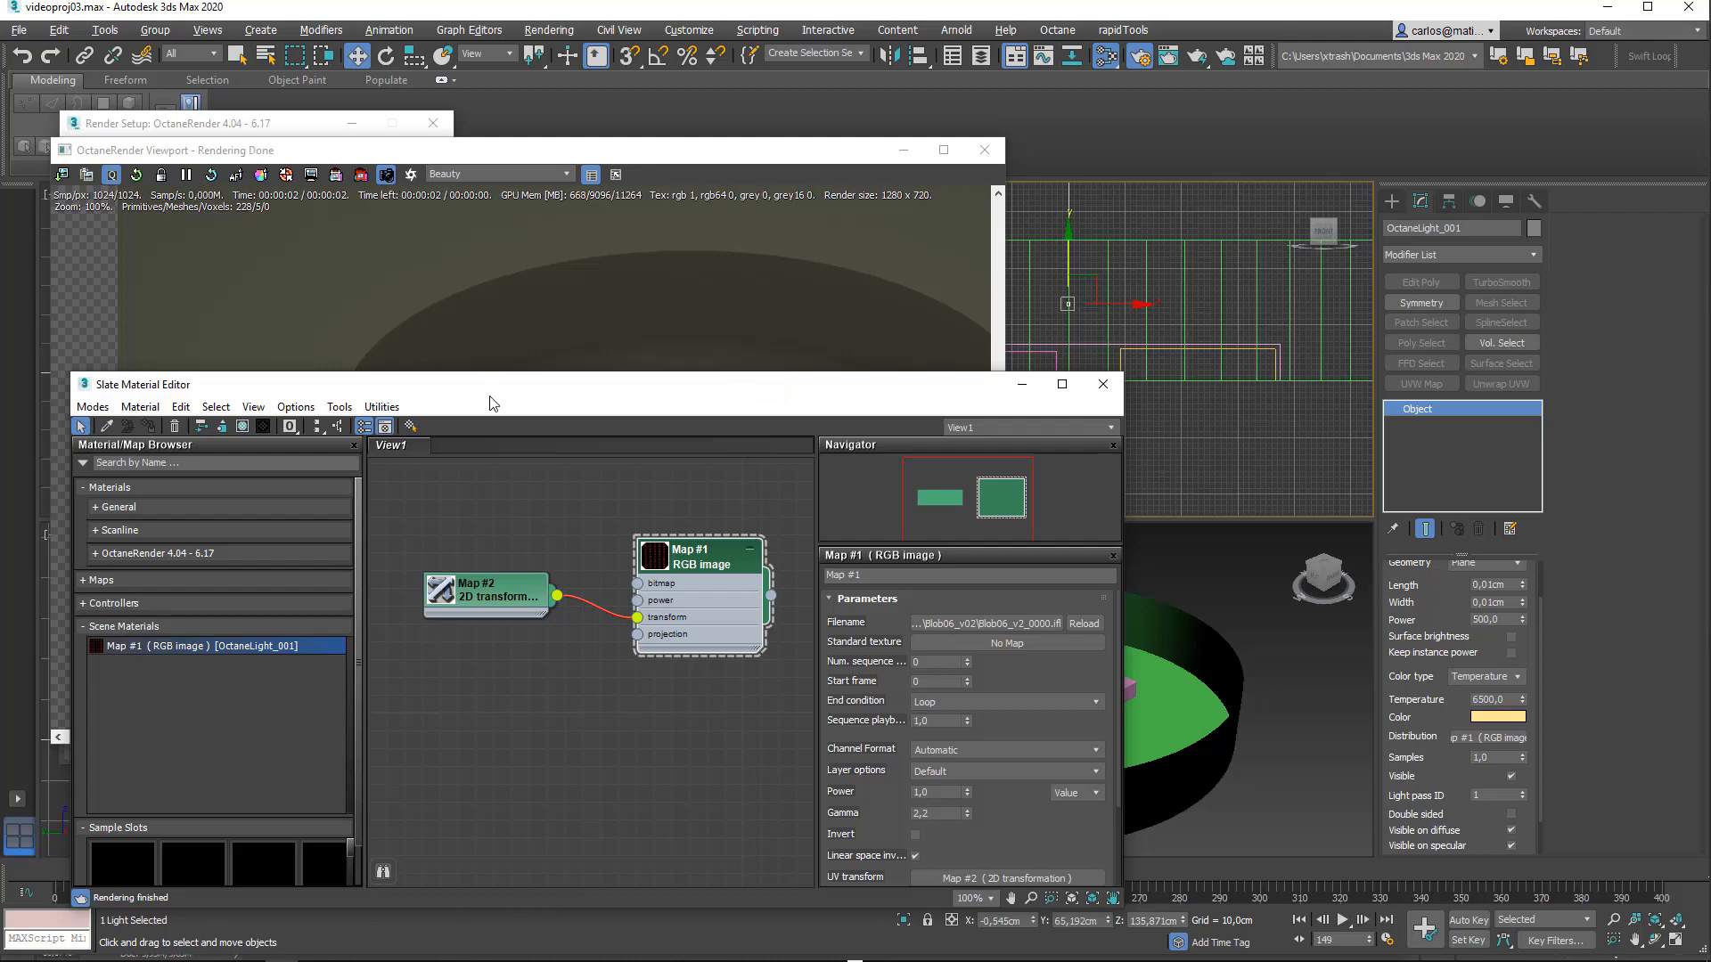
{"action": "left_click_drag", "start_coordinate": [499, 387], "coordinate": [607, 332]}
{"action": "left_click_drag", "start_coordinate": [330, 870], "coordinate": [471, 863]}
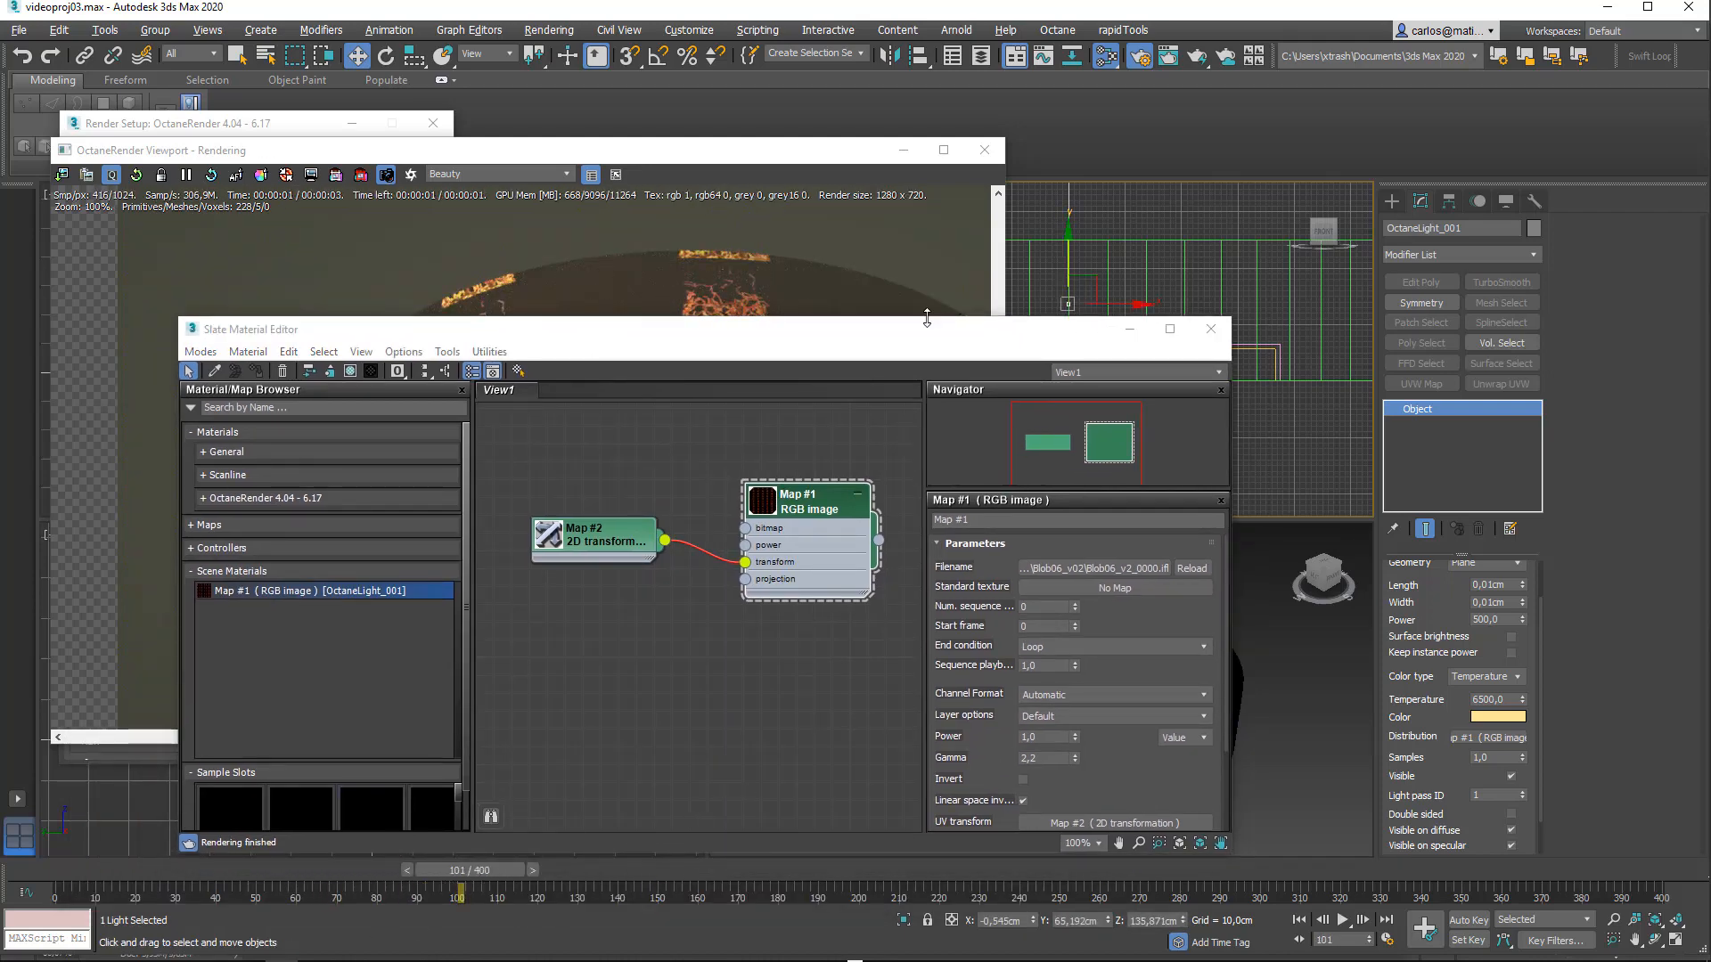
{"action": "left_click_drag", "start_coordinate": [927, 318], "coordinate": [929, 375]}
Step: Try White color as Map #1's border mode, and set it to Black color instead
{"action": "scroll", "coordinate": [1022, 758], "scroll_direction": "down", "scroll_amount": 5}
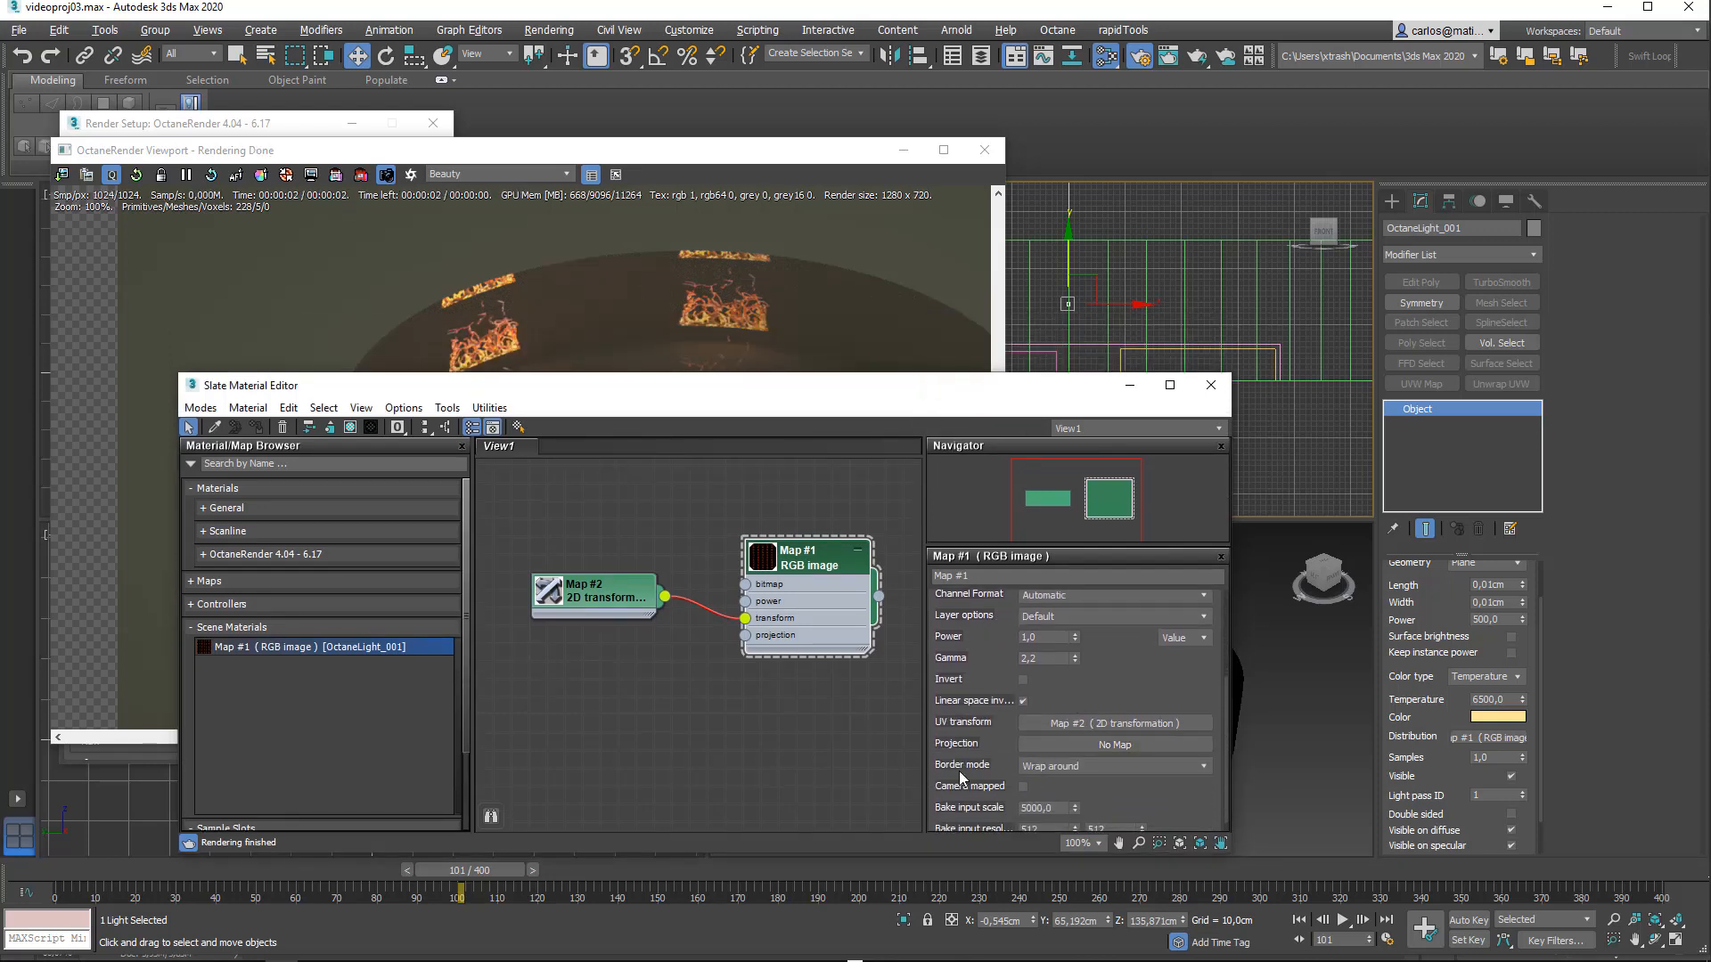
{"action": "mouse_move", "coordinate": [1055, 767]}
{"action": "left_click", "coordinate": [1055, 767]}
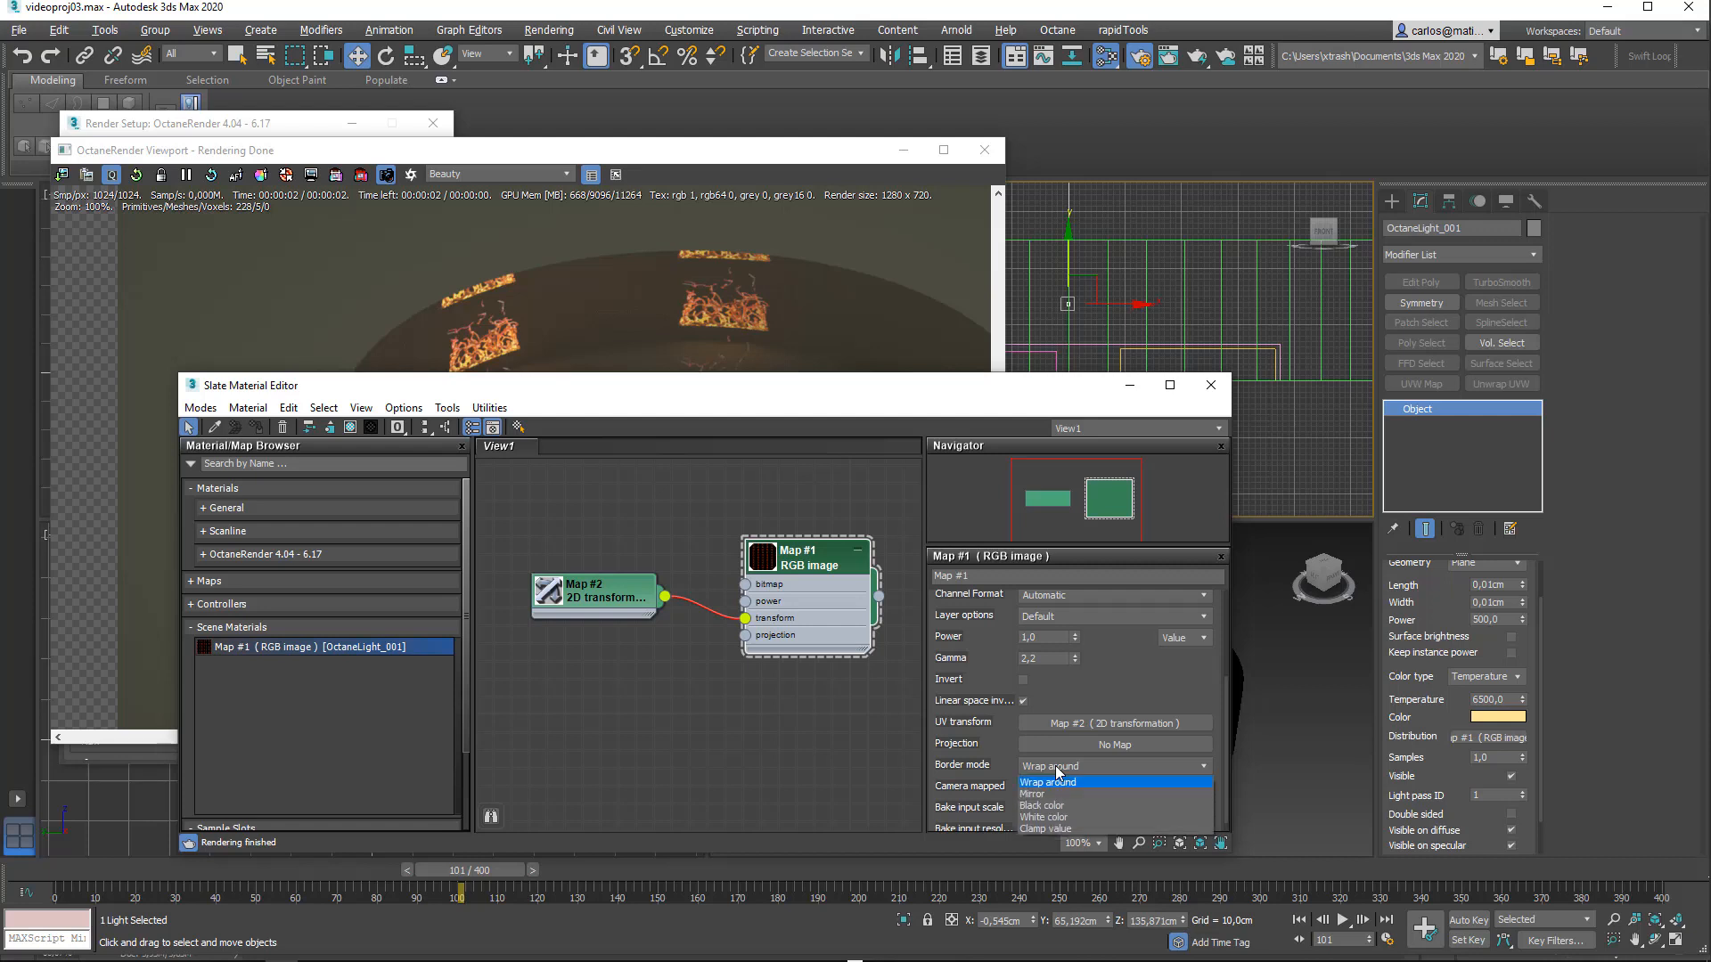
{"action": "left_click", "coordinate": [1050, 817]}
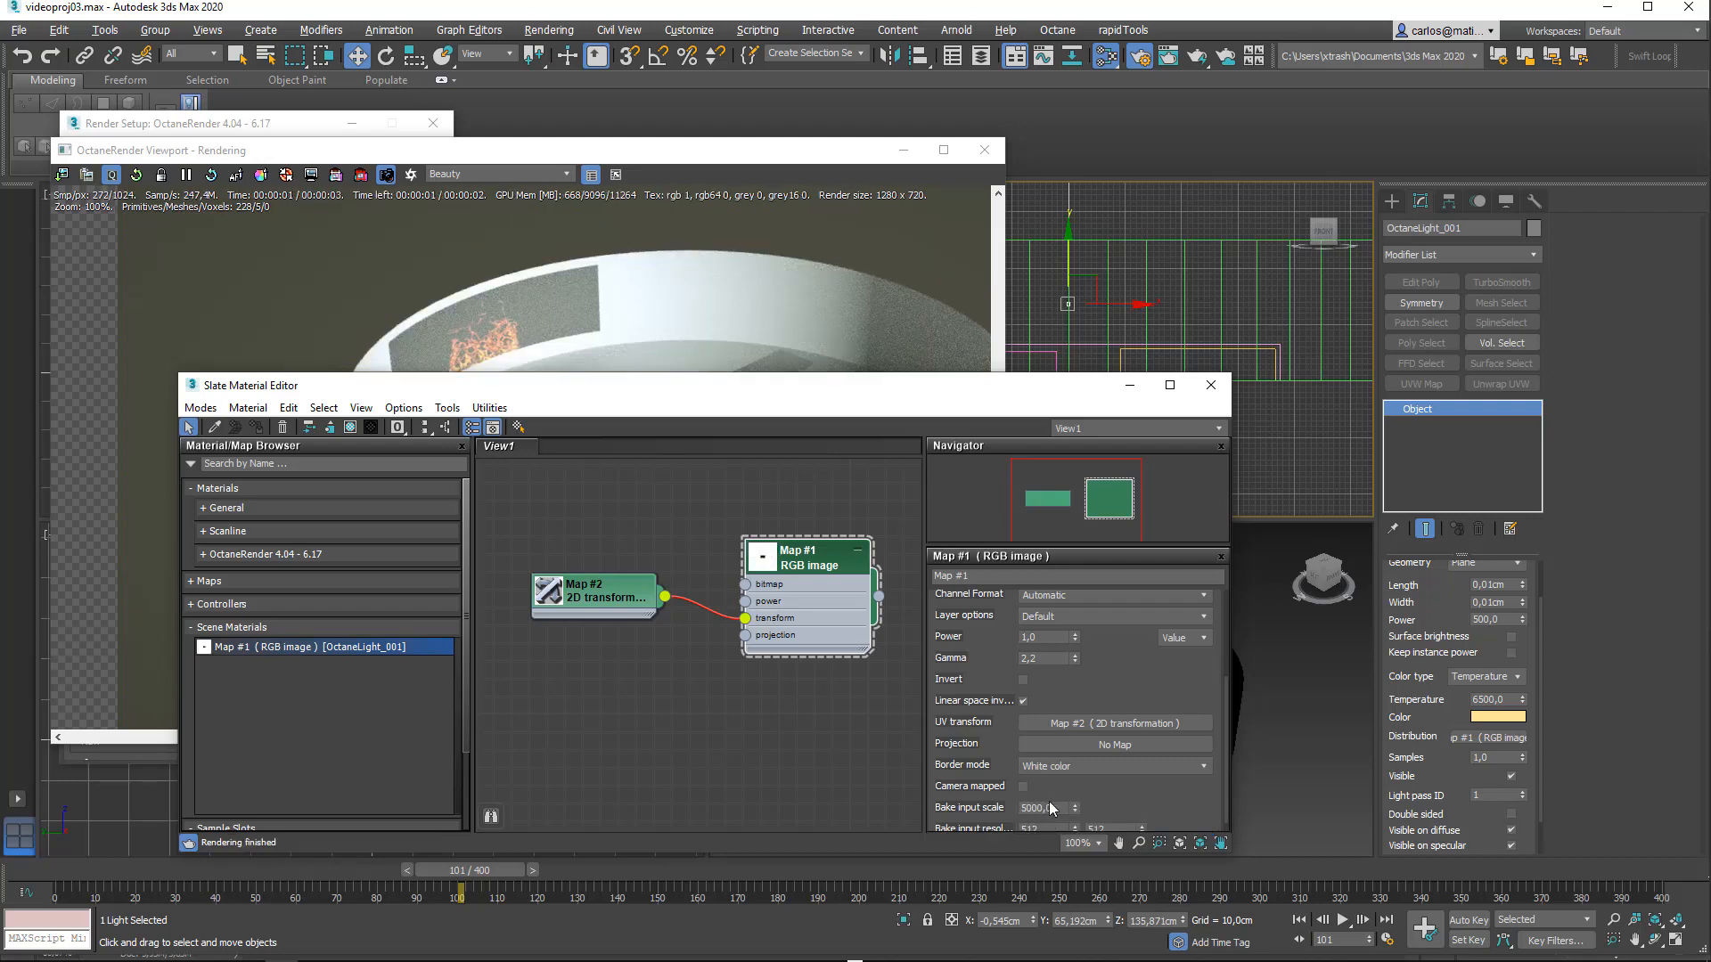
{"action": "left_click", "coordinate": [1065, 768]}
{"action": "left_click", "coordinate": [1056, 805]}
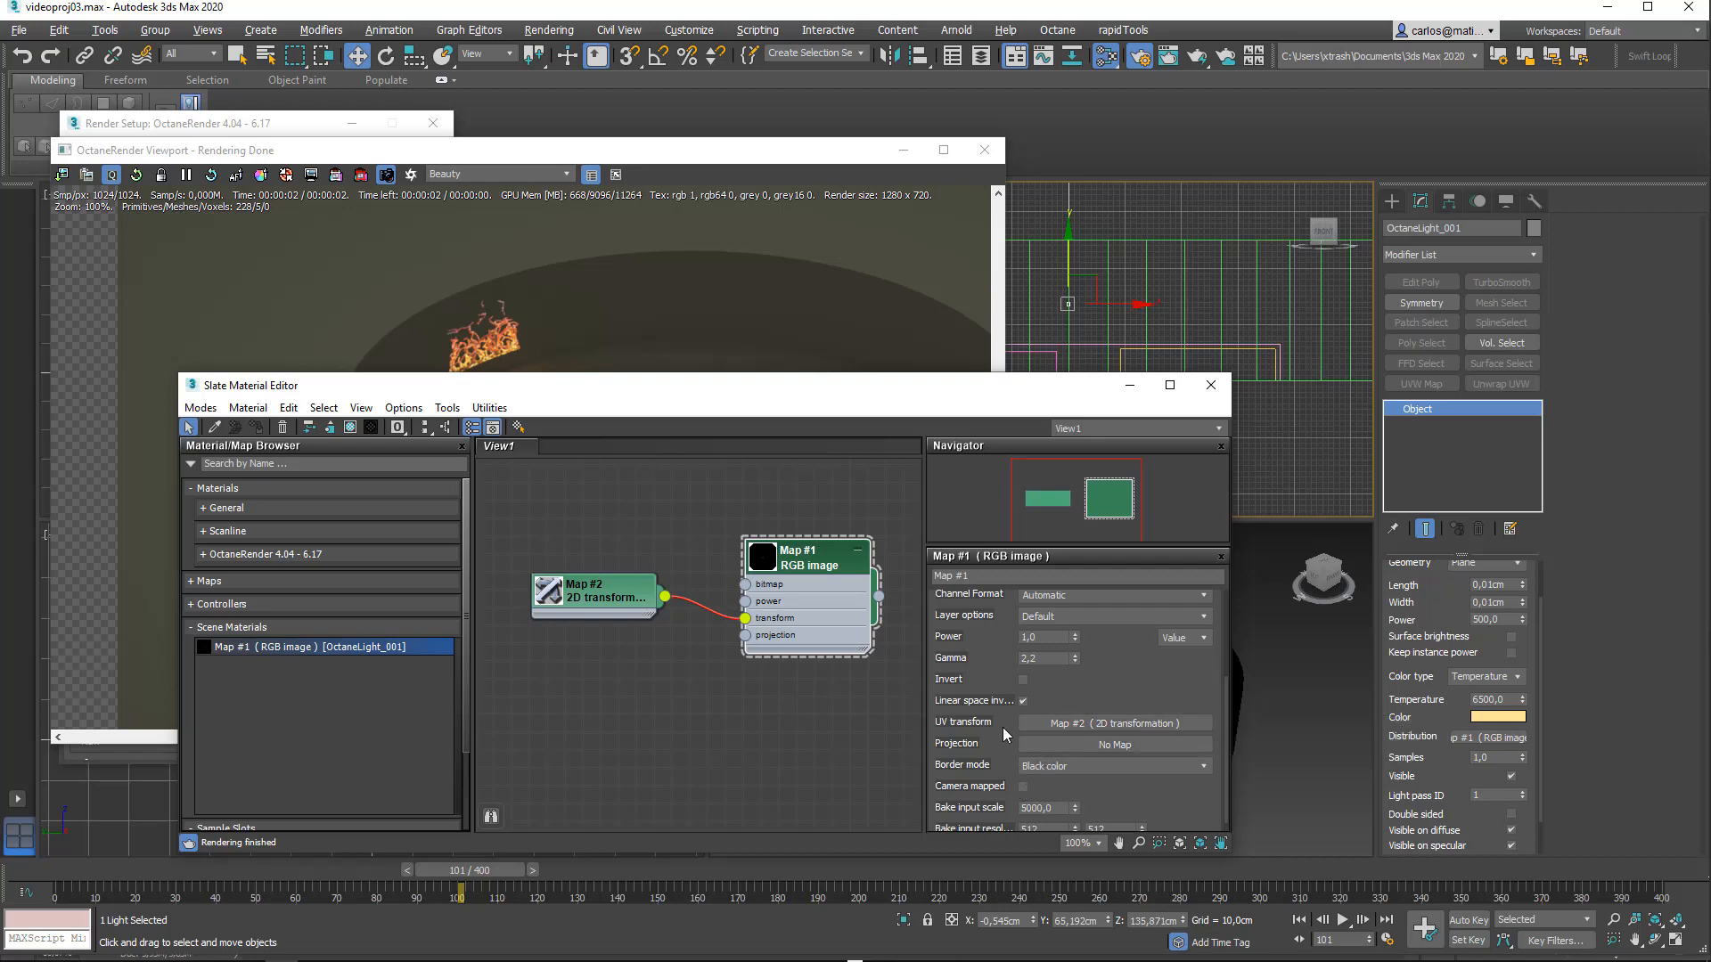
Step: Move and shrink the Octane render window clear of the material nodes, and bring the render setup window forward
{"action": "left_click_drag", "start_coordinate": [697, 142], "coordinate": [678, 123]}
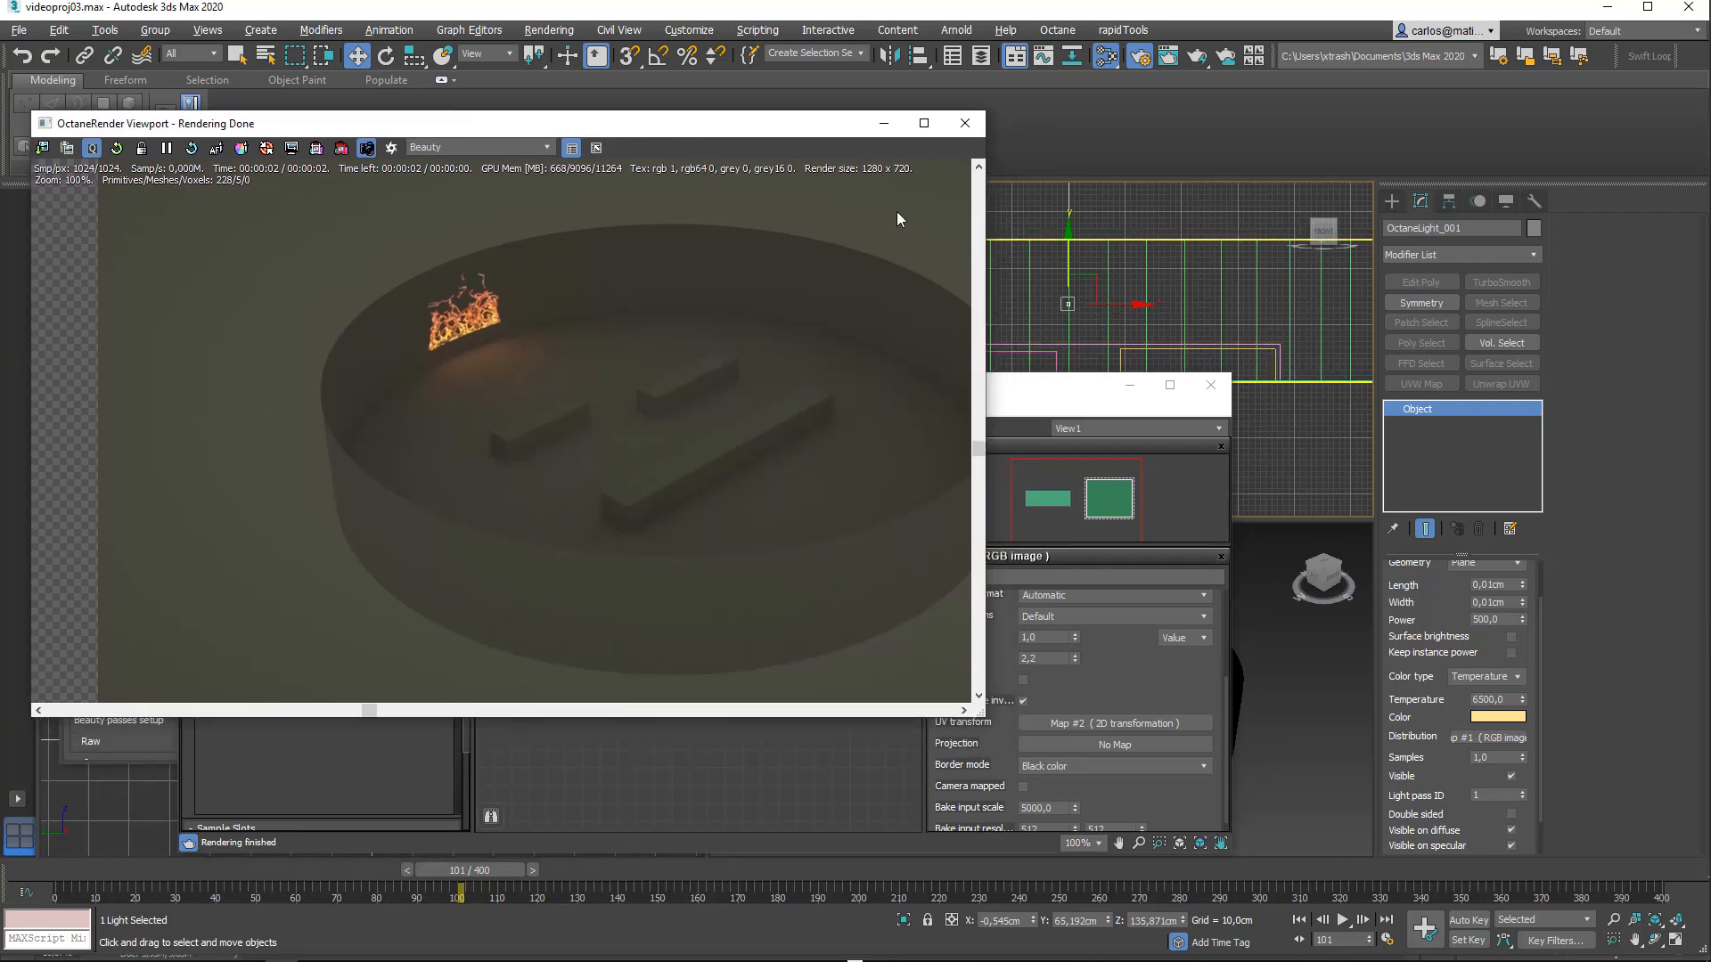
{"action": "left_click_drag", "start_coordinate": [772, 132], "coordinate": [1376, 316]}
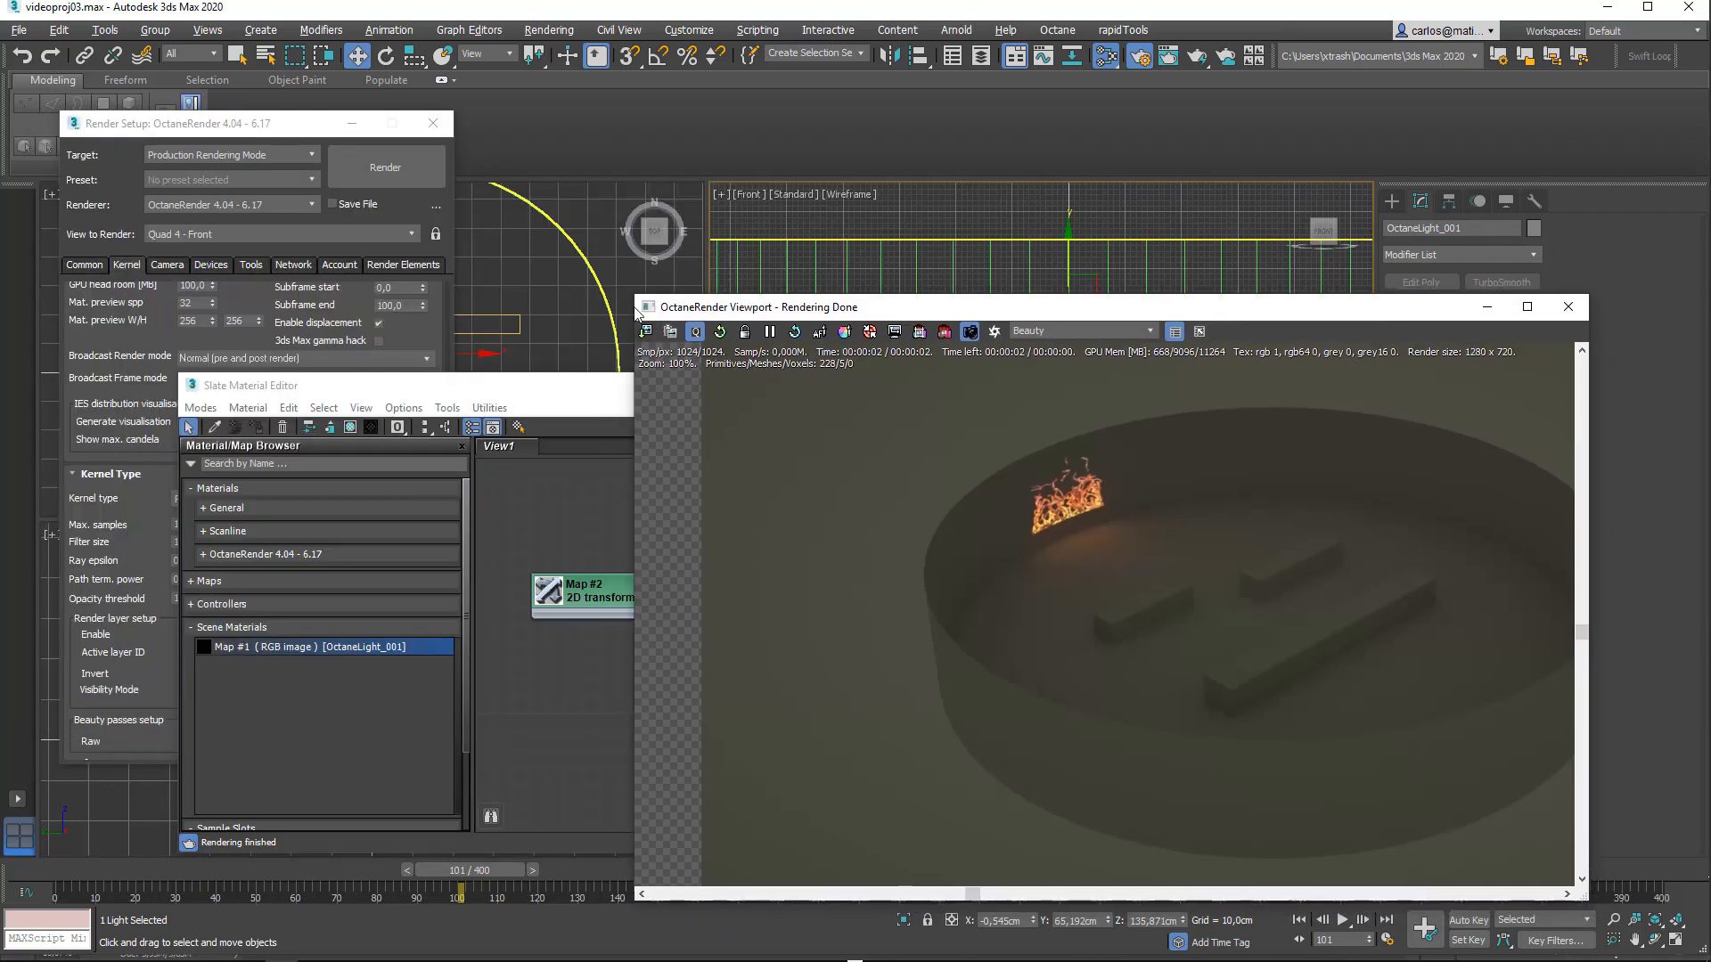
{"action": "left_click_drag", "start_coordinate": [636, 299], "coordinate": [921, 412]}
{"action": "left_click", "coordinate": [433, 123]}
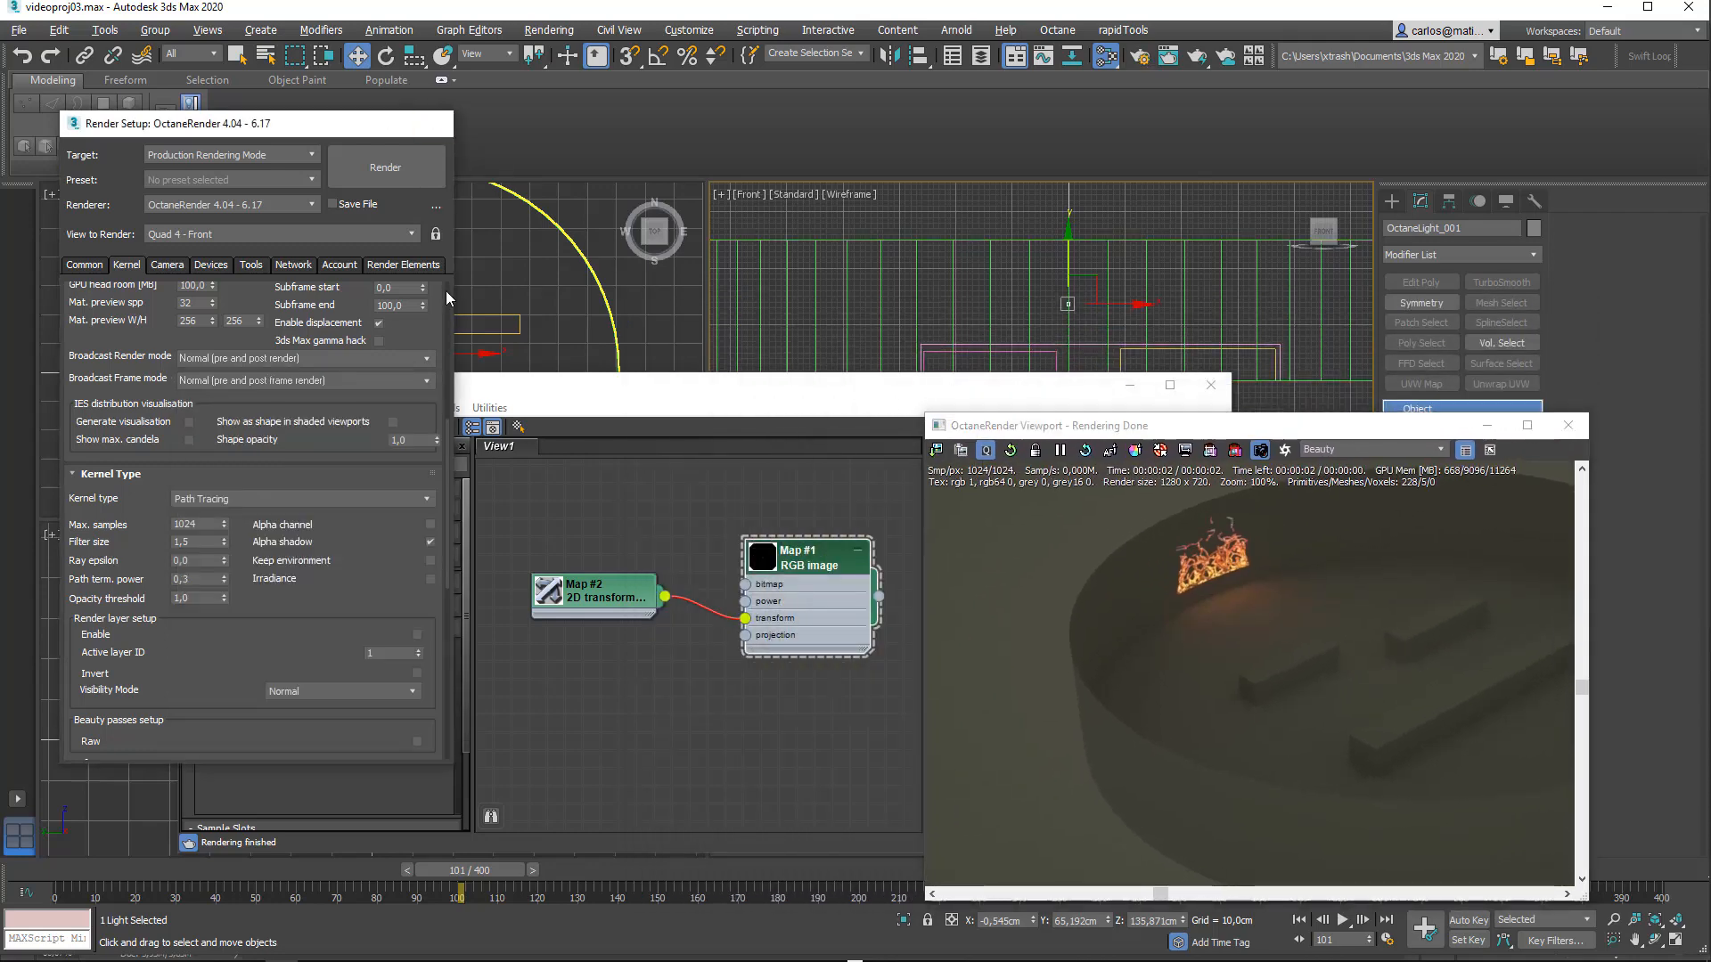
Step: Narrow the Slate Material Editor and its map browser below the Top view, keeping the Map #1 node in sight
{"action": "scroll", "coordinate": [420, 326], "scroll_direction": "down", "scroll_amount": 3}
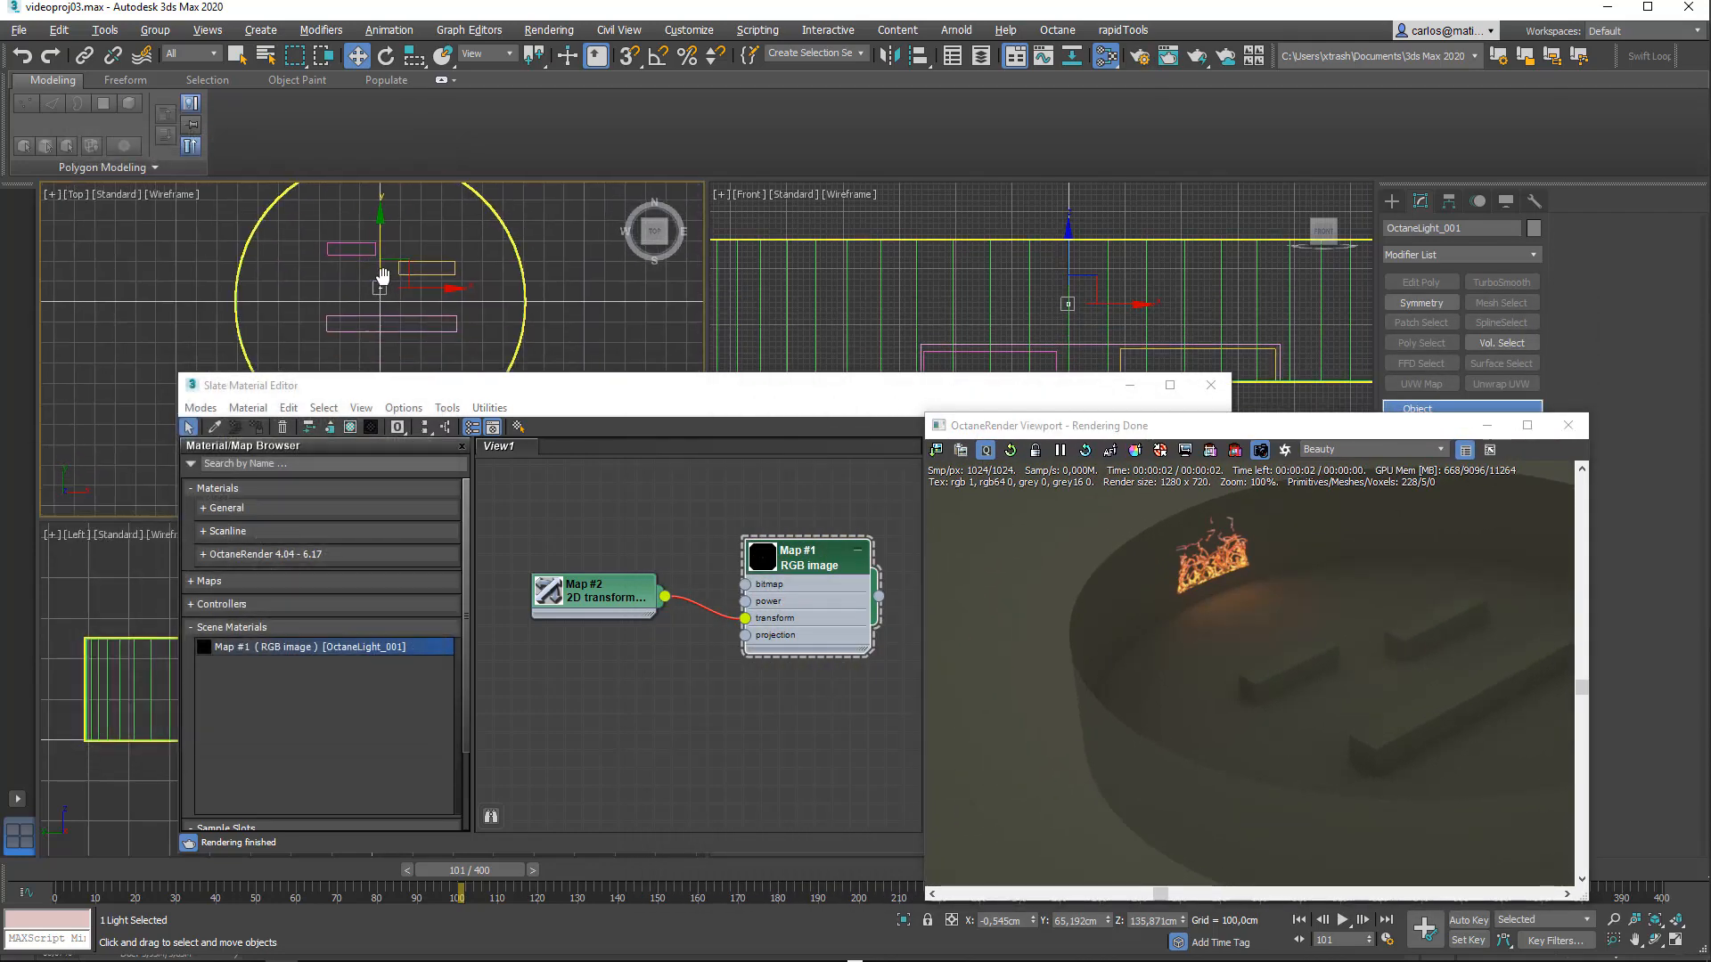
{"action": "left_click_drag", "start_coordinate": [487, 378], "coordinate": [410, 474]}
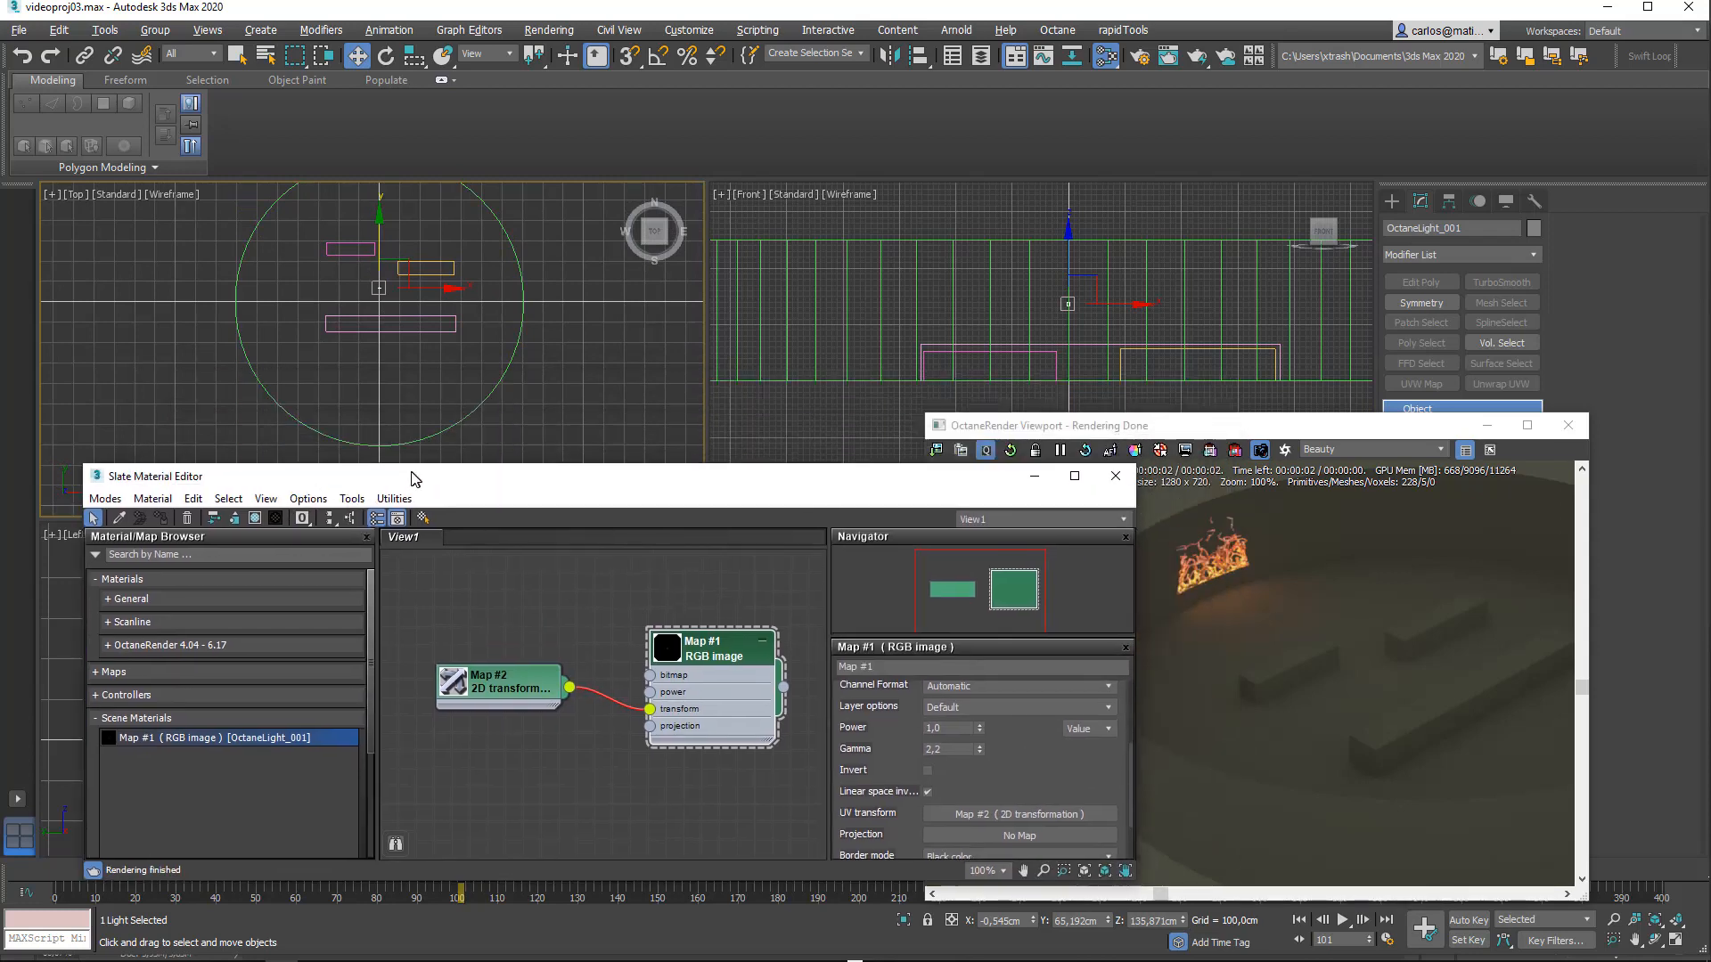
{"action": "left_click_drag", "start_coordinate": [1136, 709], "coordinate": [911, 704]}
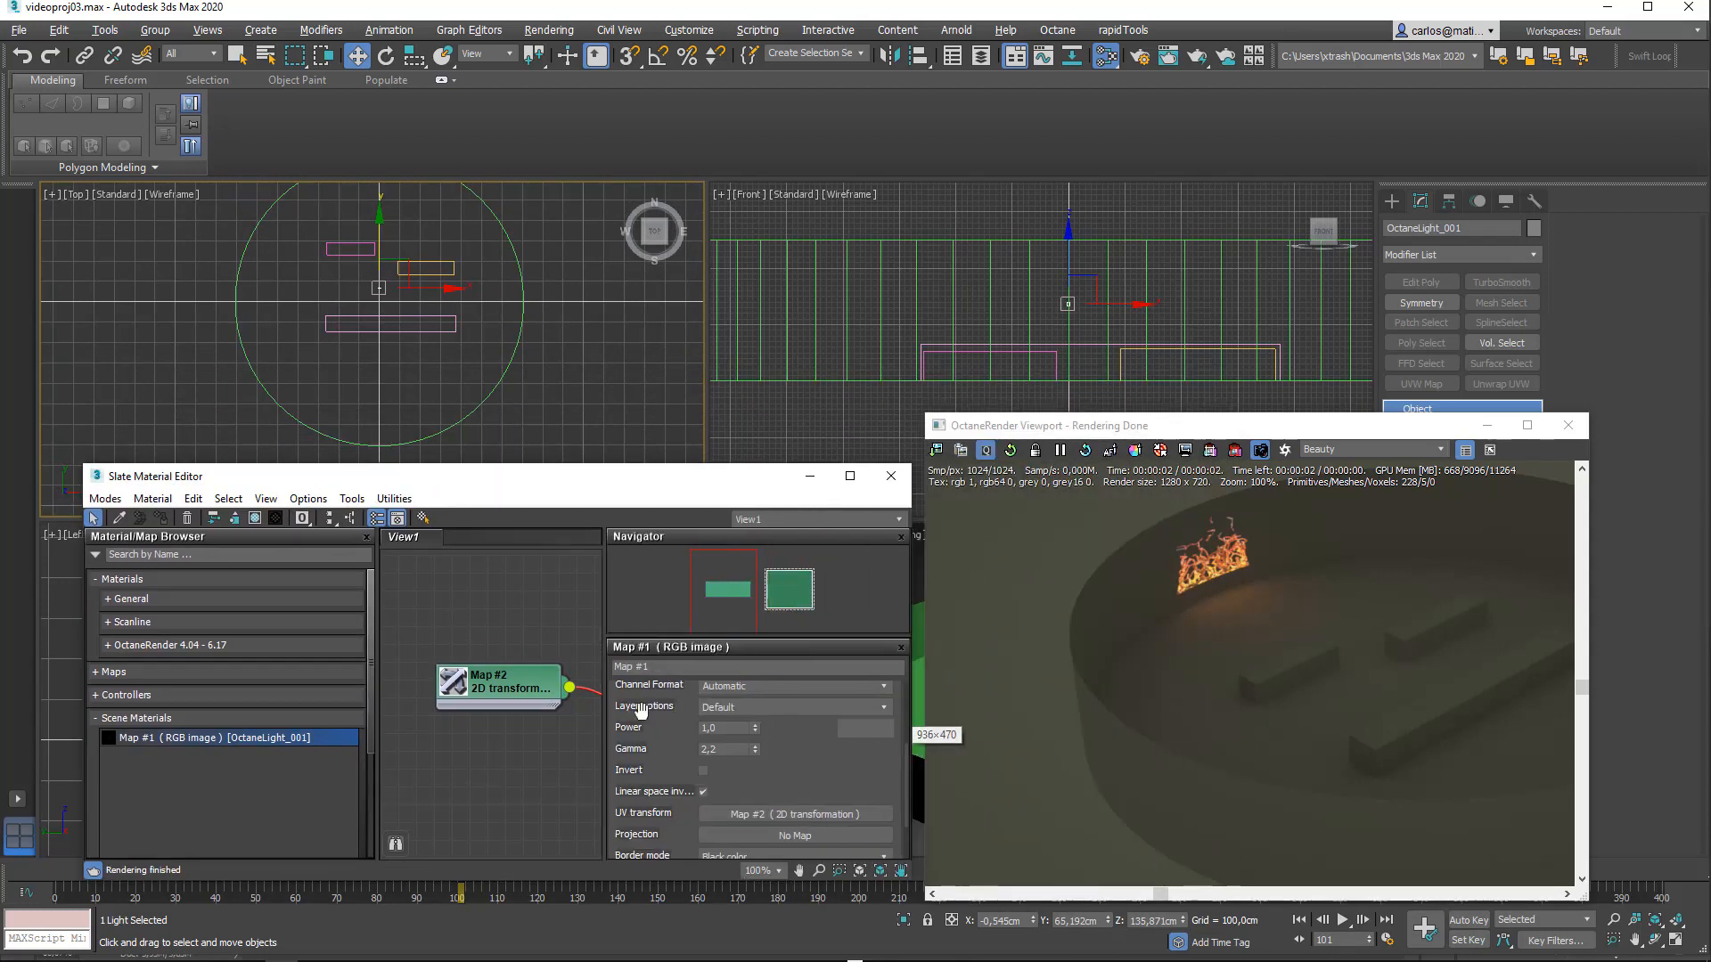
{"action": "left_click_drag", "start_coordinate": [377, 690], "coordinate": [266, 692]}
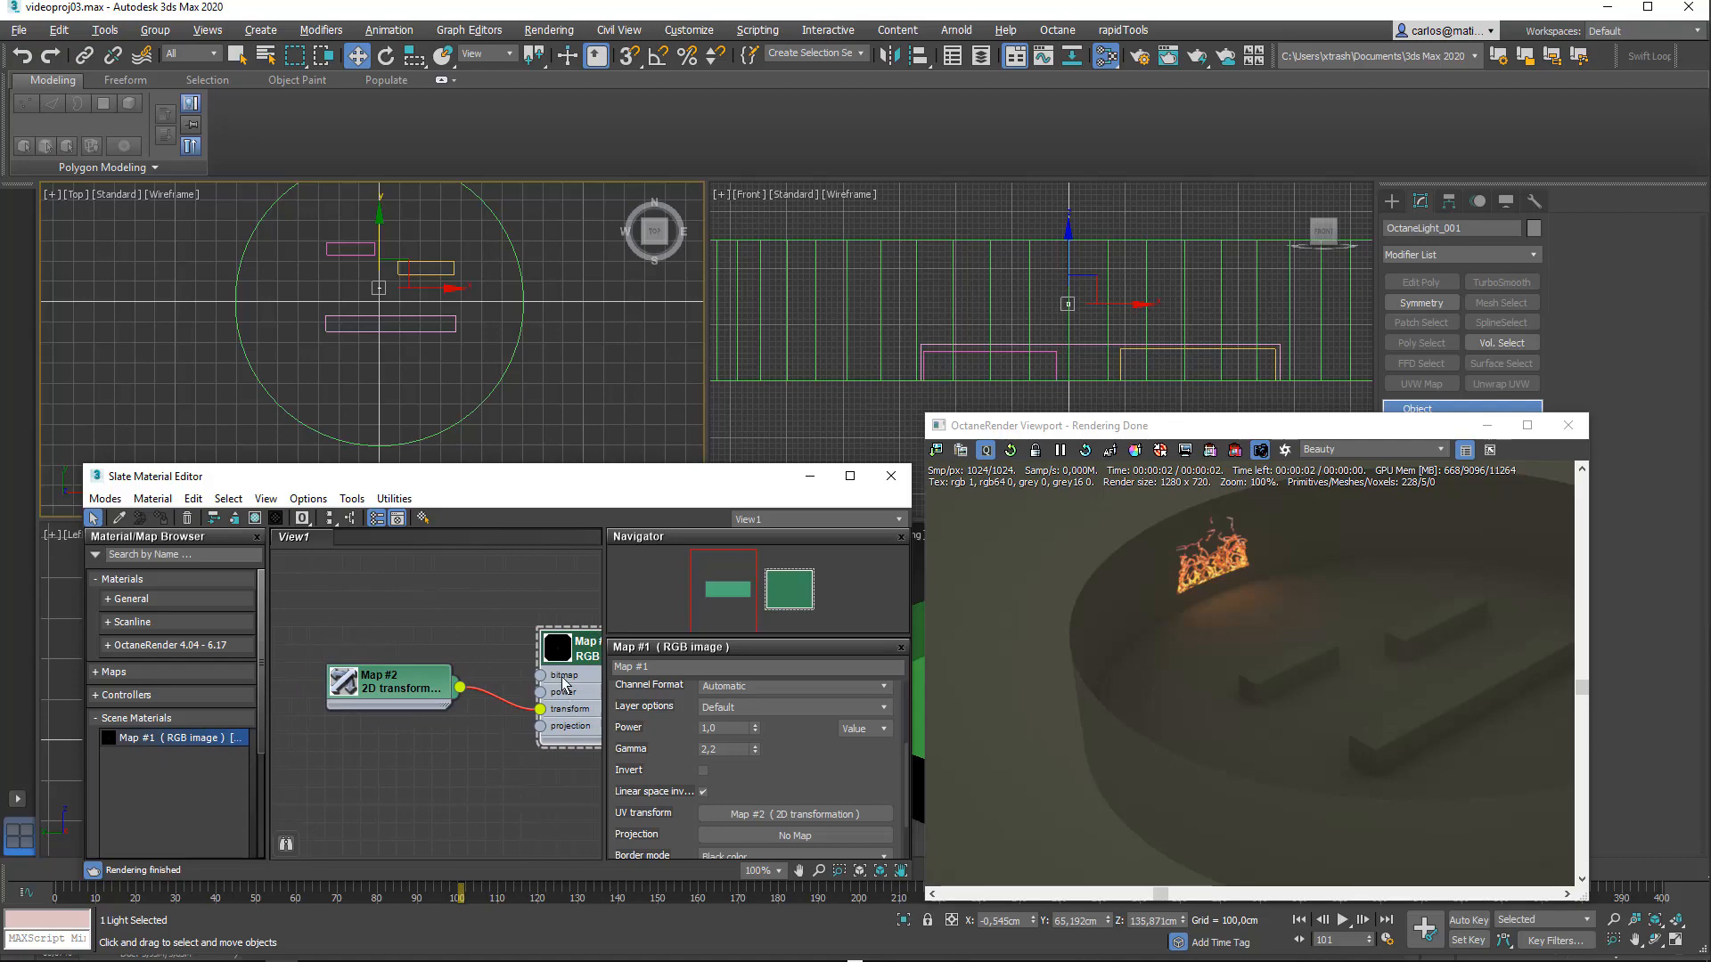
{"action": "middle_click_drag", "start_coordinate": [539, 600], "coordinate": [393, 605]}
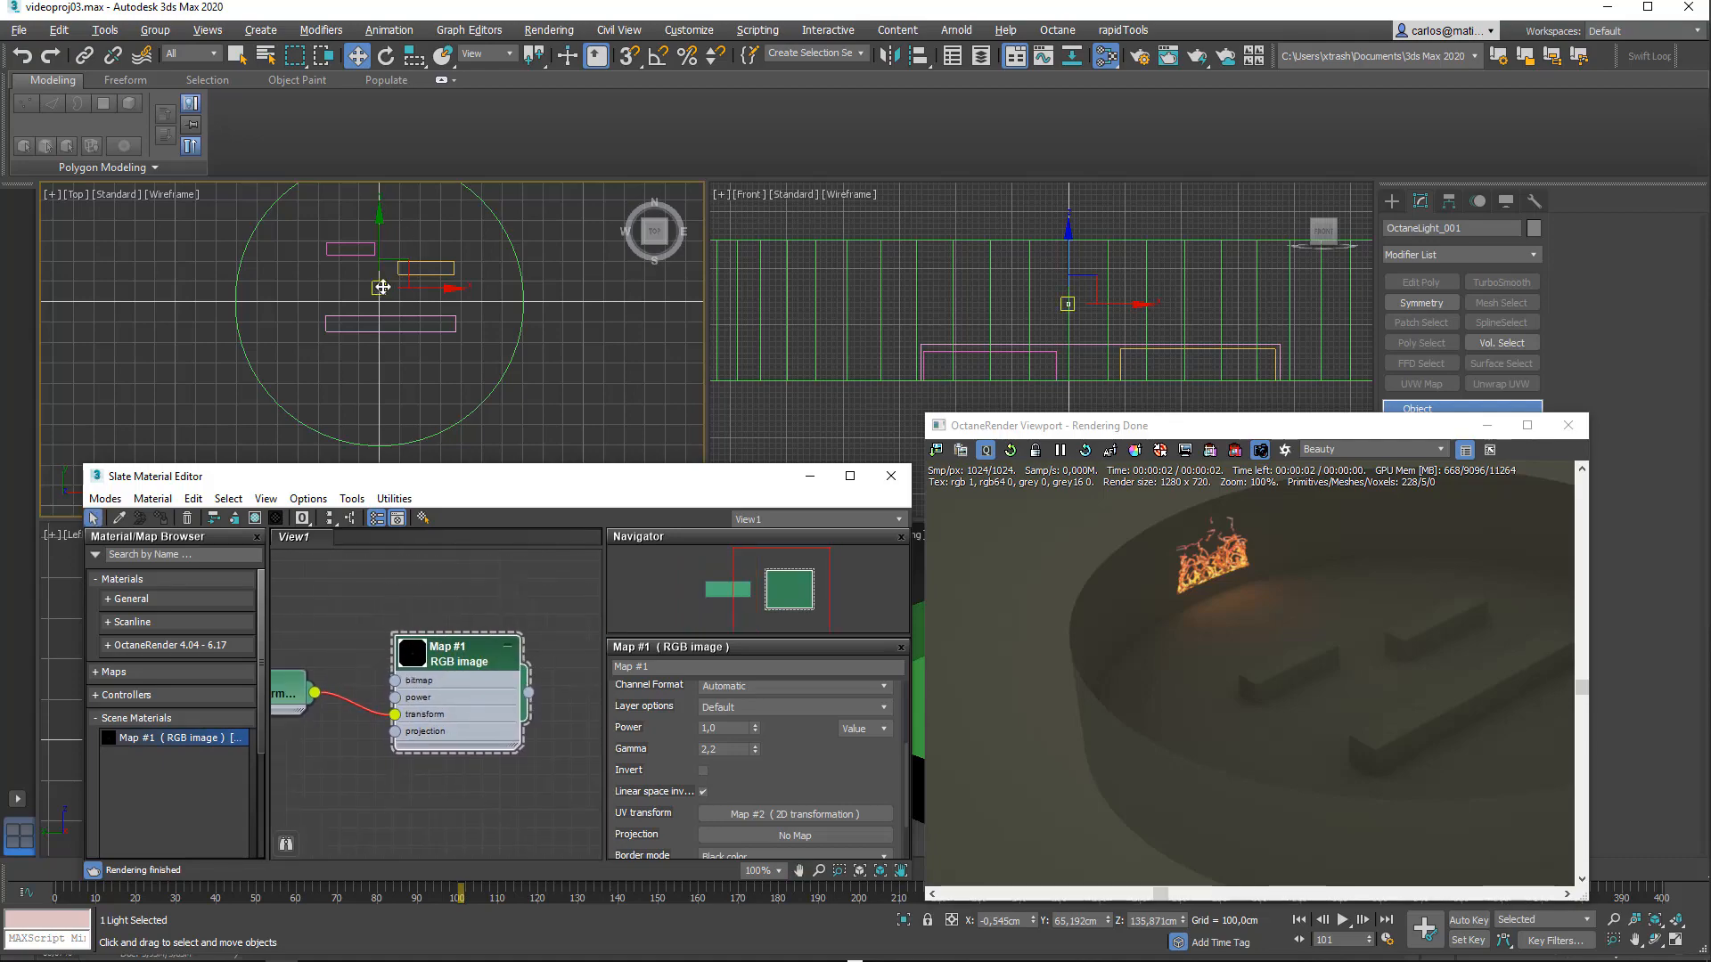
Step: Move the light in the Top view to Y about -411 cm, and reposition and enlarge the Octane render window
{"action": "left_click_drag", "start_coordinate": [382, 247], "coordinate": [380, 352]}
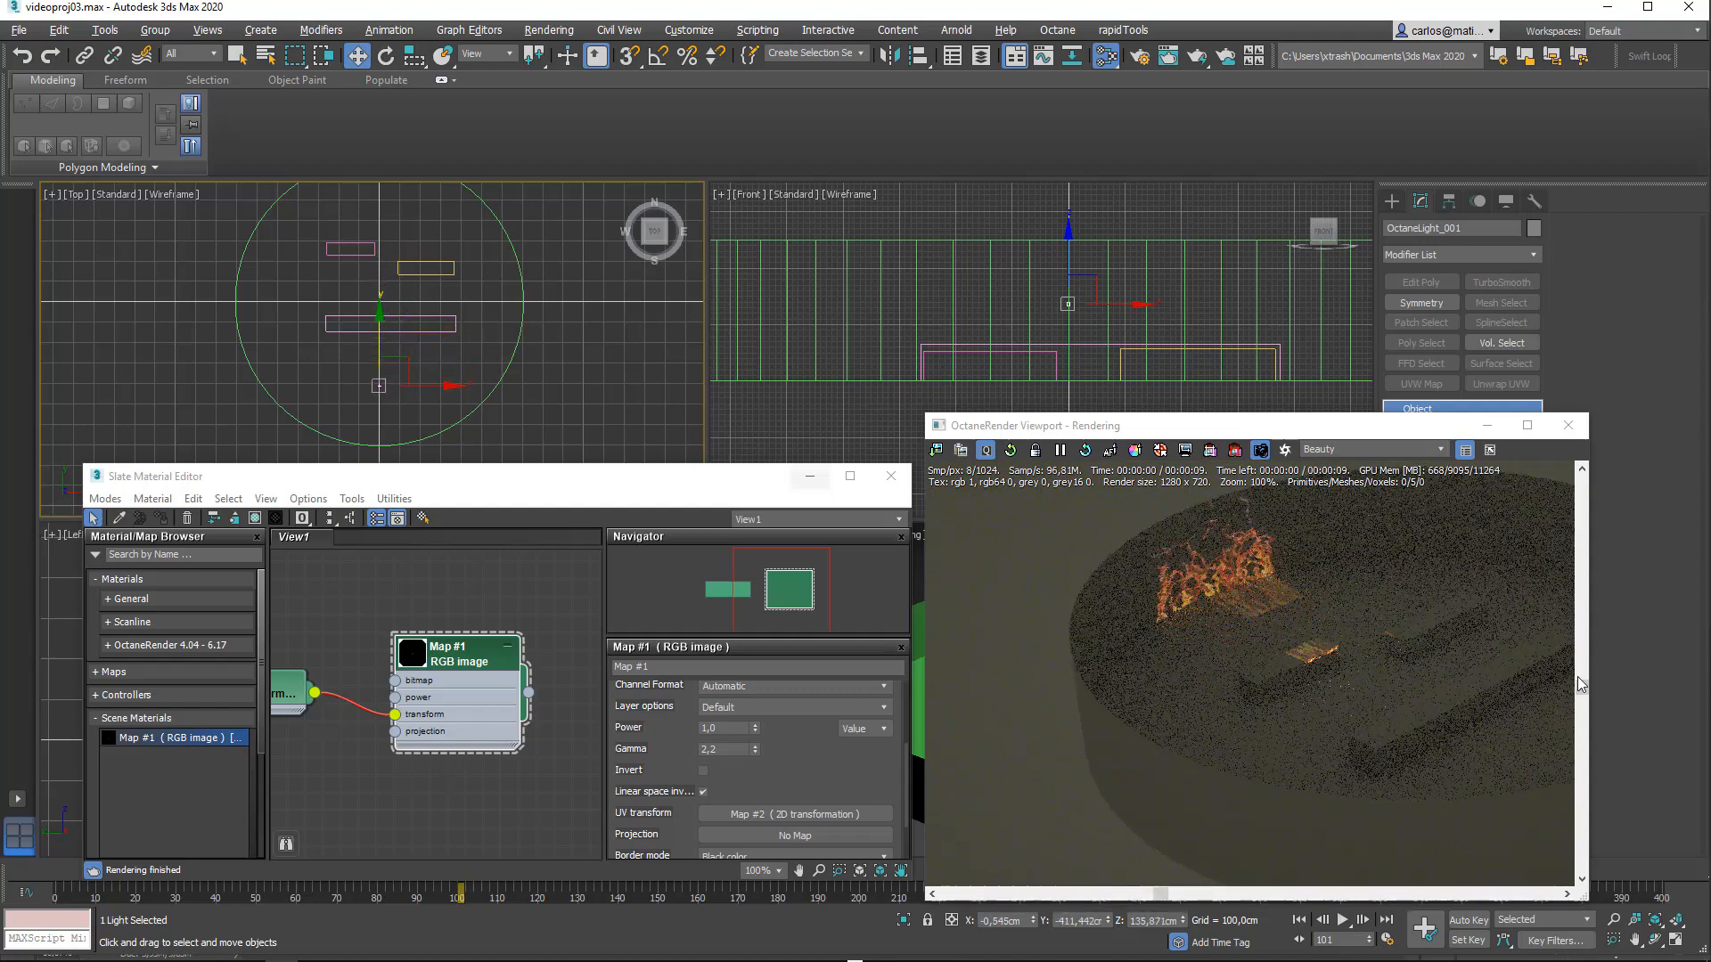
{"action": "left_click_drag", "start_coordinate": [1159, 425], "coordinate": [889, 279]}
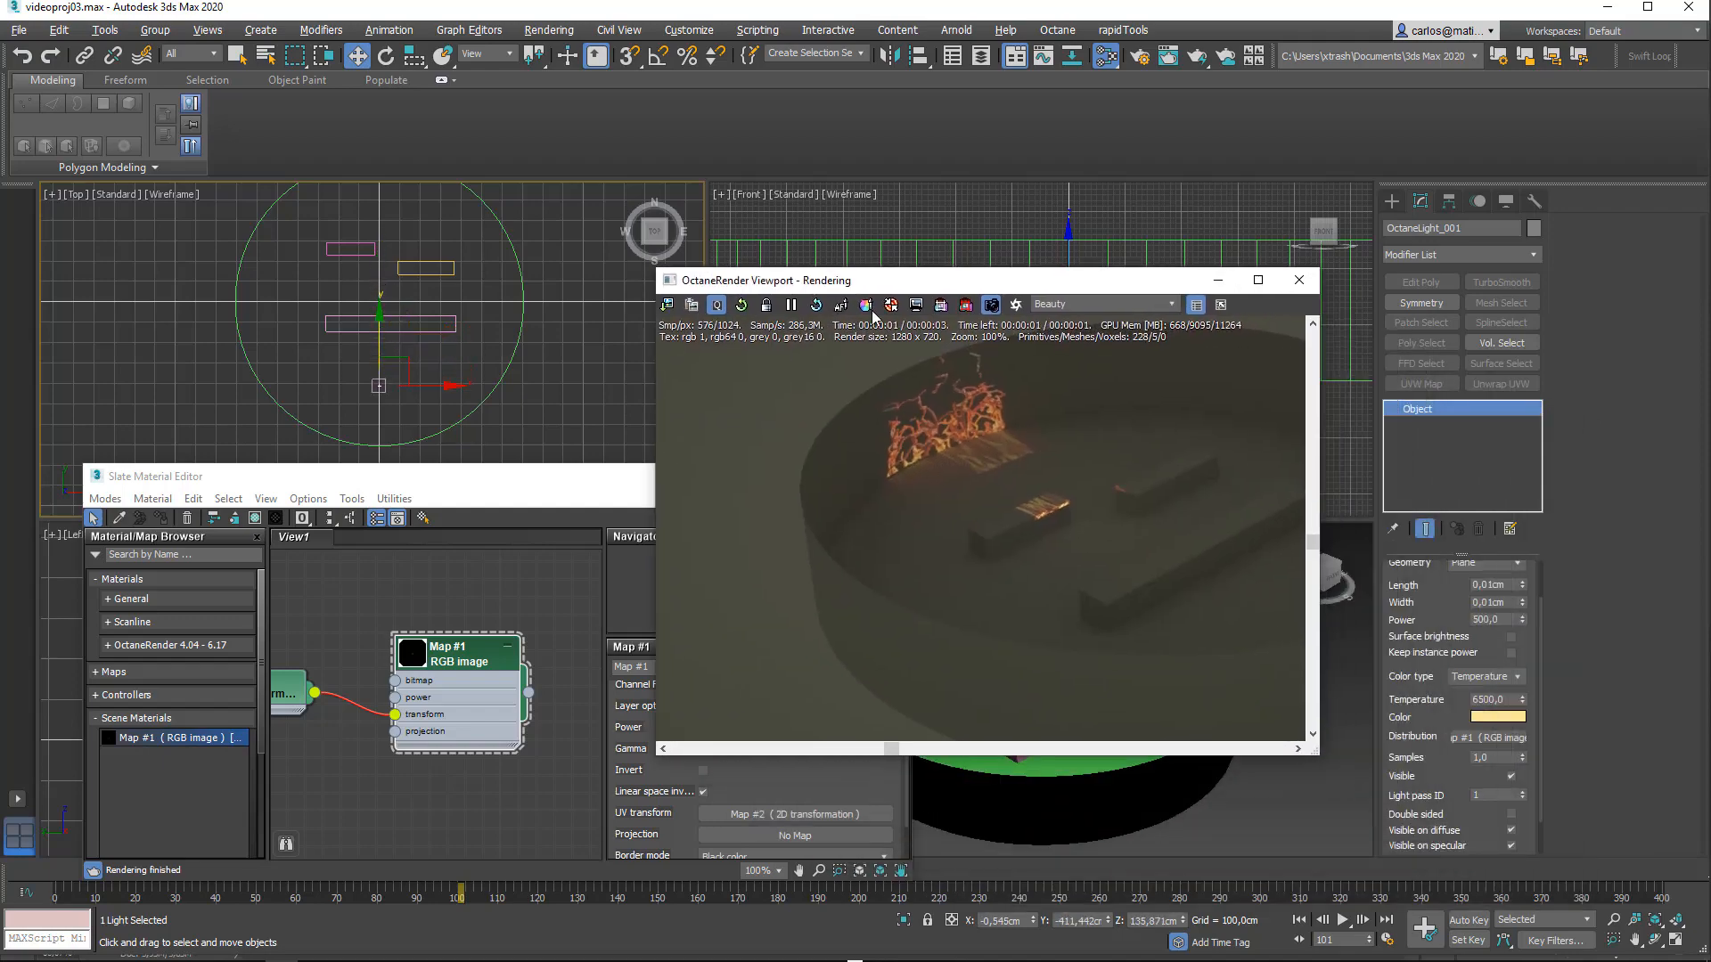
{"action": "left_click_drag", "start_coordinate": [1306, 751], "coordinate": [1459, 849]}
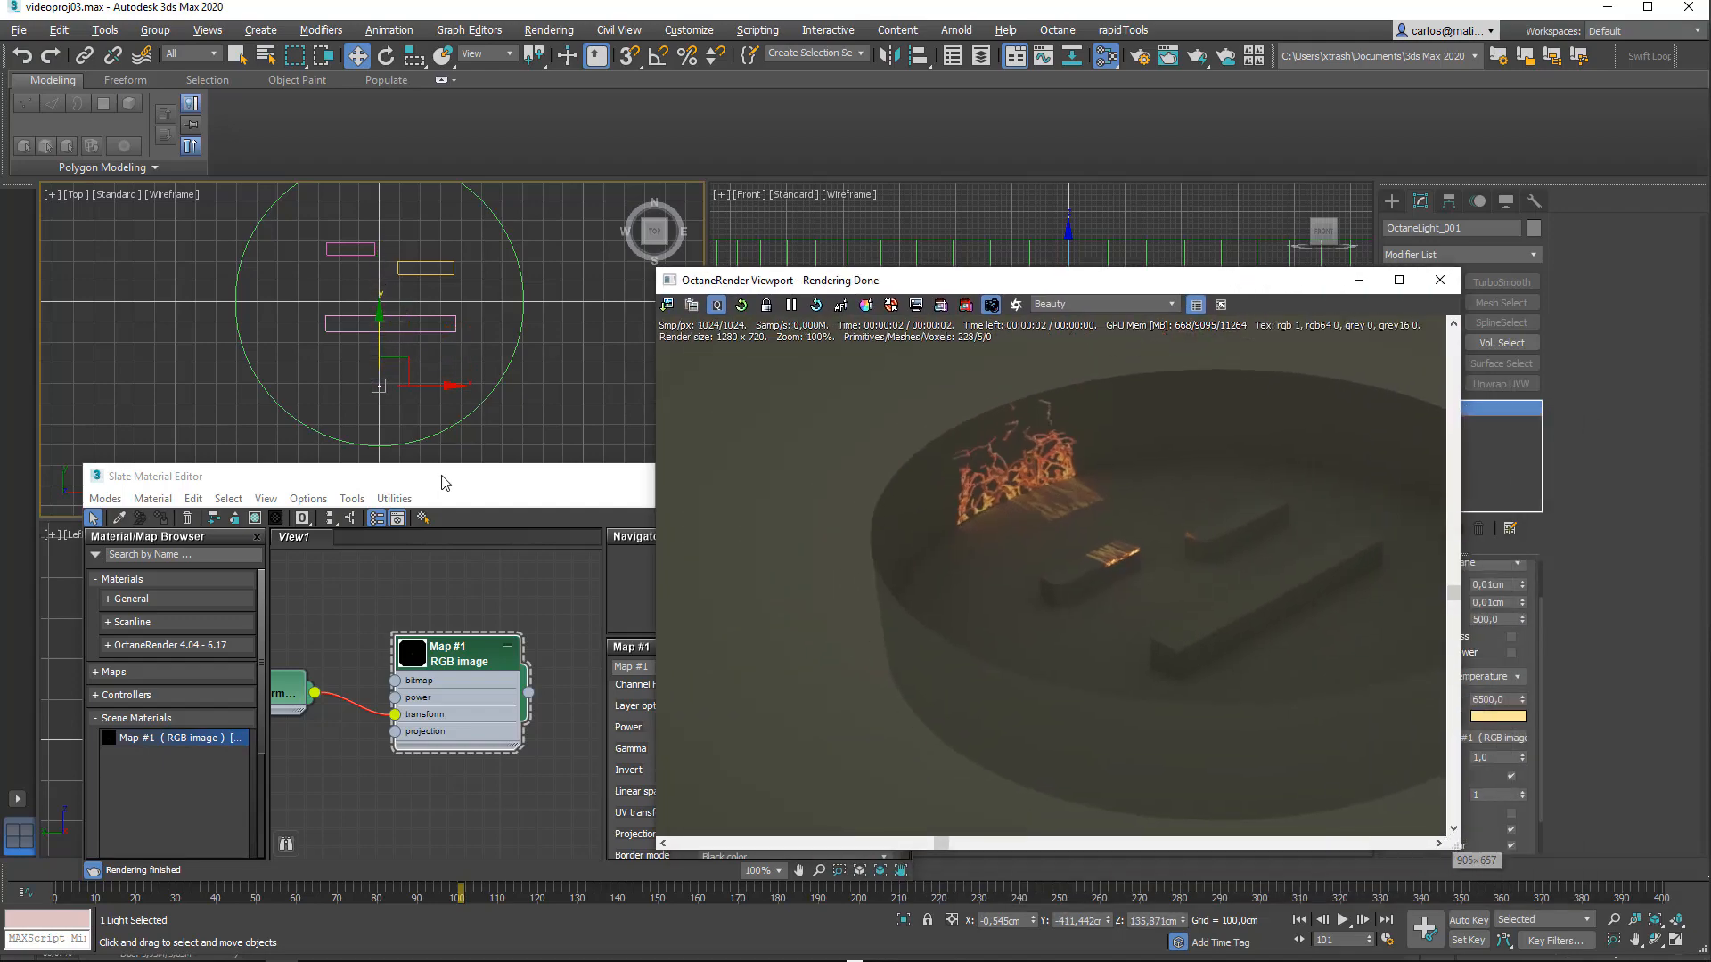
Step: Move the light about 886 cm along Y toward the back wall, and pull it back to Y about -128 cm
{"action": "left_click_drag", "start_coordinate": [380, 348], "coordinate": [383, 161]}
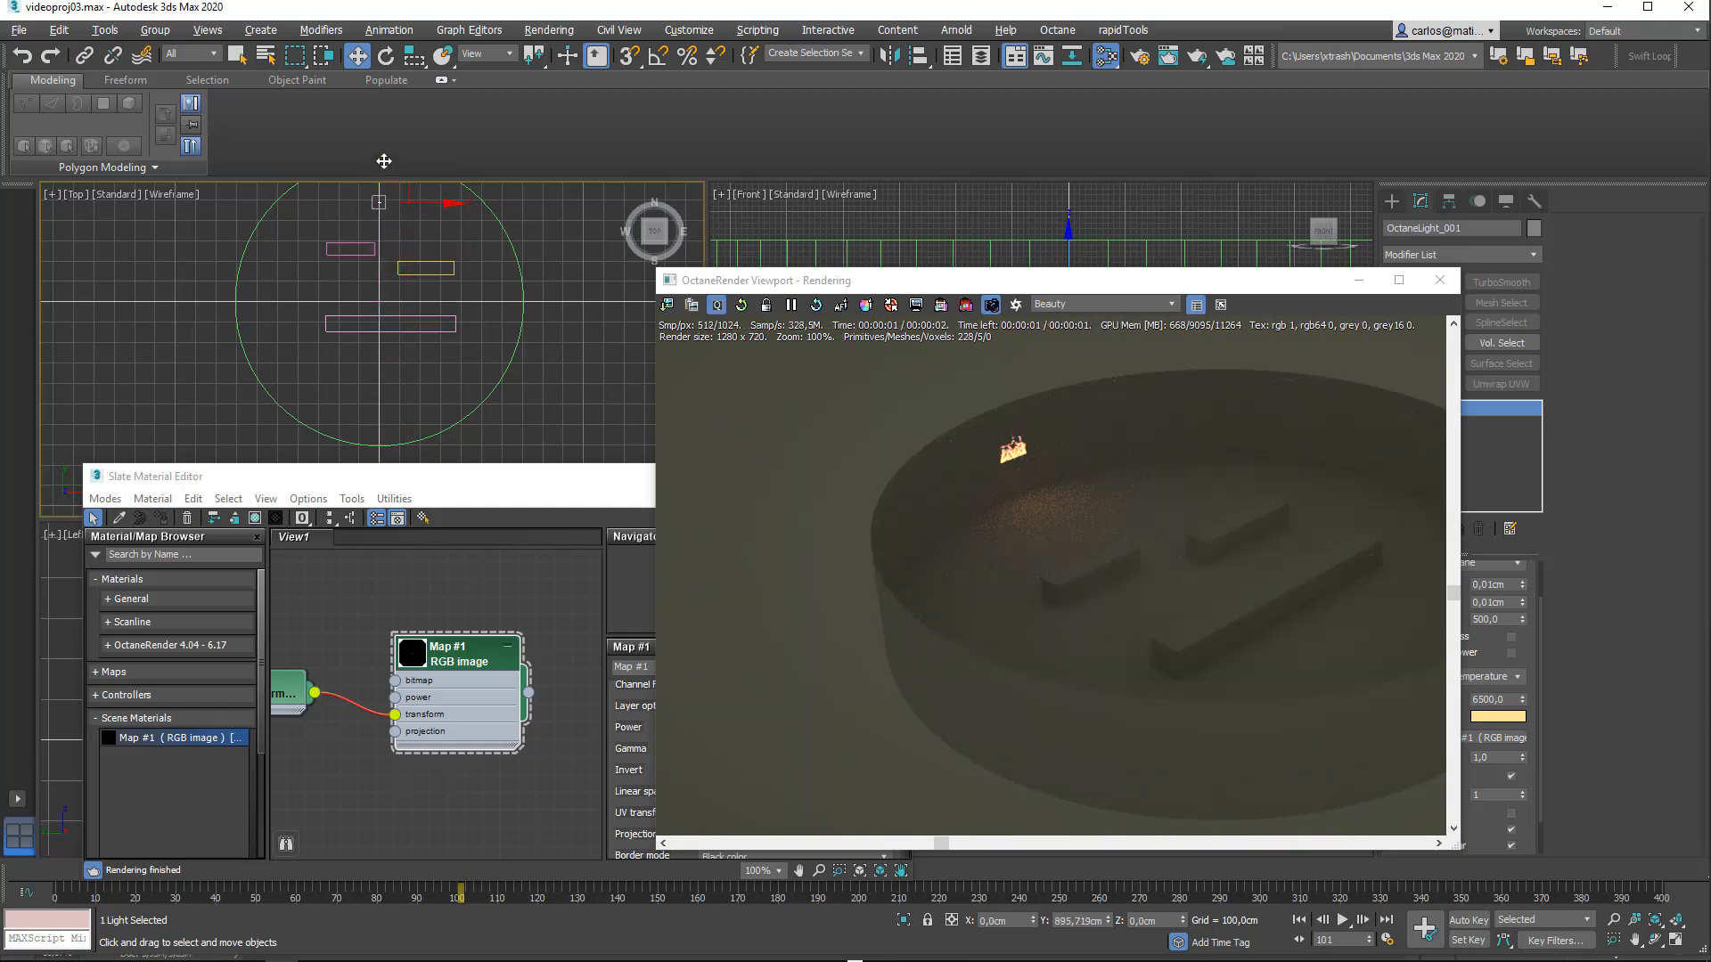
{"action": "middle_click_drag", "start_coordinate": [375, 305], "coordinate": [369, 394]}
{"action": "left_click_drag", "start_coordinate": [376, 241], "coordinate": [374, 368]}
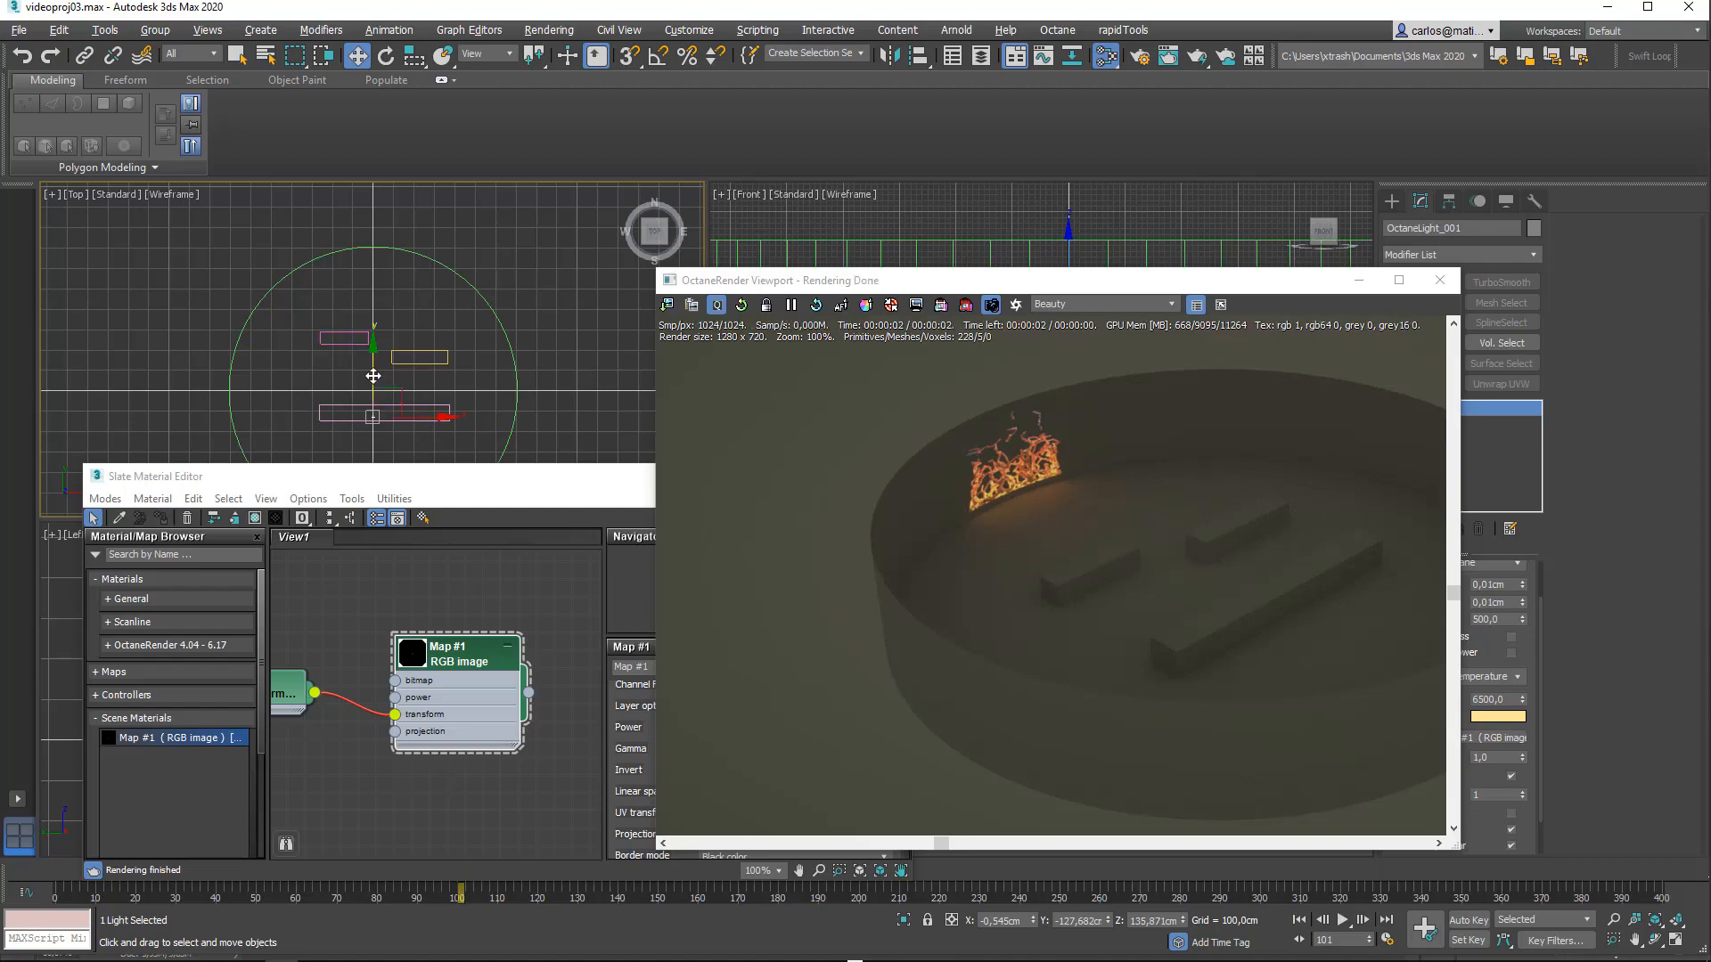
Step: Move the light to about X -297 cm, Y -4 cm, and shift the render window and perspective view to frame the whole cylinder
{"action": "left_click_drag", "start_coordinate": [372, 375], "coordinate": [340, 395]}
{"action": "left_click_drag", "start_coordinate": [1053, 243], "coordinate": [984, 121]}
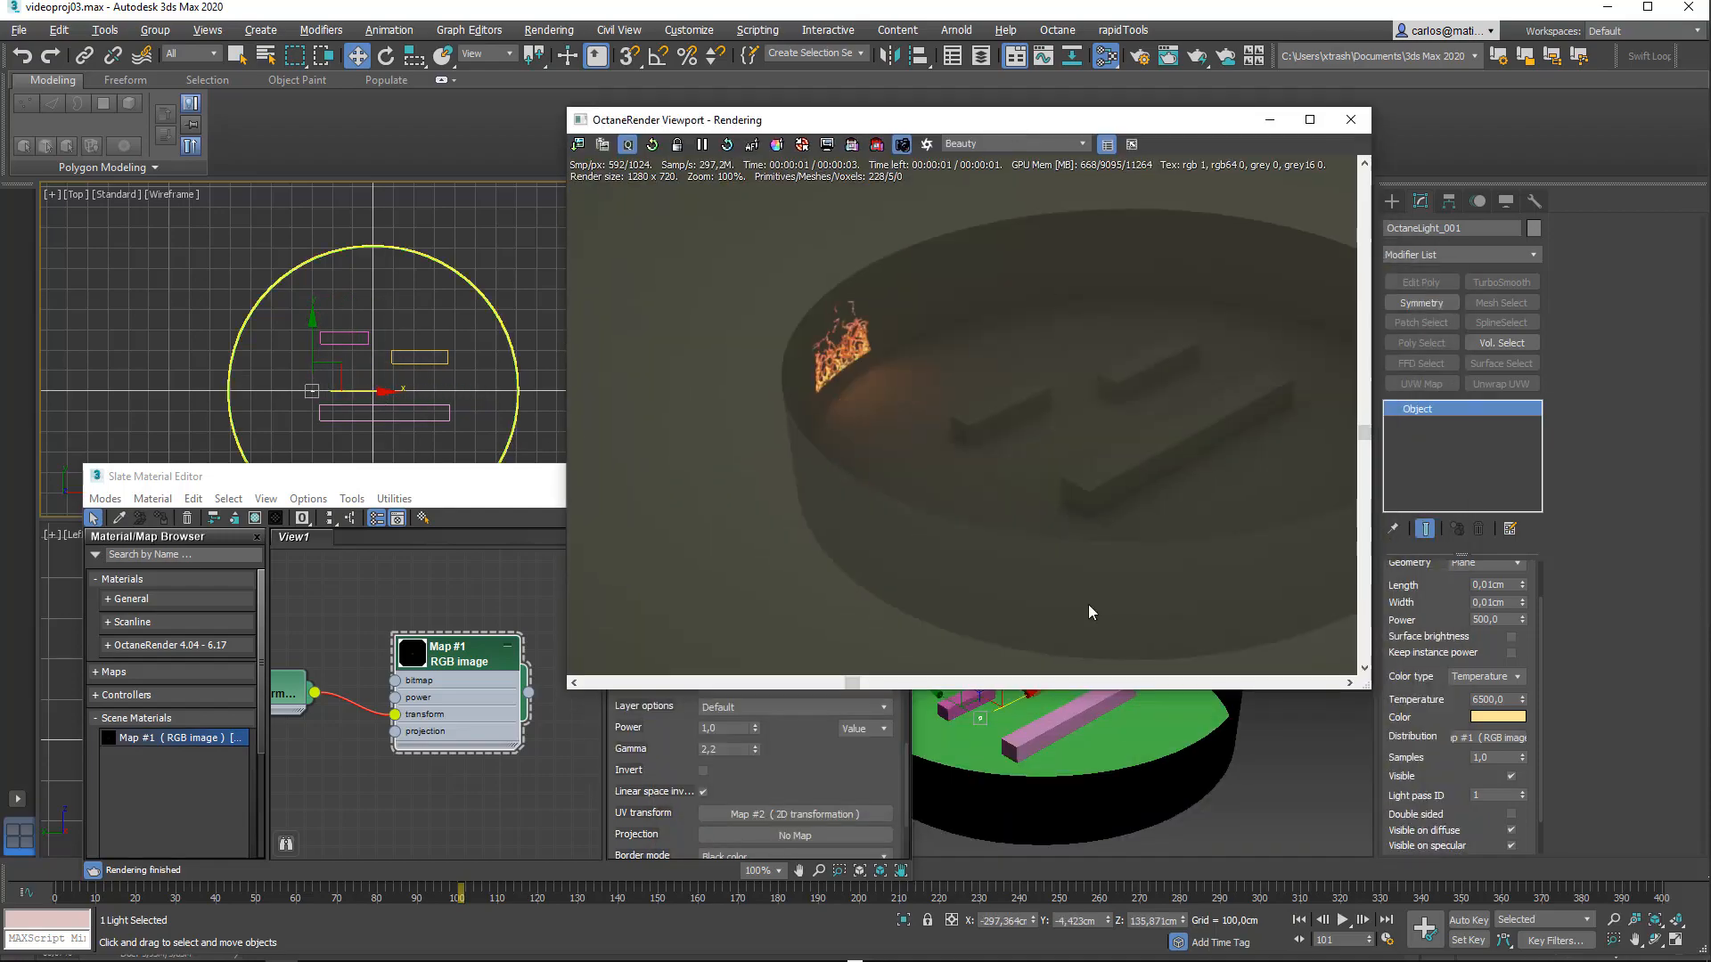
{"action": "middle_click_drag", "start_coordinate": [1146, 787], "coordinate": [1048, 790]}
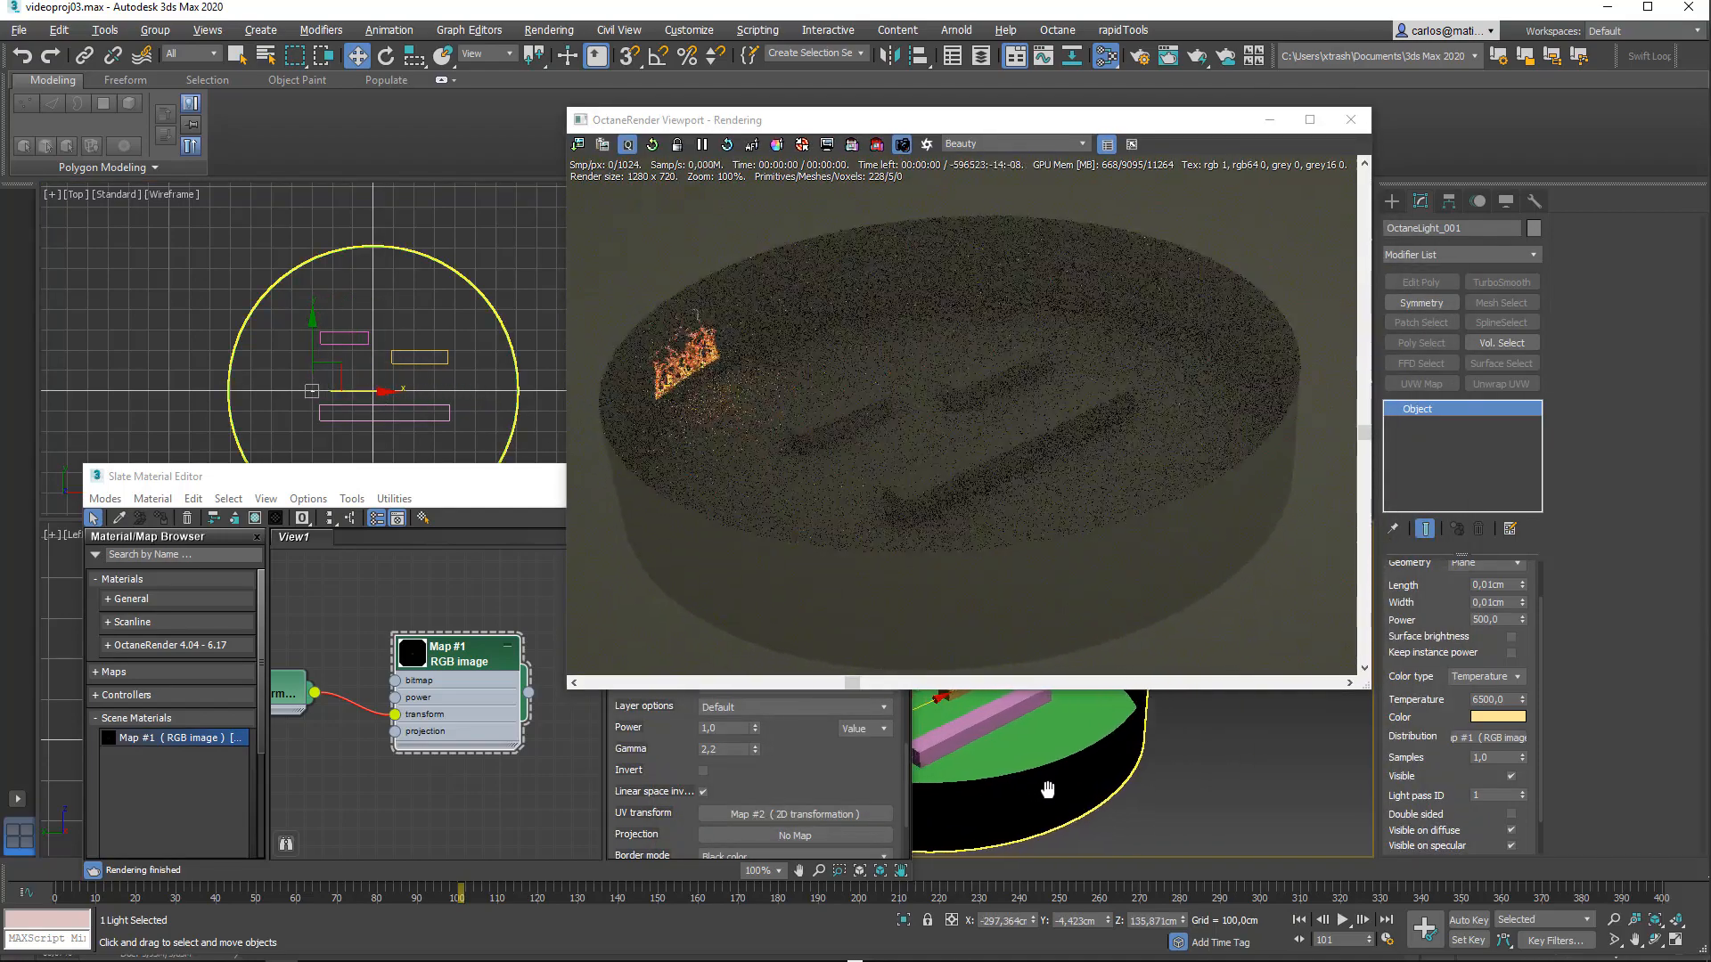
Step: Move the light along X to about 0 cm in the Top view
{"action": "left_click", "coordinate": [341, 380]}
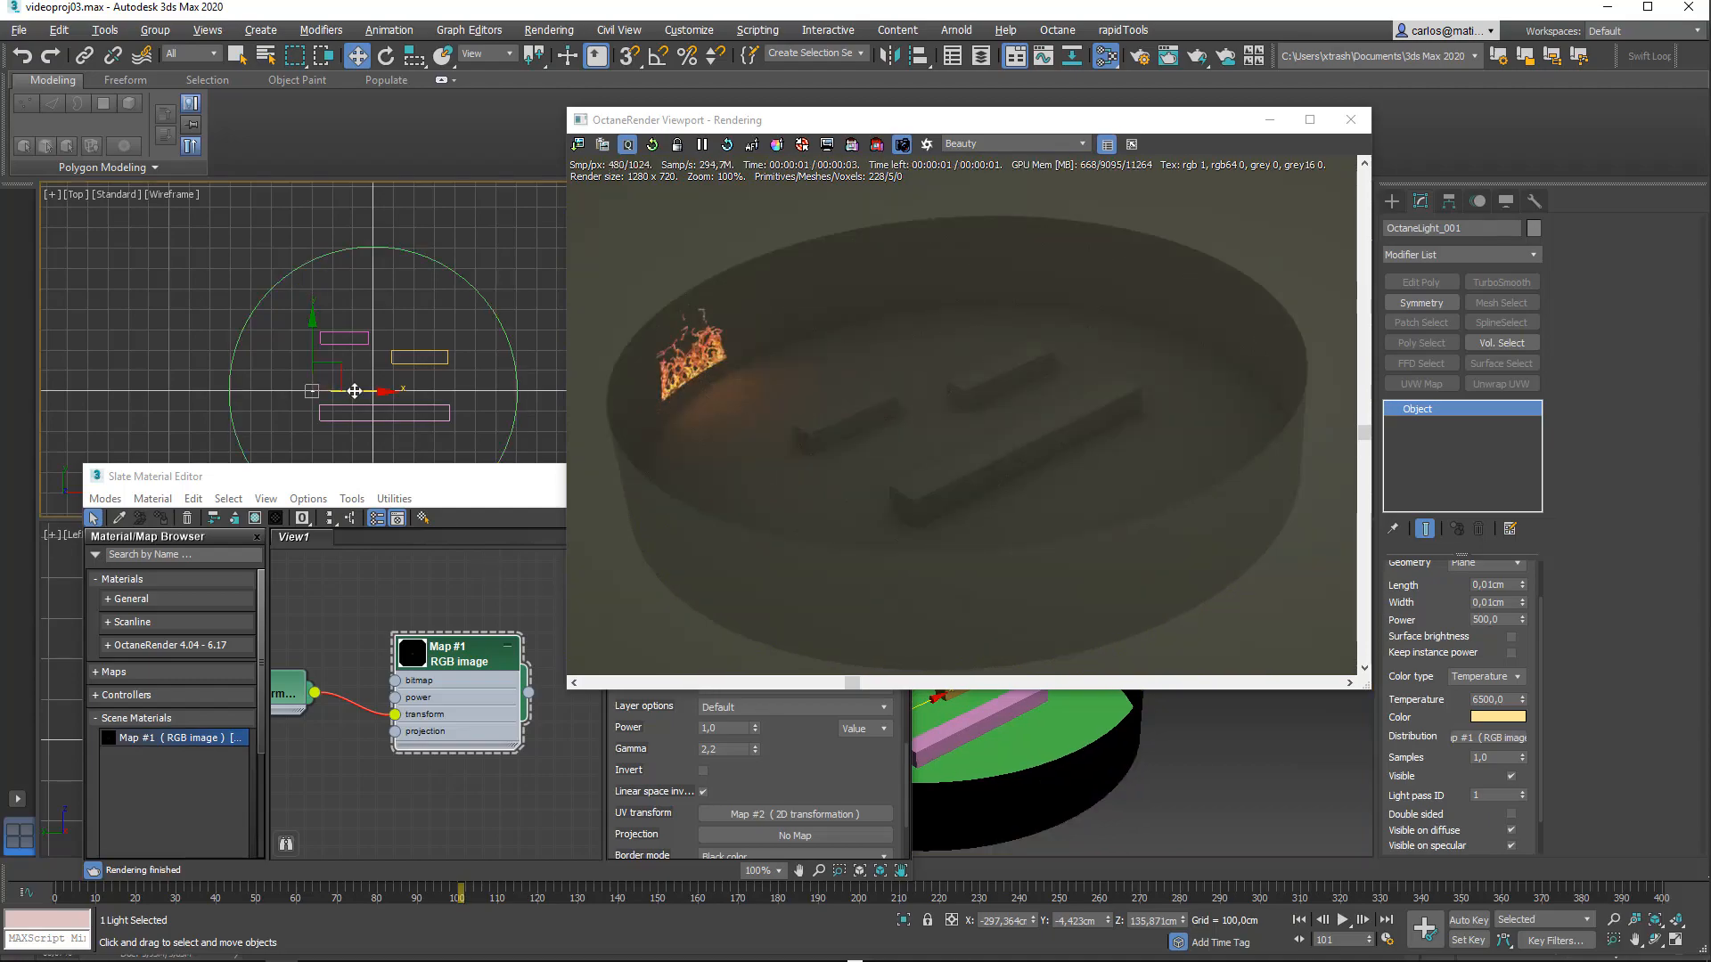
{"action": "left_click_drag", "start_coordinate": [355, 391], "coordinate": [415, 400]}
{"action": "scroll", "coordinate": [346, 394], "scroll_direction": "up", "scroll_amount": 5}
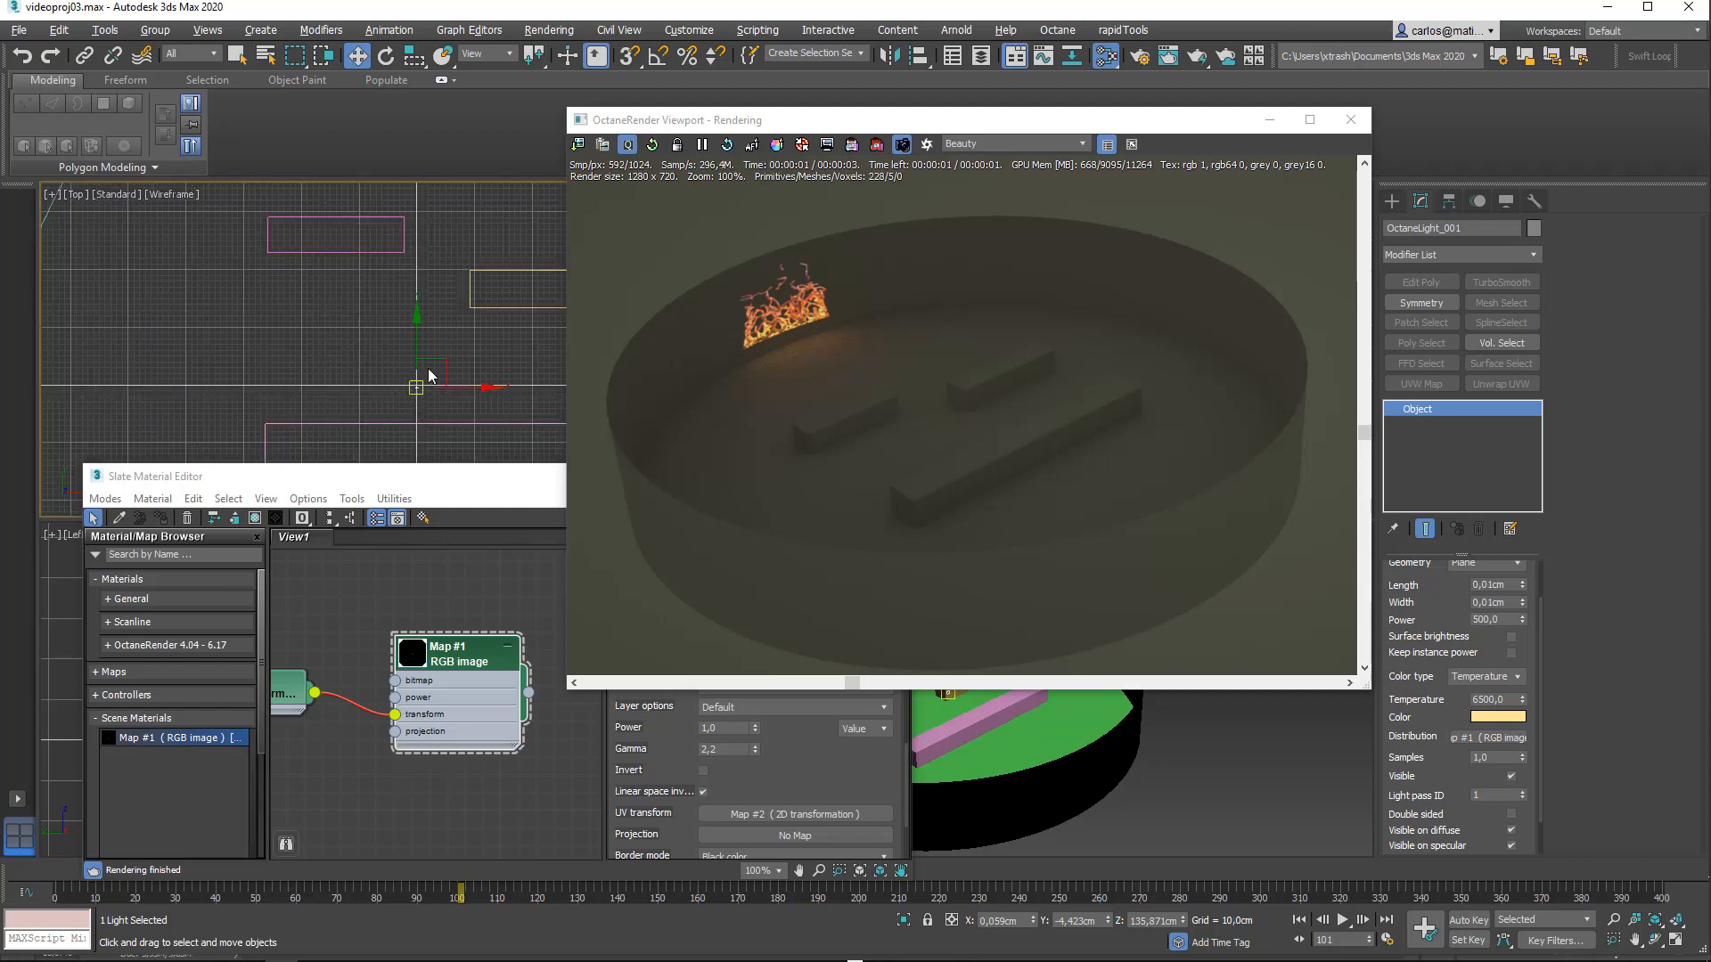
Step: Turn on angle snap and try rotating the light about its vertical axis in the Top view
{"action": "key", "text": "e"}
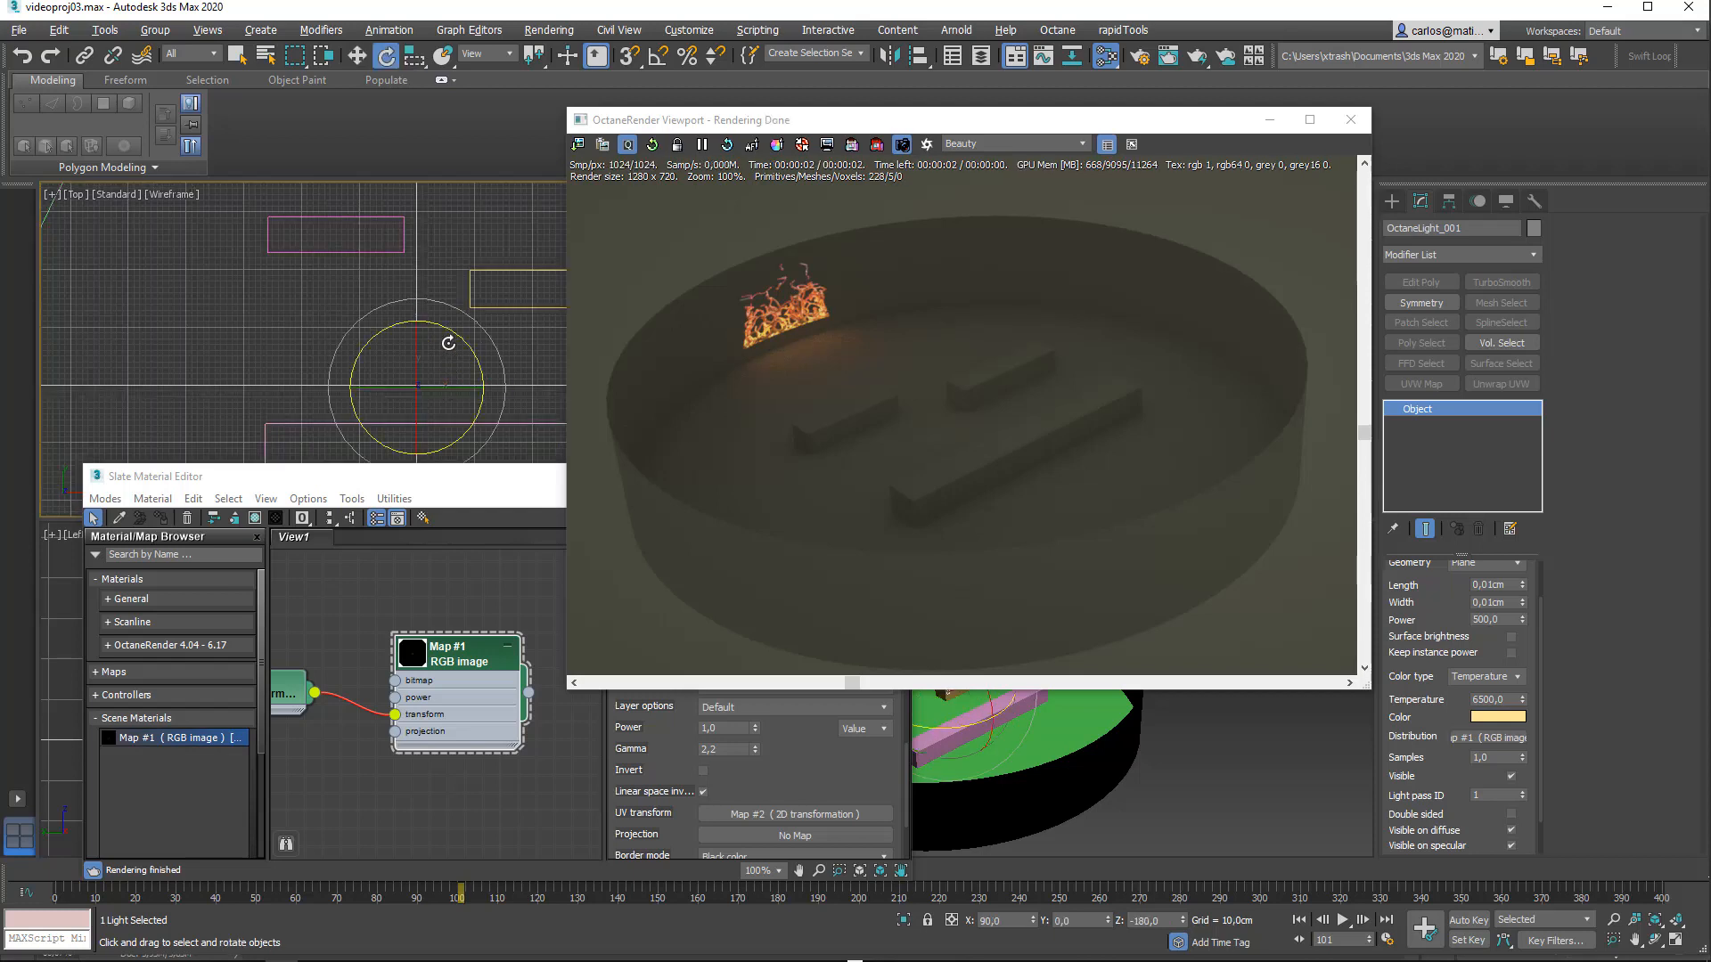
{"action": "key", "text": "a"}
{"action": "left_click_drag", "start_coordinate": [443, 323], "coordinate": [514, 397]}
{"action": "right_click", "coordinate": [514, 397]}
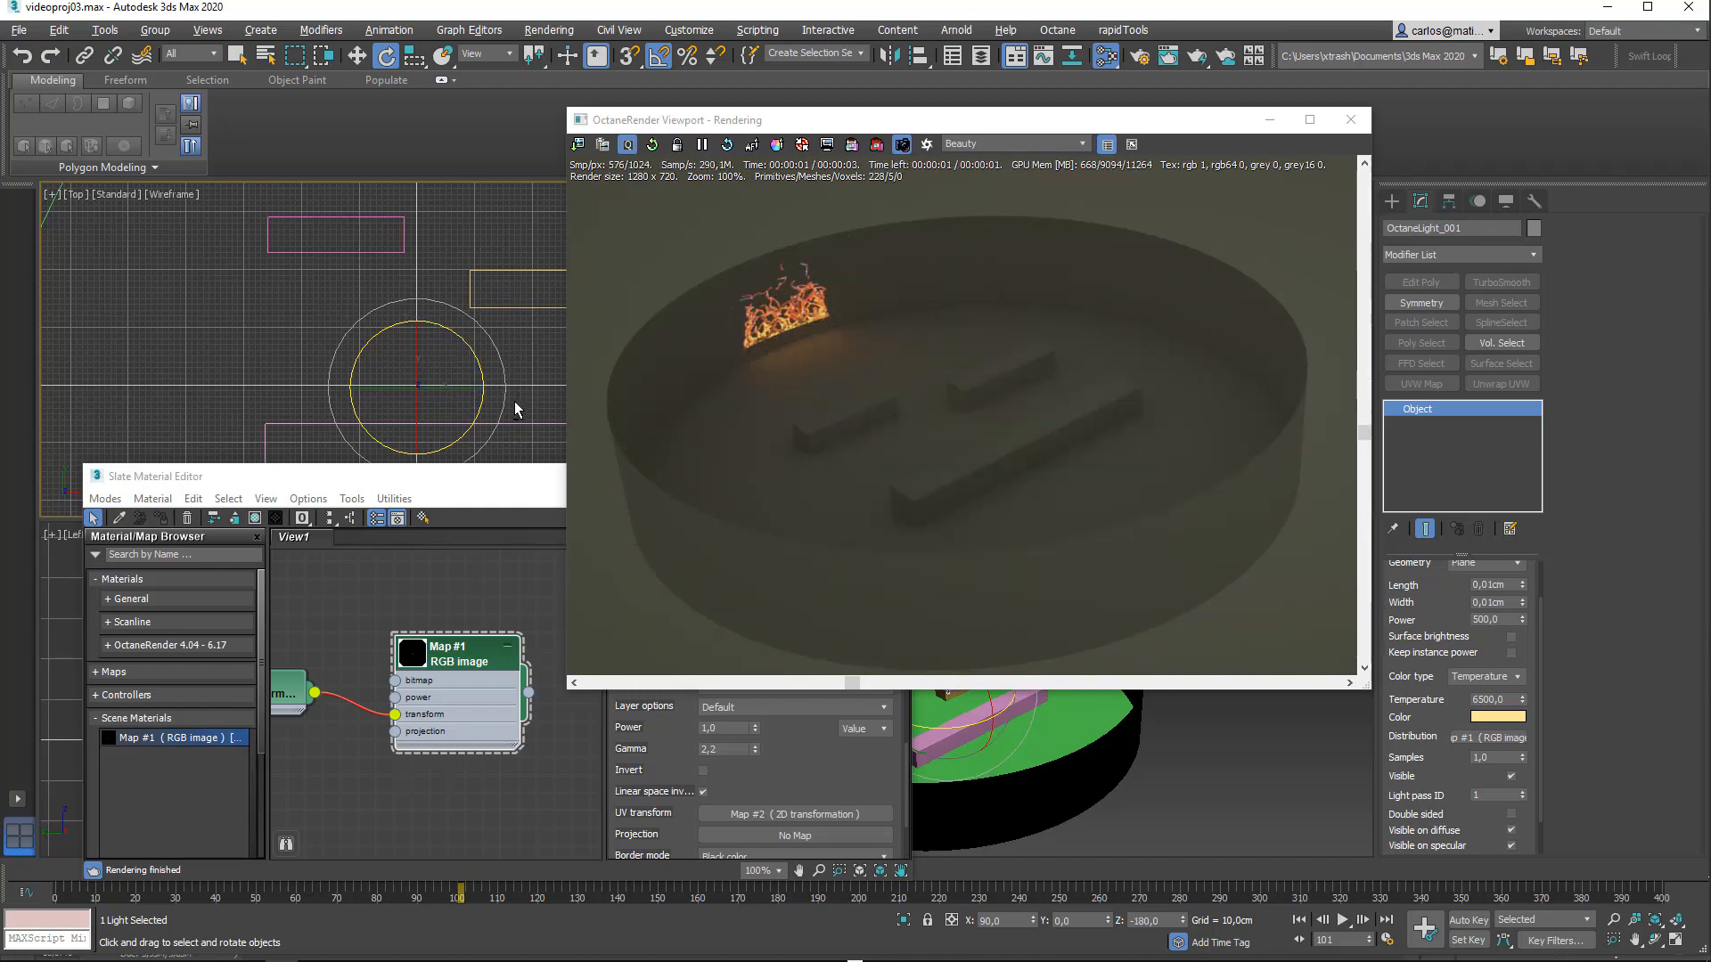
Step: Switch to Photoshop and create a new blank 1920 x 1080 px document
{"action": "key", "text": "alt+Tab"}
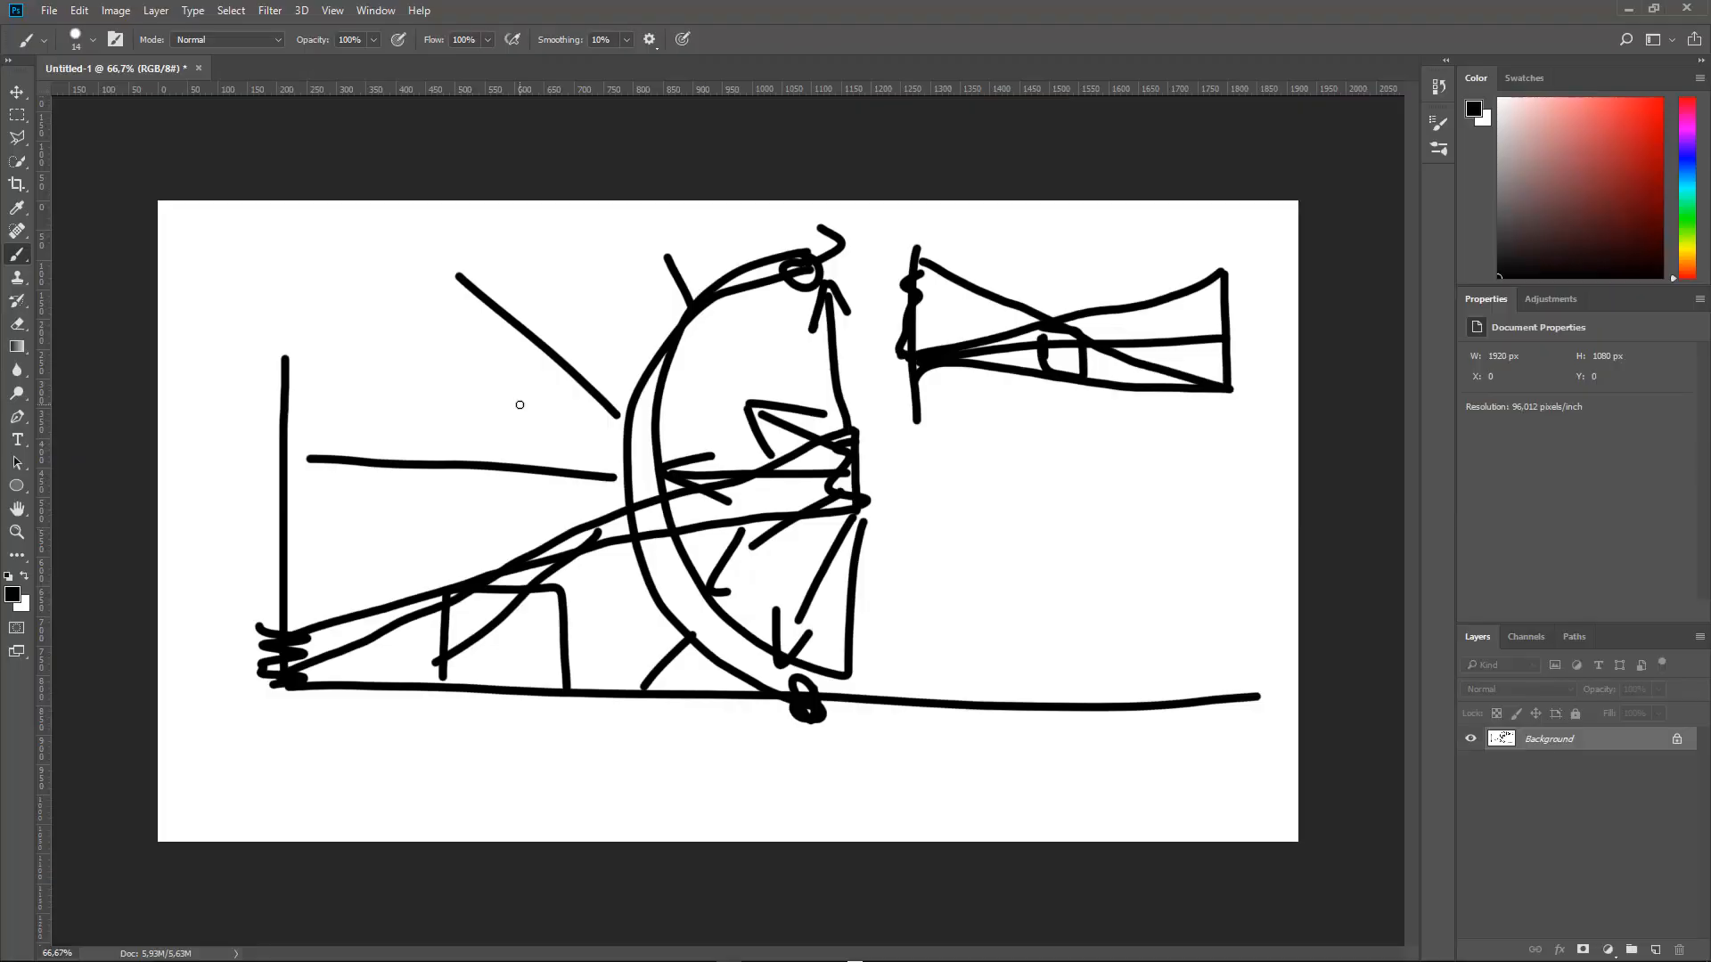
{"action": "key", "text": "ctrl+n"}
{"action": "key", "text": "Return"}
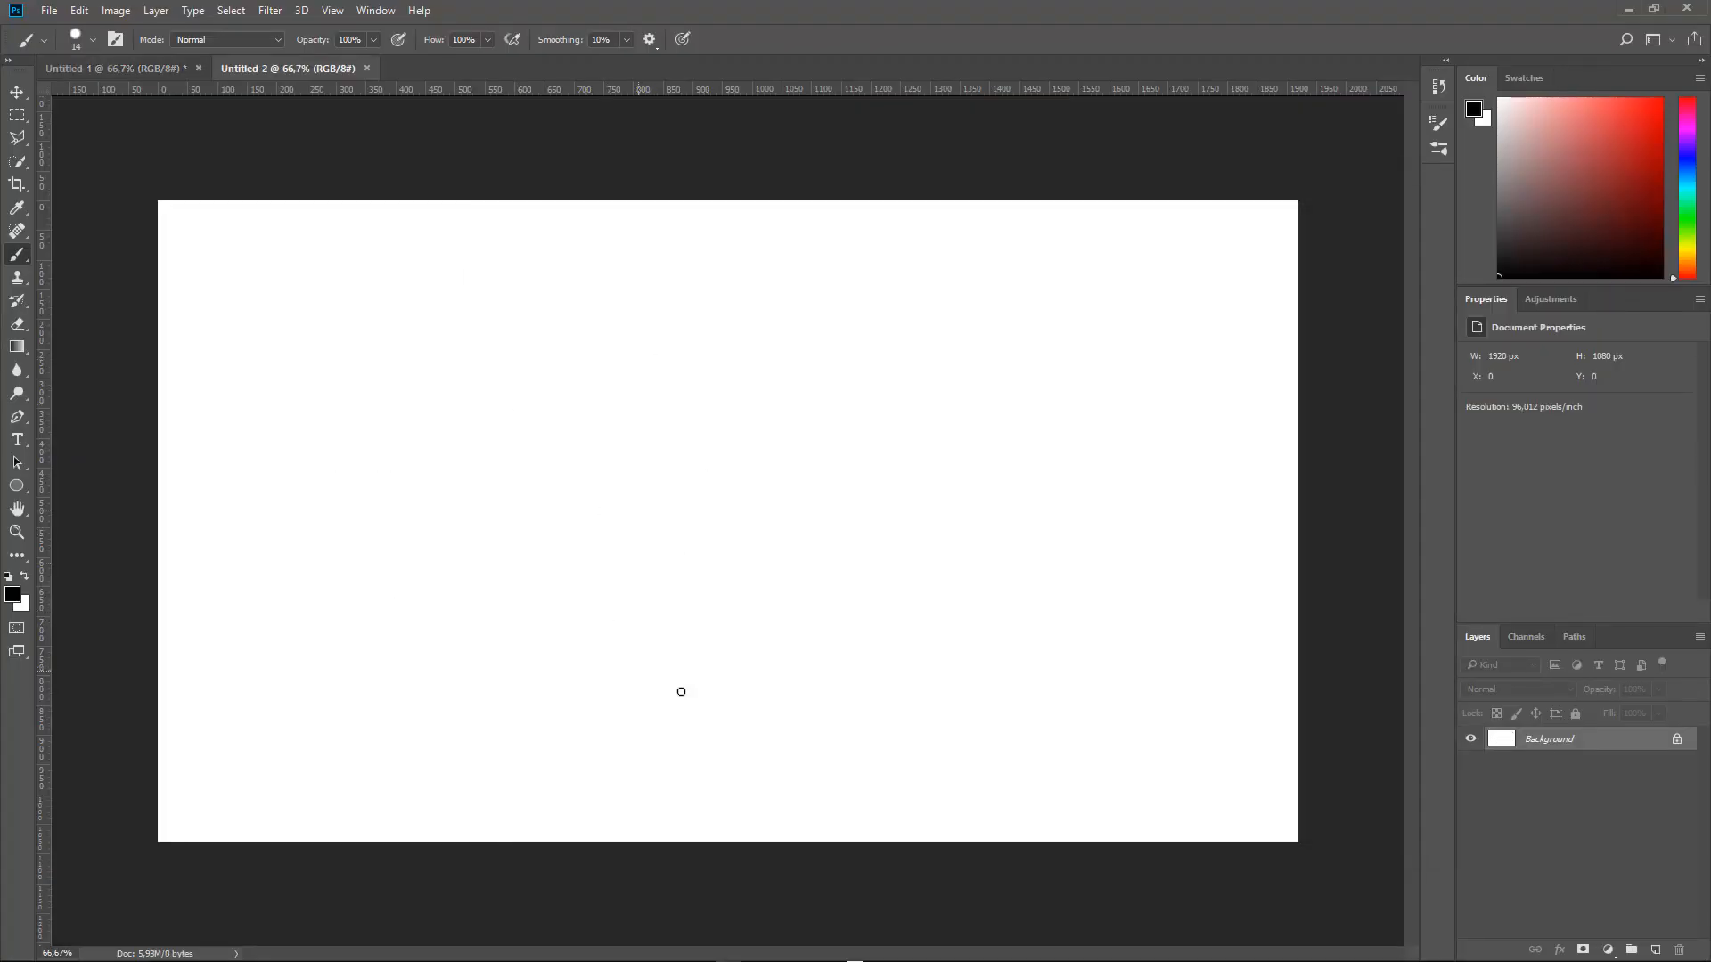
Step: Paint a black diagram of a short base line, a long arrow rising from it, and a wider bar crossing the arrow near its base
{"action": "left_click_drag", "start_coordinate": [663, 687], "coordinate": [775, 691]}
{"action": "mouse_move", "coordinate": [711, 514]}
{"action": "left_mouse_down"}
{"action": "mouse_move", "coordinate": [696, 325]}
{"action": "mouse_move", "coordinate": [657, 383]}
{"action": "left_mouse_up"}
{"action": "left_click_drag", "start_coordinate": [698, 323], "coordinate": [722, 382]}
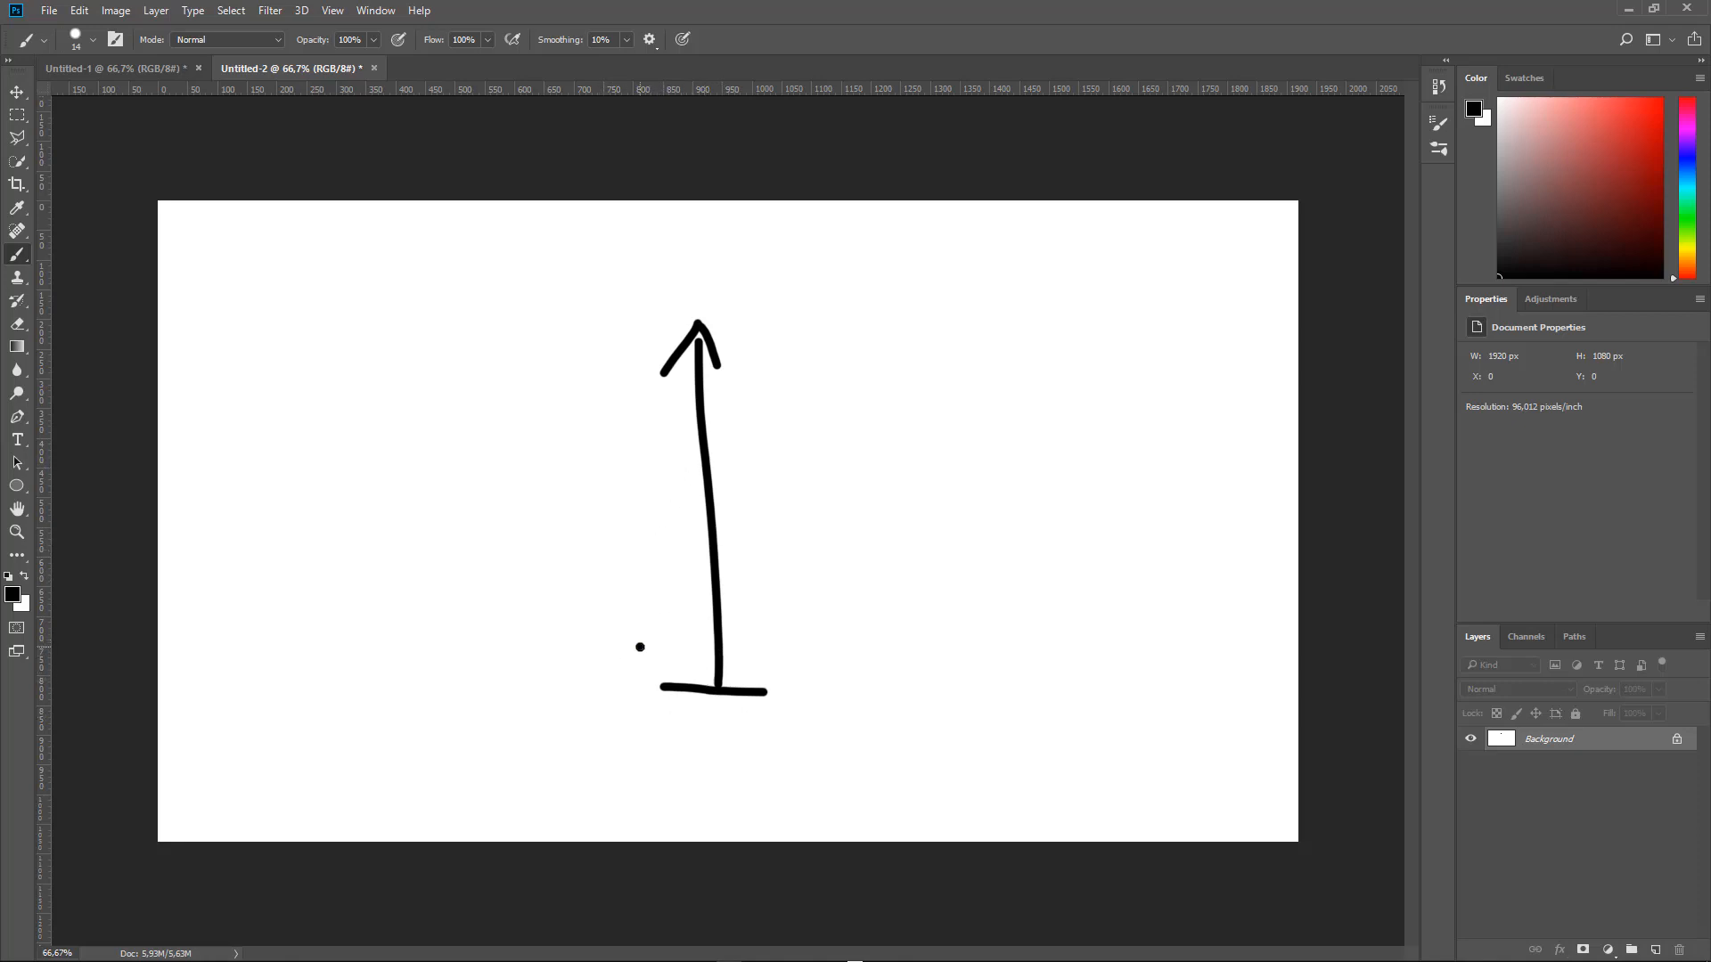
{"action": "left_click_drag", "start_coordinate": [640, 647], "coordinate": [815, 649]}
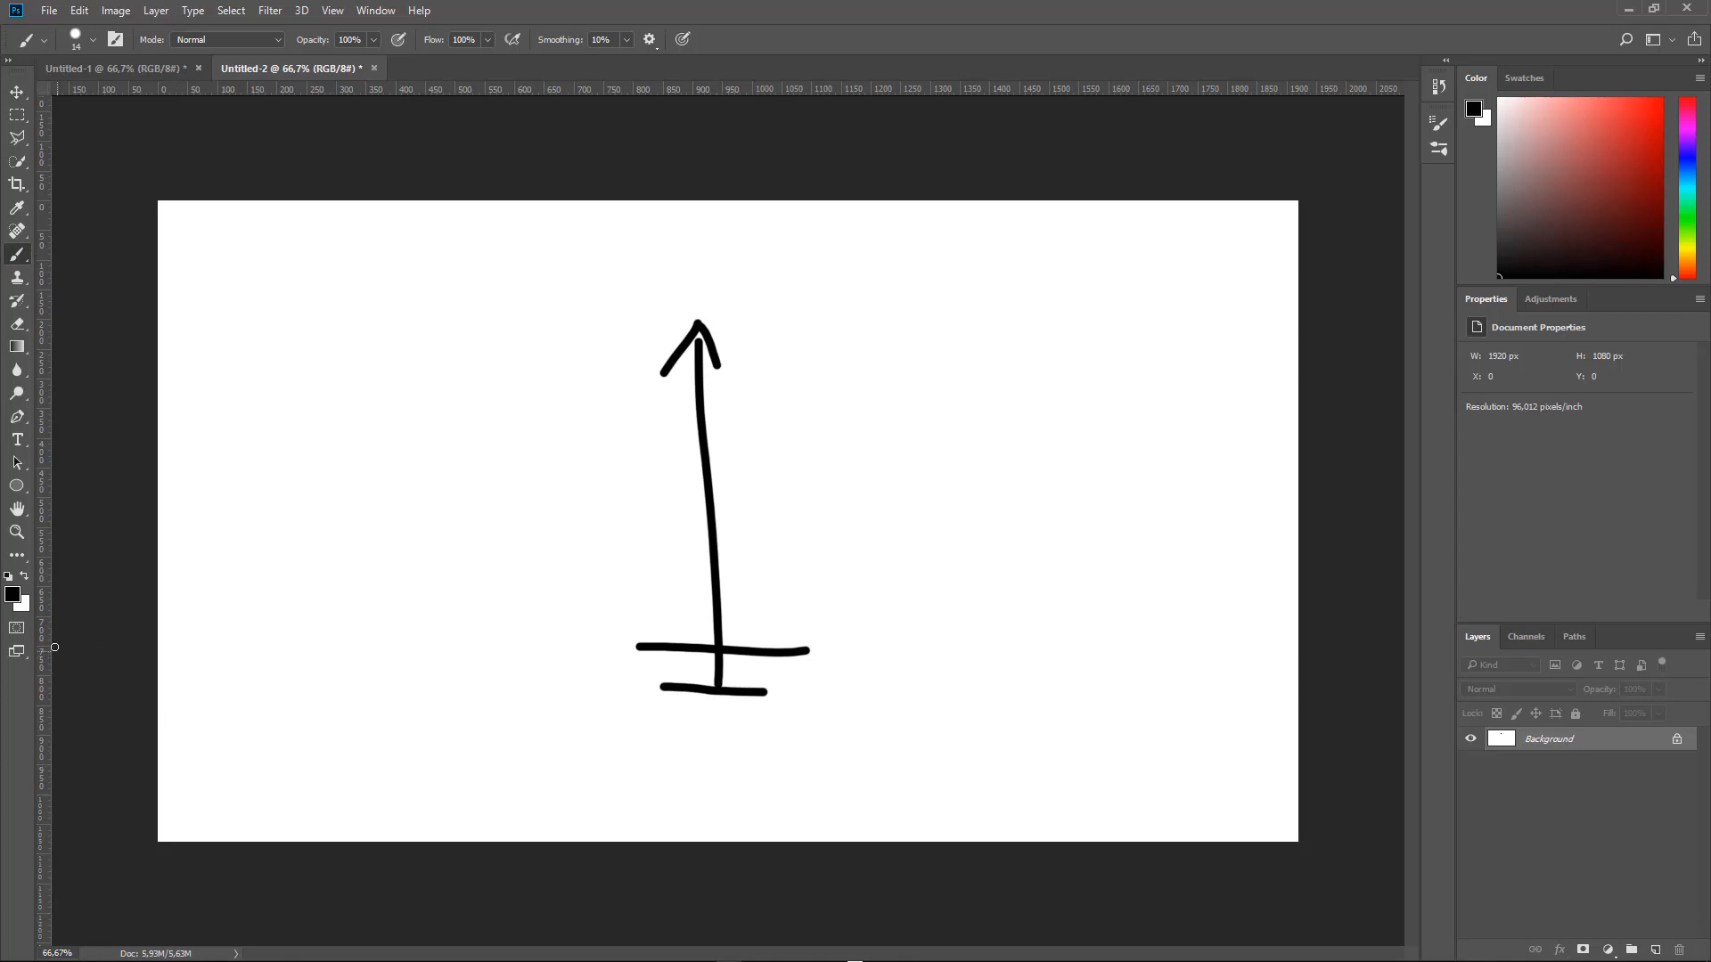
Step: Set the foreground color to ff0000 and paint a tilted base line, its perpendicular arrow, and a stroke over the wider black bar
{"action": "left_click", "coordinate": [12, 594]}
{"action": "type", "text": "ff0000"}
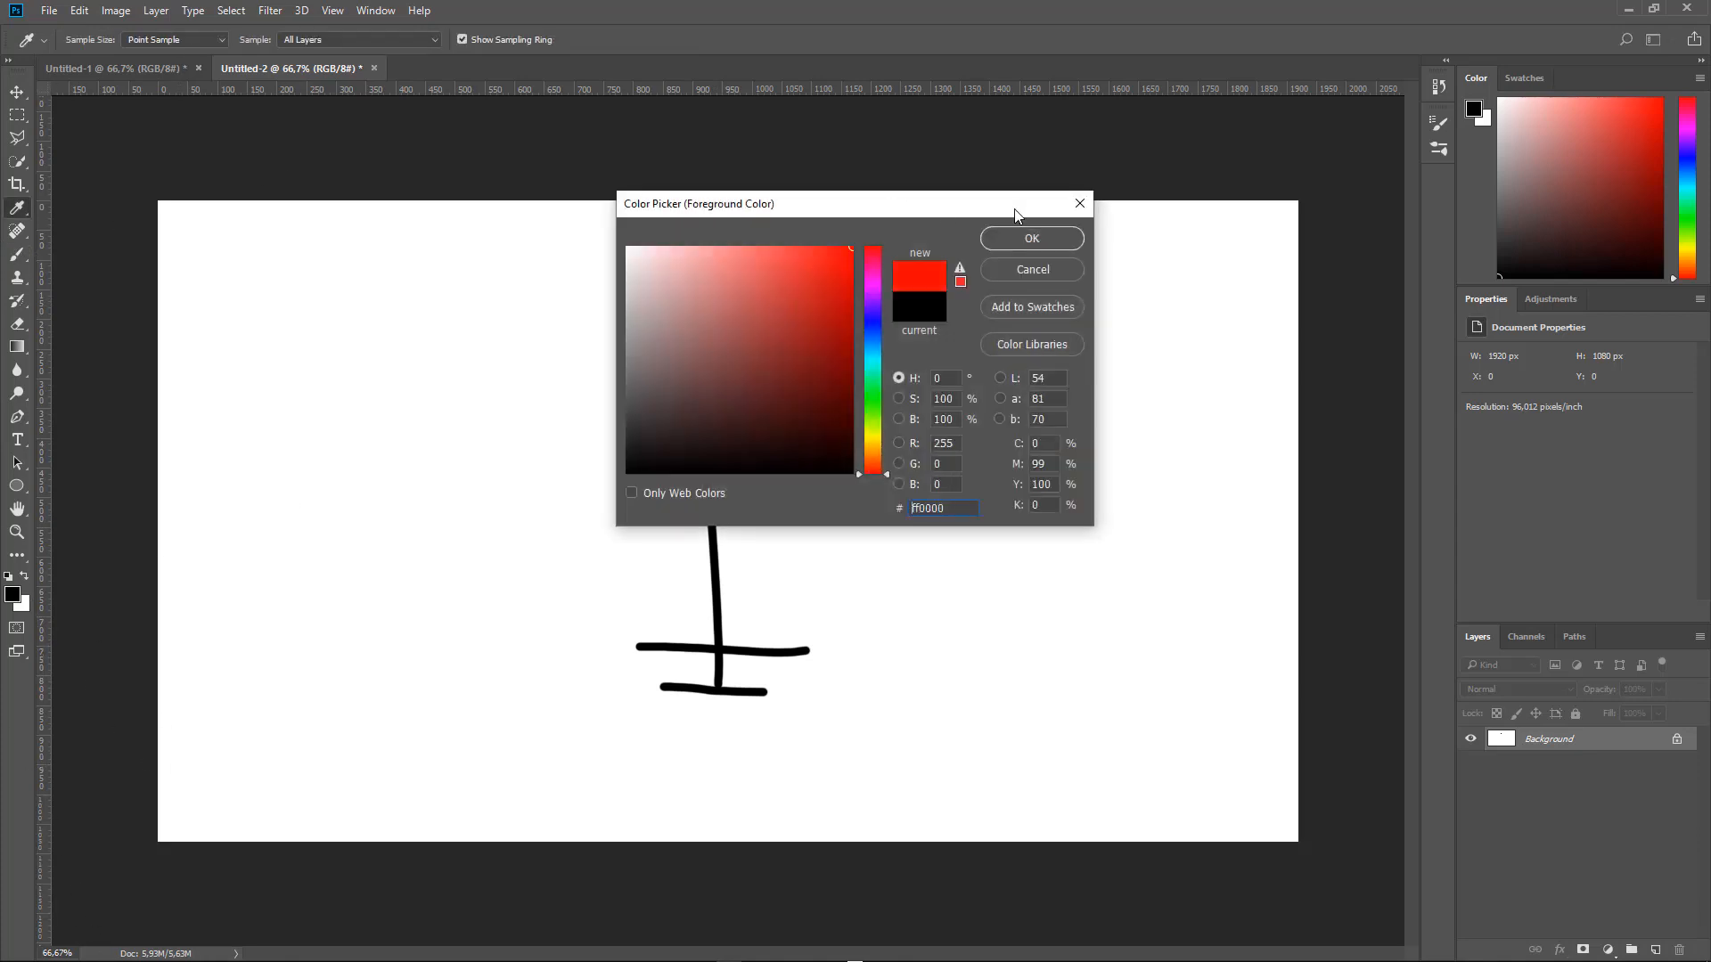
{"action": "left_click", "coordinate": [1031, 238]}
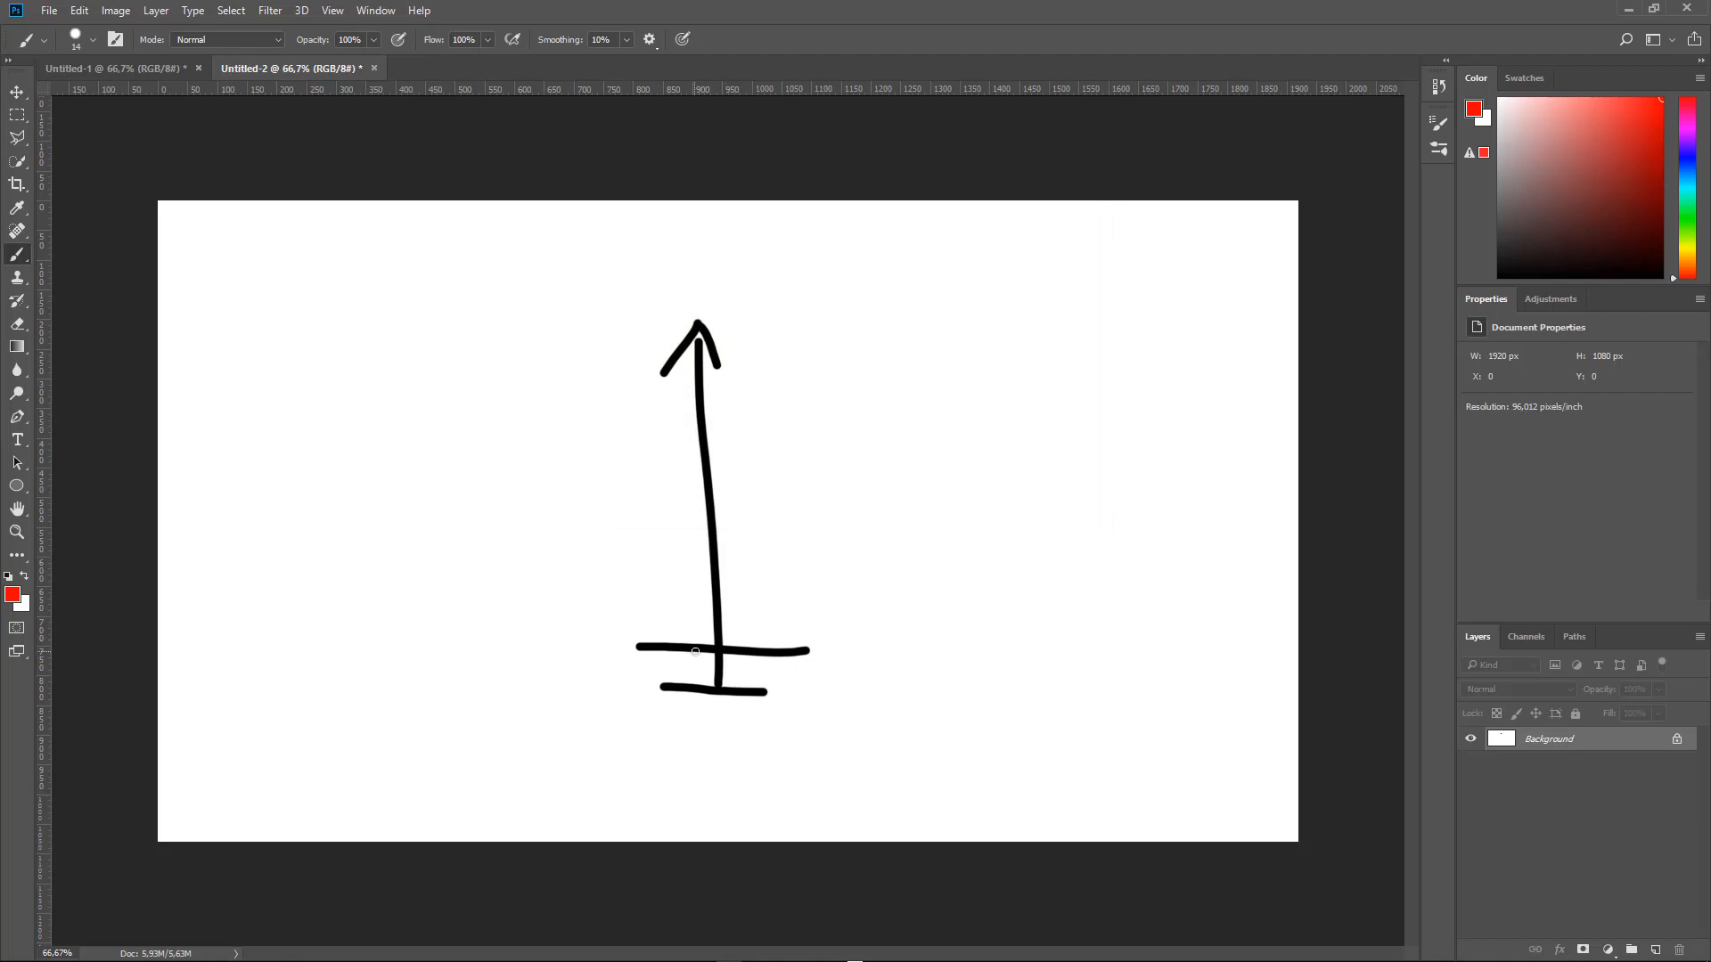
{"action": "left_click_drag", "start_coordinate": [683, 633], "coordinate": [775, 756]}
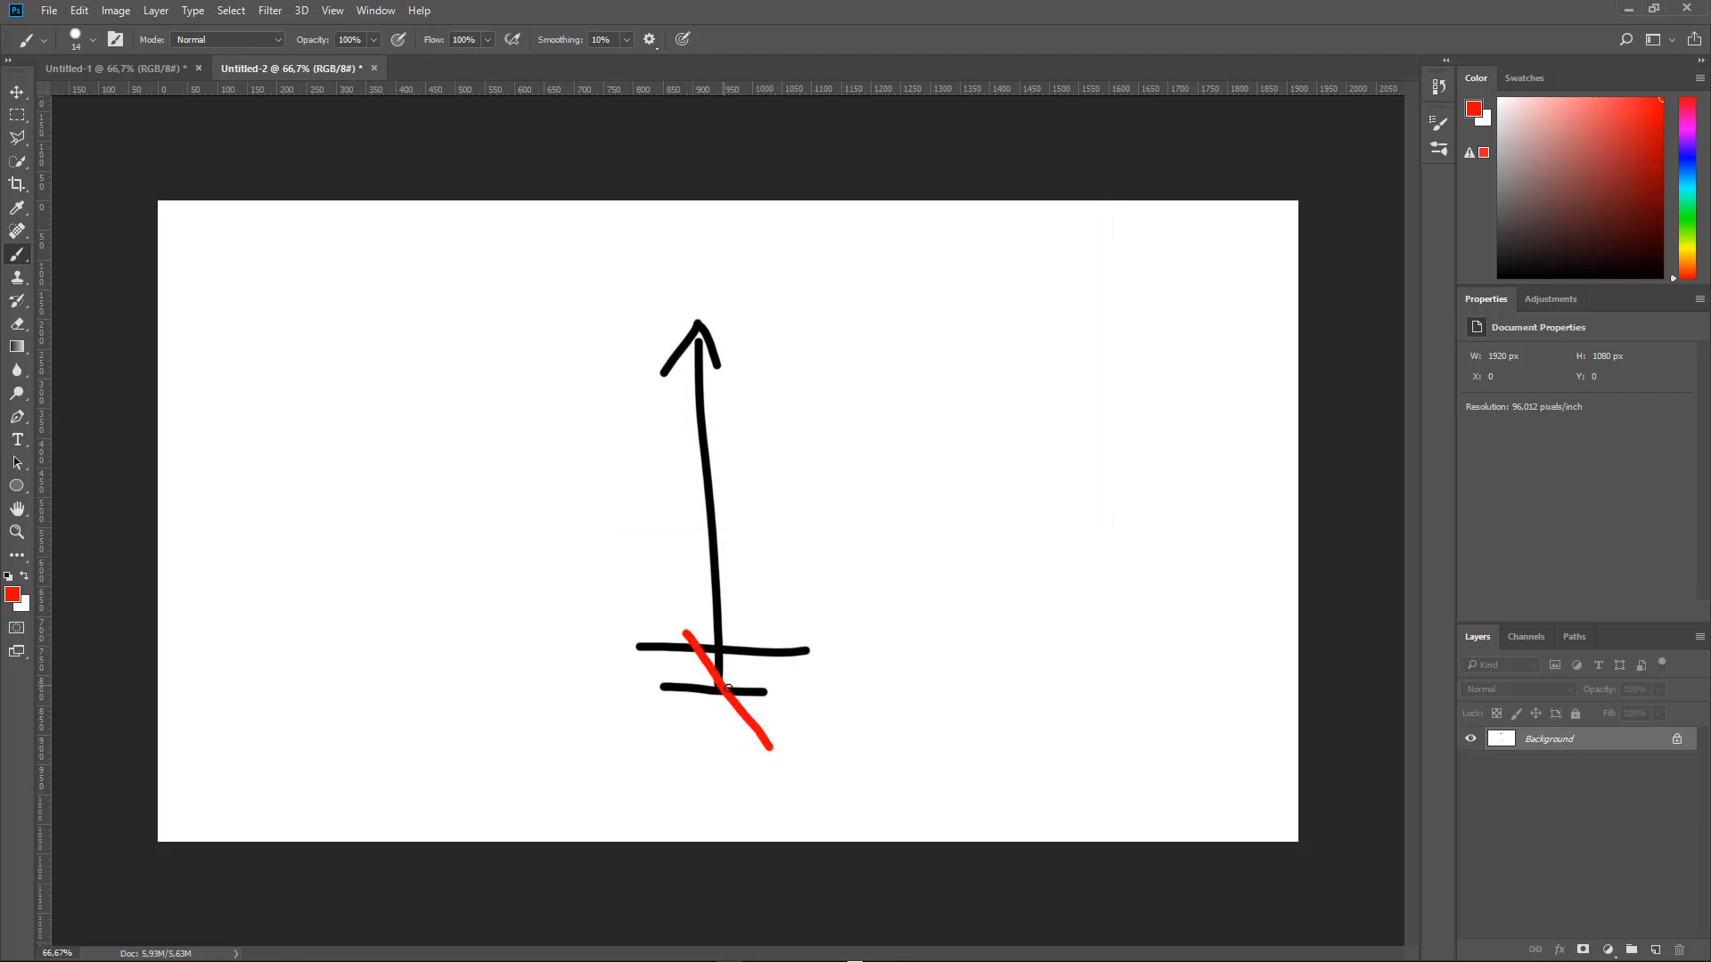
{"action": "mouse_move", "coordinate": [728, 689]}
{"action": "left_mouse_down"}
{"action": "mouse_move", "coordinate": [1125, 423]}
{"action": "mouse_move", "coordinate": [1125, 482]}
{"action": "left_mouse_up"}
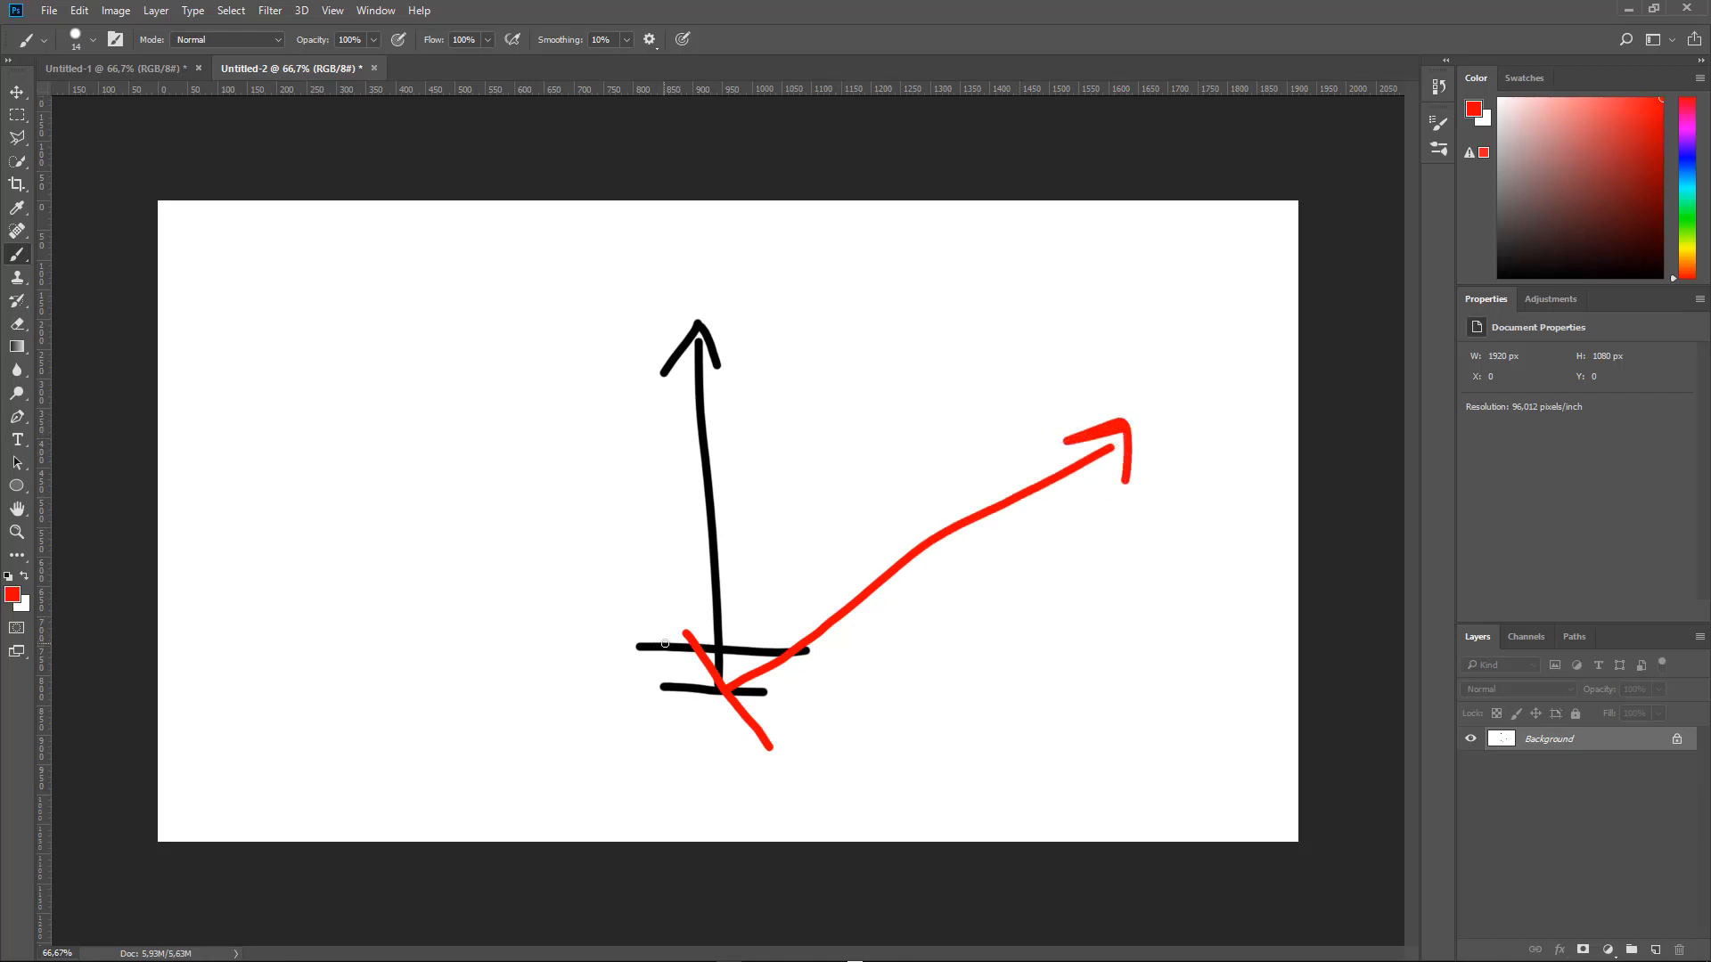
{"action": "left_click_drag", "start_coordinate": [649, 647], "coordinate": [808, 650]}
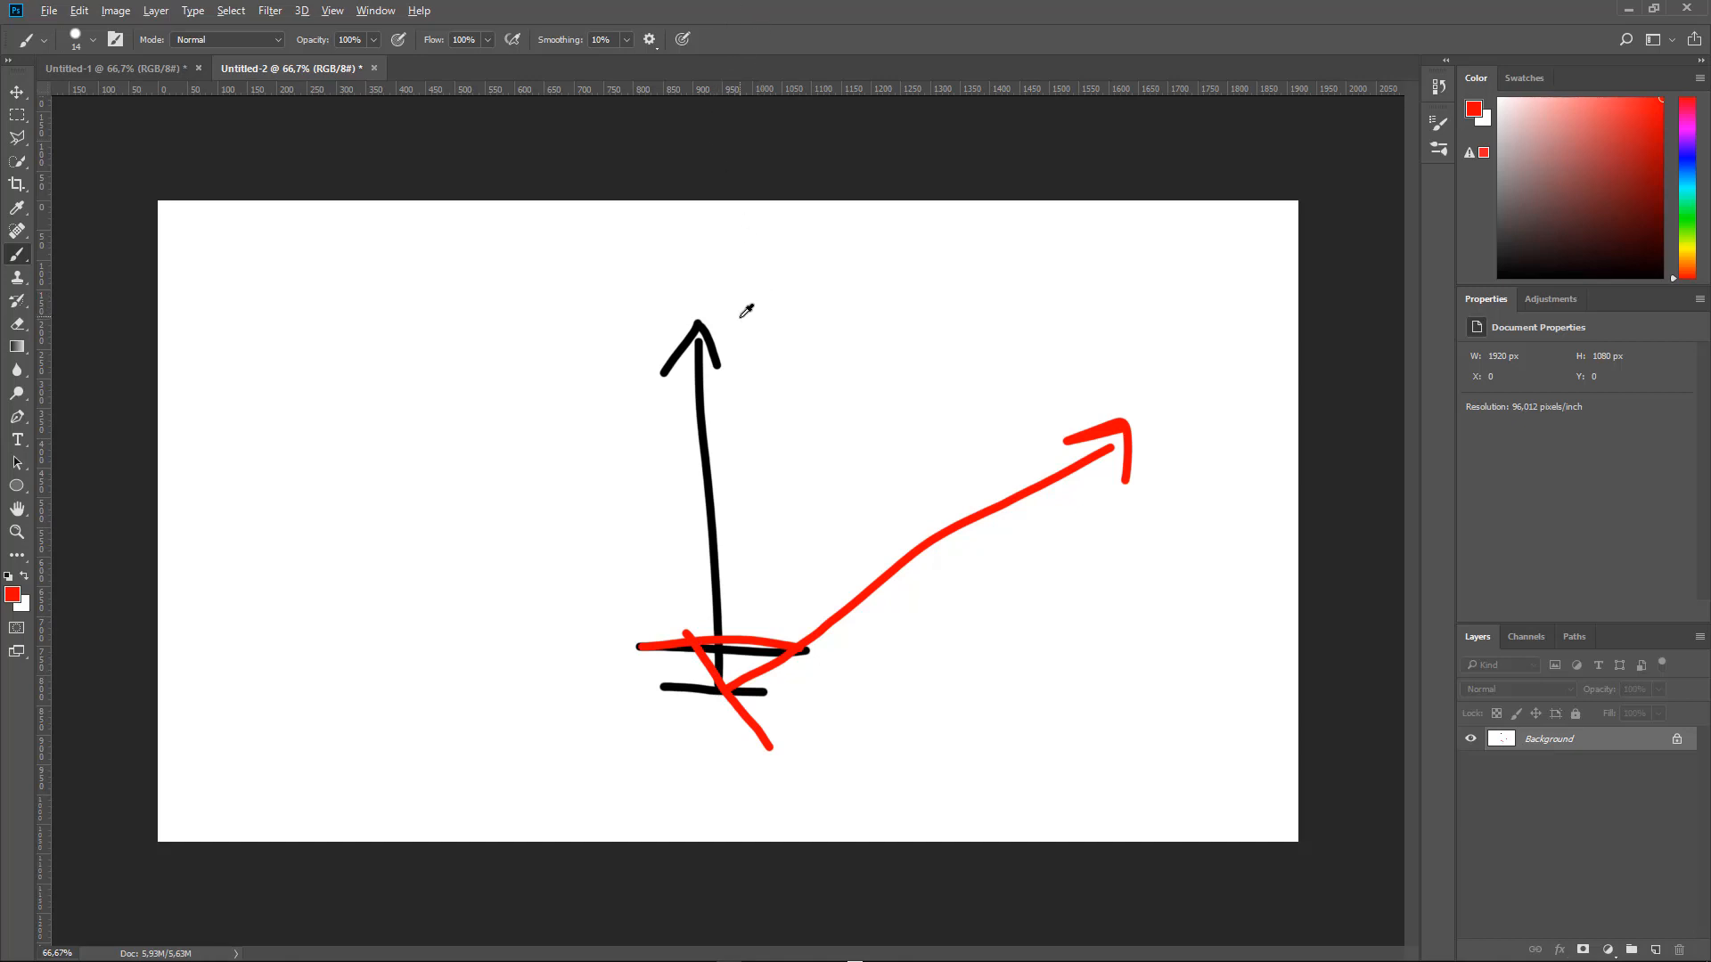
Step: Check the render in 3ds Max, return to Photoshop, and paint red rays outward from both ends of the tilted red line
{"action": "key", "text": "alt+Tab"}
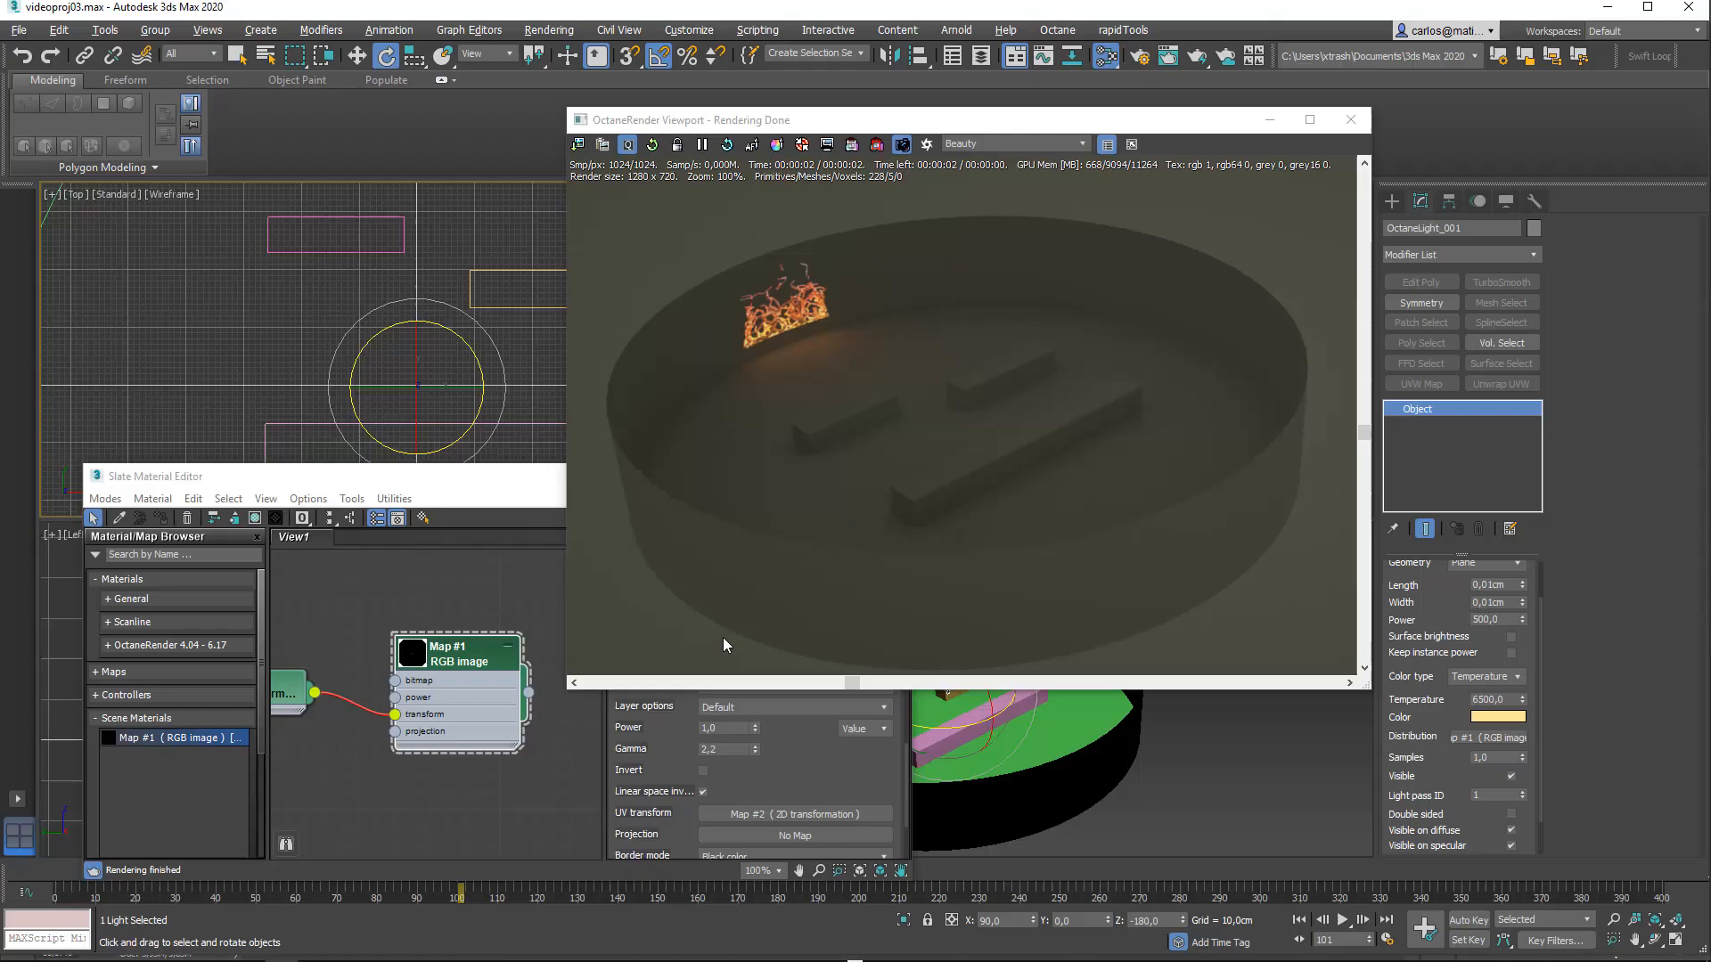
{"action": "key", "text": "alt+Tab"}
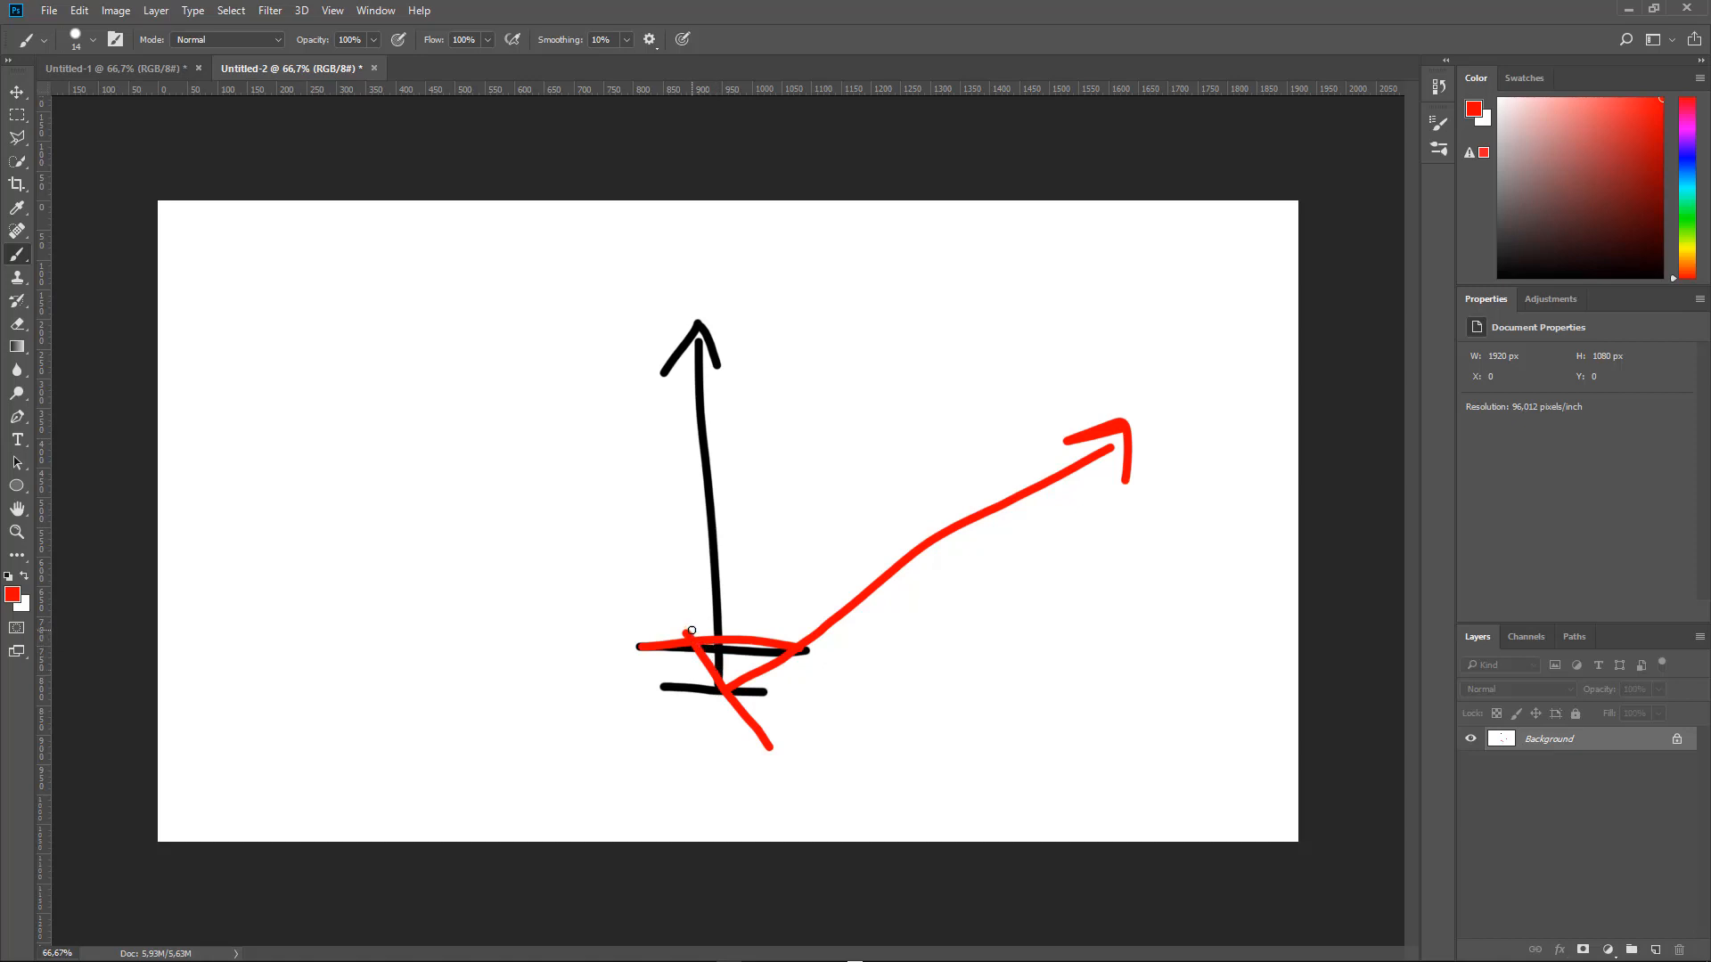
{"action": "left_click_drag", "start_coordinate": [691, 630], "coordinate": [934, 320]}
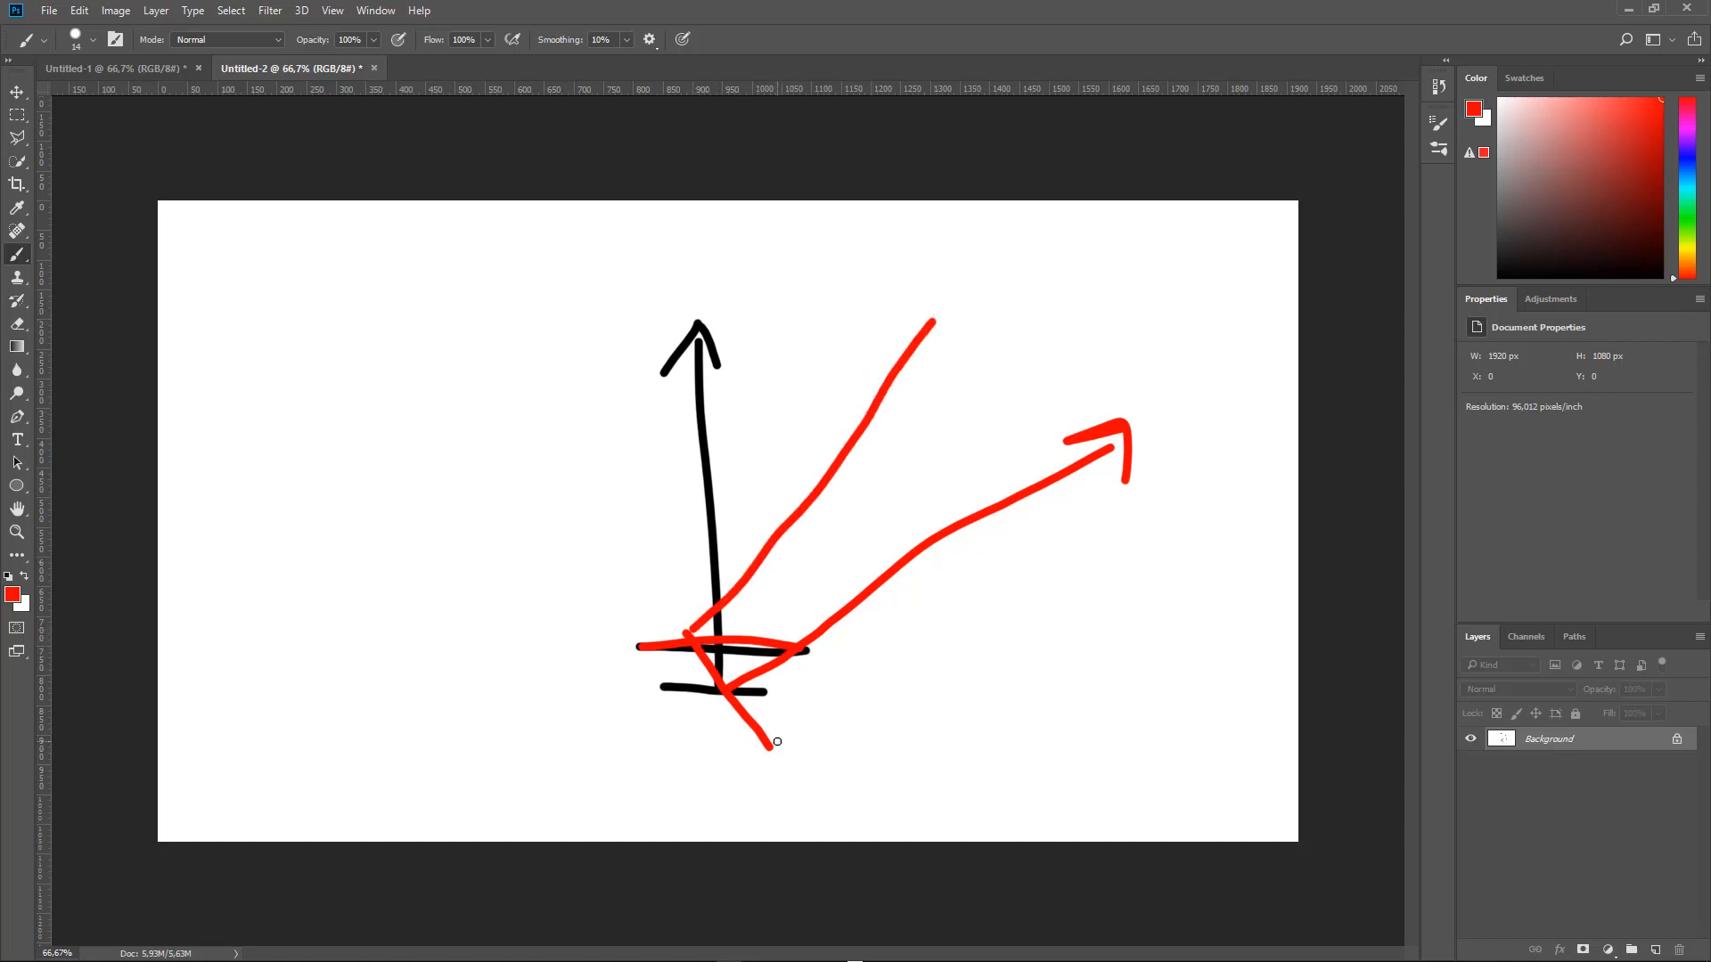
{"action": "left_click_drag", "start_coordinate": [786, 739], "coordinate": [1223, 642]}
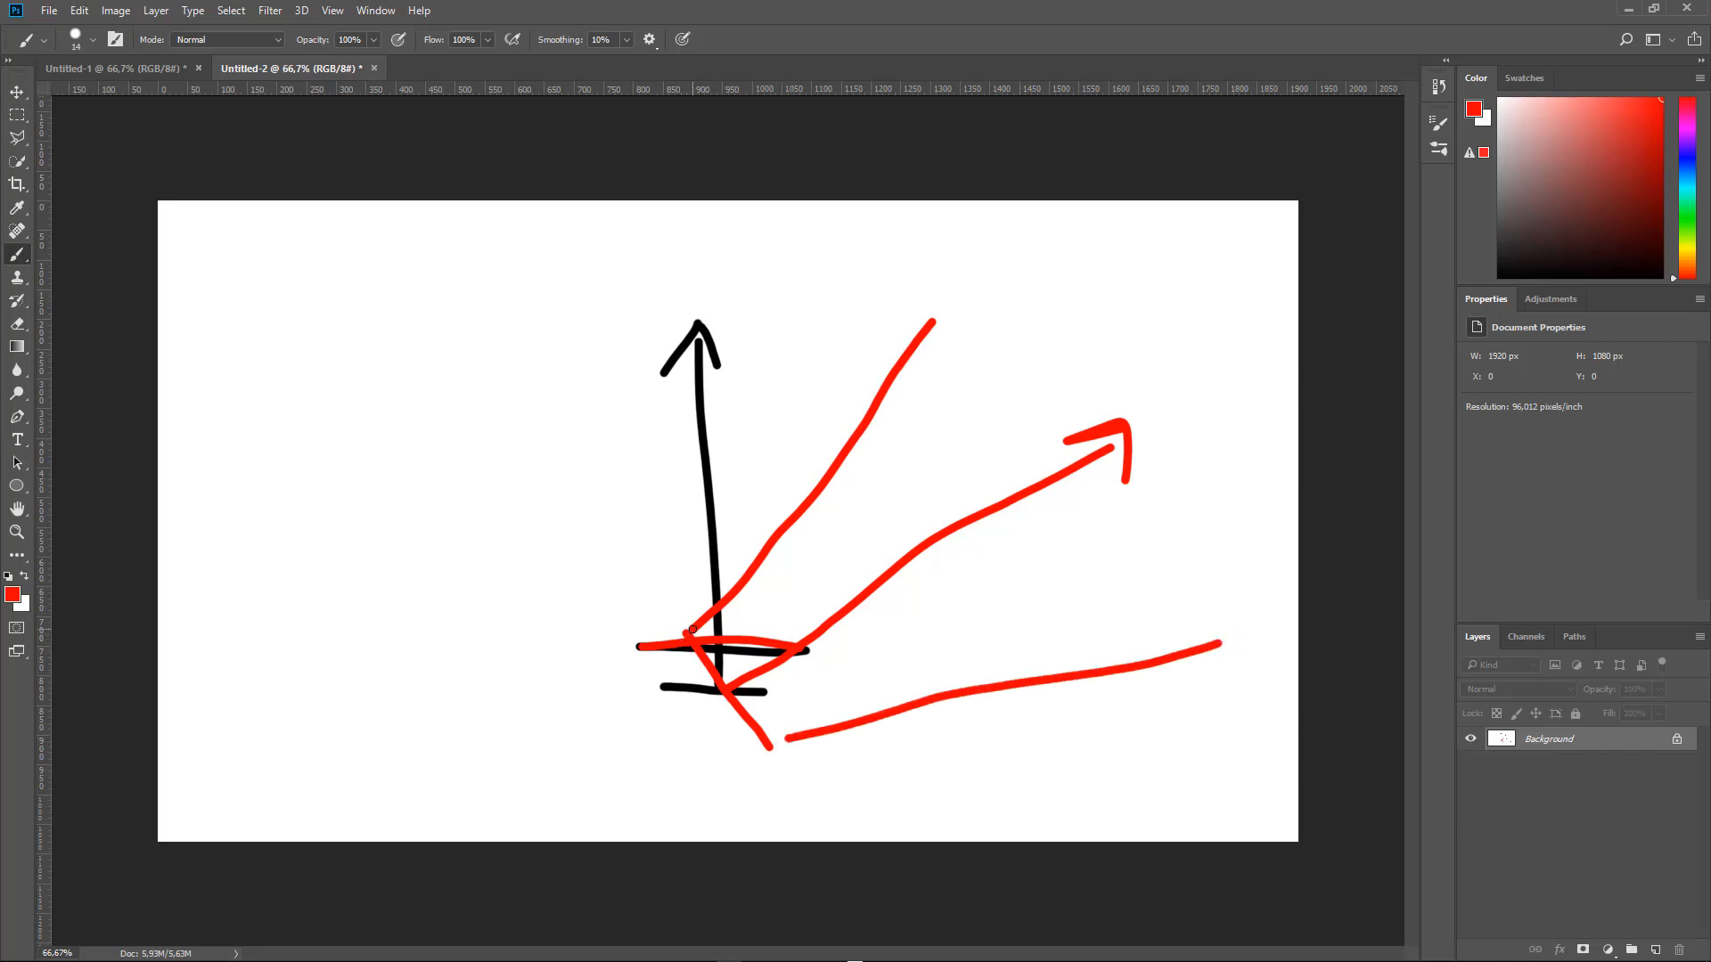
Step: Paint another red stroke along the wider black bar, starting at the upper end of the tilted line
{"action": "left_click_drag", "start_coordinate": [692, 629], "coordinate": [789, 655]}
{"action": "mouse_move", "coordinate": [676, 635]}
{"action": "left_mouse_down"}
{"action": "mouse_move", "coordinate": [664, 673]}
{"action": "mouse_move", "coordinate": [624, 624]}
{"action": "mouse_move", "coordinate": [650, 670]}
{"action": "mouse_move", "coordinate": [682, 646]}
{"action": "mouse_move", "coordinate": [650, 673]}
{"action": "mouse_move", "coordinate": [677, 631]}
{"action": "left_mouse_up"}
{"action": "key", "text": "ctrl+z"}
{"action": "key", "text": "ctrl+z"}
Step: Paint a thick horizontal red line from the upper ray's tip and outline a red area from the crossing bar around the black arrow
{"action": "left_click_drag", "start_coordinate": [1170, 318], "coordinate": [943, 326]}
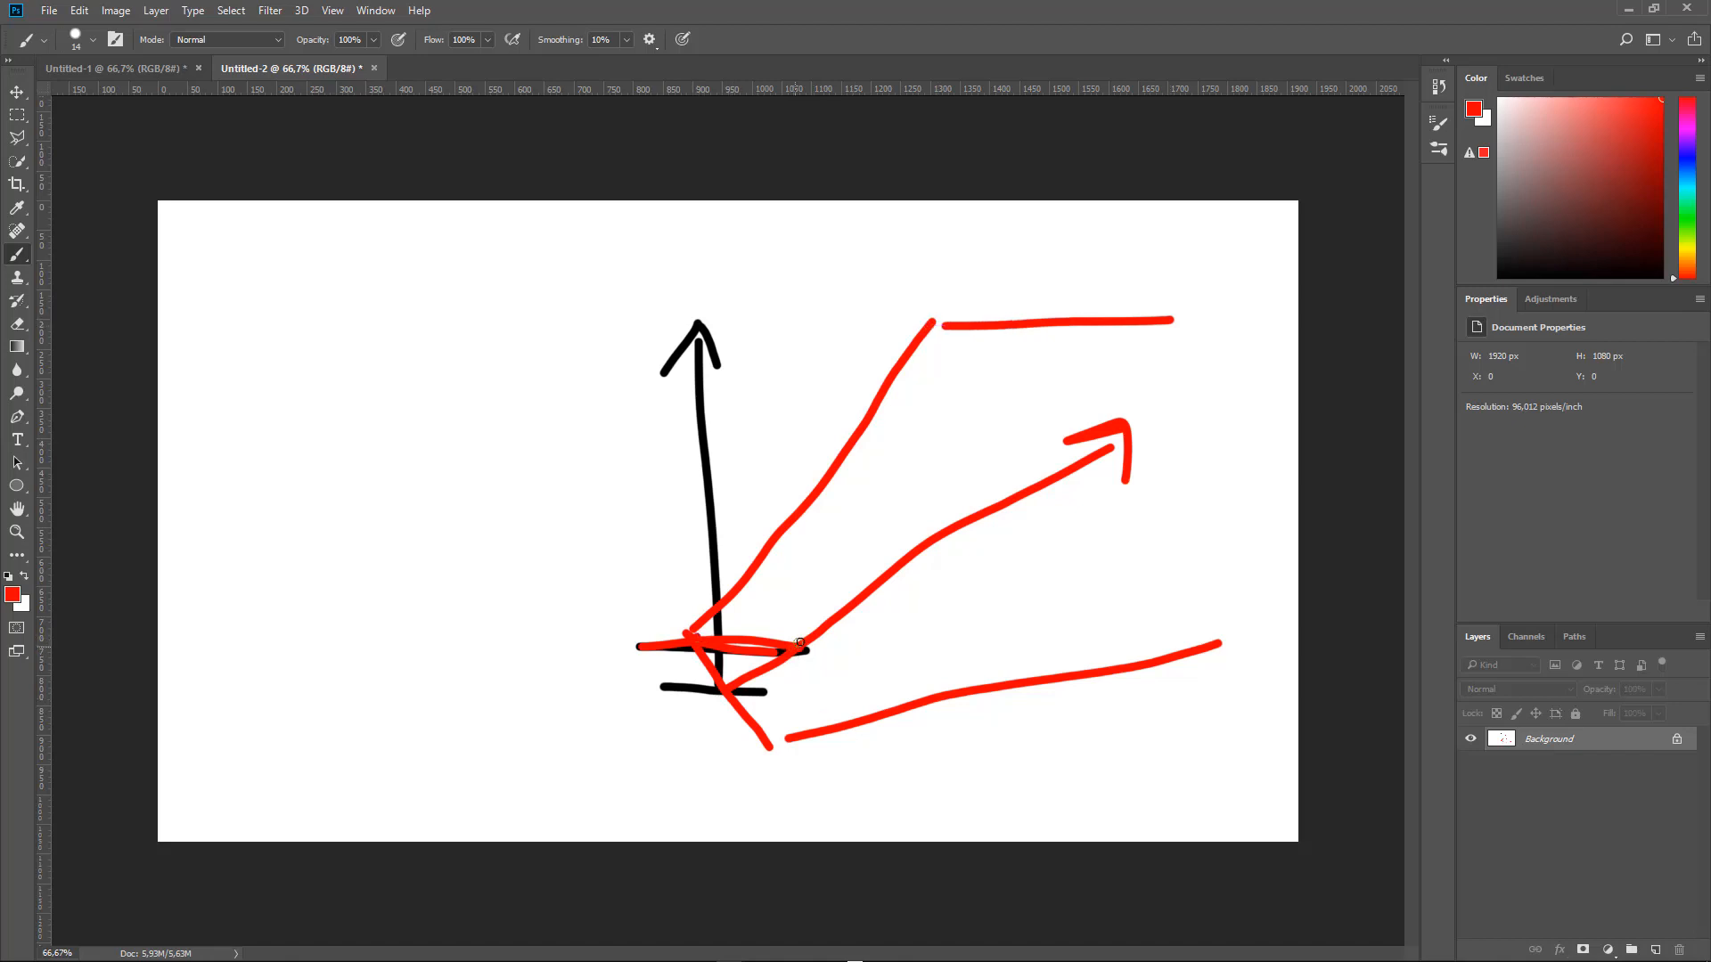
{"action": "left_click_drag", "start_coordinate": [1219, 323], "coordinate": [942, 324]}
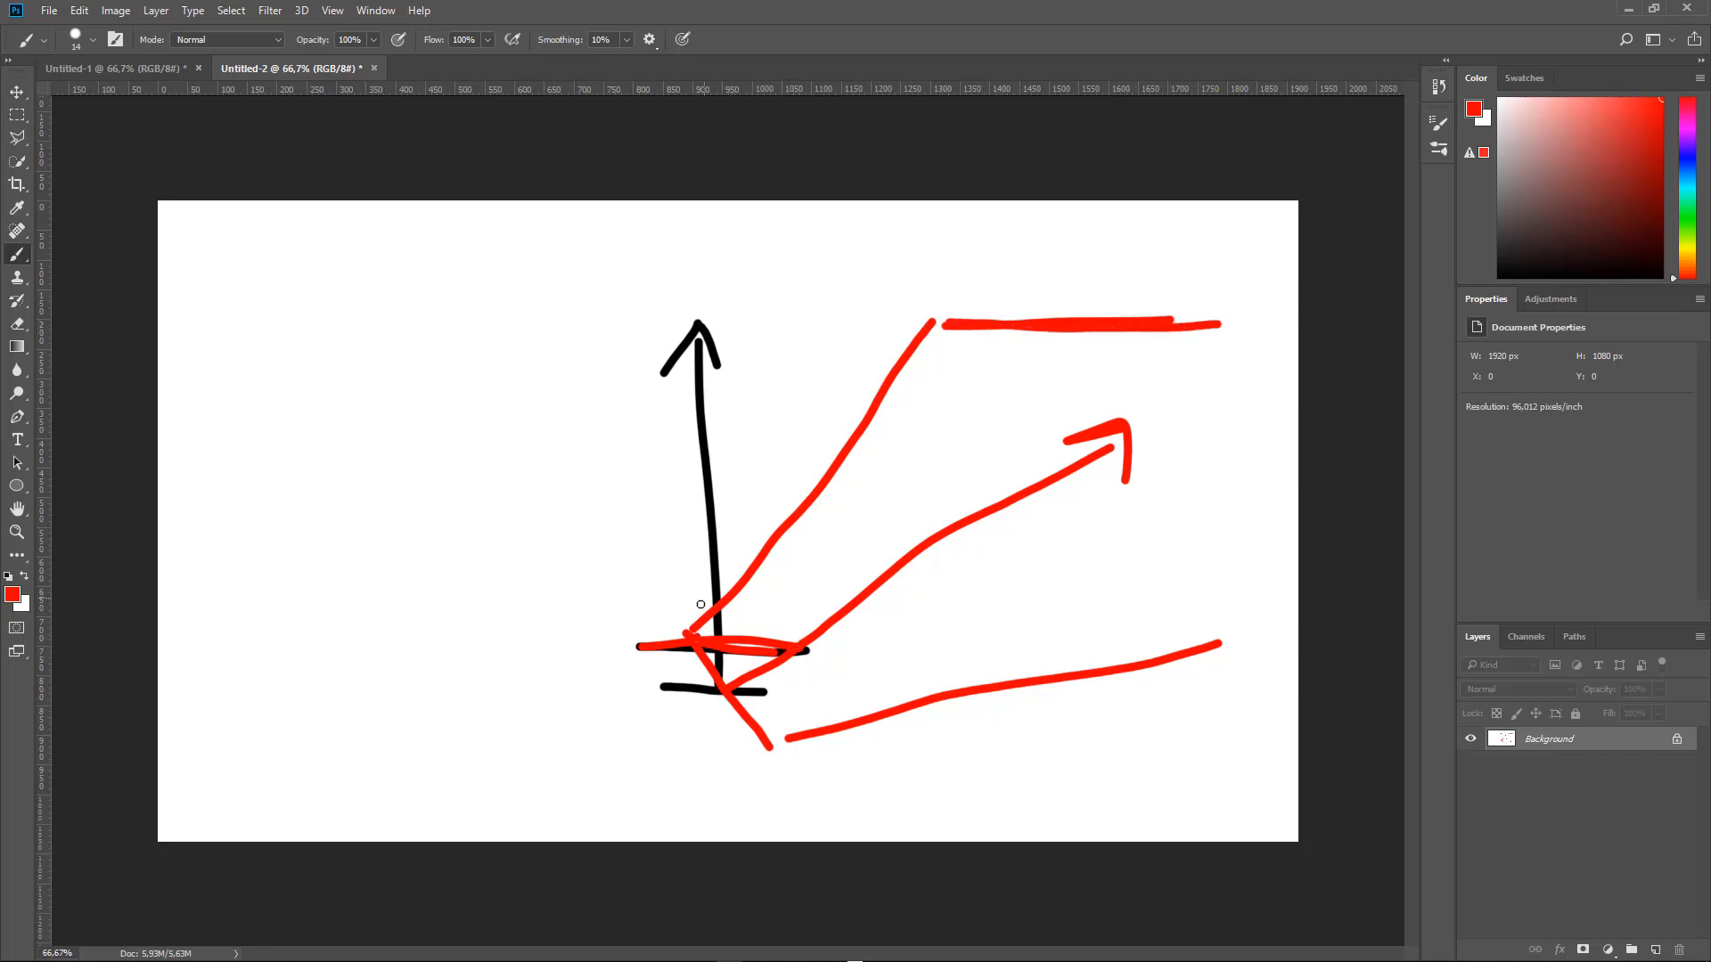
{"action": "mouse_move", "coordinate": [678, 639]}
{"action": "left_mouse_down"}
{"action": "mouse_move", "coordinate": [640, 642]}
{"action": "mouse_move", "coordinate": [884, 318]}
{"action": "left_mouse_up"}
{"action": "mouse_move", "coordinate": [646, 628]}
{"action": "left_mouse_down"}
{"action": "mouse_move", "coordinate": [665, 323]}
{"action": "mouse_move", "coordinate": [859, 307]}
{"action": "mouse_move", "coordinate": [882, 322]}
{"action": "left_mouse_up"}
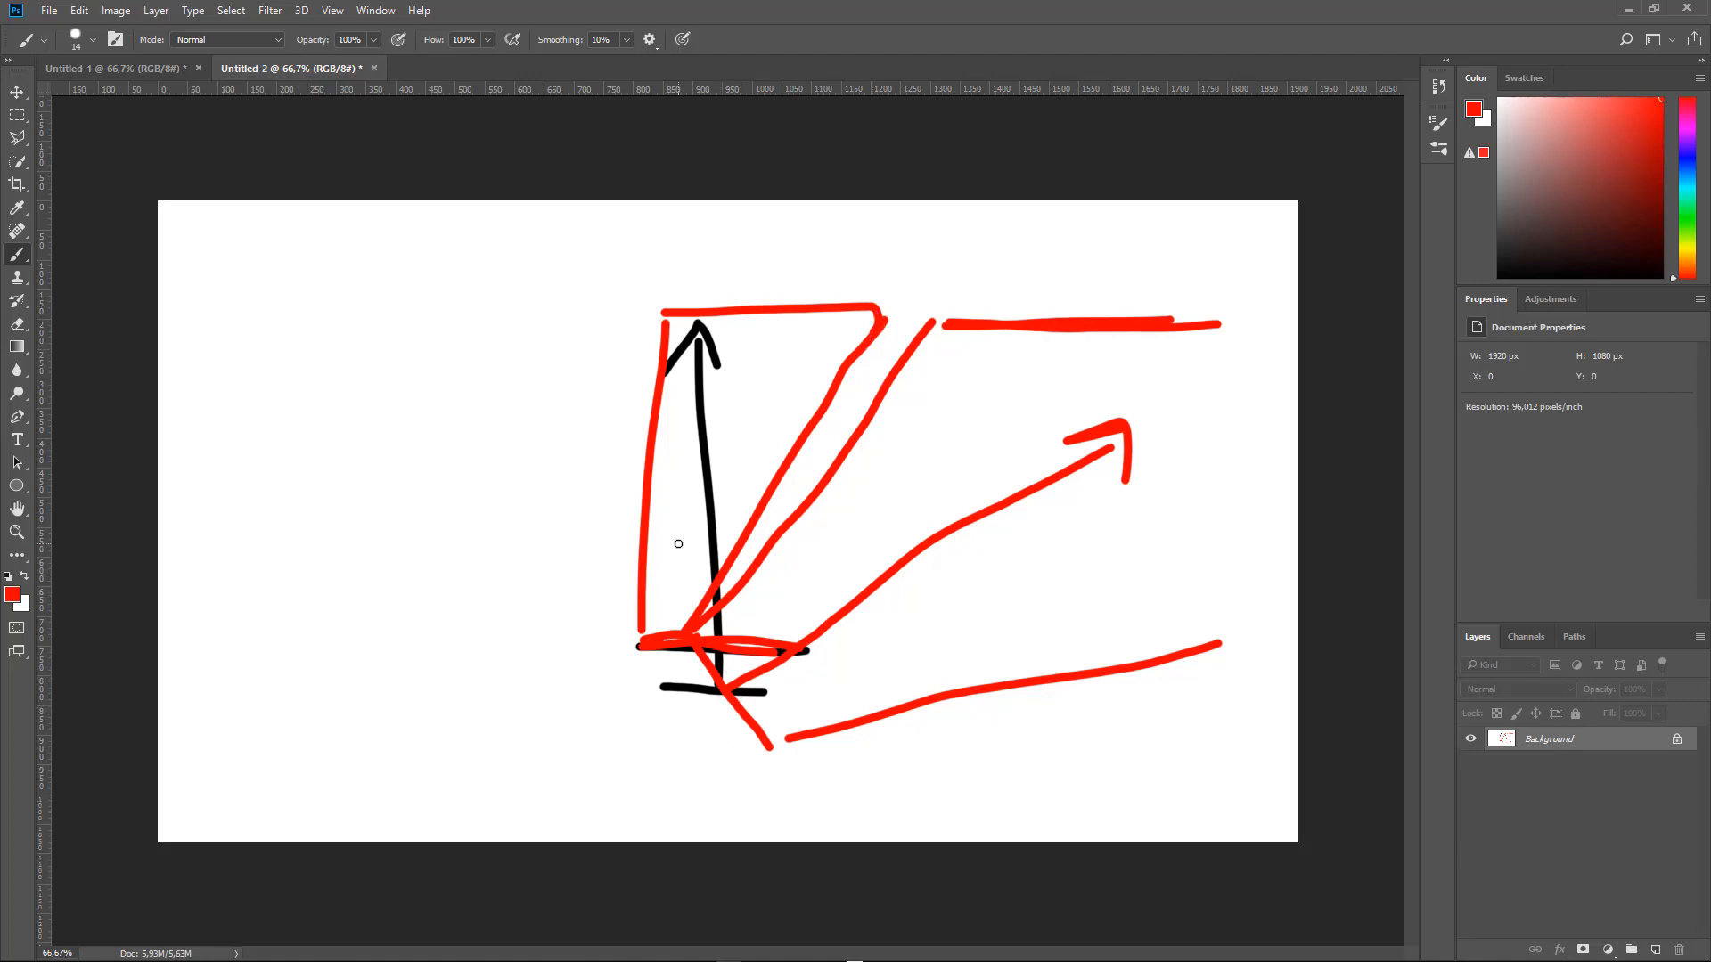
Step: Switch to 3ds Max, close the Octane render window, and move the Slate Material Editor up over the Top and Left views
{"action": "key", "text": "alt+Tab"}
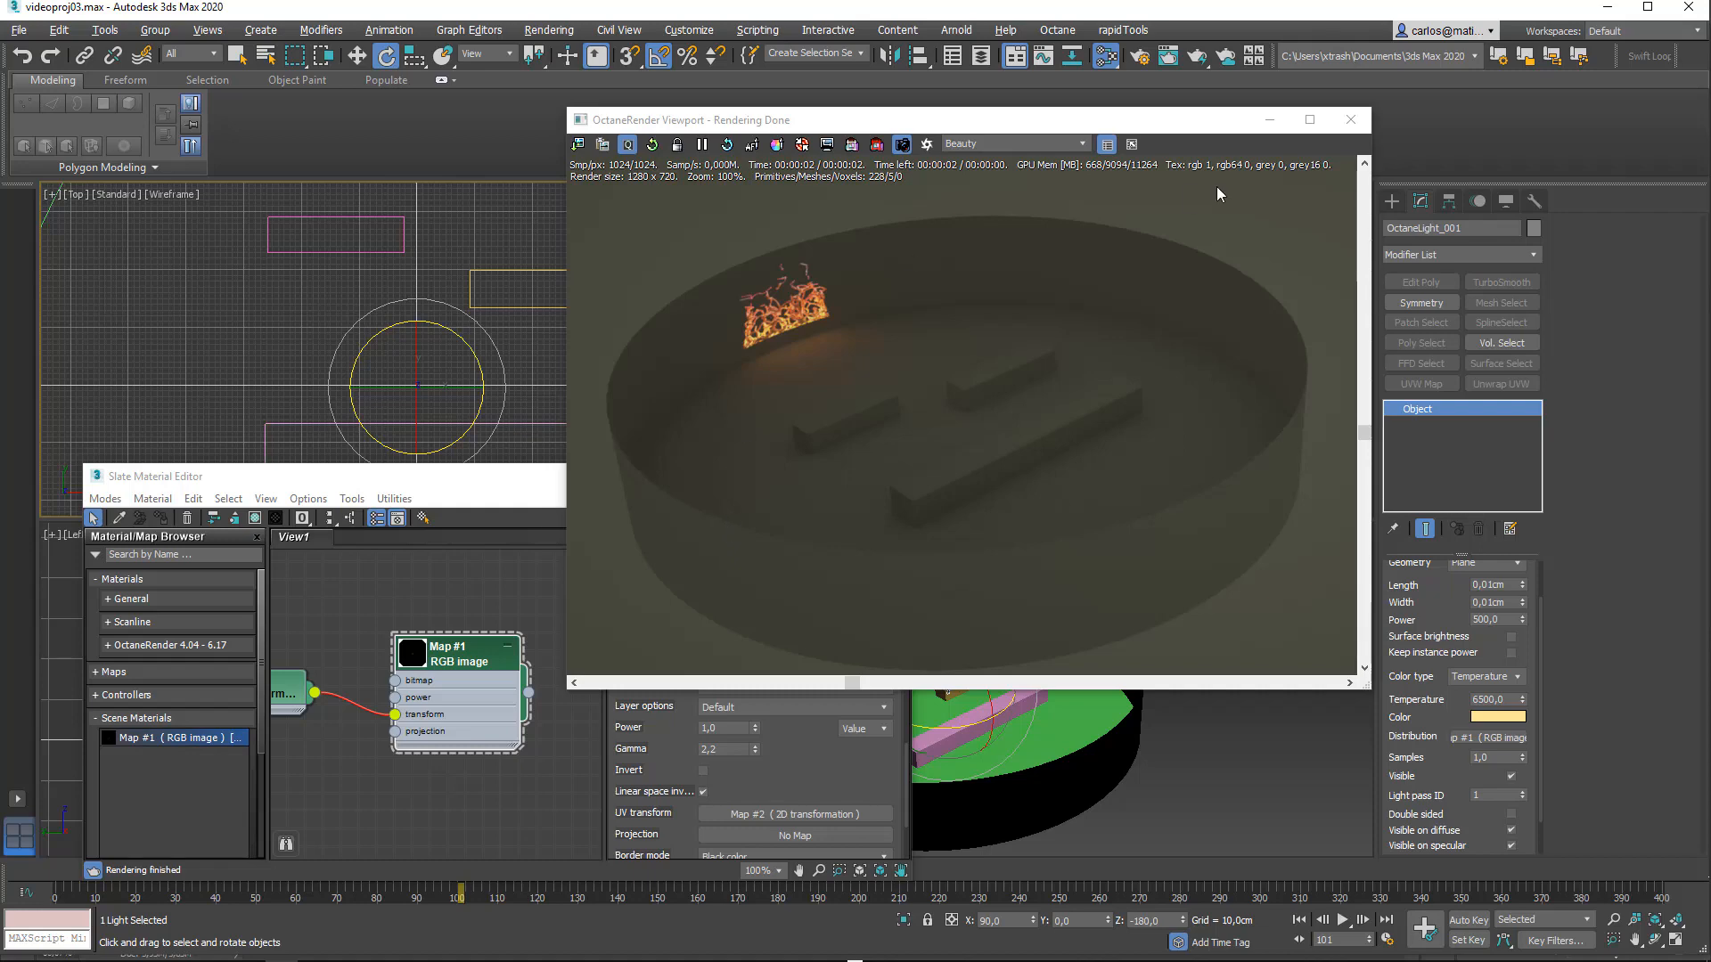
{"action": "left_click", "coordinate": [1351, 119]}
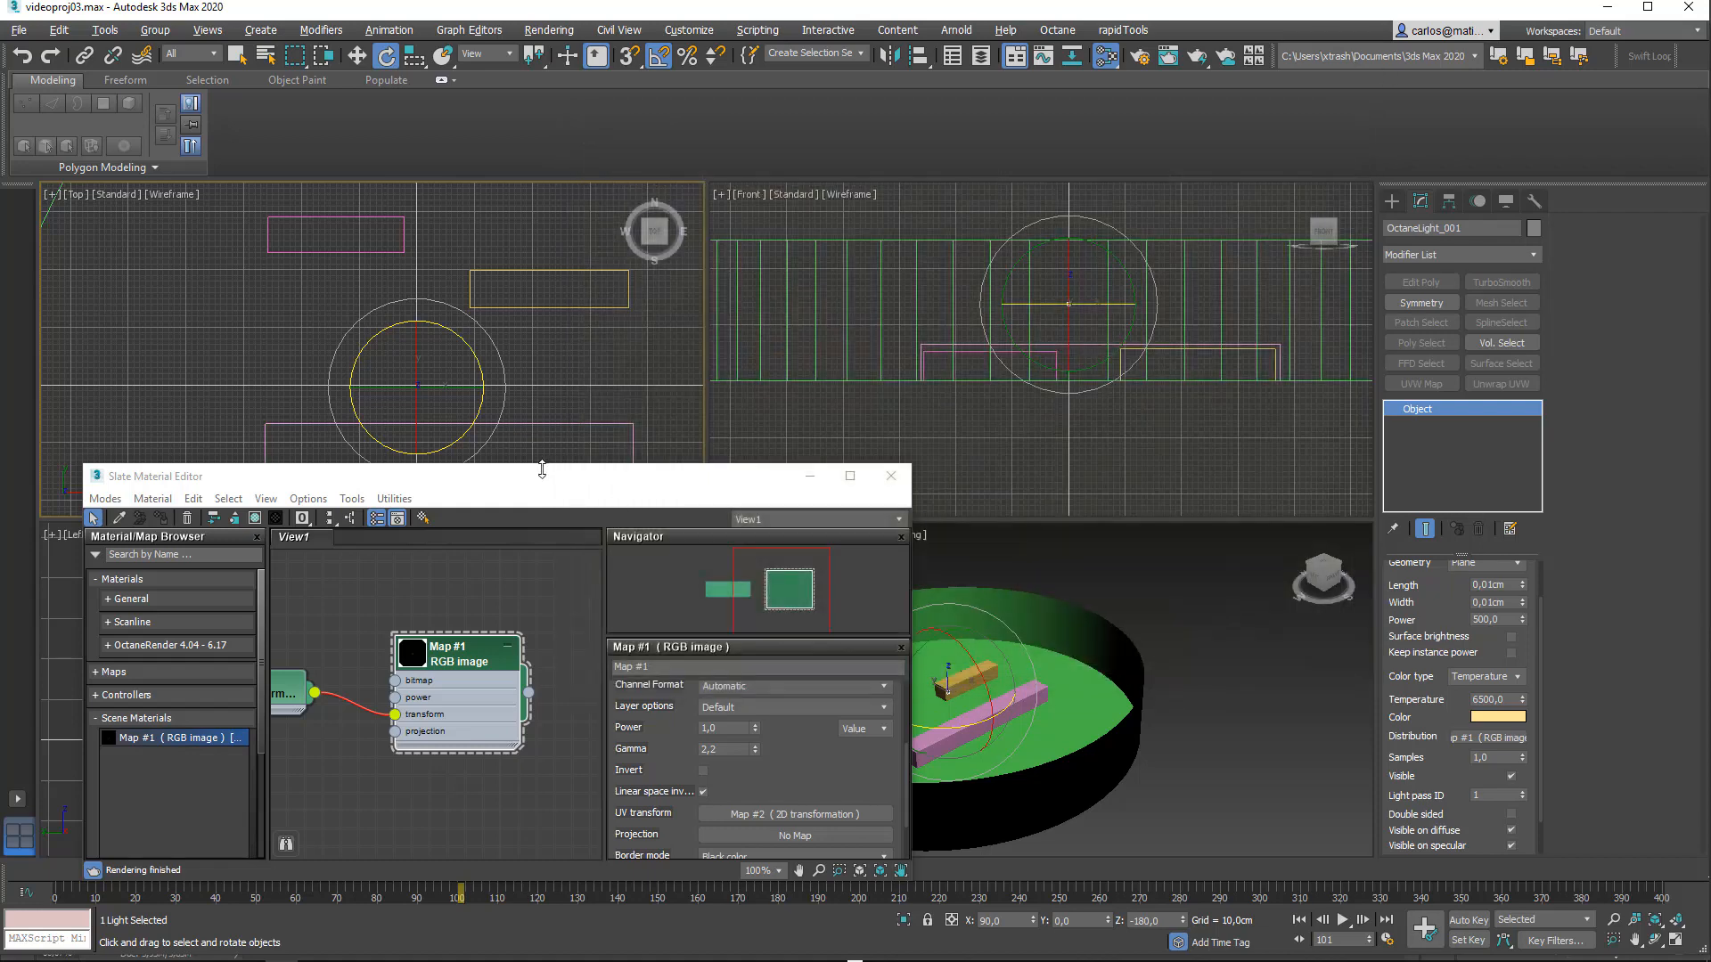
{"action": "left_click_drag", "start_coordinate": [542, 469], "coordinate": [550, 278]}
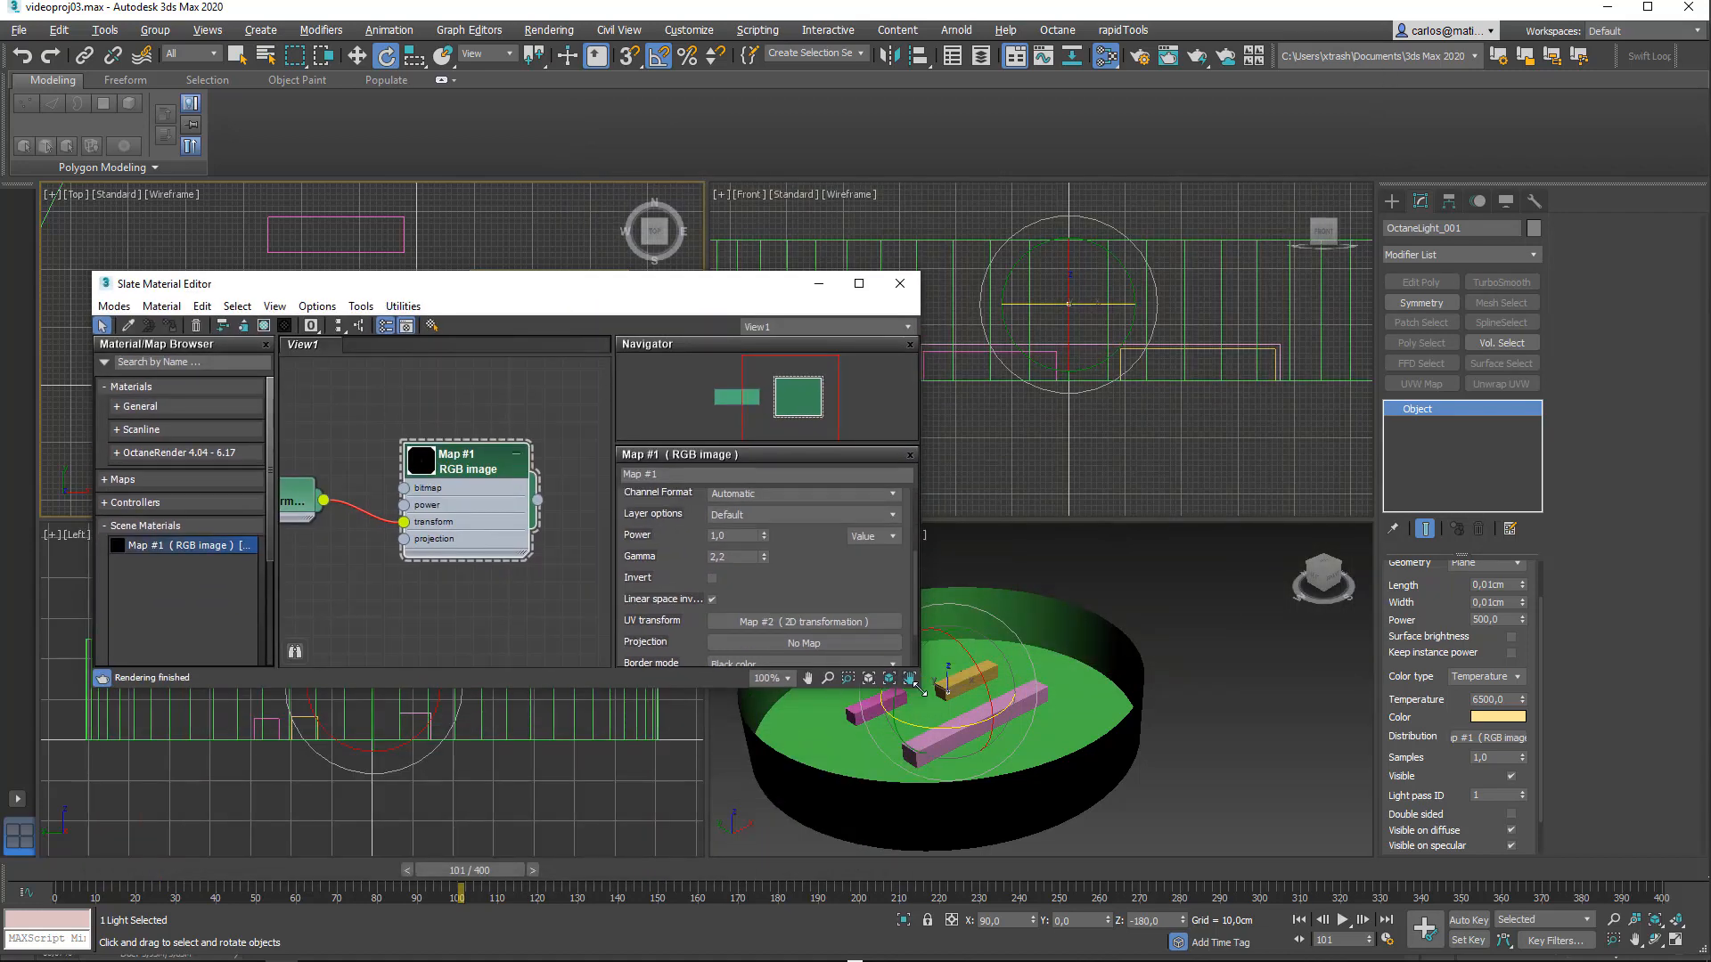
Step: Enlarge the Slate Material Editor and assign a Perspective map to the projection input of the RGB image map
{"action": "left_click_drag", "start_coordinate": [920, 688], "coordinate": [1020, 770]}
{"action": "middle_click_drag", "start_coordinate": [388, 609], "coordinate": [518, 638]}
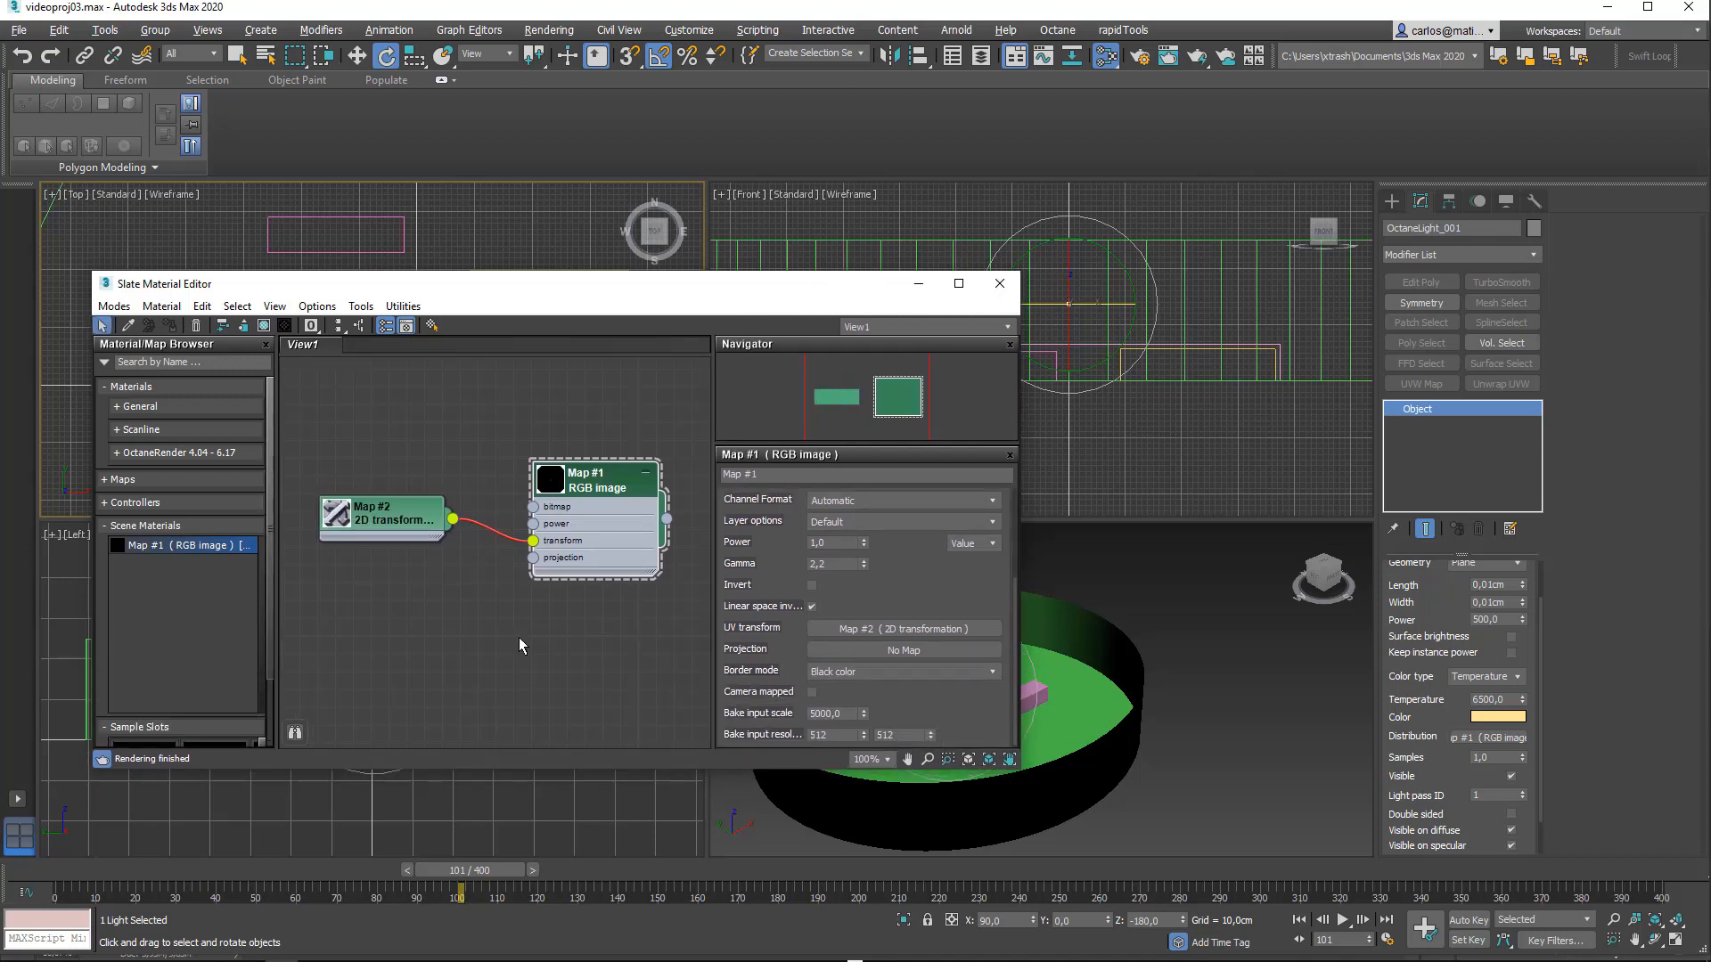
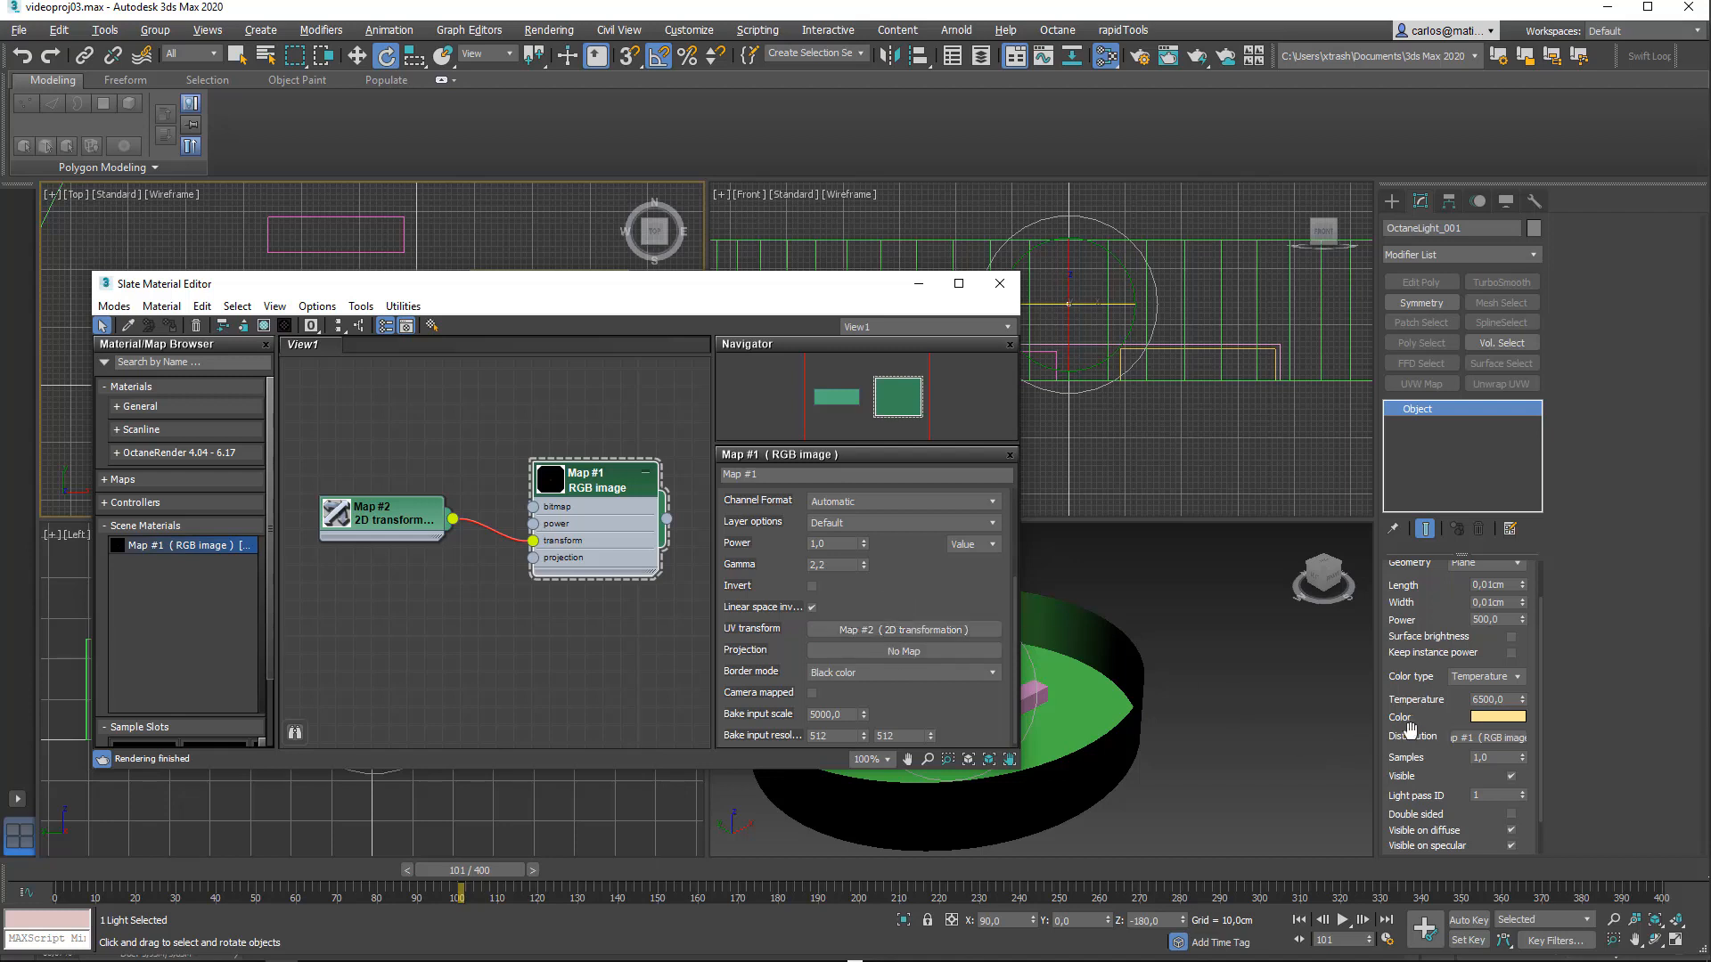
{"action": "left_click", "coordinate": [895, 651]}
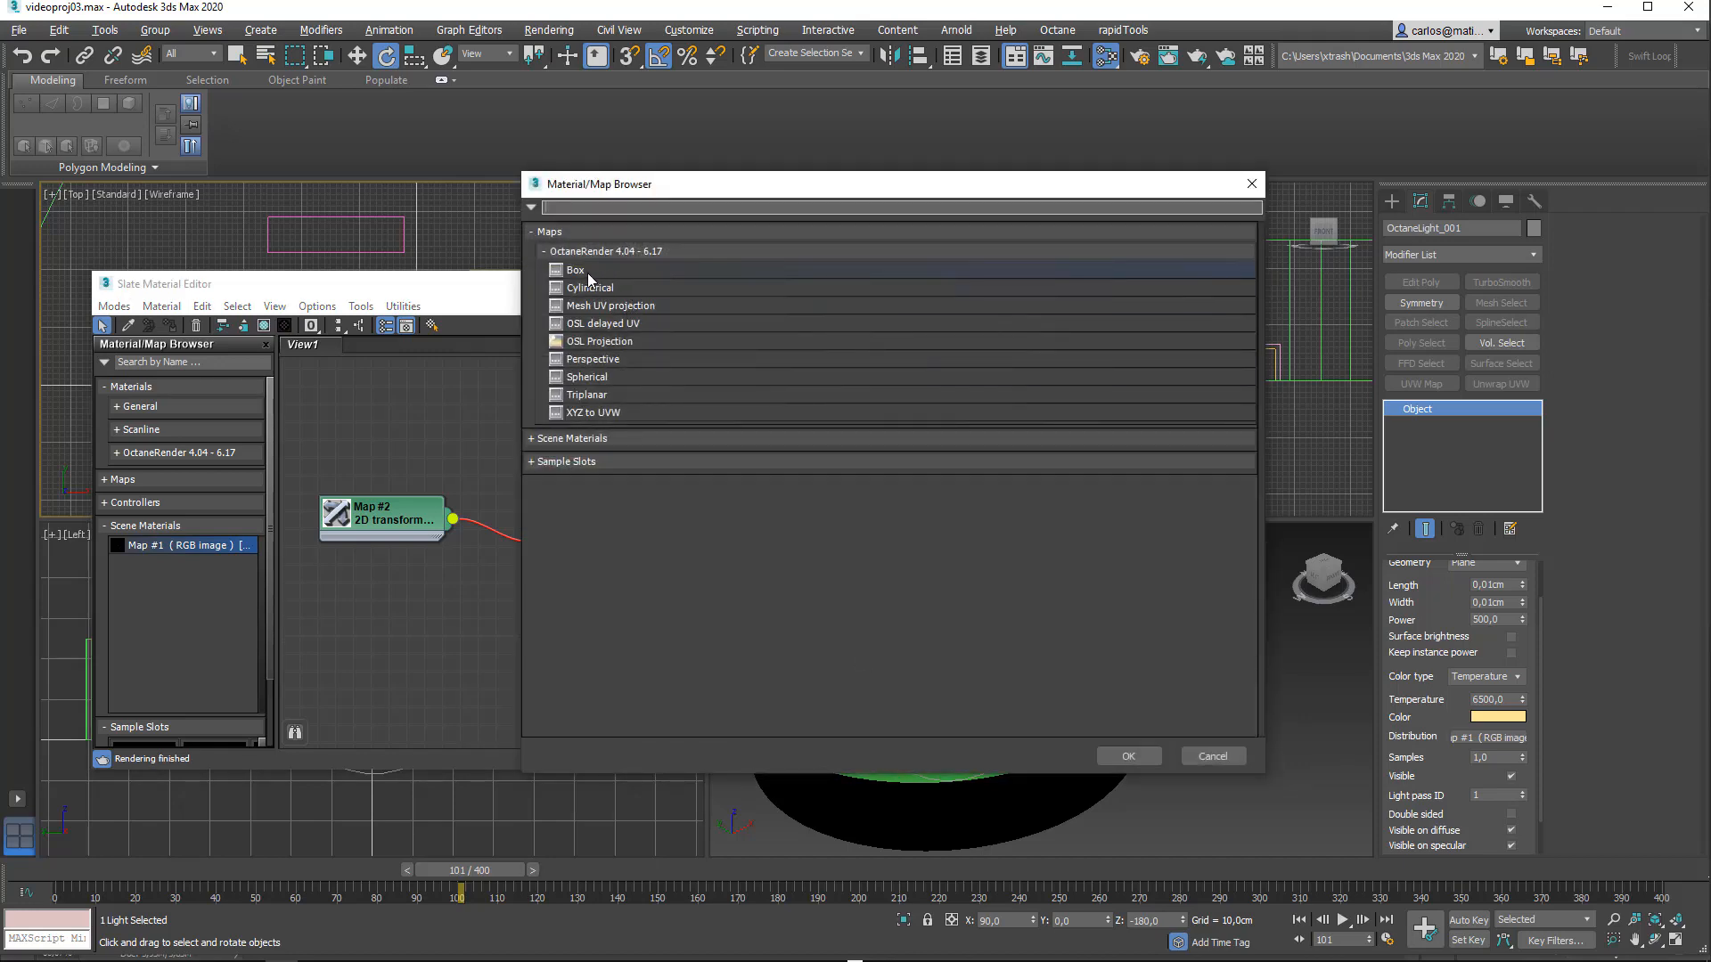
{"action": "left_click", "coordinate": [579, 270]}
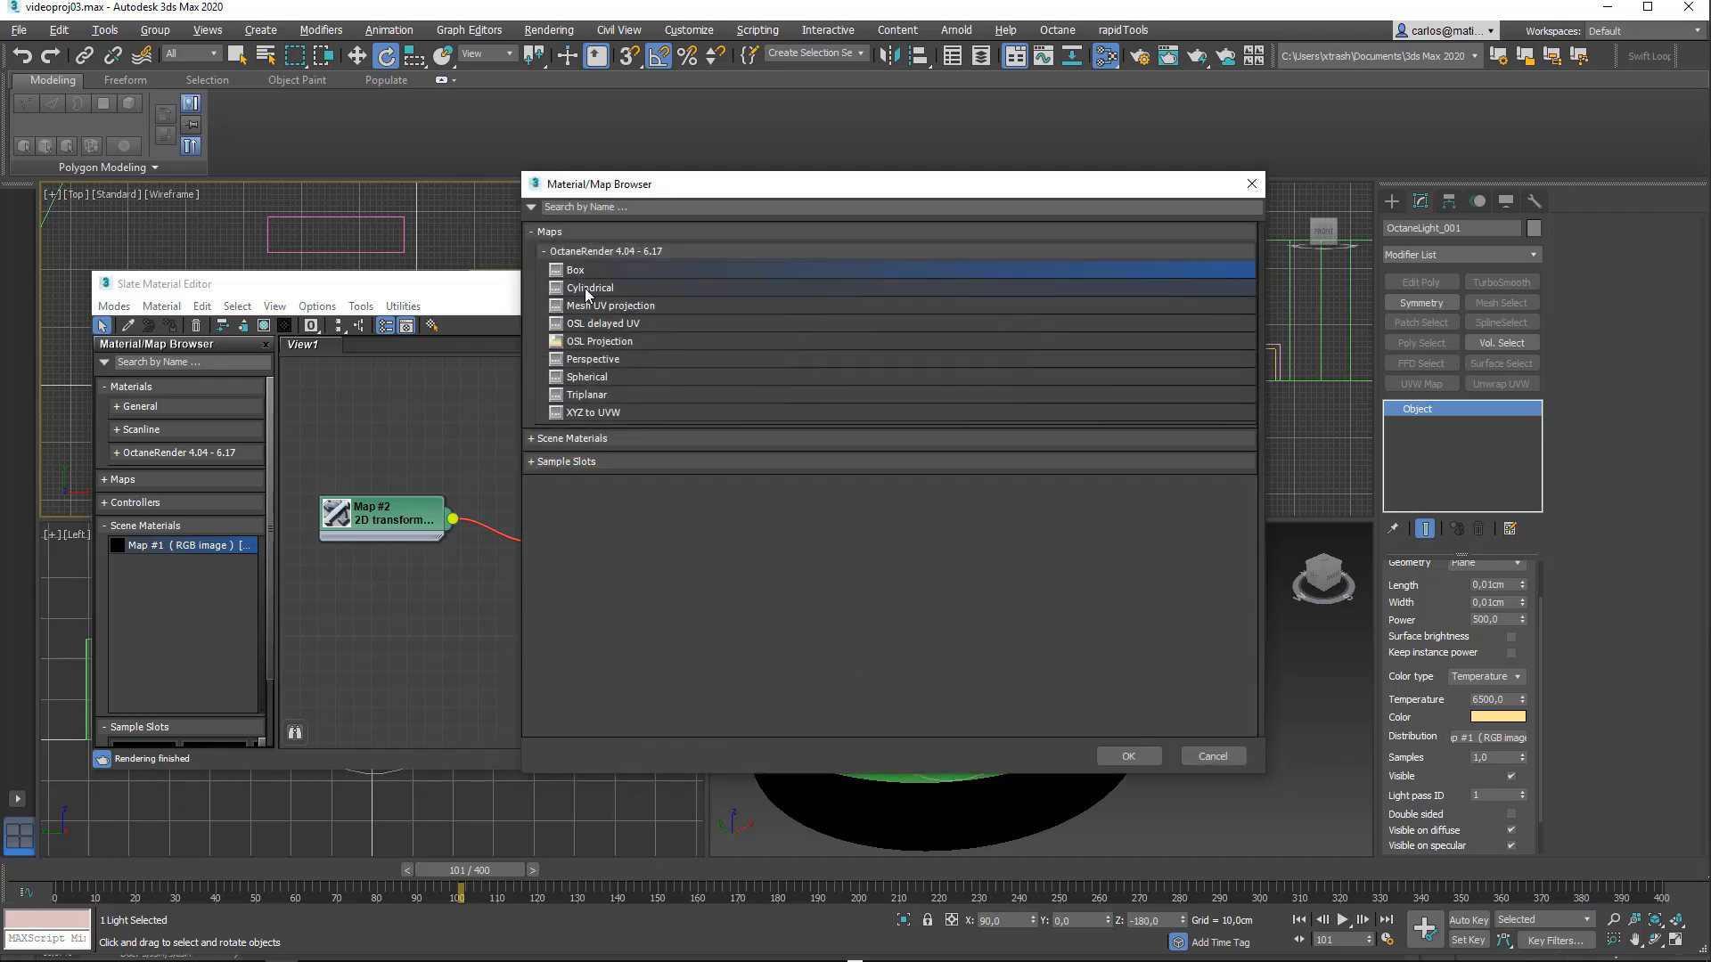
{"action": "double_click", "coordinate": [592, 360]}
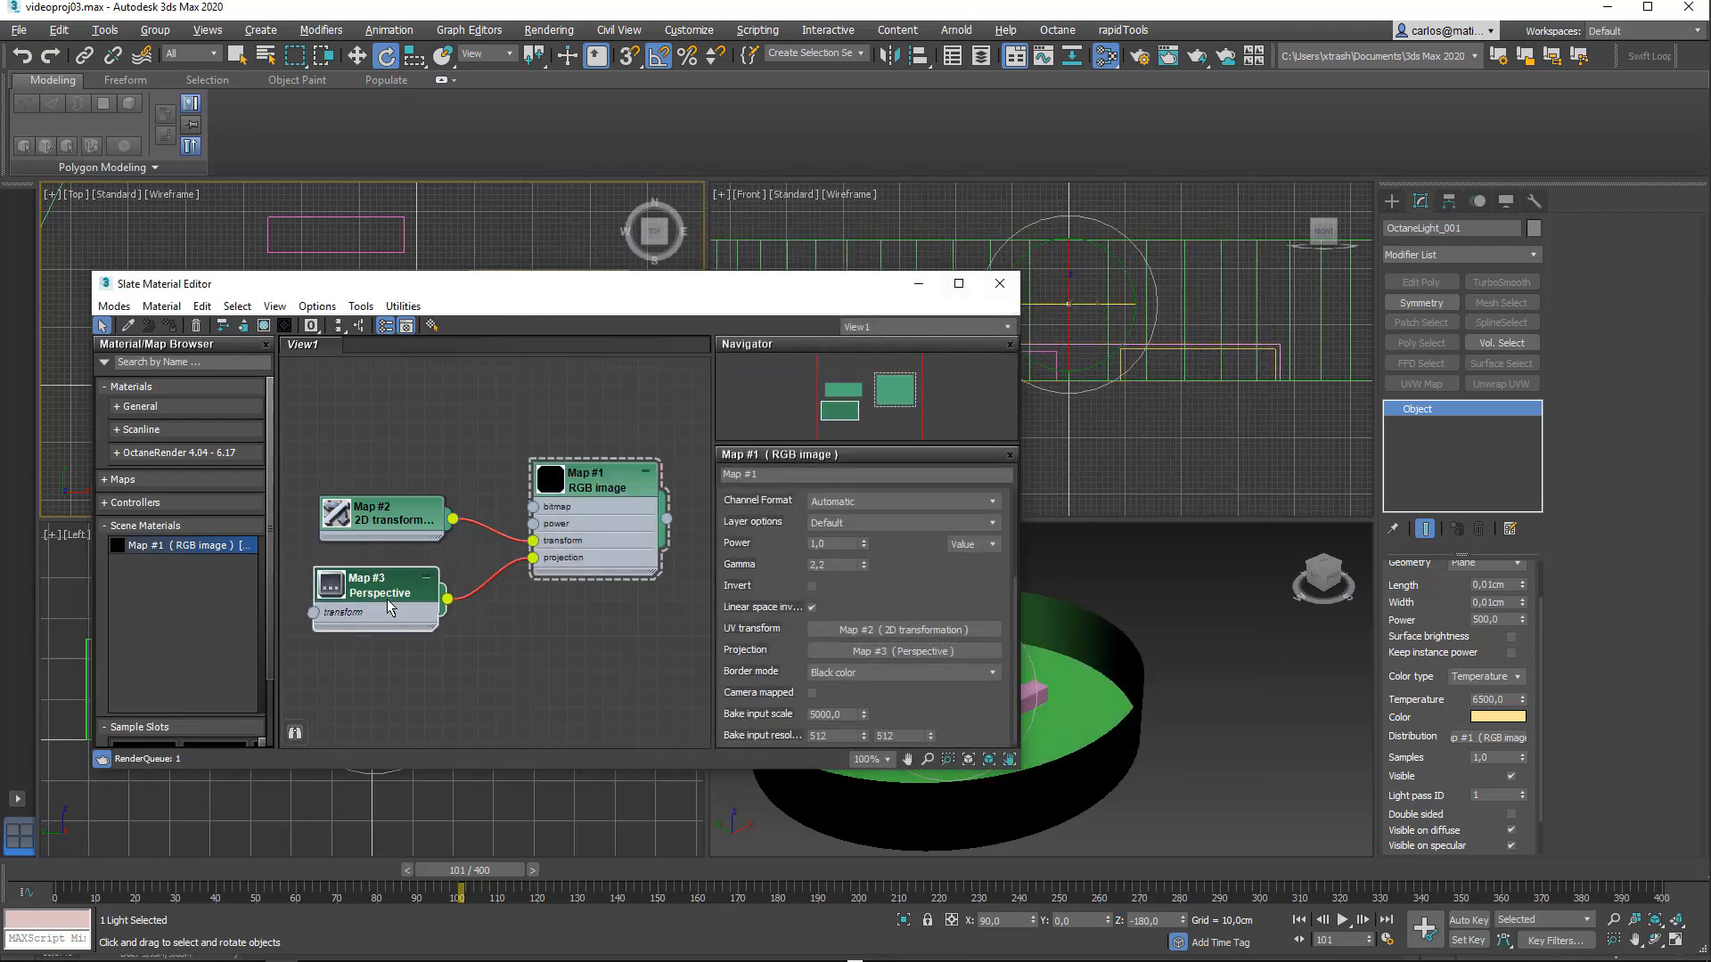
{"action": "left_click_drag", "start_coordinate": [386, 598], "coordinate": [392, 598]}
Step: Open the OctaneRender viewport for the Perspective view, place it over the Front view, and close Render Setup
{"action": "left_click_drag", "start_coordinate": [636, 284], "coordinate": [616, 374]}
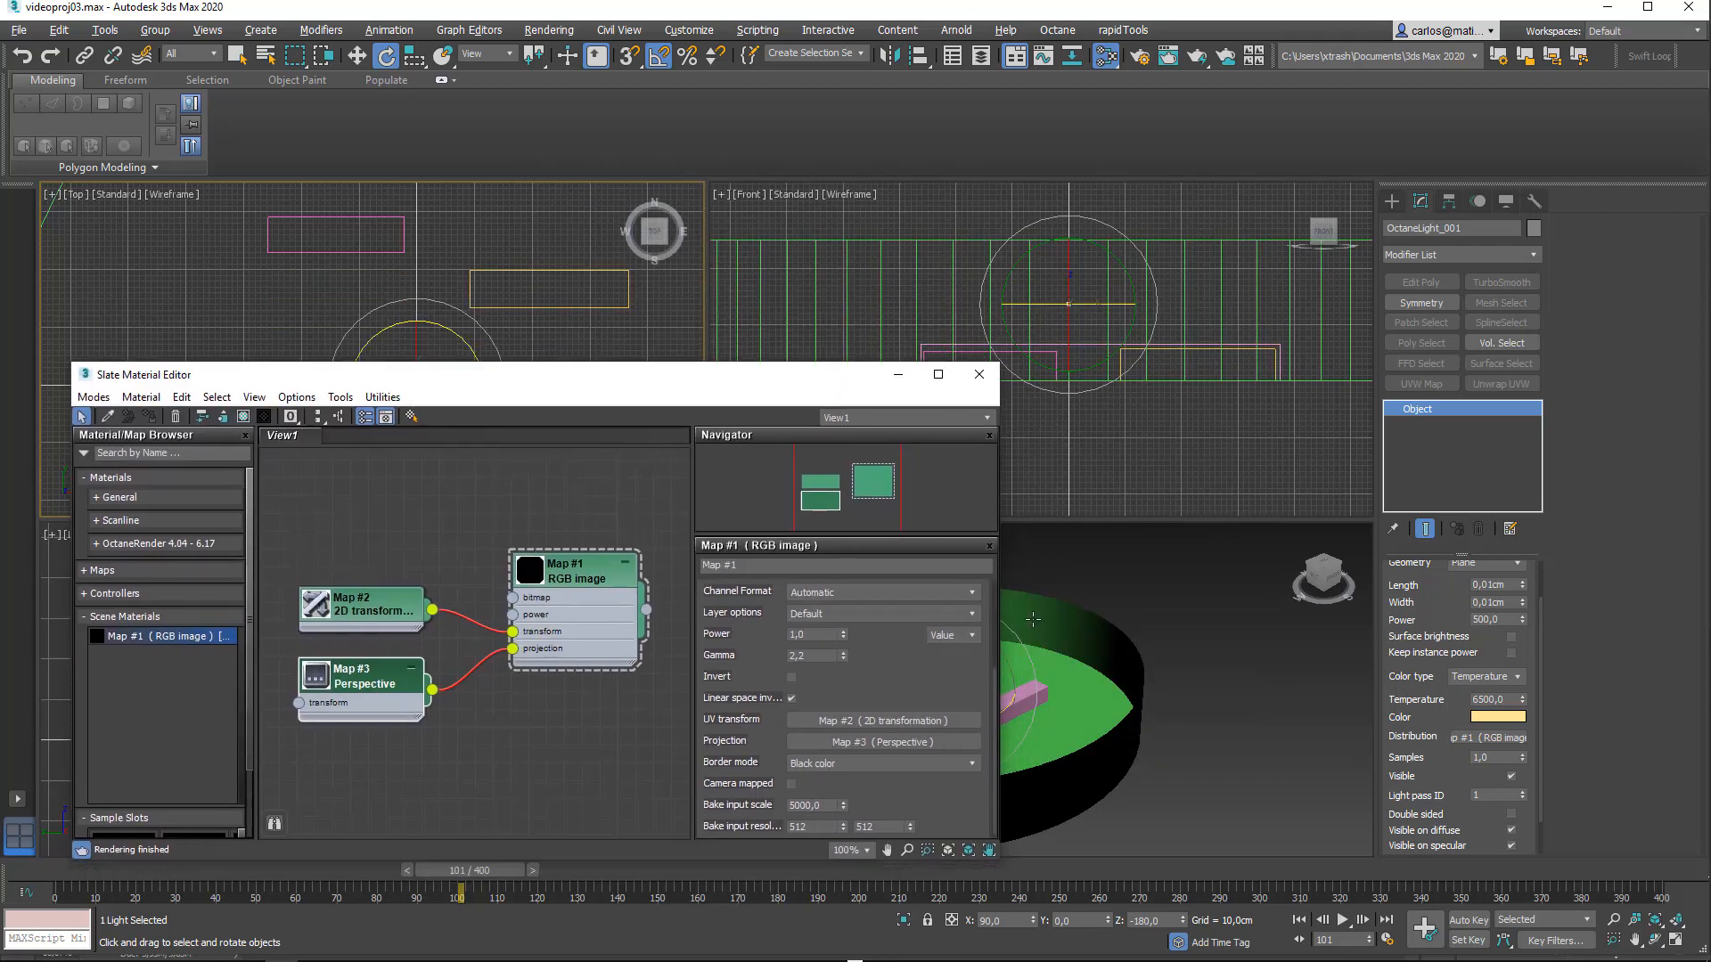
{"action": "left_click", "coordinate": [1143, 599]}
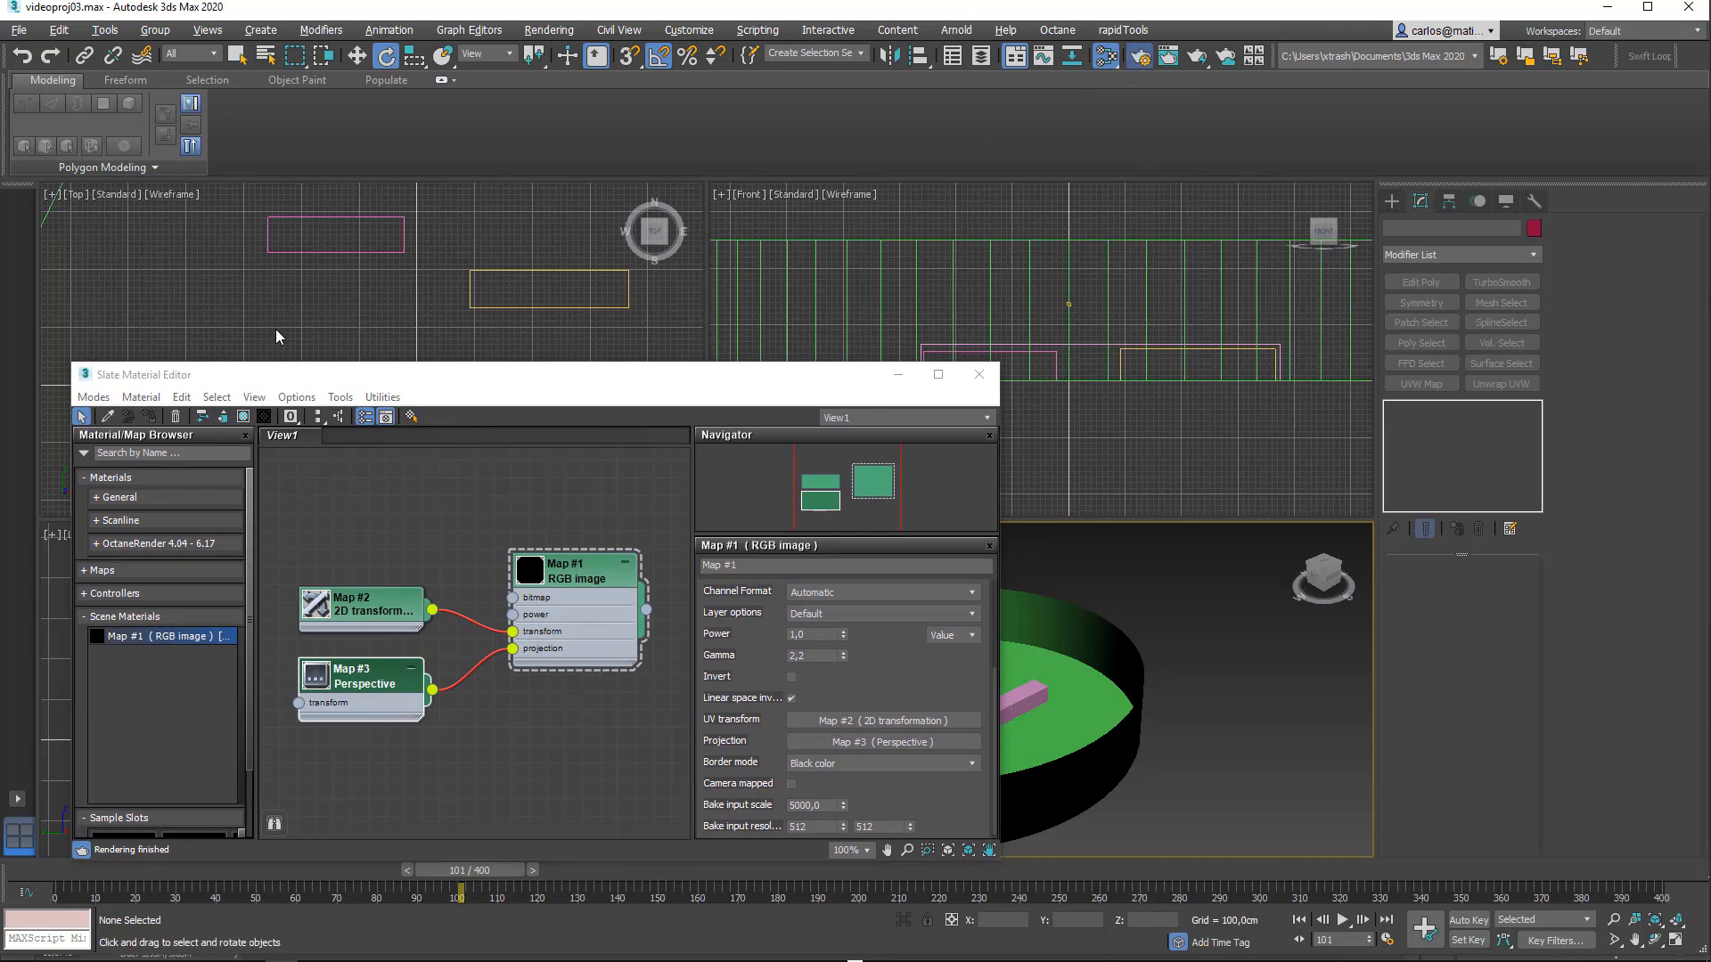
{"action": "key", "text": "F10"}
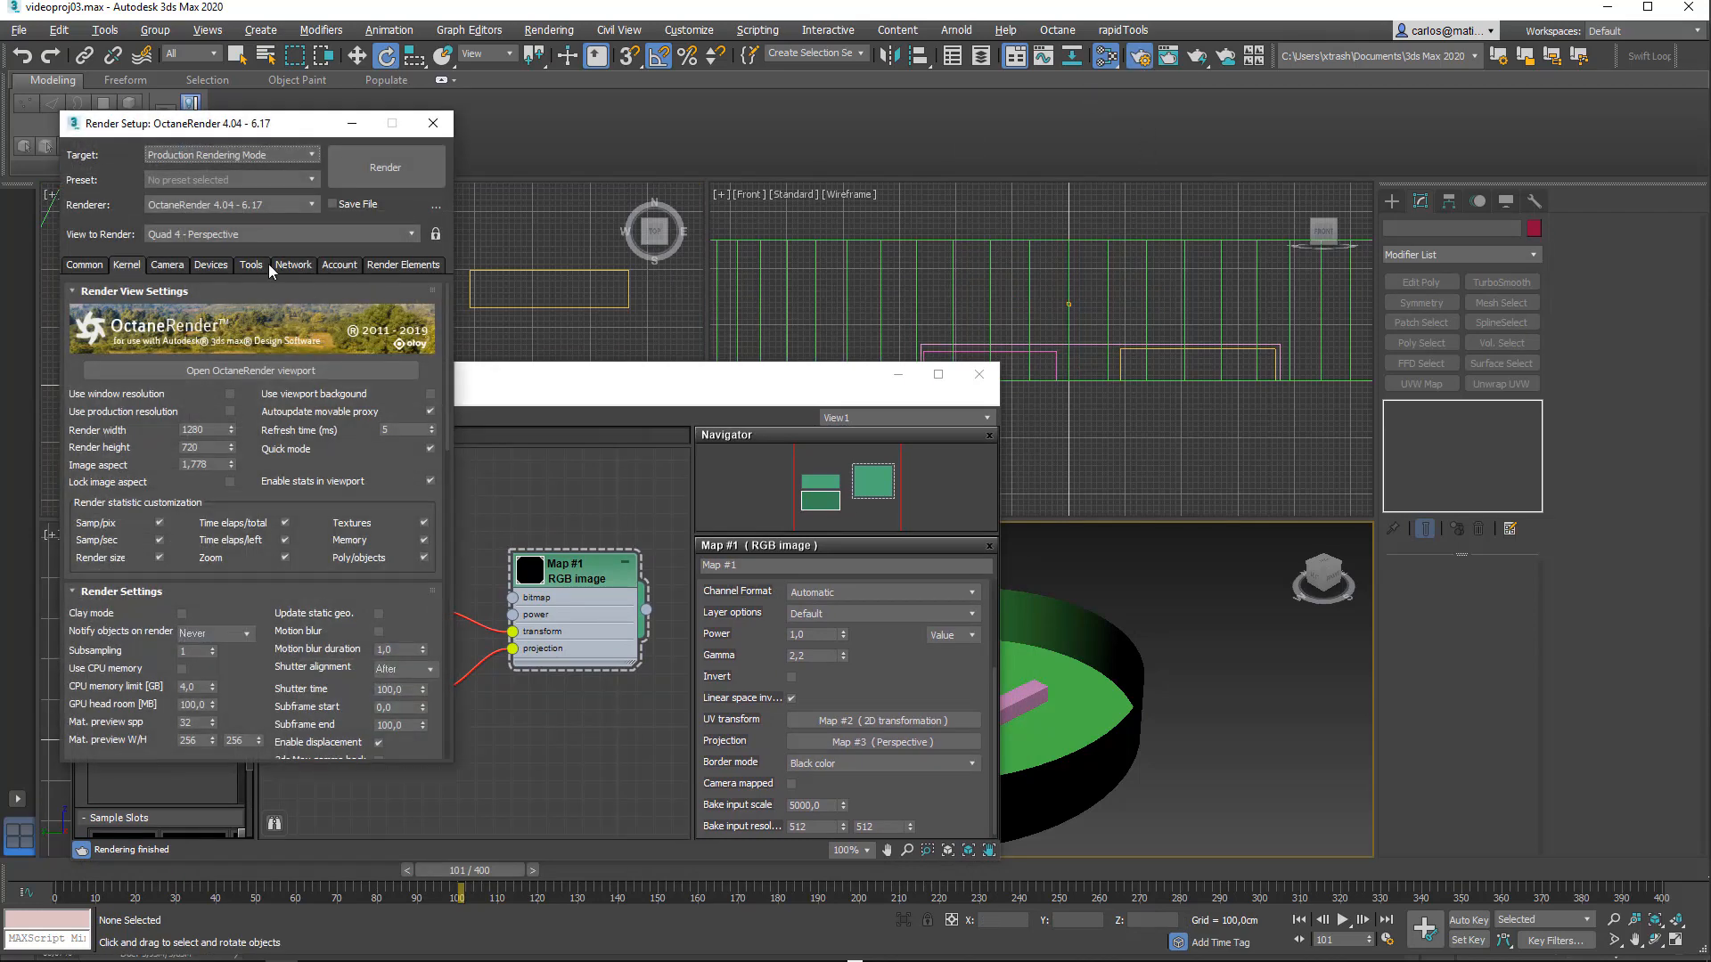
{"action": "left_click", "coordinate": [170, 371]}
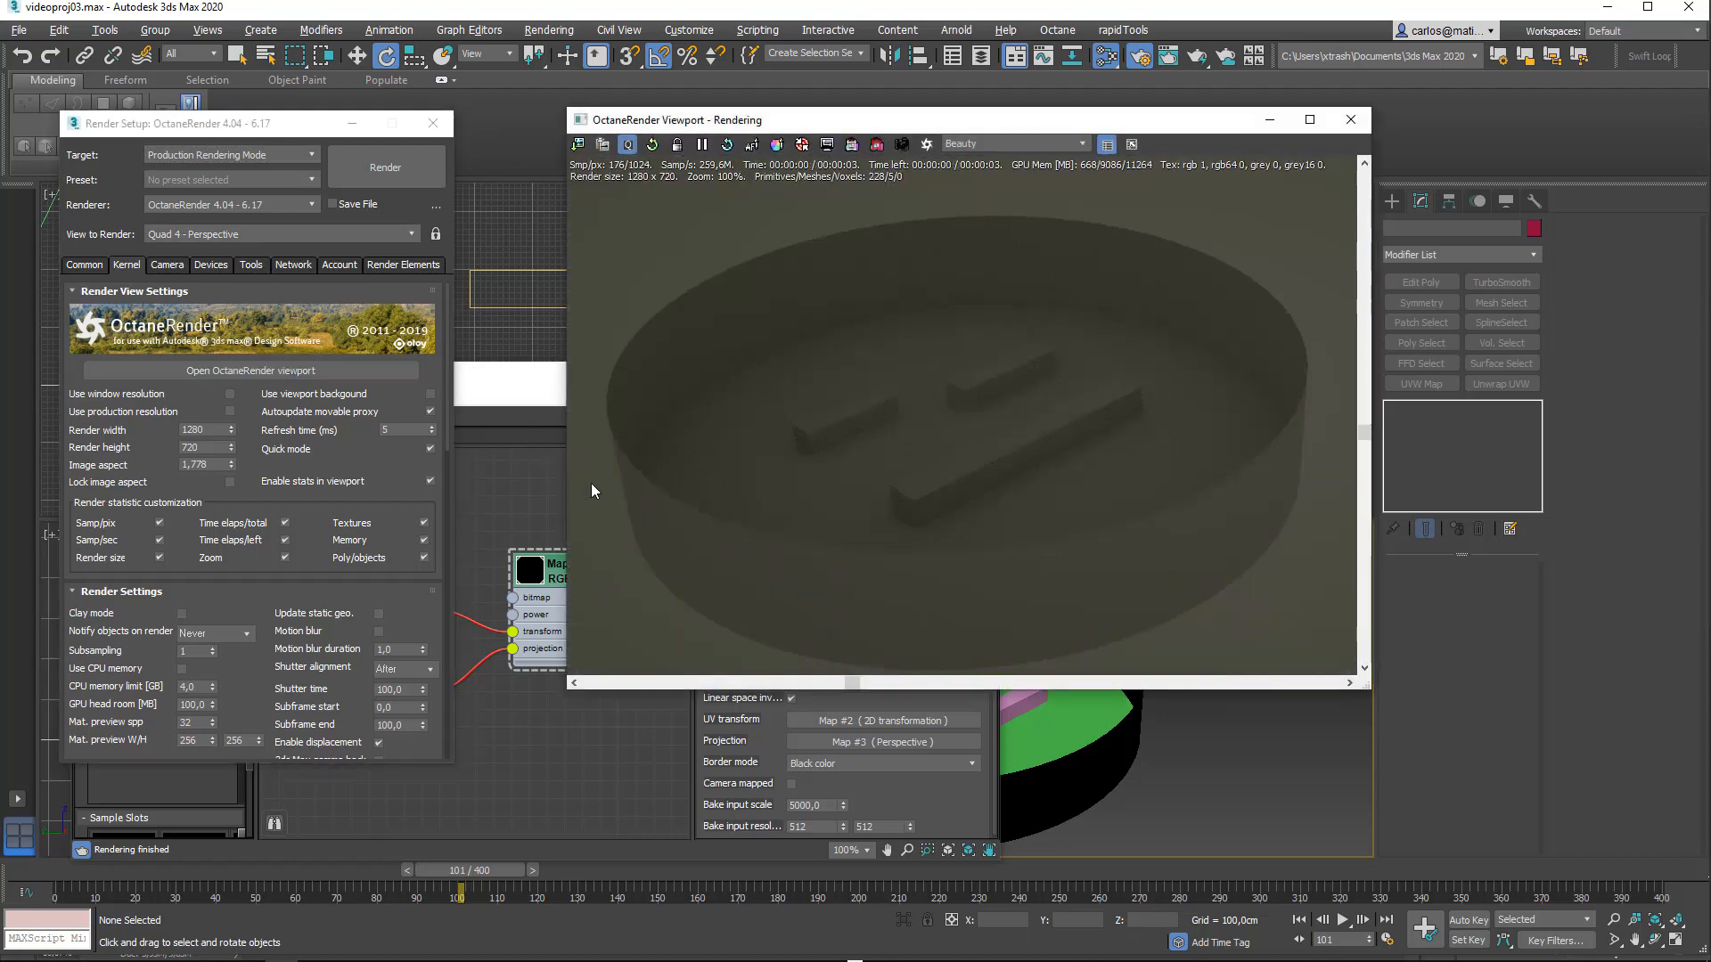
{"action": "left_click_drag", "start_coordinate": [1083, 131], "coordinate": [1395, 82]}
{"action": "left_click", "coordinate": [431, 124]}
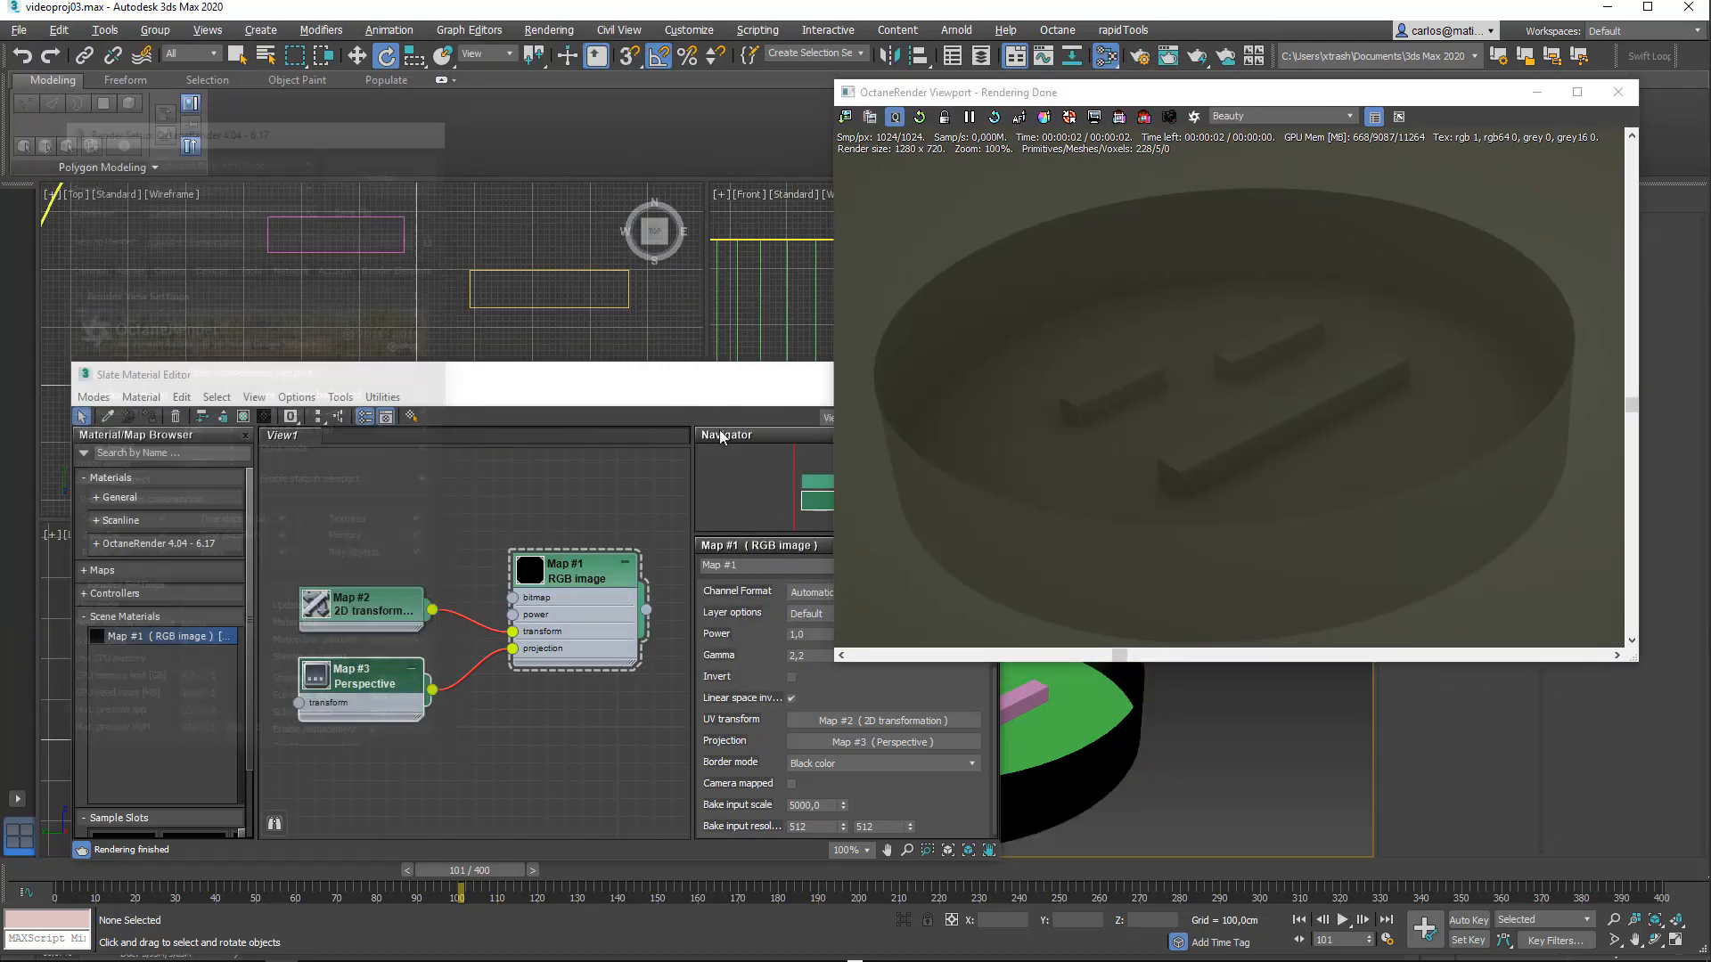
Step: Move the Slate Material Editor down to uncover the Top view and get close to the projector light there
{"action": "left_click_drag", "start_coordinate": [686, 358], "coordinate": [648, 532]}
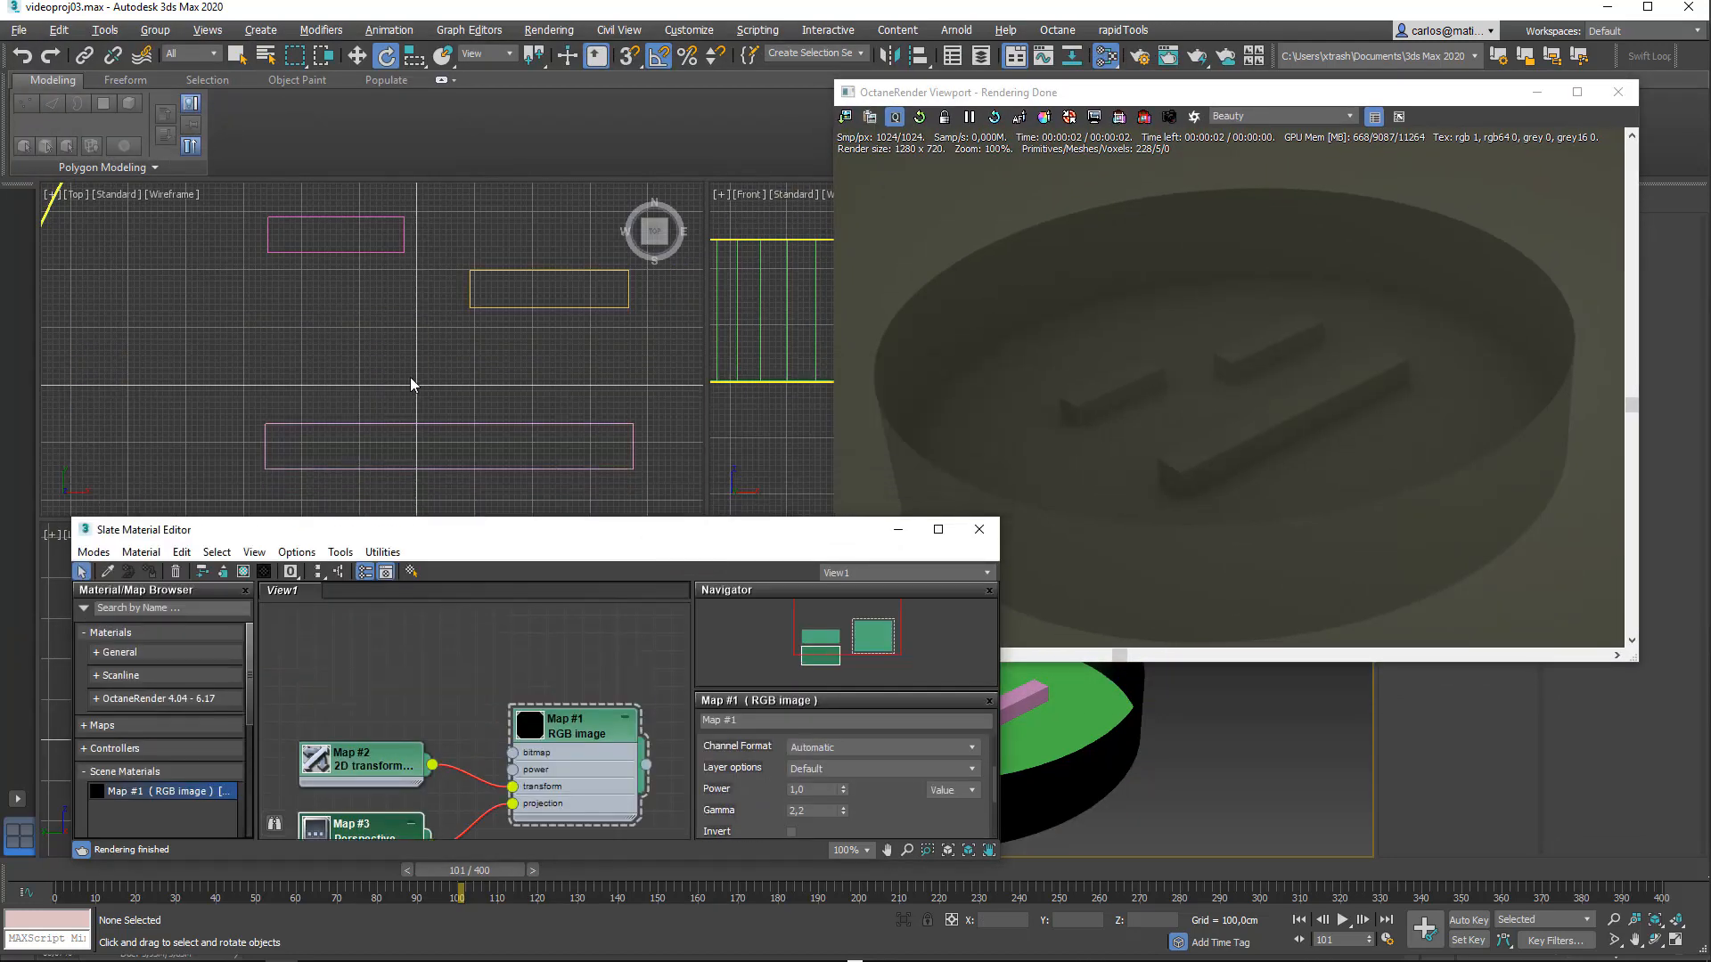
{"action": "scroll", "coordinate": [410, 376], "scroll_direction": "up", "scroll_amount": 10}
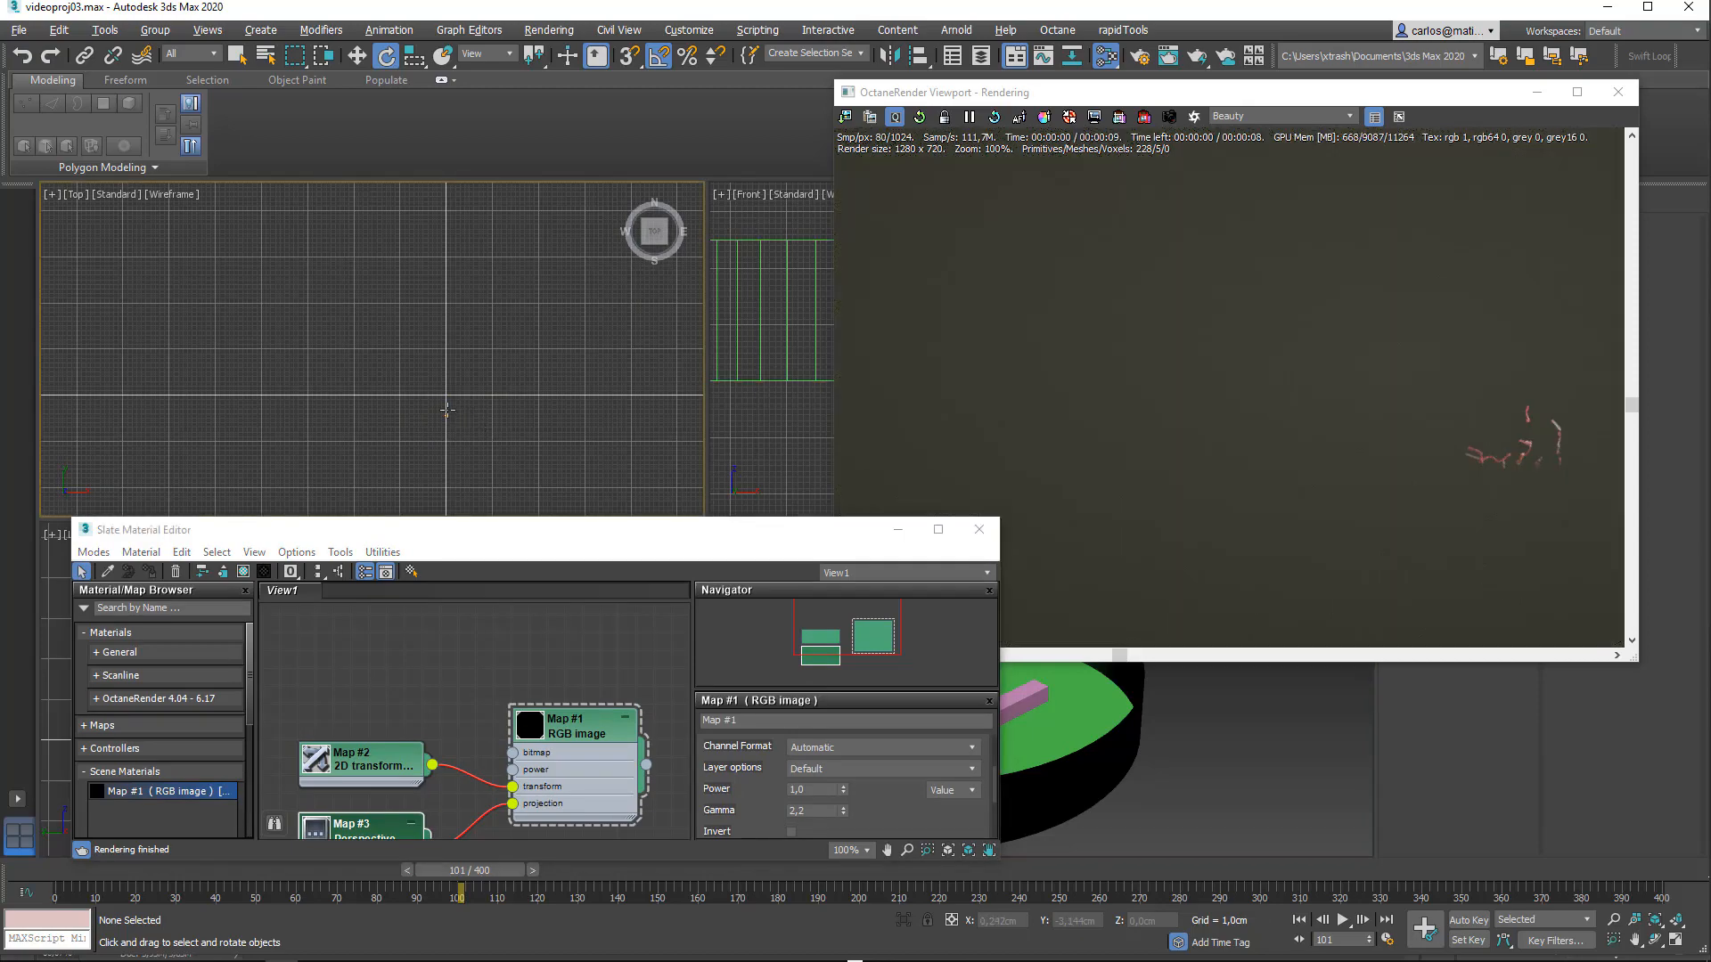
Step: Move the Octane light along the X axis to about 4.1 cm in the top view
{"action": "left_click", "coordinate": [447, 415]}
{"action": "key", "text": "w"}
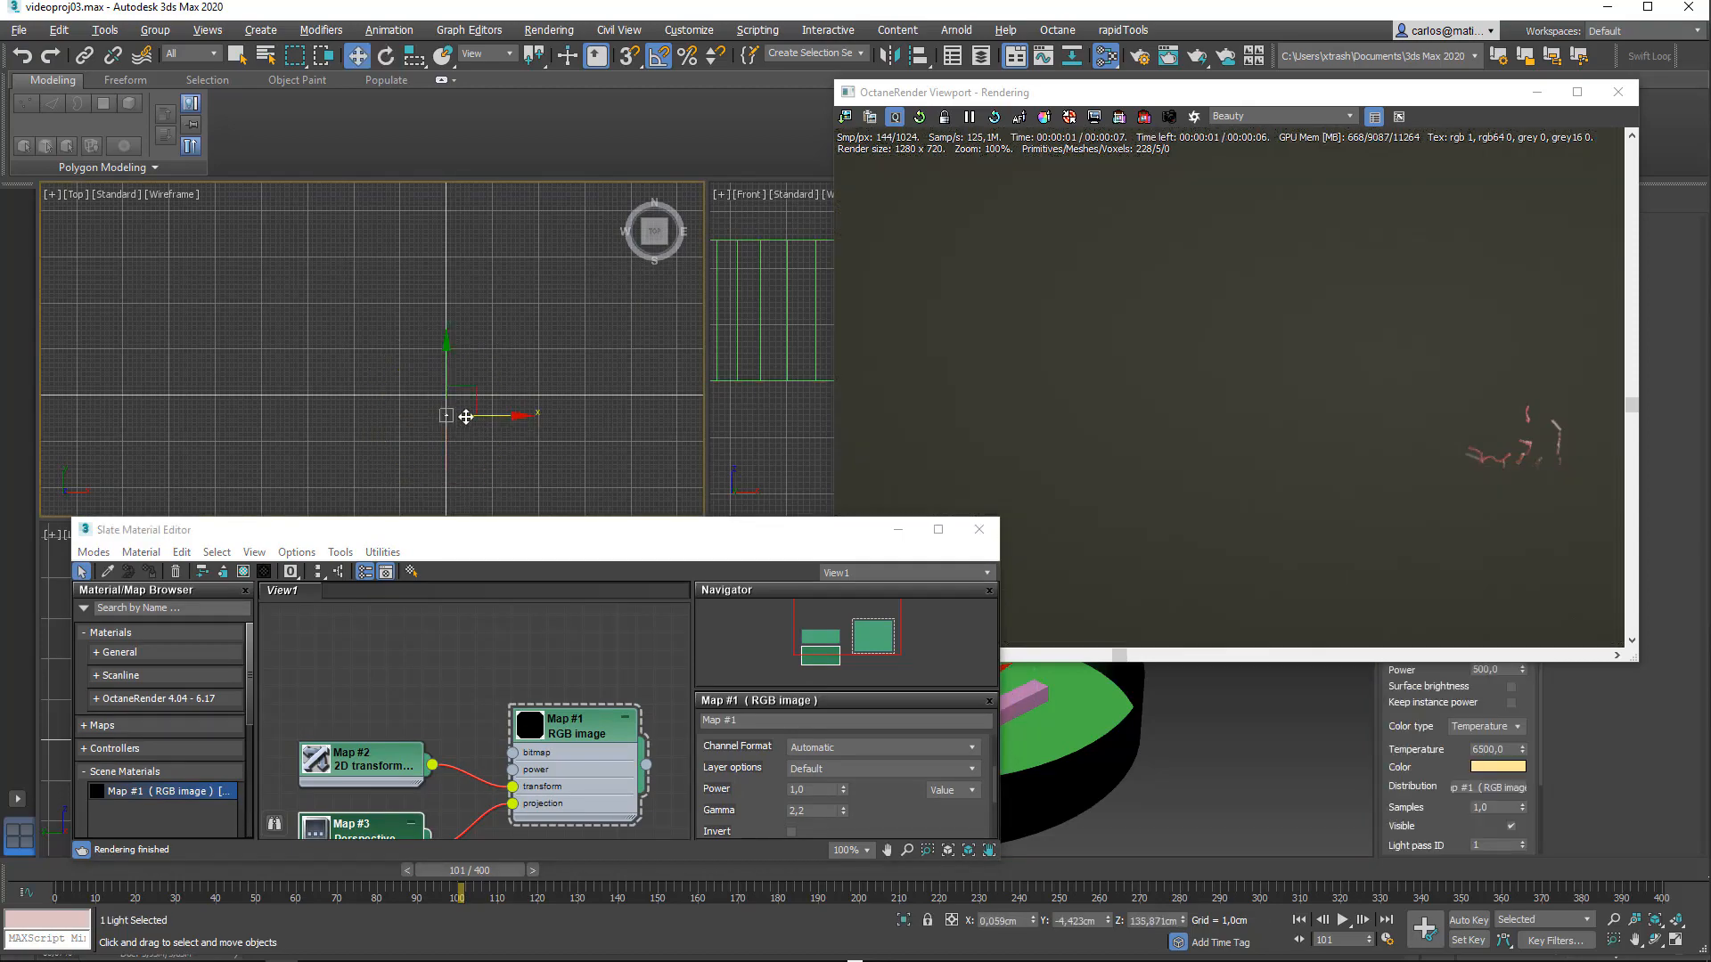
{"action": "left_click_drag", "start_coordinate": [465, 417], "coordinate": [484, 417]}
{"action": "scroll", "coordinate": [465, 419], "scroll_direction": "up", "scroll_amount": 6}
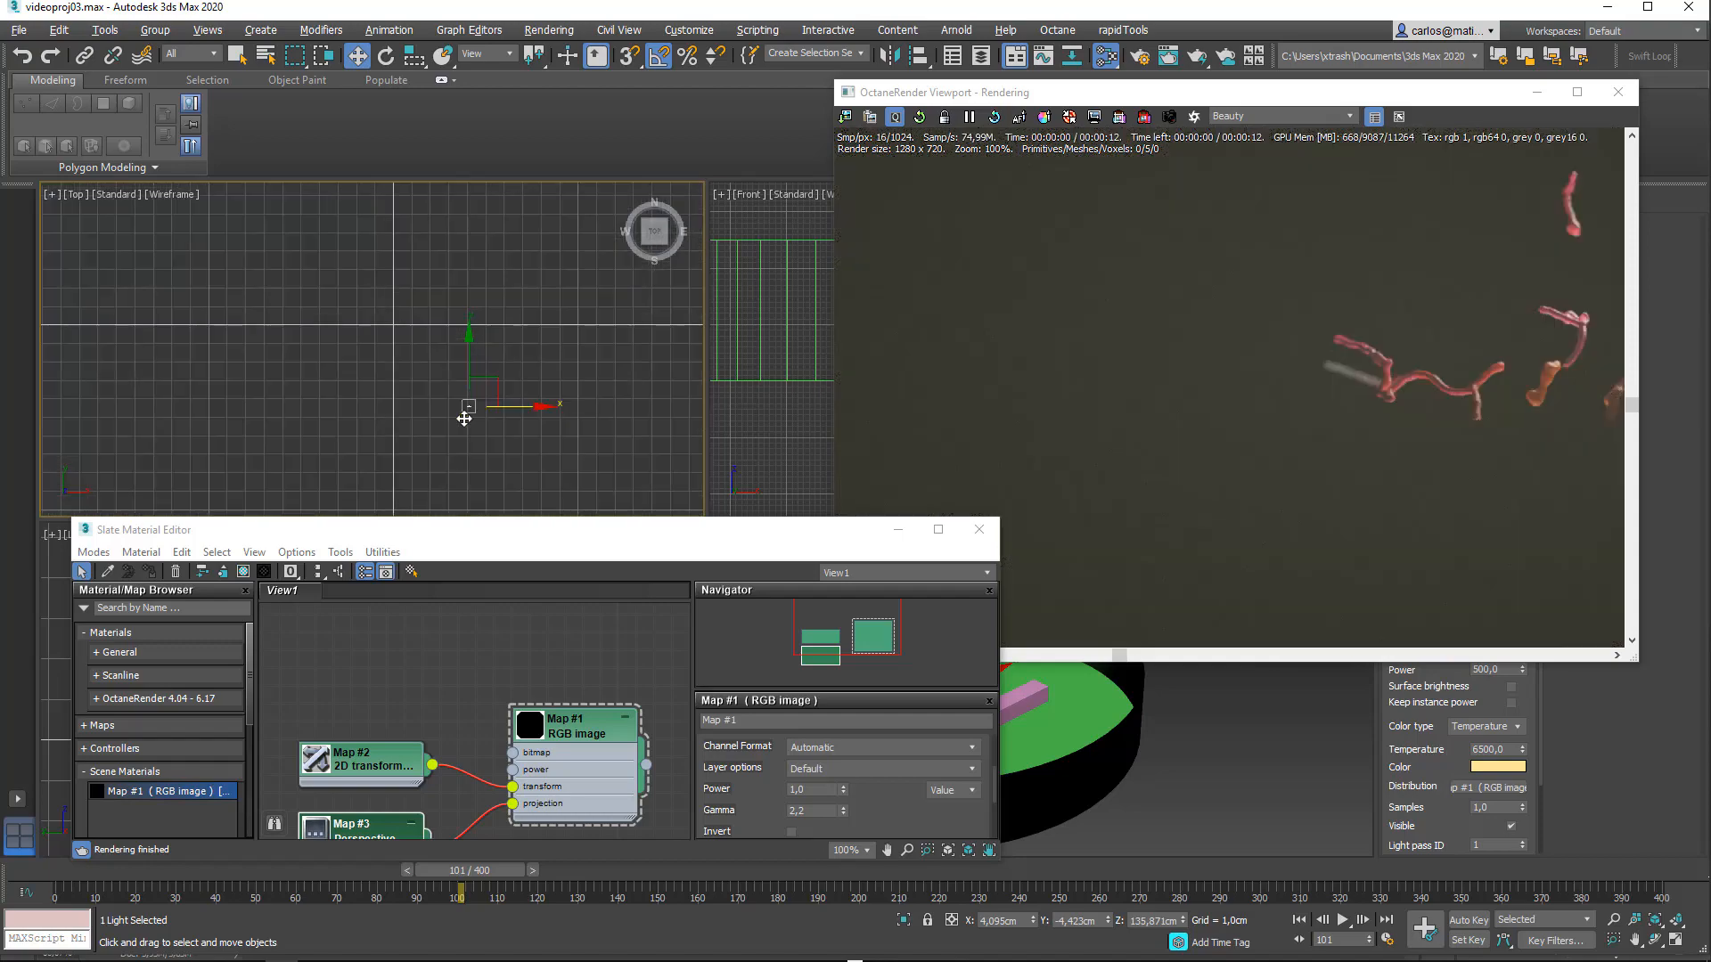
{"action": "scroll", "coordinate": [464, 419], "scroll_direction": "down", "scroll_amount": 2}
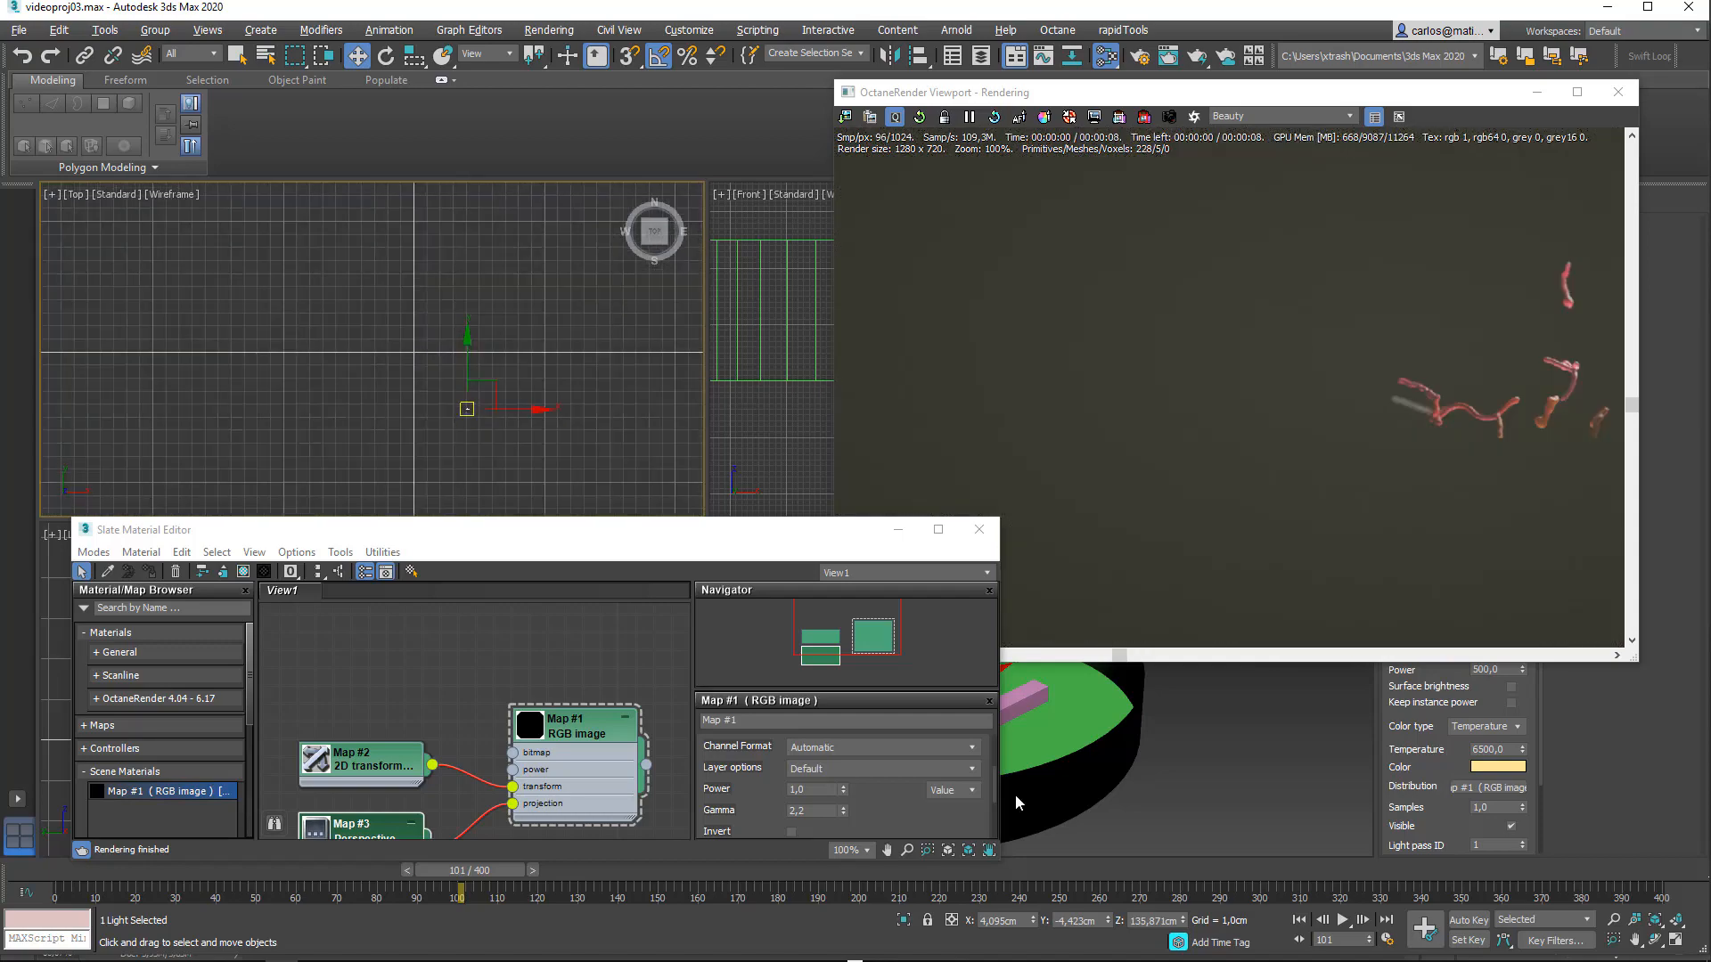
Step: Examine the image projected by the light onto the floor near the boxes, close up in the perspective view
{"action": "right_click", "coordinate": [1170, 740]}
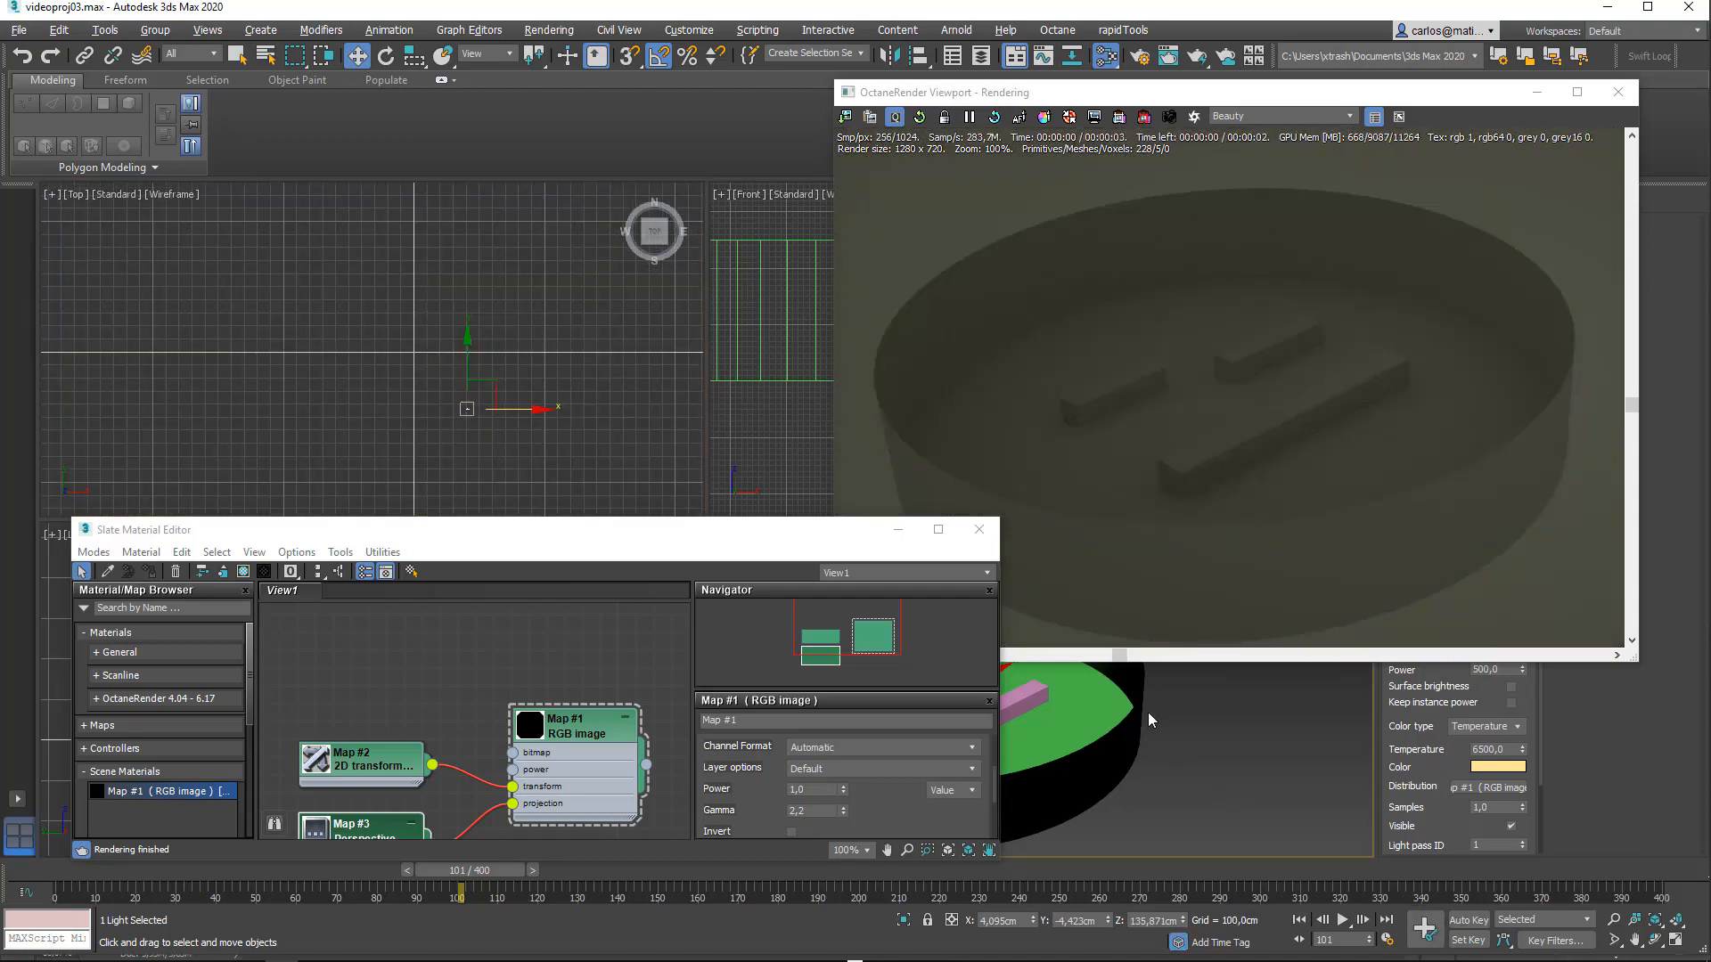
{"action": "middle_click_drag", "start_coordinate": [1125, 716], "coordinate": [1192, 739]}
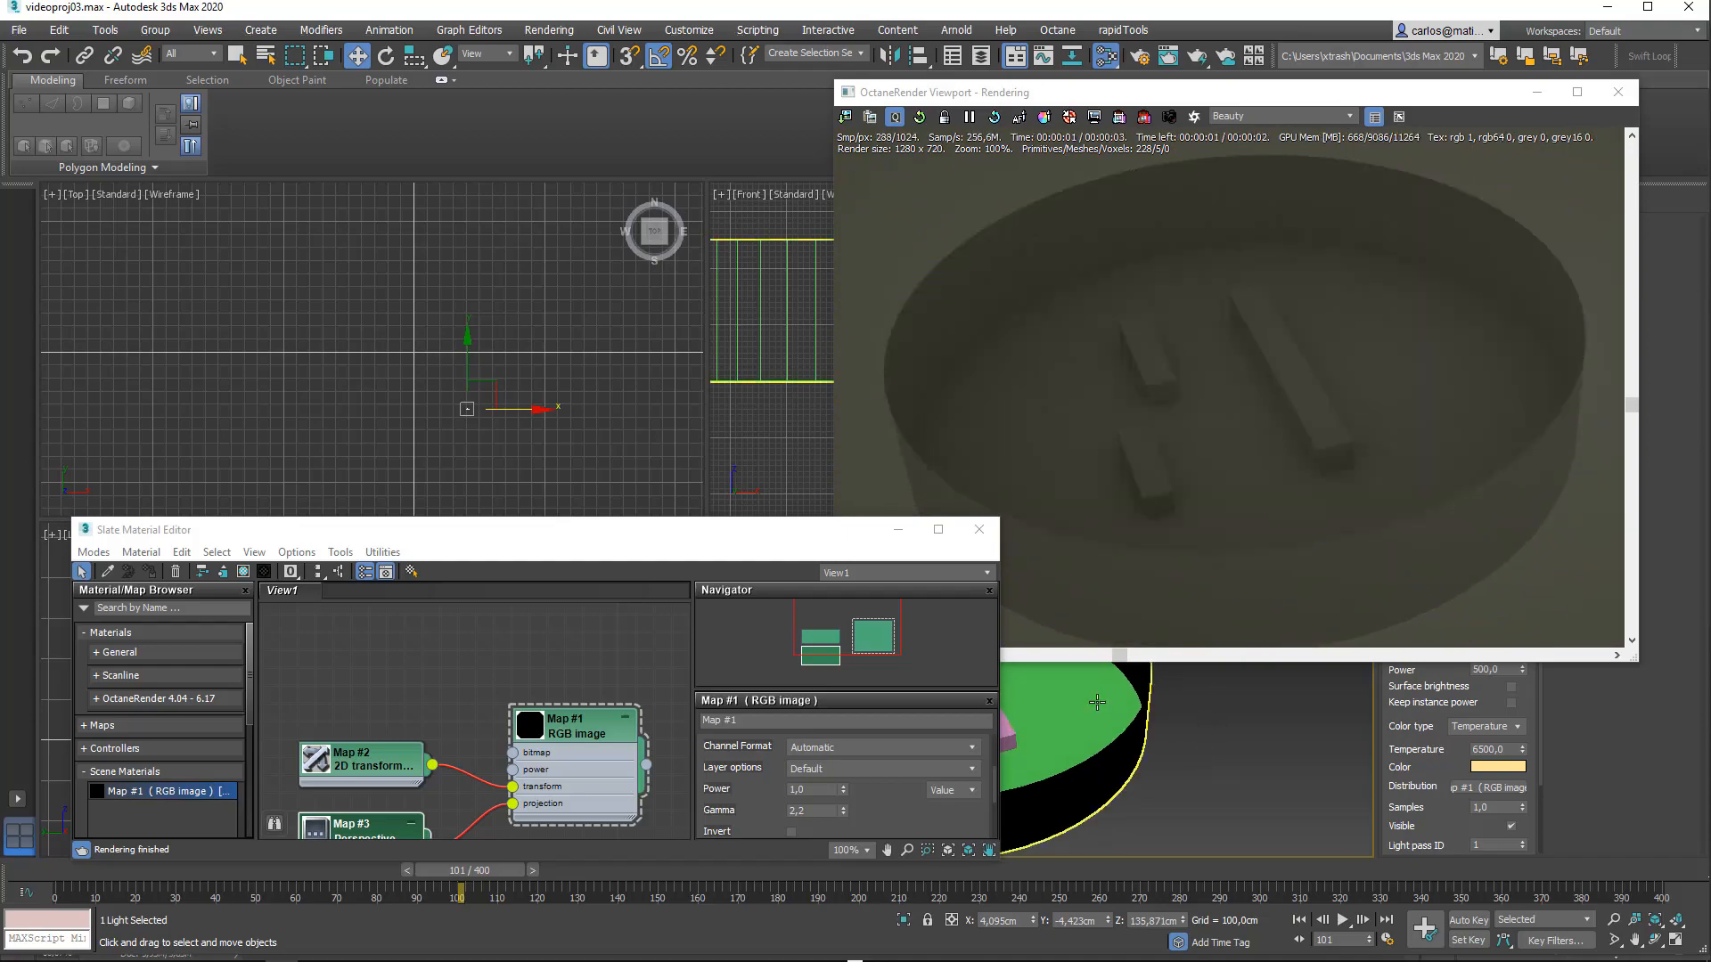
{"action": "scroll", "coordinate": [1039, 751], "scroll_direction": "up", "scroll_amount": 5}
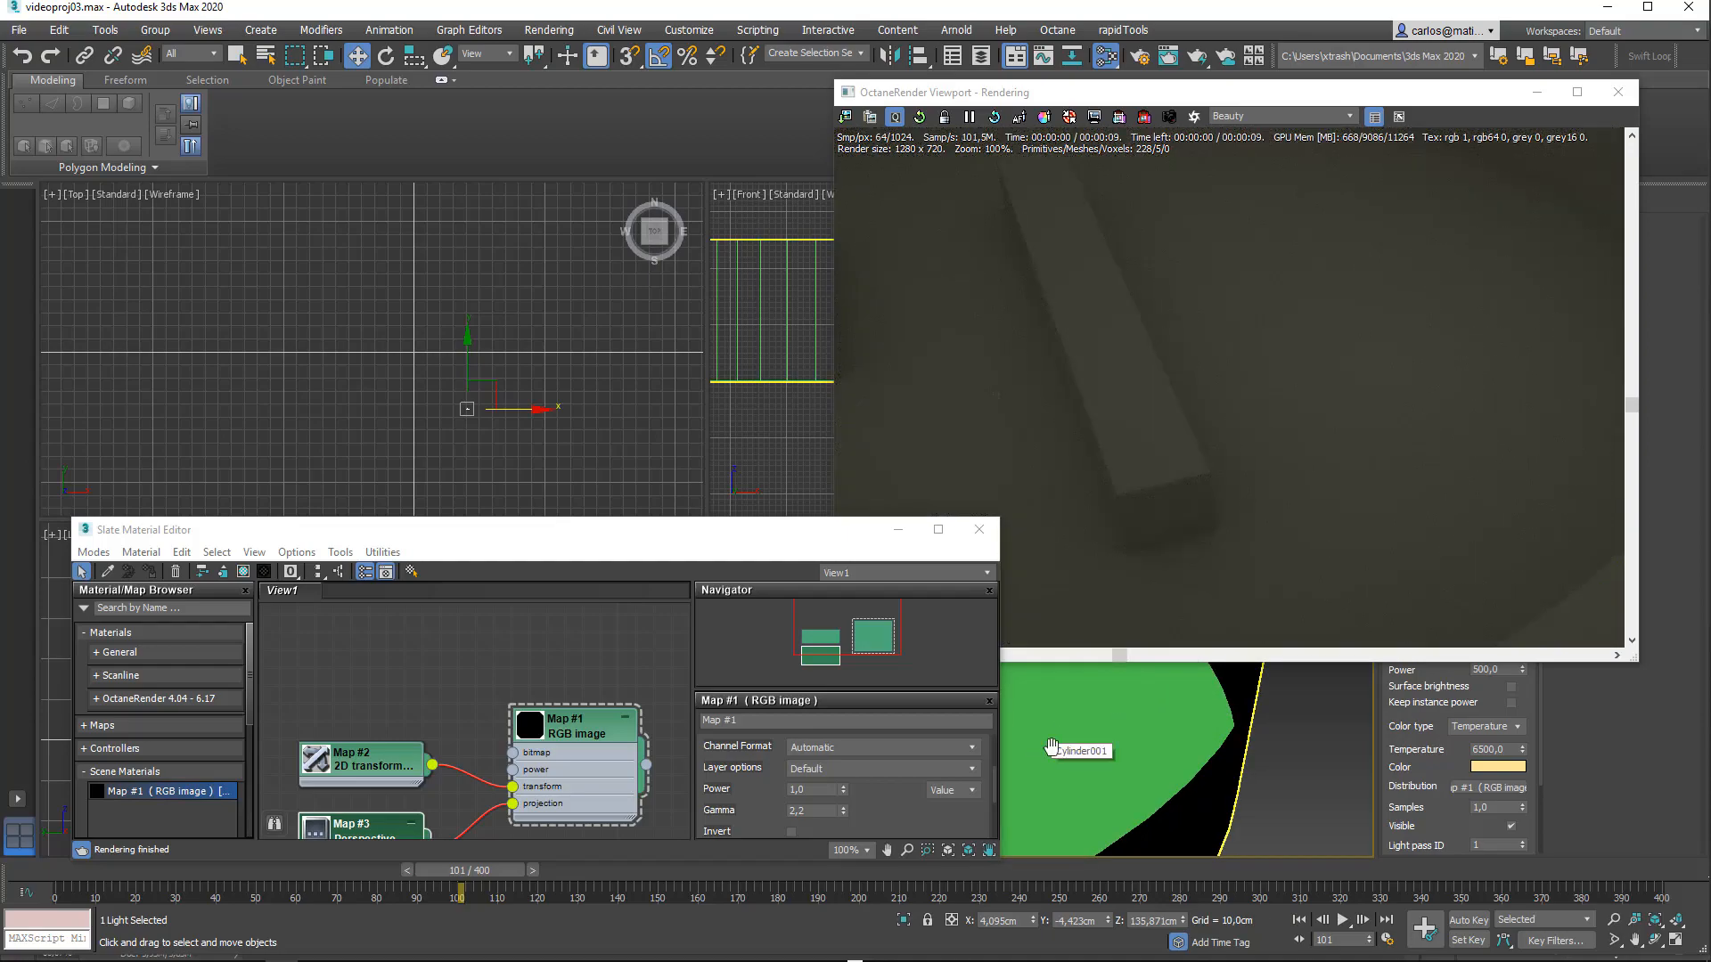
{"action": "middle_click_drag", "start_coordinate": [1032, 751], "coordinate": [1143, 739]}
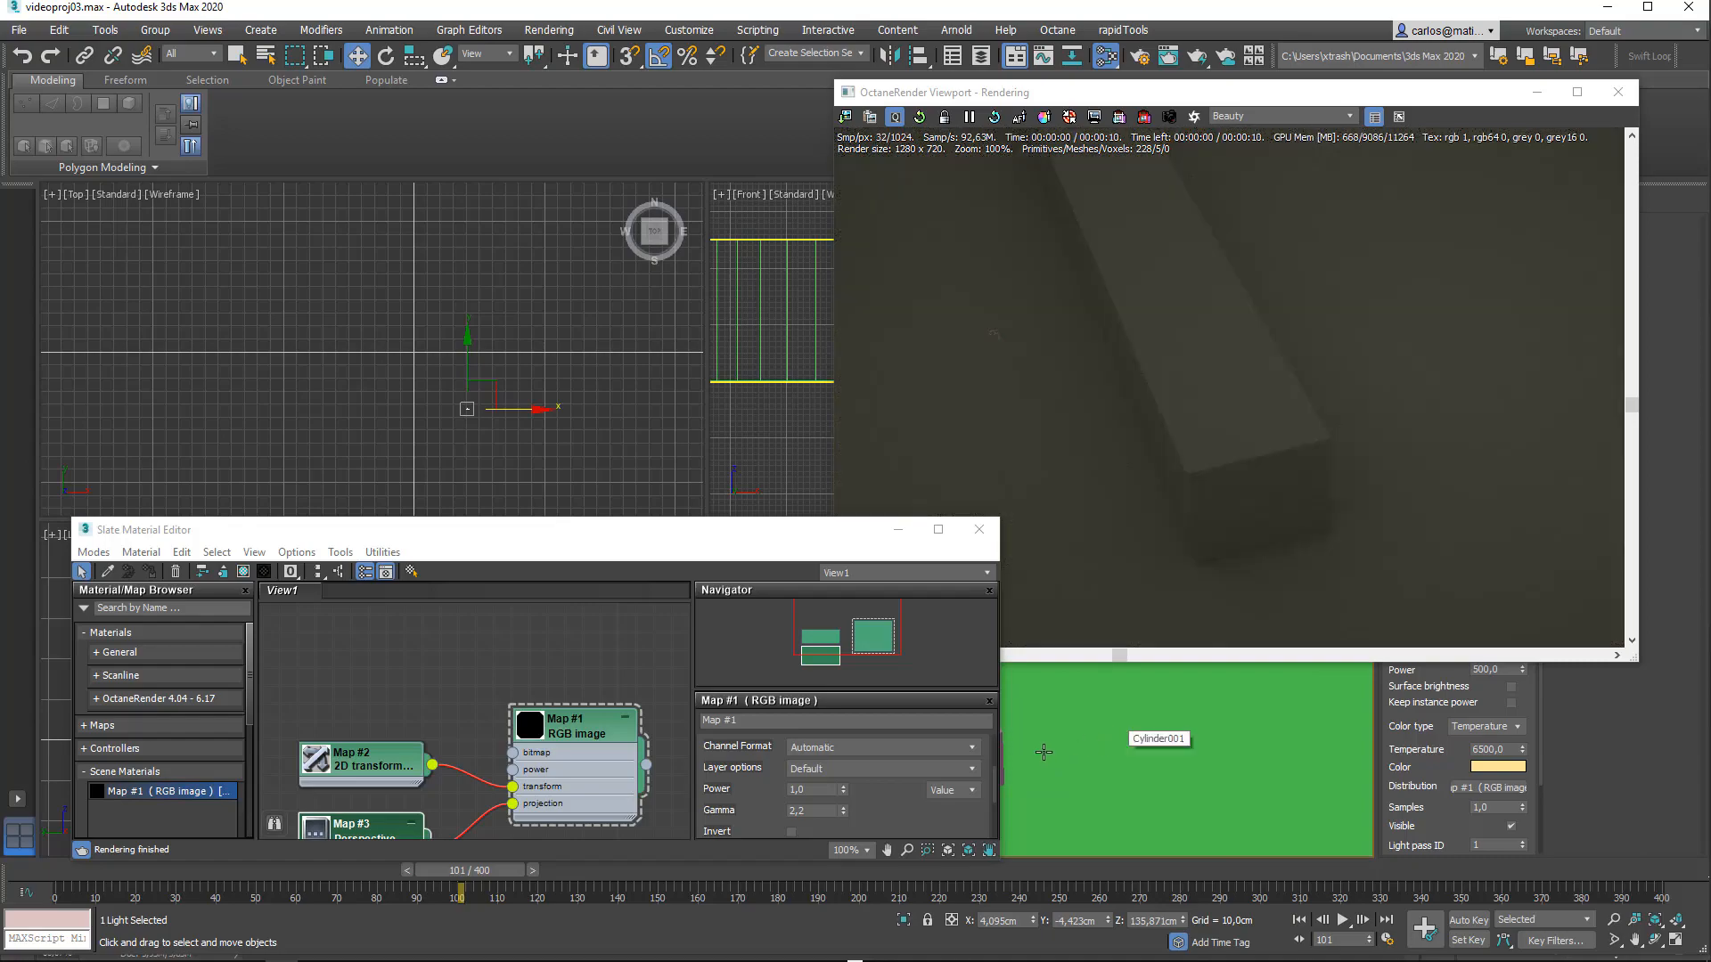
{"action": "middle_click_drag", "start_coordinate": [1043, 749], "coordinate": [1153, 758]}
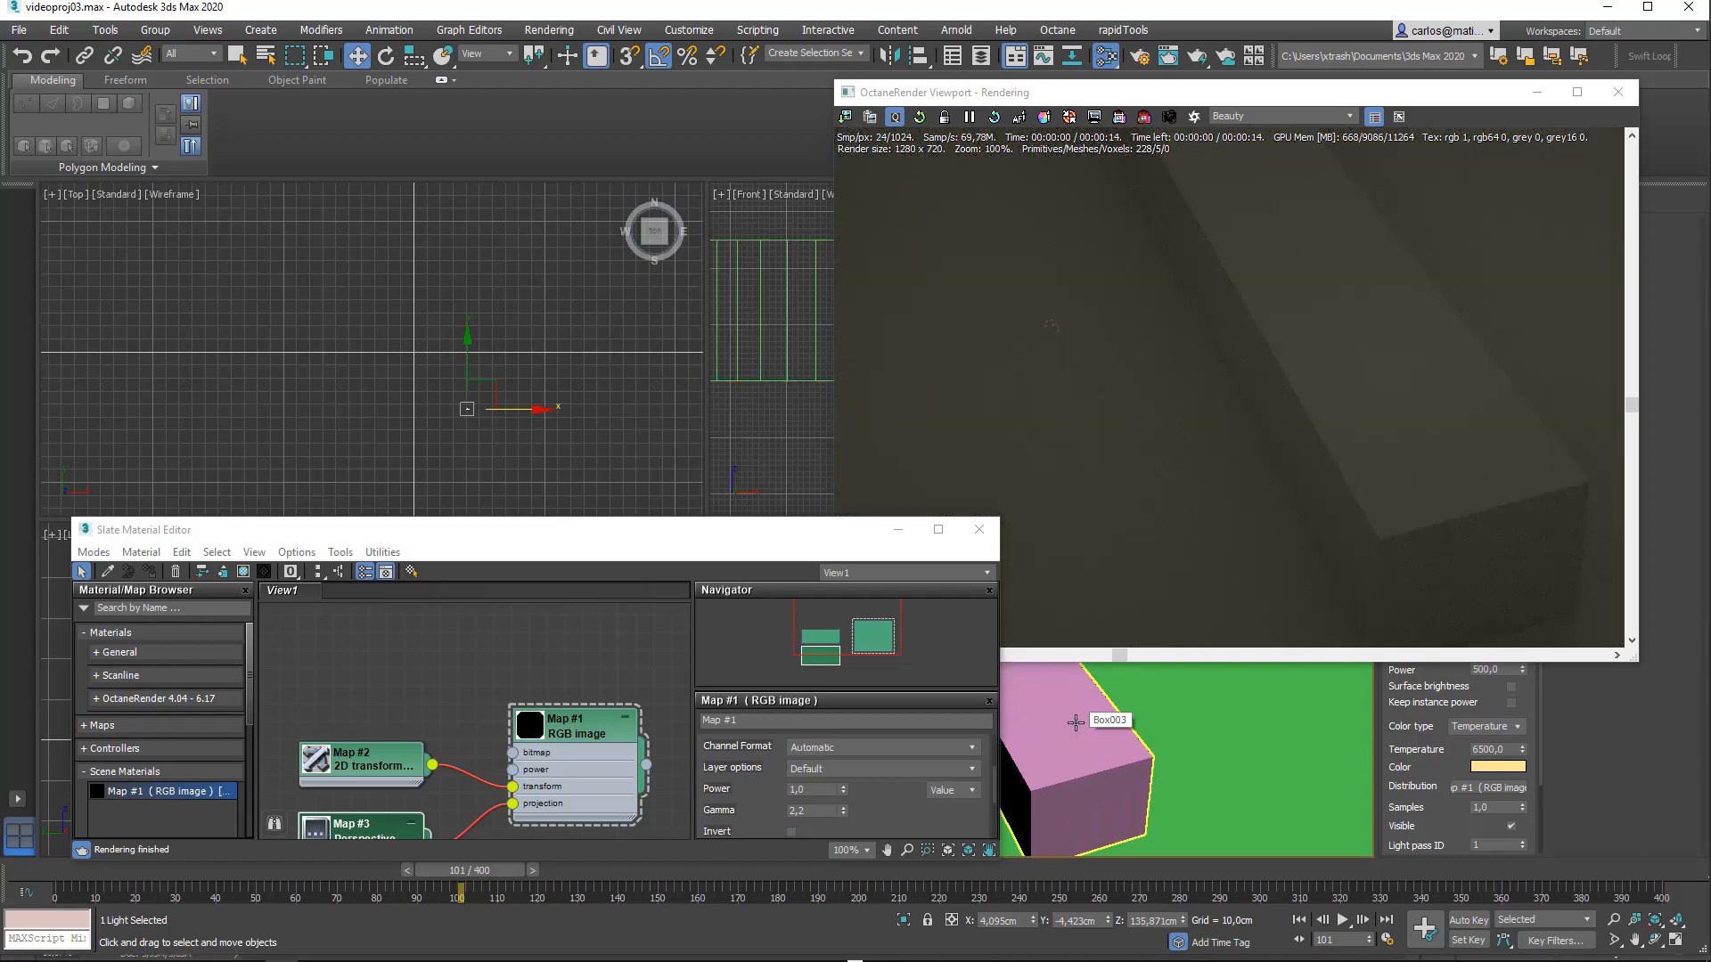
{"action": "scroll", "coordinate": [1091, 757], "scroll_direction": "up", "scroll_amount": 5}
{"action": "scroll", "coordinate": [1091, 757], "scroll_direction": "up", "scroll_amount": 2}
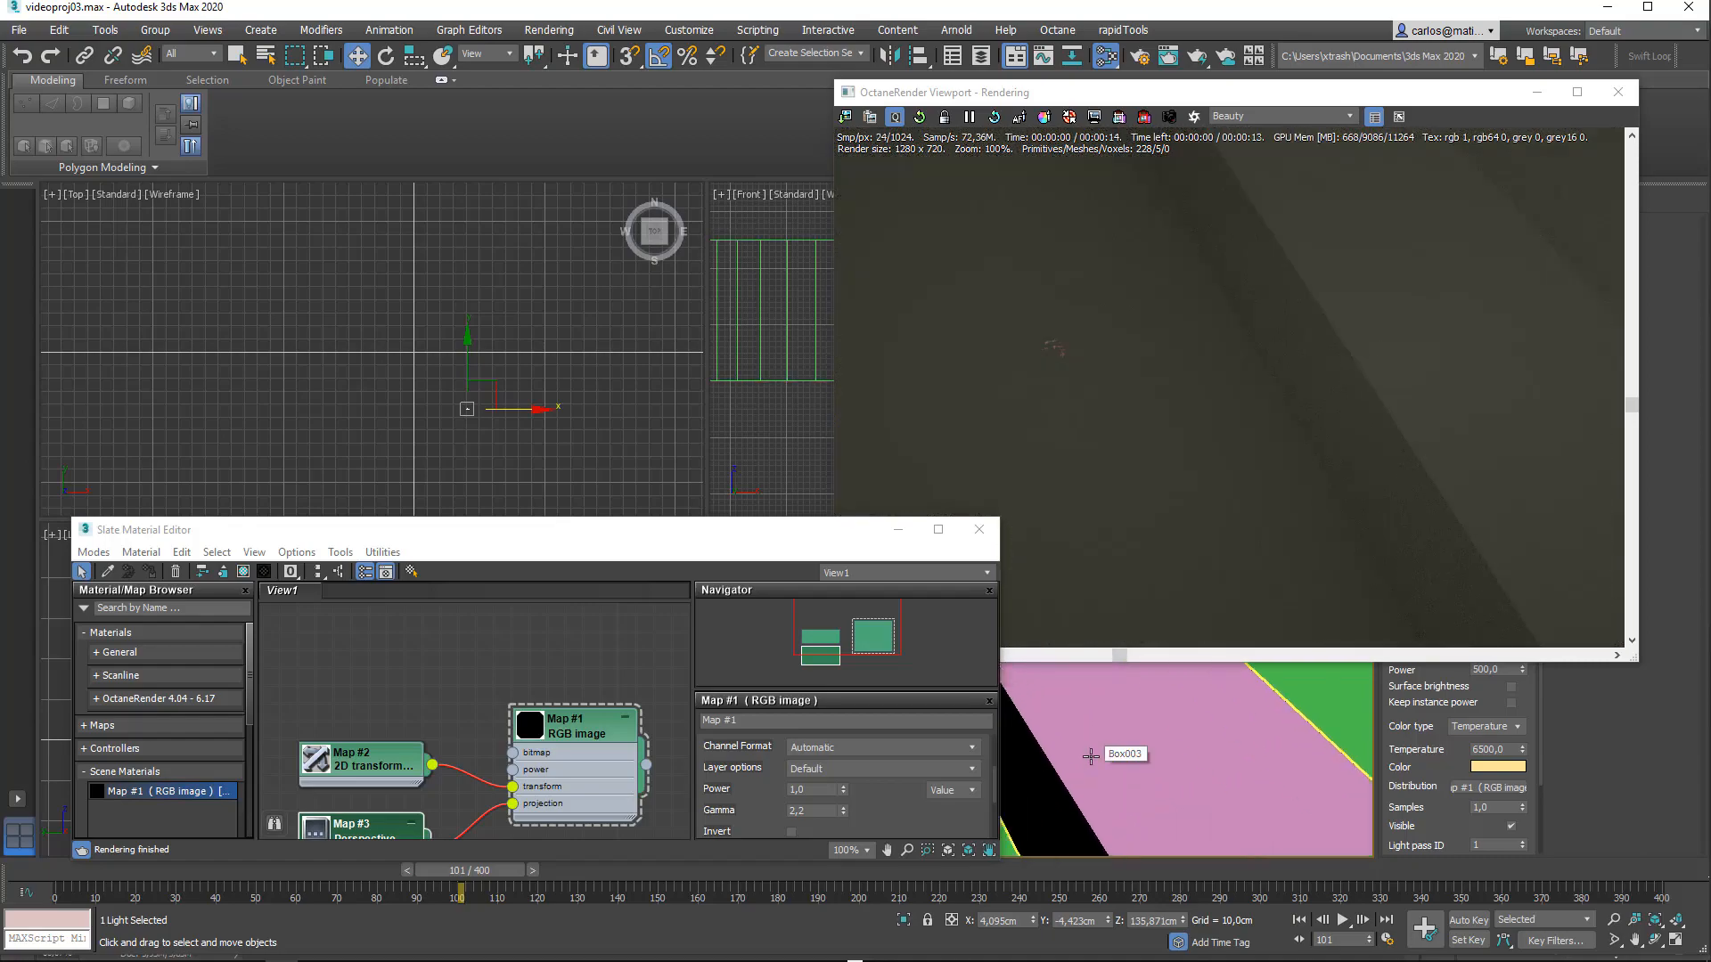
{"action": "middle_click_drag", "start_coordinate": [1052, 719], "coordinate": [1175, 780]}
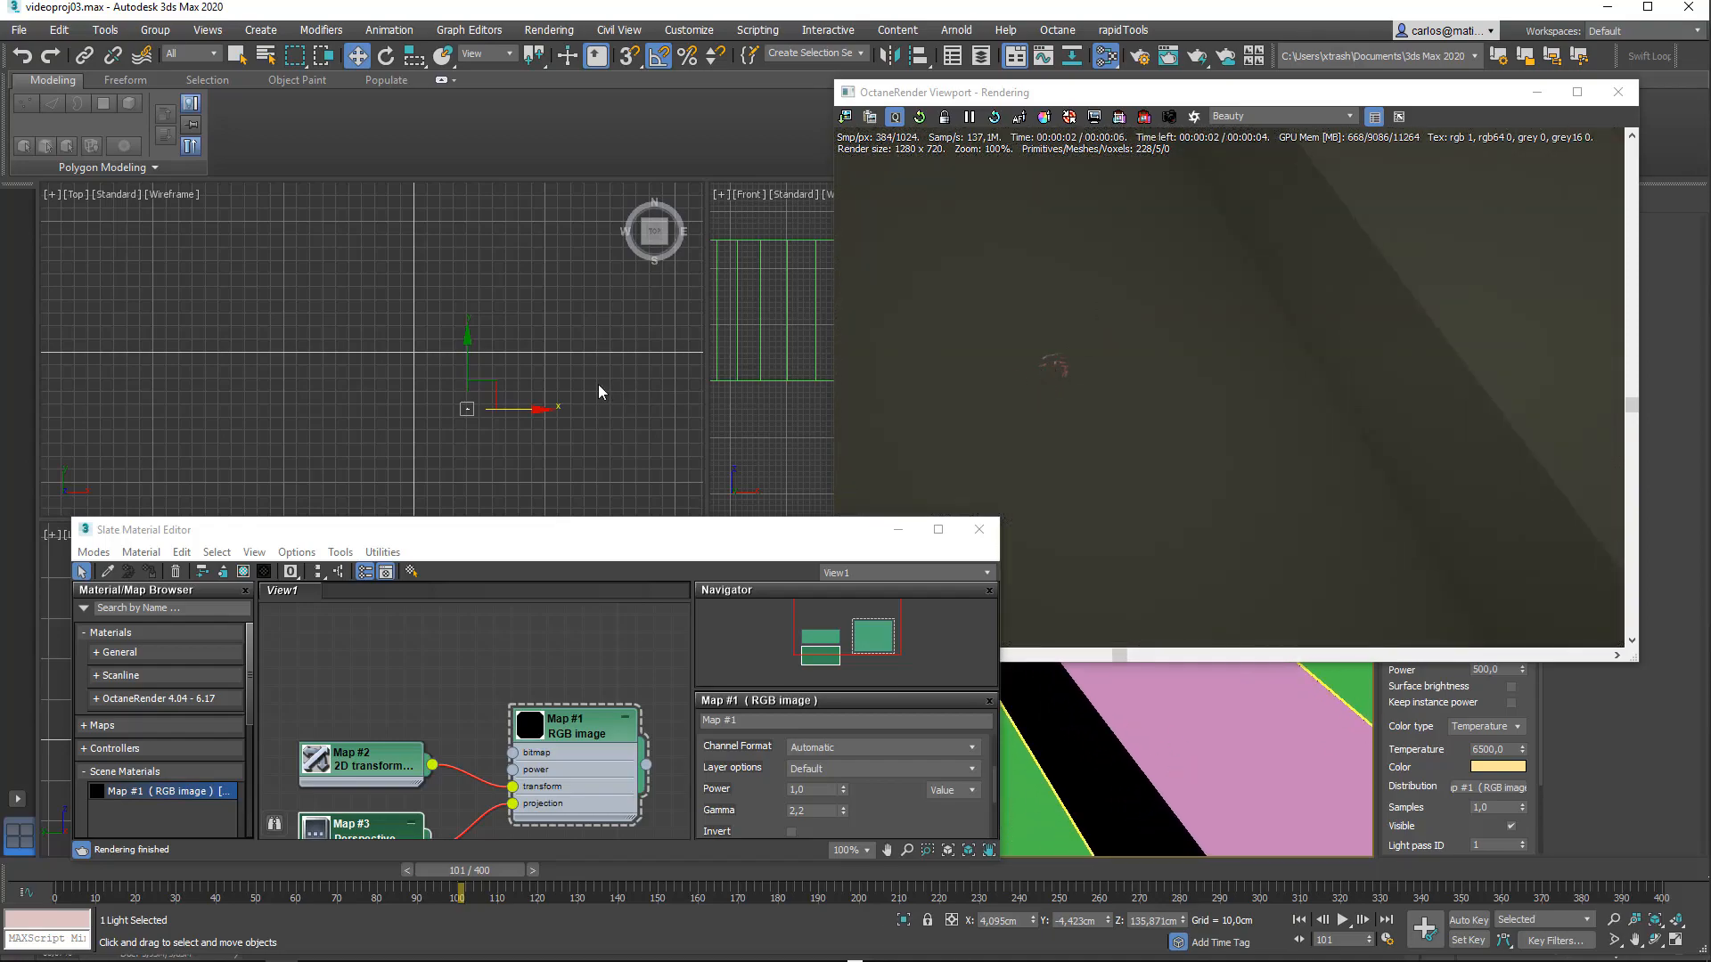
Step: Switch the top viewport to the left view and examine the light's height relative to the boxes and floor
{"action": "middle_click_drag", "start_coordinate": [399, 323], "coordinate": [348, 260]}
{"action": "key", "text": "l"}
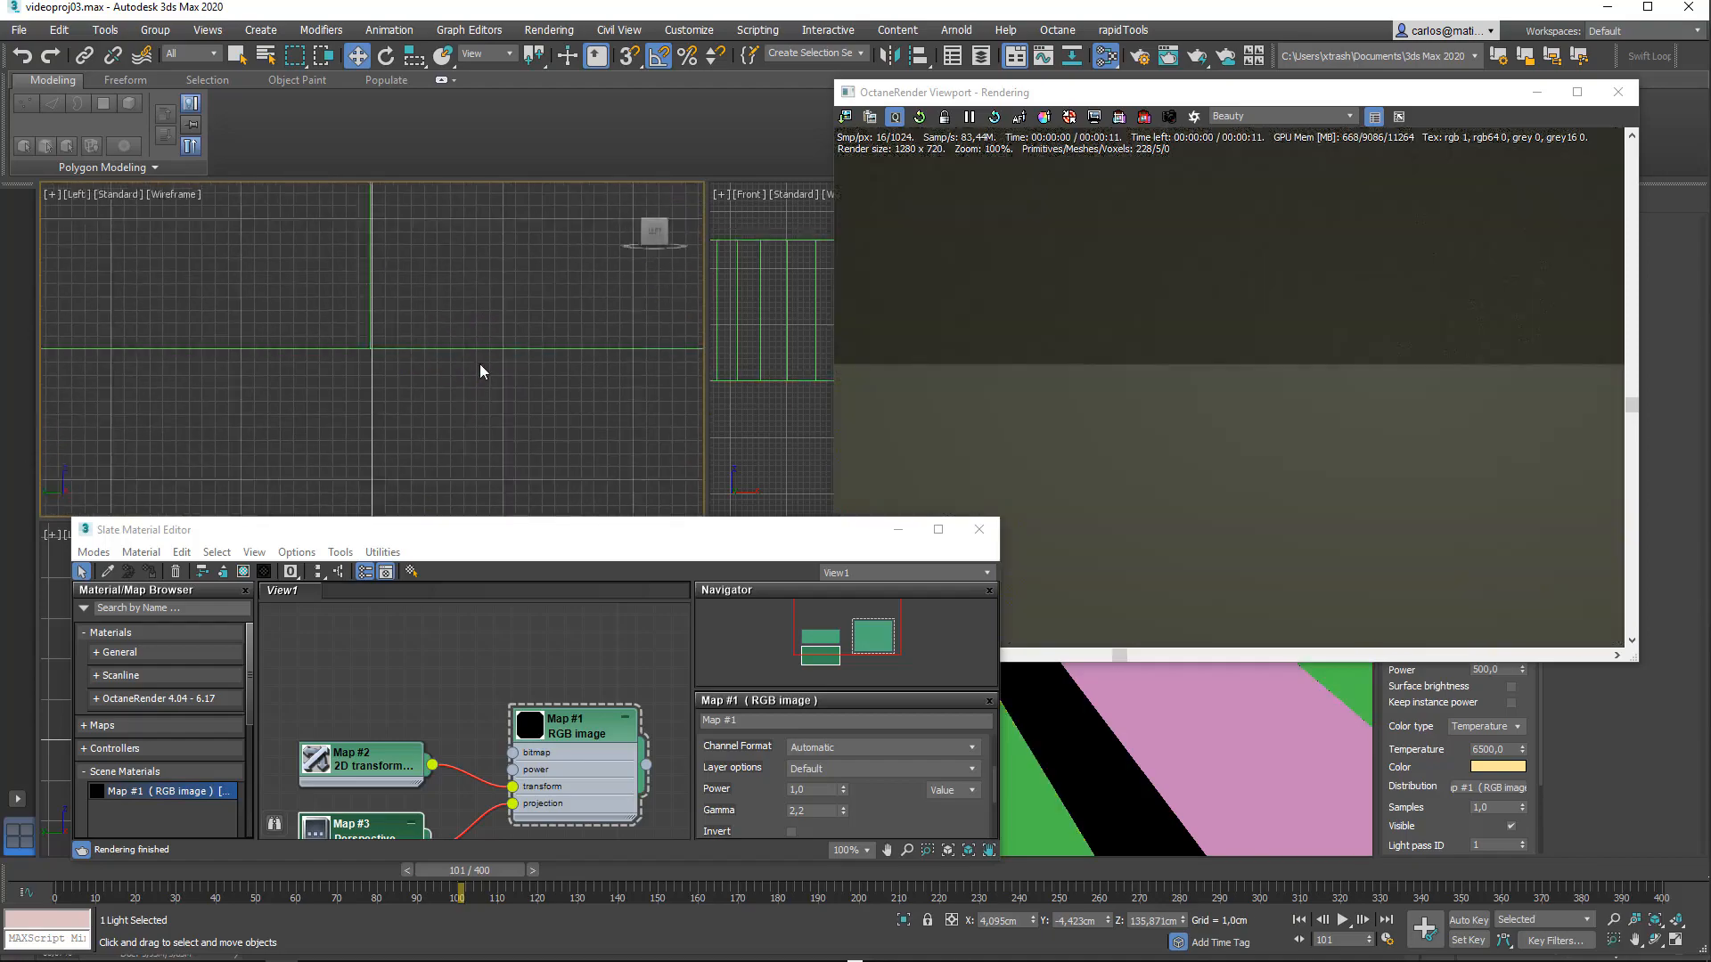
{"action": "key", "text": "z"}
{"action": "scroll", "coordinate": [346, 335], "scroll_direction": "up", "scroll_amount": 5}
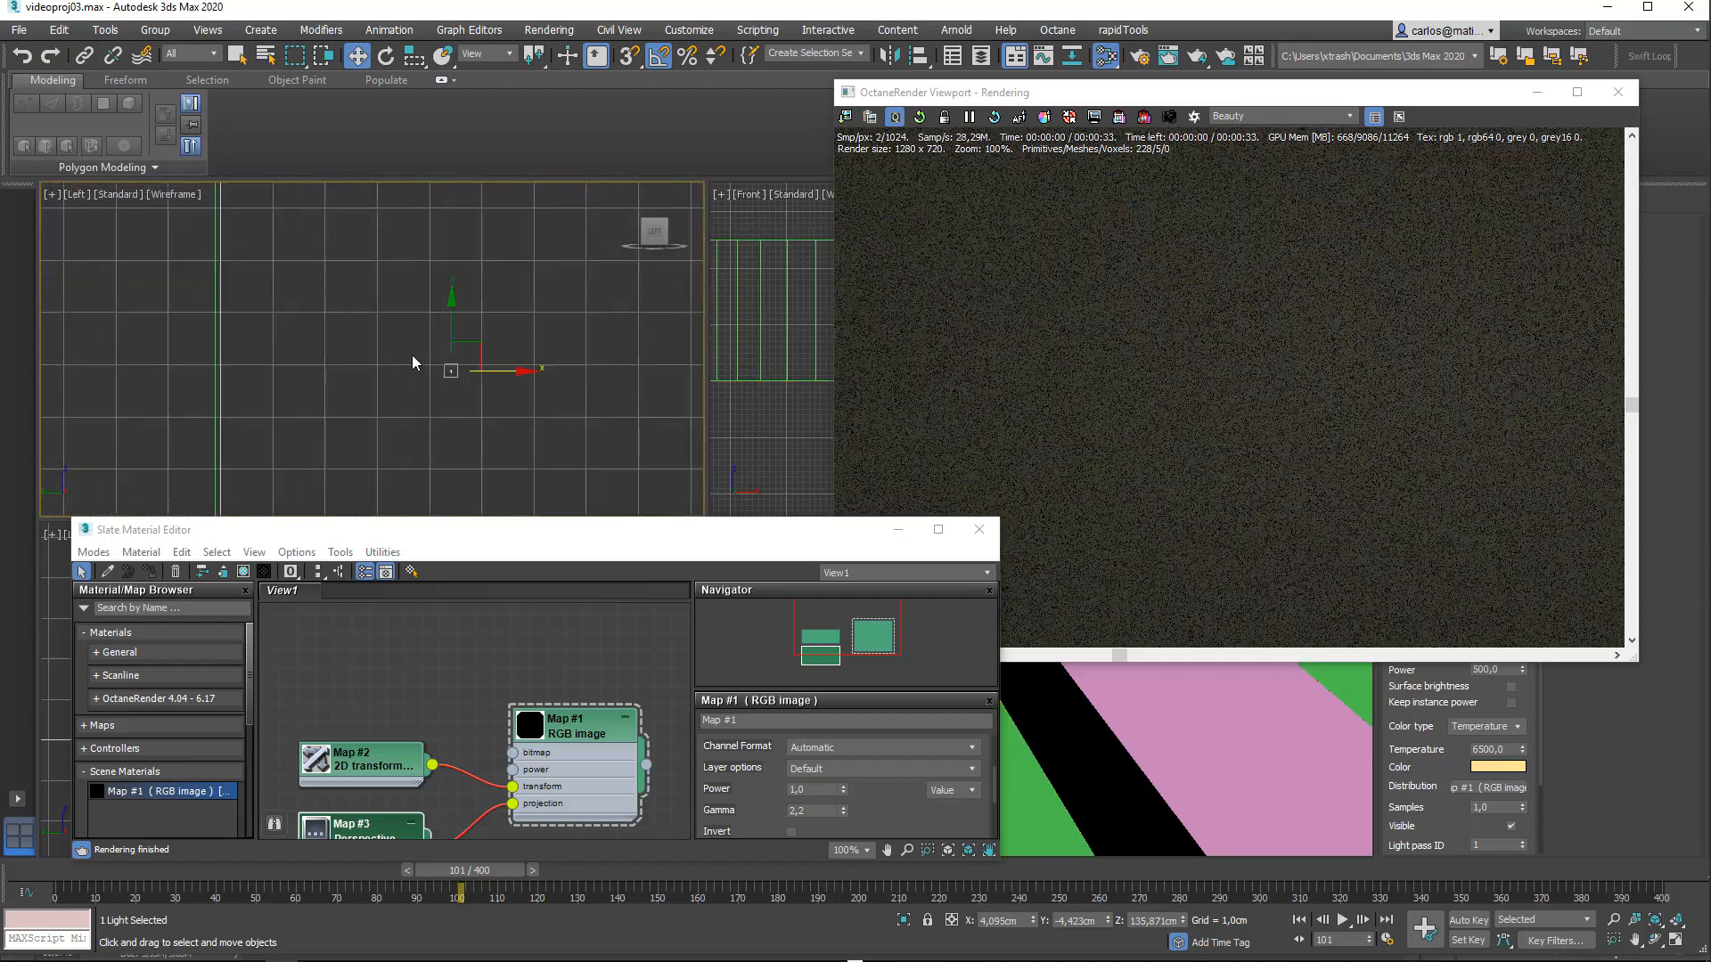
{"action": "scroll", "coordinate": [412, 355], "scroll_direction": "up", "scroll_amount": 4}
{"action": "scroll", "coordinate": [523, 396], "scroll_direction": "up", "scroll_amount": 12}
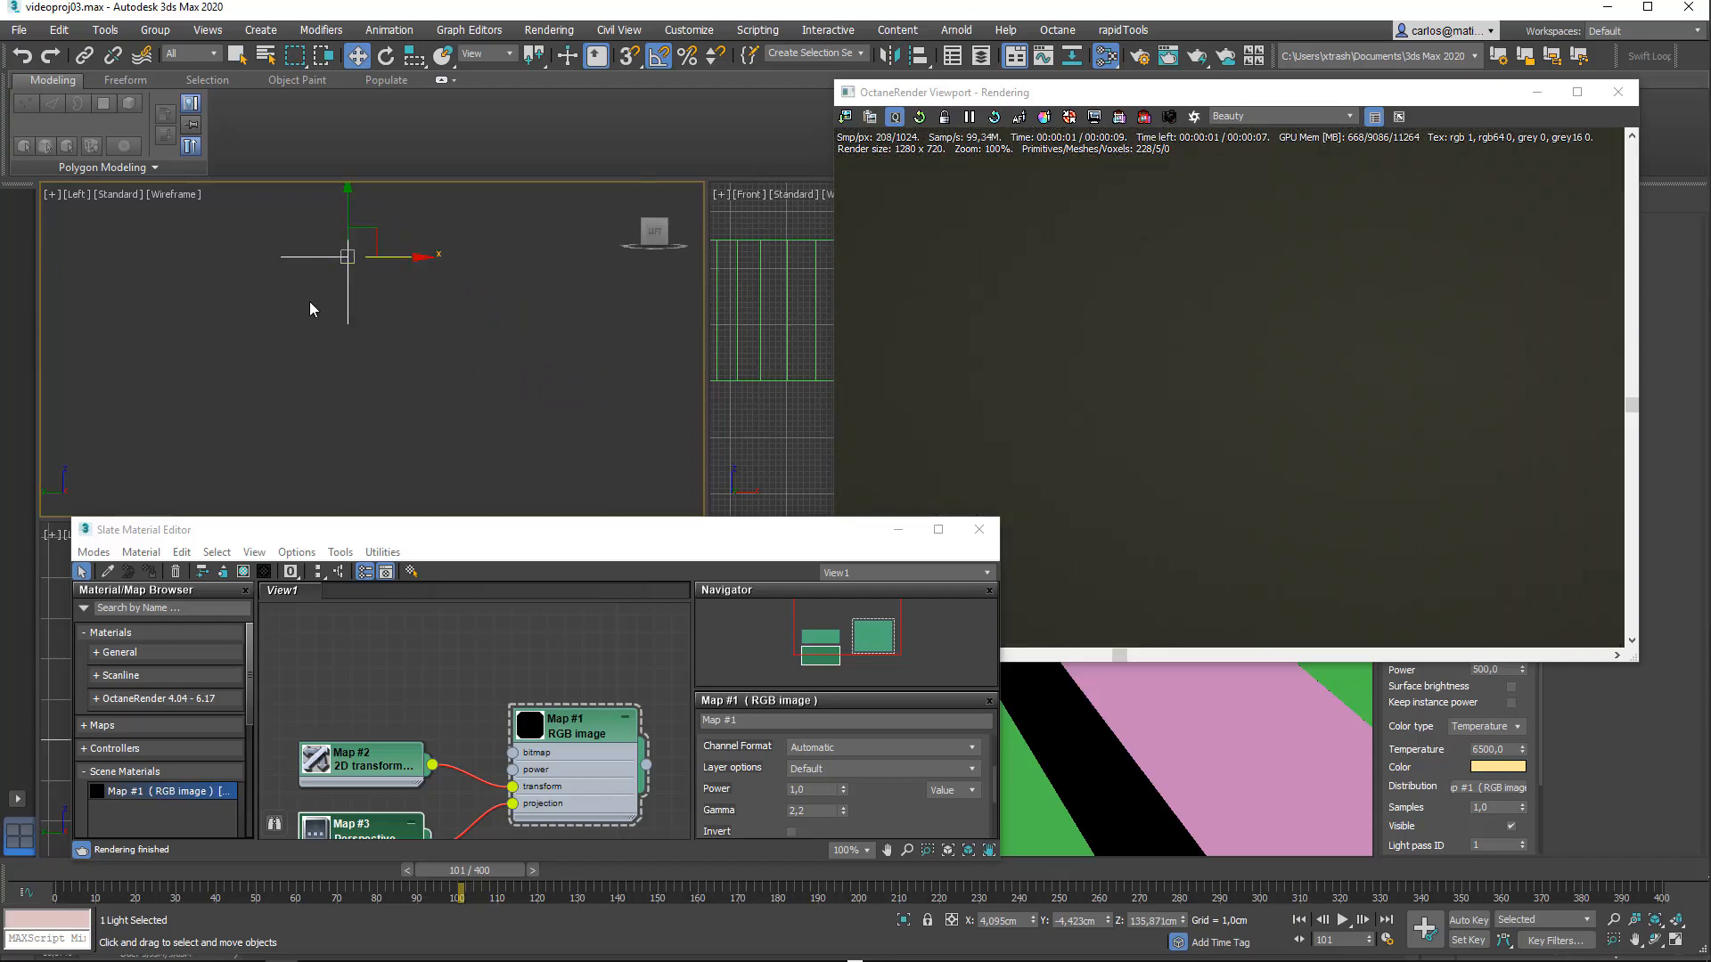
{"action": "scroll", "coordinate": [341, 272], "scroll_direction": "down", "scroll_amount": 10}
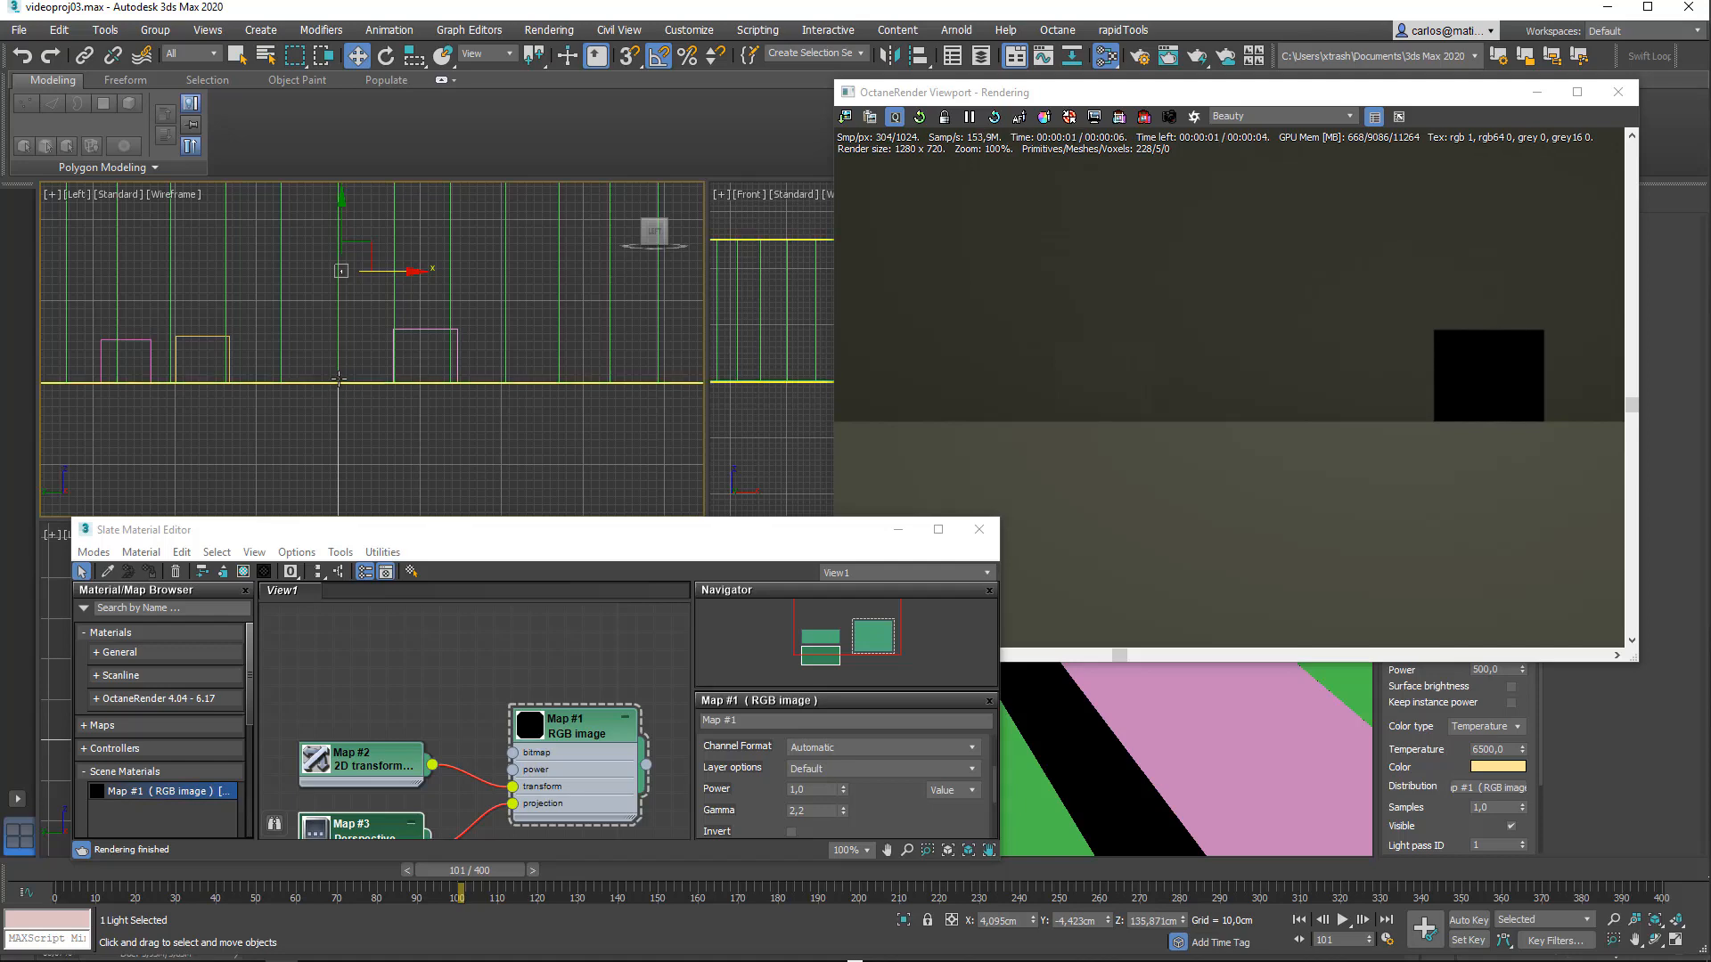
{"action": "left_click", "coordinate": [1212, 821]}
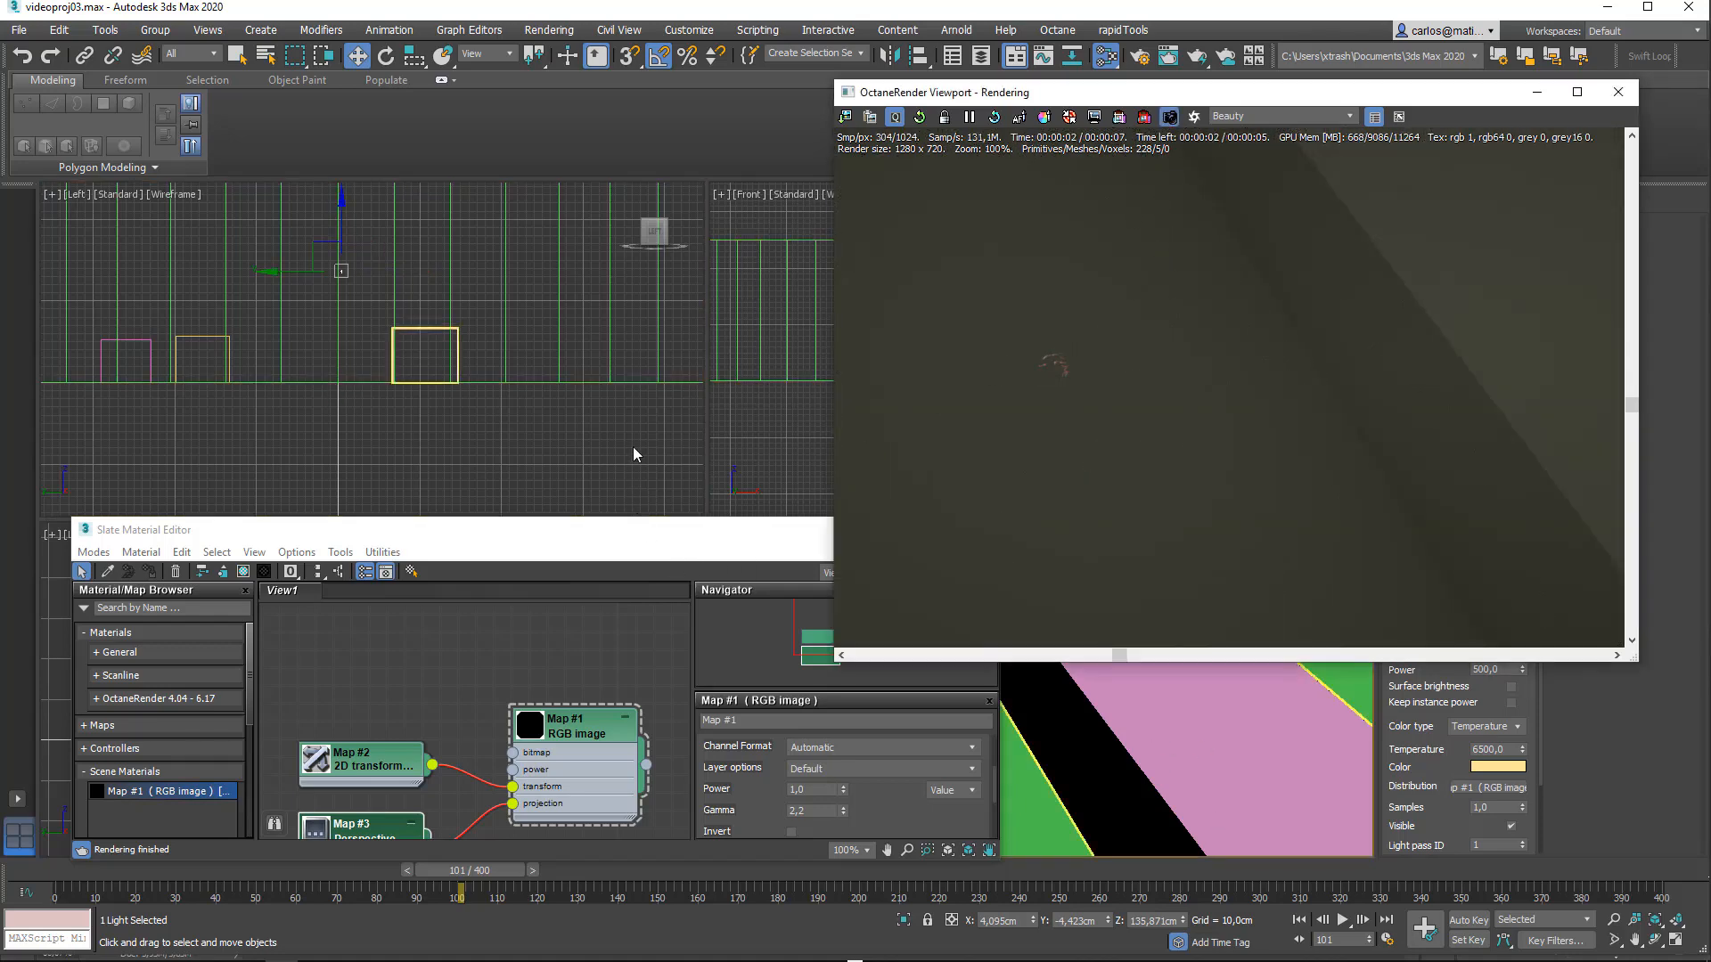
Step: Move the Slate Material Editor away from the perspective view and frame the three boxes there from a new angle
{"action": "left_click_drag", "start_coordinate": [586, 534], "coordinate": [546, 503]}
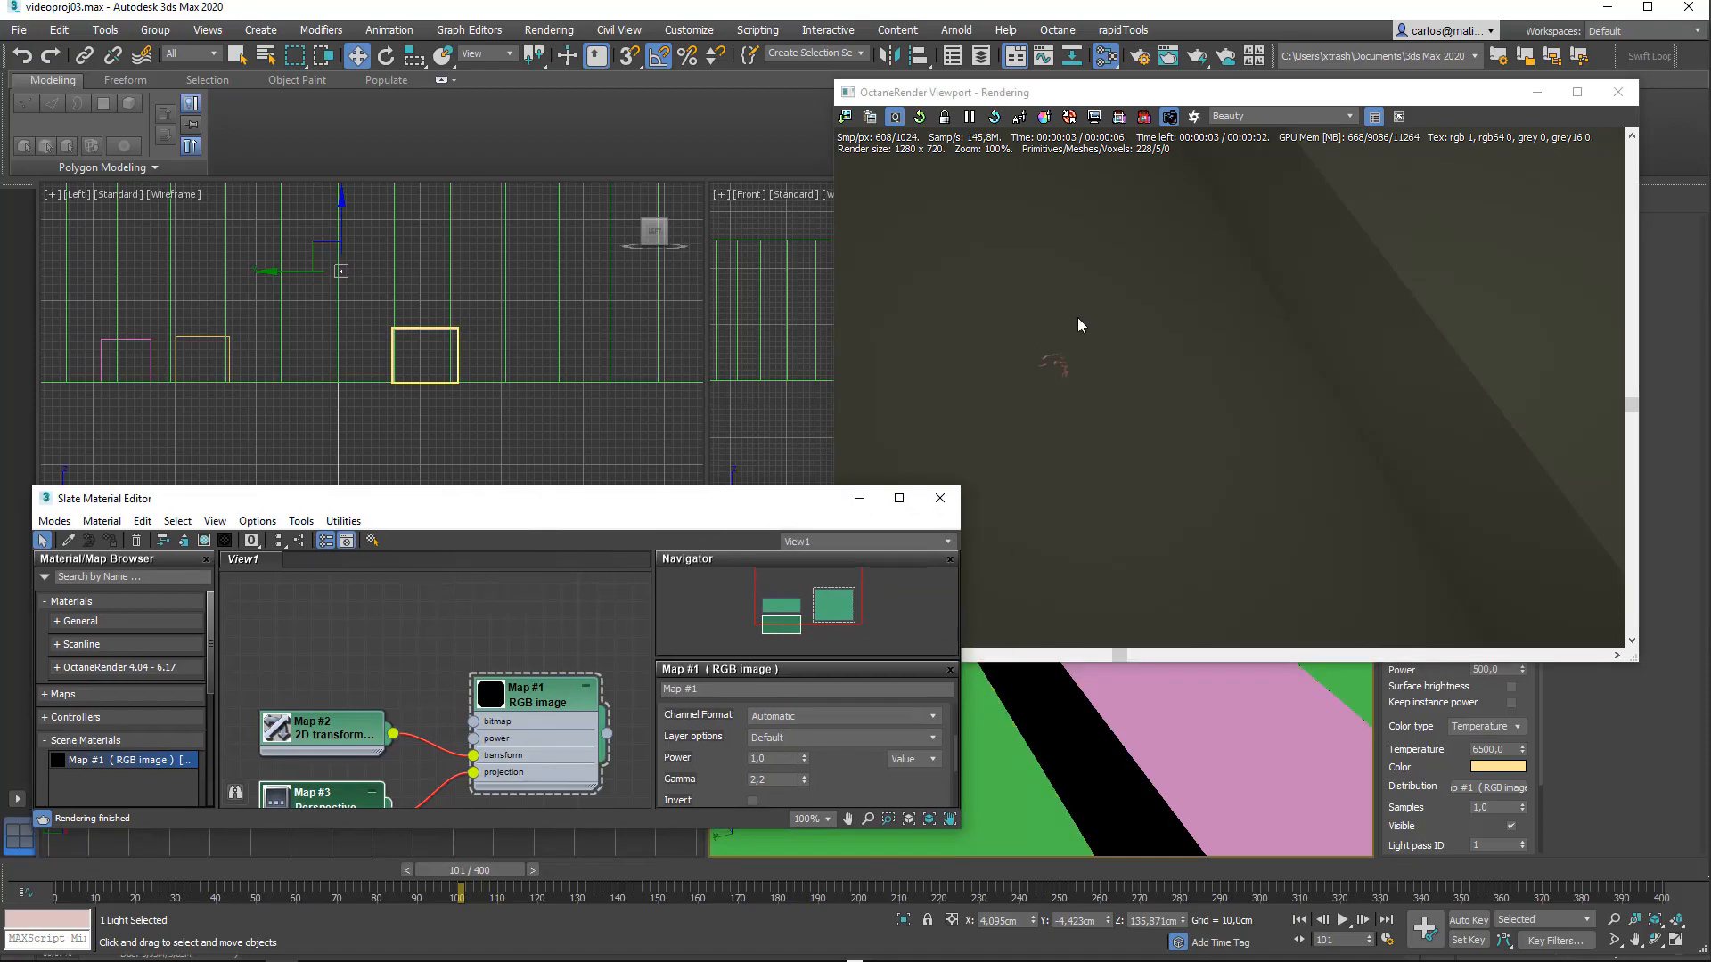
{"action": "scroll", "coordinate": [1194, 733], "scroll_direction": "down", "scroll_amount": 4}
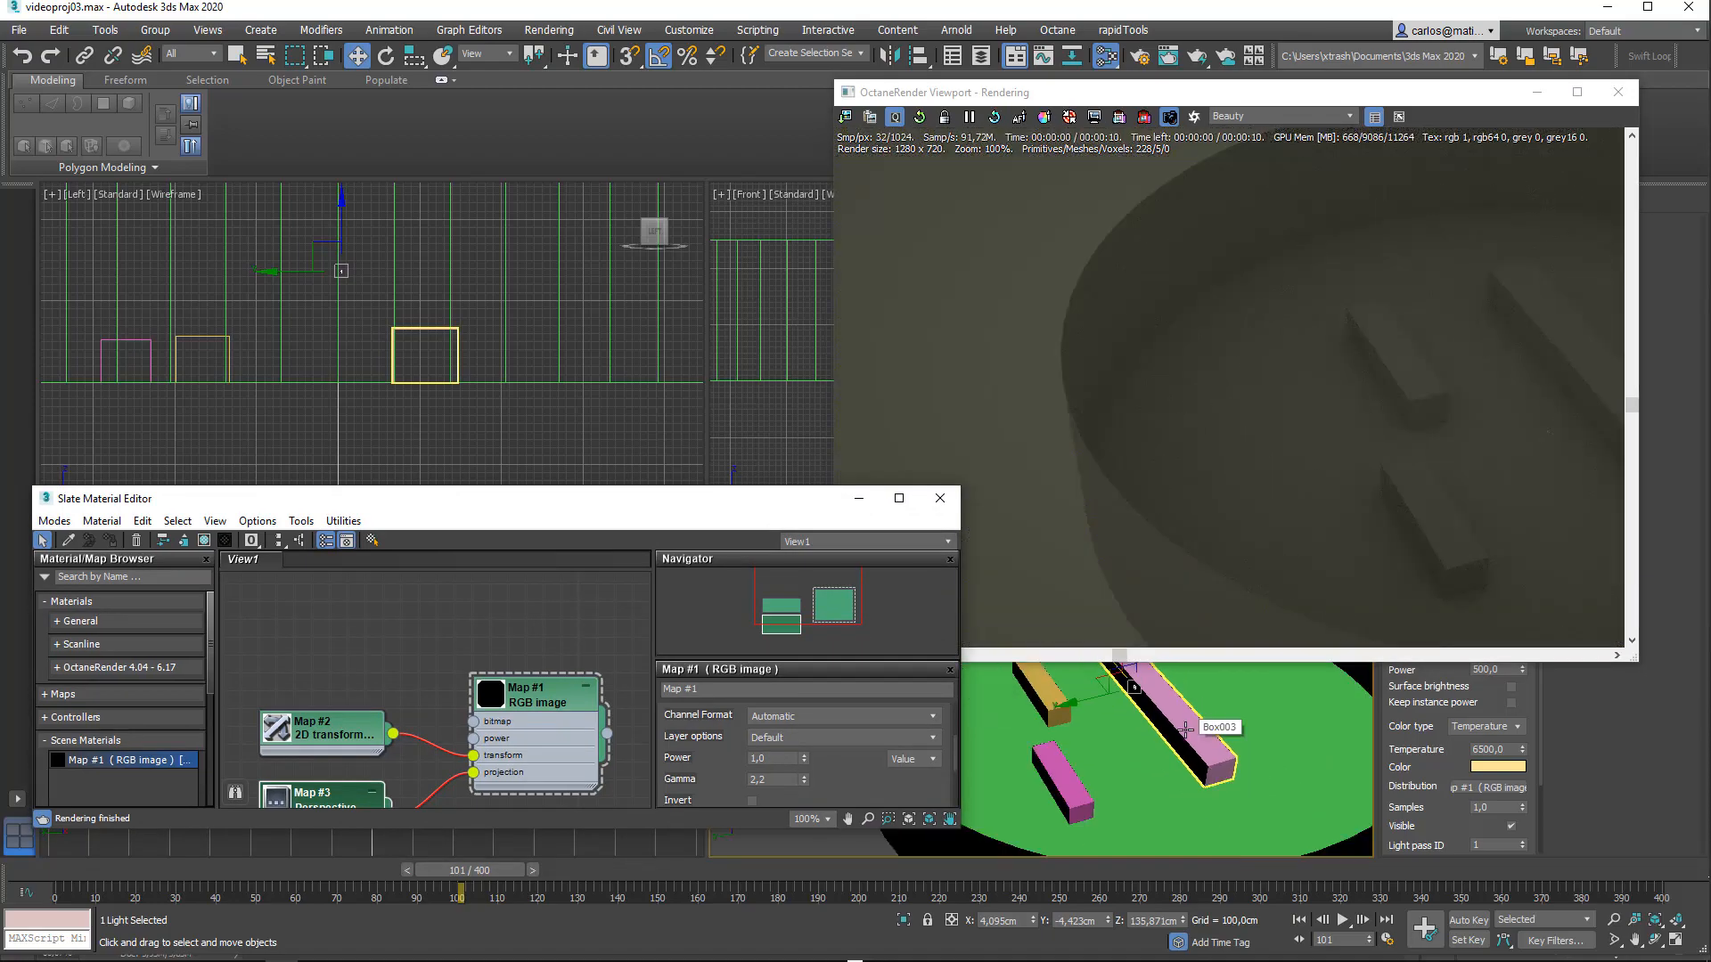
{"action": "middle_click_drag", "start_coordinate": [1185, 730], "coordinate": [1068, 738], "text": "alt"}
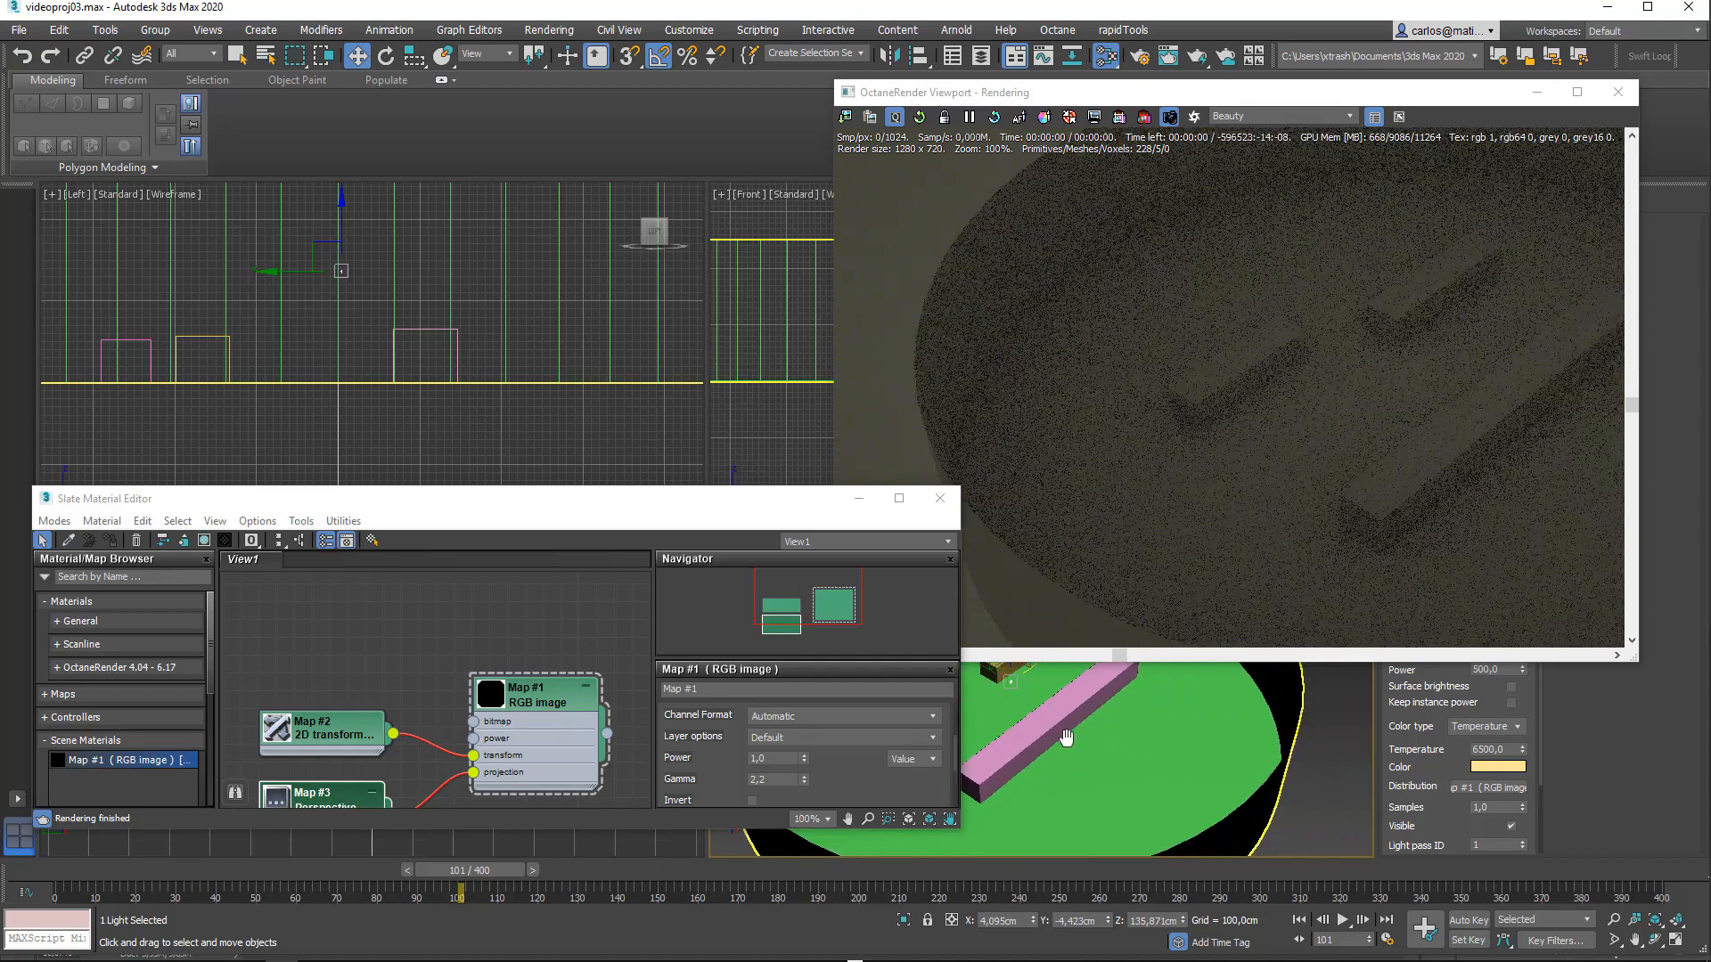
Step: Assign a 3D transformation map to the plane transformation of the Map #3 Perspective projection, keeping the coordinate space on Object space
{"action": "middle_click_drag", "start_coordinate": [407, 640], "coordinate": [422, 579]}
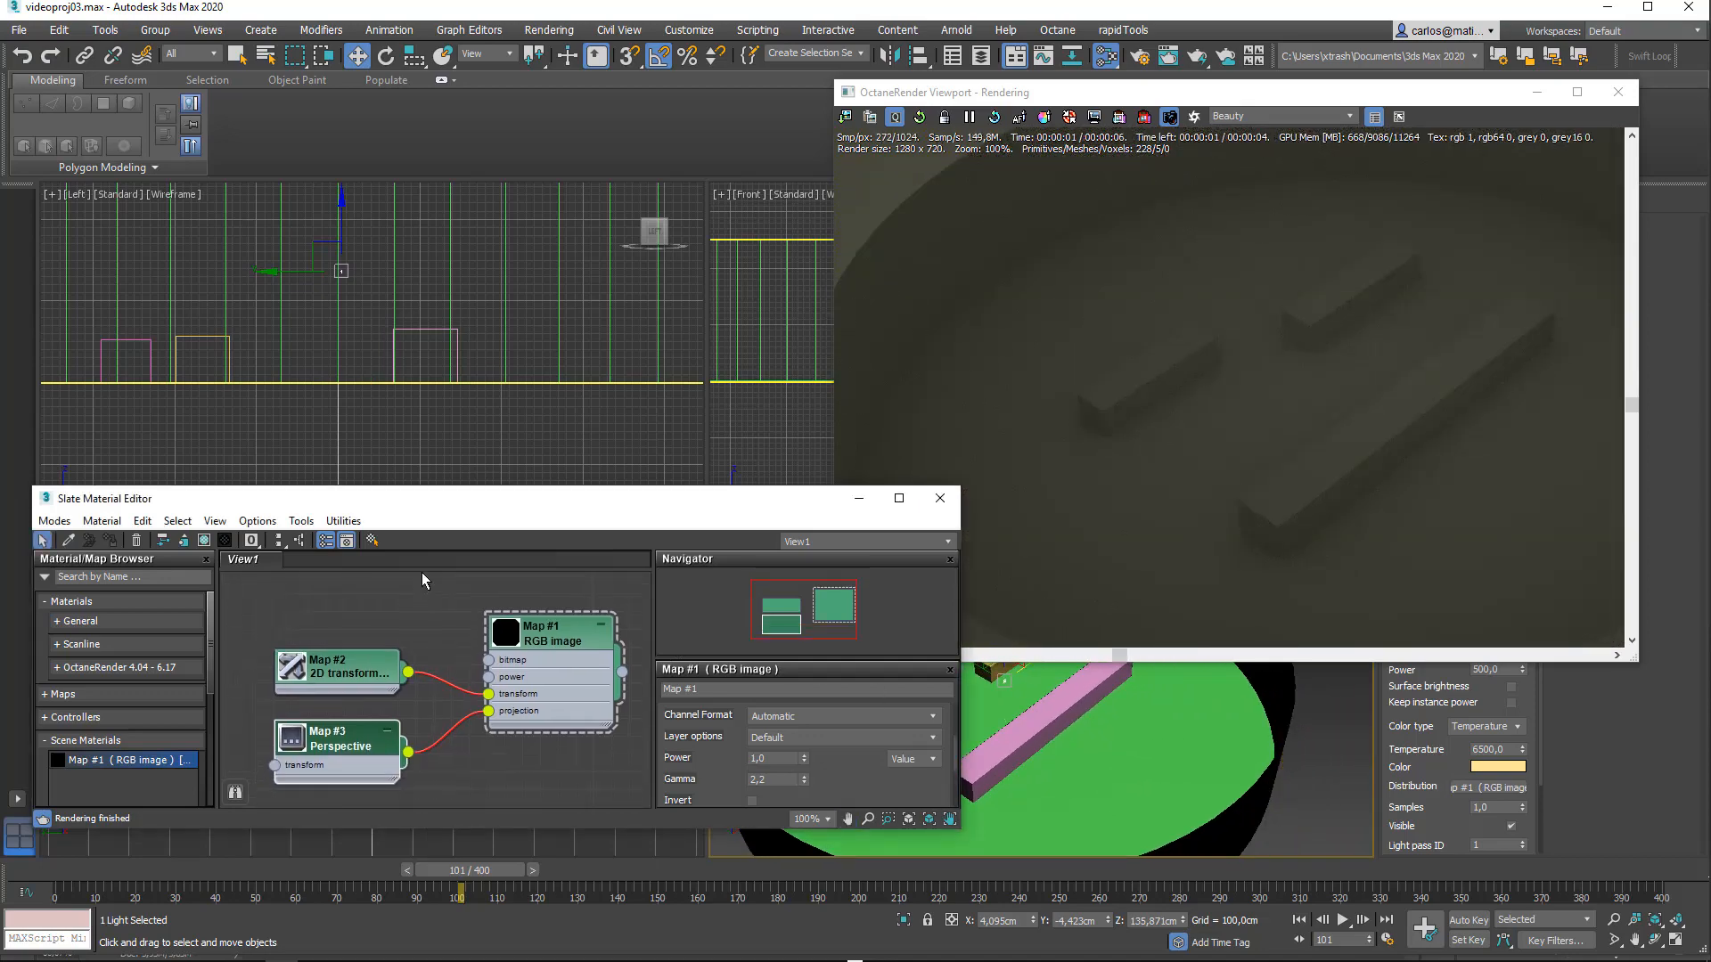
{"action": "left_click", "coordinate": [326, 751]}
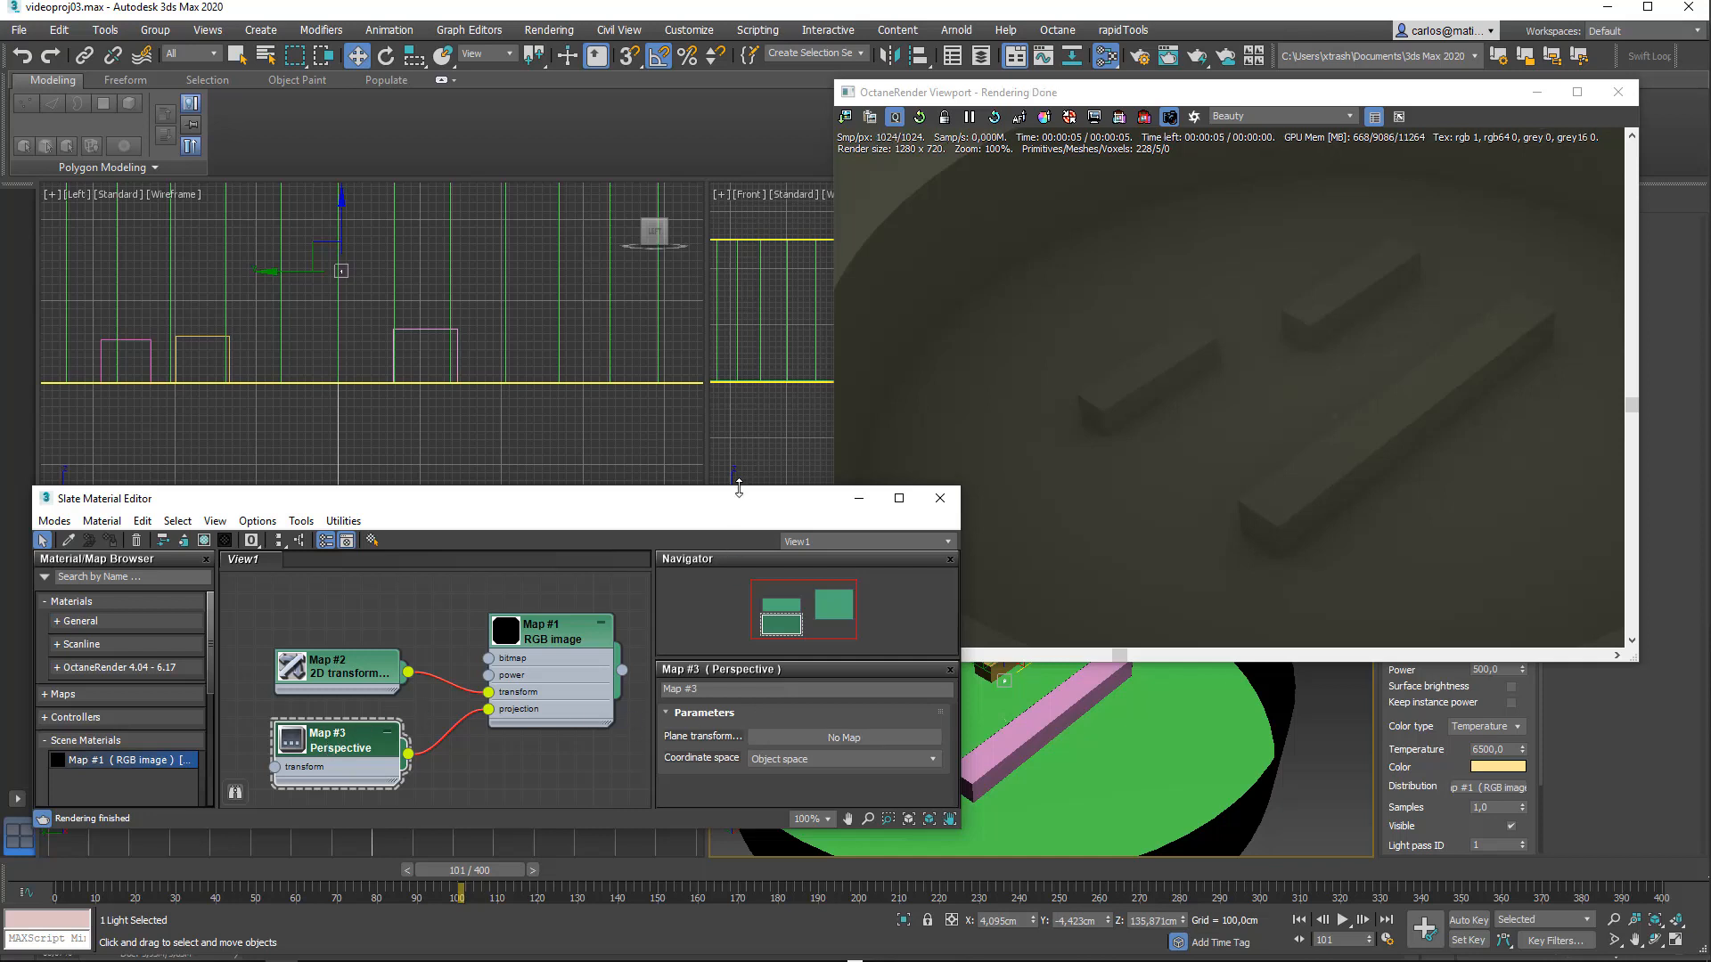
{"action": "left_click_drag", "start_coordinate": [739, 488], "coordinate": [763, 381]}
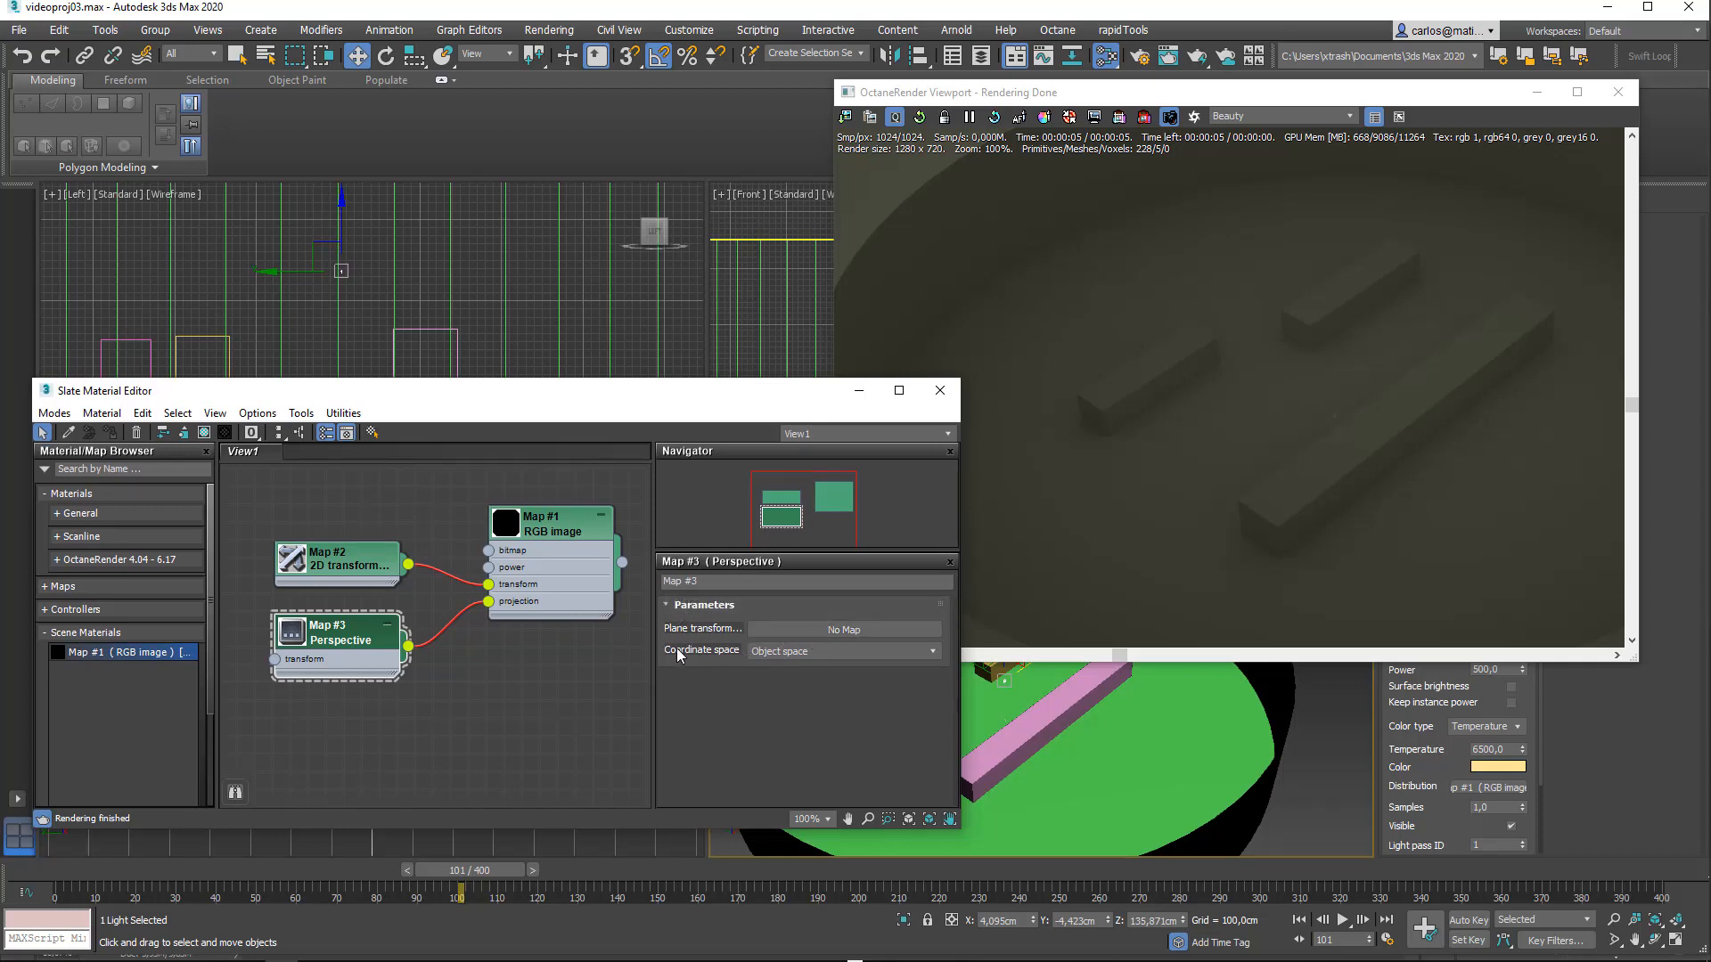
{"action": "left_click", "coordinate": [801, 654]}
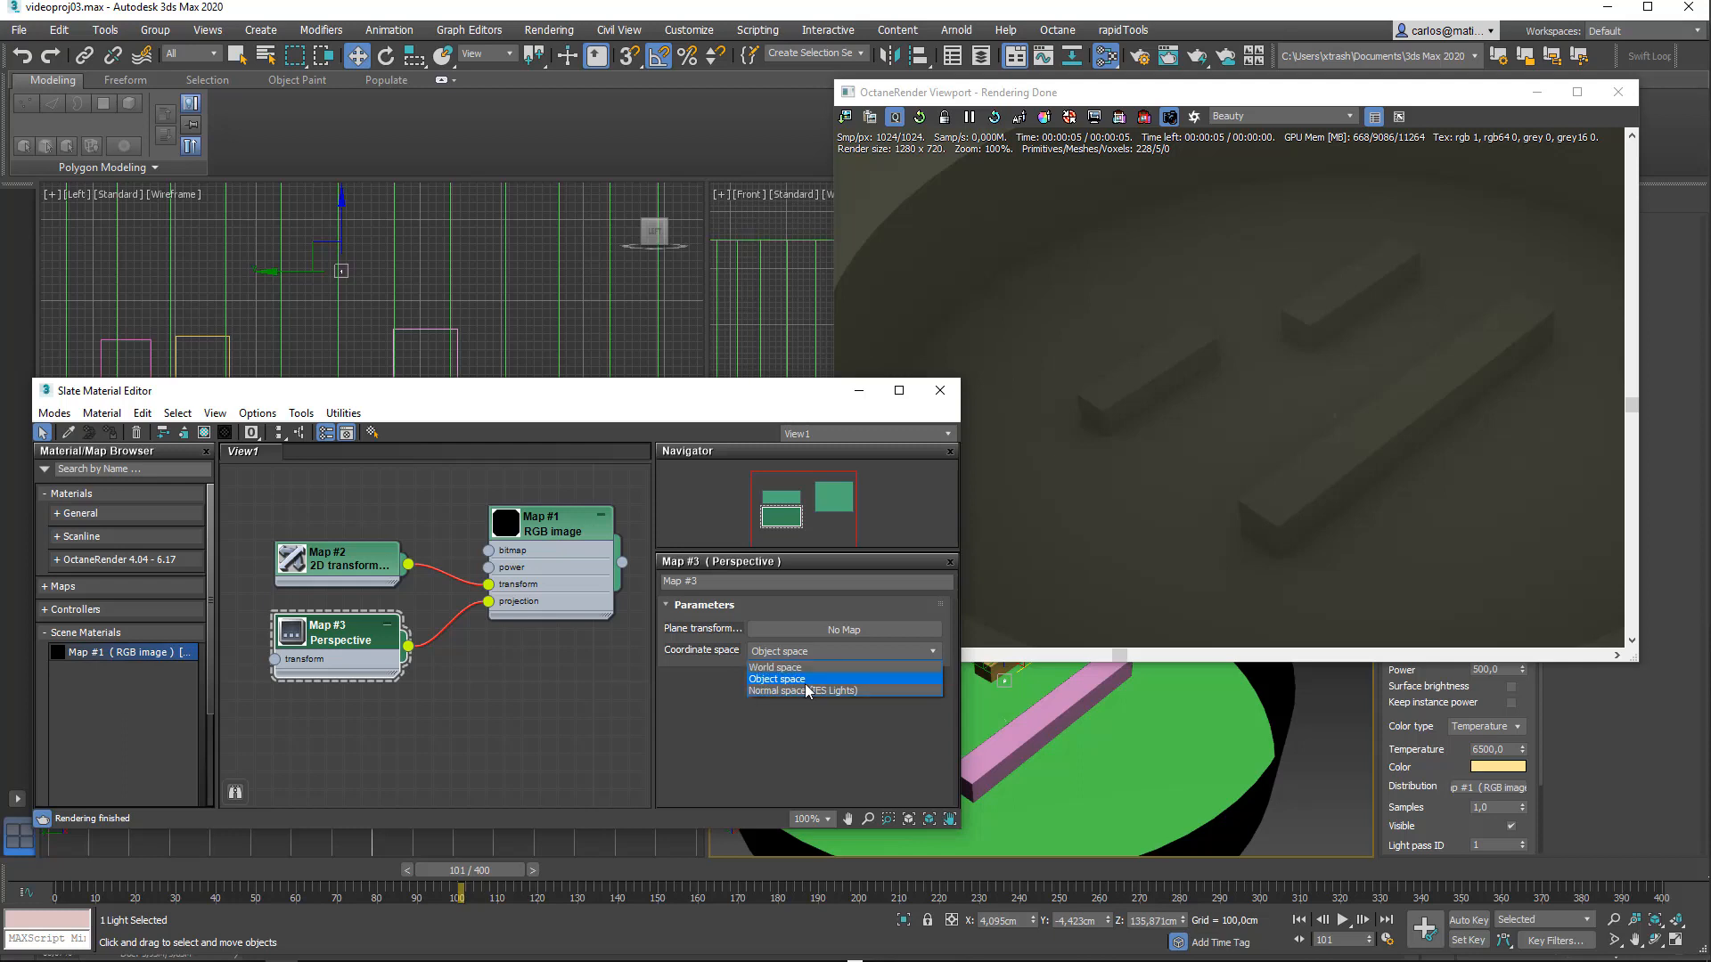
{"action": "left_click", "coordinate": [821, 631]}
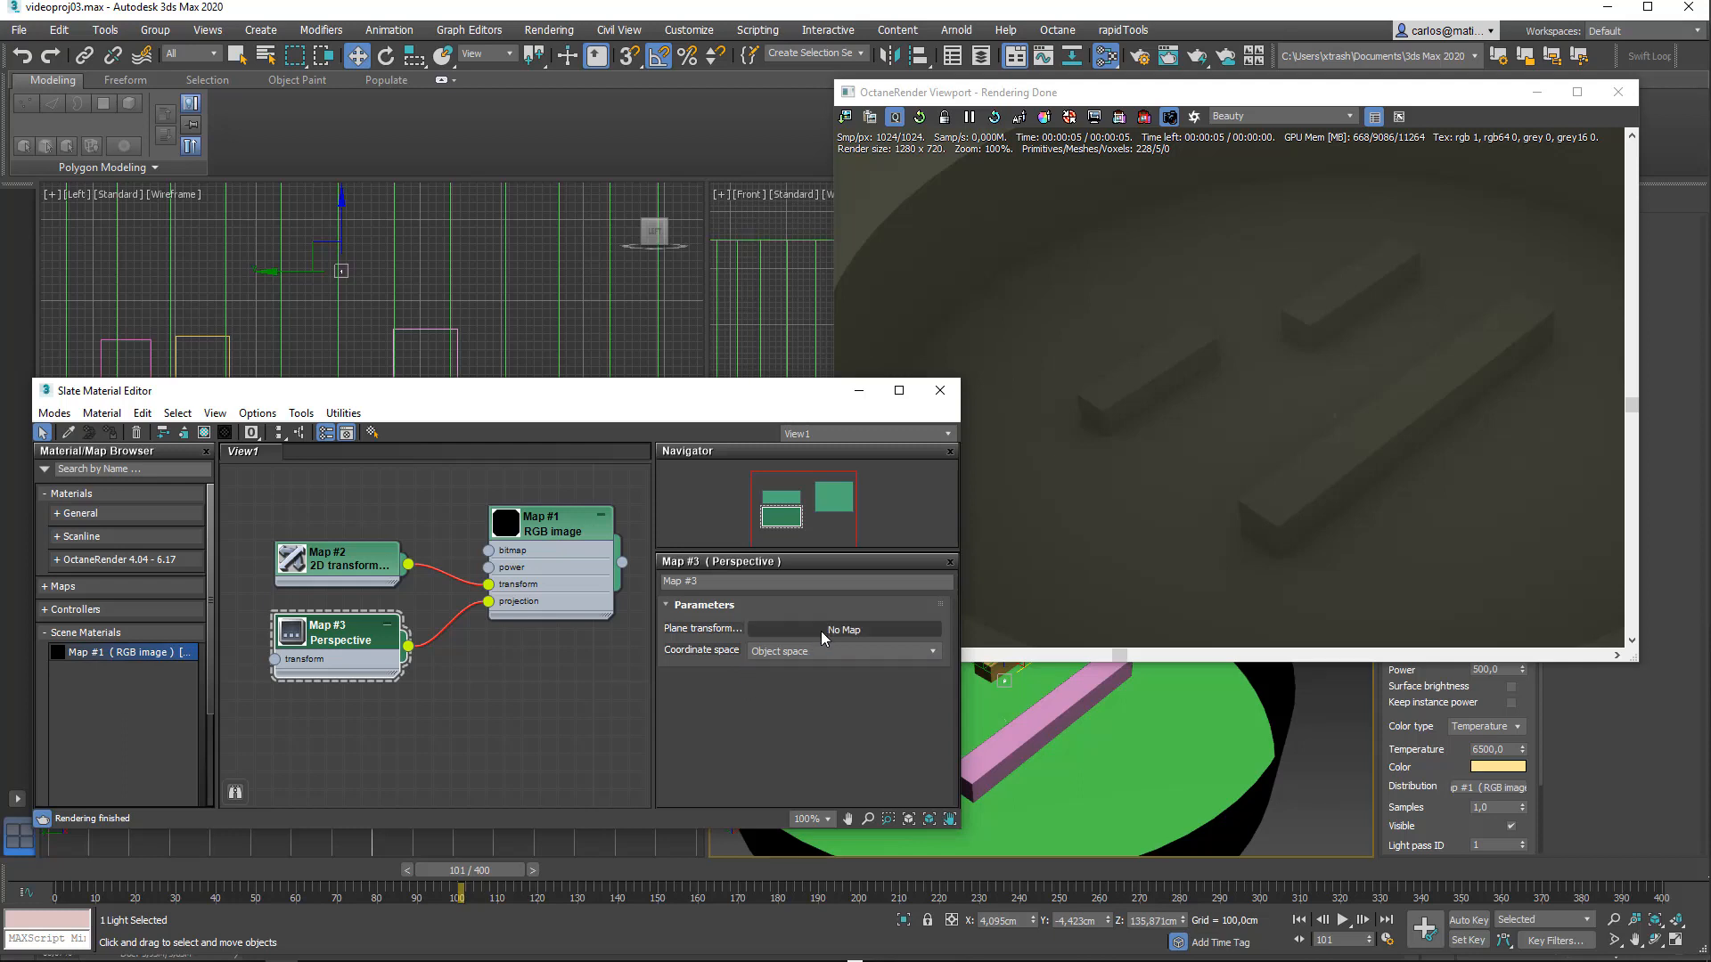
{"action": "left_click", "coordinate": [826, 629]}
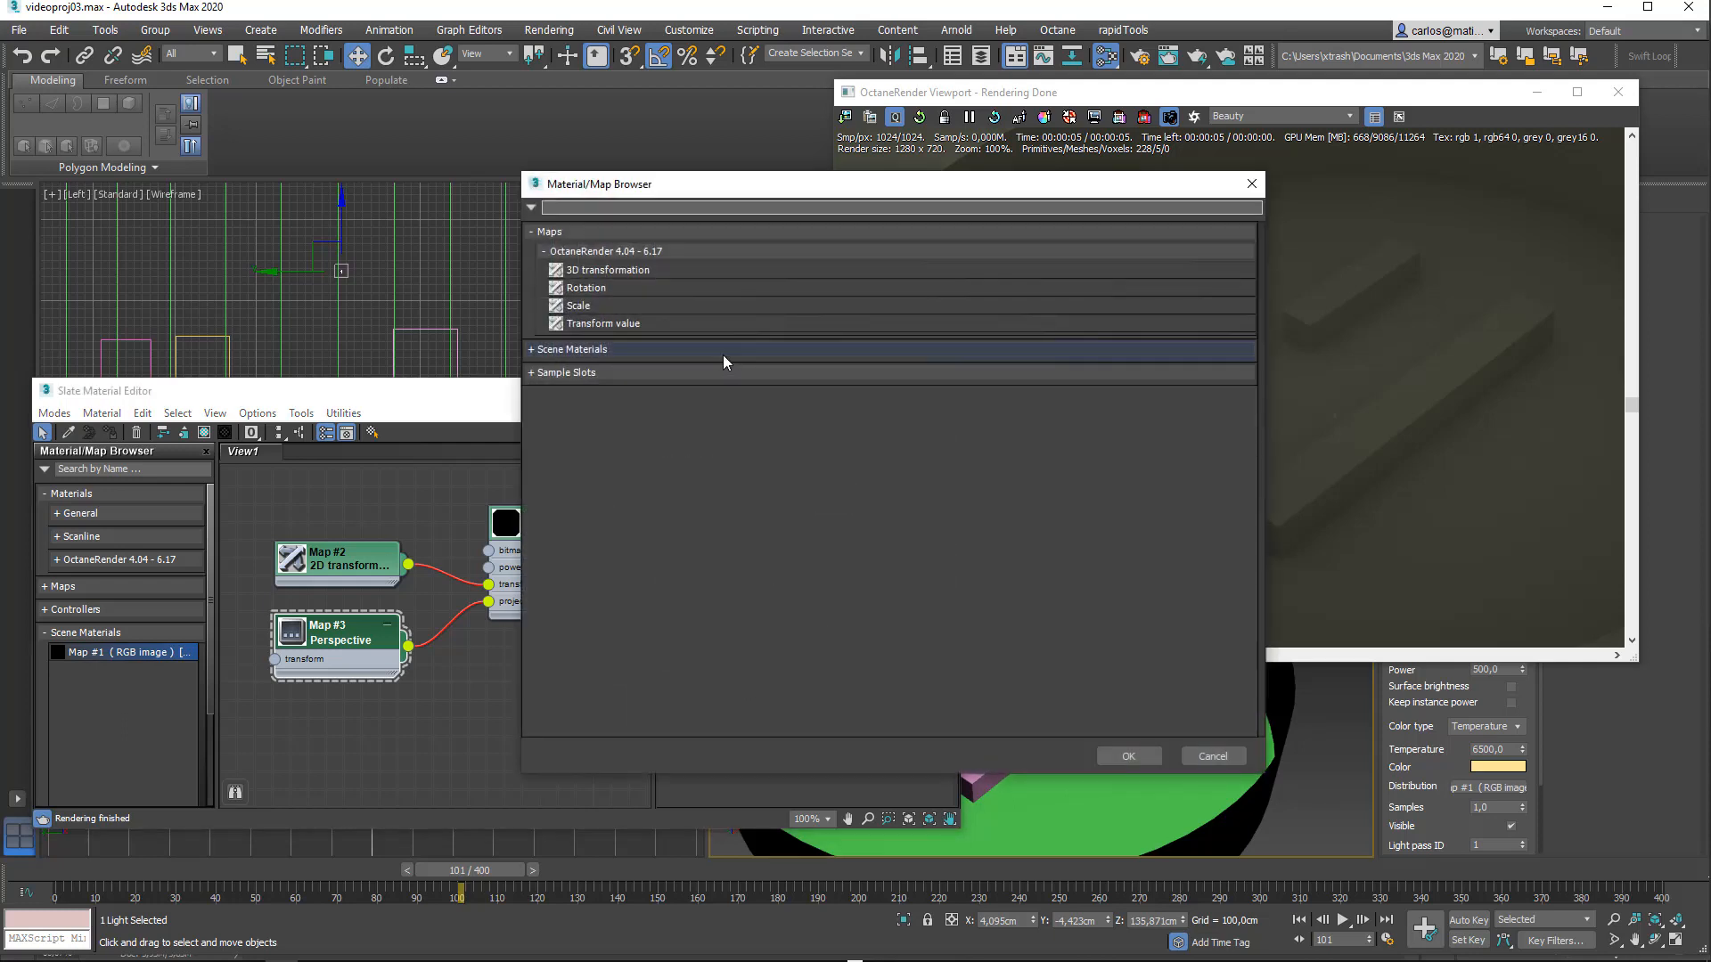
{"action": "double_click", "coordinate": [596, 271]}
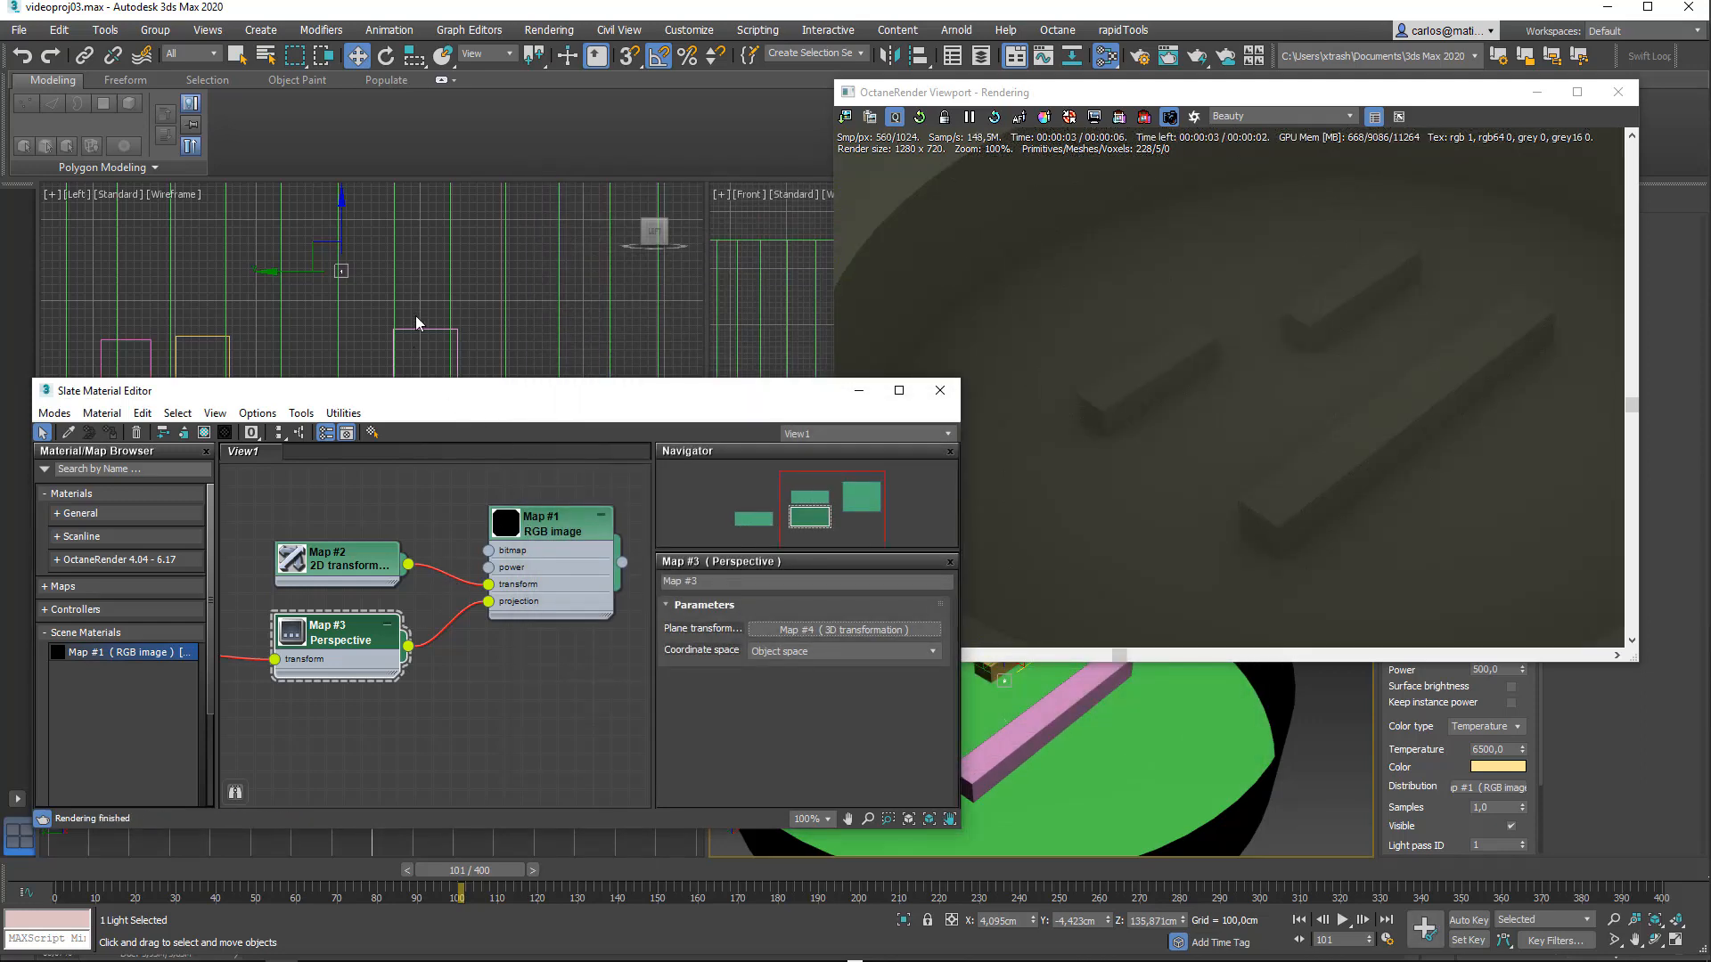
Step: Move the render window off the light's parameters and set the light's power to 5000
{"action": "left_click_drag", "start_coordinate": [1441, 95], "coordinate": [1143, 102]}
{"action": "double_click", "coordinate": [1506, 669]}
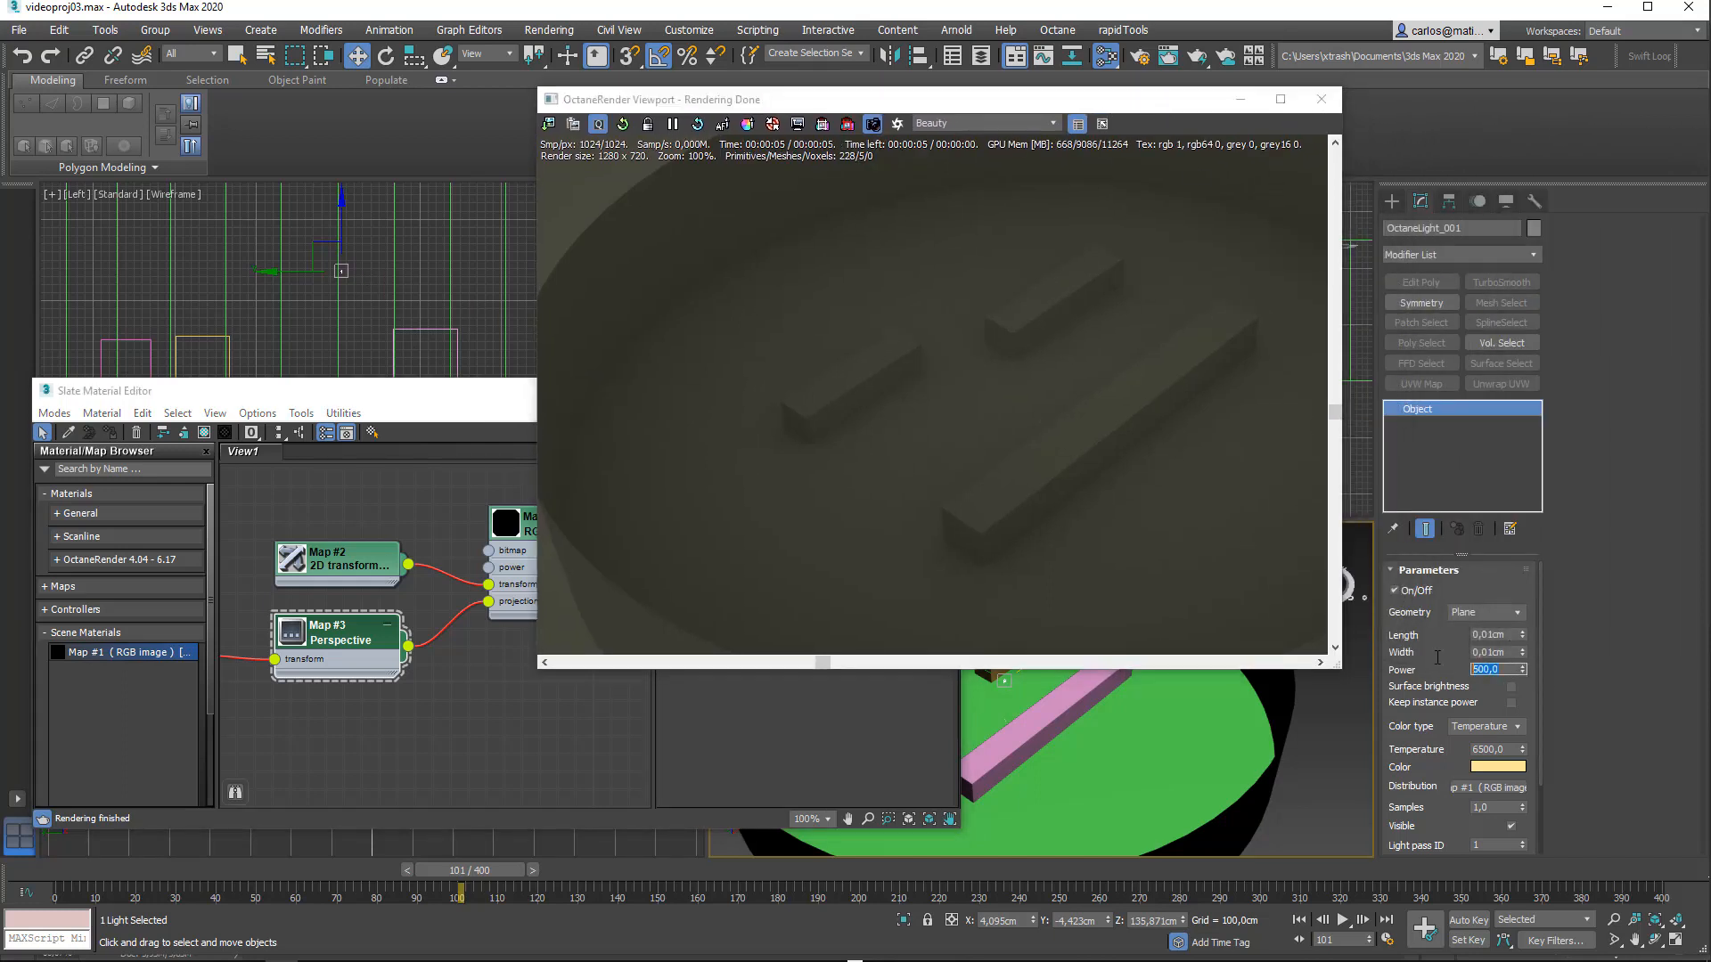
{"action": "key", "text": "Return"}
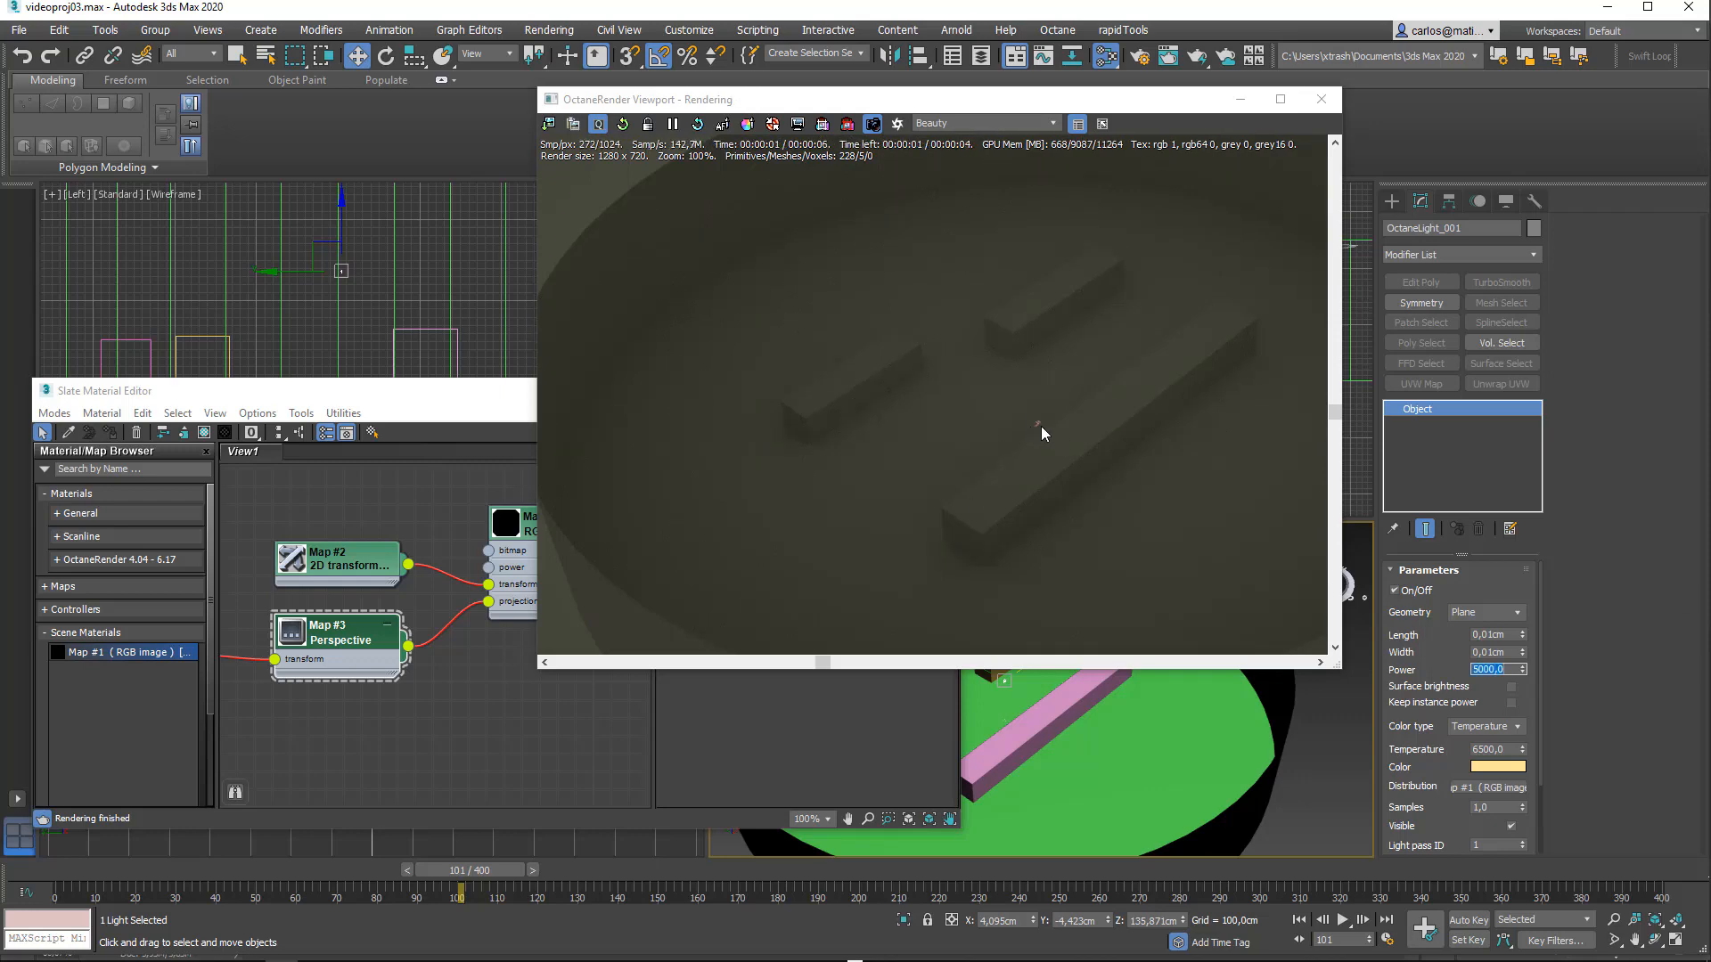
Step: Open the parameters of the Map #4 3D transformation node in the material editor
{"action": "left_click", "coordinate": [461, 398]}
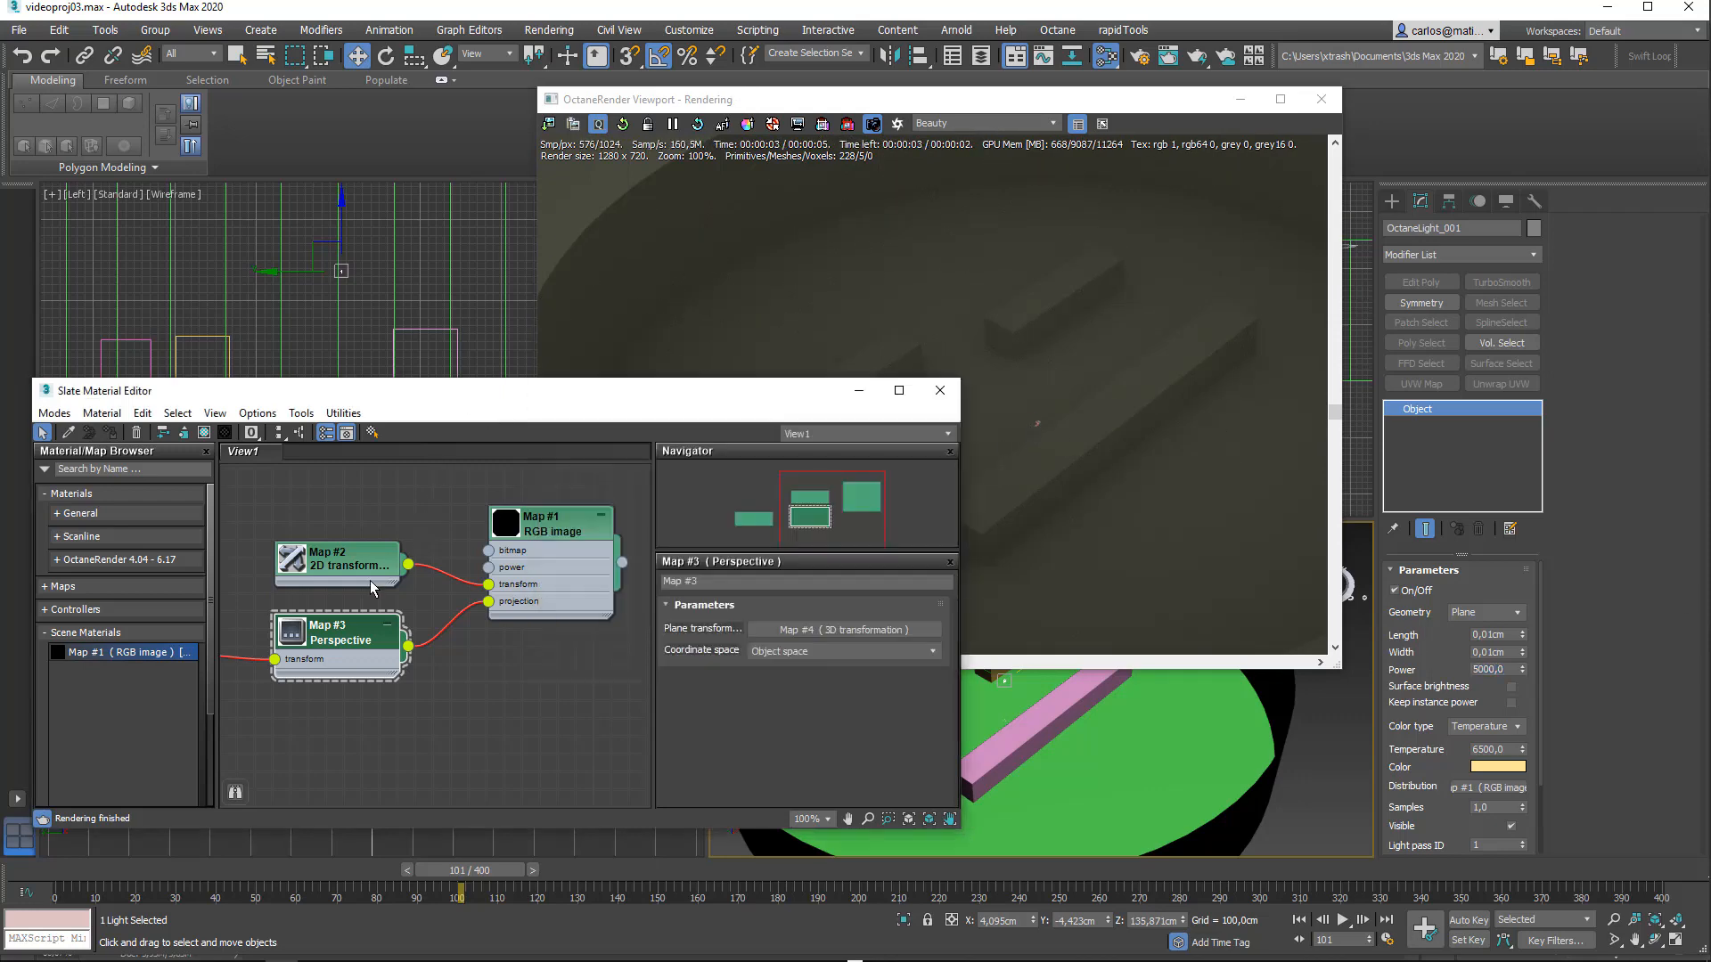
{"action": "middle_click_drag", "start_coordinate": [337, 600], "coordinate": [490, 585]}
{"action": "left_click_drag", "start_coordinate": [257, 636], "coordinate": [293, 638]}
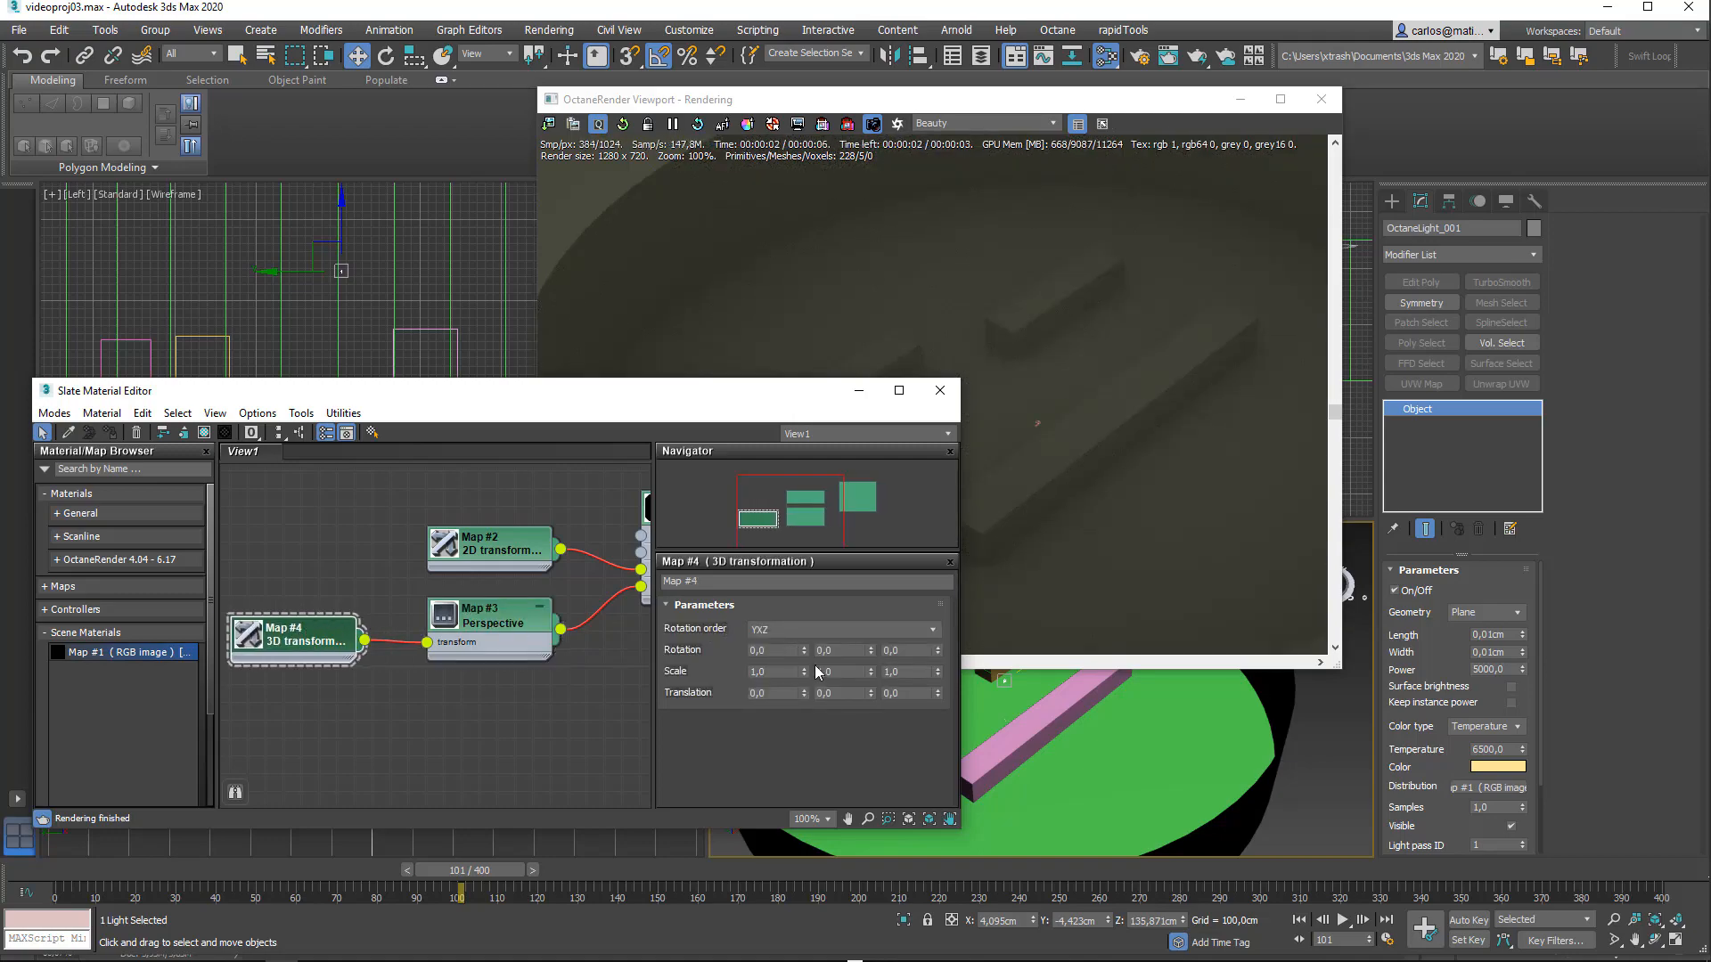
Step: Try rotating the projected image with the first and second rotation values of the 3D transformation, and revert both changes
{"action": "left_click_drag", "start_coordinate": [805, 652], "coordinate": [820, 702]}
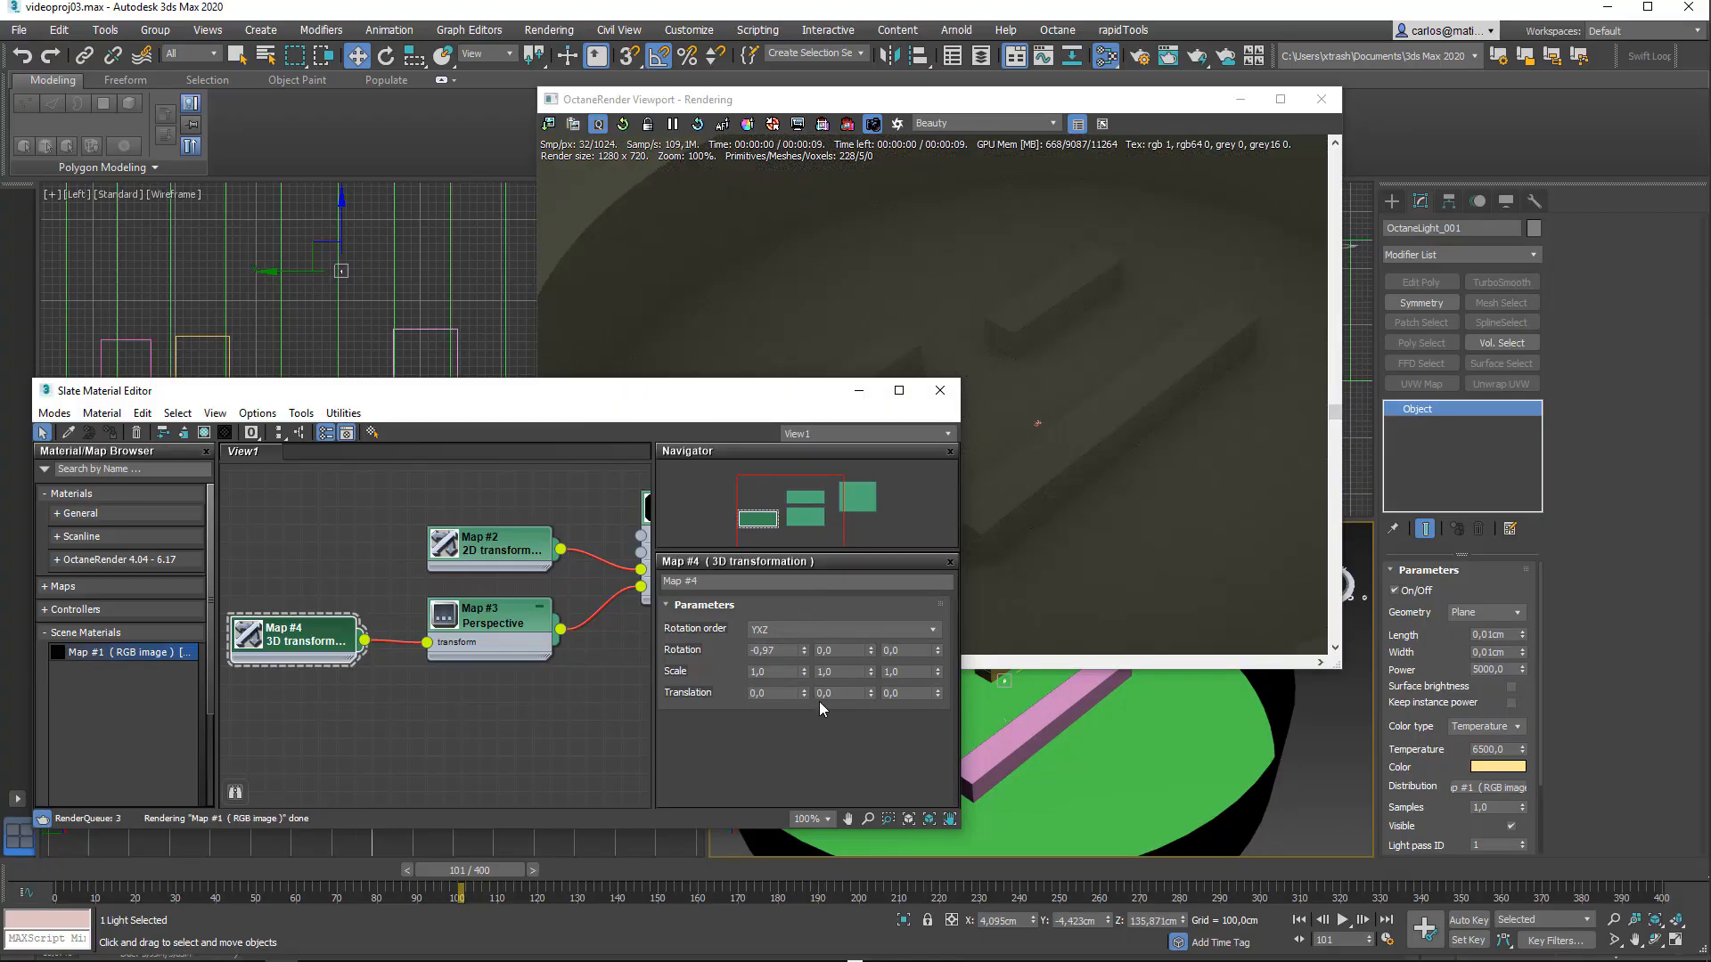
{"action": "key", "text": "ctrl+z"}
{"action": "left_click_drag", "start_coordinate": [870, 651], "coordinate": [923, 650]}
{"action": "right_click", "coordinate": [924, 650]}
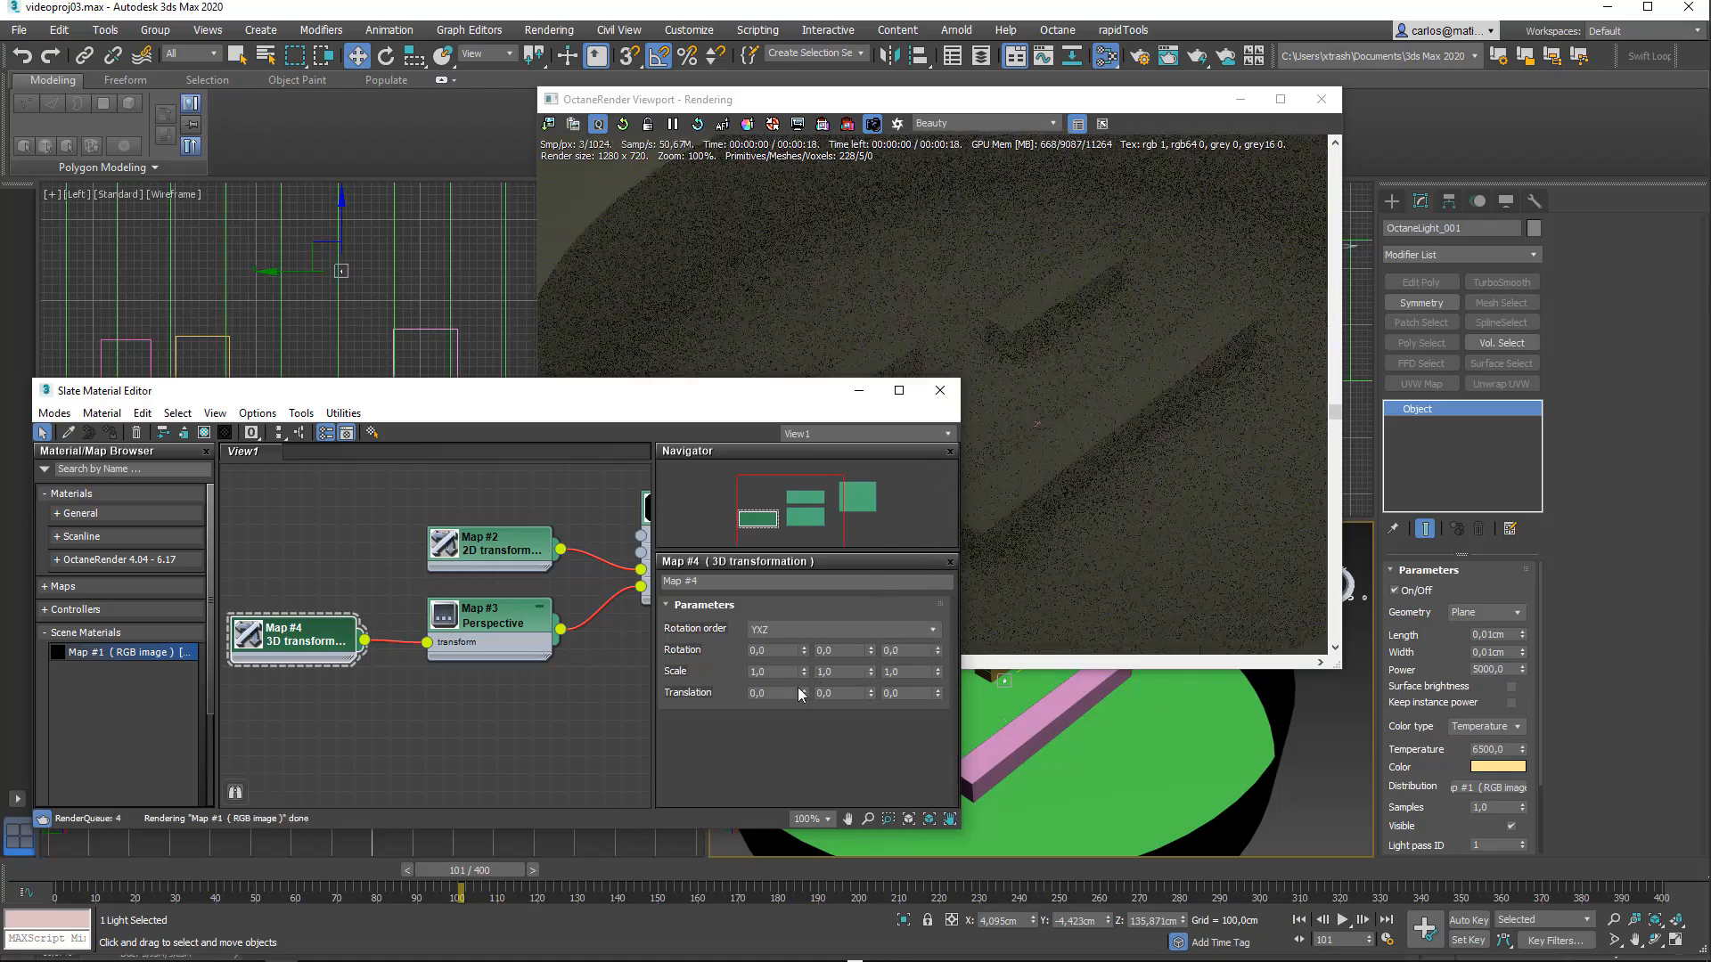
Step: Set the first translation value of the 3D transformation to 0.77 and inspect the projected image closely in the render
{"action": "left_click_drag", "start_coordinate": [804, 693], "coordinate": [805, 643]}
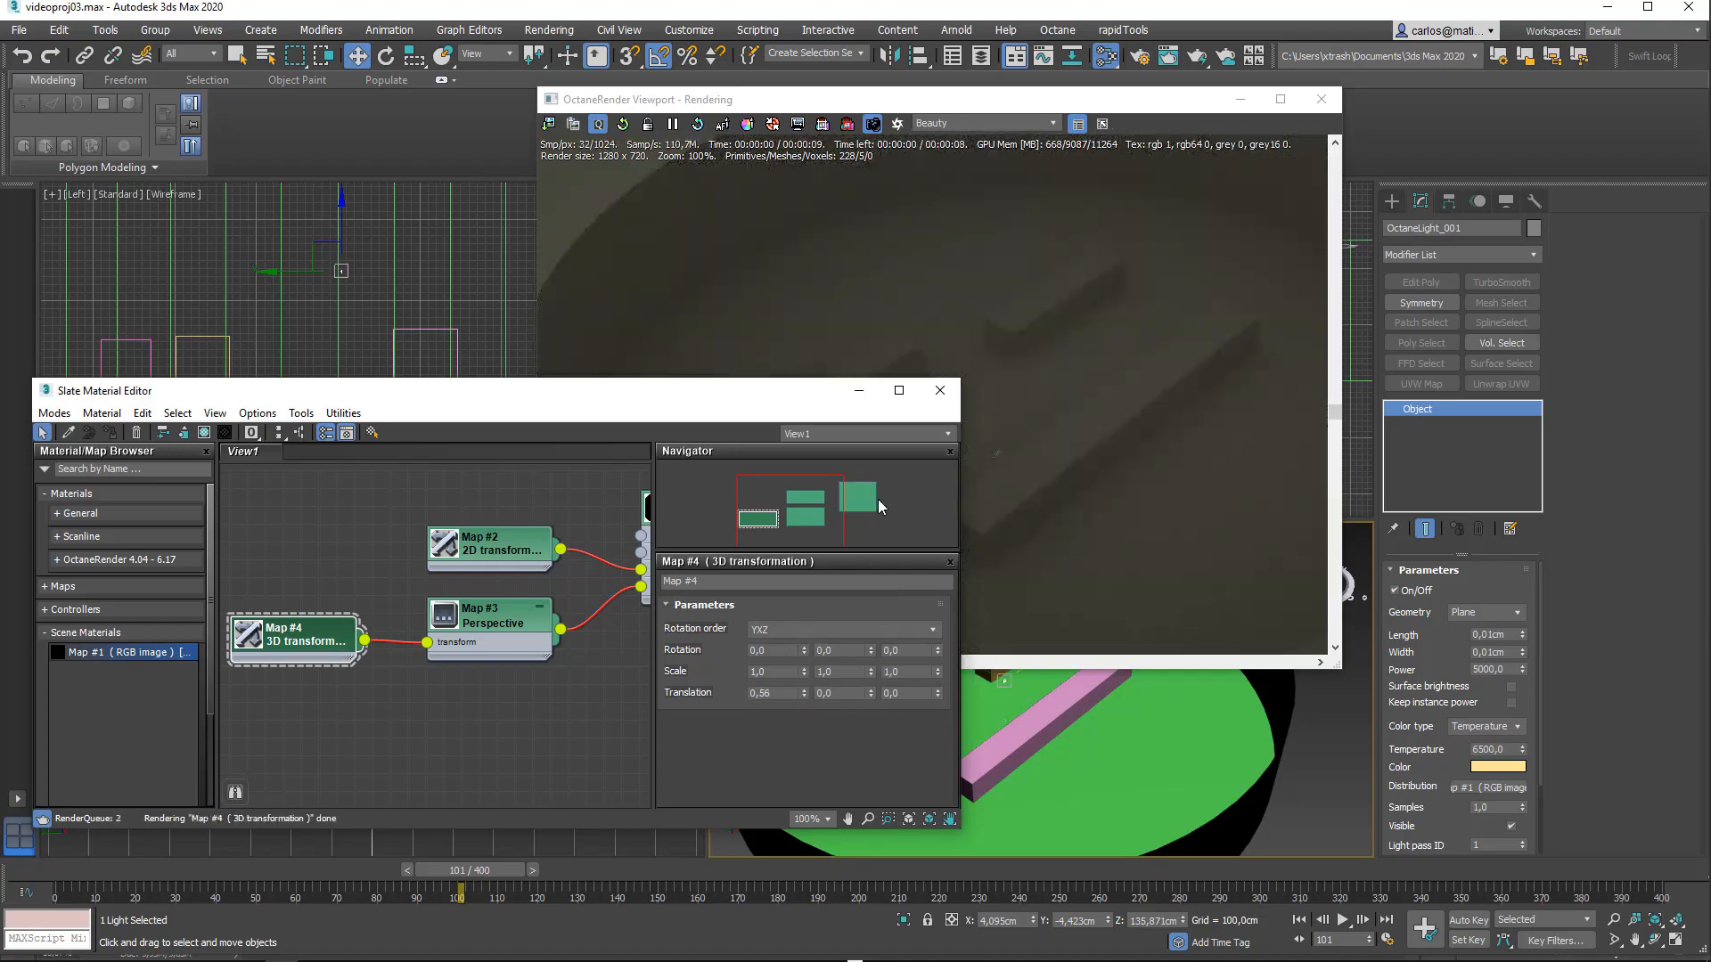
{"action": "left_click_drag", "start_coordinate": [963, 515], "coordinate": [724, 517]}
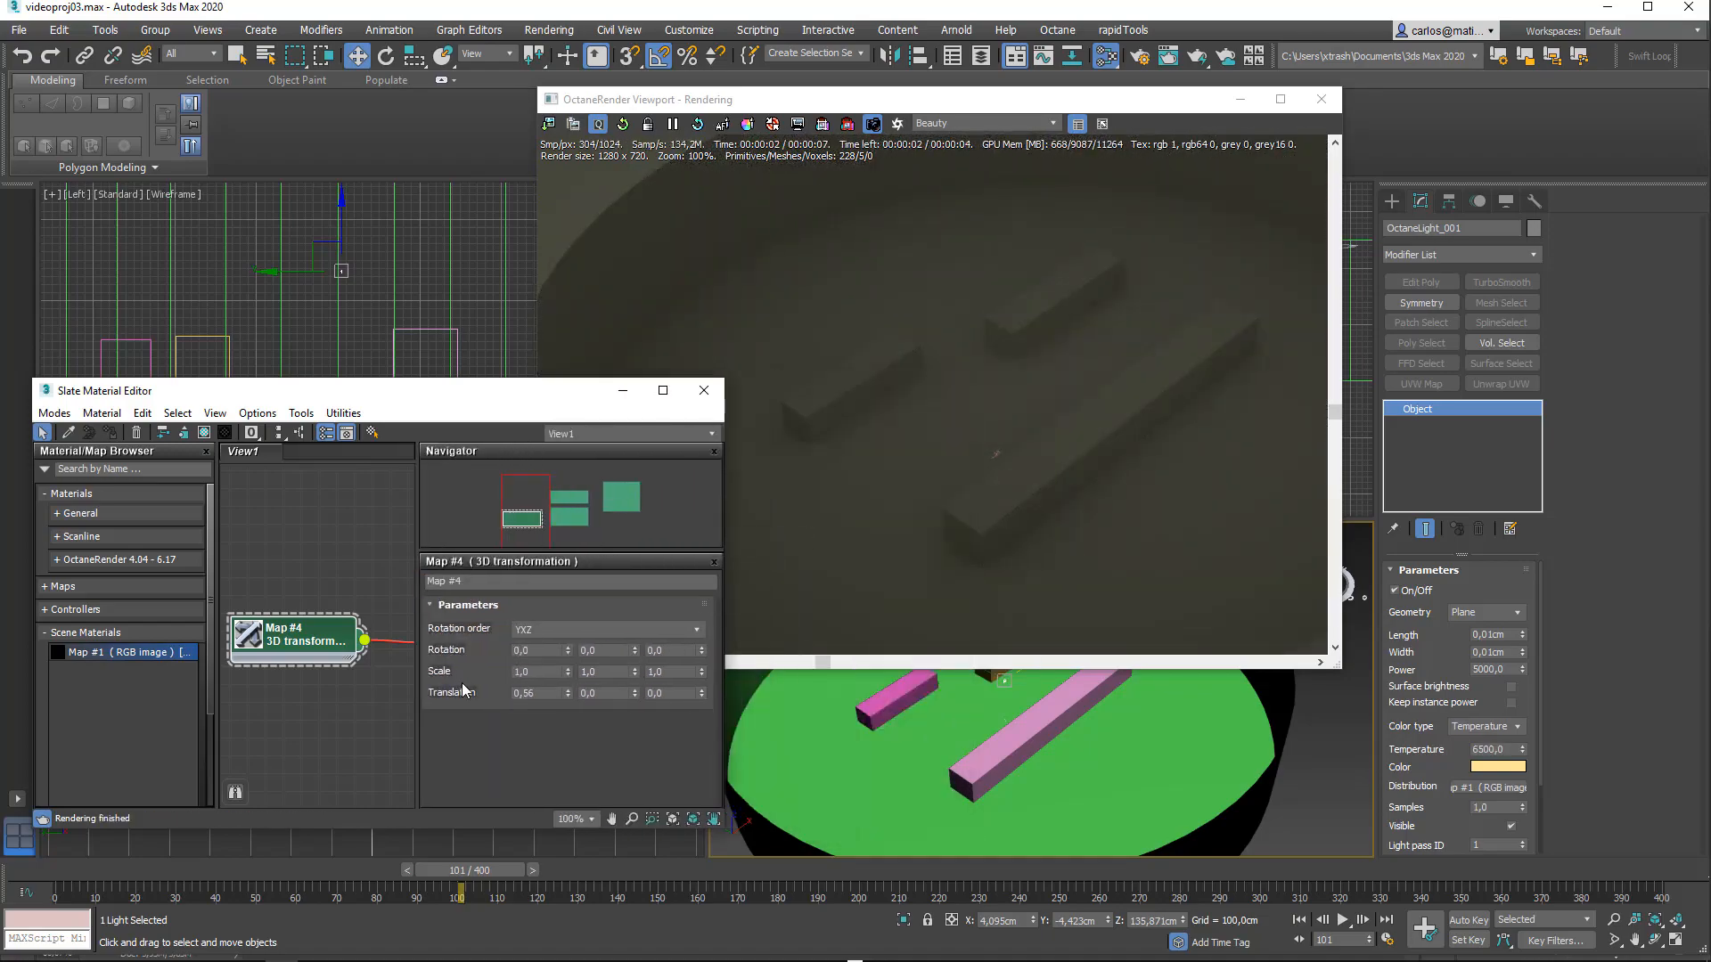
{"action": "left_click_drag", "start_coordinate": [568, 693], "coordinate": [568, 674]}
{"action": "scroll", "coordinate": [958, 480], "scroll_direction": "up", "scroll_amount": 1}
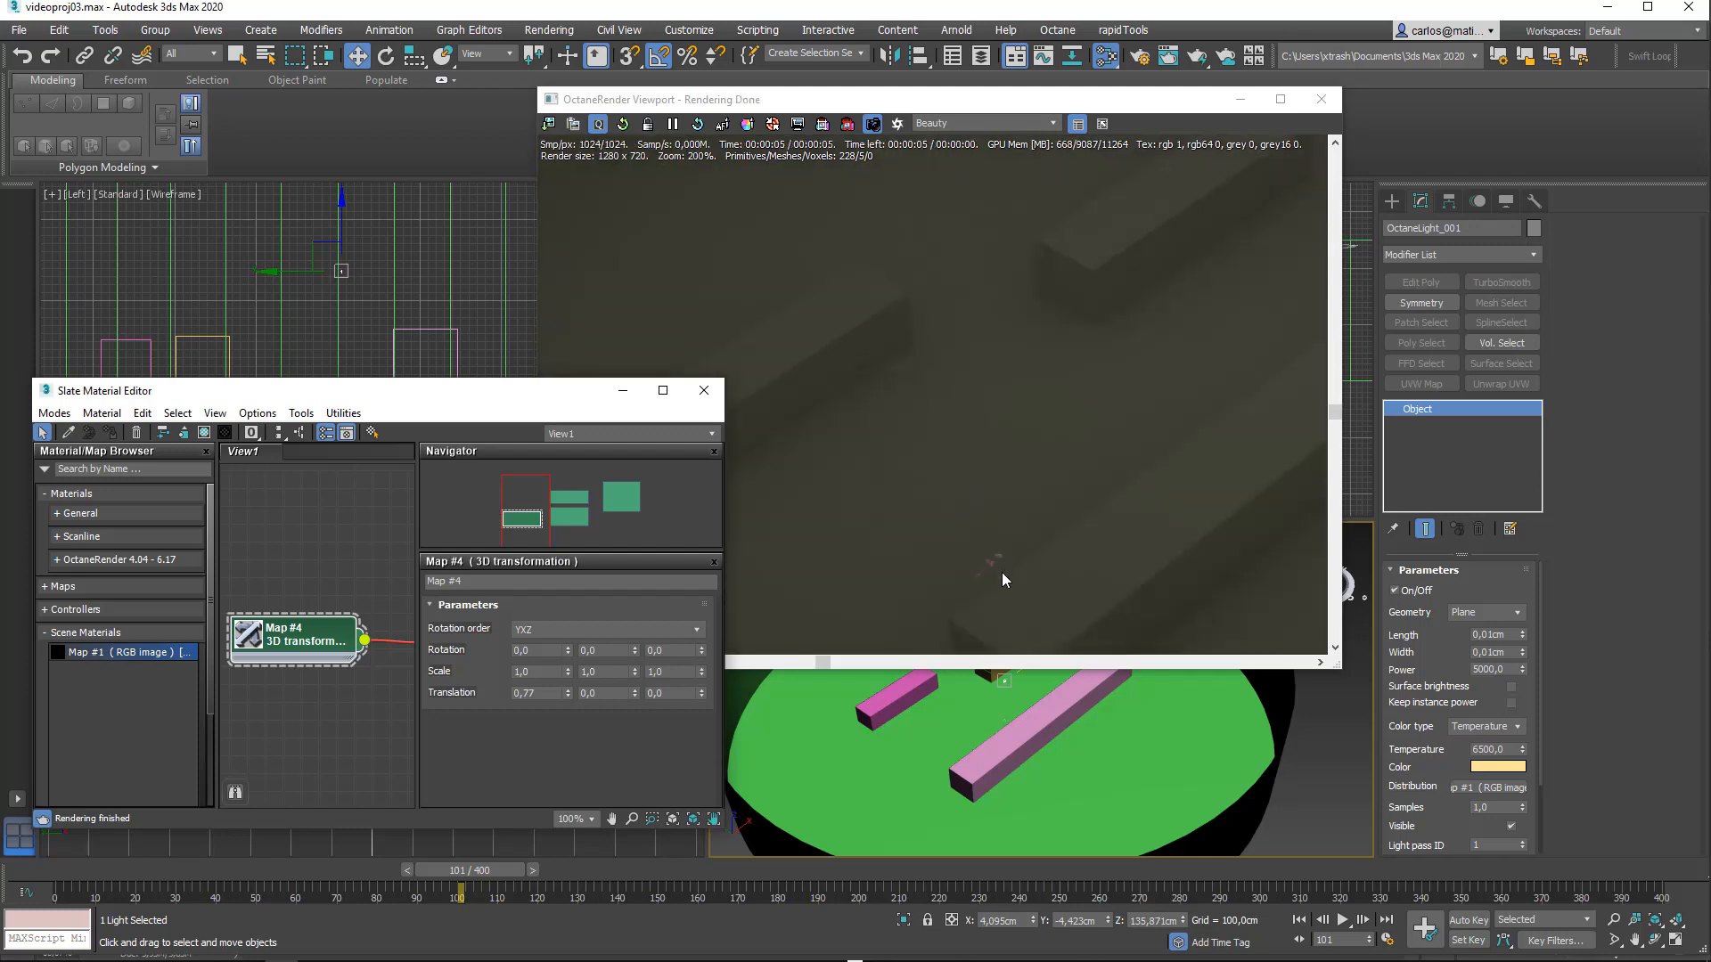
{"action": "middle_click_drag", "start_coordinate": [1001, 572], "coordinate": [921, 476]}
{"action": "scroll", "coordinate": [909, 463], "scroll_direction": "up", "scroll_amount": 1}
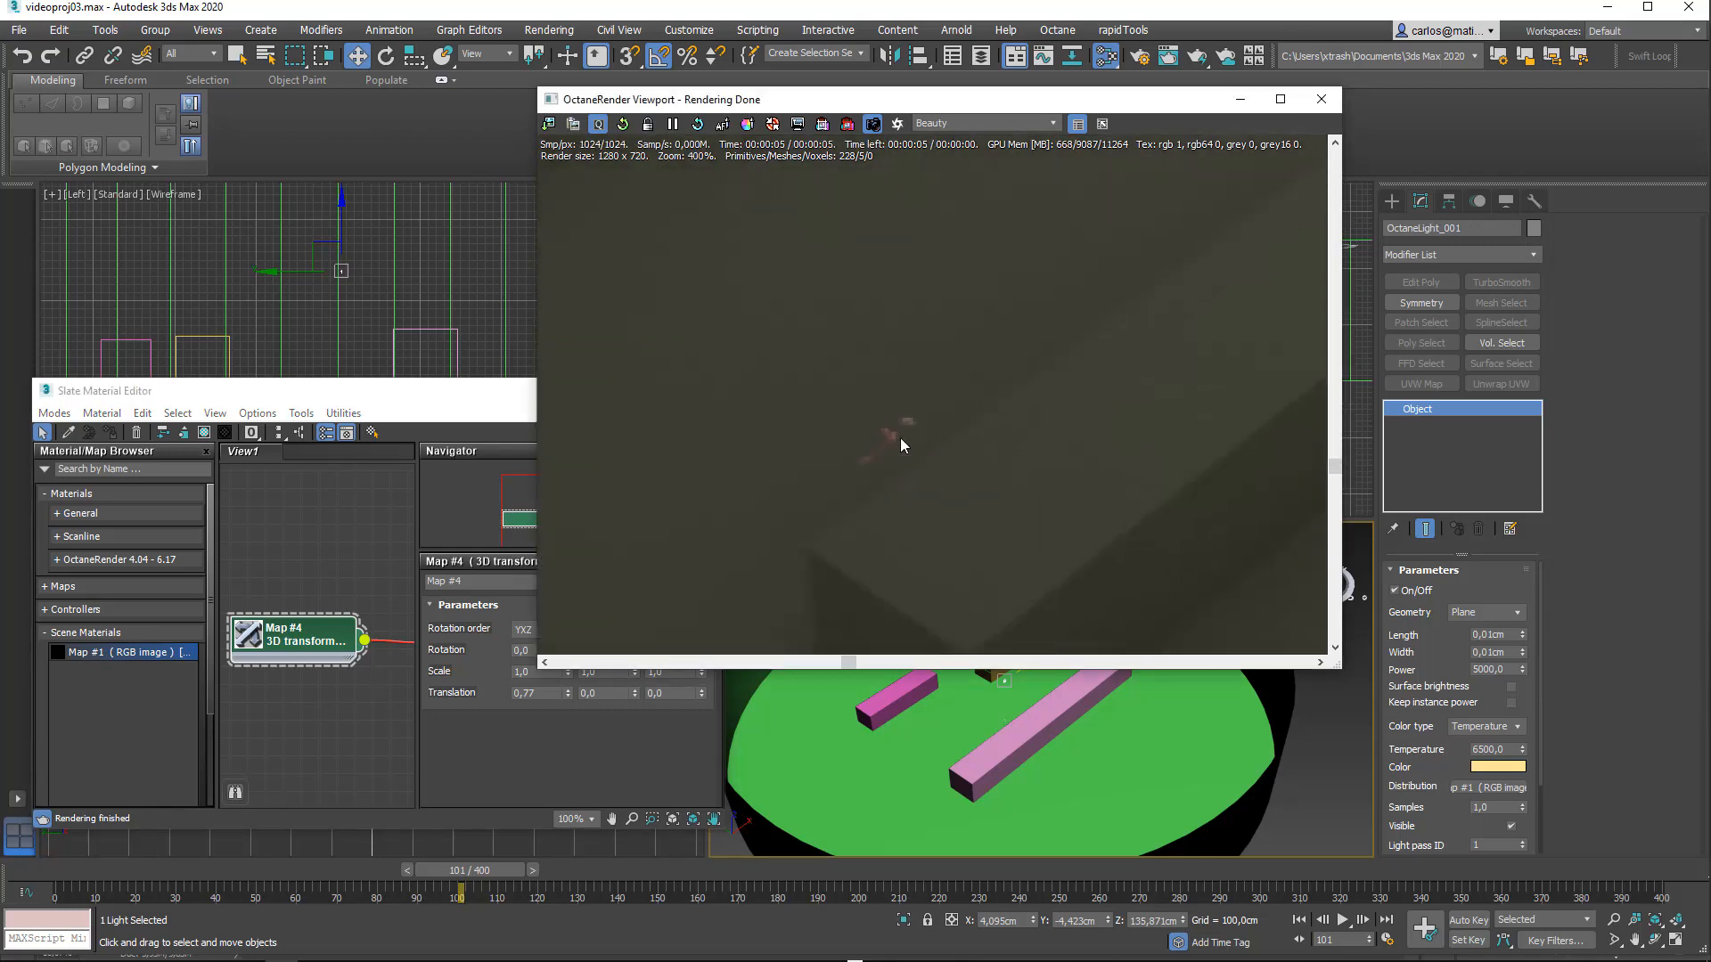
Step: Set the first translation value of the 3D transformation to -0.59 and inspect the projected image in the render
{"action": "scroll", "coordinate": [900, 437], "scroll_direction": "down", "scroll_amount": 1}
{"action": "left_click", "coordinate": [497, 406]}
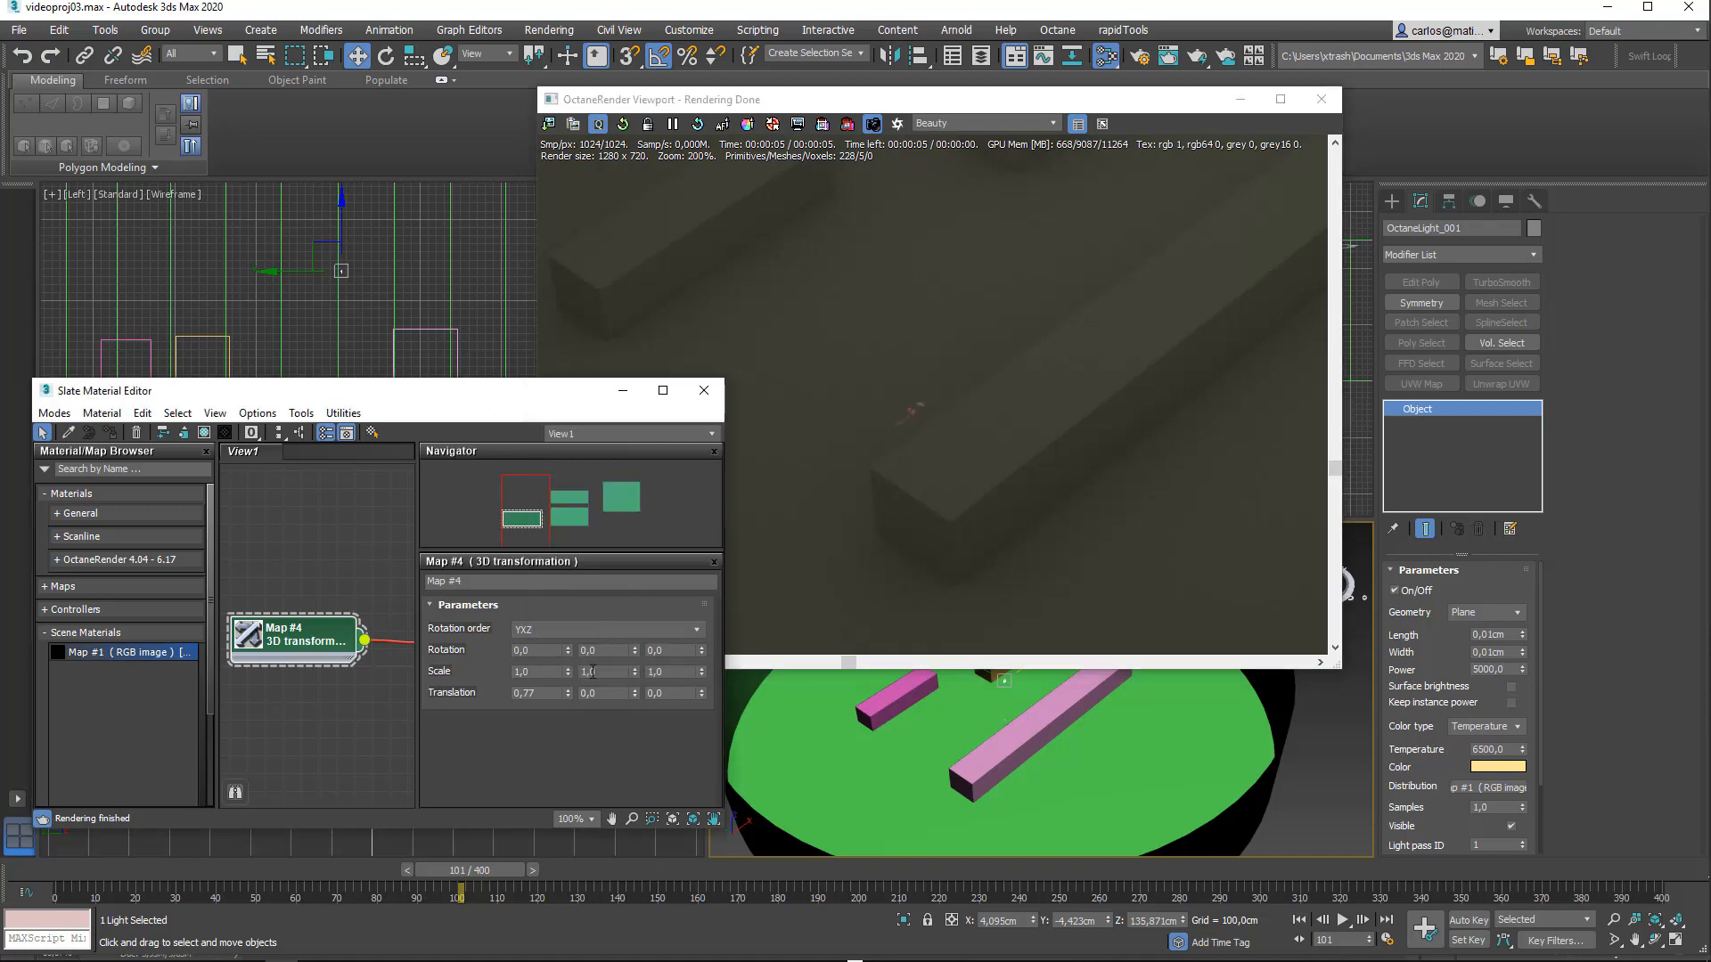
{"action": "left_click_drag", "start_coordinate": [569, 693], "coordinate": [578, 825]}
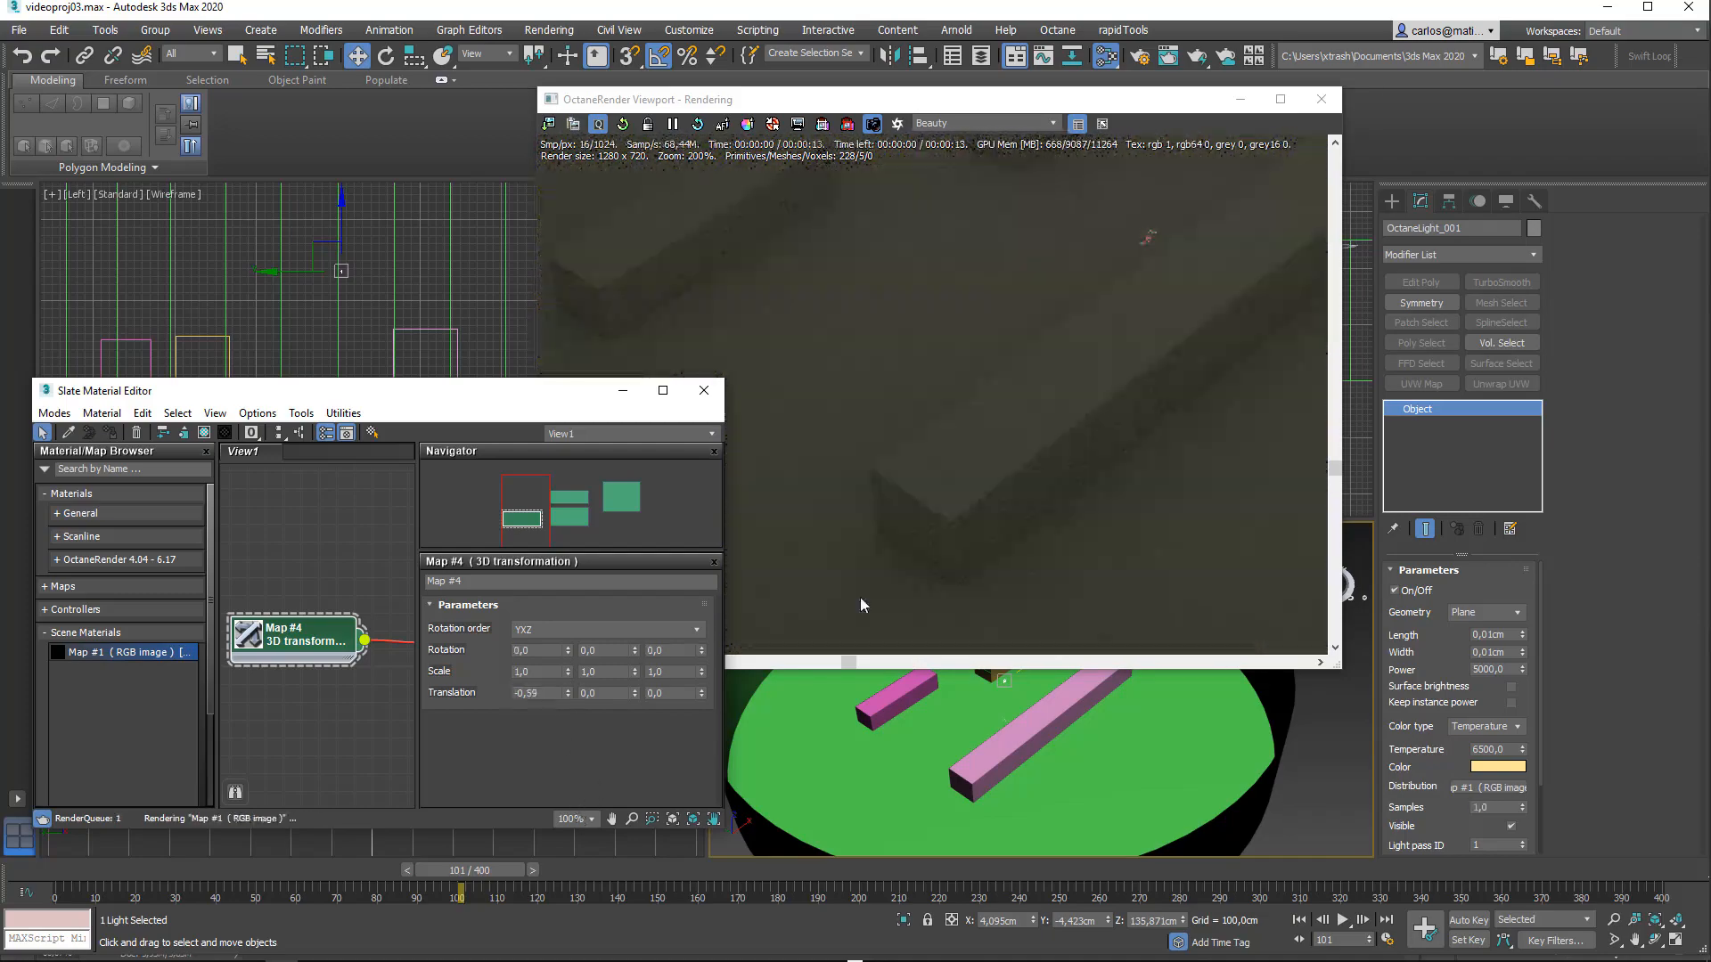
{"action": "left_click_drag", "start_coordinate": [1221, 272], "coordinate": [546, 648]}
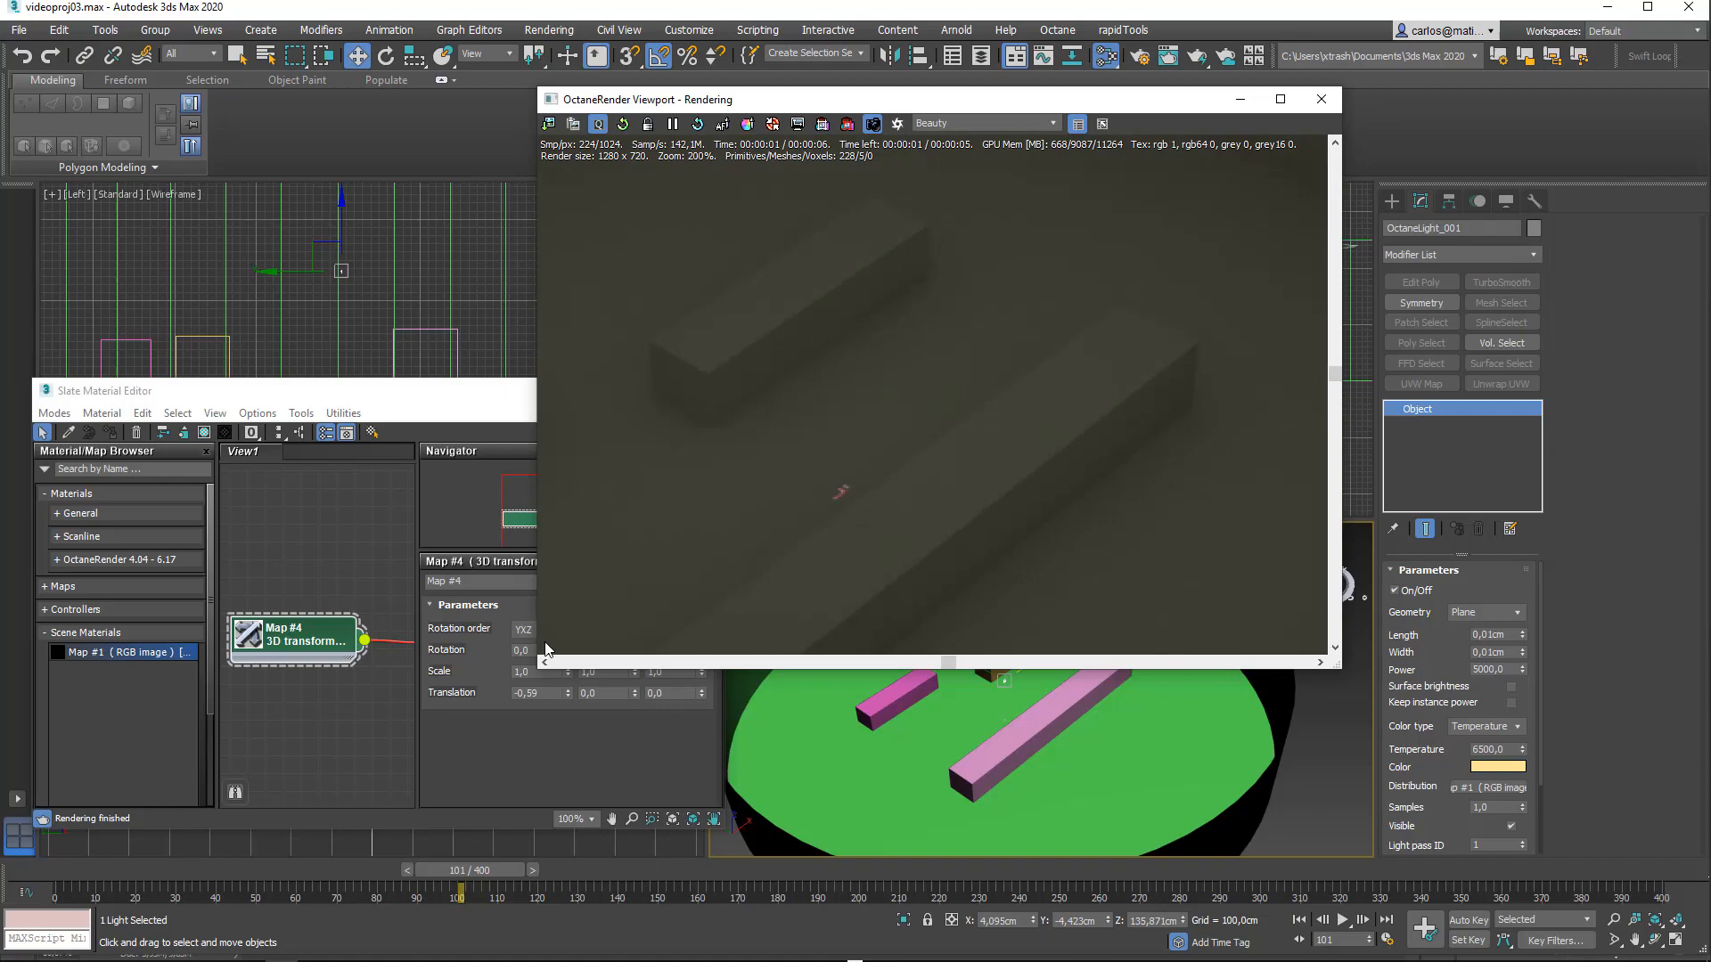
Step: Reset the first translation value of the 3D transformation to 0 and raise the second translation value to 1.0
{"action": "left_click", "coordinate": [522, 752]}
{"action": "left_click_drag", "start_coordinate": [634, 693], "coordinate": [630, 621]}
{"action": "scroll", "coordinate": [1086, 342], "scroll_direction": "down", "scroll_amount": 1}
{"action": "scroll", "coordinate": [1086, 342], "scroll_direction": "down", "scroll_amount": 1}
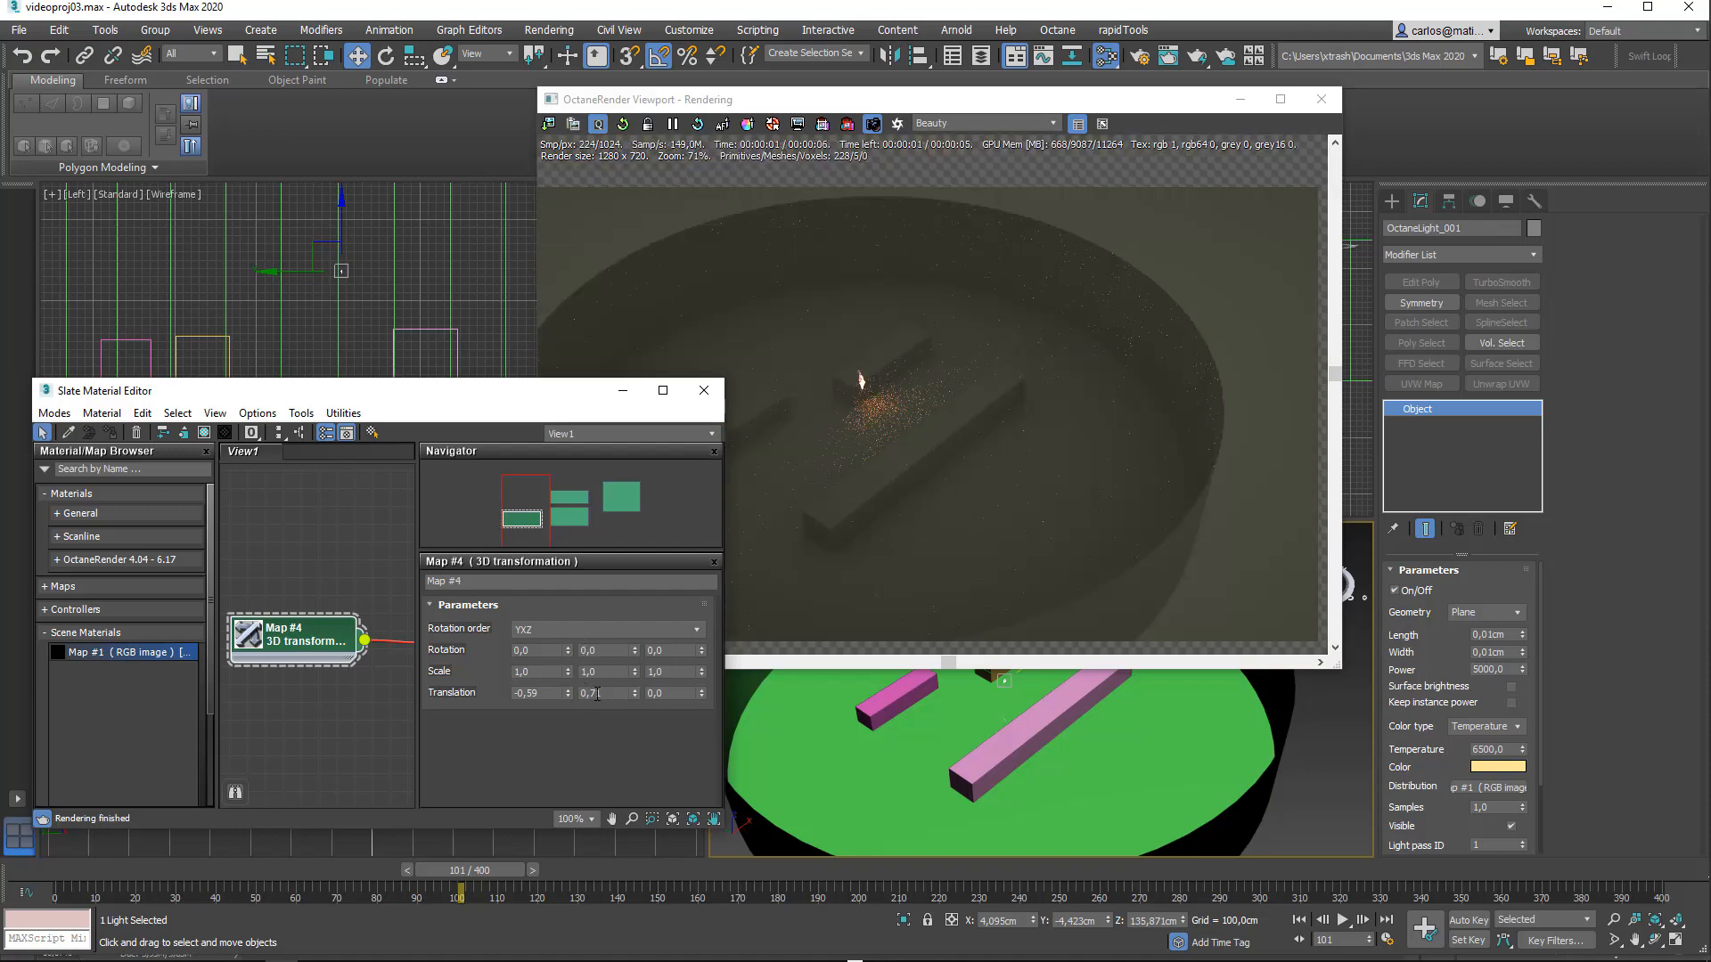
{"action": "left_click_drag", "start_coordinate": [633, 693], "coordinate": [457, 696]}
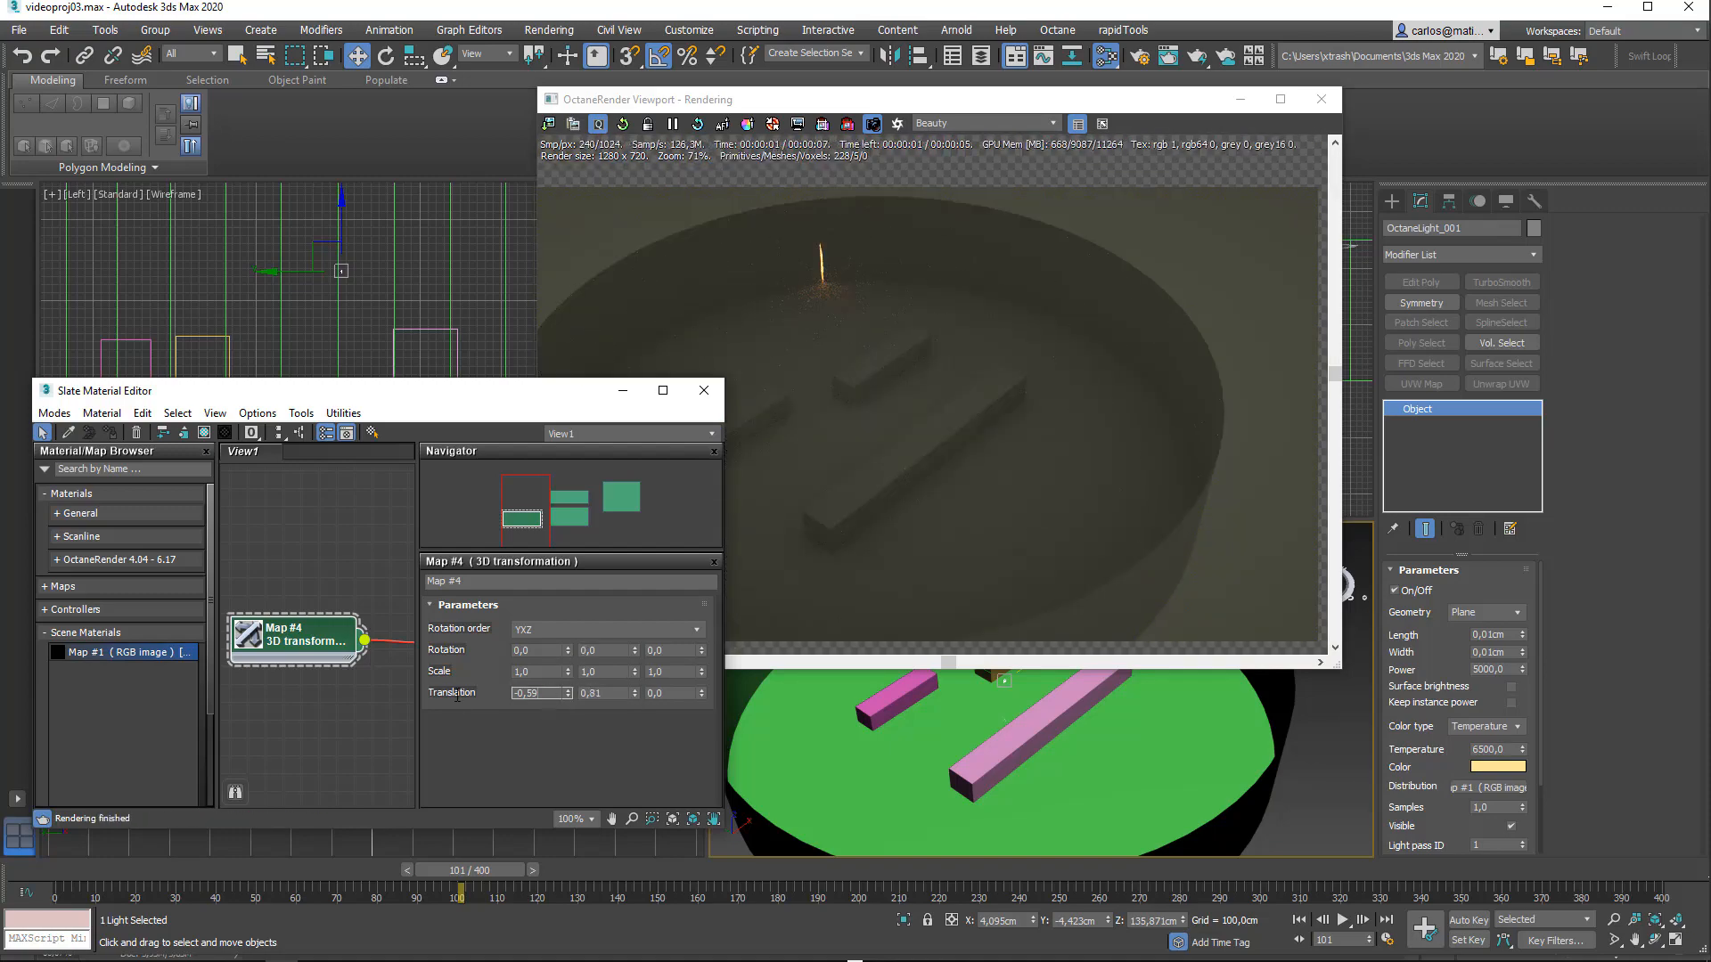
{"action": "type", "text": "0"}
{"action": "key", "text": "Return"}
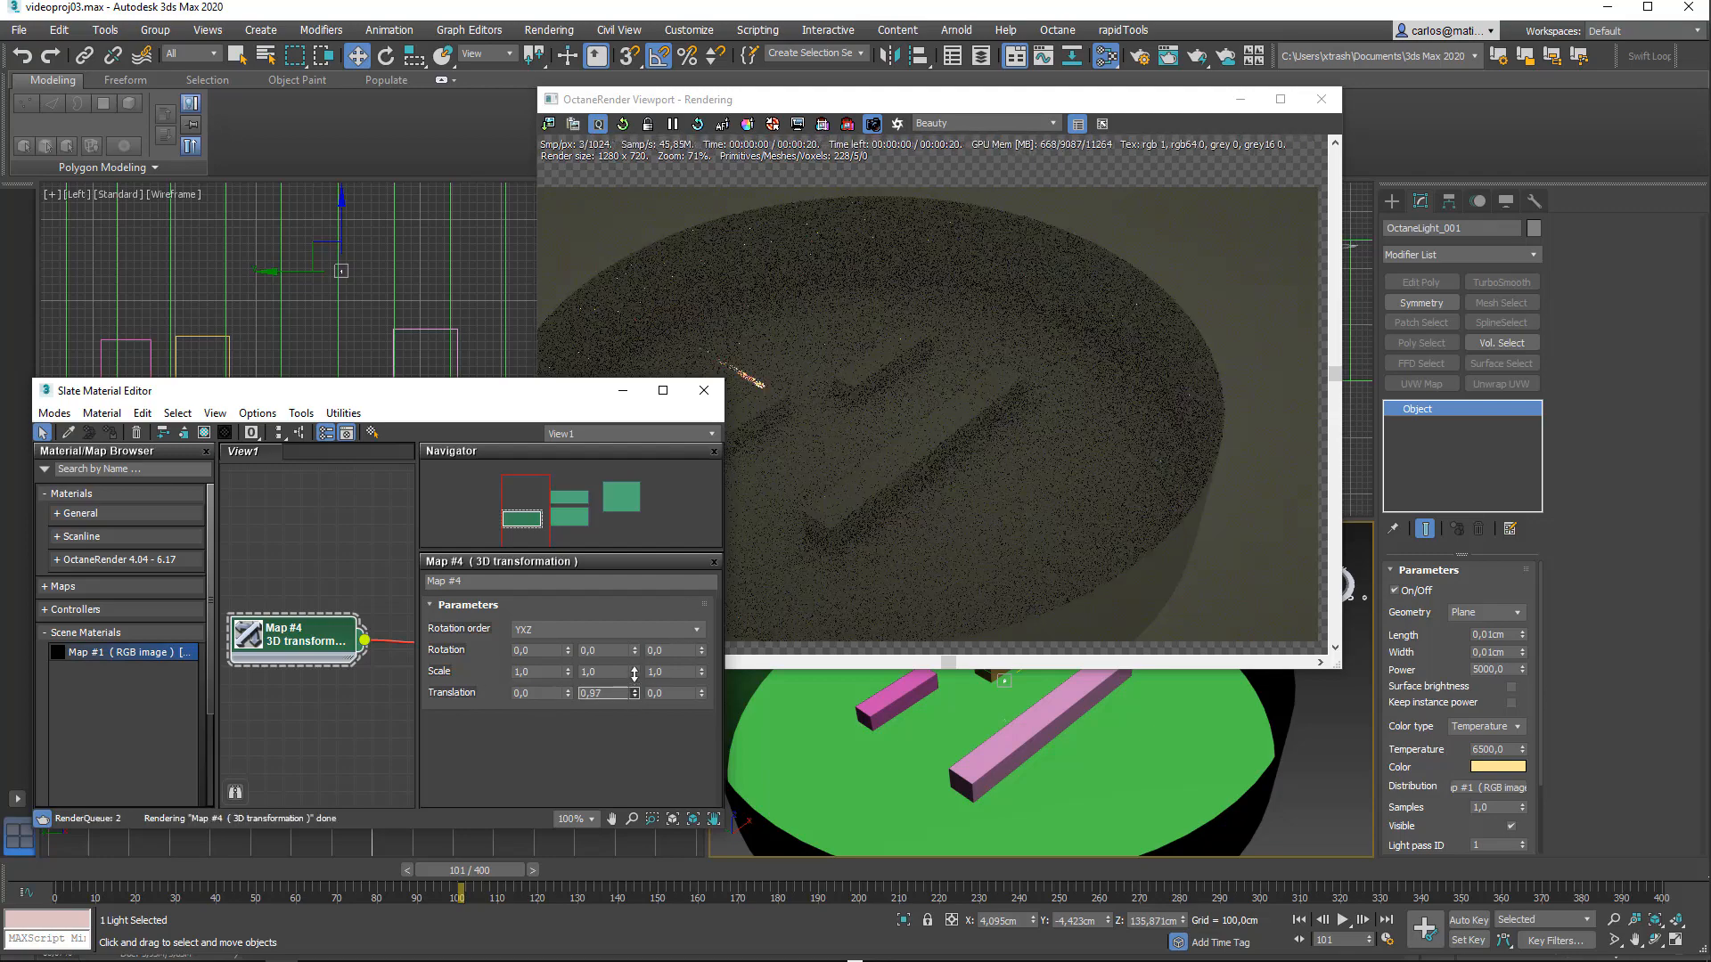
{"action": "left_click_drag", "start_coordinate": [633, 694], "coordinate": [634, 670]}
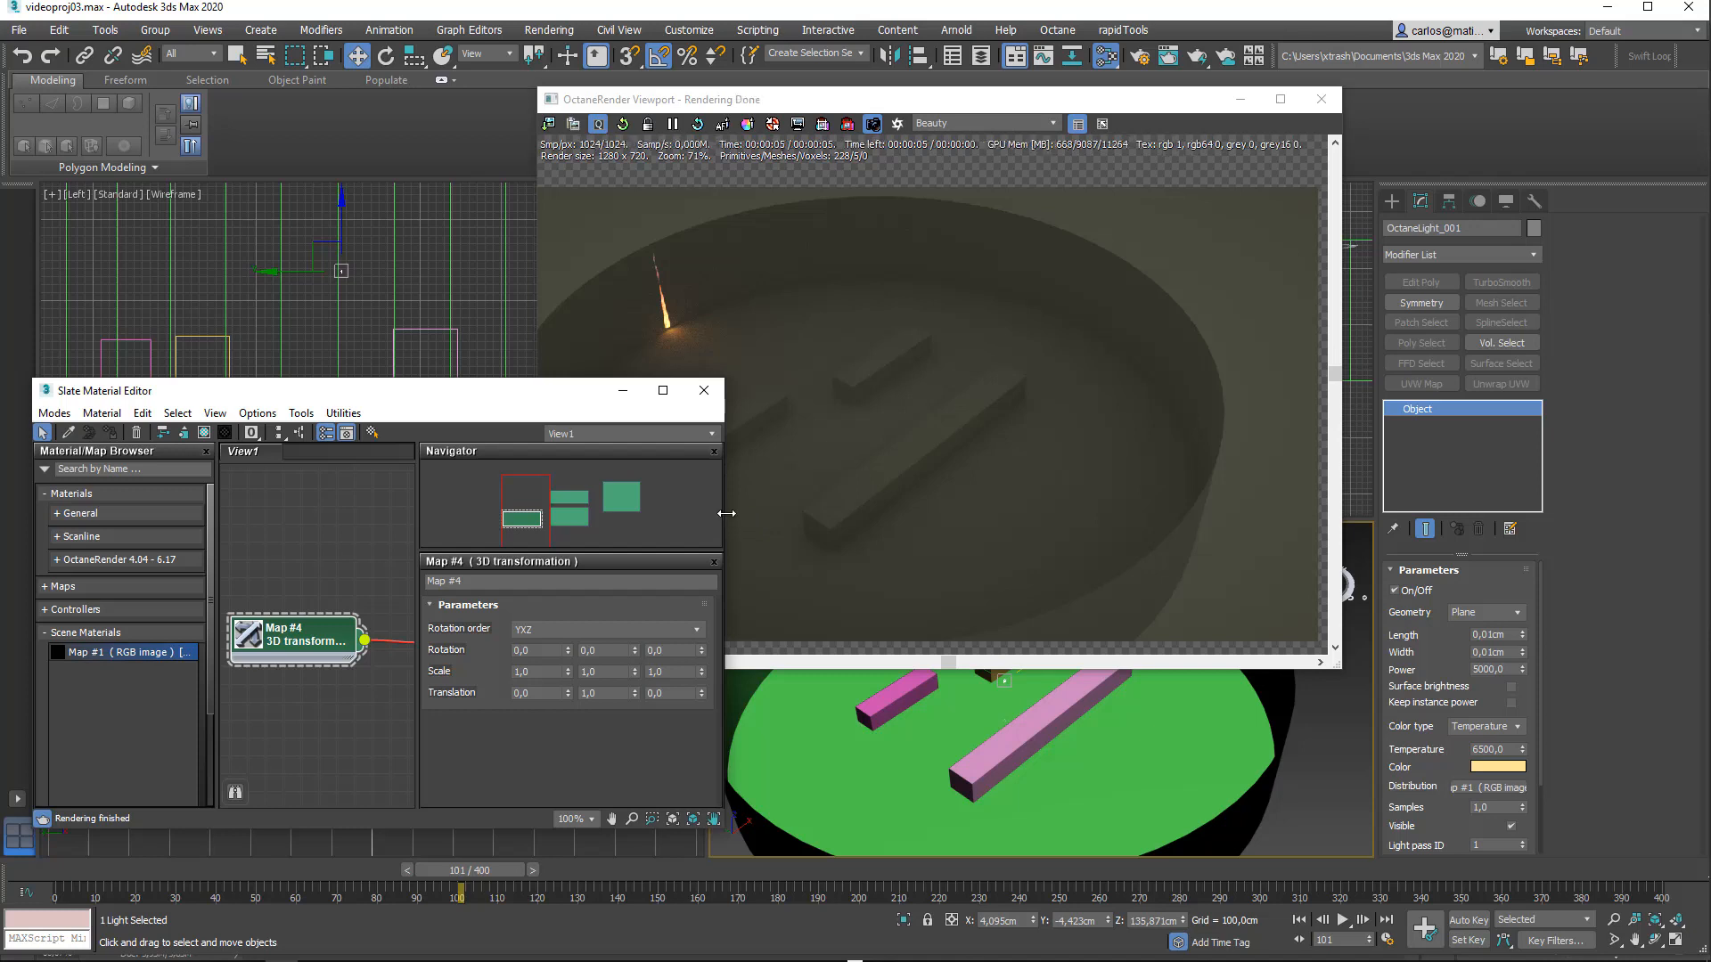
Step: Widen the Slate Material Editor to show the whole node graph and open the parameters of the Map #2 2D transformation
{"action": "left_click_drag", "start_coordinate": [727, 514], "coordinate": [1109, 516]}
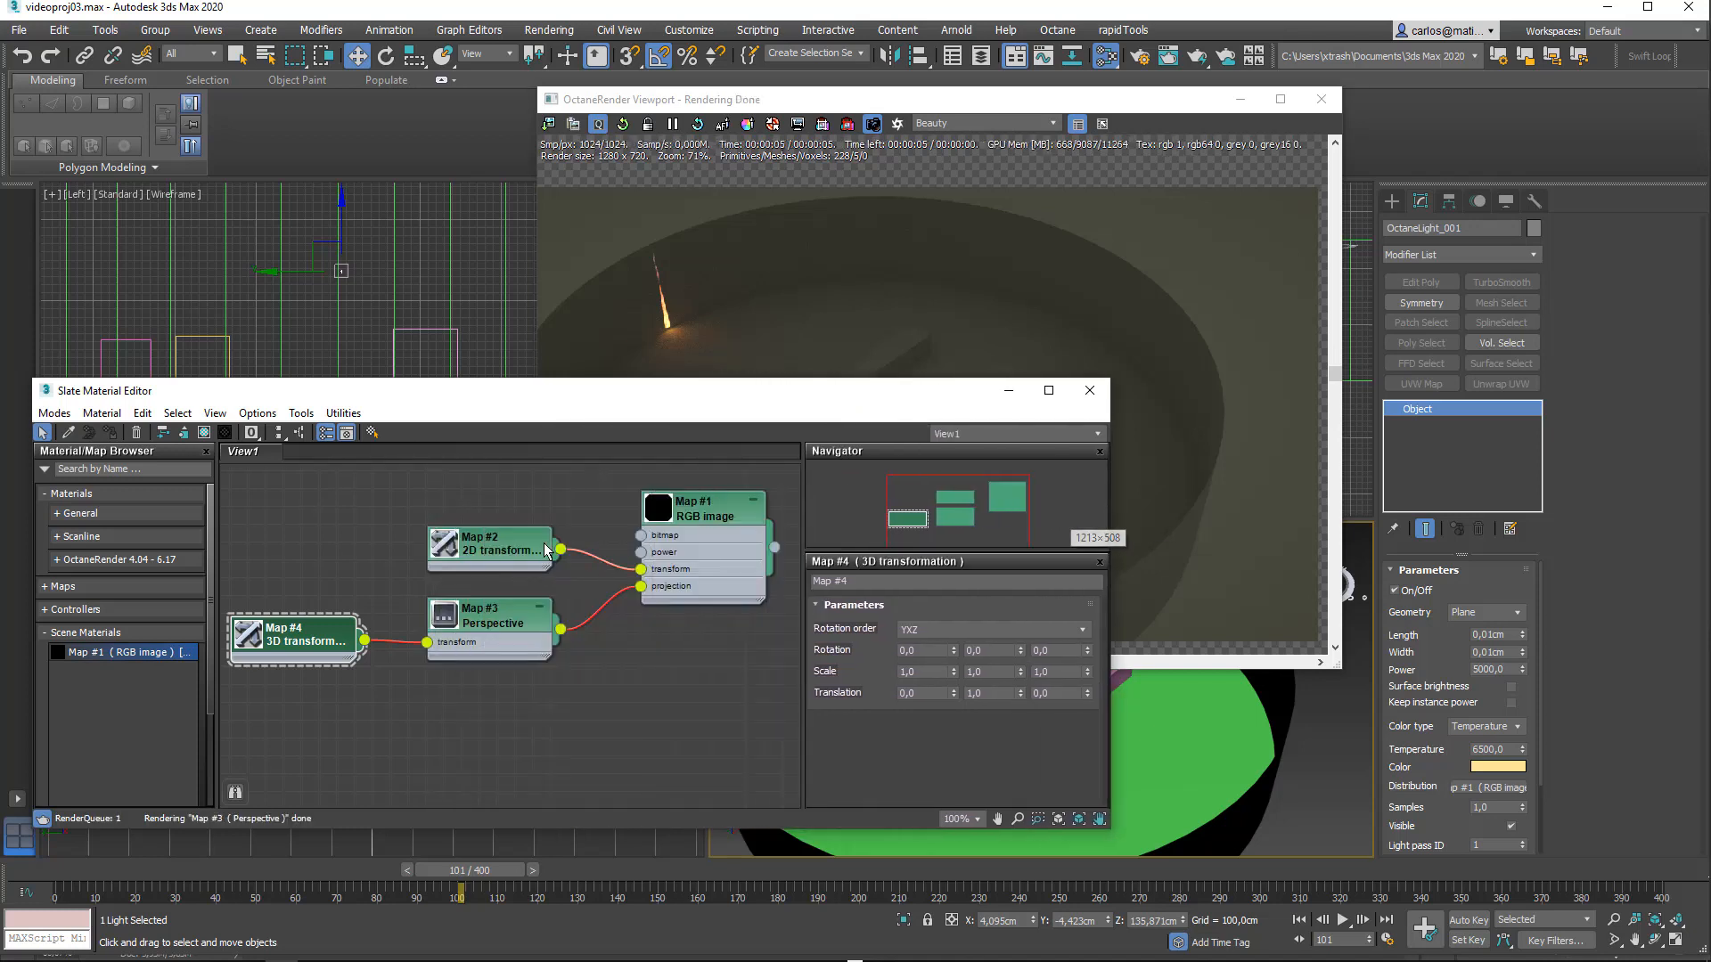
{"action": "double_click", "coordinate": [474, 551]}
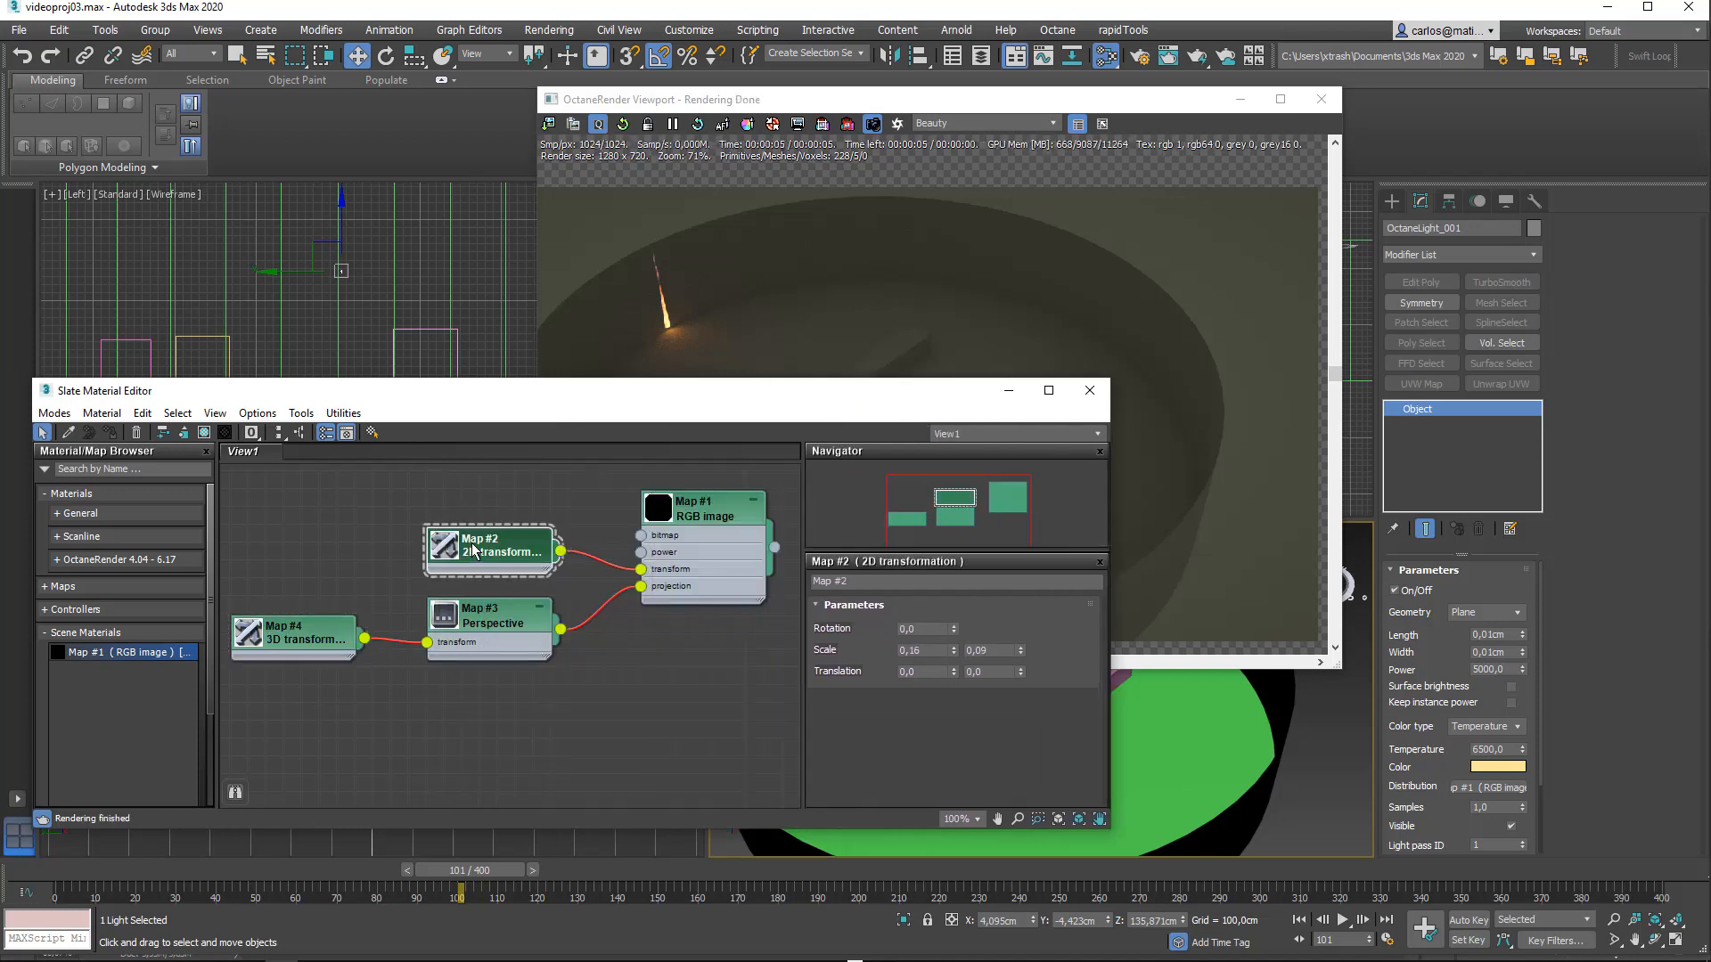
{"action": "left_click", "coordinate": [934, 651]}
Step: At frame 202, stretch the projection with Map #4 scale values of 21.76 and 0.9 and inspect it in the render
{"action": "left_click", "coordinate": [740, 305]}
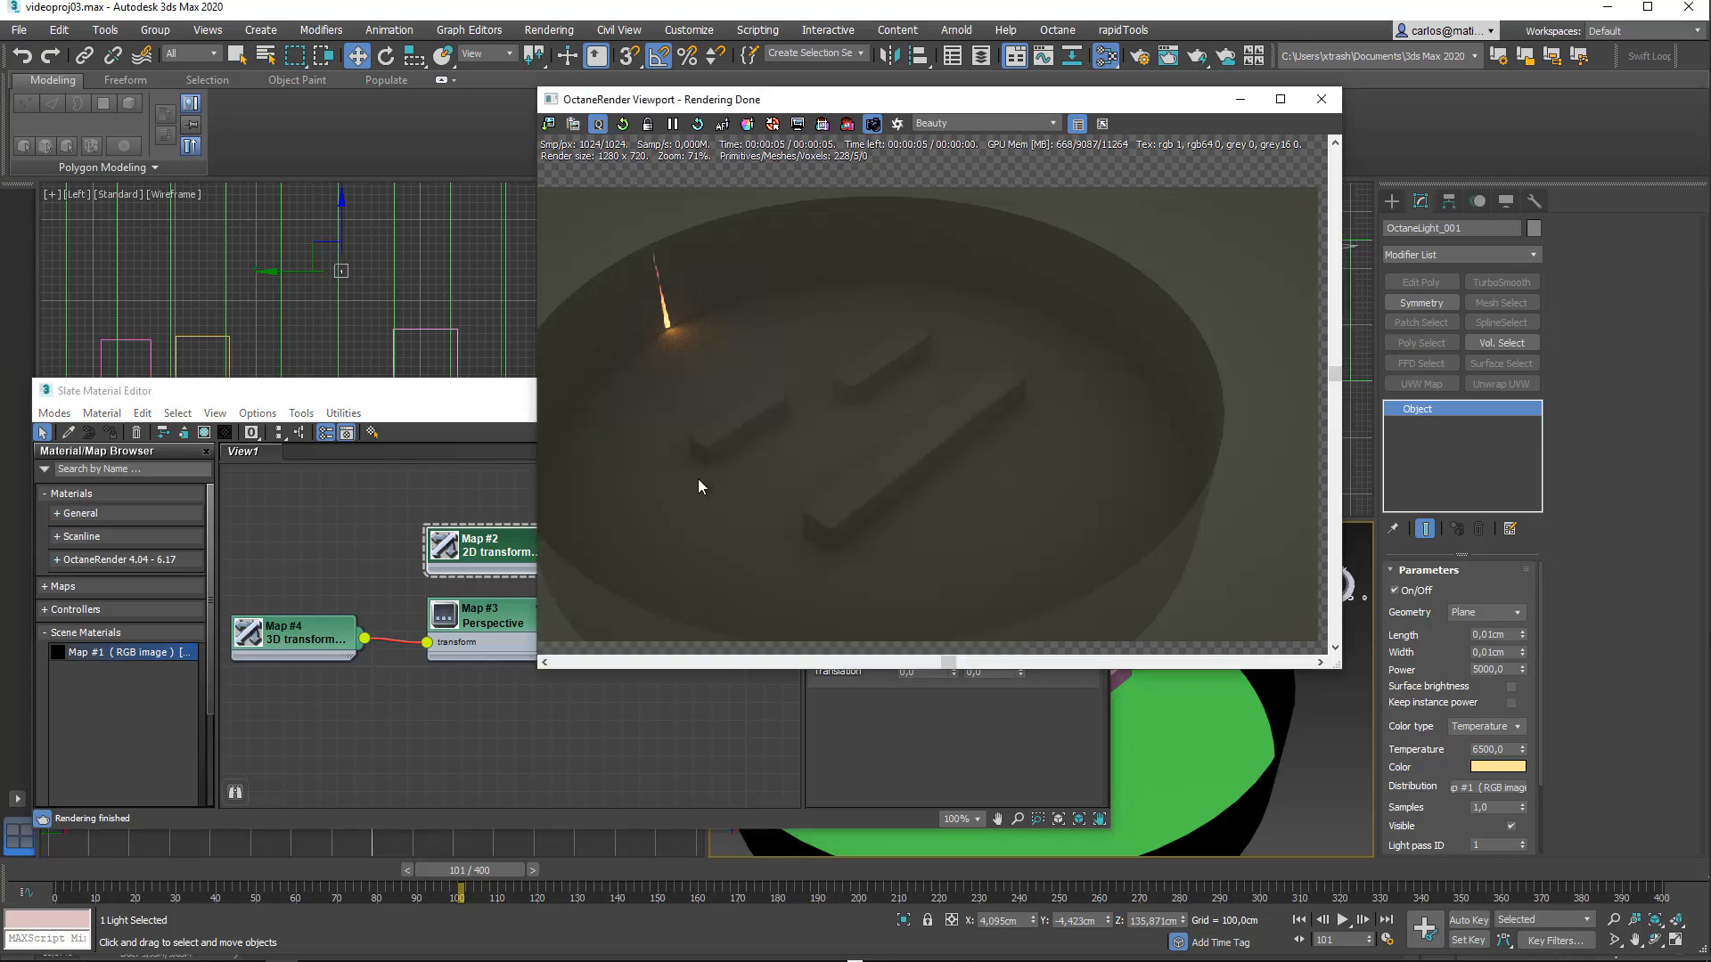
{"action": "left_click_drag", "start_coordinate": [494, 868], "coordinate": [899, 868]}
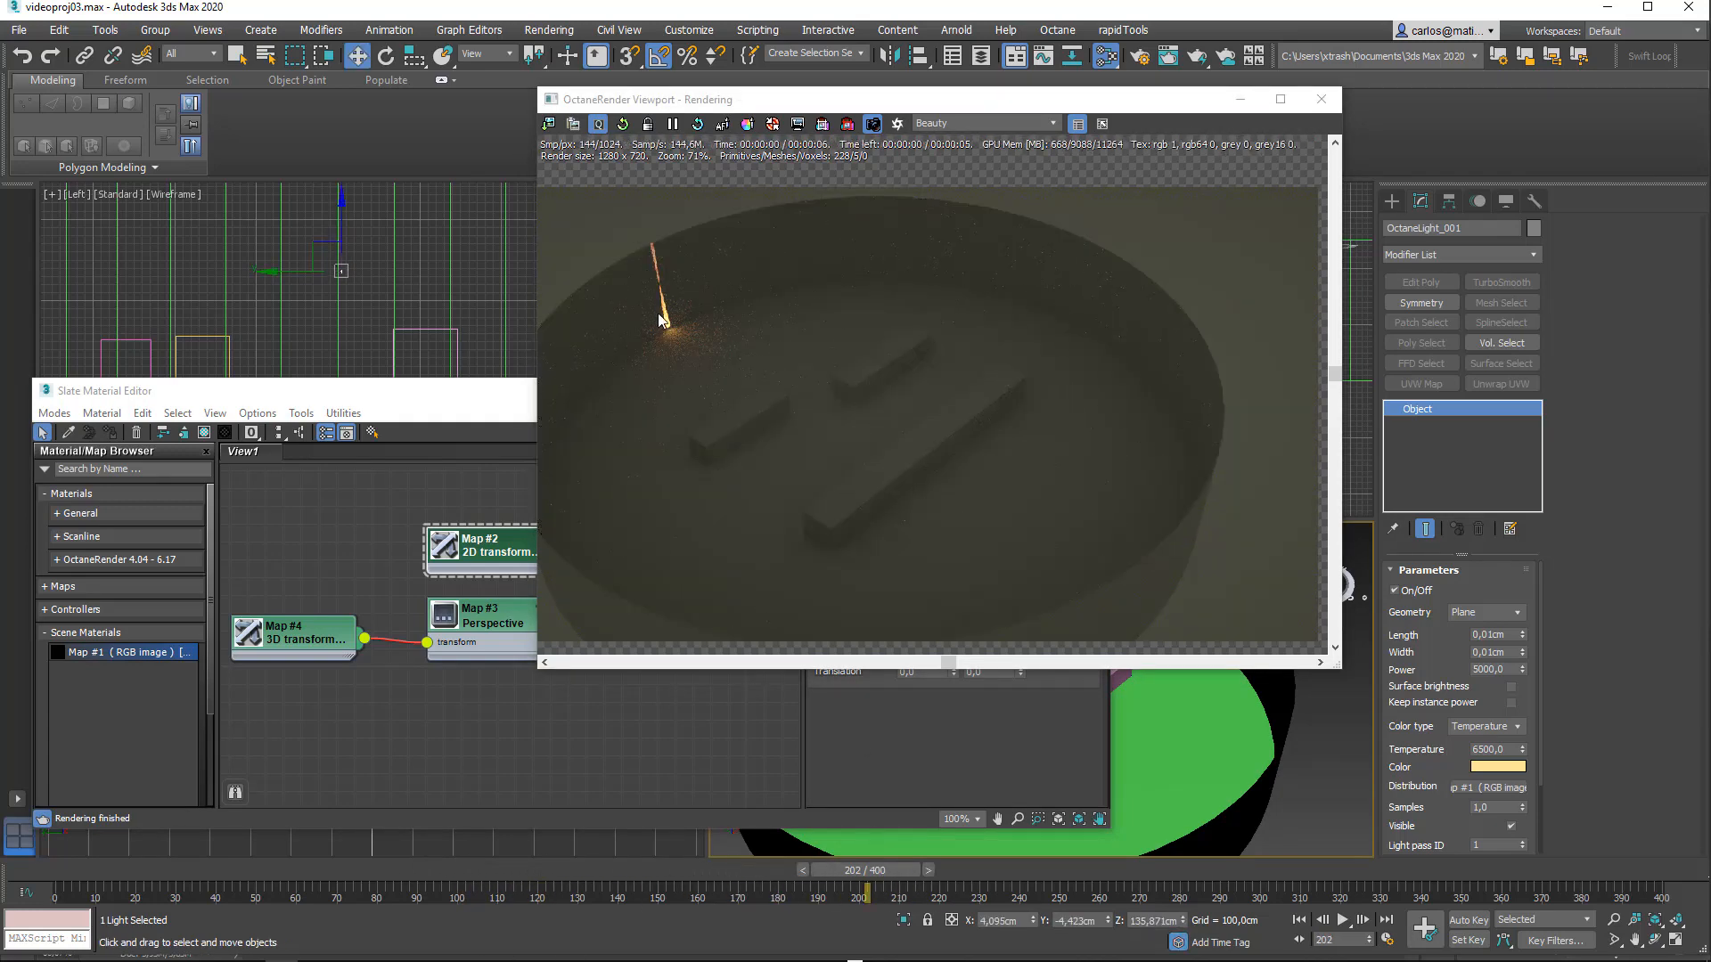
{"action": "double_click", "coordinate": [321, 638]}
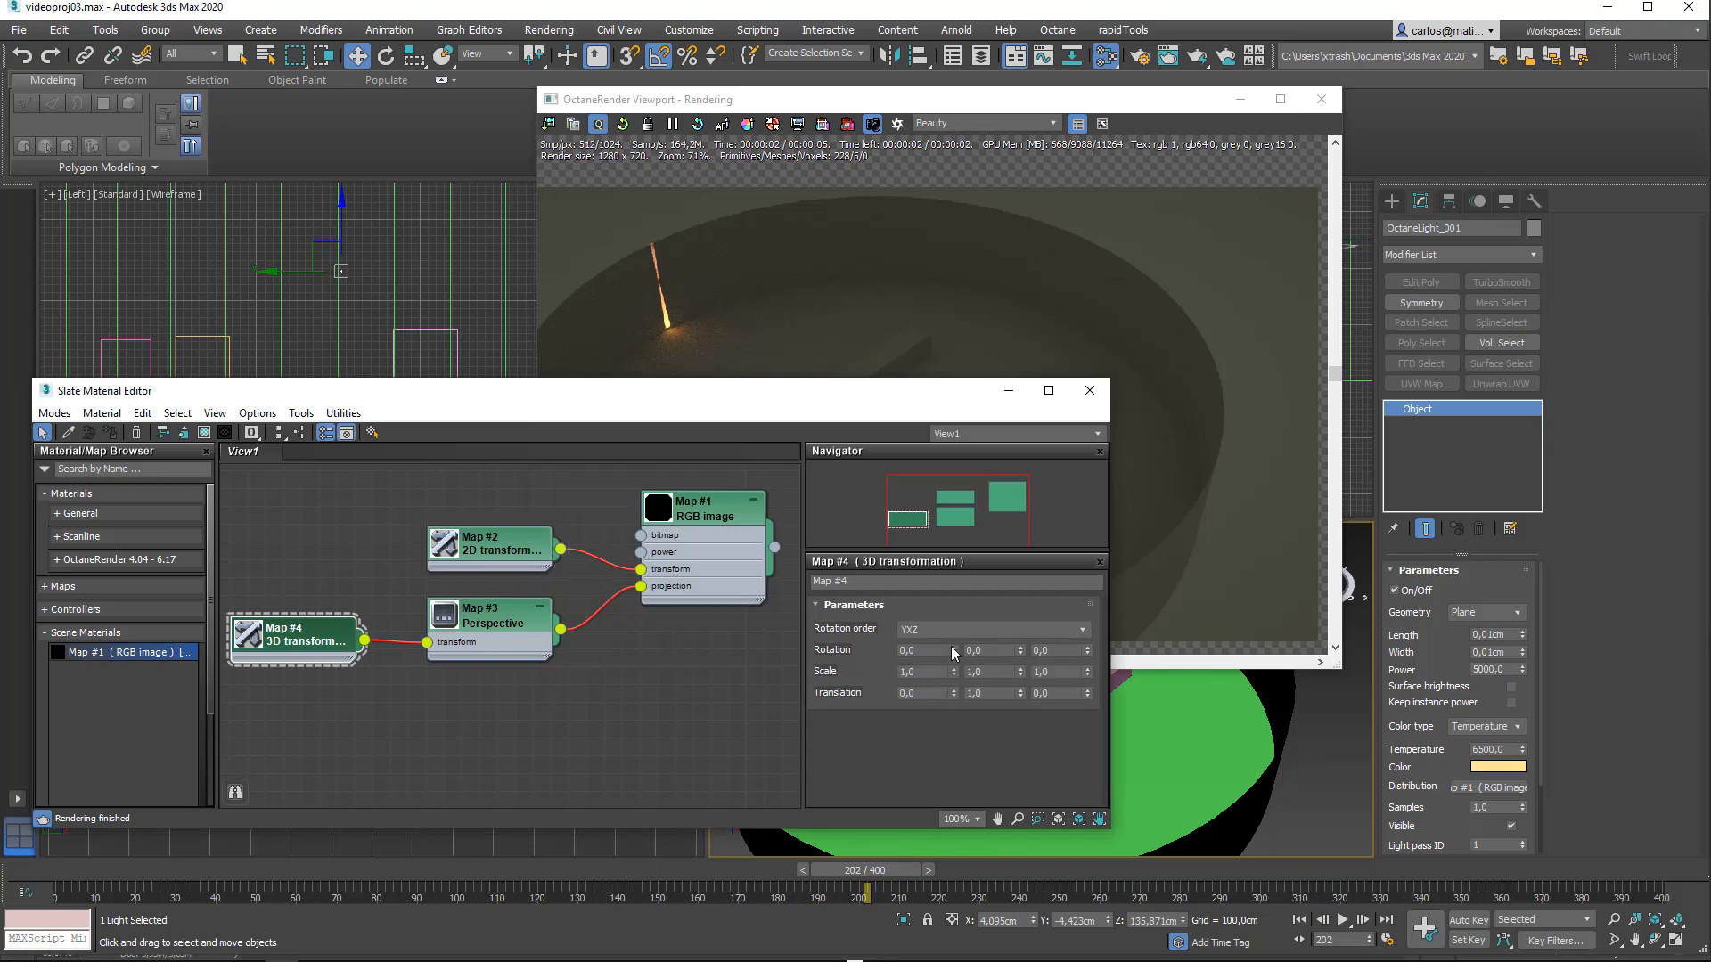
{"action": "left_click", "coordinate": [1022, 674]}
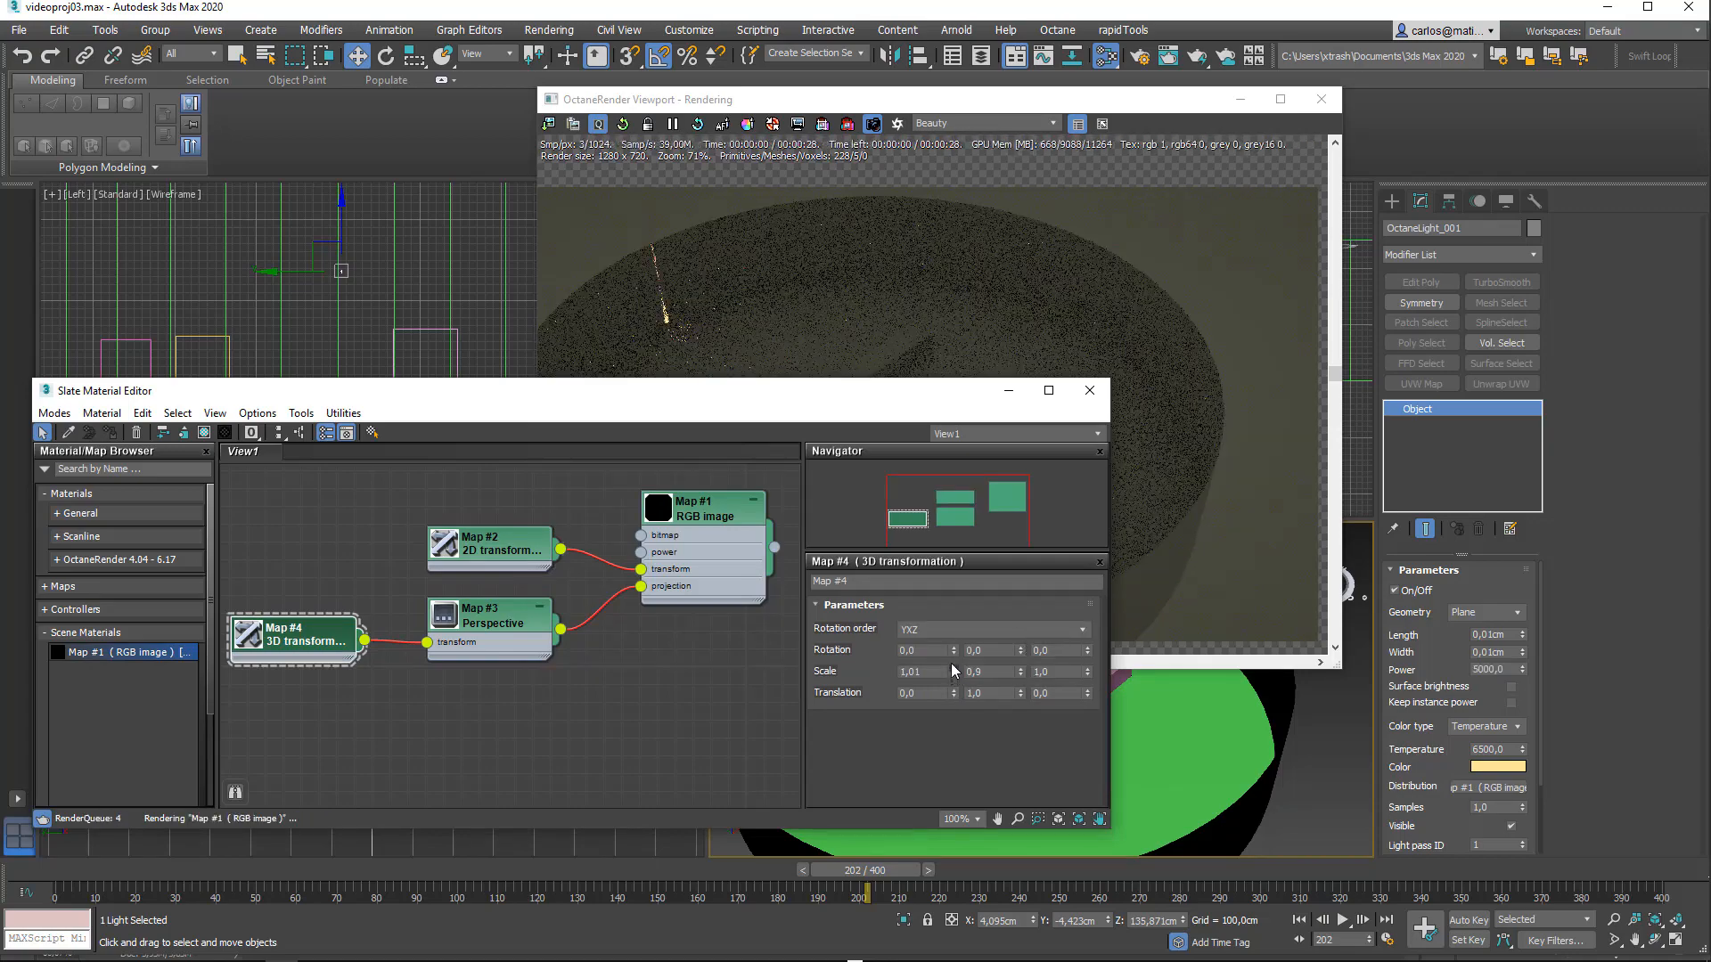
{"action": "left_click_drag", "start_coordinate": [953, 671], "coordinate": [939, 729]}
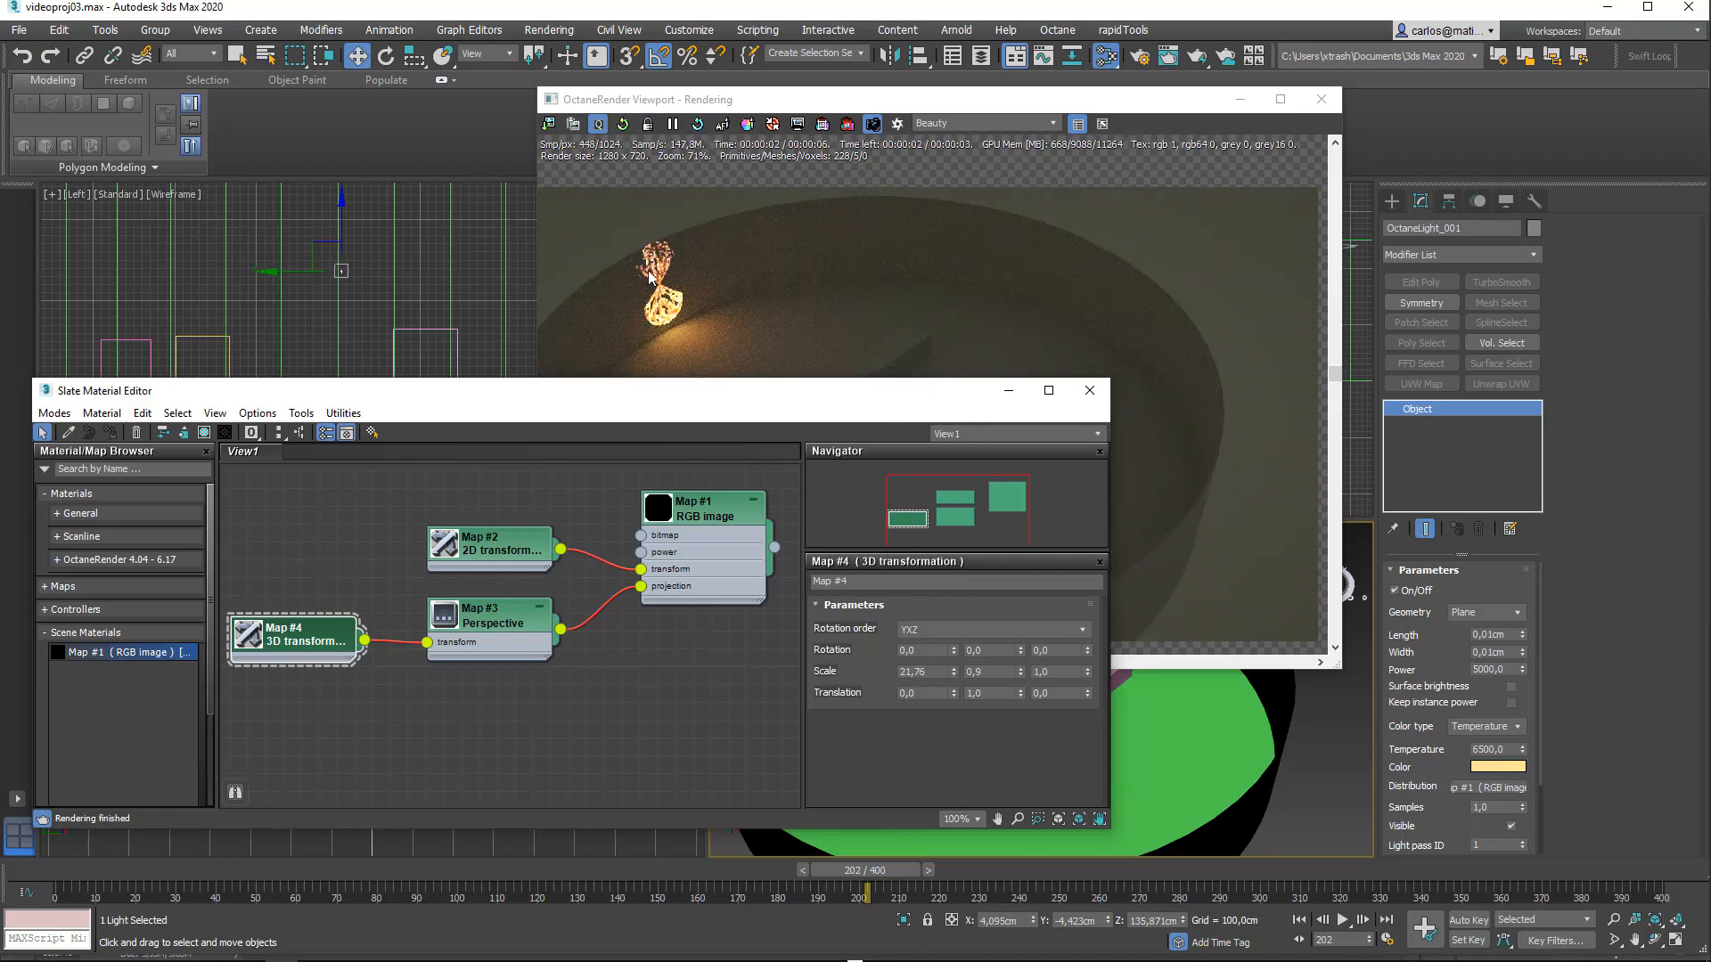
{"action": "left_click", "coordinate": [669, 306]}
{"action": "scroll", "coordinate": [659, 285], "scroll_direction": "up", "scroll_amount": 1}
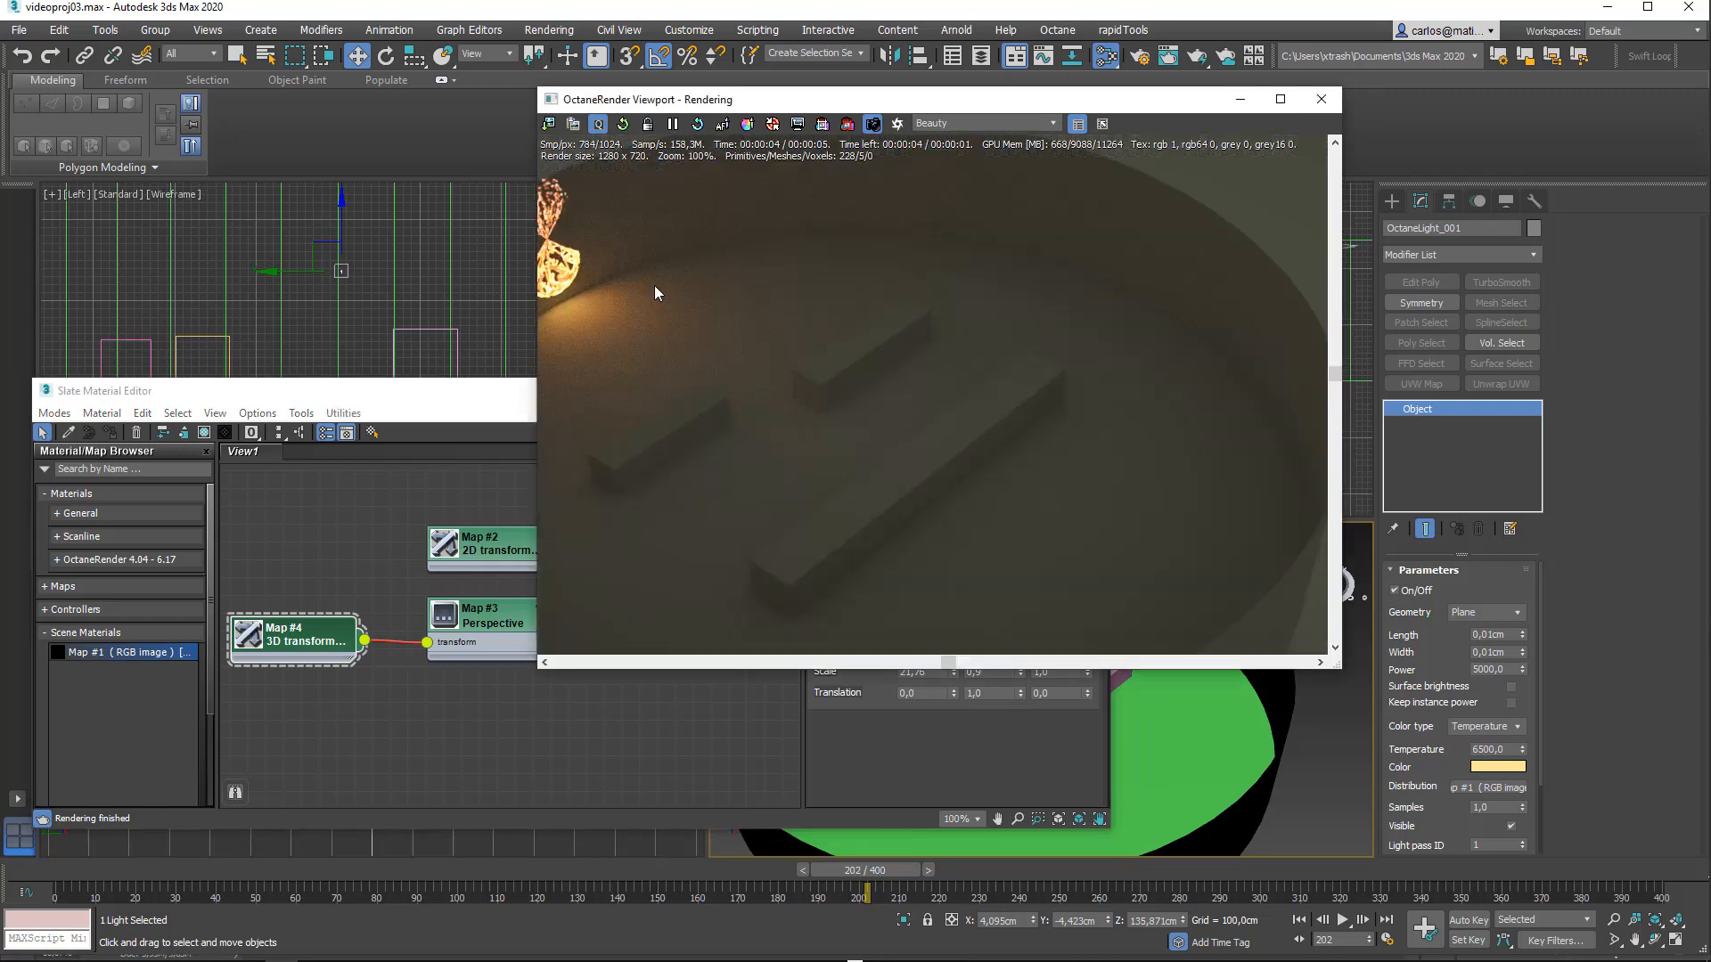
{"action": "middle_click_drag", "start_coordinate": [654, 285], "coordinate": [808, 369]}
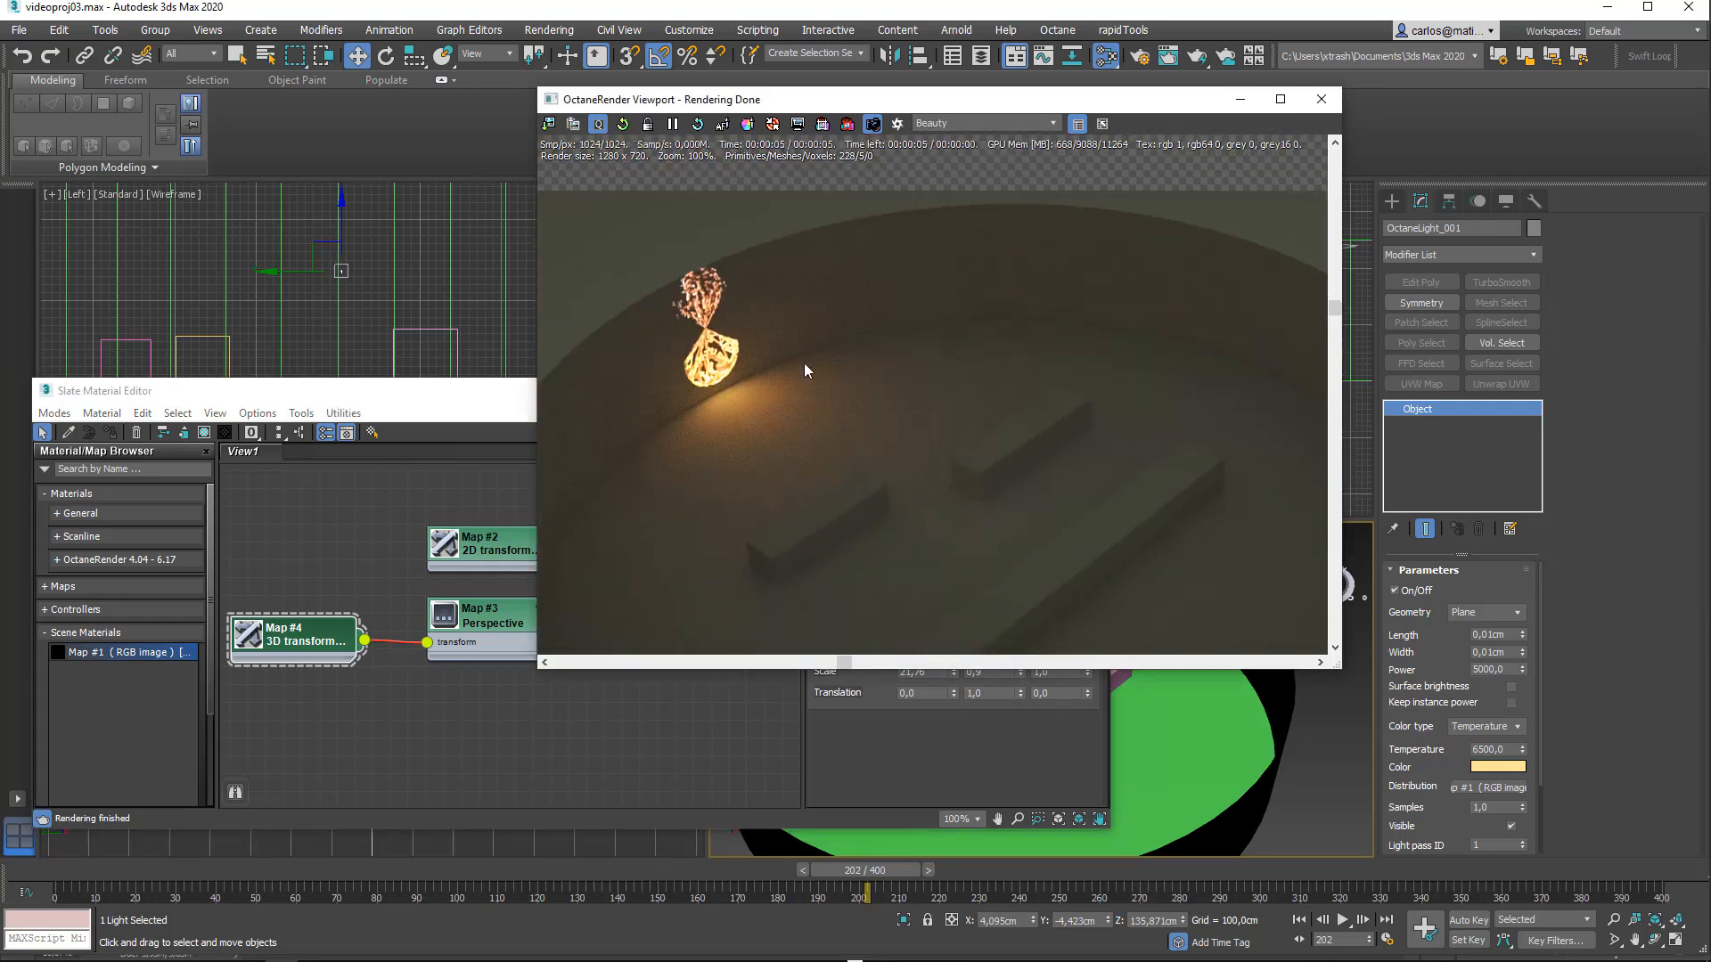
{"action": "scroll", "coordinate": [802, 352], "scroll_direction": "down", "scroll_amount": 1}
{"action": "left_click", "coordinate": [902, 734]}
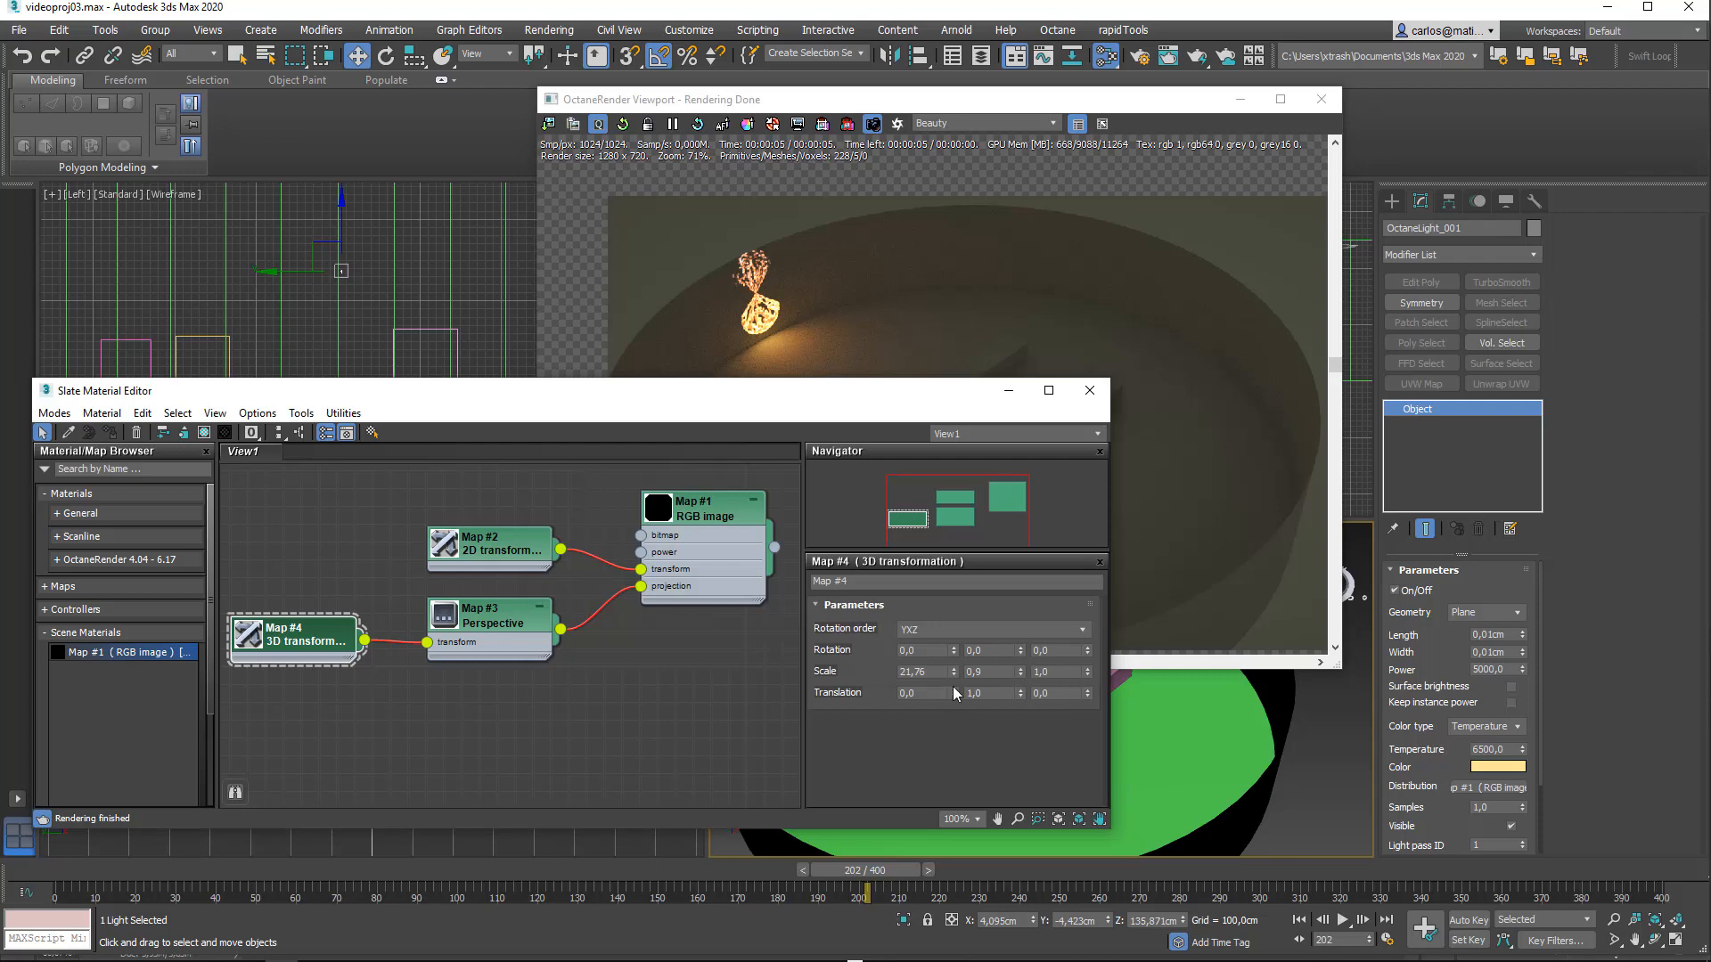
Step: Move the material editor clear of the render and set the 3D transformation's second translation value to 0.14
{"action": "left_click_drag", "start_coordinate": [1021, 698], "coordinate": [1021, 717]}
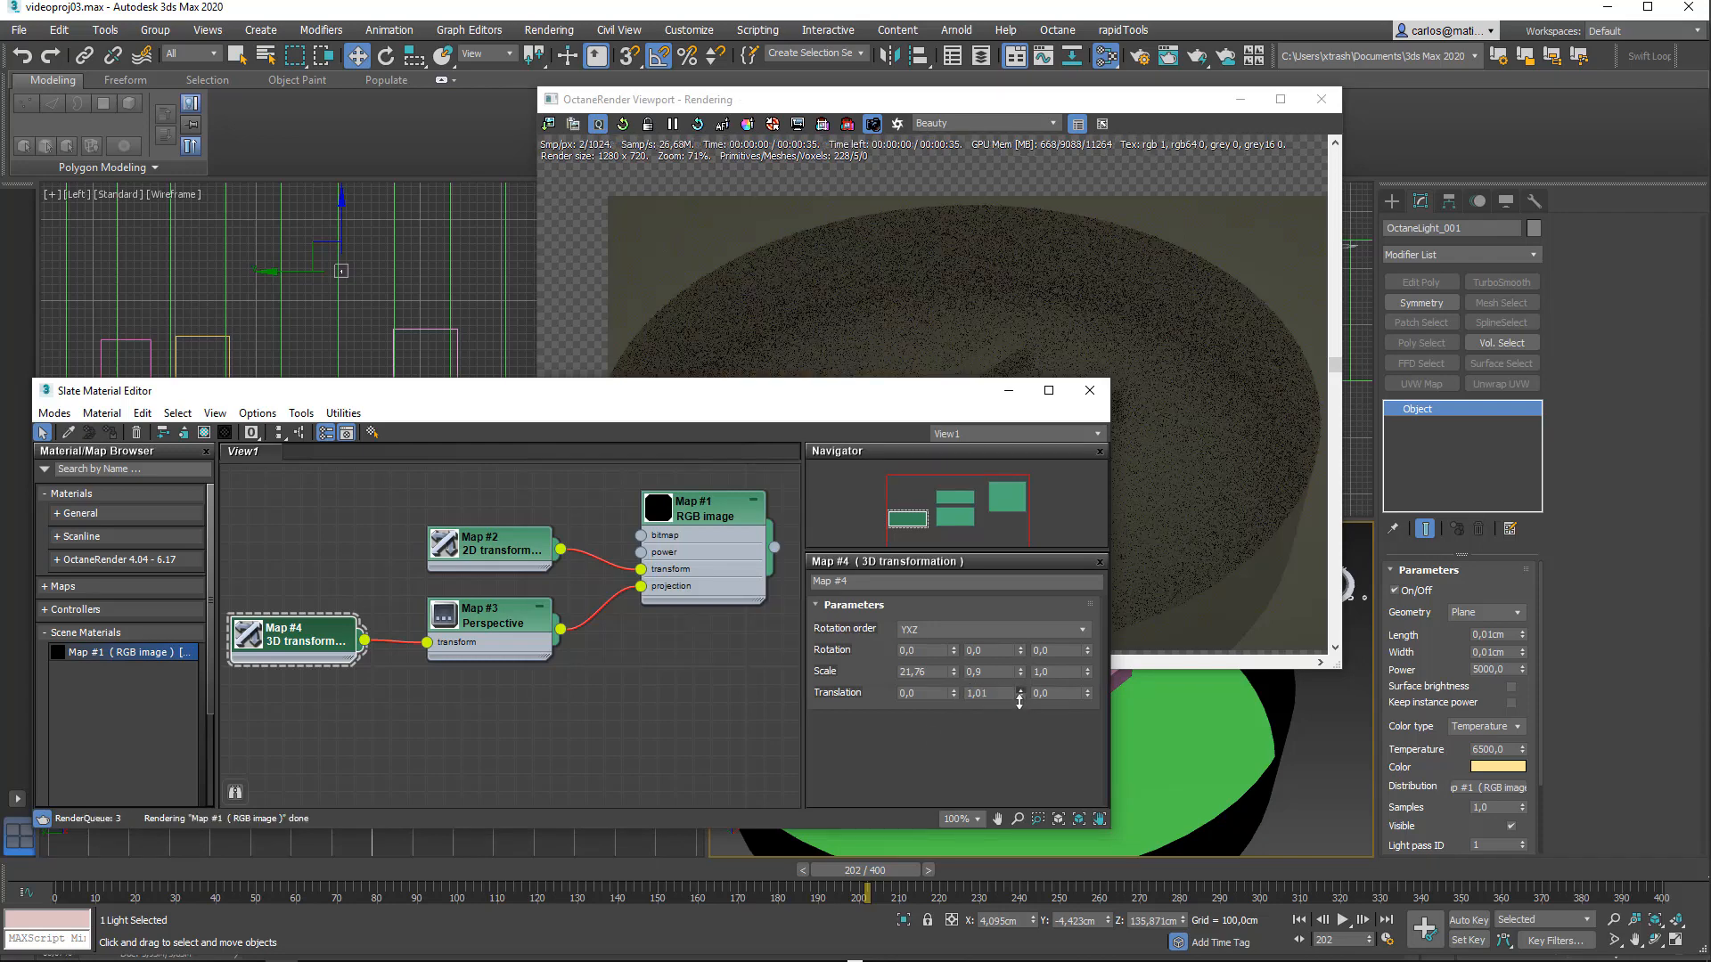
{"action": "left_click_drag", "start_coordinate": [981, 397], "coordinate": [972, 546]}
{"action": "left_click_drag", "start_coordinate": [1014, 849], "coordinate": [1026, 893]}
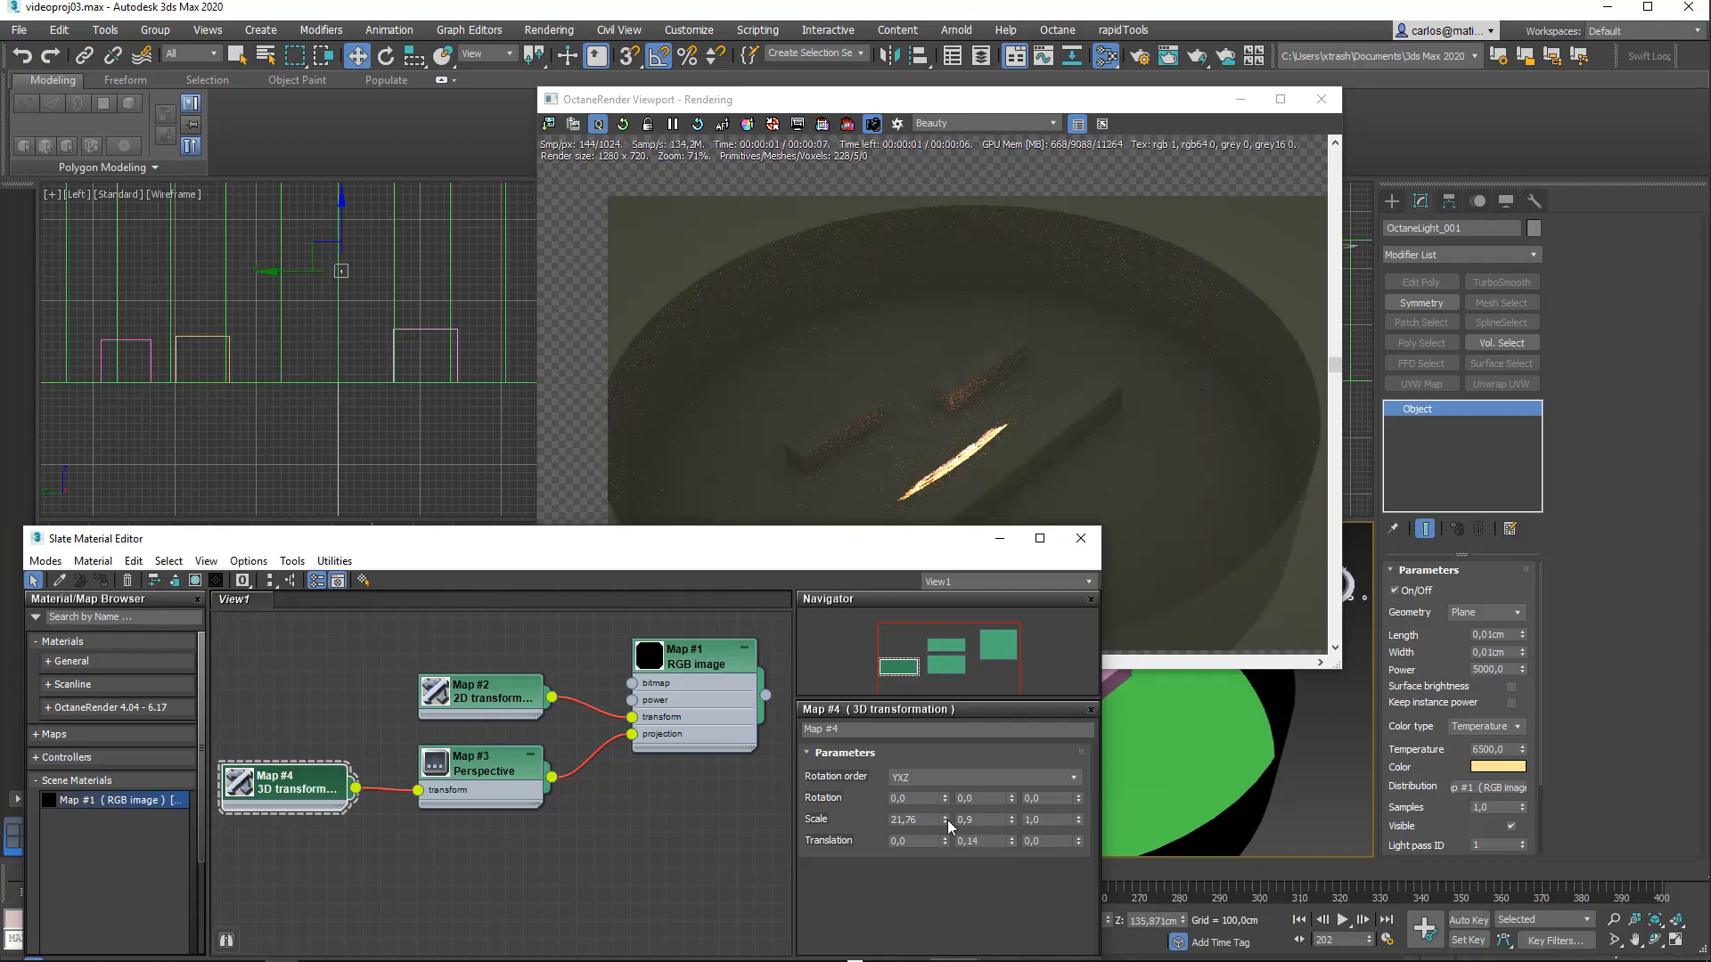
Step: Reset the first and second scale values of the 3D transformation to 1
{"action": "left_click_drag", "start_coordinate": [947, 820], "coordinate": [830, 821]}
{"action": "type", "text": "1"}
{"action": "key", "text": "Tab"}
{"action": "type", "text": "1"}
{"action": "key", "text": "Tab"}
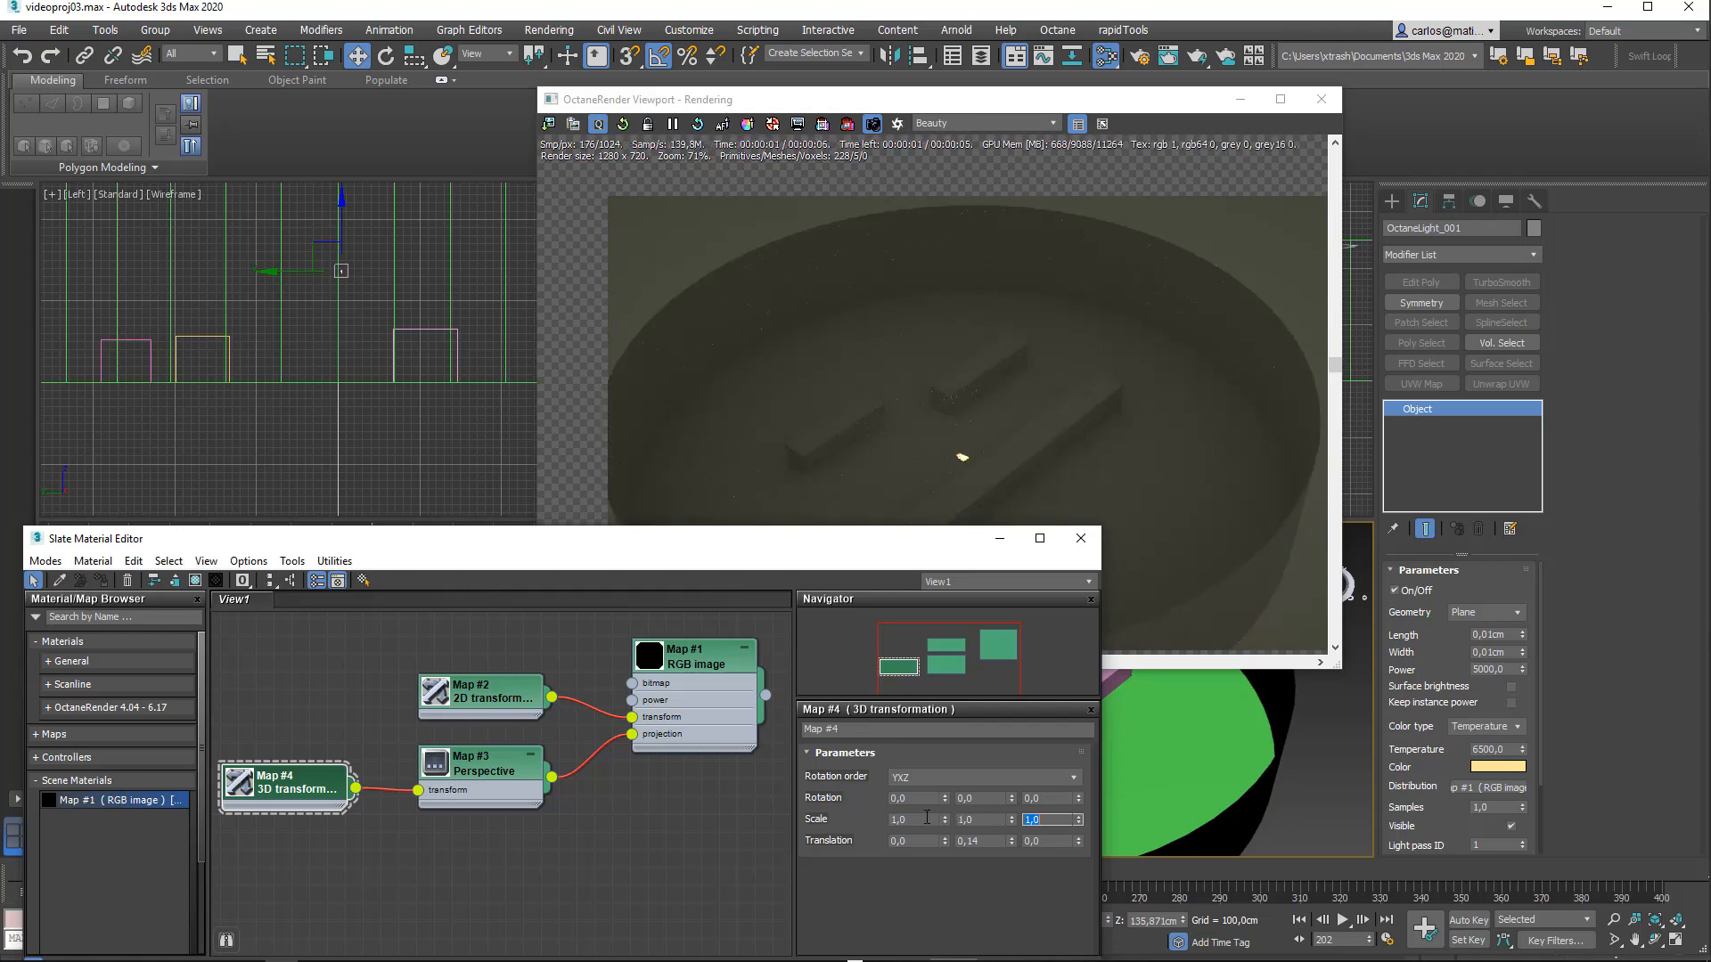
Step: Set all three scale values of the 3D transformation to 5 and inspect the projected image closely in the render
{"action": "left_click_drag", "start_coordinate": [929, 819], "coordinate": [758, 814]}
{"action": "type", "text": "5"}
{"action": "key", "text": "Tab"}
{"action": "type", "text": "5"}
{"action": "key", "text": "Tab"}
{"action": "type", "text": "5"}
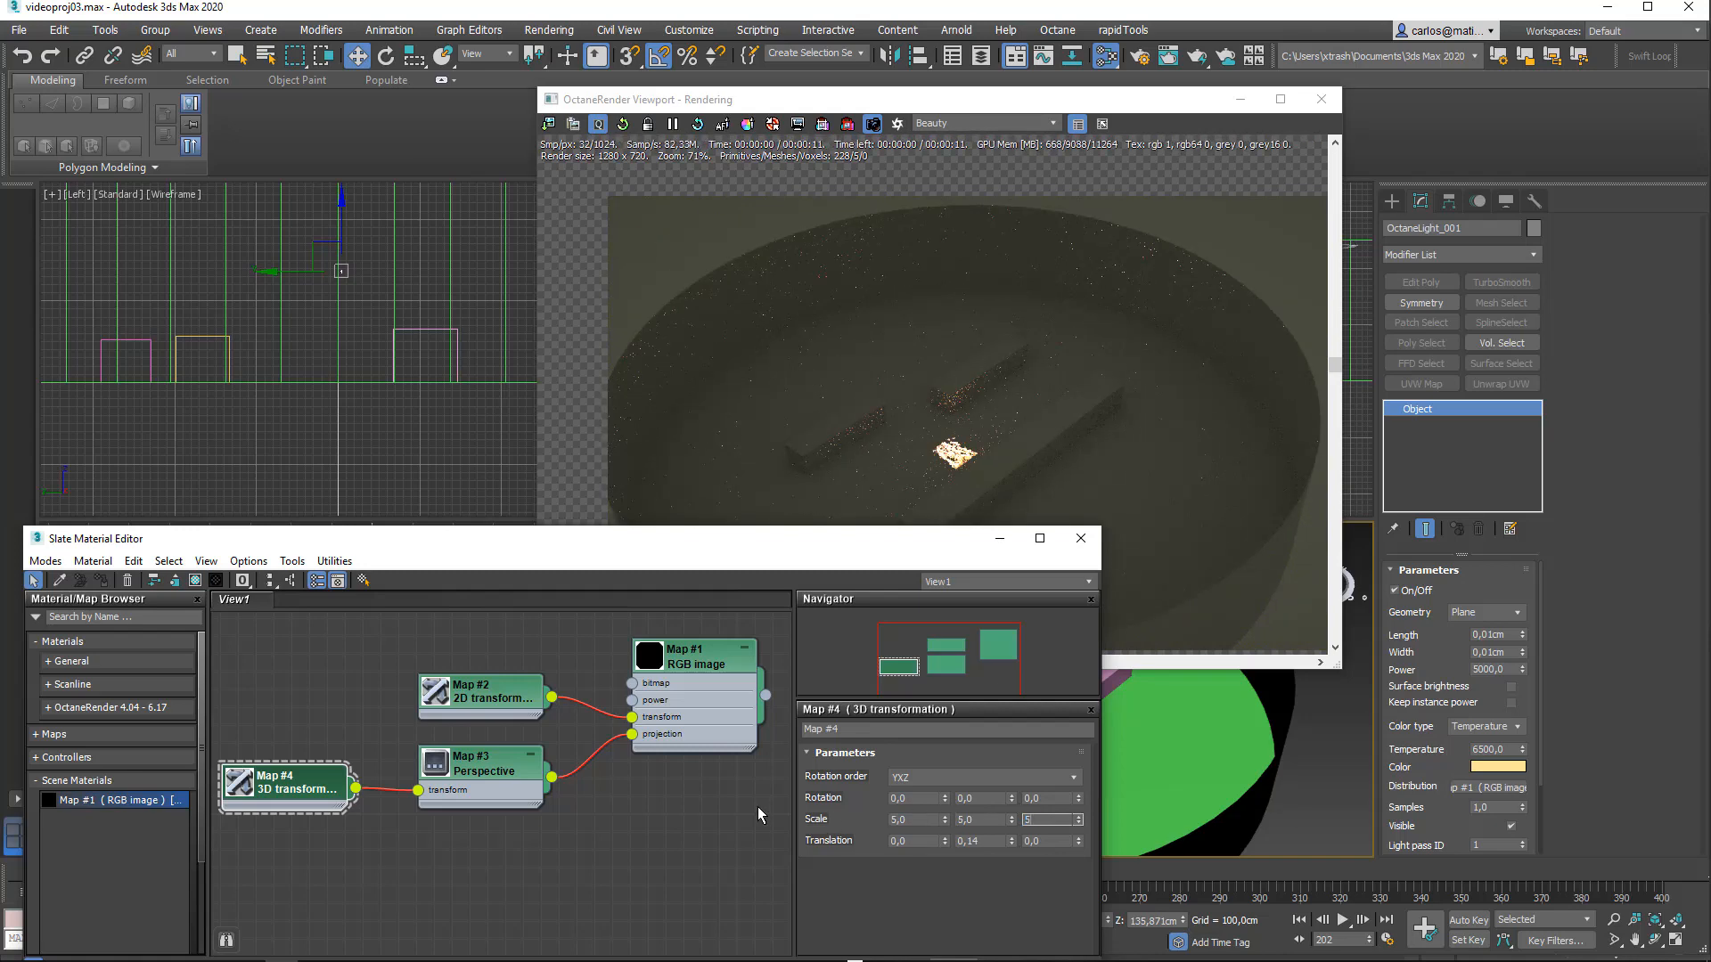
{"action": "scroll", "coordinate": [951, 460], "scroll_direction": "up", "scroll_amount": 2}
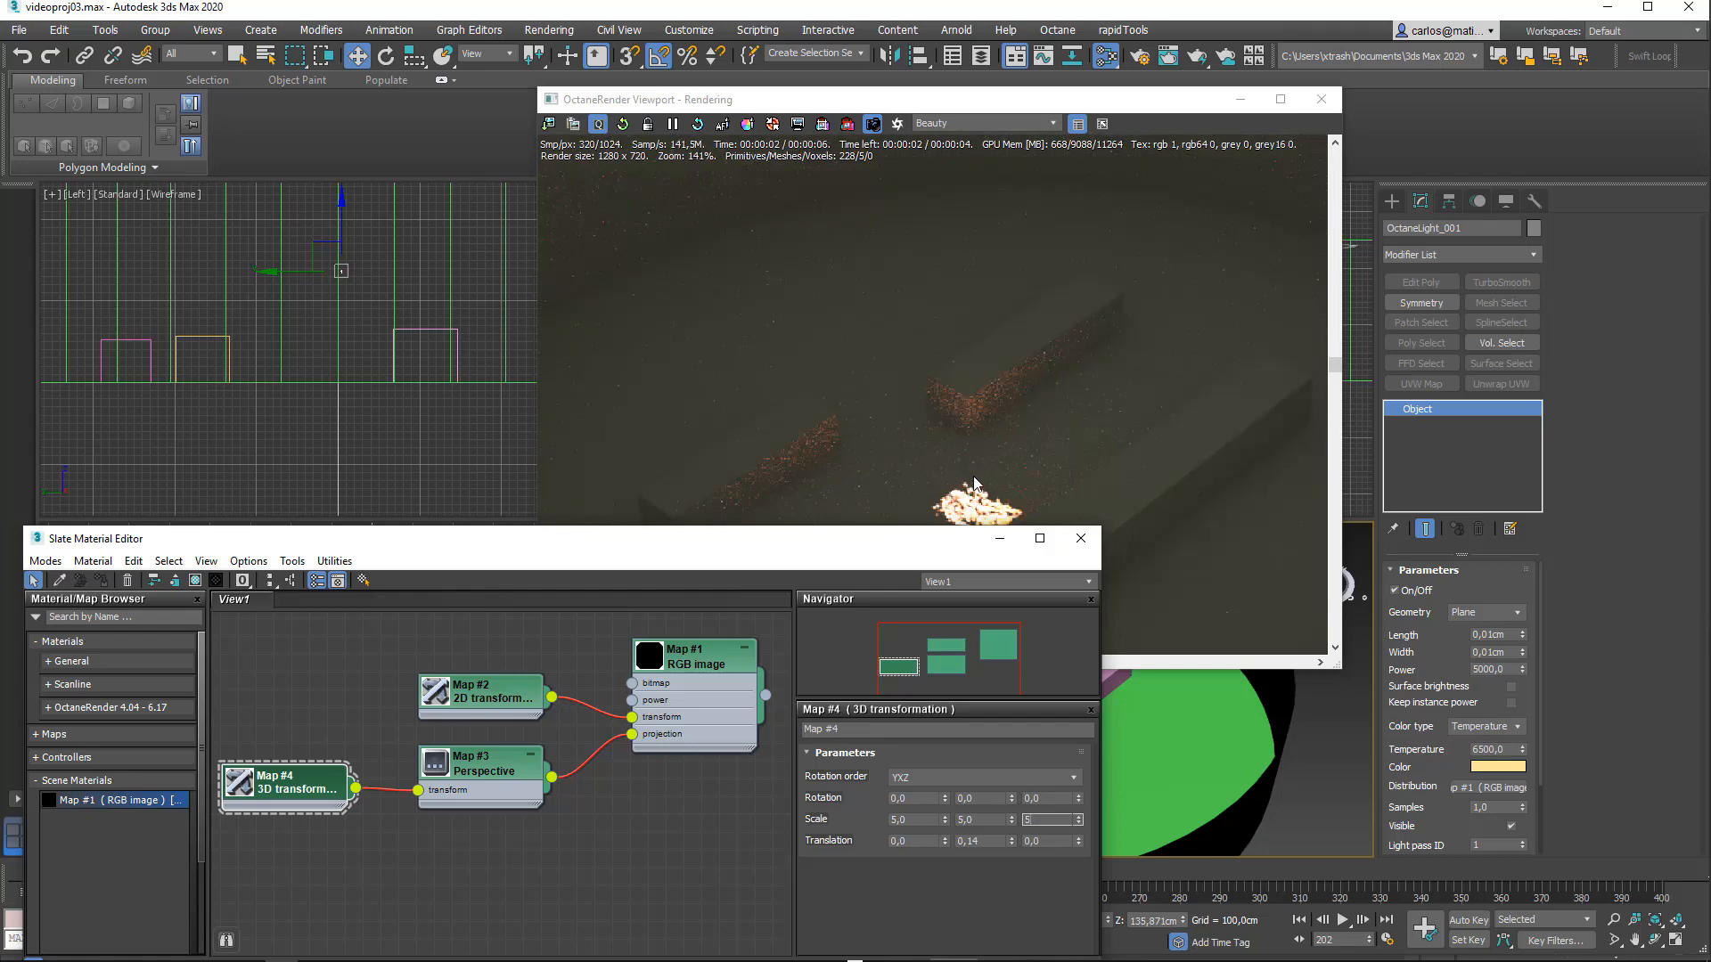
{"action": "middle_click_drag", "start_coordinate": [975, 490], "coordinate": [928, 383]}
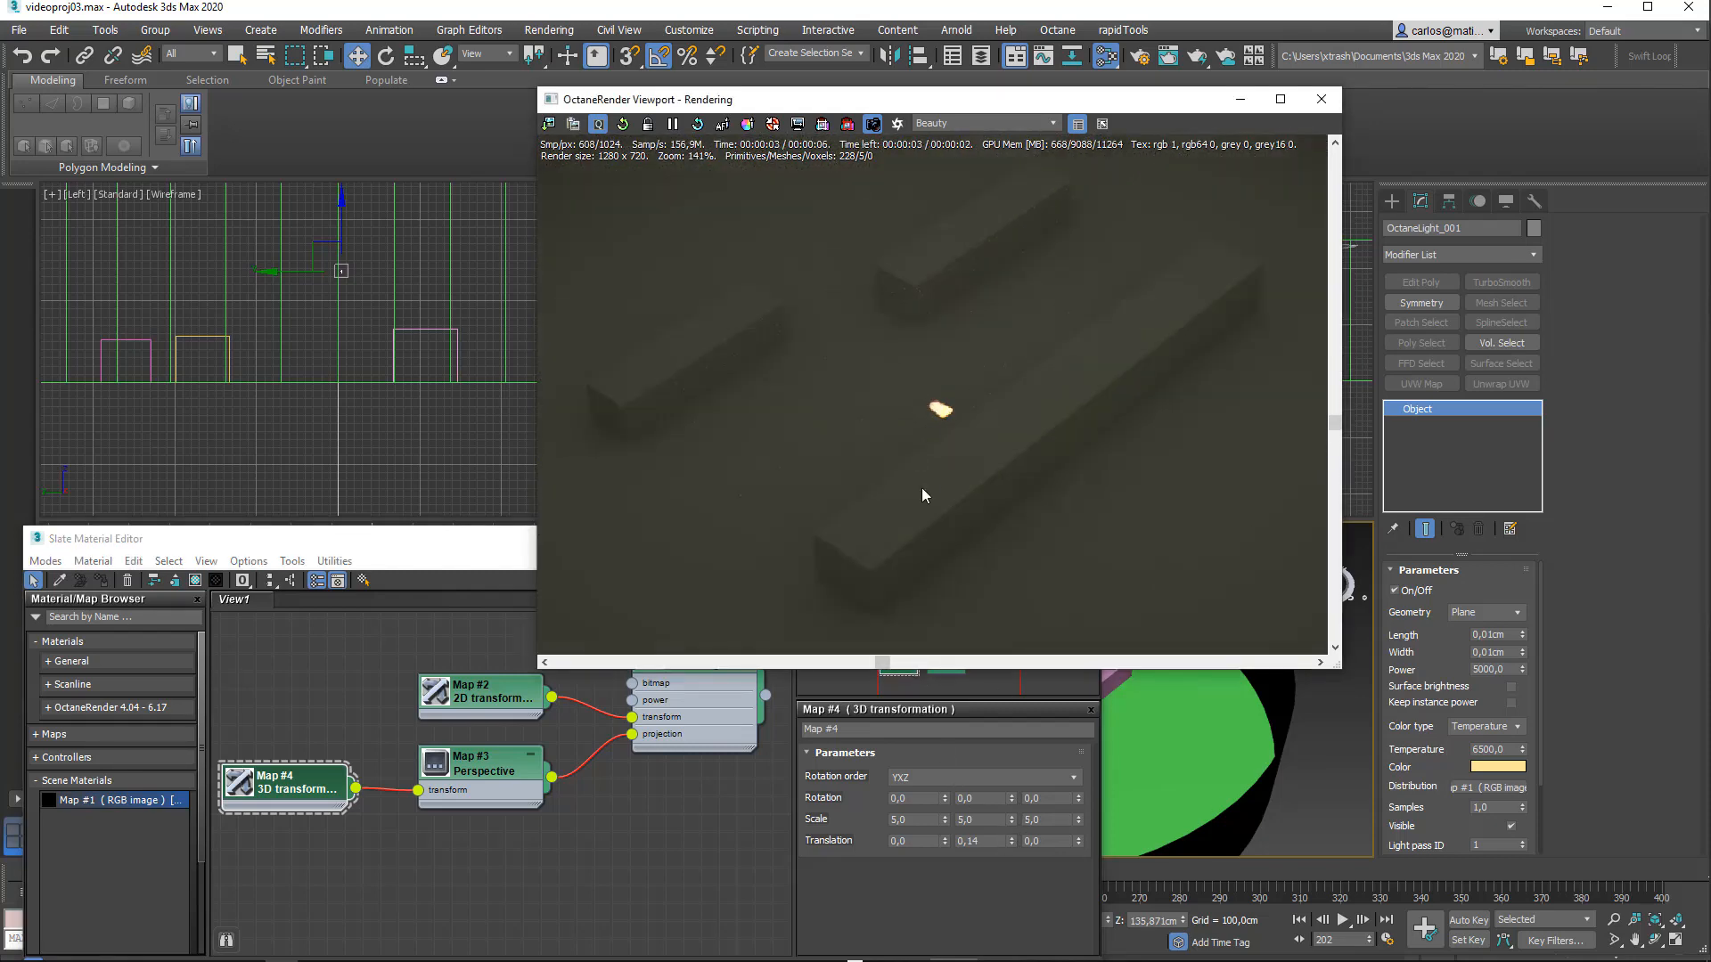
Step: Scrub the animation to frame 164 and set the 3D transformation's second translation value to 0.7
{"action": "left_click", "coordinate": [1138, 889]}
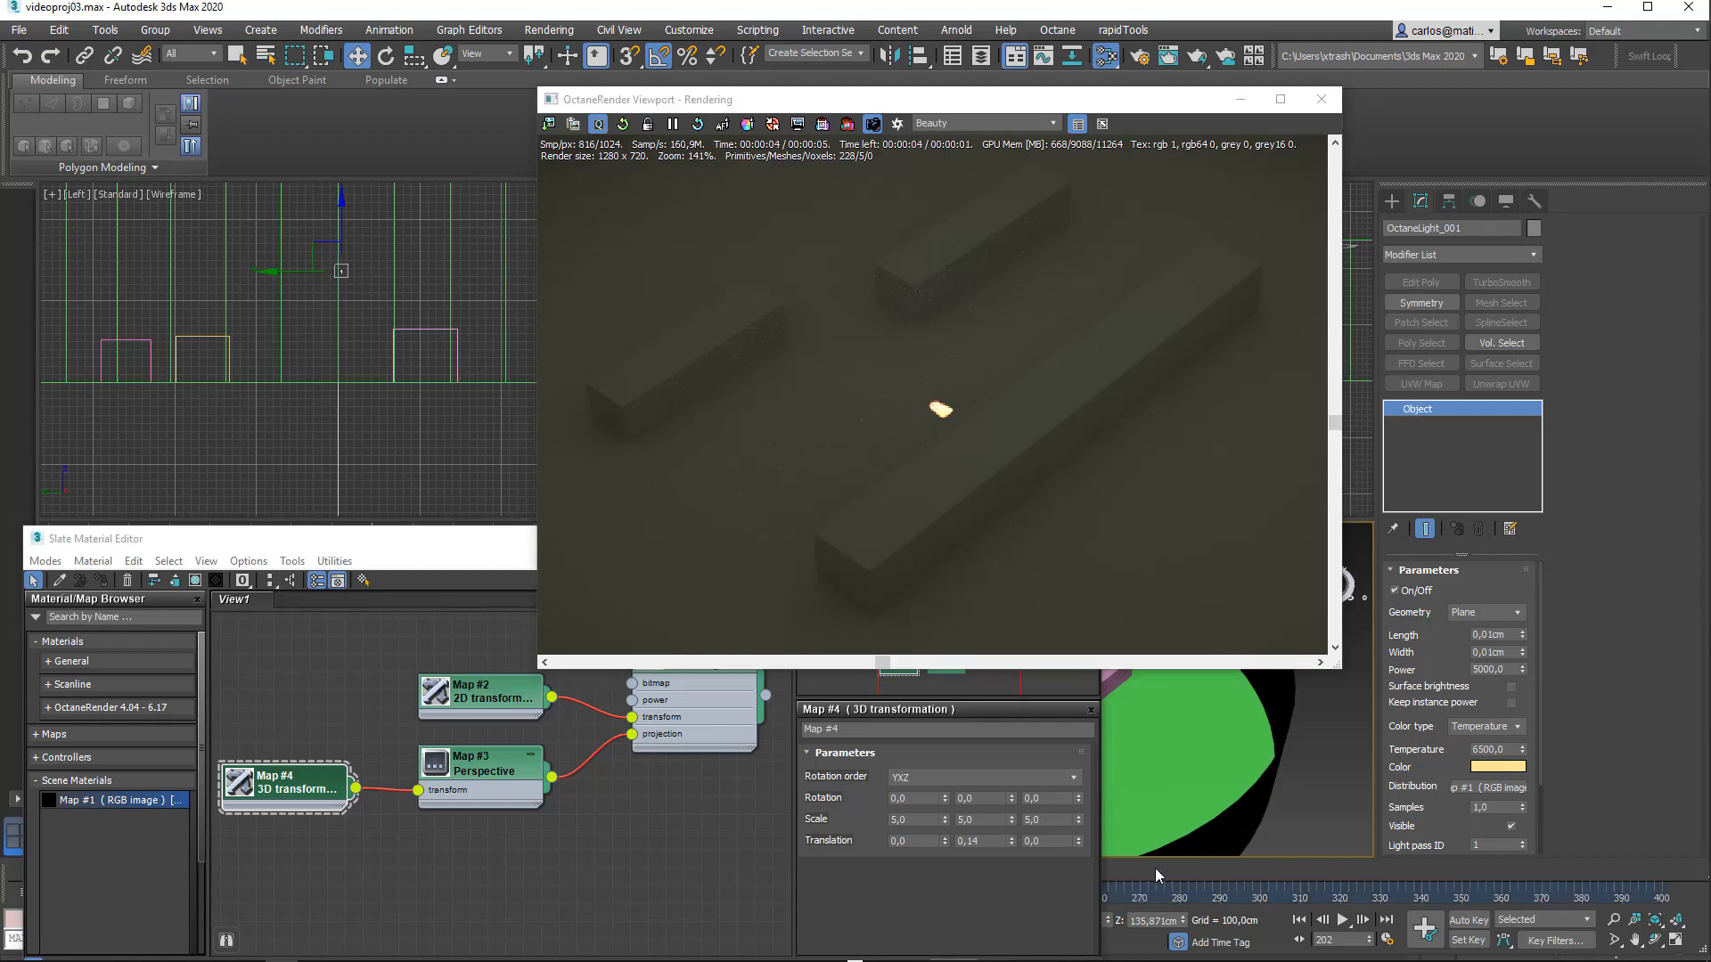
{"action": "left_click_drag", "start_coordinate": [1156, 869], "coordinate": [1256, 866]}
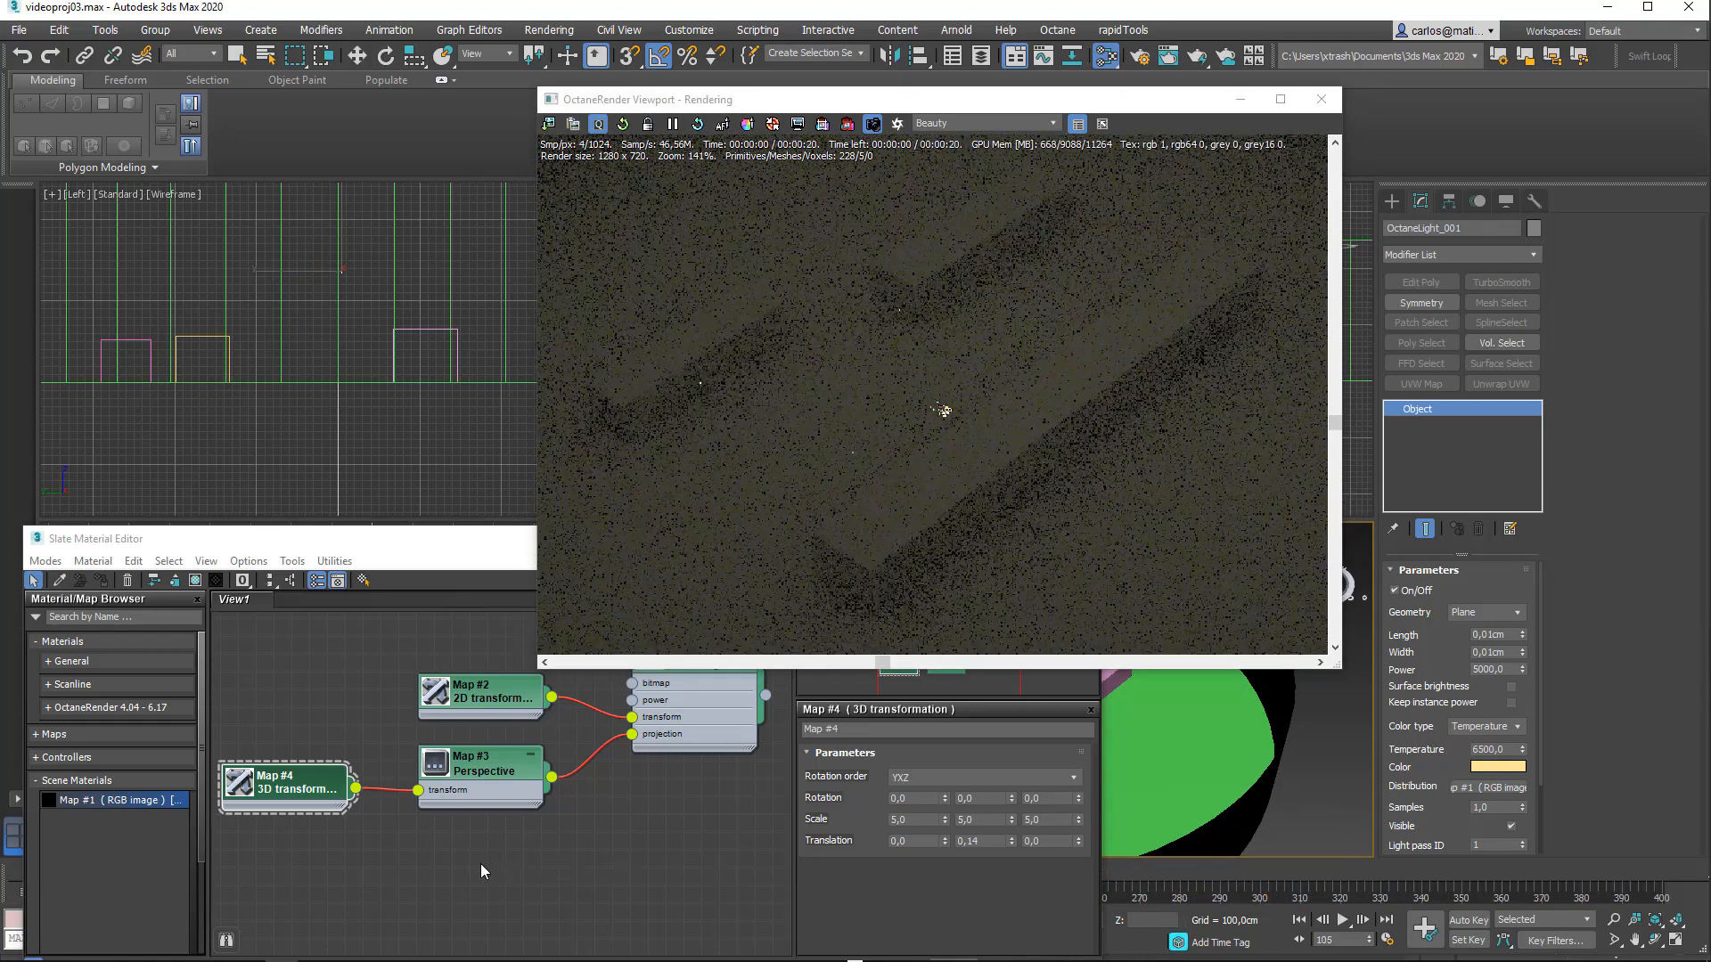
{"action": "left_click", "coordinate": [1014, 839]}
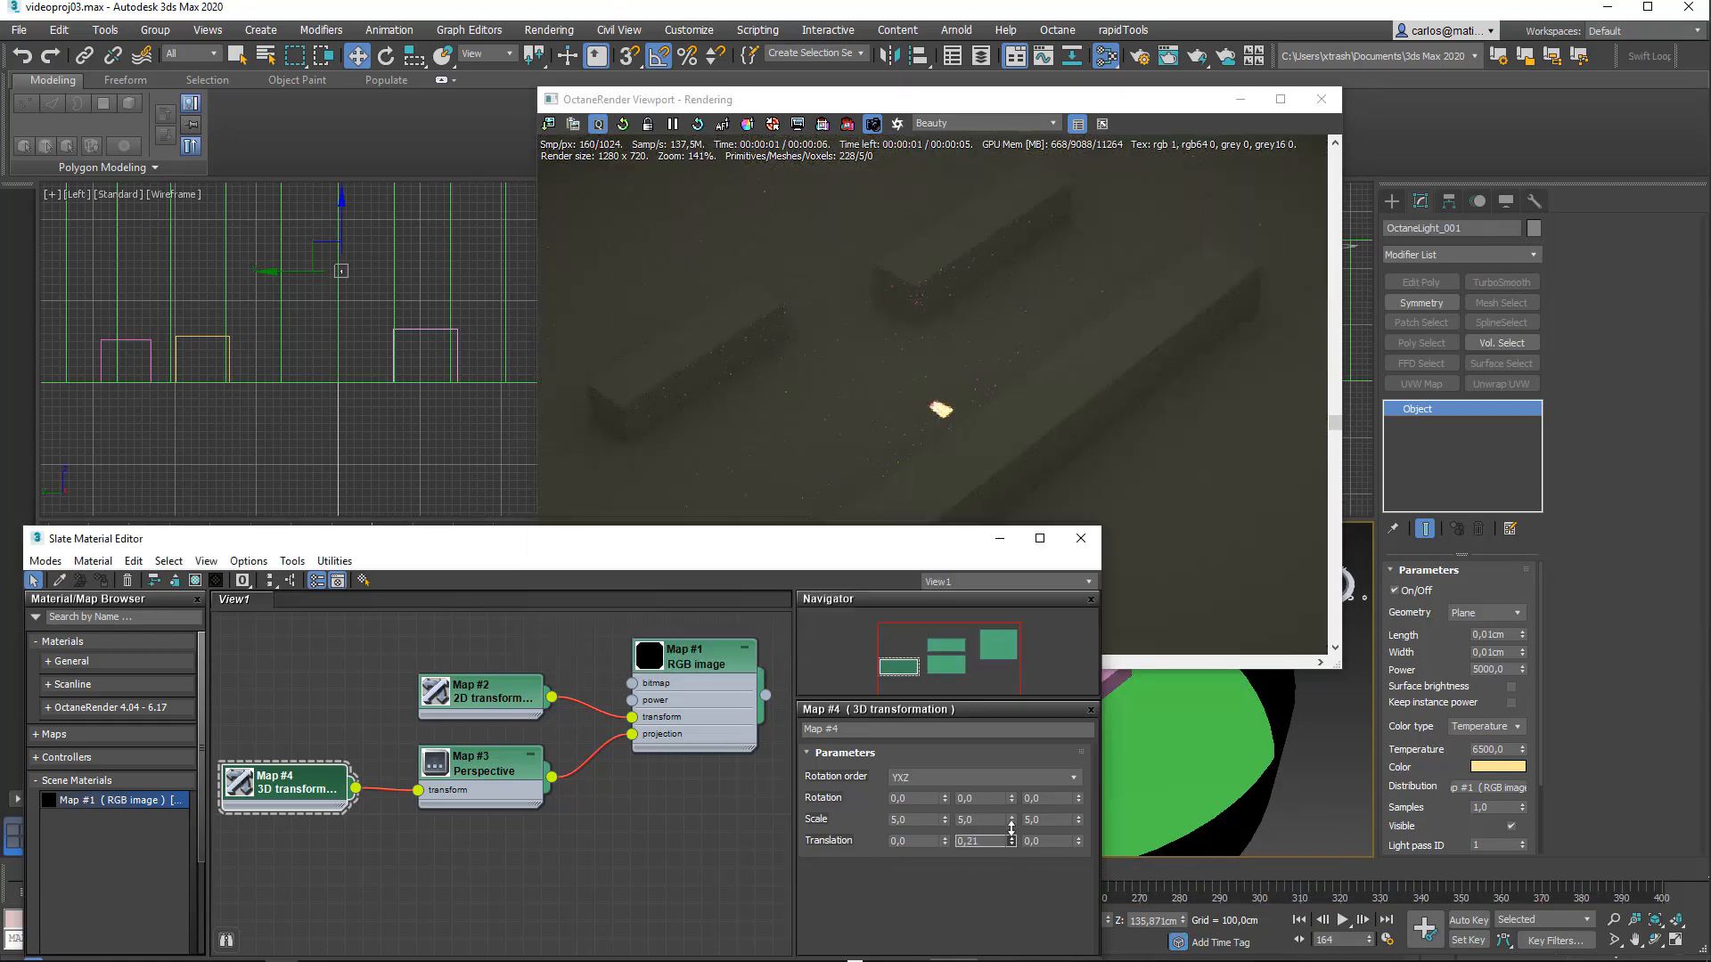
{"action": "left_click_drag", "start_coordinate": [1014, 839], "coordinate": [1008, 786]}
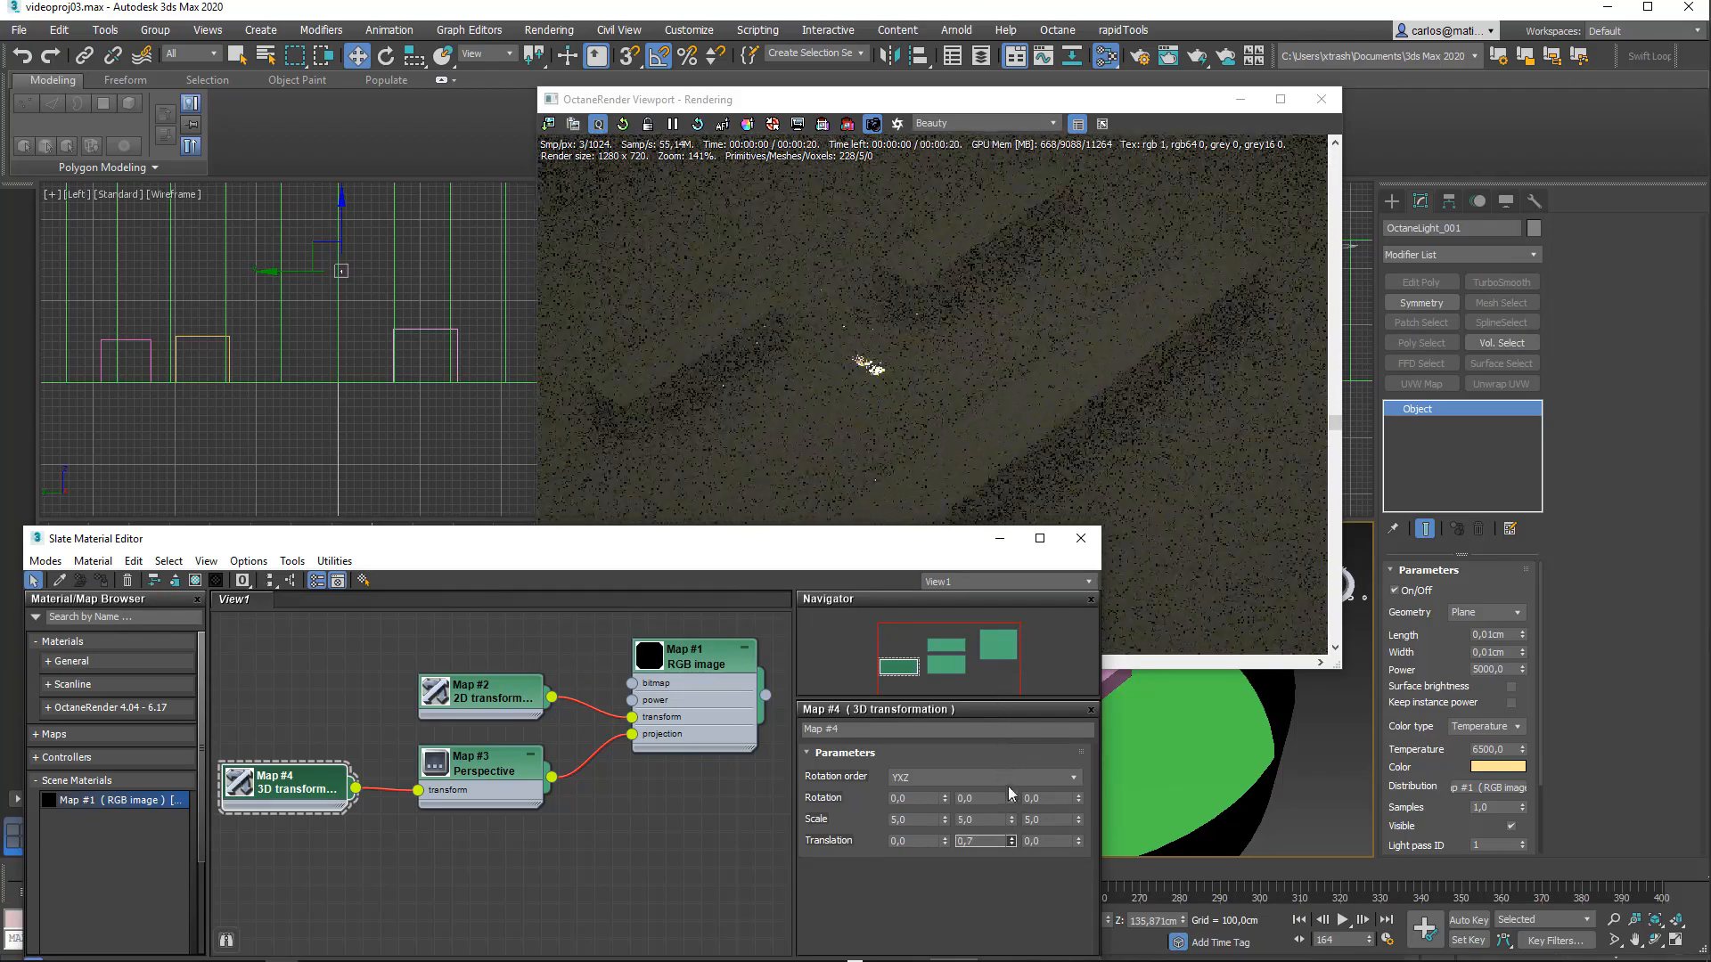
Step: Open the Map #1 RGB image parameters and review its settings down to the projection and border mode
{"action": "left_click_drag", "start_coordinate": [809, 543], "coordinate": [872, 290]}
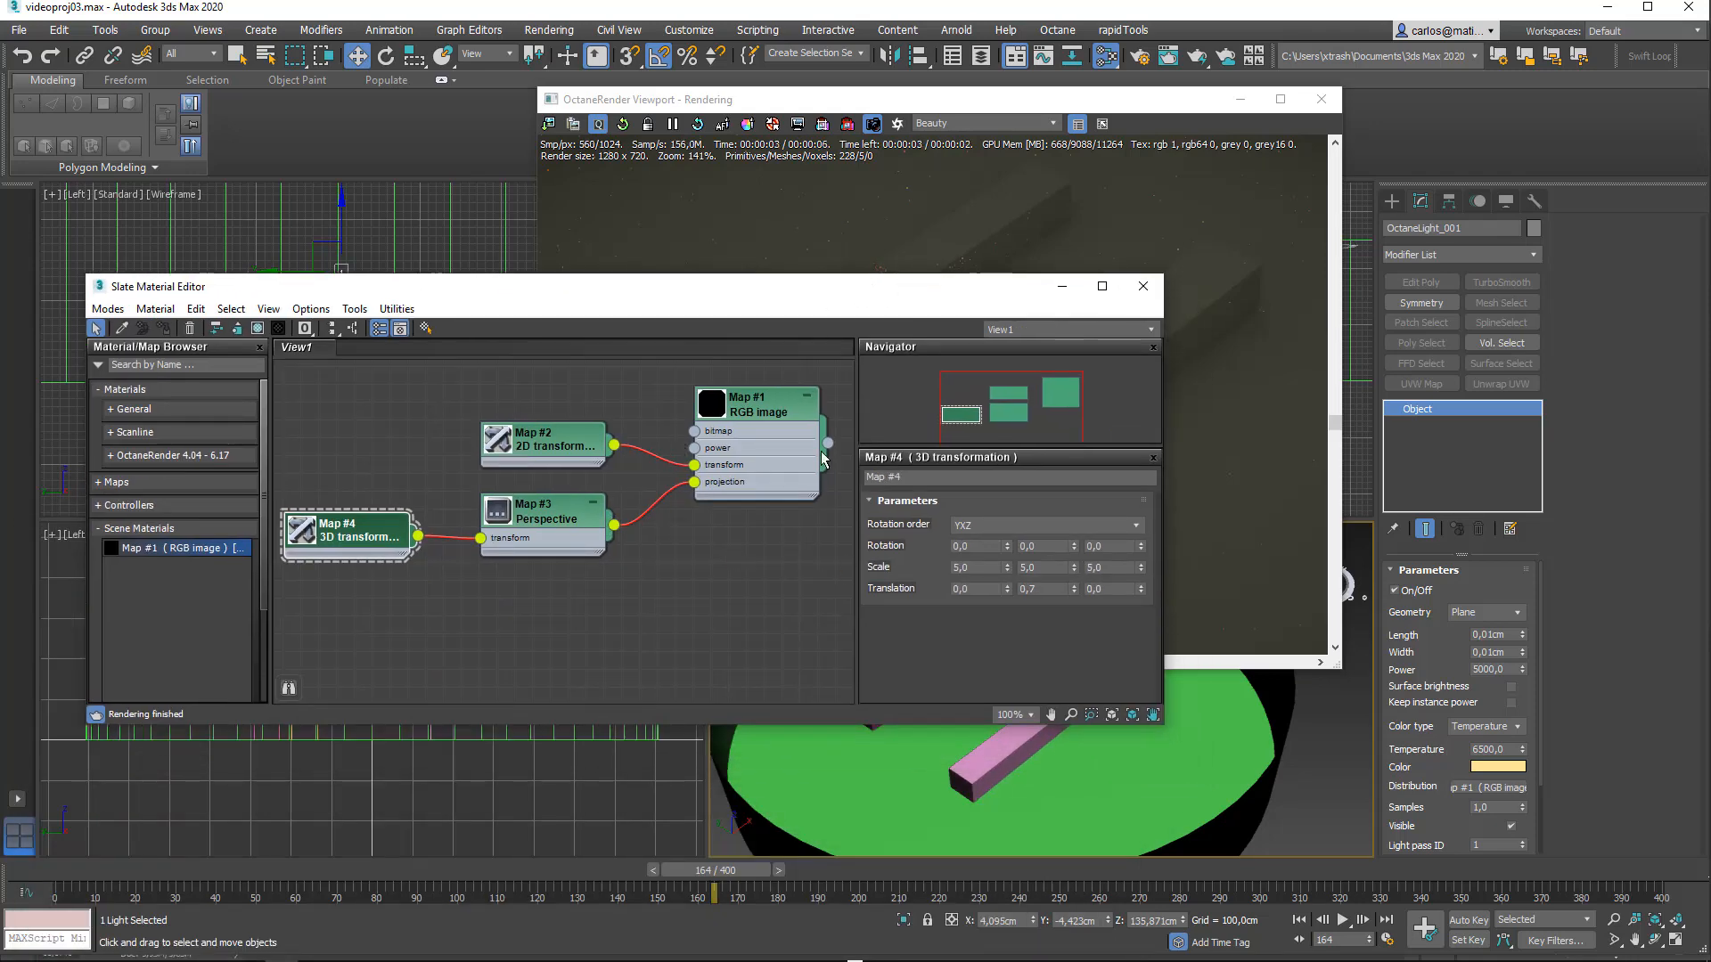
{"action": "double_click", "coordinate": [731, 405]}
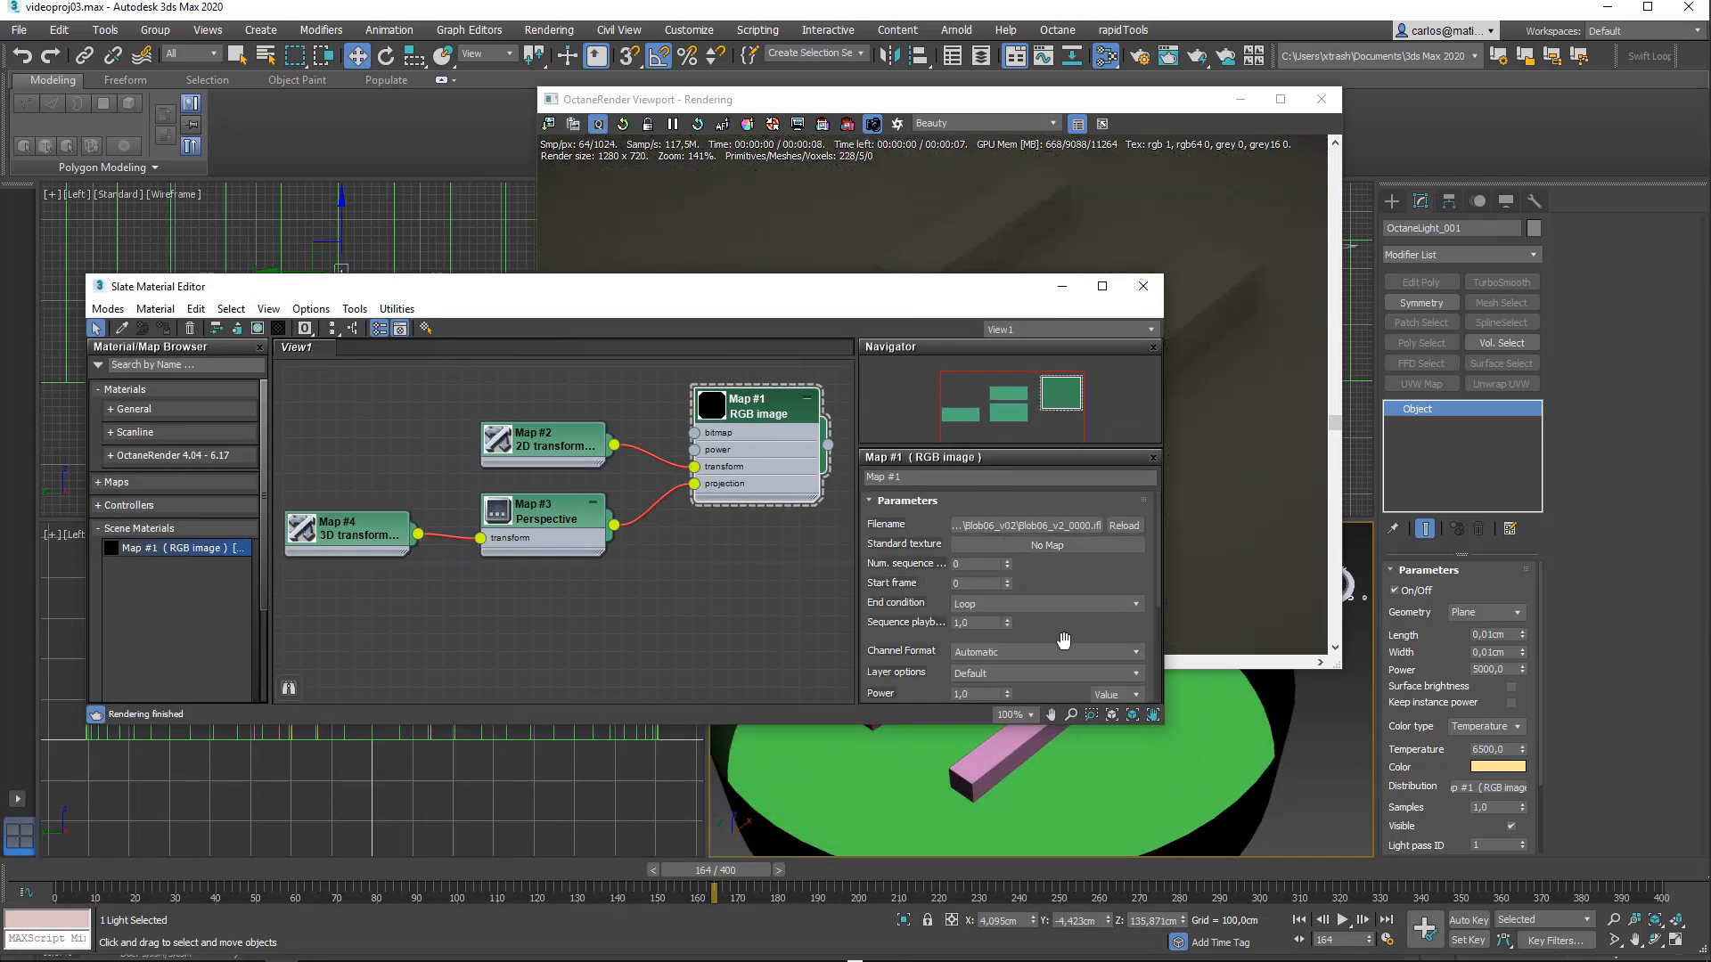
{"action": "scroll", "coordinate": [1058, 631], "scroll_direction": "down", "scroll_amount": 2}
{"action": "scroll", "coordinate": [1048, 644], "scroll_direction": "down", "scroll_amount": 3}
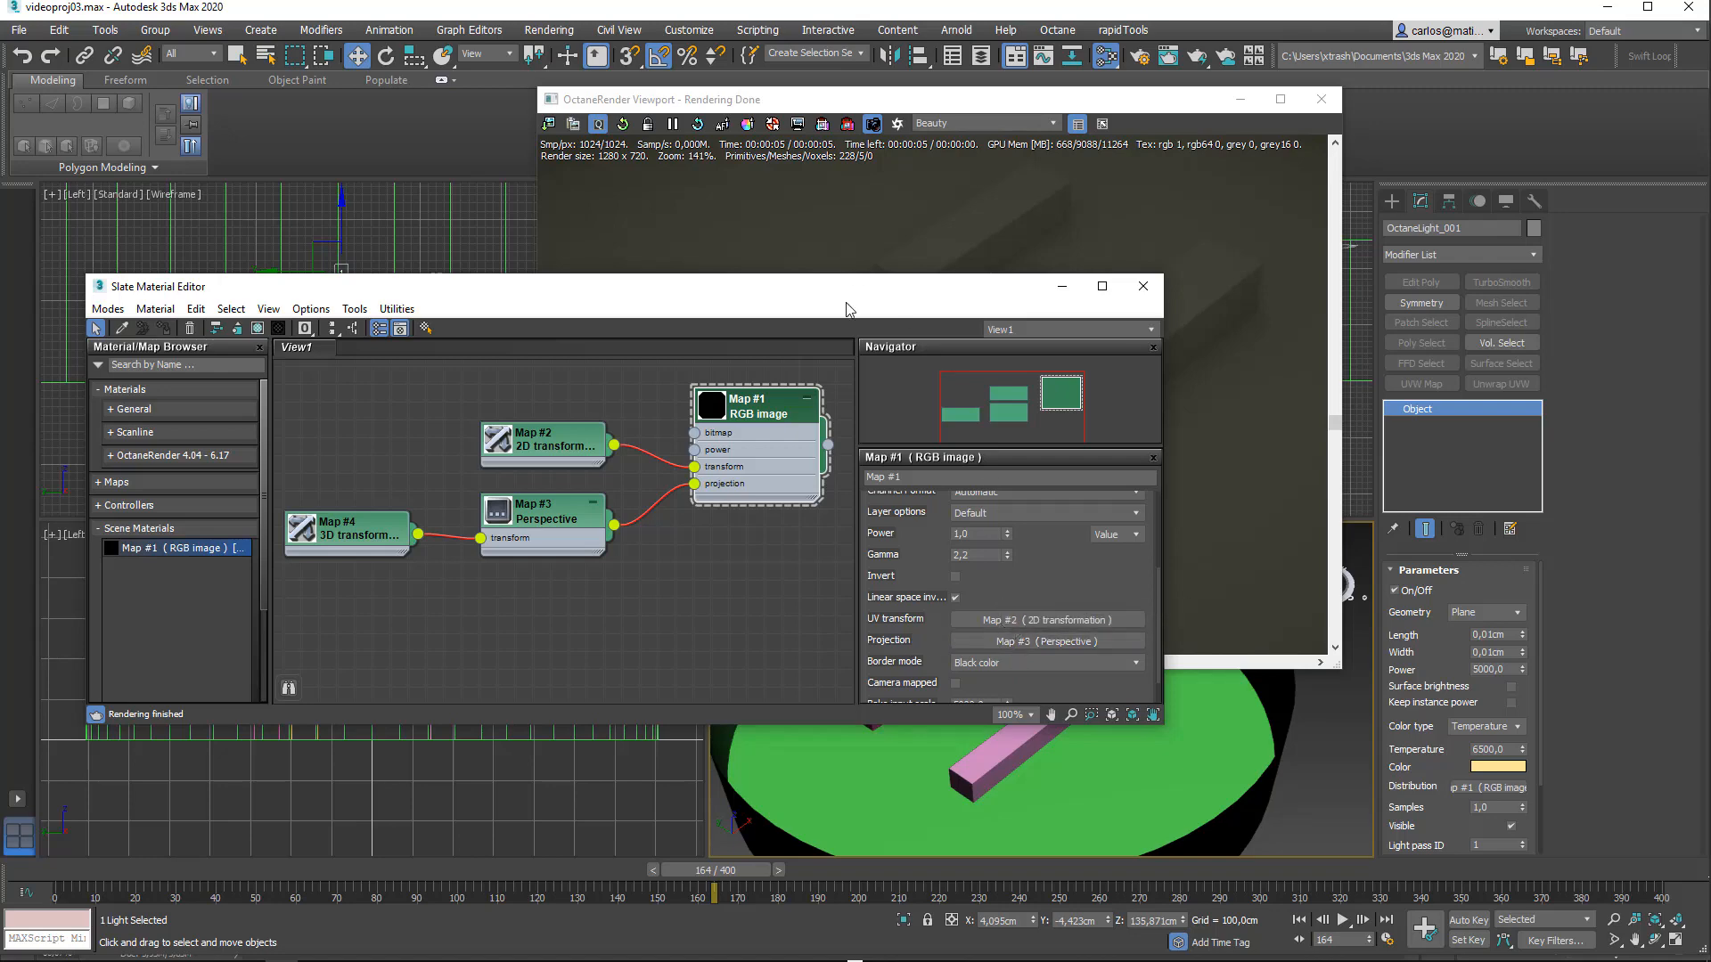
{"action": "left_click_drag", "start_coordinate": [843, 287], "coordinate": [827, 454]}
{"action": "scroll", "coordinate": [889, 321], "scroll_direction": "down", "scroll_amount": 2}
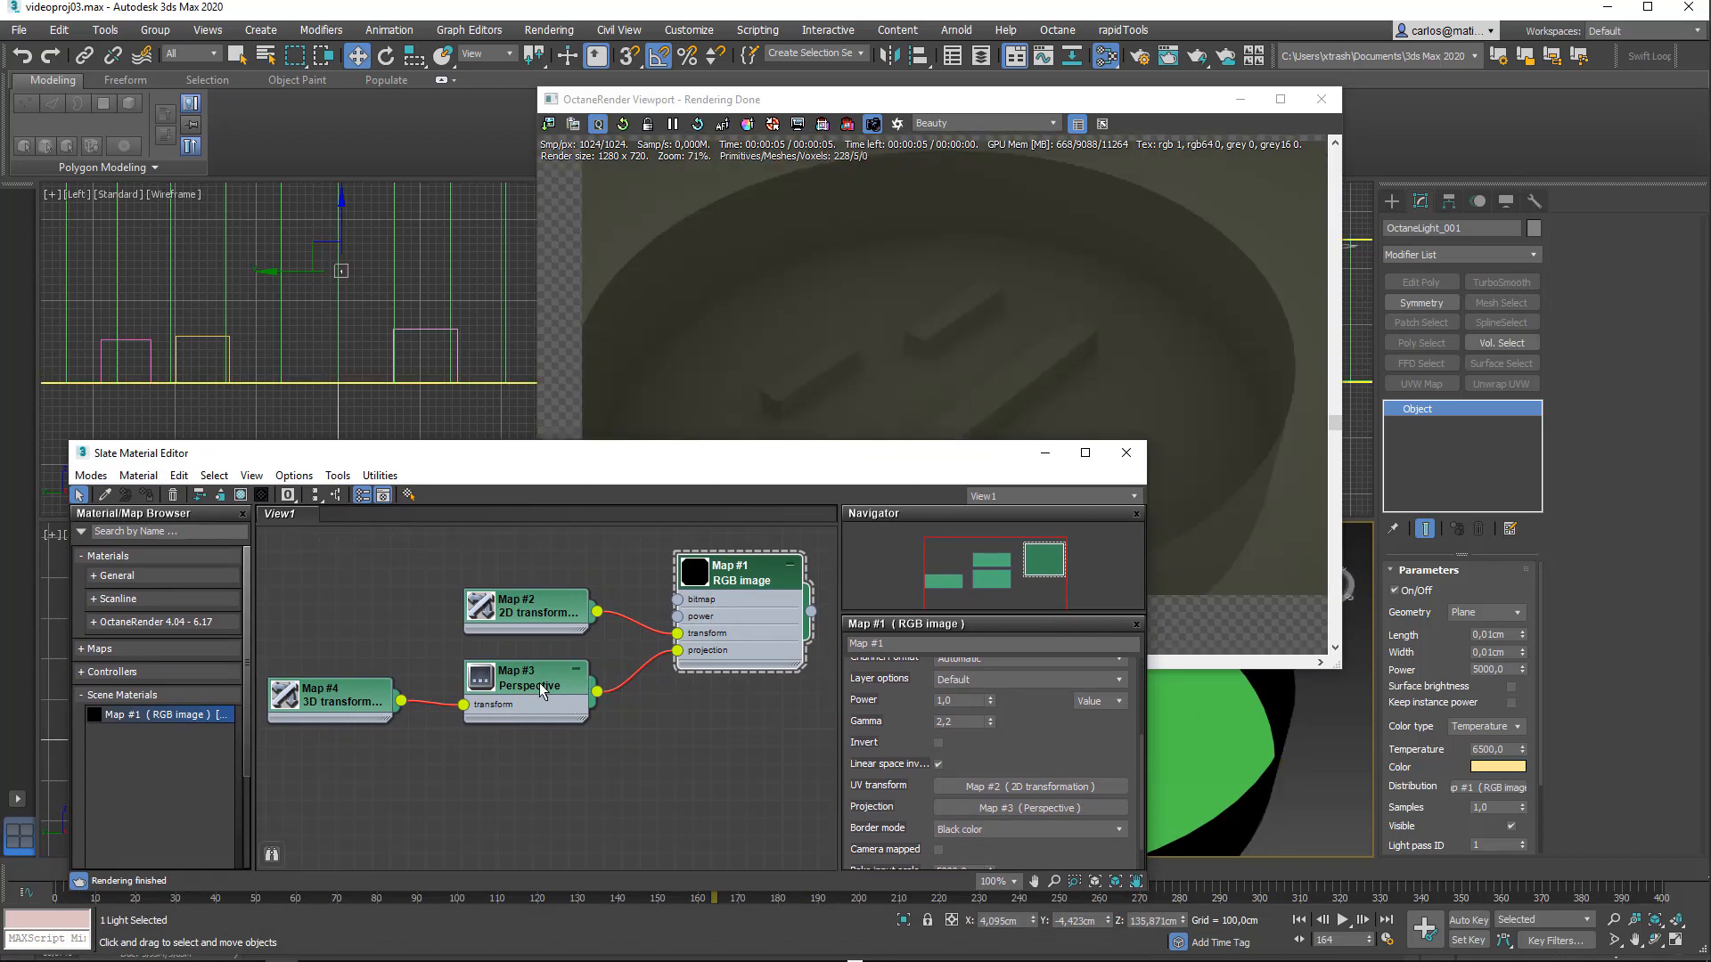
Step: Try 10 as the second translation value of the Map #4 3D transformation and reset that value to 0
{"action": "left_click", "coordinate": [356, 701]}
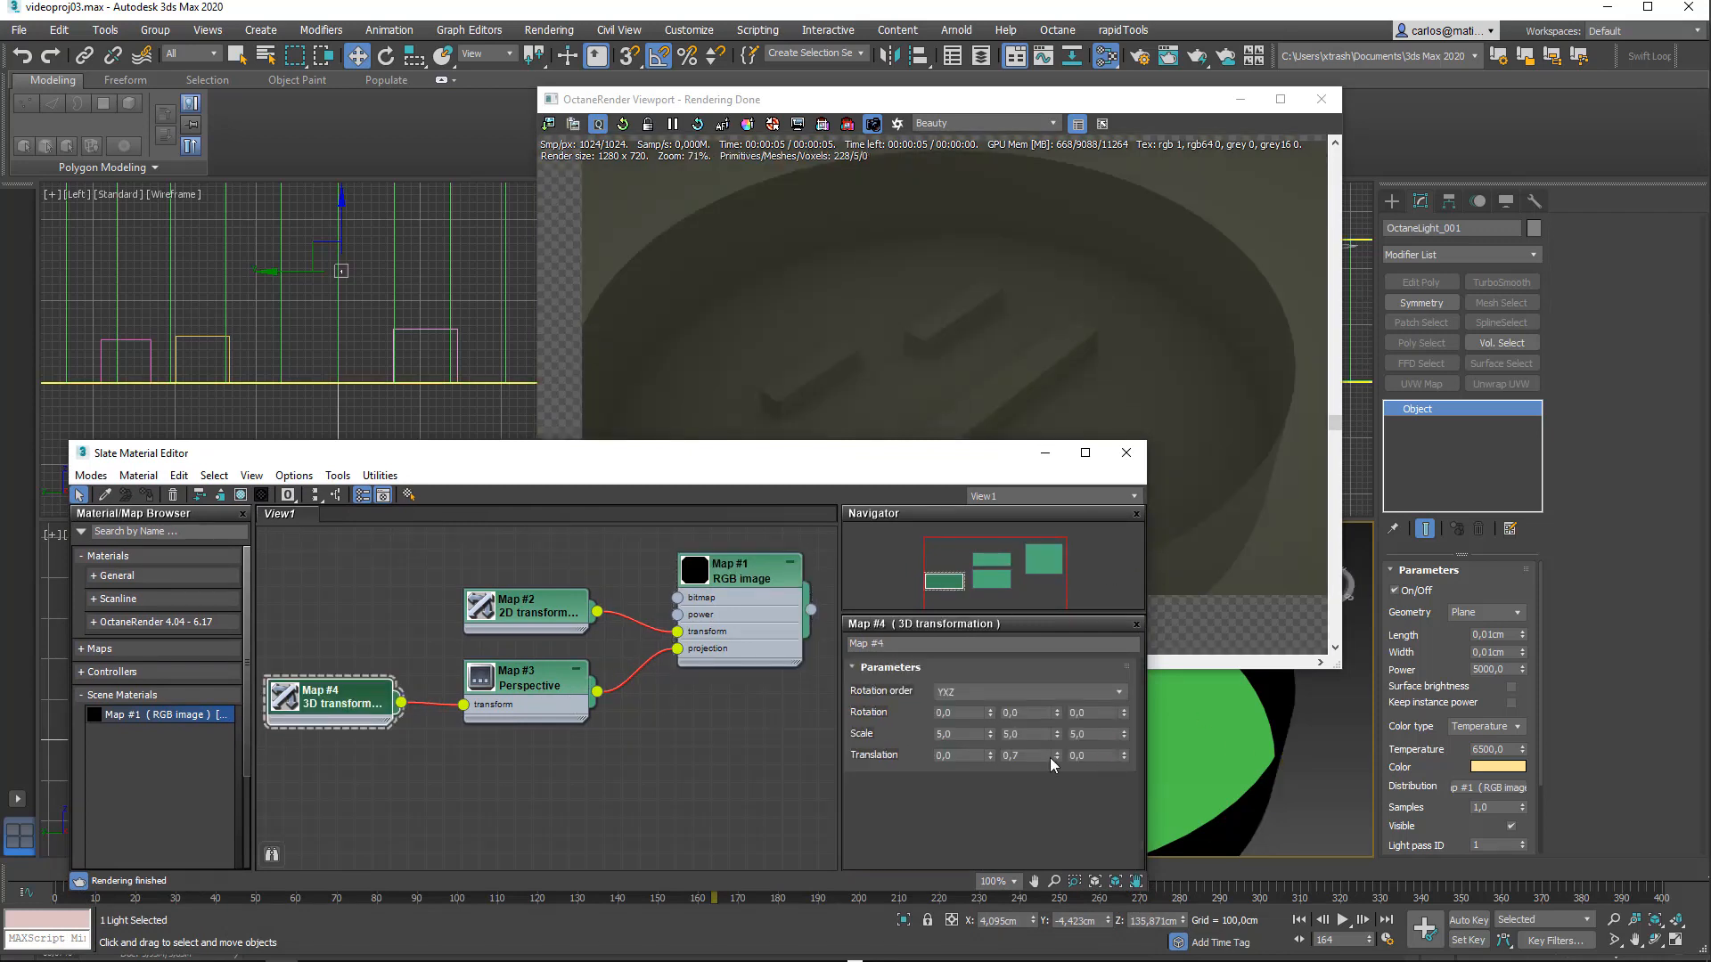
{"action": "left_click_drag", "start_coordinate": [1050, 757], "coordinate": [965, 756]}
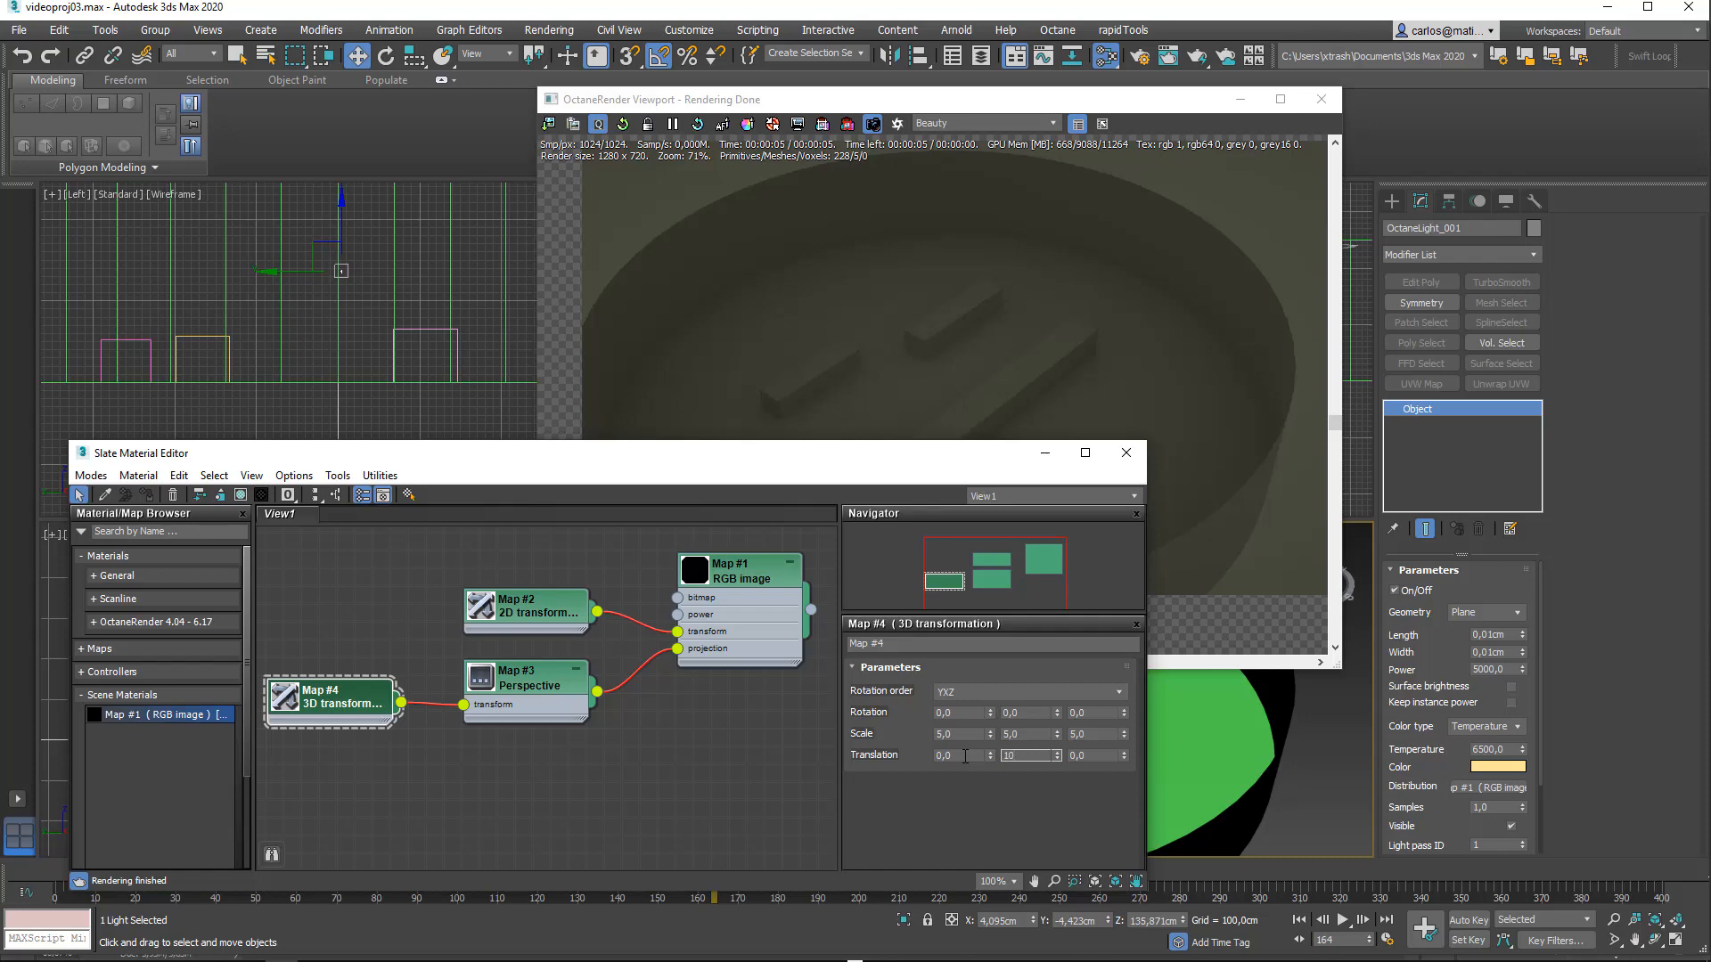
{"action": "type", "text": "0"}
{"action": "key", "text": "Return"}
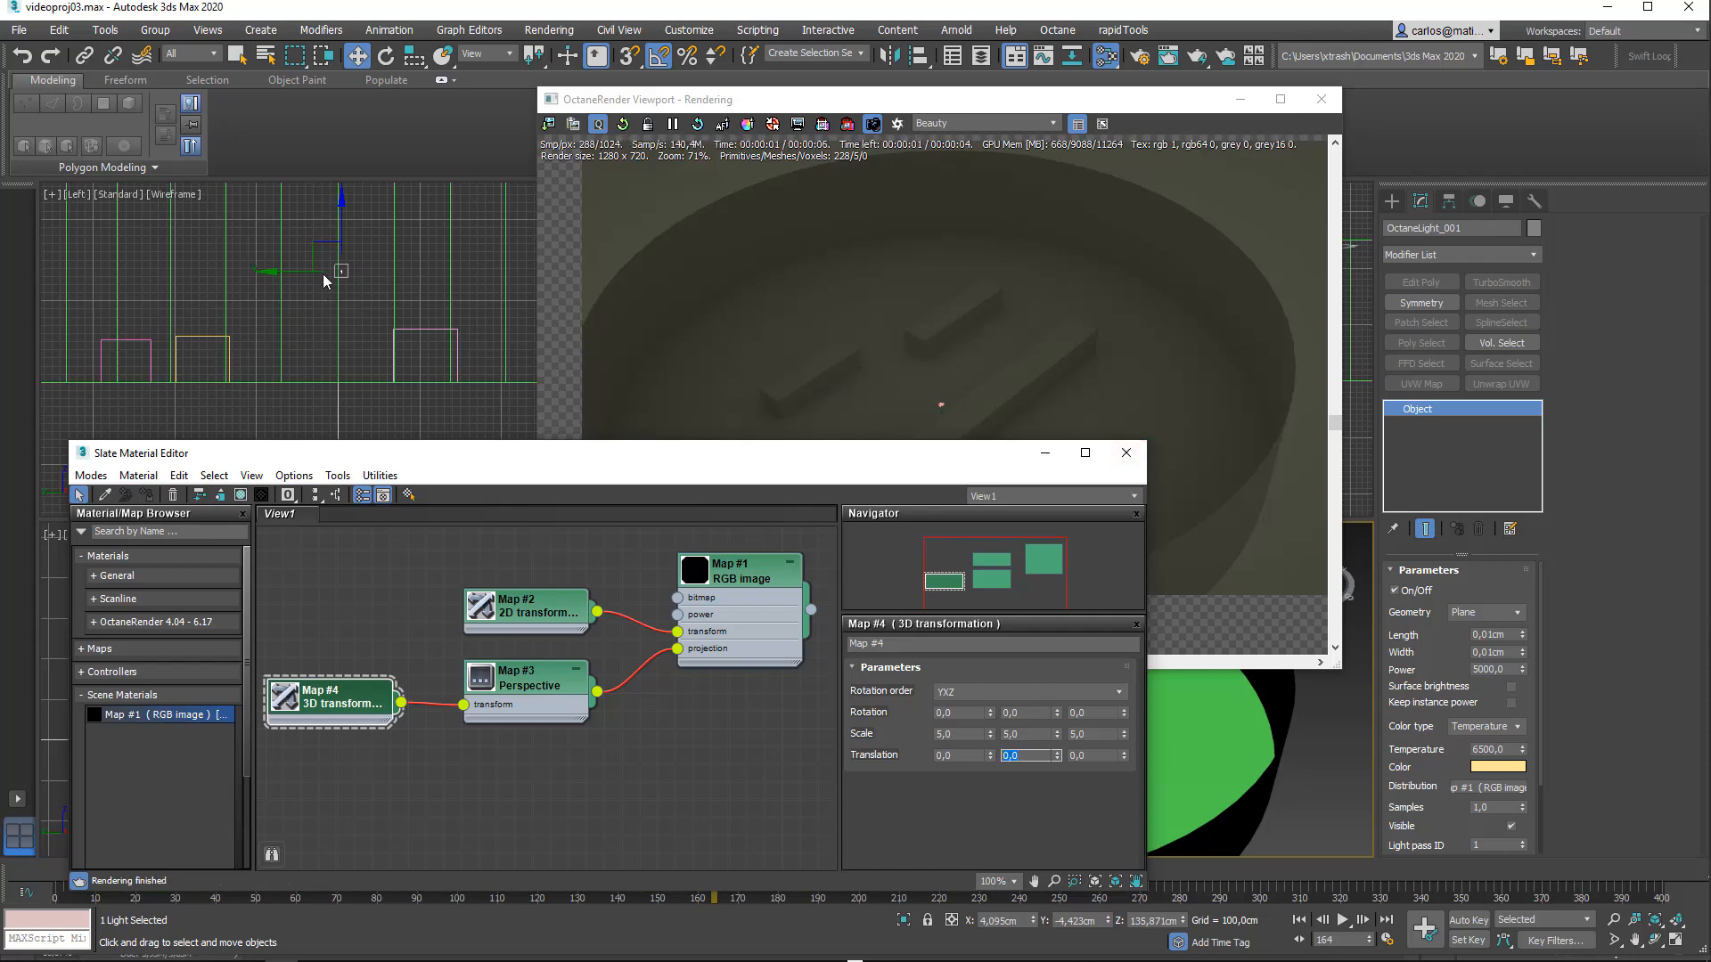
Step: Rotate the selected light in the Left viewport to 5 on X and -180 on Z, and inspect the projected image in the render
{"action": "scroll", "coordinate": [348, 271], "scroll_direction": "up", "scroll_amount": 10}
{"action": "key", "text": "e"}
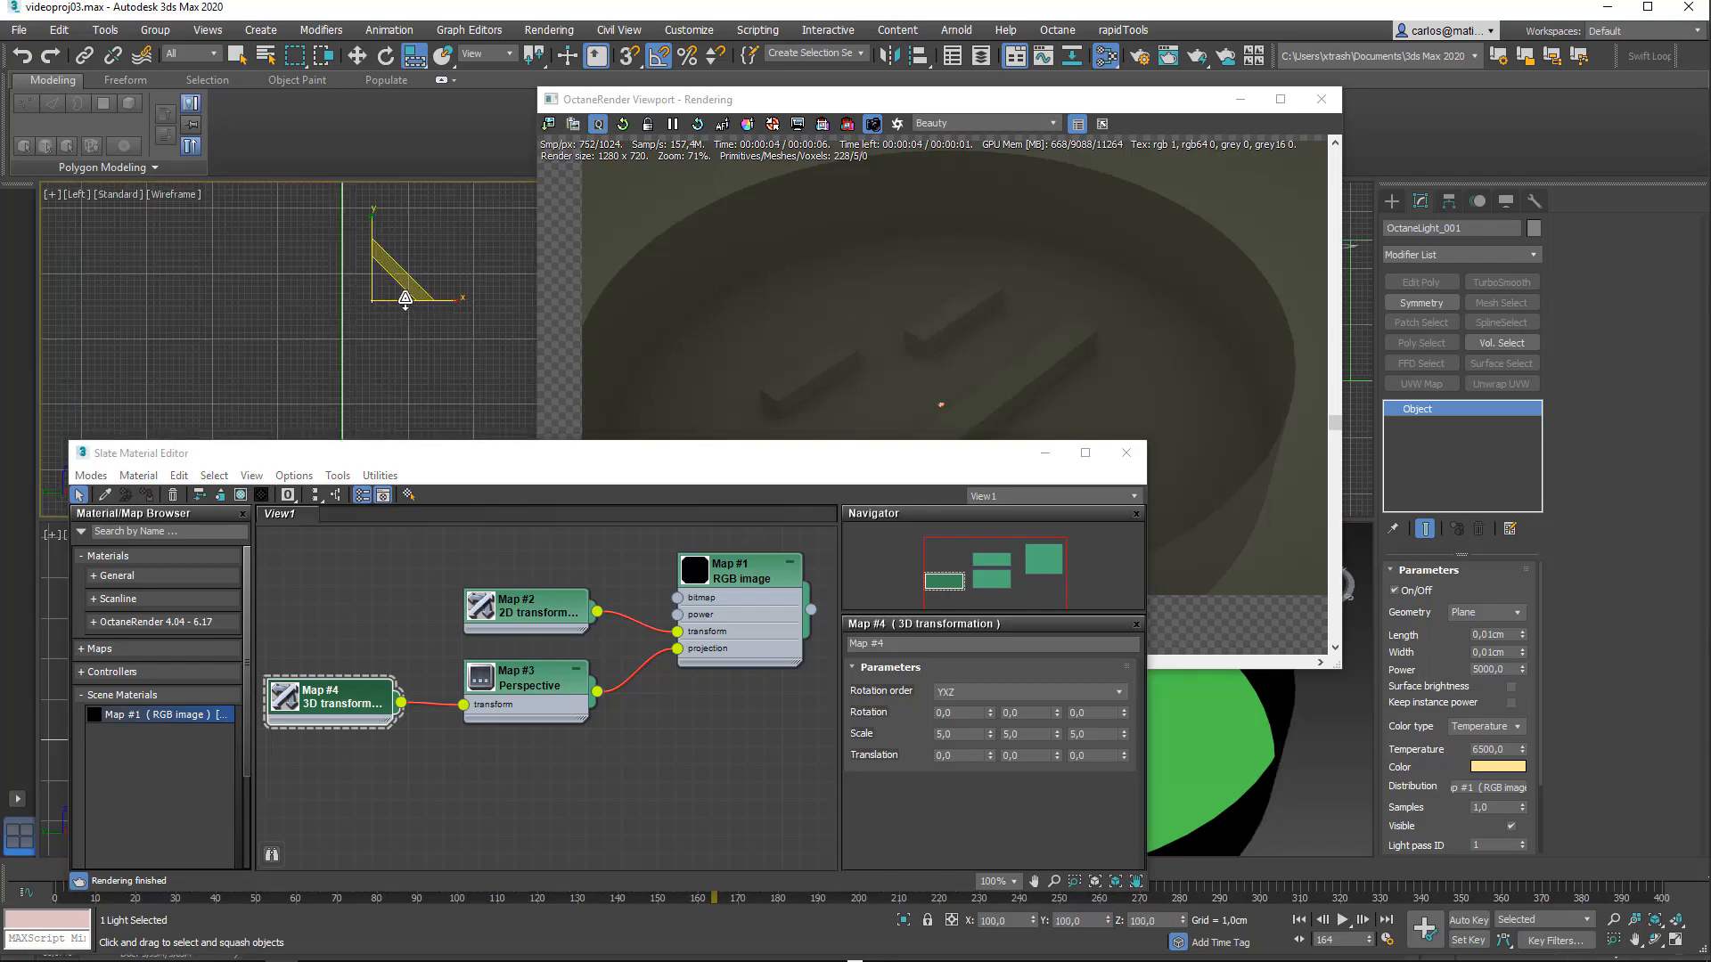
{"action": "left_click_drag", "start_coordinate": [409, 300], "coordinate": [407, 294]}
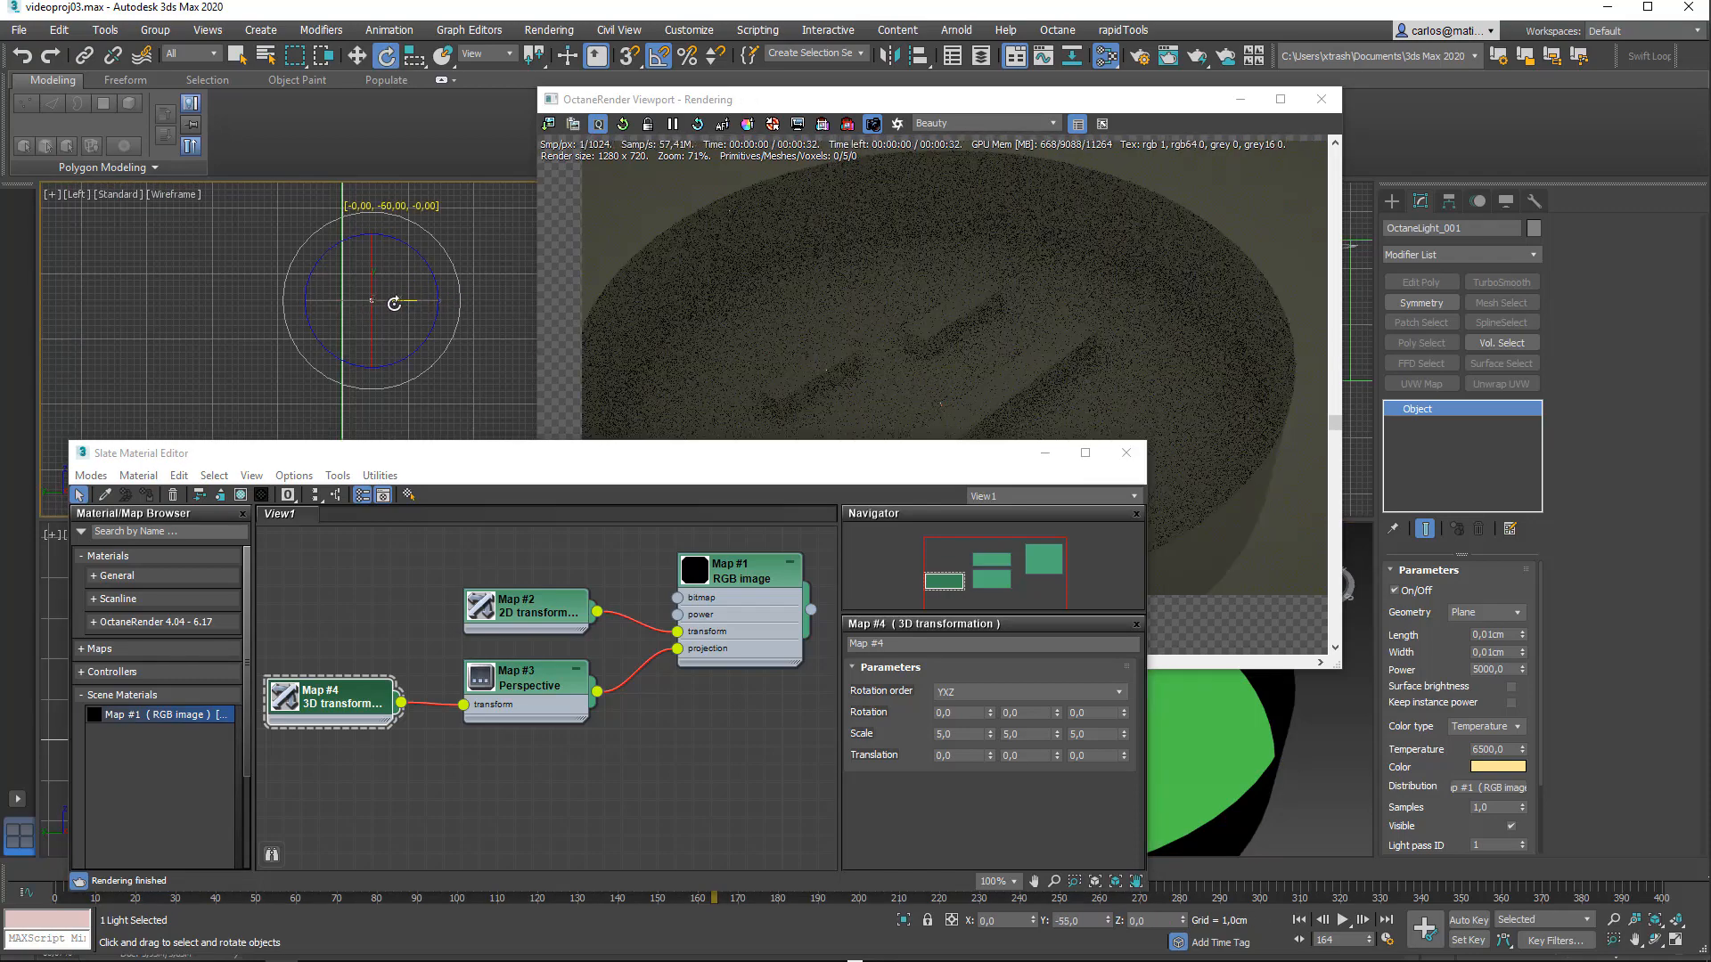
{"action": "left_click_drag", "start_coordinate": [415, 247], "coordinate": [451, 321]}
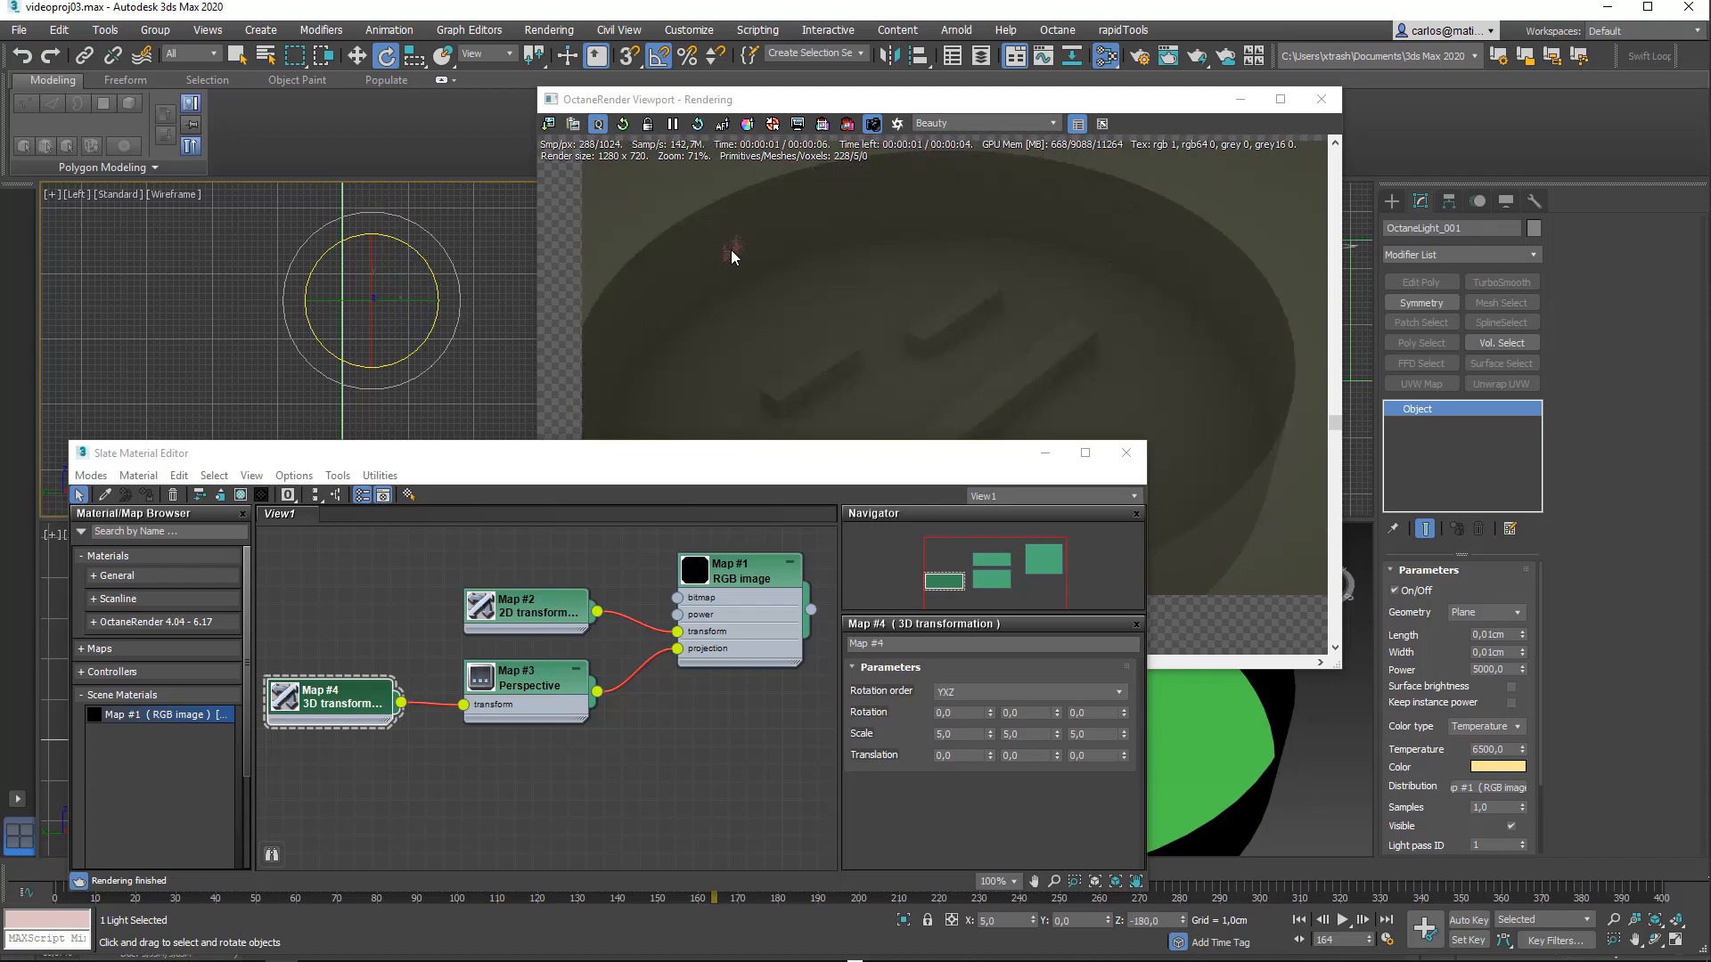
{"action": "scroll", "coordinate": [704, 241], "scroll_direction": "up", "scroll_amount": 2}
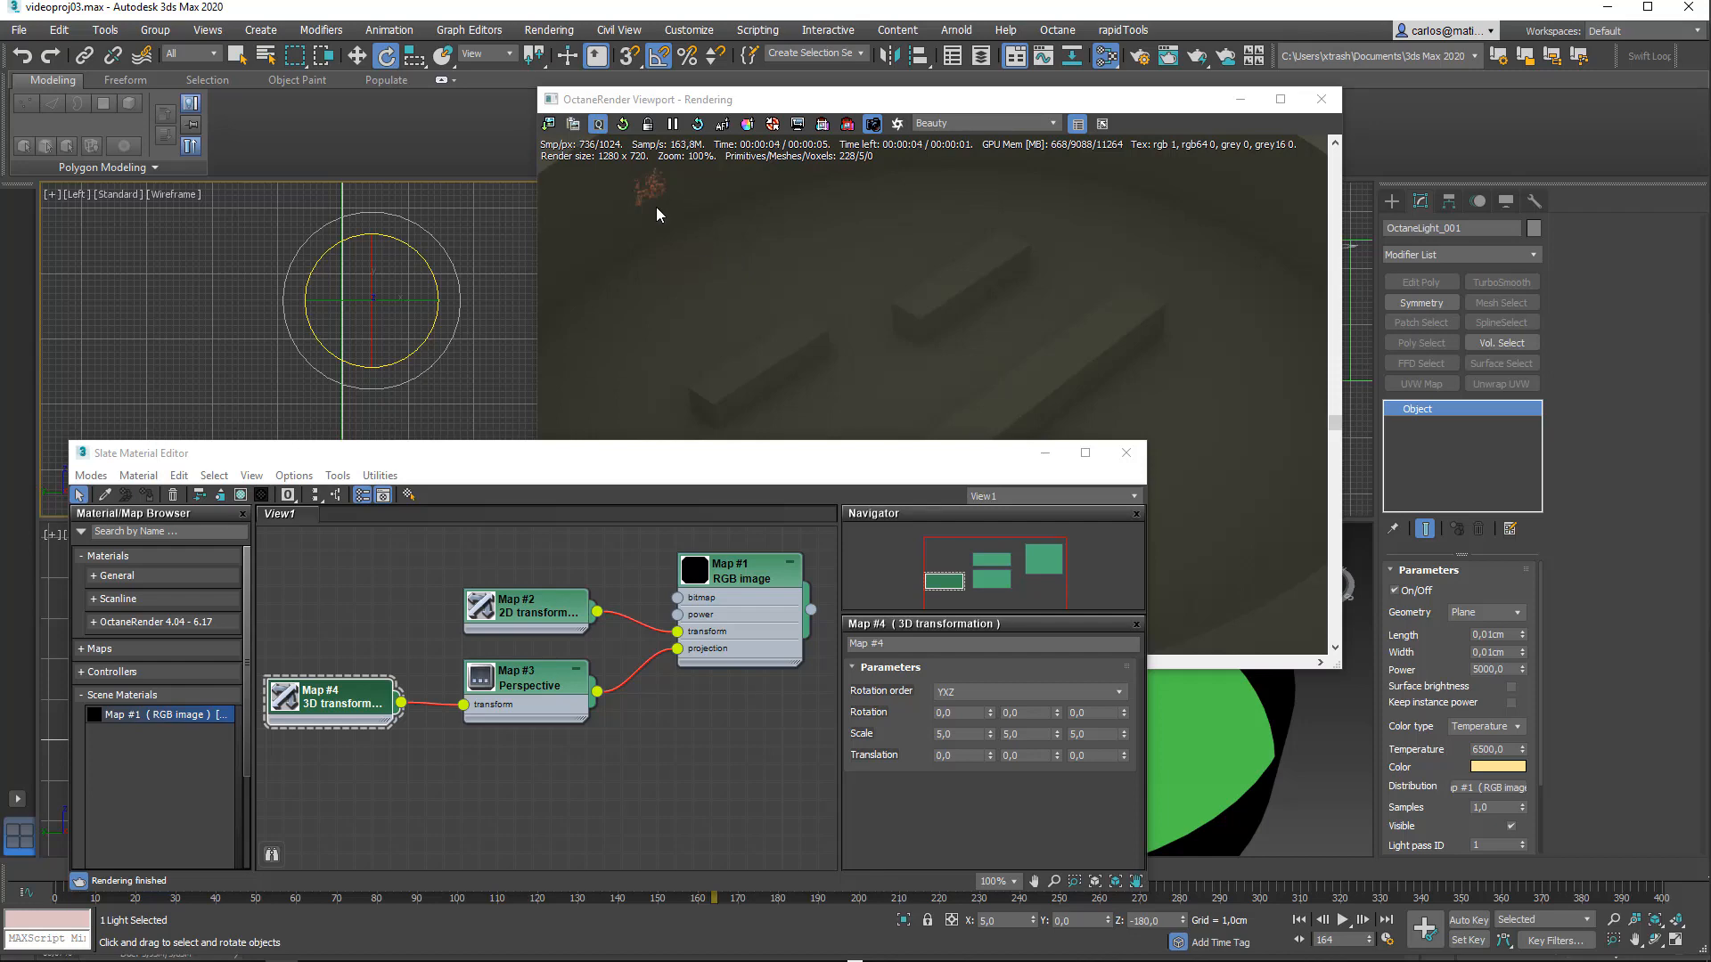
{"action": "scroll", "coordinate": [656, 215], "scroll_direction": "down", "scroll_amount": 1}
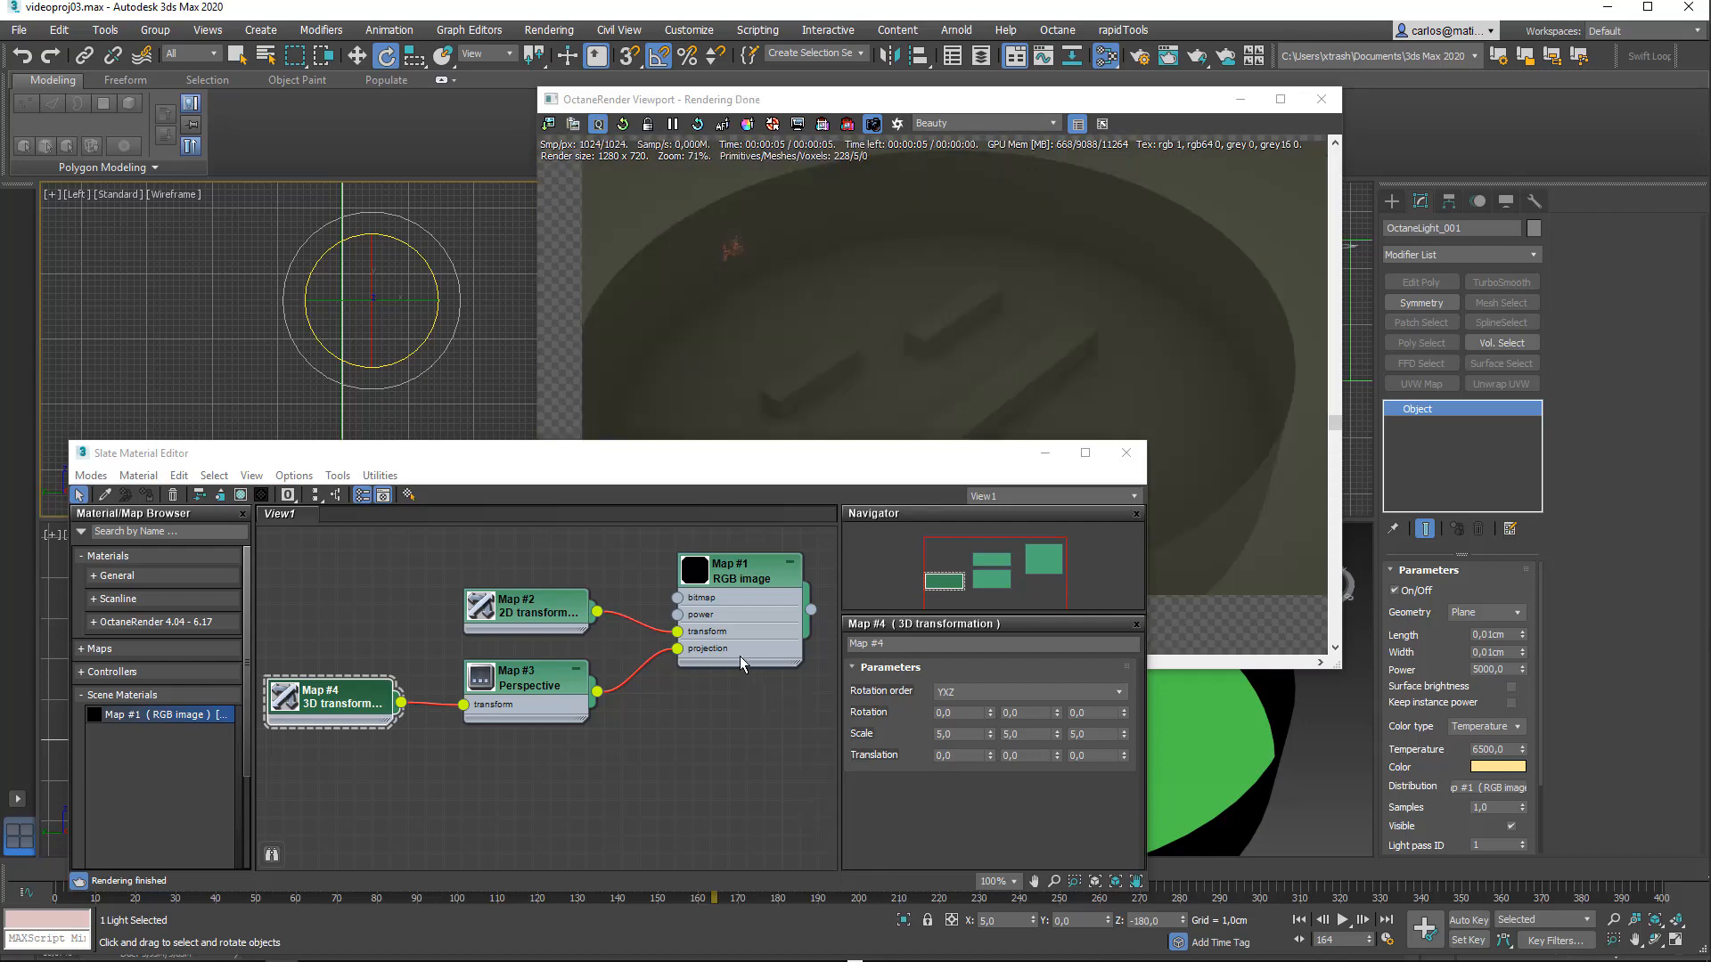
Step: Trace the projection input of the Map #1 RGB image and delete its Perspective node together with the connected 3D transformation node
{"action": "double_click", "coordinate": [714, 603]}
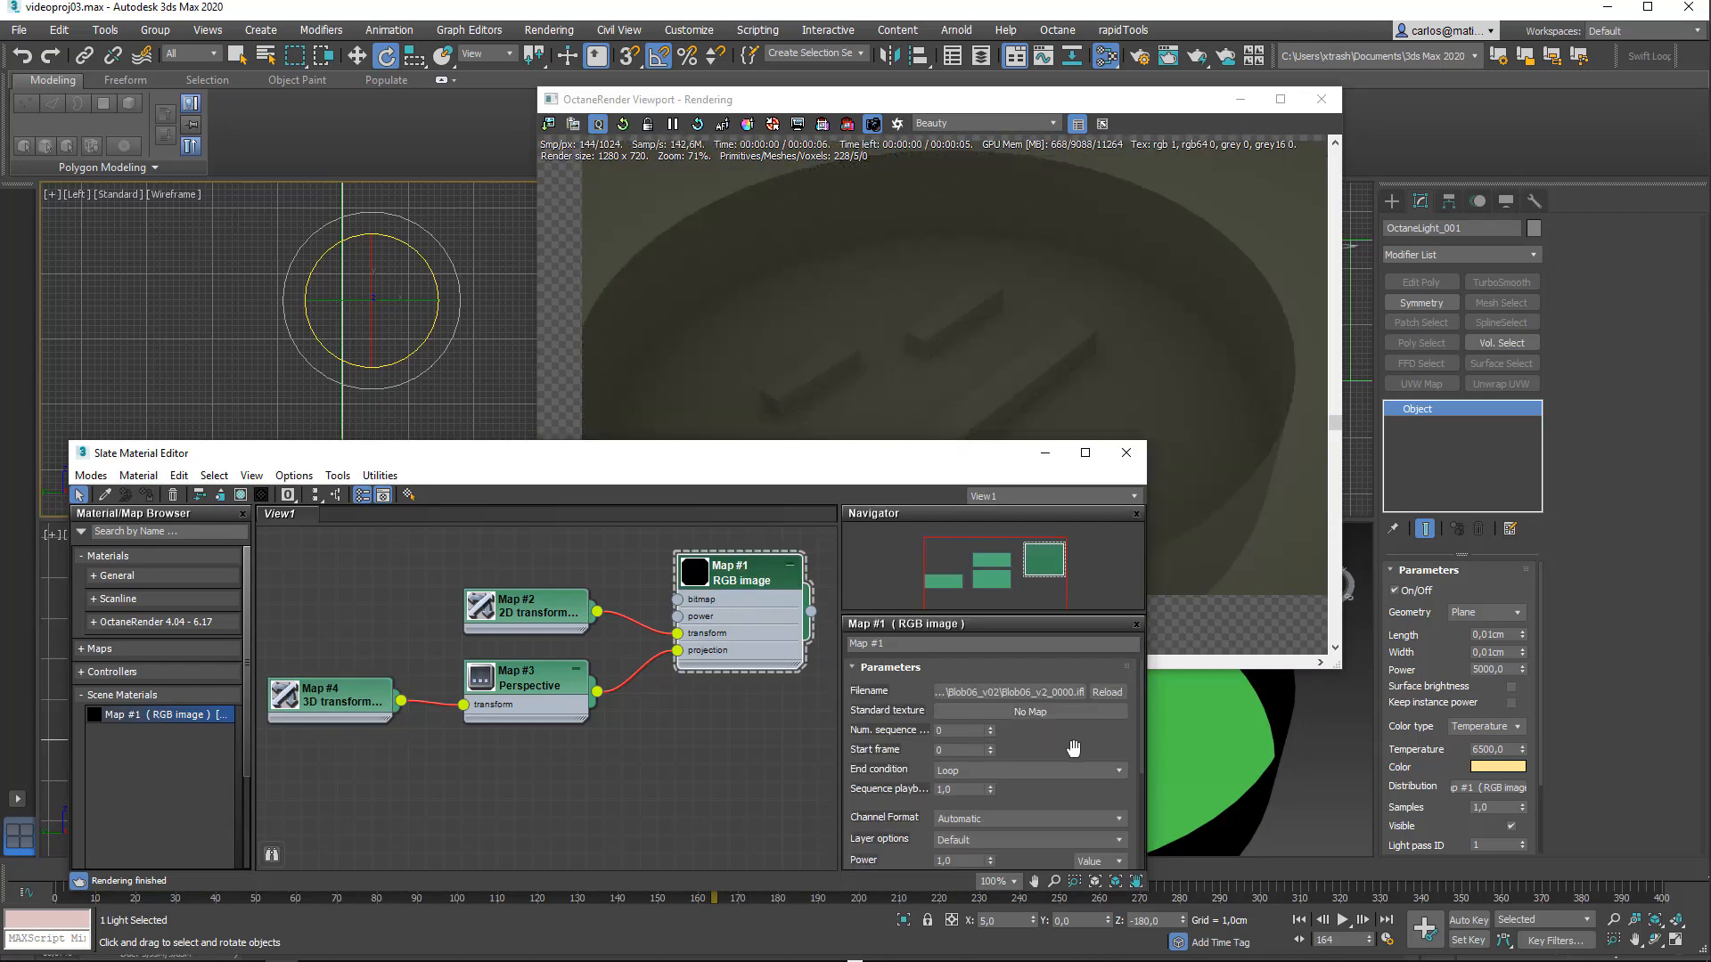
{"action": "scroll", "coordinate": [1072, 749], "scroll_direction": "down", "scroll_amount": 4}
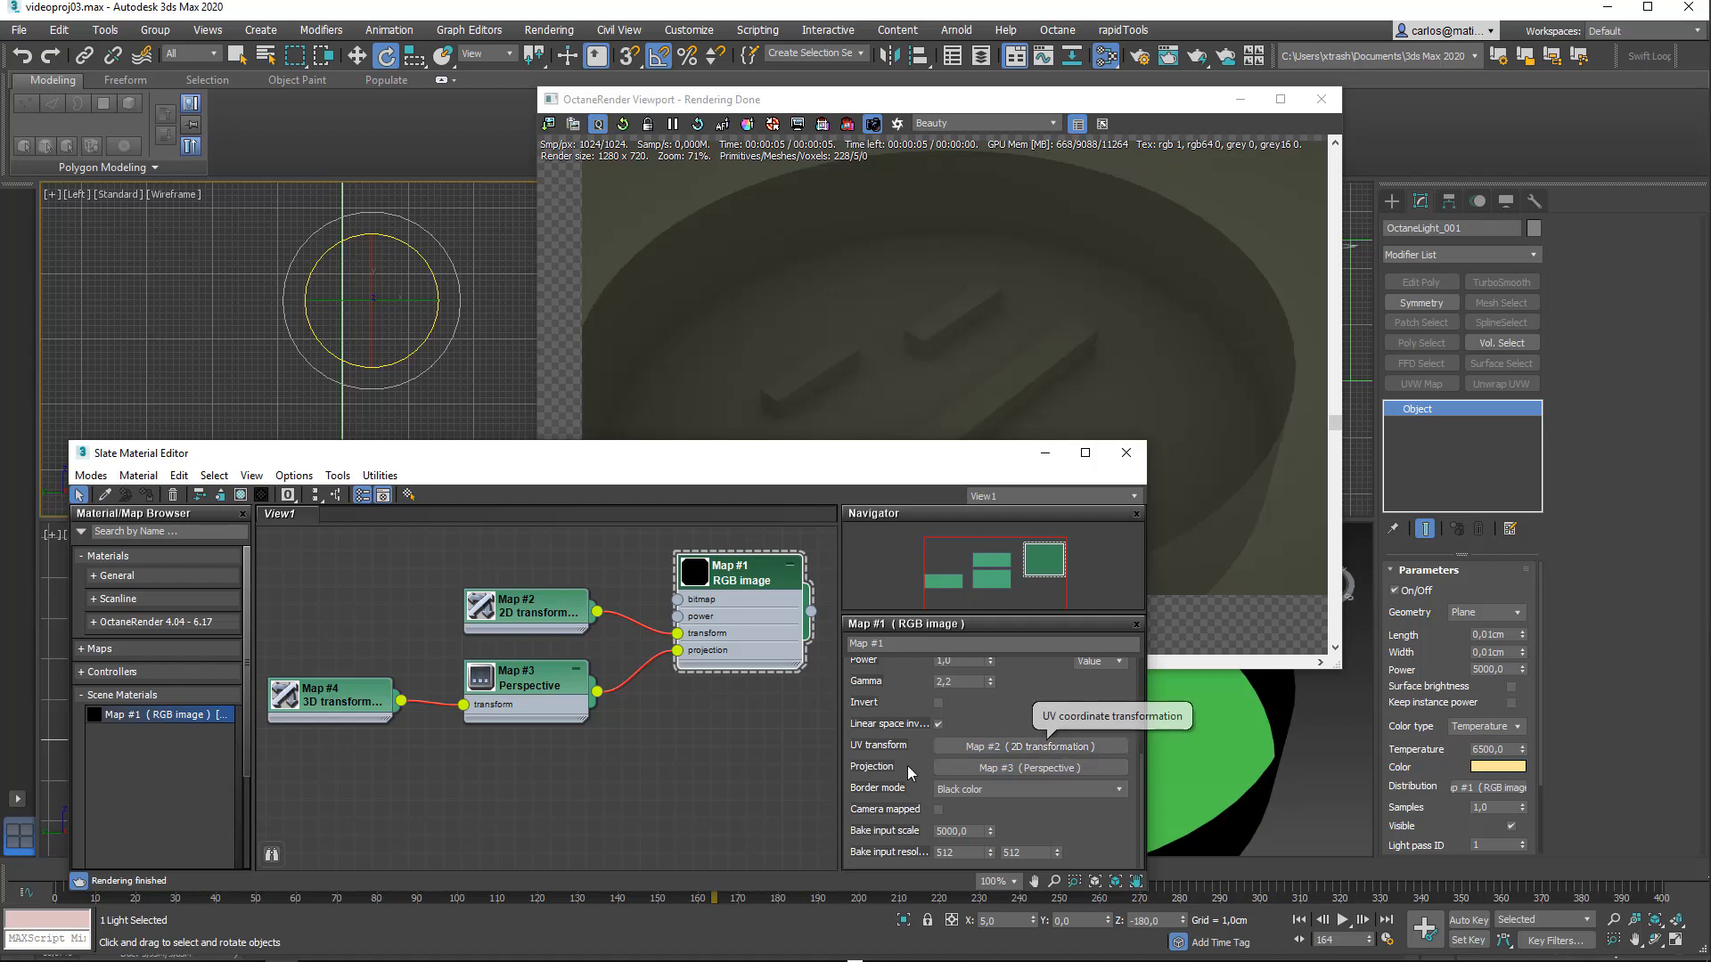
{"action": "left_click", "coordinate": [1034, 768]}
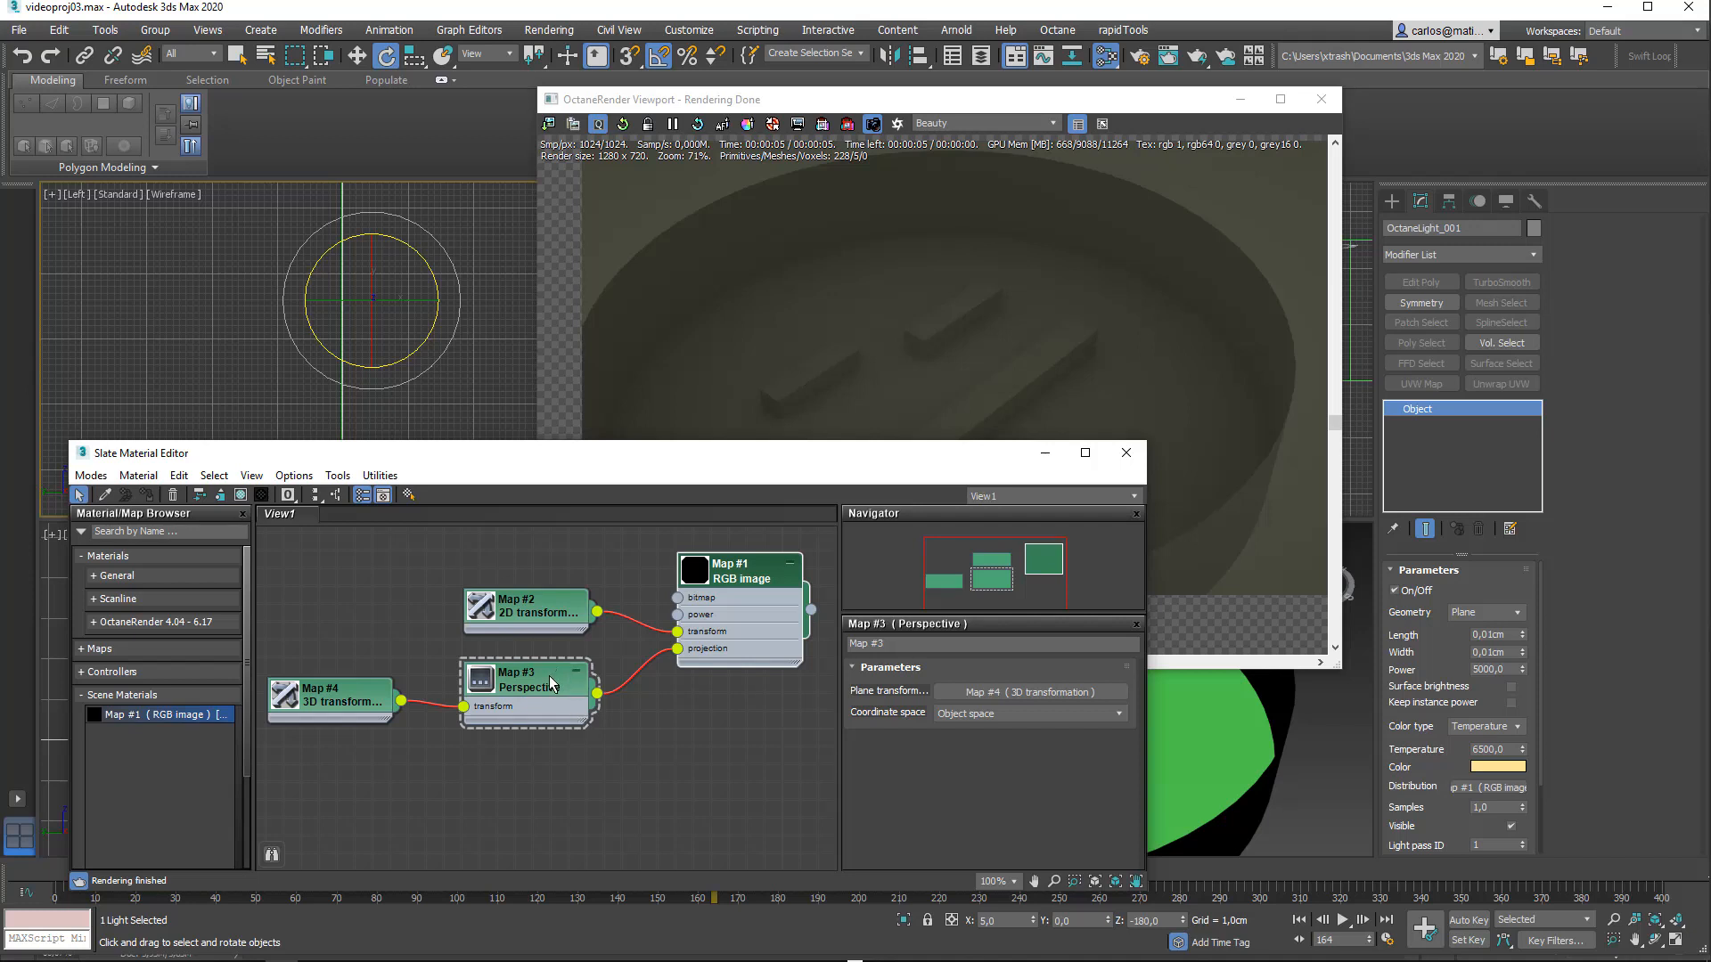
{"action": "left_click_drag", "start_coordinate": [622, 768], "coordinate": [314, 665]}
{"action": "left_click_drag", "start_coordinate": [527, 694], "coordinate": [527, 746]}
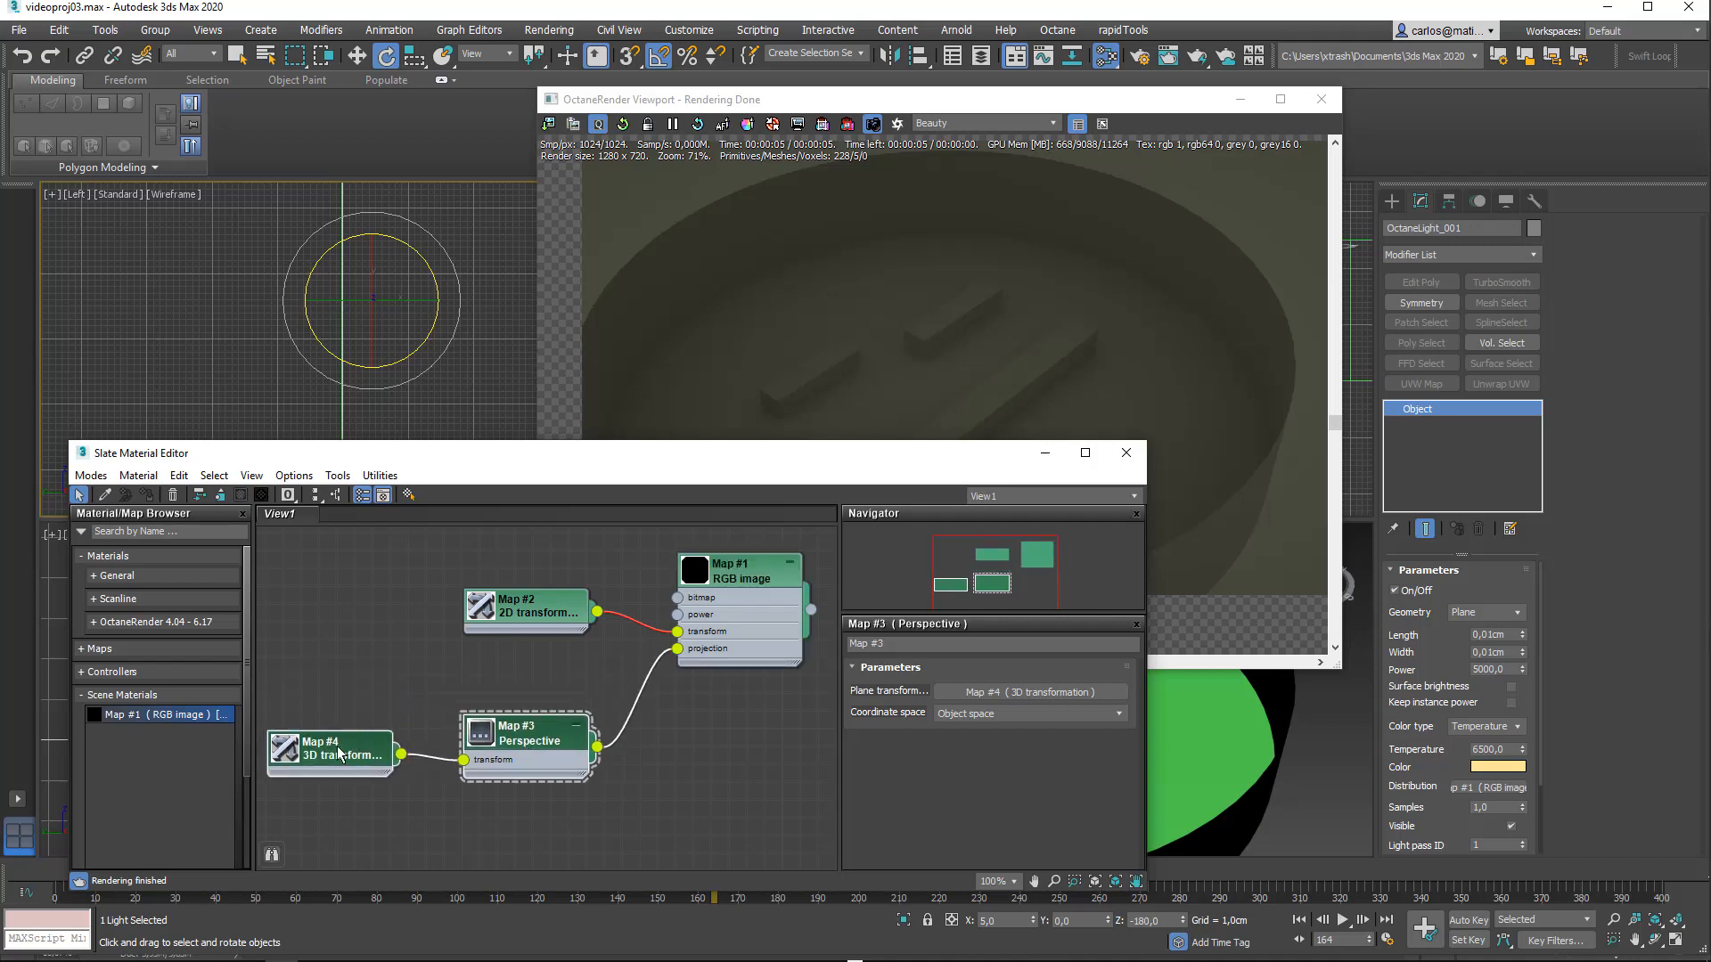
{"action": "key", "text": "Delete"}
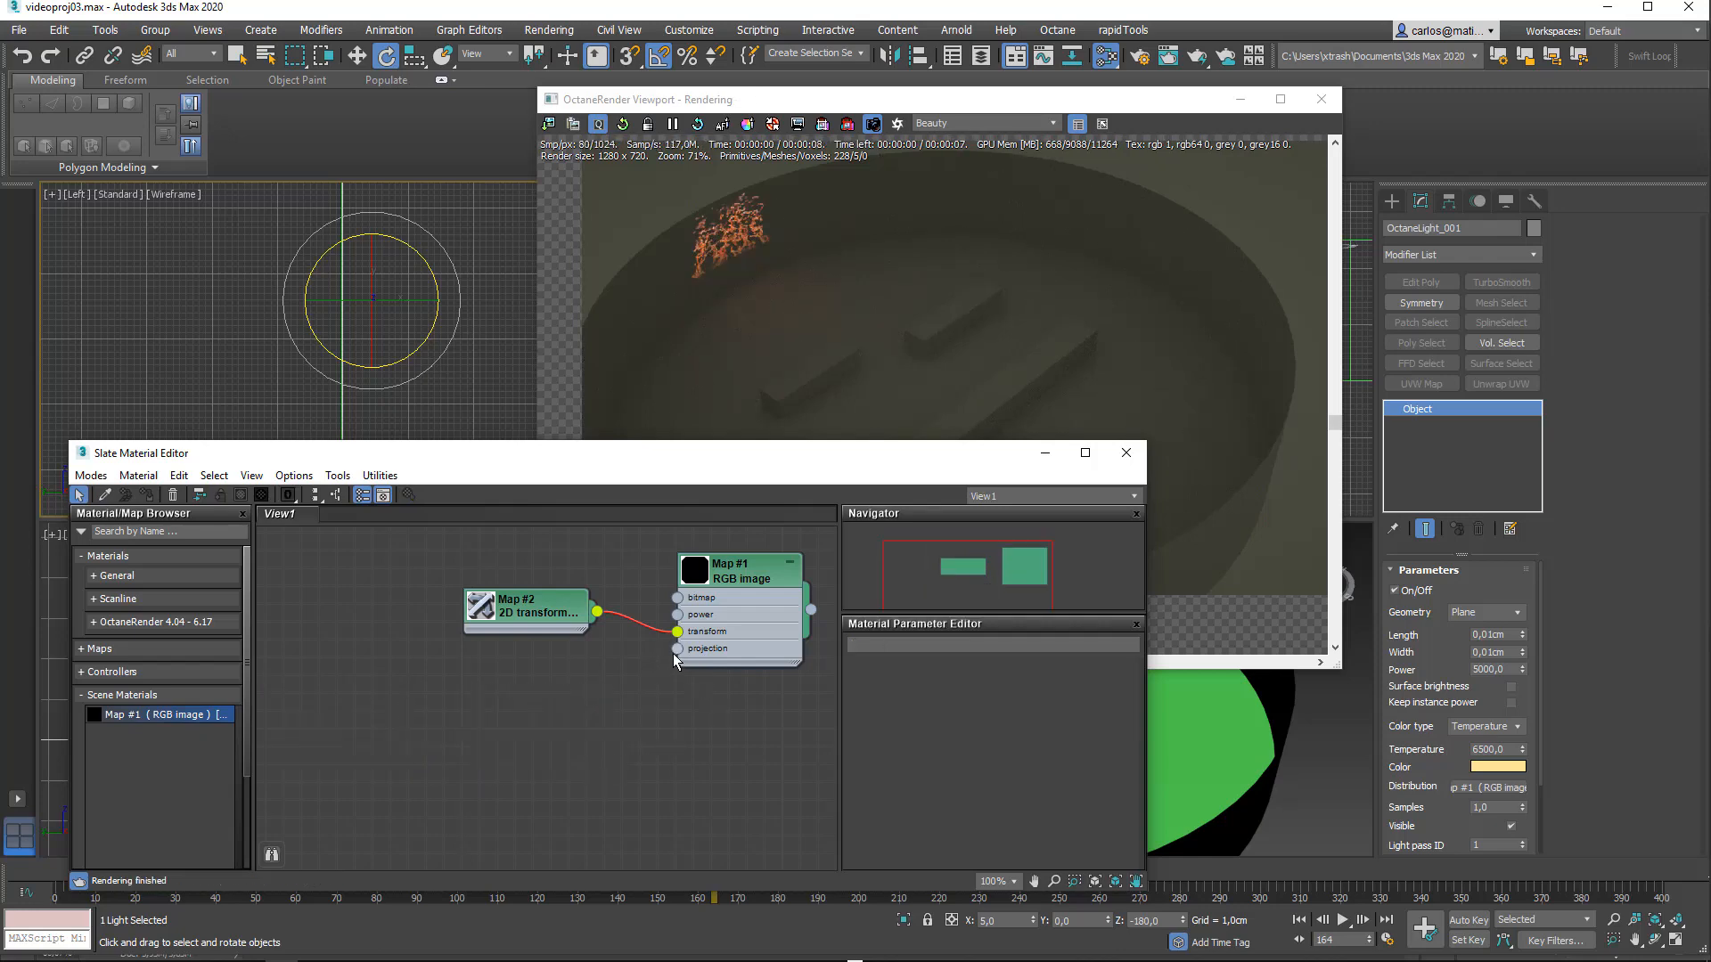
Step: Assign an XYZ to UVW map as the projection of the Map #1 RGB image and place its node below the 2D transformation
{"action": "double_click", "coordinate": [770, 613]}
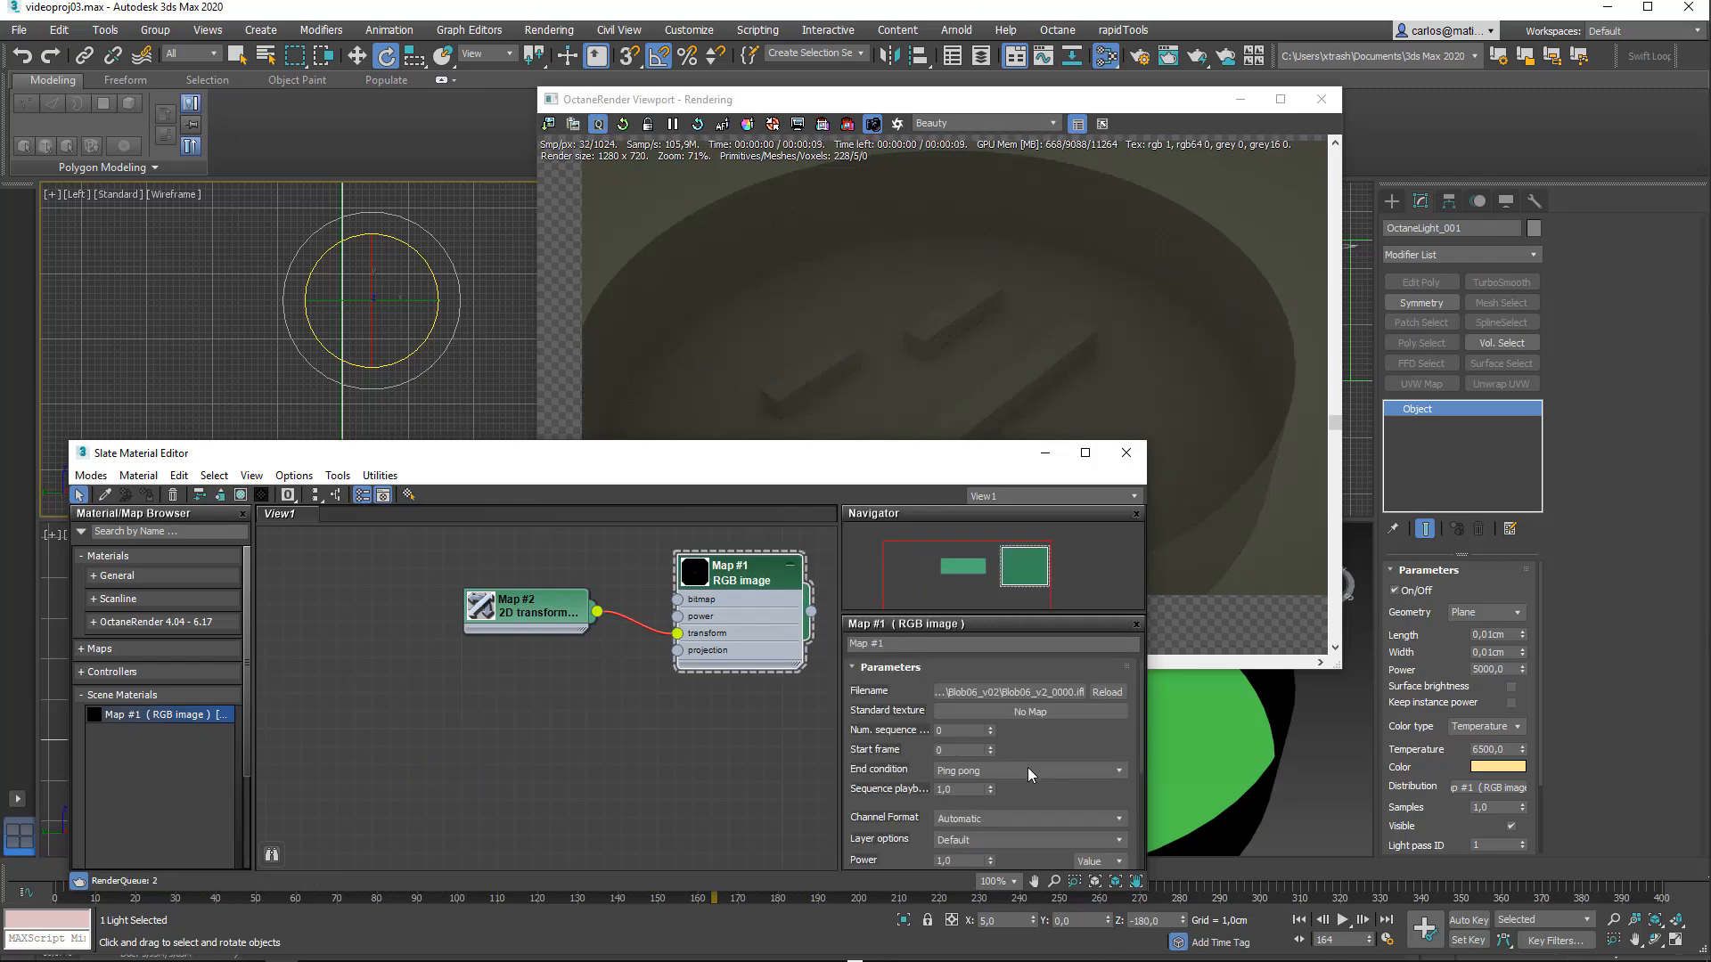
{"action": "scroll", "coordinate": [1028, 769], "scroll_direction": "up", "scroll_amount": 1}
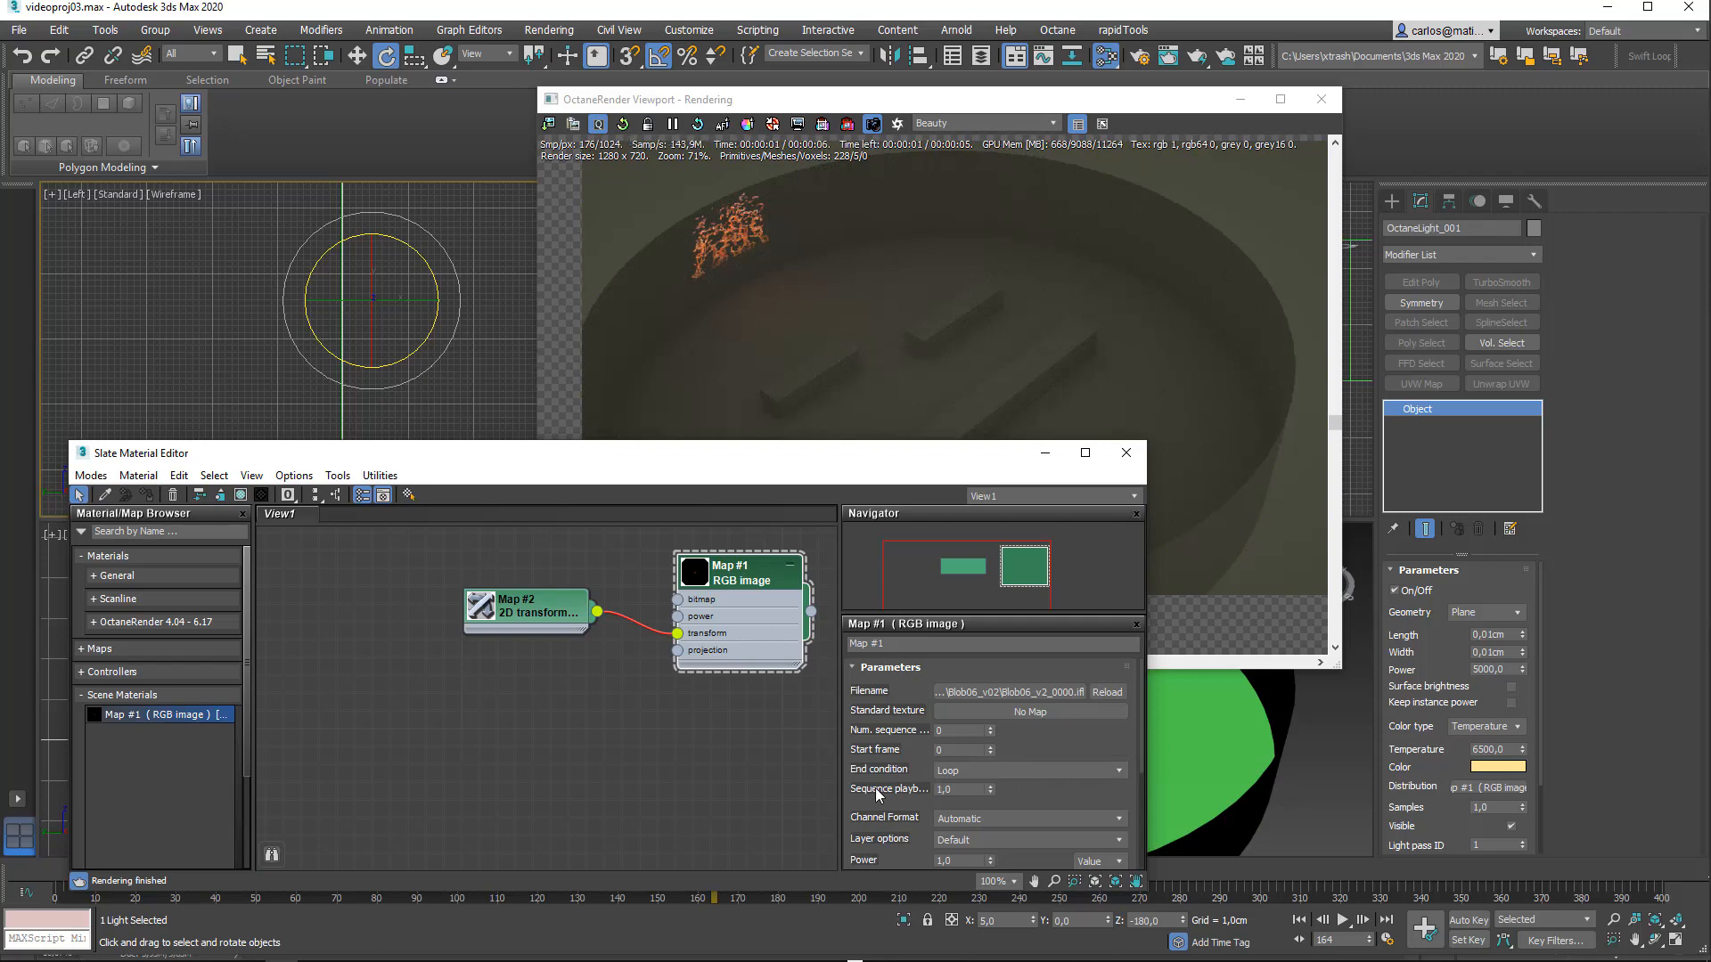
{"action": "scroll", "coordinate": [875, 788], "scroll_direction": "down", "scroll_amount": 3}
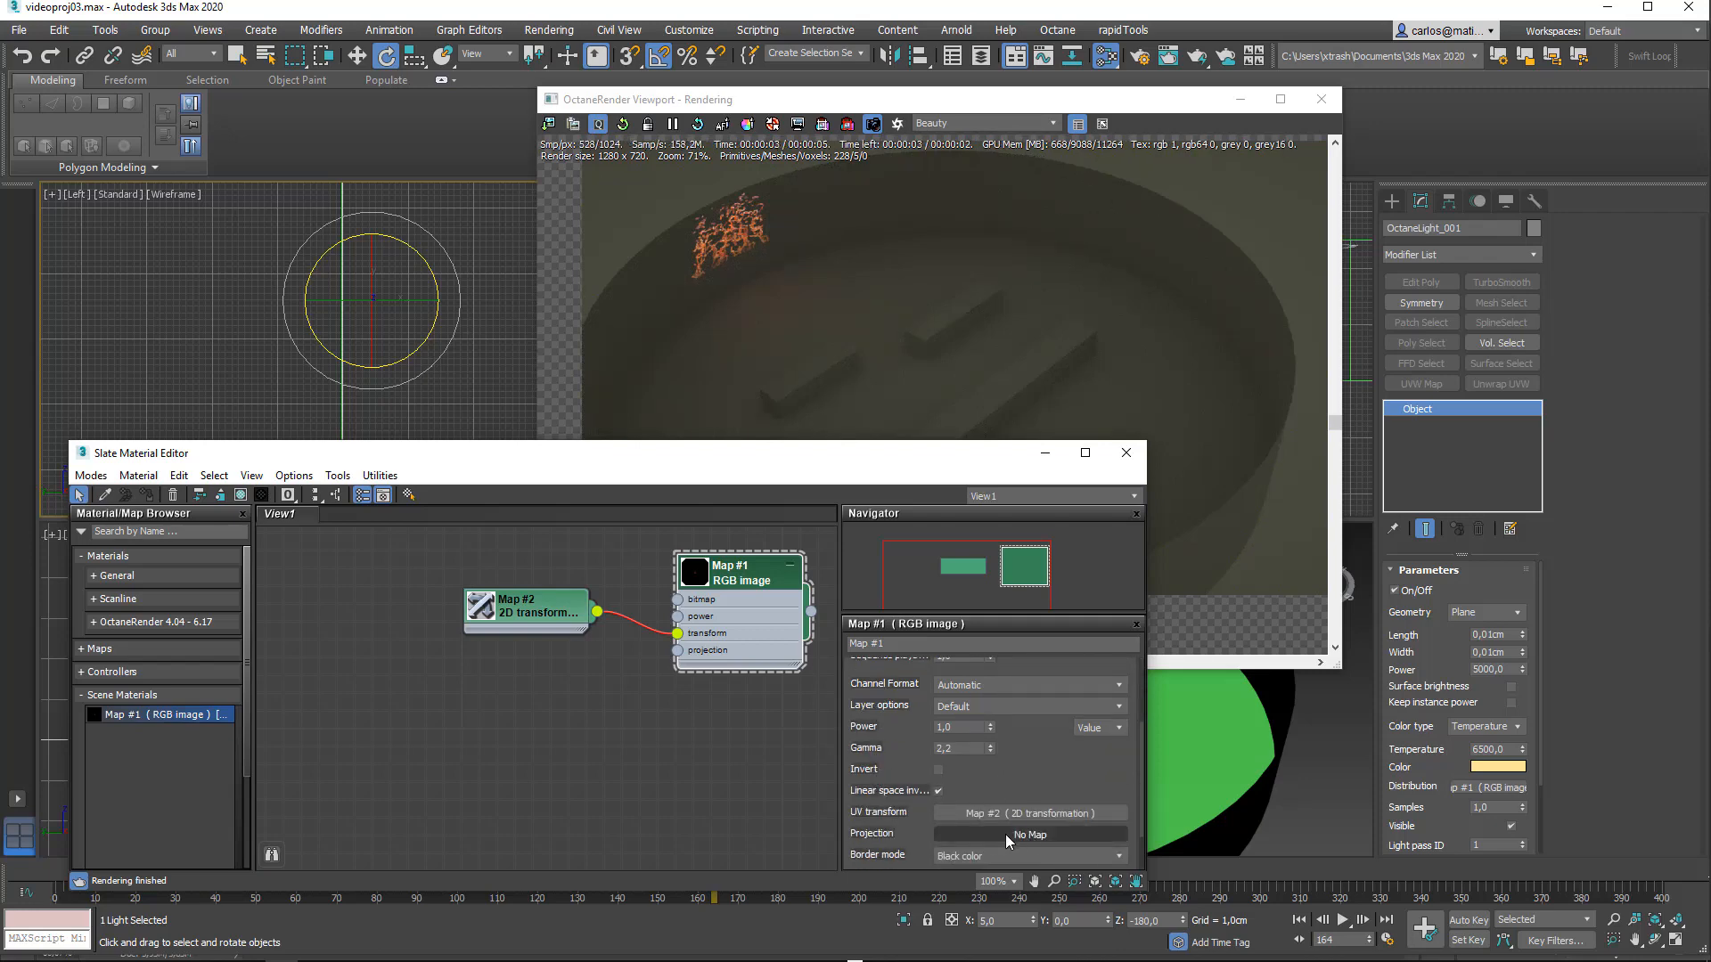
{"action": "left_click", "coordinate": [1009, 834]}
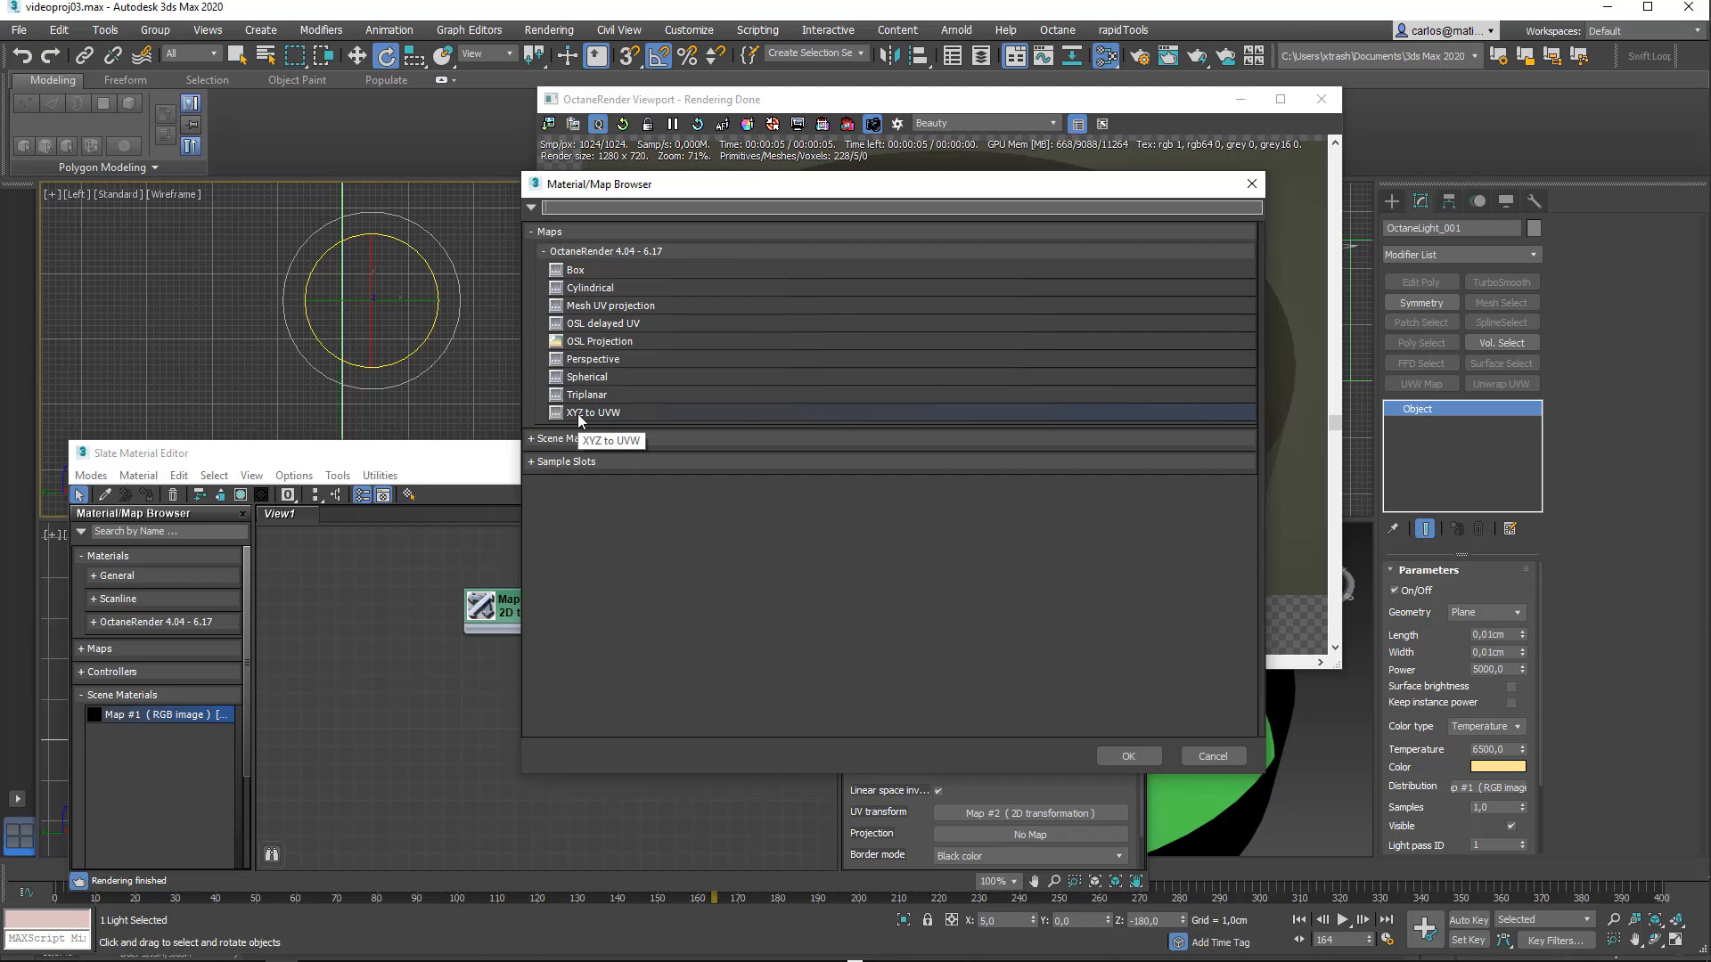
{"action": "left_click", "coordinate": [578, 414]}
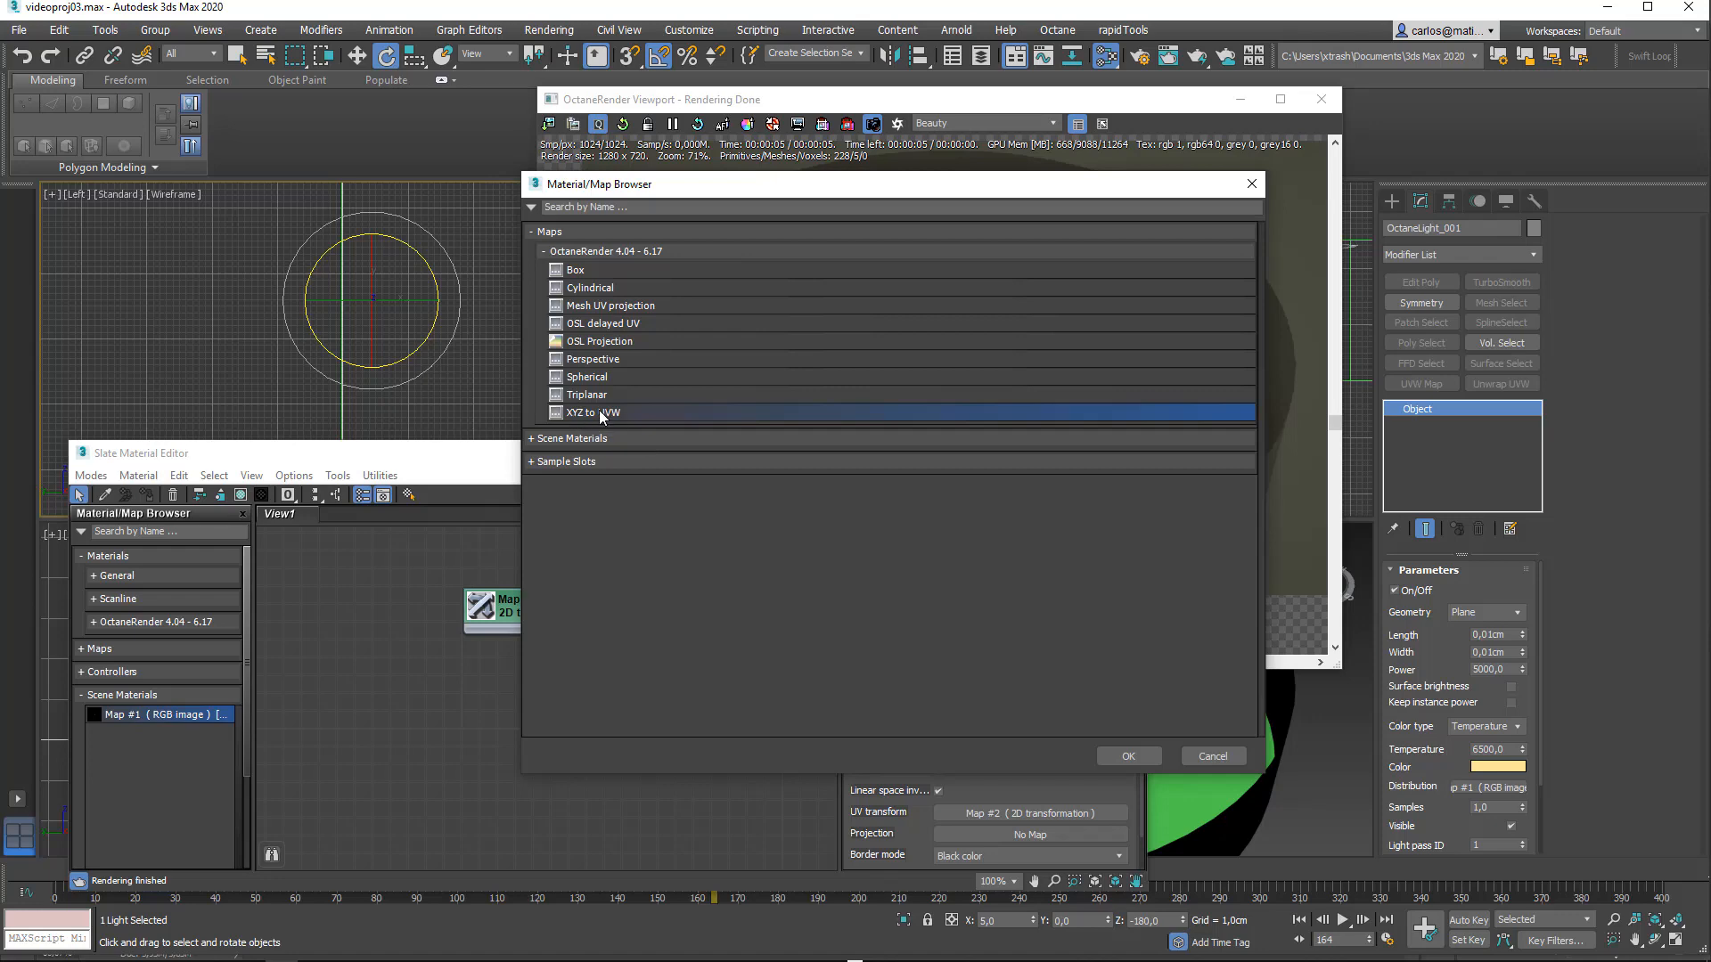
{"action": "double_click", "coordinate": [601, 410]}
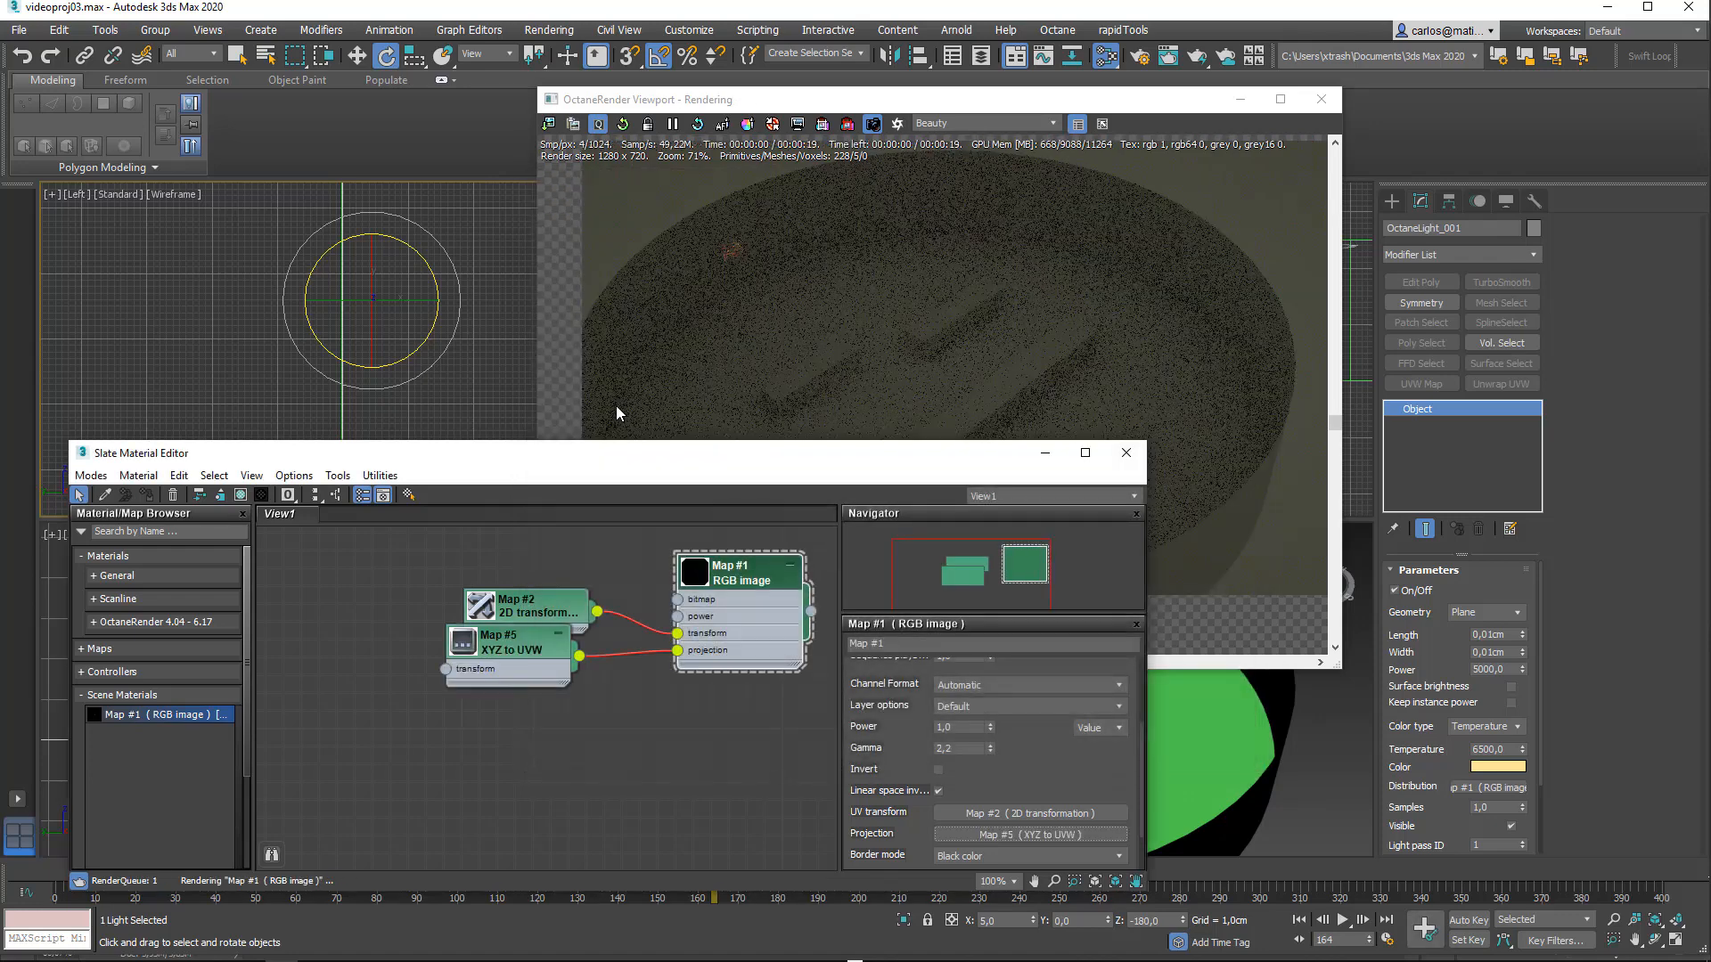
{"action": "left_click_drag", "start_coordinate": [497, 652], "coordinate": [499, 706]}
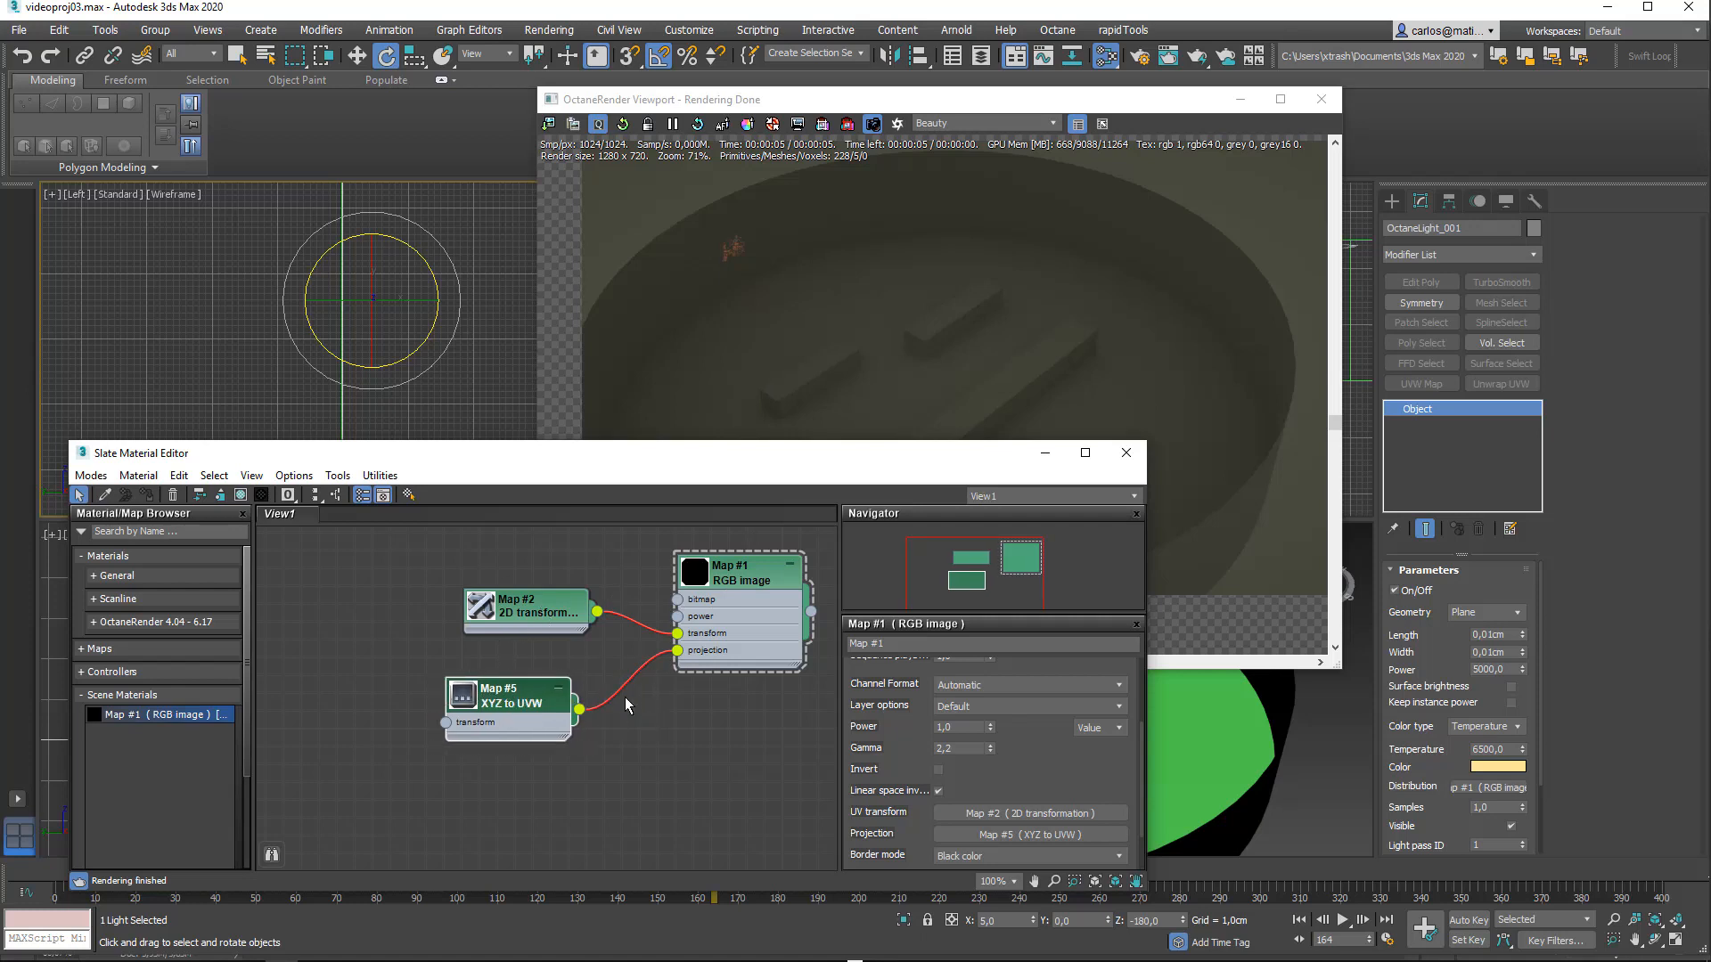
Step: Keep the XYZ to UVW map's coordinate space at Object space and assign a 3D transformation as its XYZ transformation
{"action": "left_click", "coordinate": [516, 705]}
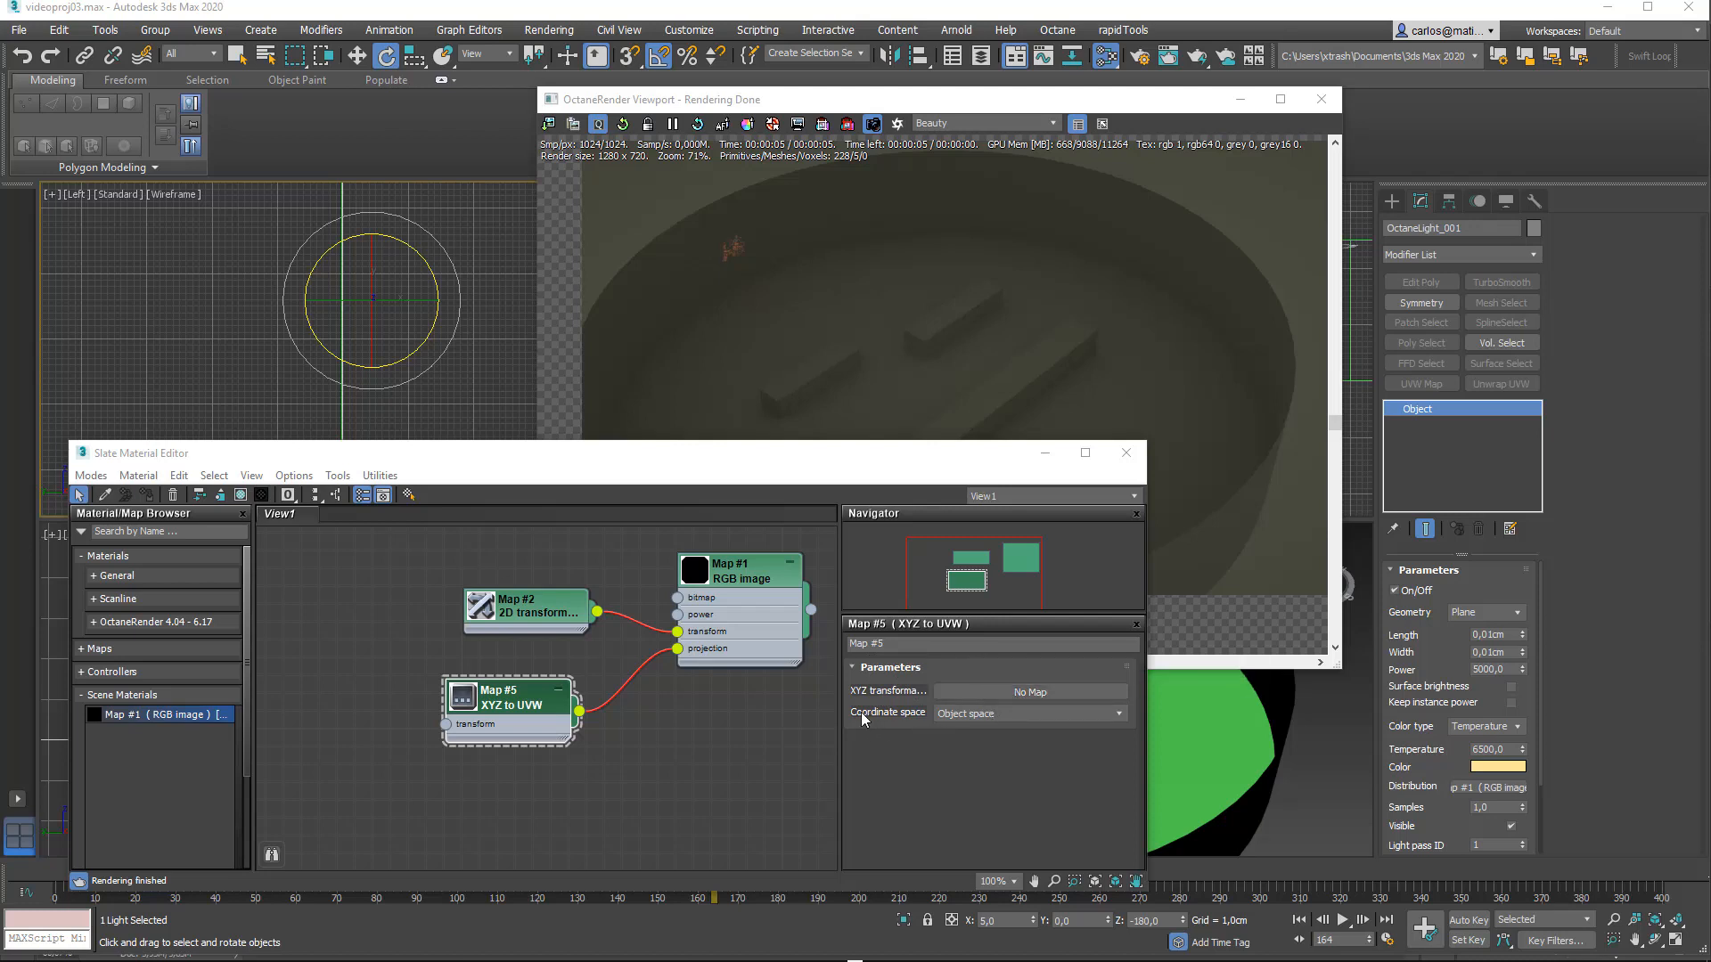
{"action": "left_click", "coordinate": [954, 717]}
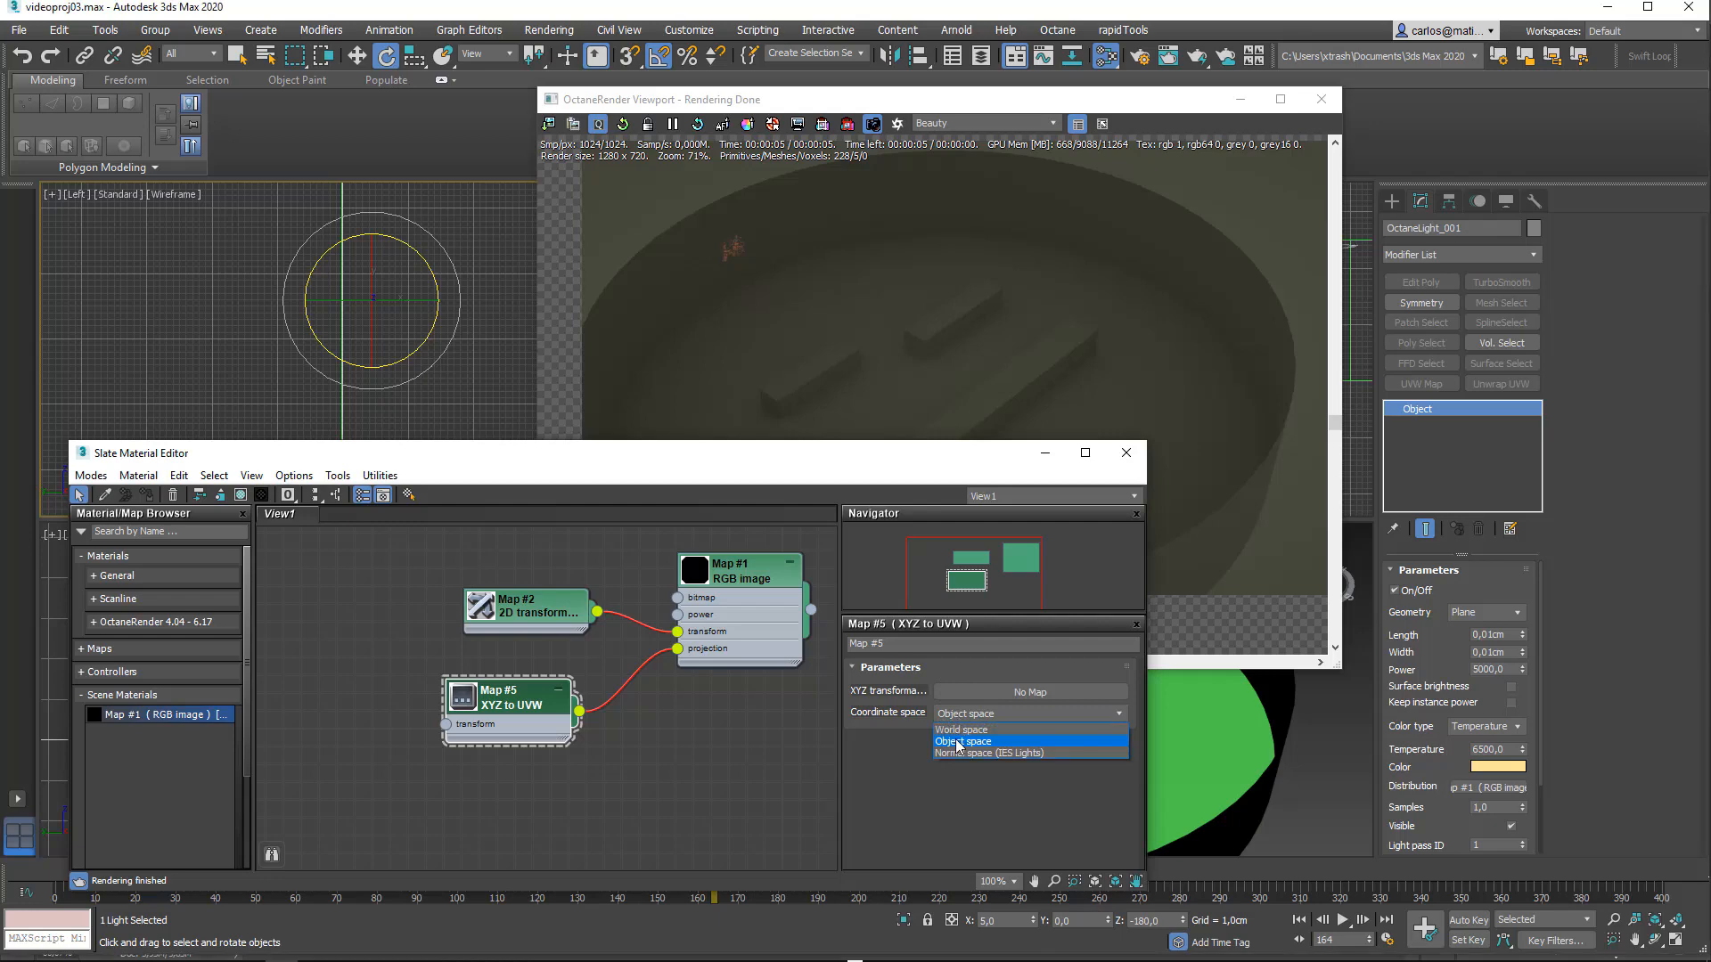
{"action": "left_click", "coordinate": [955, 745]}
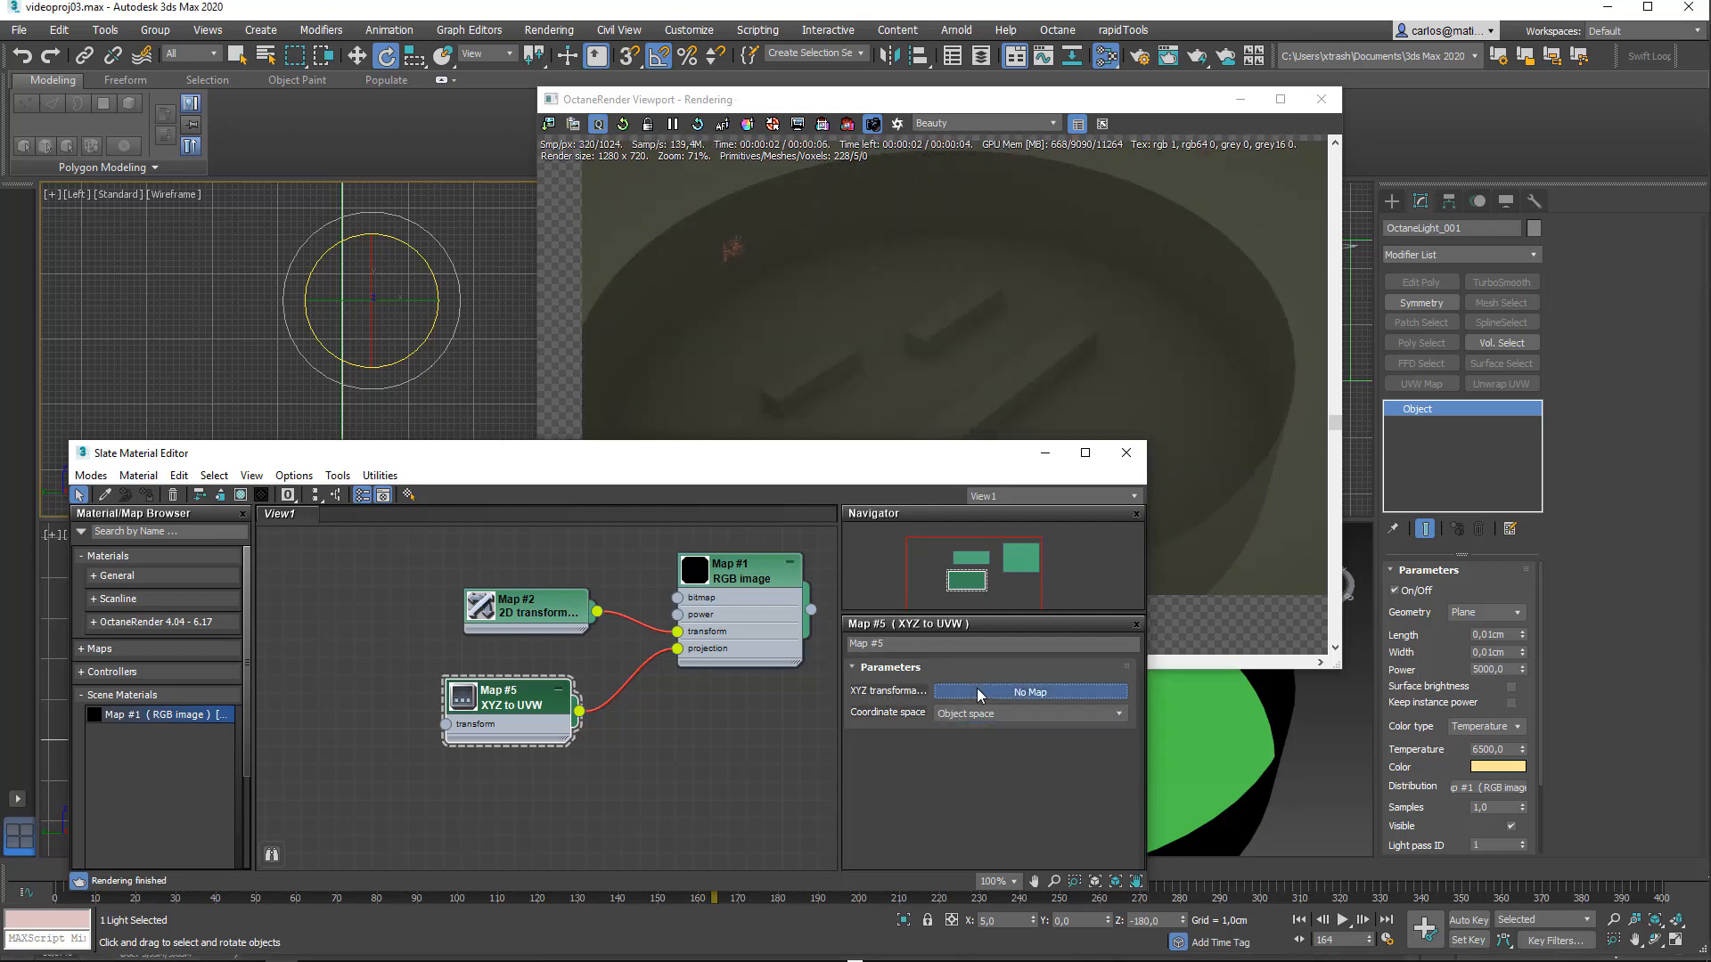
{"action": "left_click", "coordinate": [1009, 692]}
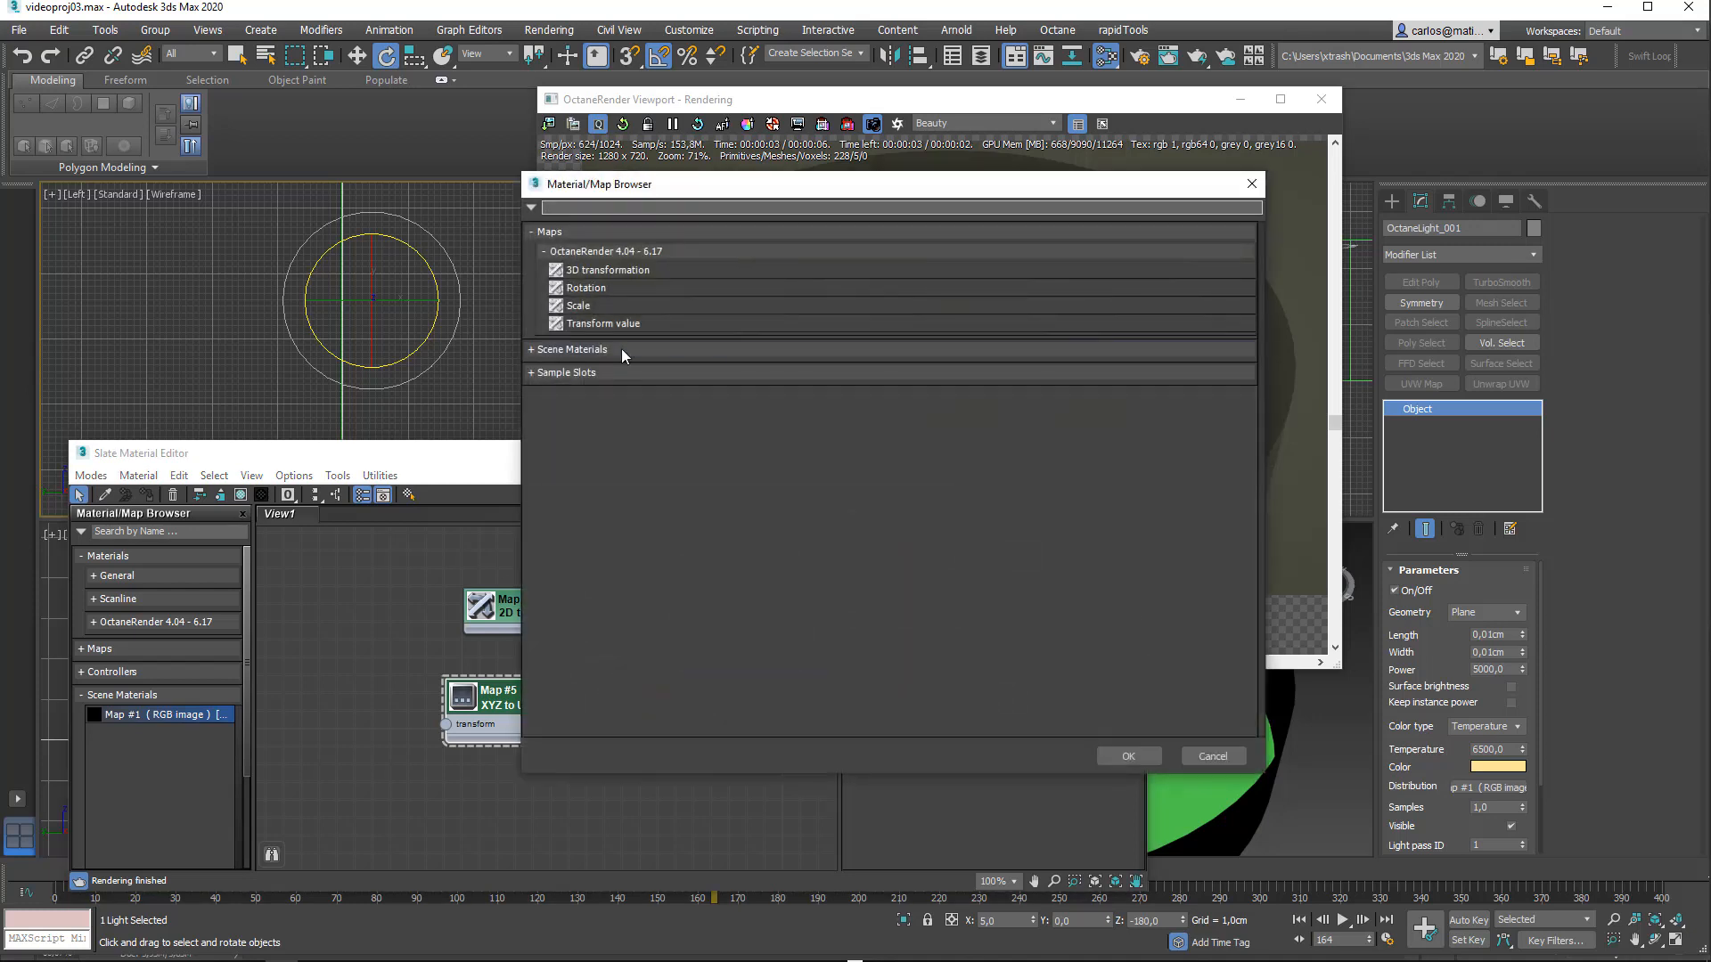
{"action": "left_click", "coordinate": [583, 270]}
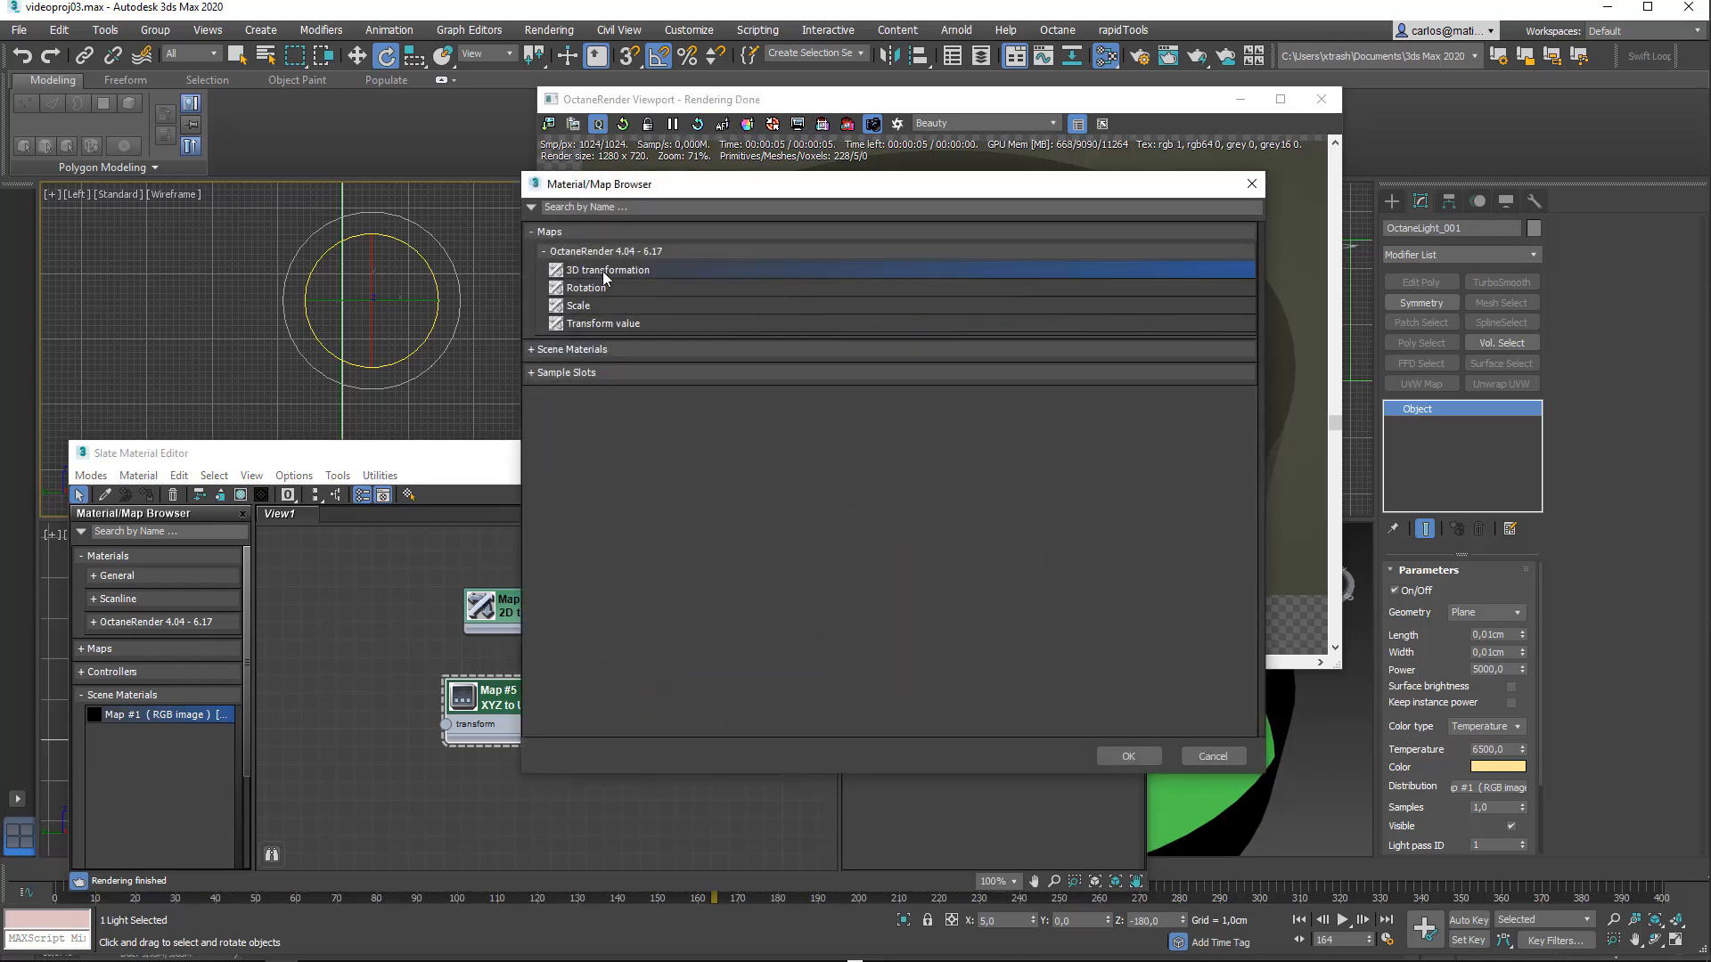
{"action": "double_click", "coordinate": [603, 271]}
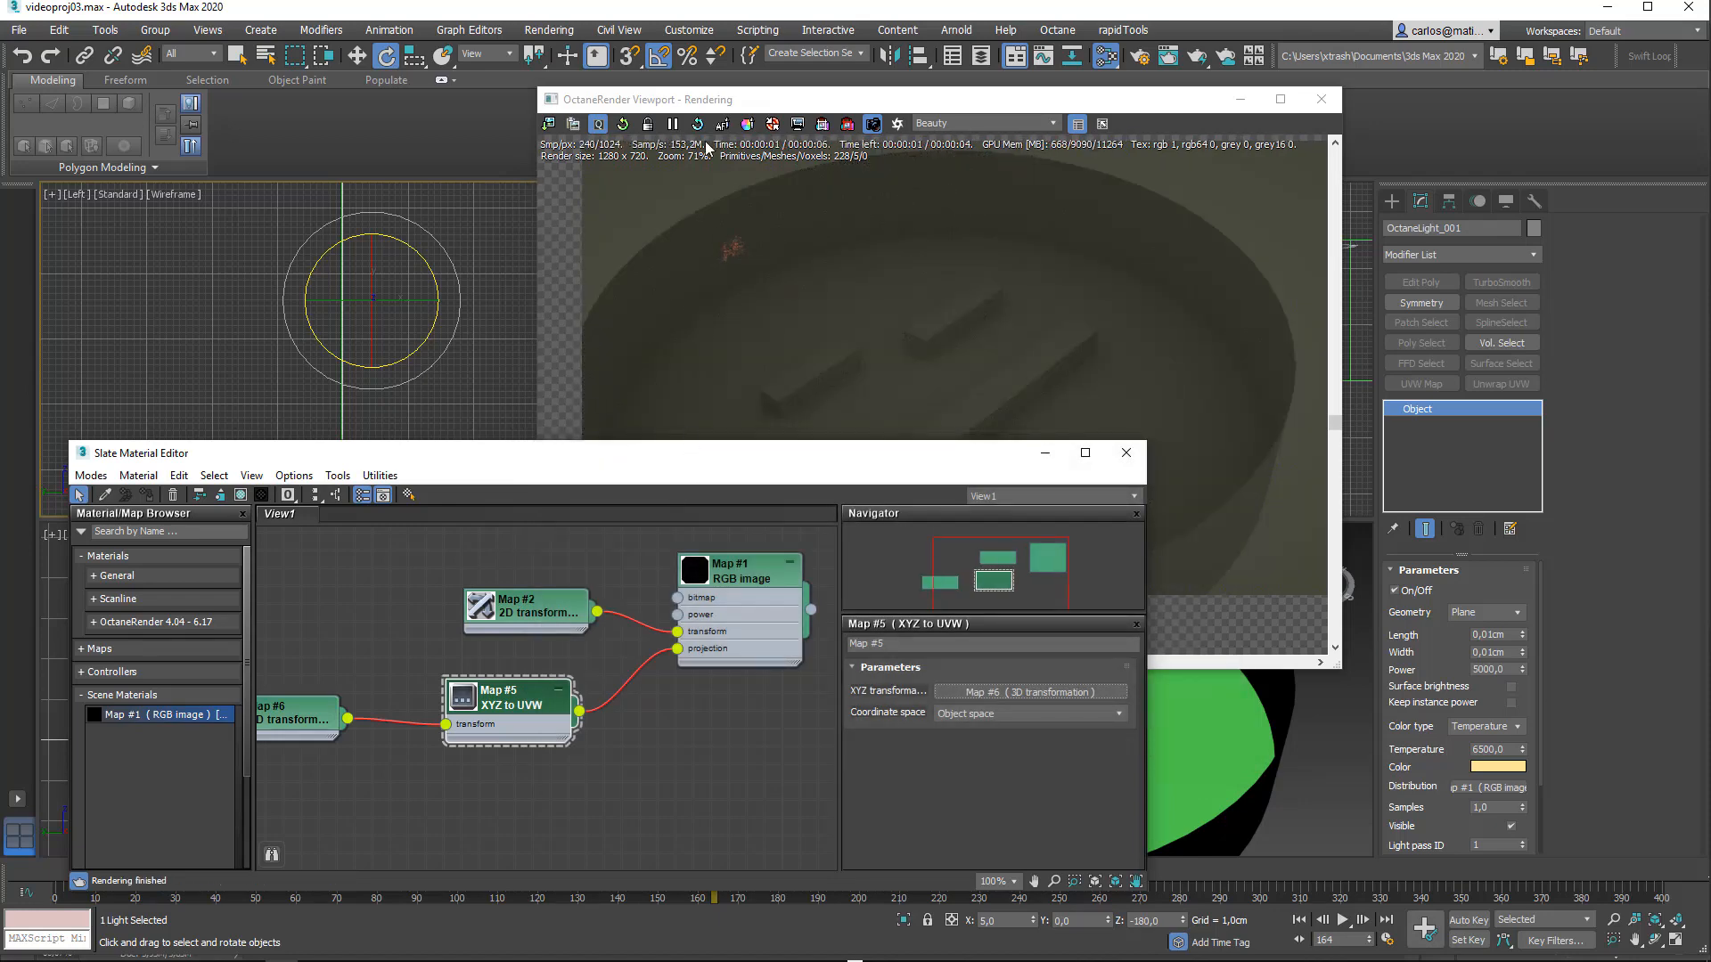
Step: Bring the Map #6 3D transformation node into view and set its first rotation value to -16,743
{"action": "left_click", "coordinate": [624, 147]}
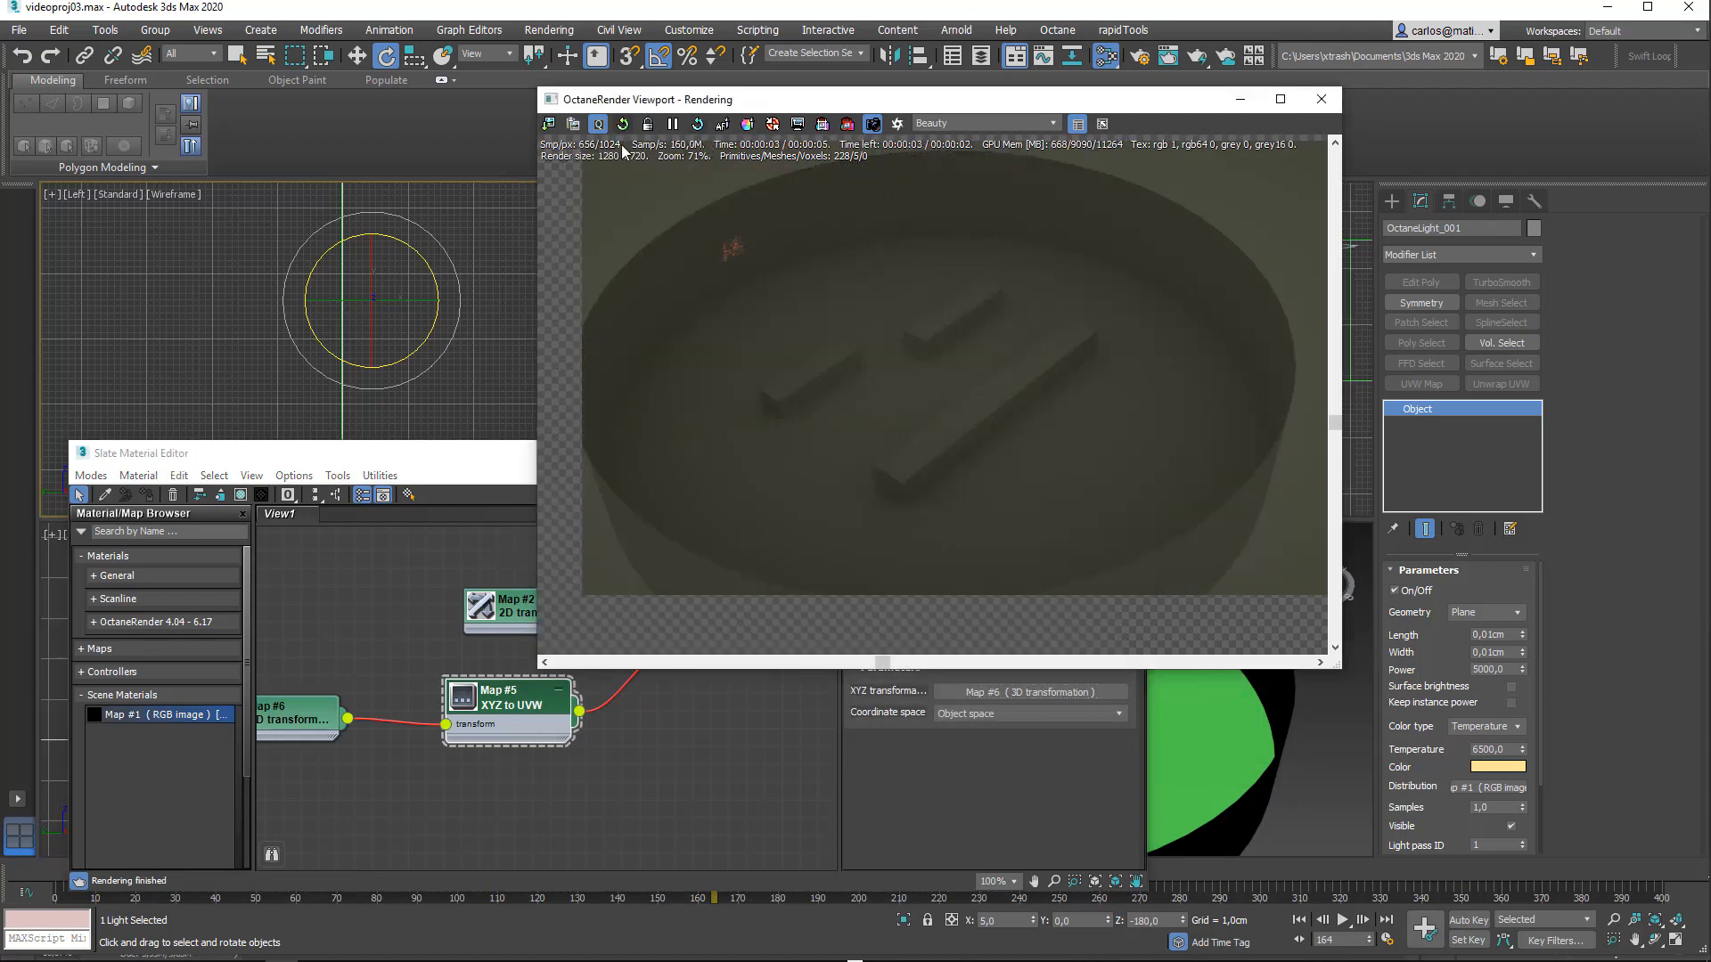
{"action": "left_click", "coordinate": [515, 464]}
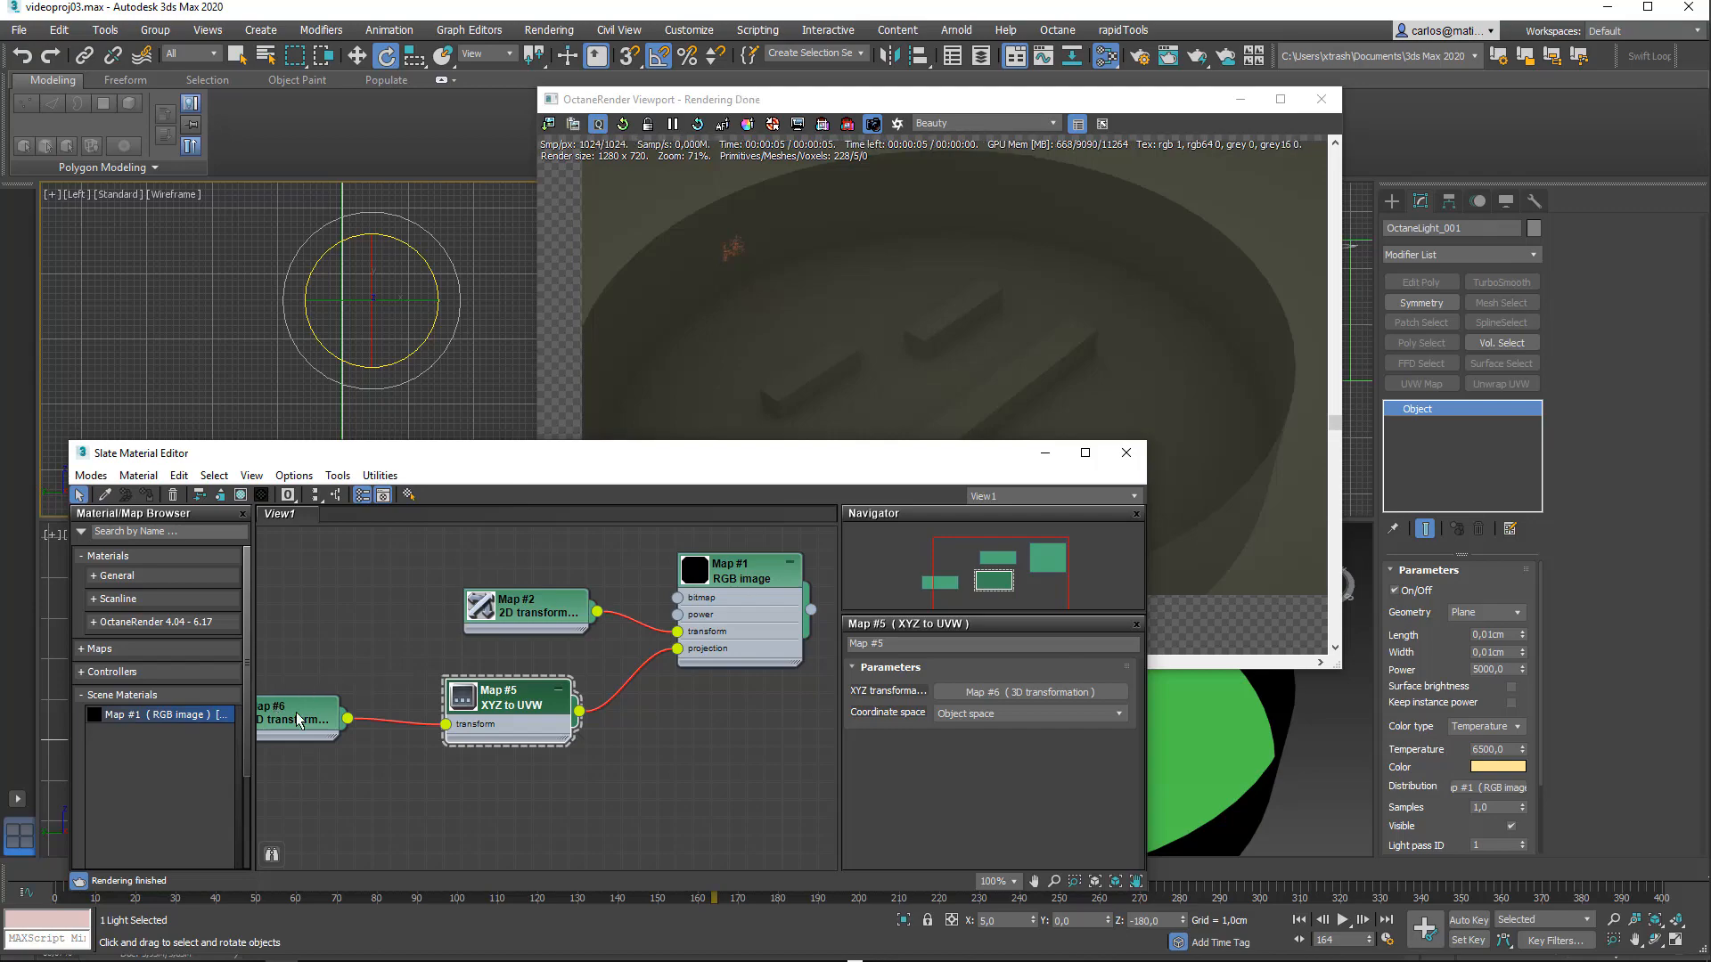
{"action": "left_click_drag", "start_coordinate": [296, 712], "coordinate": [328, 719]}
{"action": "left_click", "coordinate": [328, 718]}
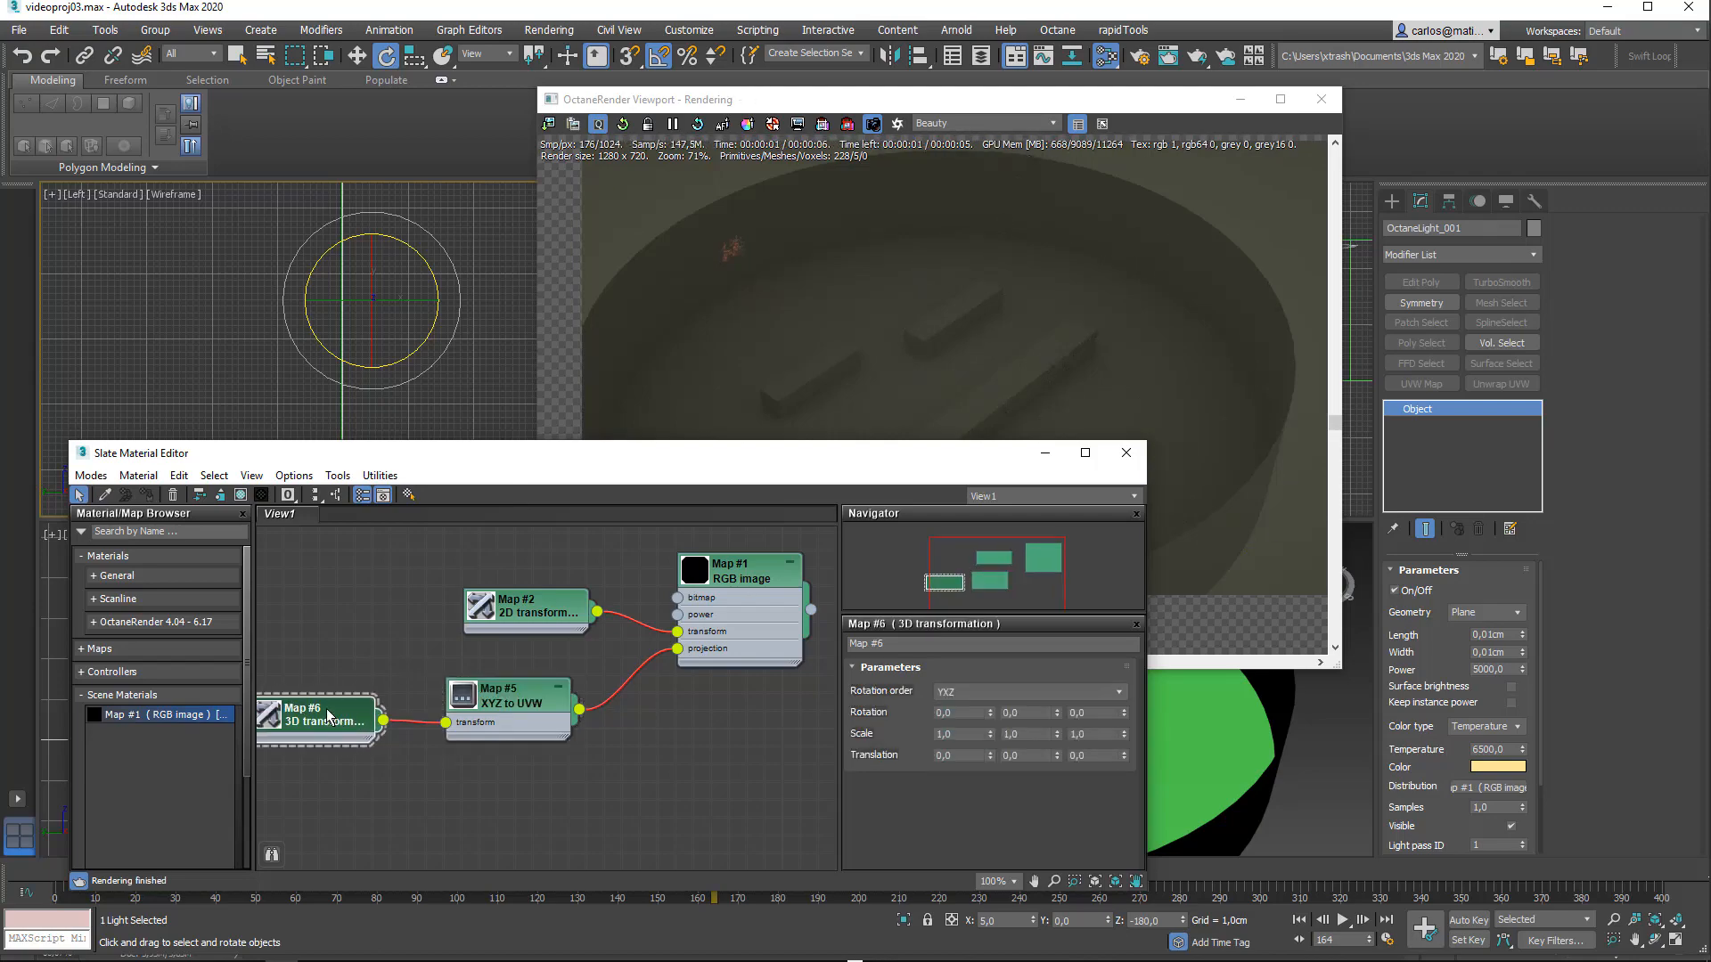
{"action": "left_click_drag", "start_coordinate": [989, 713], "coordinate": [884, 62]}
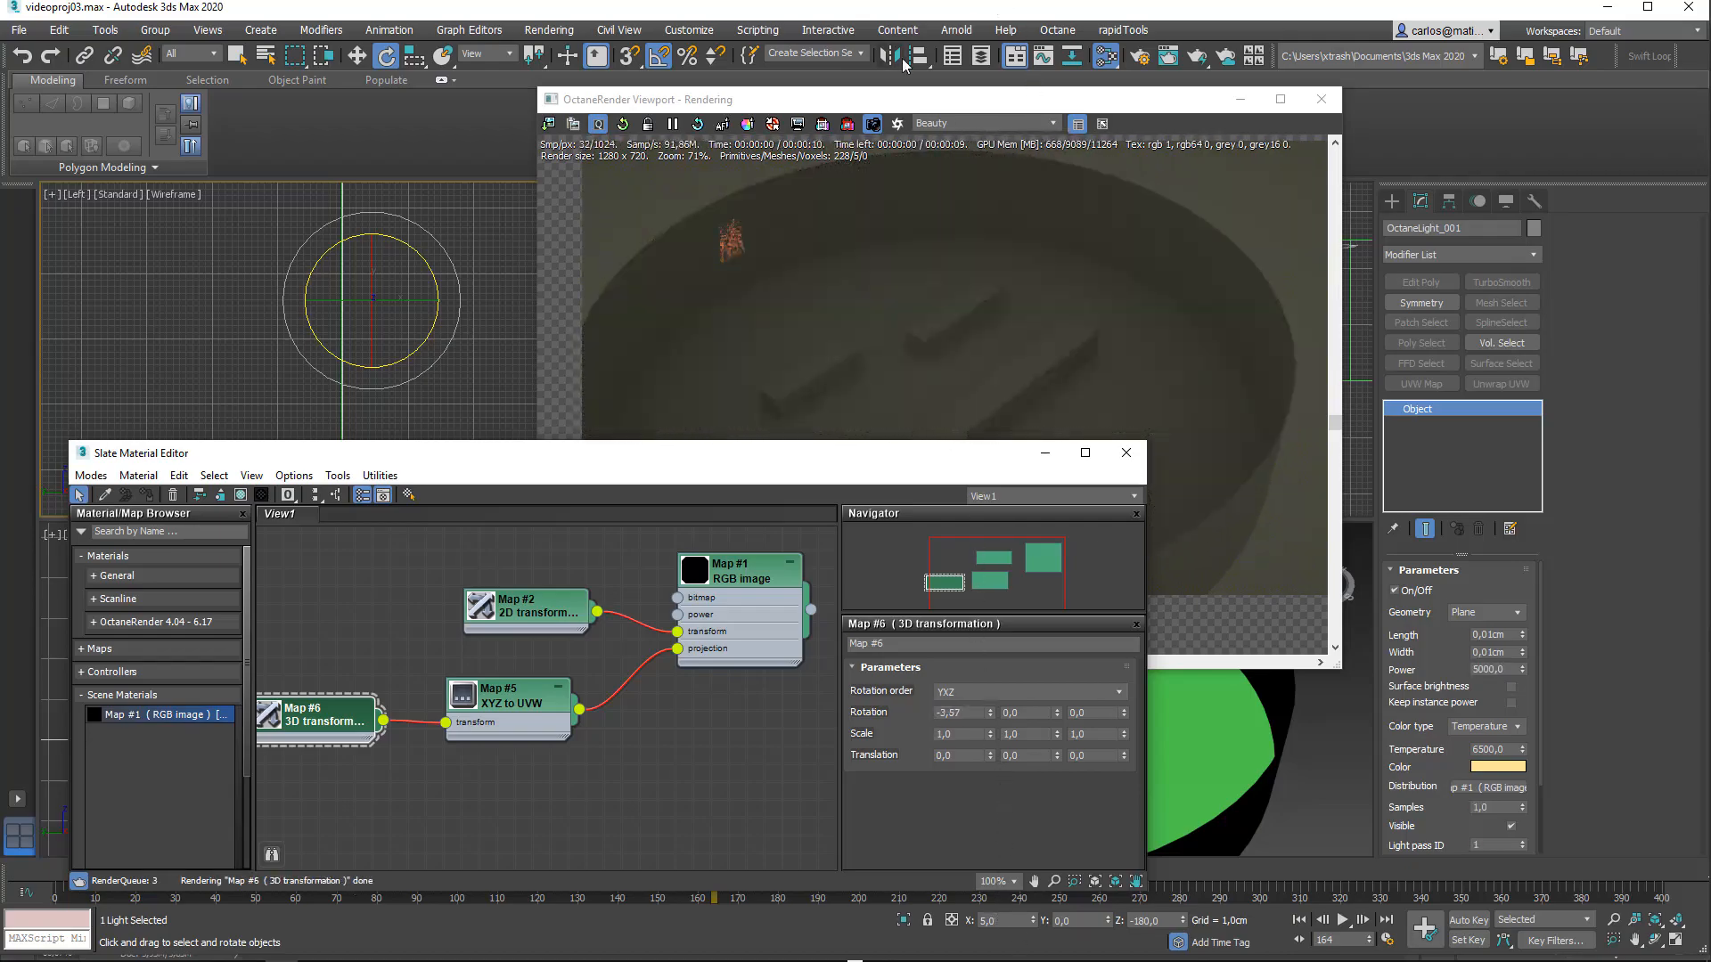
{"action": "left_click_drag", "start_coordinate": [989, 713], "coordinate": [1023, 87]}
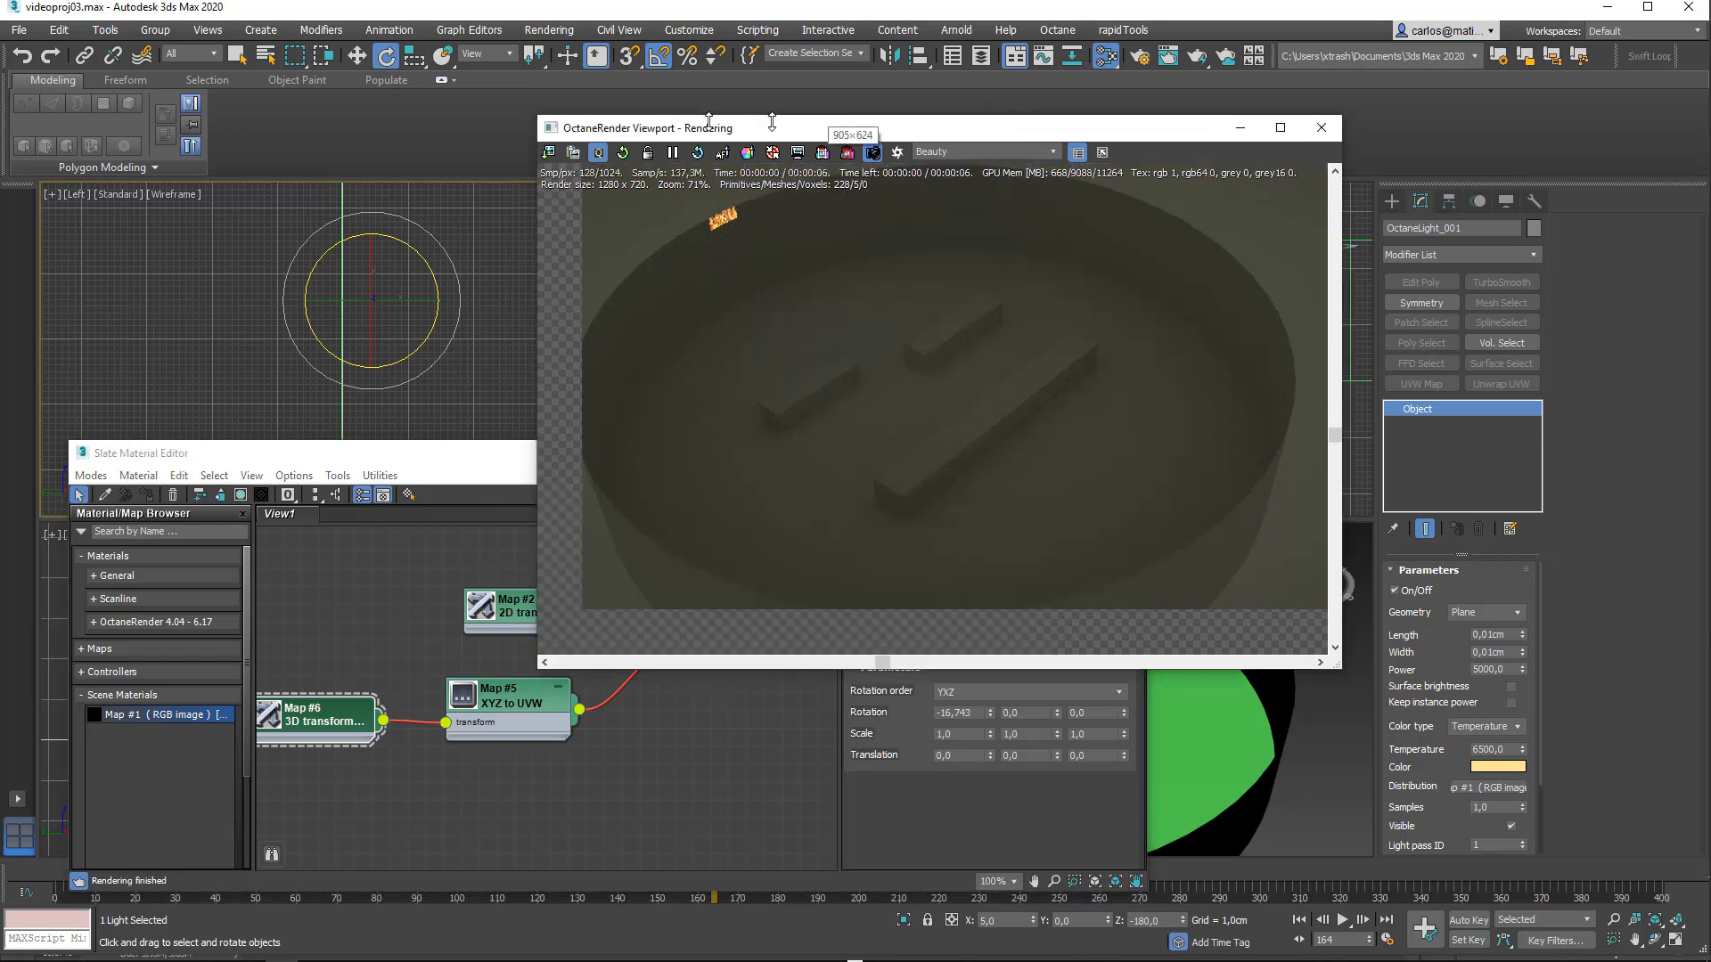
Step: Move the render window aside to uncover the Front view and set the Octane light's X rotation to -90
{"action": "left_click_drag", "start_coordinate": [808, 100], "coordinate": [342, 106]}
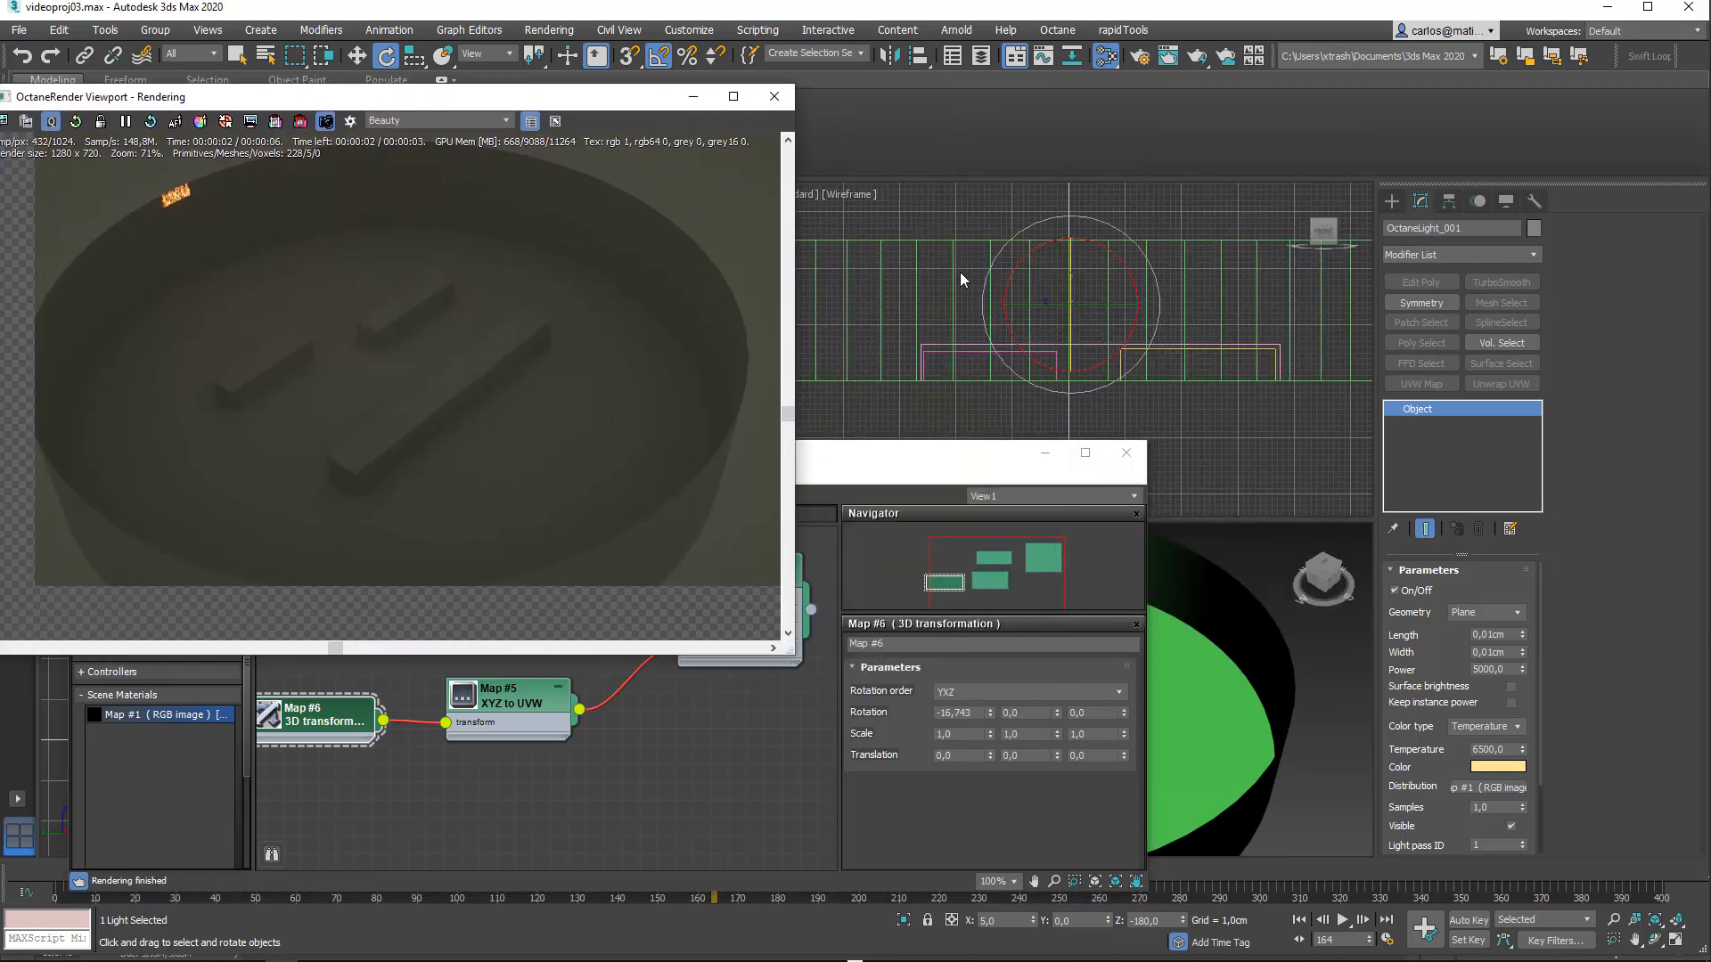
{"action": "left_click", "coordinate": [1083, 298]}
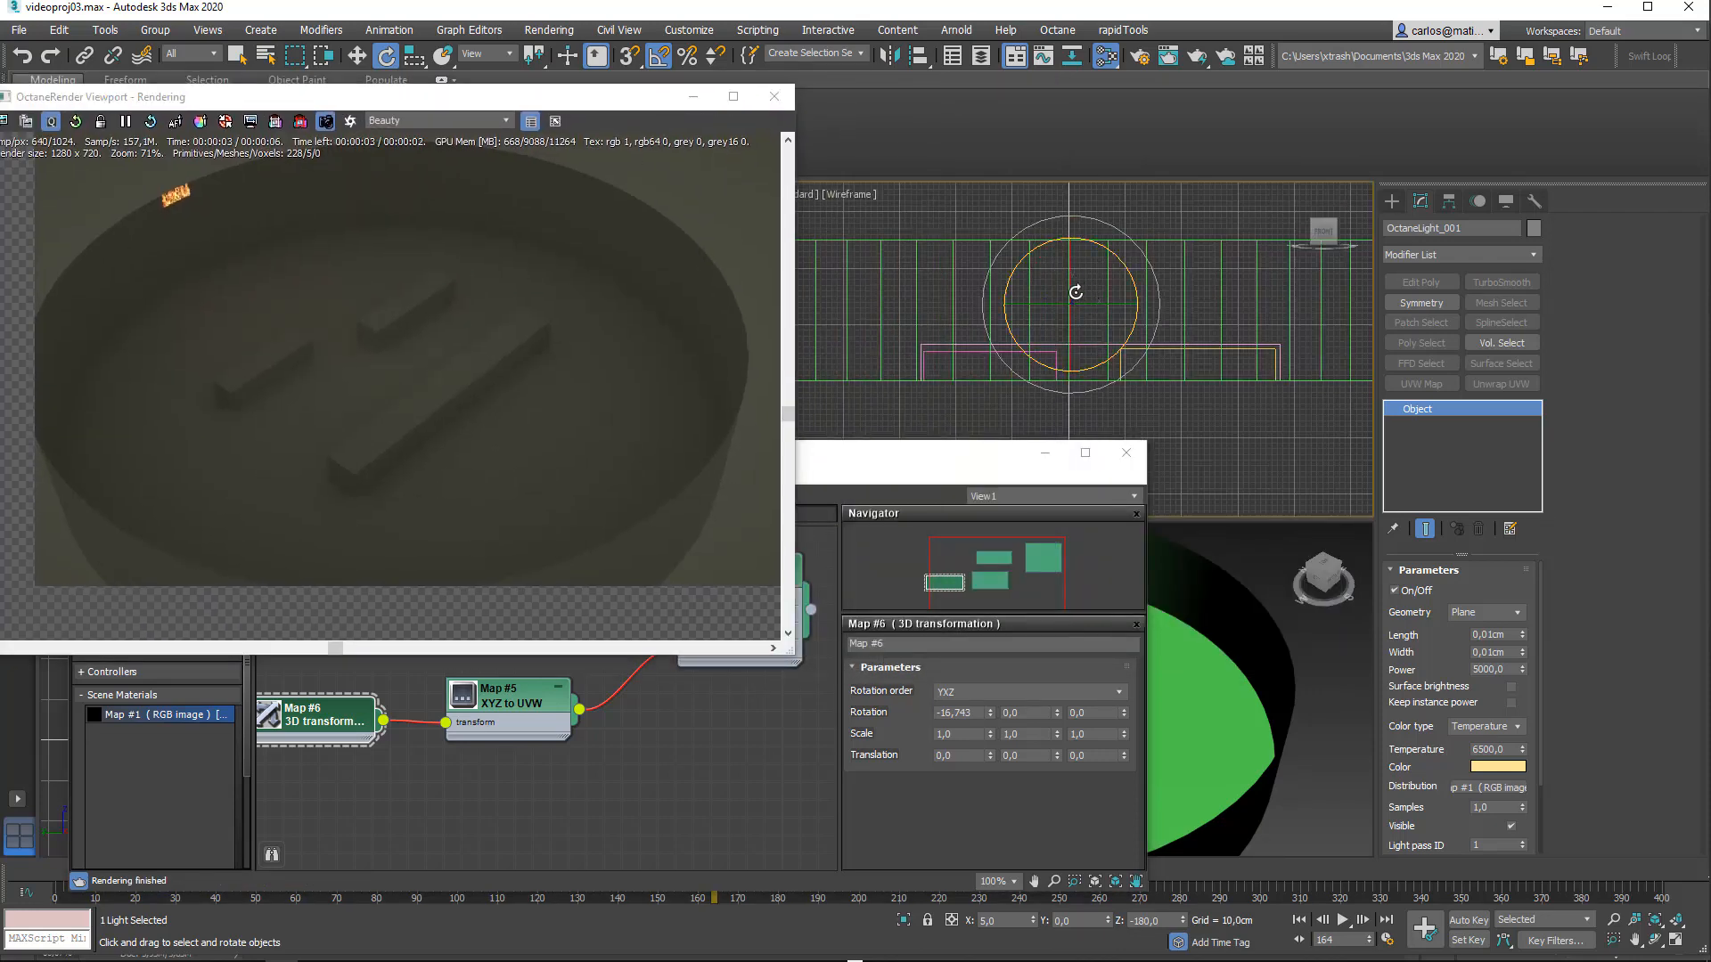
{"action": "key", "text": "w"}
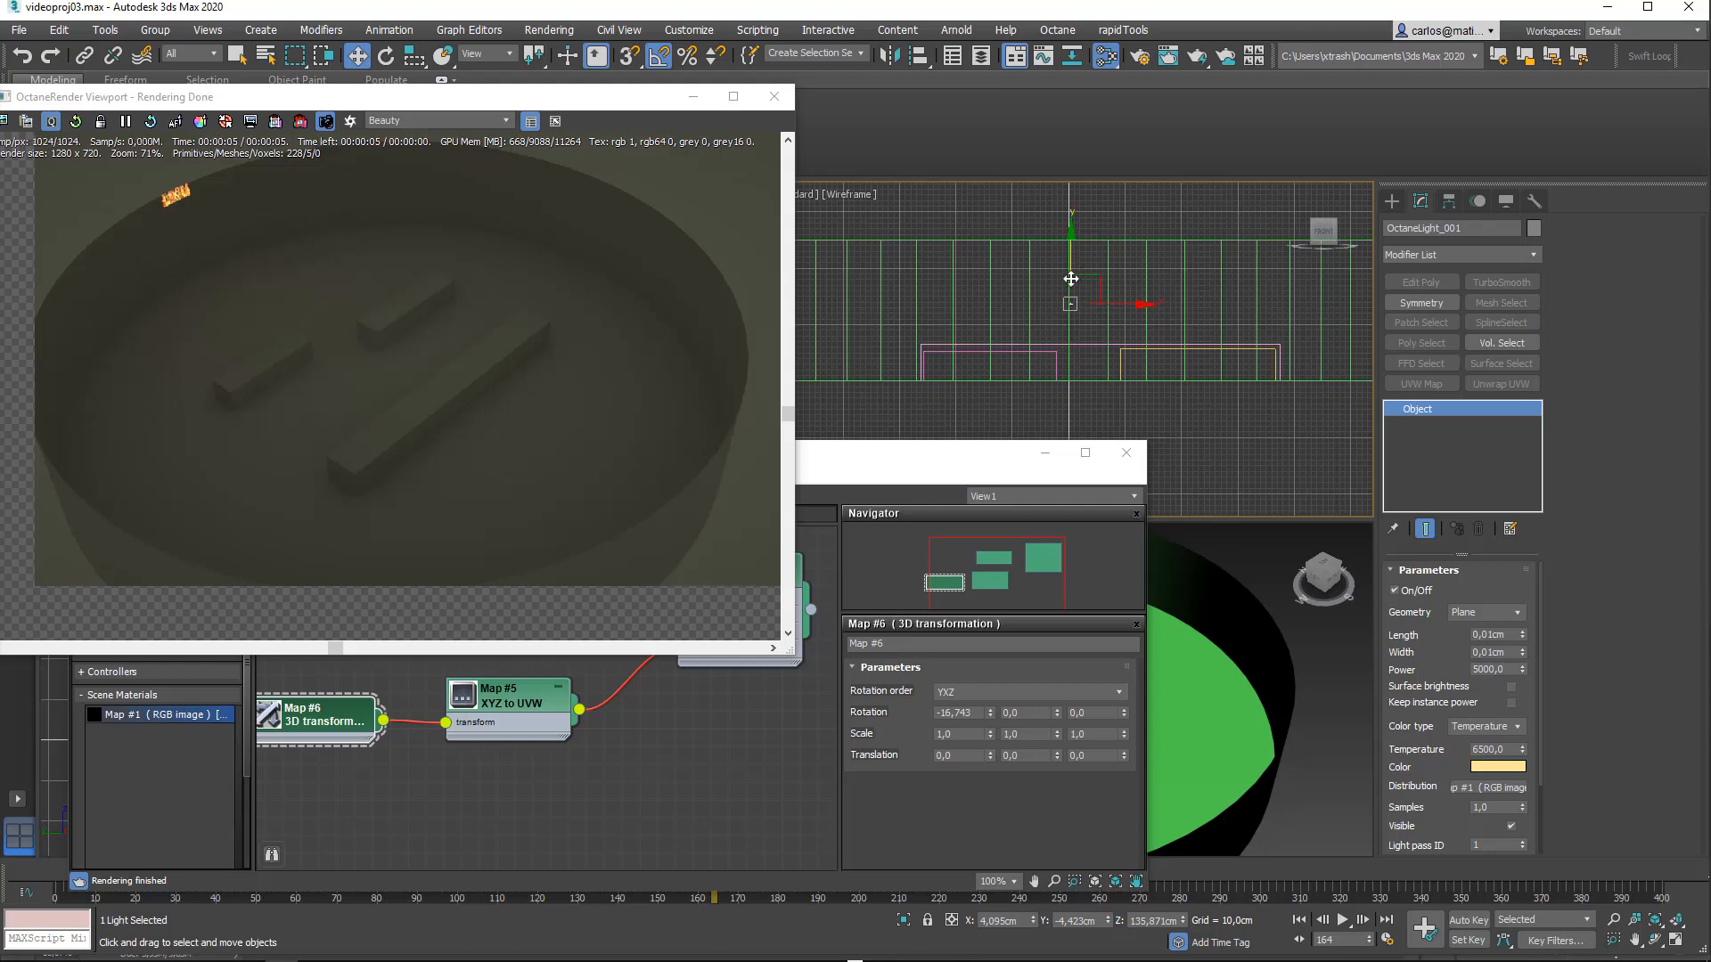
{"action": "scroll", "coordinate": [1073, 294], "scroll_direction": "up", "scroll_amount": 10}
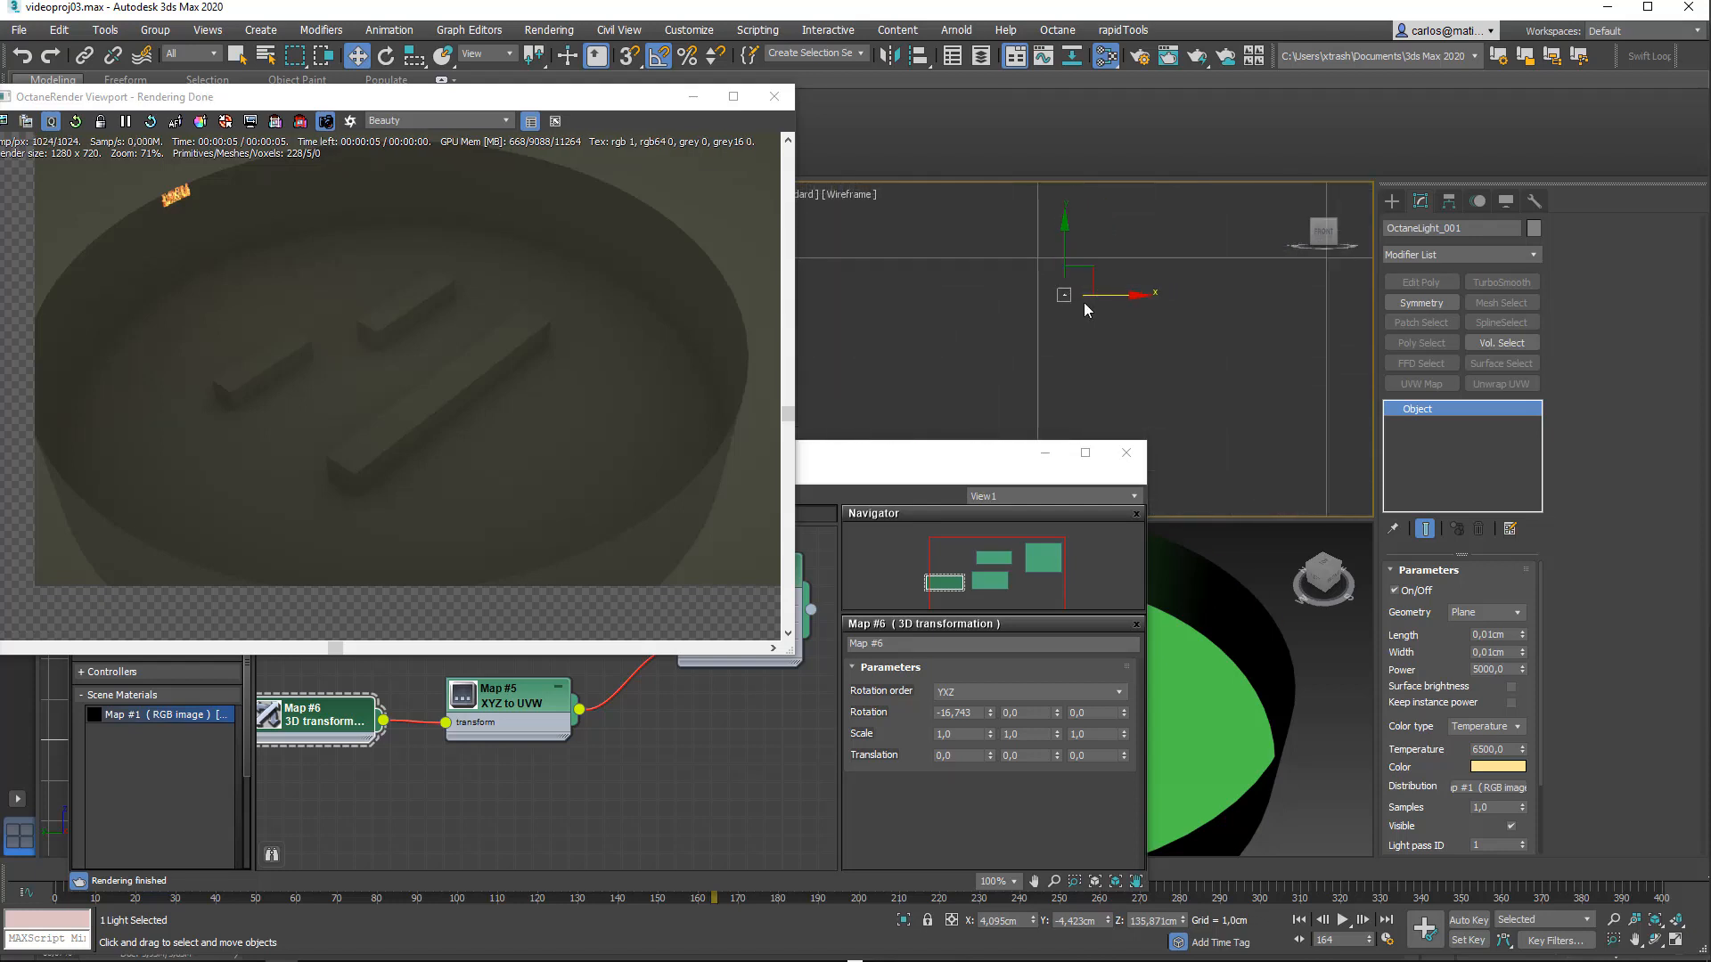
{"action": "scroll", "coordinate": [1078, 303], "scroll_direction": "up", "scroll_amount": 3}
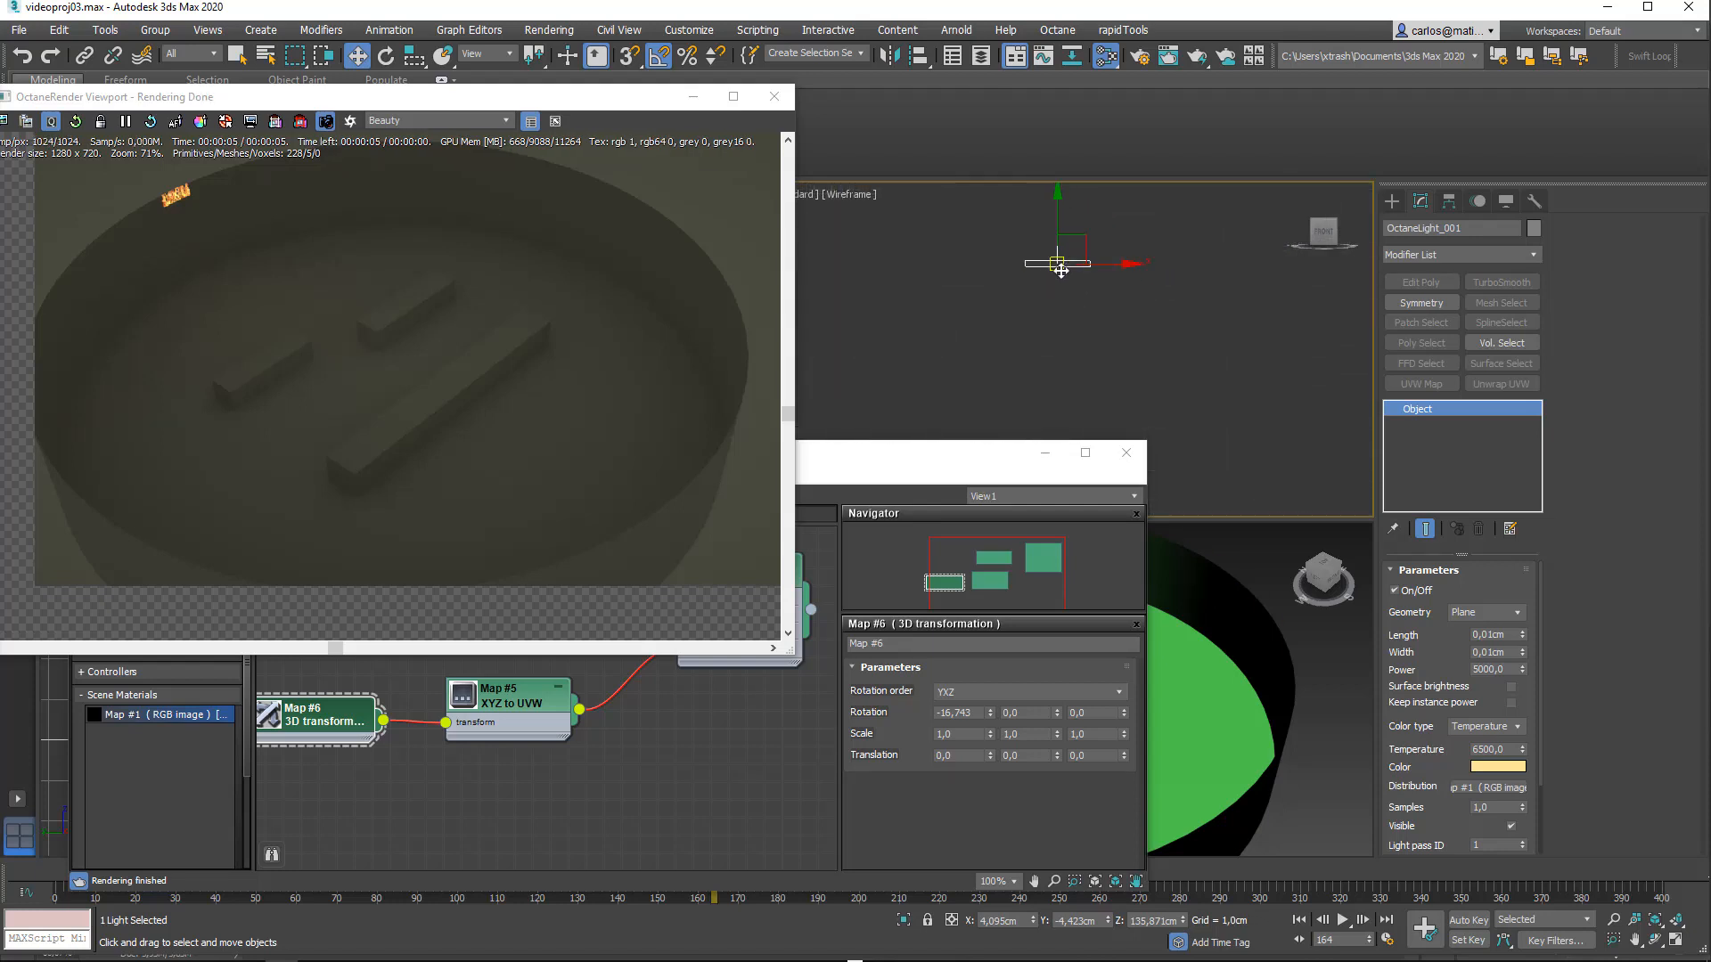
{"action": "scroll", "coordinate": [1059, 270], "scroll_direction": "down", "scroll_amount": 2}
{"action": "key", "text": "r"}
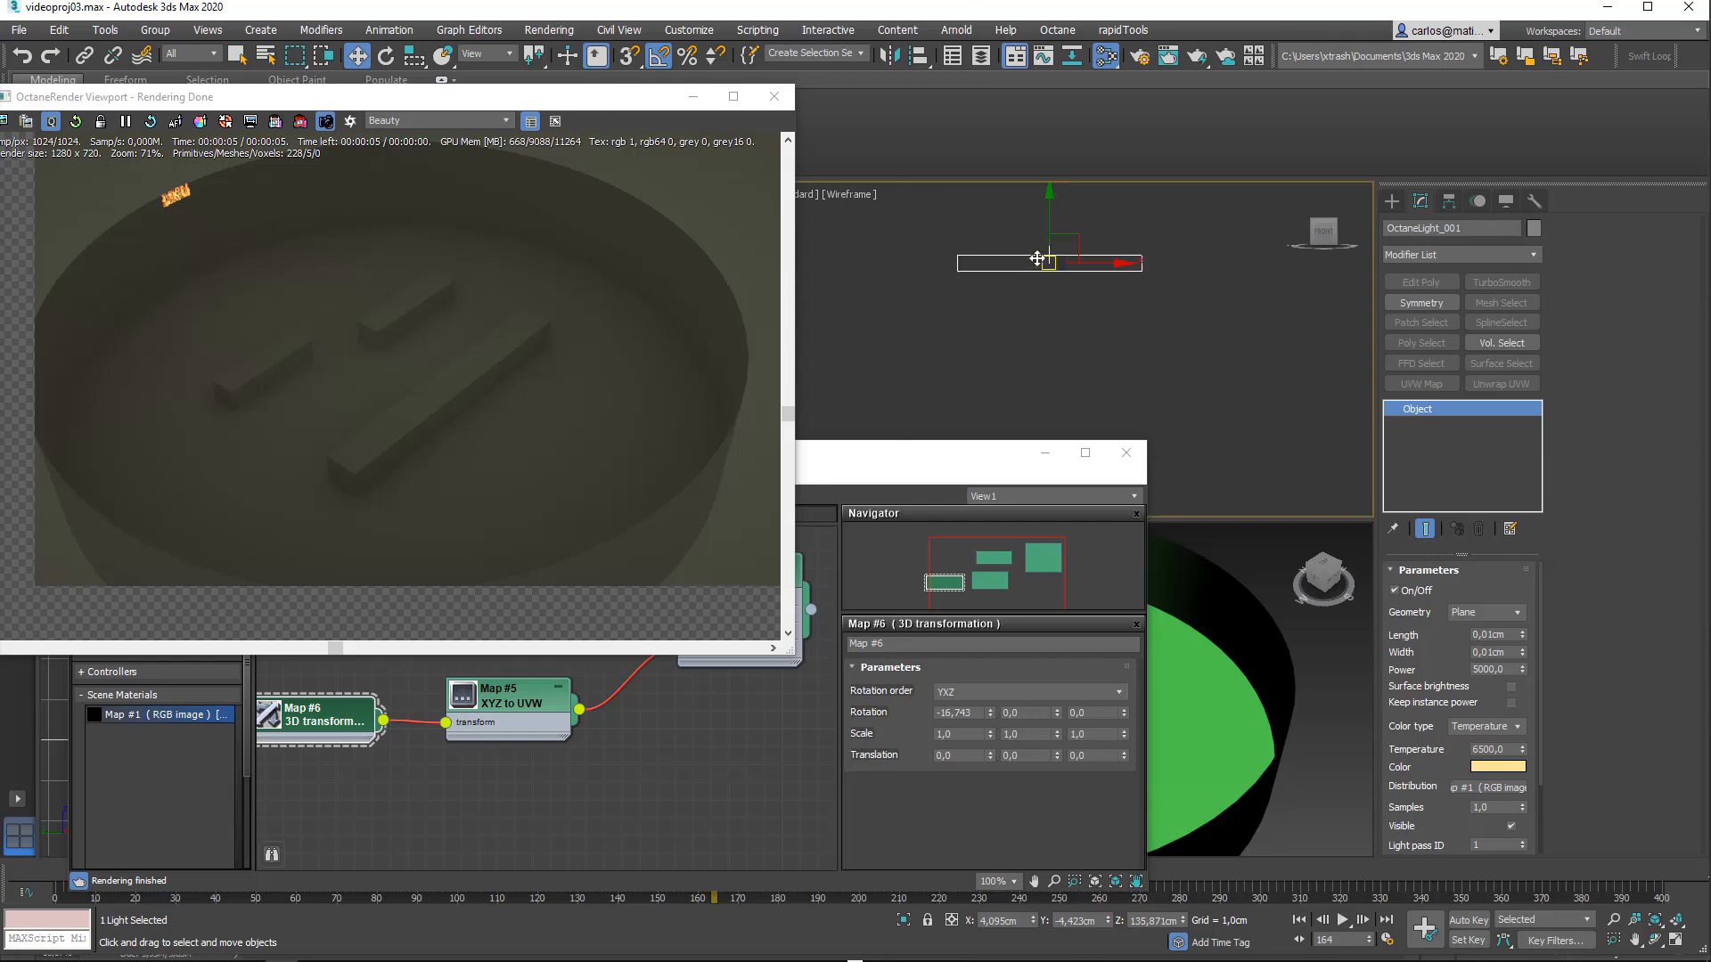
{"action": "key", "text": "e"}
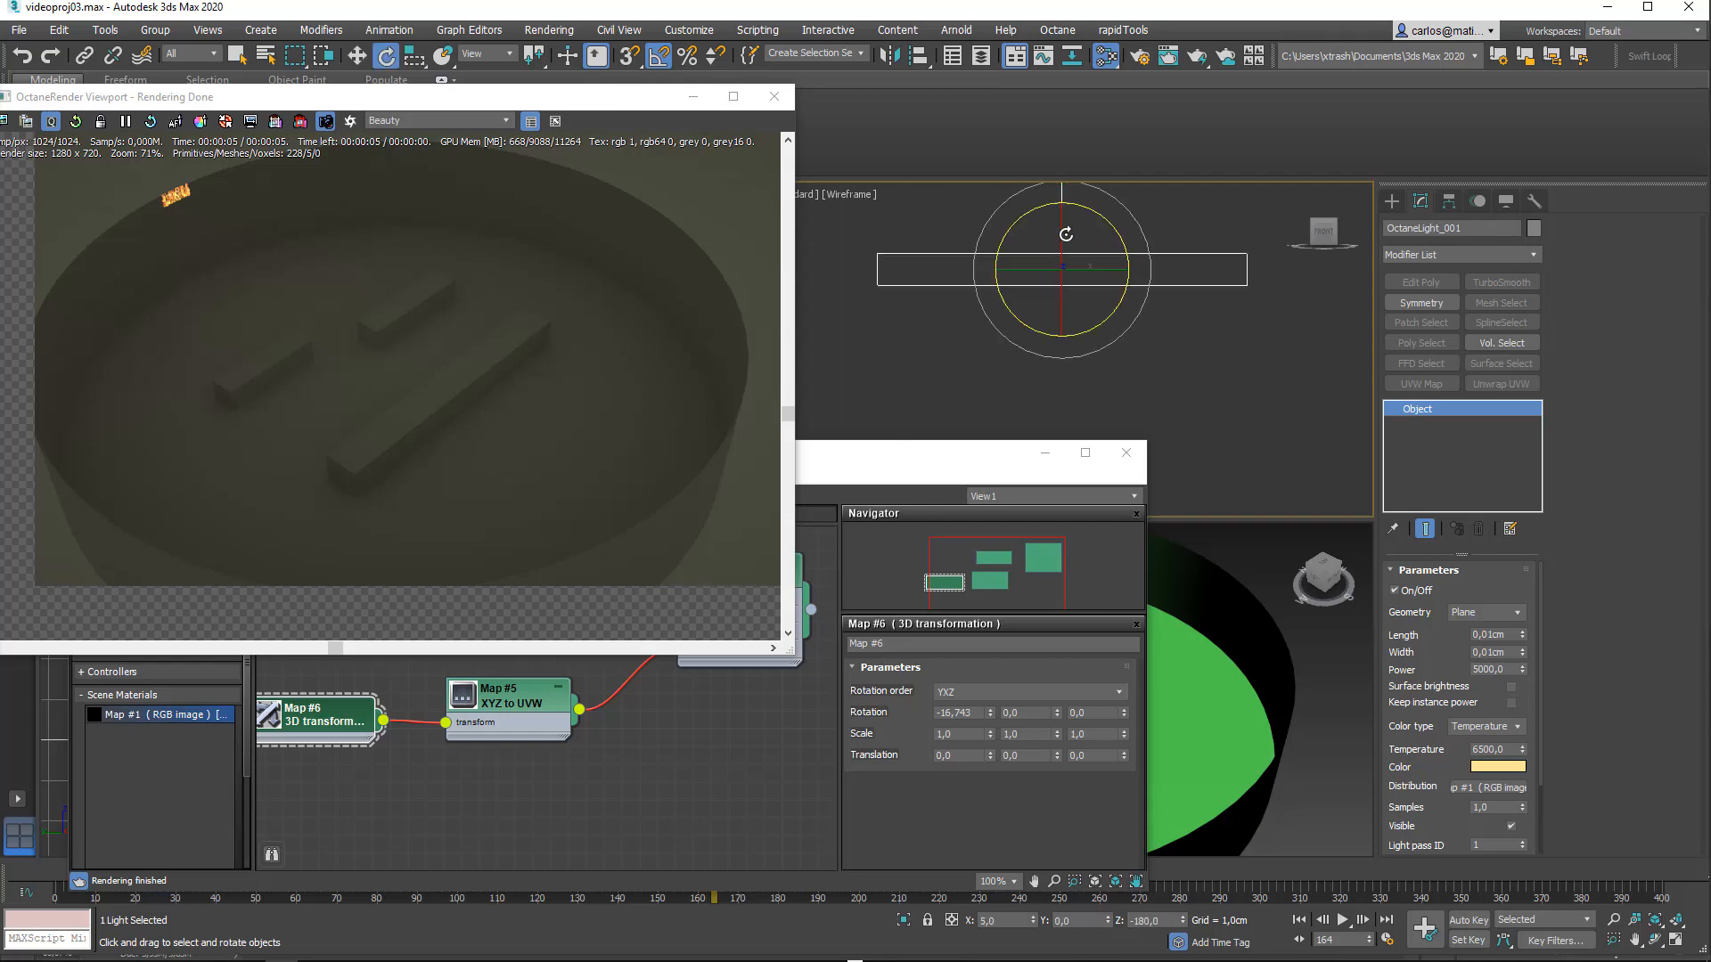
{"action": "left_click_drag", "start_coordinate": [1061, 199], "coordinate": [1063, 294]}
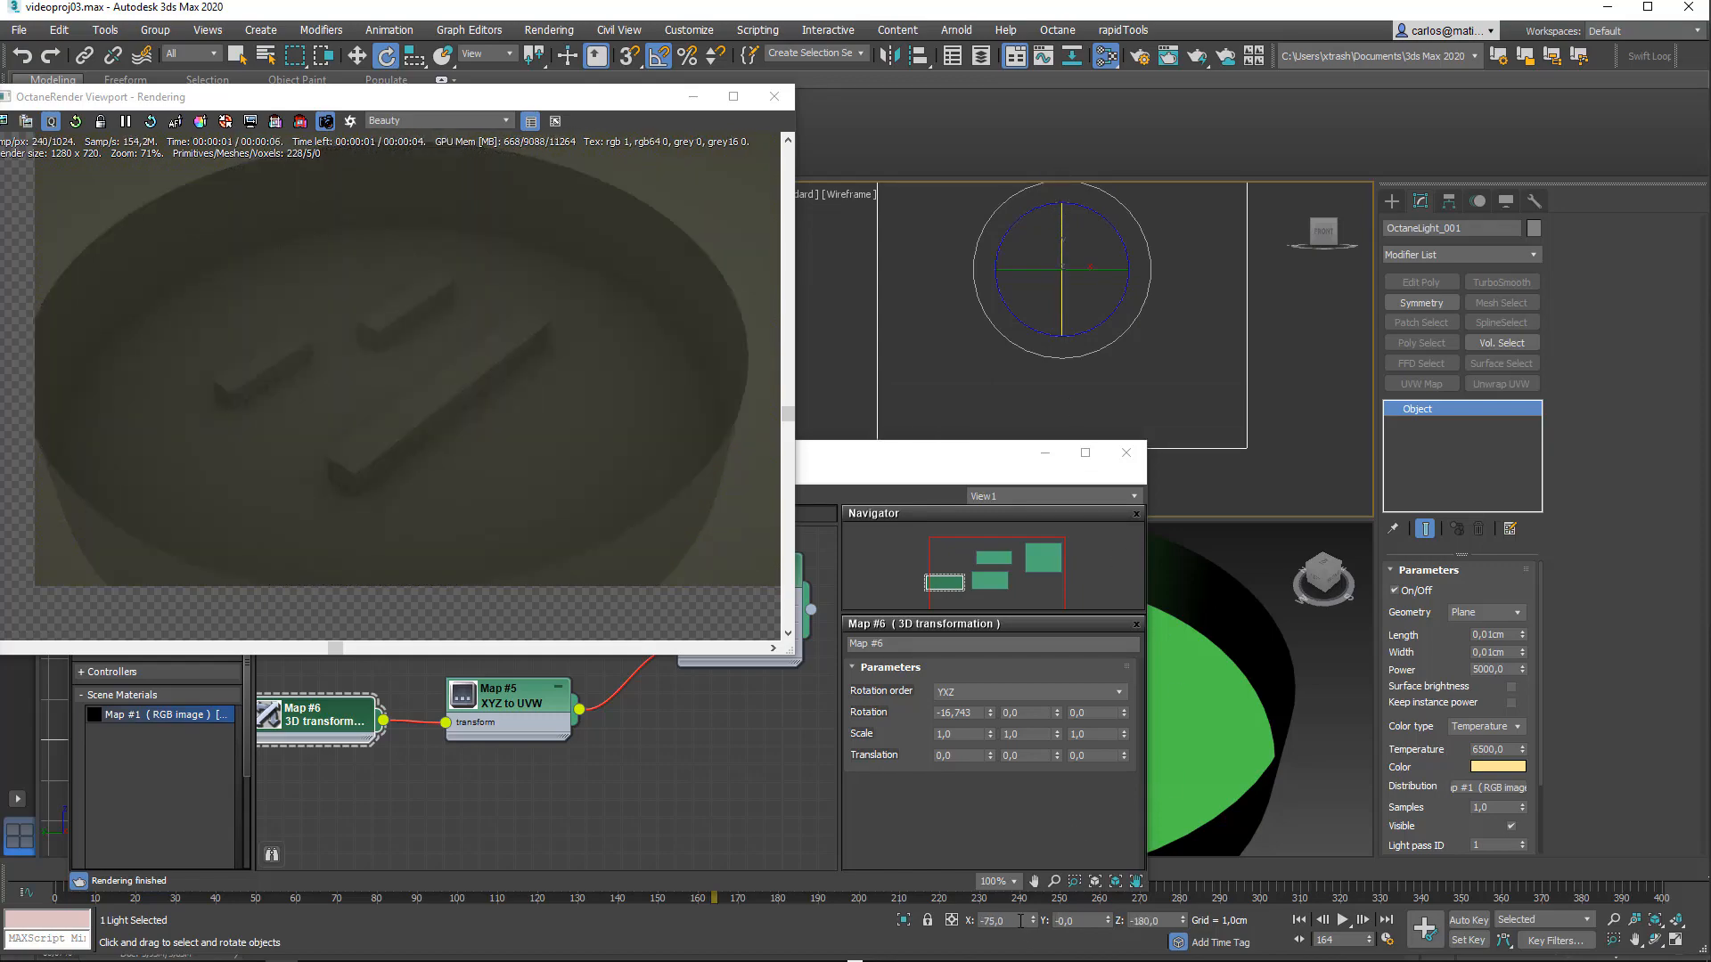
{"action": "left_click_drag", "start_coordinate": [1017, 921], "coordinate": [928, 922]}
{"action": "type", "text": "-90"}
{"action": "key", "text": "Return"}
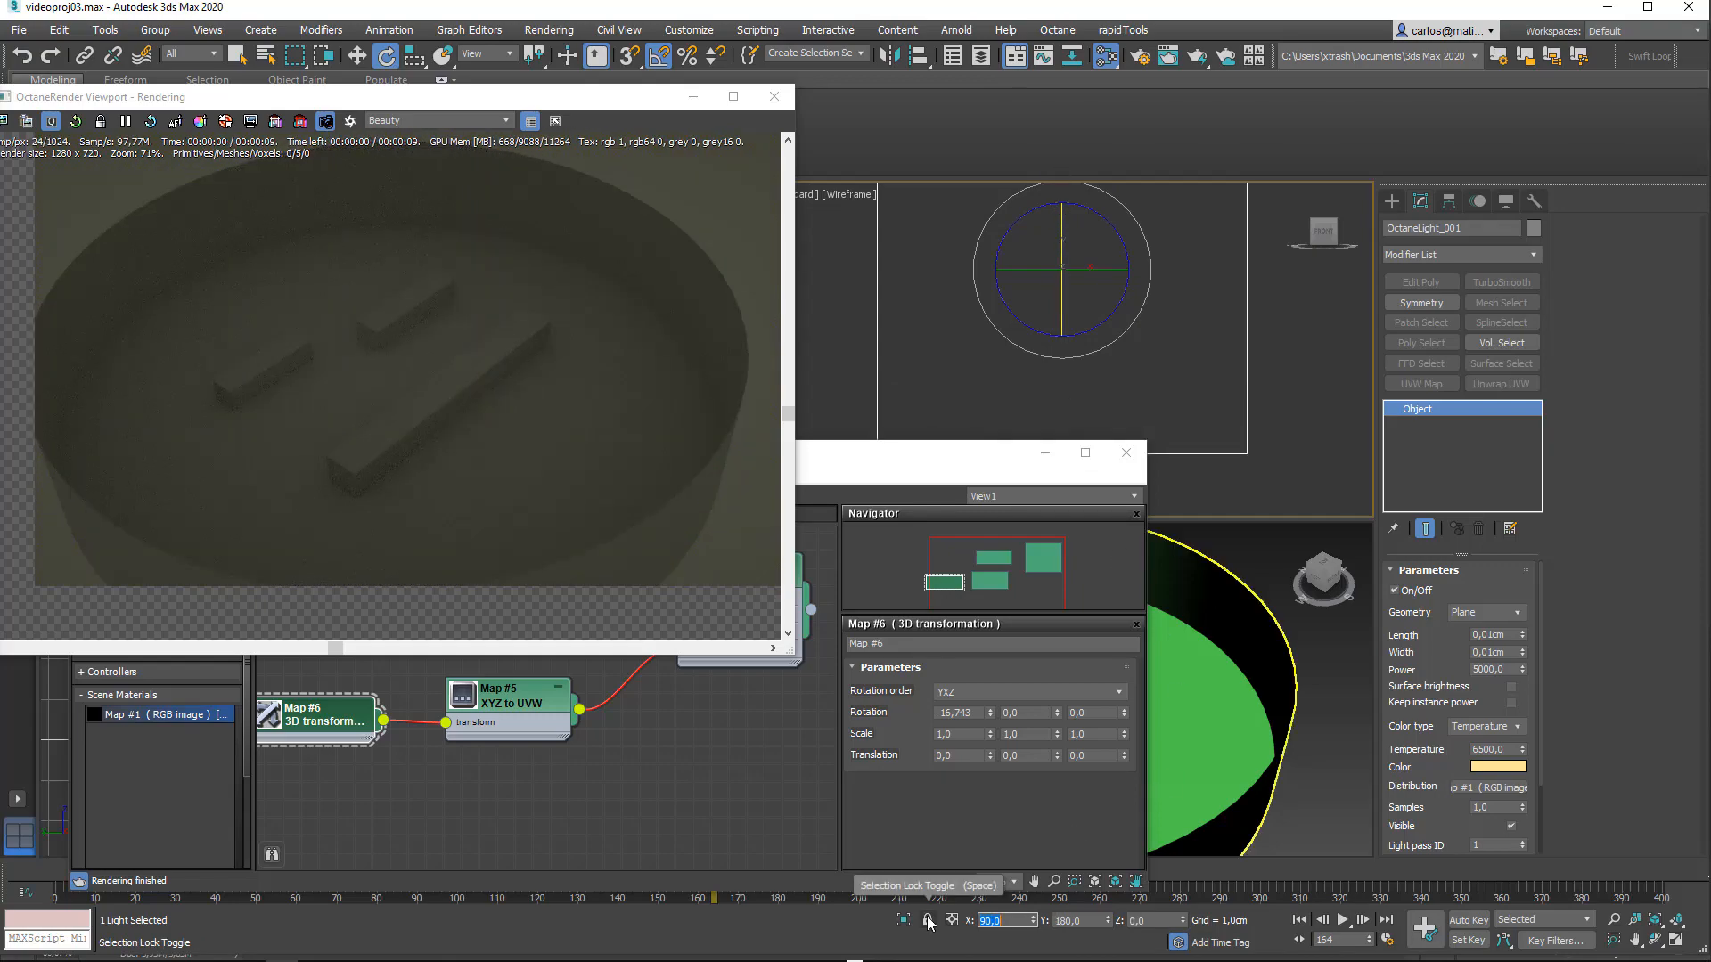
Step: Rotate the Octane light in the Front view until its X, Y and Z rotations are all 0
{"action": "scroll", "coordinate": [1084, 324], "scroll_direction": "down", "scroll_amount": 5}
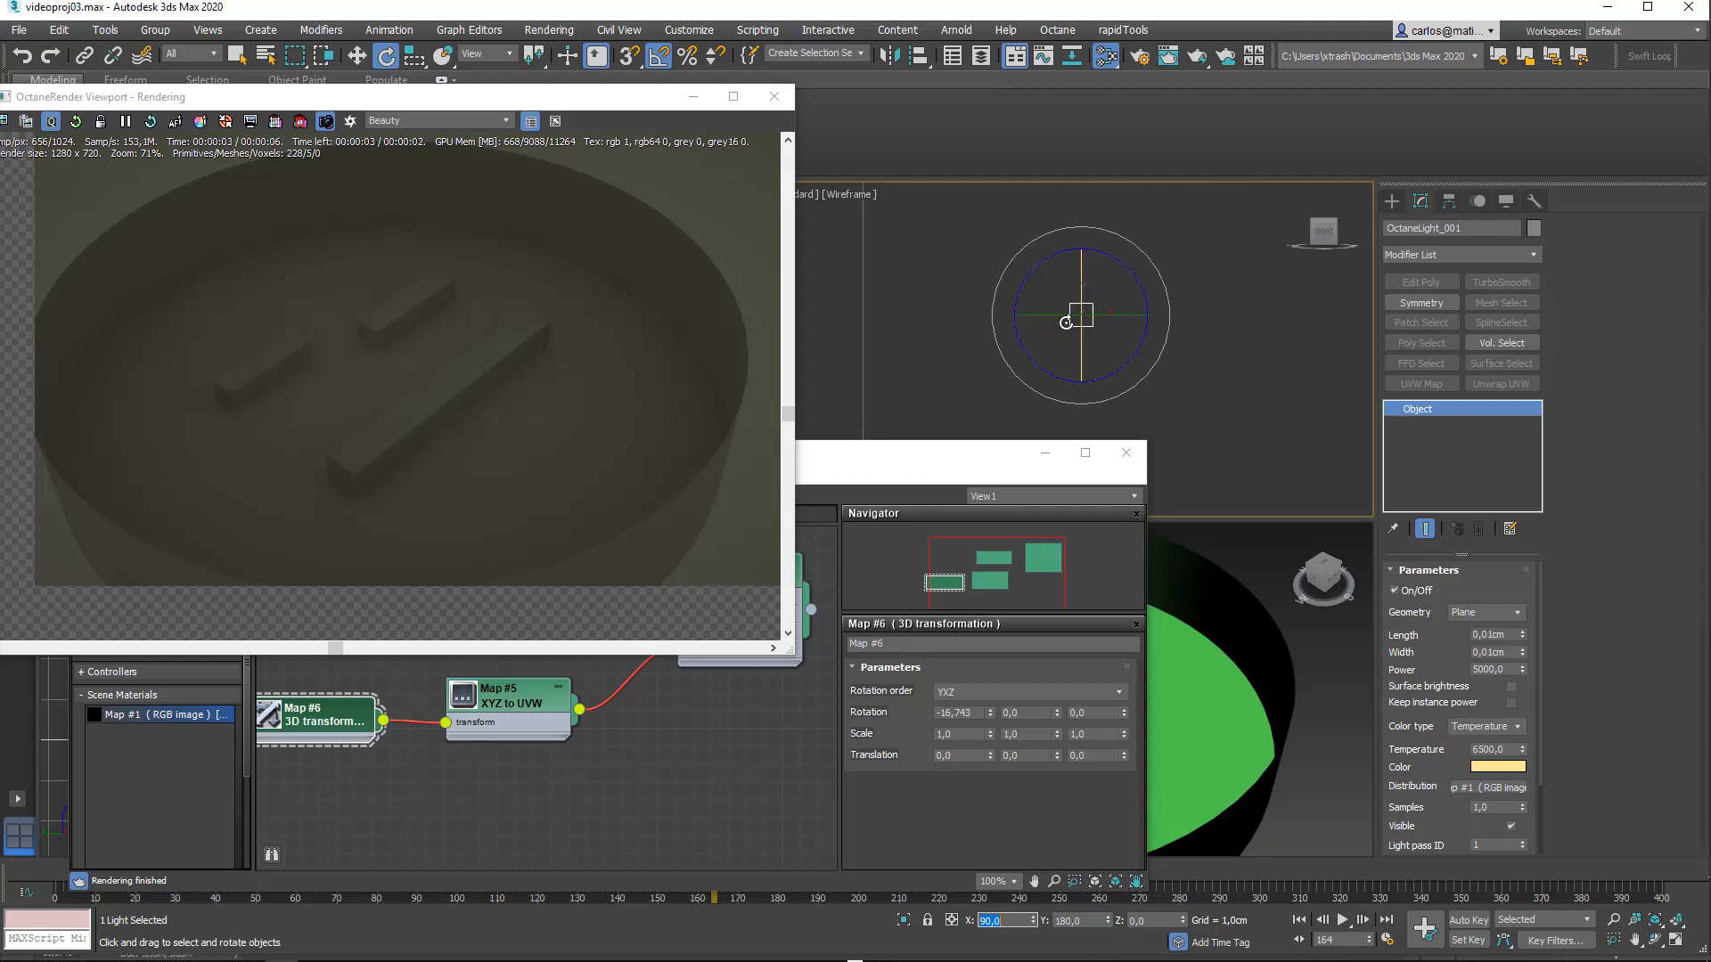
{"action": "left_click_drag", "start_coordinate": [1076, 324], "coordinate": [1084, 363]}
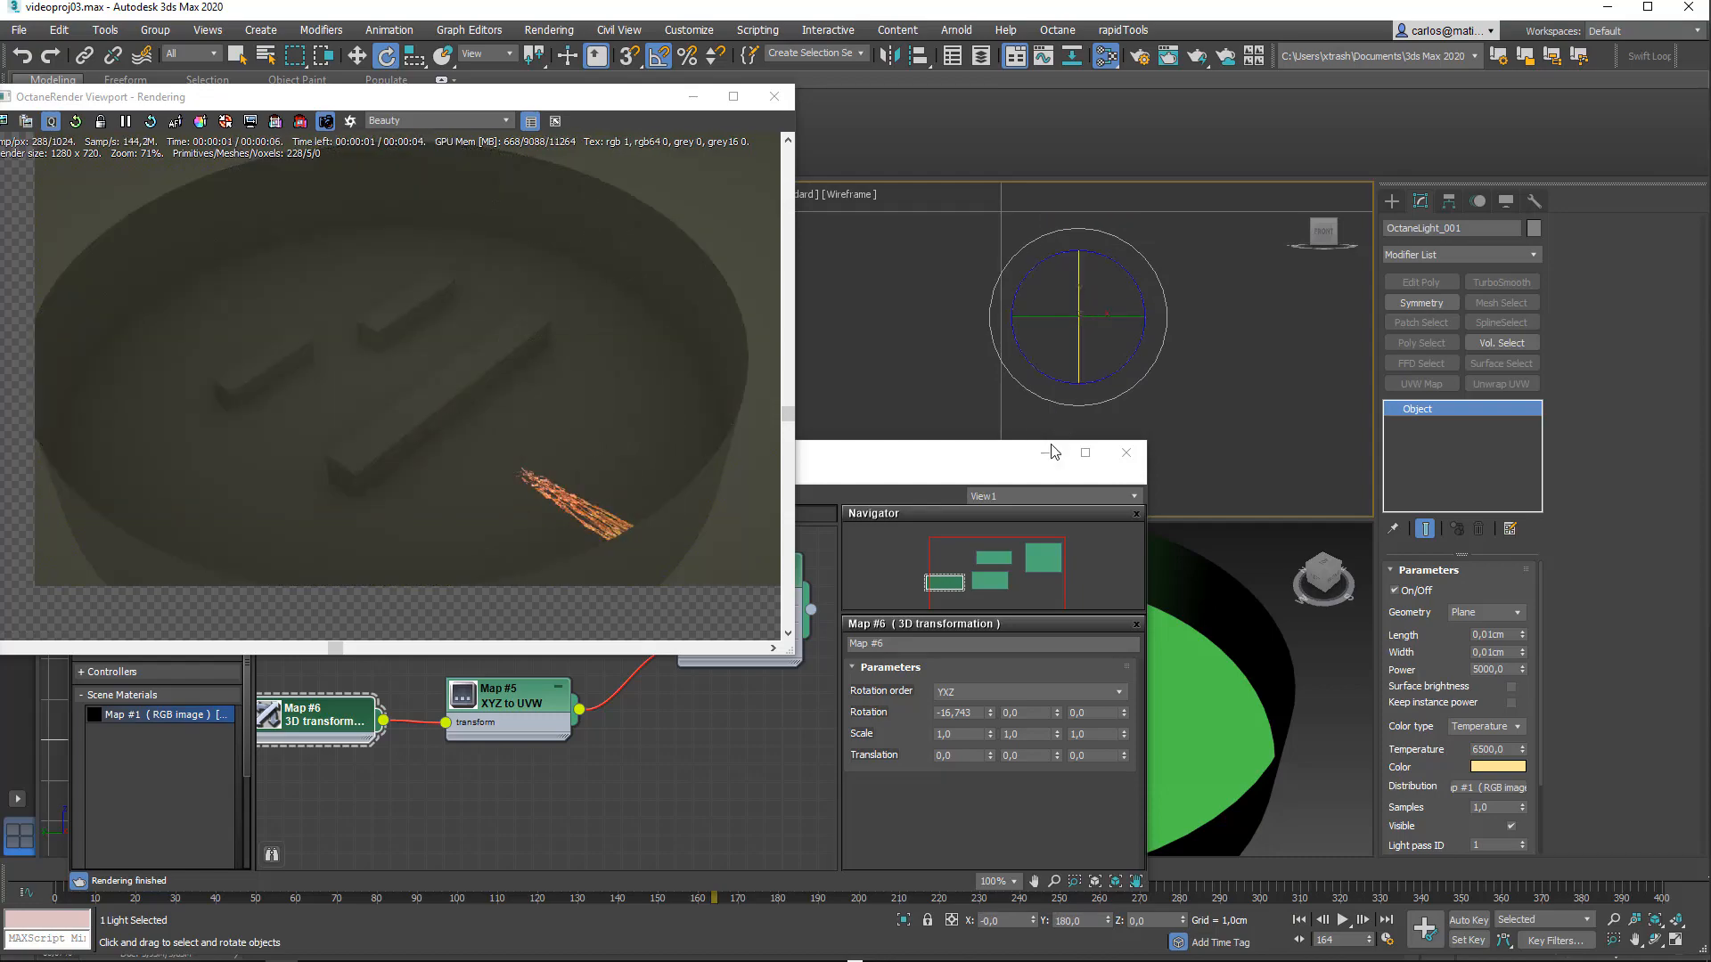
{"action": "scroll", "coordinate": [1087, 306], "scroll_direction": "up", "scroll_amount": 5}
{"action": "left_click", "coordinate": [1199, 287]}
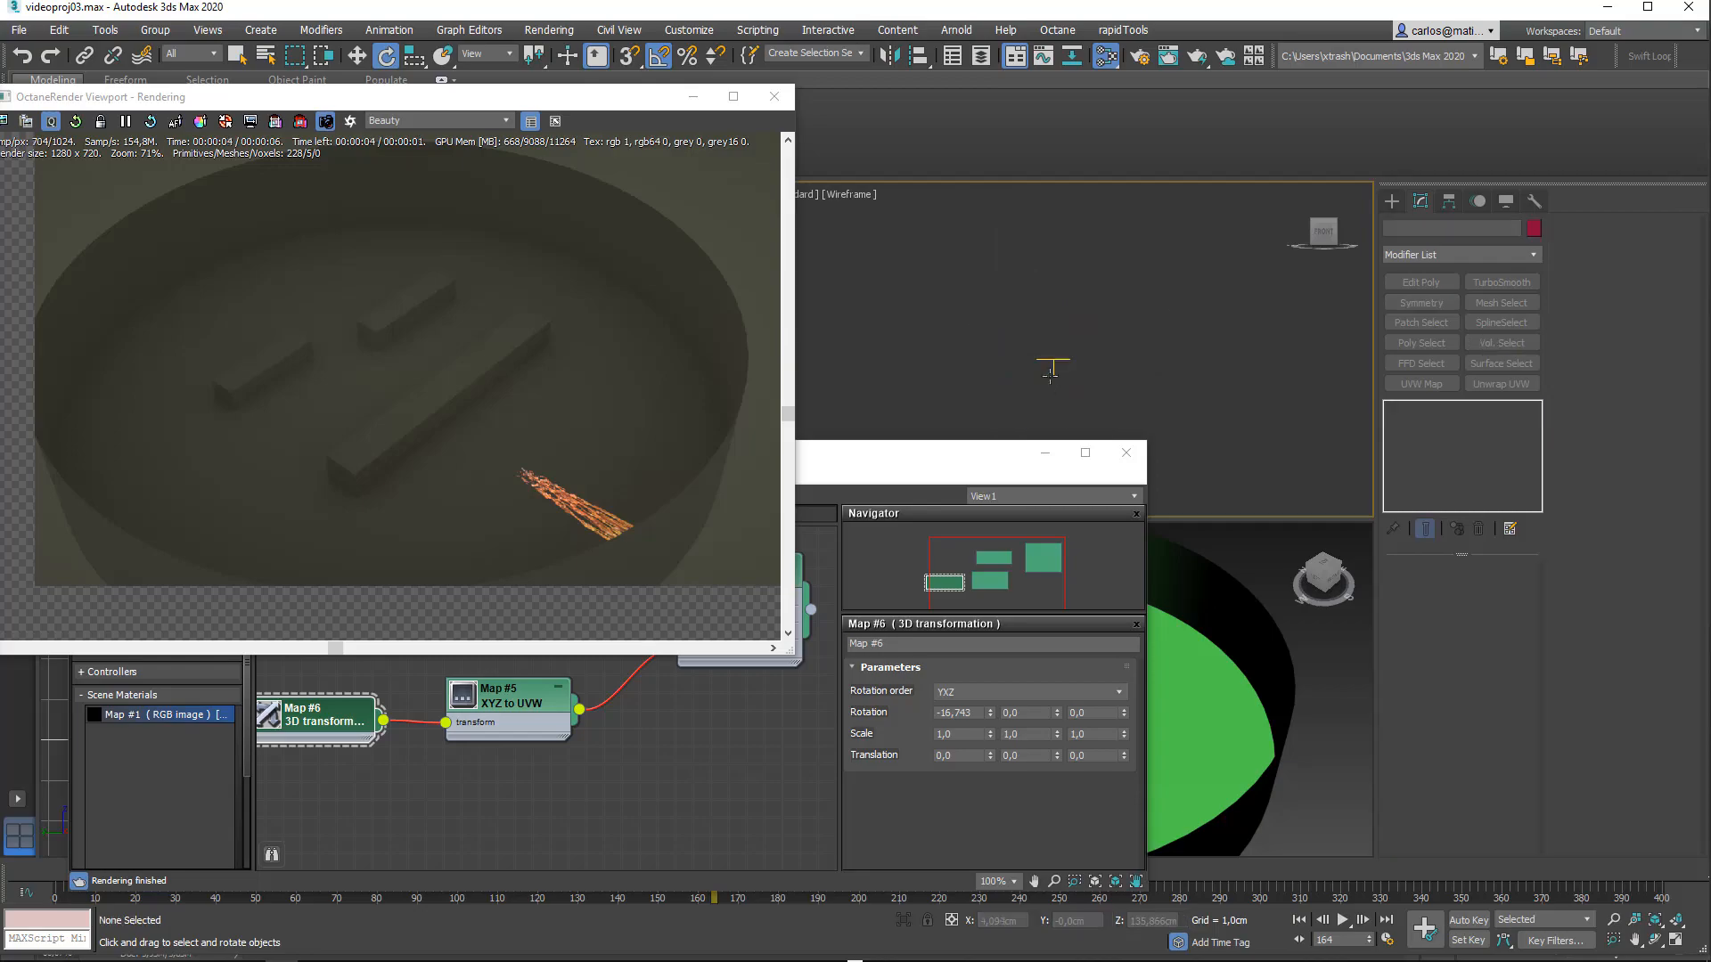
{"action": "left_click", "coordinate": [1042, 359]}
{"action": "left_click_drag", "start_coordinate": [996, 317], "coordinate": [1061, 604]}
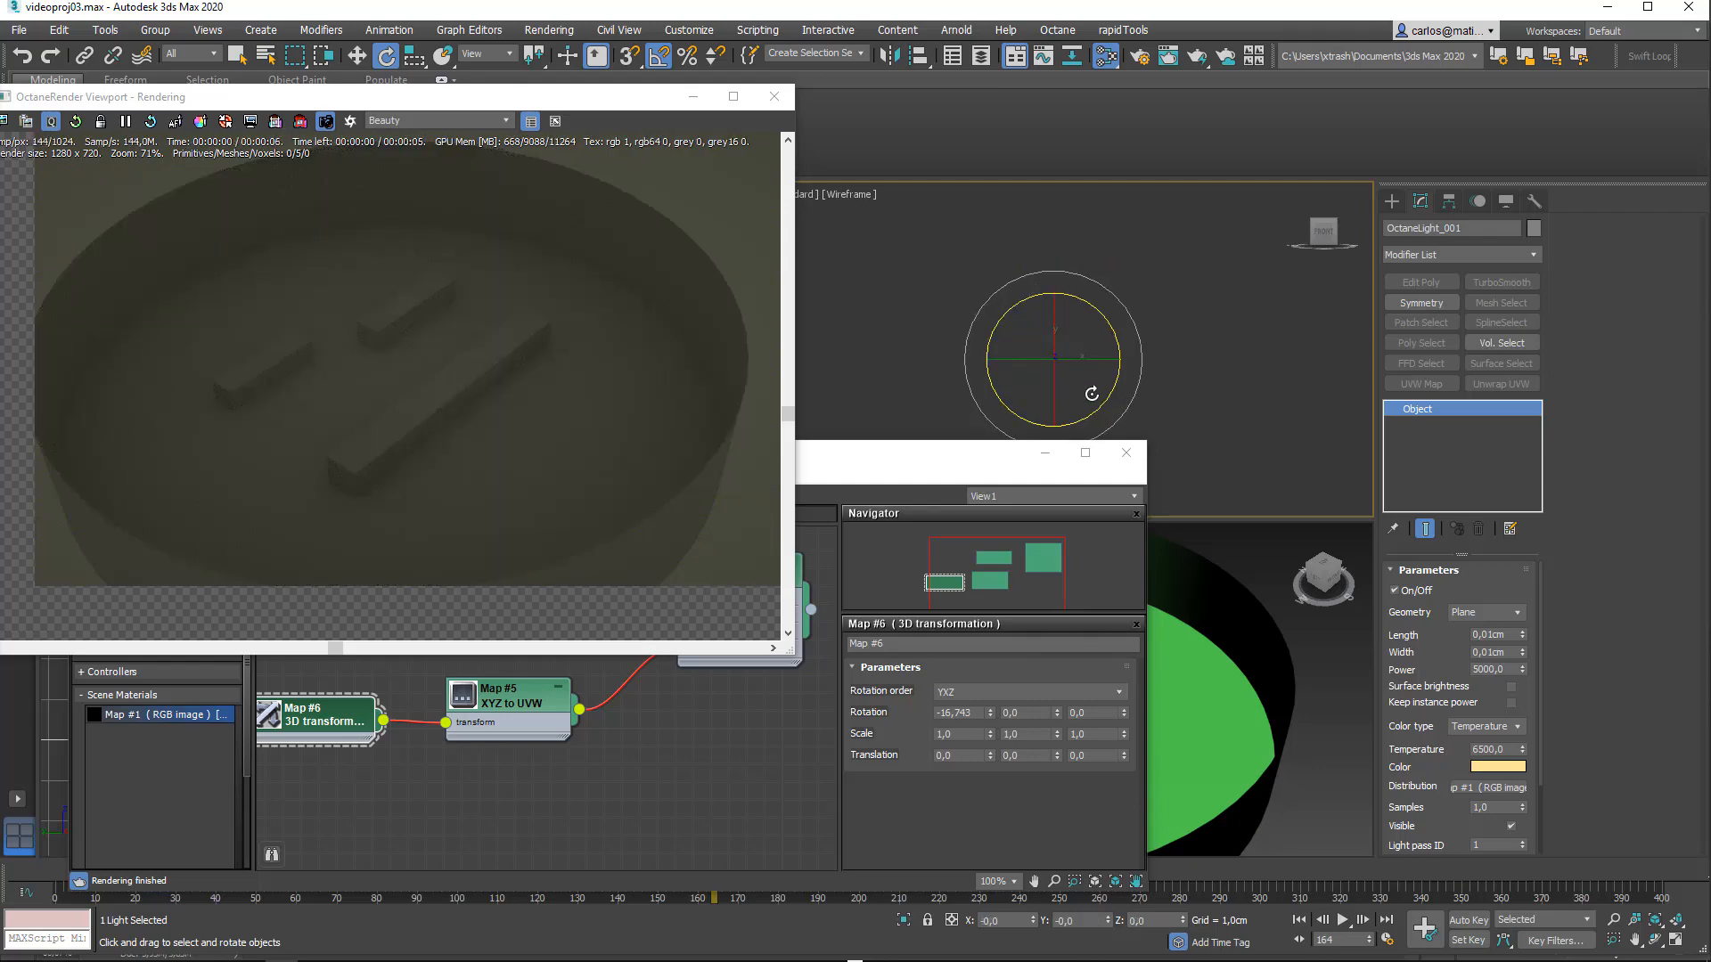
Step: Reset the first rotation value of the Map #6 3D transformation to 0,0 and rotate the Octane light to -90 in X
{"action": "scroll", "coordinate": [1088, 378], "scroll_direction": "down", "scroll_amount": 10}
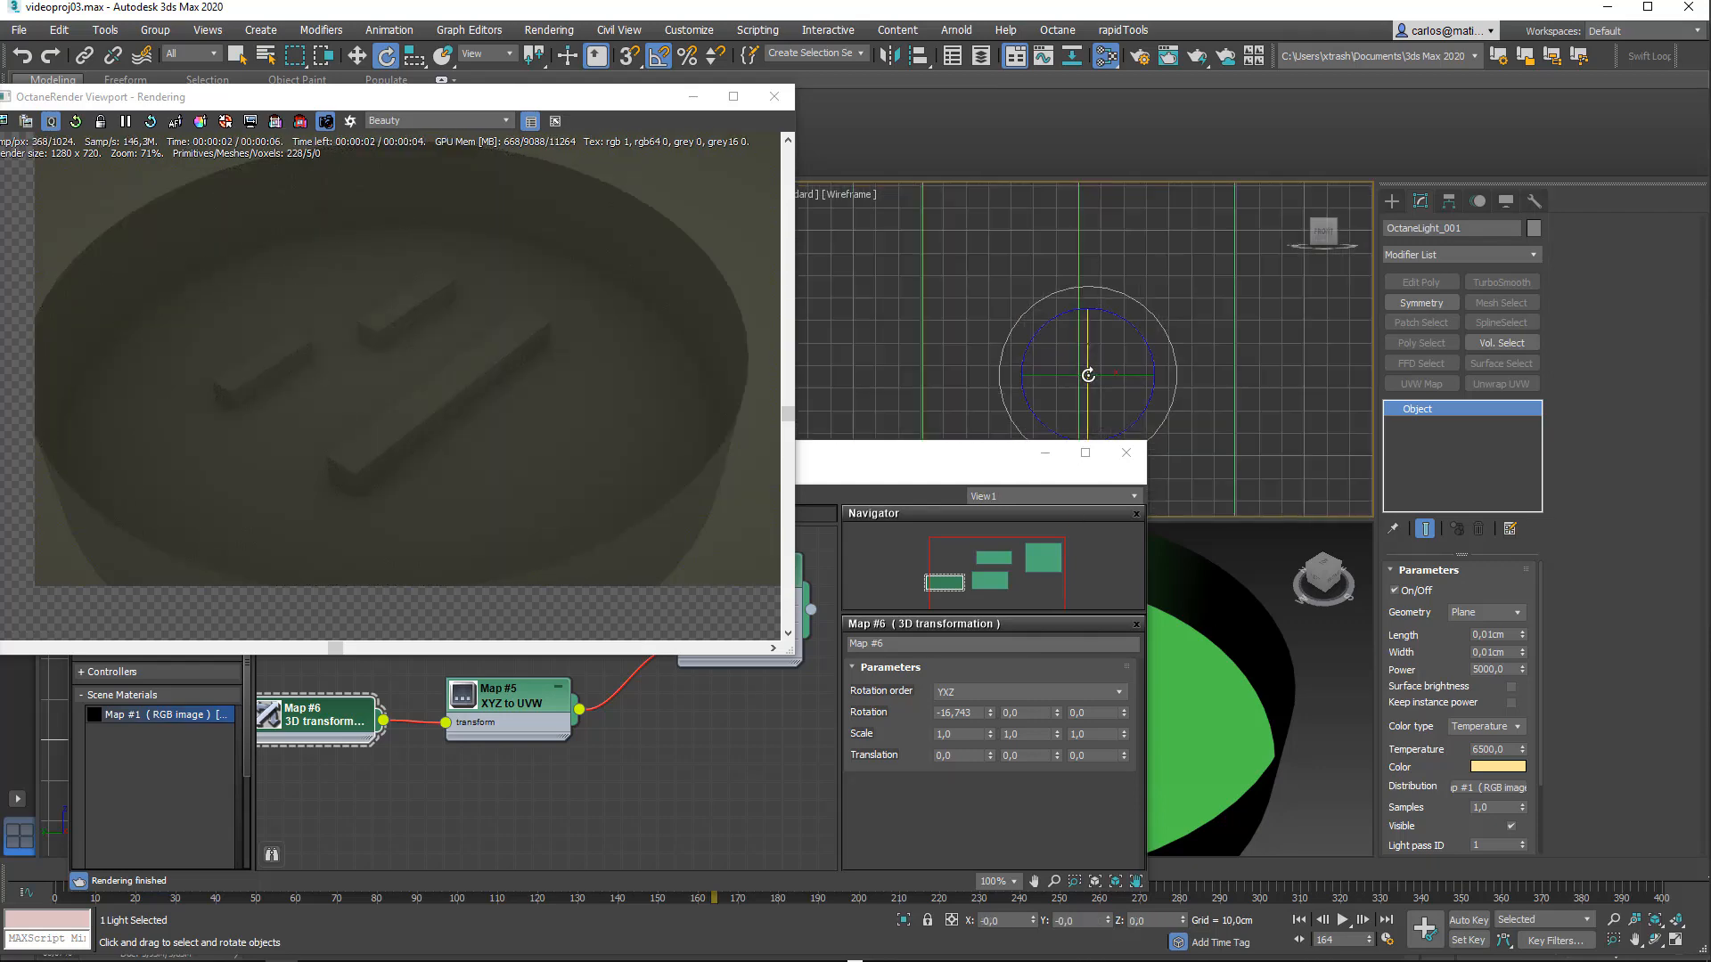
{"action": "scroll", "coordinate": [1088, 374], "scroll_direction": "down", "scroll_amount": 10}
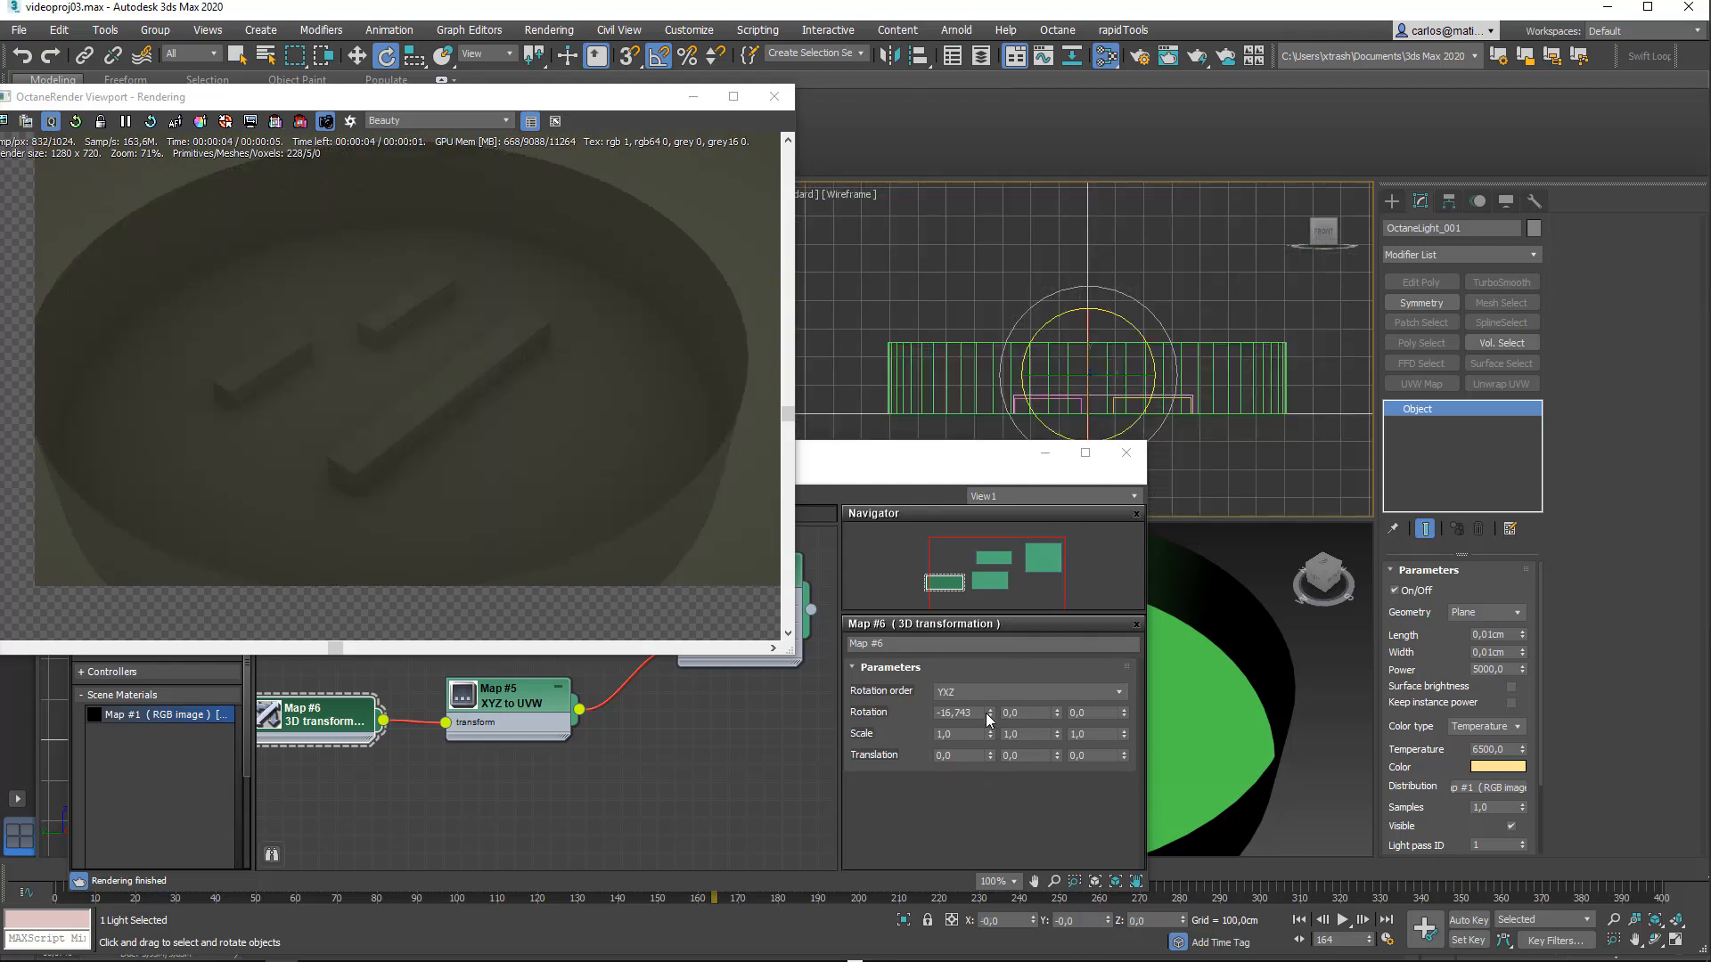
{"action": "left_click_drag", "start_coordinate": [991, 717], "coordinate": [989, 588]}
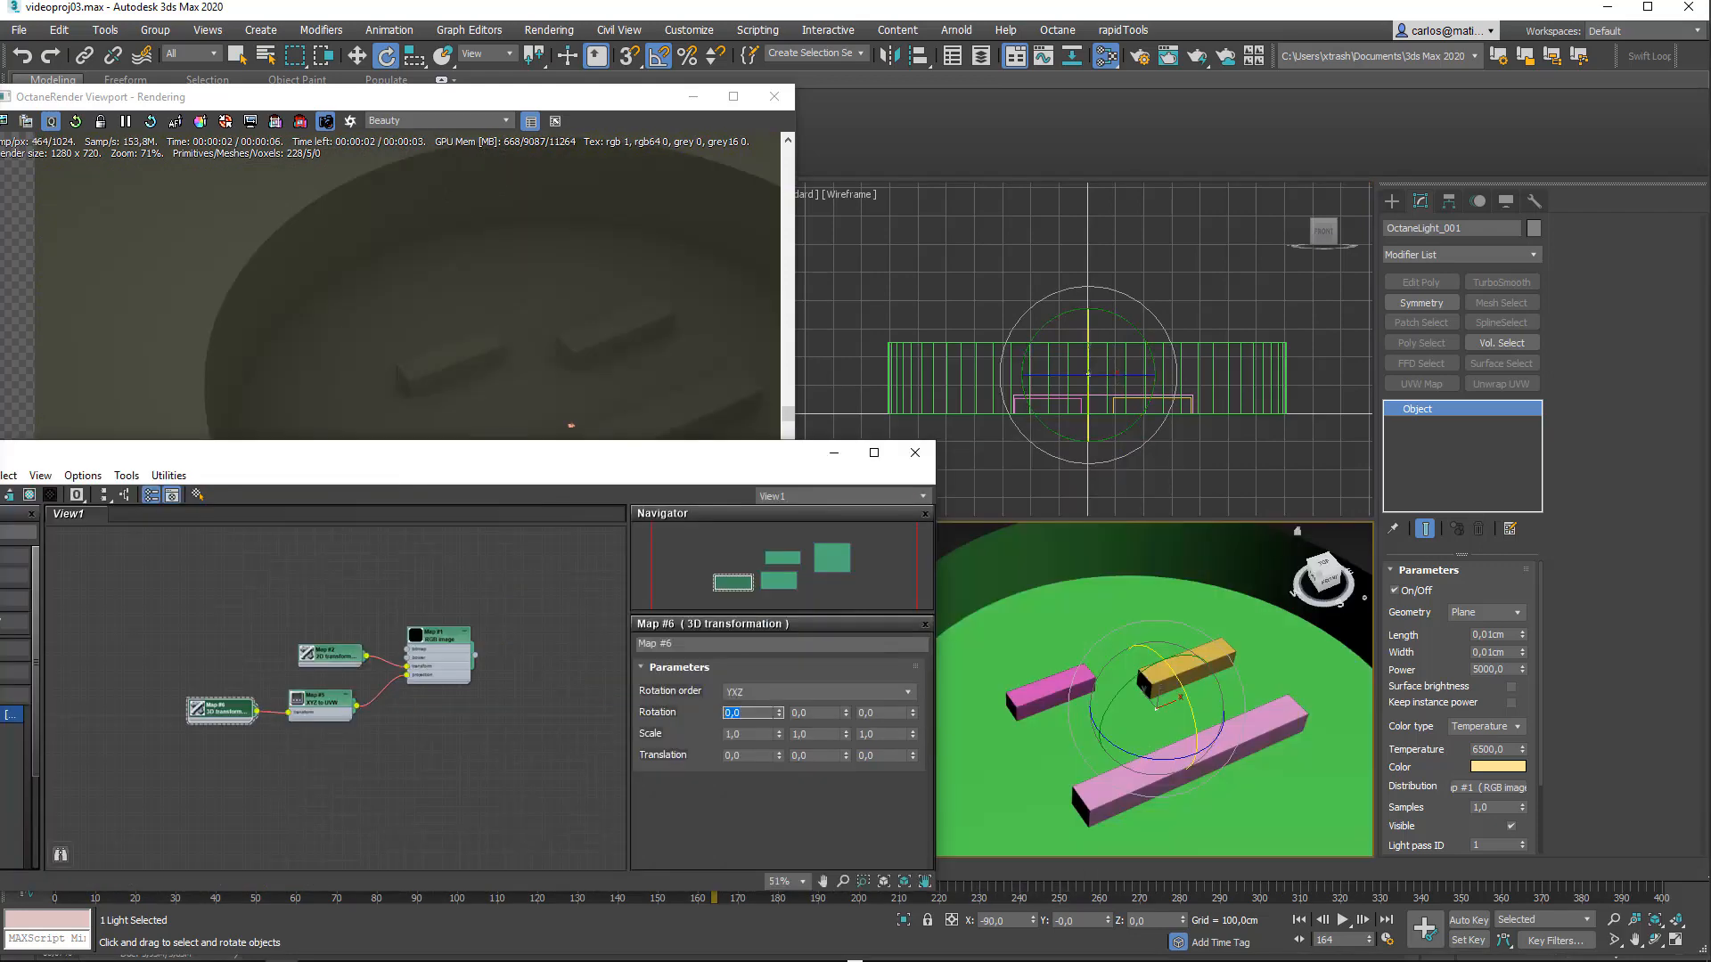
Step: Examine the Octane light's orientation up close and from several angles in the perspective view, keeping the light selected
{"action": "scroll", "coordinate": [1147, 691], "scroll_direction": "up", "scroll_amount": 5}
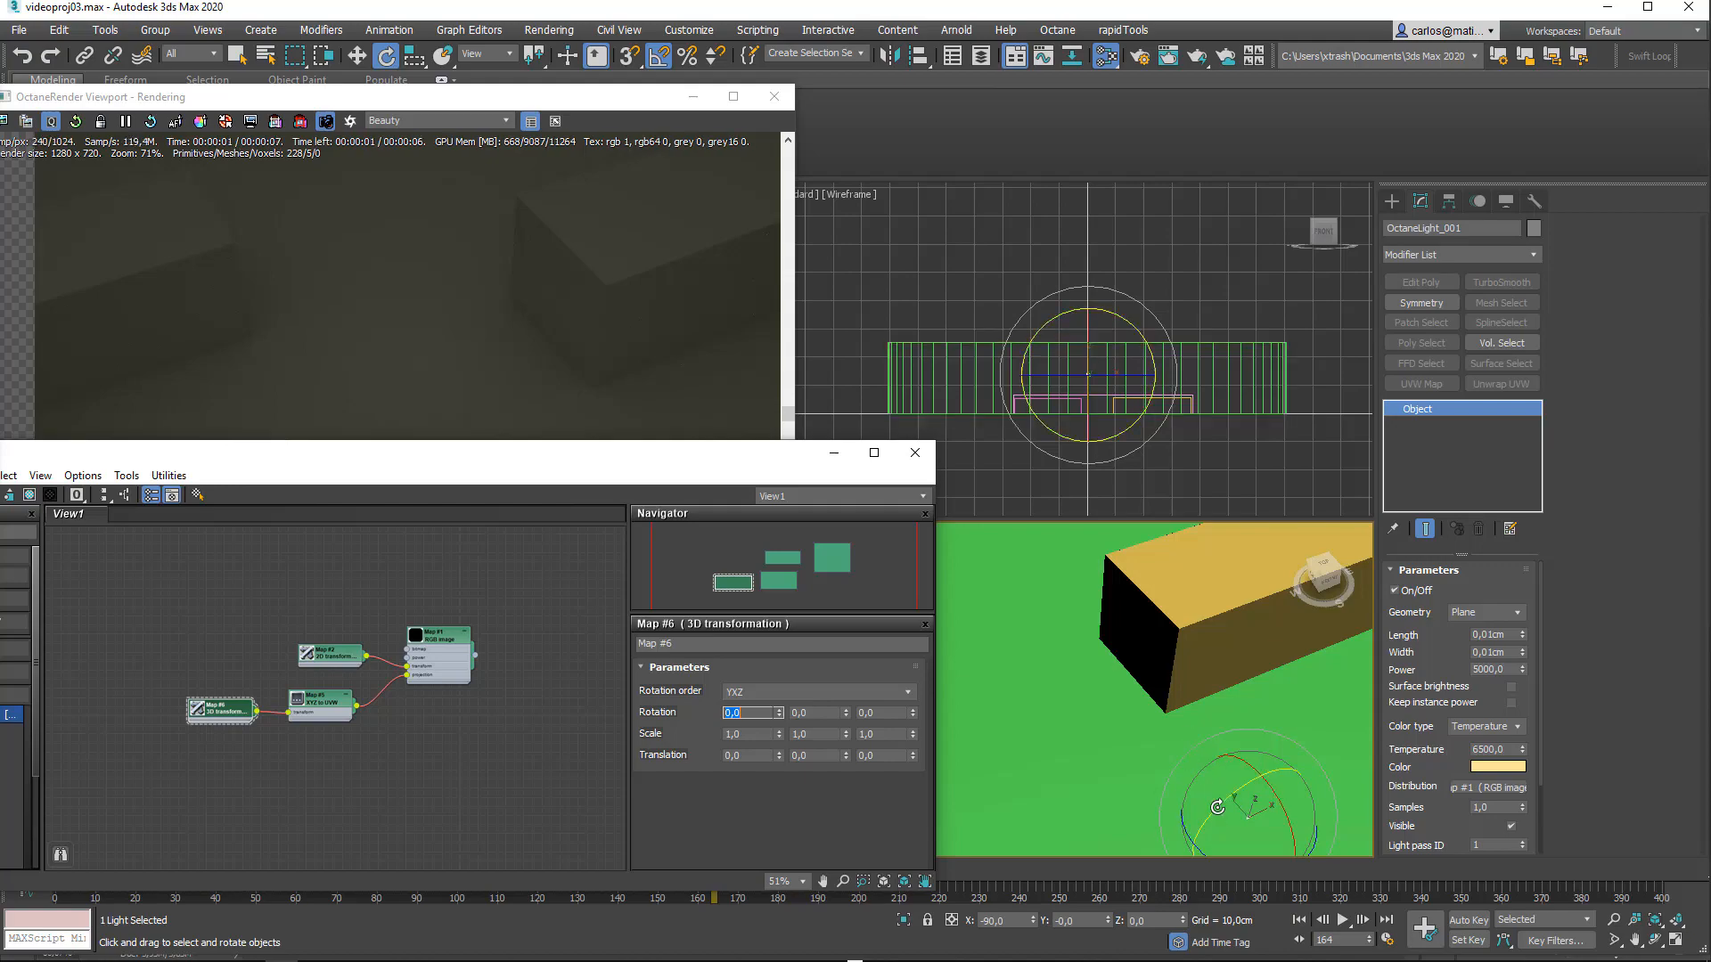
{"action": "middle_click_drag", "start_coordinate": [1240, 813], "coordinate": [1120, 568]}
{"action": "scroll", "coordinate": [1135, 707], "scroll_direction": "up", "scroll_amount": 4}
{"action": "right_click", "coordinate": [1120, 567]}
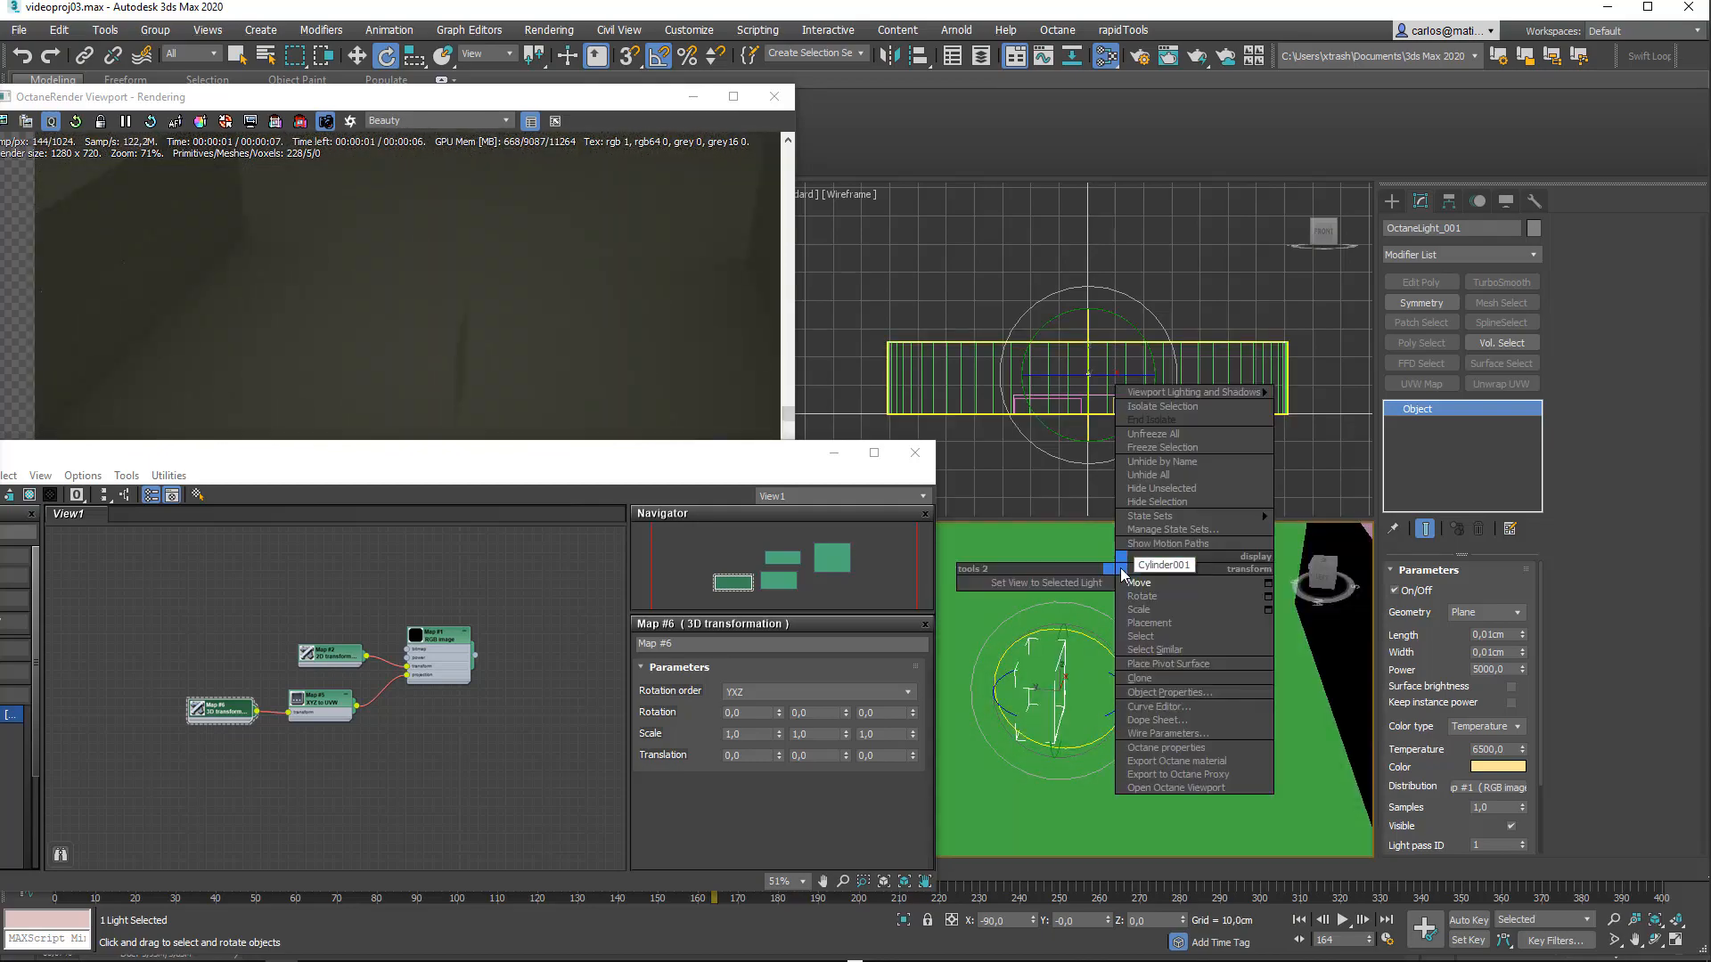
{"action": "right_click", "coordinate": [1048, 483]}
{"action": "left_click", "coordinate": [1048, 484]}
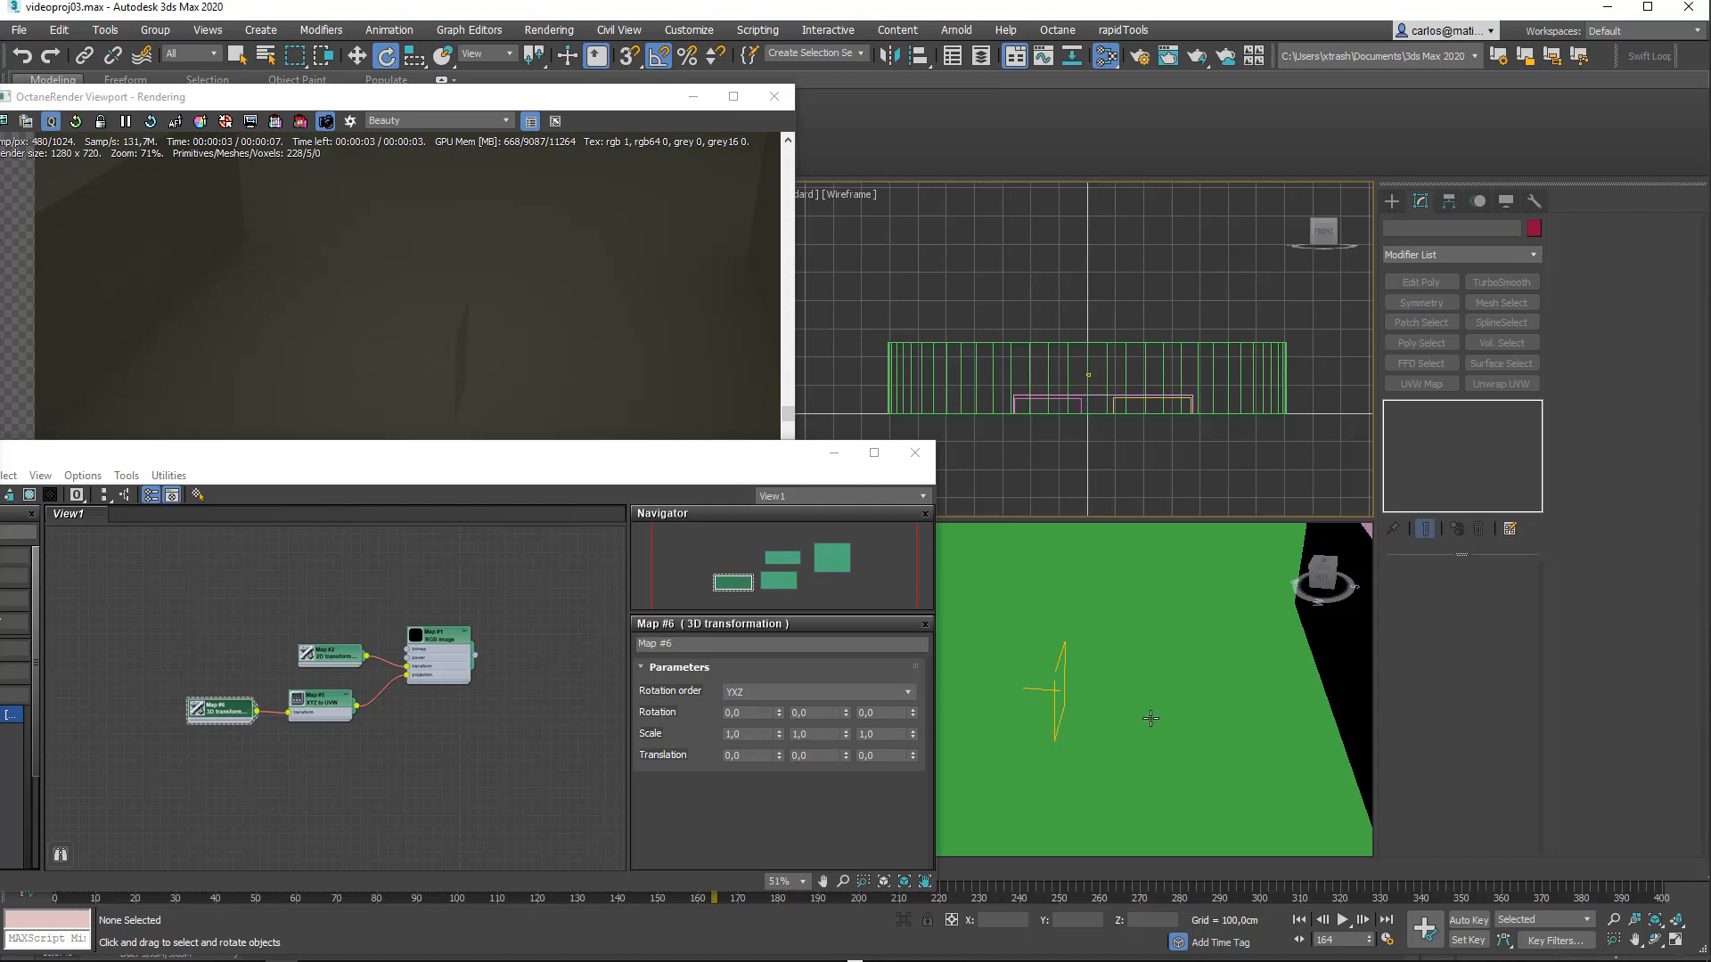
{"action": "scroll", "coordinate": [1141, 716], "scroll_direction": "down", "scroll_amount": 5}
{"action": "middle_click_drag", "start_coordinate": [1130, 731], "coordinate": [1308, 679], "text": "alt"}
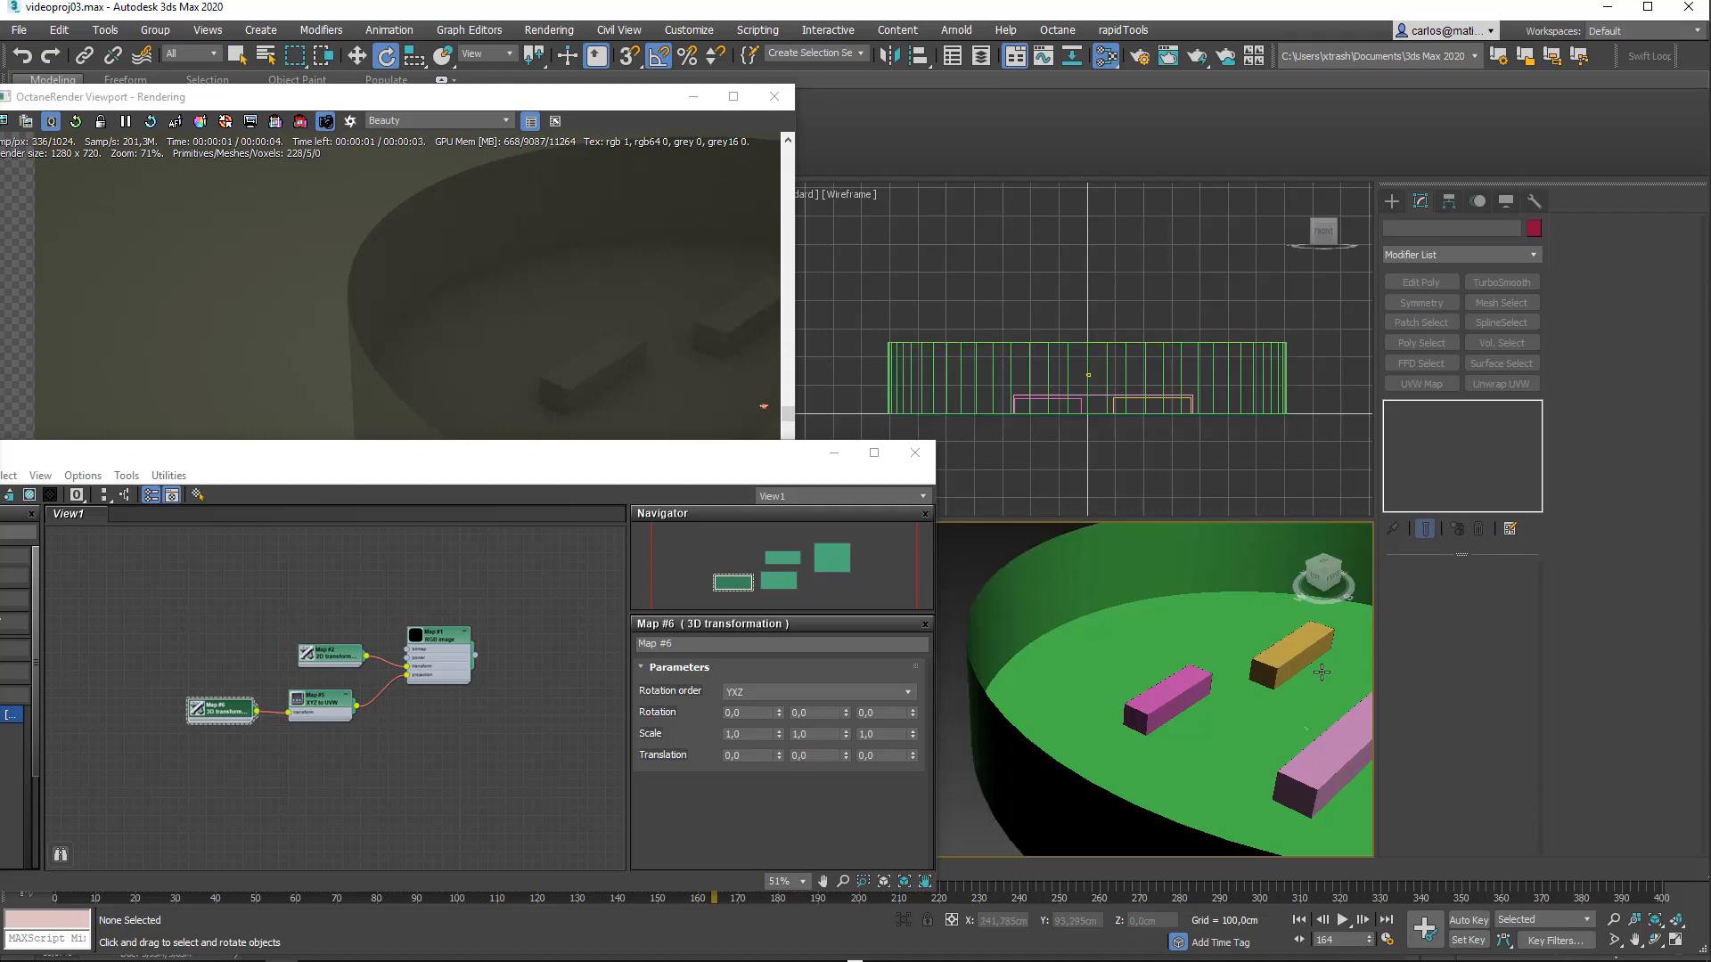
{"action": "left_click", "coordinate": [1321, 672]}
{"action": "middle_click_drag", "start_coordinate": [1321, 672], "coordinate": [1151, 743], "text": "alt"}
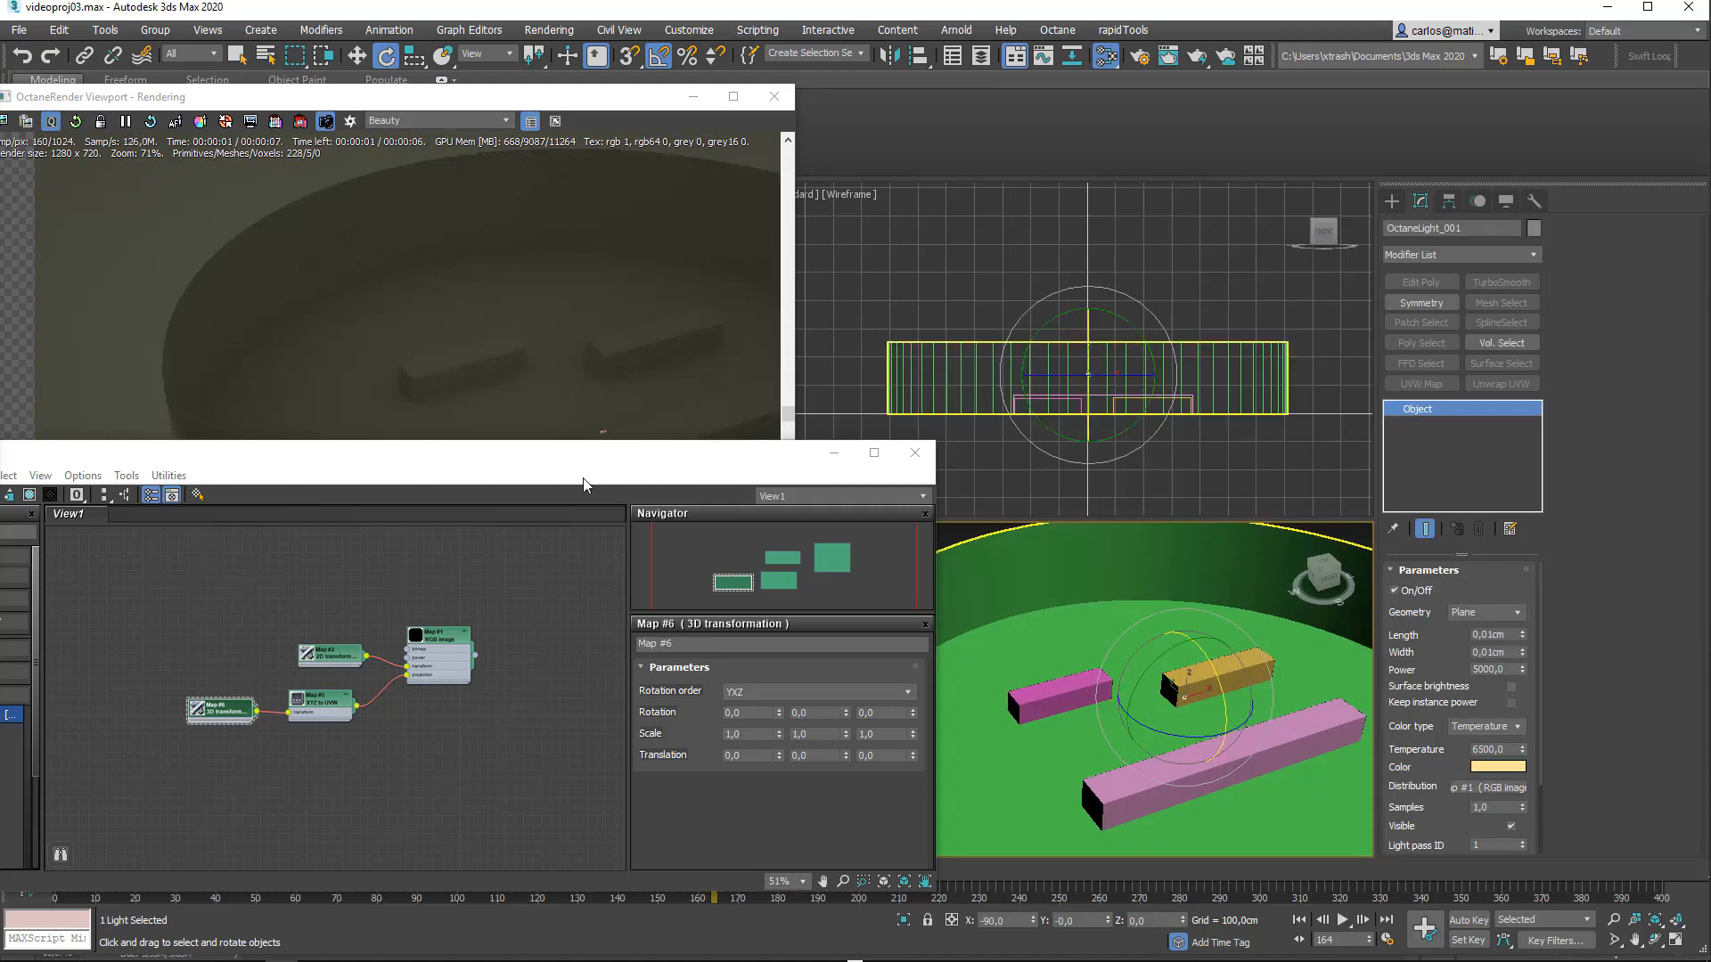
Step: Lower the Slate Material Editor to reveal more of the render and set the Map #6 3D transformation's first rotation value to 90,0
{"action": "left_click_drag", "start_coordinate": [580, 486], "coordinate": [579, 534]}
{"action": "key", "text": "shift+z"}
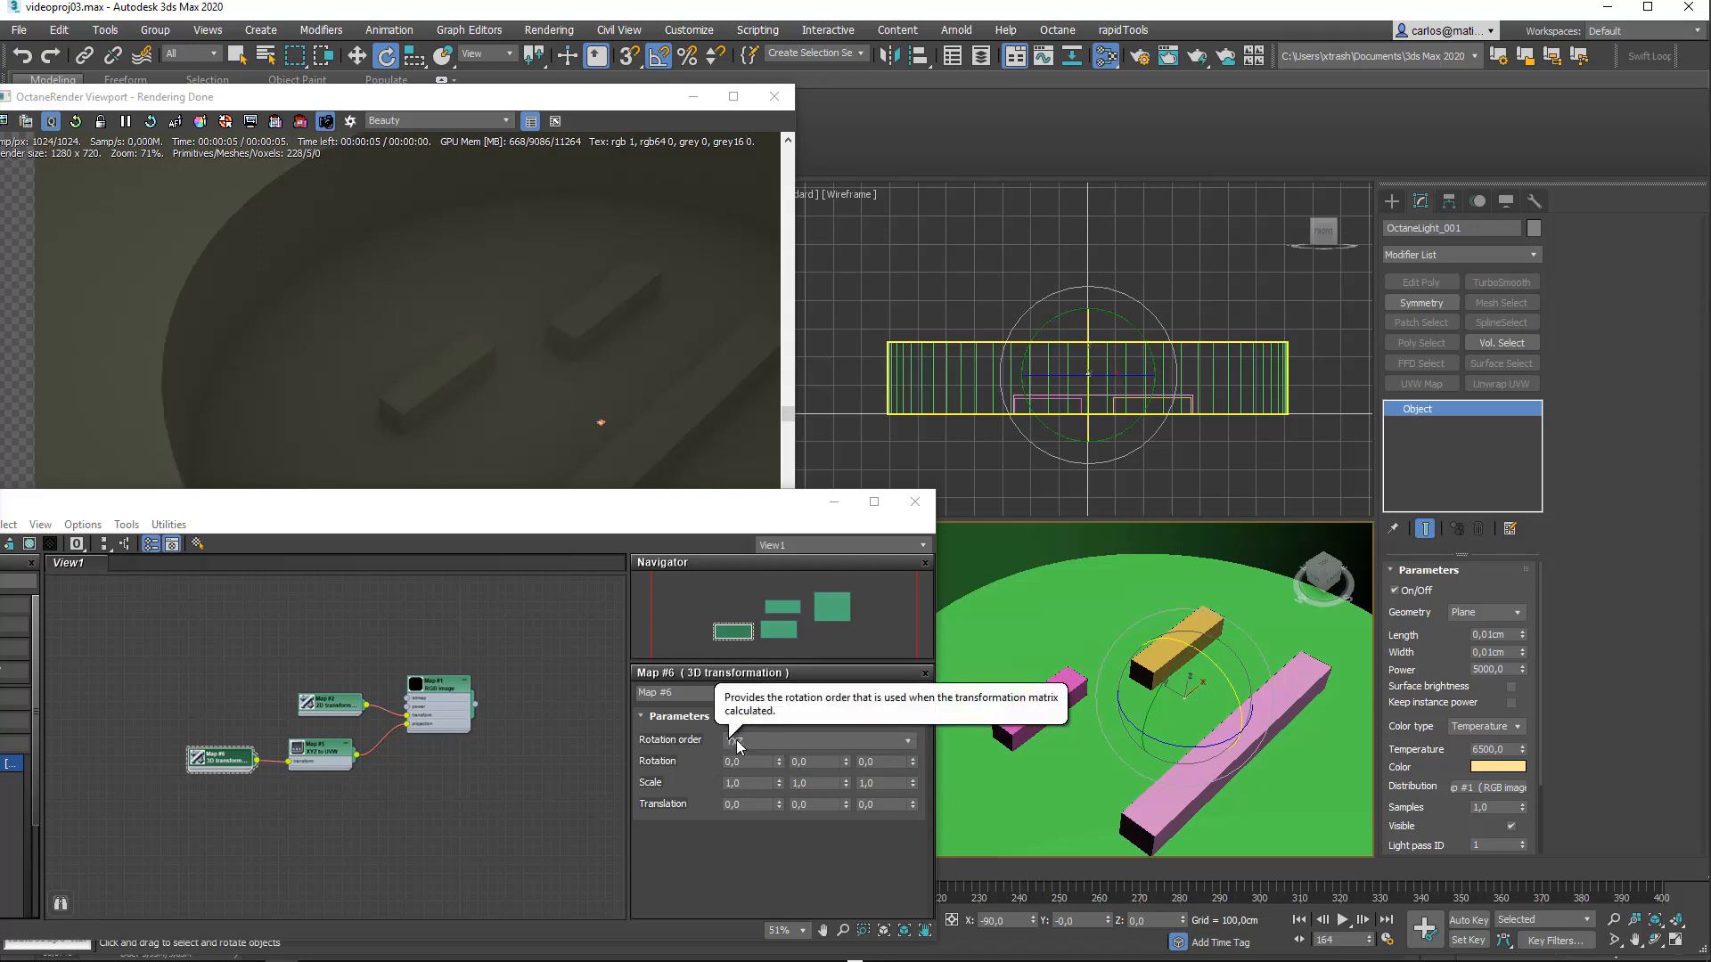
{"action": "left_click_drag", "start_coordinate": [779, 761], "coordinate": [782, 330]}
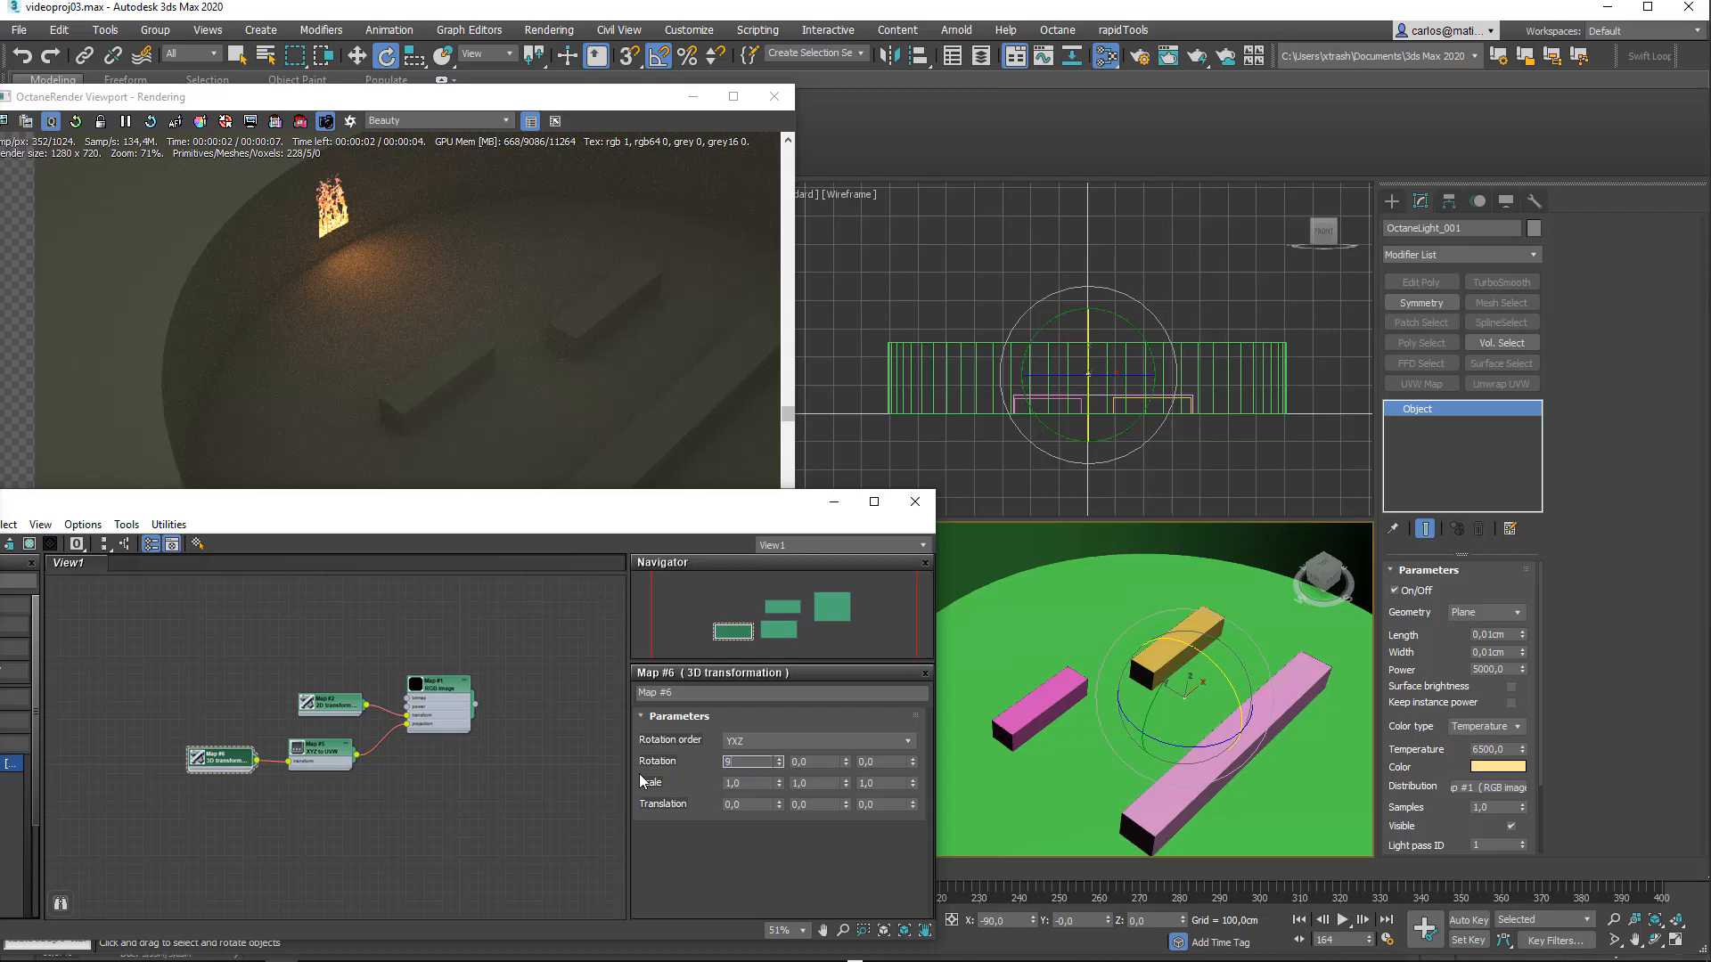
{"action": "type", "text": "0"}
{"action": "key", "text": "Return"}
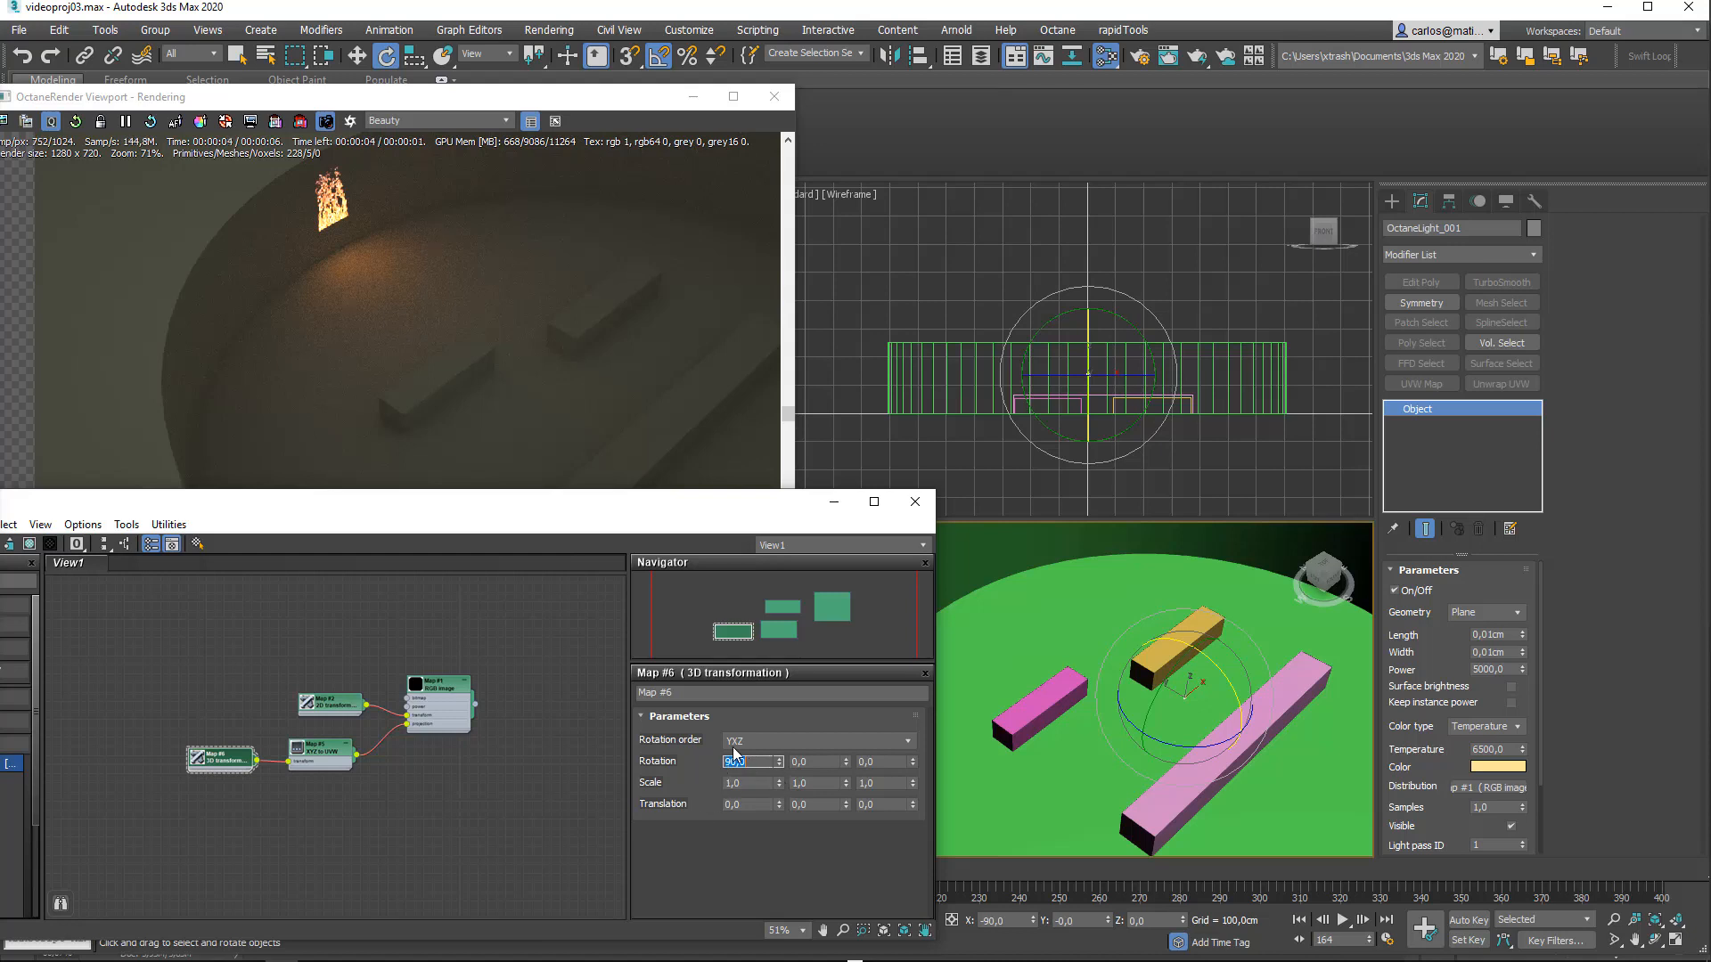
Step: Bring the full Slate Material Editor and its node tree into view and inspect the Map #2 2D transformation's parameters
{"action": "scroll", "coordinate": [395, 767], "scroll_direction": "up", "scroll_amount": 5}
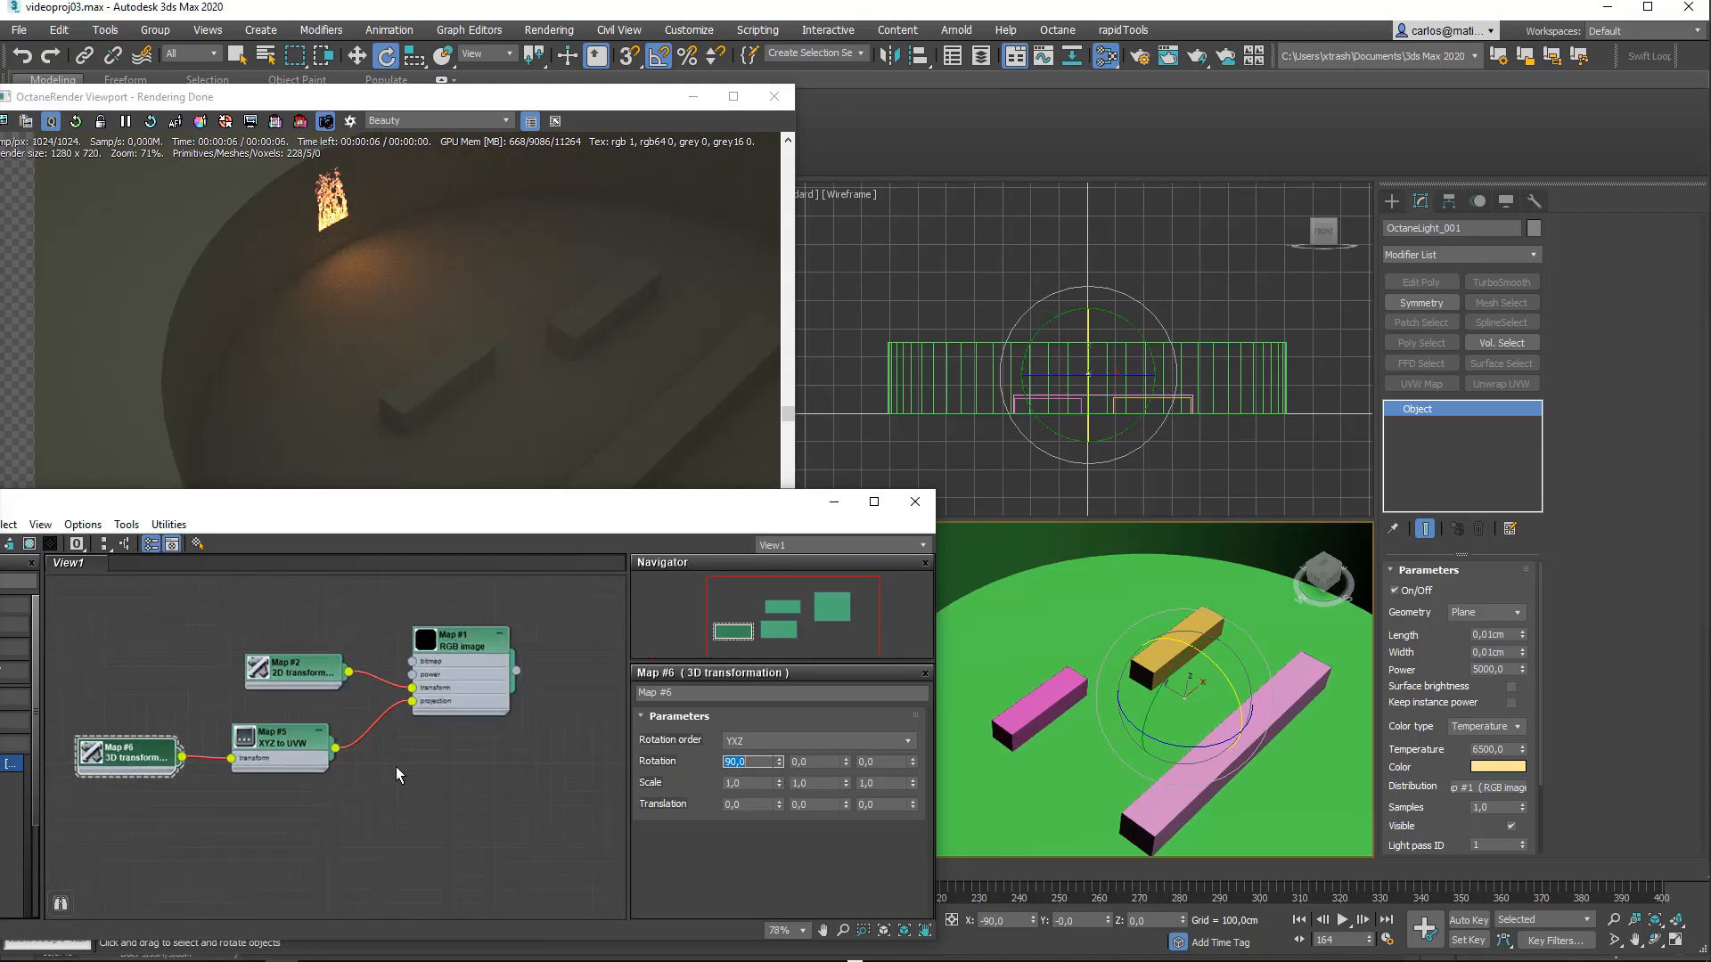
{"action": "scroll", "coordinate": [388, 756], "scroll_direction": "down", "scroll_amount": 3}
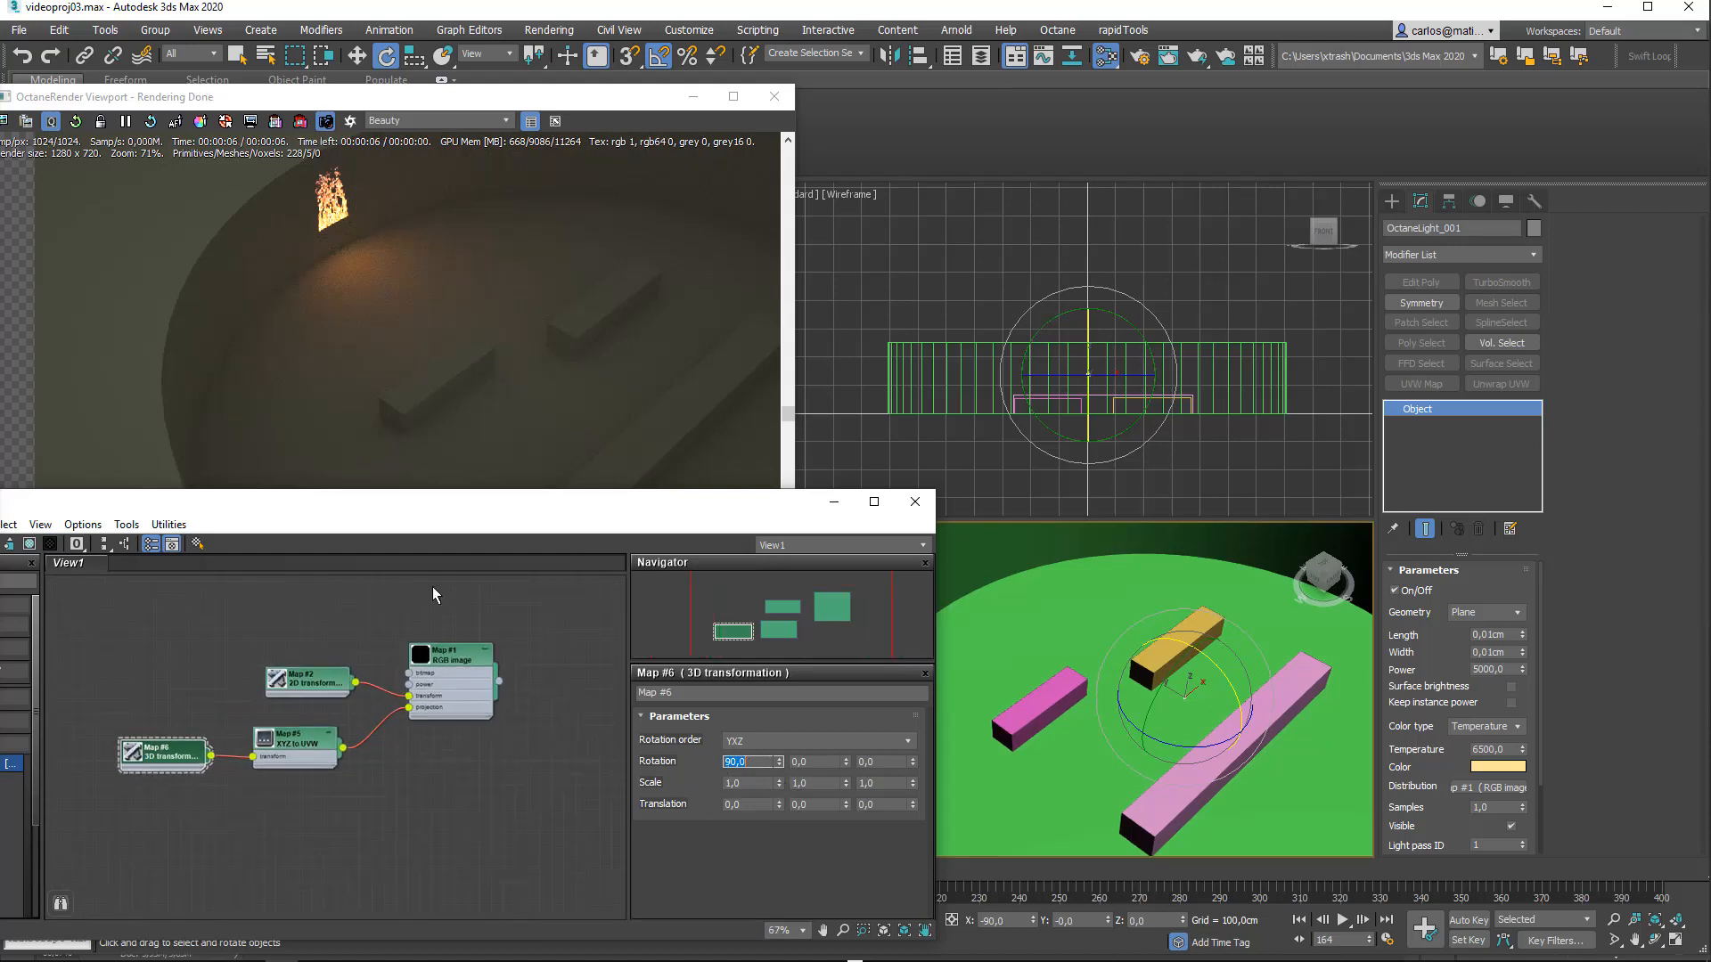
{"action": "left_click_drag", "start_coordinate": [463, 506], "coordinate": [606, 450]}
{"action": "scroll", "coordinate": [590, 642], "scroll_direction": "up", "scroll_amount": 1}
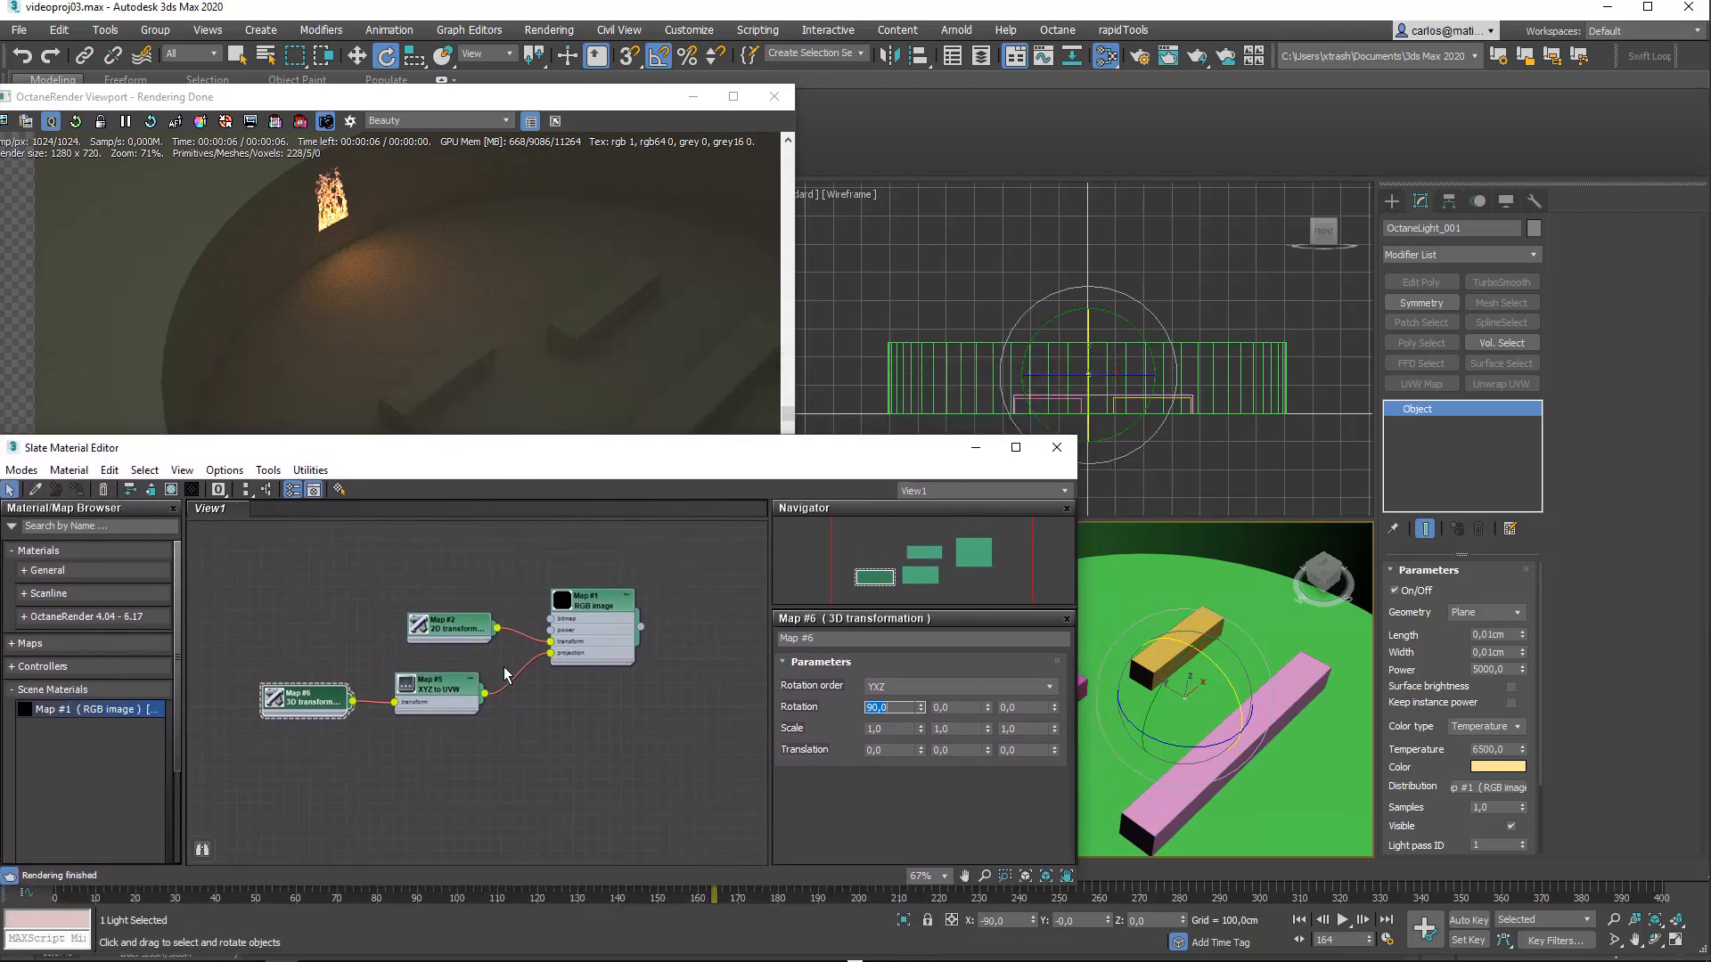
{"action": "left_click_drag", "start_coordinate": [461, 632], "coordinate": [437, 609]}
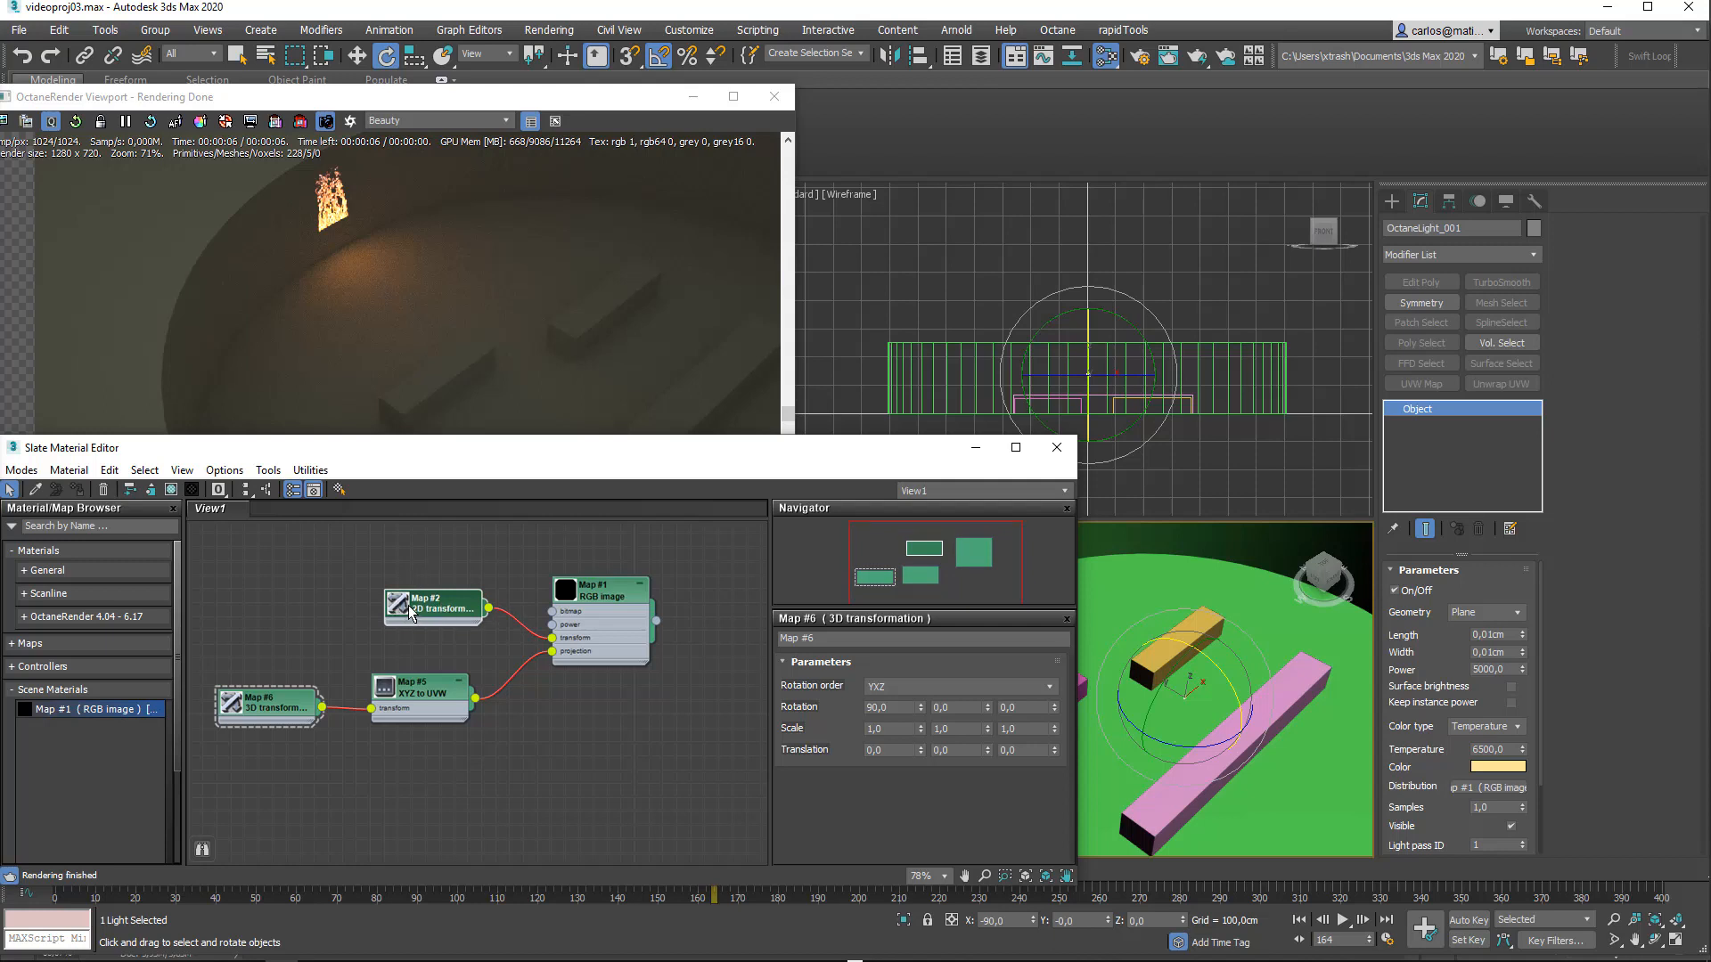
{"action": "double_click", "coordinate": [442, 608]}
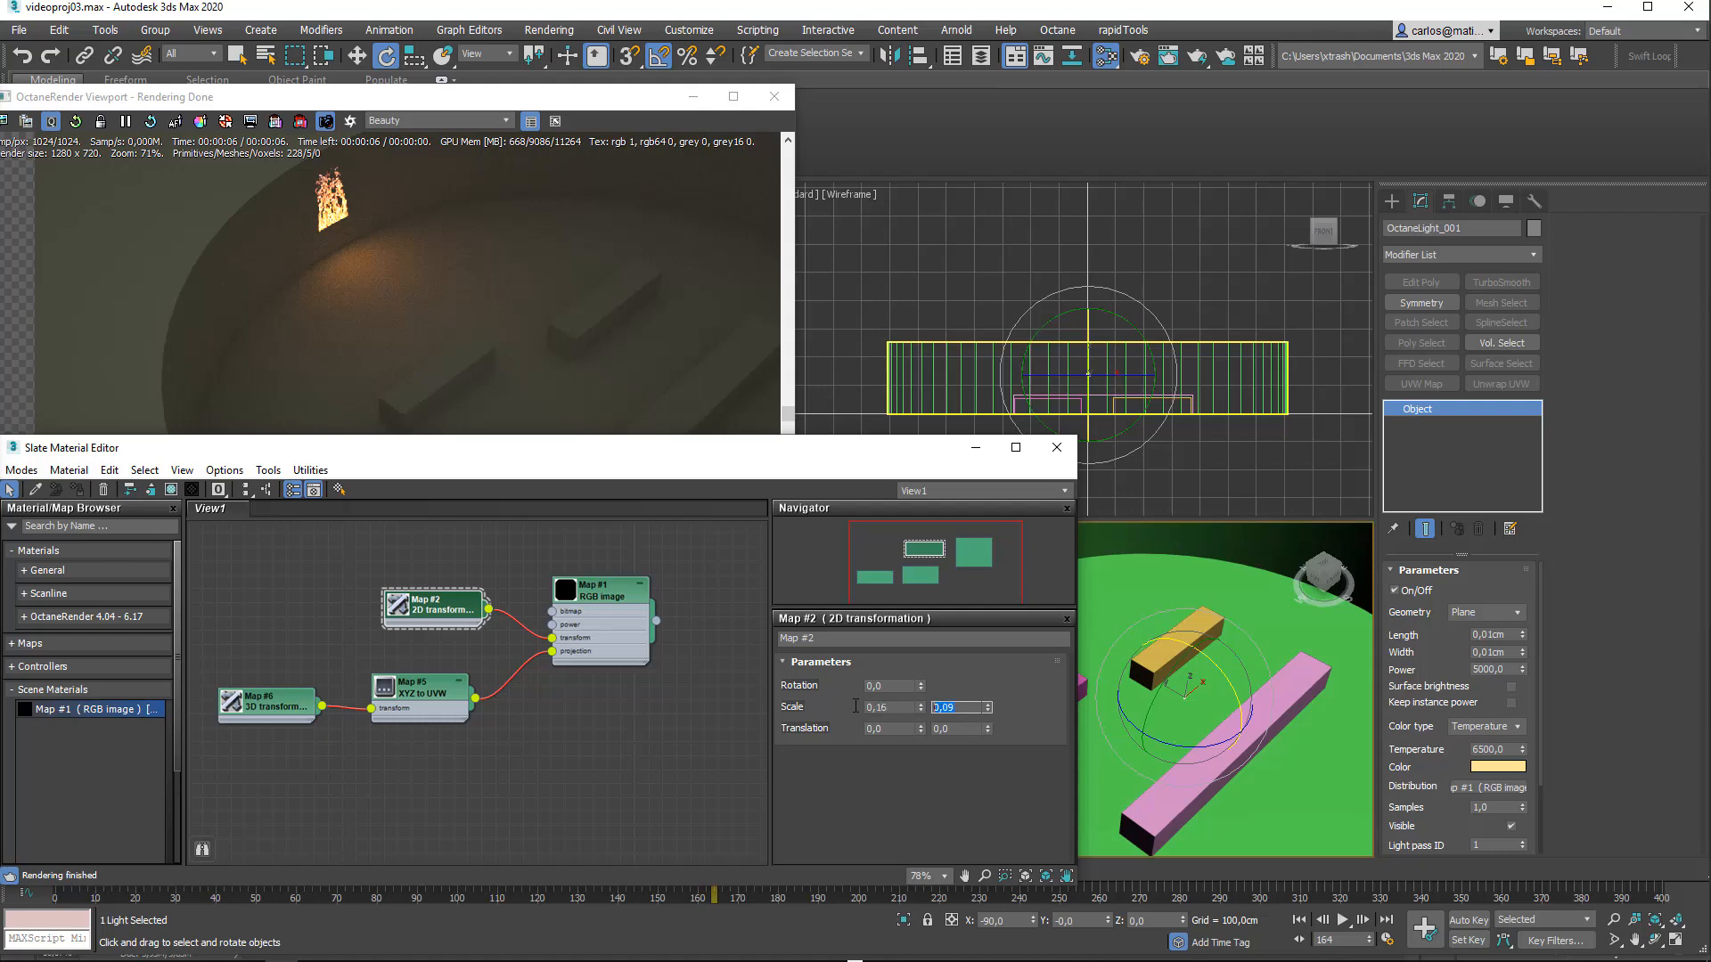
Step: Open the XYZ to UVW projection from the Map #1 RGB image and choose Object space as its coordinate space
{"action": "double_click", "coordinate": [606, 634]}
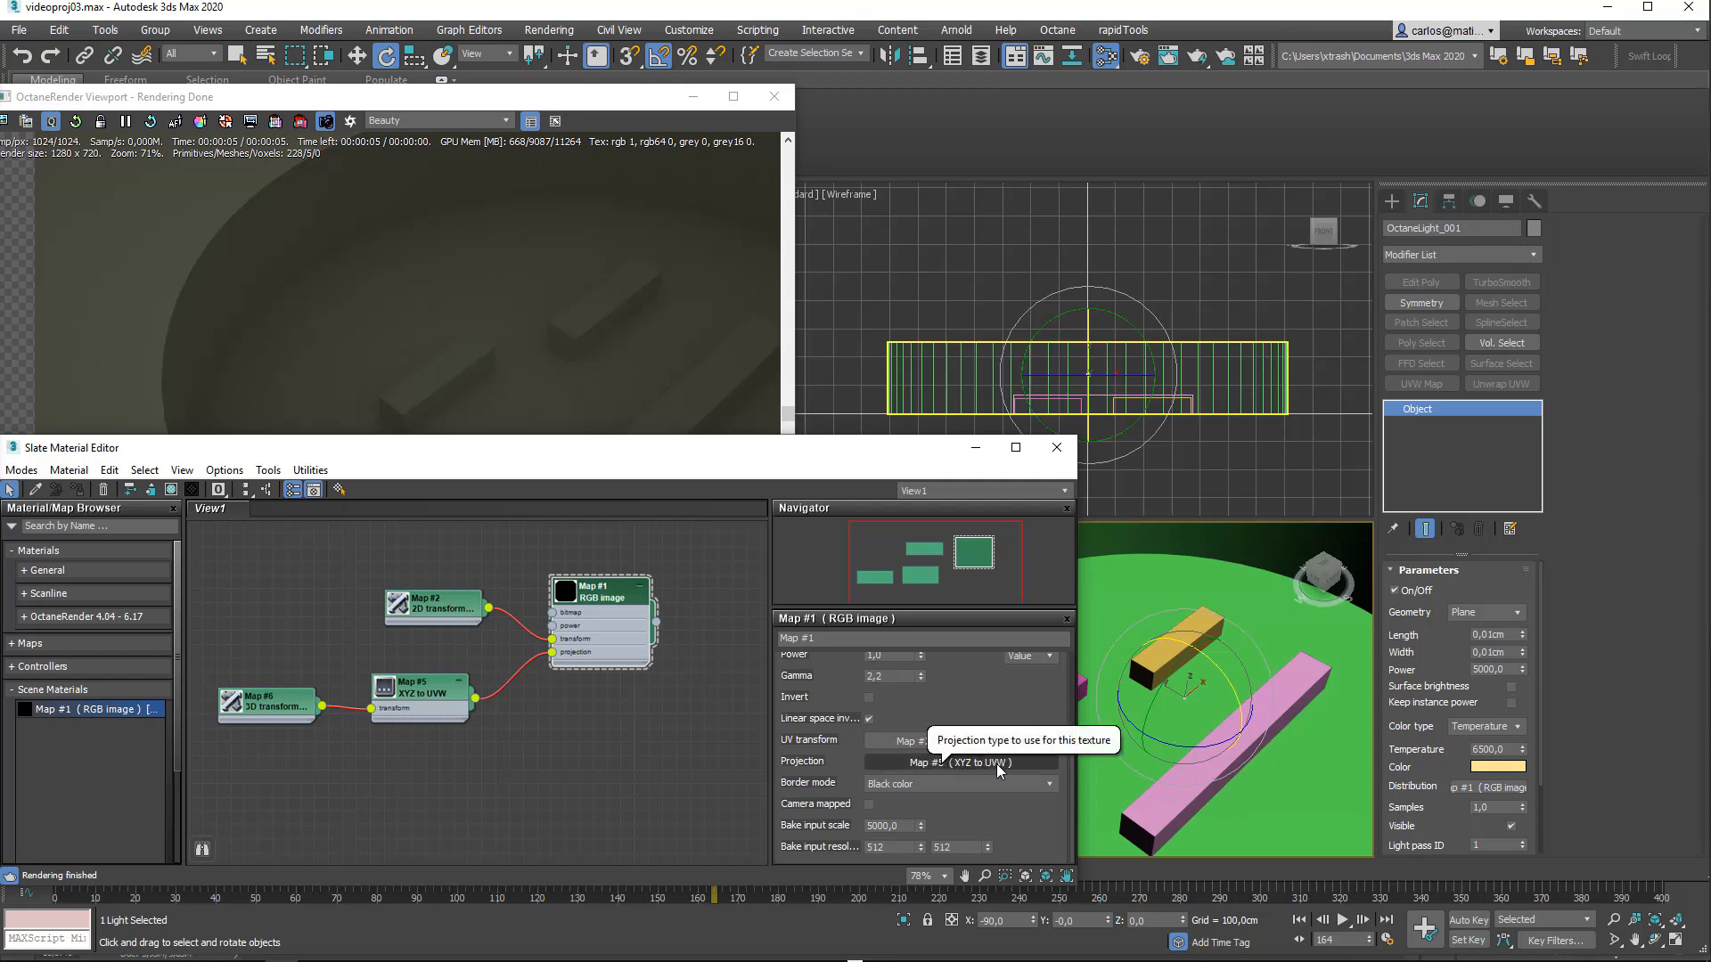
{"action": "left_click", "coordinate": [942, 762]}
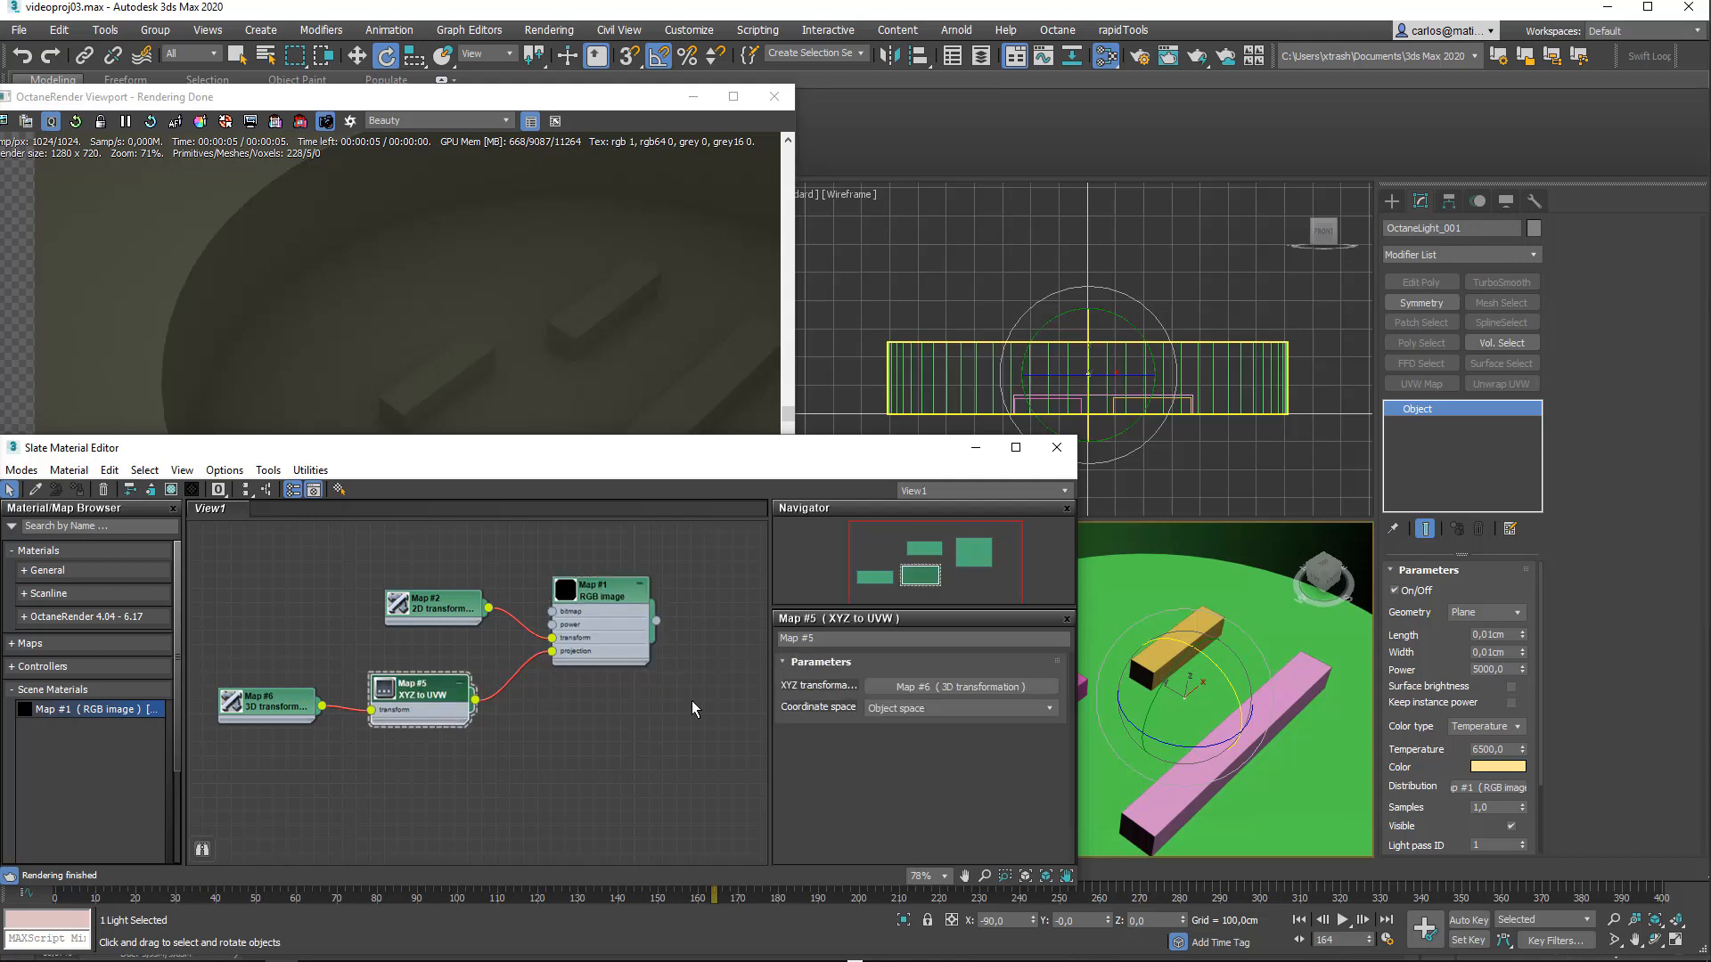
{"action": "left_click", "coordinate": [896, 704]}
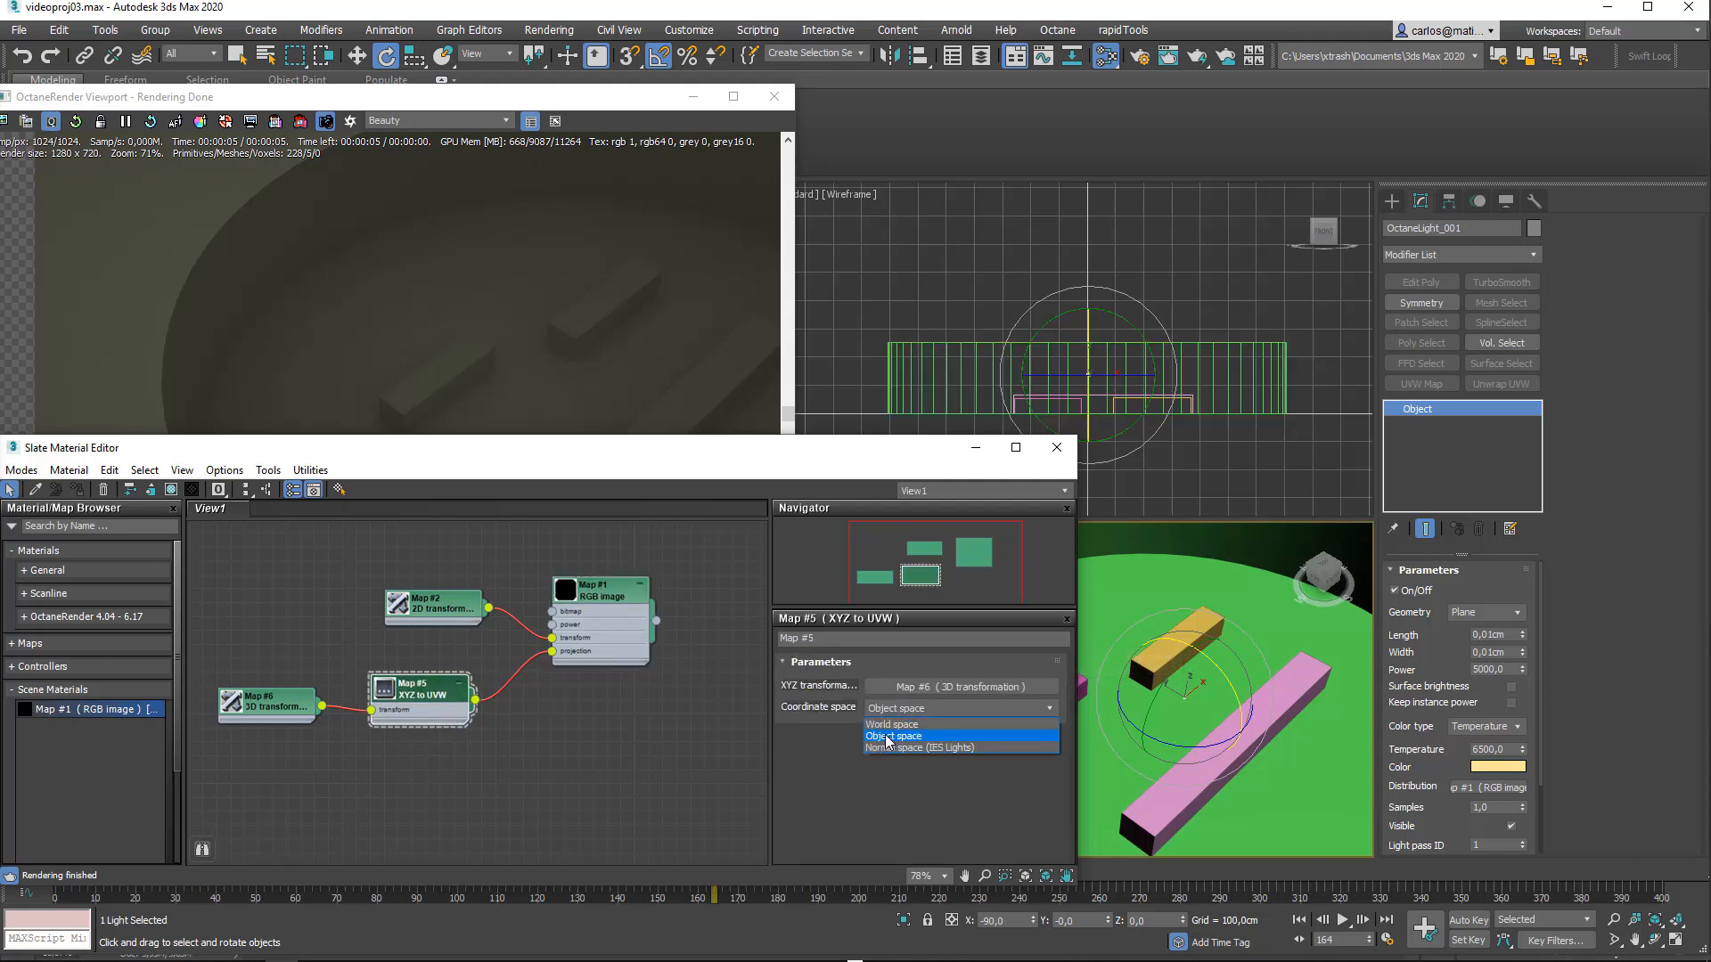
{"action": "left_click", "coordinate": [887, 737]}
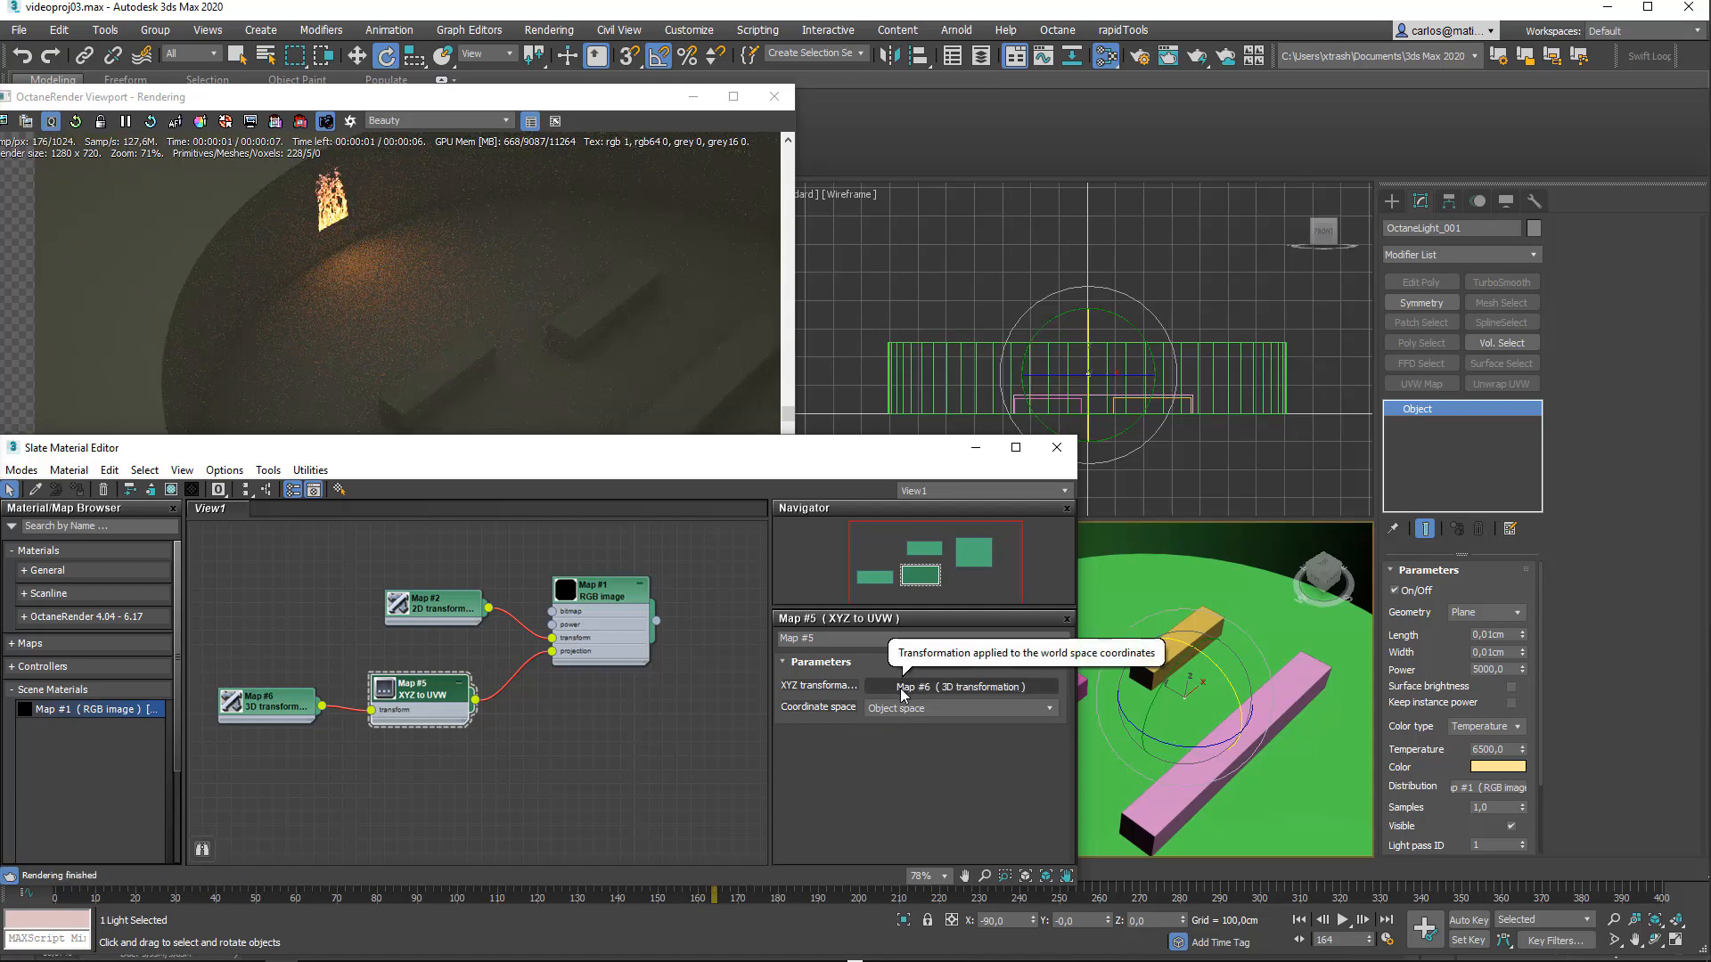
Step: Open the Map #6 3D transformation from the XYZ to UVW map and slightly increase its first rotation value
{"action": "left_click", "coordinate": [959, 688]}
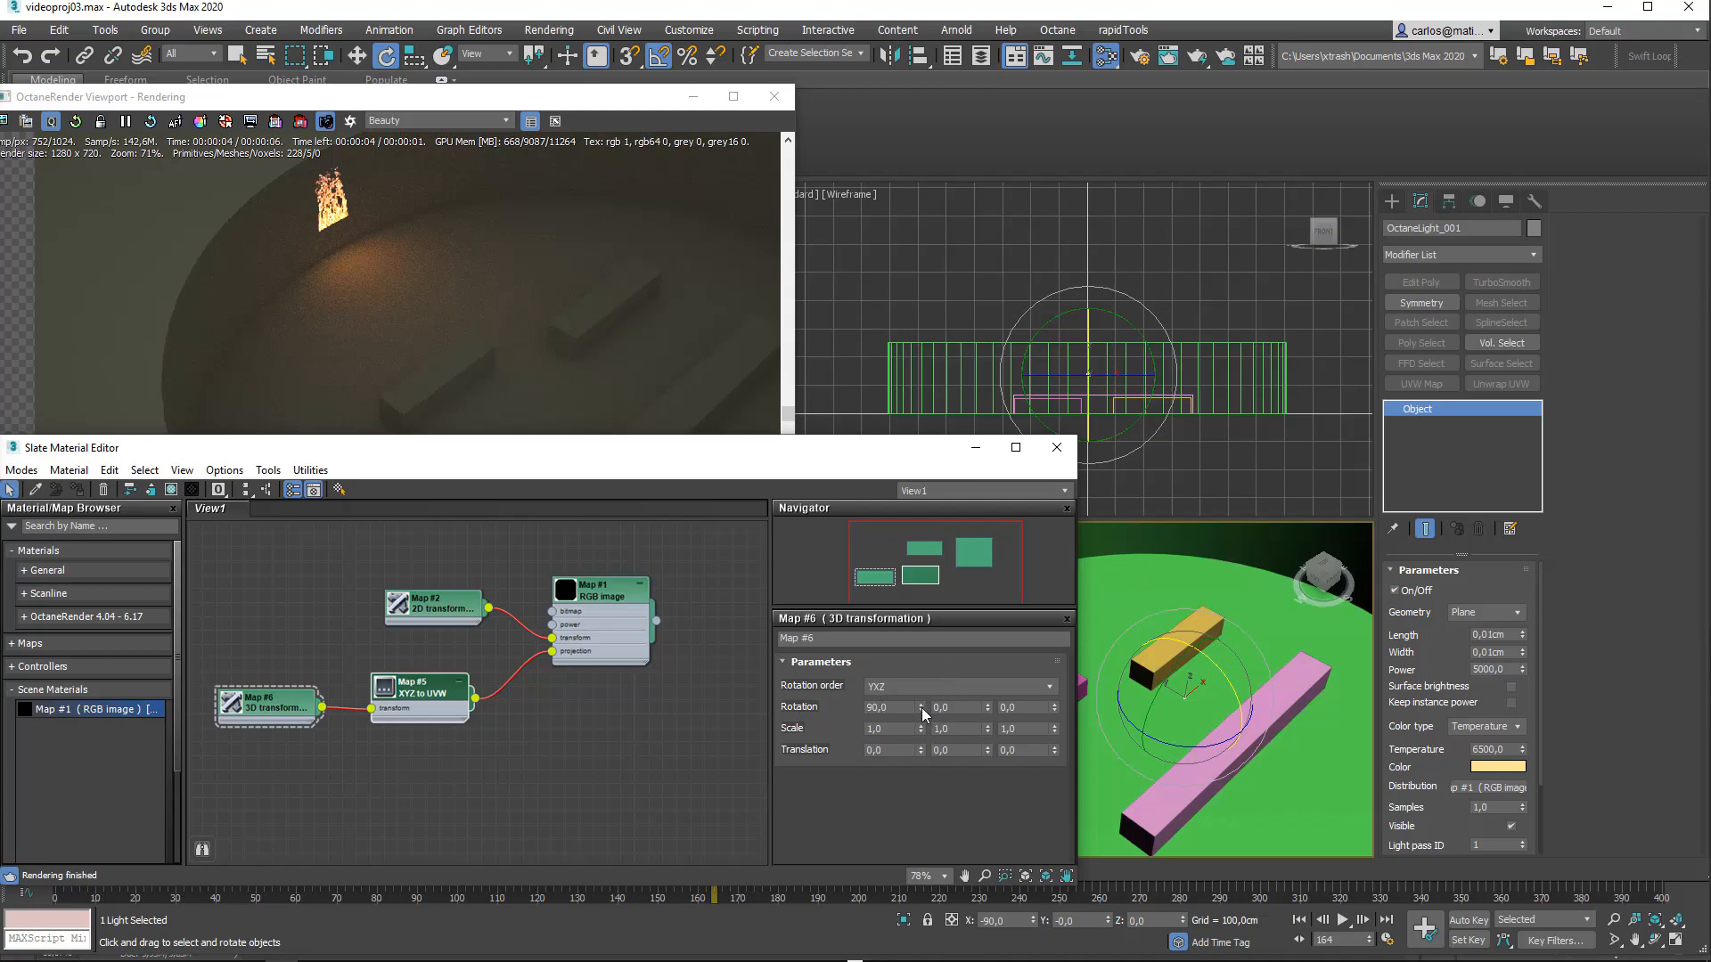
{"action": "left_click_drag", "start_coordinate": [921, 708], "coordinate": [918, 702]}
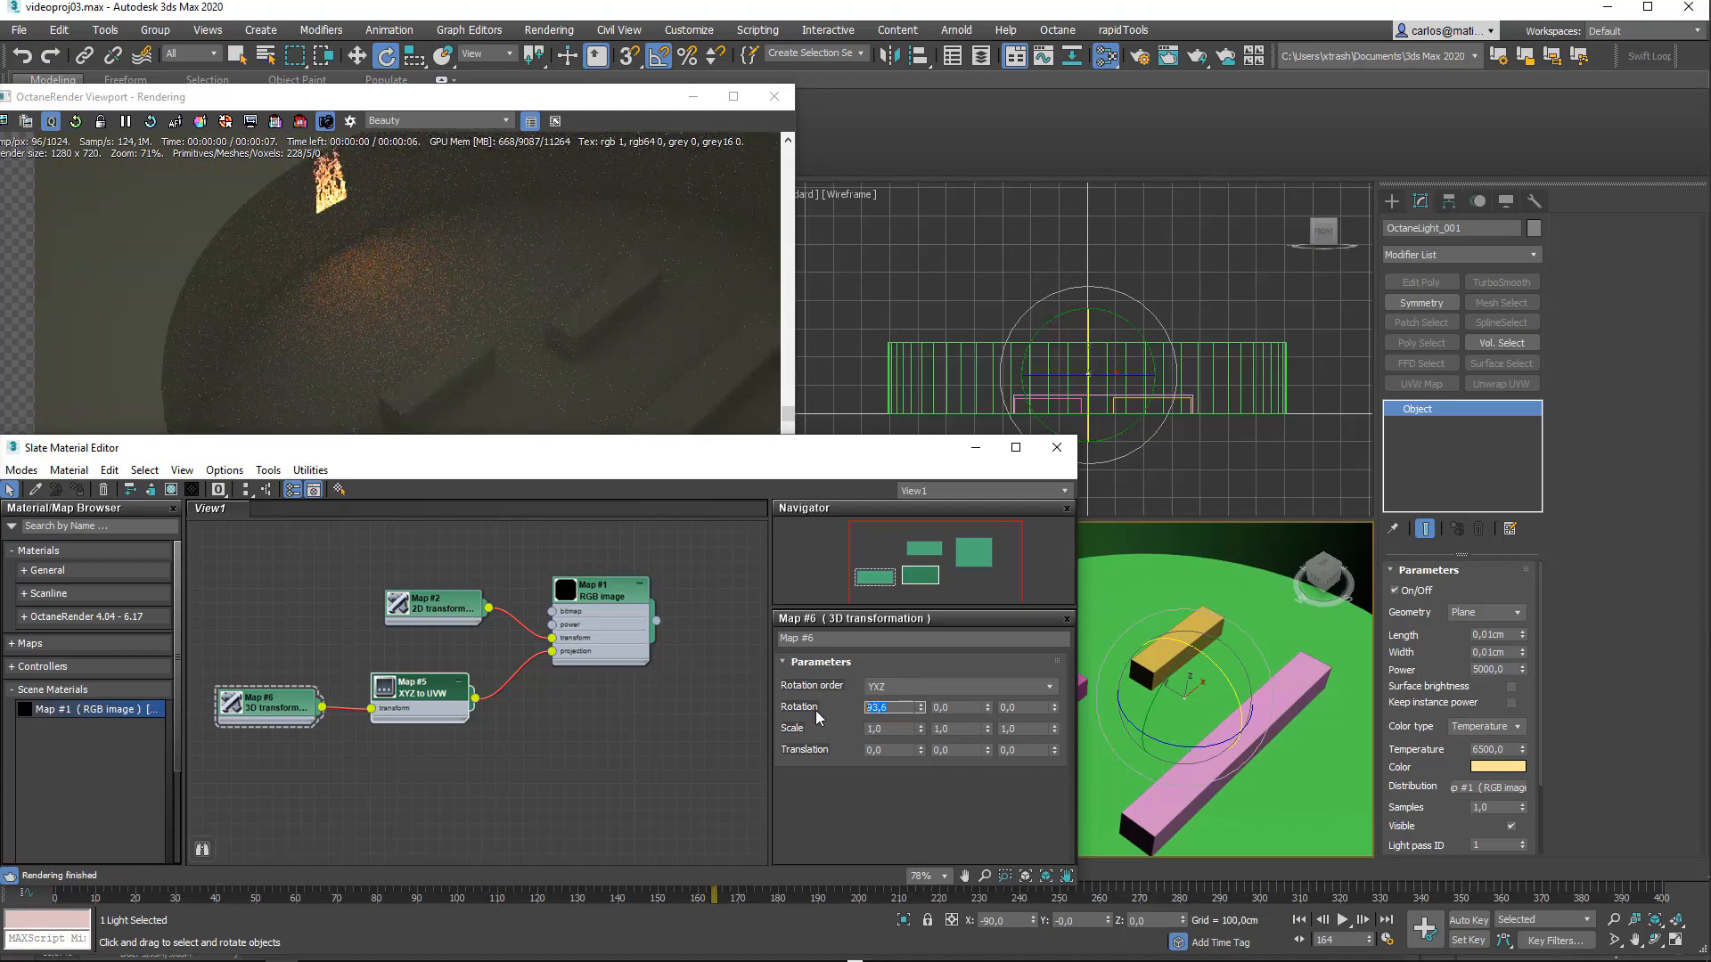
Step: Set the Map #6 3D transformation's first rotation value to 90 and all three scale values to 2
{"action": "type", "text": "90"}
{"action": "key", "text": "Return"}
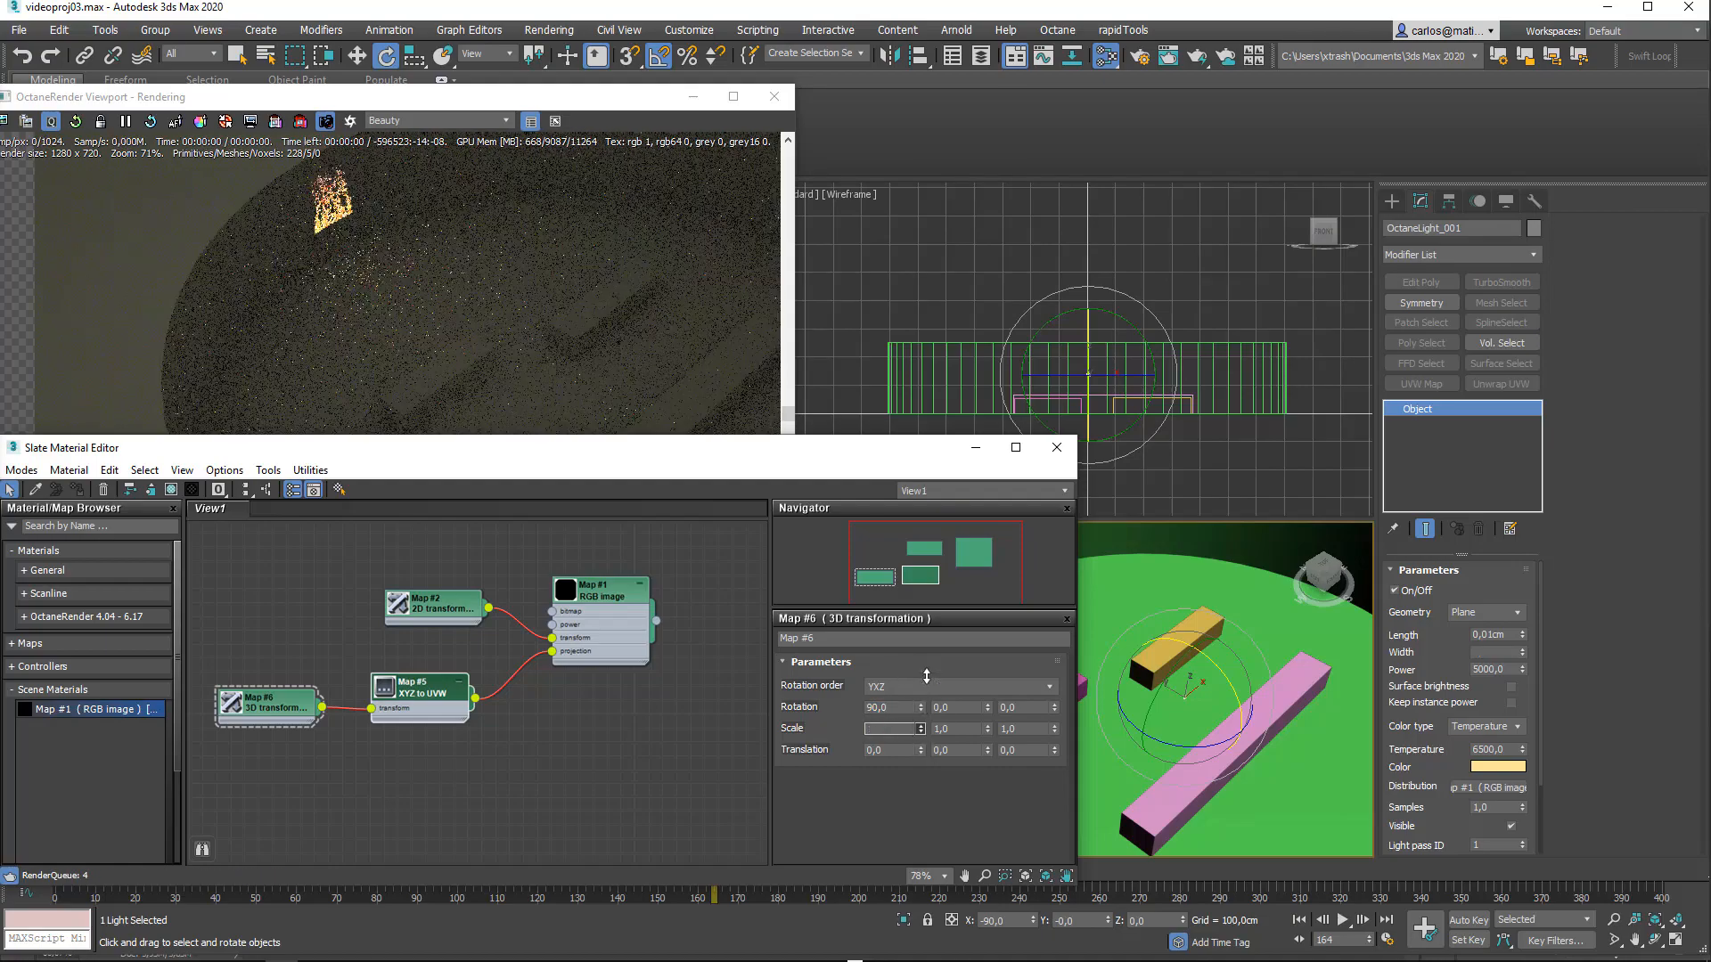
{"action": "left_click_drag", "start_coordinate": [921, 729], "coordinate": [933, 718]}
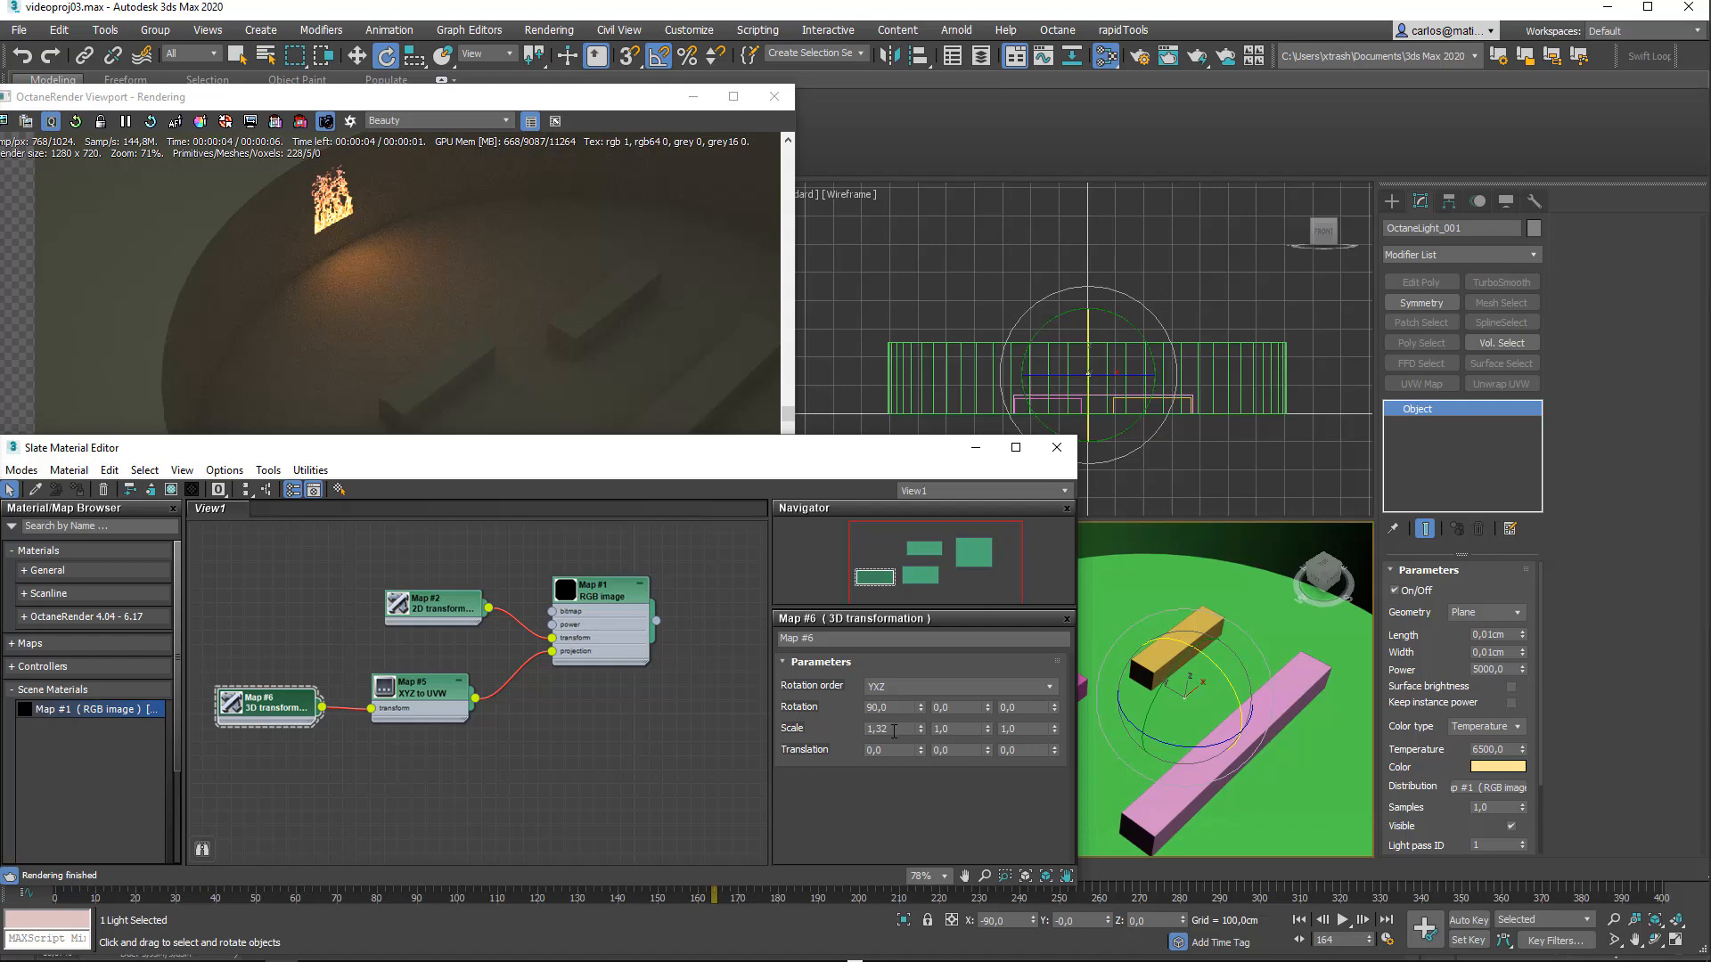
{"action": "left_click_drag", "start_coordinate": [893, 731], "coordinate": [806, 730]}
{"action": "type", "text": "2"}
{"action": "key", "text": "Tab"}
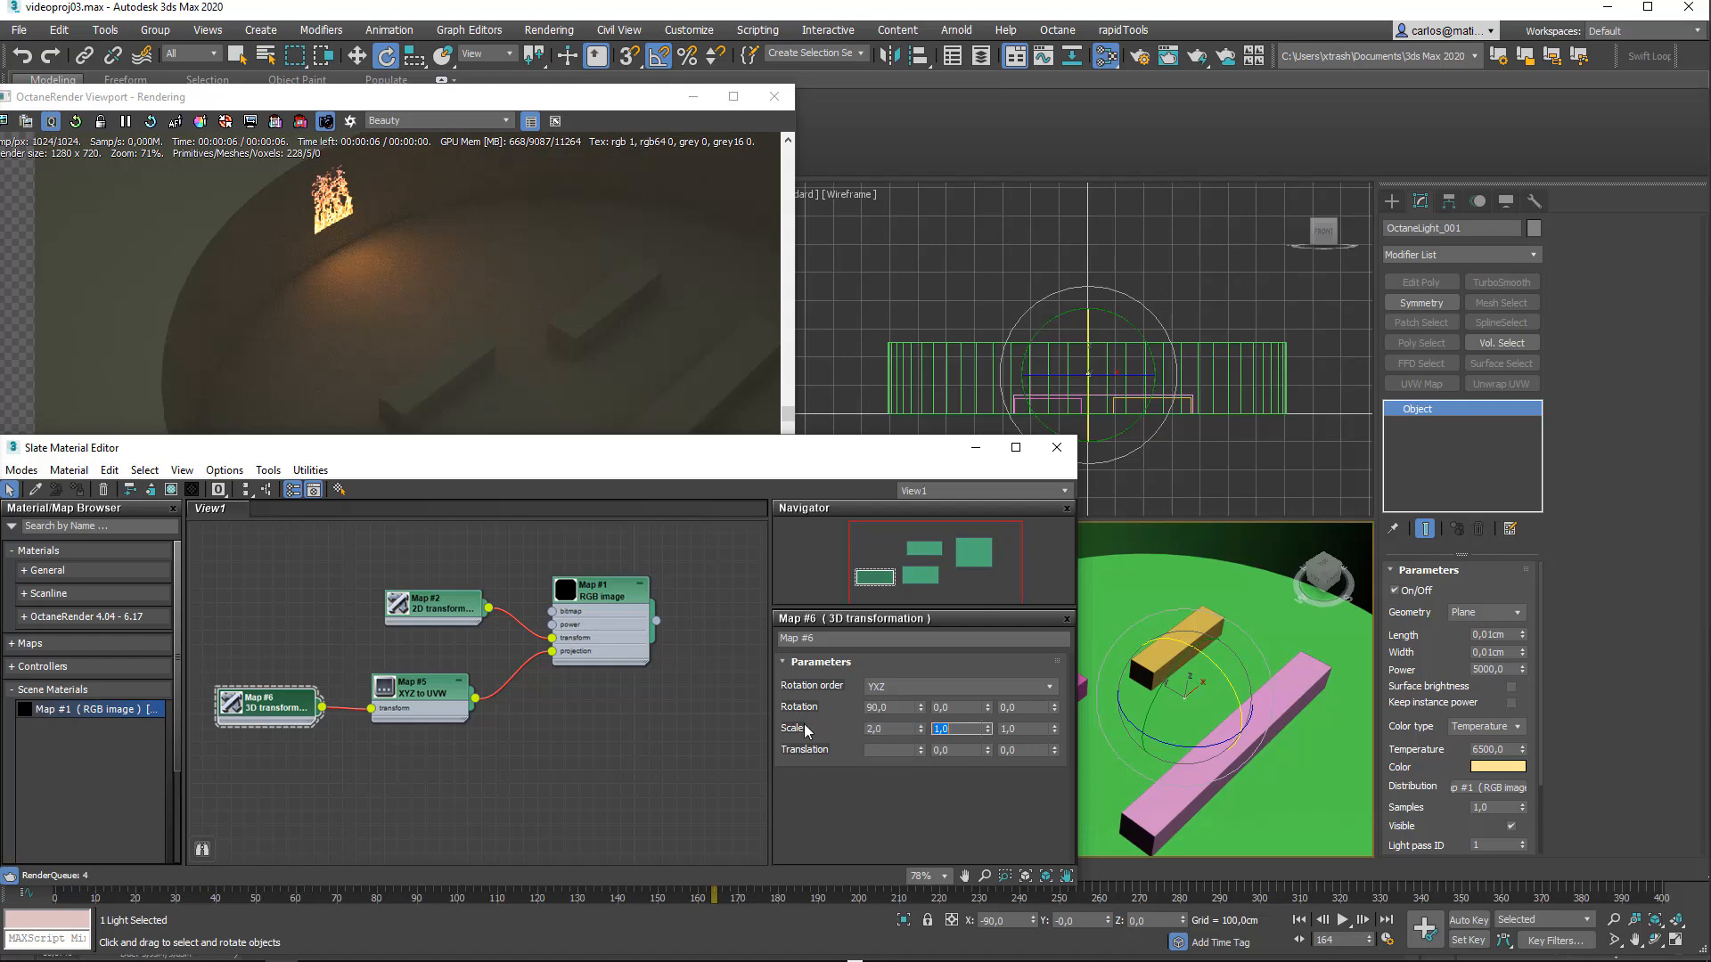
{"action": "type", "text": "2"}
{"action": "key", "text": "Tab"}
{"action": "type", "text": "2"}
{"action": "key", "text": "Tab"}
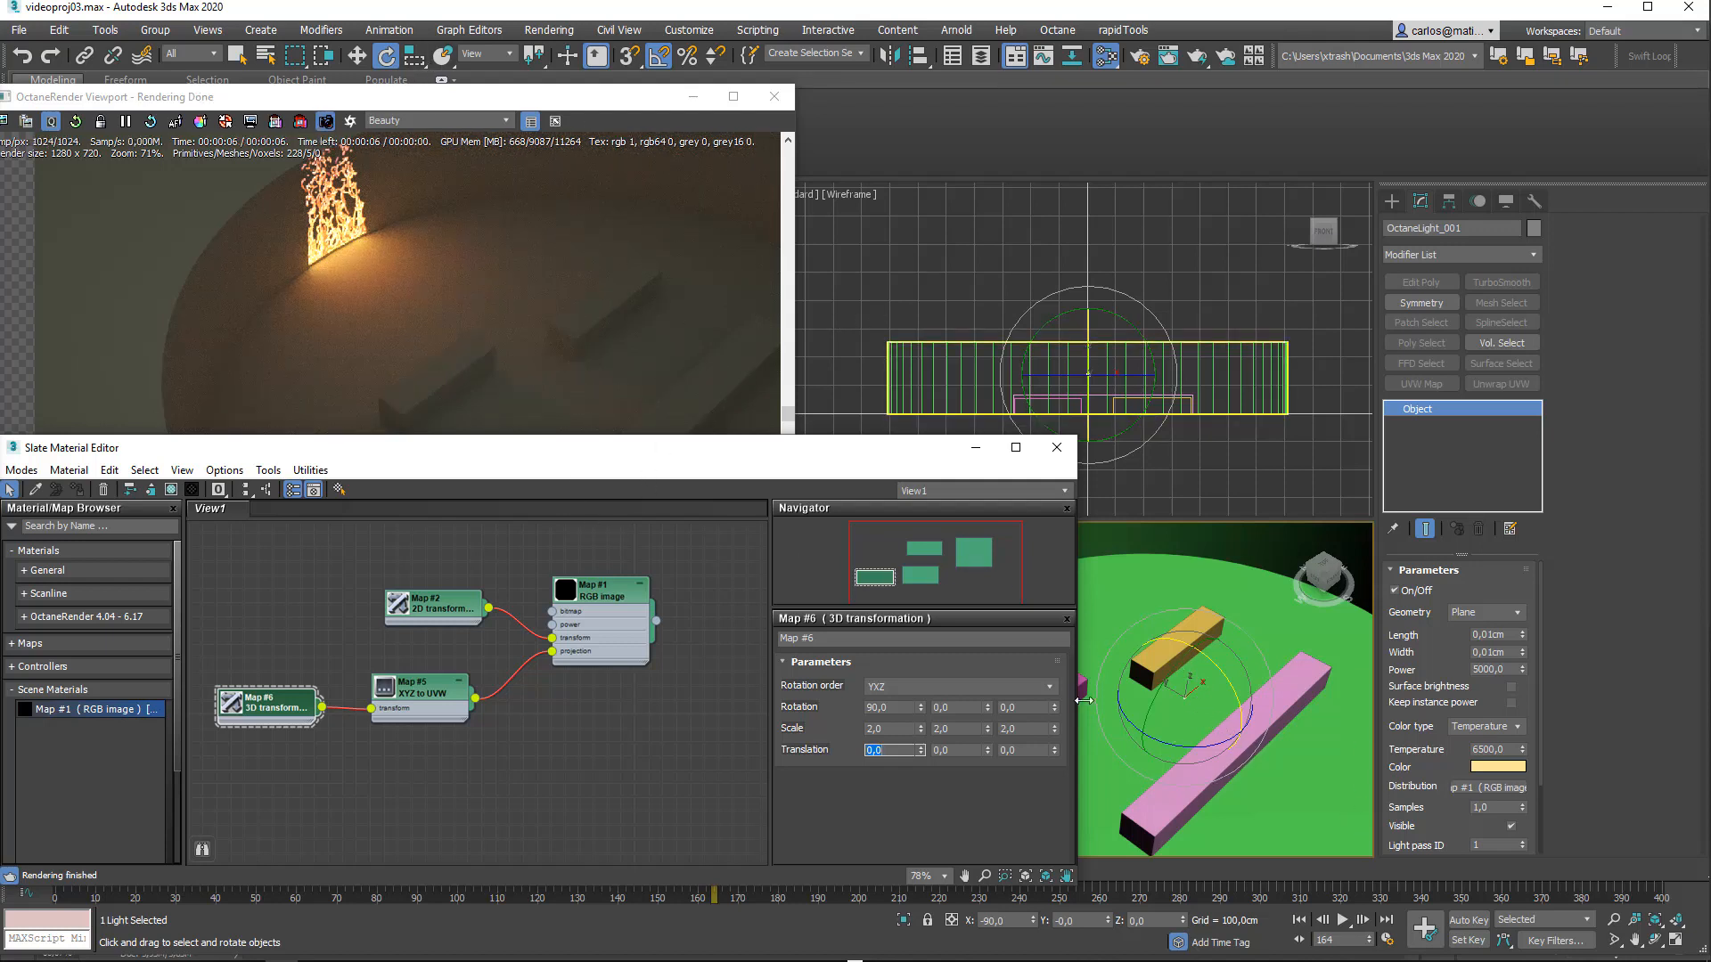
Step: Rotate the light to about -5° around Z and tilt it to about -155° around X, toward the floor
{"action": "scroll", "coordinate": [1191, 703], "scroll_direction": "up", "scroll_amount": 5}
{"action": "scroll", "coordinate": [1192, 703], "scroll_direction": "down", "scroll_amount": 6}
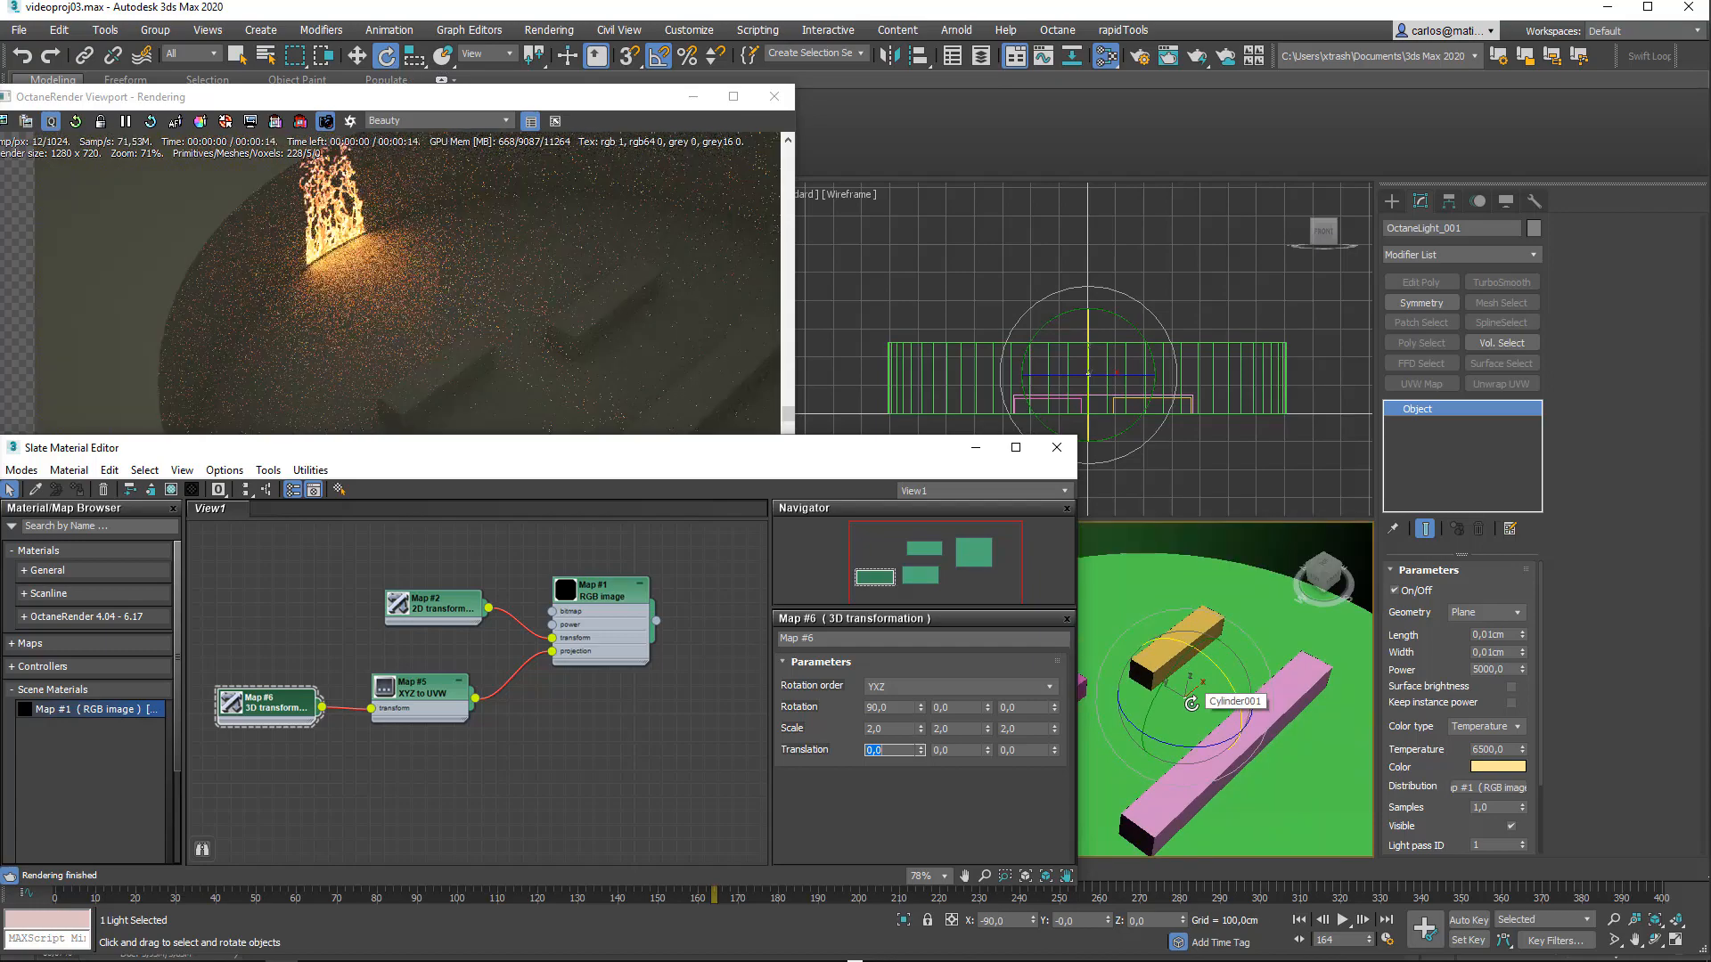
{"action": "left_click_drag", "start_coordinate": [1207, 745], "coordinate": [1246, 737]}
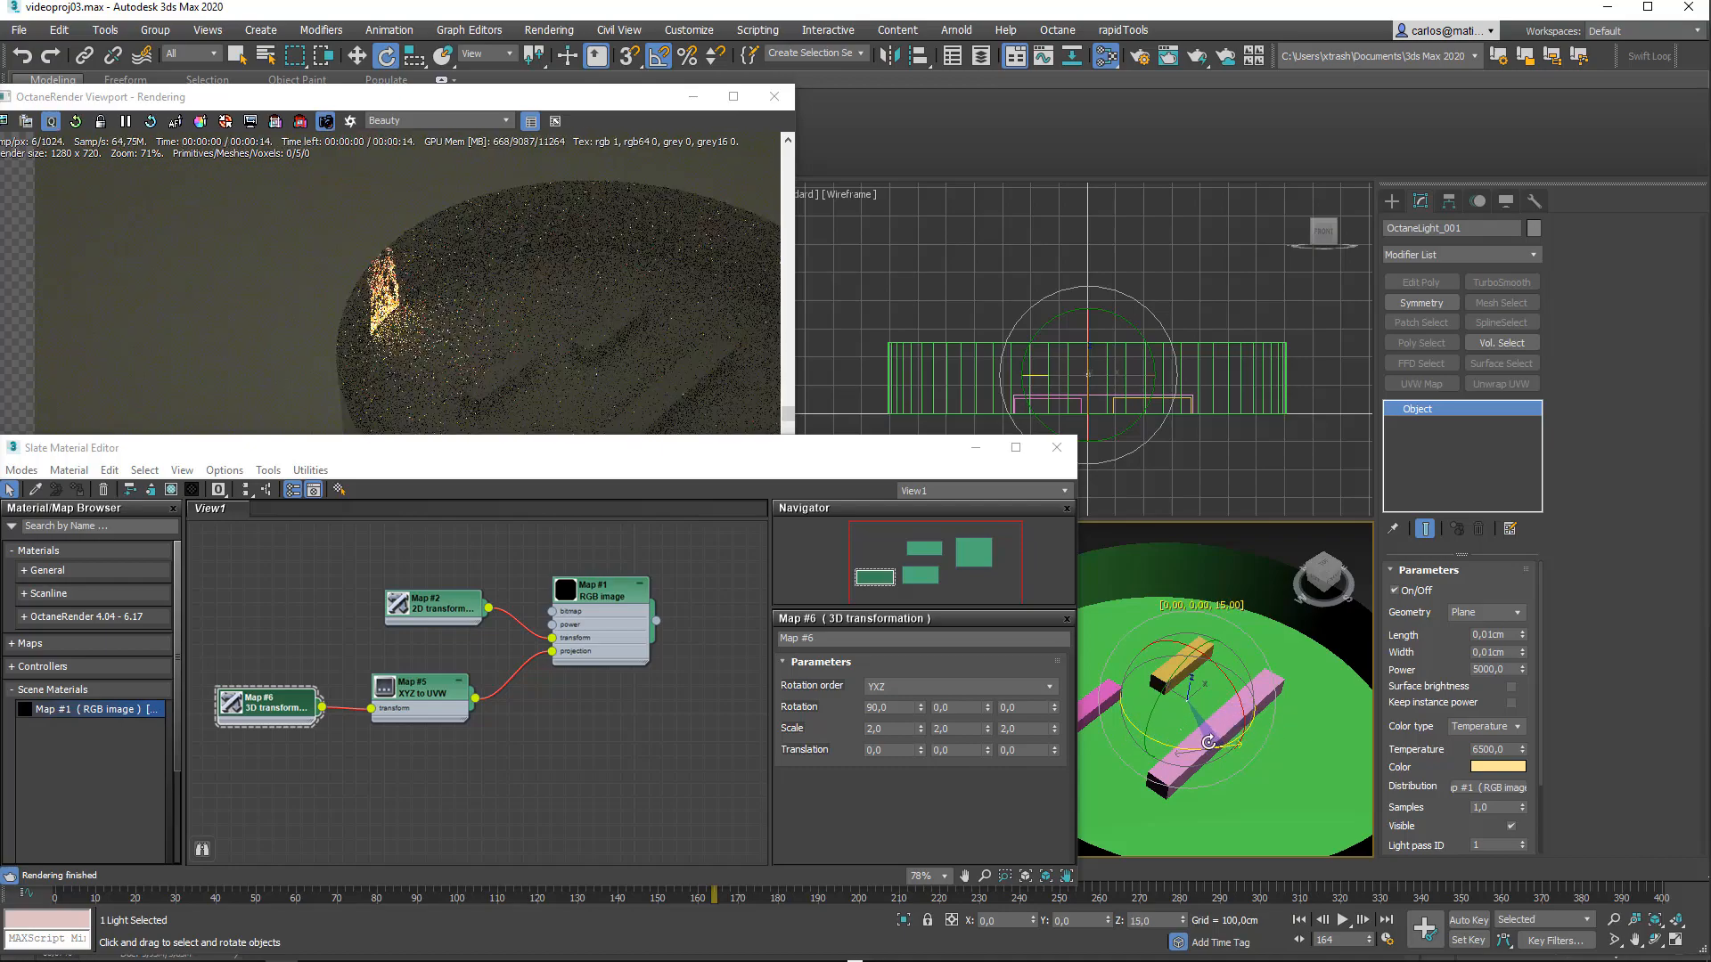
{"action": "middle_click_drag", "start_coordinate": [1245, 738], "coordinate": [1119, 725]}
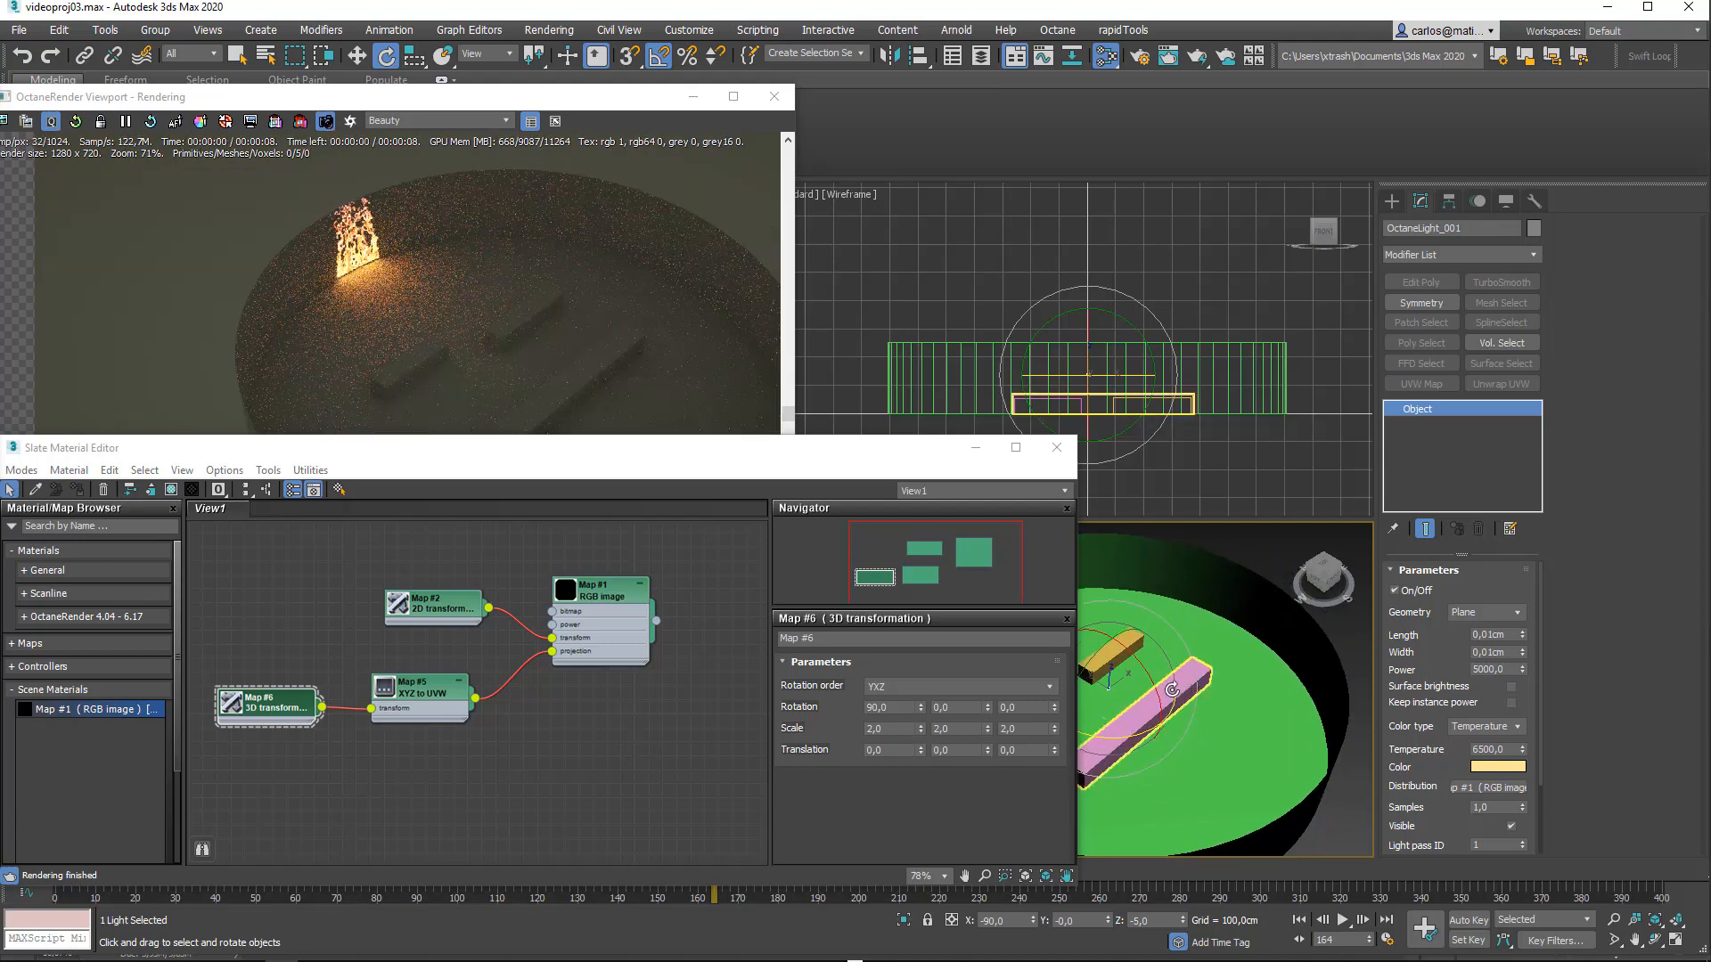
{"action": "left_click_drag", "start_coordinate": [1159, 698], "coordinate": [1139, 661]}
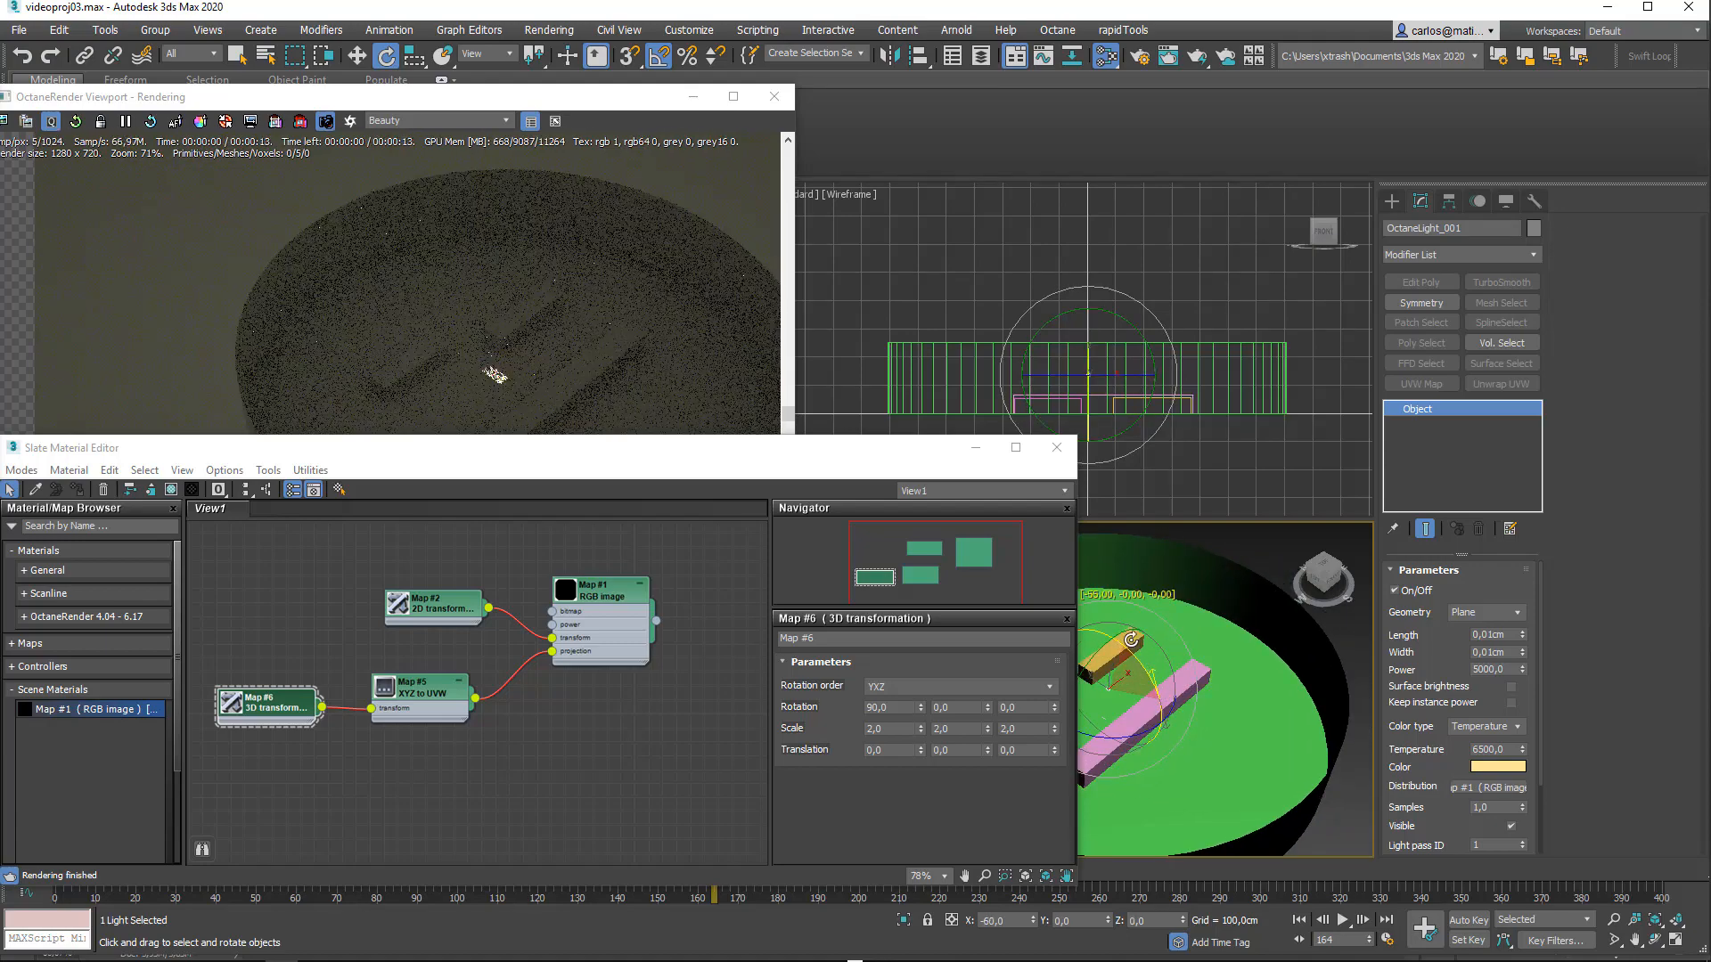
Step: Raise the light high above the cylinder, to a Z position of more than 800 cm
{"action": "key", "text": "w"}
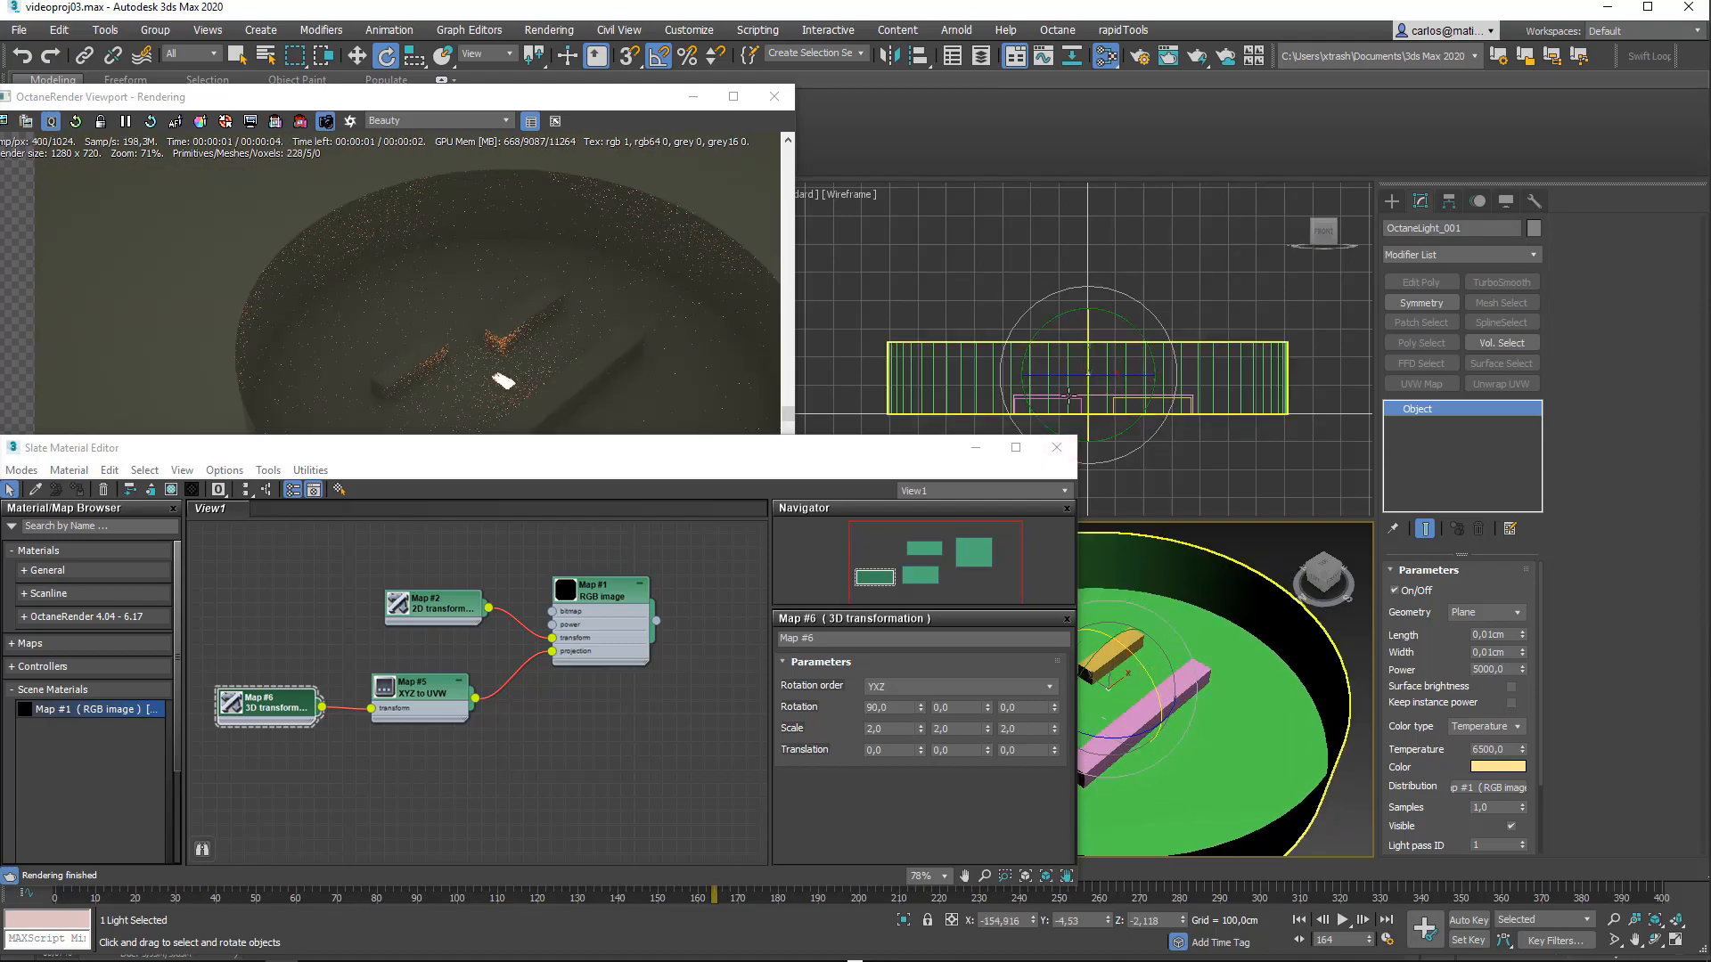
{"action": "scroll", "coordinate": [1119, 352], "scroll_direction": "up", "scroll_amount": 5}
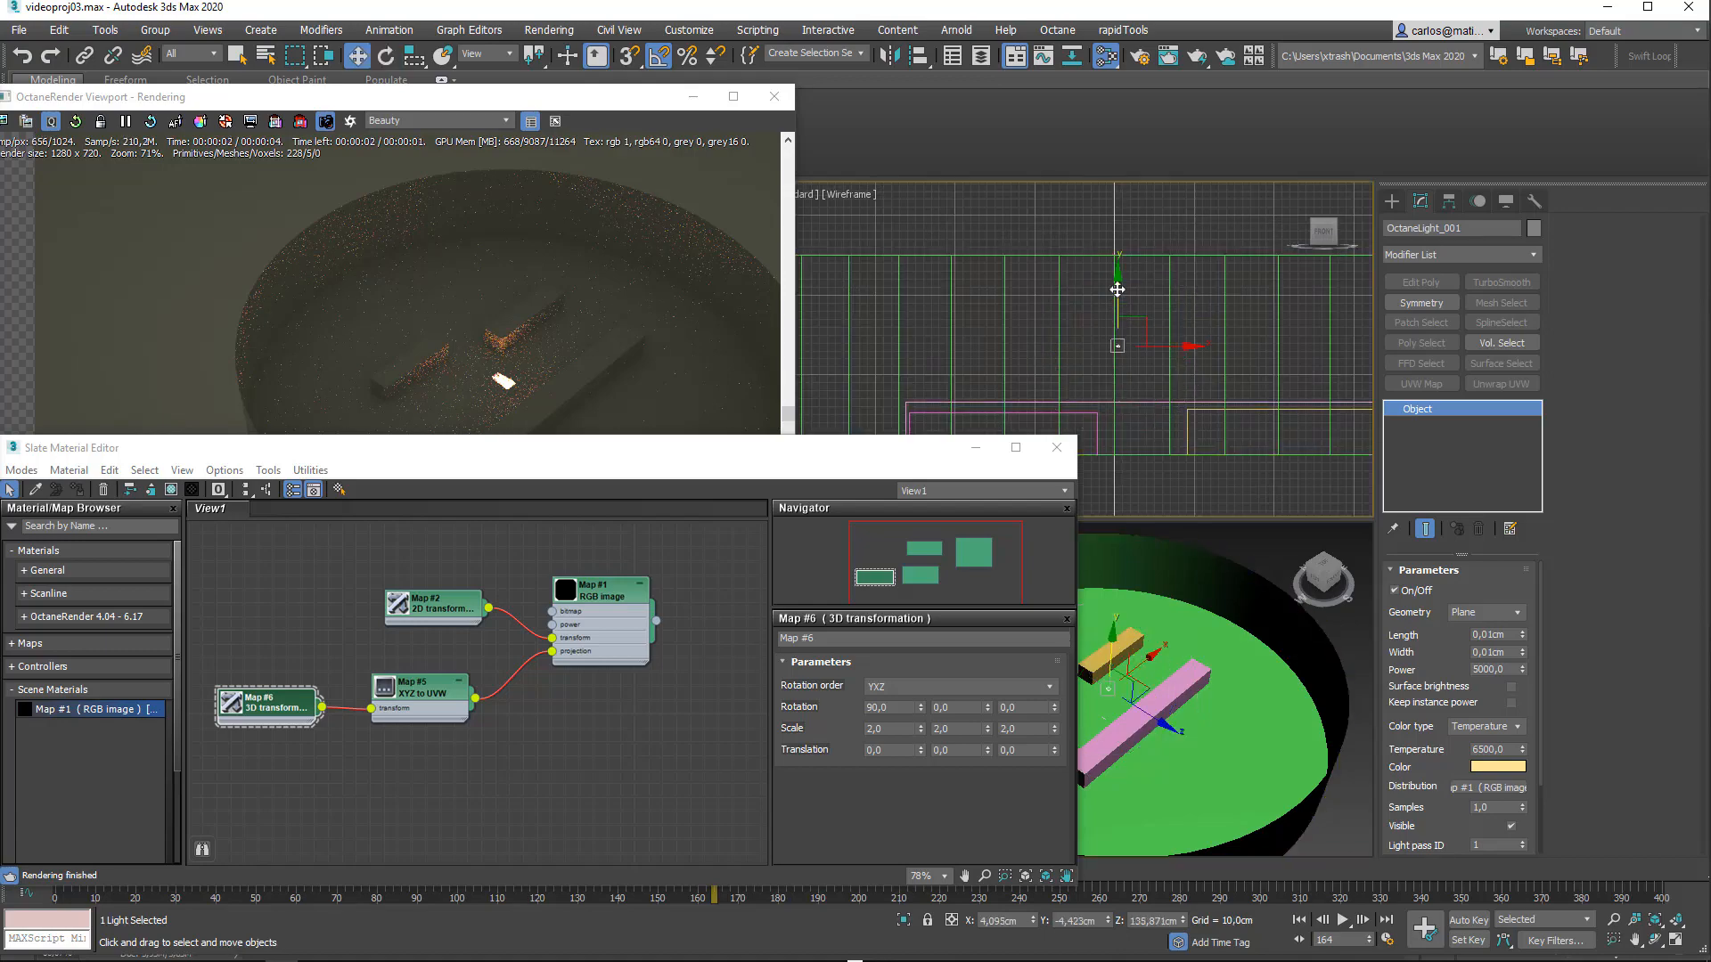
{"action": "left_click_drag", "start_coordinate": [1118, 290], "coordinate": [1103, 109]}
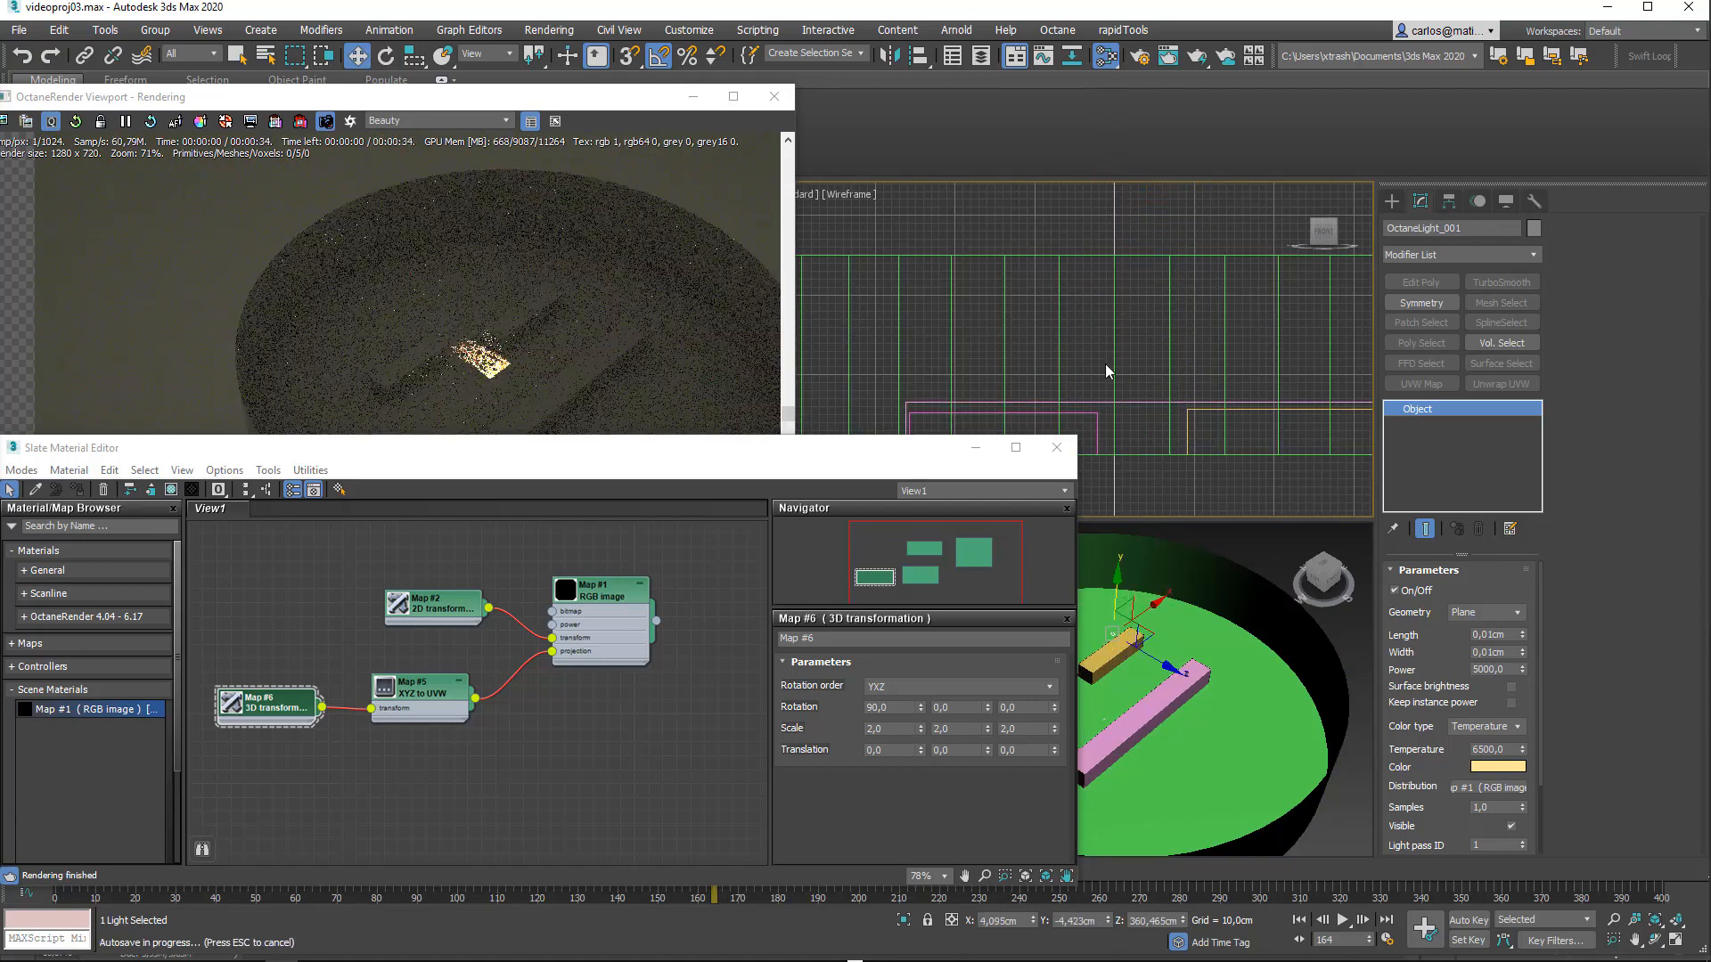
{"action": "scroll", "coordinate": [1105, 364], "scroll_direction": "down", "scroll_amount": 5}
{"action": "left_click_drag", "start_coordinate": [1105, 354], "coordinate": [1105, 210]}
{"action": "scroll", "coordinate": [1073, 228], "scroll_direction": "up", "scroll_amount": 3}
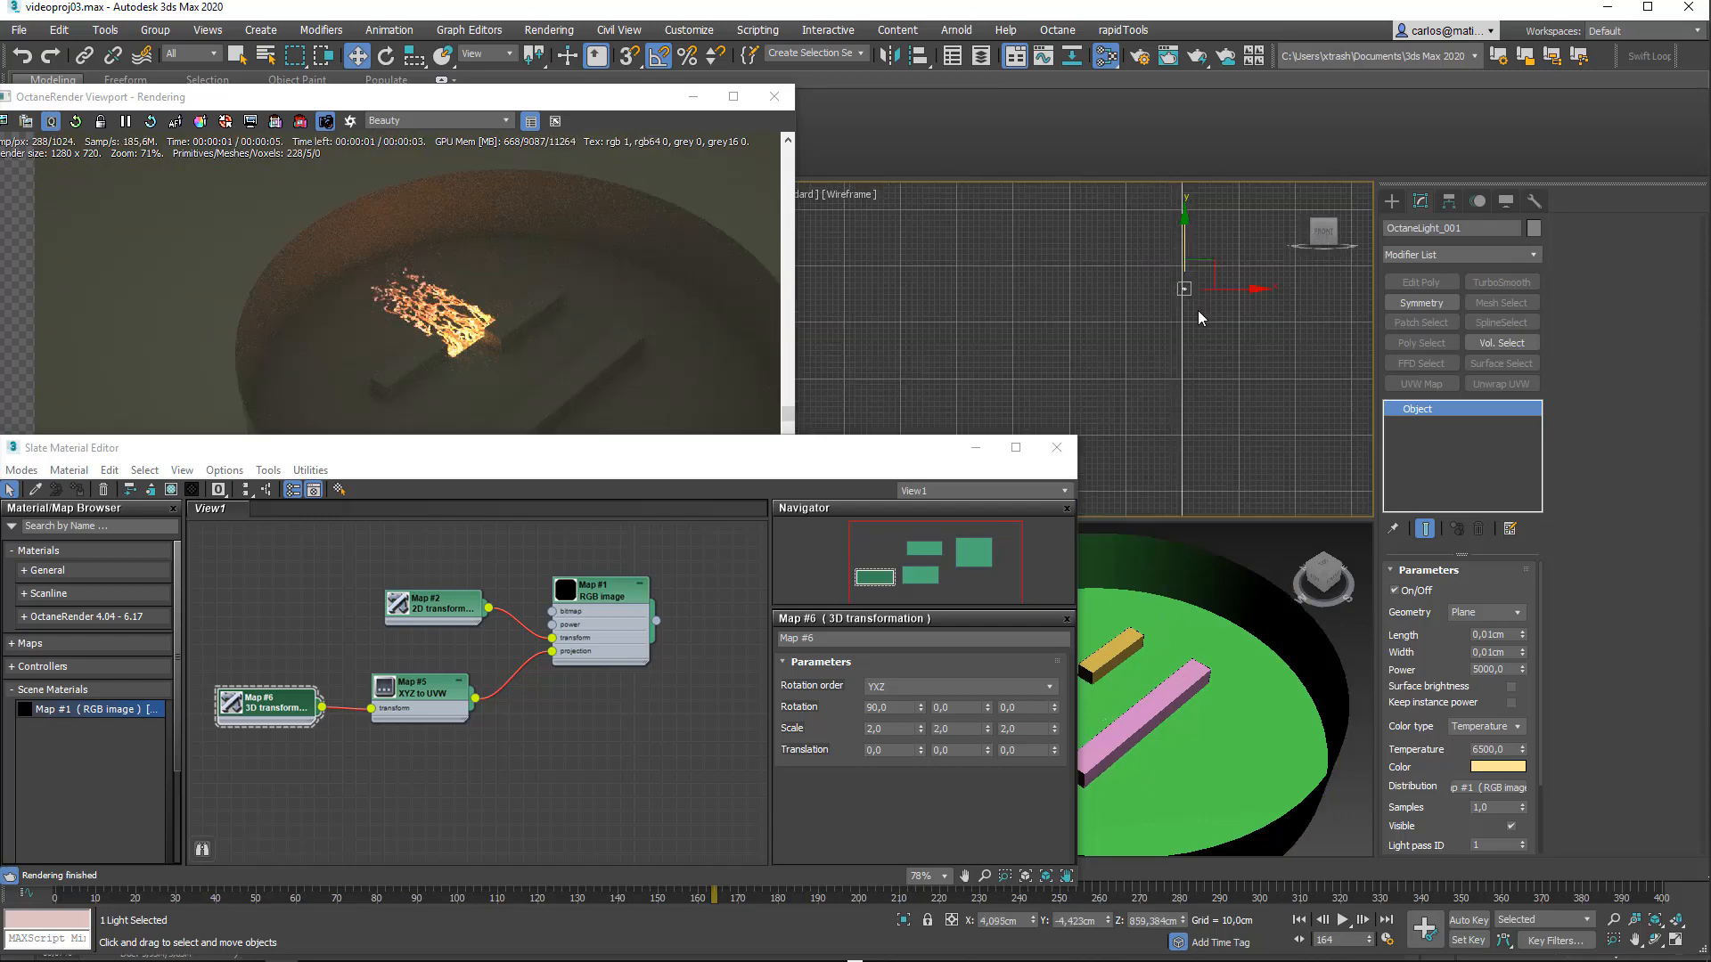
Step: Set the light's rotation to exactly 180° in X and 0° in Y and Z
{"action": "scroll", "coordinate": [1156, 253], "scroll_direction": "up", "scroll_amount": 3}
{"action": "key", "text": "e"}
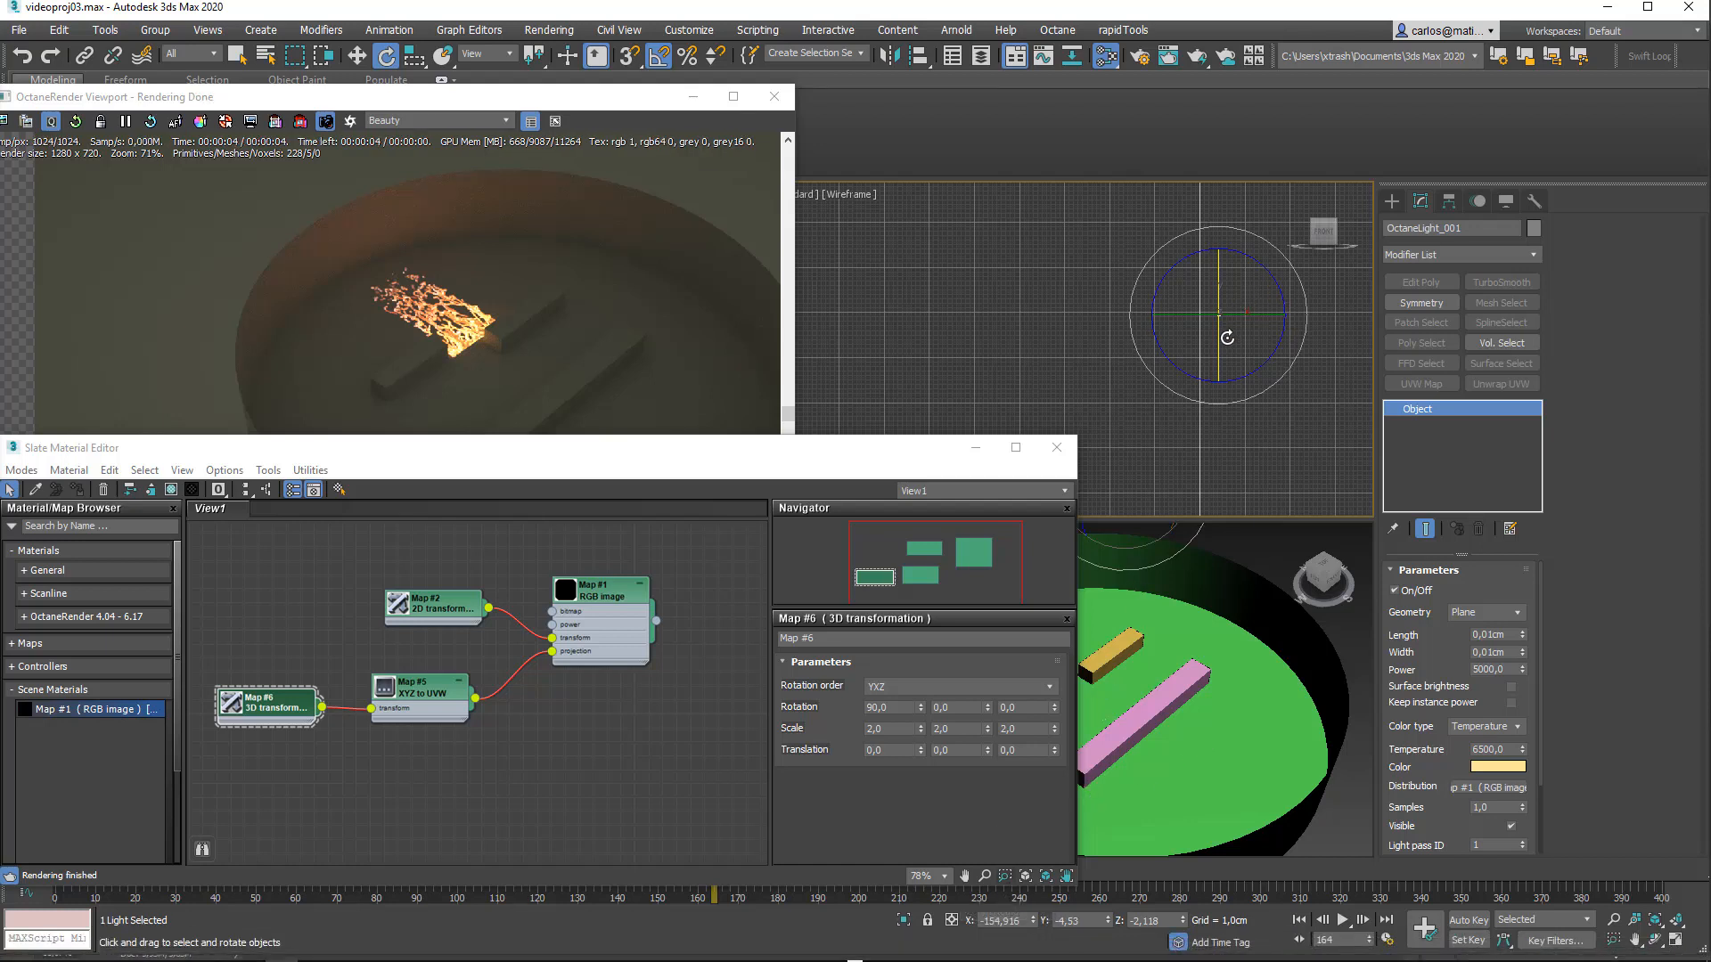
{"action": "left_click_drag", "start_coordinate": [1083, 921], "coordinate": [976, 921]}
{"action": "type", "text": "0"}
{"action": "key", "text": "Tab"}
{"action": "type", "text": "0"}
{"action": "key", "text": "Tab"}
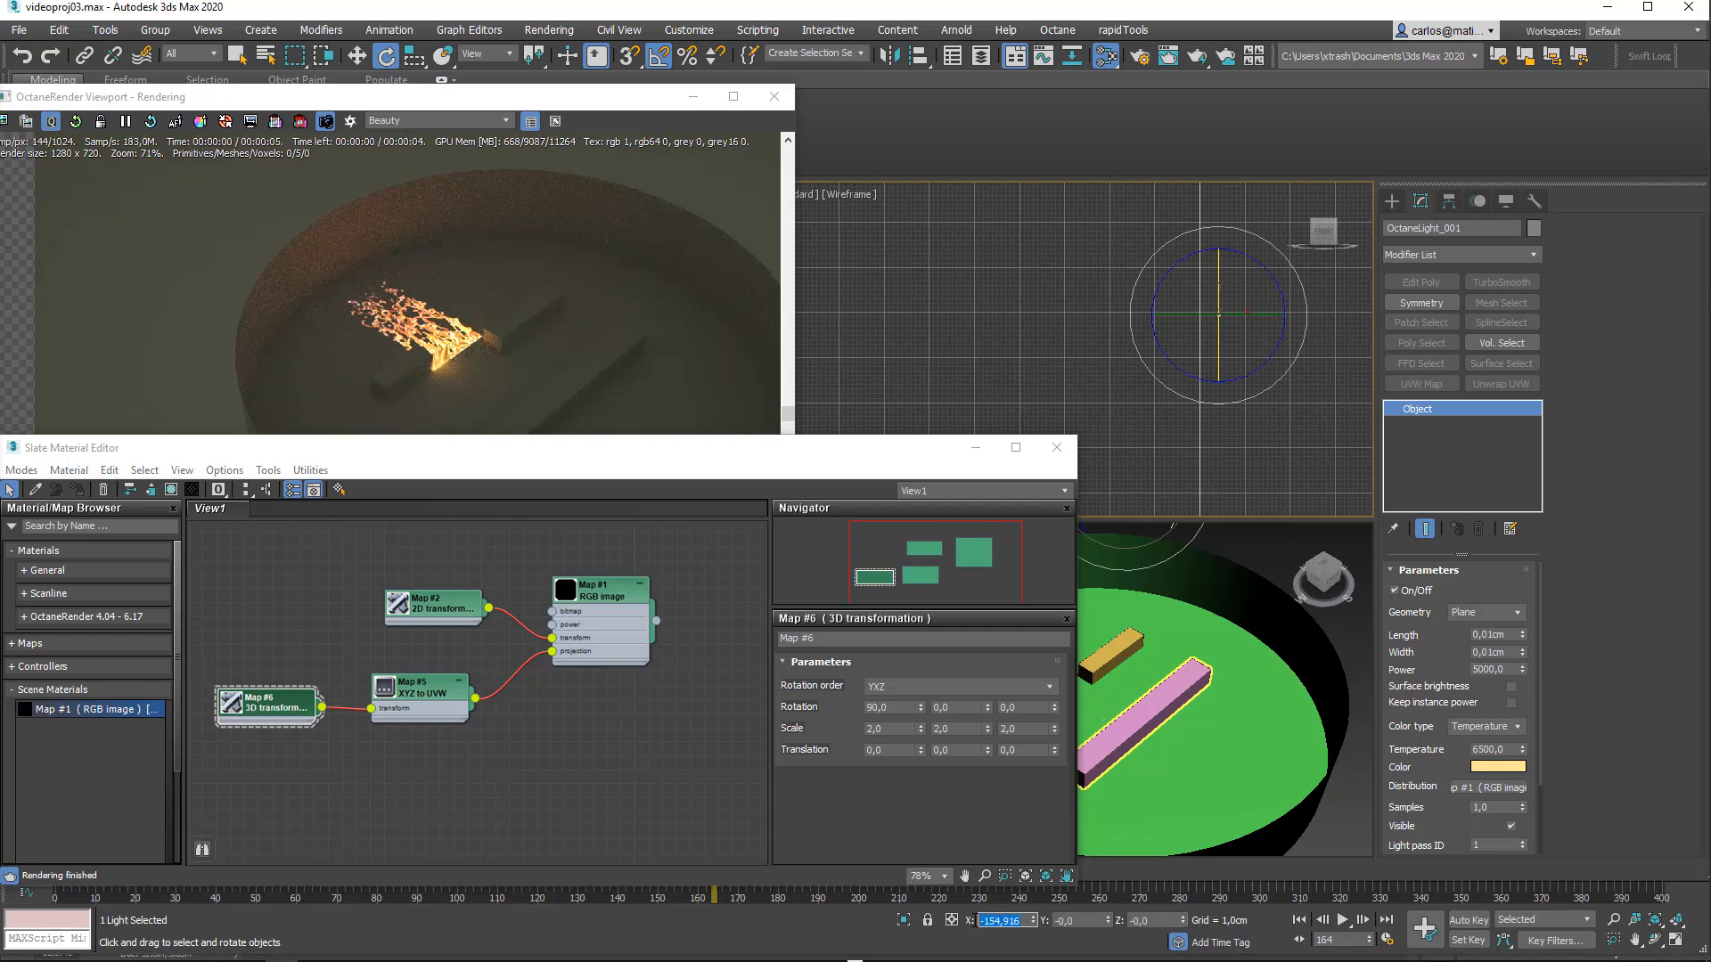
{"action": "type", "text": "-180"}
{"action": "key", "text": "Return"}
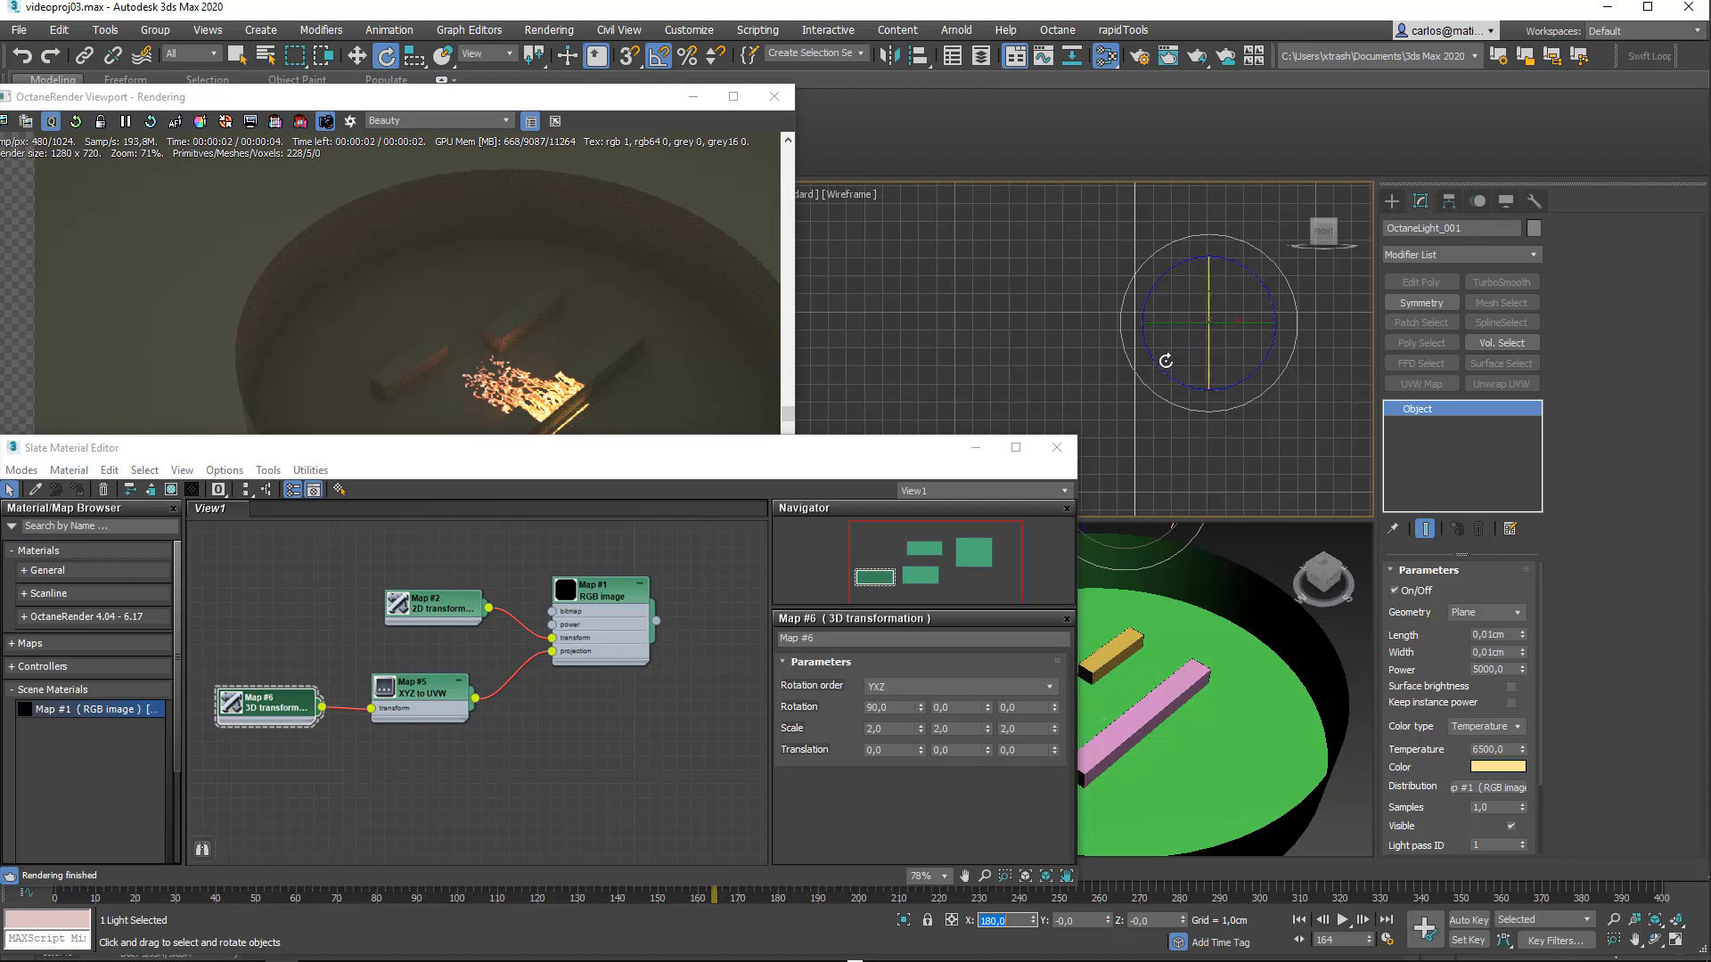
Step: Move the light in the Top view to about X -0.8 cm and Y -17.9 cm
{"action": "scroll", "coordinate": [587, 342], "scroll_direction": "down", "scroll_amount": 1}
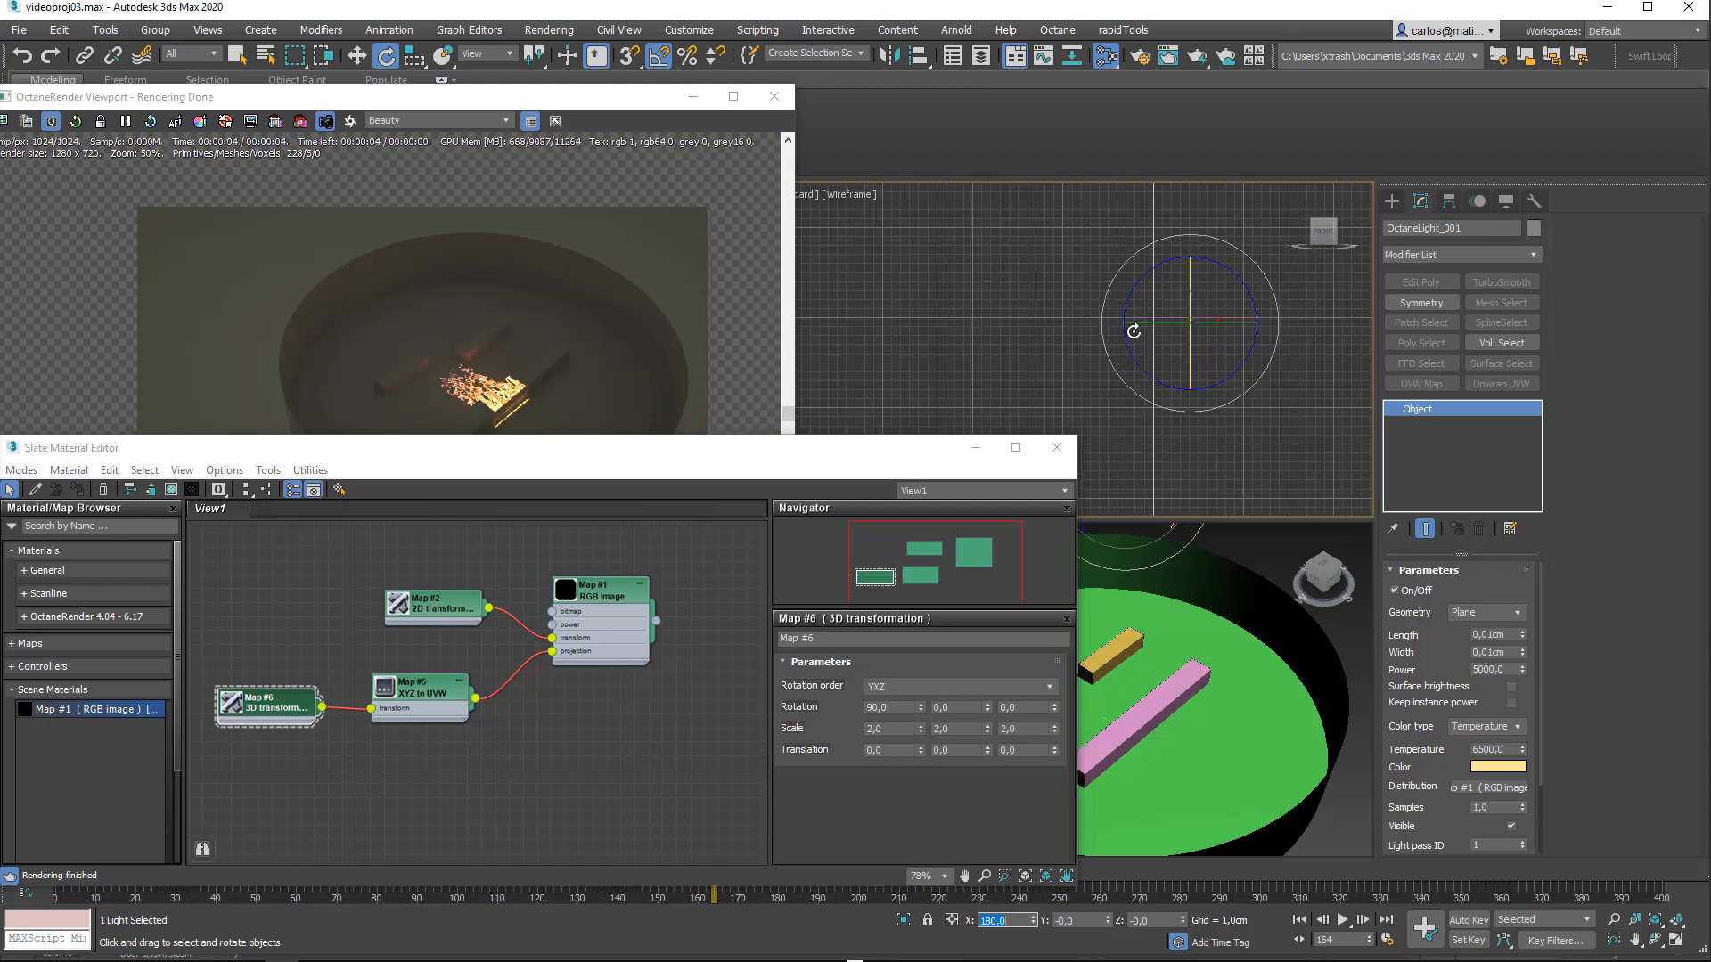
{"action": "key", "text": "t"}
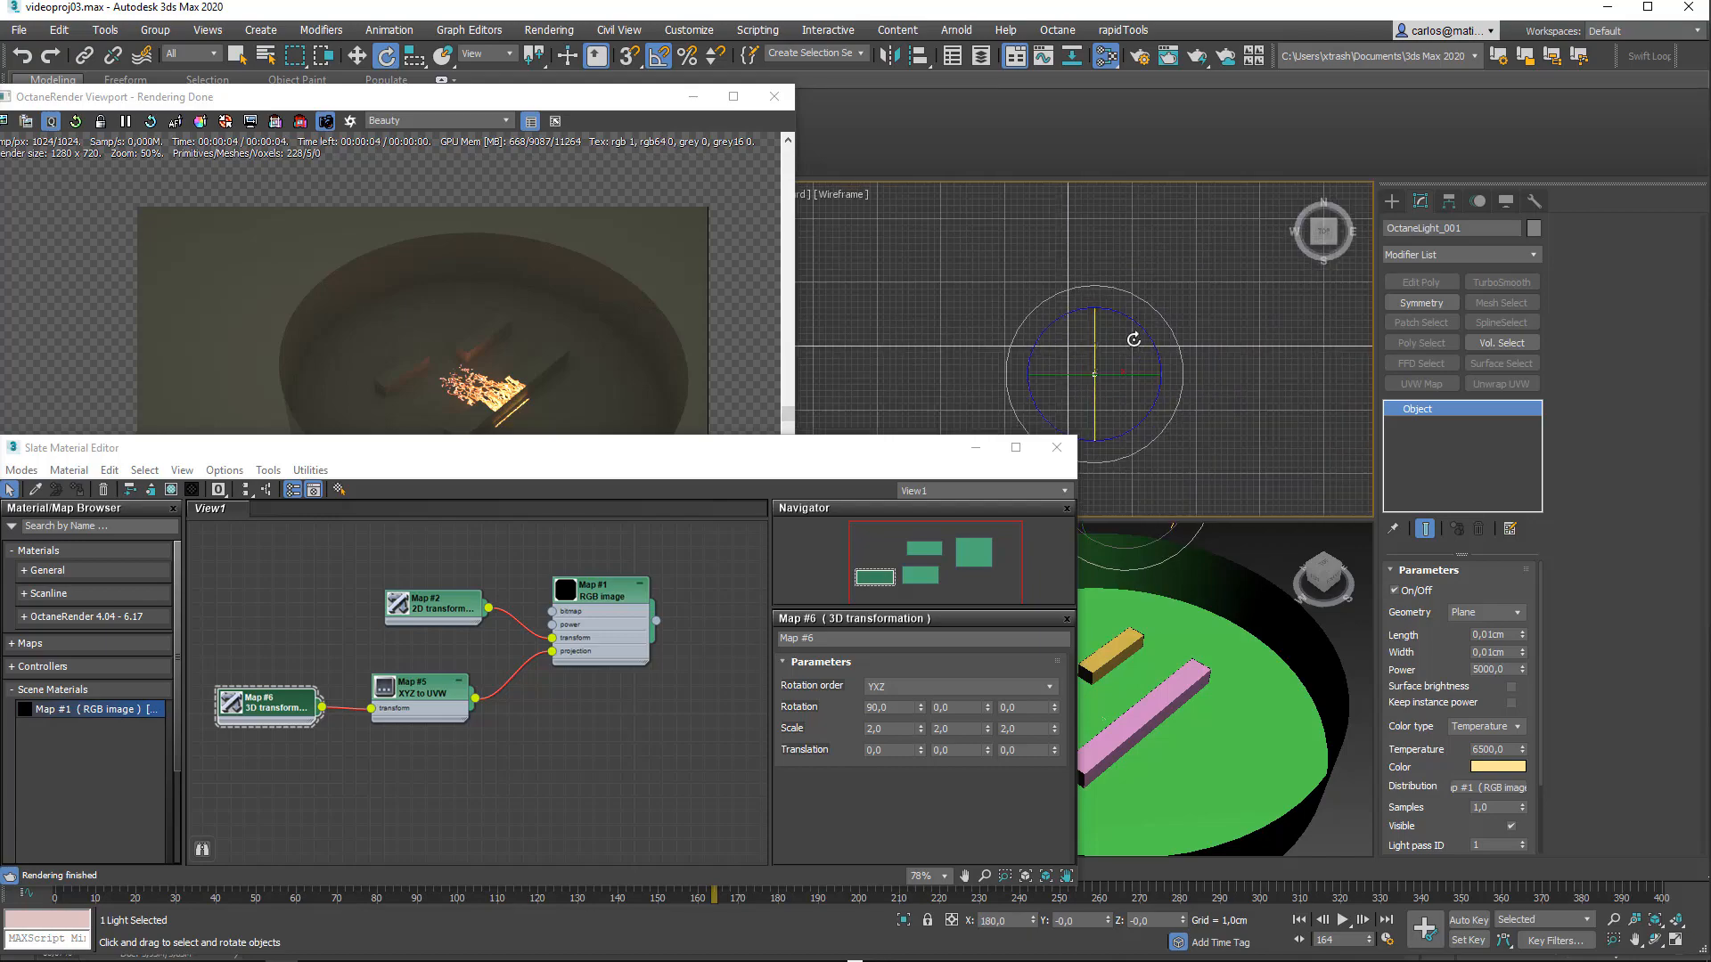
{"action": "scroll", "coordinate": [1128, 338], "scroll_direction": "down", "scroll_amount": 5}
{"action": "key", "text": "w"}
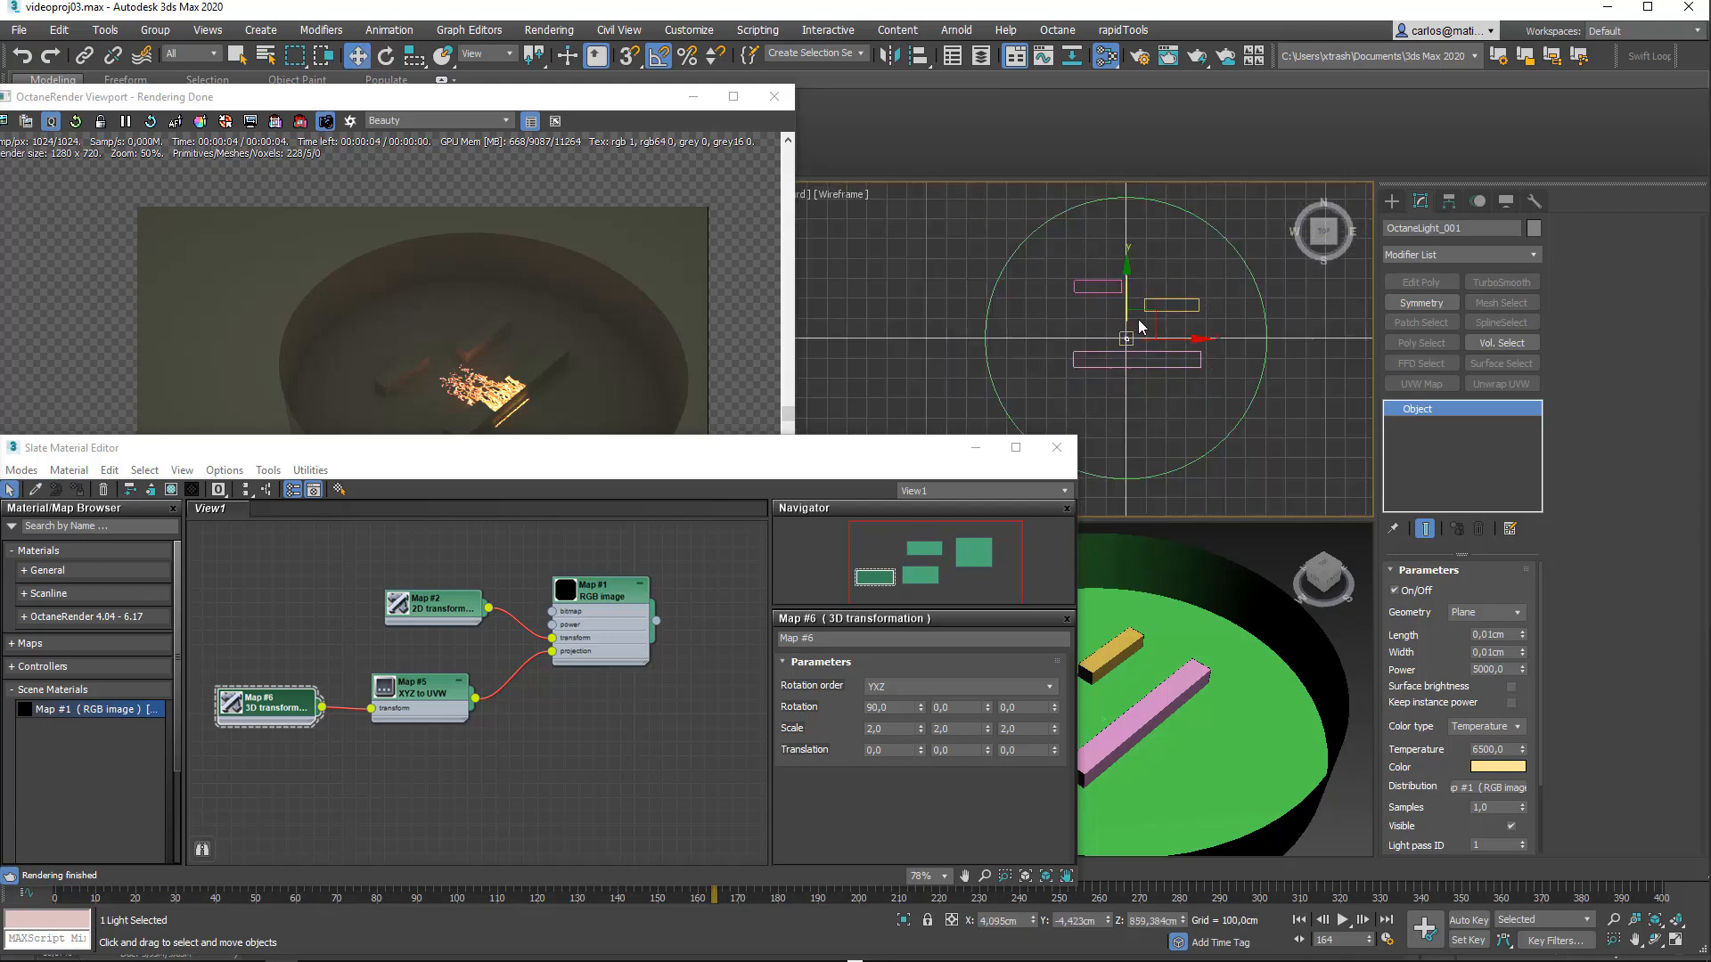
{"action": "mouse_move", "coordinate": [1162, 311]}
{"action": "left_mouse_down"}
{"action": "mouse_move", "coordinate": [1194, 263]}
{"action": "mouse_move", "coordinate": [1128, 223]}
{"action": "mouse_move", "coordinate": [1070, 234]}
{"action": "mouse_move", "coordinate": [1065, 194]}
{"action": "mouse_move", "coordinate": [1195, 187]}
{"action": "mouse_move", "coordinate": [1221, 231]}
{"action": "mouse_move", "coordinate": [1168, 303]}
{"action": "mouse_move", "coordinate": [1127, 209]}
{"action": "mouse_move", "coordinate": [1209, 169]}
{"action": "mouse_move", "coordinate": [1209, 214]}
{"action": "mouse_move", "coordinate": [1147, 318]}
{"action": "left_mouse_up"}
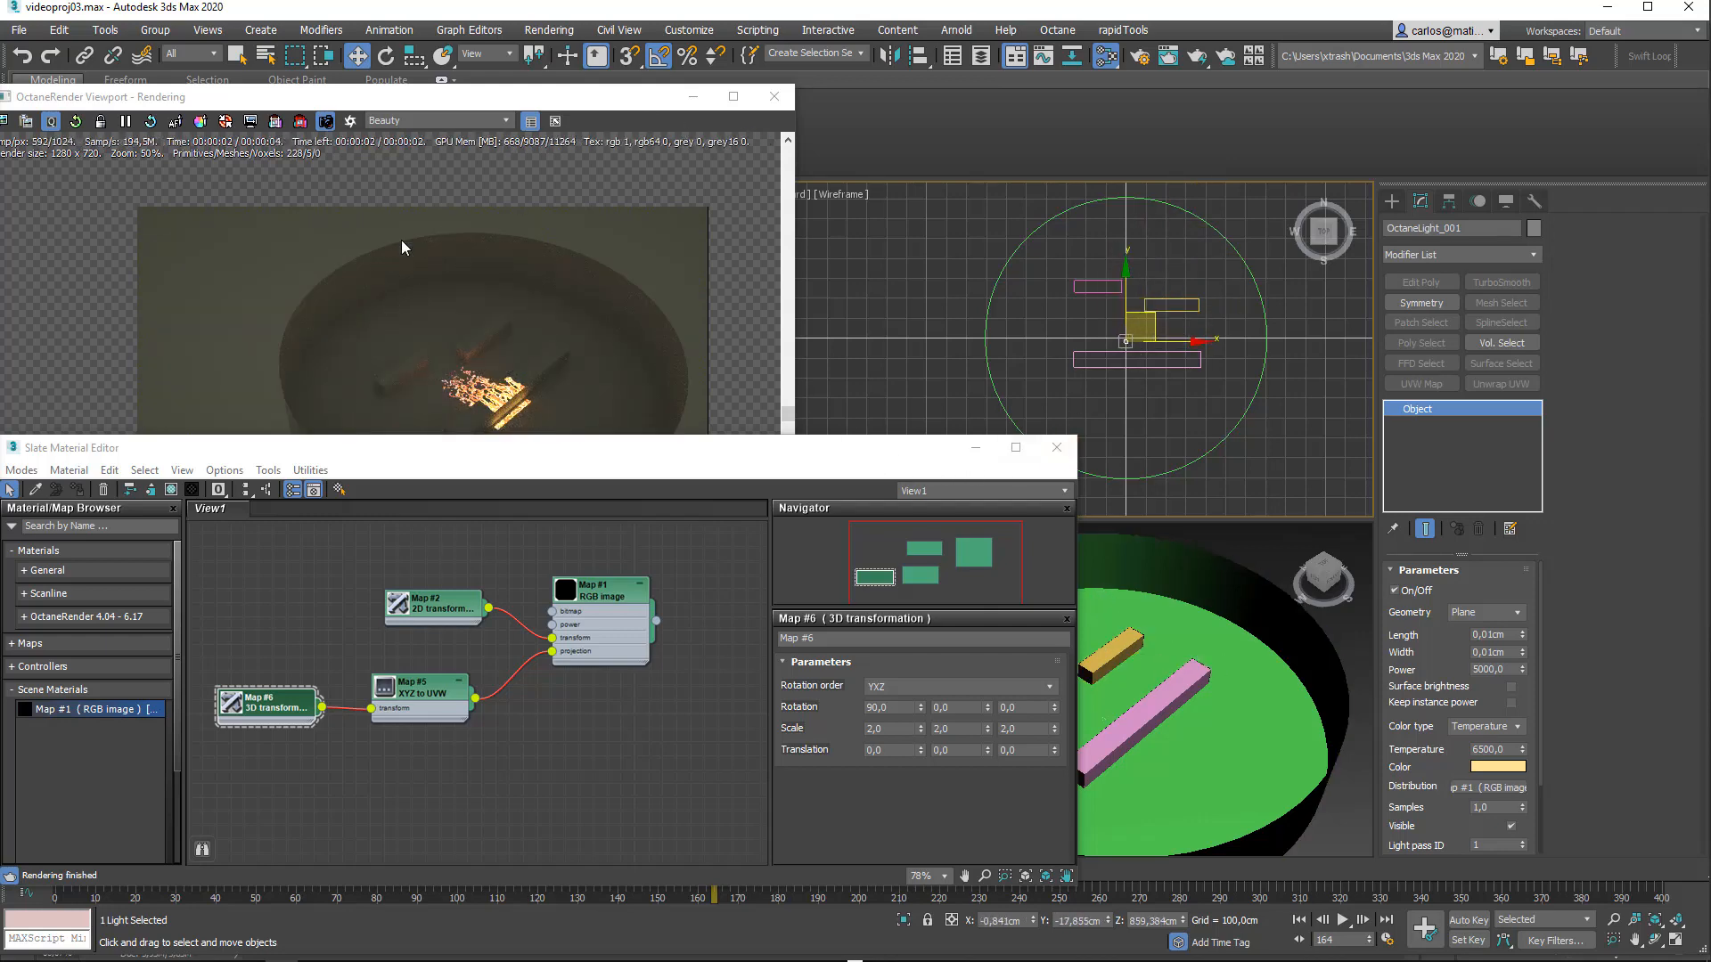
Step: Lower the render window, change the Left wireframe view to Perspective, and select and frame the light there
{"action": "left_click_drag", "start_coordinate": [346, 100], "coordinate": [374, 415]}
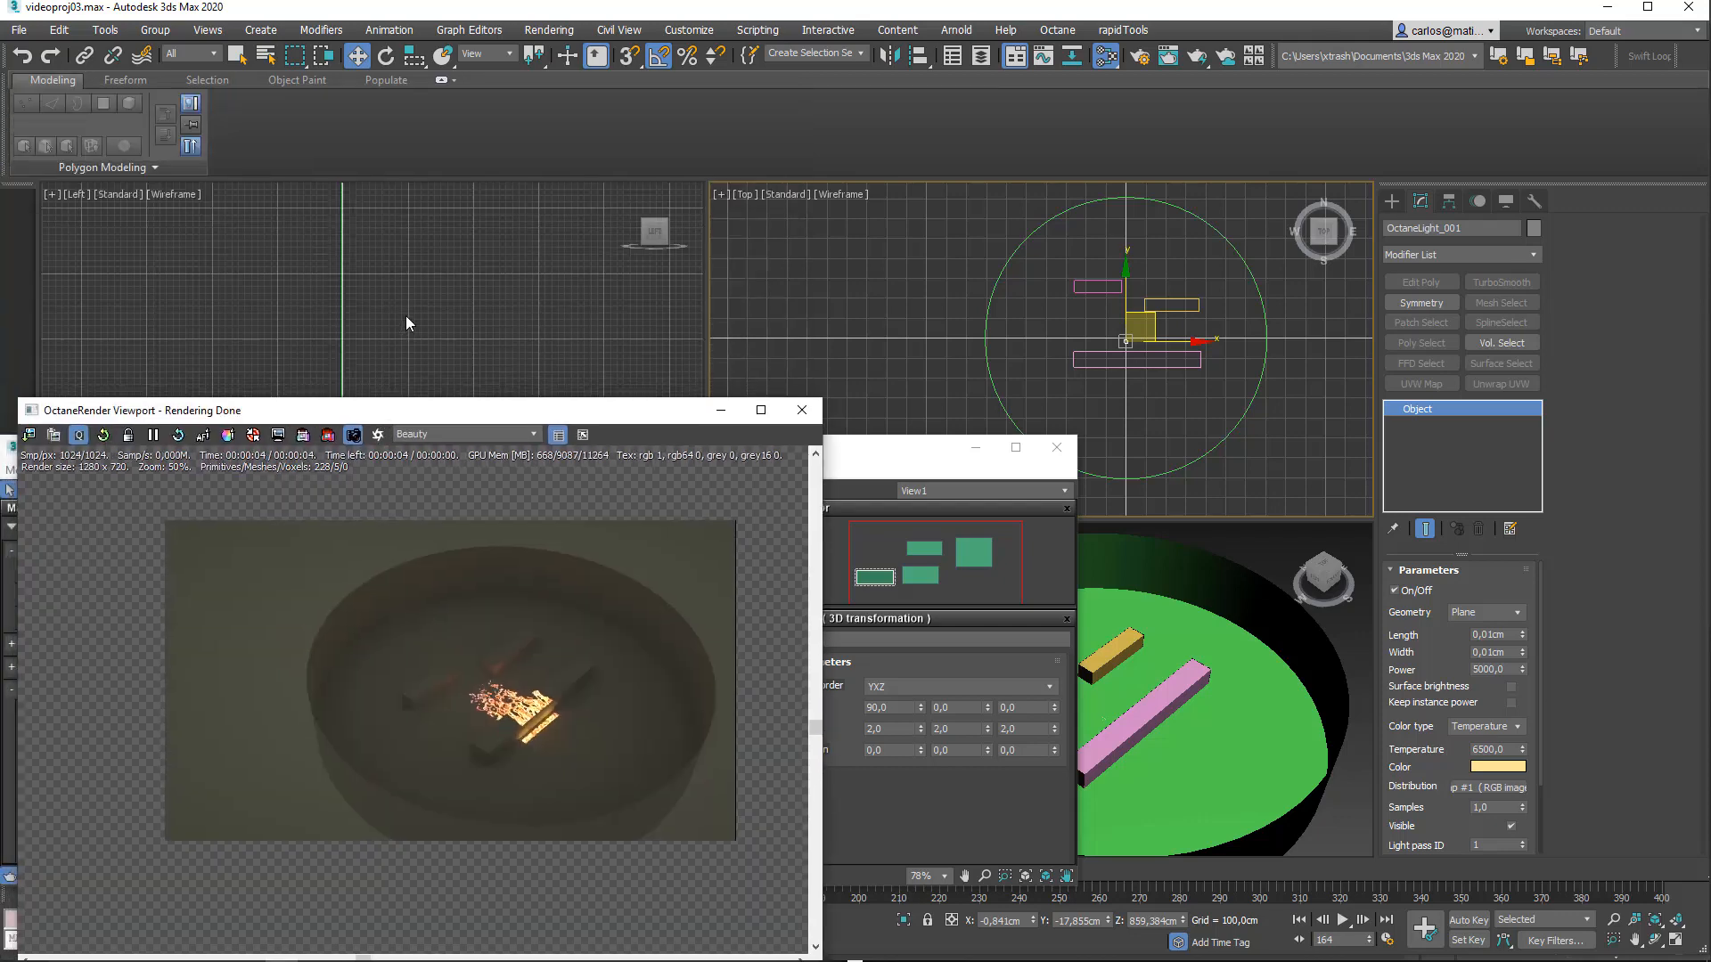
{"action": "left_click", "coordinate": [409, 294]}
{"action": "key", "text": "p"}
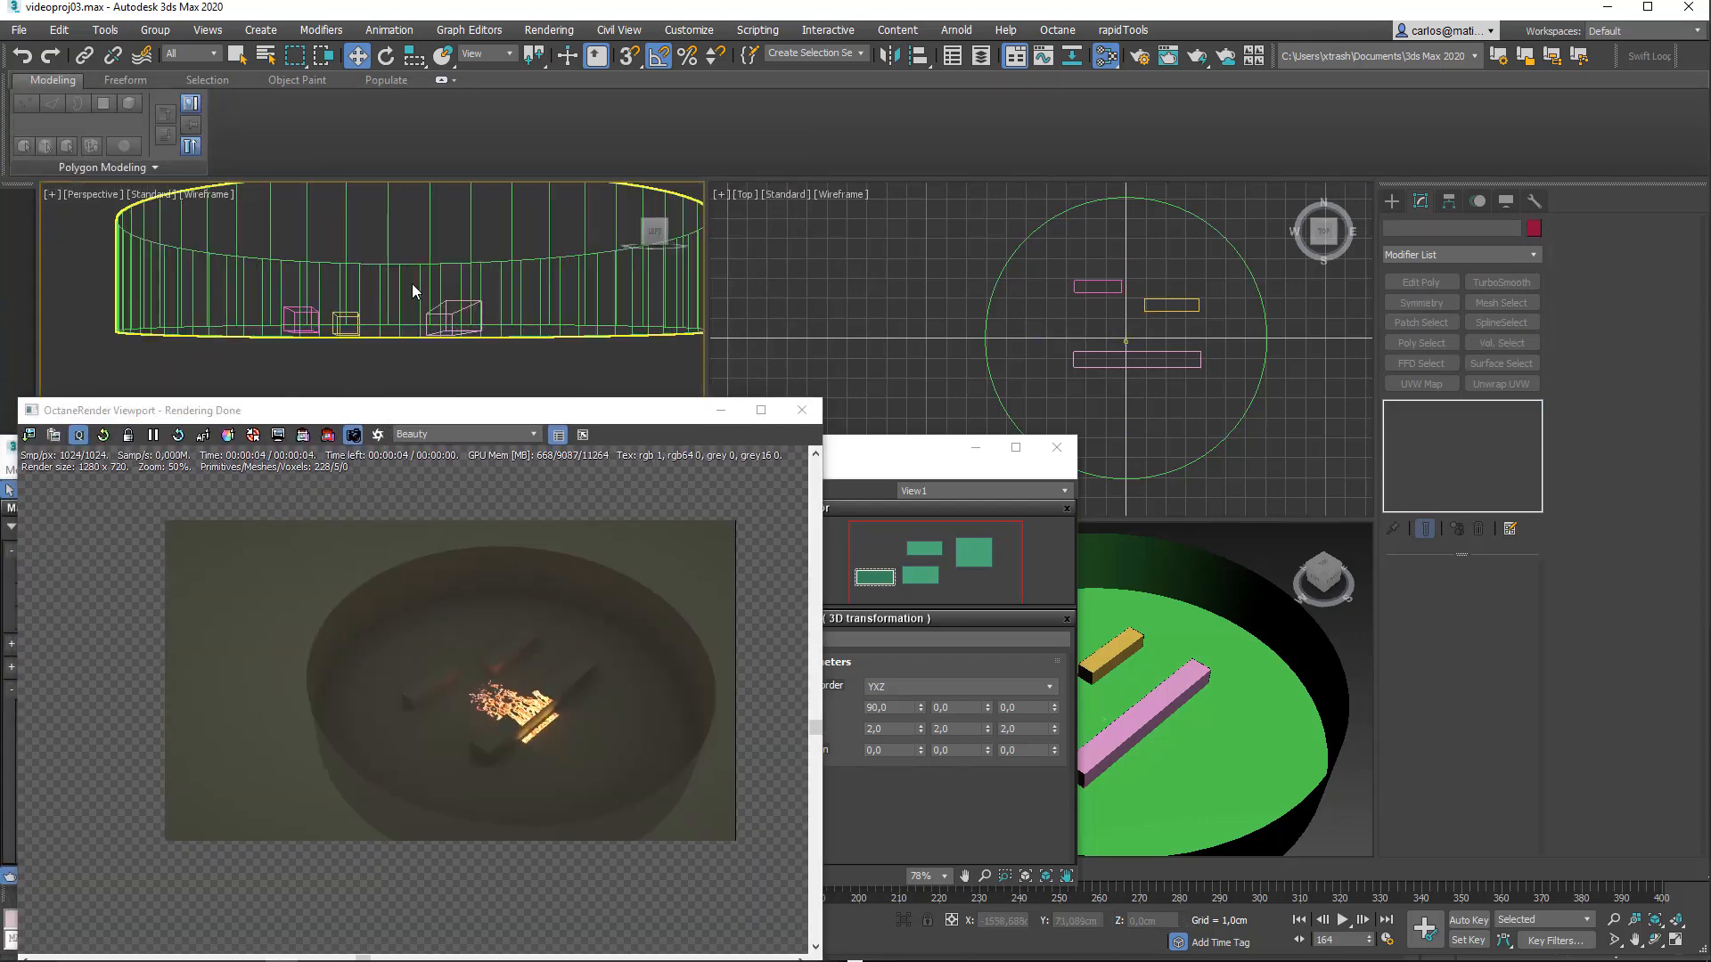
{"action": "key", "text": "z"}
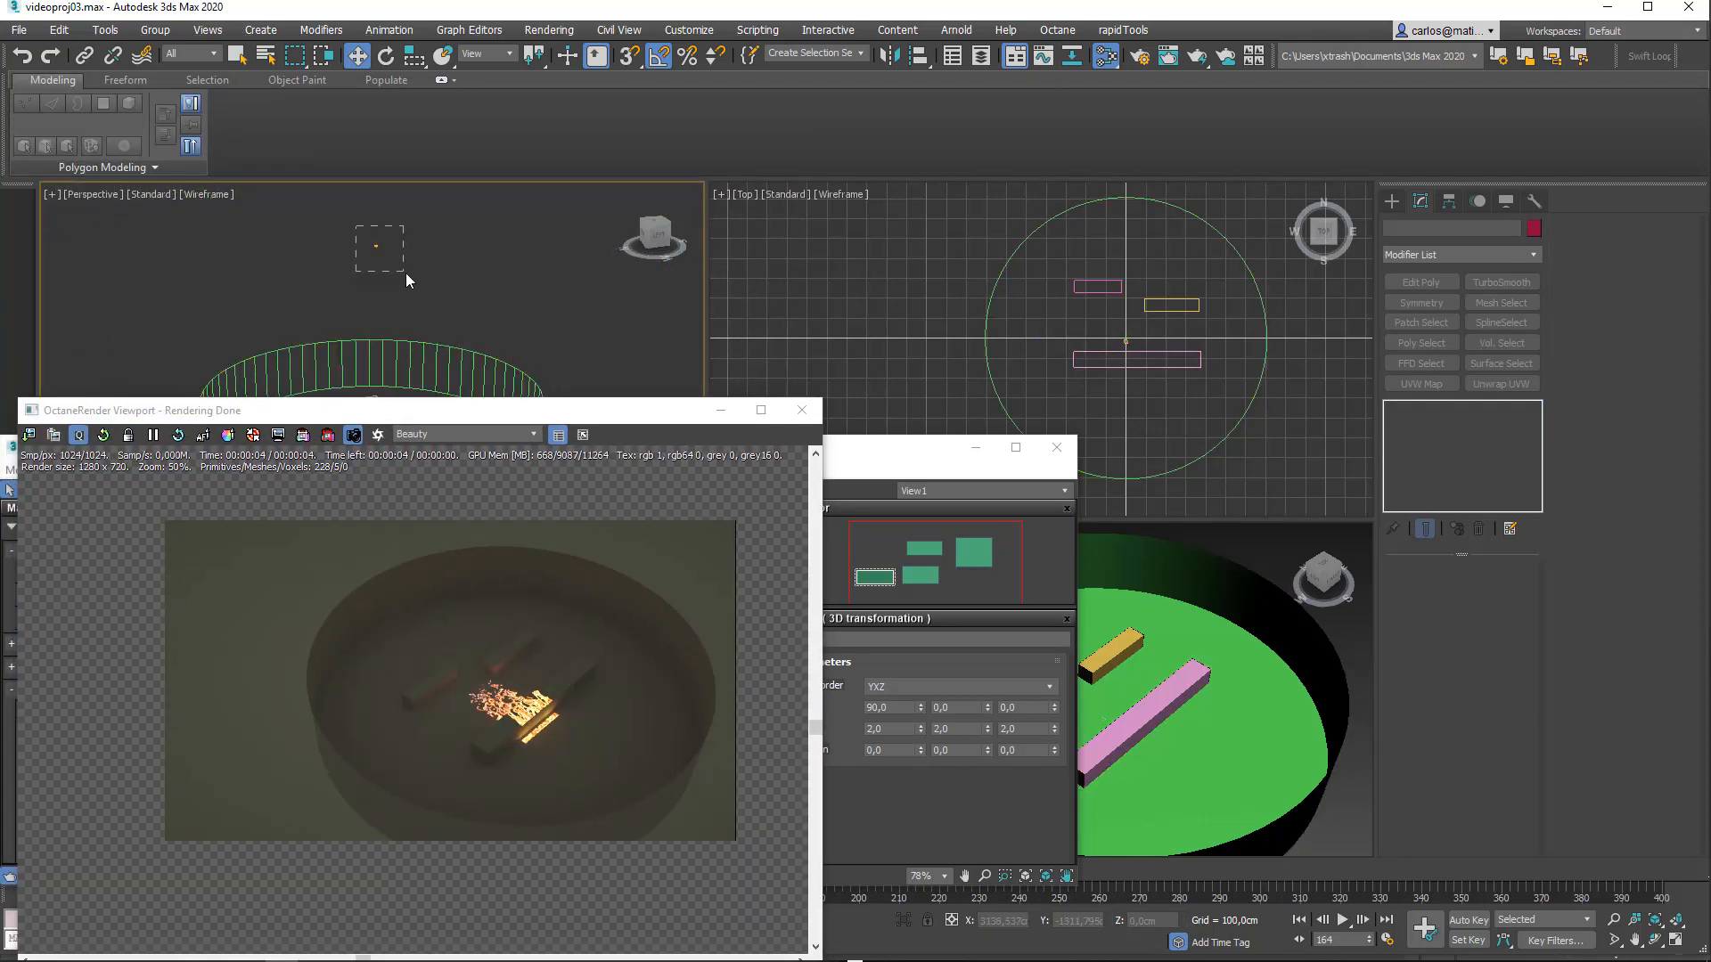
{"action": "left_click", "coordinate": [403, 272]}
{"action": "key", "text": "z"}
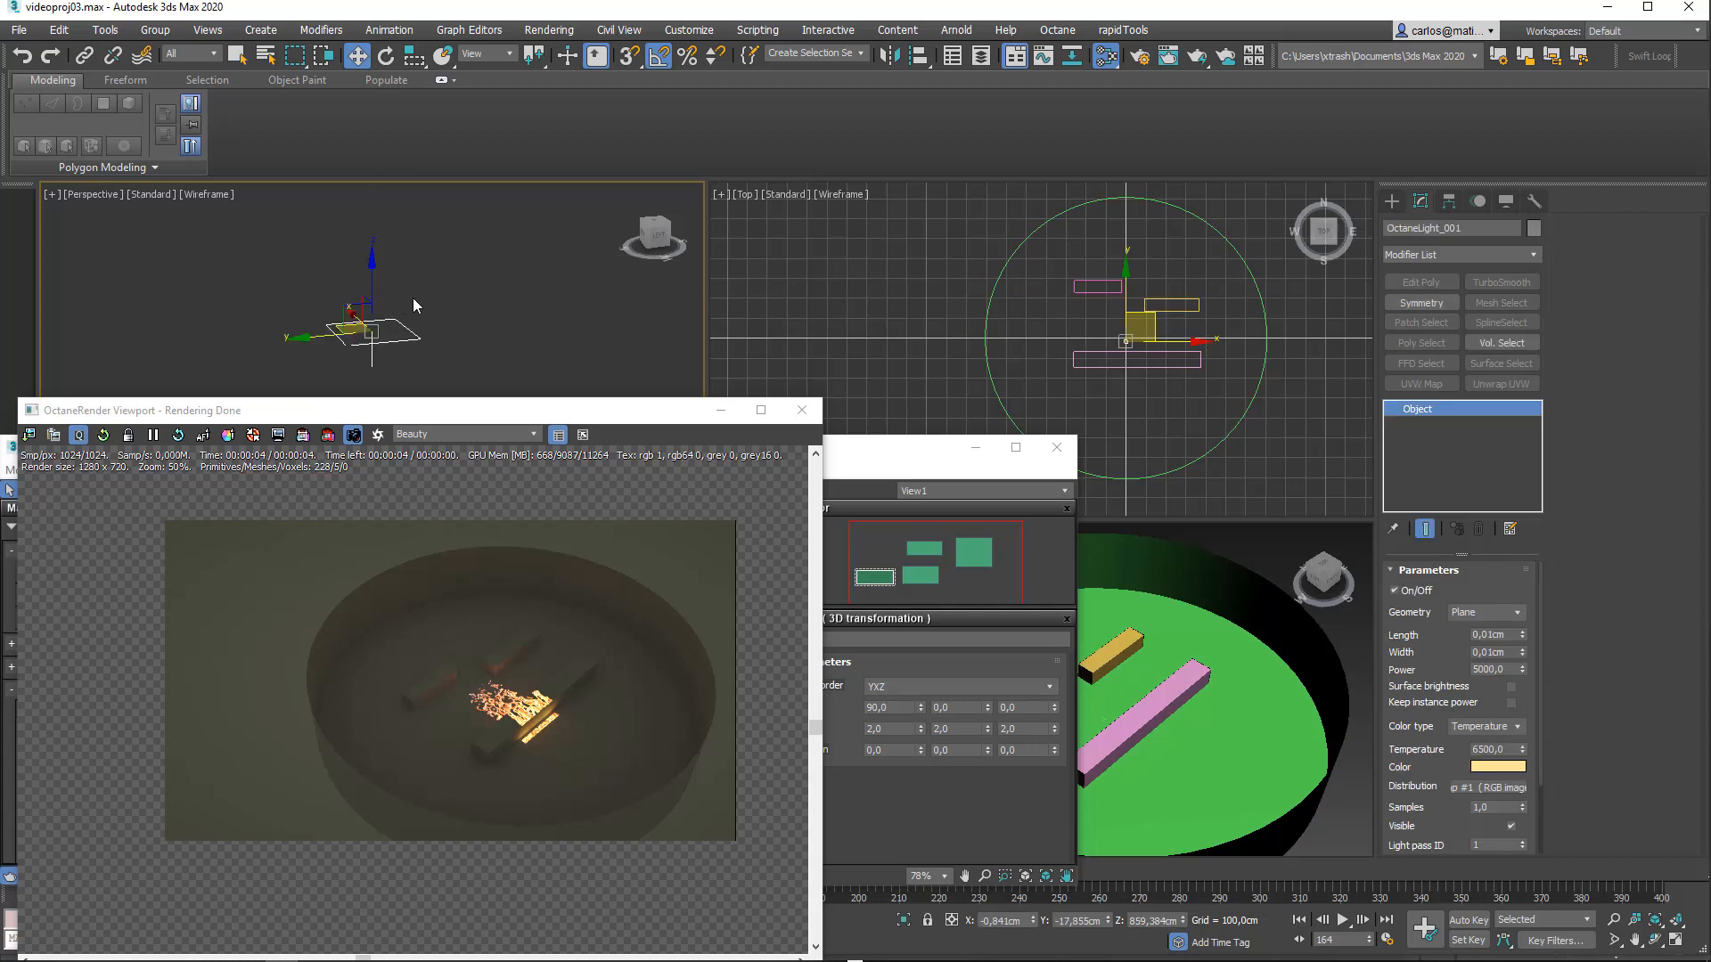
Step: Rotate the light around its X axis to -130° so its image projects onto the cylinder wall
{"action": "middle_click_drag", "start_coordinate": [413, 298], "coordinate": [437, 265]}
{"action": "scroll", "coordinate": [437, 265], "scroll_direction": "down", "scroll_amount": 6}
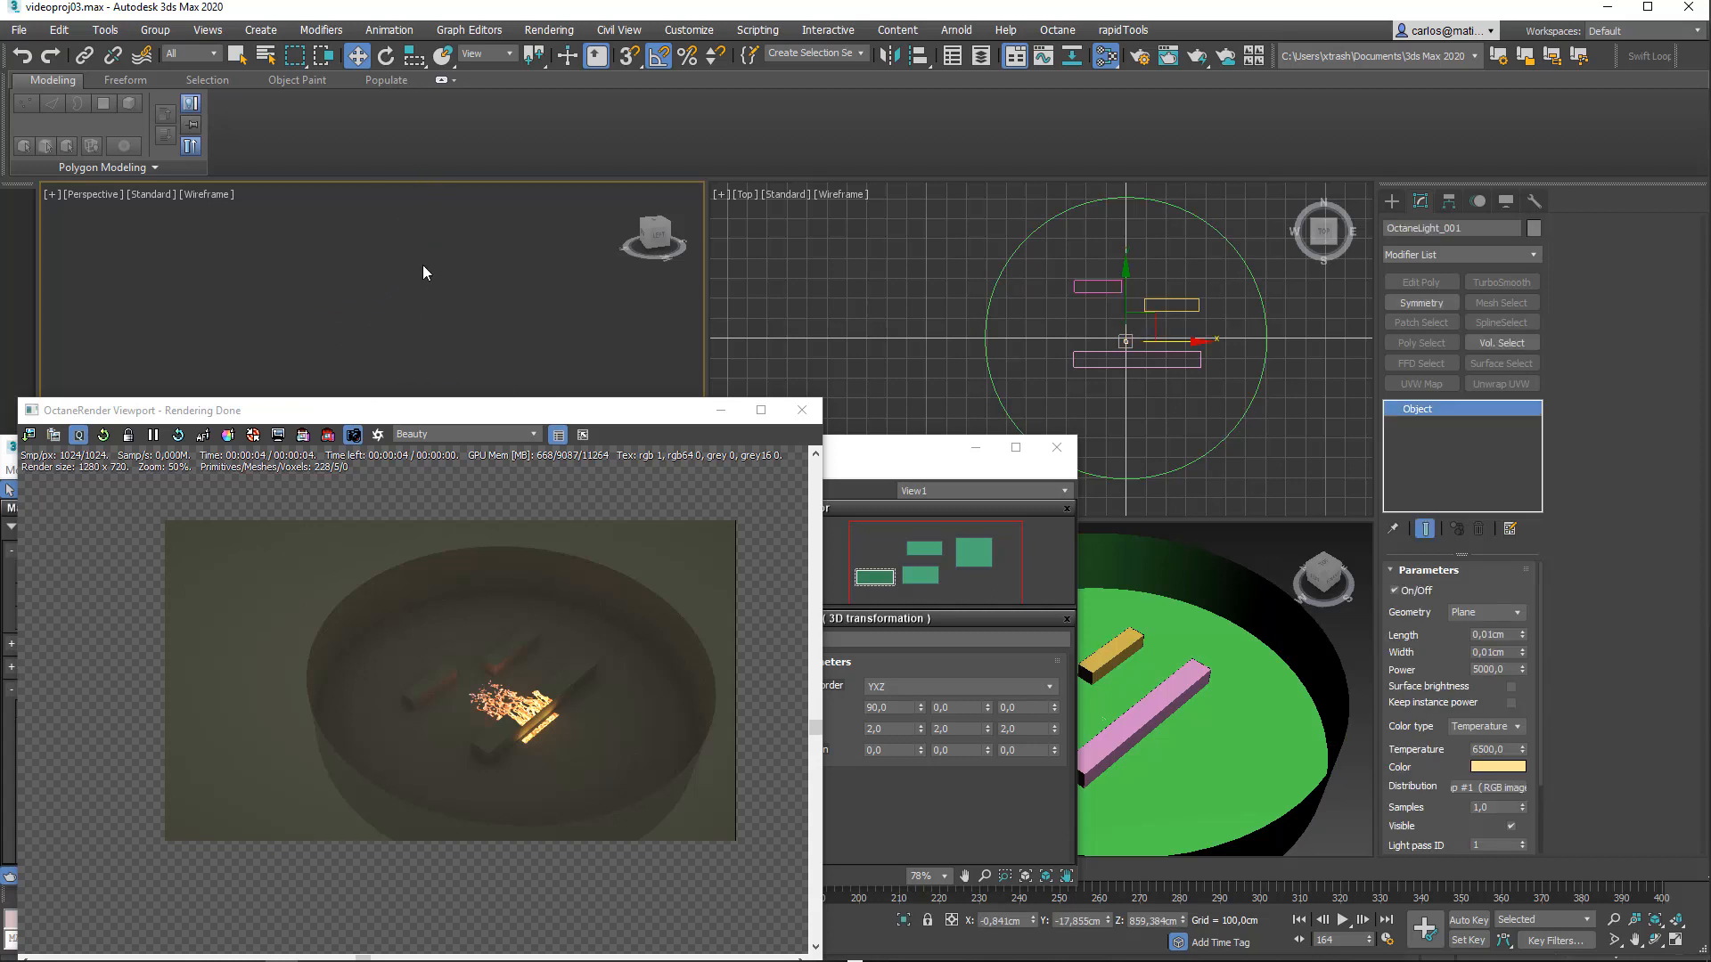
{"action": "key", "text": "e"}
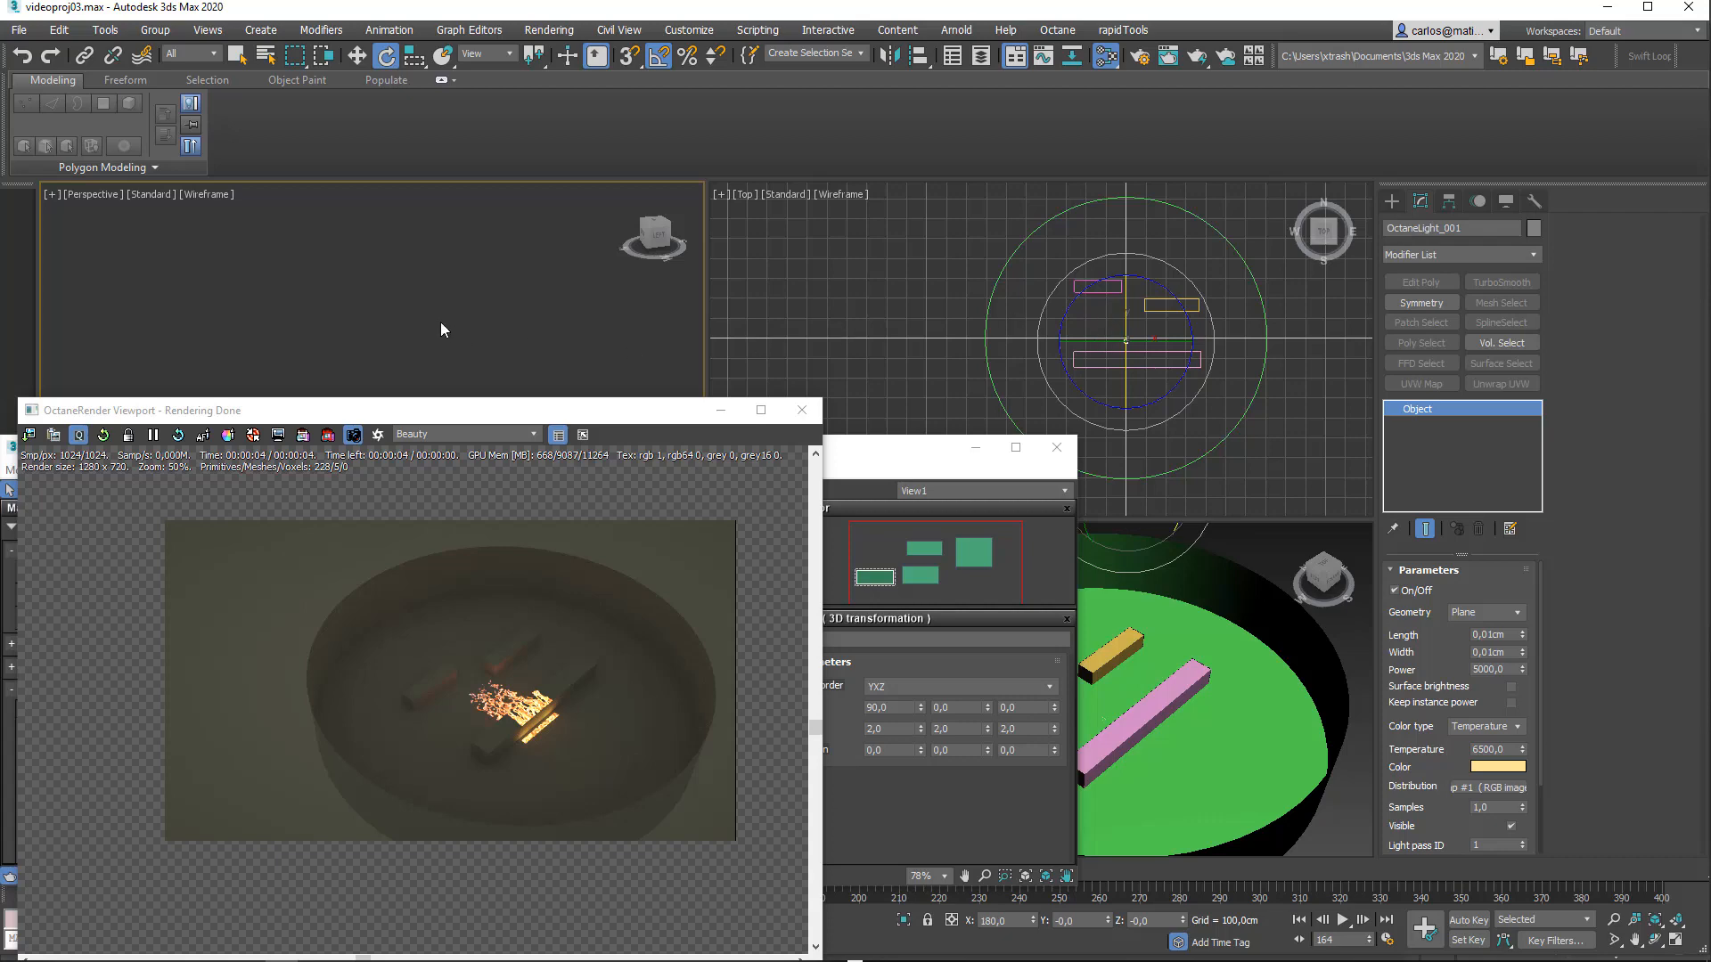
{"action": "scroll", "coordinate": [413, 312], "scroll_direction": "up", "scroll_amount": 6}
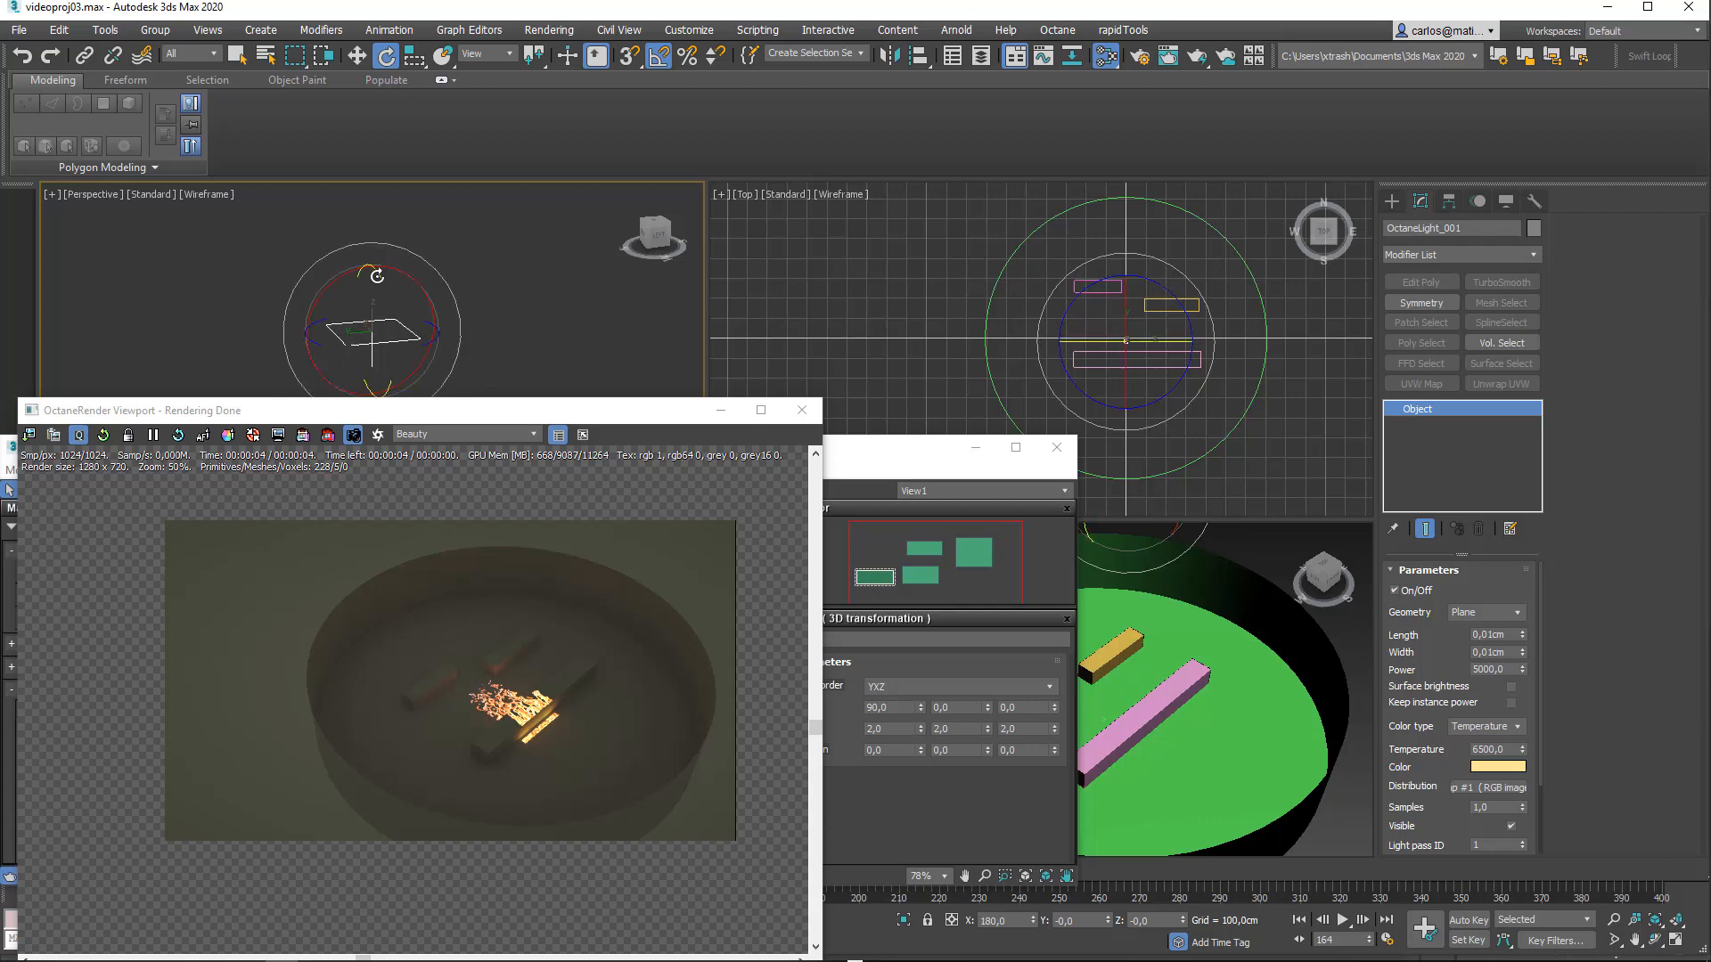
{"action": "mouse_move", "coordinate": [376, 276]}
{"action": "left_mouse_down"}
{"action": "mouse_move", "coordinate": [408, 308]}
{"action": "mouse_move", "coordinate": [337, 282]}
{"action": "mouse_move", "coordinate": [380, 260]}
{"action": "left_mouse_up"}
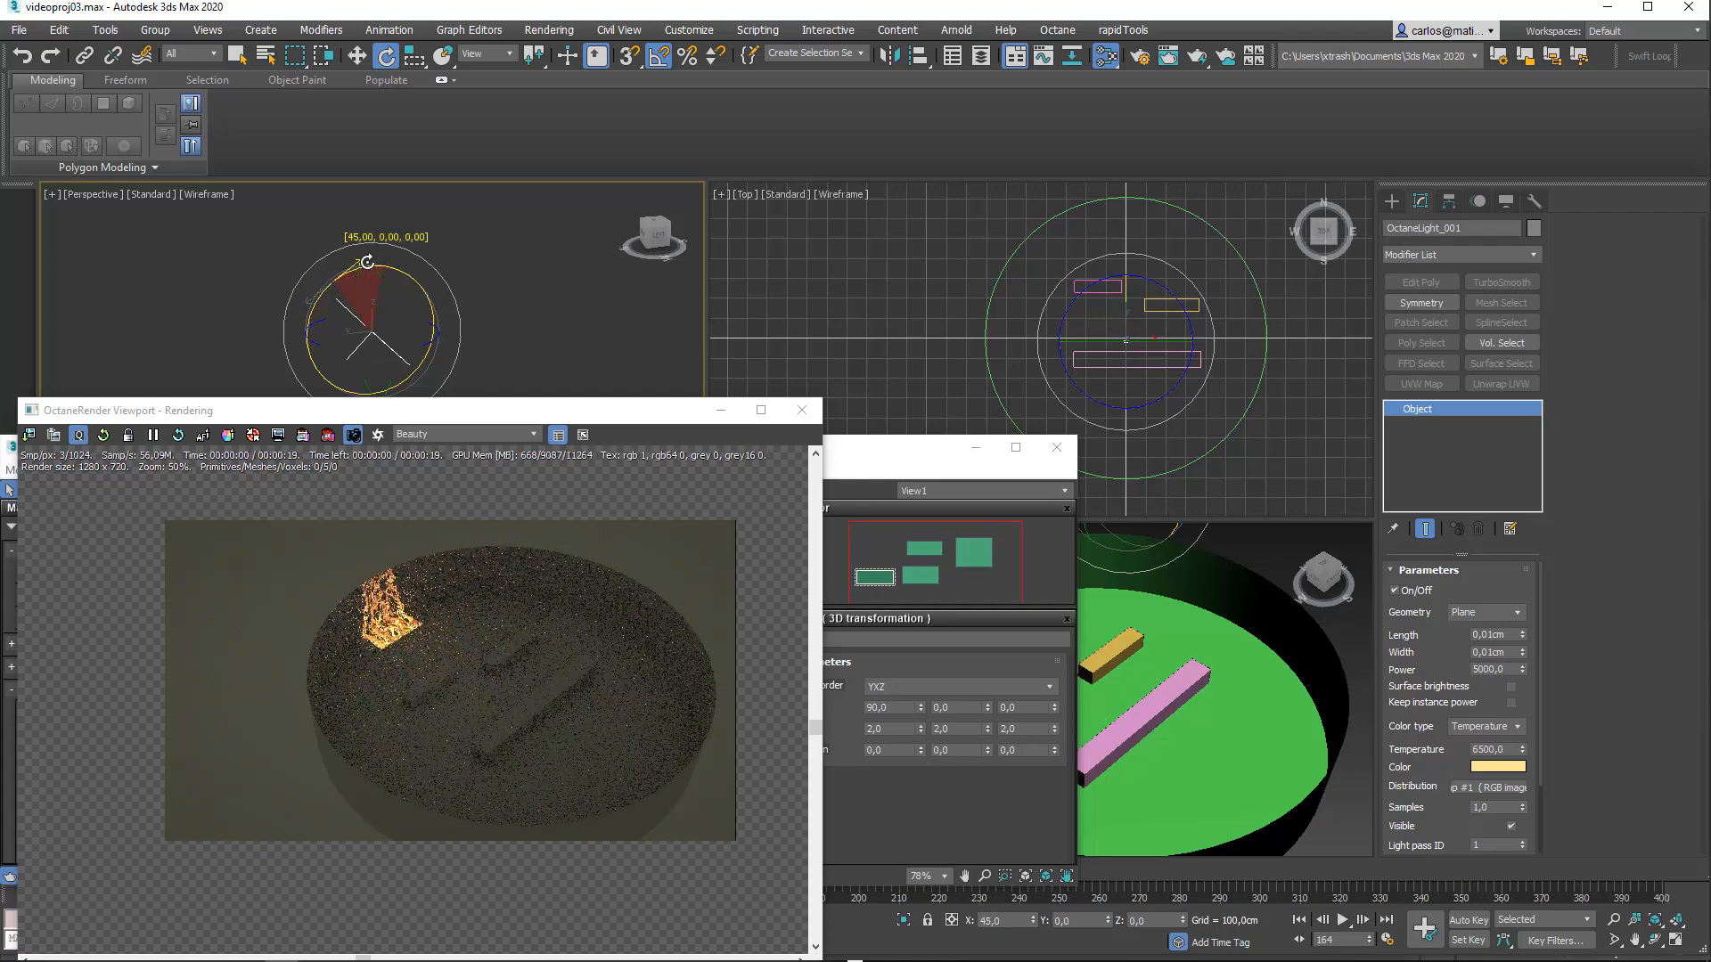
{"action": "left_click_drag", "start_coordinate": [372, 261], "coordinate": [371, 261]}
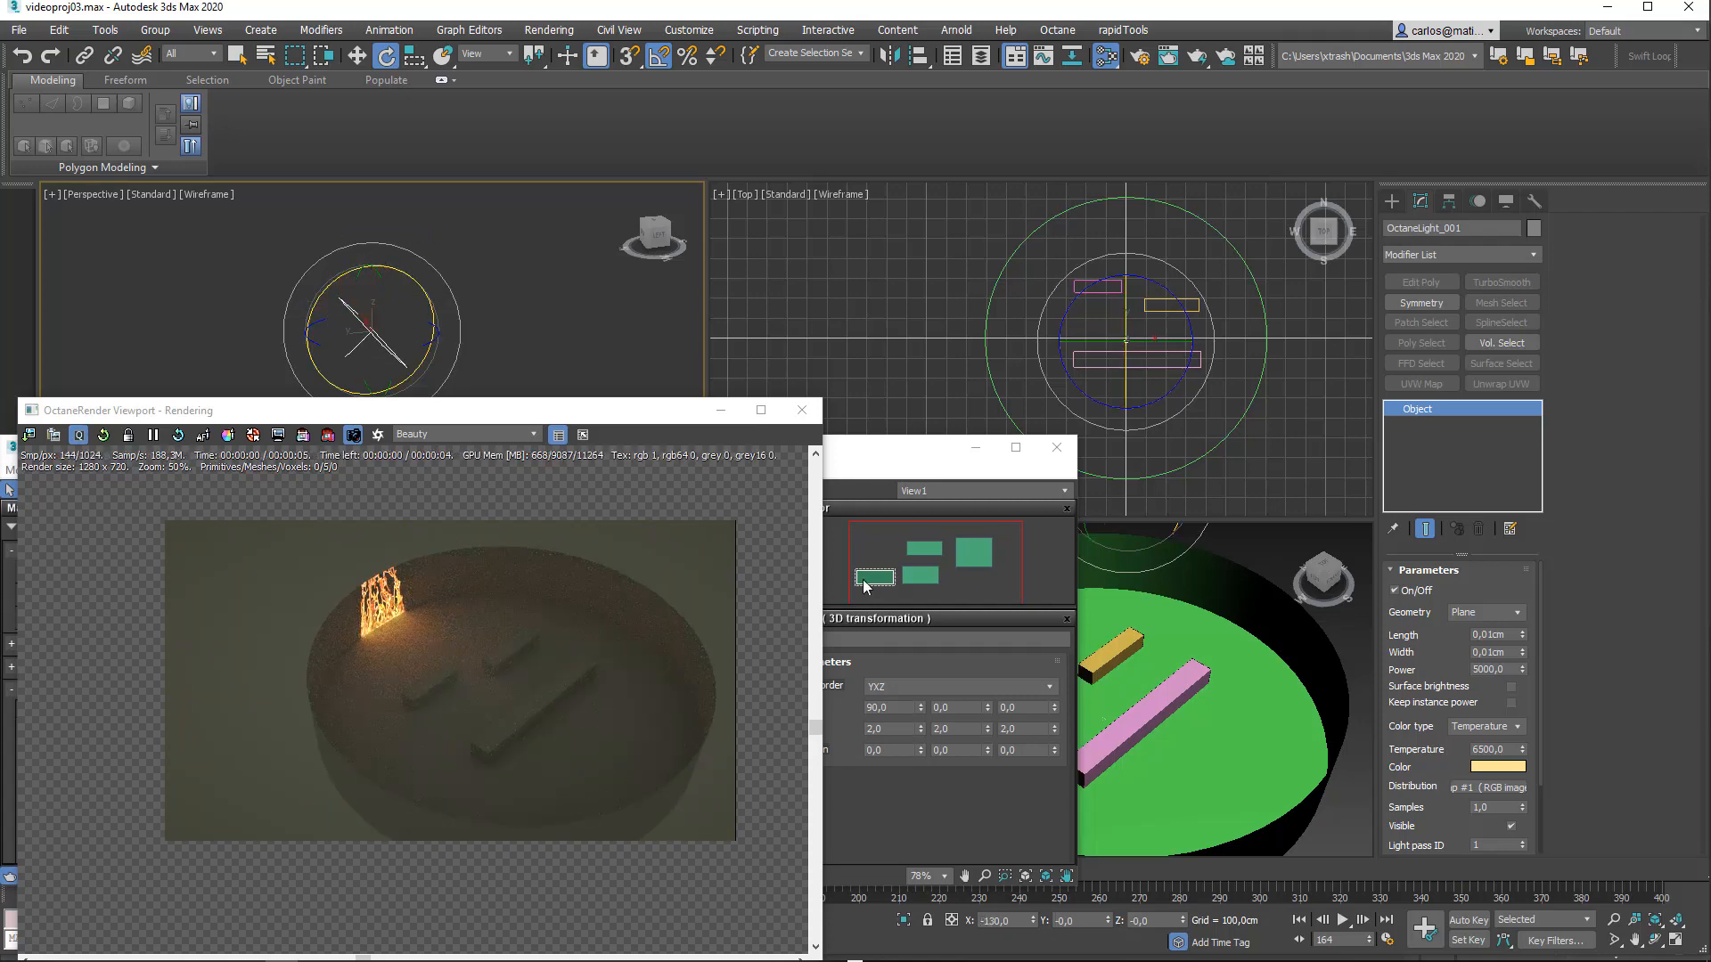
Step: Frame the light's plane closely in the Top view and set its length and width to 10 cm
{"action": "scroll", "coordinate": [1125, 358], "scroll_direction": "up", "scroll_amount": 6}
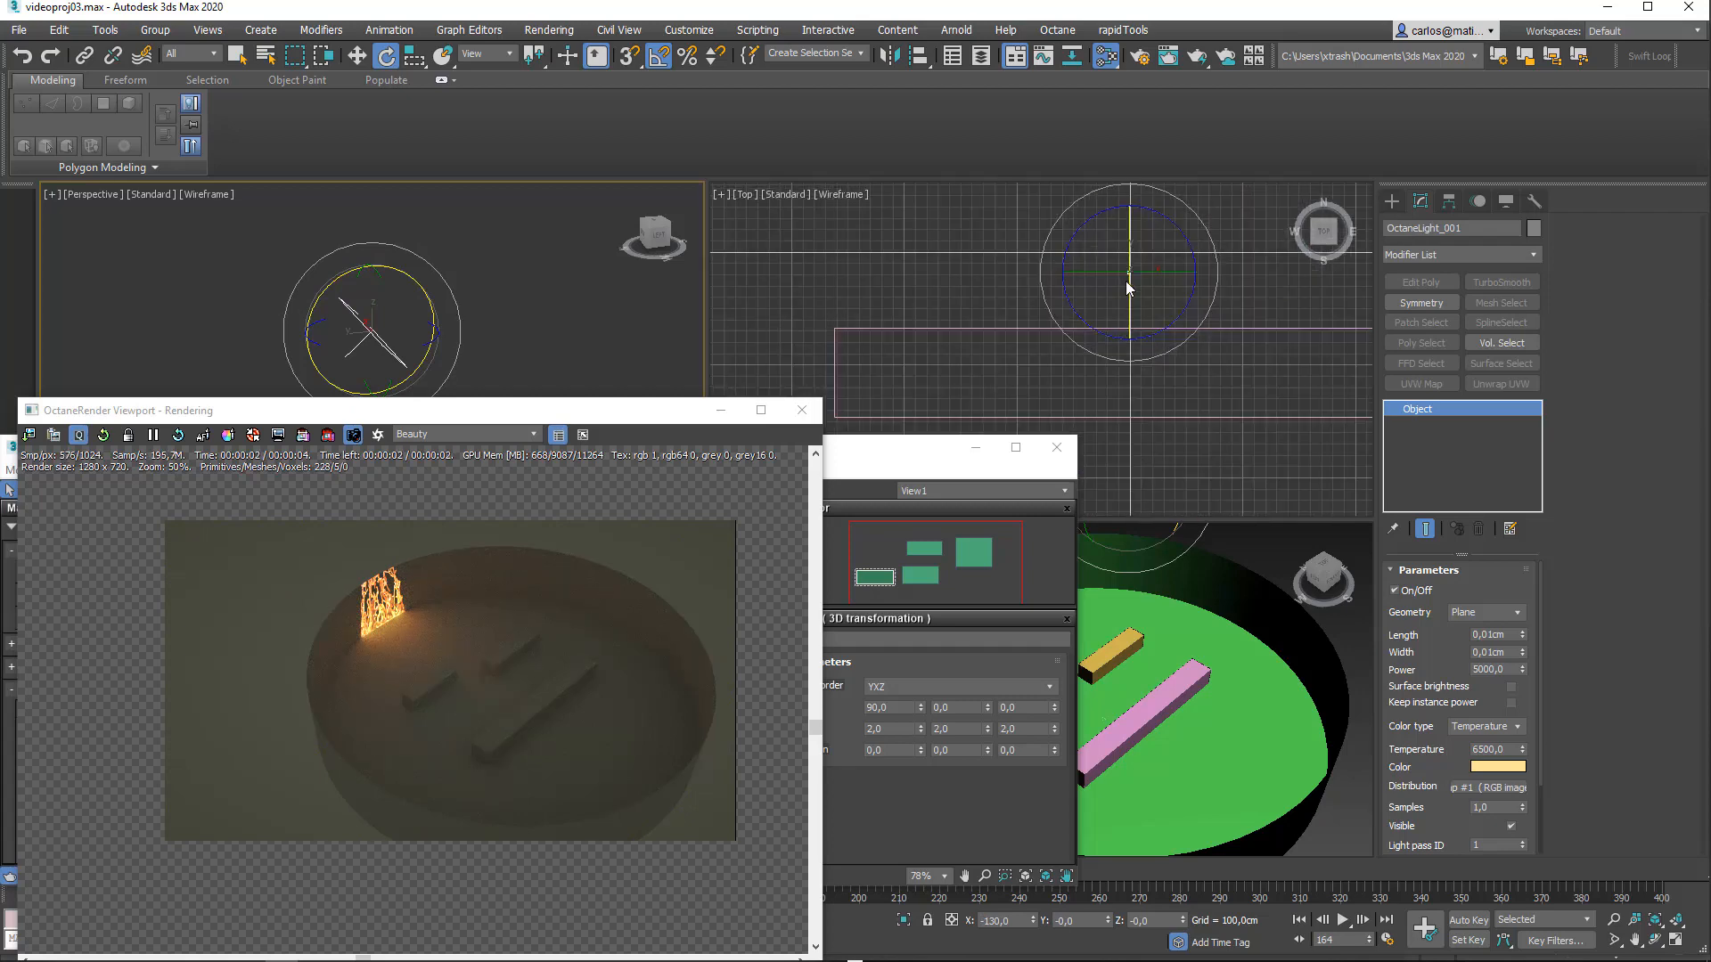
{"action": "scroll", "coordinate": [1127, 285], "scroll_direction": "up", "scroll_amount": 5}
{"action": "middle_click_drag", "start_coordinate": [1146, 271], "coordinate": [1230, 508]}
{"action": "scroll", "coordinate": [1101, 354], "scroll_direction": "up", "scroll_amount": 5}
{"action": "scroll", "coordinate": [1058, 285], "scroll_direction": "up", "scroll_amount": 3}
{"action": "scroll", "coordinate": [1124, 330], "scroll_direction": "up", "scroll_amount": 3}
{"action": "middle_click_drag", "start_coordinate": [1202, 428], "coordinate": [1079, 281]}
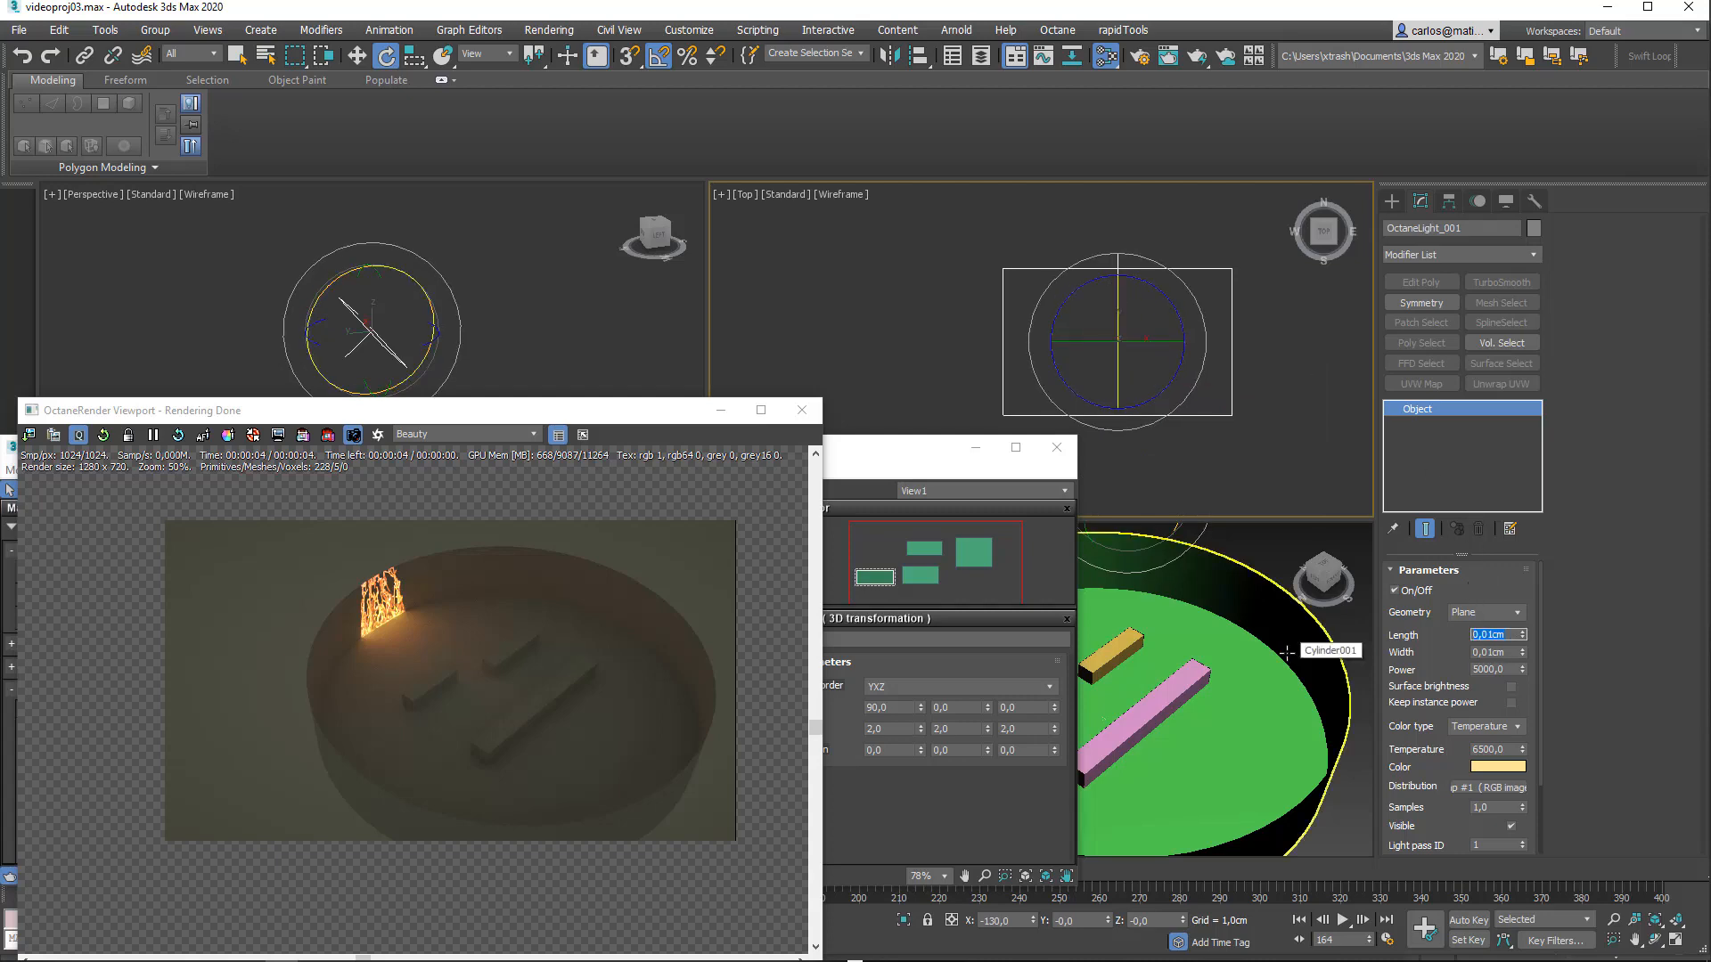
{"action": "type", "text": "0"}
{"action": "key", "text": "Tab"}
{"action": "type", "text": "10"}
{"action": "key", "text": "Tab"}
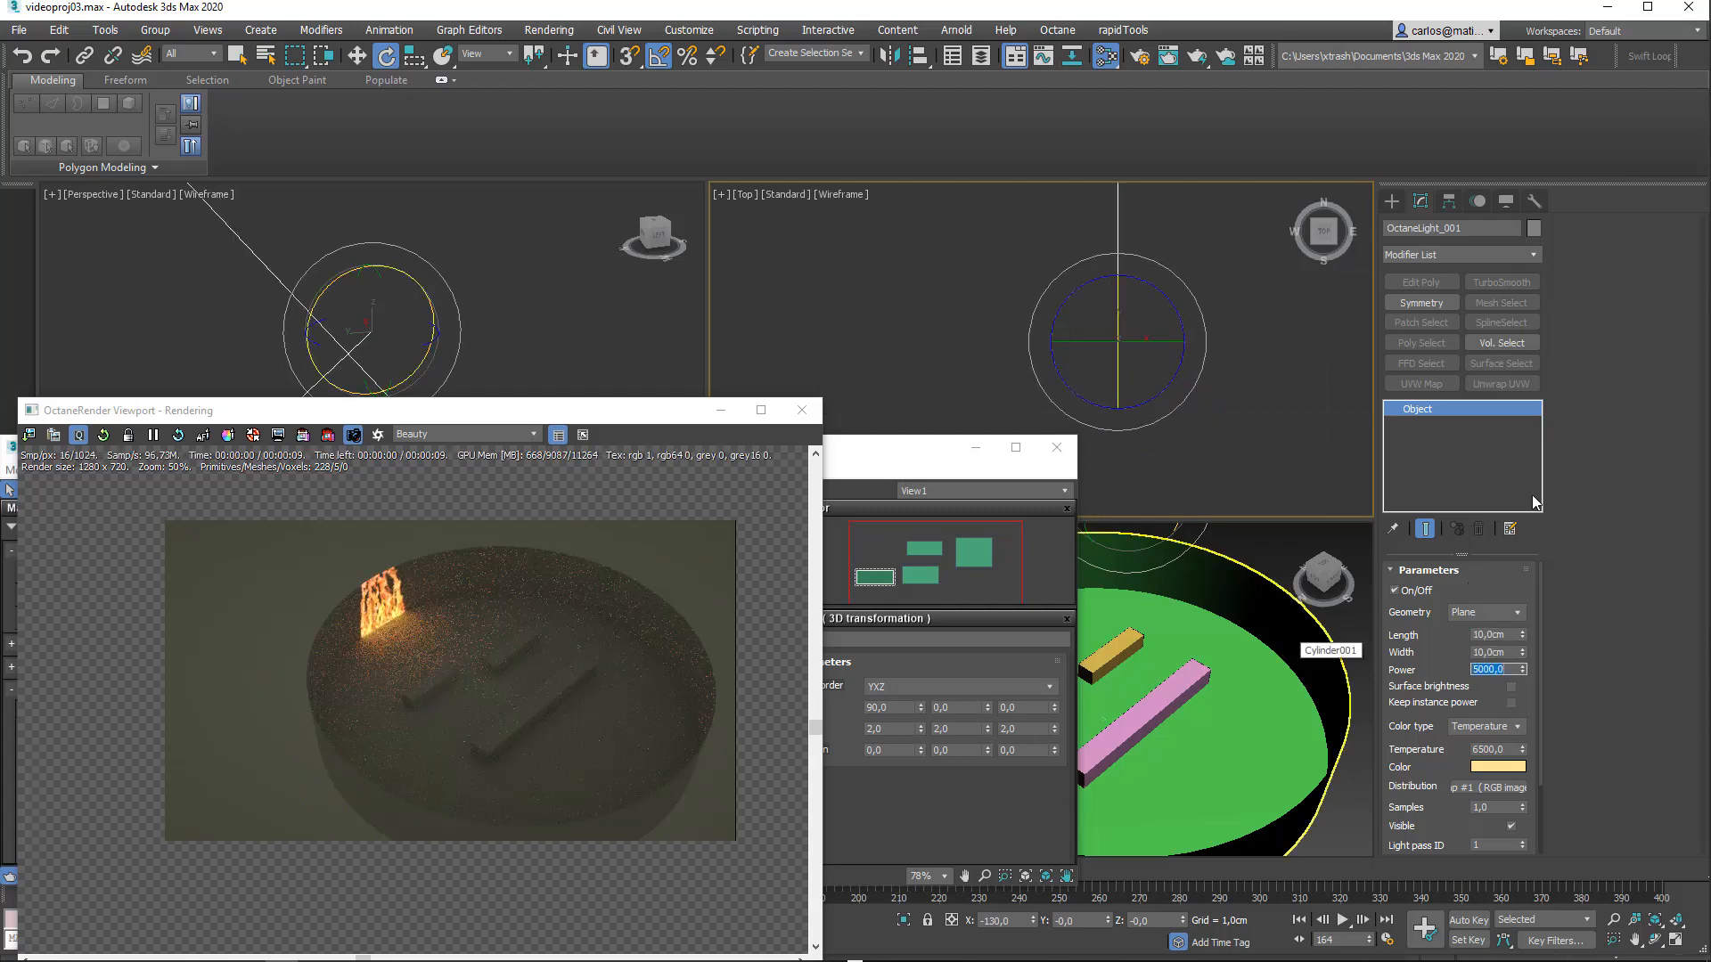
Step: Lower the light along Z to a height of about 301 cm
{"action": "scroll", "coordinate": [550, 317], "scroll_direction": "down", "scroll_amount": 5}
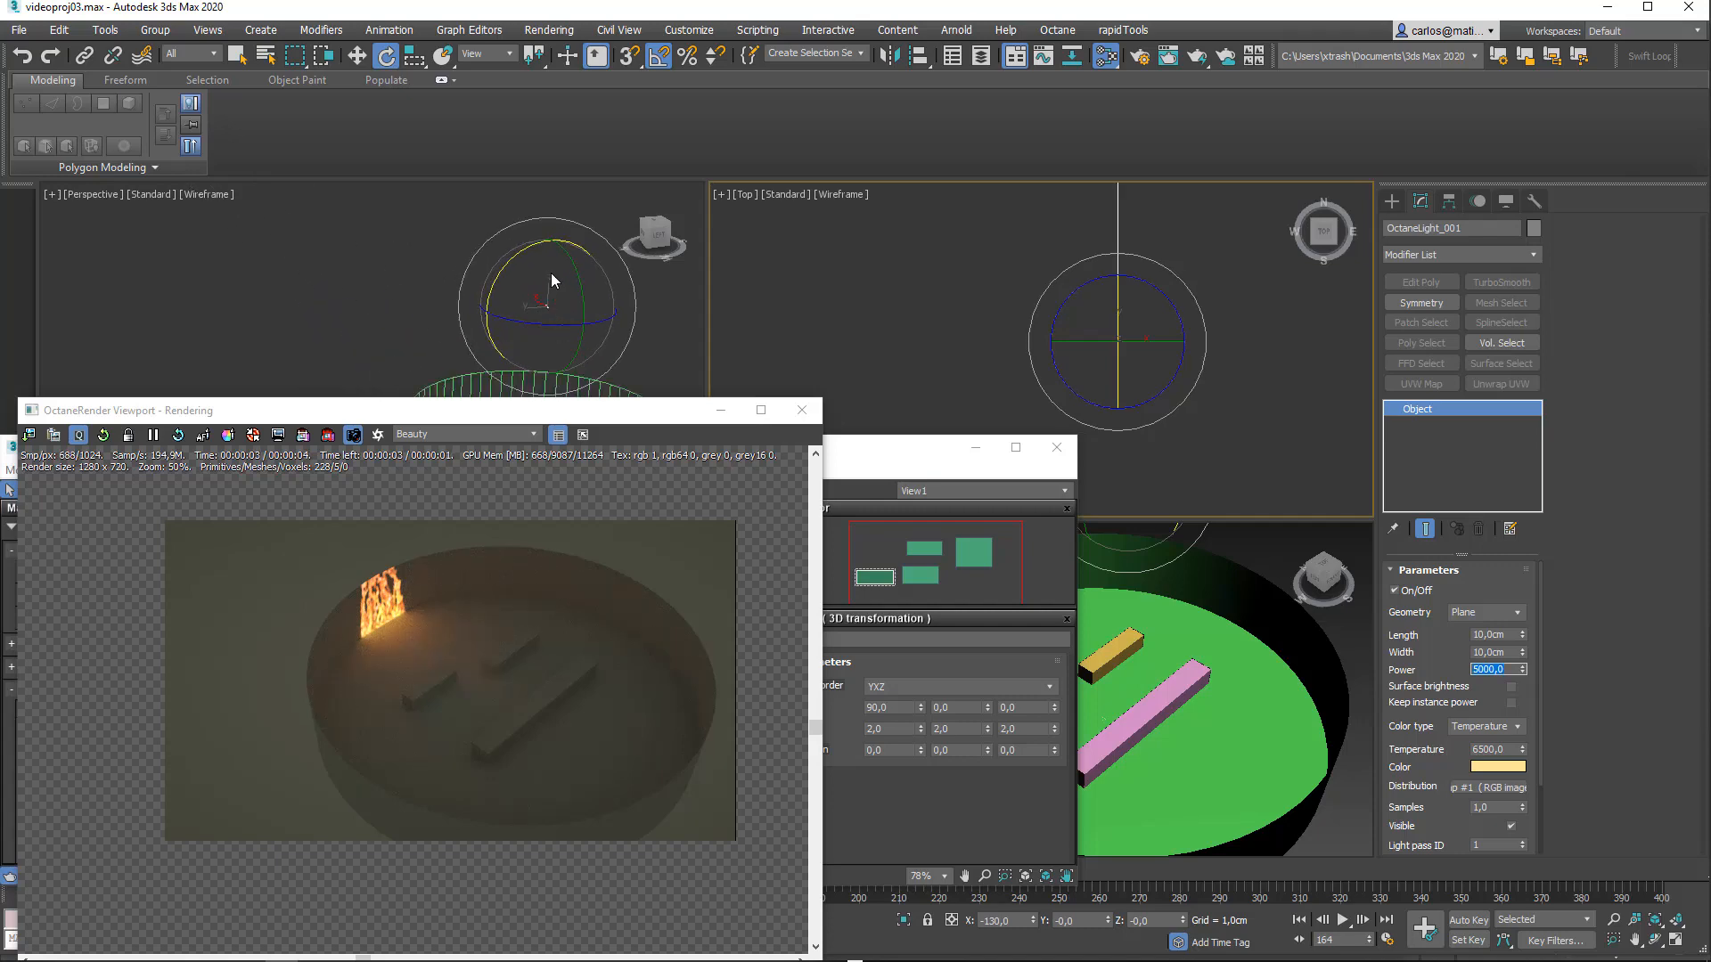
{"action": "key", "text": "w"}
{"action": "left_click_drag", "start_coordinate": [490, 246], "coordinate": [492, 341]}
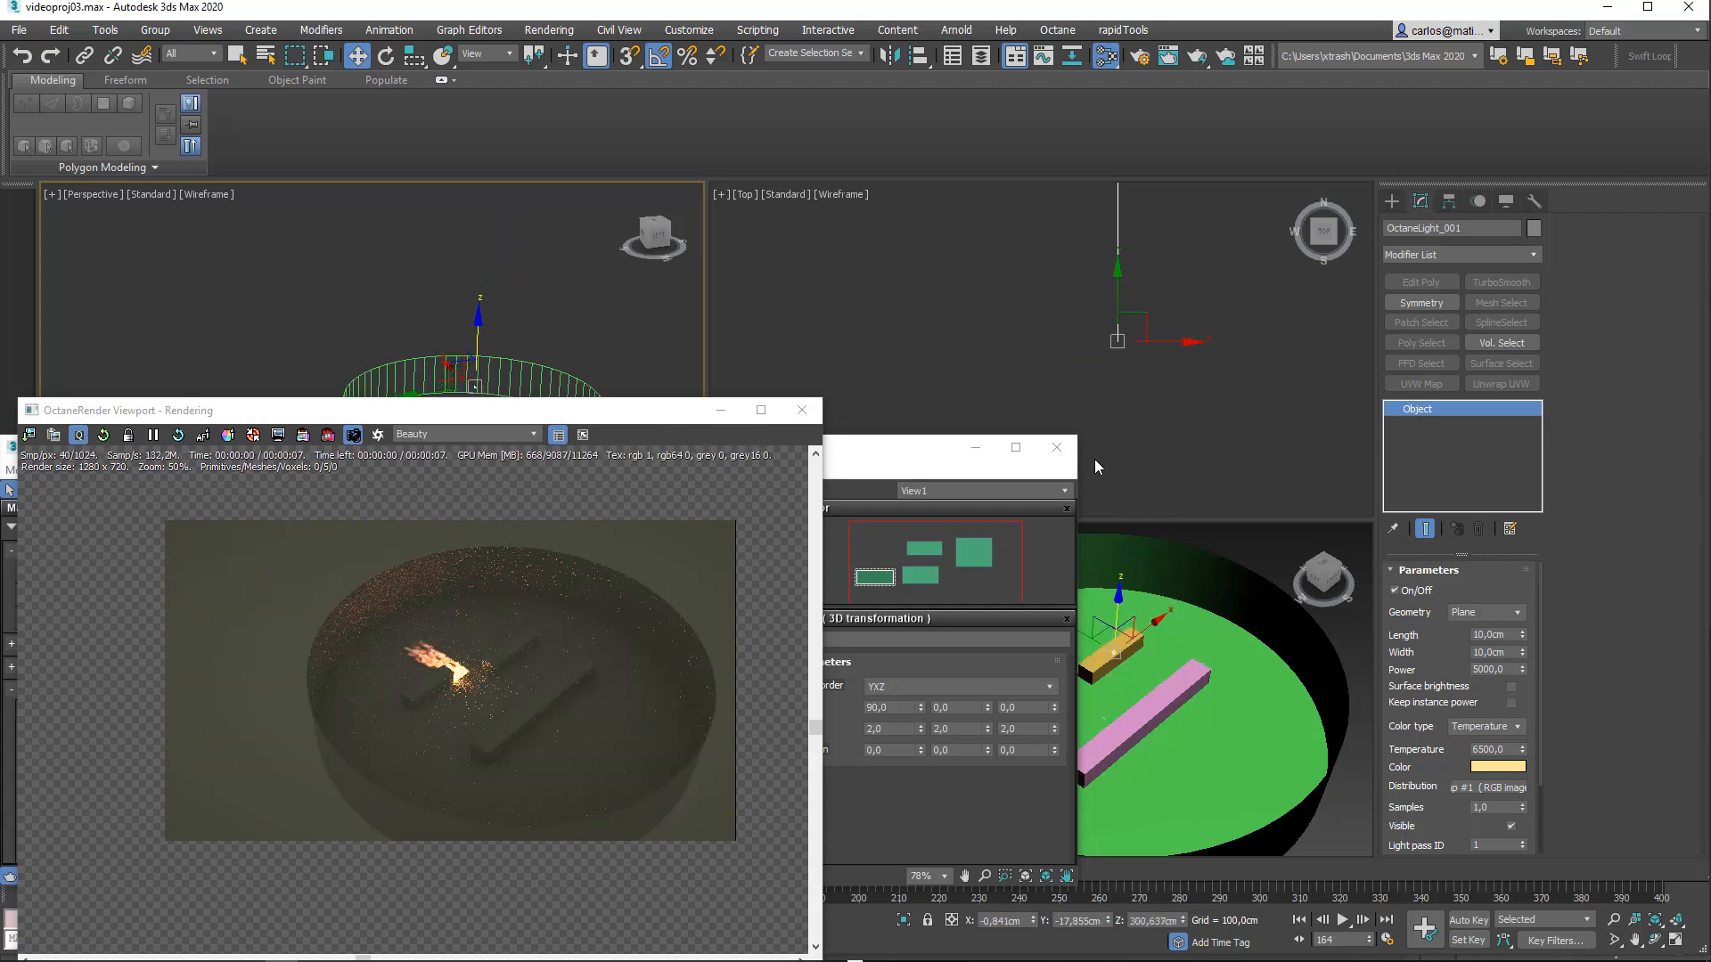
Step: Close the Slate Material Editor and shrink the render window to uncover the viewports
{"action": "left_click", "coordinate": [1065, 456]}
{"action": "left_click", "coordinate": [1065, 455]}
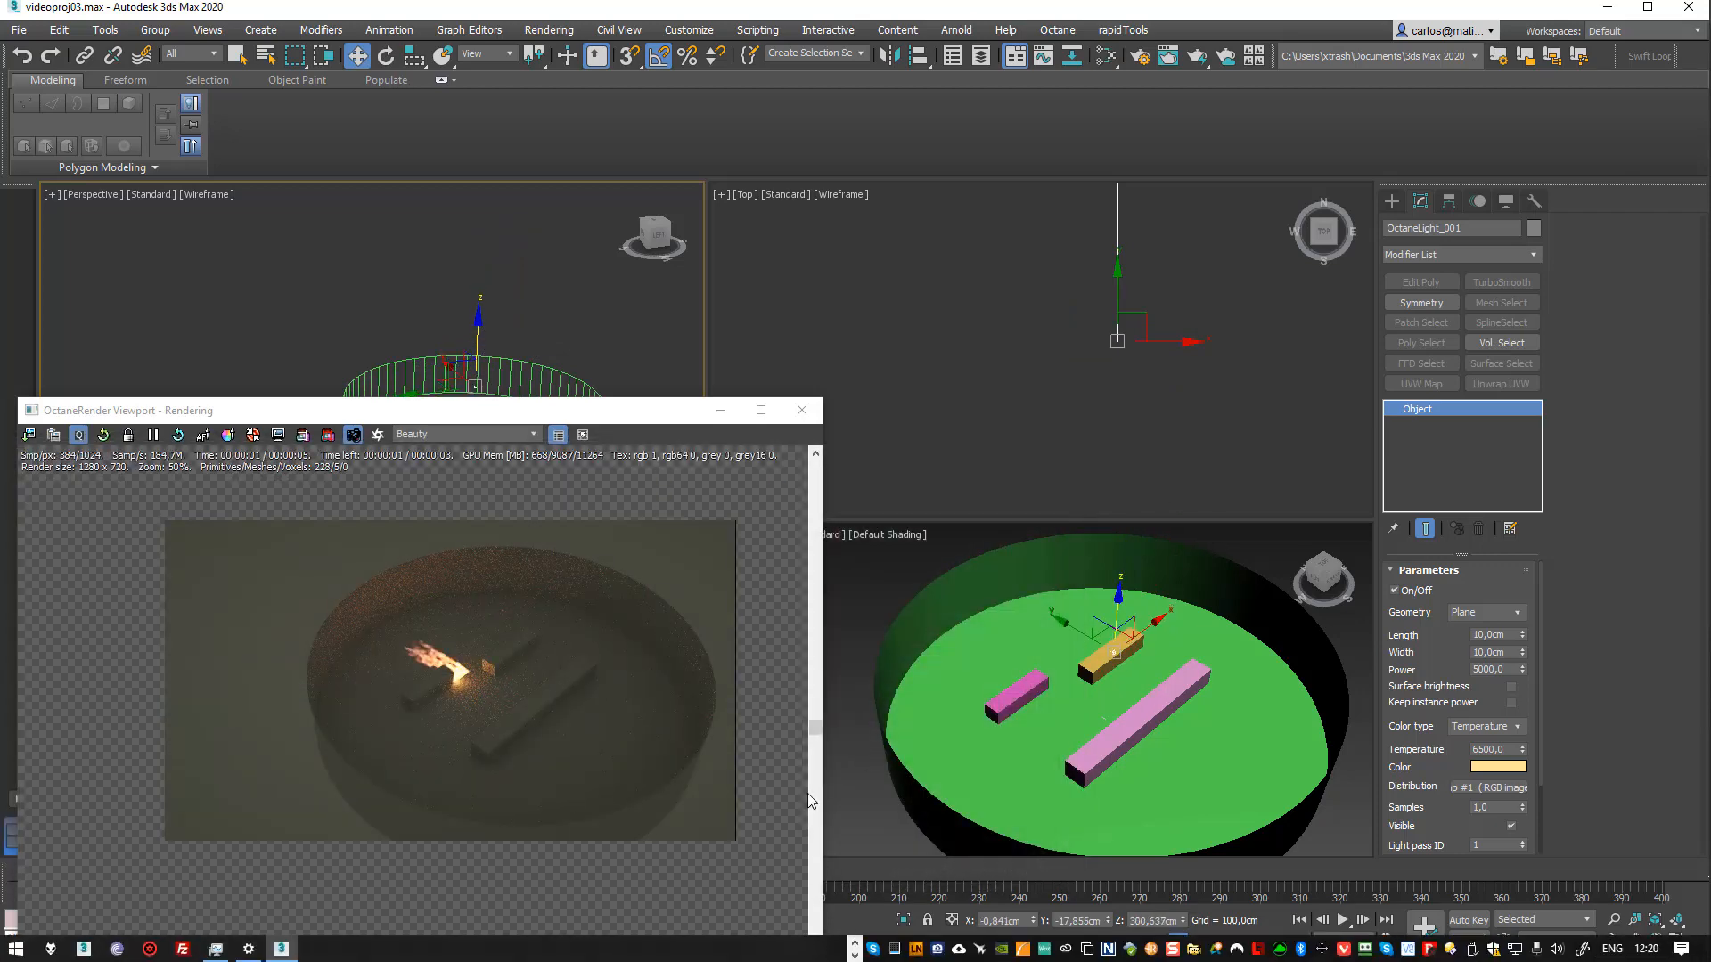
{"action": "left_click_drag", "start_coordinate": [821, 399], "coordinate": [603, 608]}
{"action": "scroll", "coordinate": [1132, 677], "scroll_direction": "up", "scroll_amount": 6}
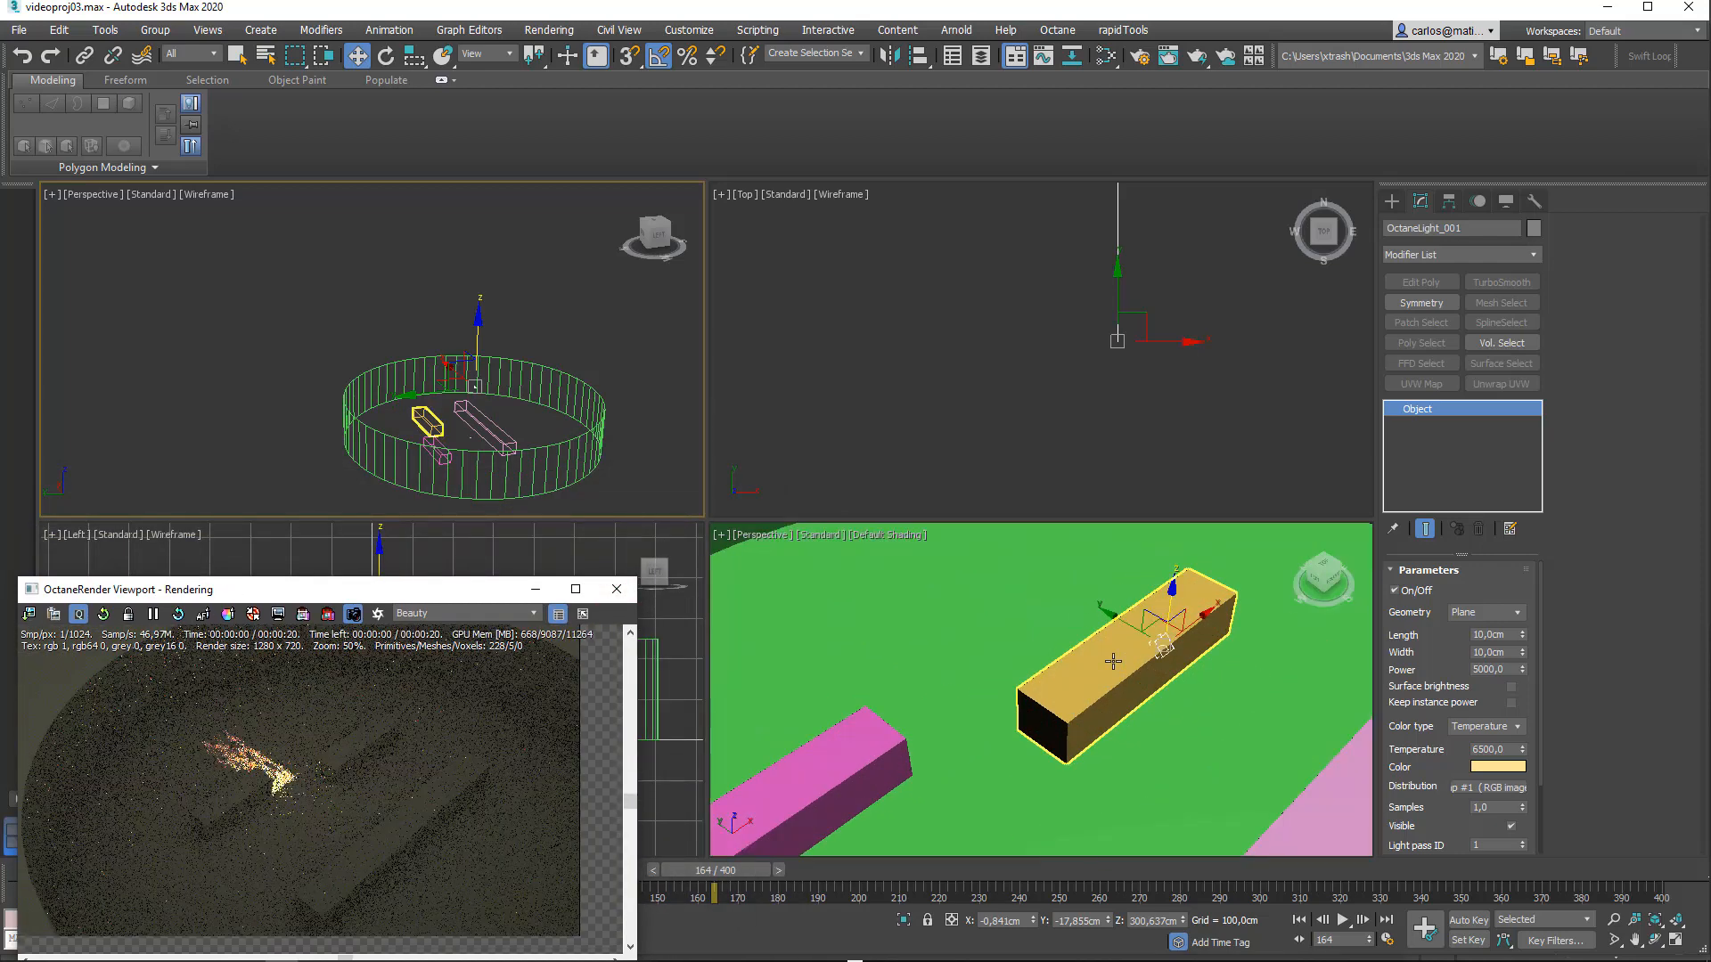
Step: Rotate the light around its X axis to -90°
{"action": "scroll", "coordinate": [1308, 637], "scroll_direction": "down", "scroll_amount": 3}
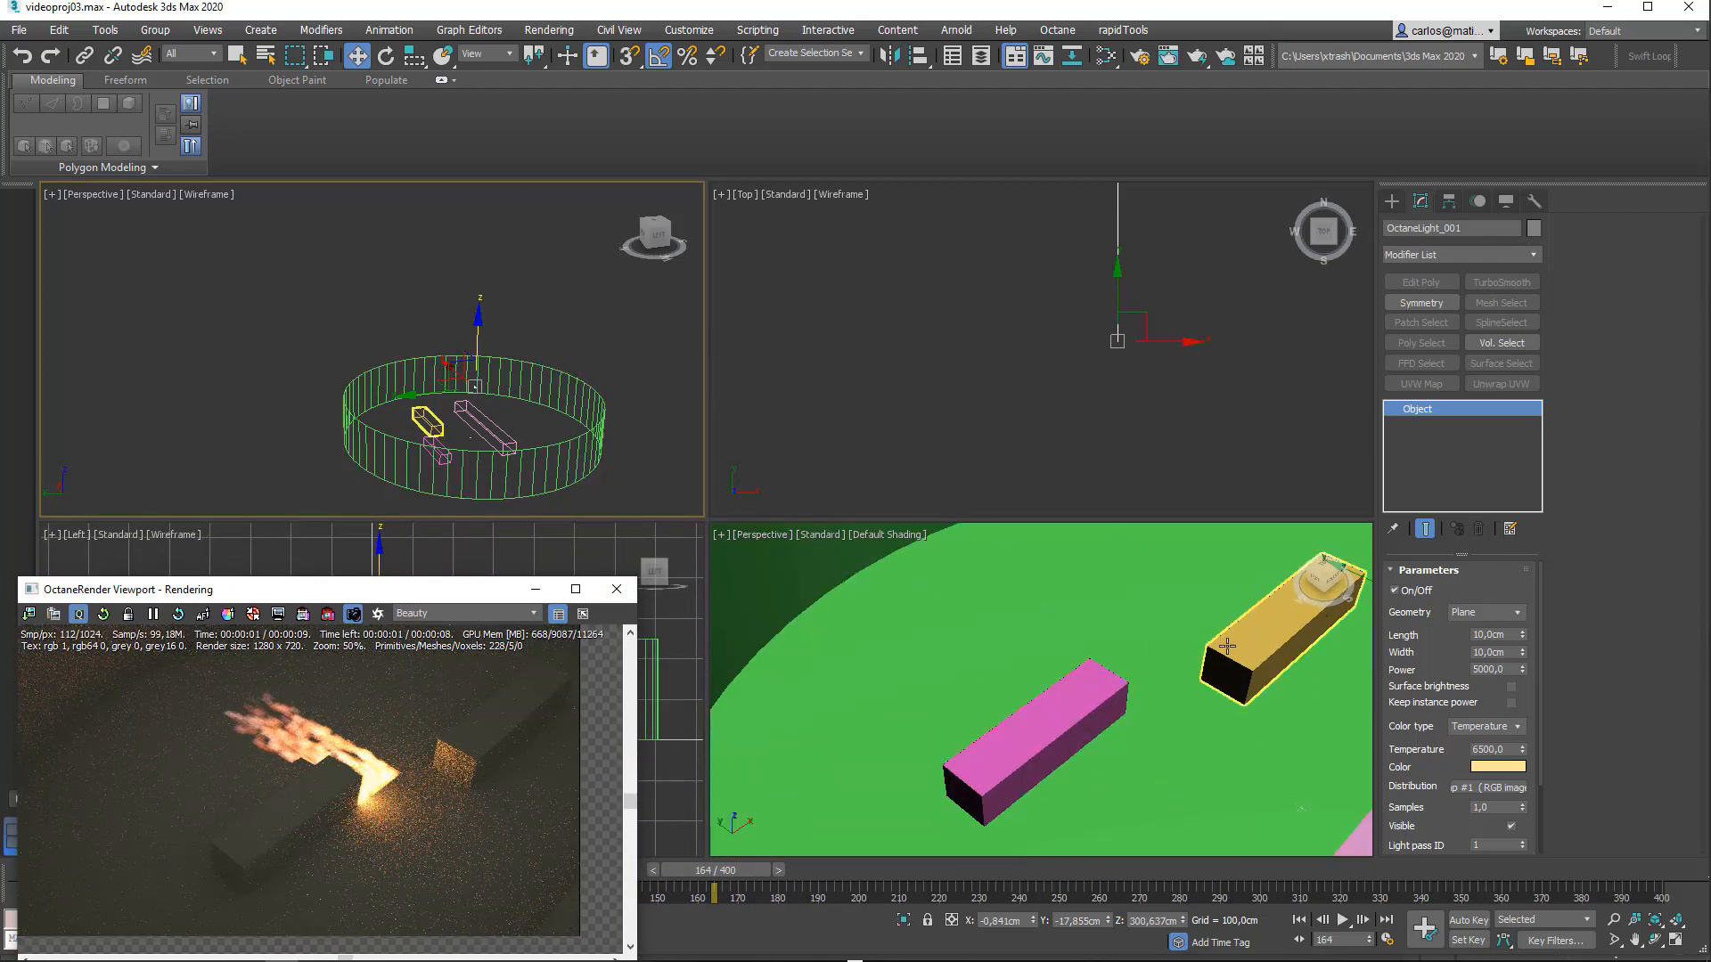
{"action": "key", "text": "e"}
{"action": "key", "text": "z"}
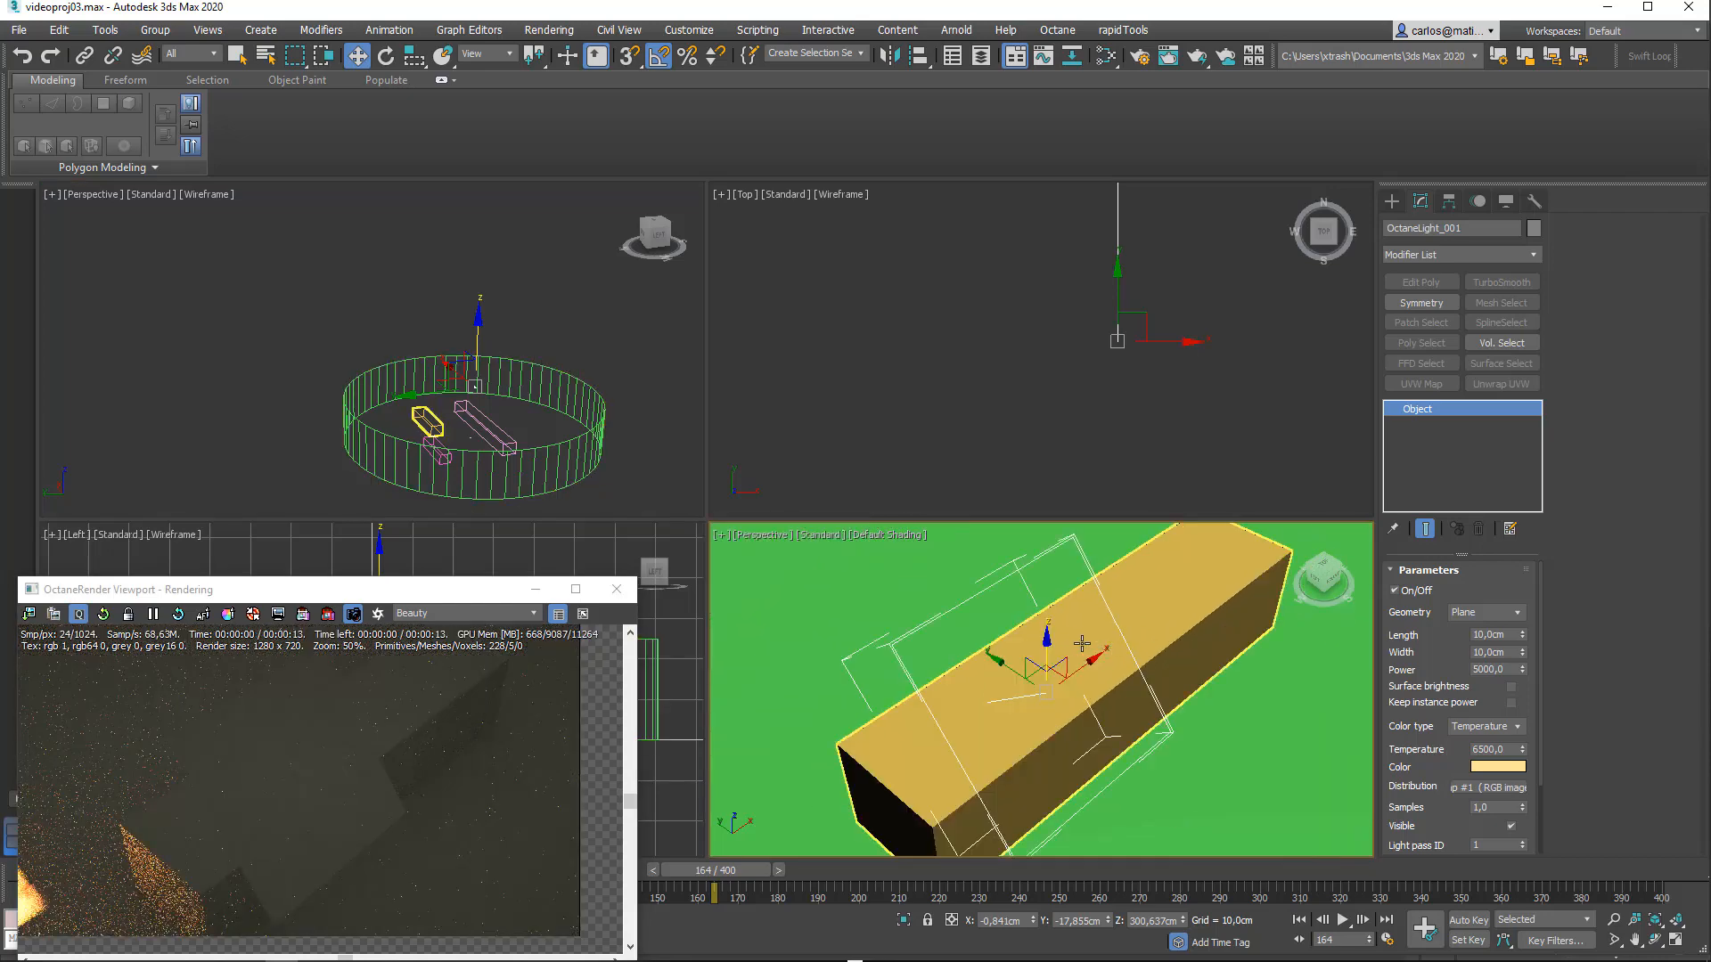
{"action": "left_click_drag", "start_coordinate": [1070, 651], "coordinate": [1088, 687]}
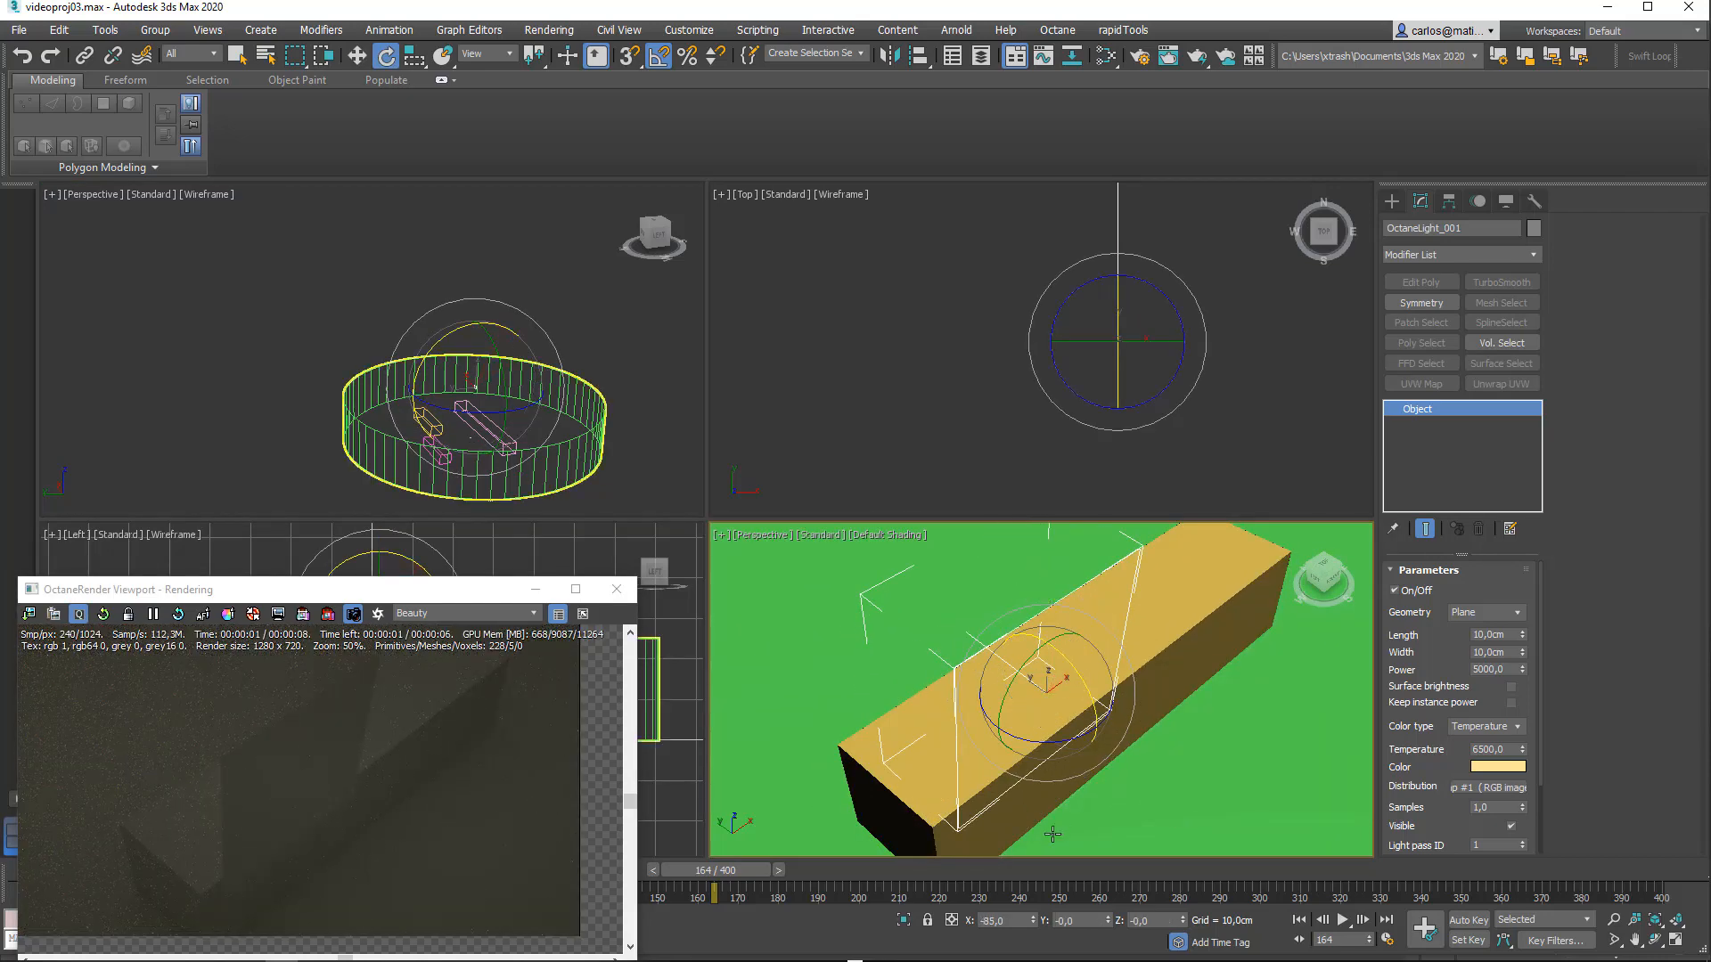
{"action": "left_click", "coordinate": [1007, 922]}
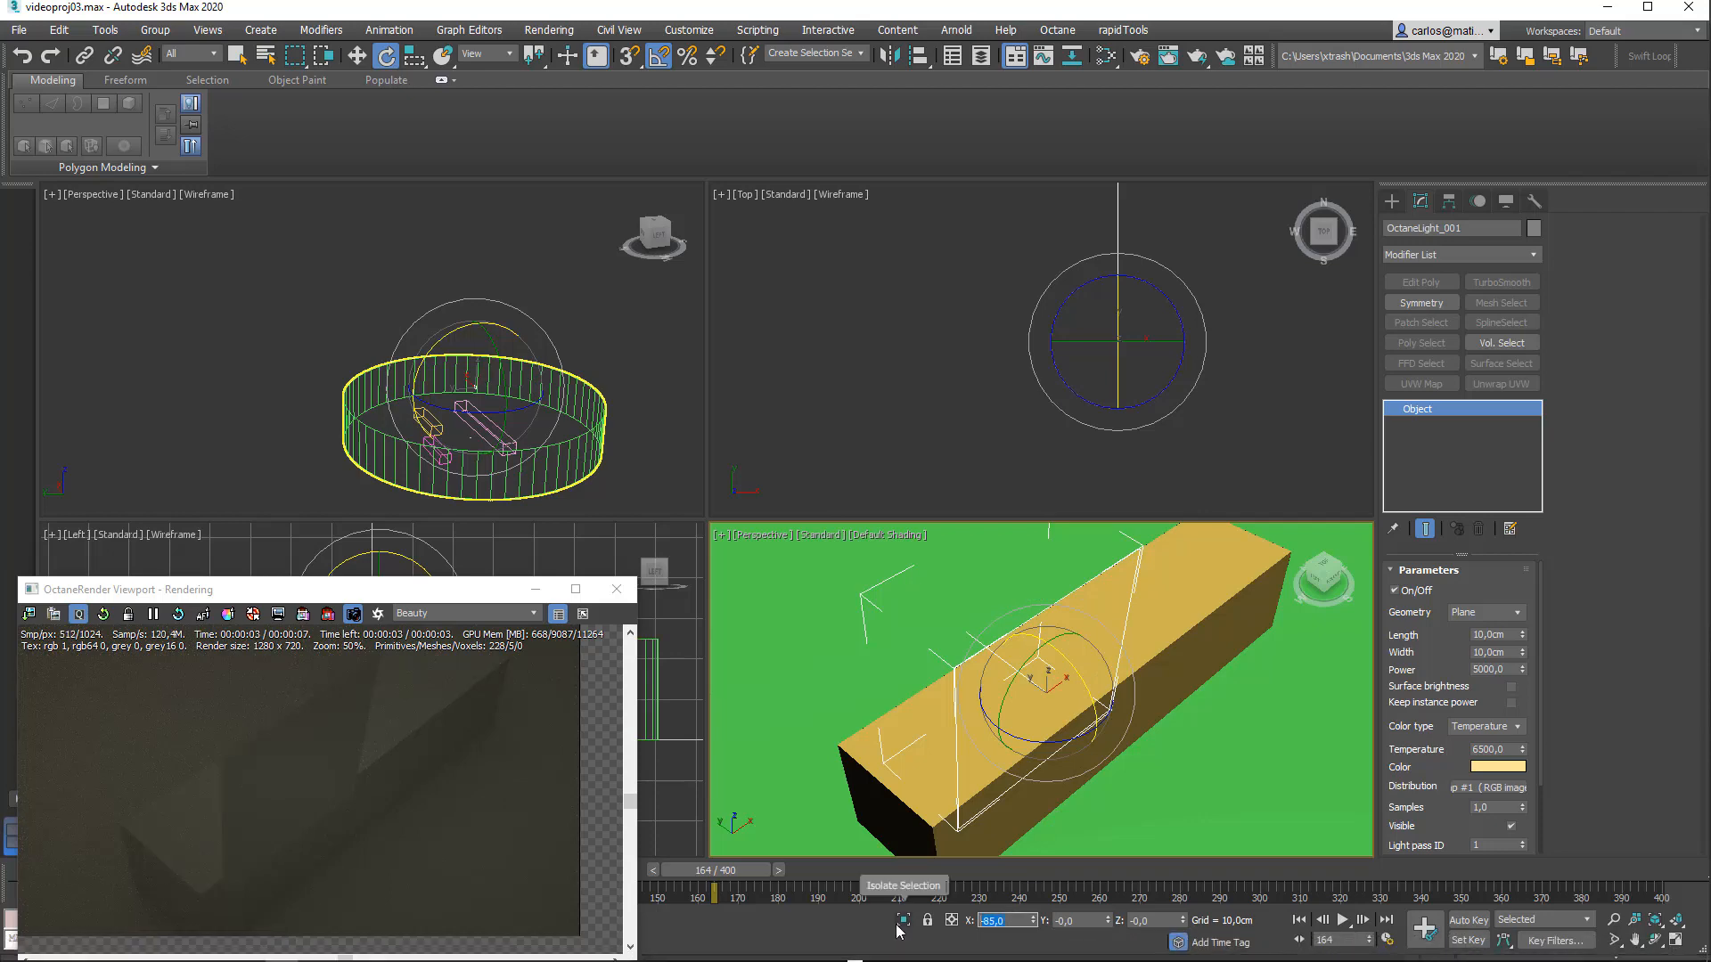
{"action": "type", "text": "-90"}
{"action": "key", "text": "Return"}
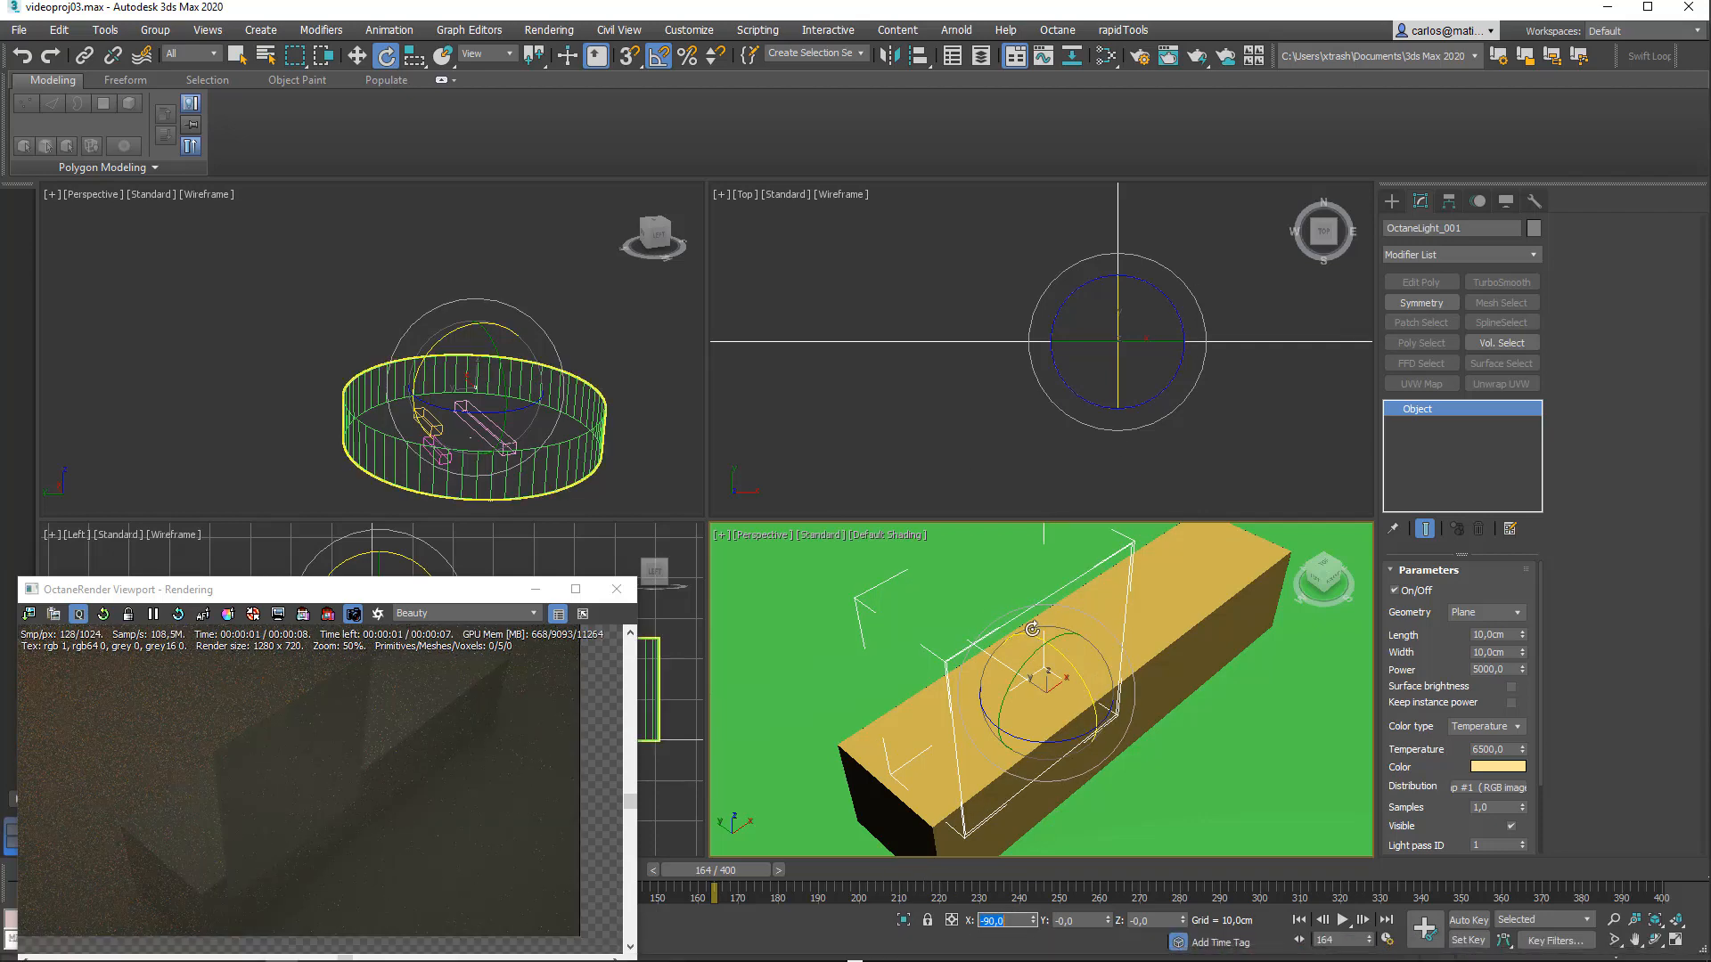
Step: Lower the light along Z to a height of about 155.5 cm, close to the boxes
{"action": "scroll", "coordinate": [1107, 660], "scroll_direction": "down", "scroll_amount": 8}
{"action": "middle_click_drag", "start_coordinate": [1106, 661], "coordinate": [1107, 627], "text": "alt"}
{"action": "key", "text": "w"}
{"action": "left_click_drag", "start_coordinate": [1103, 622], "coordinate": [1101, 716]}
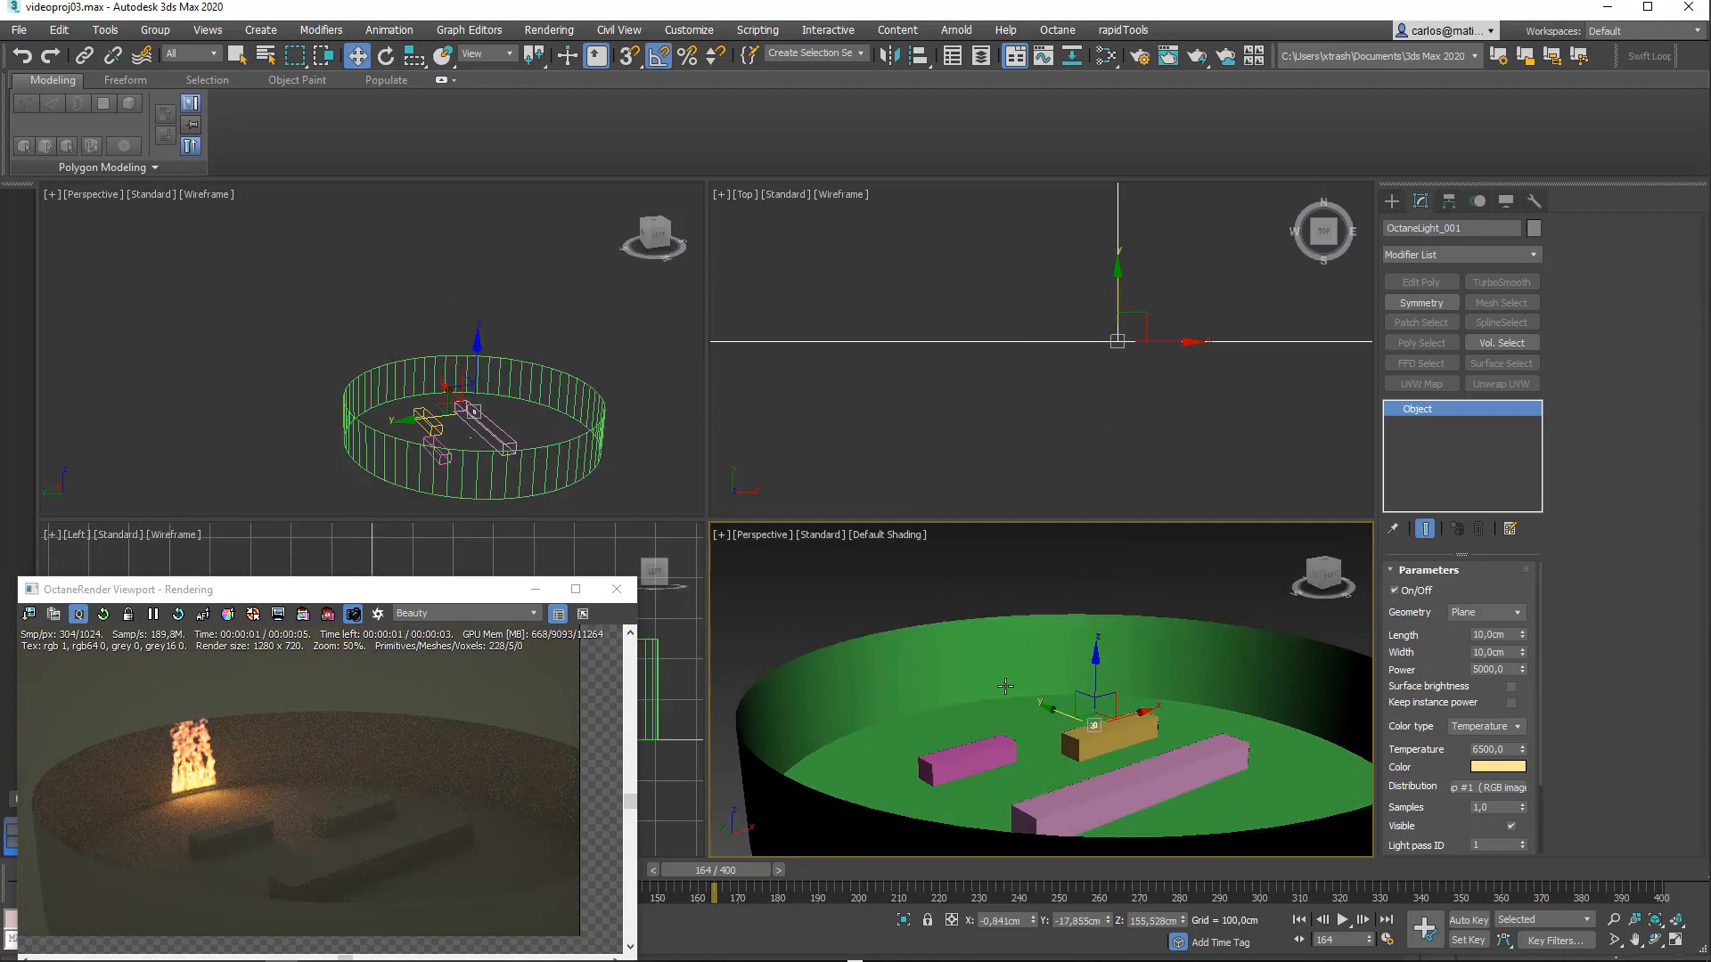
Step: Set the light plane's length and width to 0,1 cm
{"action": "scroll", "coordinate": [958, 664], "scroll_direction": "up", "scroll_amount": 3}
{"action": "middle_click_drag", "start_coordinate": [951, 684], "coordinate": [900, 669], "text": "alt"}
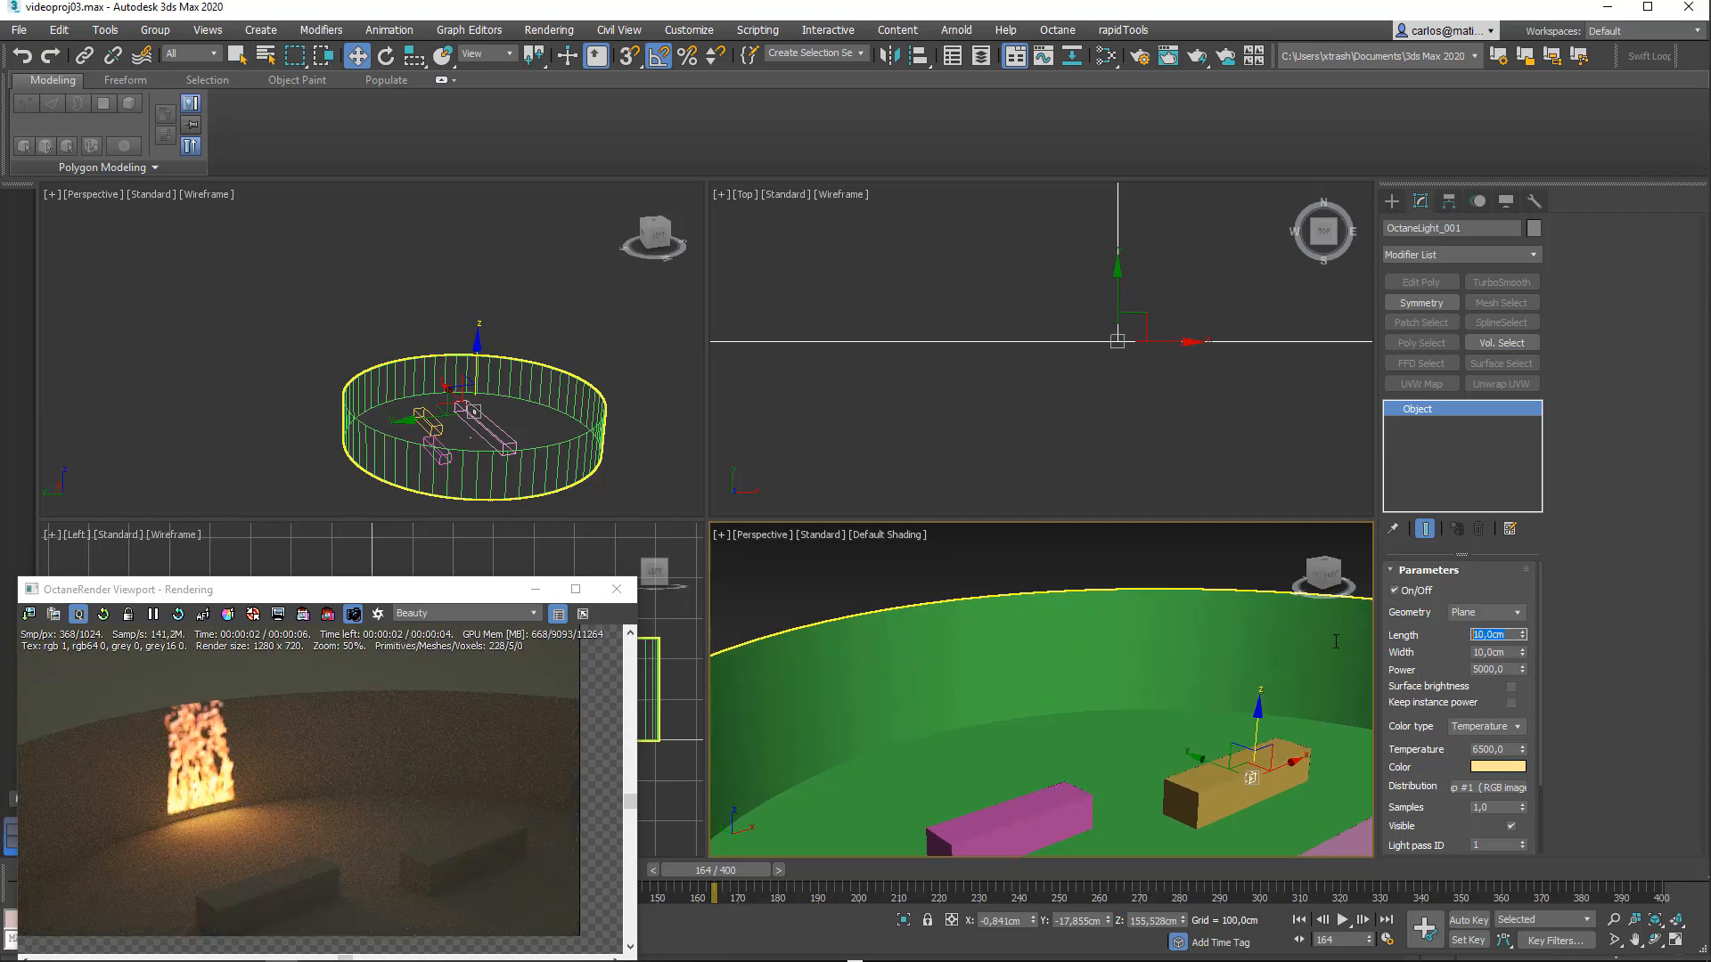
{"action": "key", "text": "BackSpace"}
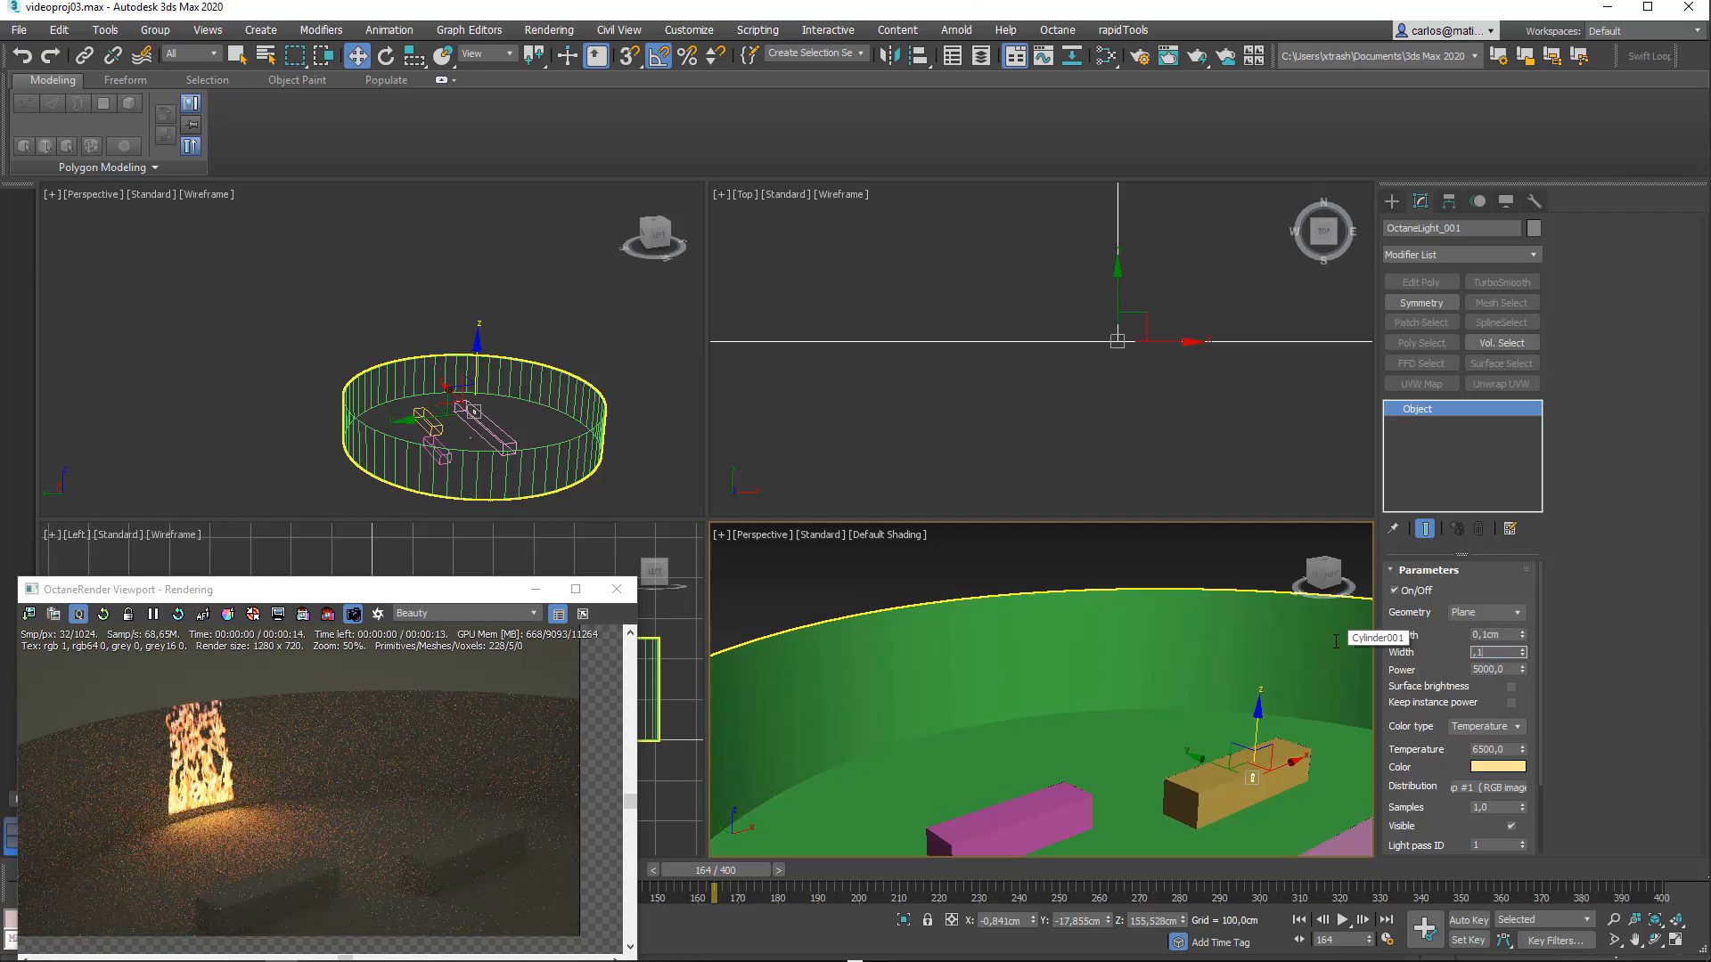
{"action": "type", "text": "0,1"}
{"action": "key", "text": "Tab"}
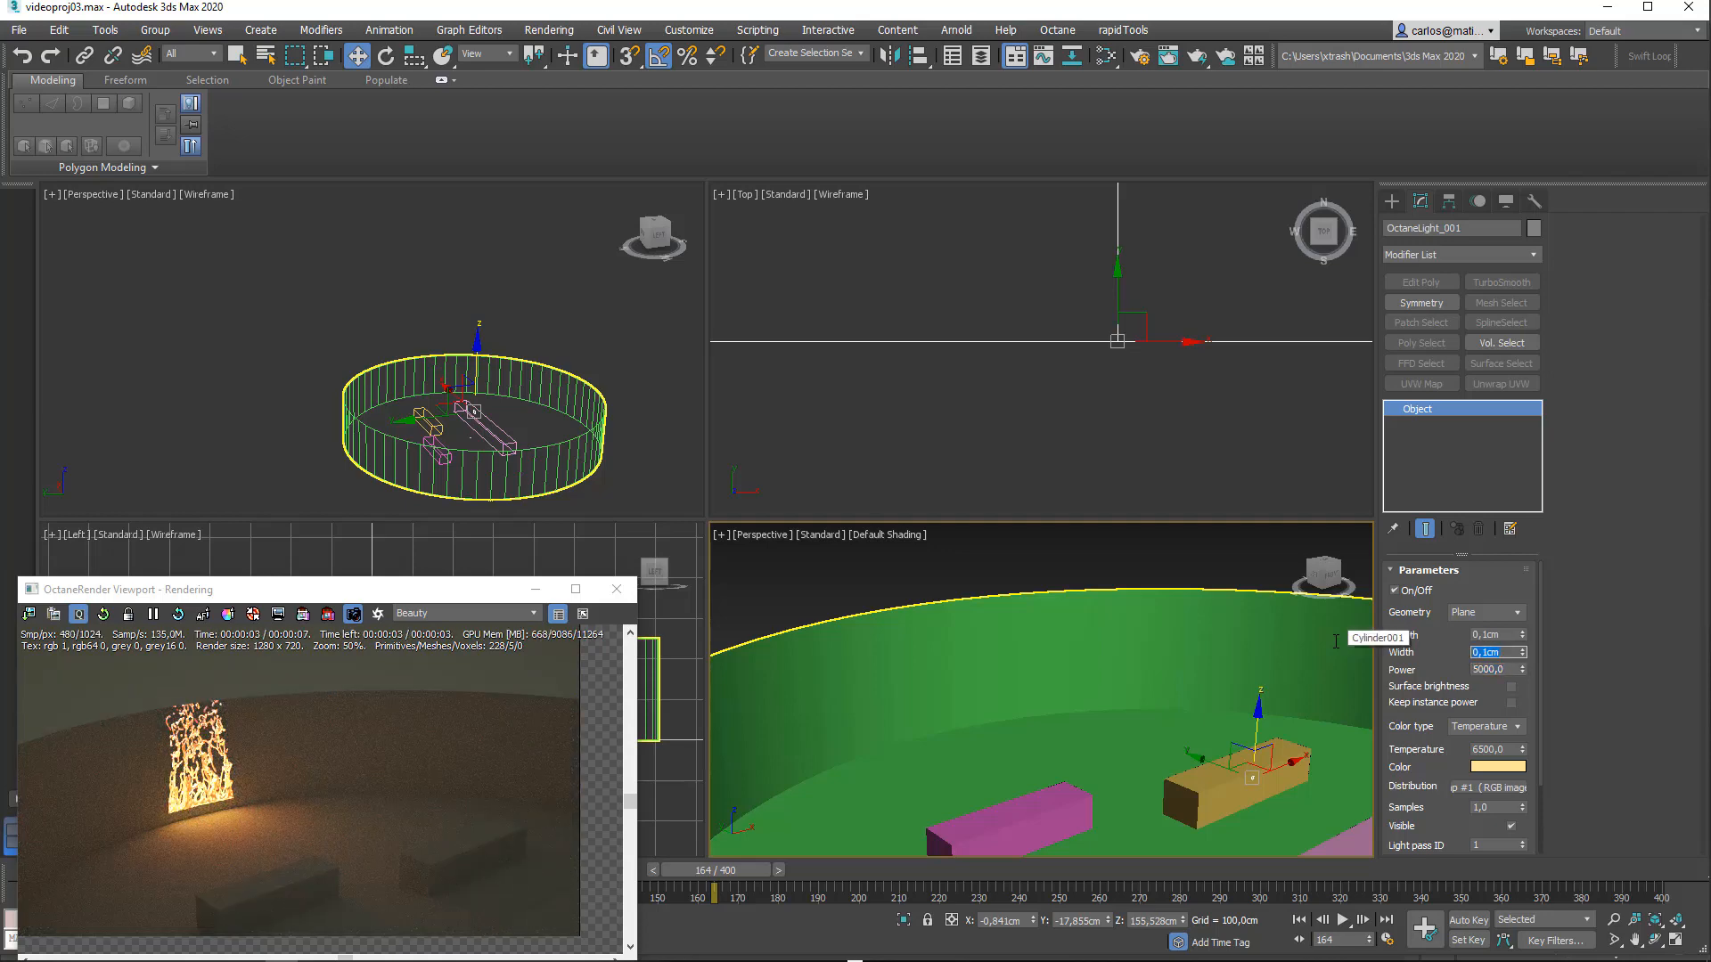
Step: Reduce the light plane's length and width to 0,01 cm
{"action": "key", "text": "shift+Tab"}
{"action": "type", "text": ","}
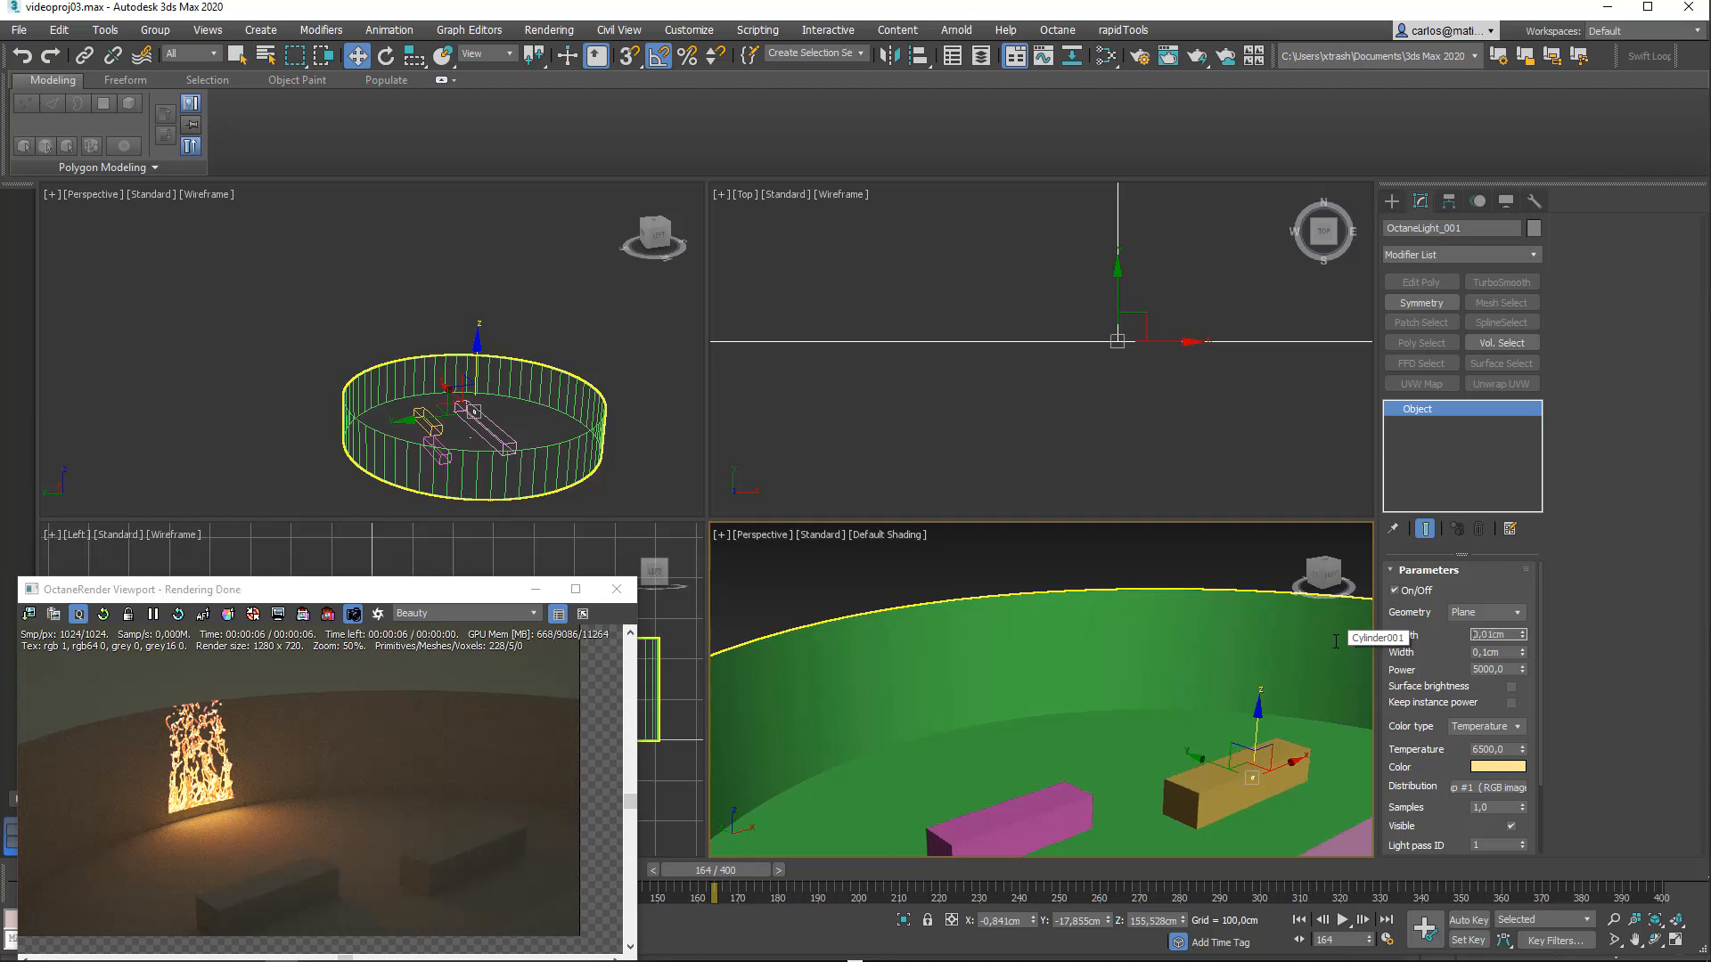
{"action": "key", "text": "Tab"}
{"action": "type", "text": "0,0"}
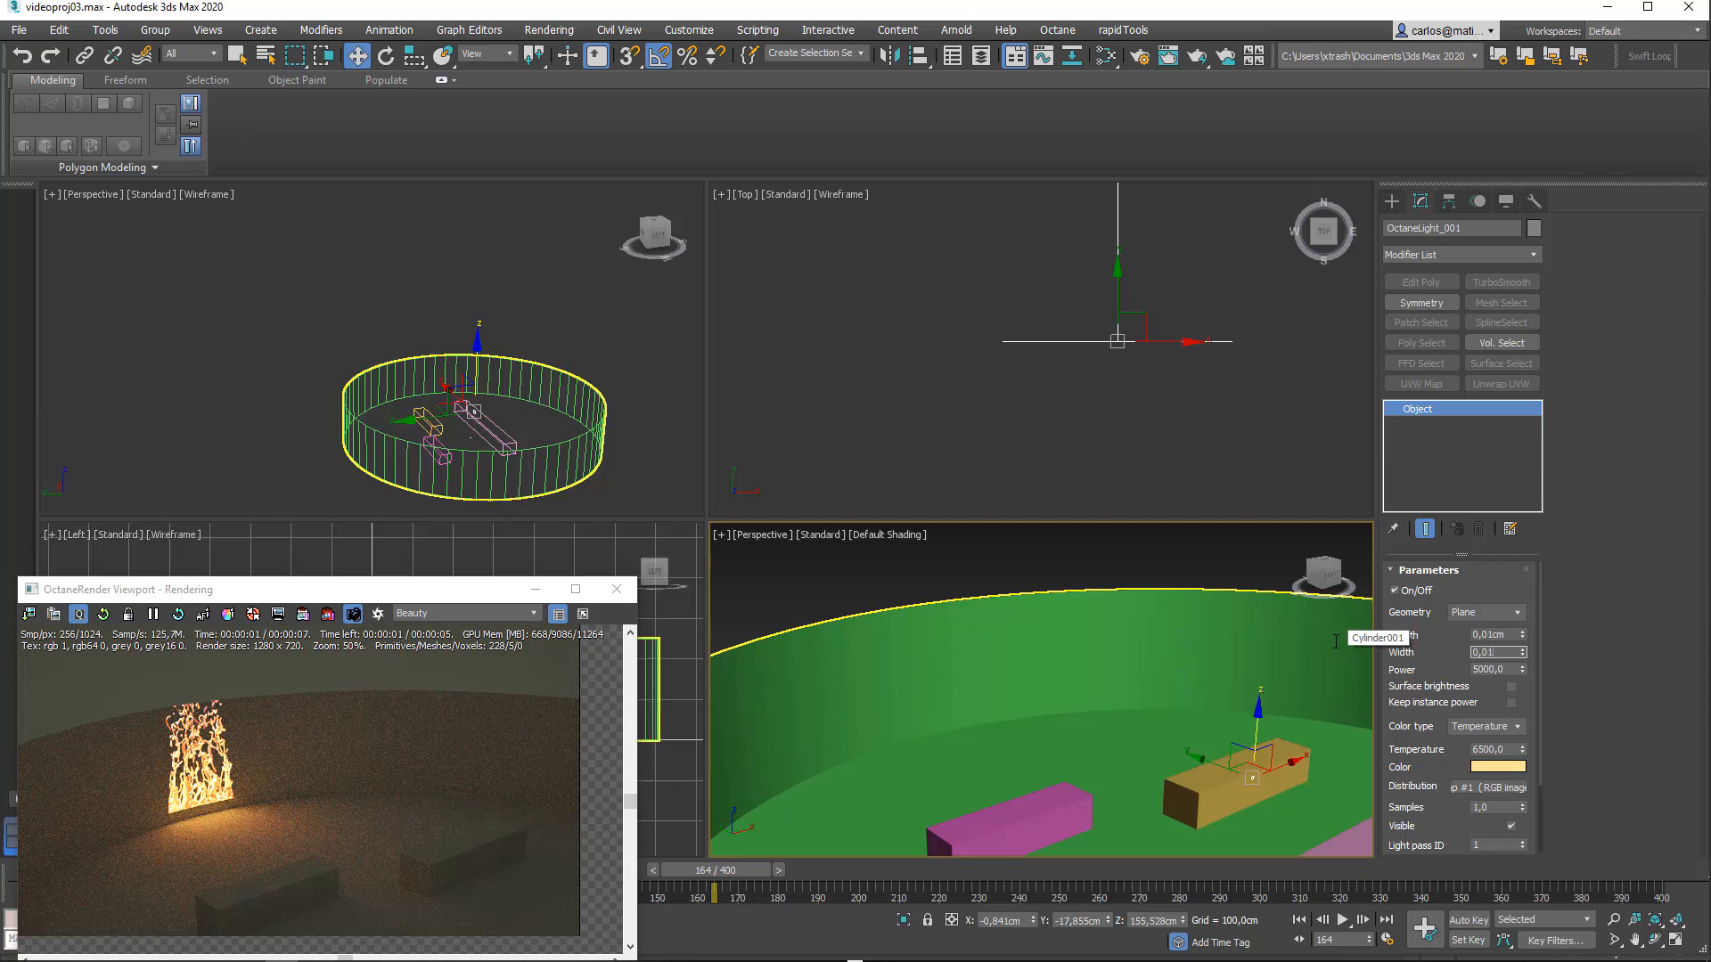
{"action": "key", "text": "Return"}
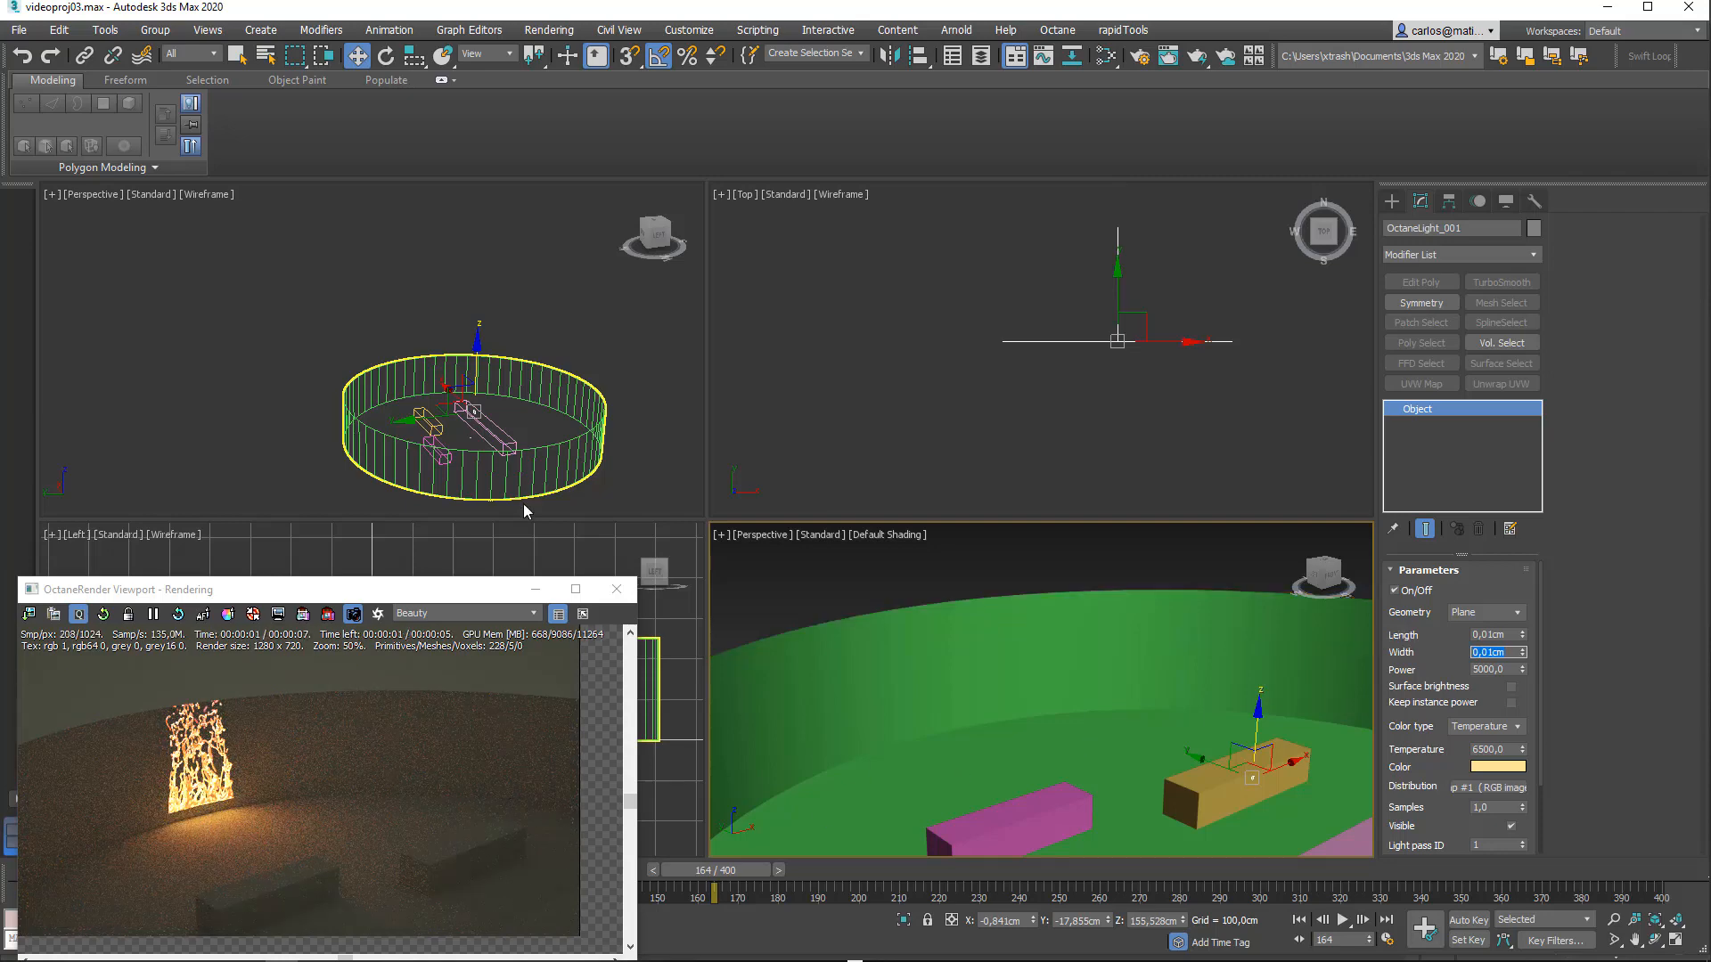
Step: Switch the Top viewport to the Front view and select the light there
{"action": "scroll", "coordinate": [1085, 328], "scroll_direction": "down", "scroll_amount": 8}
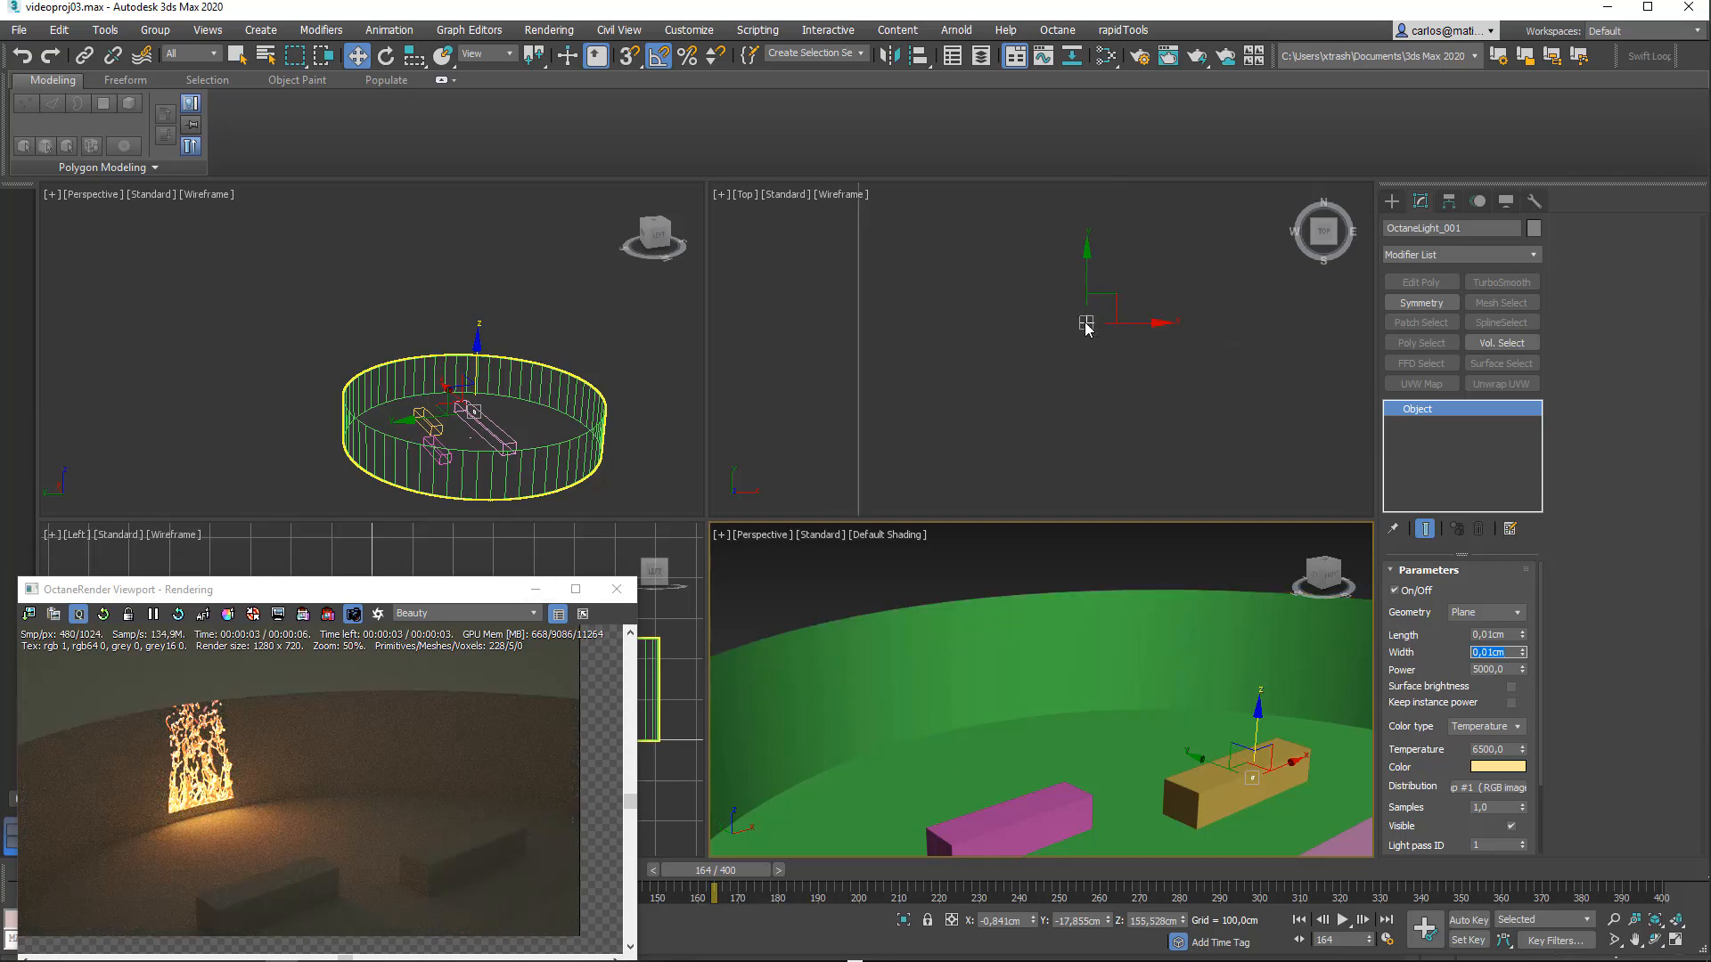
{"action": "left_click_drag", "start_coordinate": [1055, 314], "coordinate": [1009, 353]}
{"action": "key", "text": "f"}
{"action": "scroll", "coordinate": [1073, 305], "scroll_direction": "down", "scroll_amount": 15}
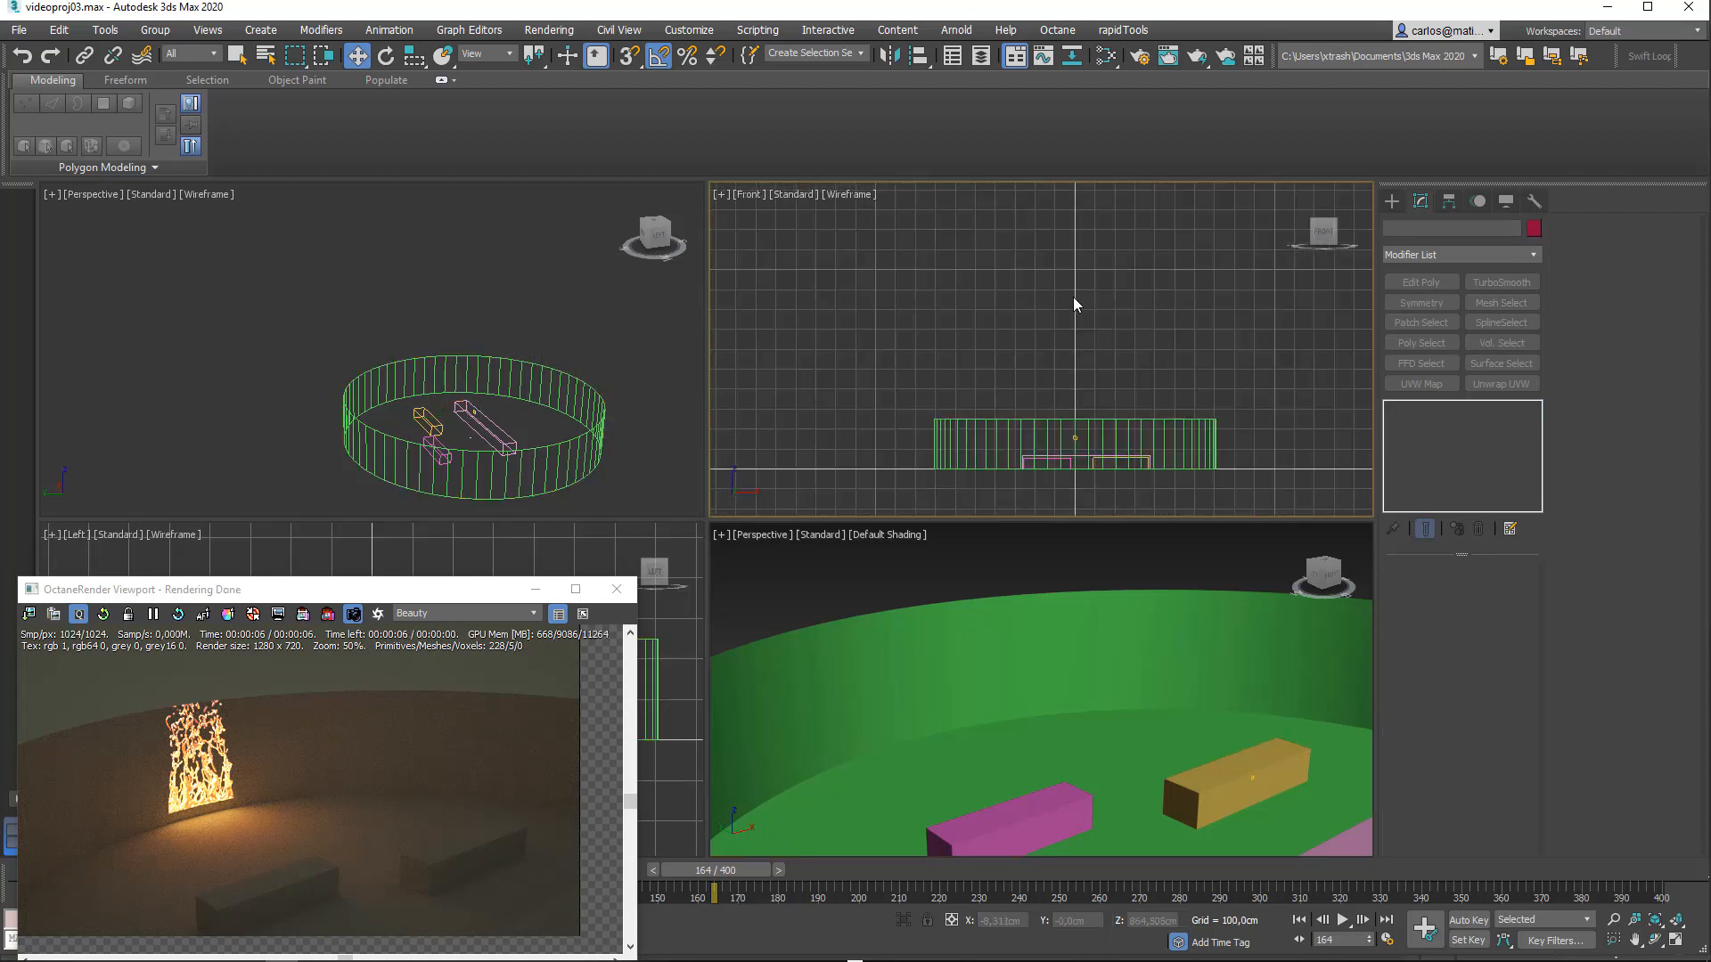
{"action": "scroll", "coordinate": [1062, 430], "scroll_direction": "up", "scroll_amount": 5}
{"action": "scroll", "coordinate": [1062, 430], "scroll_direction": "up", "scroll_amount": 3}
{"action": "left_click", "coordinate": [1095, 387]}
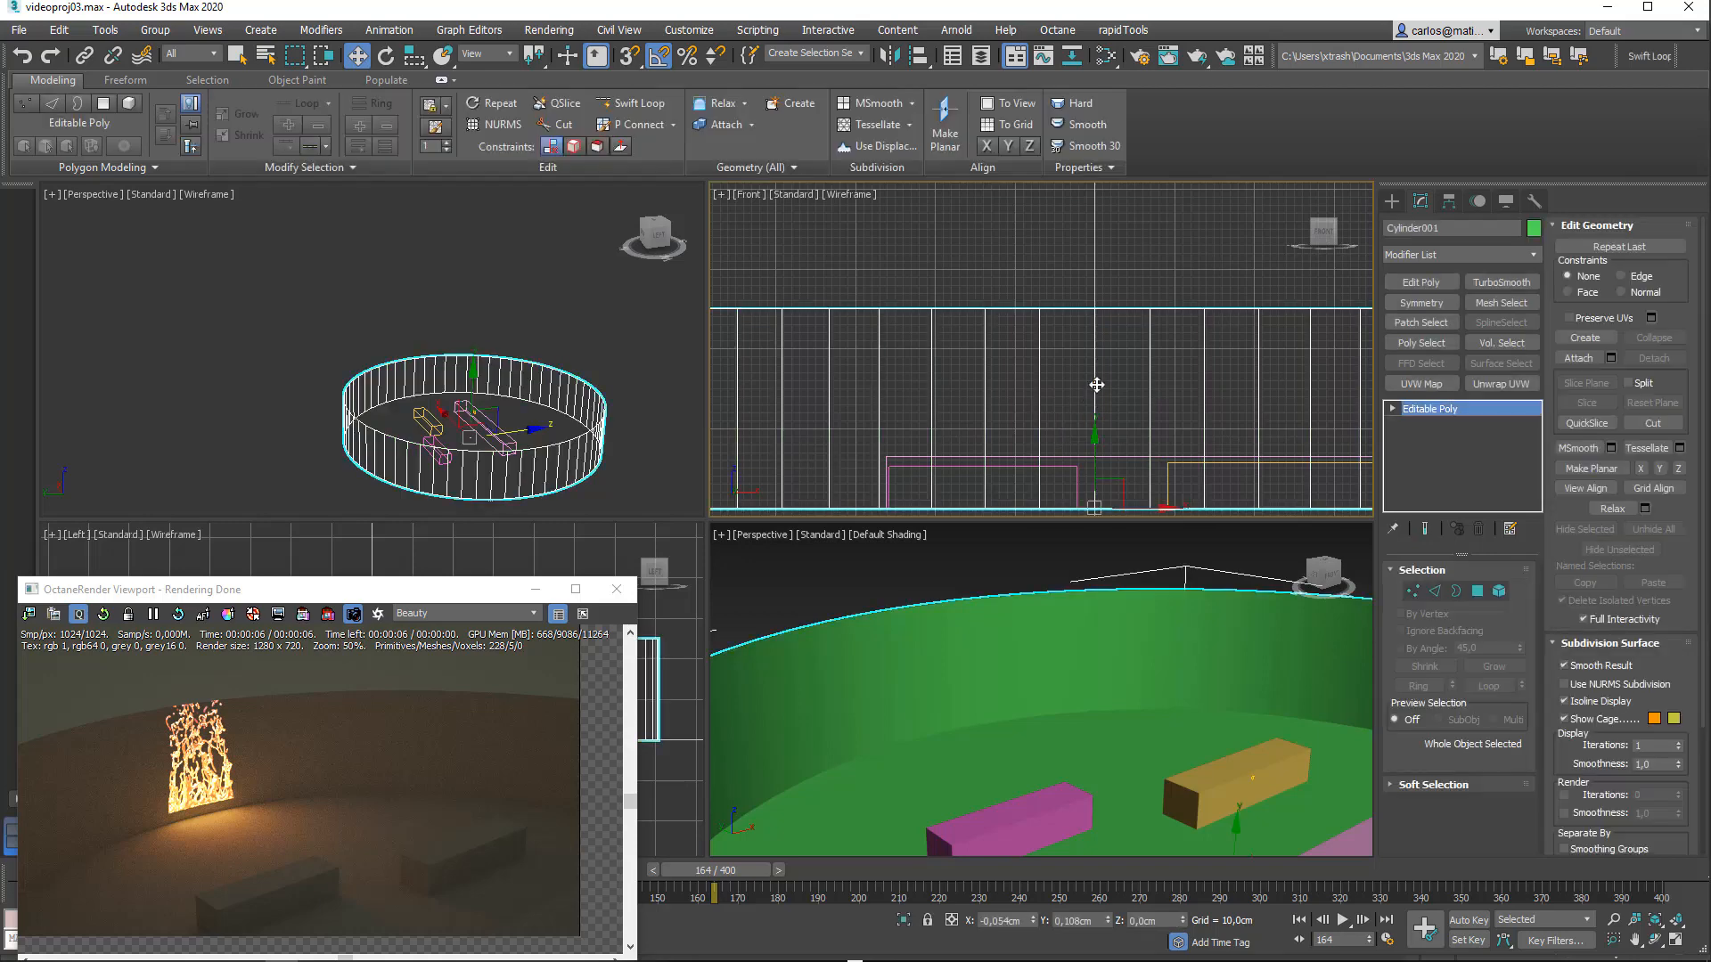
{"action": "left_click", "coordinate": [1093, 384]}
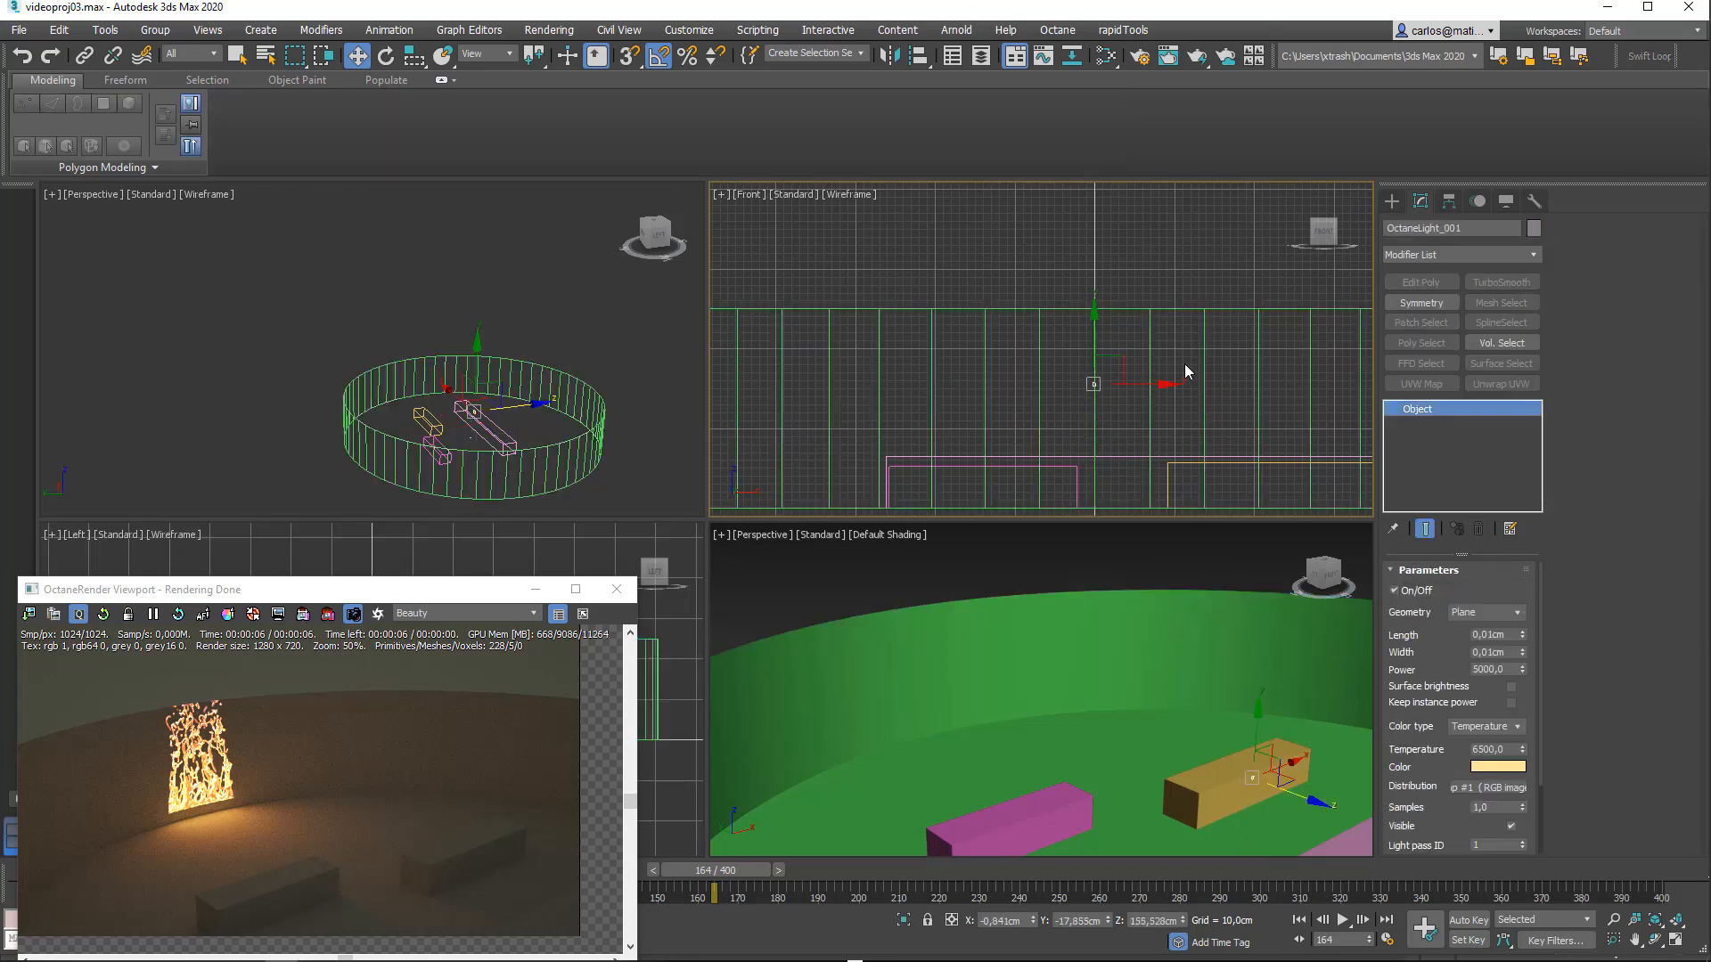
Step: Raise the light to about 250 cm, level with the cylinder's rim, and centre it at X about 0,14 cm
{"action": "left_click_drag", "start_coordinate": [1094, 349], "coordinate": [1096, 272]}
{"action": "scroll", "coordinate": [1097, 287], "scroll_direction": "up", "scroll_amount": 2}
{"action": "scroll", "coordinate": [1097, 287], "scroll_direction": "up", "scroll_amount": 3}
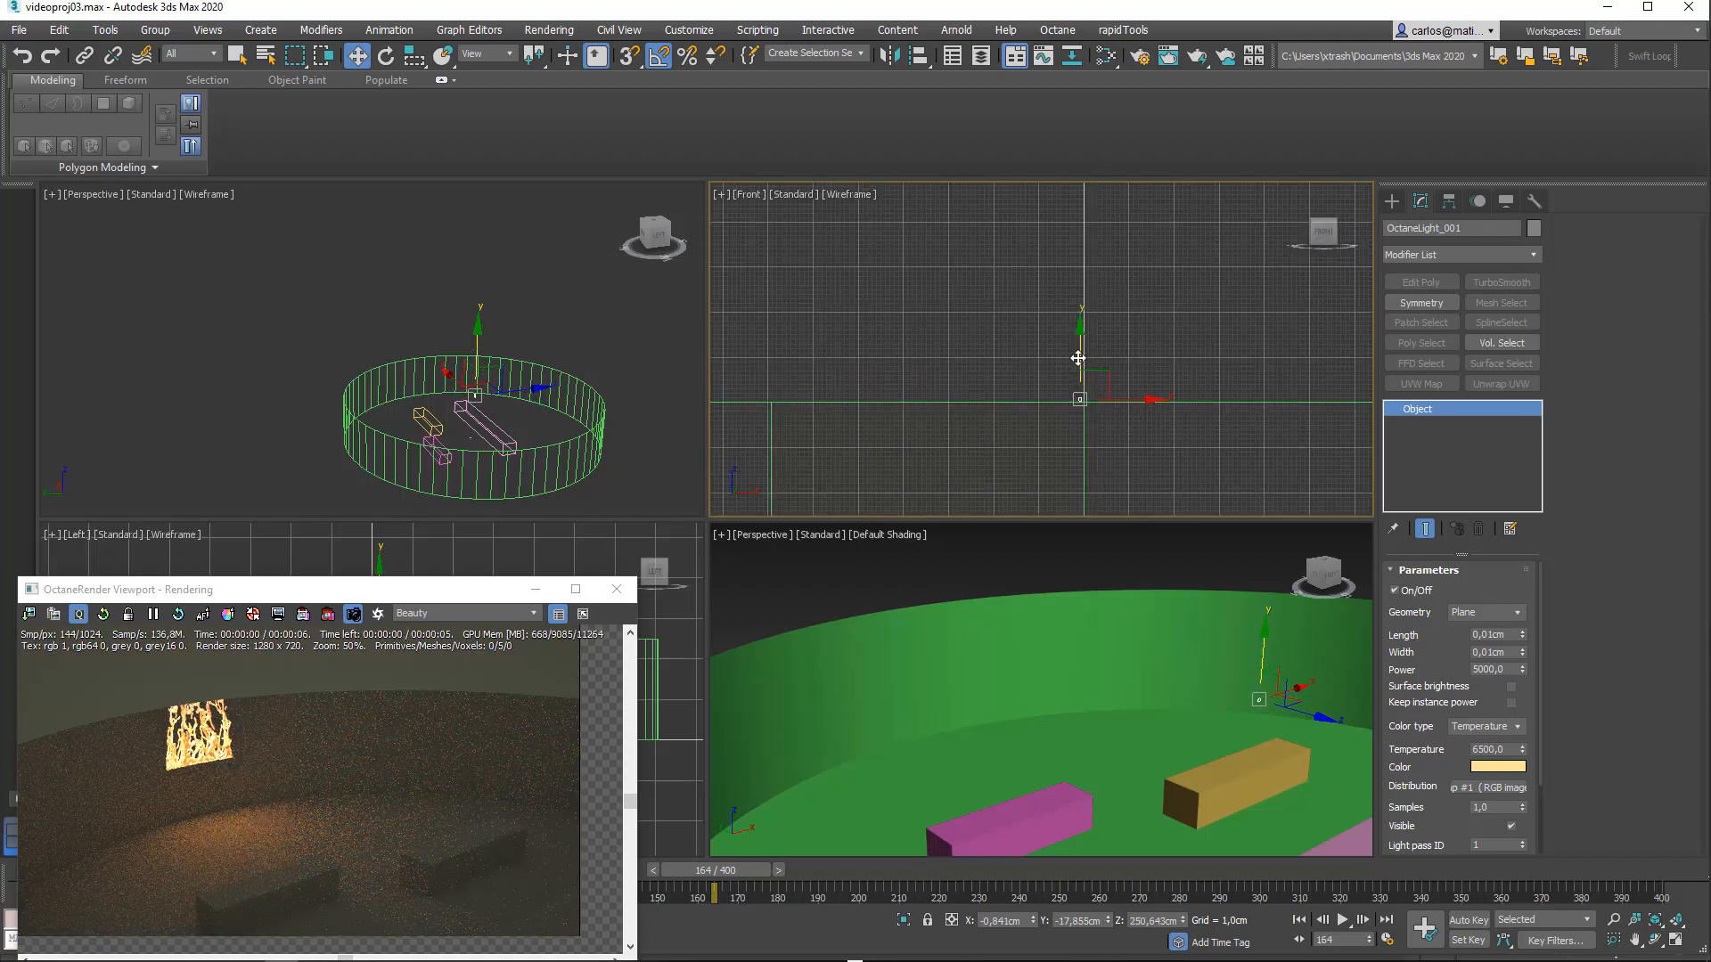
{"action": "left_click_drag", "start_coordinate": [1080, 359], "coordinate": [1140, 402]}
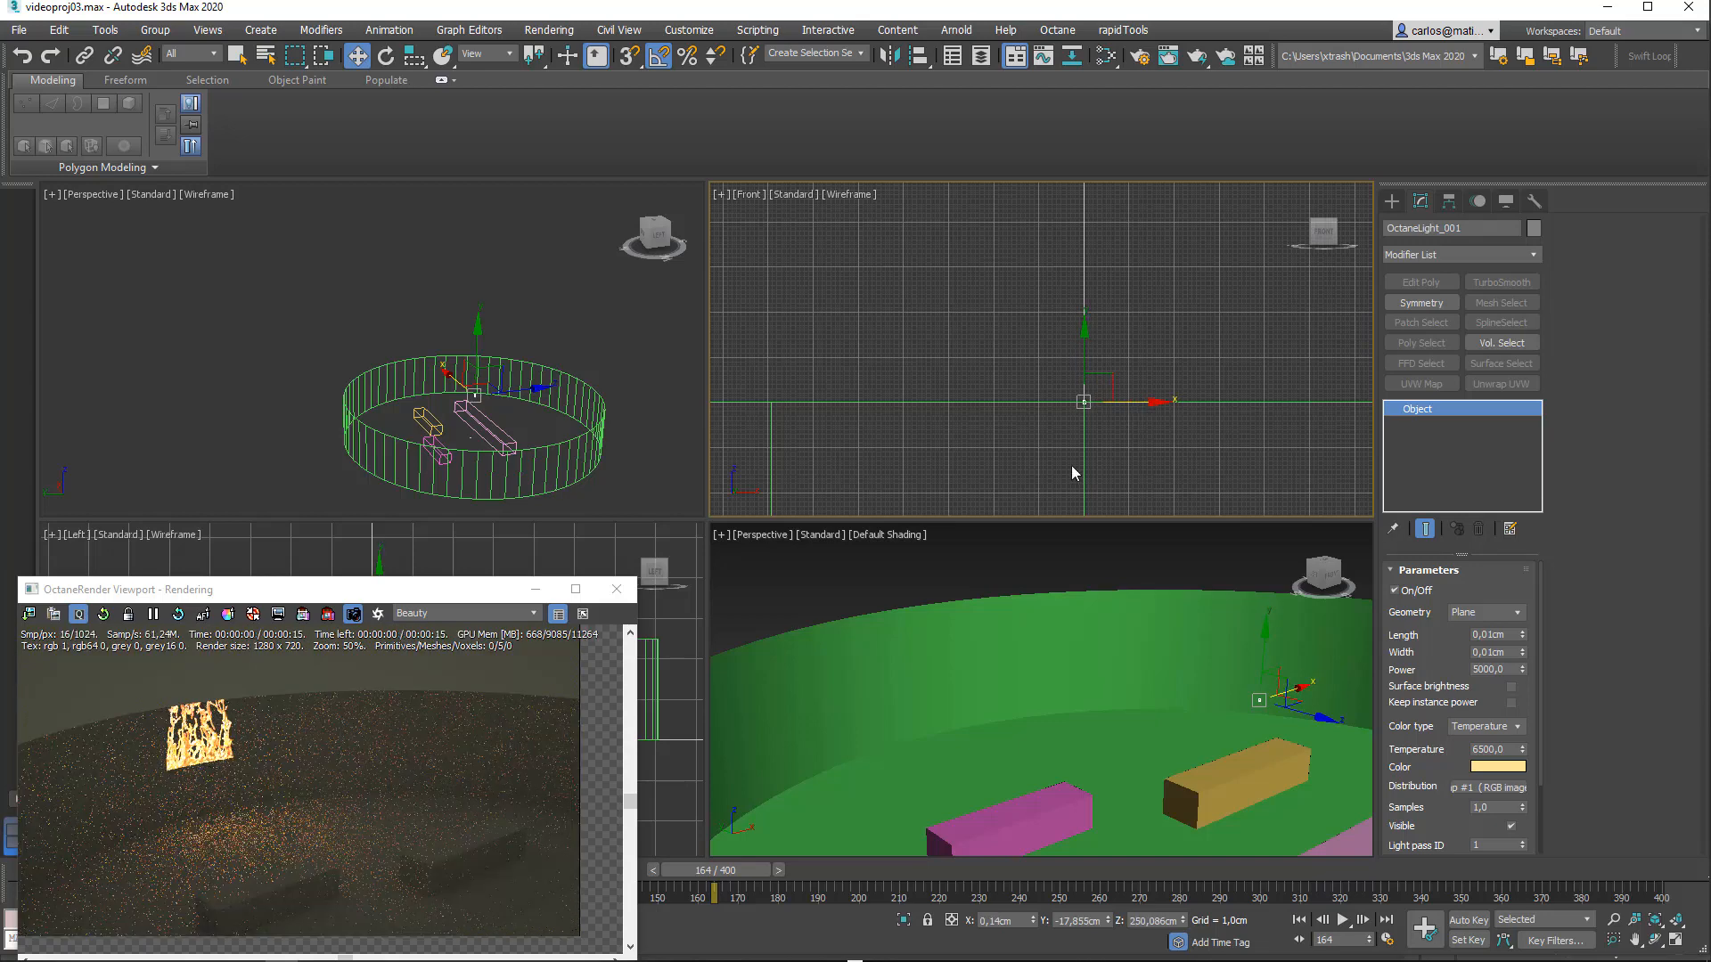
Step: Open the Slate Material Editor on Map #6 (3D transformation) and arrange it so the render stays visible
{"action": "left_click_drag", "start_coordinate": [373, 580], "coordinate": [373, 520]}
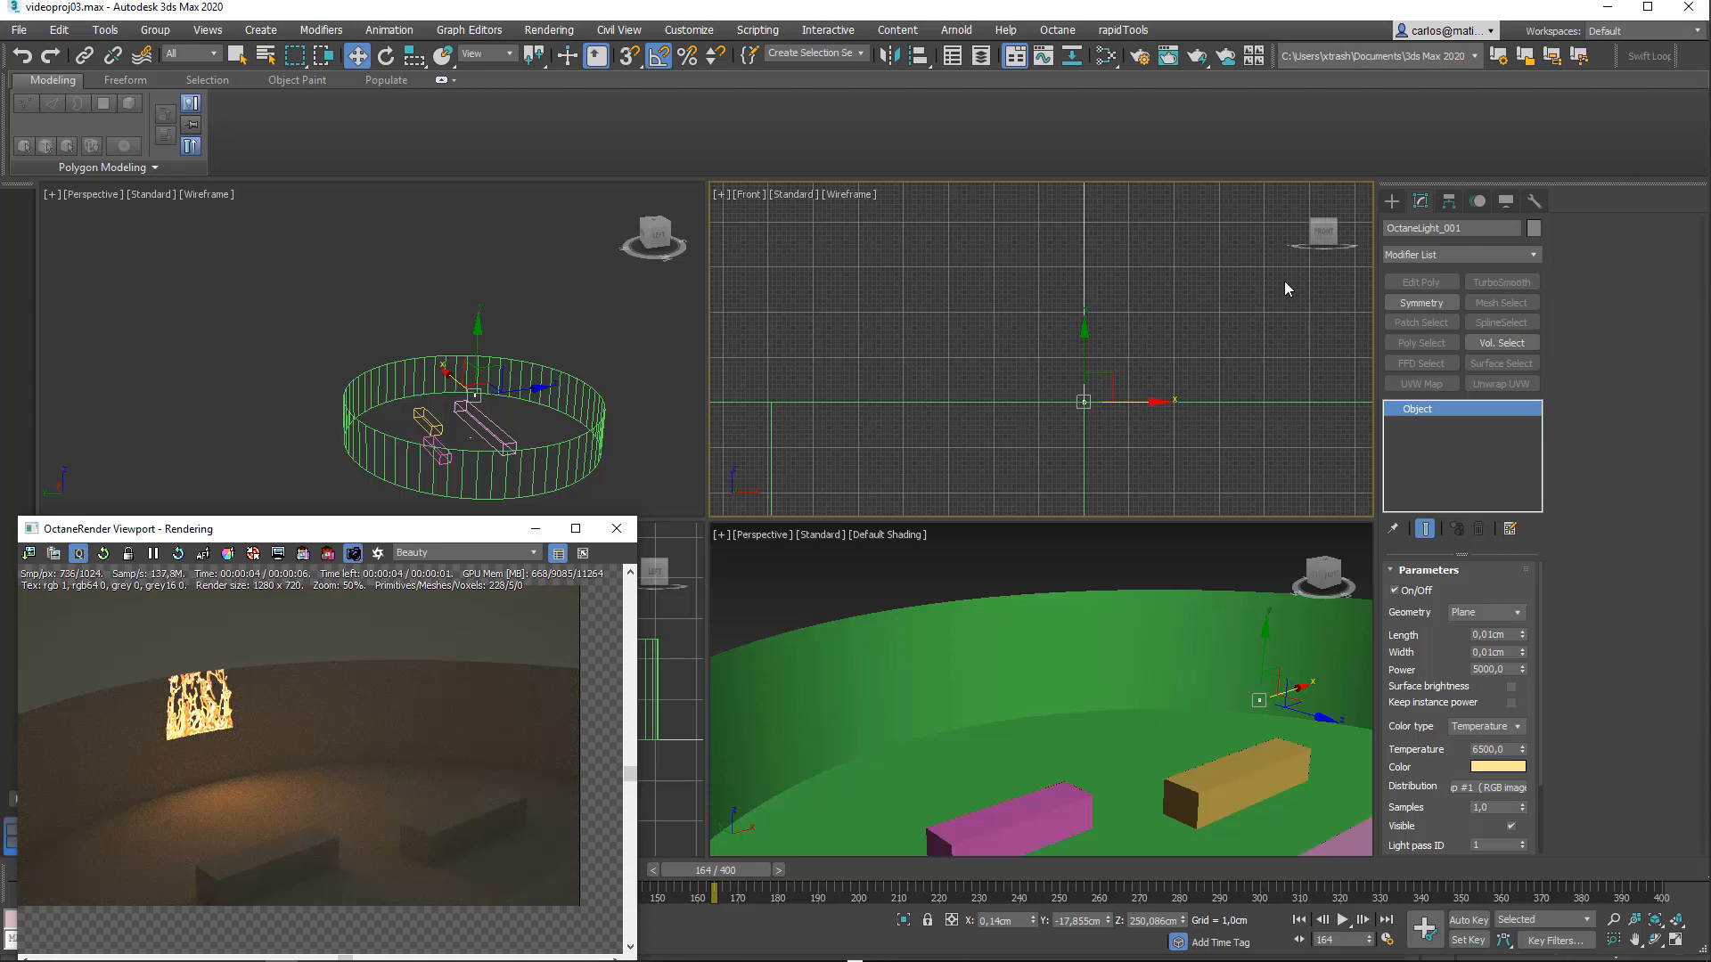
{"action": "scroll", "coordinate": [1050, 399], "scroll_direction": "down", "scroll_amount": 6}
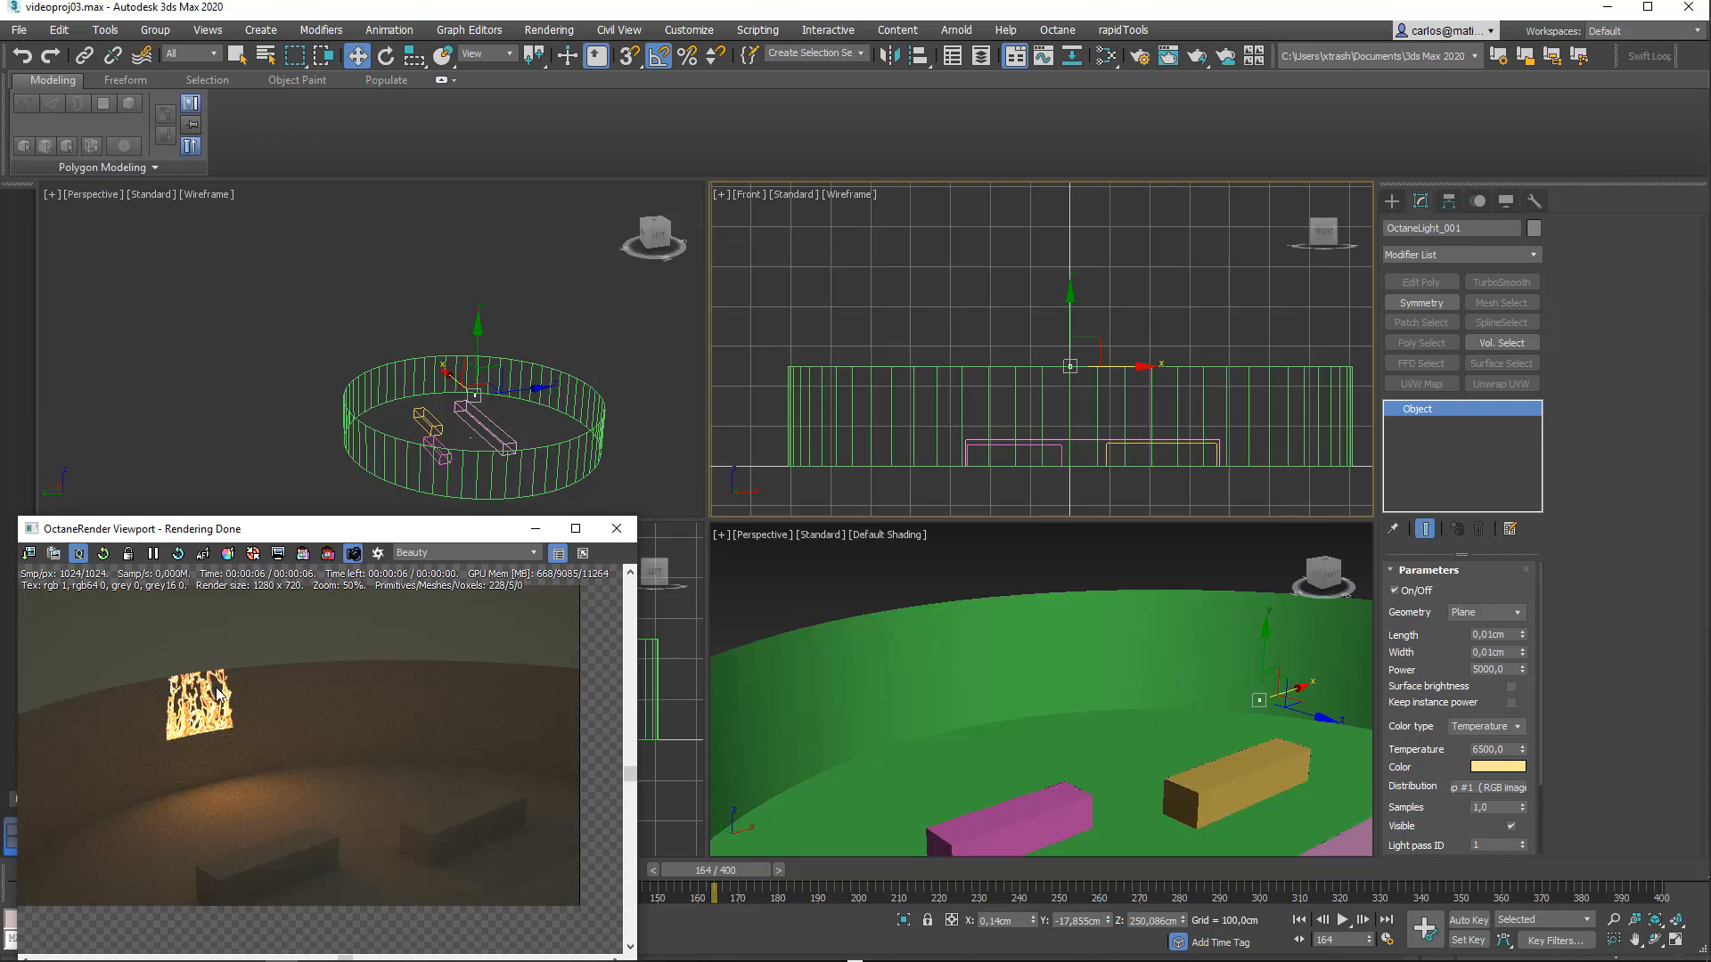
{"action": "left_click", "coordinate": [1106, 55]}
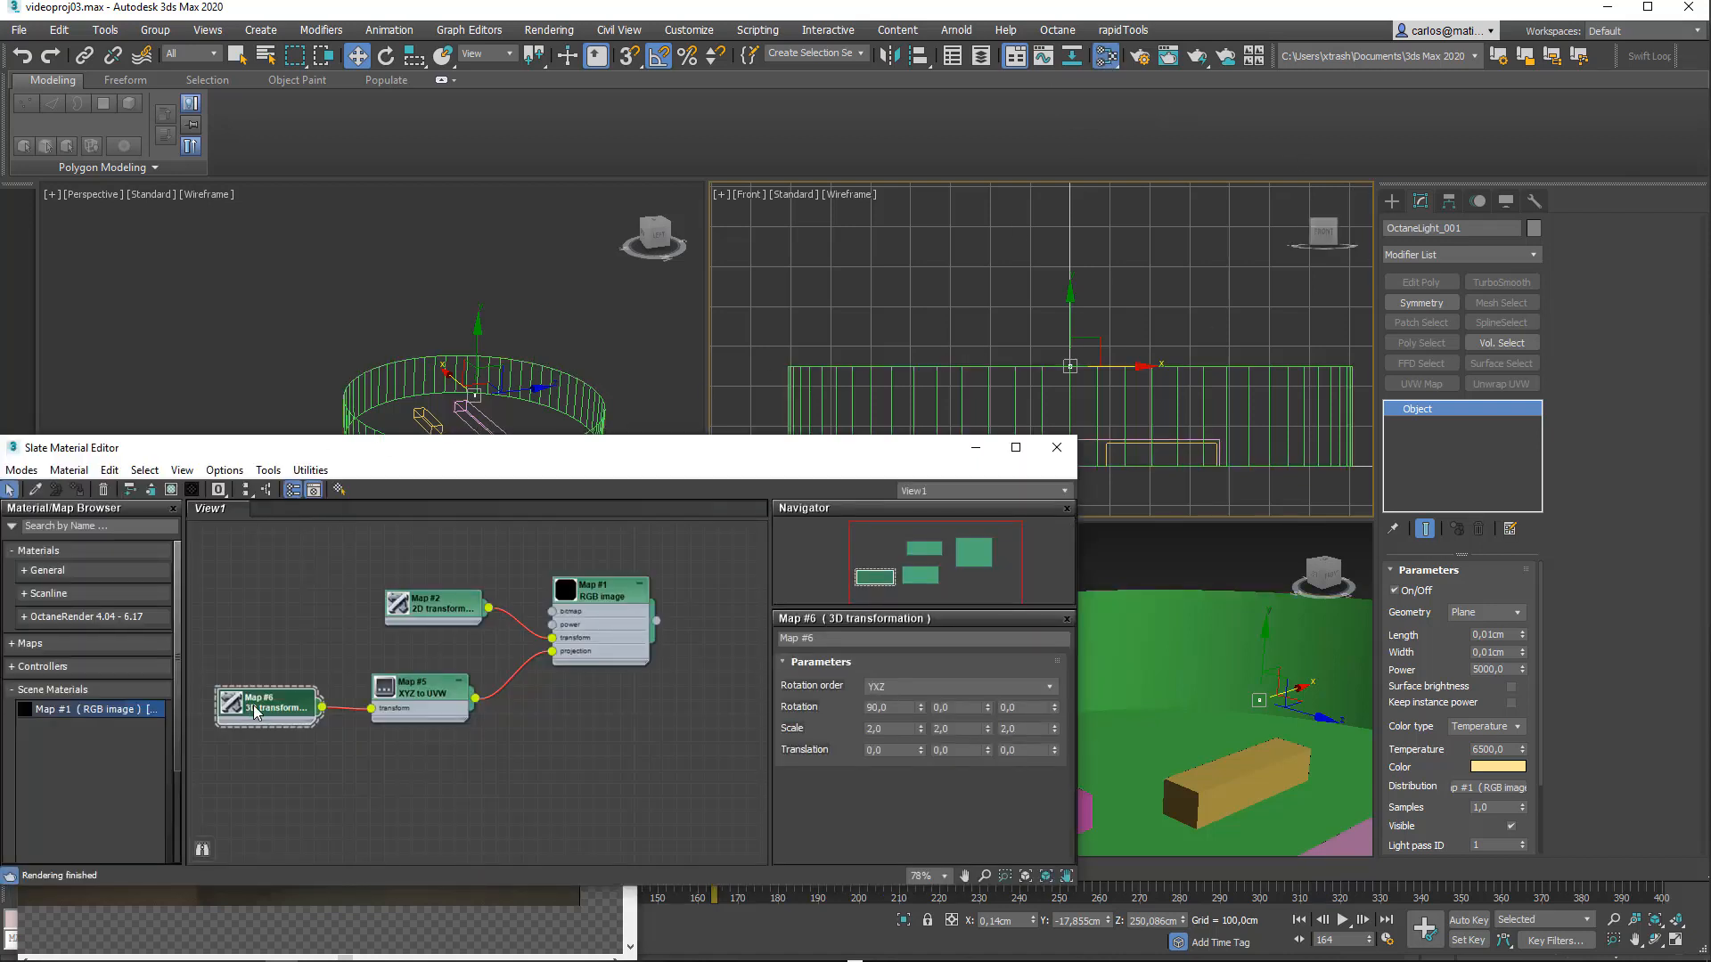
{"action": "left_click_drag", "start_coordinate": [424, 452], "coordinate": [438, 99]}
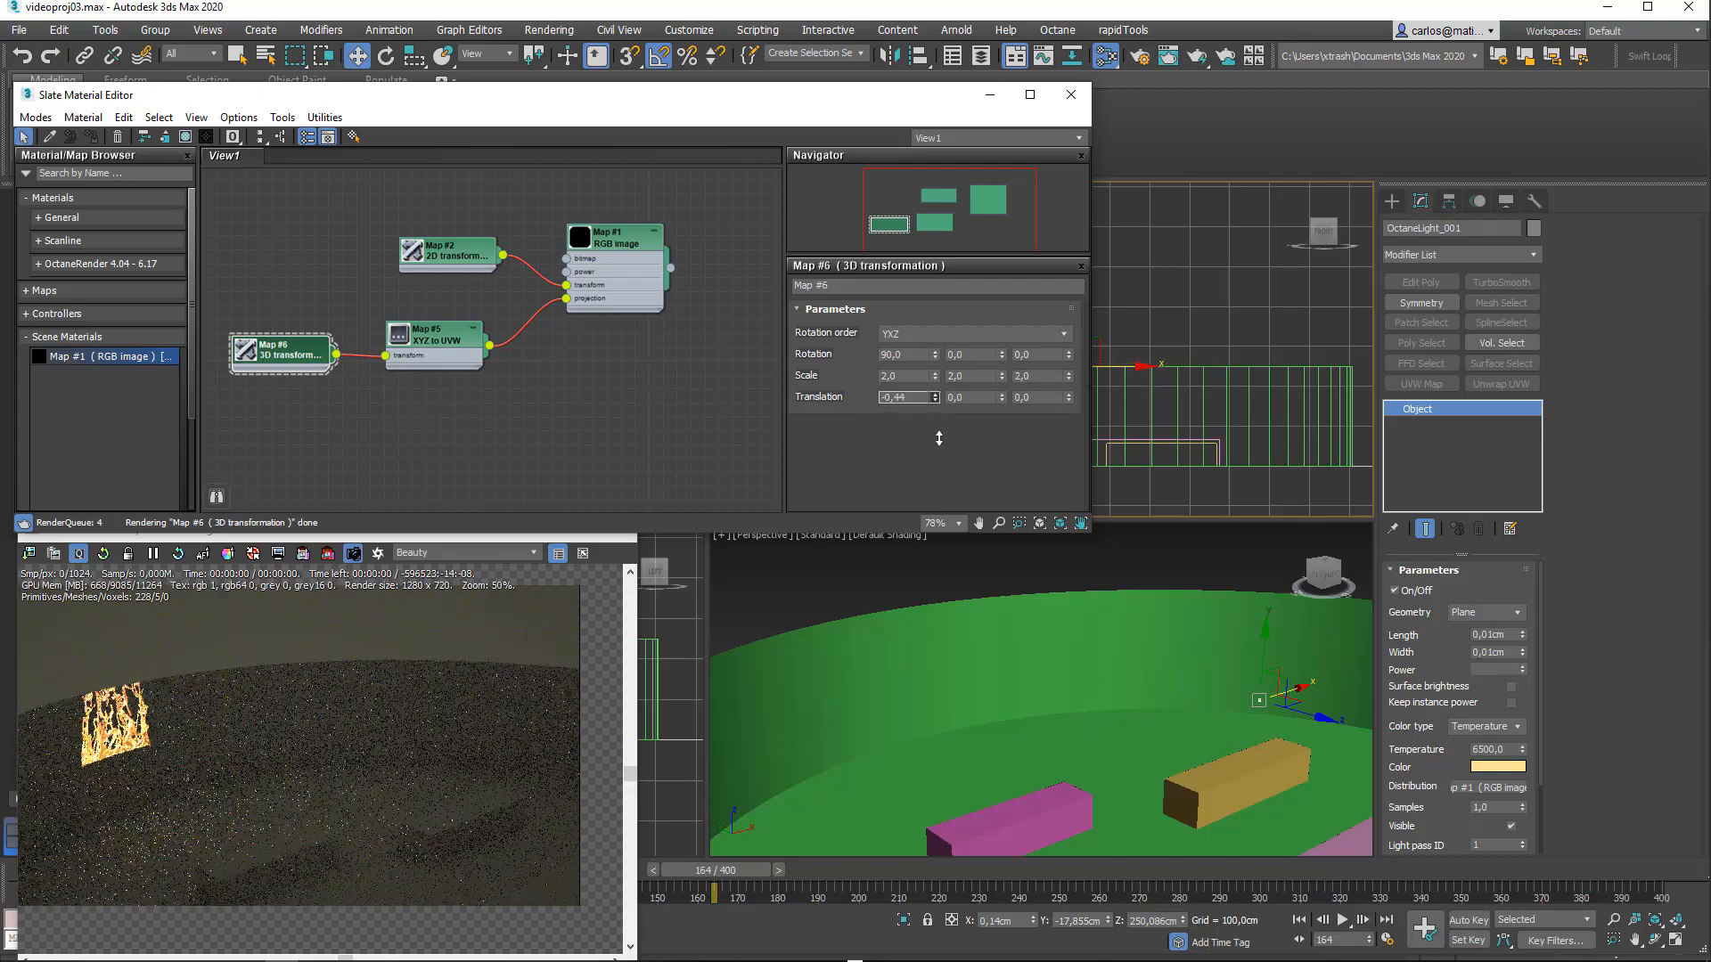
Step: Set the 3D transformation's scale to 1,5 on all three axes and its third translation value to -0,18
{"action": "left_click_drag", "start_coordinate": [1067, 398], "coordinate": [1061, 412]}
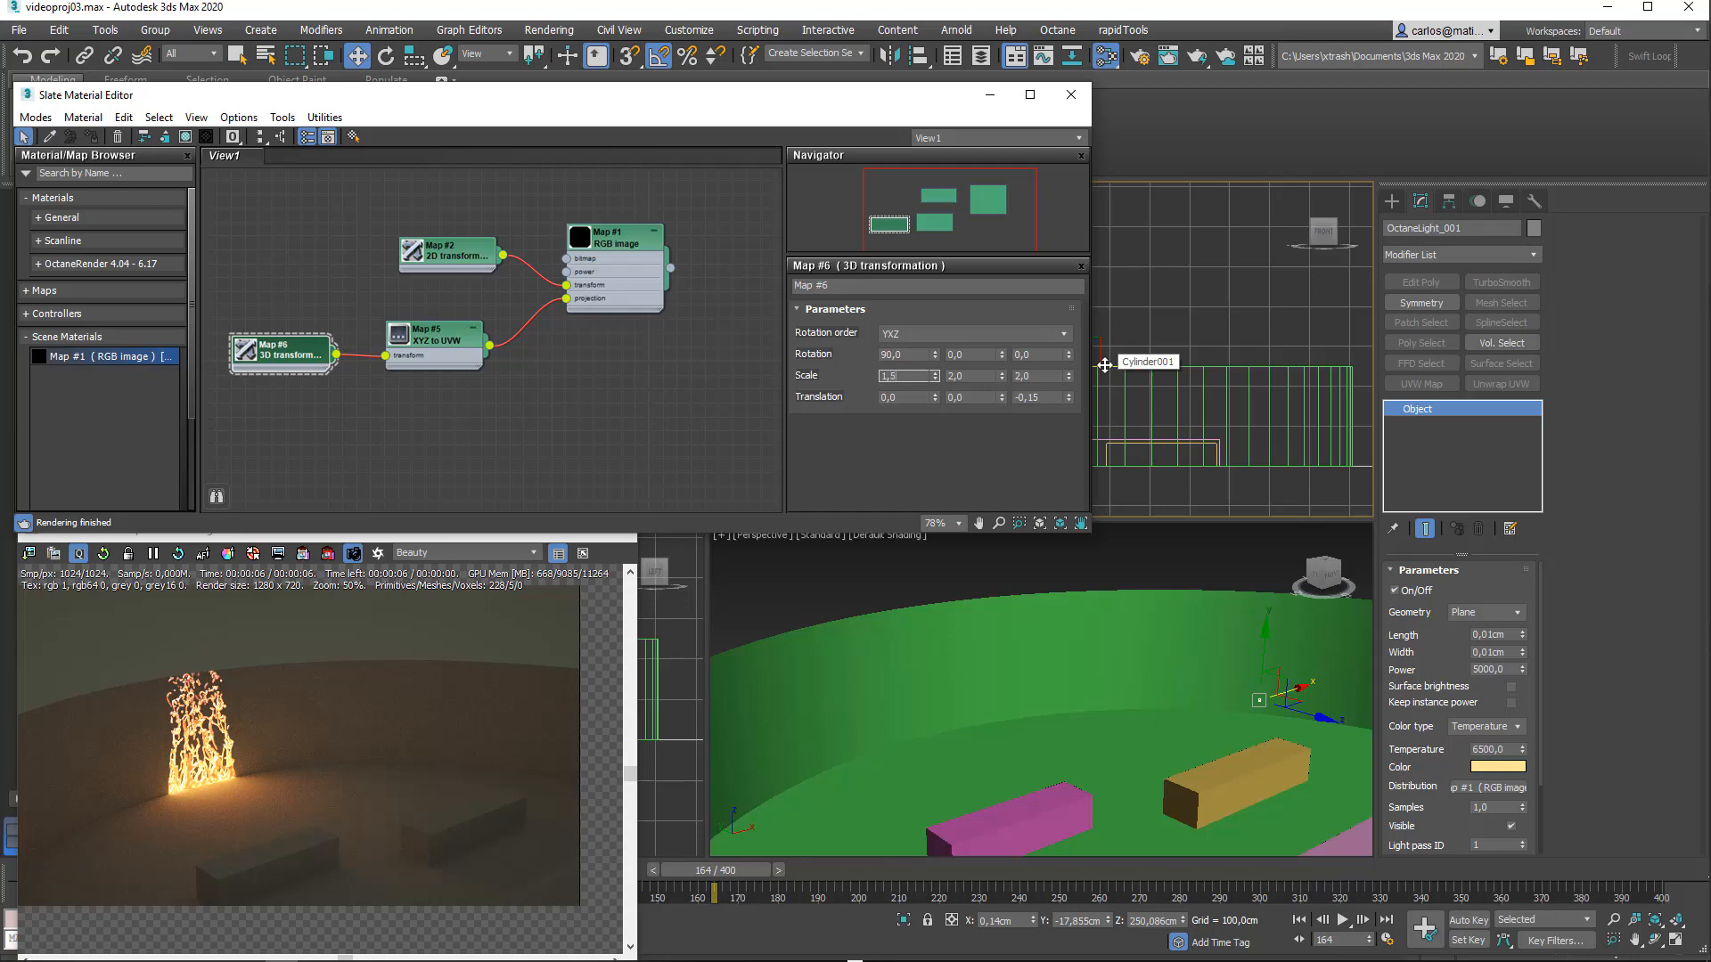
{"action": "key", "text": "Tab"}
{"action": "type", "text": "1,"}
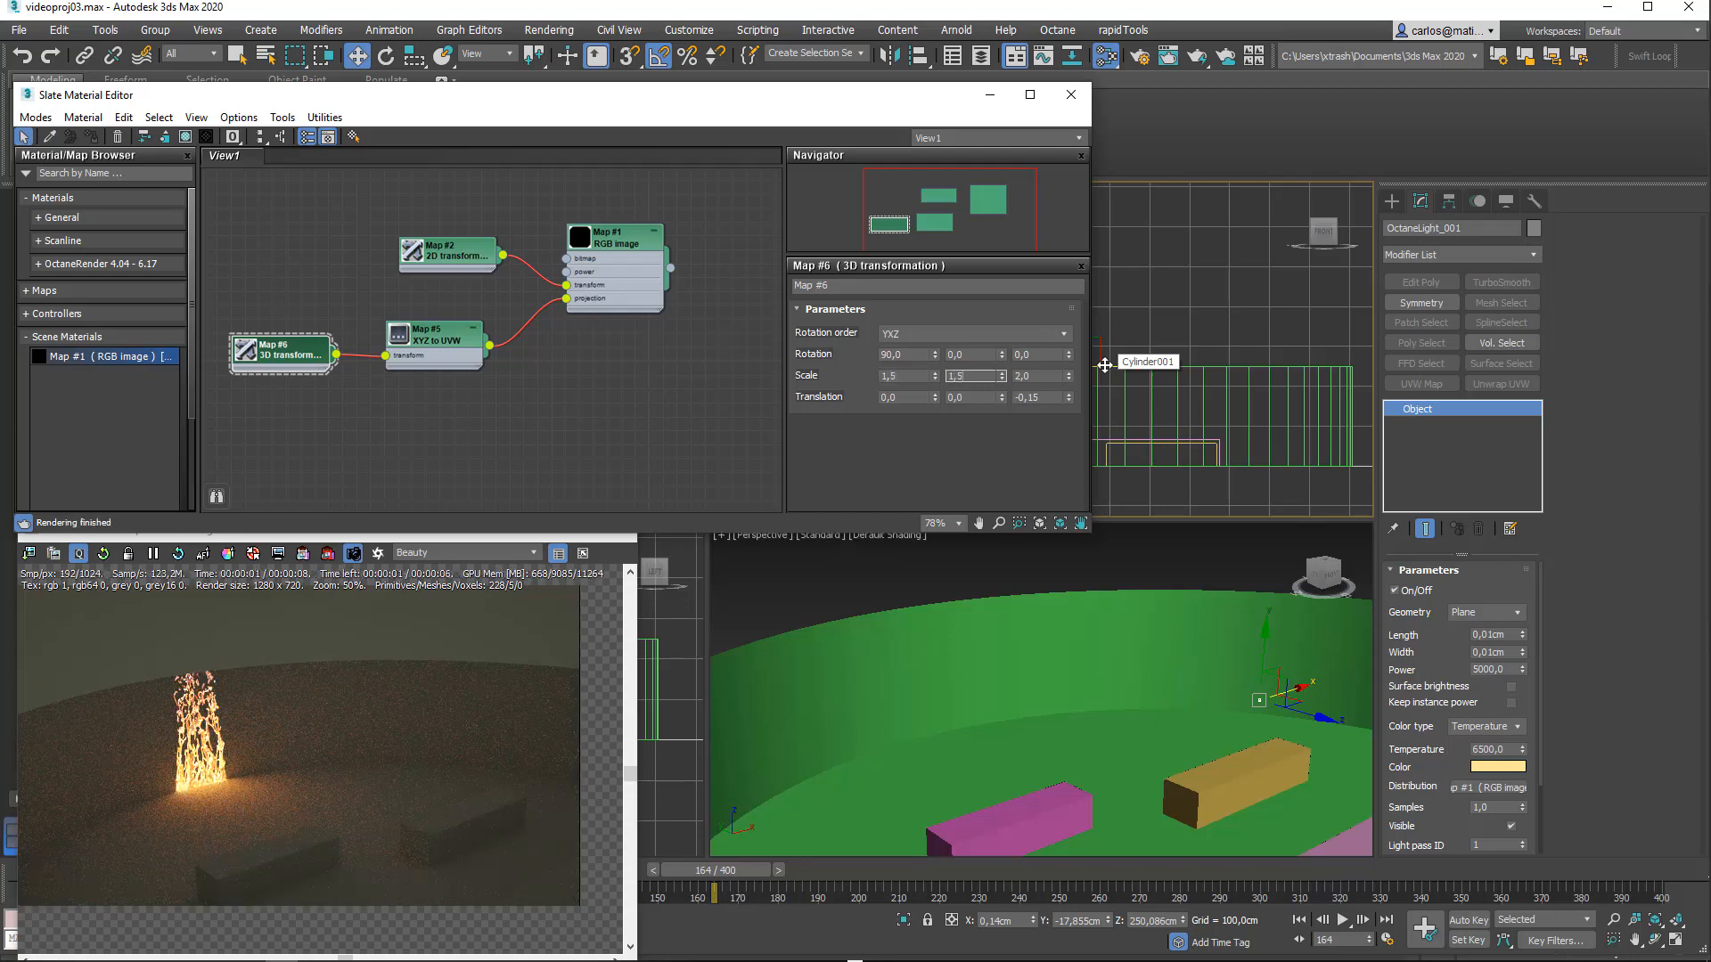
{"action": "key", "text": "Tab"}
{"action": "type", "text": "1,5"}
{"action": "key", "text": "Return"}
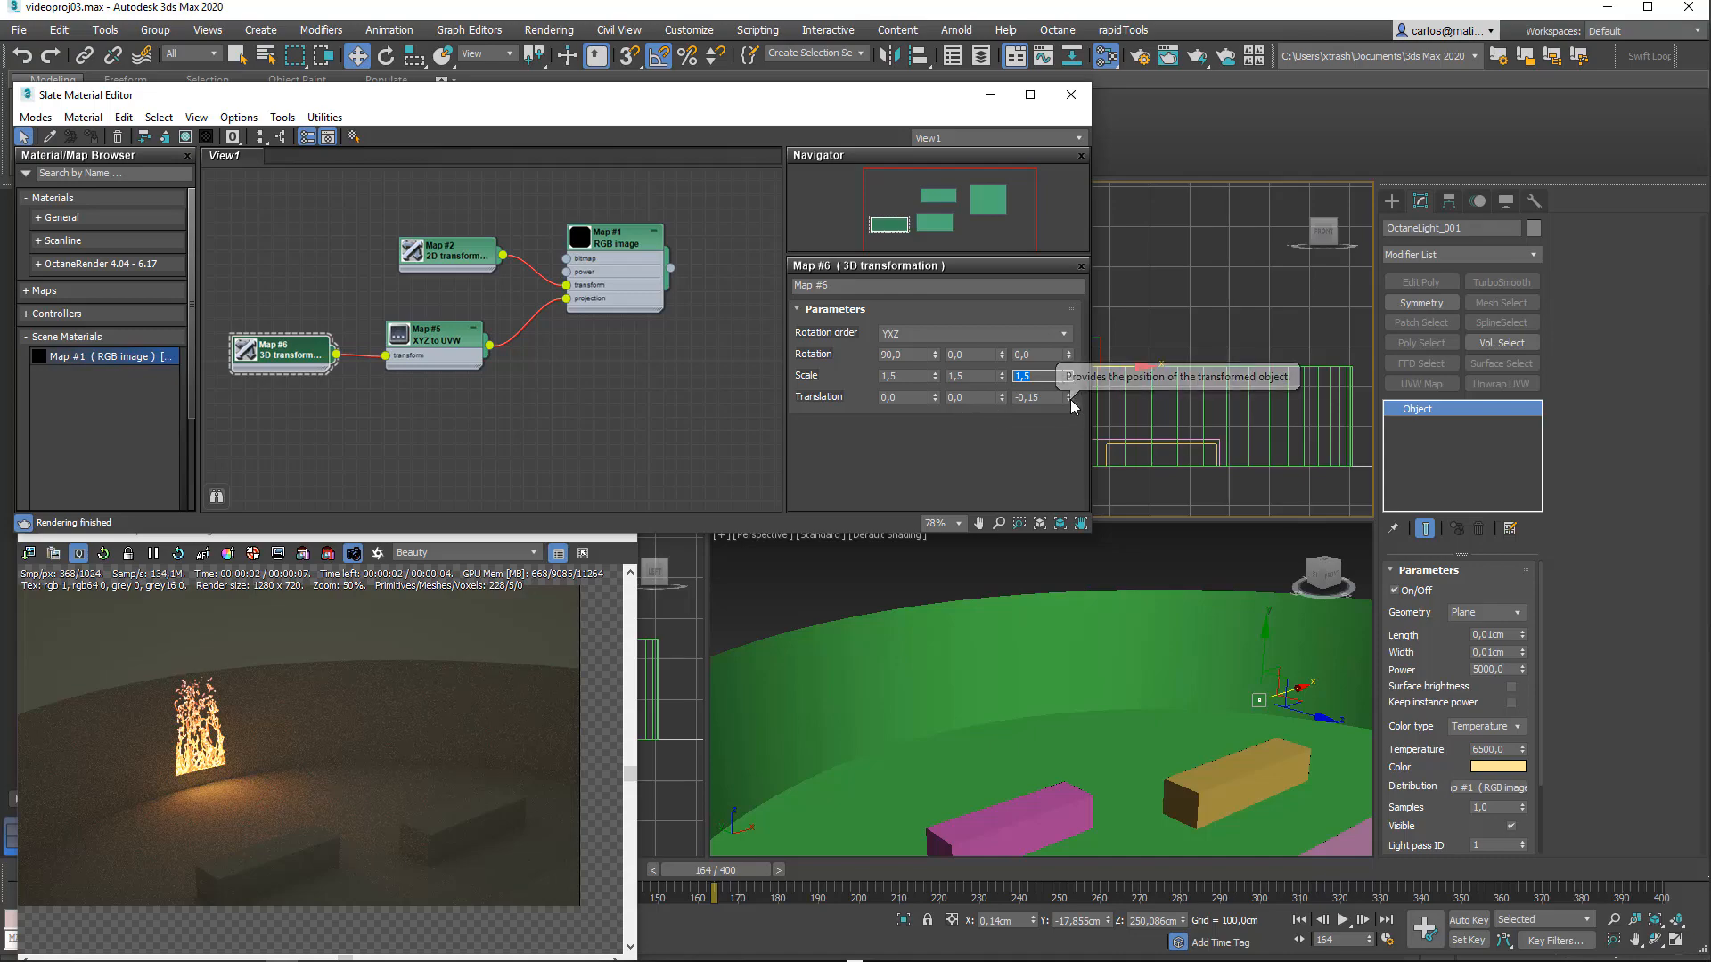
{"action": "left_click_drag", "start_coordinate": [1070, 399], "coordinate": [1072, 400]}
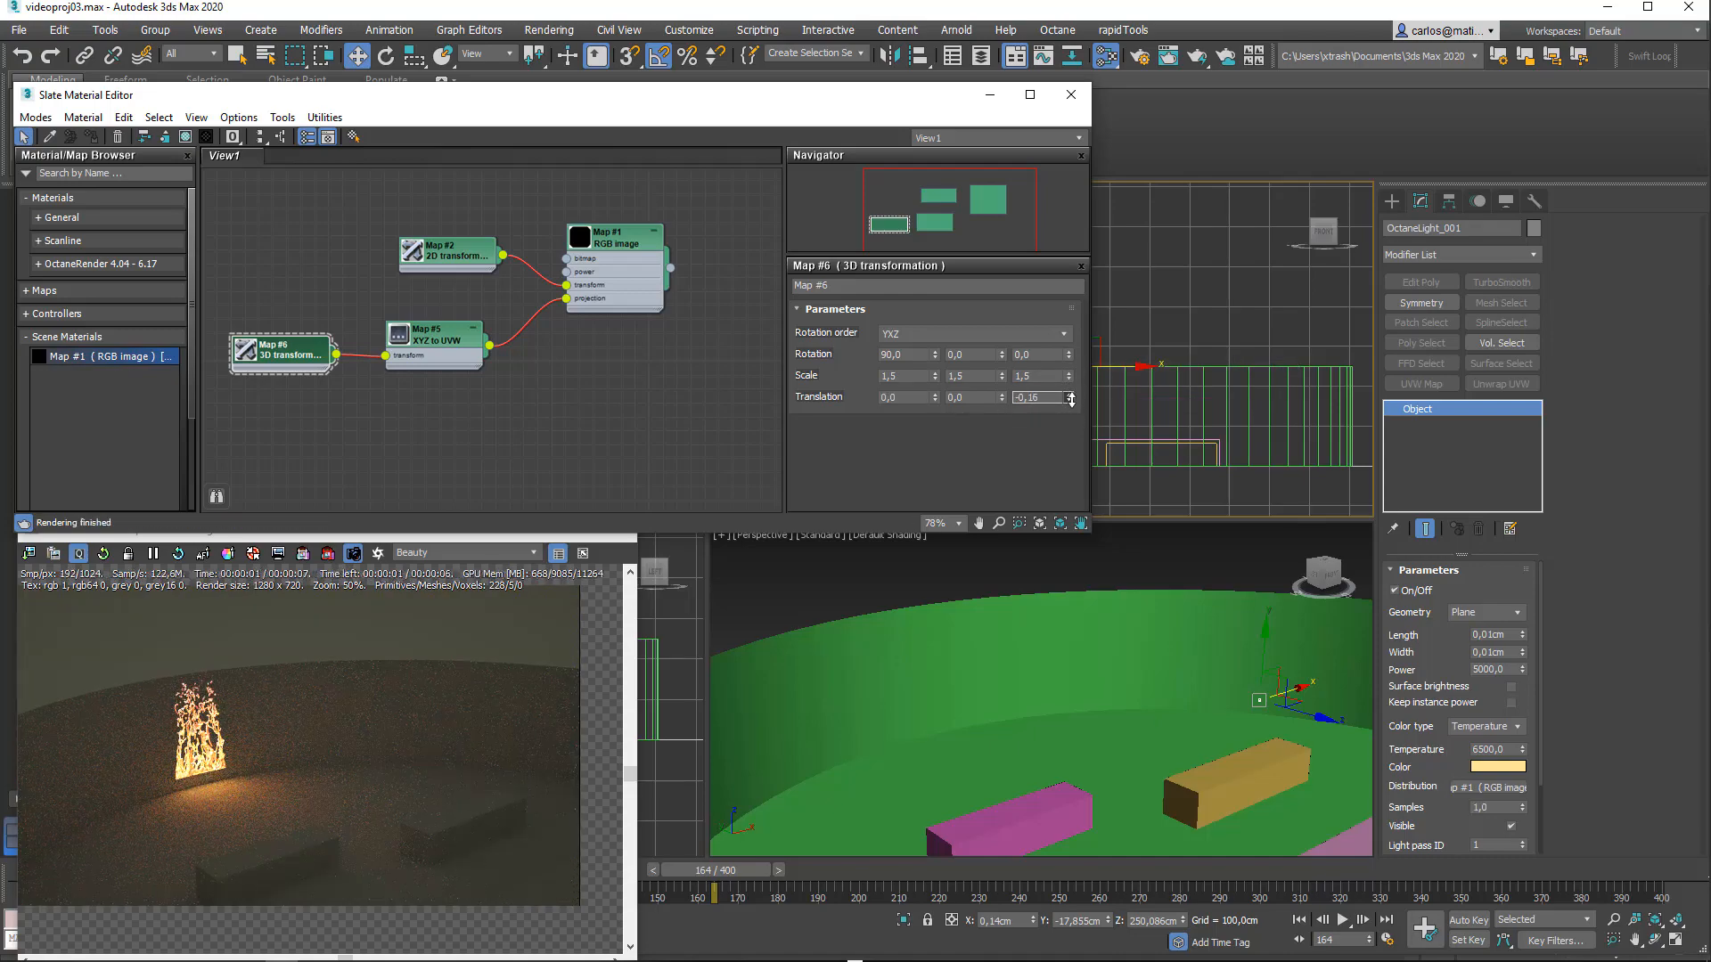
{"action": "left_click_drag", "start_coordinate": [1071, 400], "coordinate": [1072, 402]}
Step: Go to frame 264 of the animation and close the Slate Material Editor
{"action": "left_click_drag", "start_coordinate": [753, 863], "coordinate": [1159, 854]}
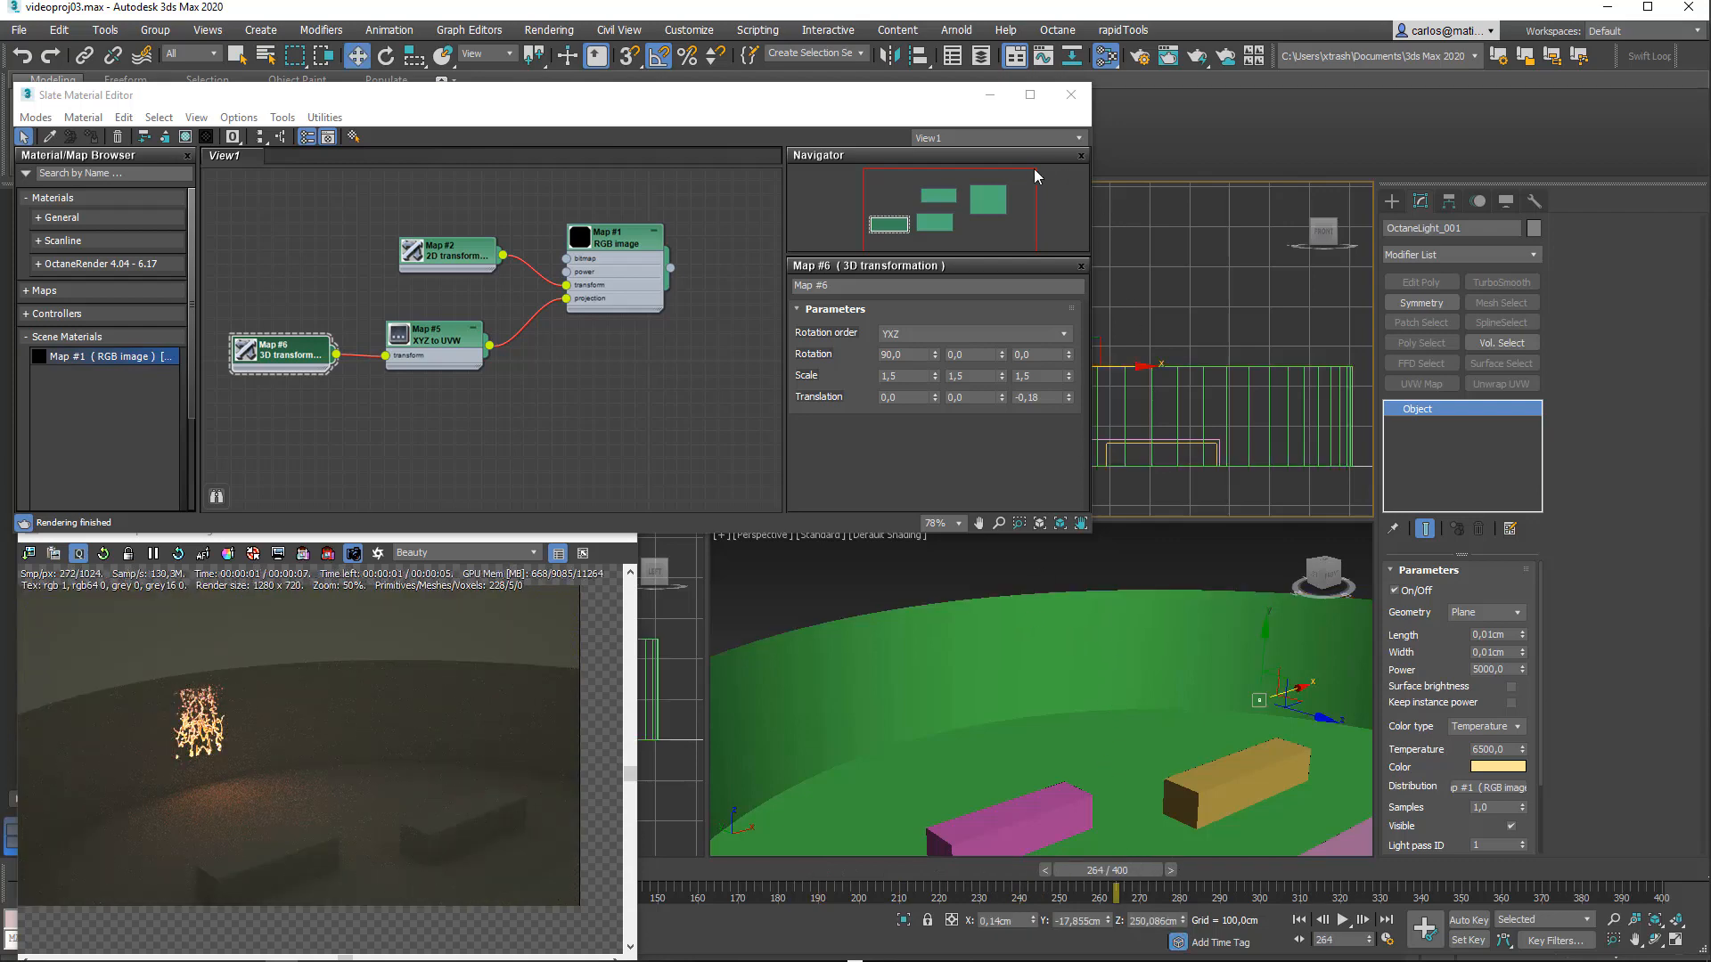
{"action": "left_click_drag", "start_coordinate": [957, 106], "coordinate": [575, 111]}
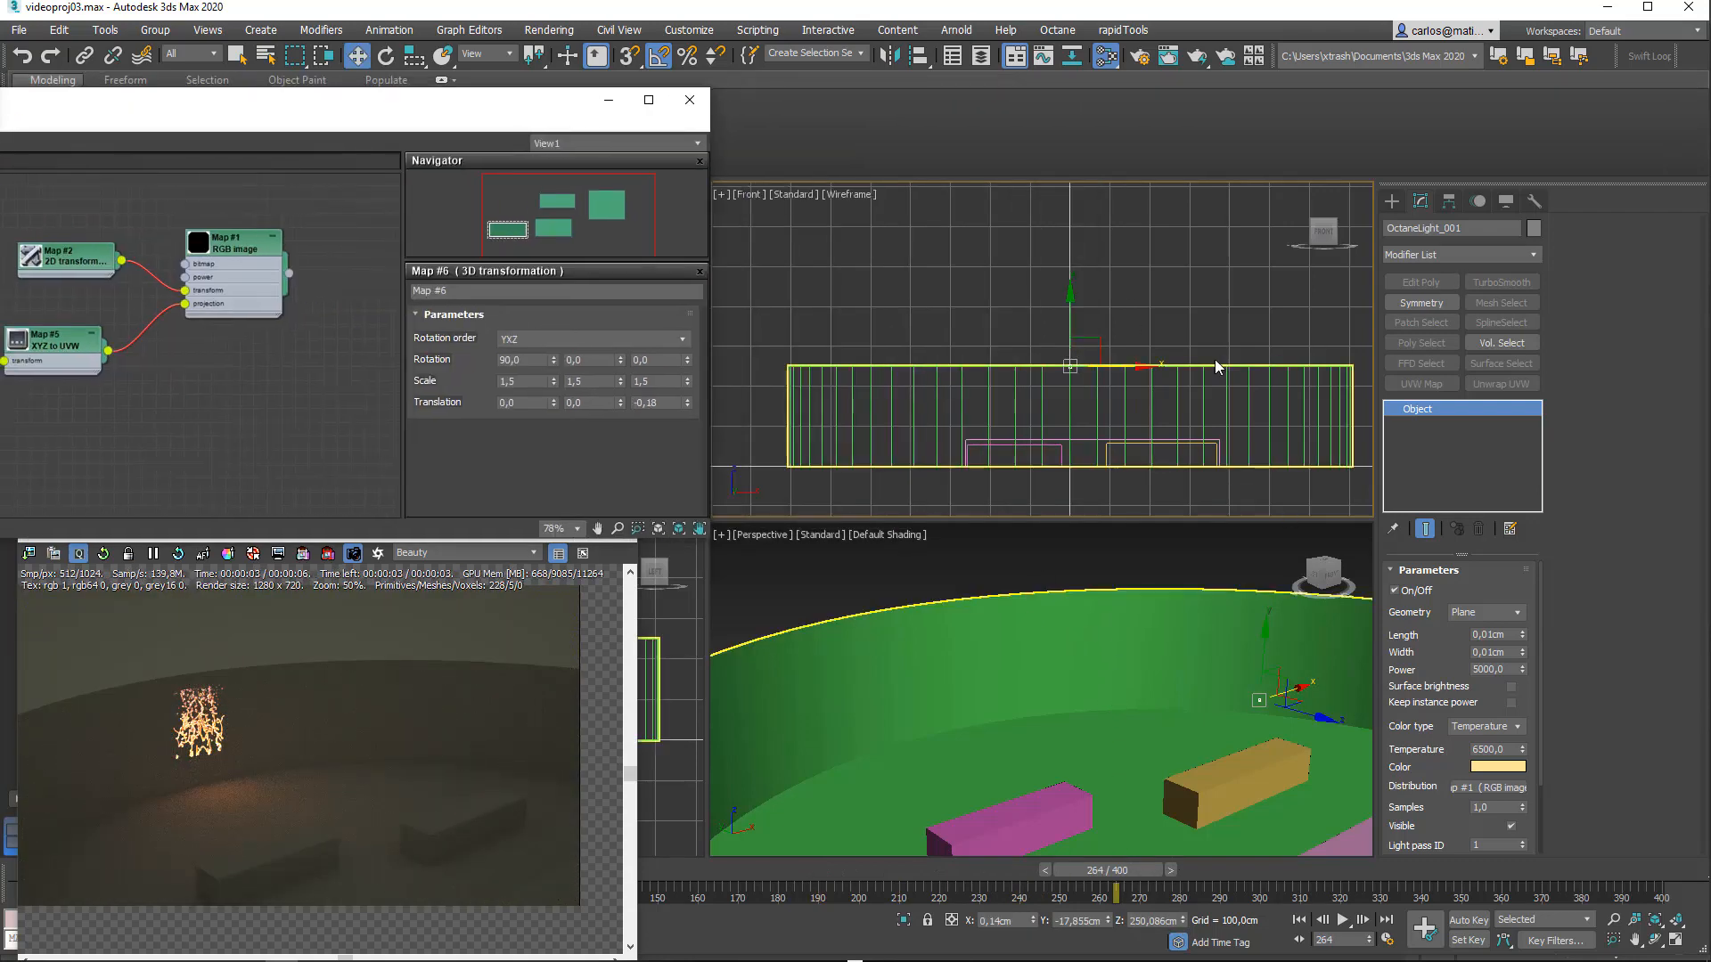
{"action": "left_click", "coordinate": [689, 100]}
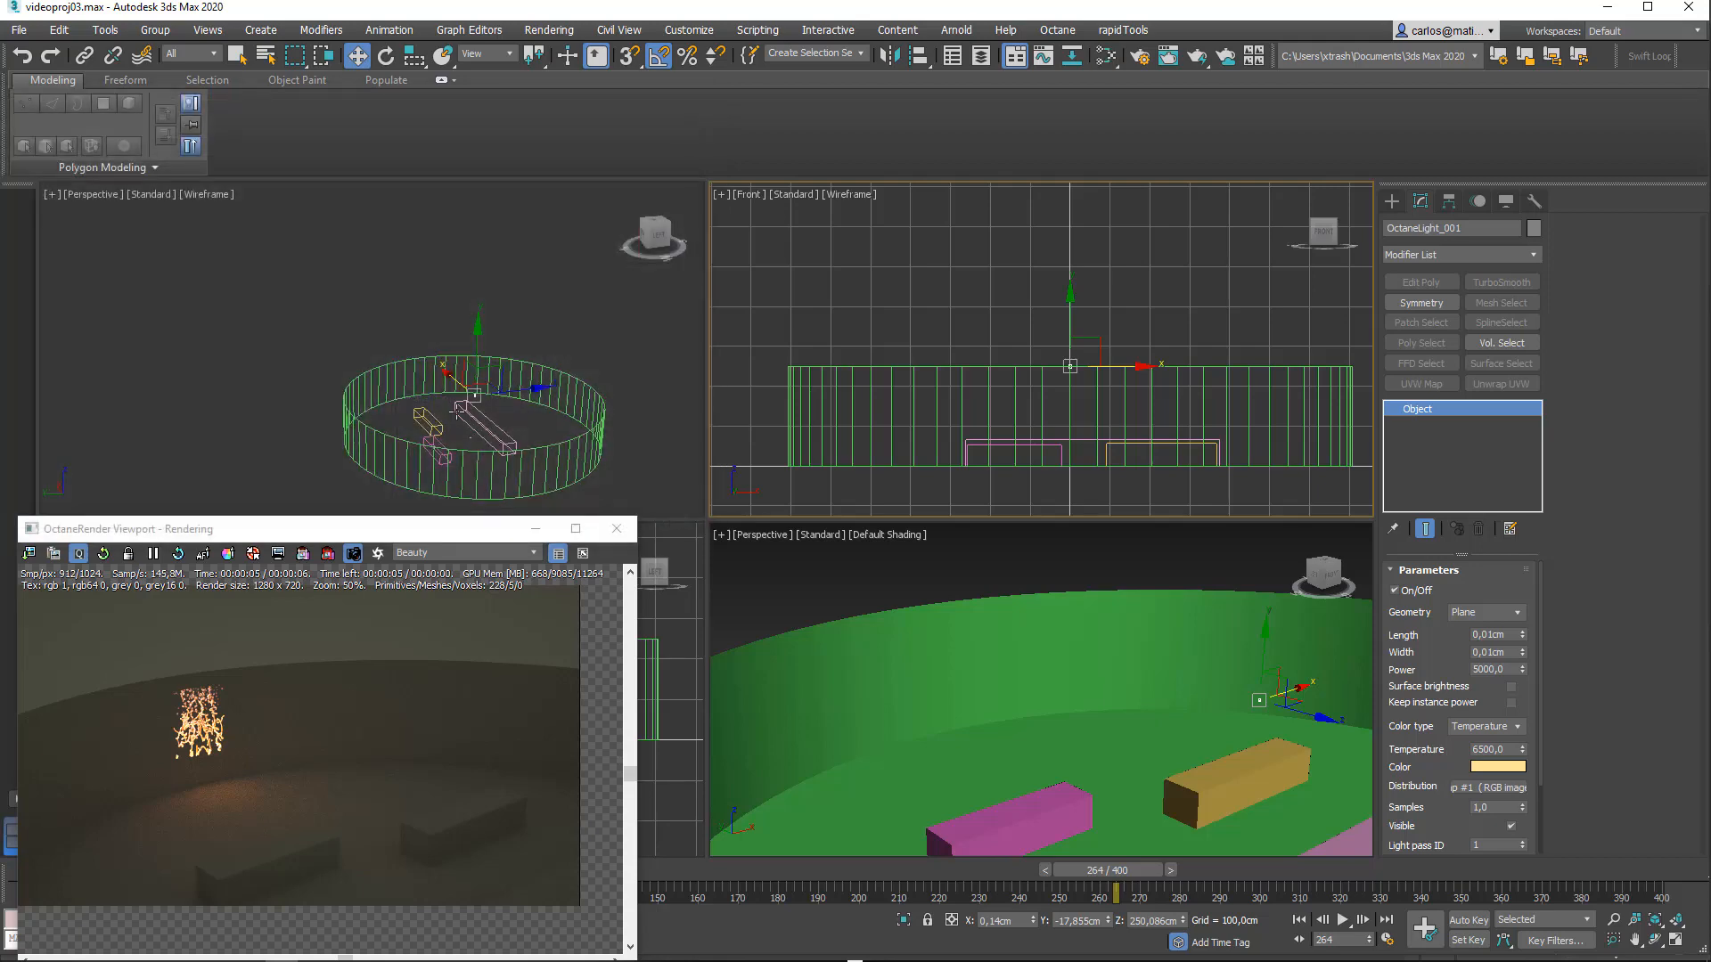
Step: Create an upright box about 43 x 23 cm and 172 cm high between the light and the wall, keeping the render window in view
{"action": "scroll", "coordinate": [456, 410], "scroll_direction": "down", "scroll_amount": 3}
{"action": "middle_click_drag", "start_coordinate": [459, 411], "coordinate": [420, 425], "text": "alt"}
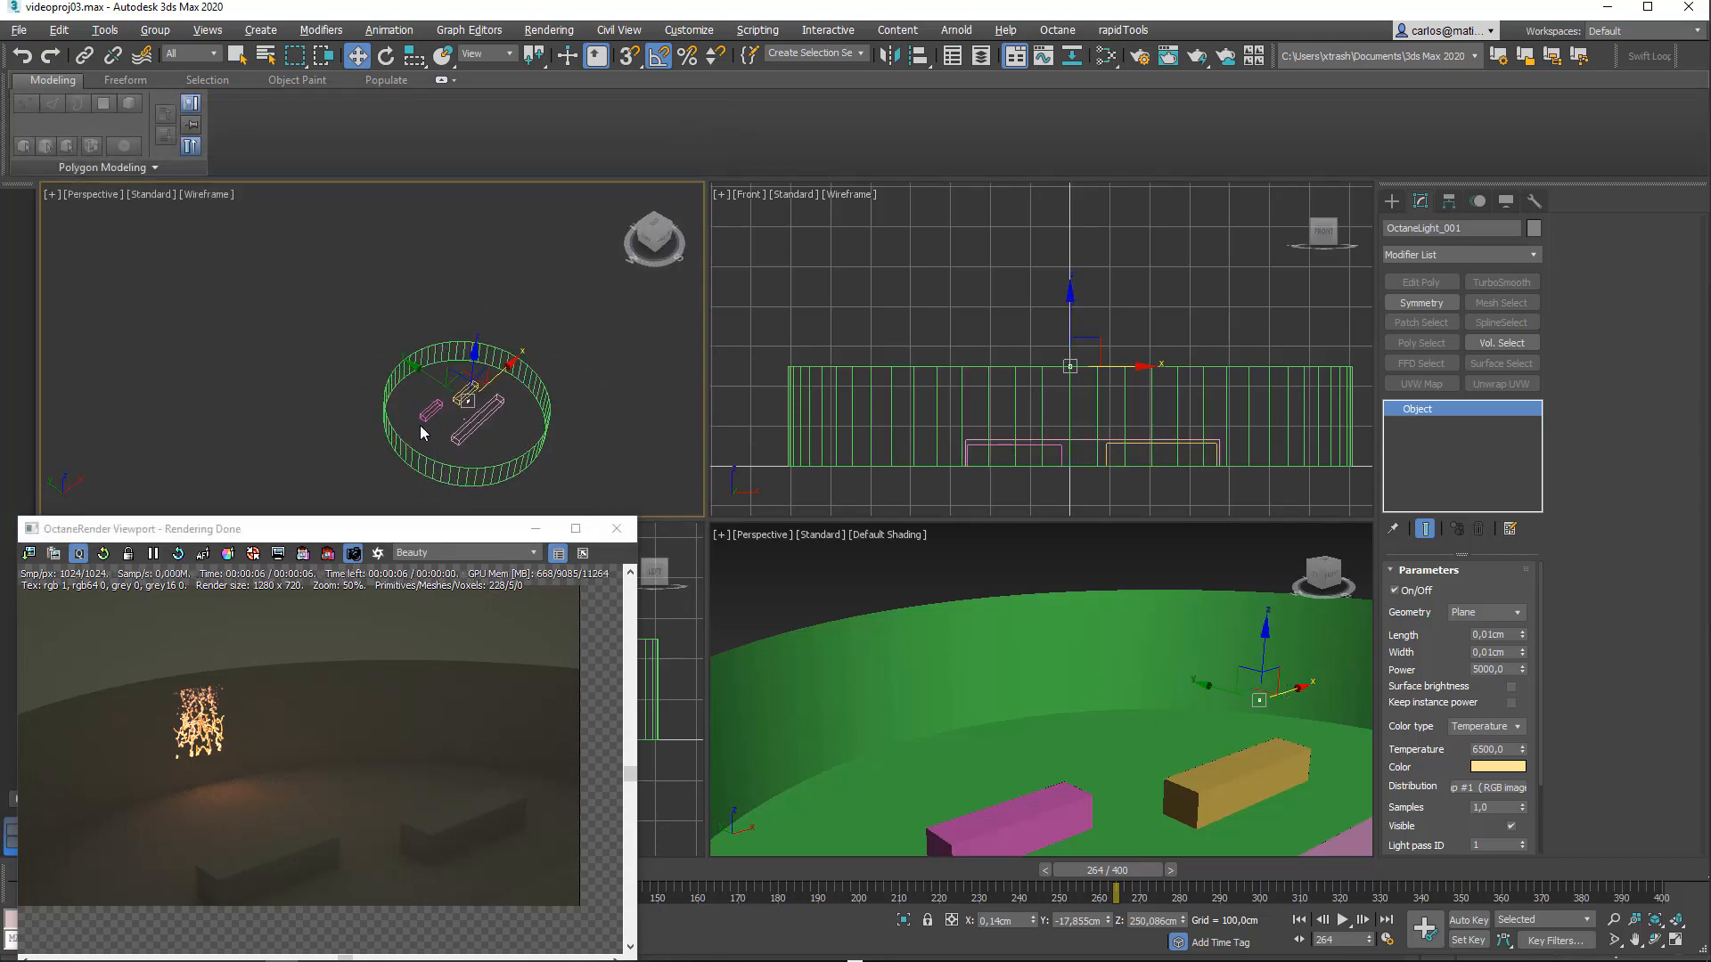
{"action": "scroll", "coordinate": [442, 389], "scroll_direction": "up", "scroll_amount": 5}
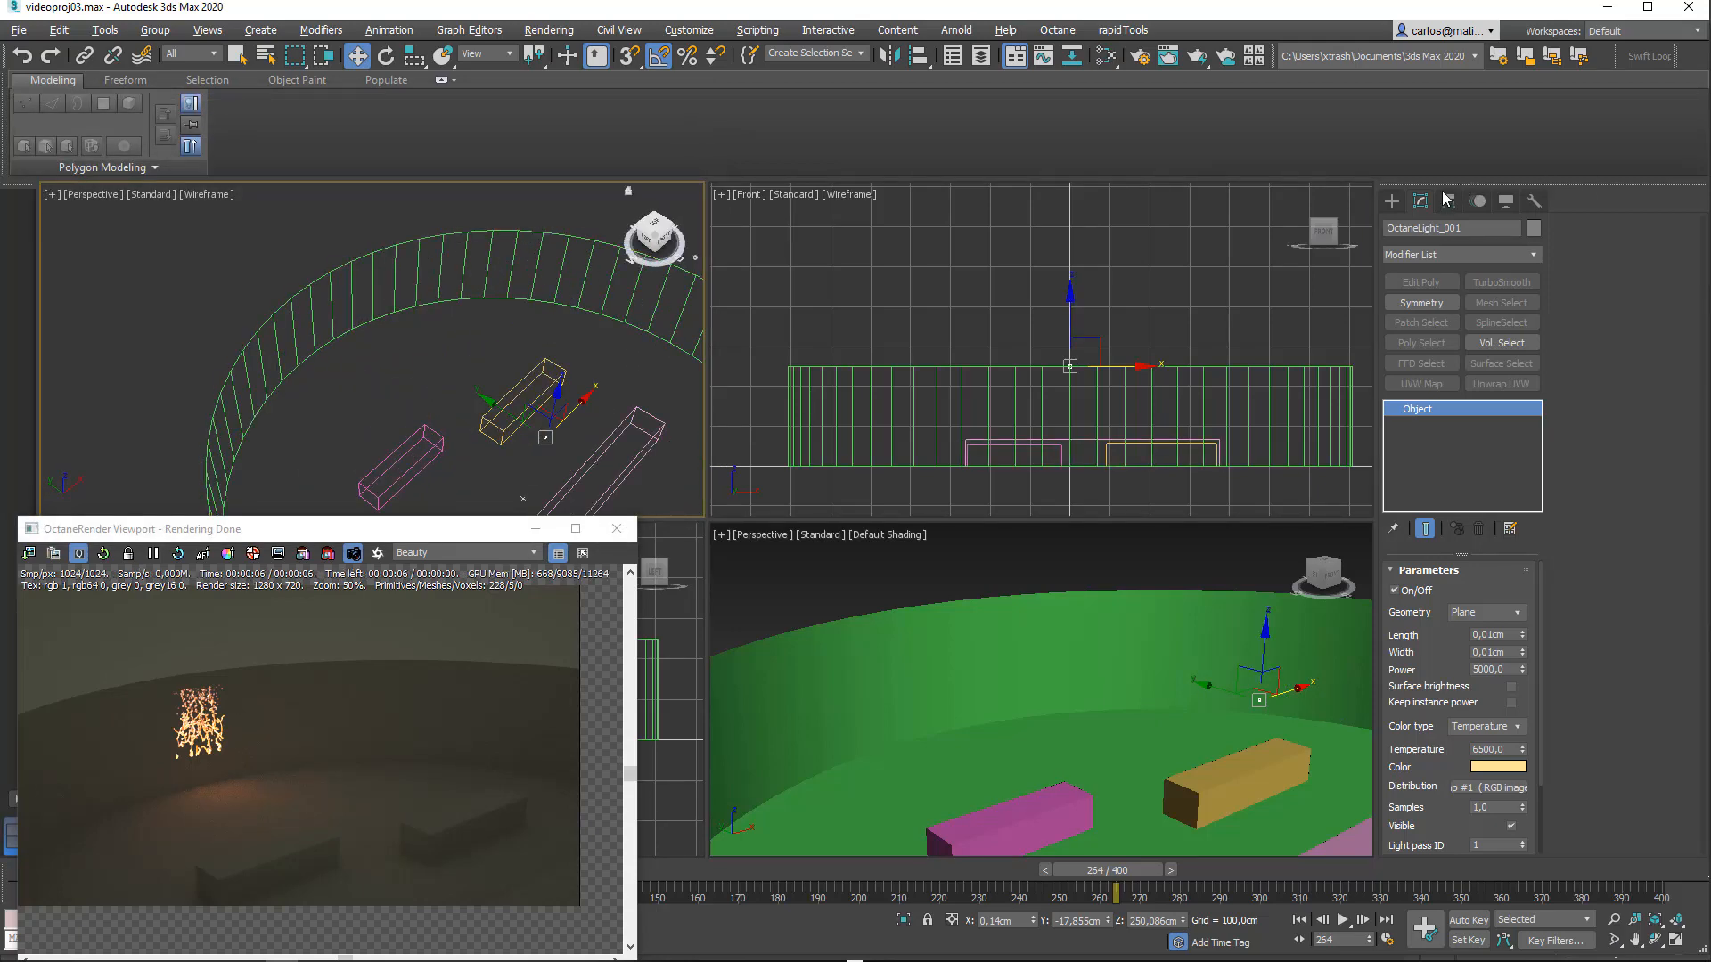
{"action": "left_click", "coordinate": [1391, 201]}
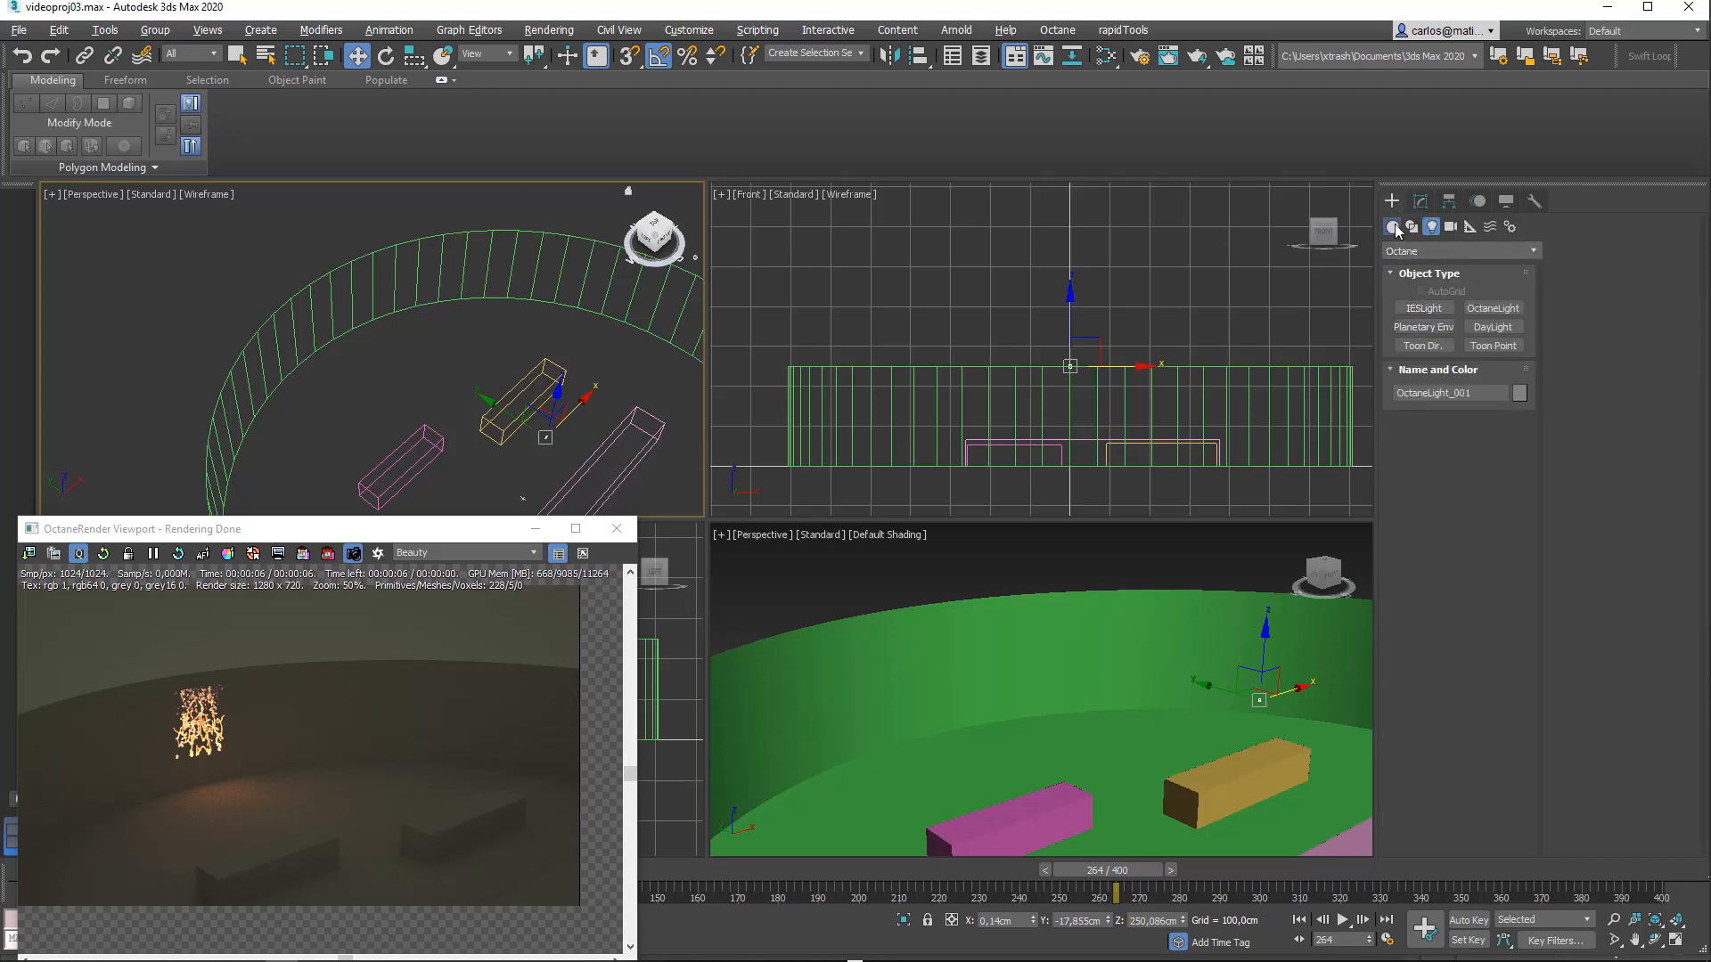
{"action": "left_click", "coordinate": [1392, 228]}
{"action": "left_click", "coordinate": [1423, 307]}
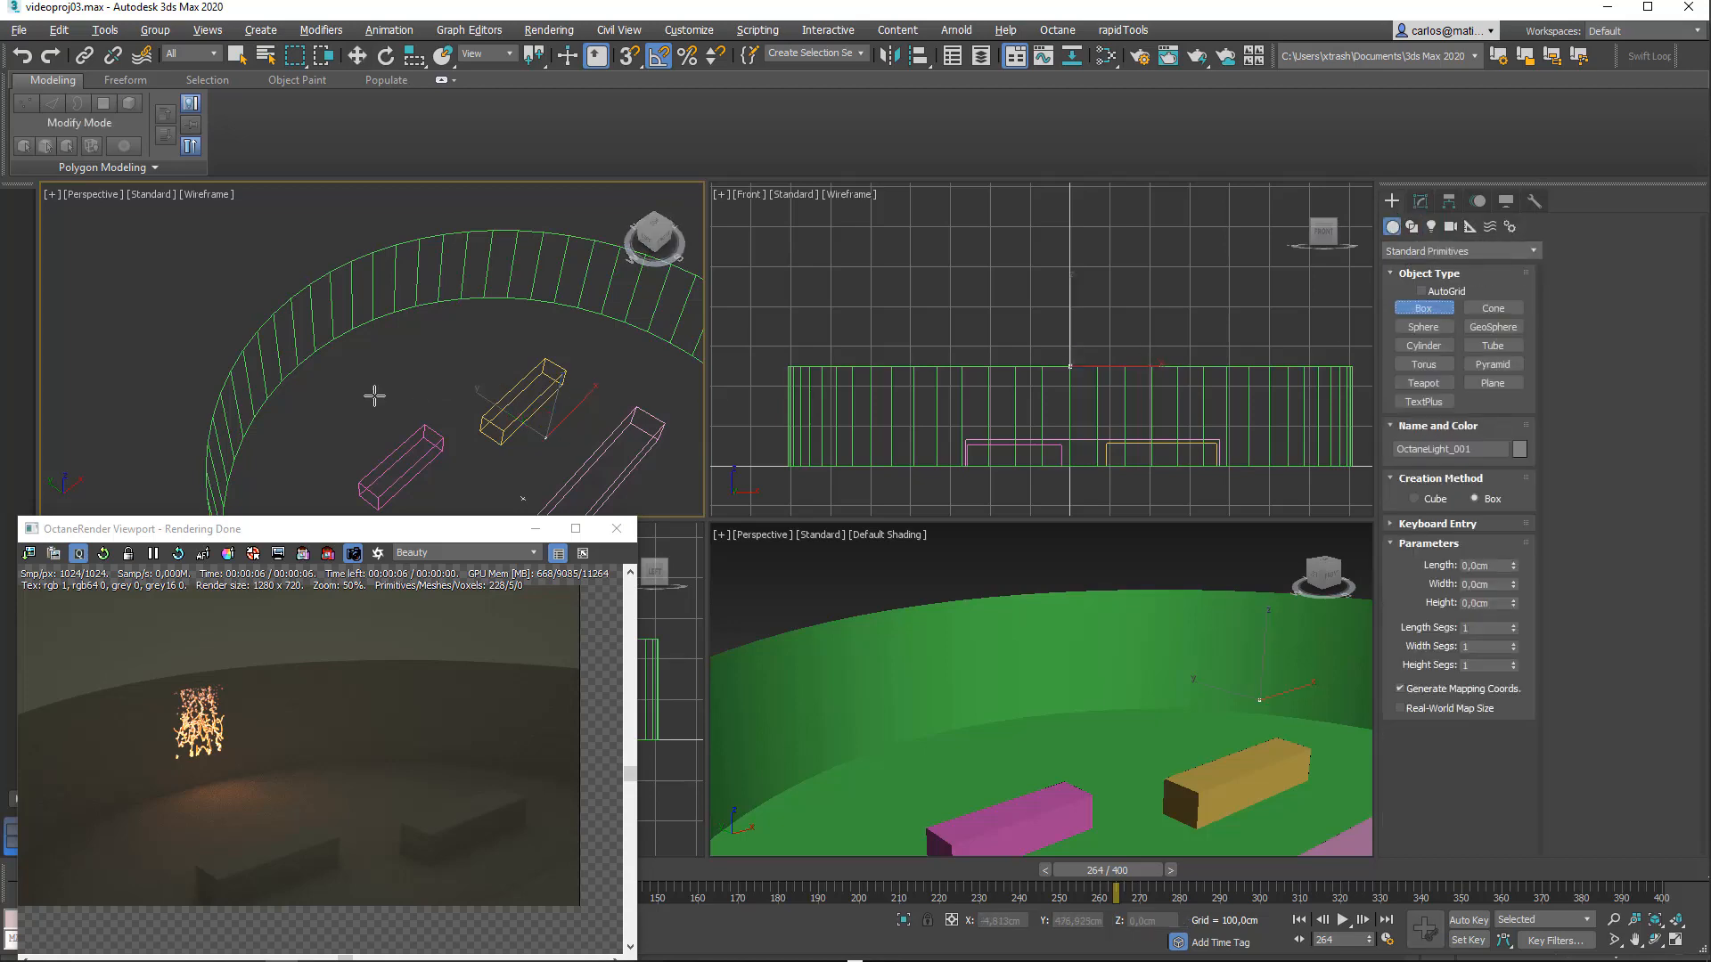
{"action": "left_click_drag", "start_coordinate": [374, 395], "coordinate": [391, 403]}
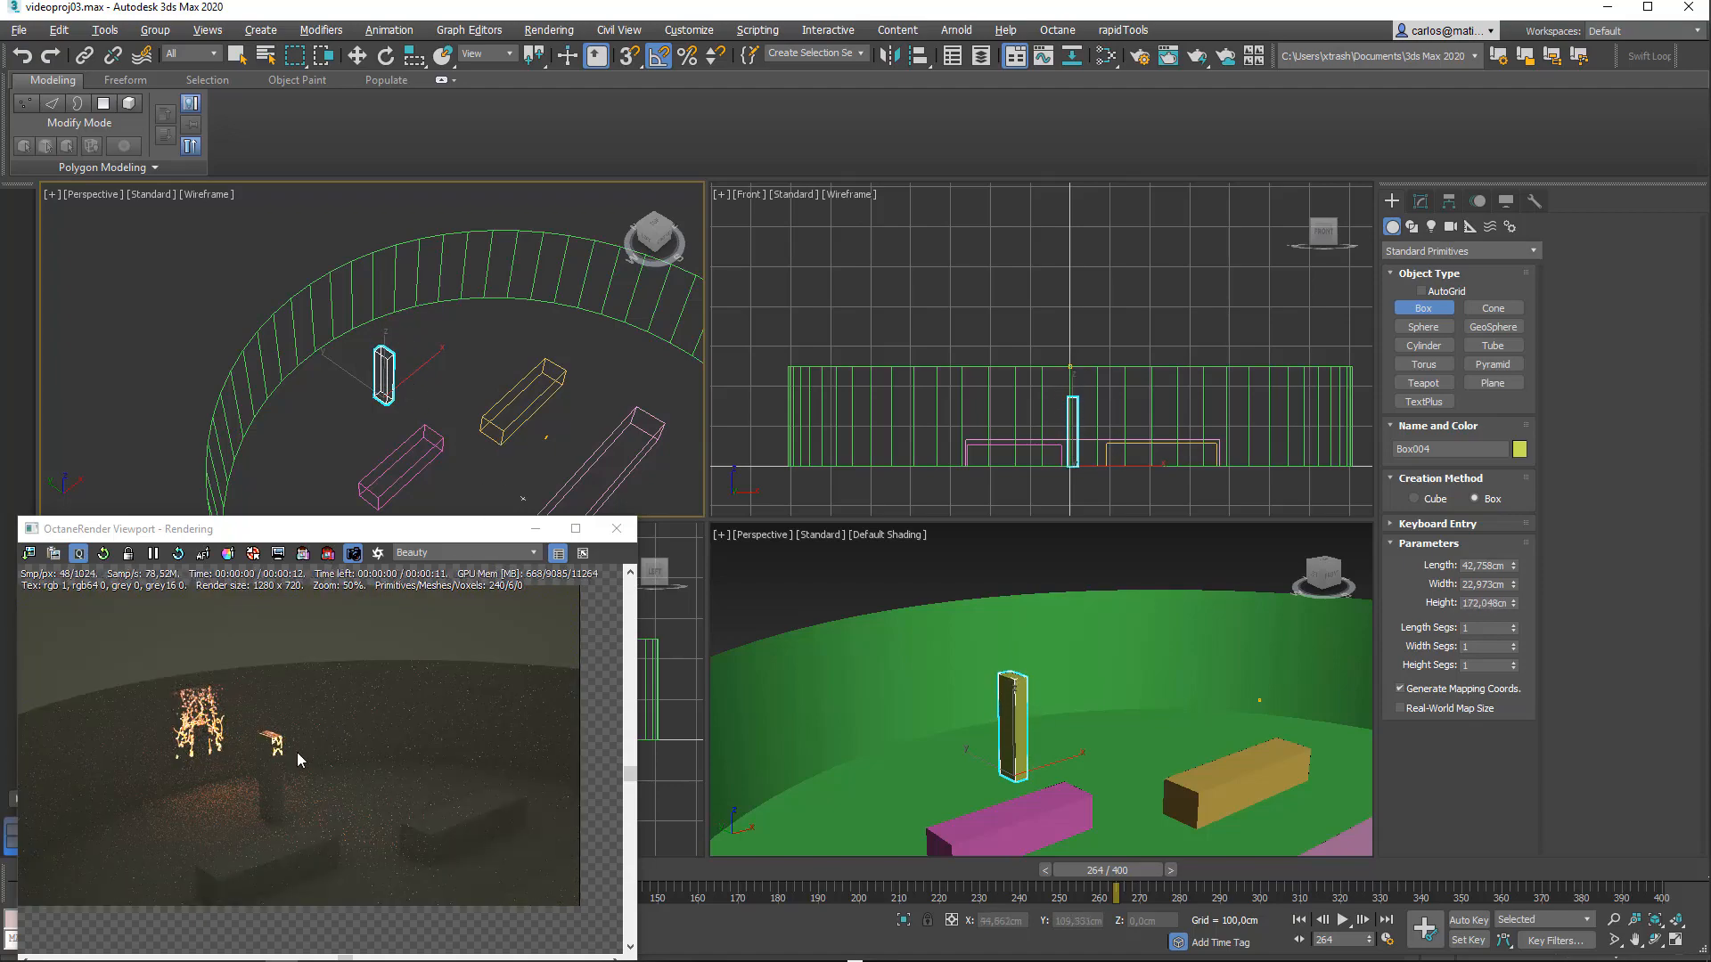
{"action": "left_click_drag", "start_coordinate": [385, 536], "coordinate": [477, 469]}
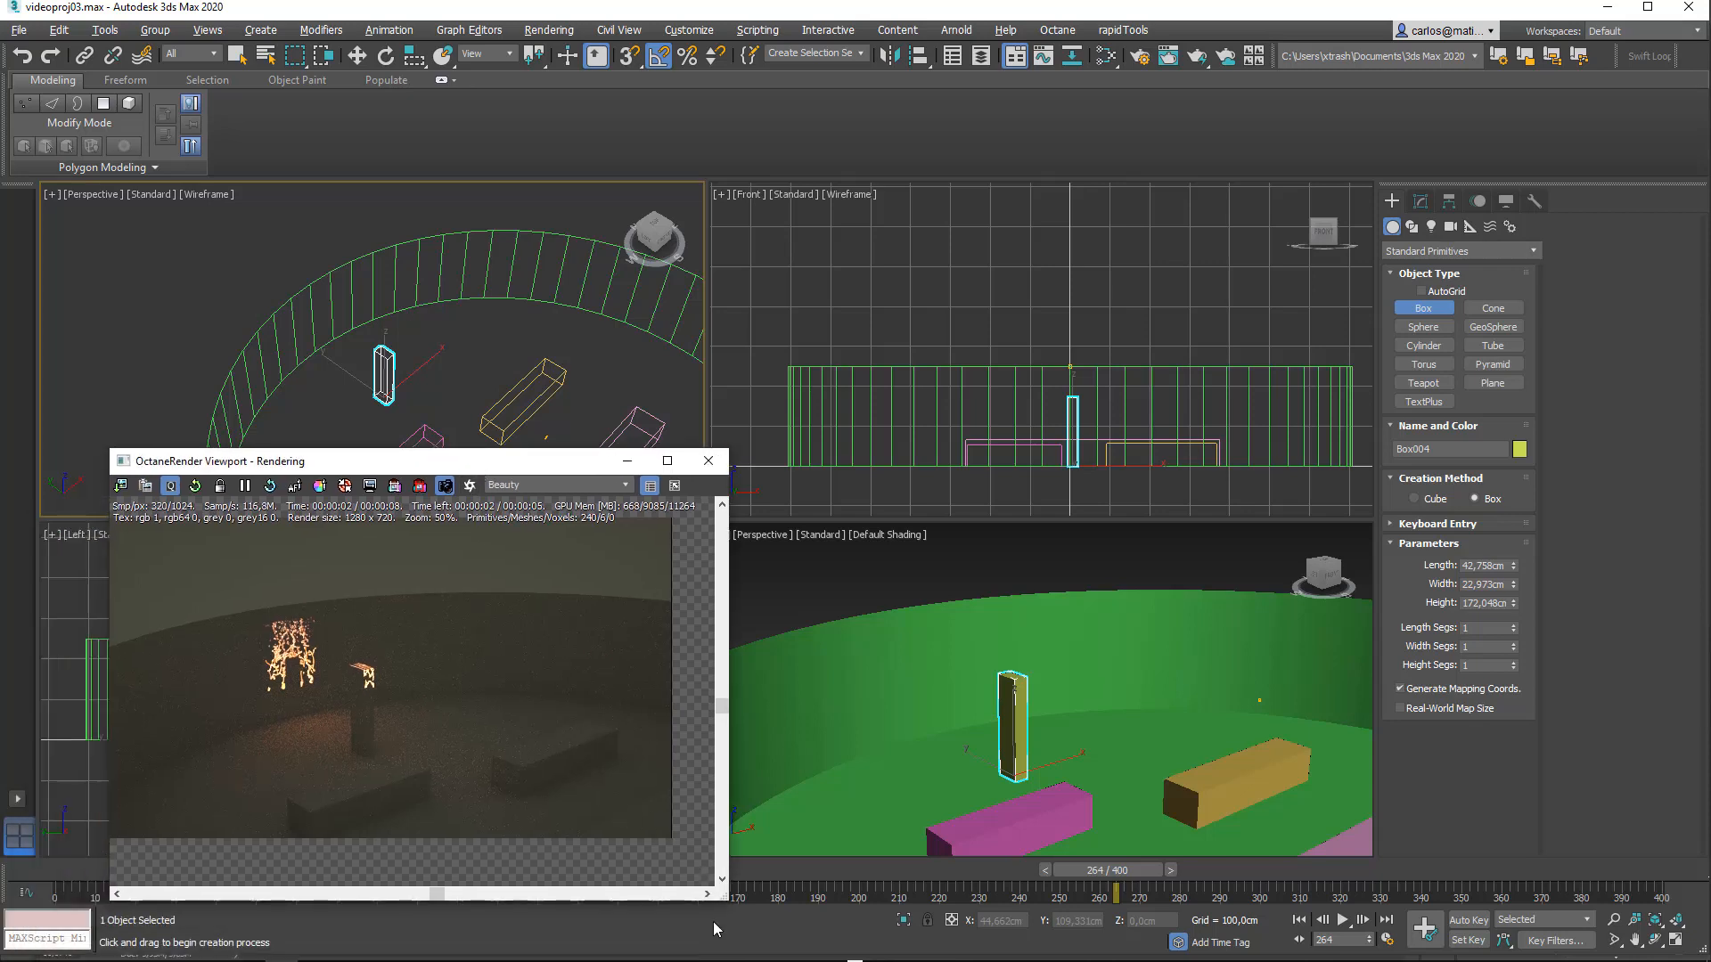
Step: Enlarge the render view and move the upright box out of the light's projection, to about Y 239 cm
{"action": "left_click_drag", "start_coordinate": [722, 883], "coordinate": [796, 922]}
{"action": "scroll", "coordinate": [336, 648], "scroll_direction": "up", "scroll_amount": 2}
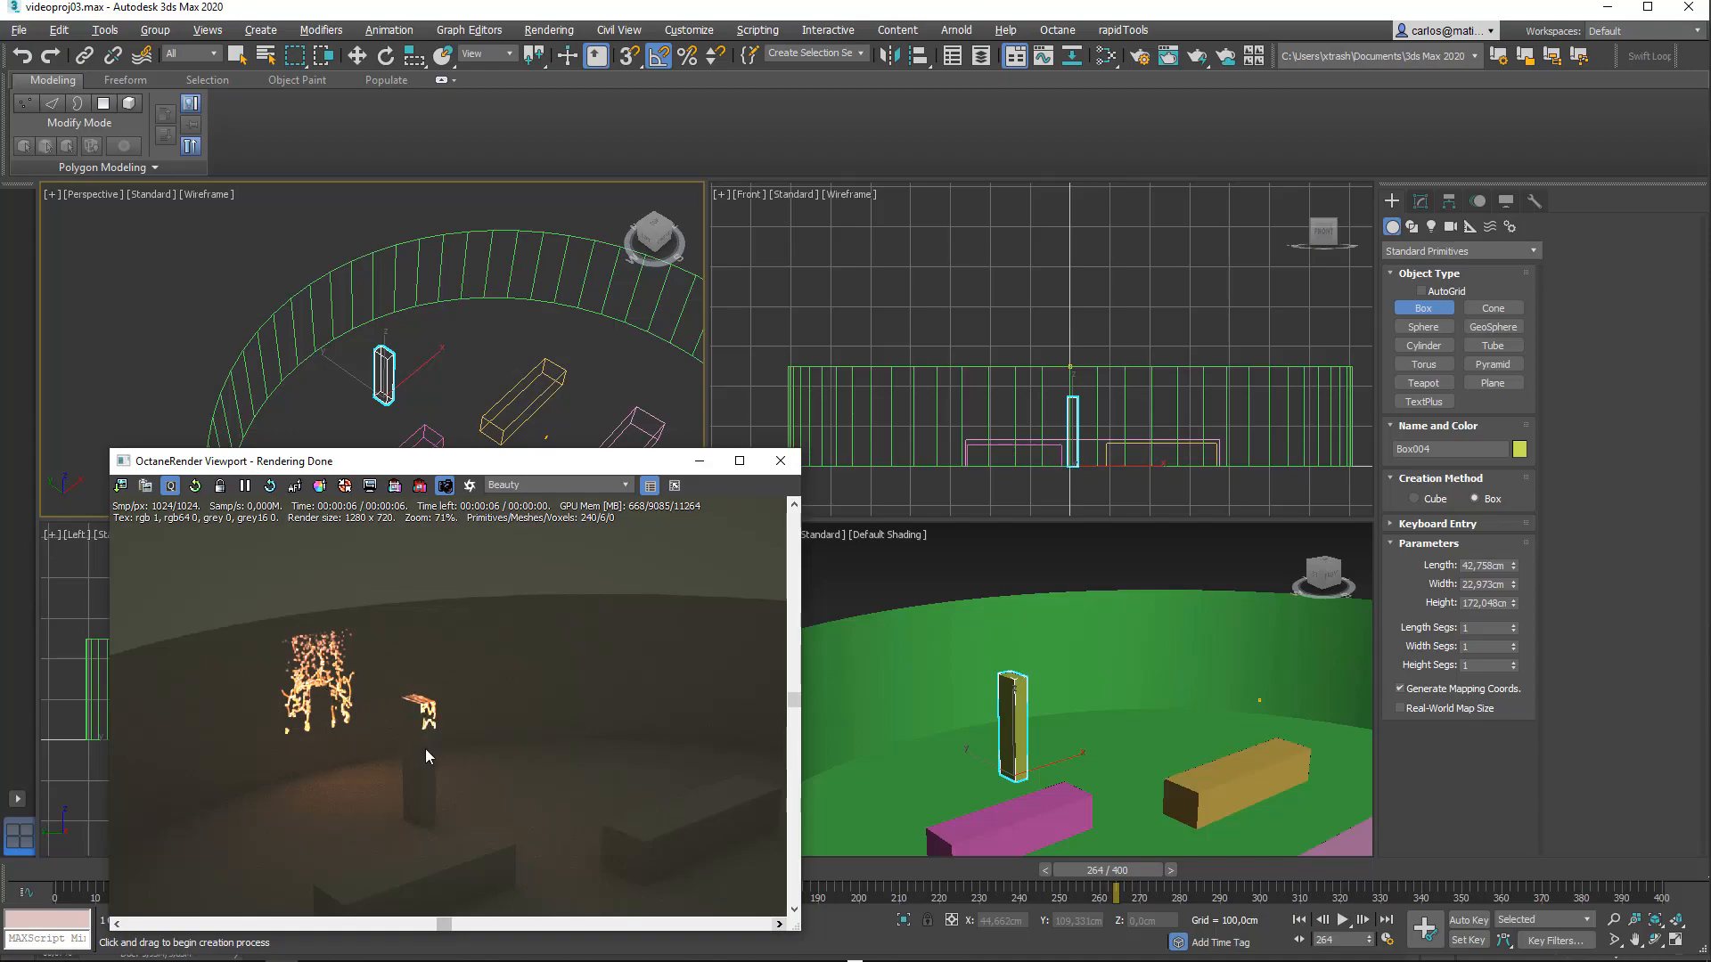
{"action": "right_click", "coordinate": [379, 381]}
{"action": "left_click_drag", "start_coordinate": [347, 372], "coordinate": [403, 424]}
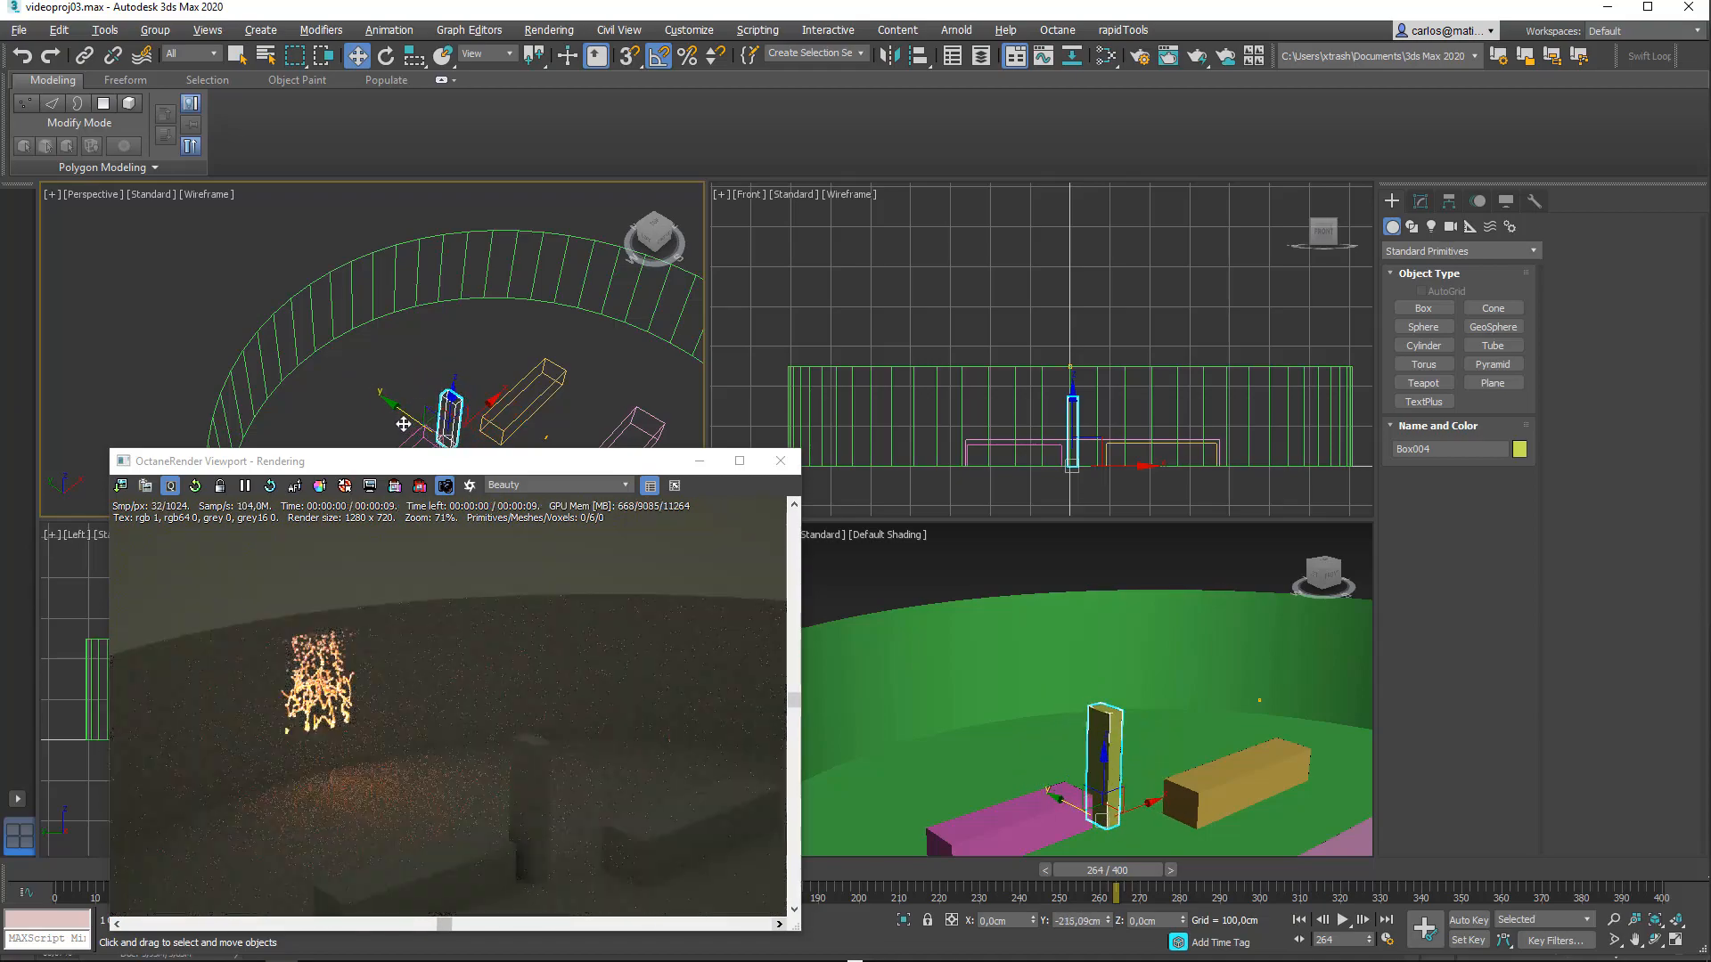
Step: Move the light toward the wall in a top view, to about Y 469 cm, with the Slate Material Editor reopened above the render
{"action": "left_click", "coordinate": [1106, 55]}
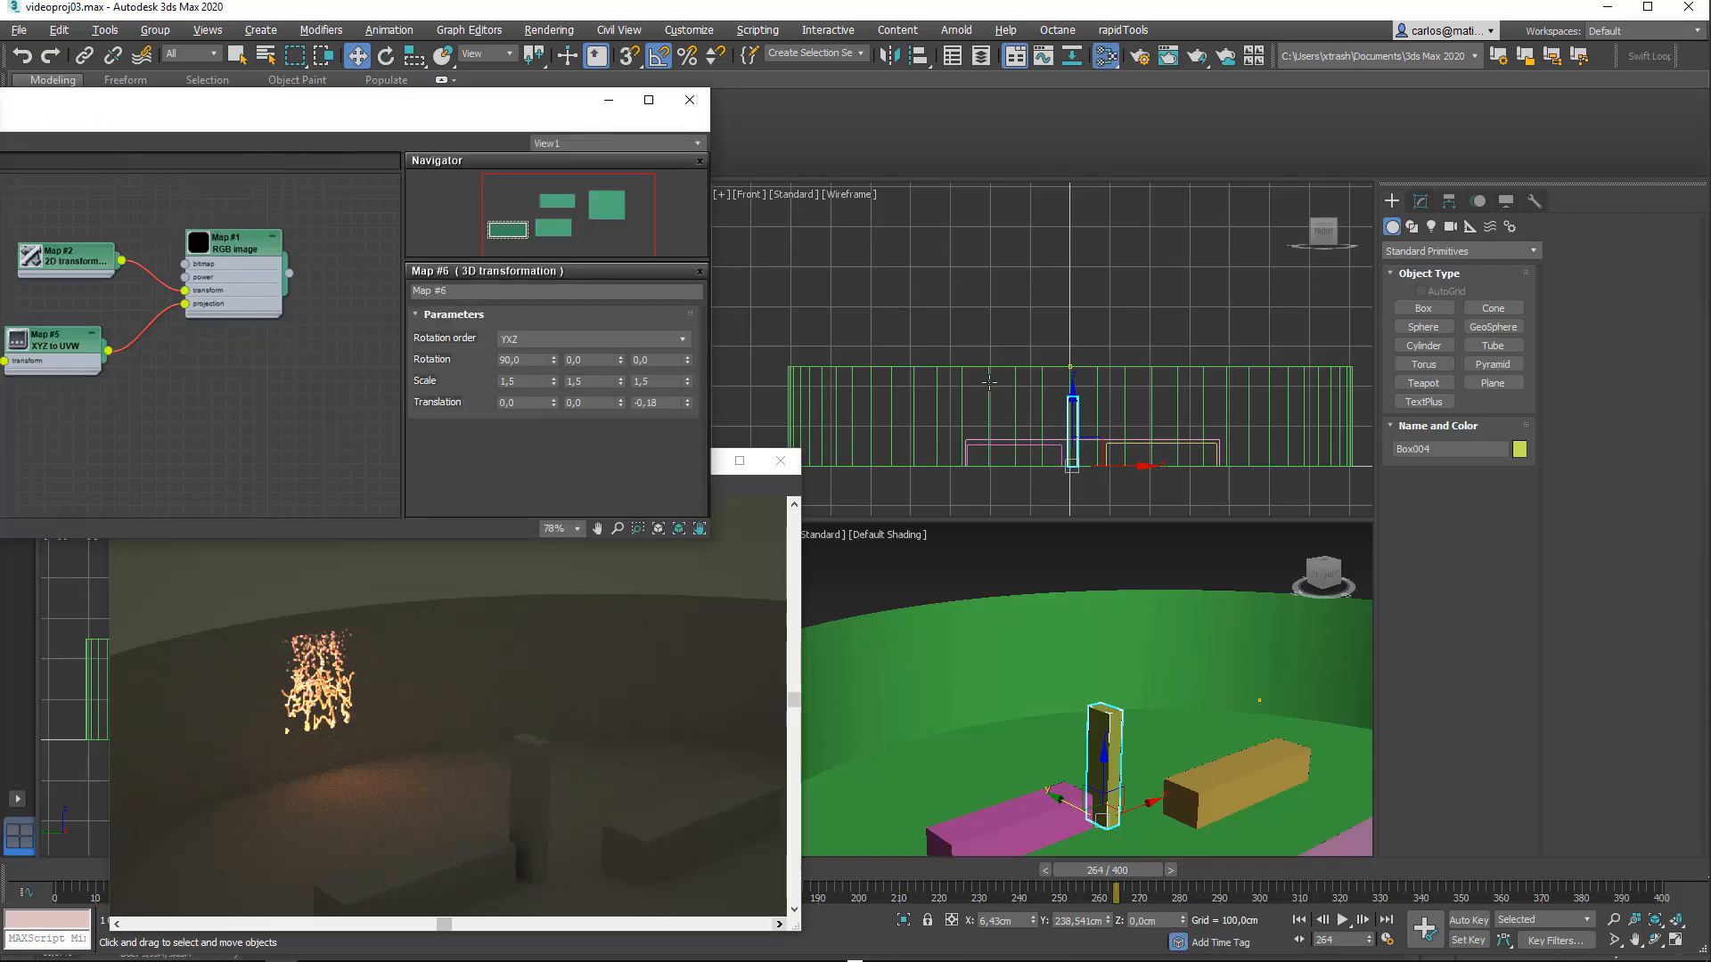
{"action": "left_click_drag", "start_coordinate": [561, 151], "coordinate": [853, 531]}
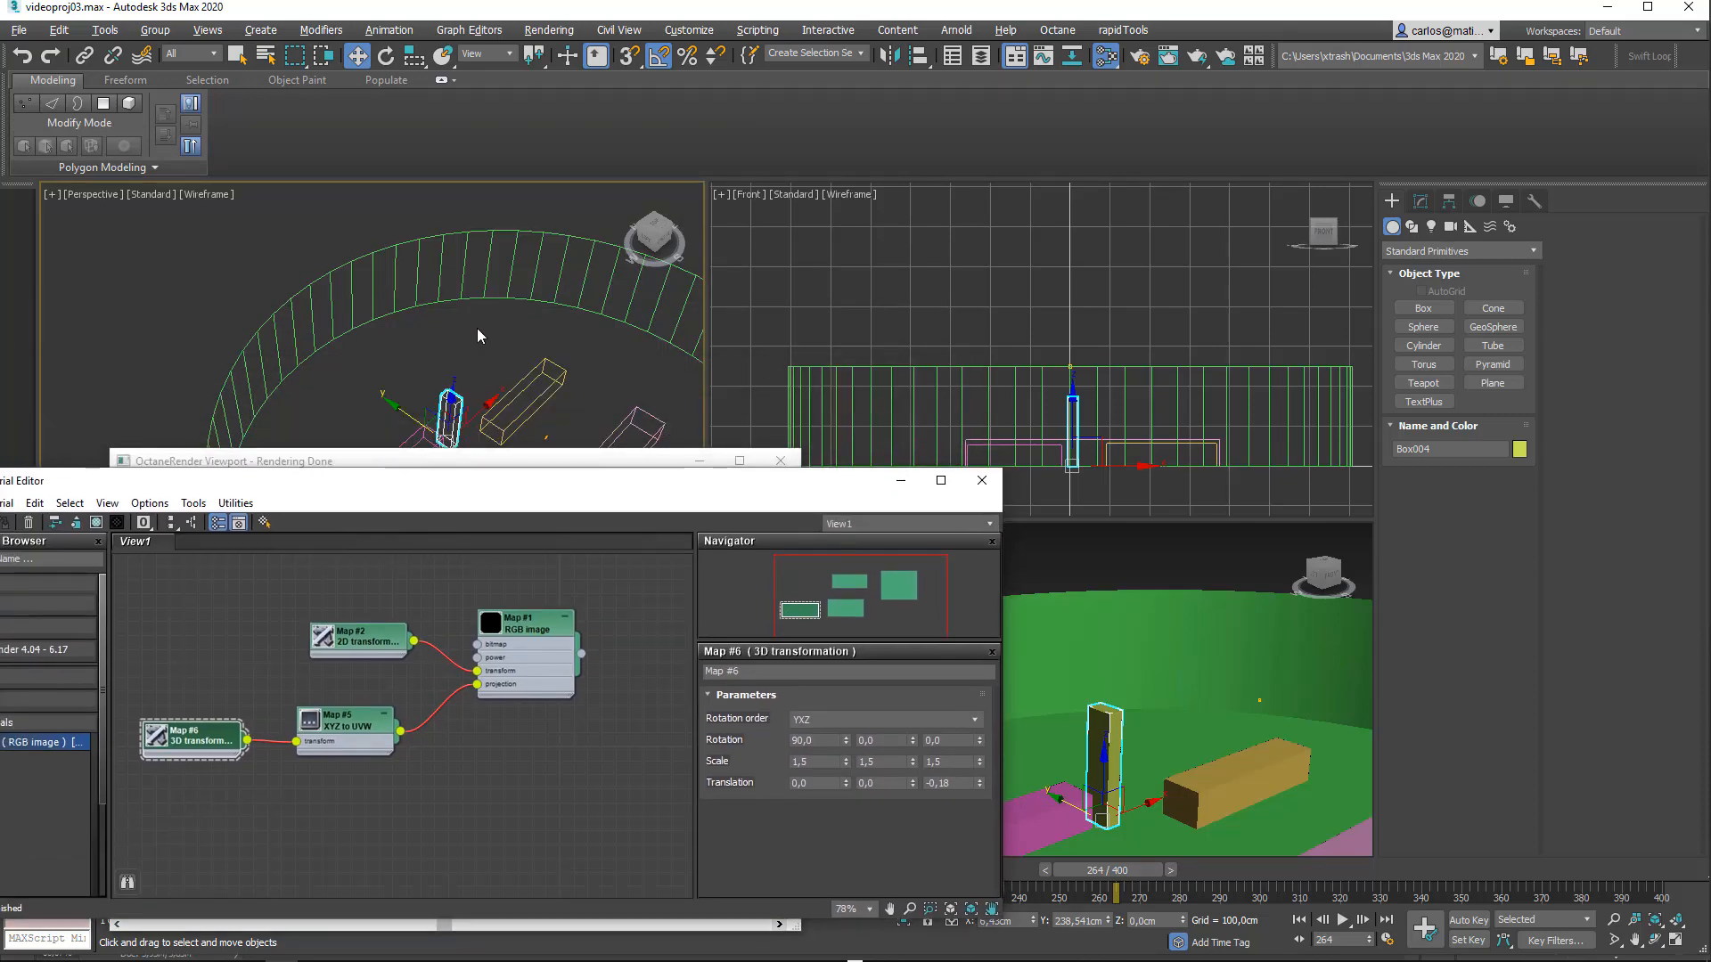
{"action": "key", "text": "v"}
{"action": "key", "text": "t"}
{"action": "scroll", "coordinate": [429, 364], "scroll_direction": "down", "scroll_amount": 15}
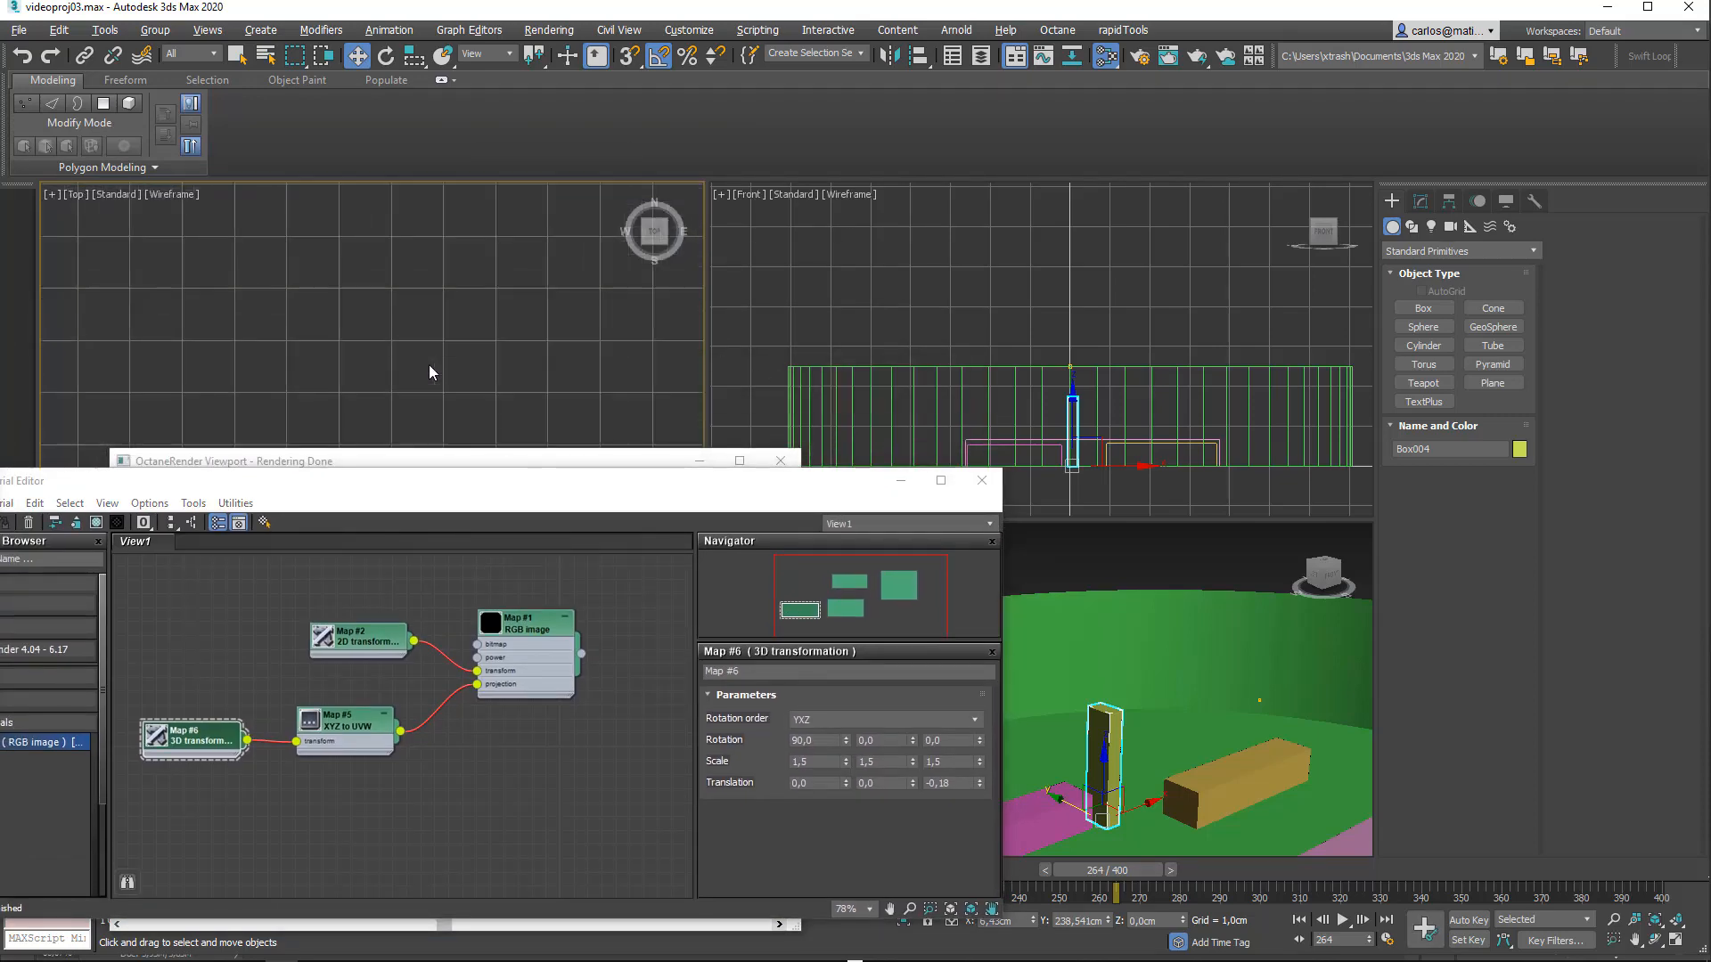
{"action": "scroll", "coordinate": [411, 344], "scroll_direction": "down", "scroll_amount": 3}
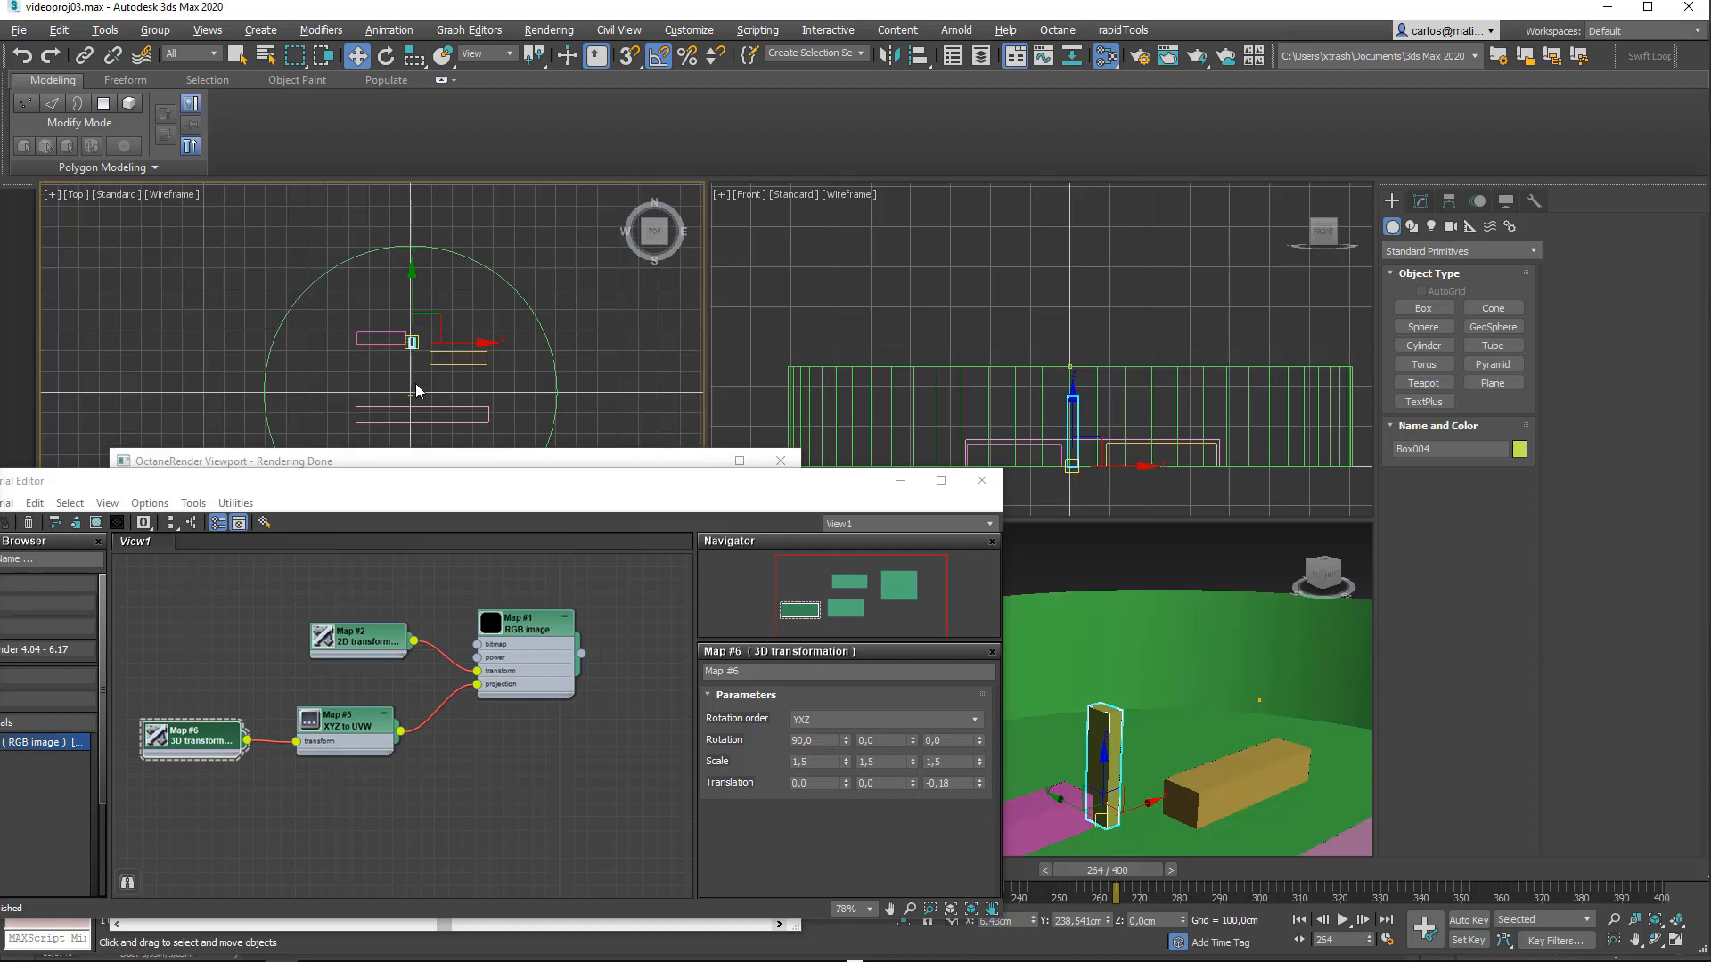
{"action": "left_click", "coordinate": [407, 393]}
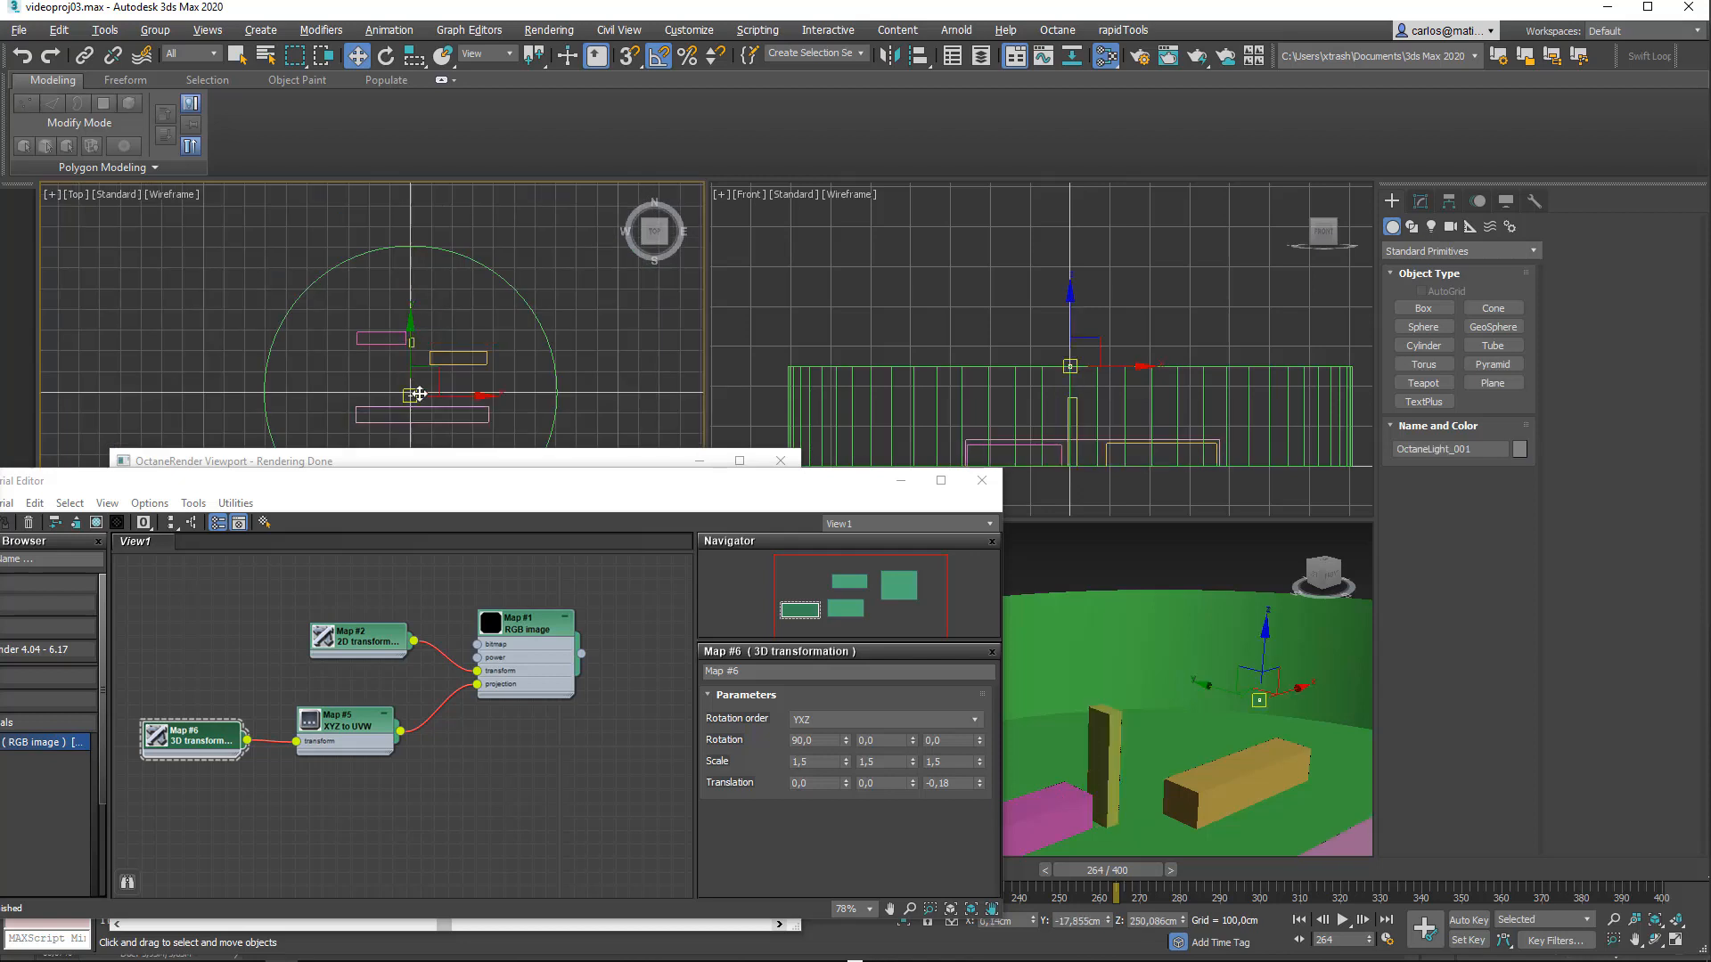
{"action": "scroll", "coordinate": [415, 397], "scroll_direction": "up", "scroll_amount": 4}
{"action": "left_click_drag", "start_coordinate": [393, 365], "coordinate": [401, 187]}
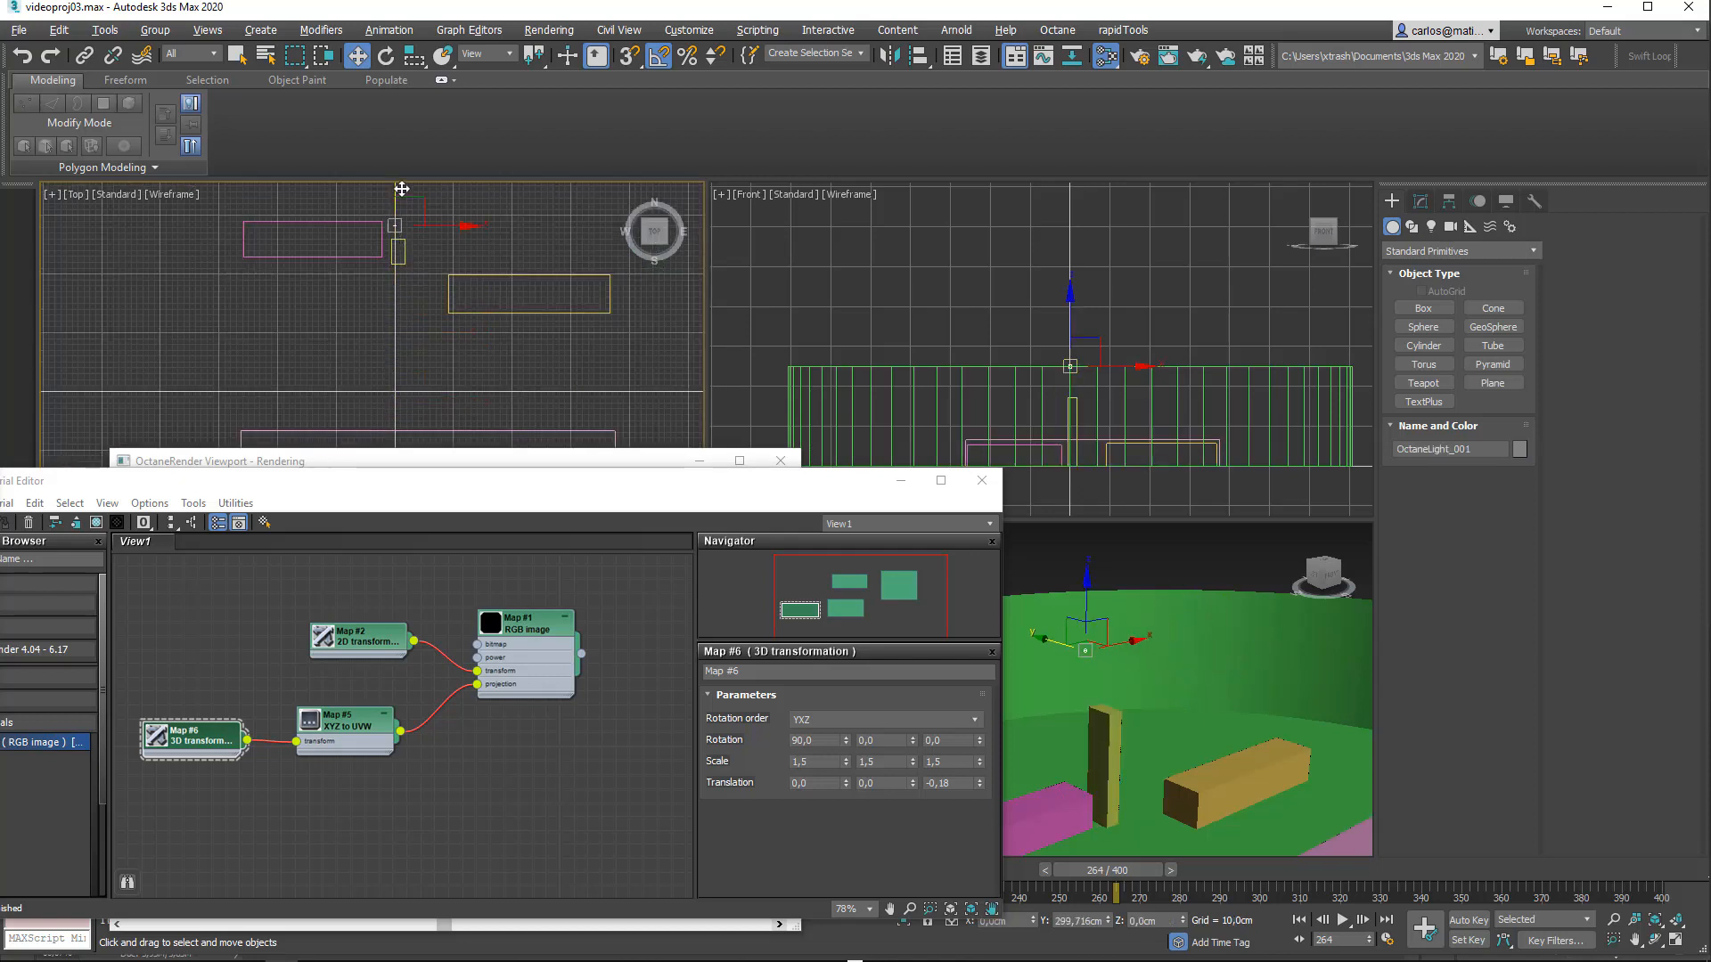
{"action": "middle_click_drag", "start_coordinate": [401, 187], "coordinate": [447, 376]}
{"action": "left_click_drag", "start_coordinate": [447, 376], "coordinate": [454, 264]}
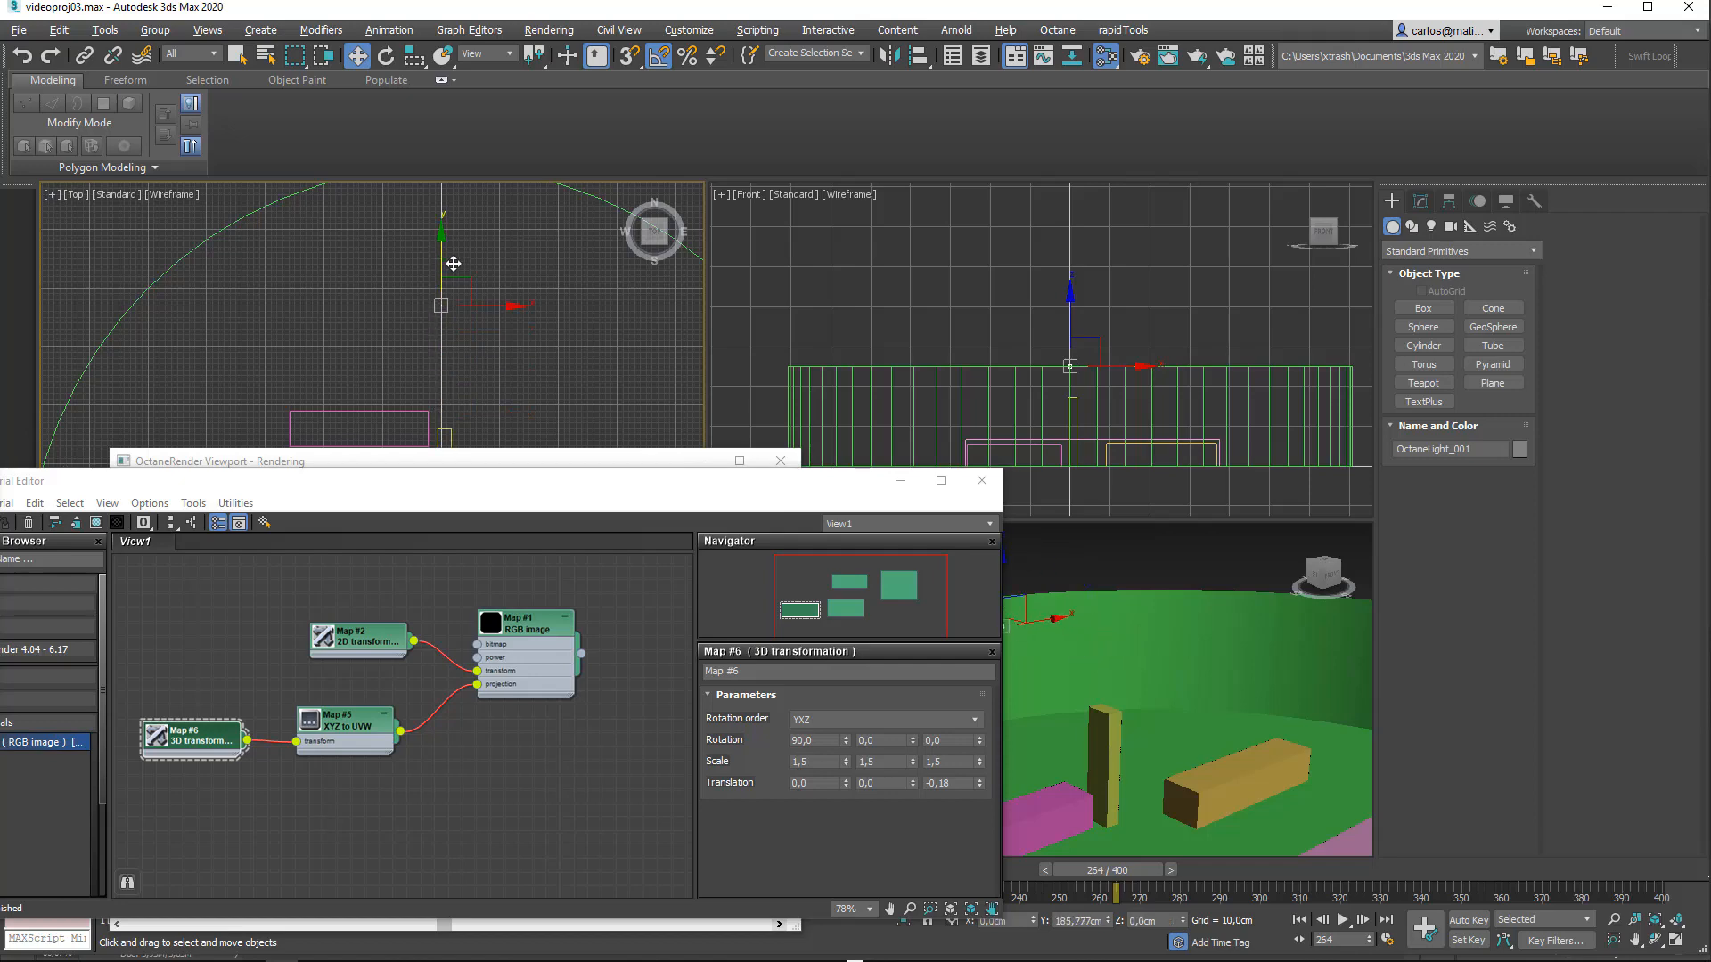
{"action": "left_click_drag", "start_coordinate": [543, 488], "coordinate": [638, 124]}
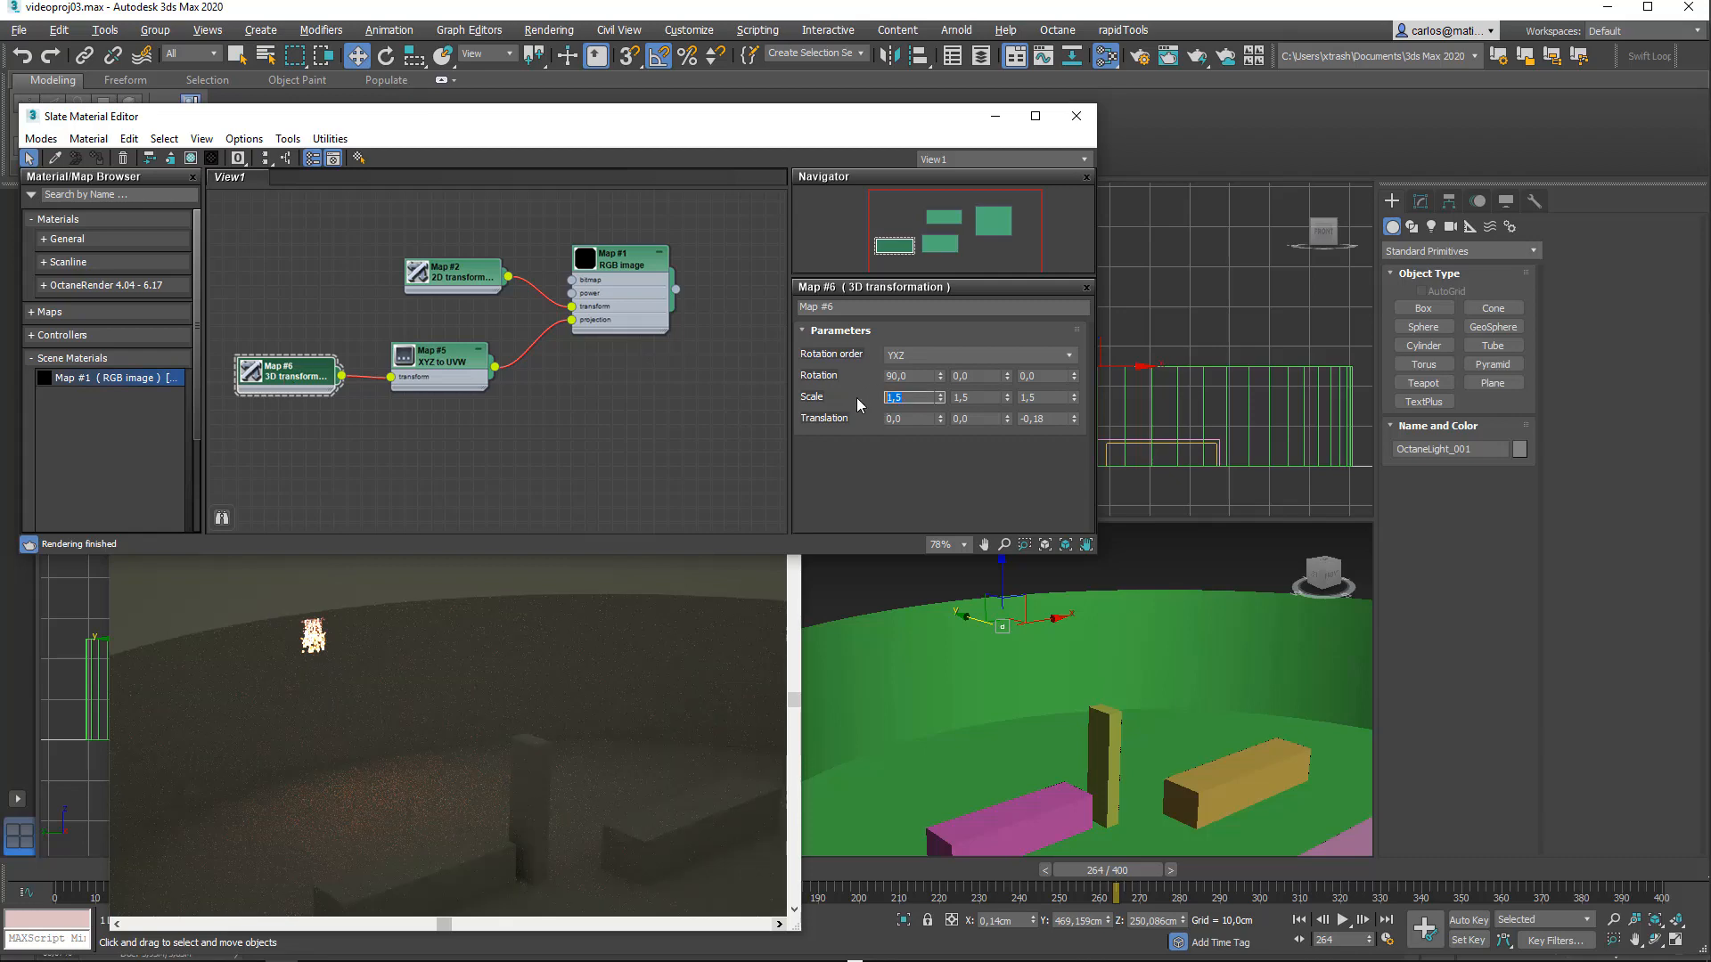
Step: Set the scale of the Map #6 3D transformation to 3 on all three axes
{"action": "type", "text": "3"}
{"action": "key", "text": "Tab"}
{"action": "type", "text": "3"}
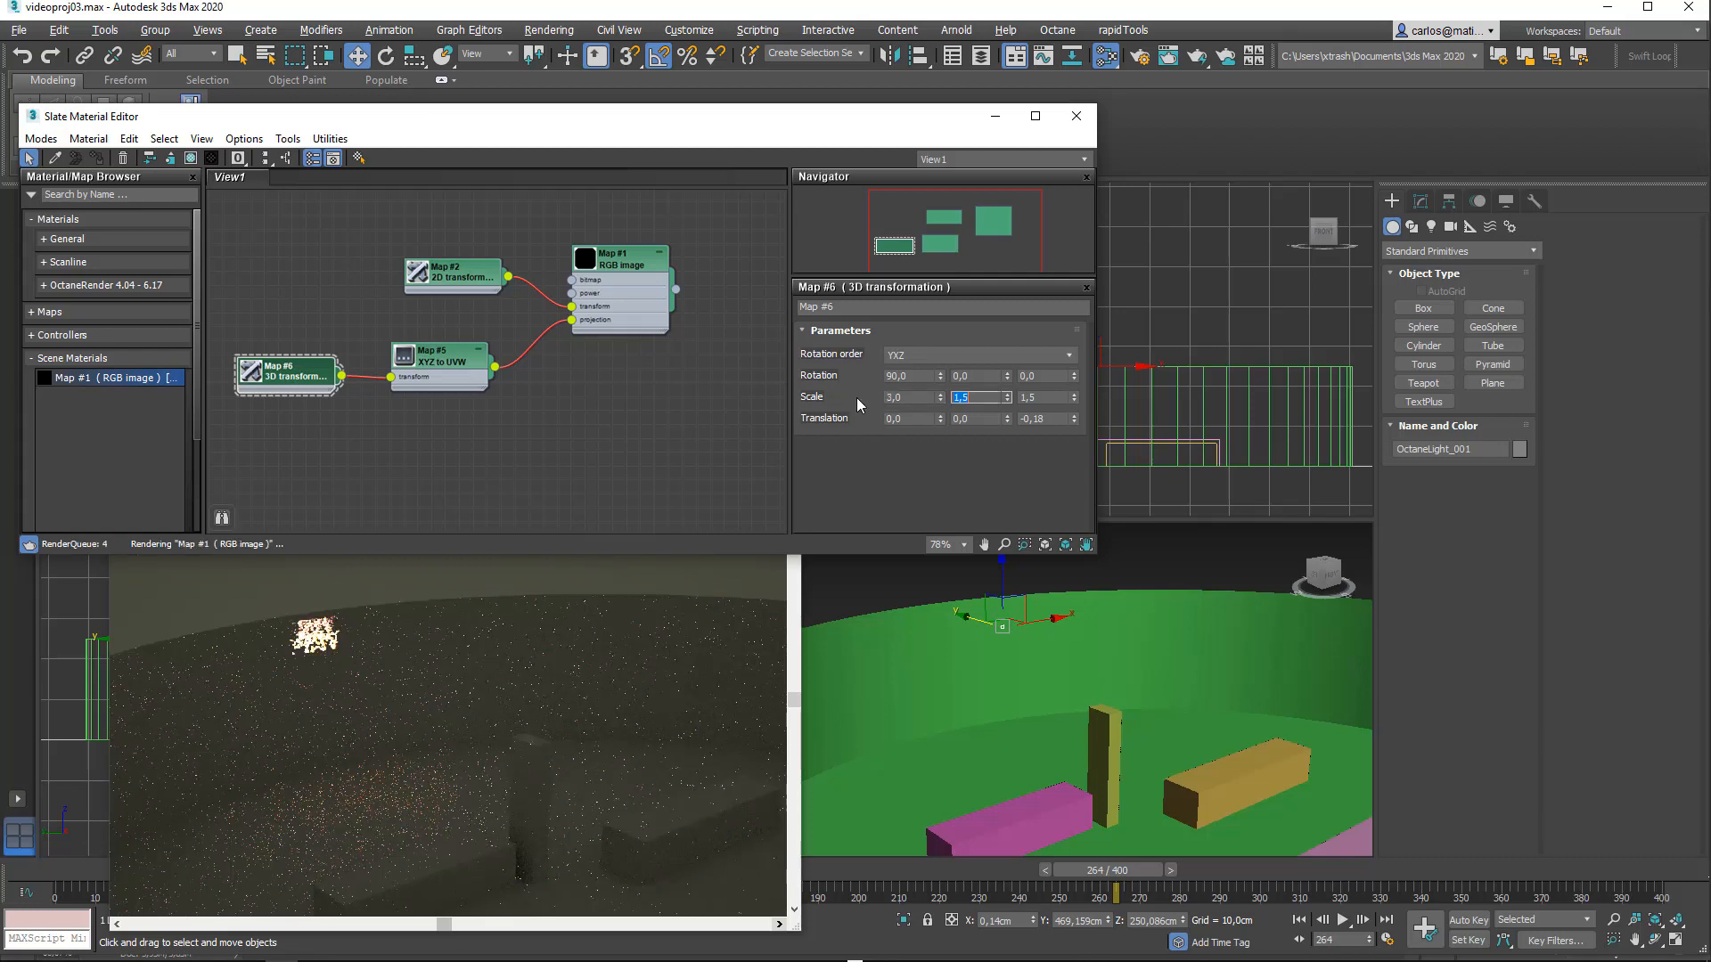
{"action": "key", "text": "Tab"}
{"action": "type", "text": "3"}
{"action": "key", "text": "Tab"}
{"action": "key", "text": "shift+Tab"}
{"action": "key", "text": "shift+Tab"}
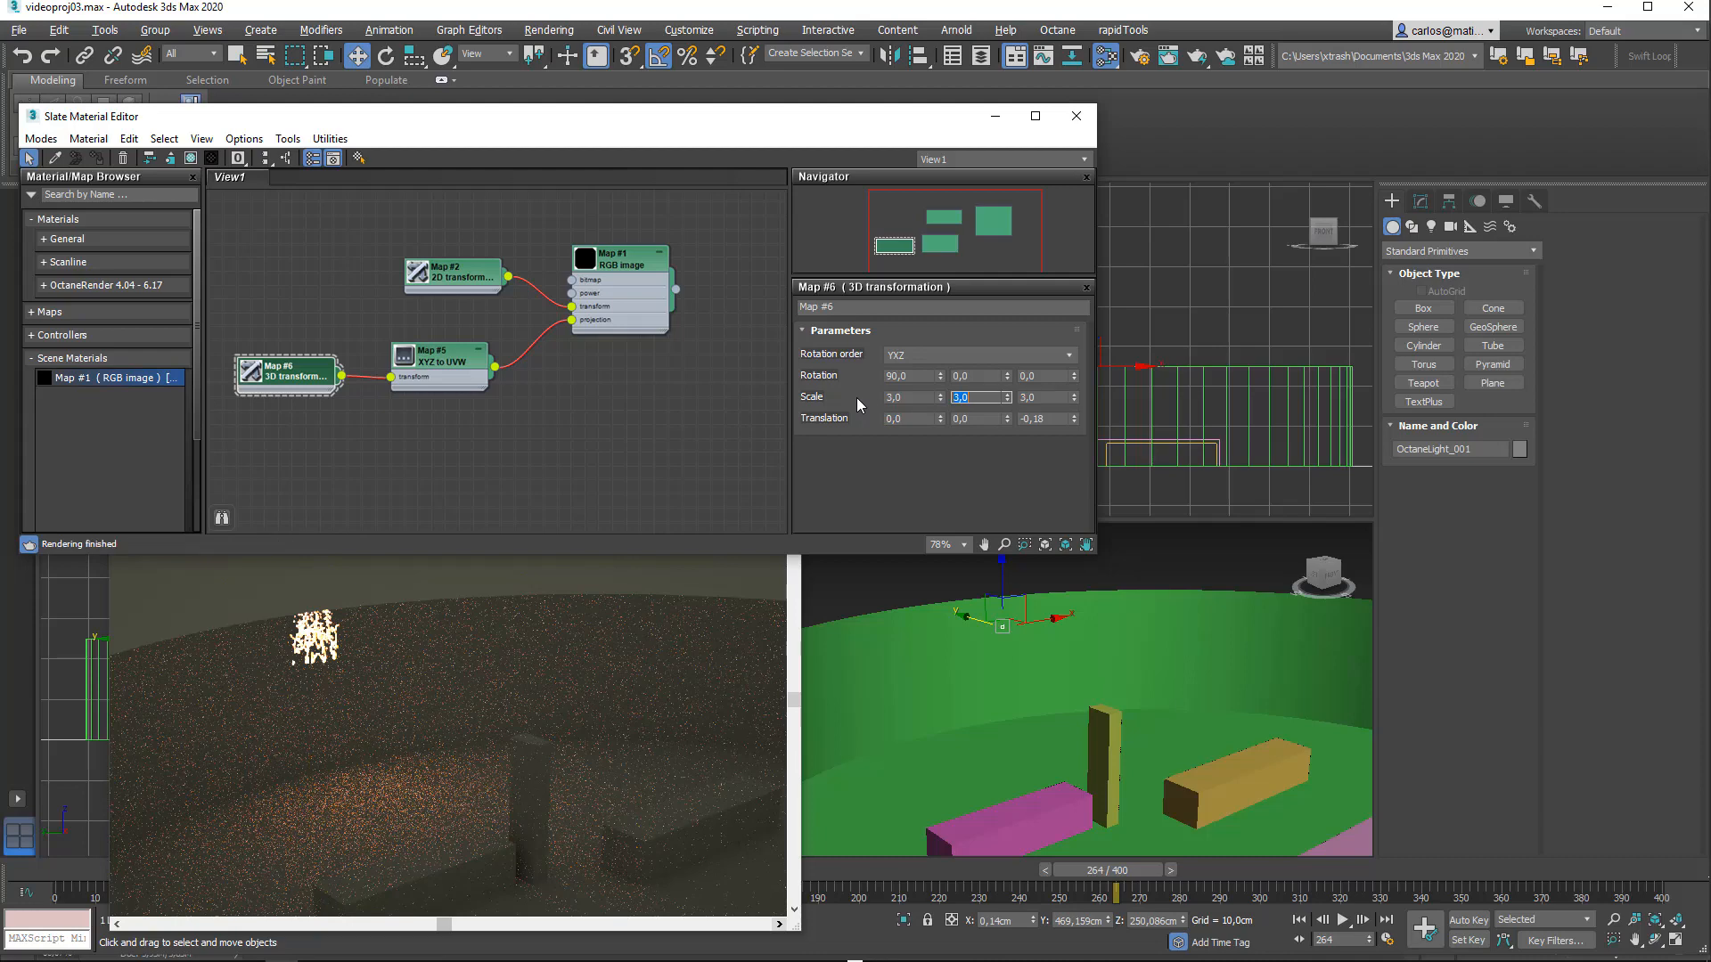
Step: Set the 3D transformation's scale to 8 on all three axes and its third translation value to -0,47
{"action": "type", "text": "8"}
{"action": "key", "text": "Tab"}
{"action": "type", "text": "8"}
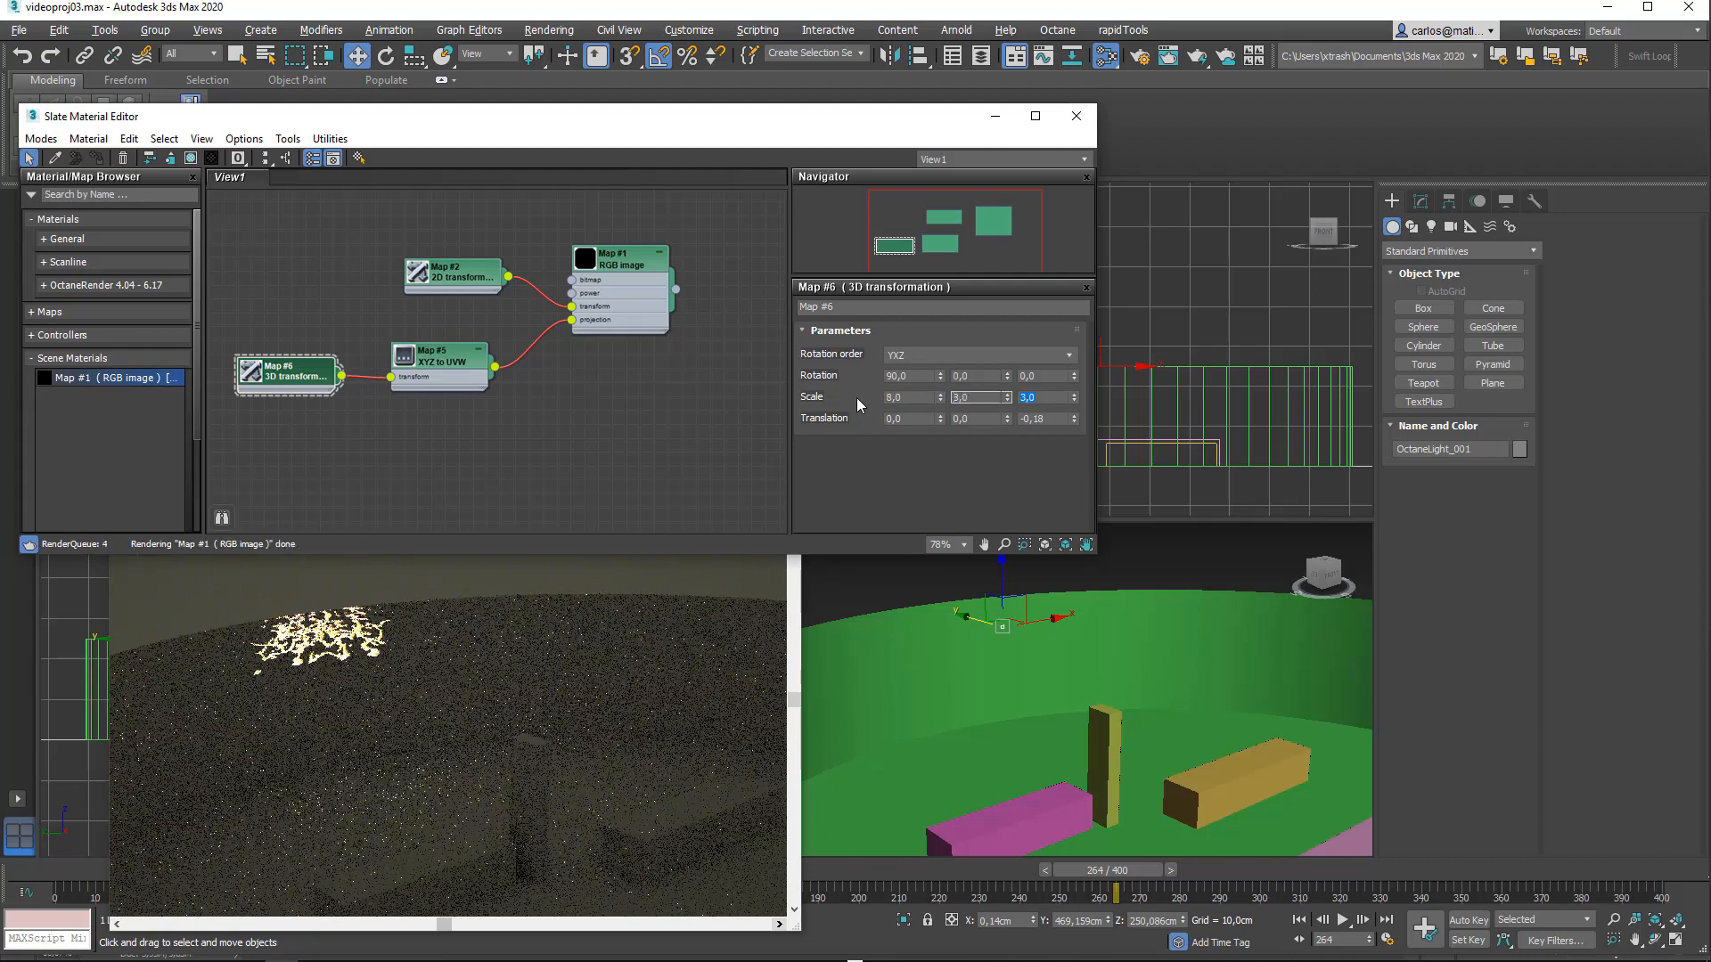
{"action": "key", "text": "Tab"}
{"action": "type", "text": "8"}
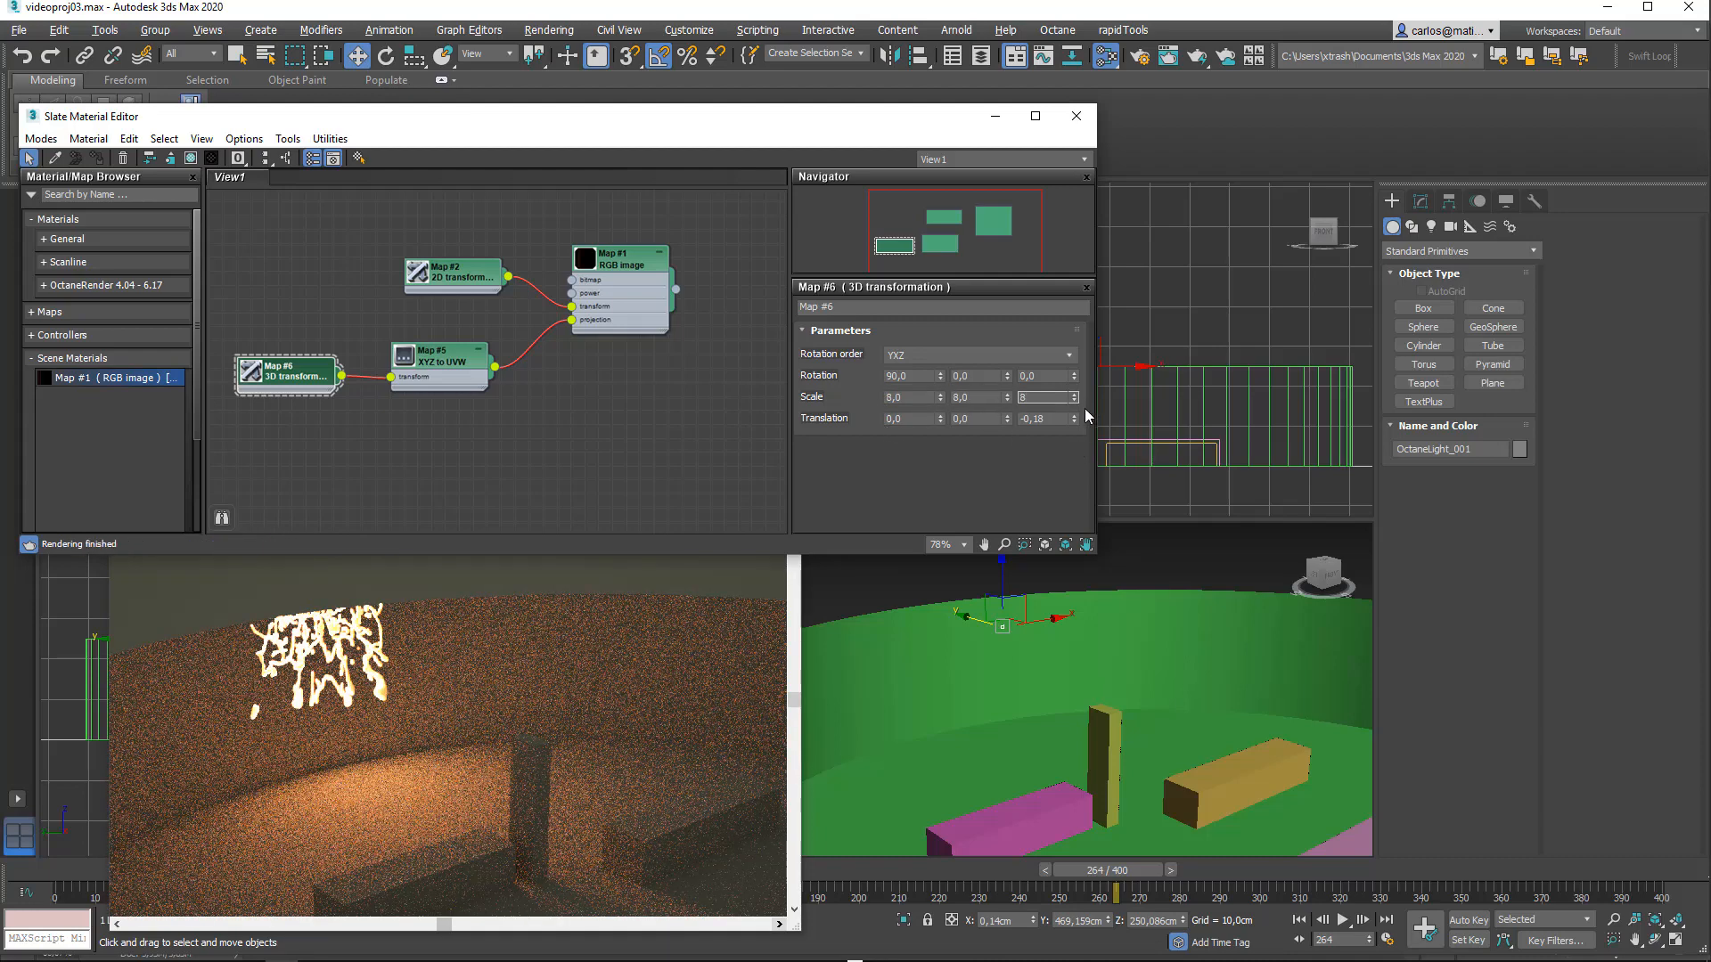
{"action": "mouse_move", "coordinate": [1074, 418]}
{"action": "left_mouse_down"}
{"action": "mouse_move", "coordinate": [1078, 452]}
{"action": "mouse_move", "coordinate": [1074, 440]}
{"action": "left_mouse_up"}
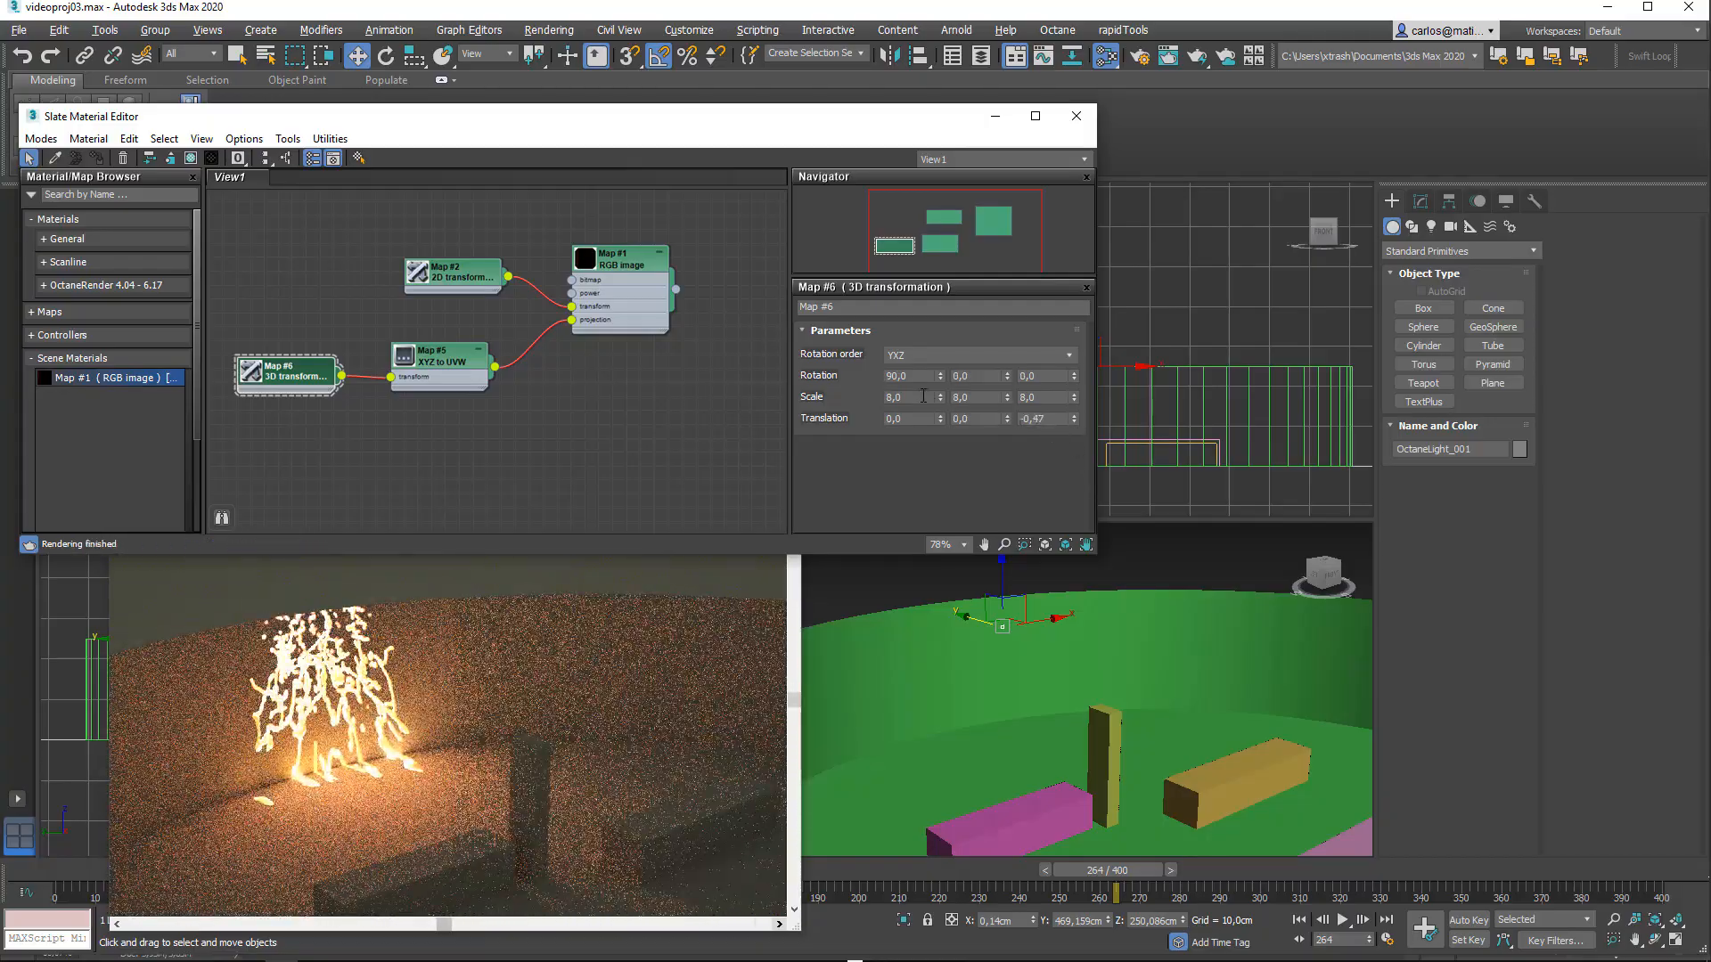
Step: Set the 3D transformation's scale to 5 on all three axes and its third translation value to about -0,49
{"action": "left_click_drag", "start_coordinate": [922, 397], "coordinate": [858, 398]}
{"action": "type", "text": "5"}
{"action": "key", "text": "Tab"}
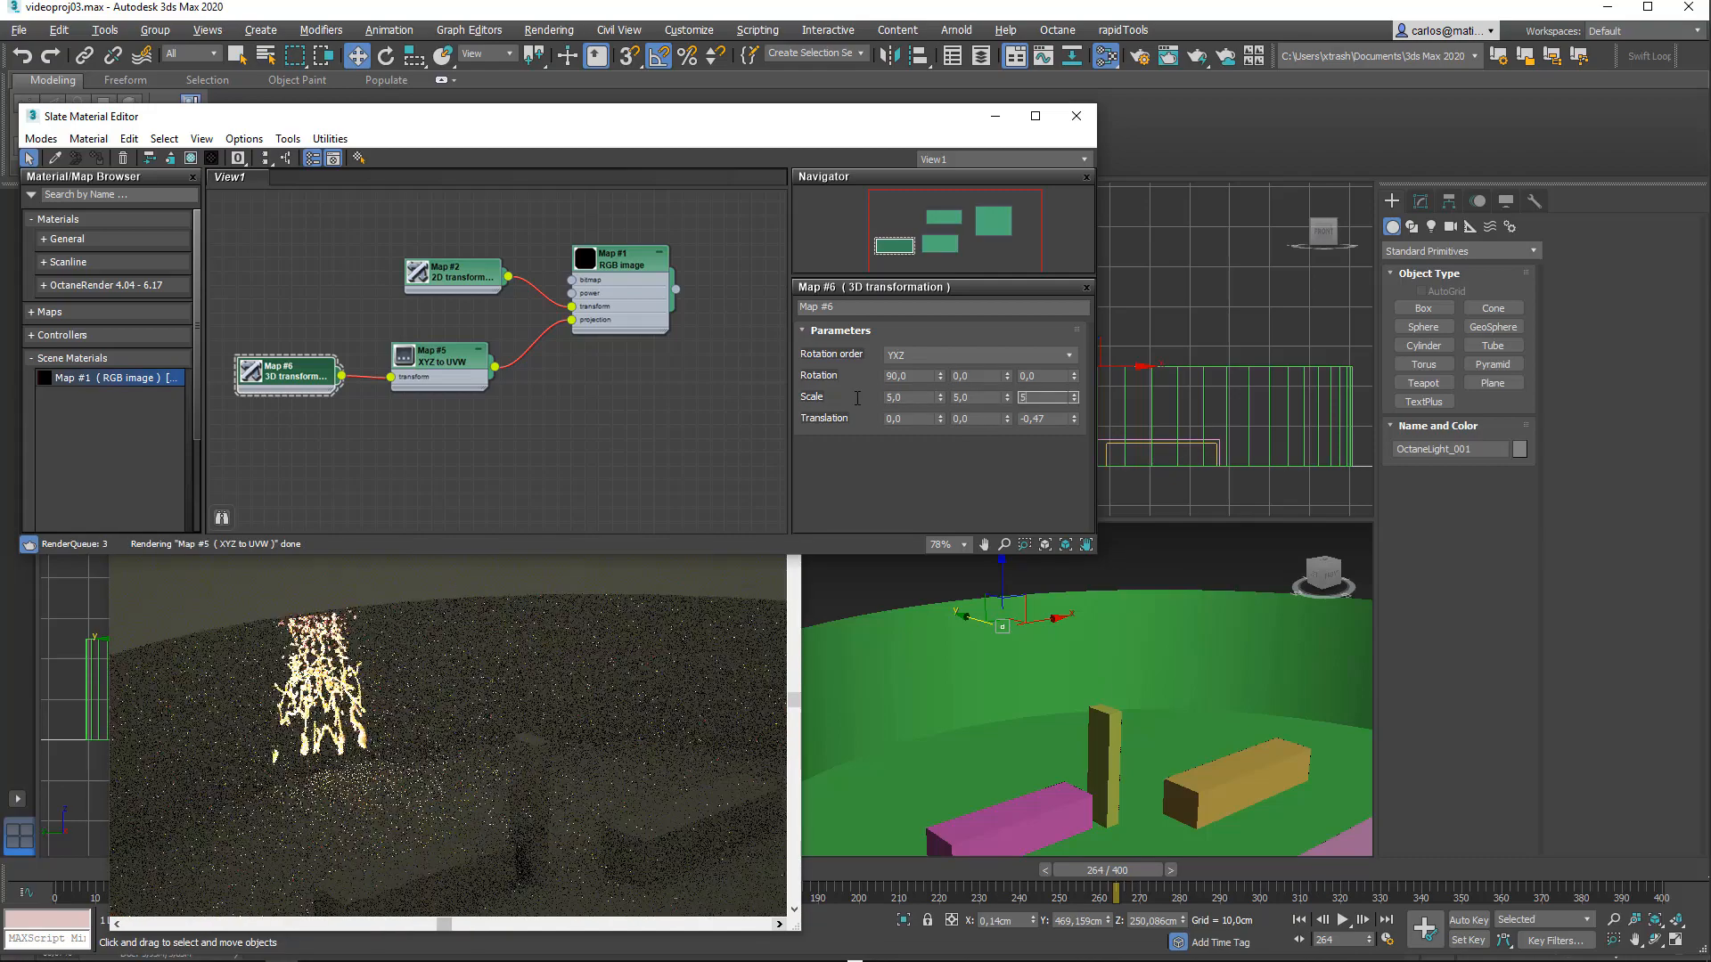
{"action": "type", "text": "5"}
{"action": "key", "text": "Tab"}
{"action": "left_click_drag", "start_coordinate": [1076, 420], "coordinate": [1070, 417]}
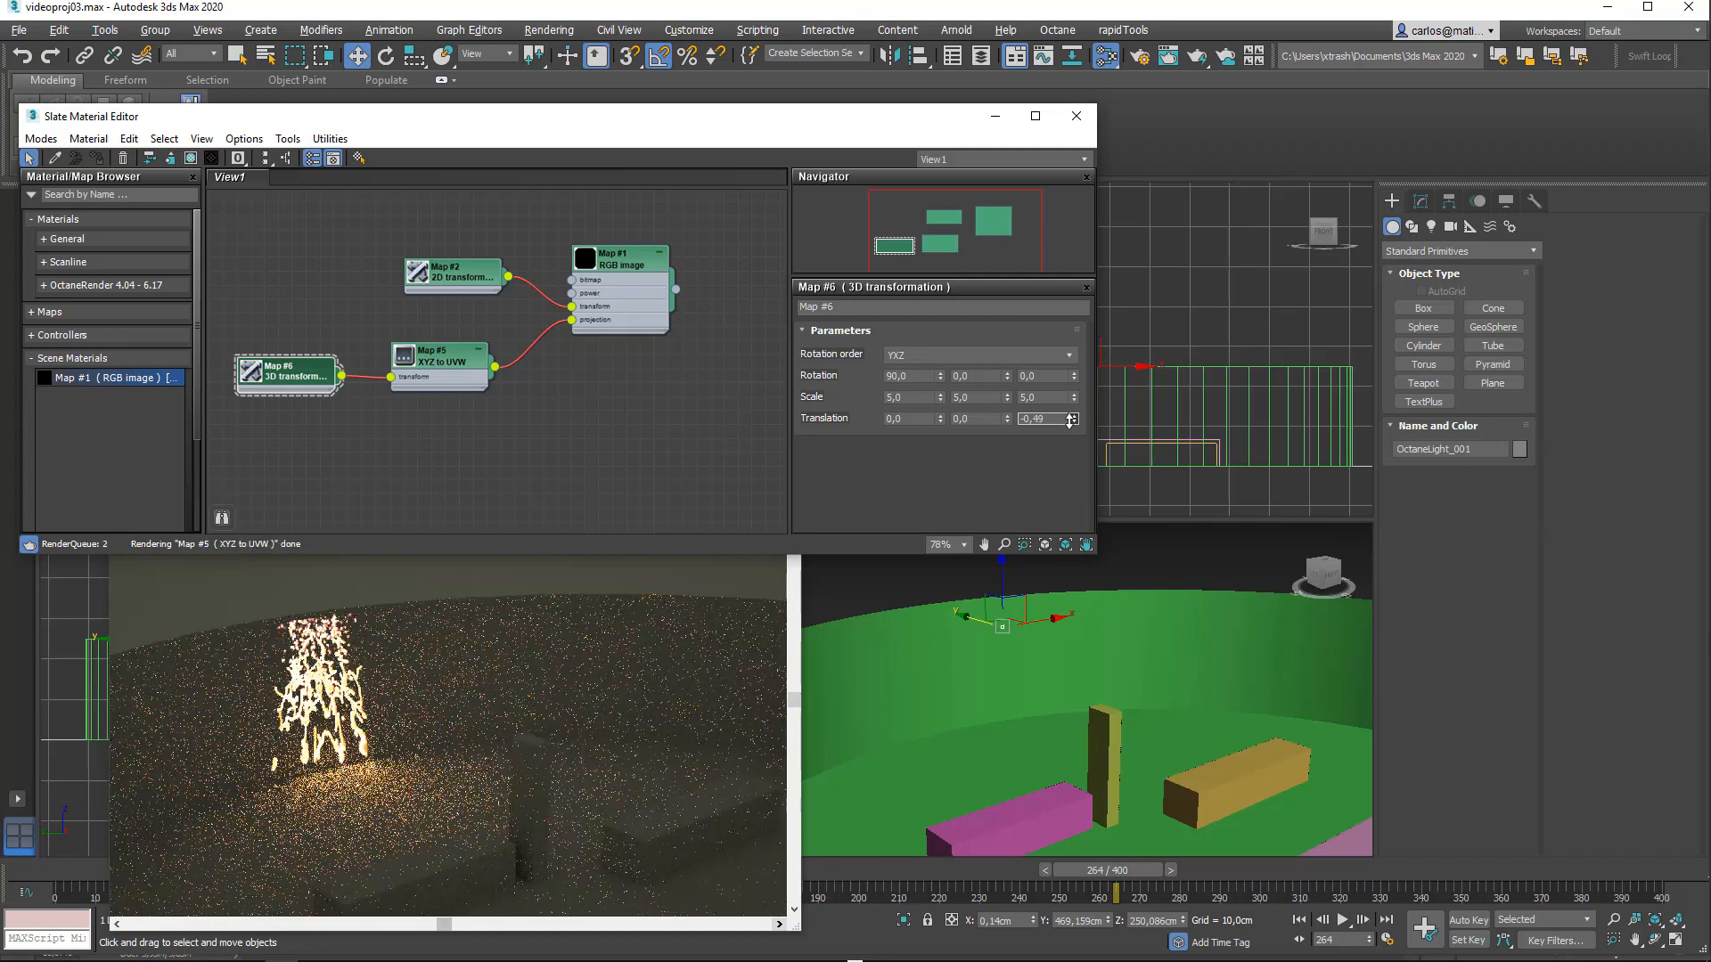
Step: Go to frame 167 and set the third translation value to -0,39, arranging the render window to stay visible
{"action": "left_click", "coordinate": [639, 732]}
{"action": "left_click_drag", "start_coordinate": [533, 460], "coordinate": [531, 263]}
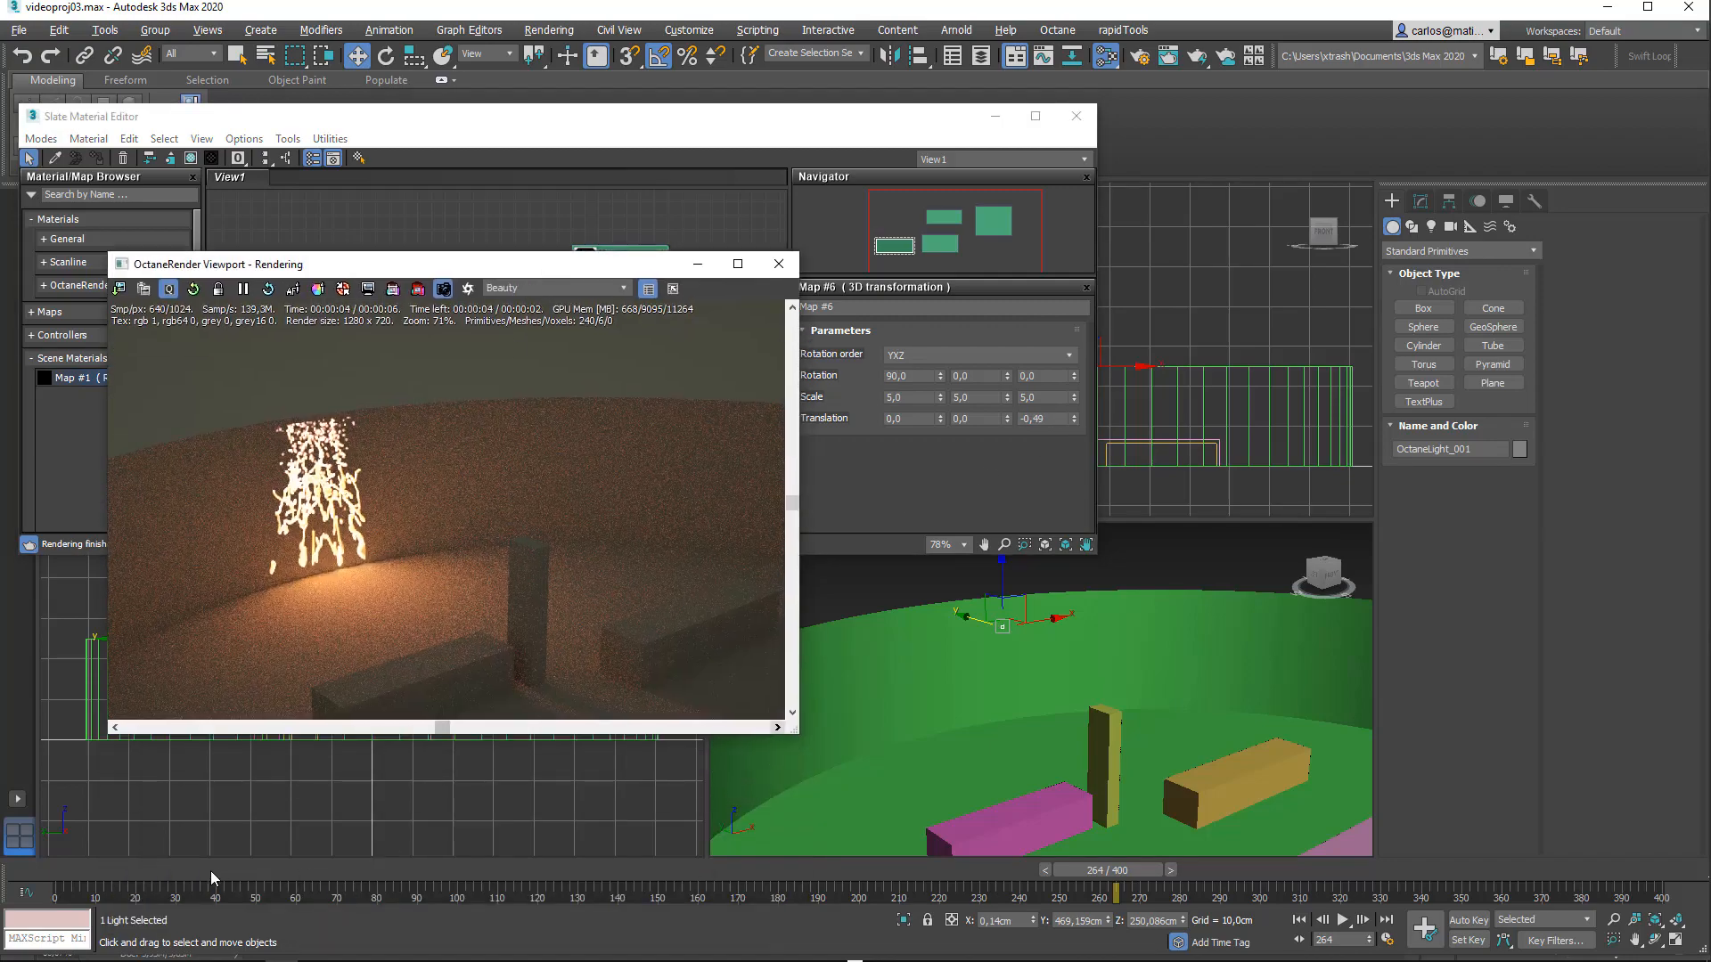
{"action": "left_click_drag", "start_coordinate": [210, 879], "coordinate": [726, 877]}
{"action": "key", "text": "w"}
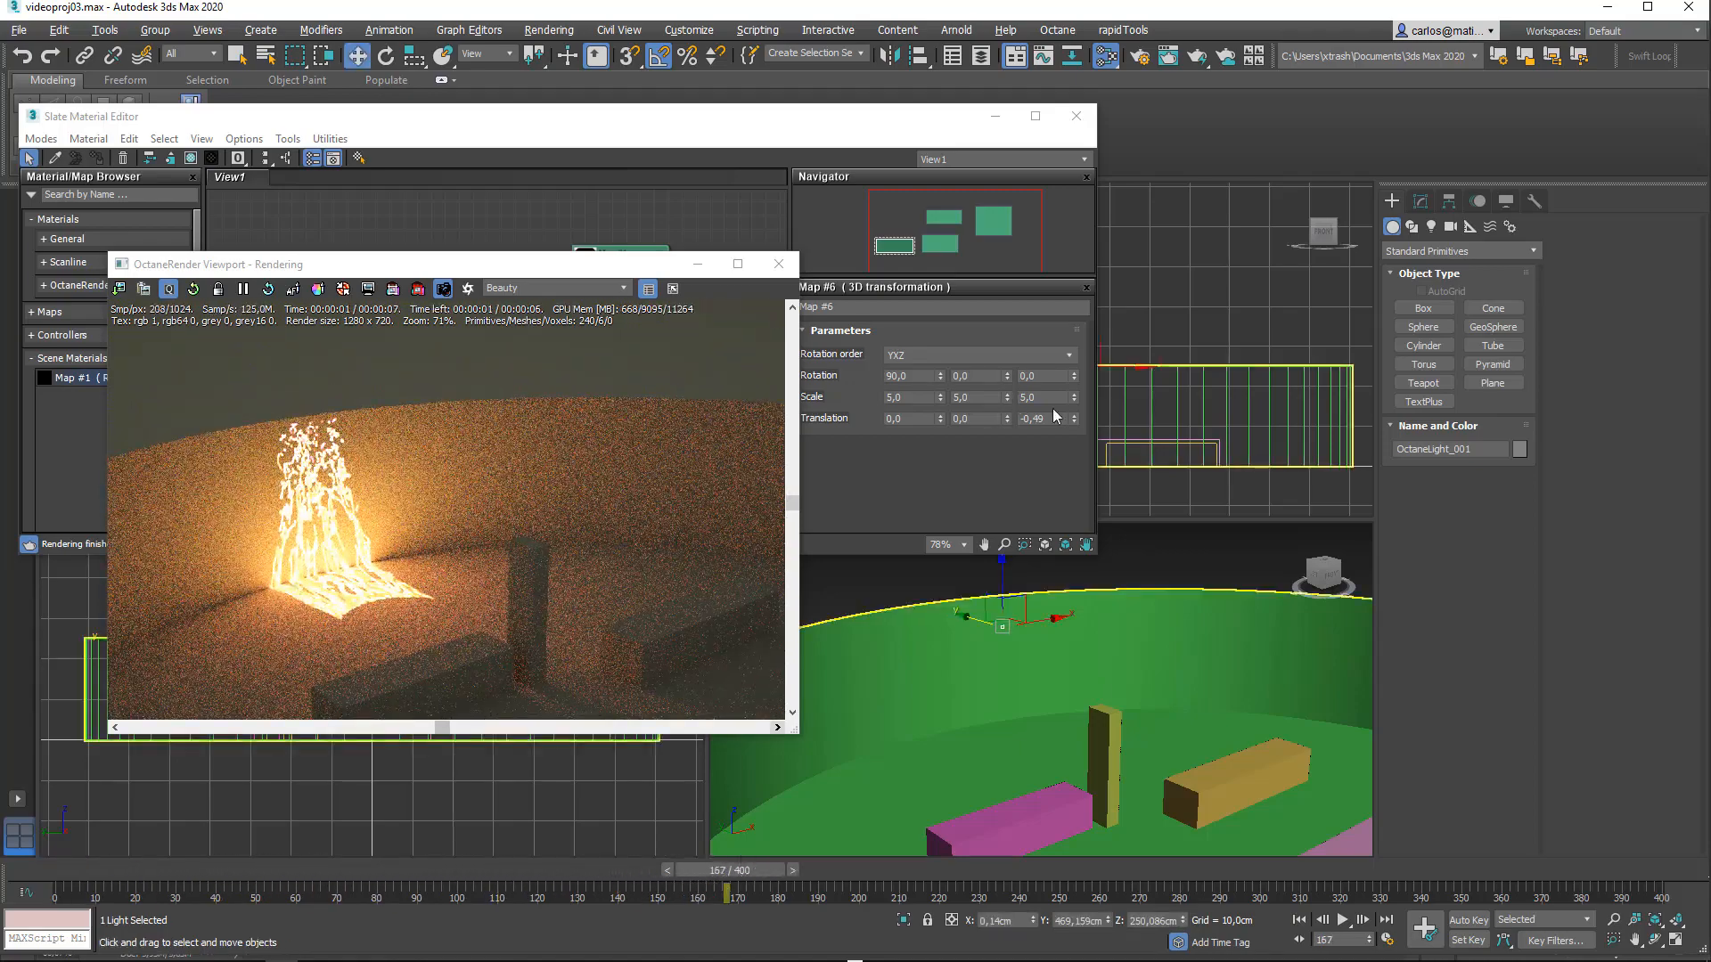
{"action": "left_click_drag", "start_coordinate": [1074, 419], "coordinate": [1074, 408]}
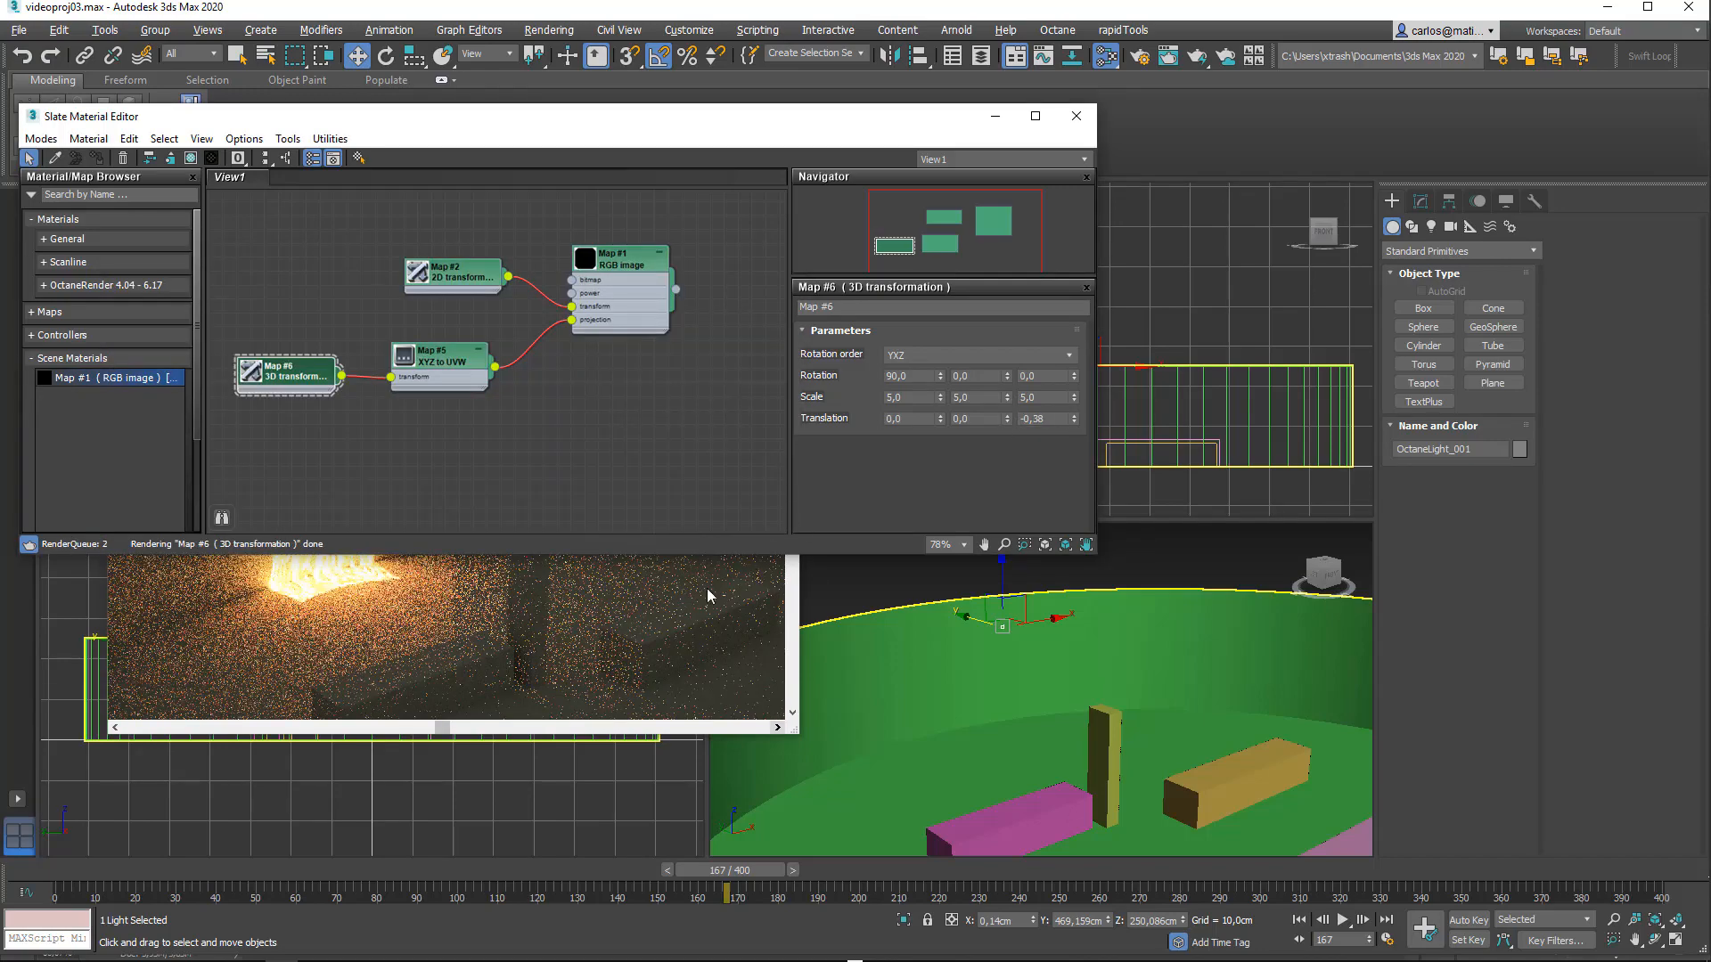
{"action": "left_click", "coordinate": [499, 317]}
{"action": "left_click_drag", "start_coordinate": [495, 279], "coordinate": [466, 504]}
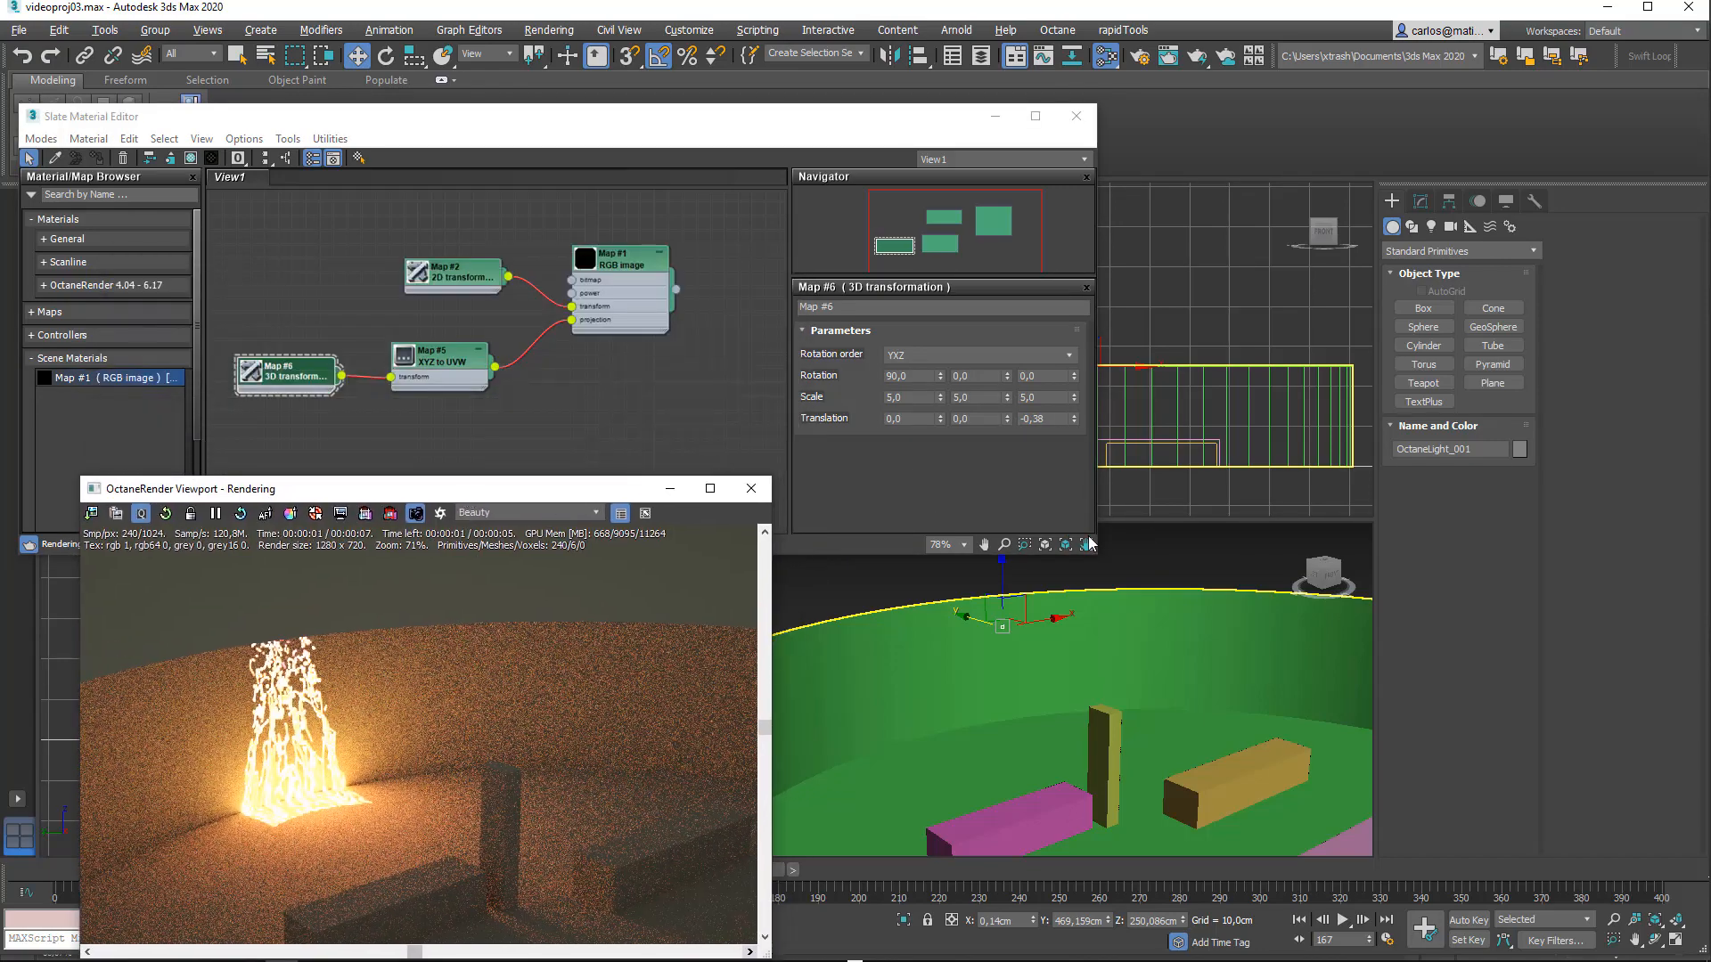
{"action": "left_click_drag", "start_coordinate": [1072, 420], "coordinate": [1075, 420]}
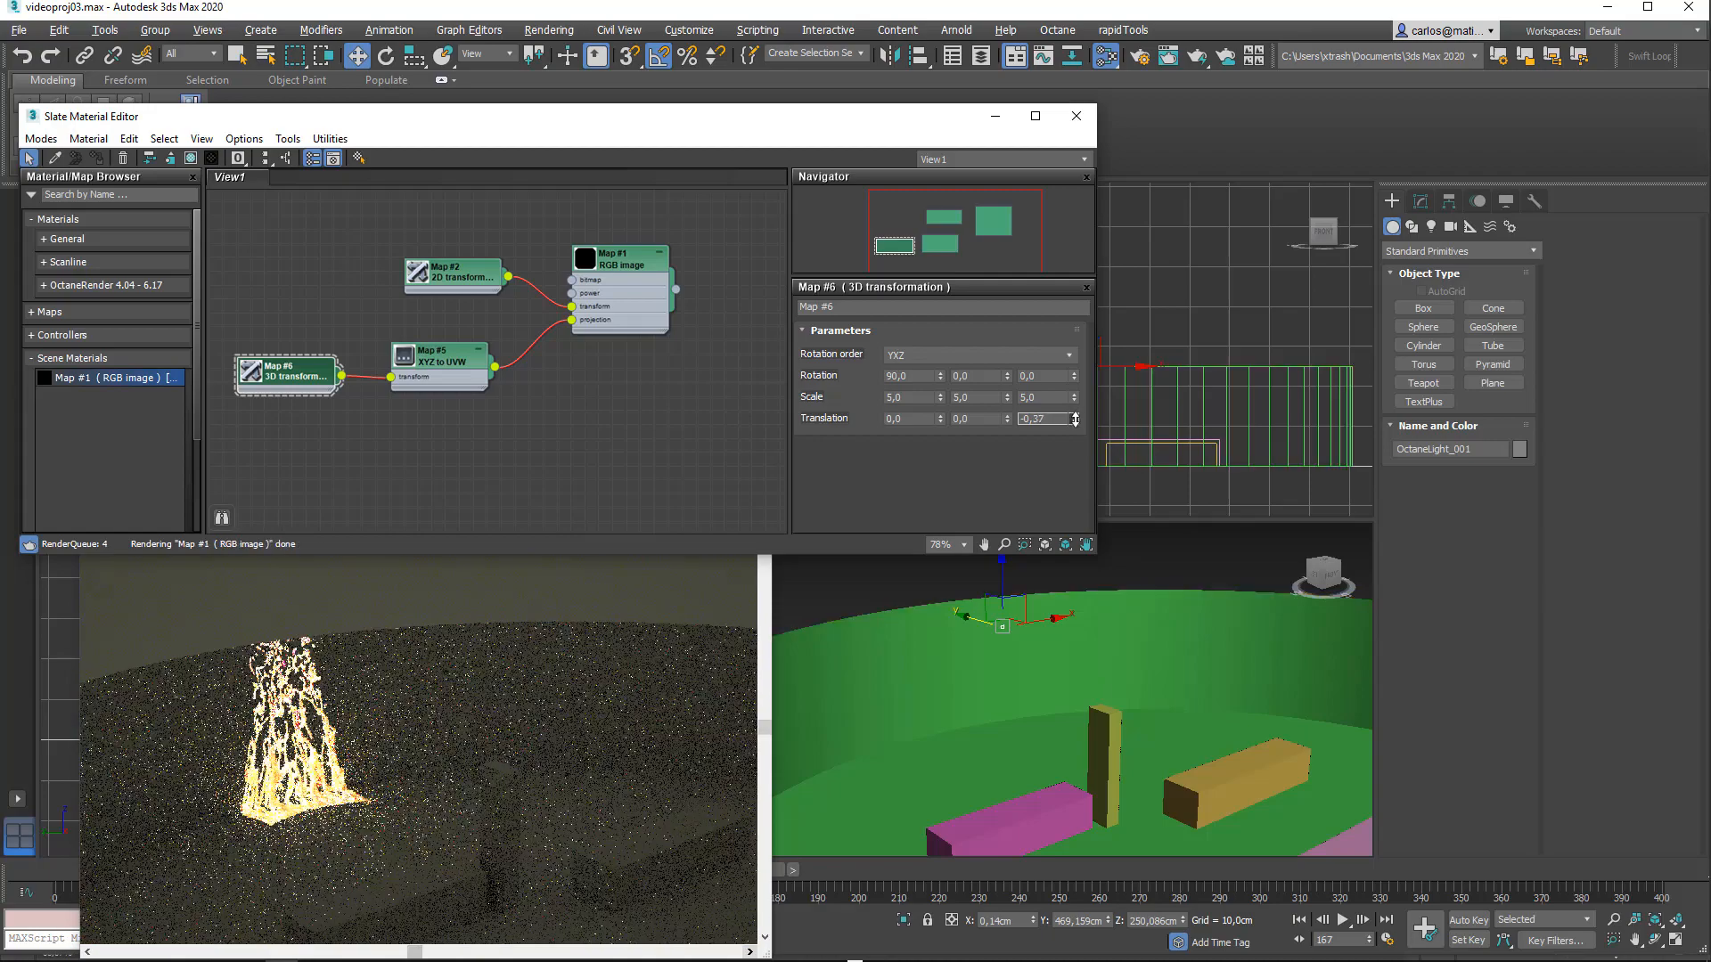
Step: Set the 3D transformation's scale to 3 on all three axes and go to frame 214
{"action": "left_click", "coordinate": [909, 397]}
{"action": "type", "text": "3"}
{"action": "key", "text": "Tab"}
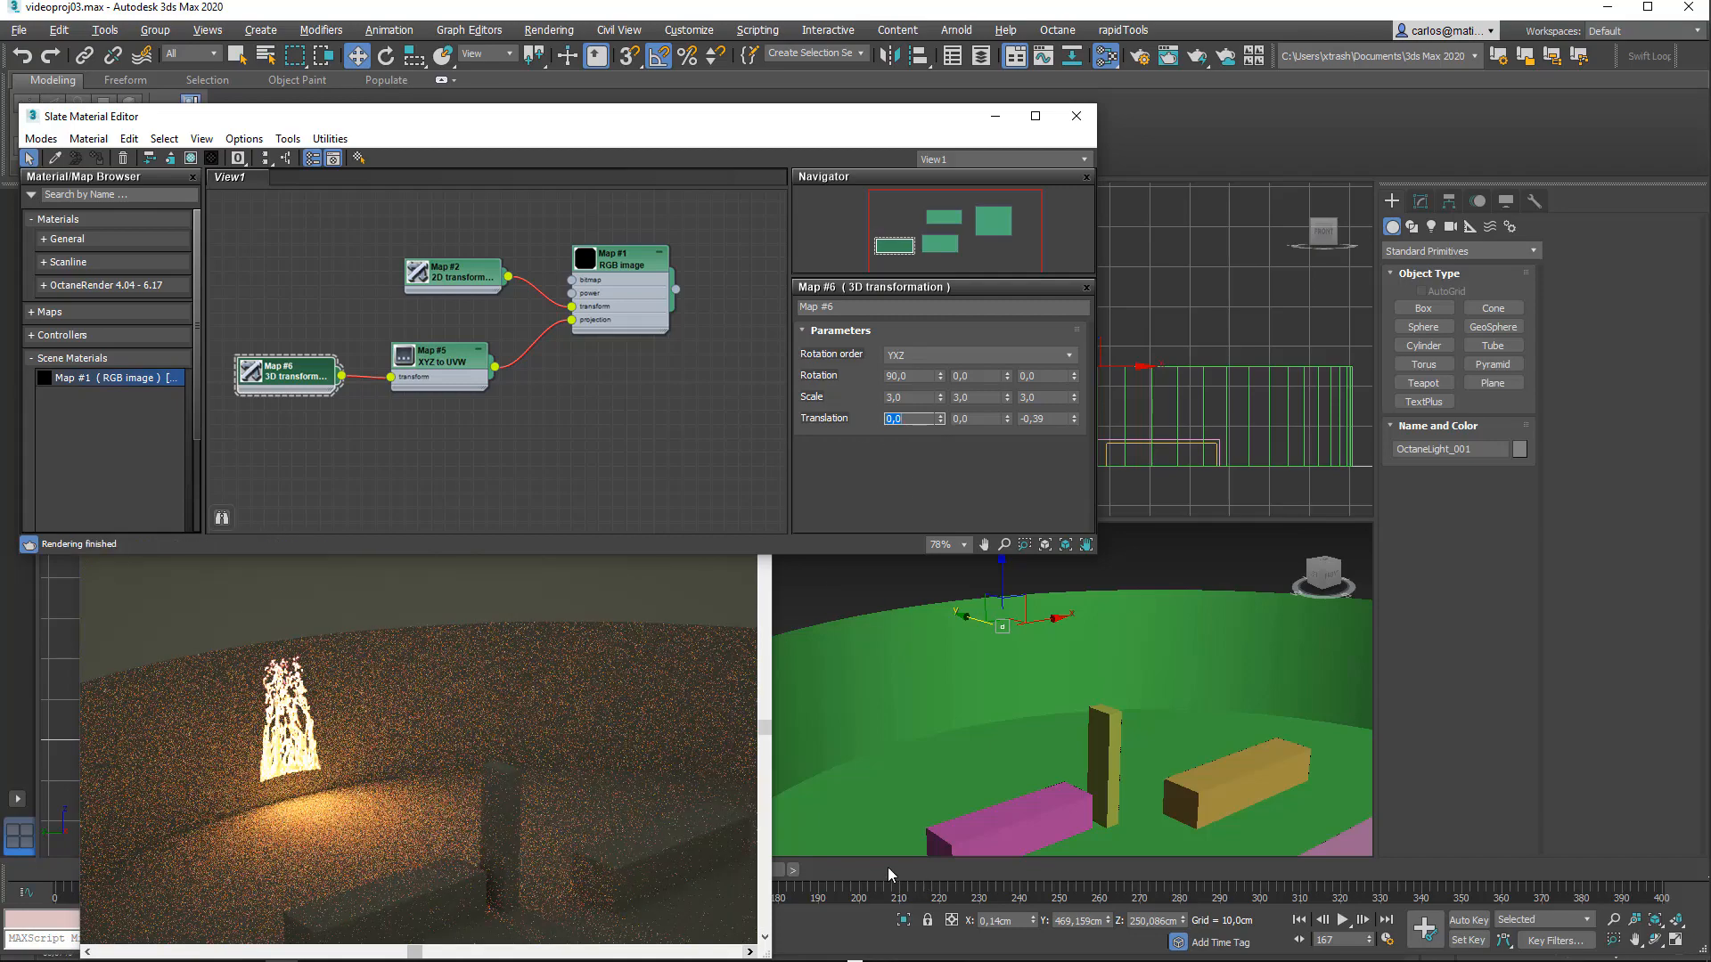
{"action": "mouse_move", "coordinate": [902, 871]}
{"action": "left_mouse_down"}
{"action": "mouse_move", "coordinate": [974, 888]}
{"action": "mouse_move", "coordinate": [888, 882]}
{"action": "left_mouse_up"}
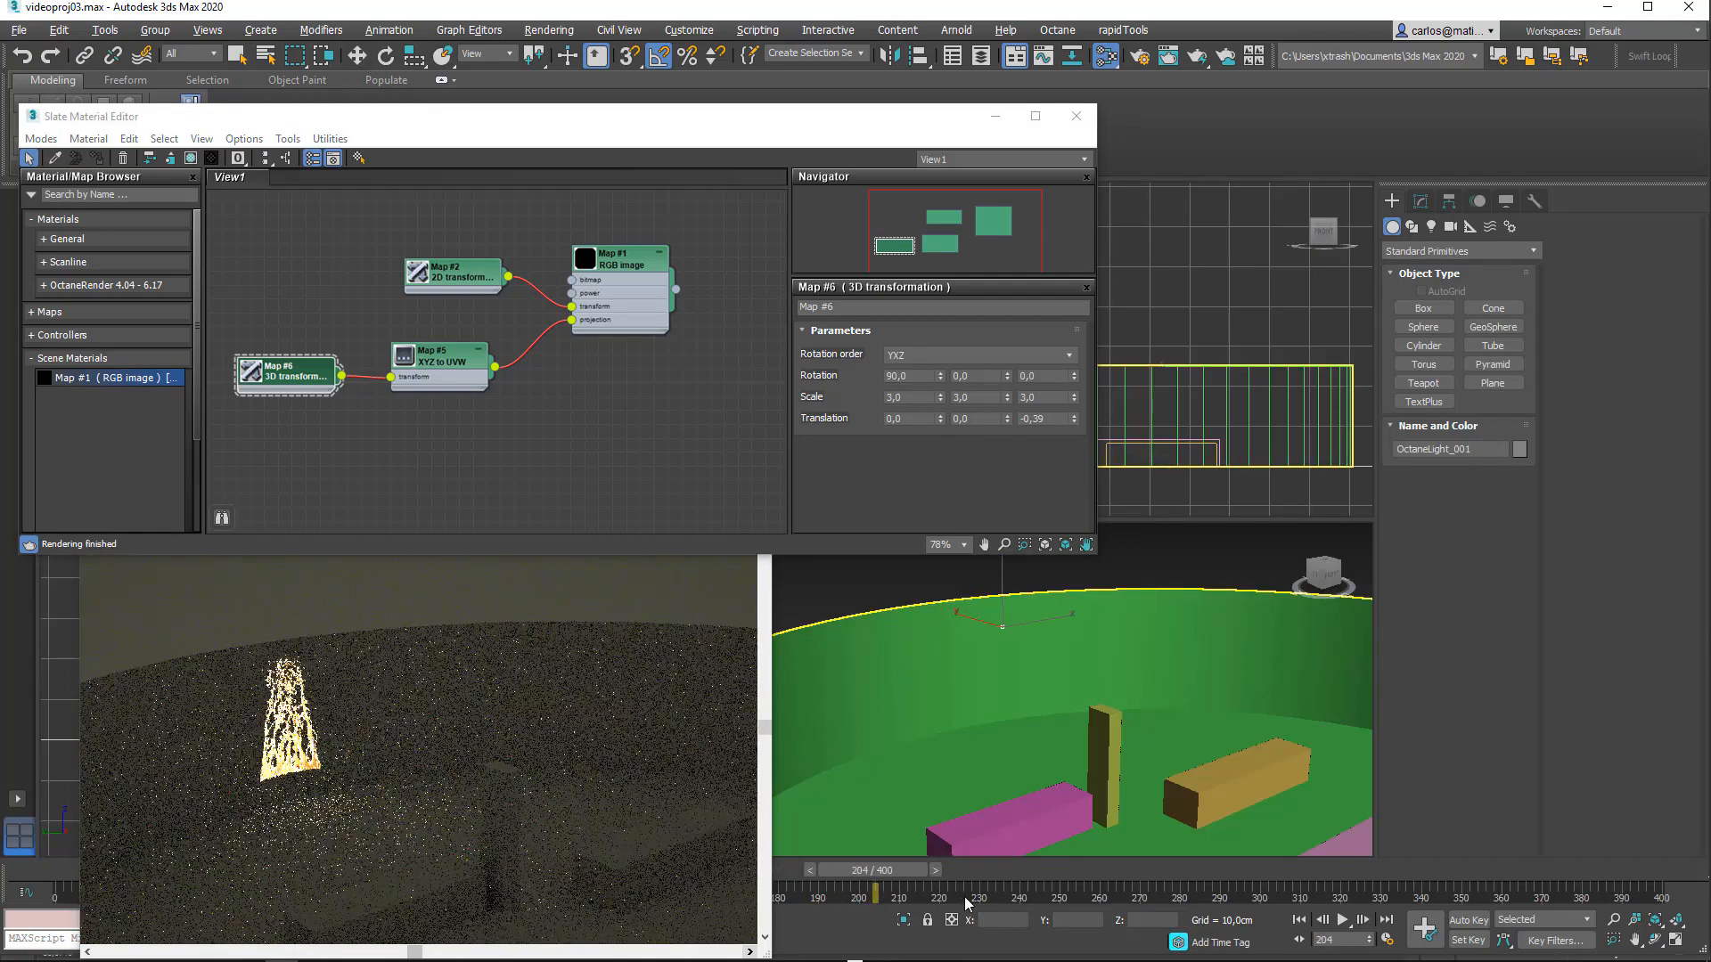
{"action": "key", "text": "w"}
Step: Set the 3D transformation's scale to 3,4 on all three axes and go to frame 164
{"action": "left_click", "coordinate": [905, 398]}
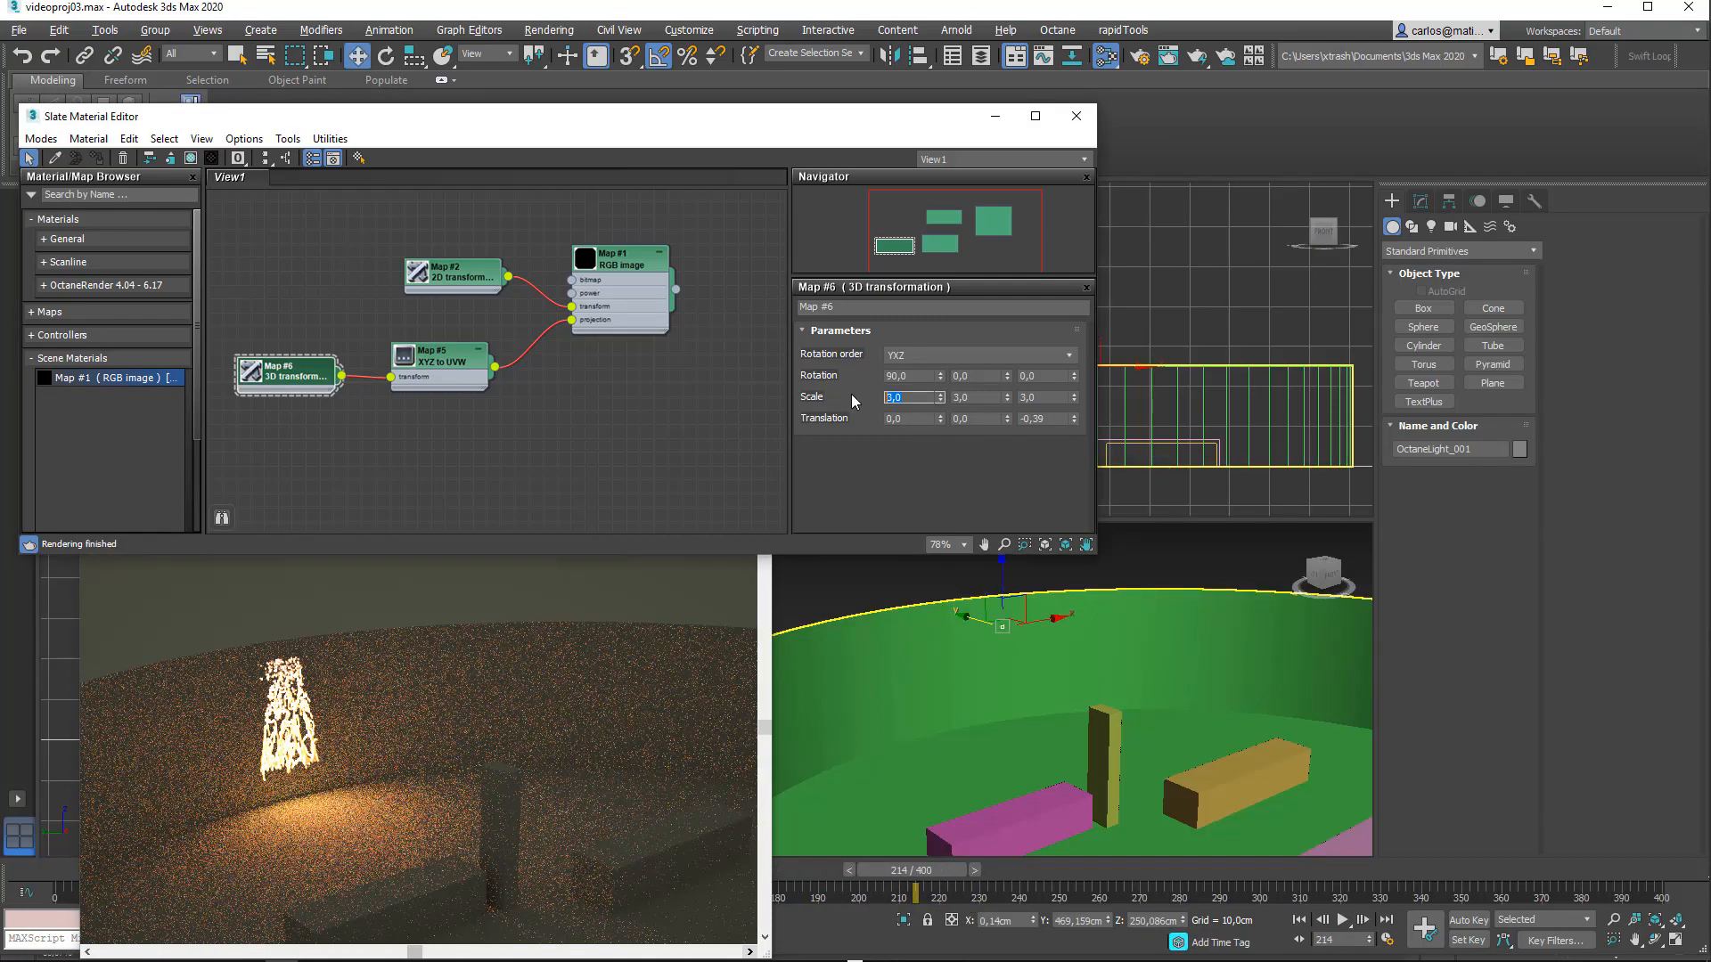
{"action": "type", "text": "3,4"}
{"action": "key", "text": "Tab"}
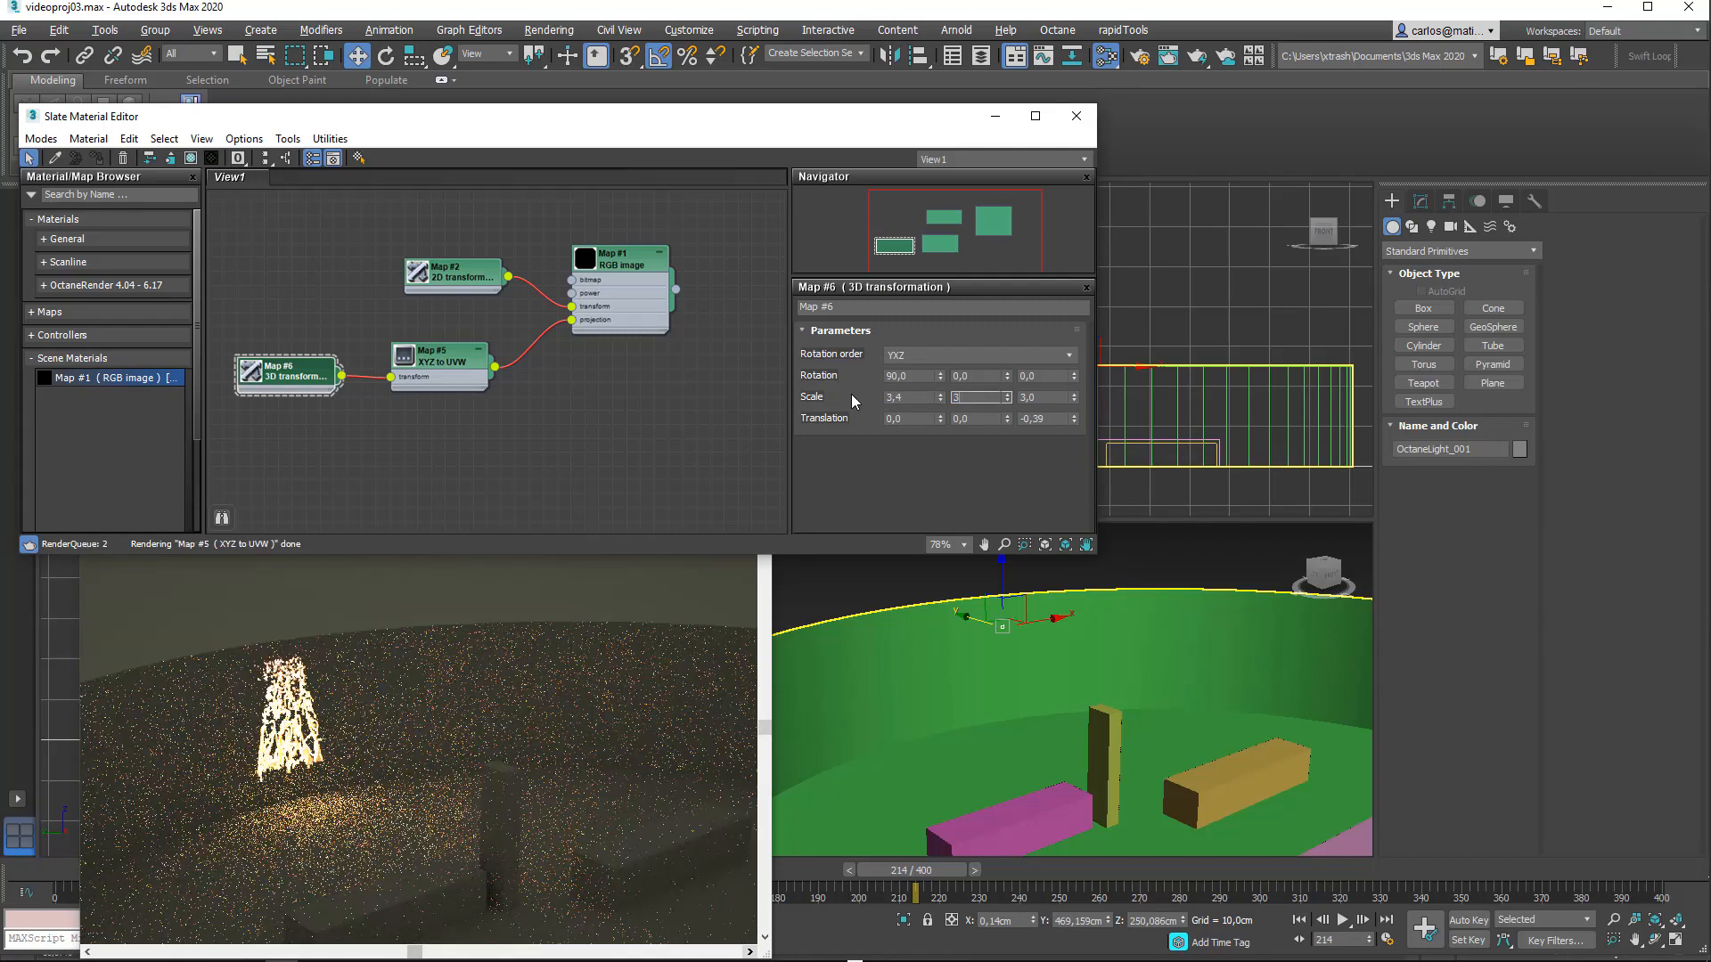
{"action": "type", "text": "3,4"}
{"action": "key", "text": "Tab"}
{"action": "type", "text": "3,4"}
{"action": "key", "text": "Tab"}
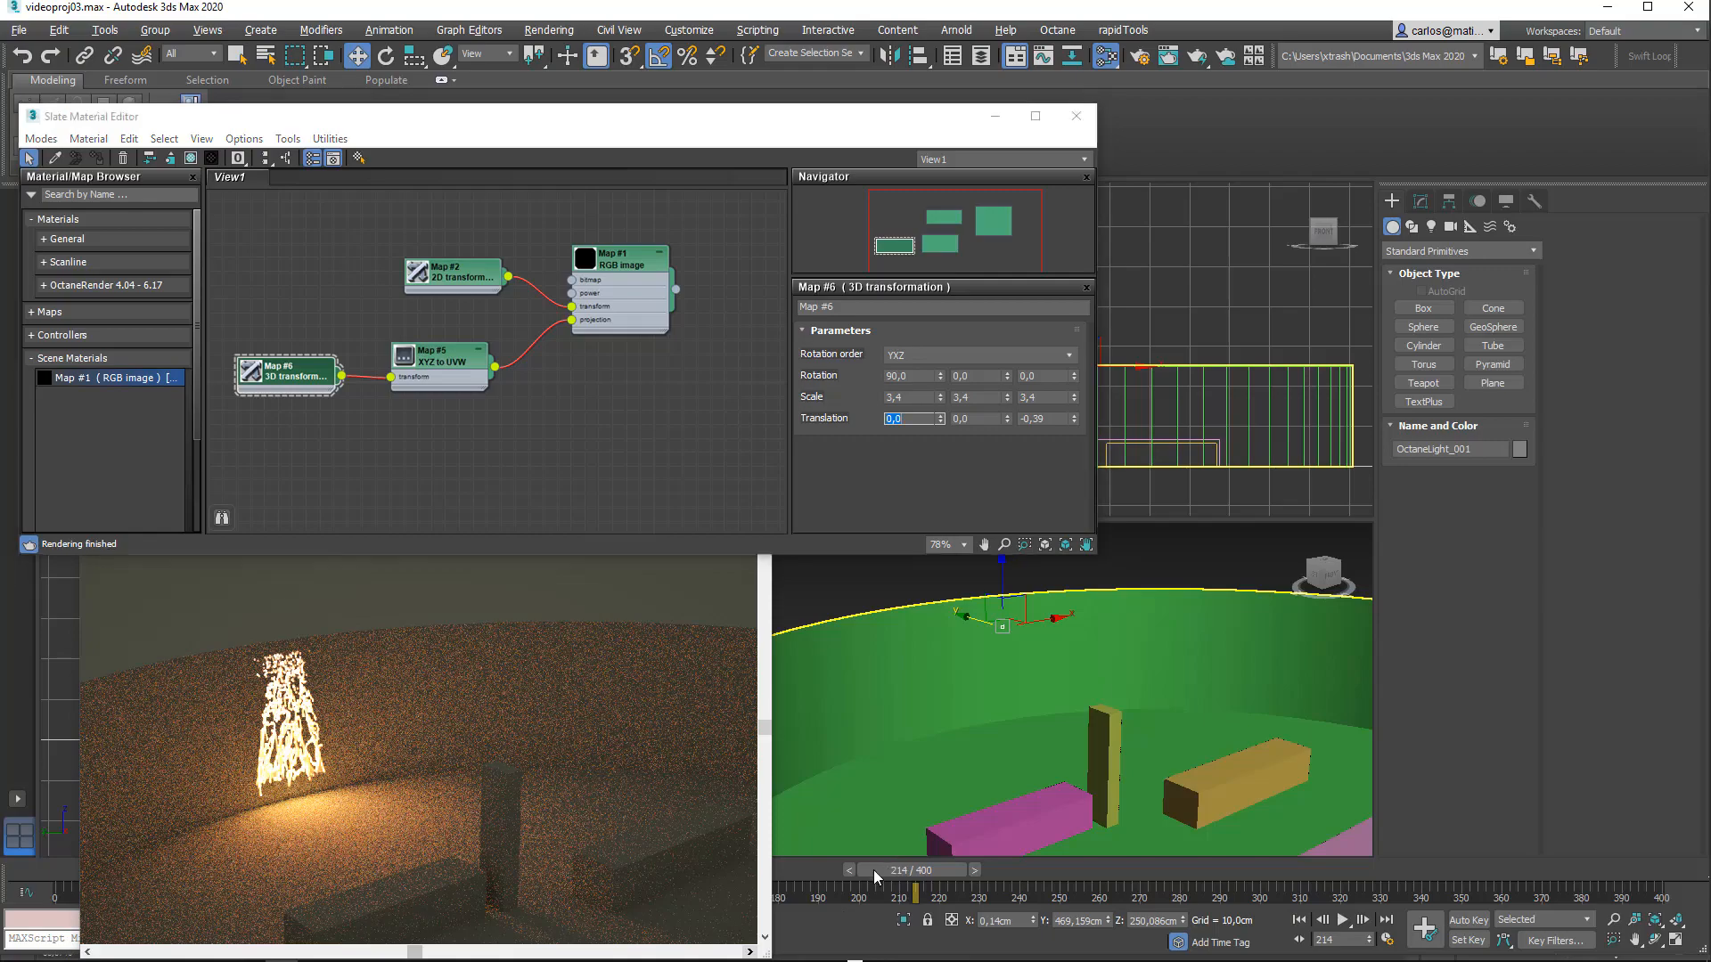
{"action": "left_click_drag", "start_coordinate": [873, 870], "coordinate": [705, 875]}
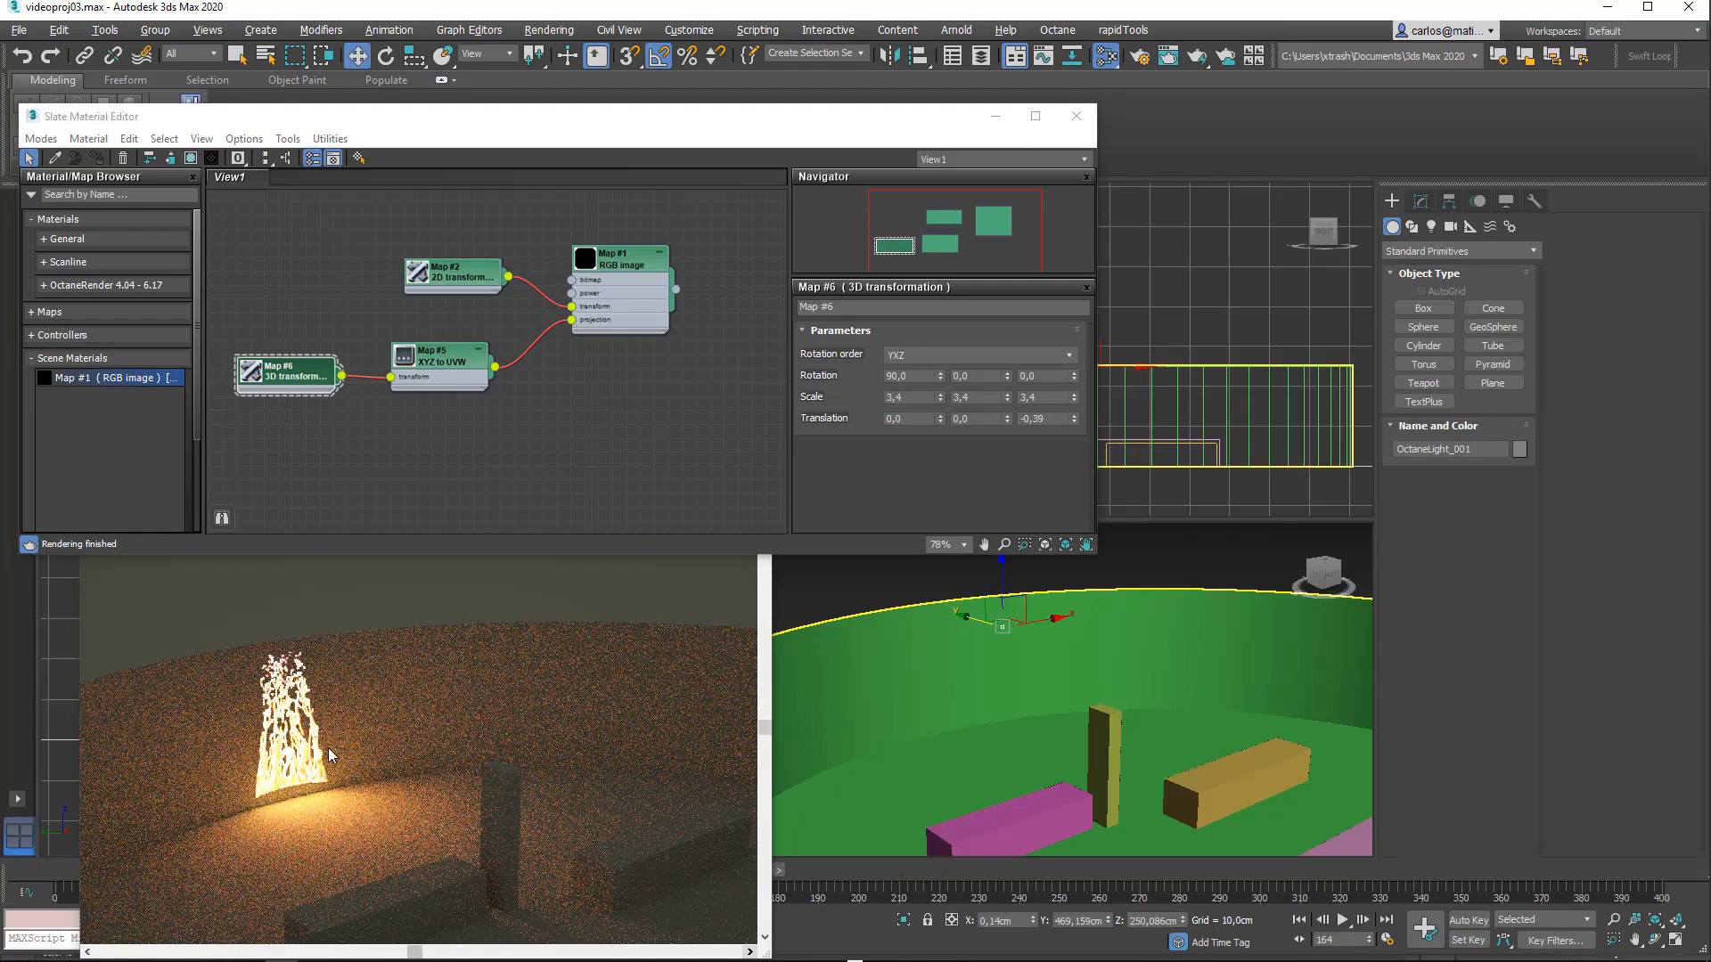
Step: Set the 3D transformation's third translation value to -0,37 and close the Slate Material Editor
{"action": "left_click_drag", "start_coordinate": [1071, 419], "coordinate": [1075, 412]}
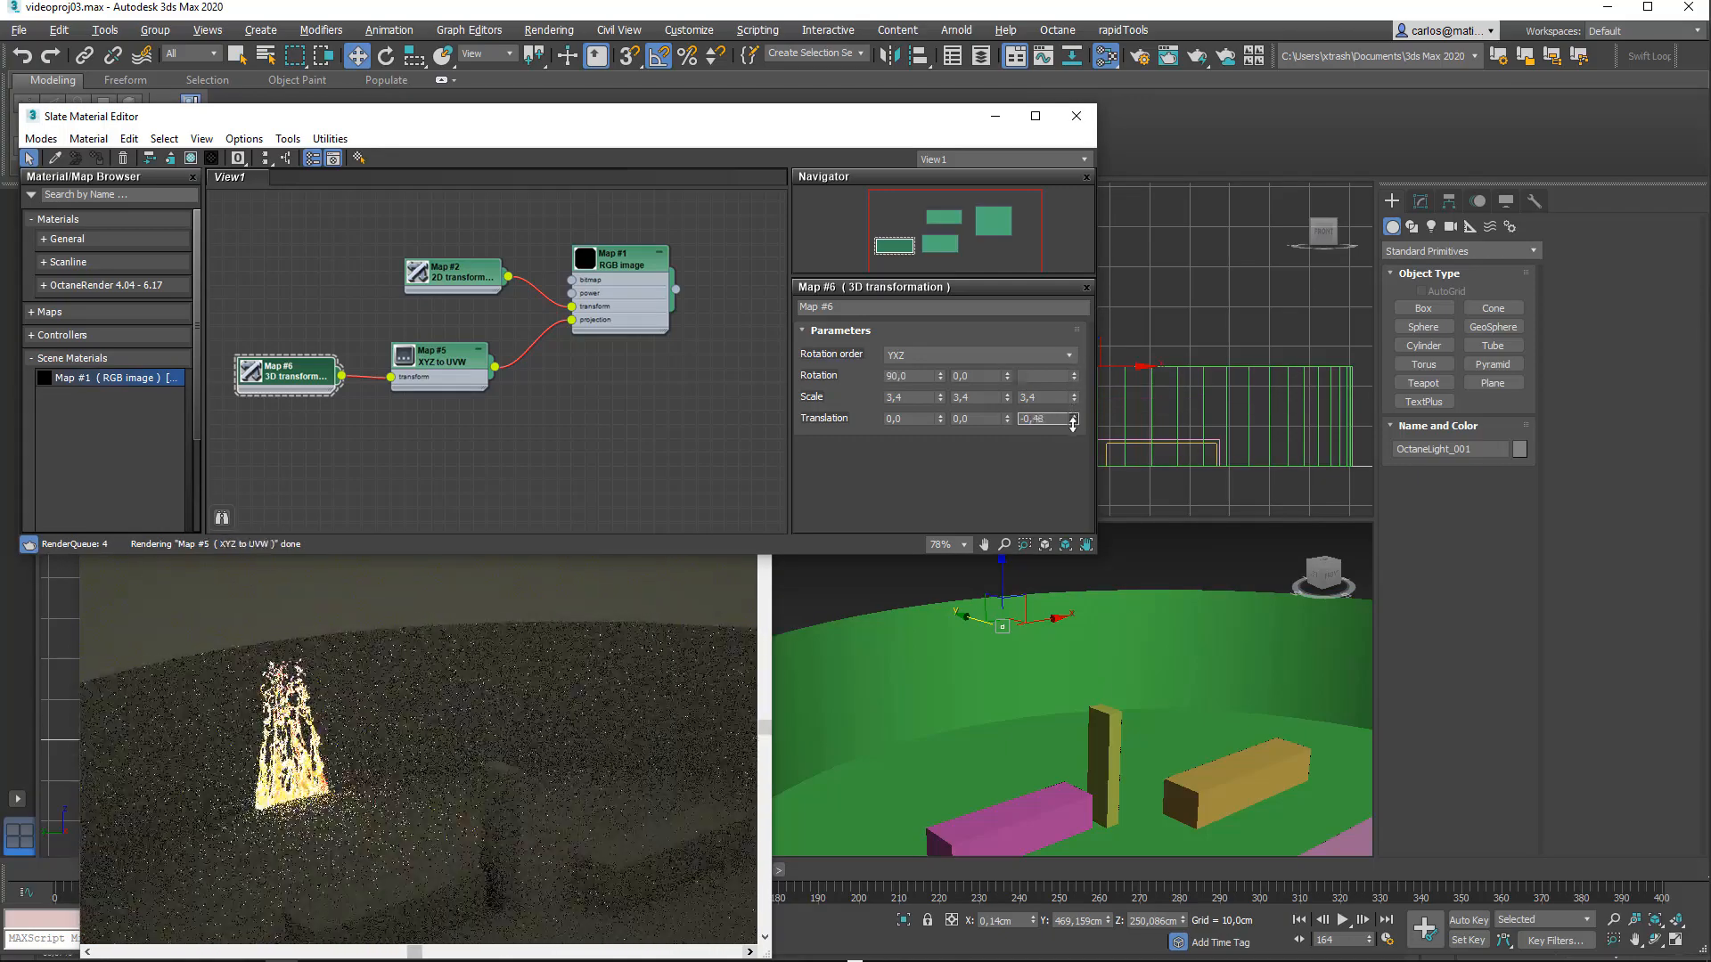
{"action": "mouse_move", "coordinate": [1073, 417]}
{"action": "left_mouse_down"}
{"action": "mouse_move", "coordinate": [1076, 467]}
{"action": "mouse_move", "coordinate": [1072, 395]}
{"action": "mouse_move", "coordinate": [1072, 418]}
{"action": "left_mouse_up"}
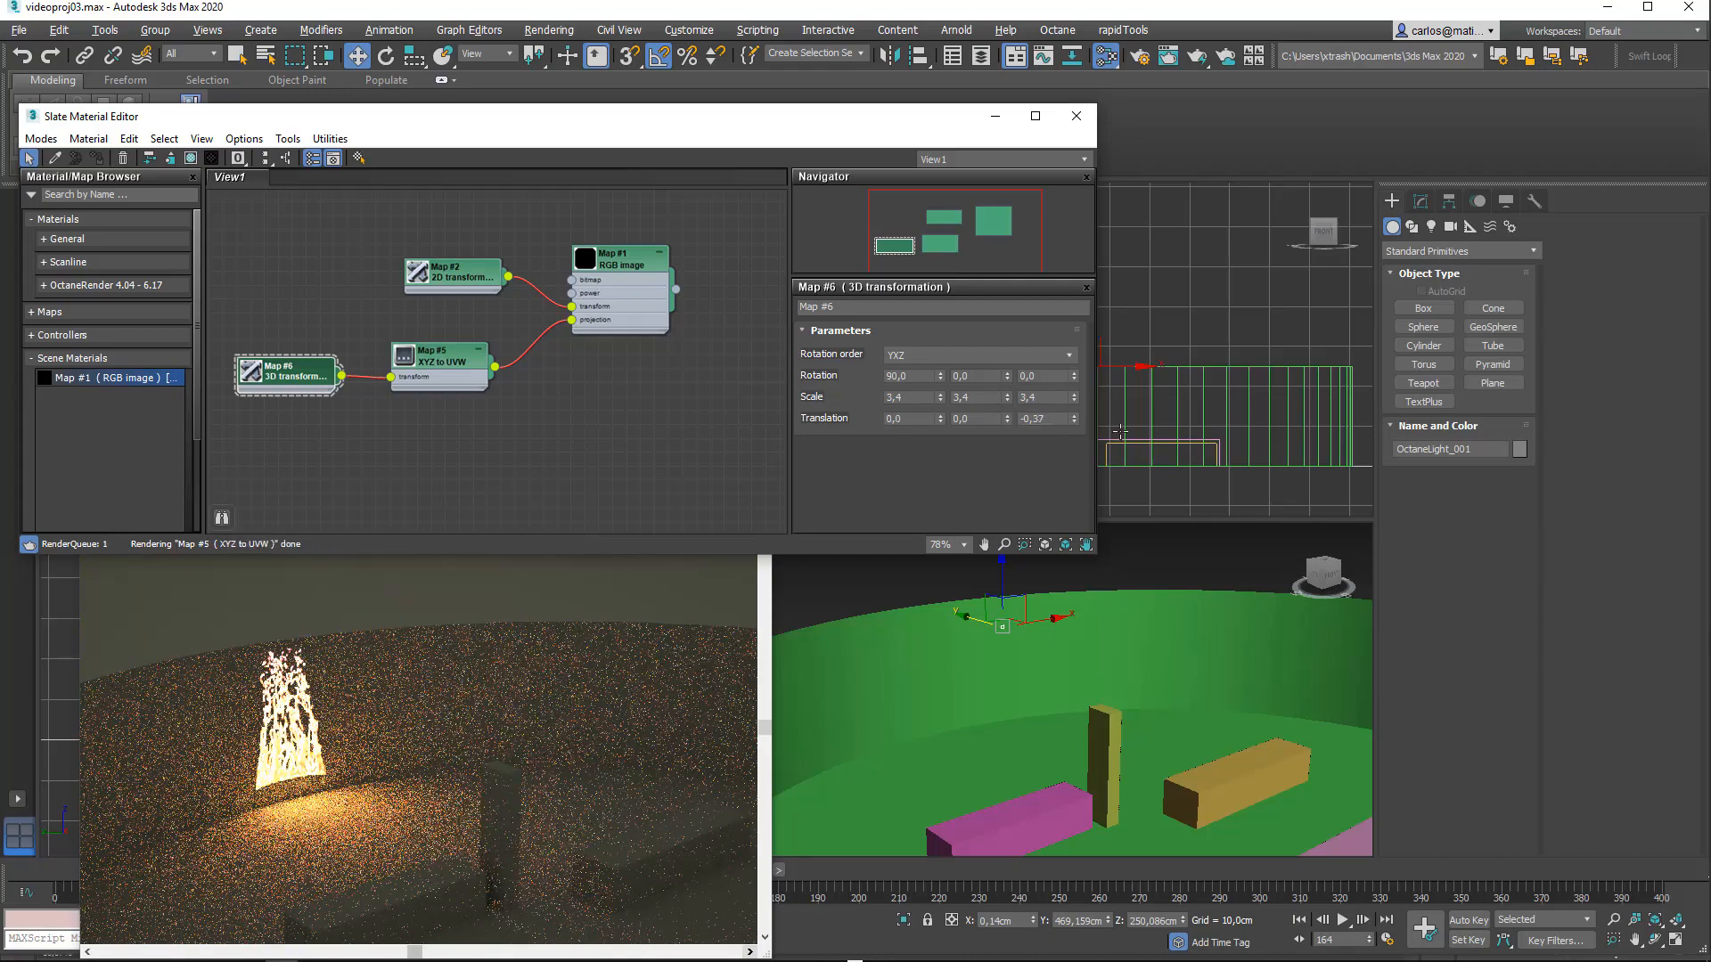
{"action": "left_click", "coordinate": [1078, 119]}
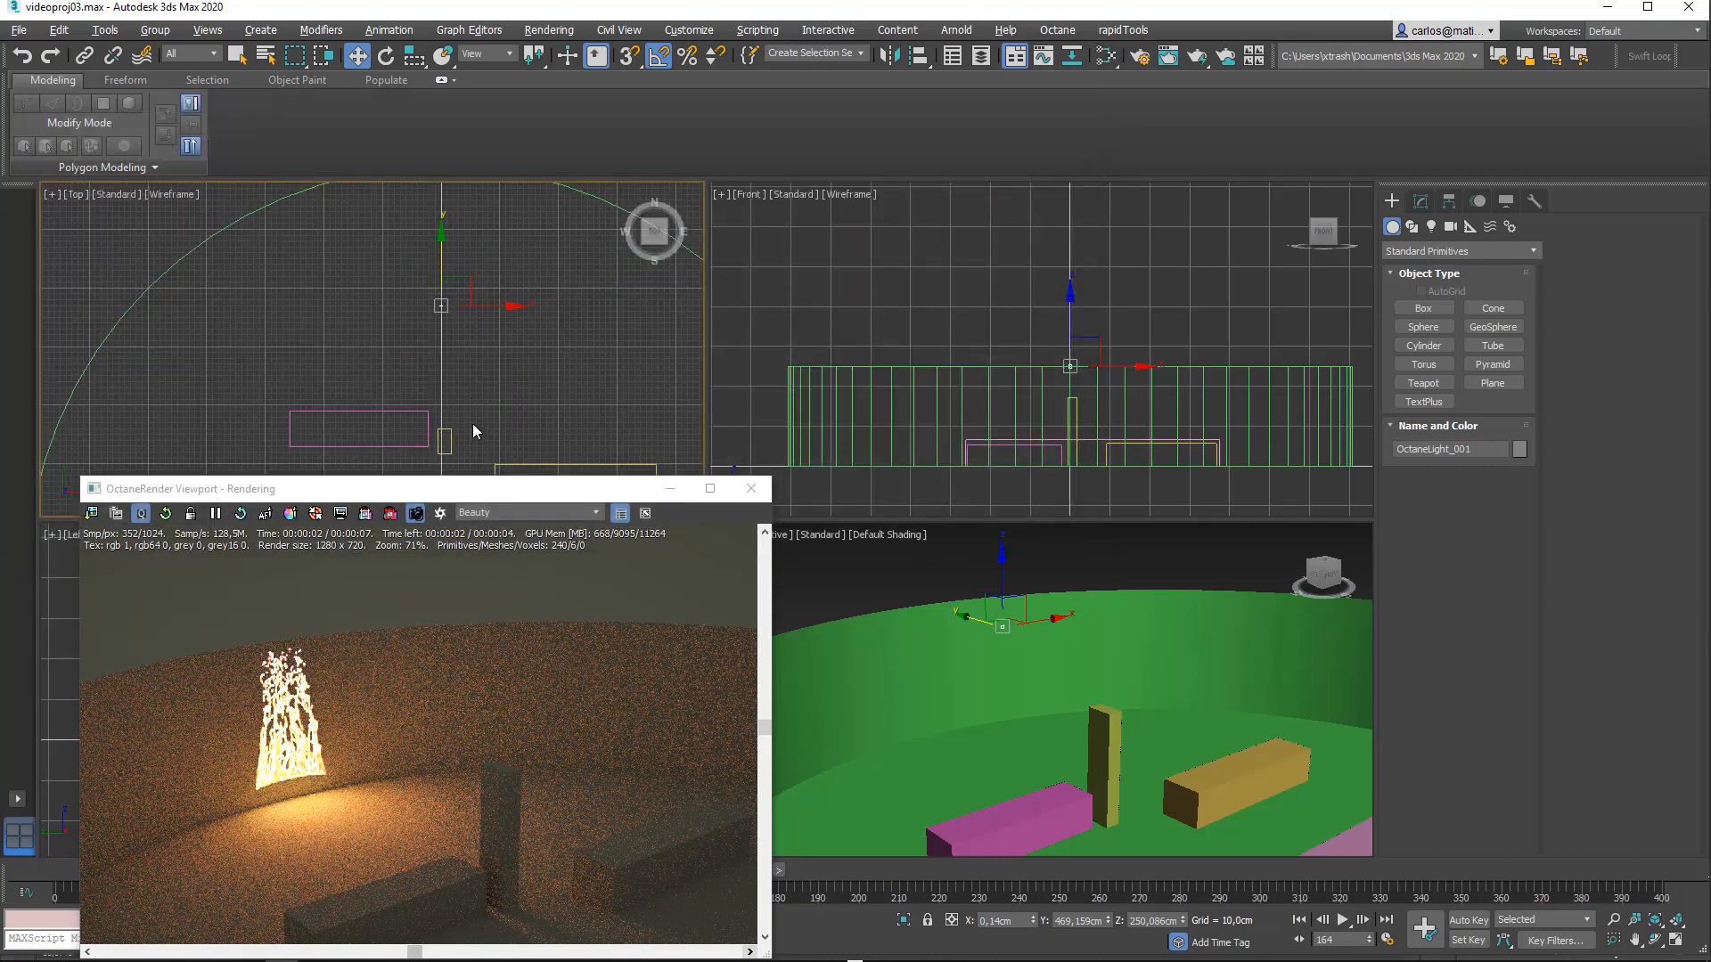
Step: Rotate the light about its vertical axis in the top view to a Z rotation of -20°
{"action": "scroll", "coordinate": [438, 308], "scroll_direction": "up", "scroll_amount": 4}
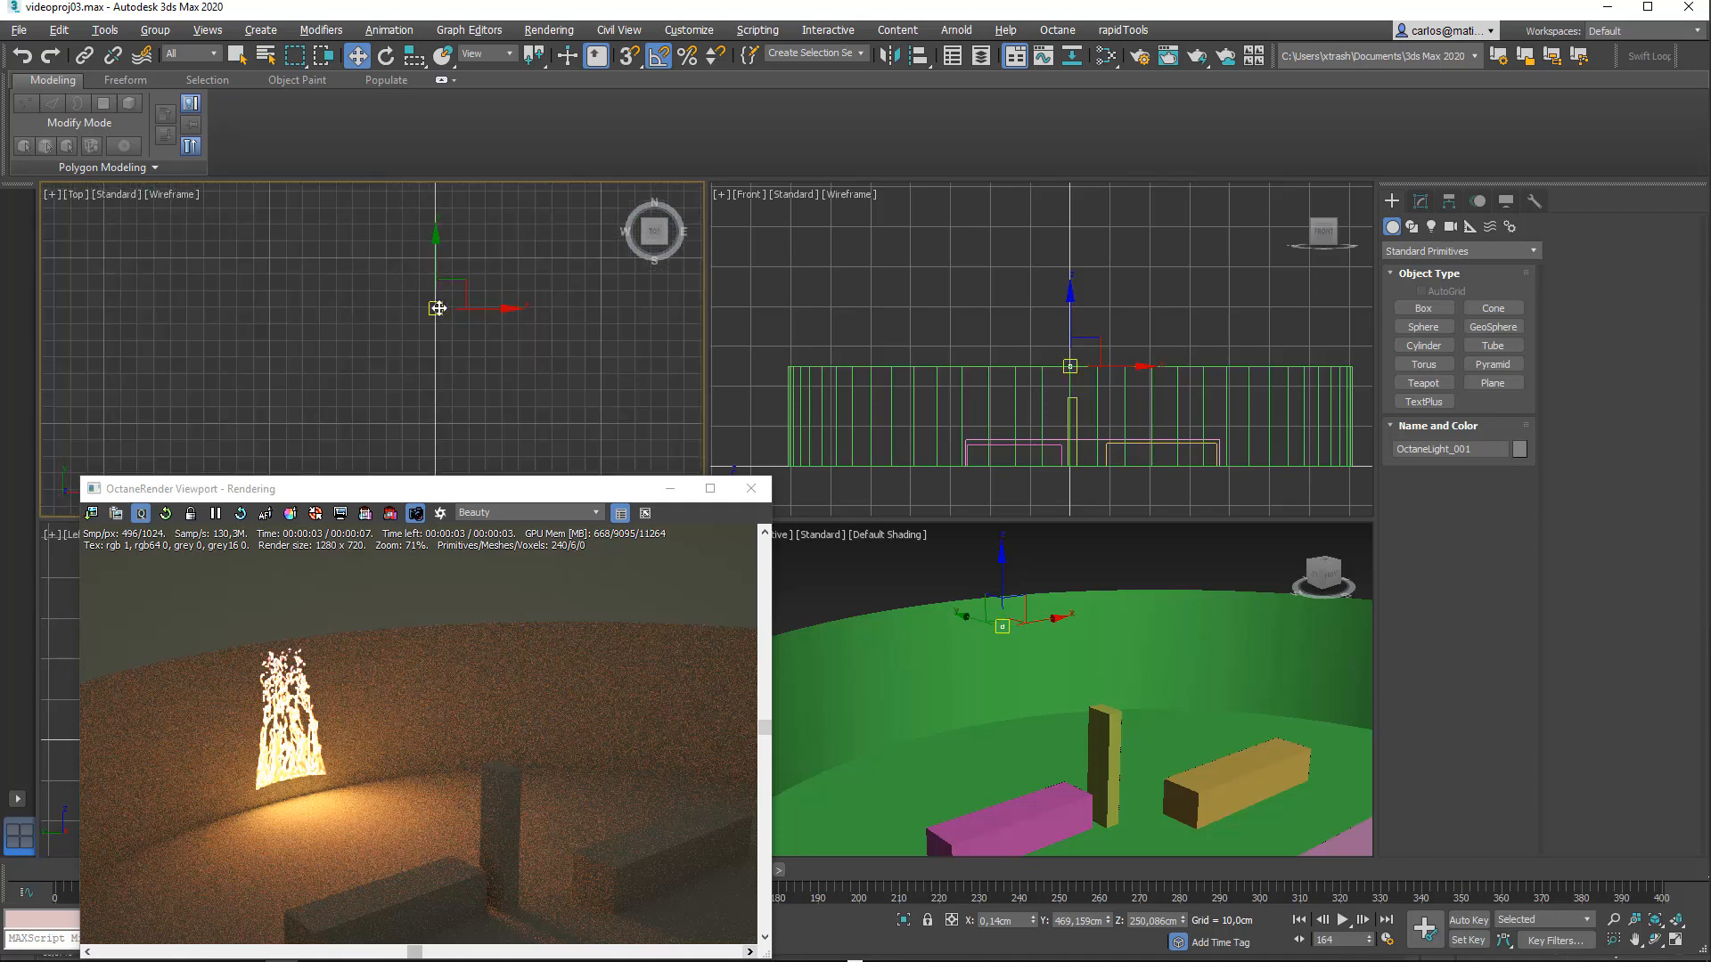
{"action": "middle_click_drag", "start_coordinate": [443, 304], "coordinate": [458, 318]}
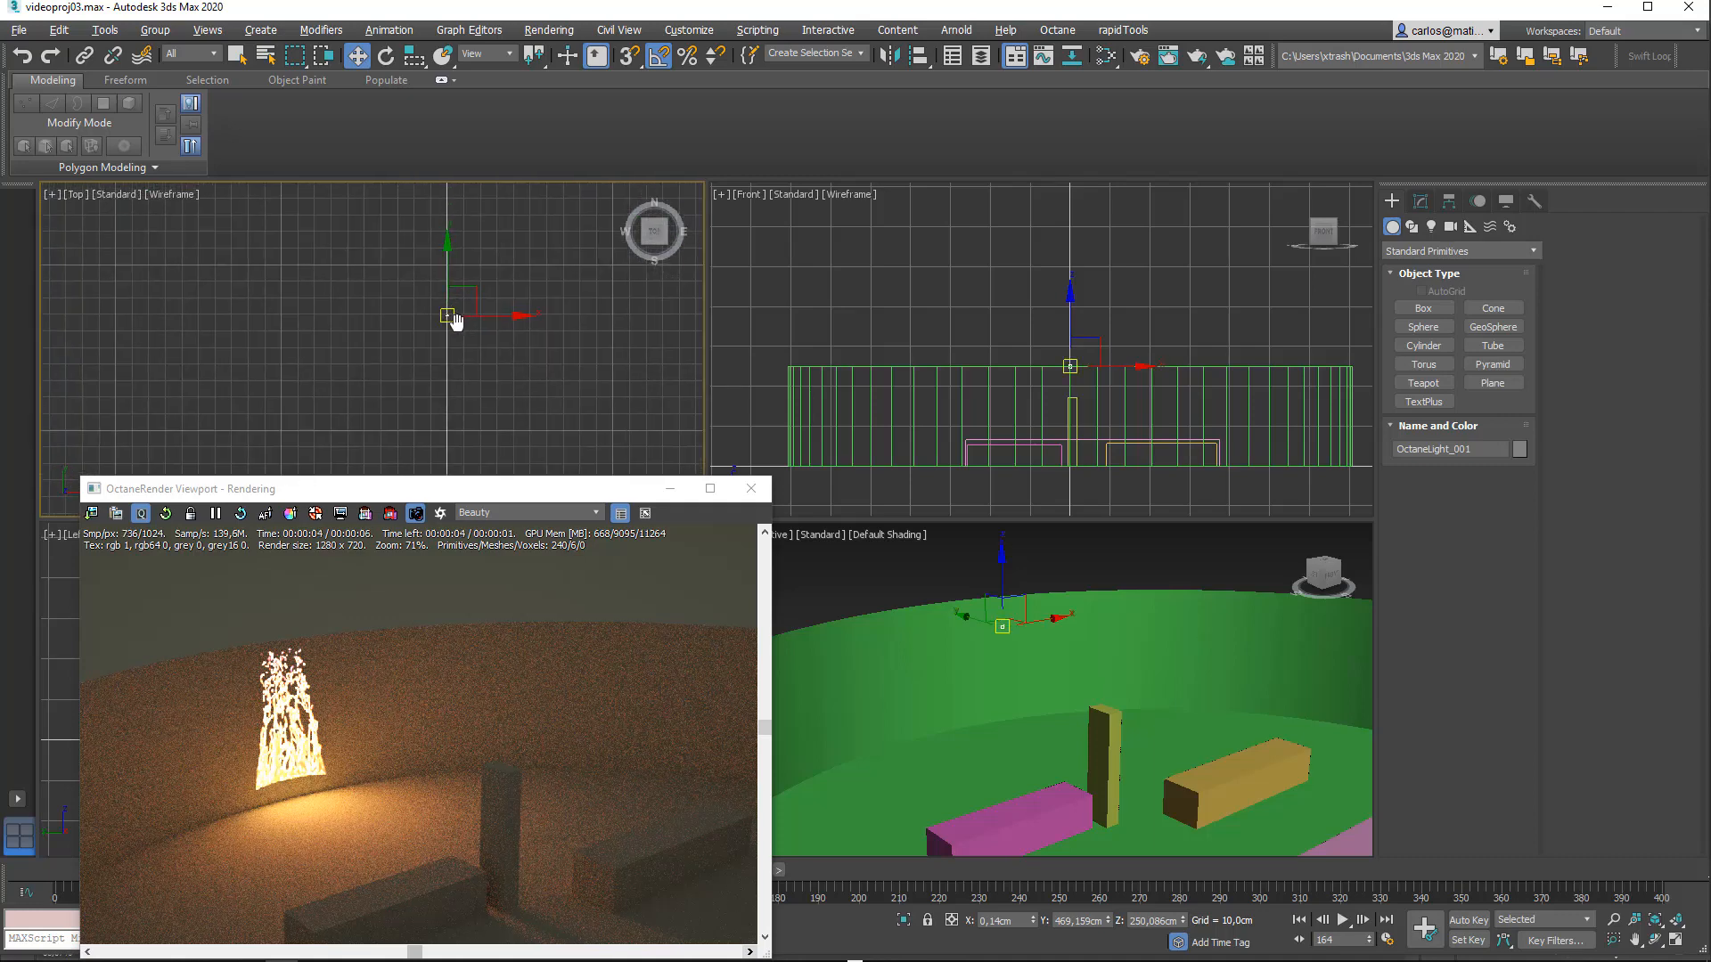
{"action": "key", "text": "r"}
{"action": "key", "text": "e"}
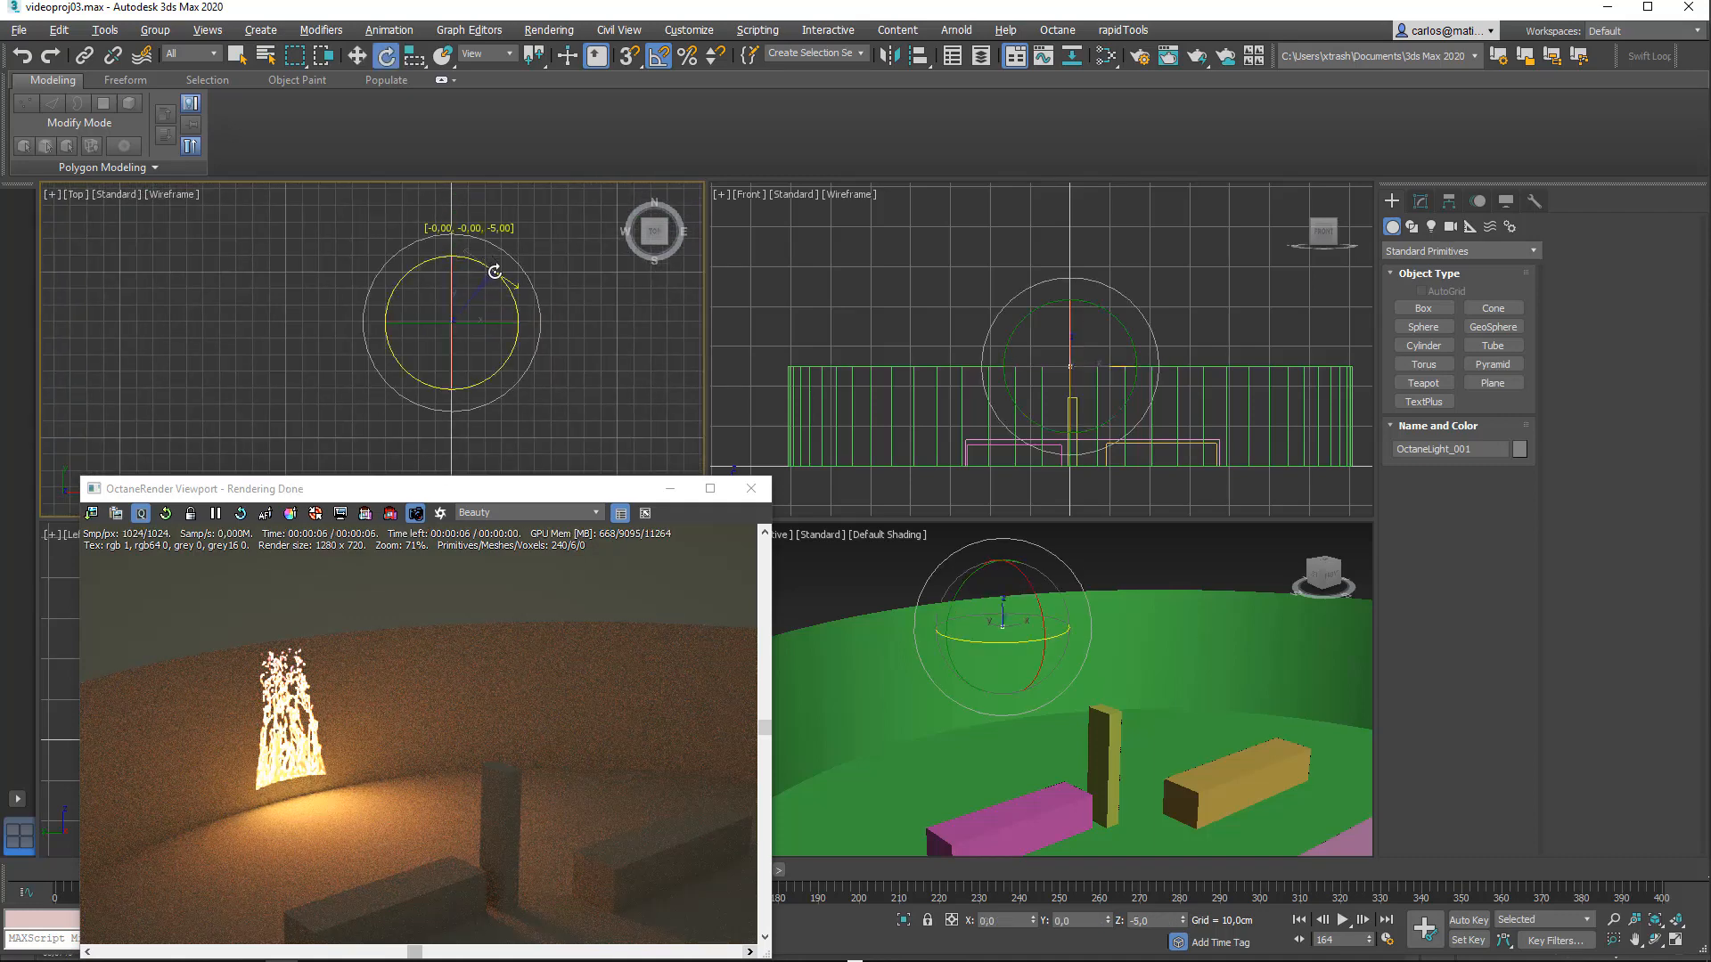
{"action": "left_click_drag", "start_coordinate": [494, 271], "coordinate": [538, 260]}
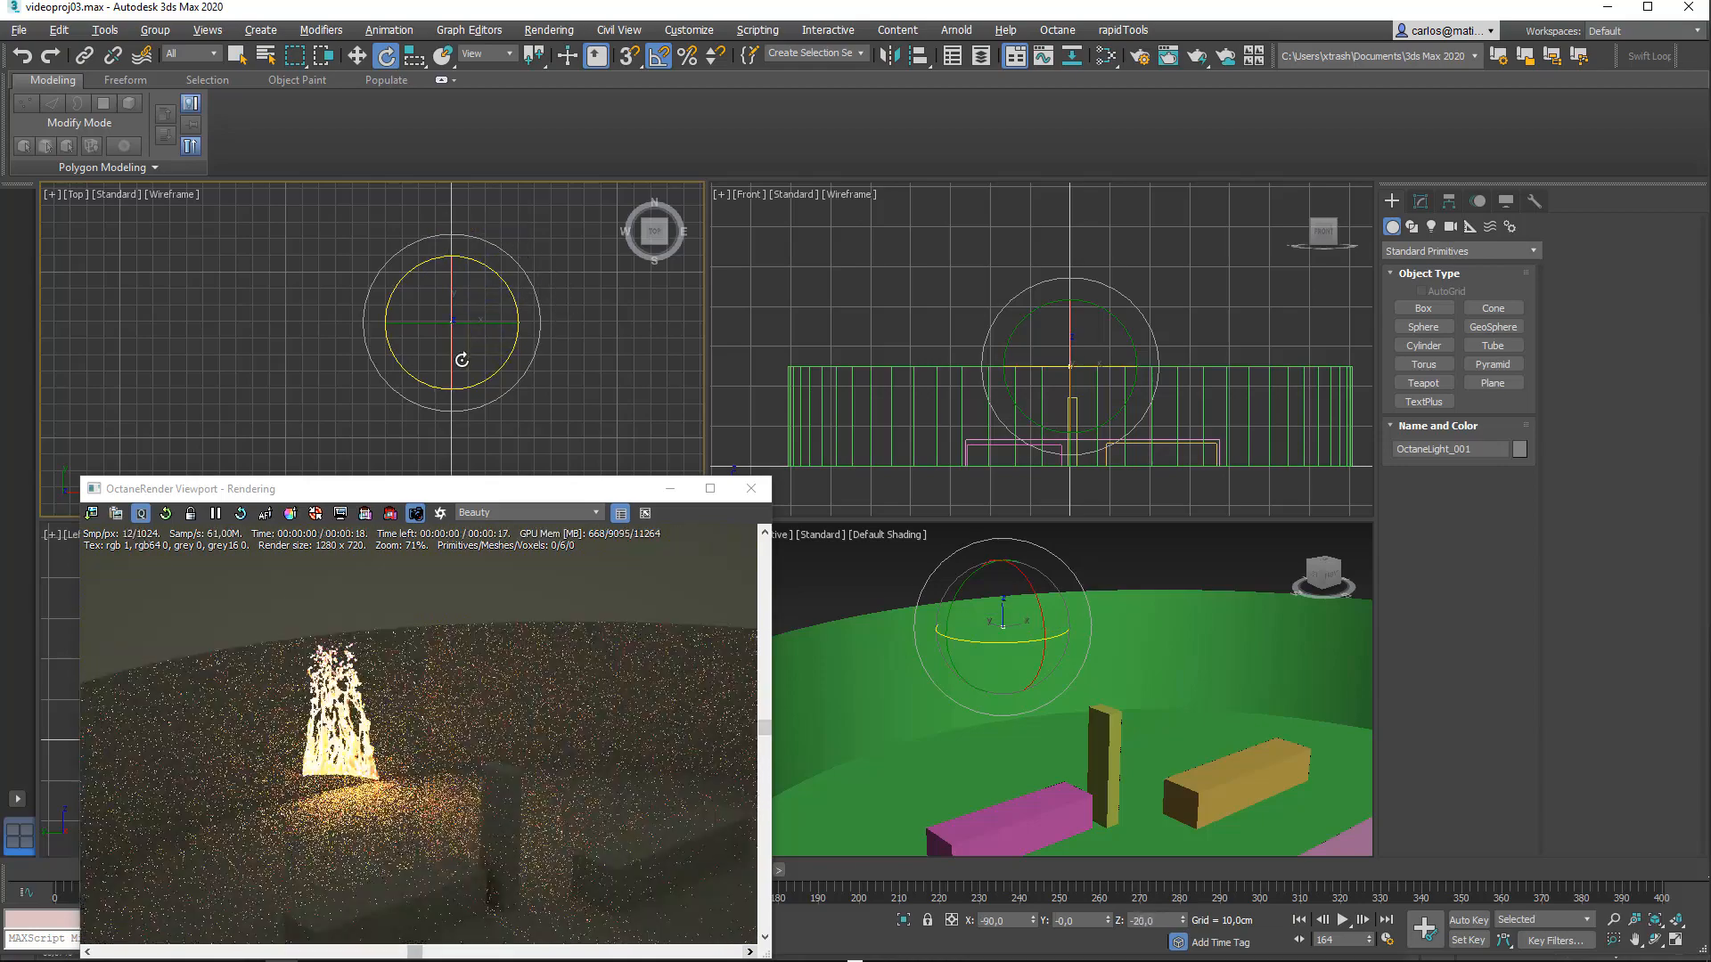
Step: Rotate the light a further -10° about its vertical axis in the top view
{"action": "middle_click_drag", "start_coordinate": [465, 389], "coordinate": [409, 229]}
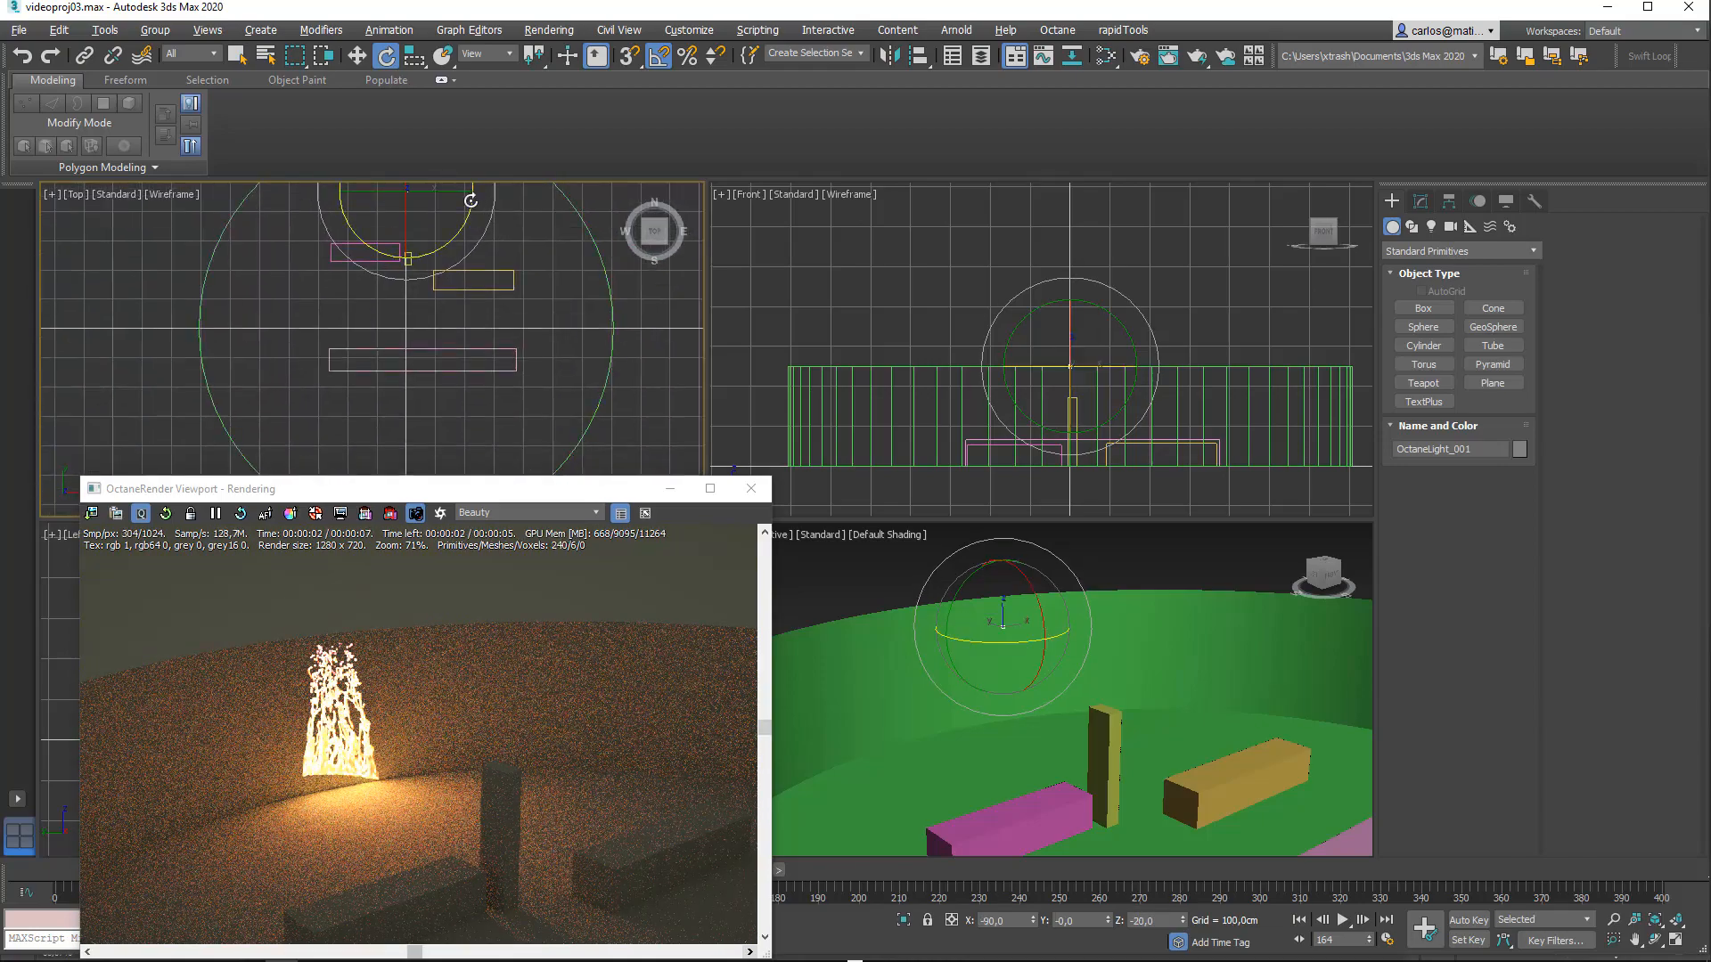
{"action": "middle_click_drag", "start_coordinate": [464, 335], "coordinate": [463, 388]}
{"action": "scroll", "coordinate": [464, 385], "scroll_direction": "down", "scroll_amount": 3}
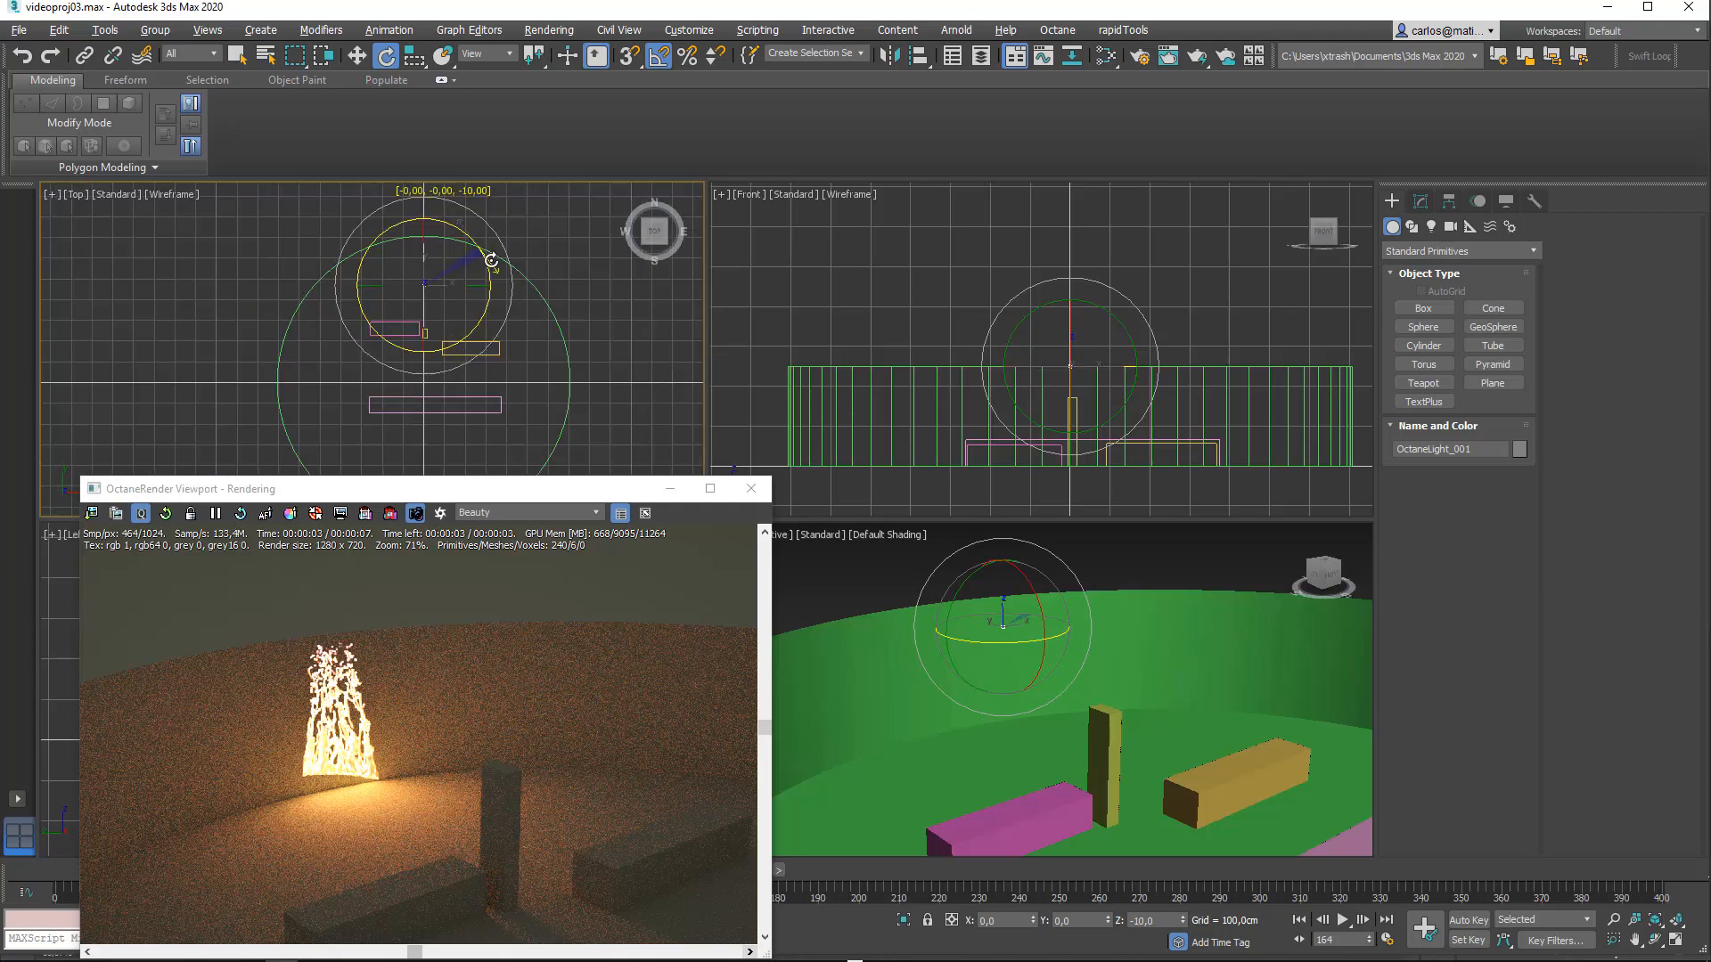
{"action": "left_click_drag", "start_coordinate": [491, 261], "coordinate": [426, 244]}
Step: Move the light about -35 cm along Y in the top view and raise it to Z 256,96 cm in the front view
{"action": "key", "text": "w"}
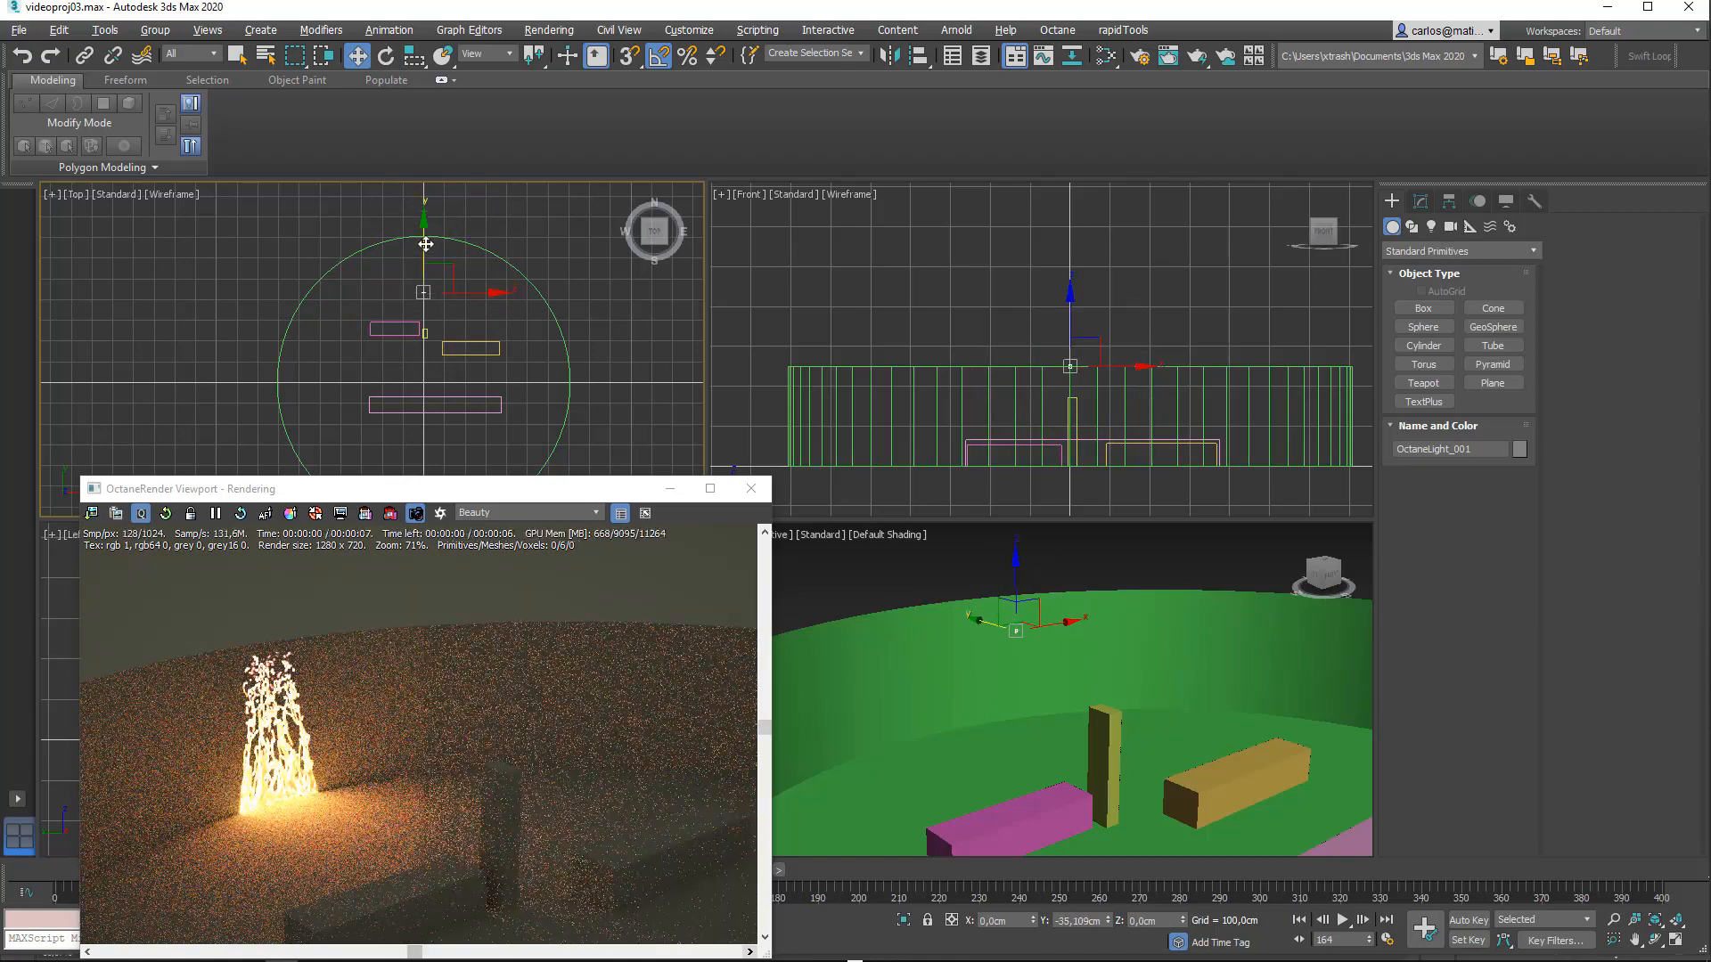
{"action": "left_click", "coordinate": [1072, 316]}
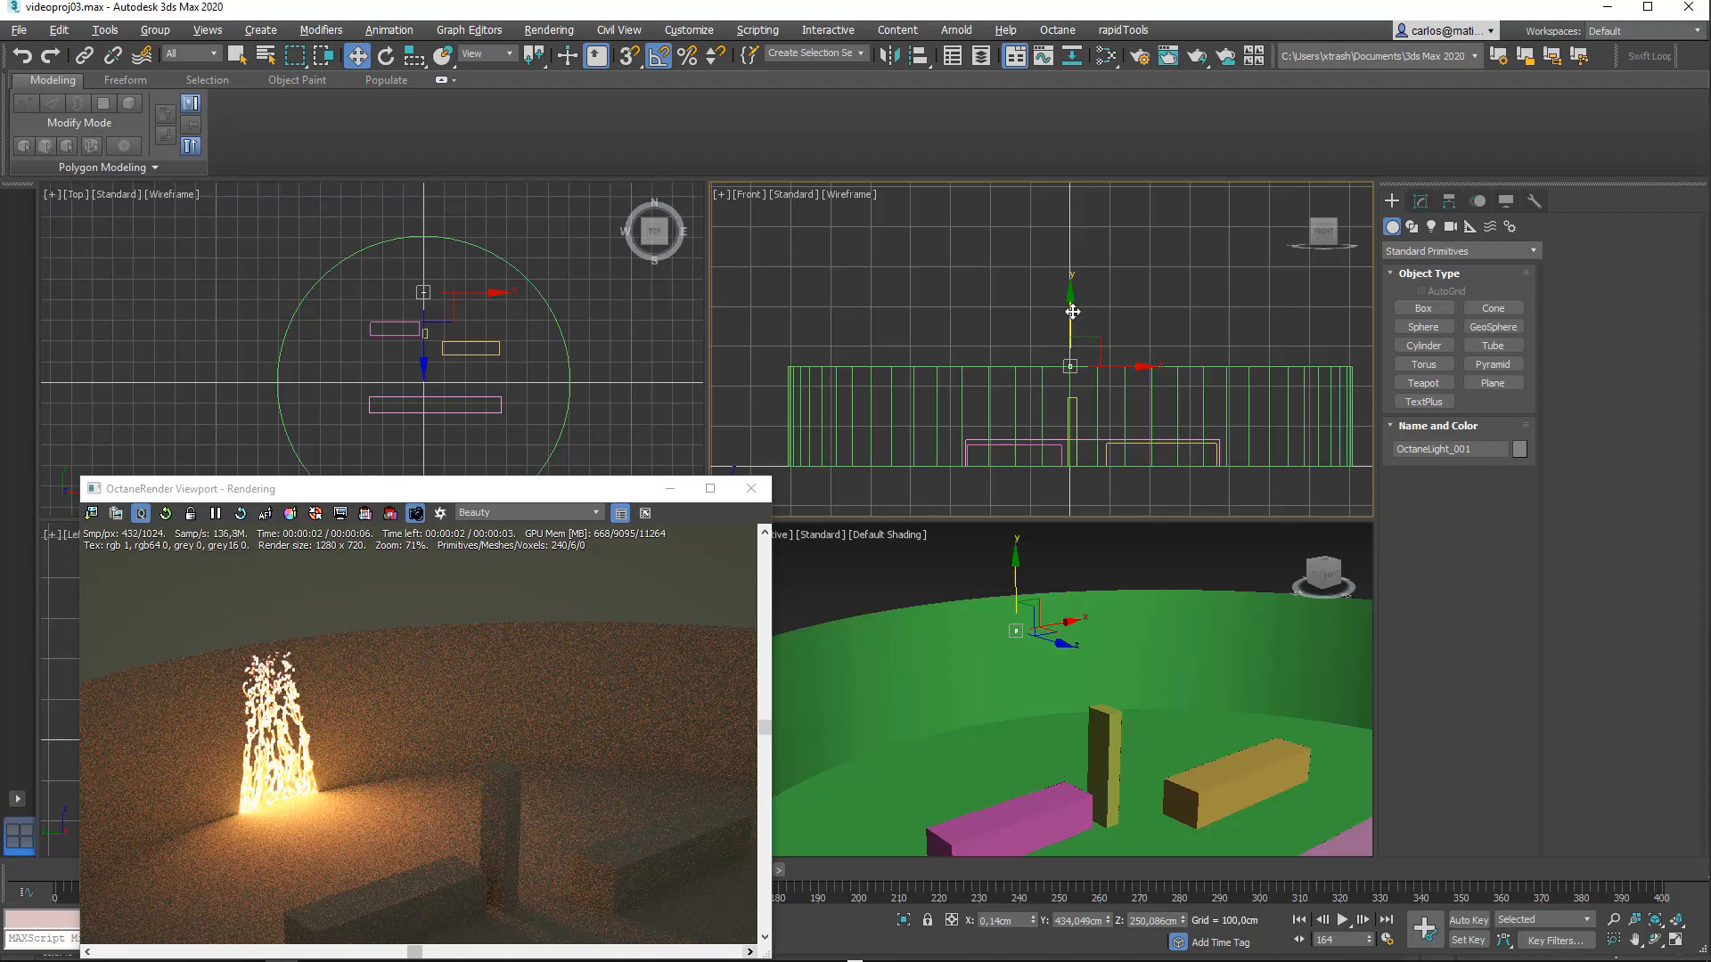
{"action": "left_click_drag", "start_coordinate": [1072, 311], "coordinate": [1072, 312]}
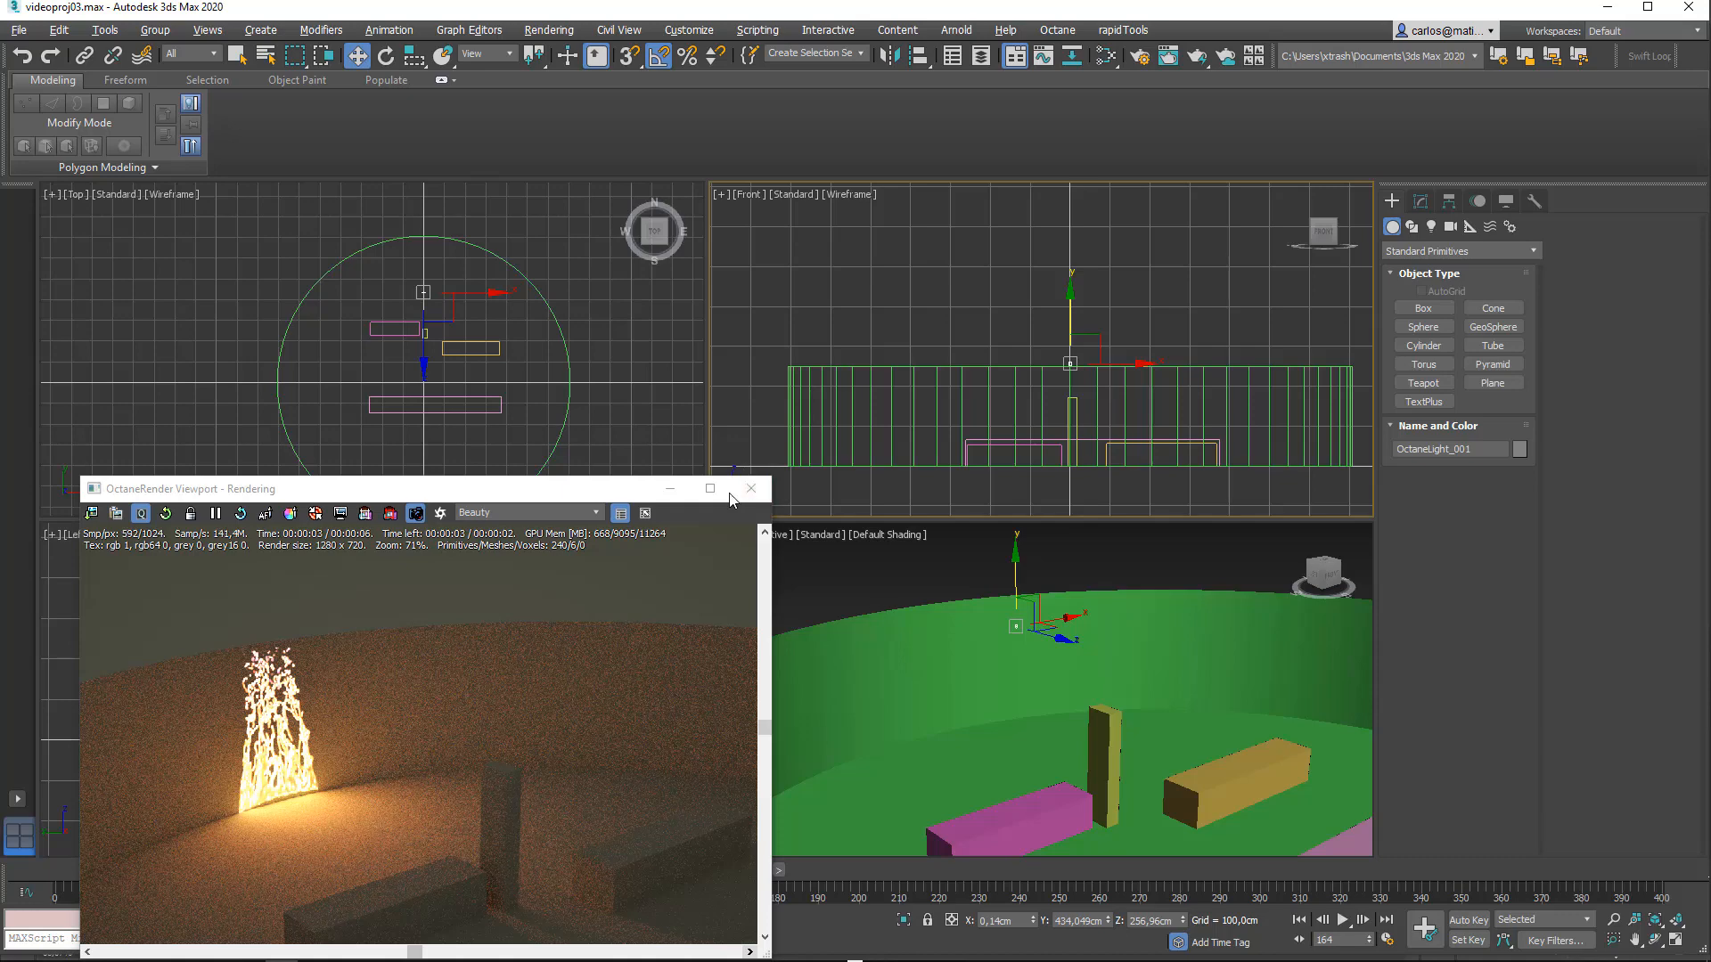
Step: Open the Slate Material Editor, display the light's parameters and the RGB image map's settings, and go to frame 104
{"action": "left_click_drag", "start_coordinate": [628, 491], "coordinate": [655, 420]}
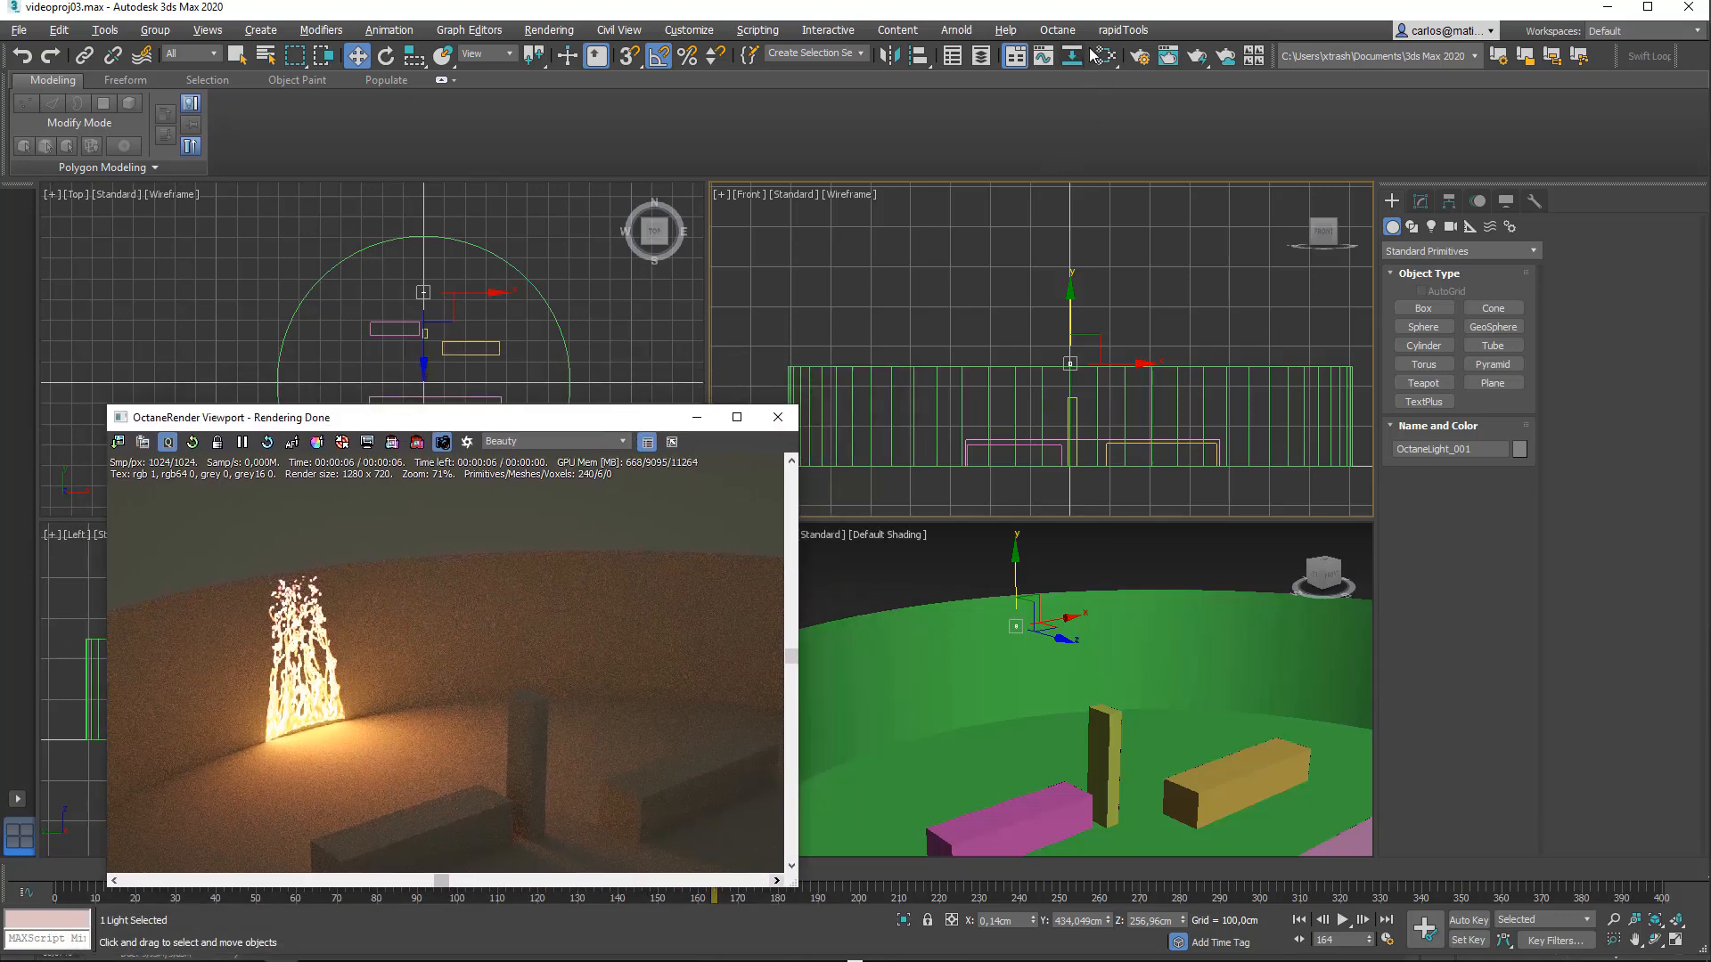
{"action": "left_click", "coordinate": [1103, 55]}
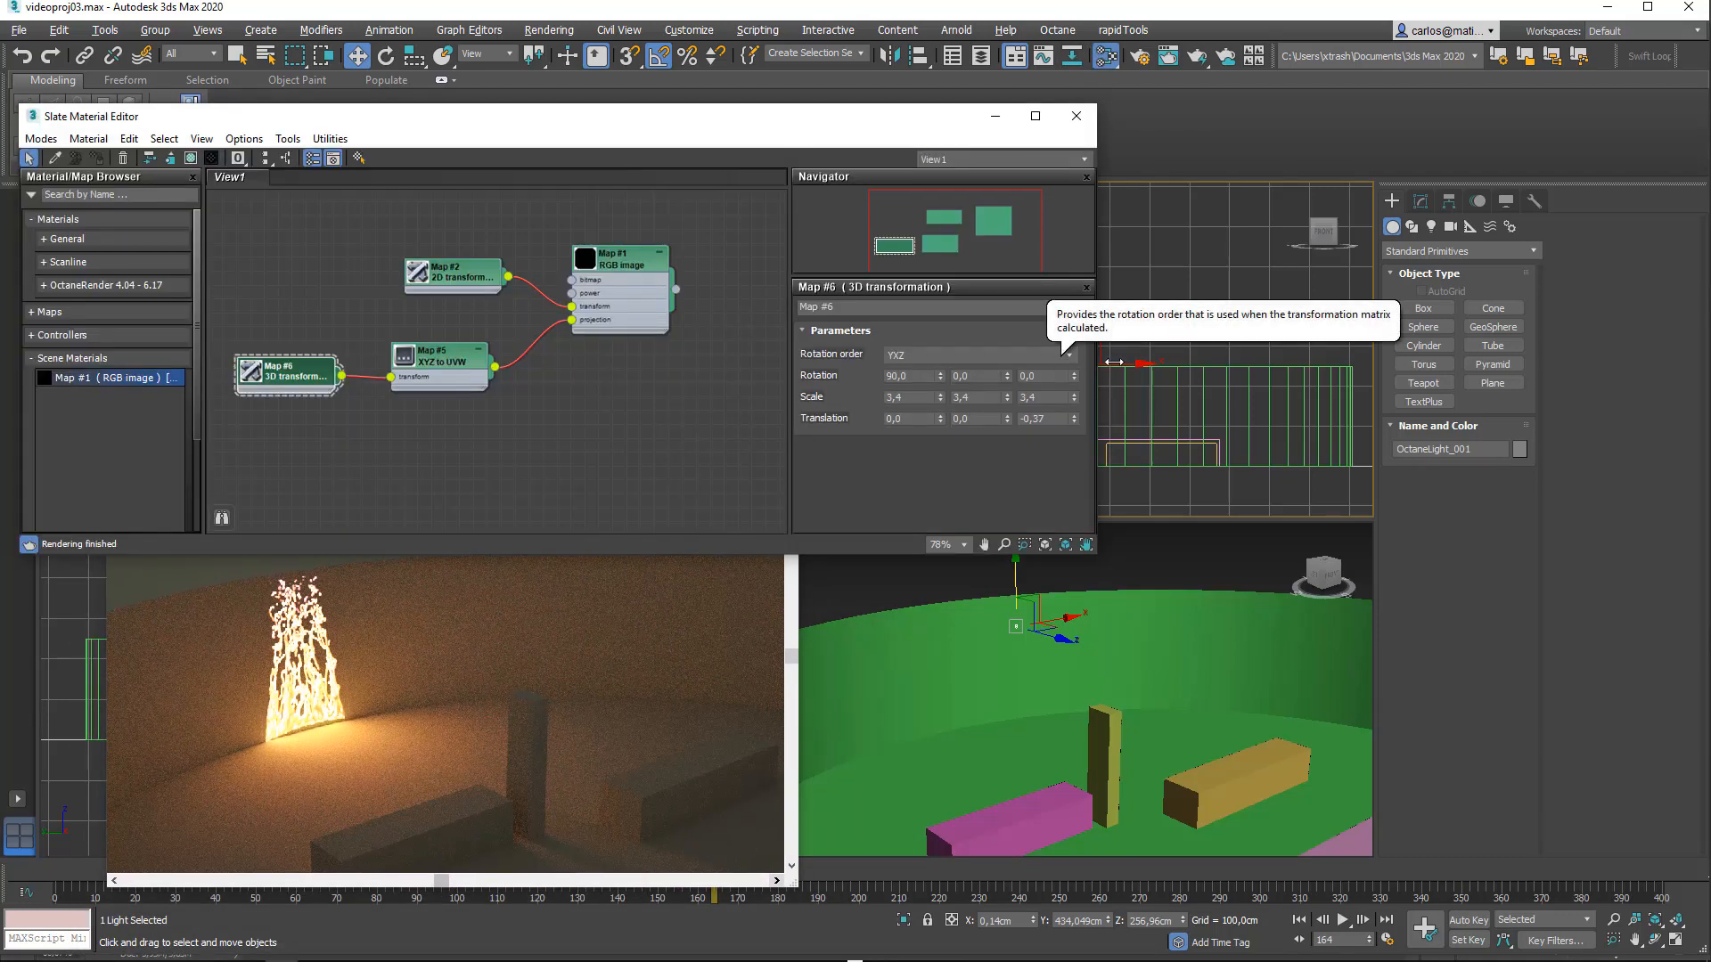
{"action": "left_click", "coordinate": [1422, 201]}
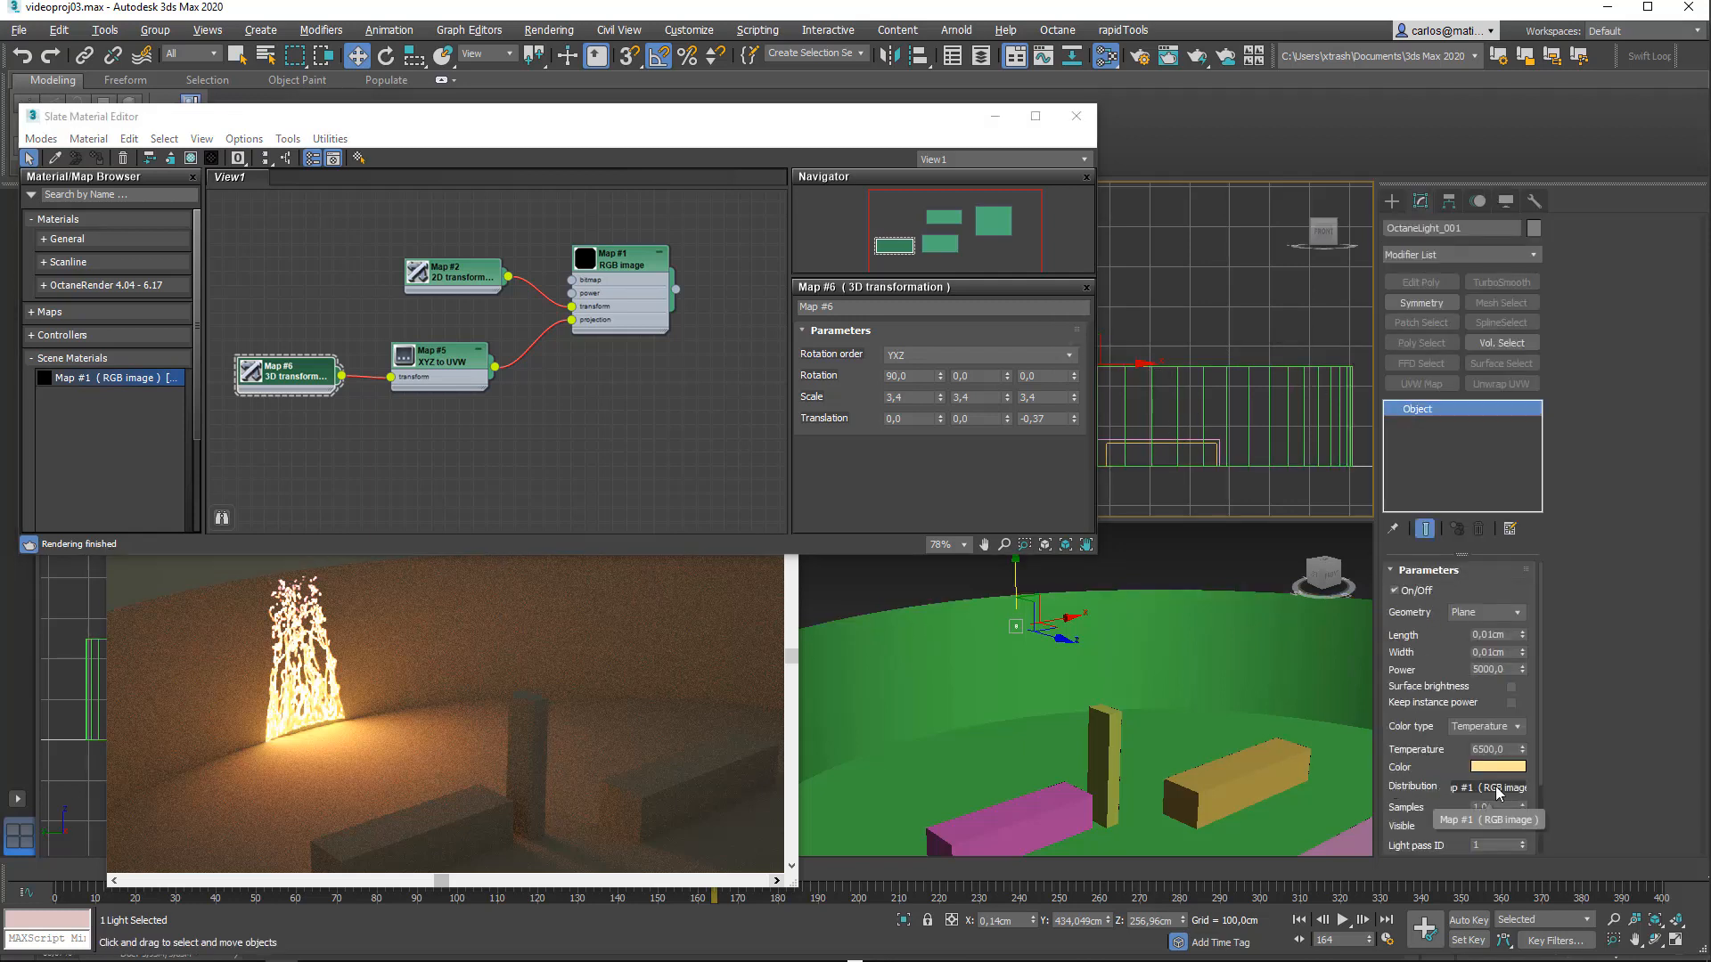
{"action": "left_click", "coordinate": [628, 260]}
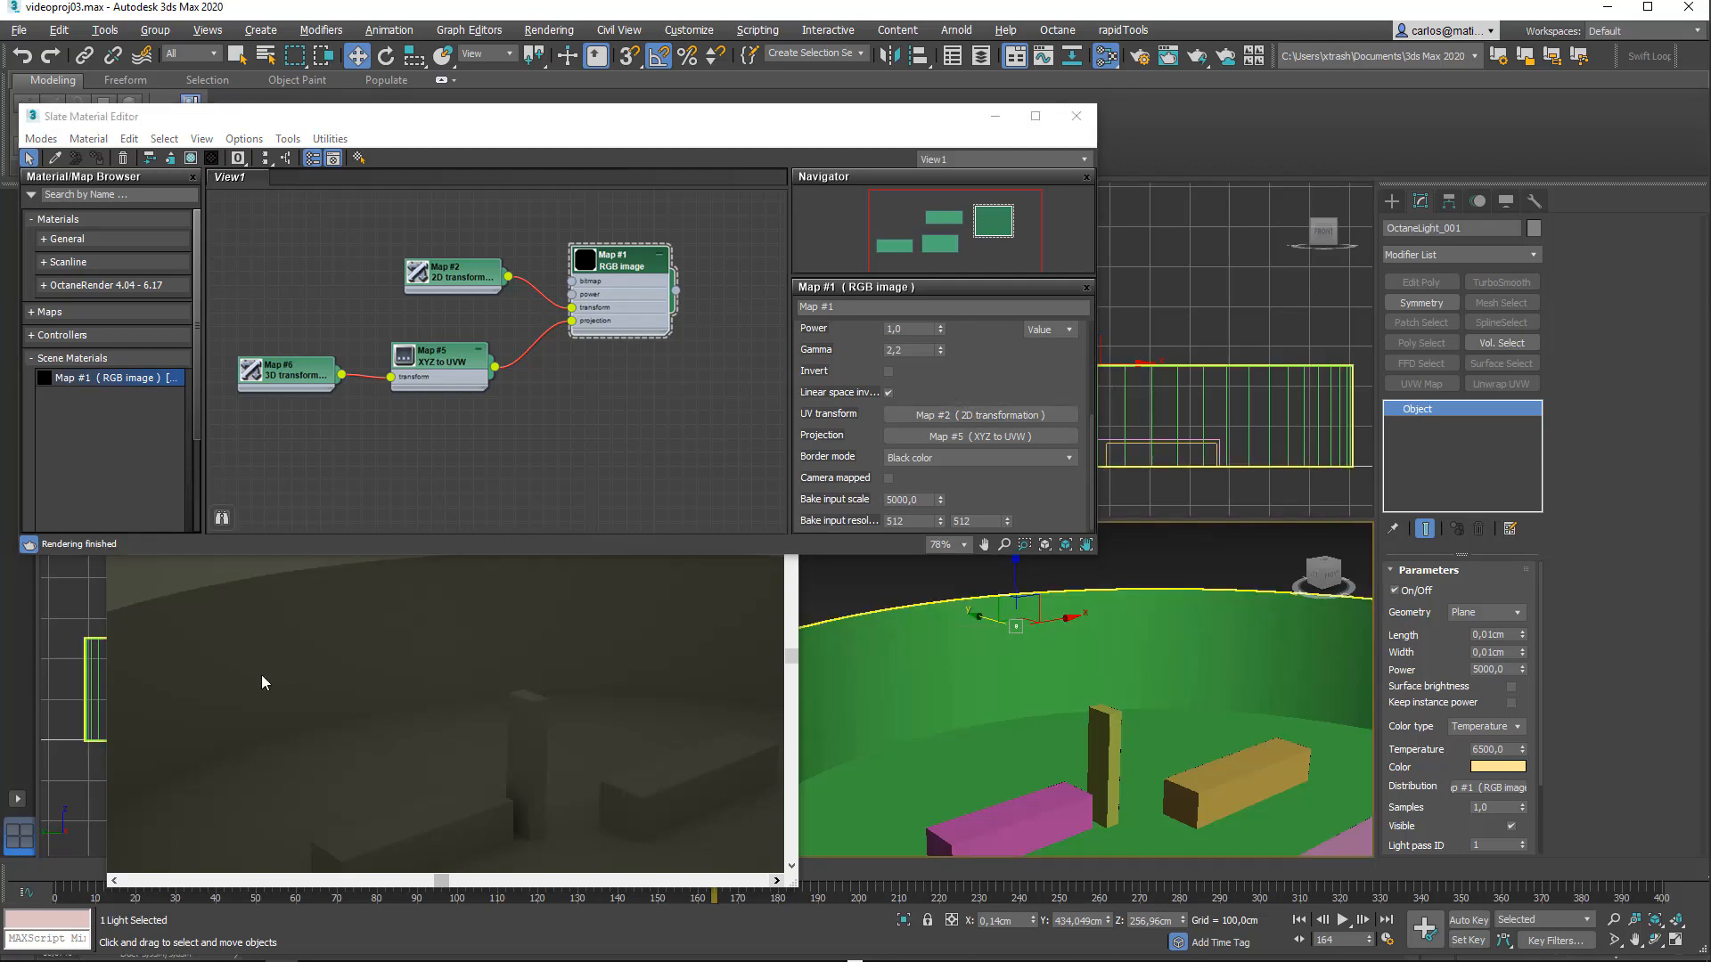
{"action": "left_click_drag", "start_coordinate": [875, 875], "coordinate": [476, 869]}
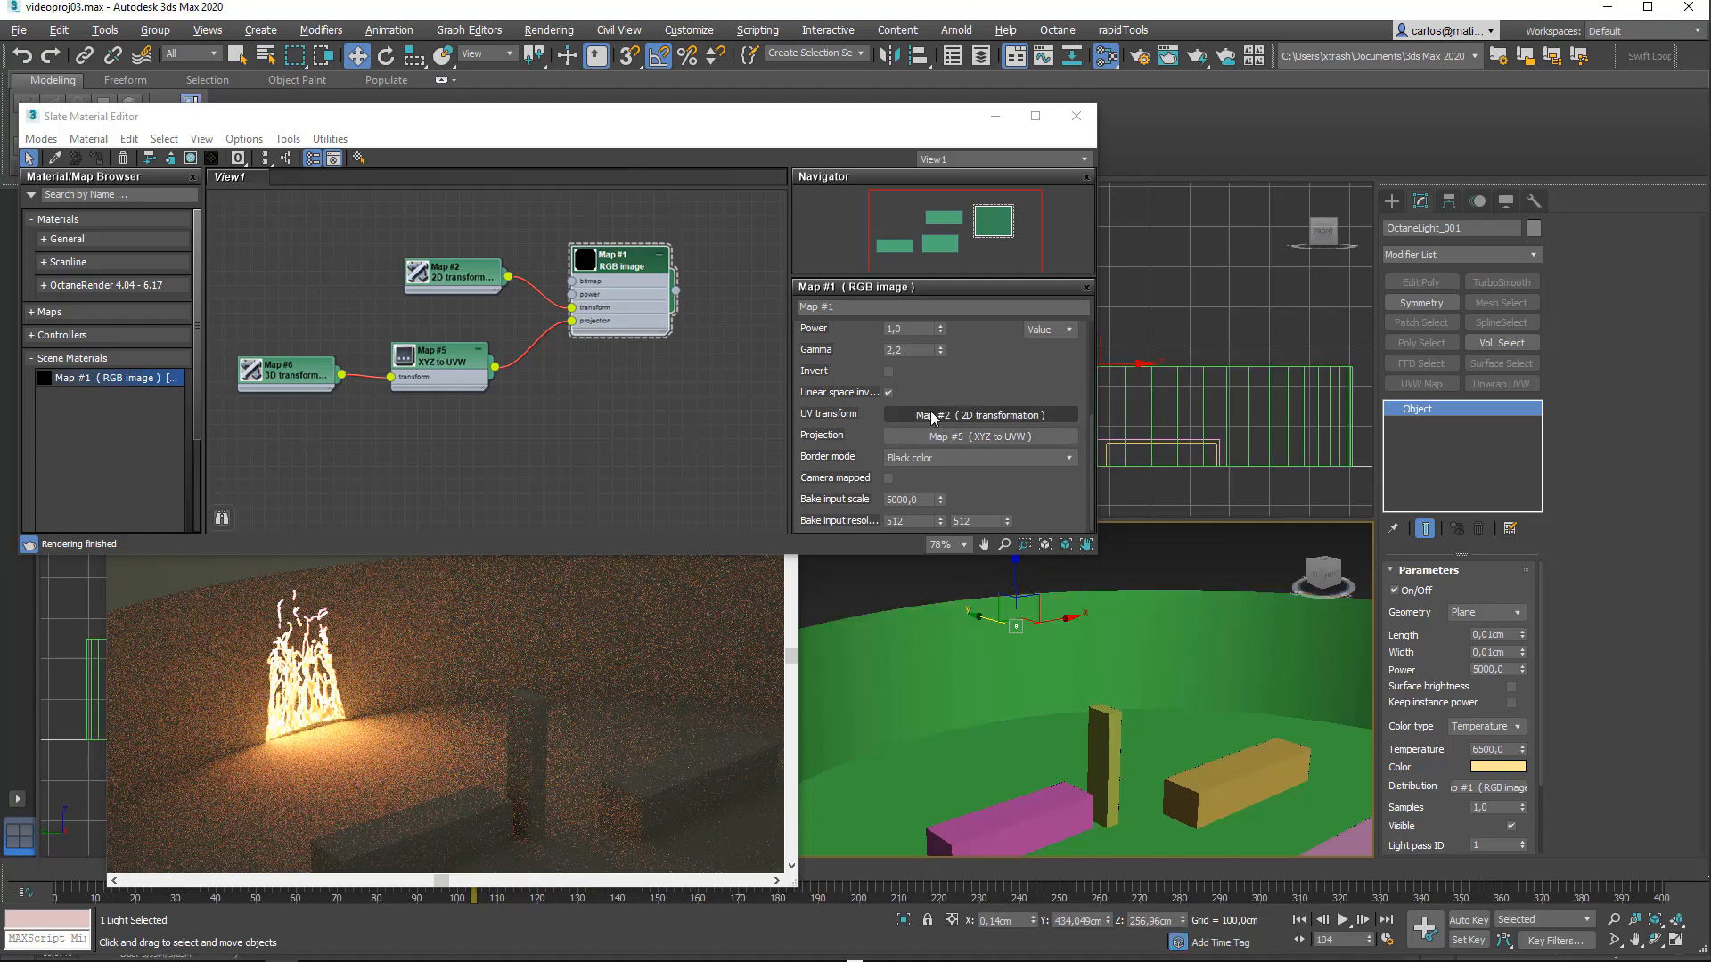
Step: Spread out the 2D transformation and XYZ to UVW nodes and open the 3D transformation's parameters
{"action": "left_click_drag", "start_coordinate": [468, 270], "coordinate": [481, 228]}
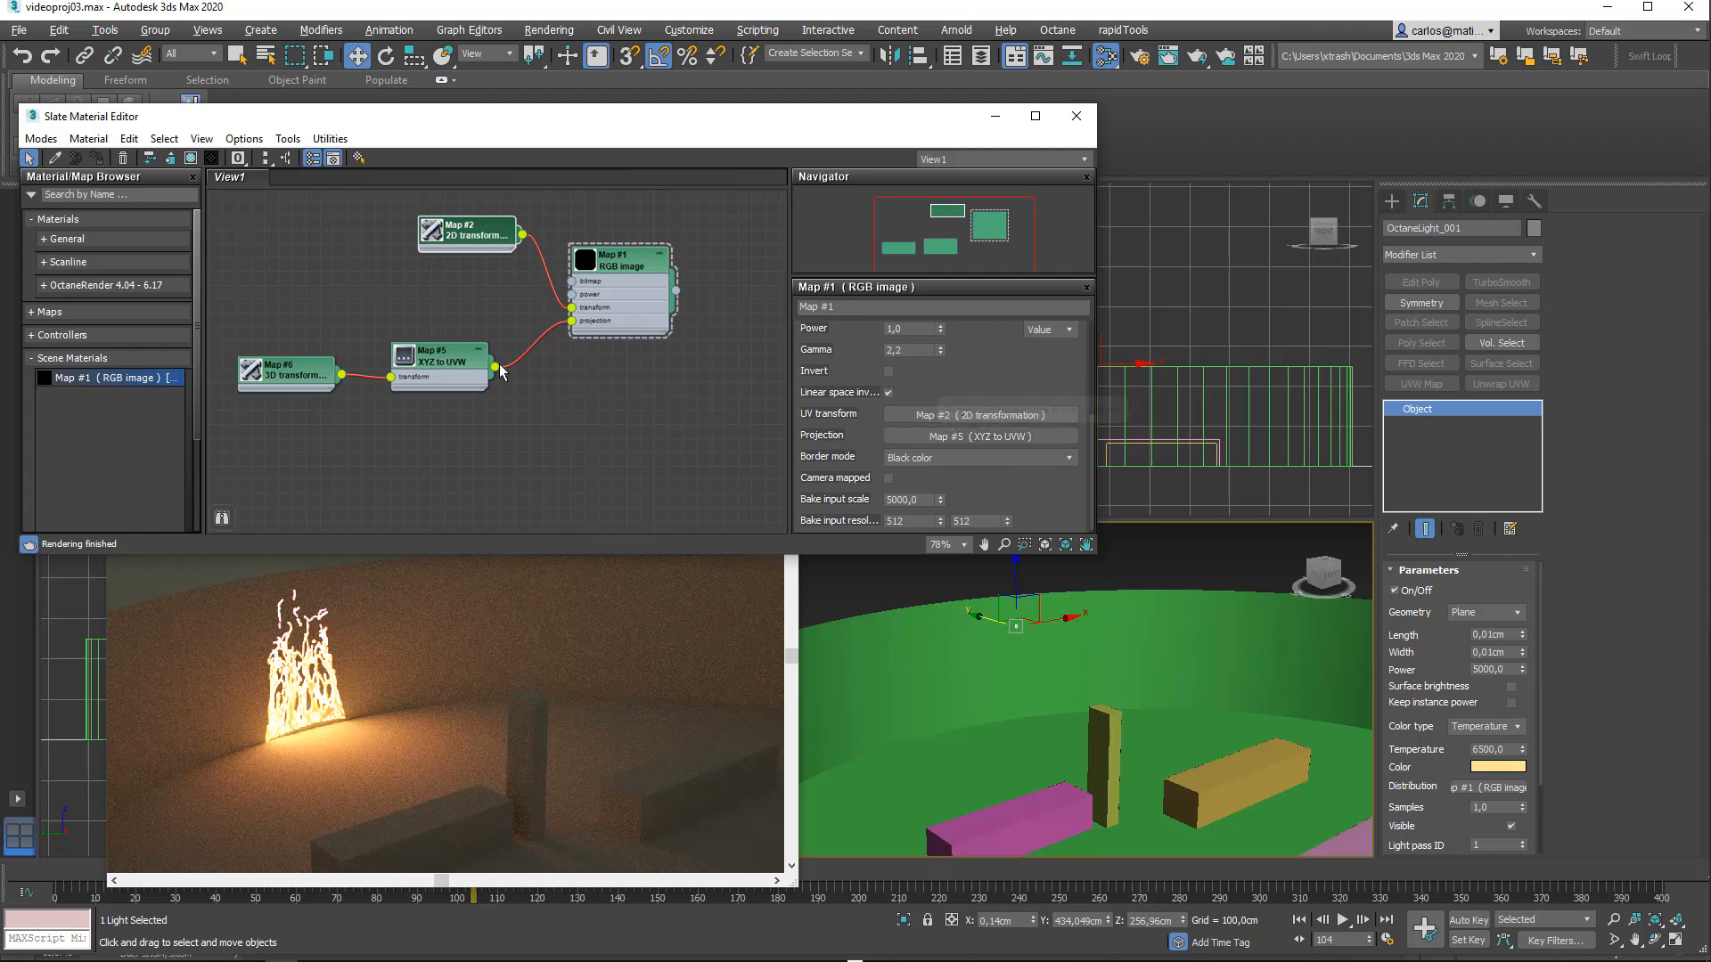
{"action": "left_click_drag", "start_coordinate": [440, 351], "coordinate": [451, 339]}
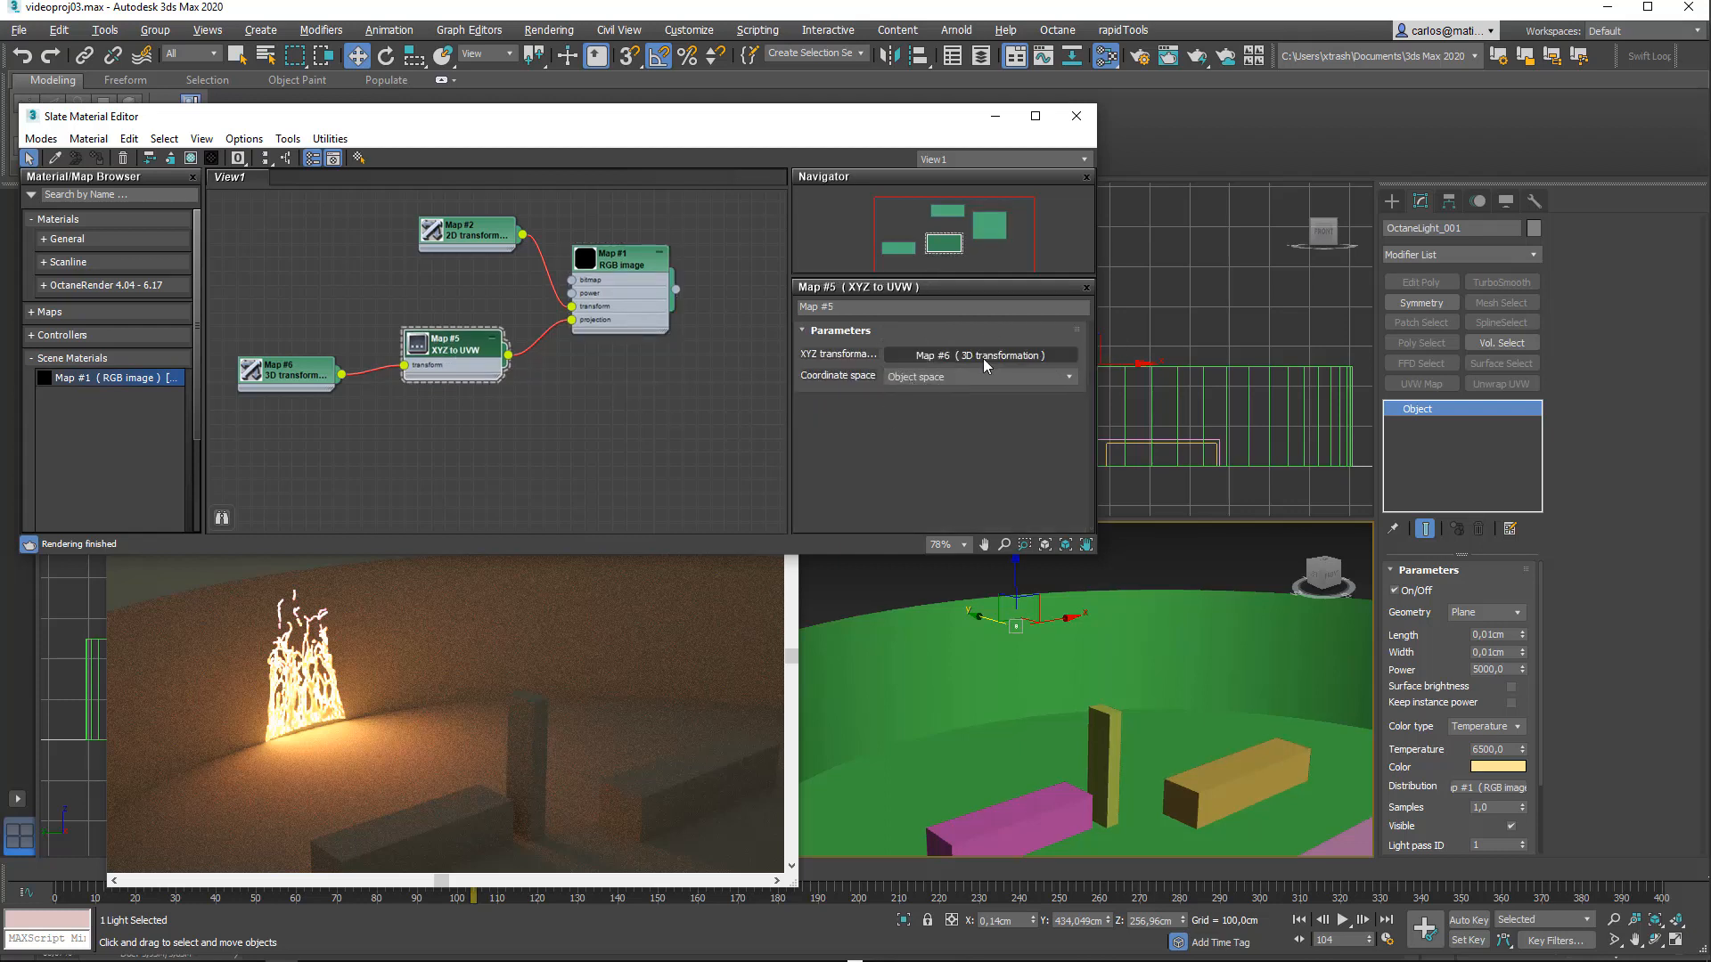
{"action": "double_click", "coordinate": [280, 371]}
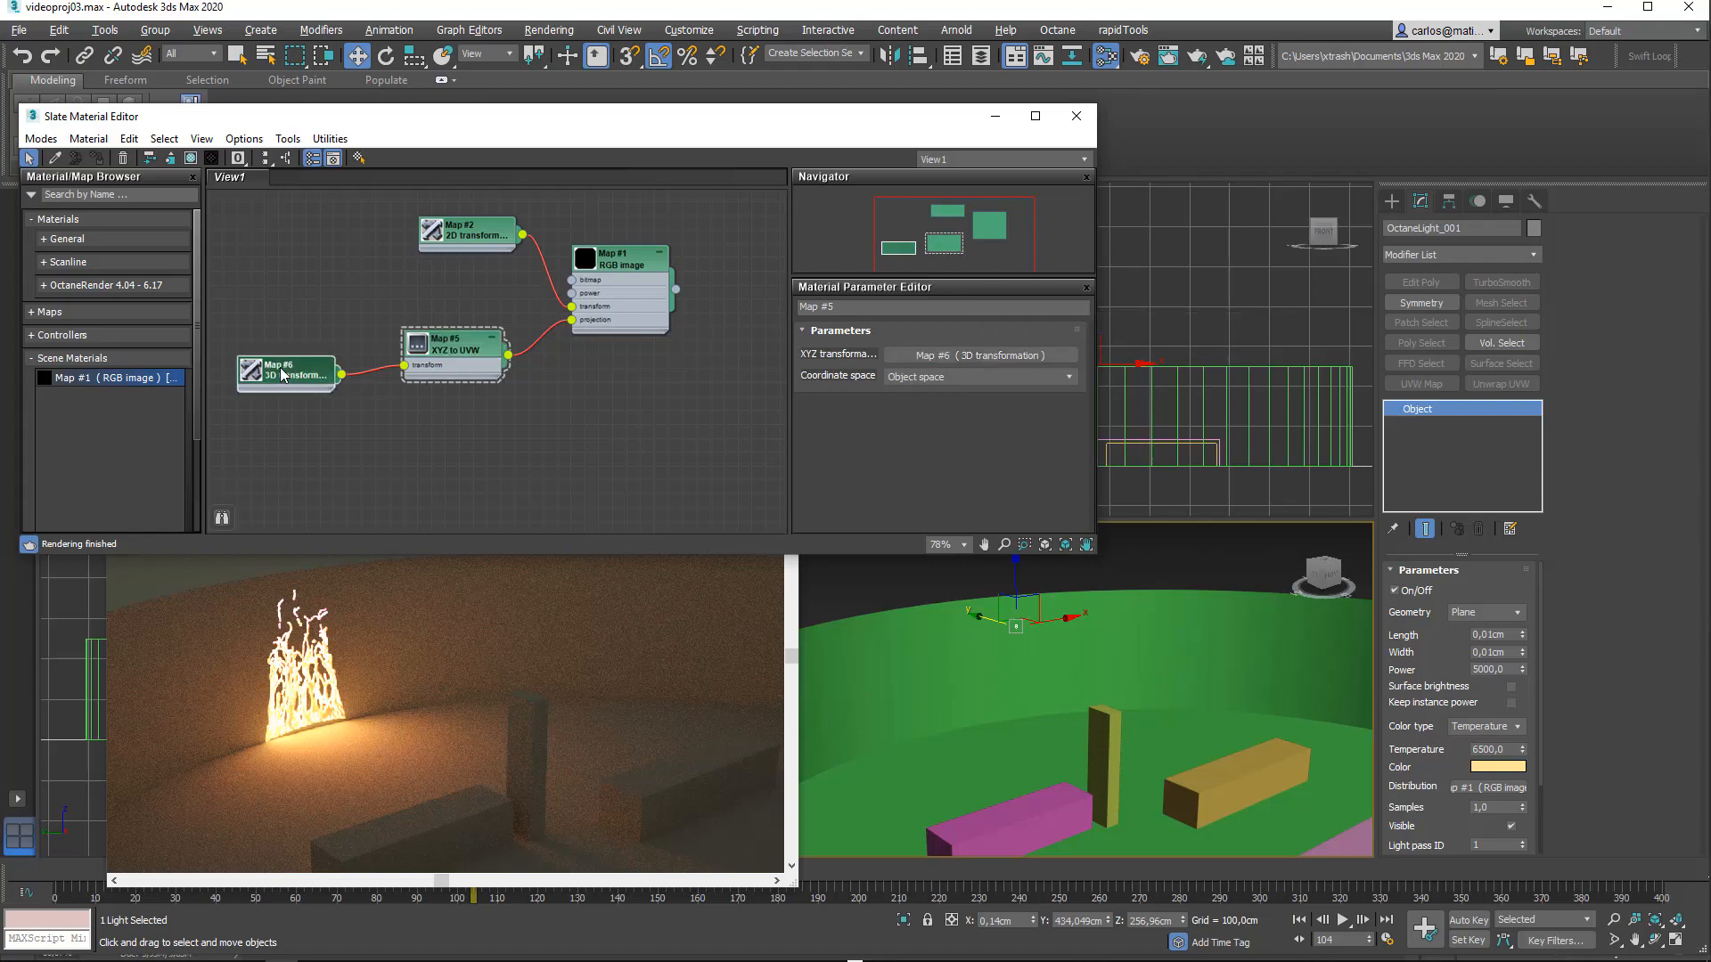
Step: Try out different rotation and first-axis scale values on the 3D transformation, undoing each trial change
{"action": "left_click_drag", "start_coordinate": [939, 377], "coordinate": [939, 333]}
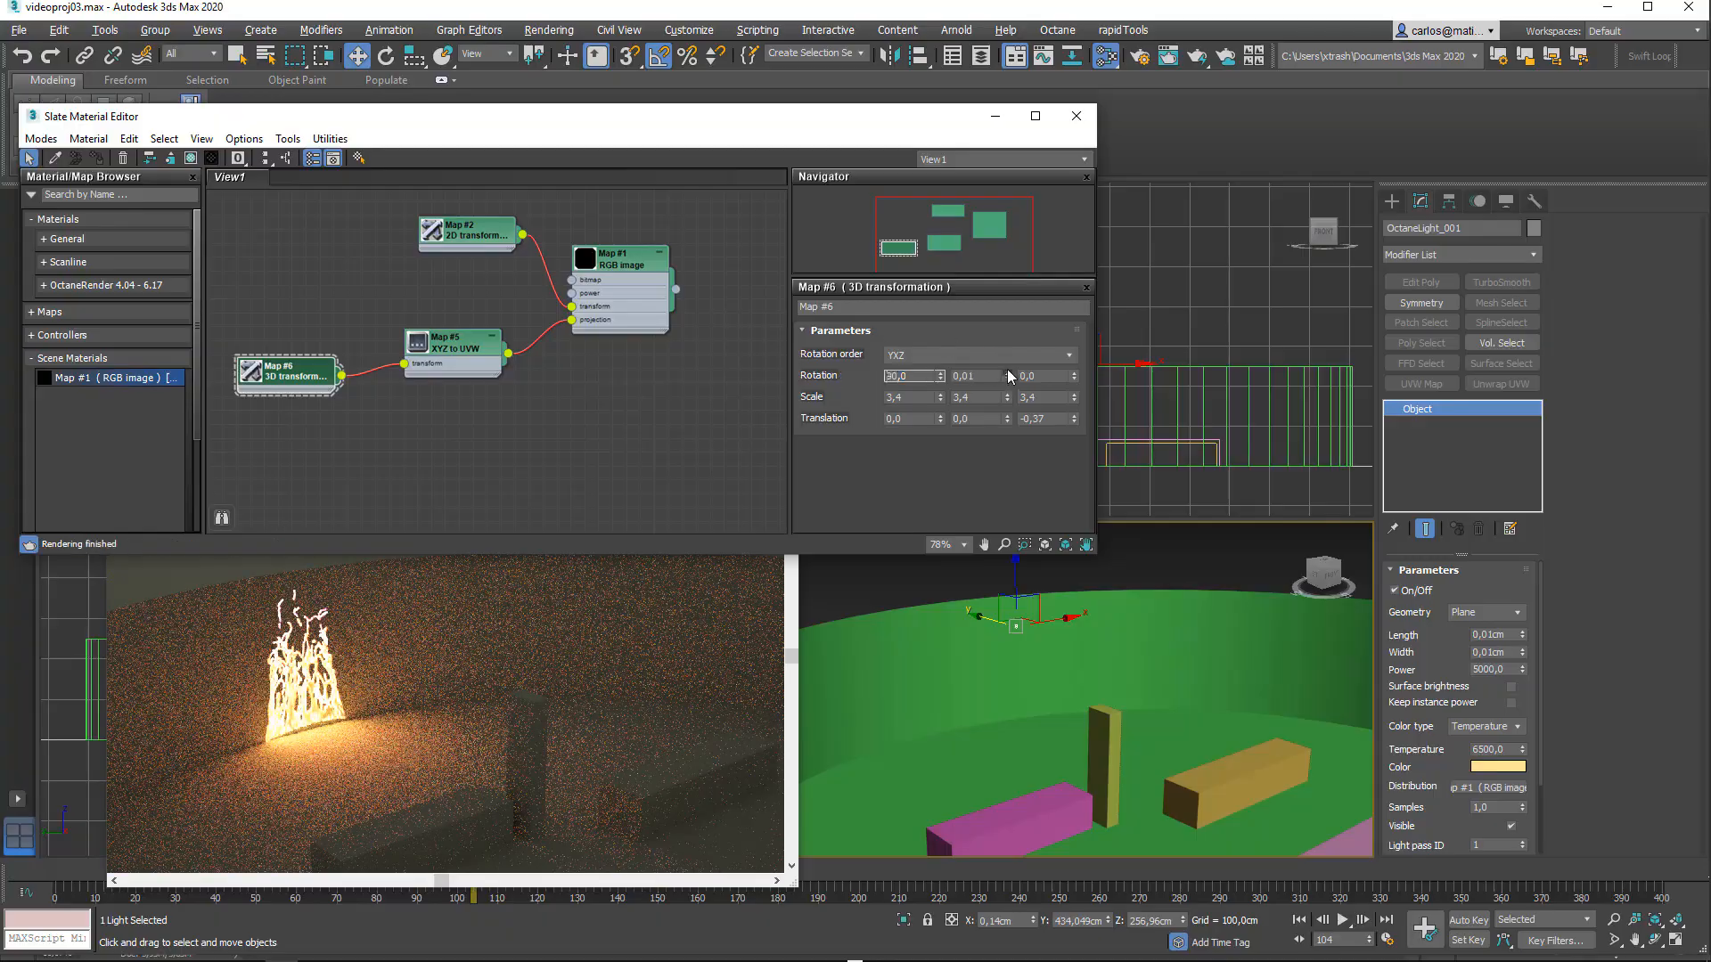
{"action": "left_click_drag", "start_coordinate": [1014, 196], "coordinate": [1075, 298]}
{"action": "key", "text": "ctrl+z"}
{"action": "key", "text": "ctrl+z"}
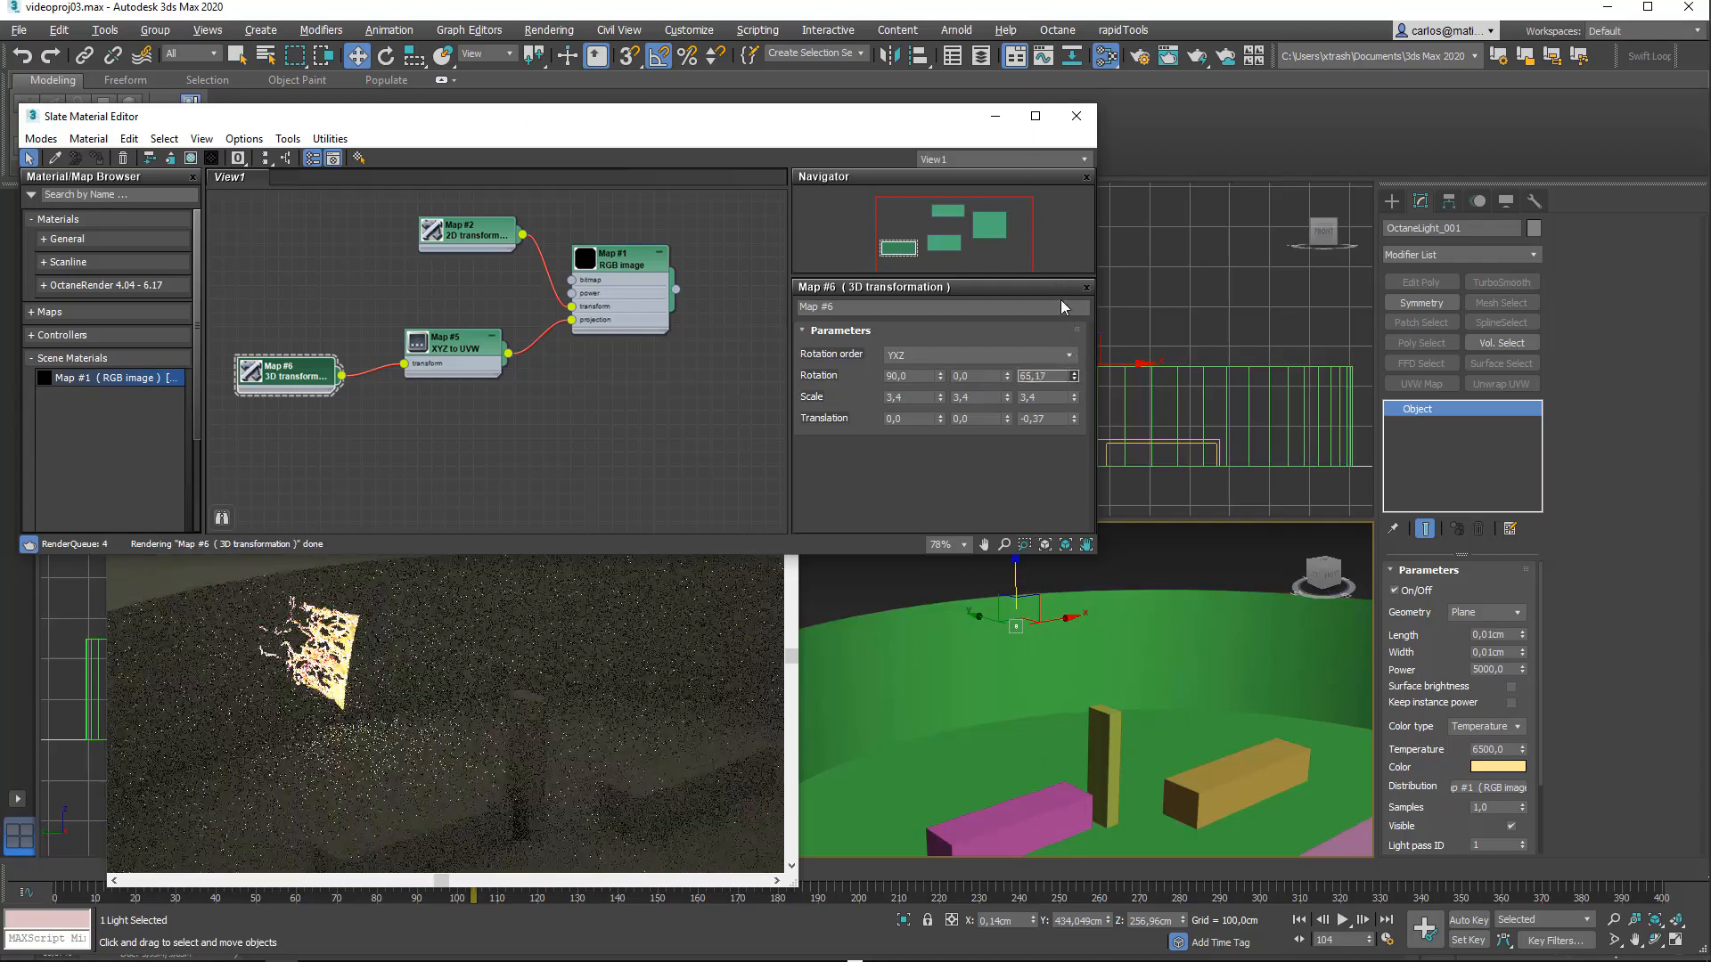
{"action": "left_click_drag", "start_coordinate": [940, 398], "coordinate": [949, 349]}
{"action": "key", "text": "ctrl+z"}
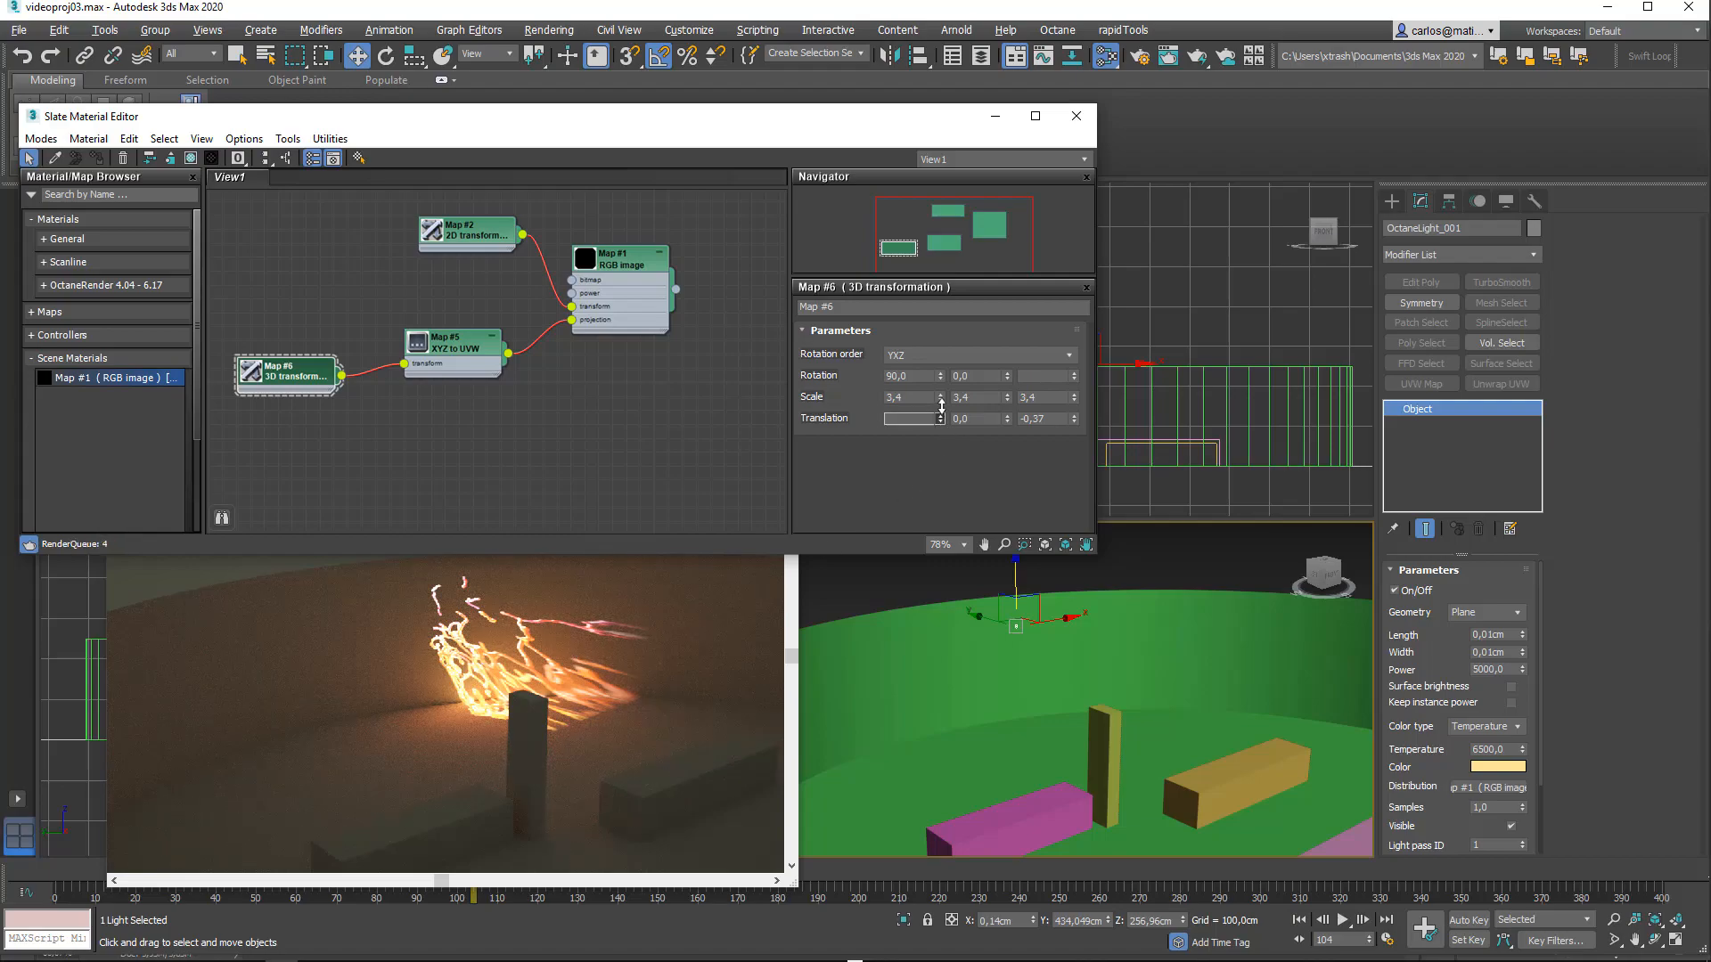
Step: Try a first translation value of -0,06 on the 3D transformation and reset it to 0
{"action": "left_click_drag", "start_coordinate": [942, 407], "coordinate": [936, 499]}
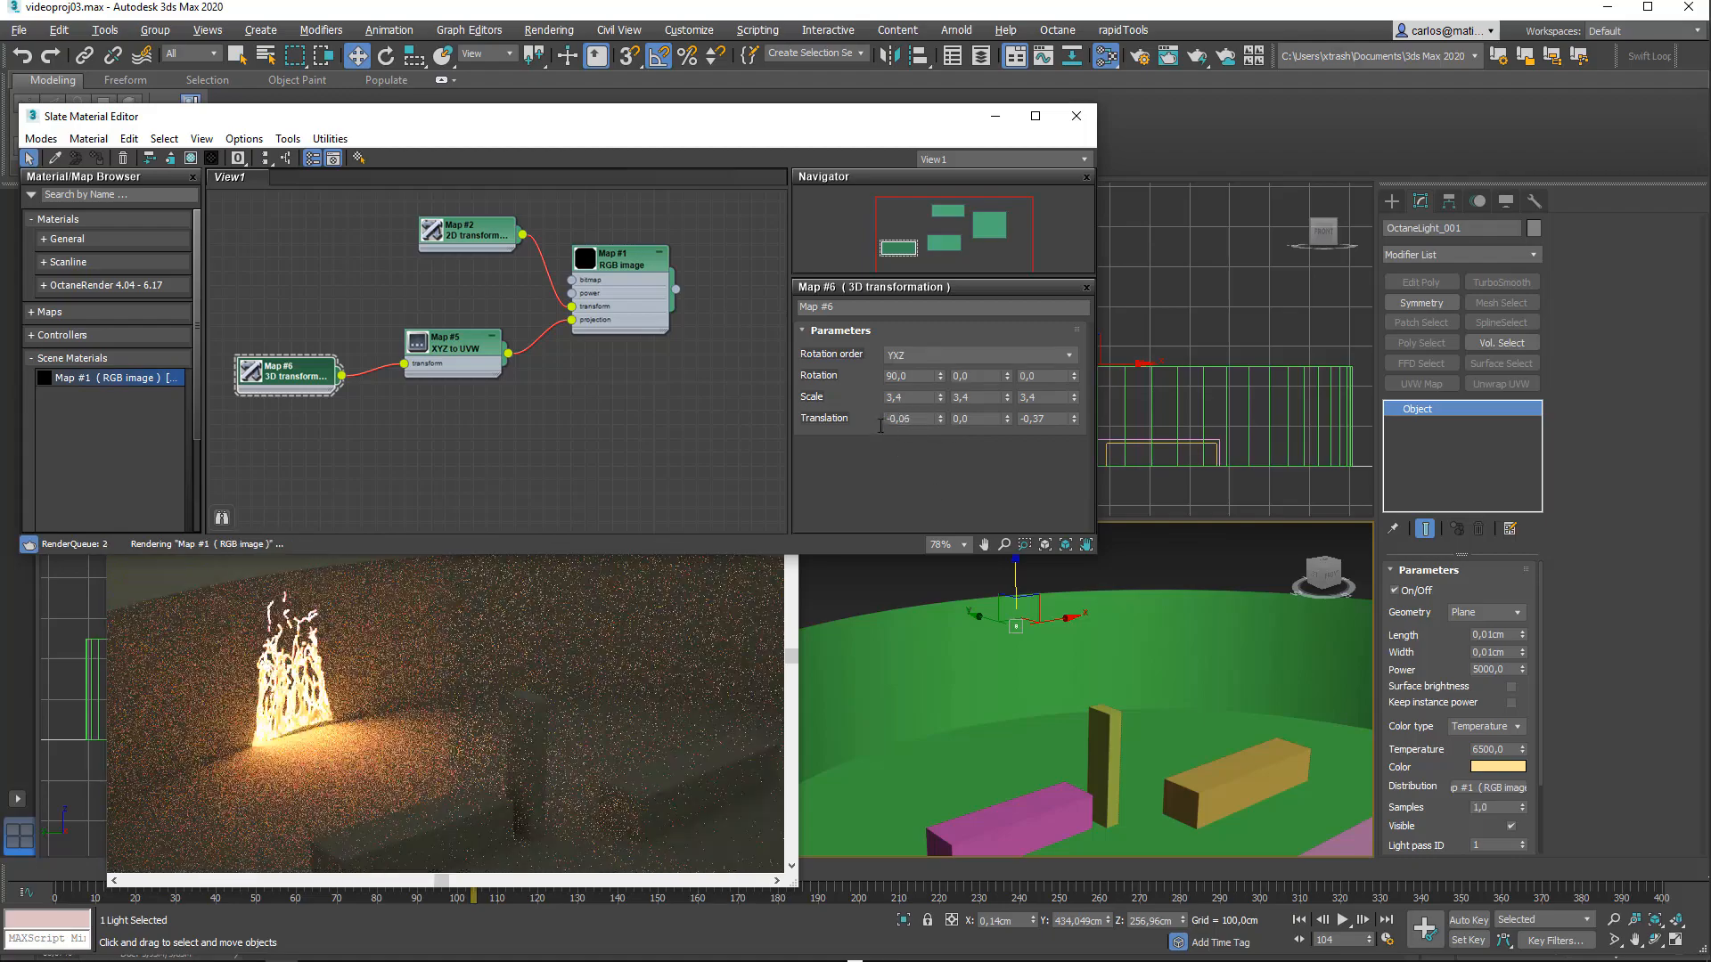
{"action": "double_click", "coordinate": [900, 422]}
{"action": "type", "text": "0"}
{"action": "key", "text": "Return"}
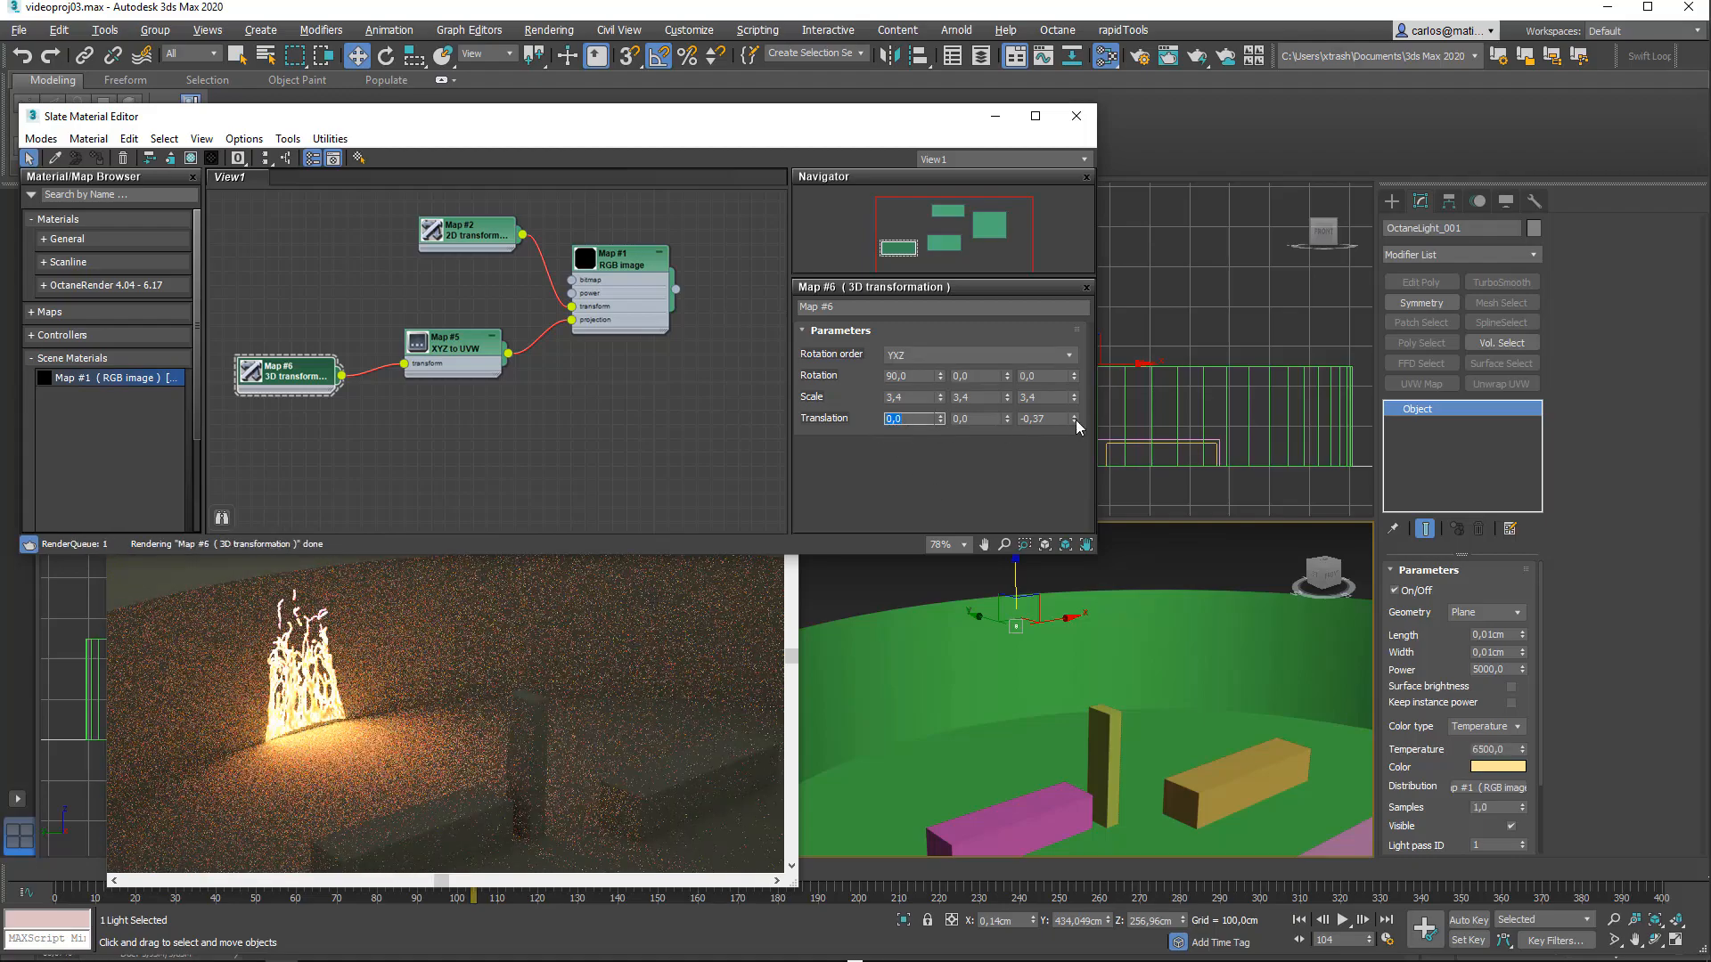
Step: Set the 3D transformation's third translation value to -0,32
{"action": "mouse_move", "coordinate": [1075, 419]}
{"action": "left_mouse_down"}
{"action": "mouse_move", "coordinate": [1073, 389]}
{"action": "mouse_move", "coordinate": [1072, 417]}
{"action": "left_mouse_up"}
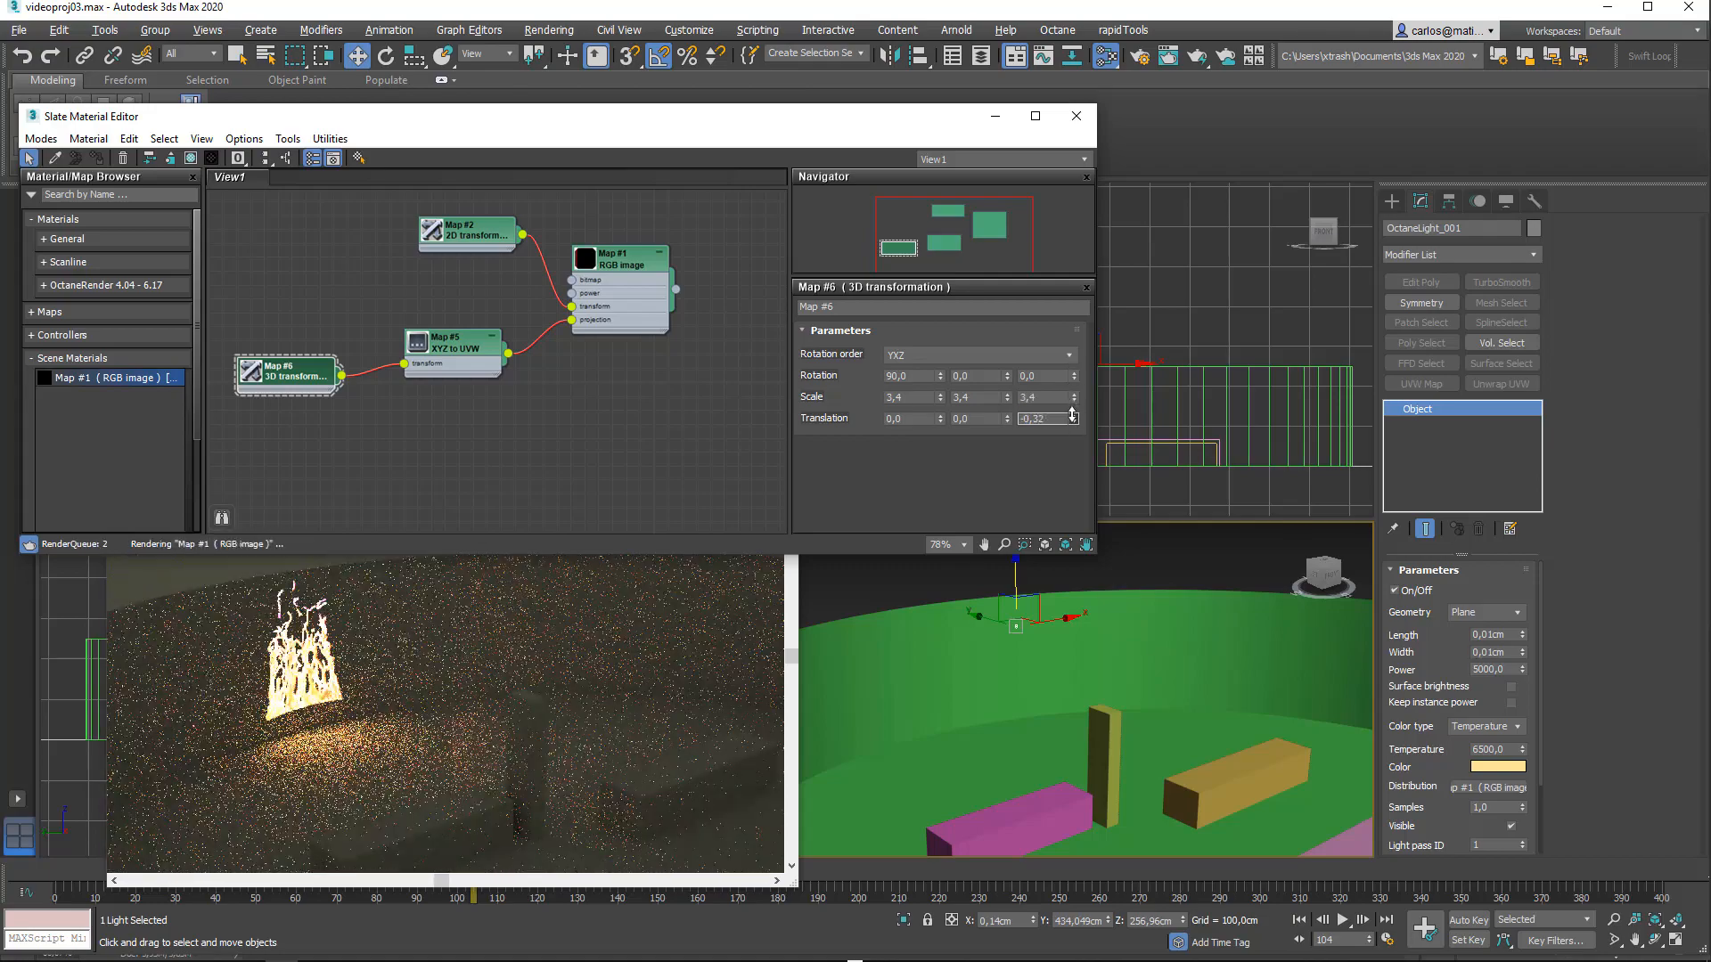